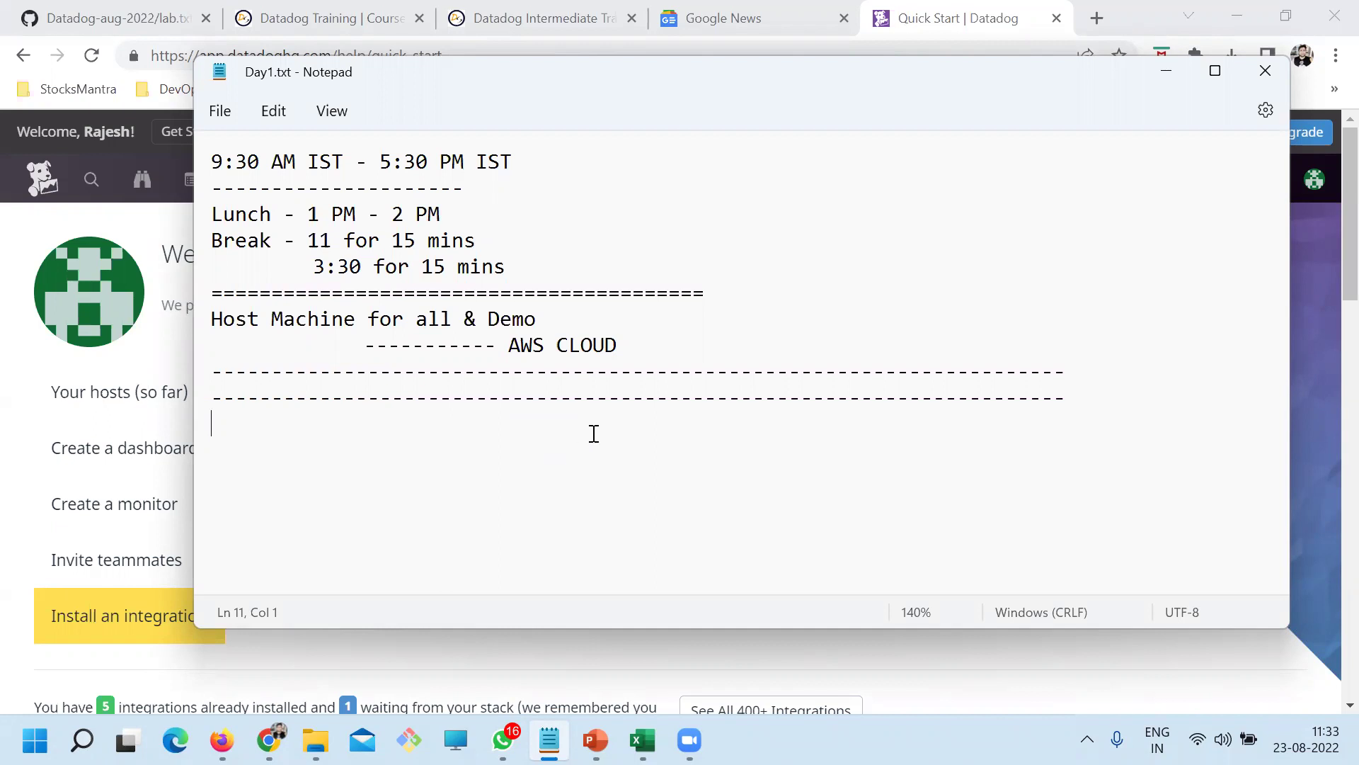
Type the headings INFRA, APM, LOG and SYN on alternate lines
type("INFRA")
key("Return")
key("Return")
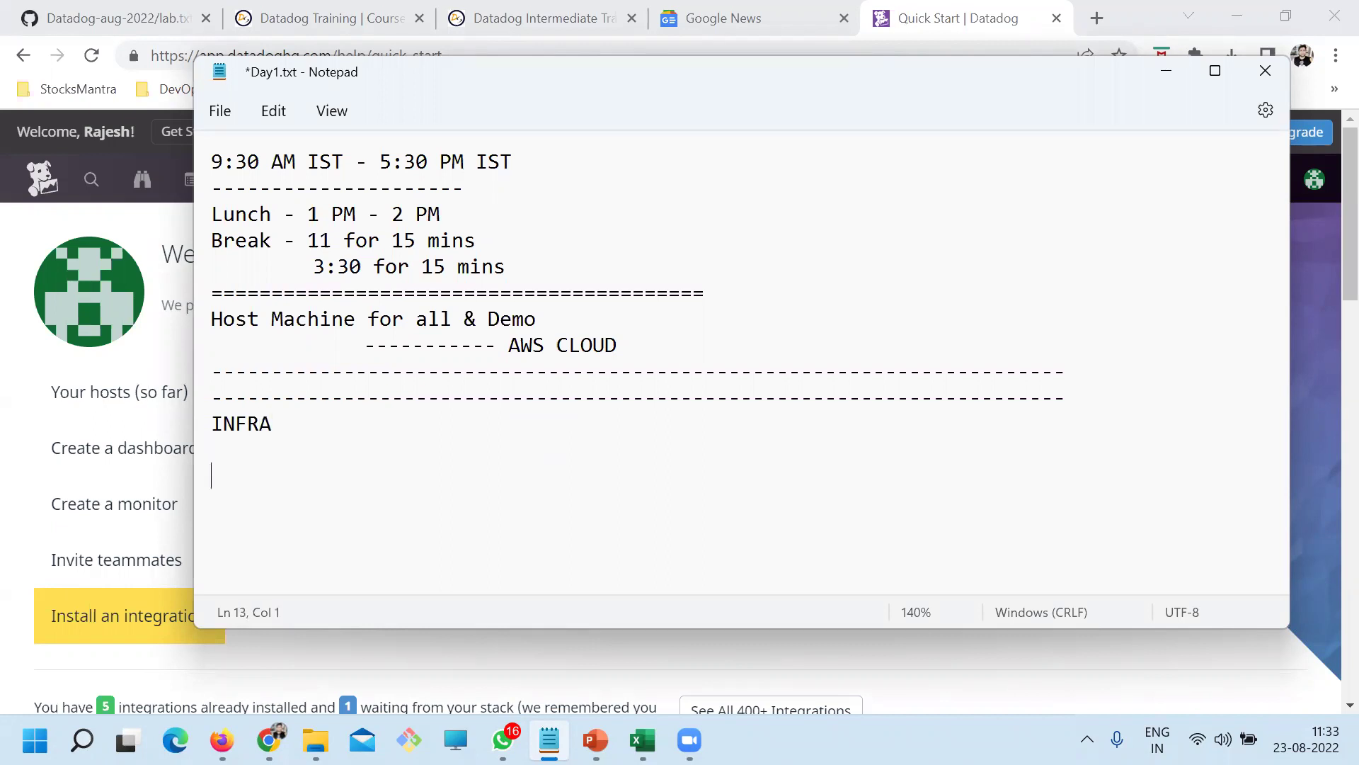
type("APM")
key("Return")
key("Return")
type("LOG")
key("Return")
key("Return")
type("SYN")
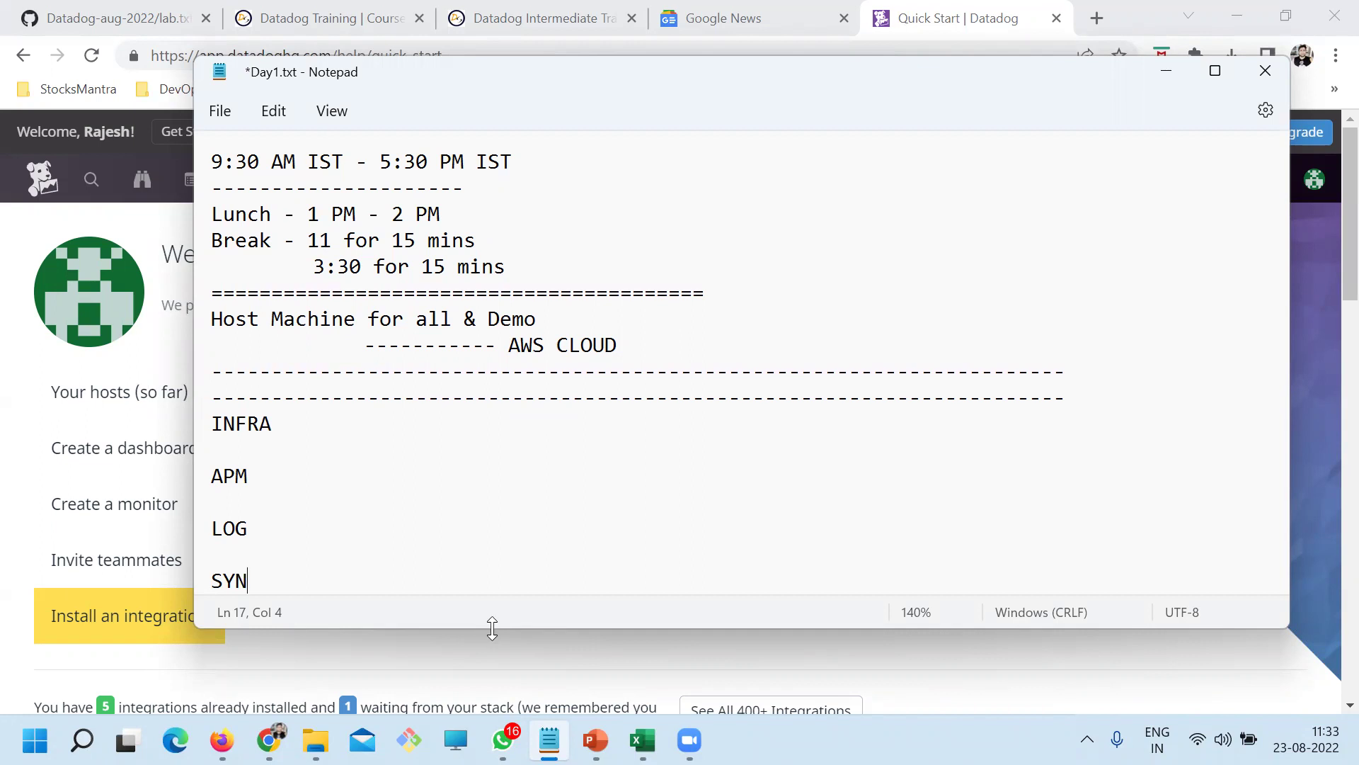
Make the Notepad window taller, add RUM as the last heading, and save Day1.txt
left_click_drag(492, 628, 492, 690)
key("Return")
key("Return")
type("RUM")
key("ctrl+s")
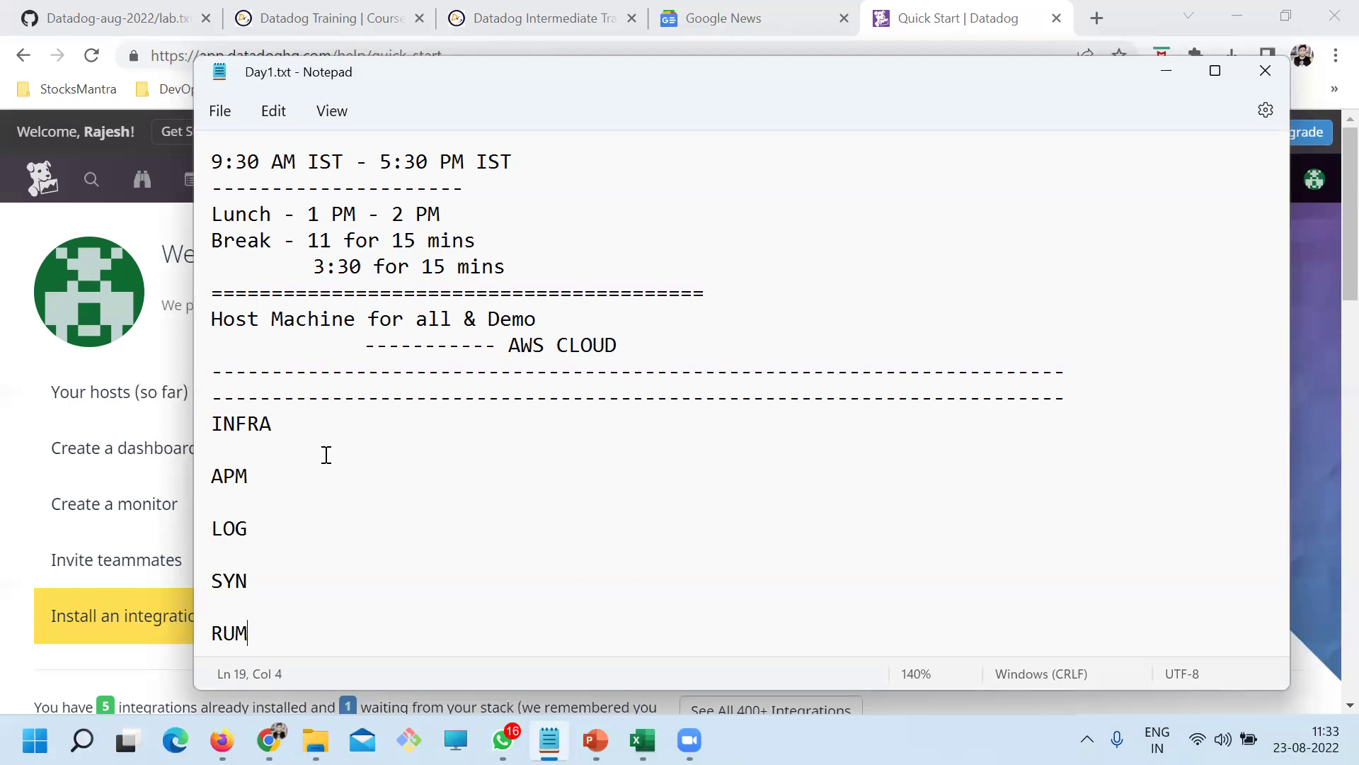
Highlight the headings from RUM up to INFRA, then deselect them
left_click_drag(247, 633, 175, 425)
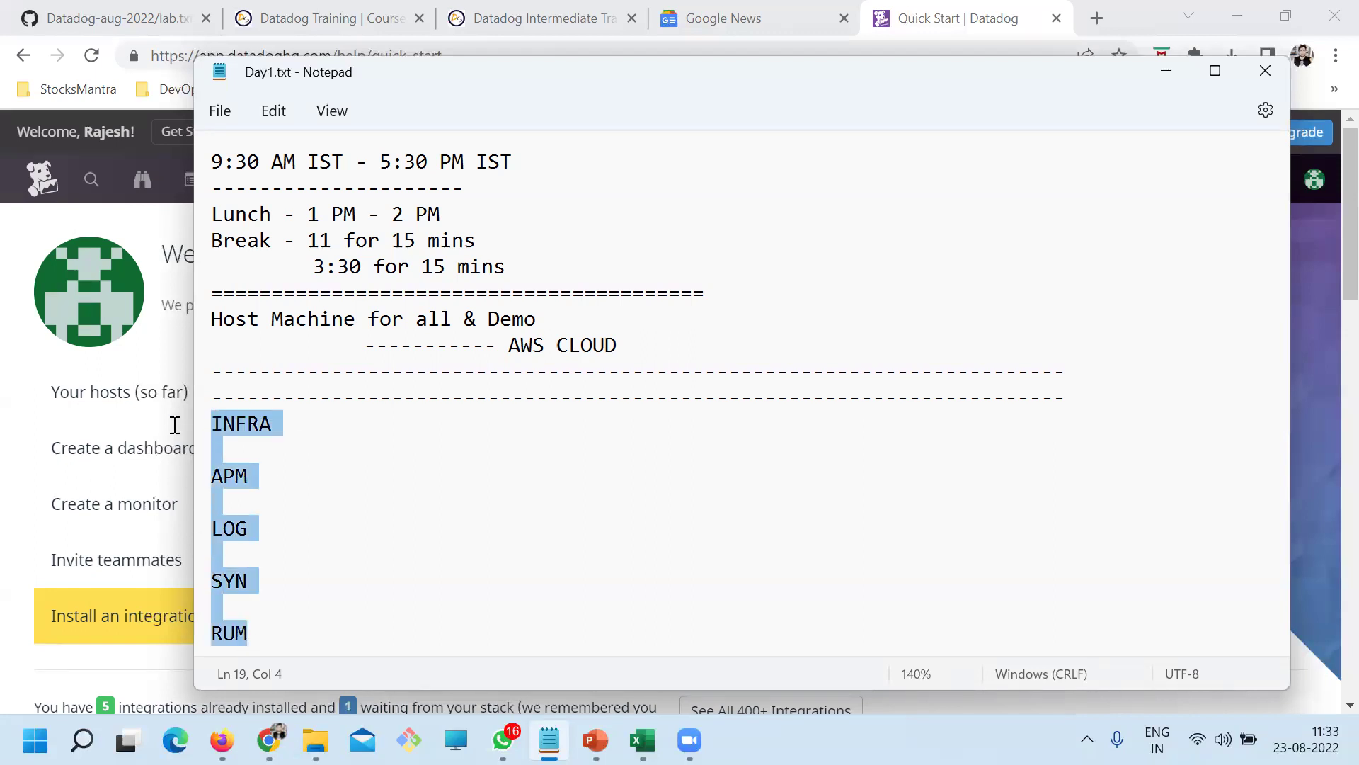
left_click(340, 540)
left_click_drag(279, 634, 195, 428)
left_click(287, 469)
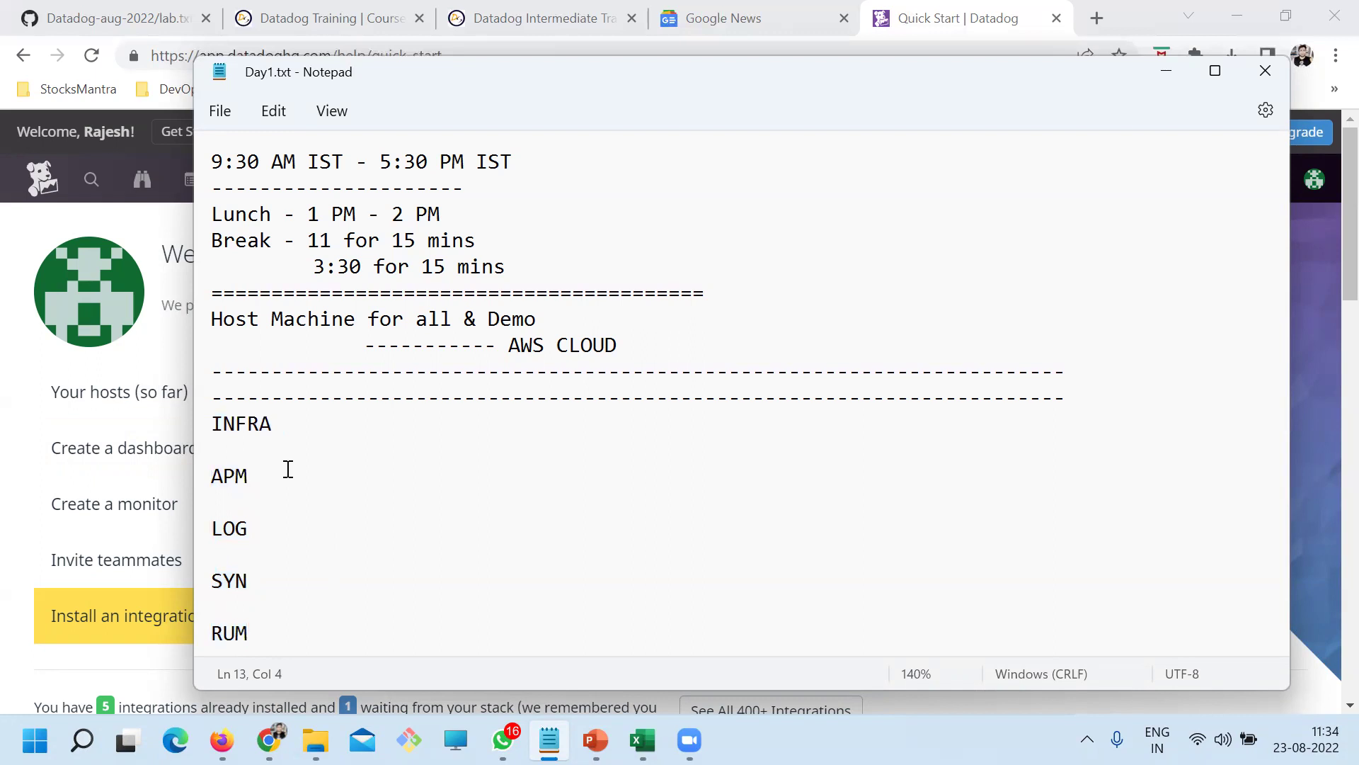
Add indented rows Linux, Windows and Apache under INFRA
left_click(293, 423)
key("Return")
key("Tab")
key("Tab")
type("Linux")
key("Return")
key("Tab")
key("Tab")
type("Windows")
key("Return")
key("Tab")
key("Tab")
type("Apache")
Add indented rows Docker, Tomcat and Mysql, then save
key("Return")
key("Tab")
type("Docker")
key("Return")
key("Tab")
key("Tab")
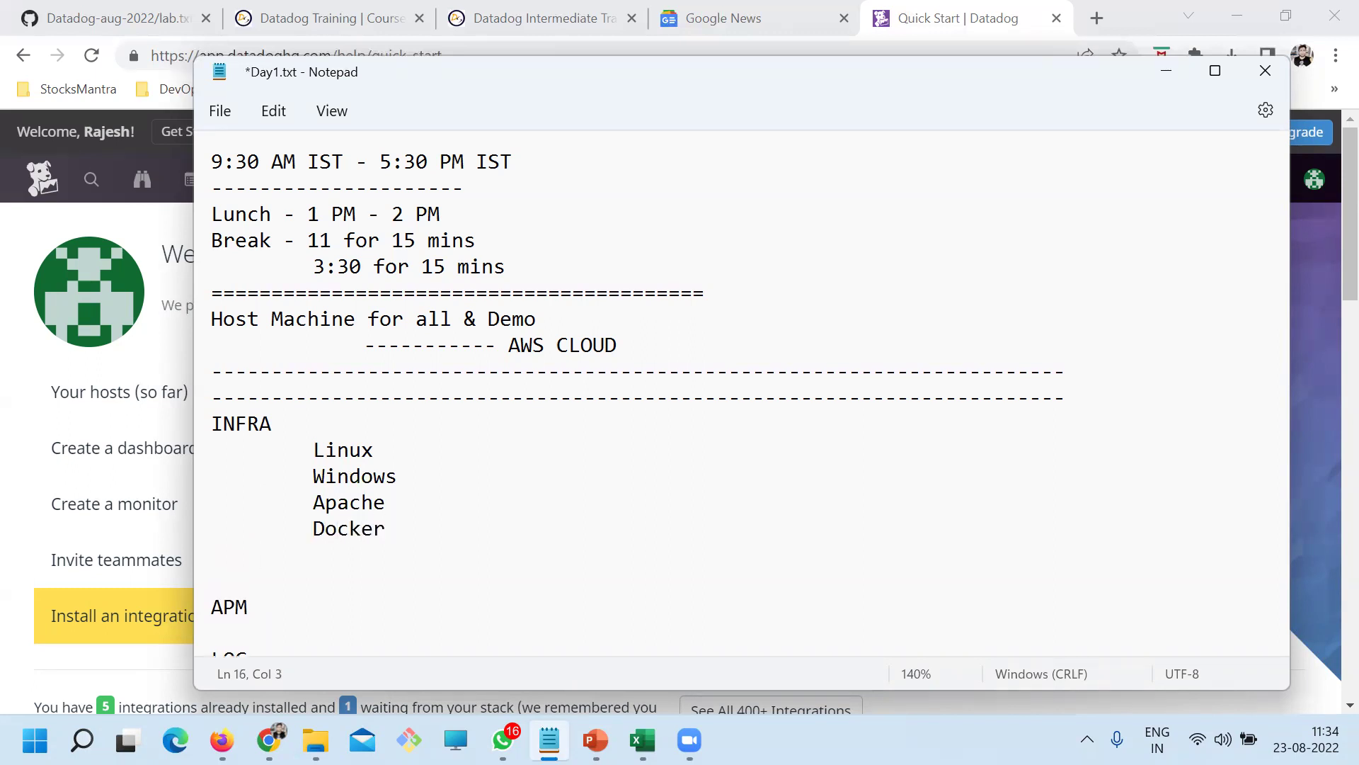
type("Tomcat")
key("Return")
key("Tab")
key("Tab")
scroll(406, 485, "down", 2)
type("Mysql")
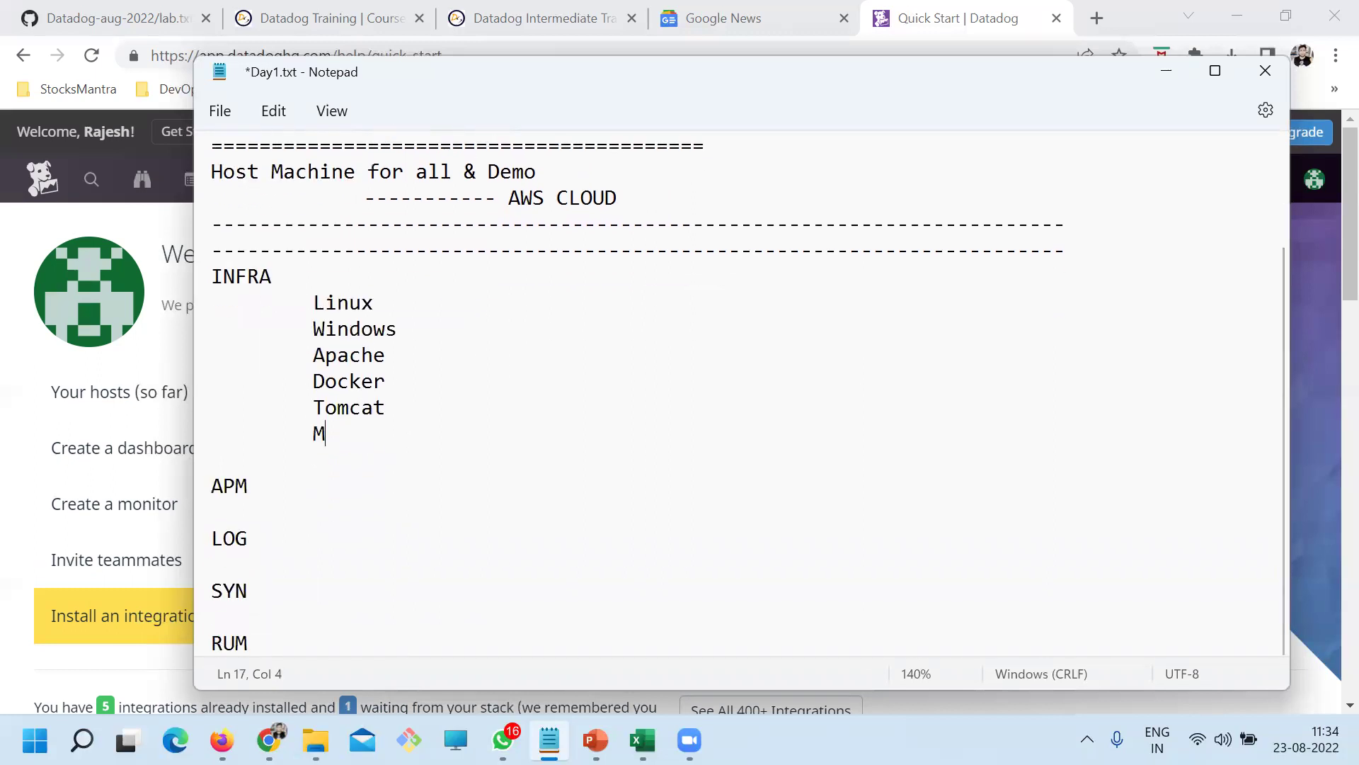
key("ctrl+s")
Tag Linux and Windows with the category PLATFORM
left_click(386, 305)
key("Tab")
key("Tab")
type("PLAY")
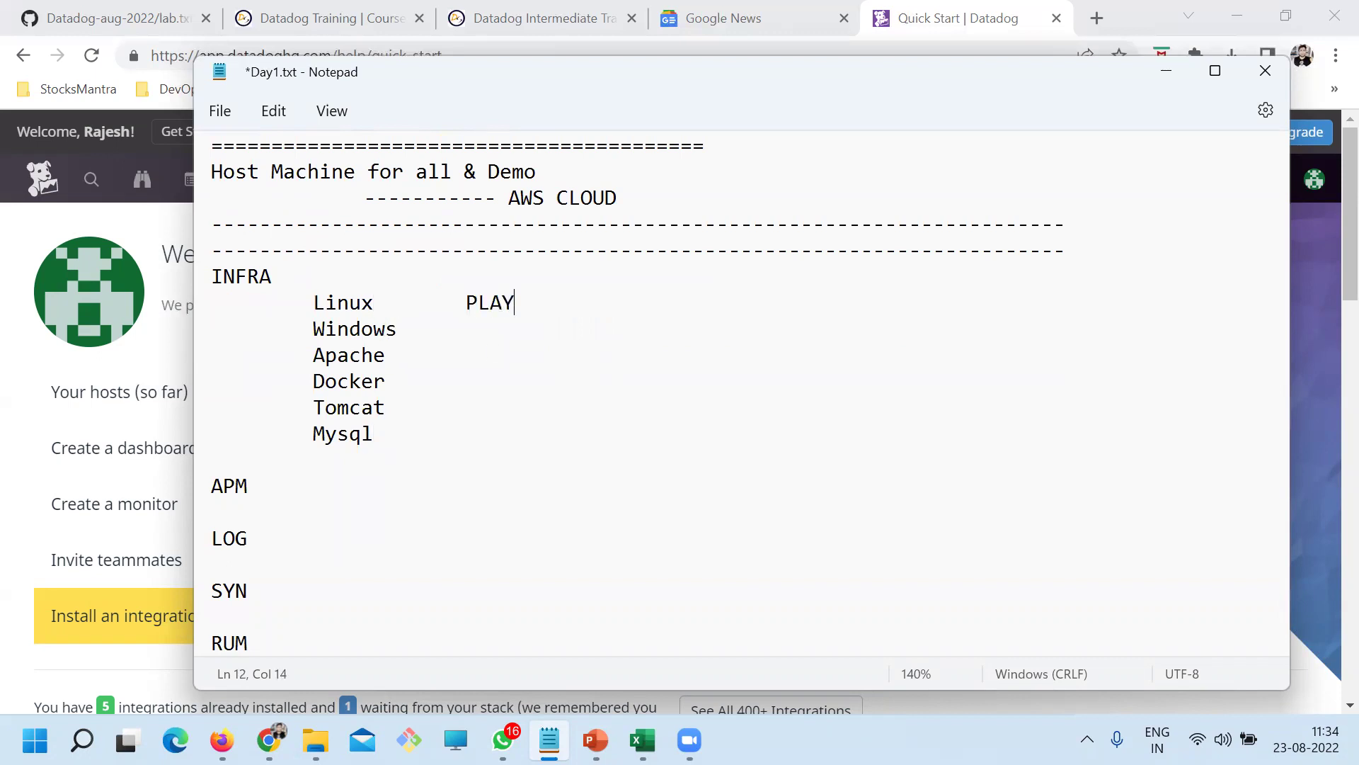
type("O")
key("BackSpace")
type("FORM")
key("Up")
double_click(510, 308)
key("ctrl+c")
left_click(413, 329)
key("Tab")
key("Tab")
key("ctrl+v")
Tag Apache as WEB, Docker as PLATFORM and Tomcat as APP
left_click(450, 357)
key("Tab")
key("Tab")
type("AP")
key("BackSpace")
key("BackSpace")
type("WEB")
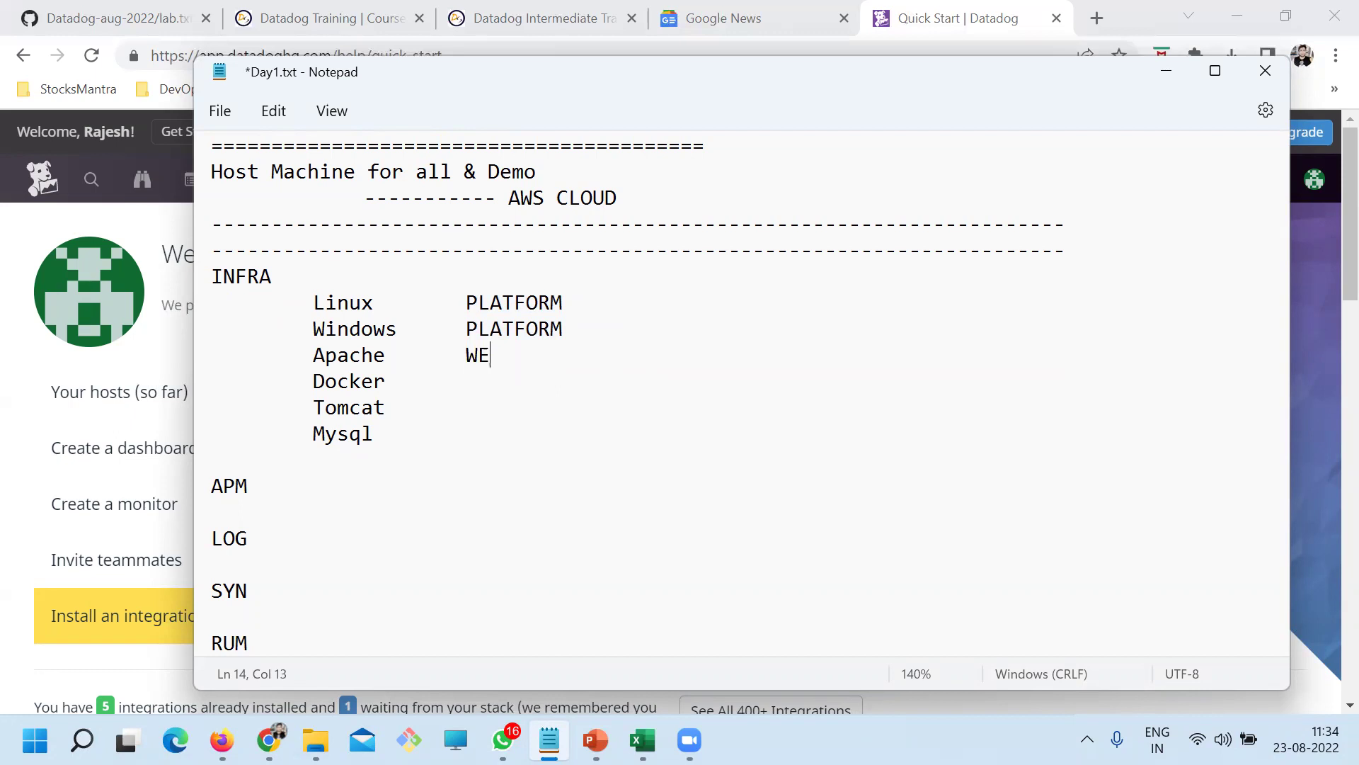
left_click(387, 381)
key("Tab")
key("Tab")
key("ctrl+v")
left_click(444, 405)
key("Tab")
key("Tab")
type("APP")
Tag Mysql as DB, add an AWS row tagged Cloud, and save
key("Tab")
key("Tab")
type("DB")
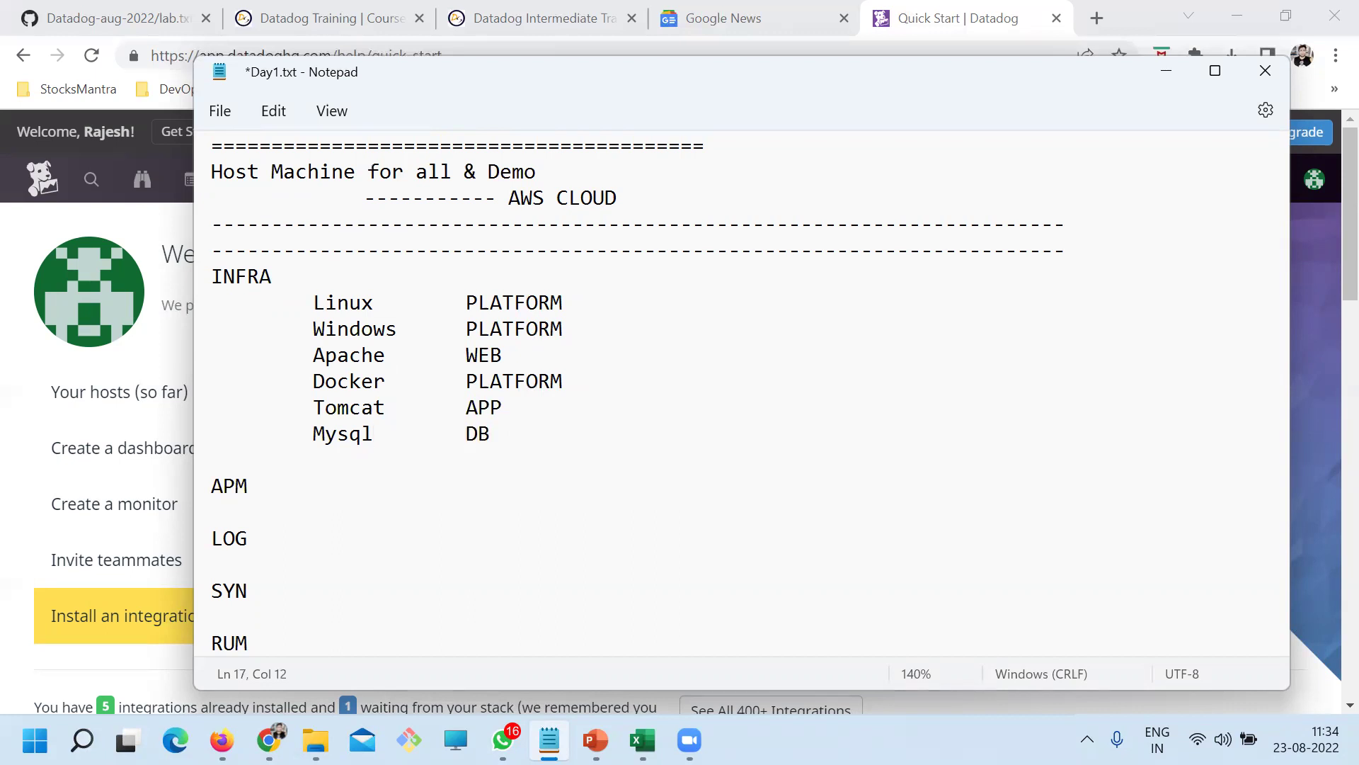
key("Return")
key("Tab")
key("Tab")
type("AWS")
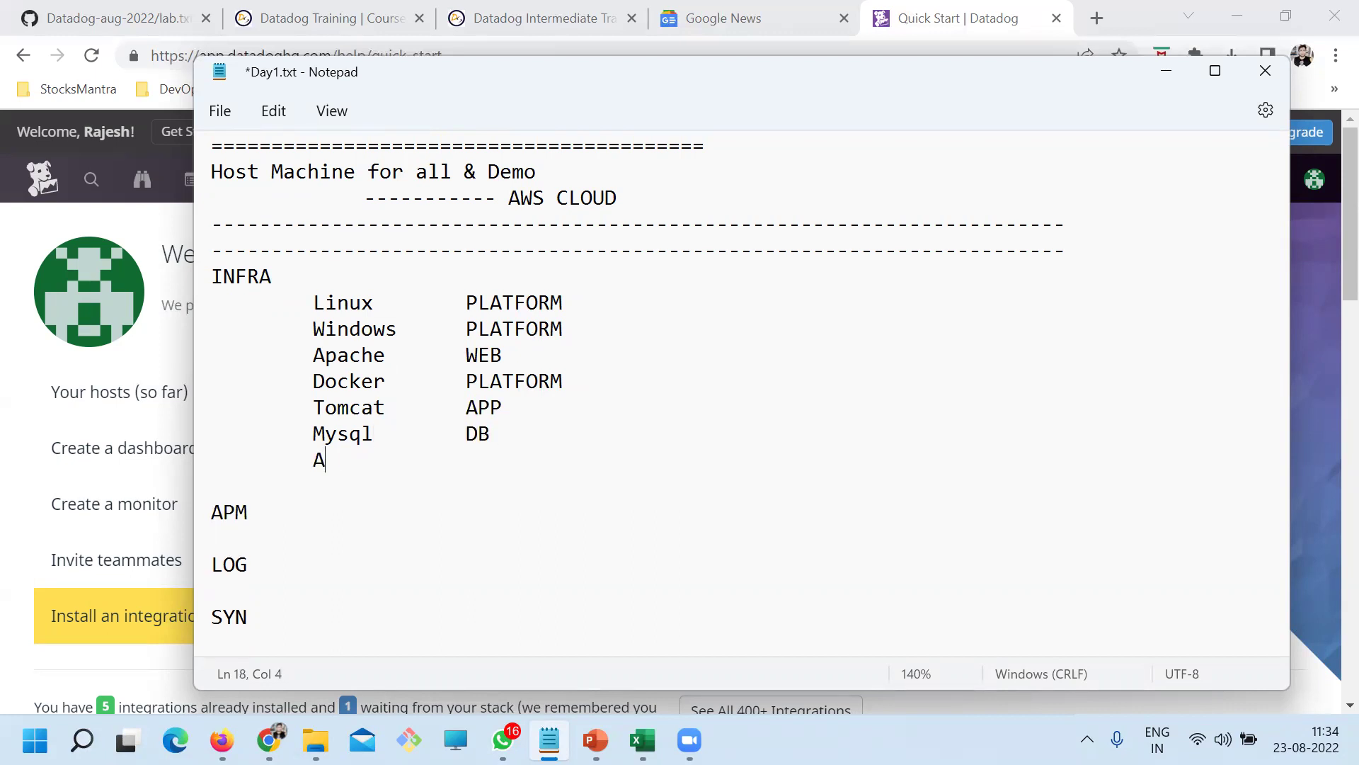
key("Tab")
key("Tab")
type("Cloud")
key("ctrl+s")
Add an indented JAVA entry under the APM heading and save the file
left_click_drag(564, 449, 221, 298)
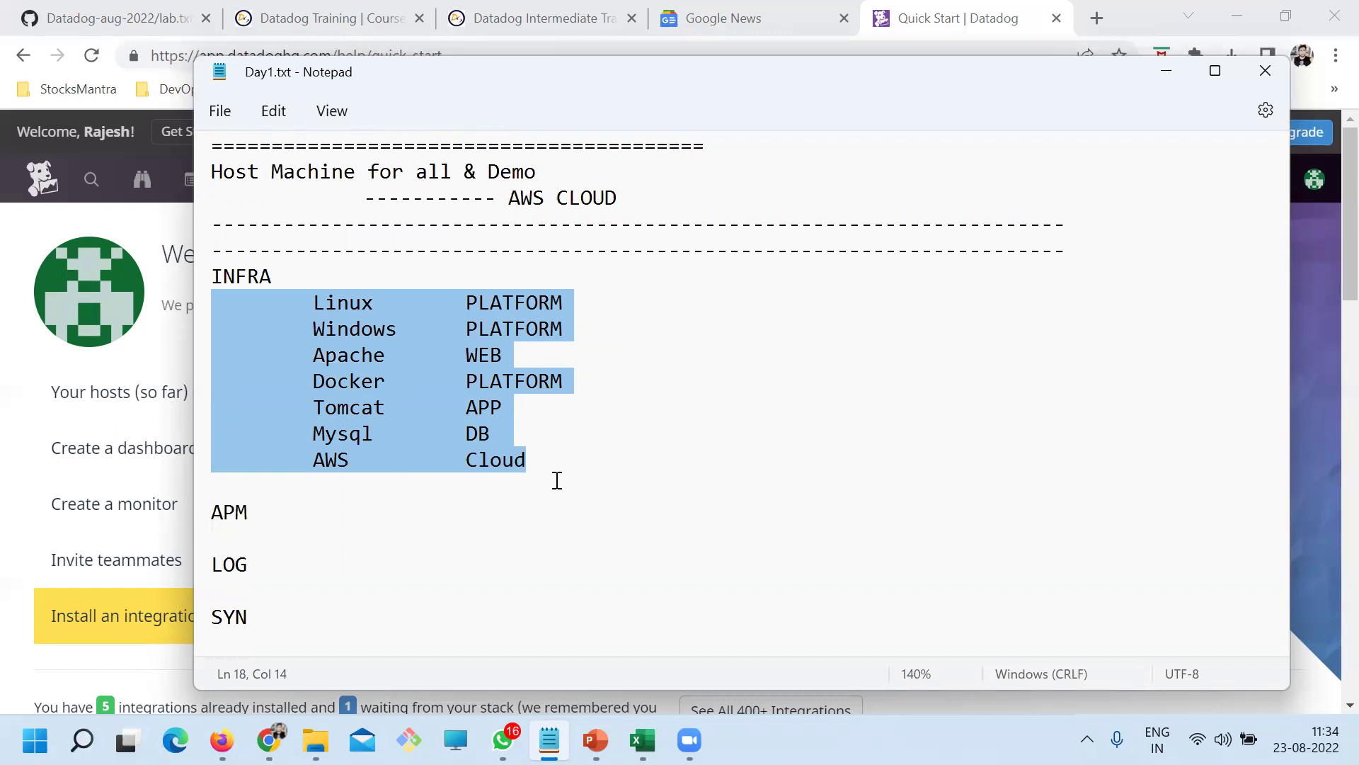
scroll(573, 479, "down", 1)
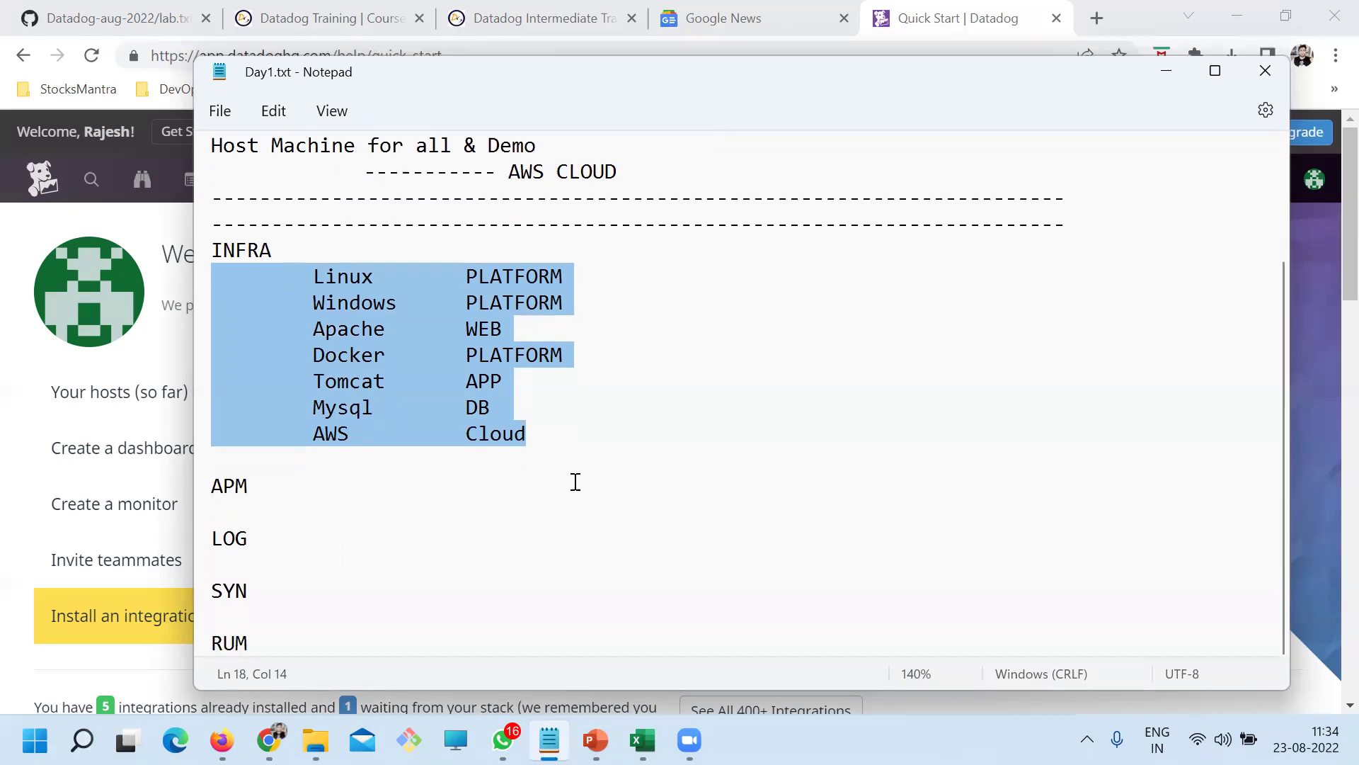
left_click(347, 491)
key("Return")
key("Tab")
type("JAVA")
key("ctrl+s")
Move the cursor down through the later headings and save again
key("Down")
key("Down")
key("Down")
key("Tab")
key("Down")
key("Down")
key("Down")
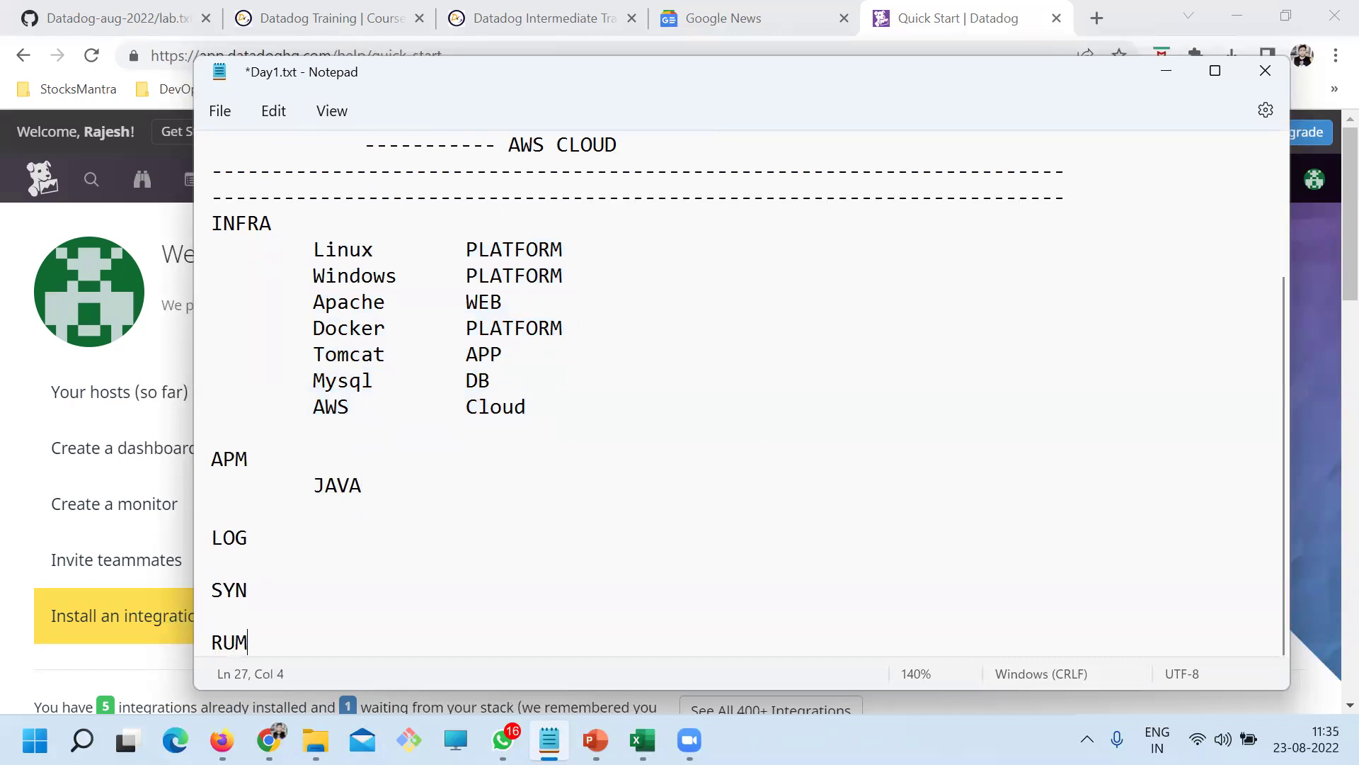
key("ctrl+s")
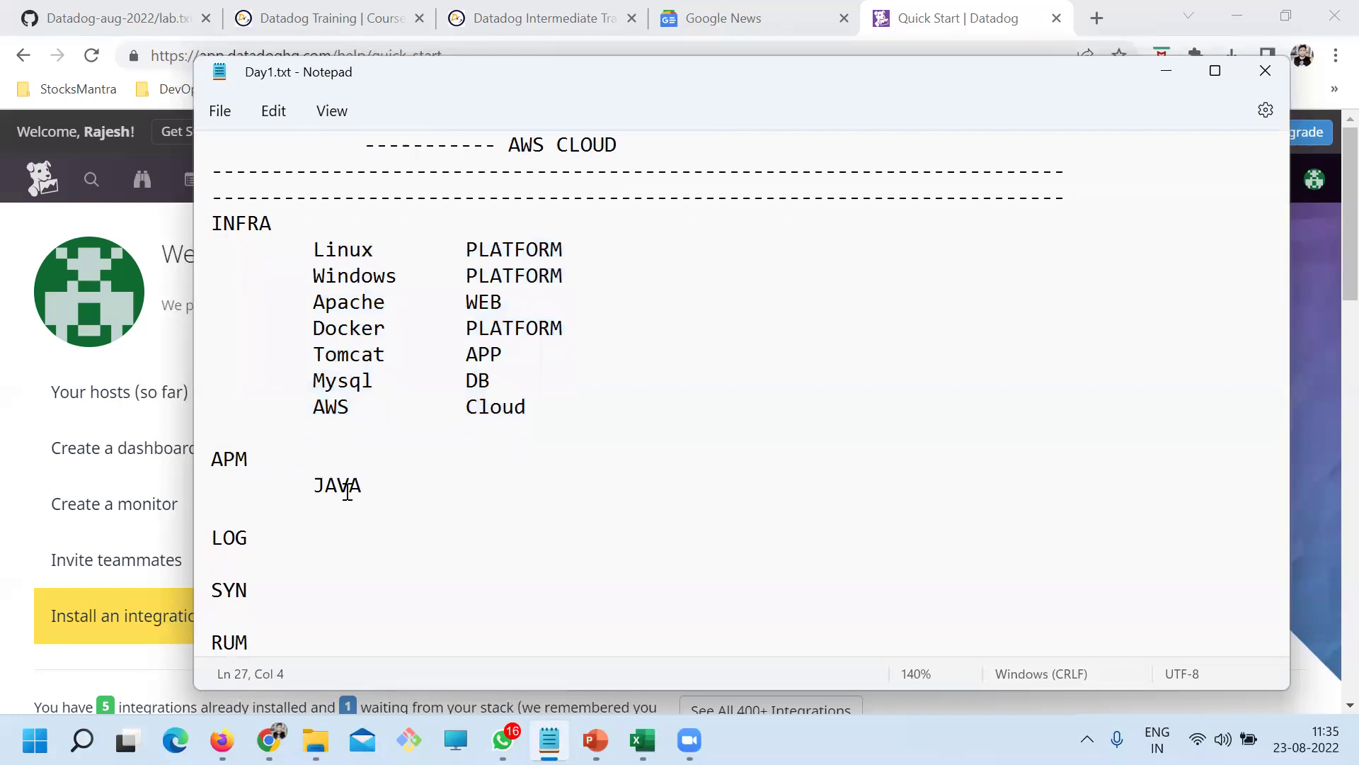
Highlight the Linux, Windows and Apache-through-AWS rows while reviewing the INFRA list
left_click_drag(563, 252, 203, 227)
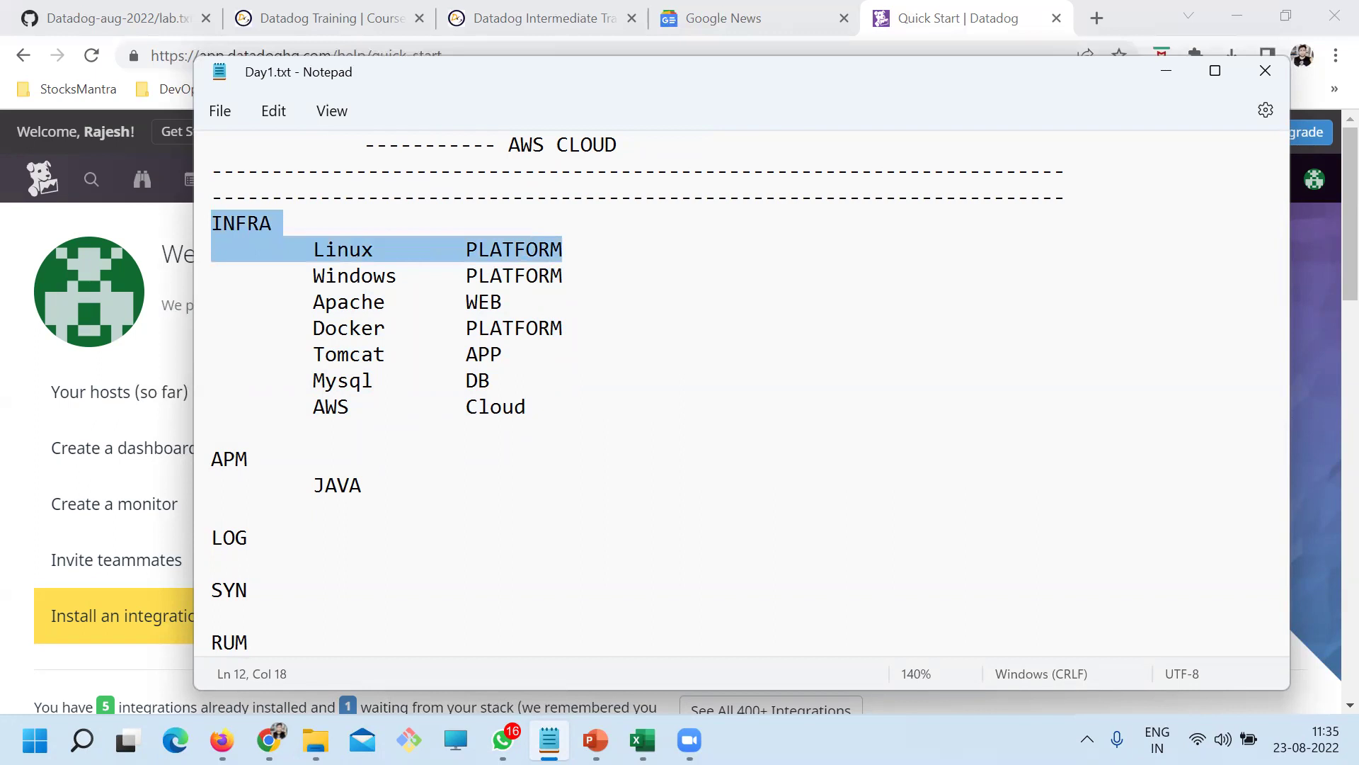
left_click(82, 739)
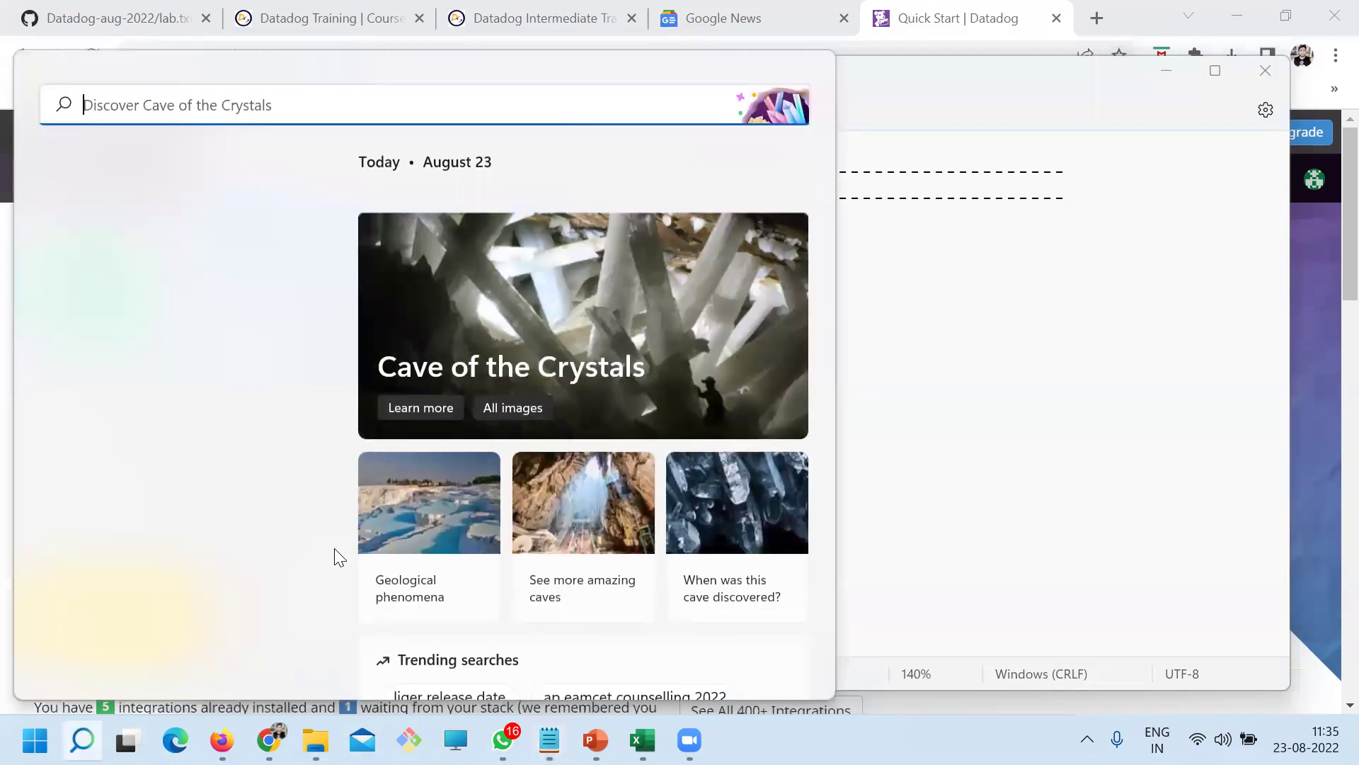
key("Escape")
left_click_drag(525, 252, 362, 240)
double_click(315, 271)
left_click_drag(502, 304, 577, 404)
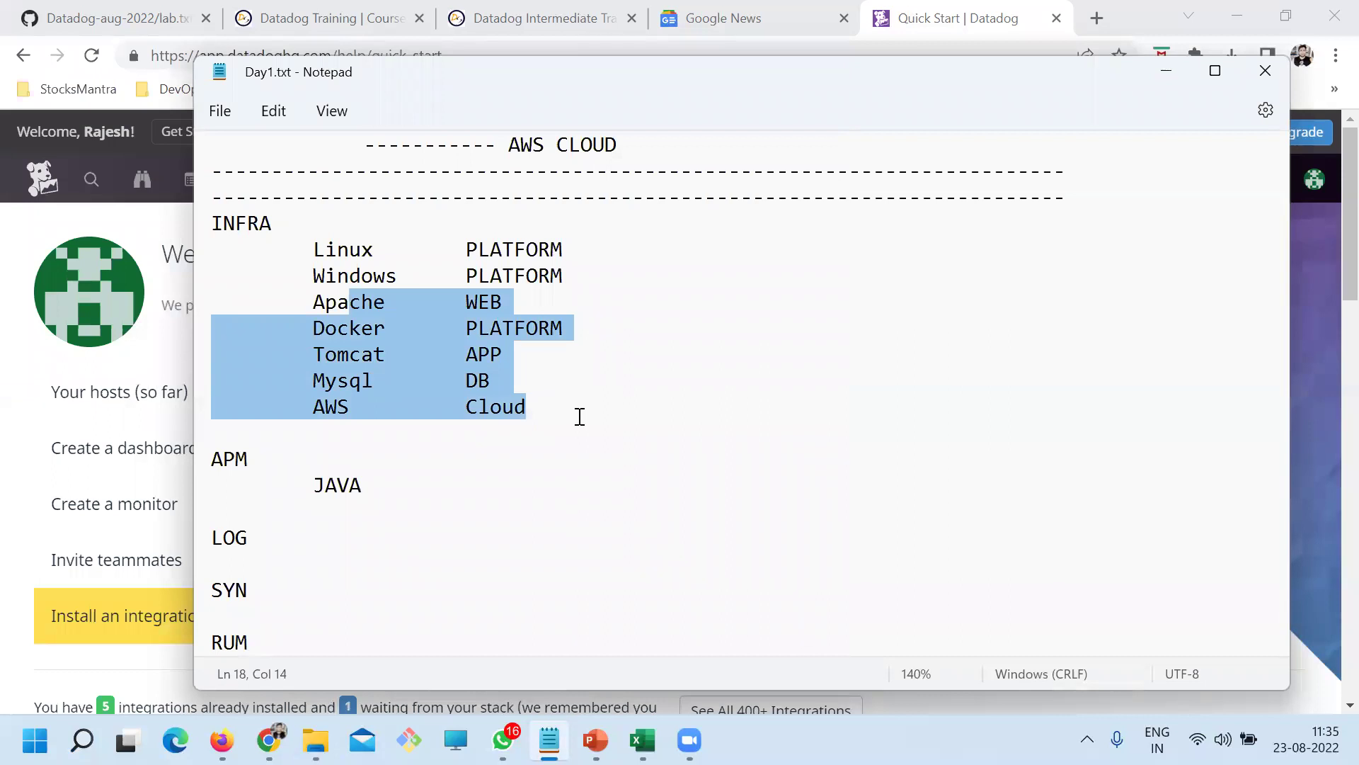
left_click(522, 459)
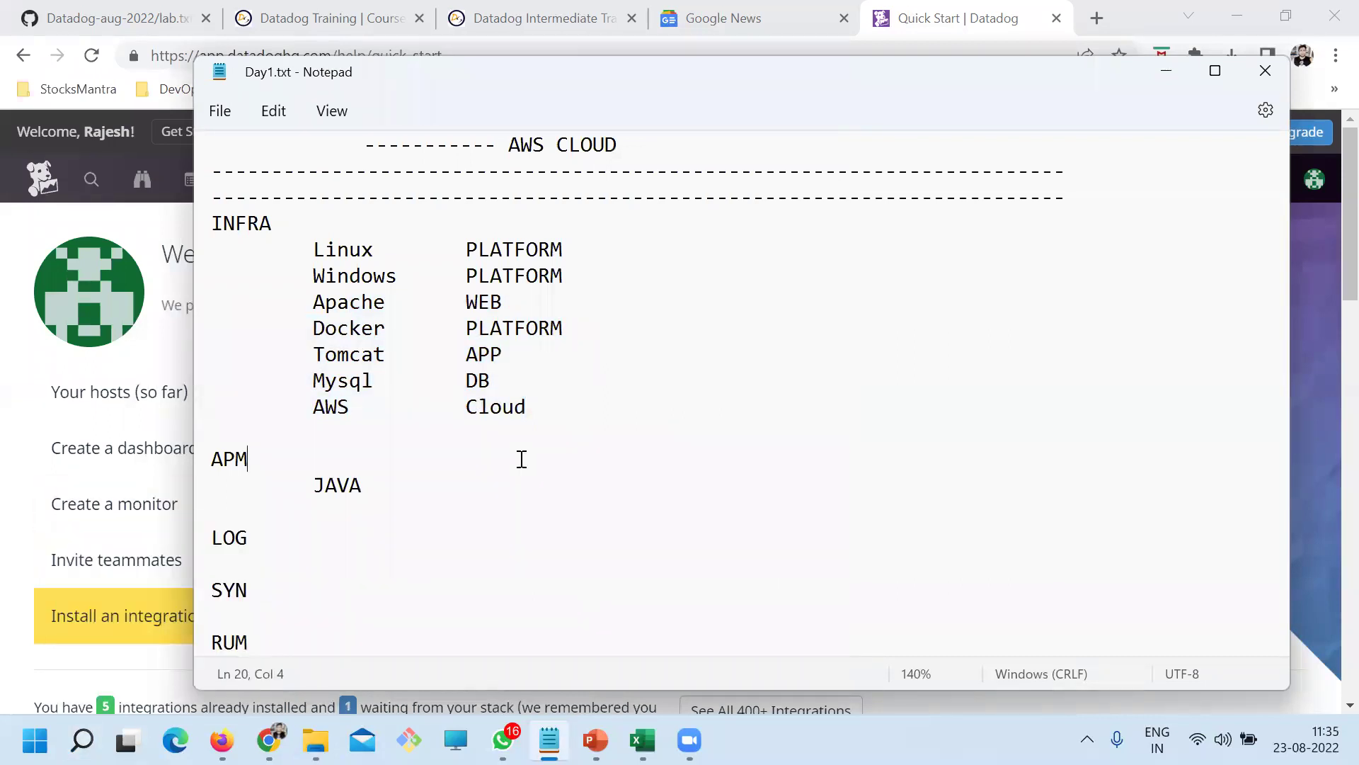
left_click_drag(564, 249, 279, 252)
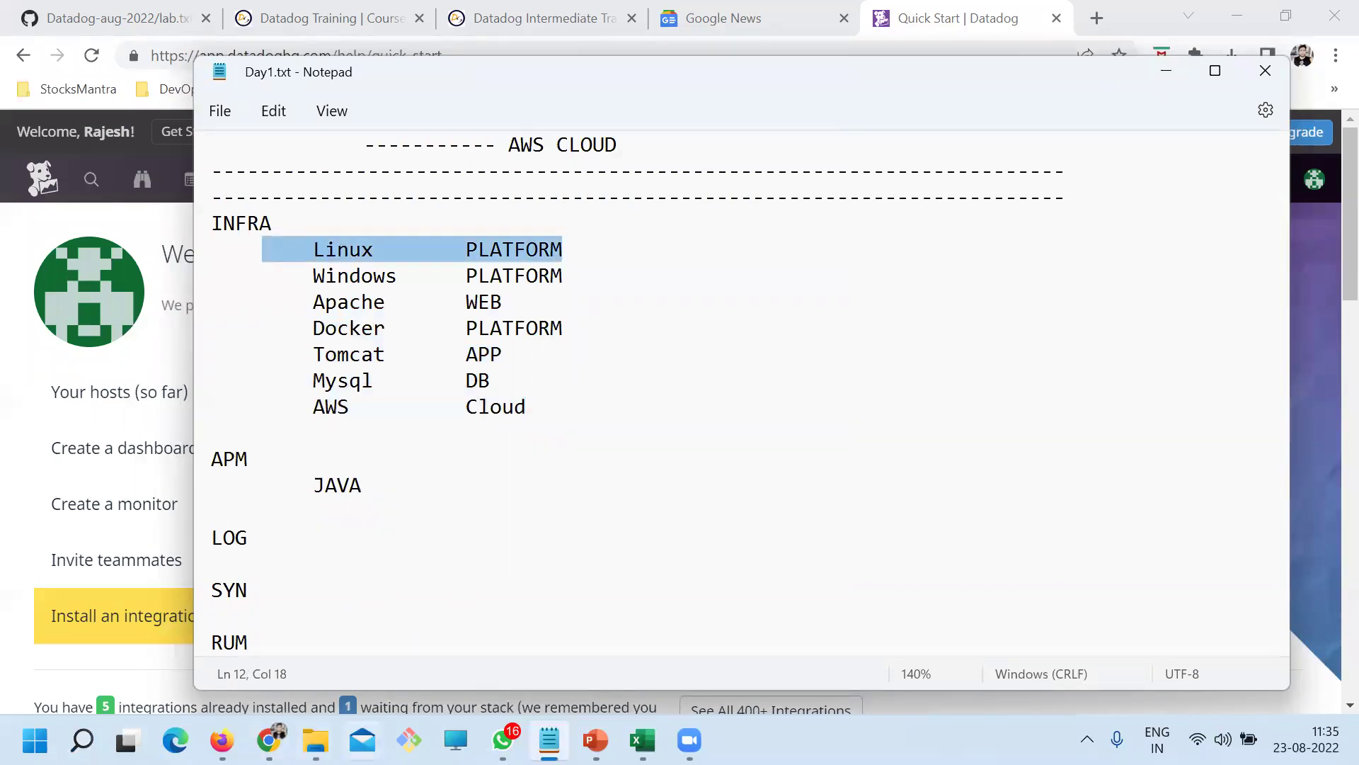
Launch Oracle VM VirtualBox by searching 'vm' in Windows Search
left_click(82, 740)
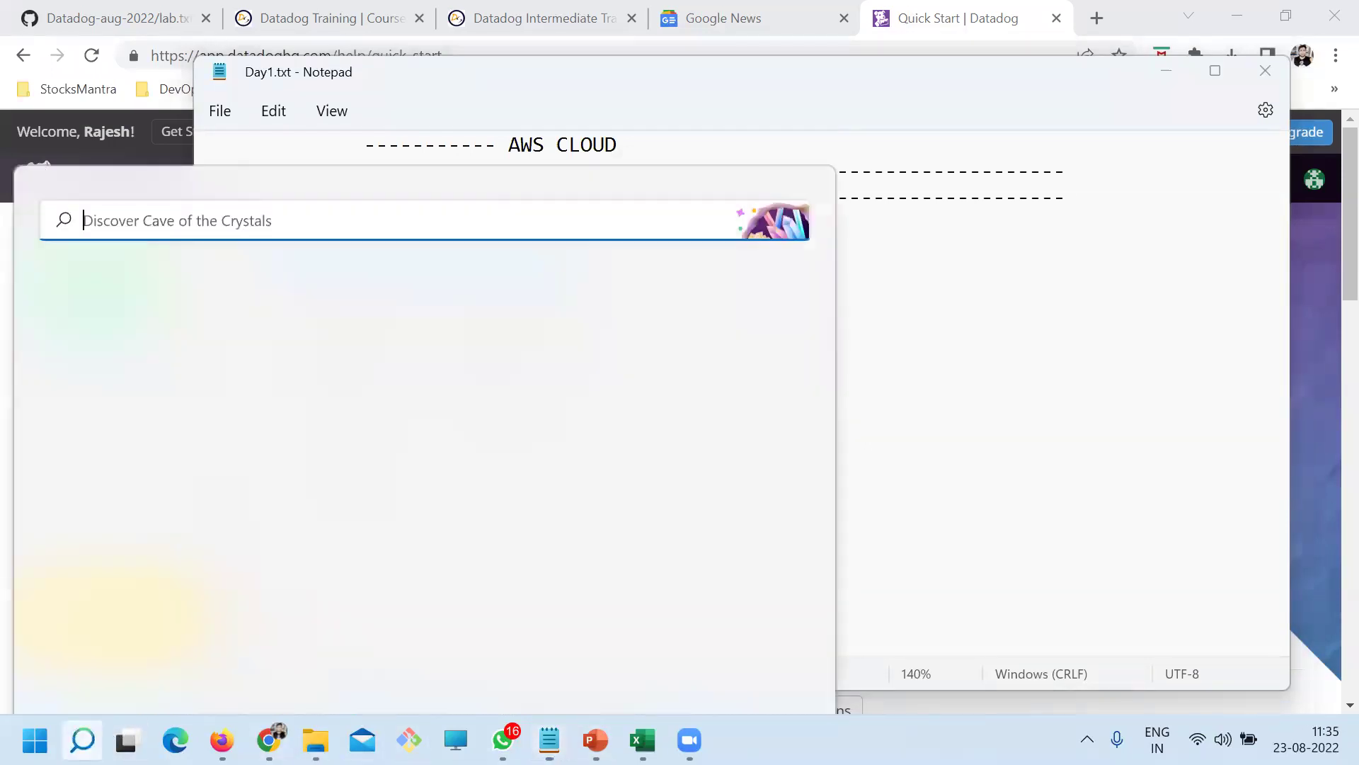
type("vm")
left_click(126, 284)
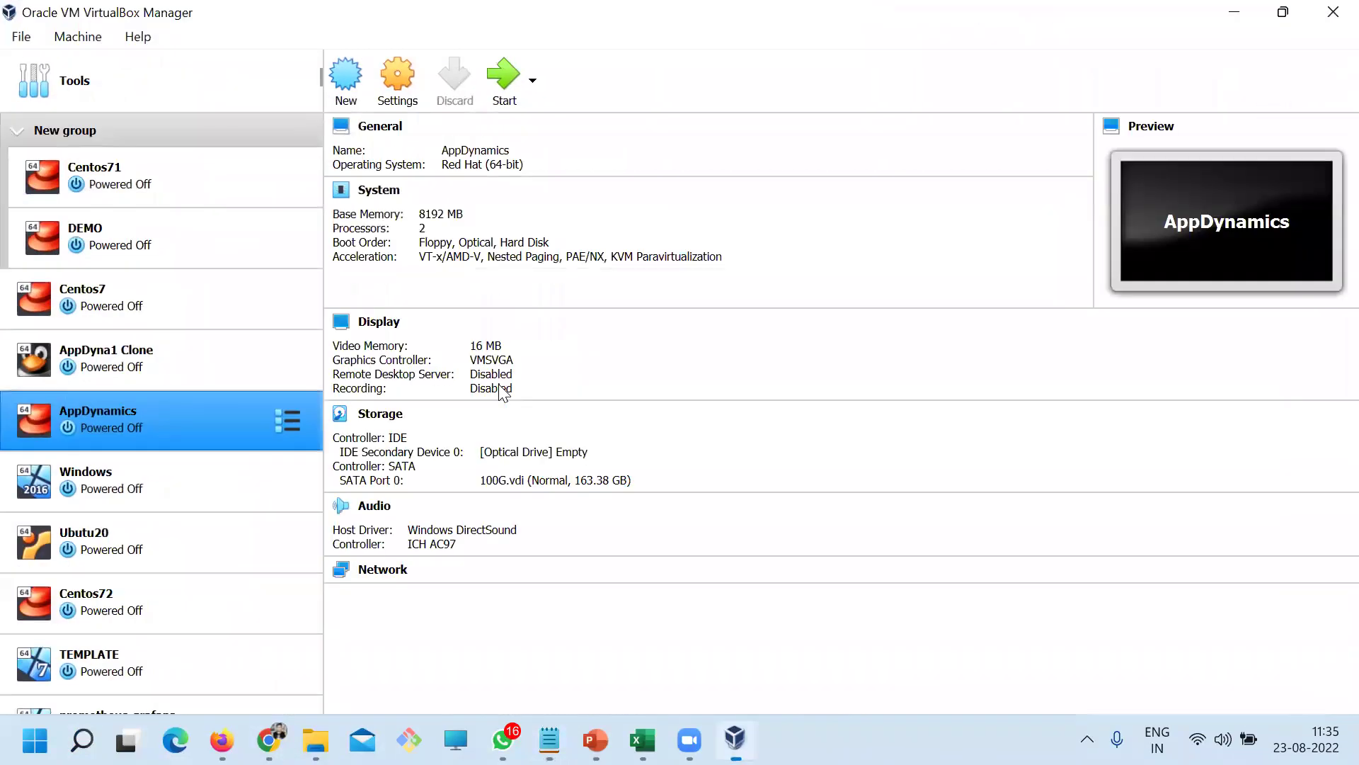
Dismiss the update notice and browse the VM list down to TEMPLATE
left_click(131, 347)
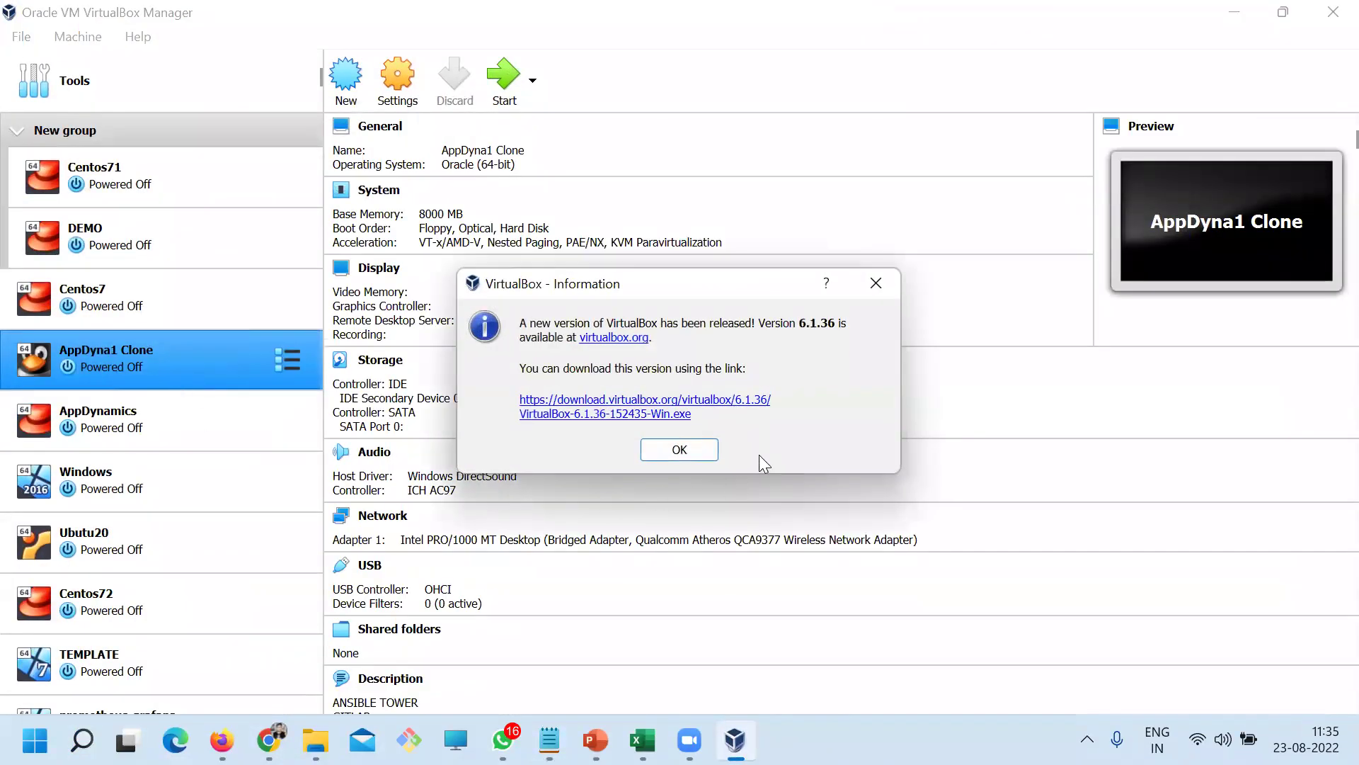
left_click(876, 283)
scroll(214, 447, "down", 2)
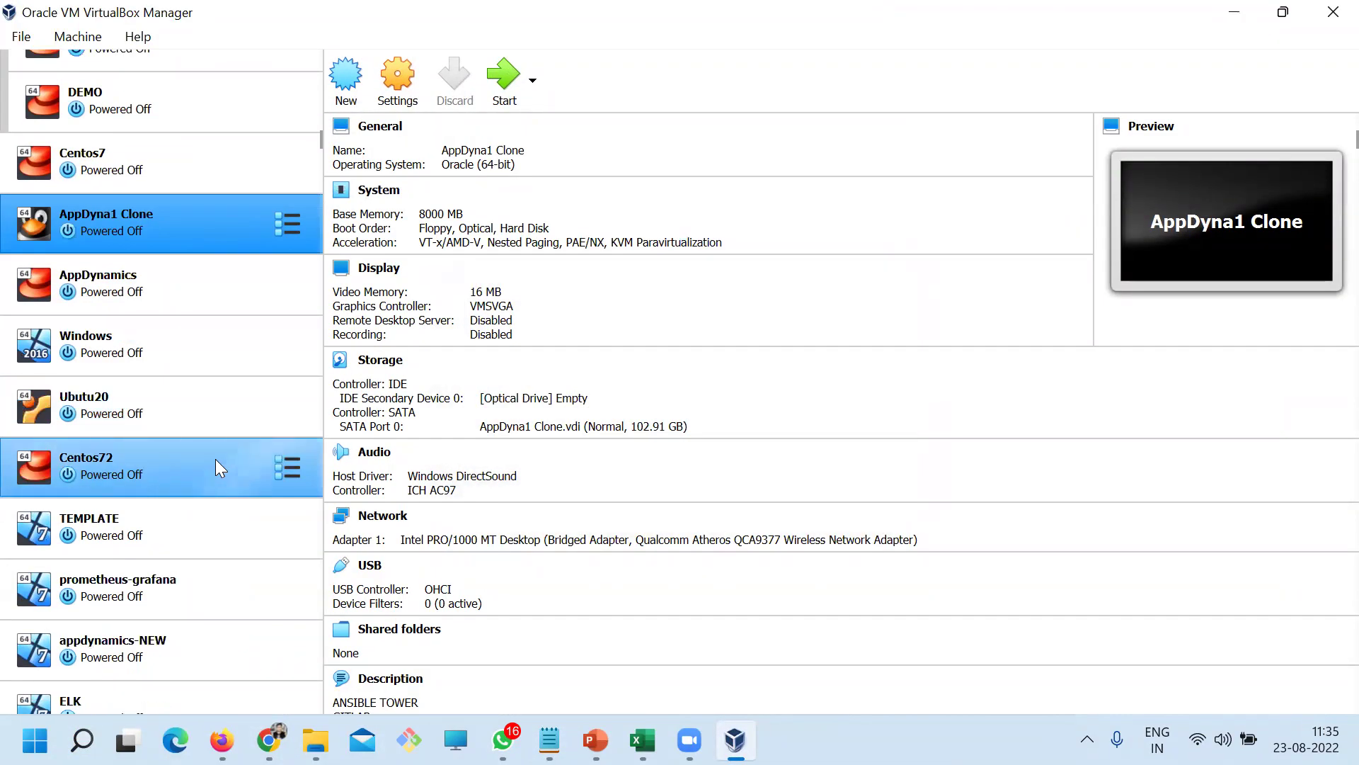
left_click(120, 351)
left_click(148, 419)
left_click(170, 471)
scroll(185, 538, "down", 1)
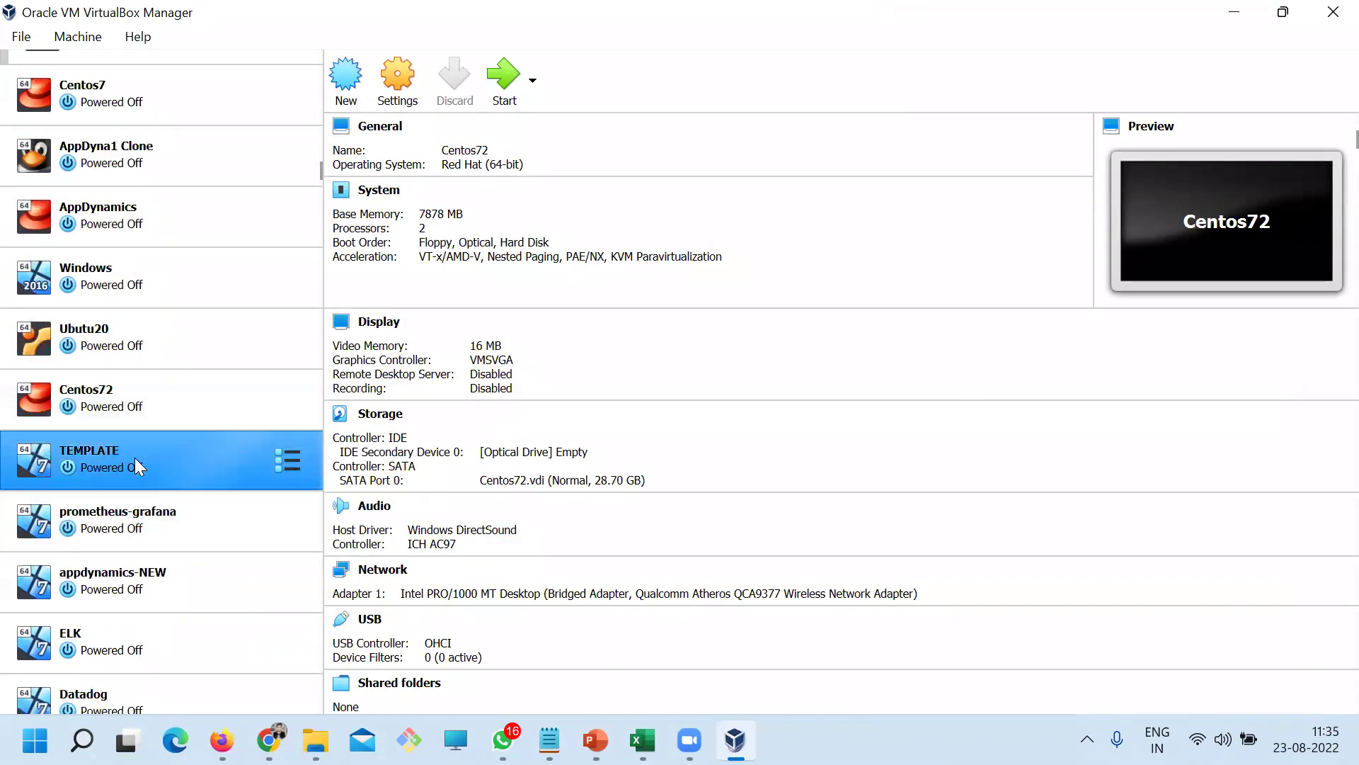
left_click(135, 457)
Clone TEMPLATE under the name DD1 and select DD1 in the machine list
right_click(176, 456)
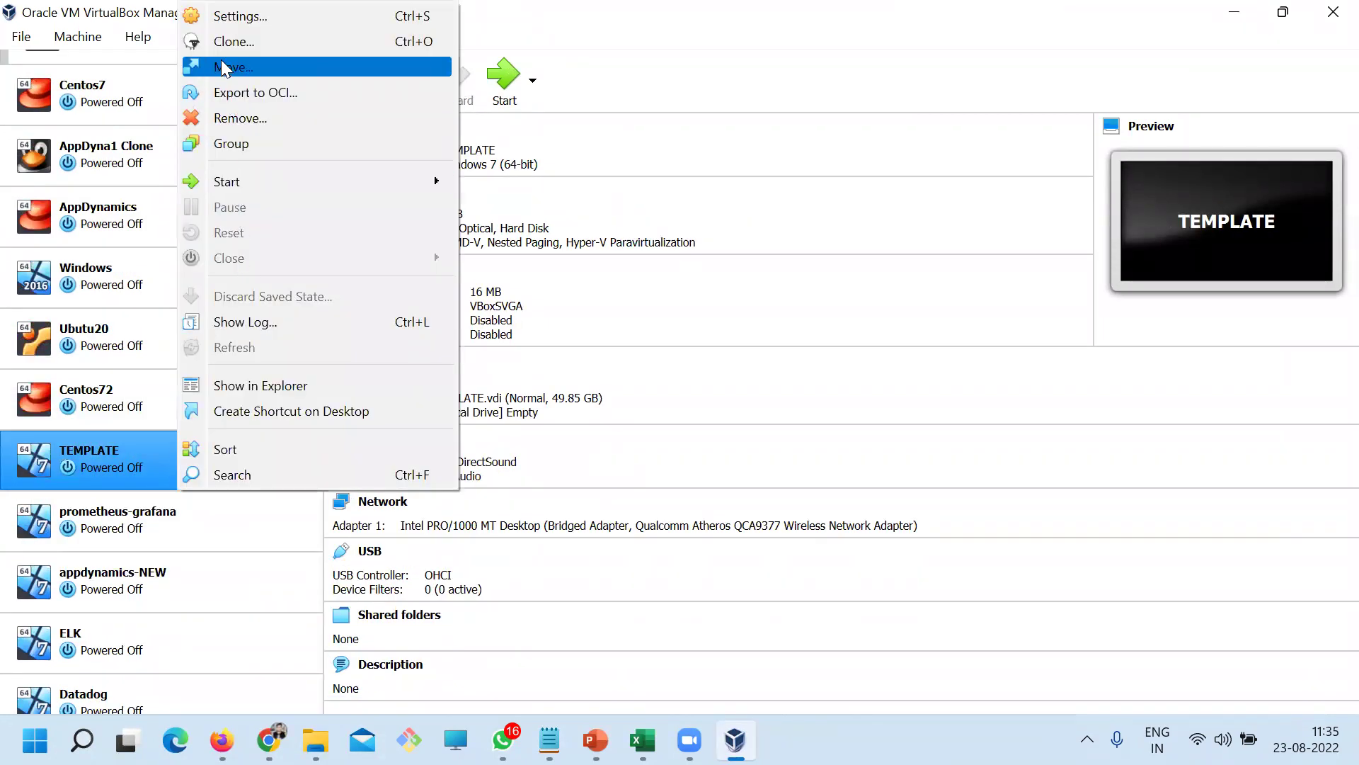
left_click(219, 42)
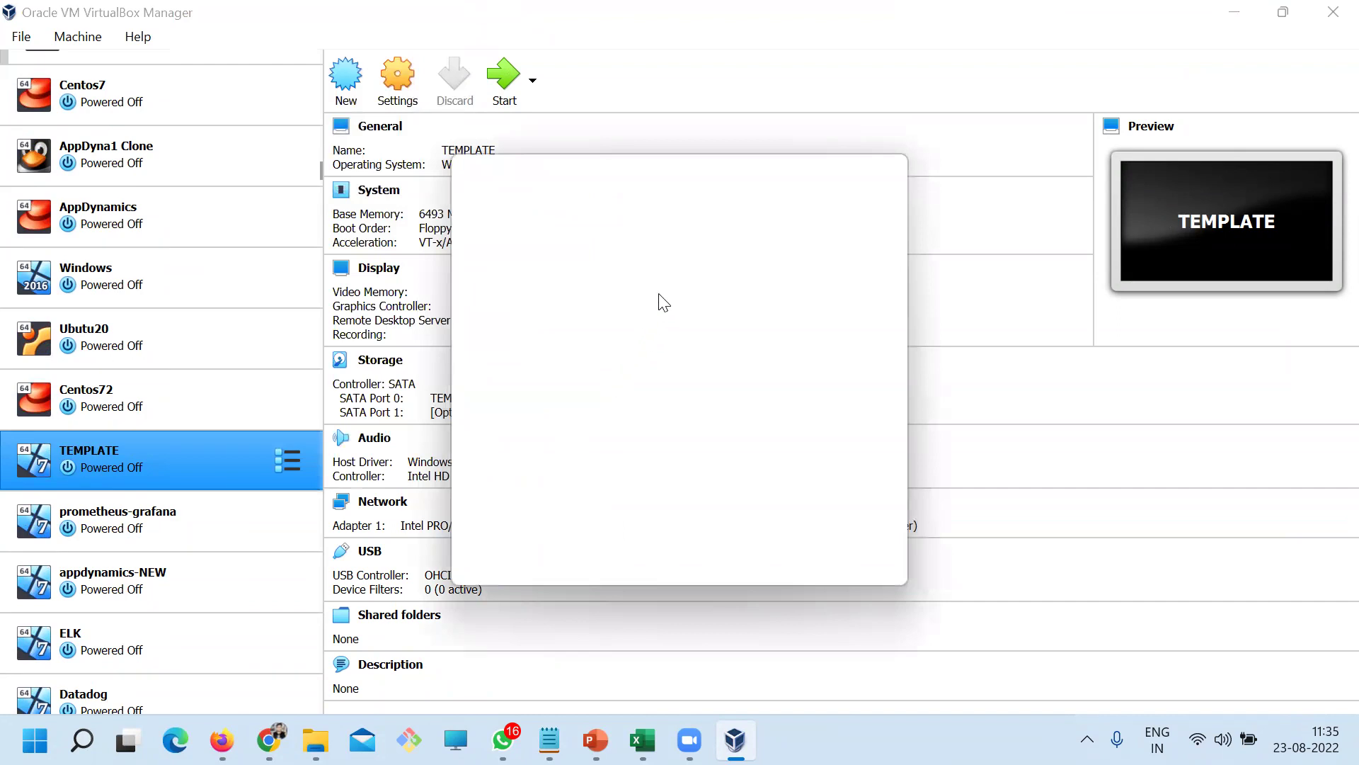
type("DD1")
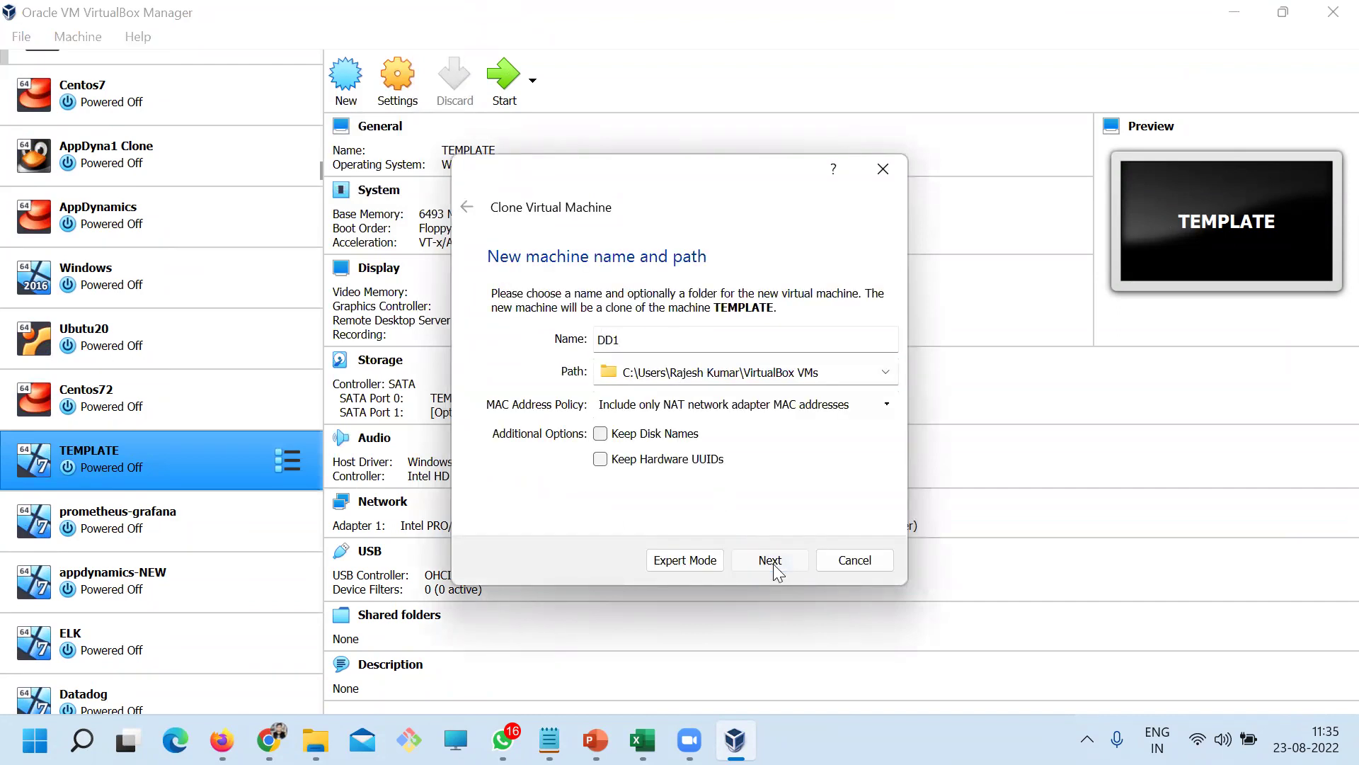
left_click(773, 564)
left_click(773, 563)
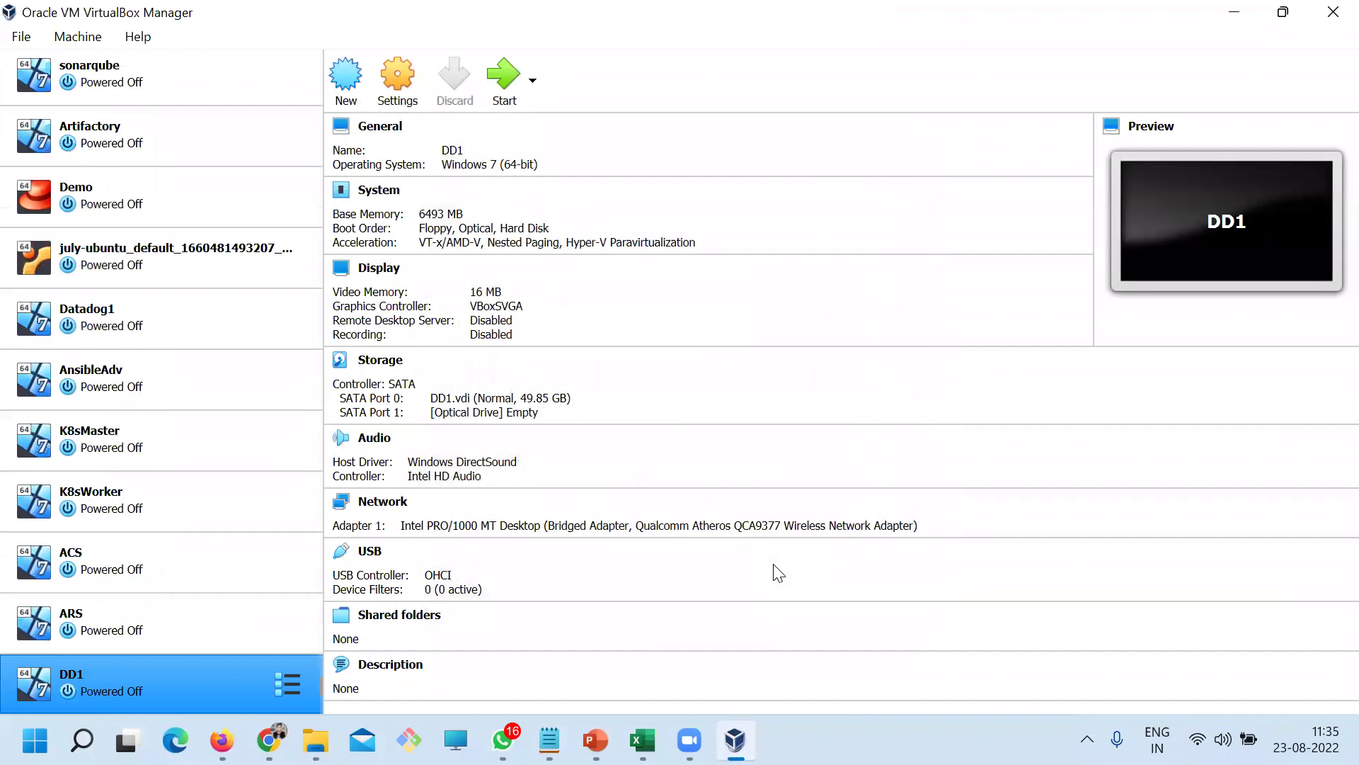
left_click(117, 632)
left_click(135, 683)
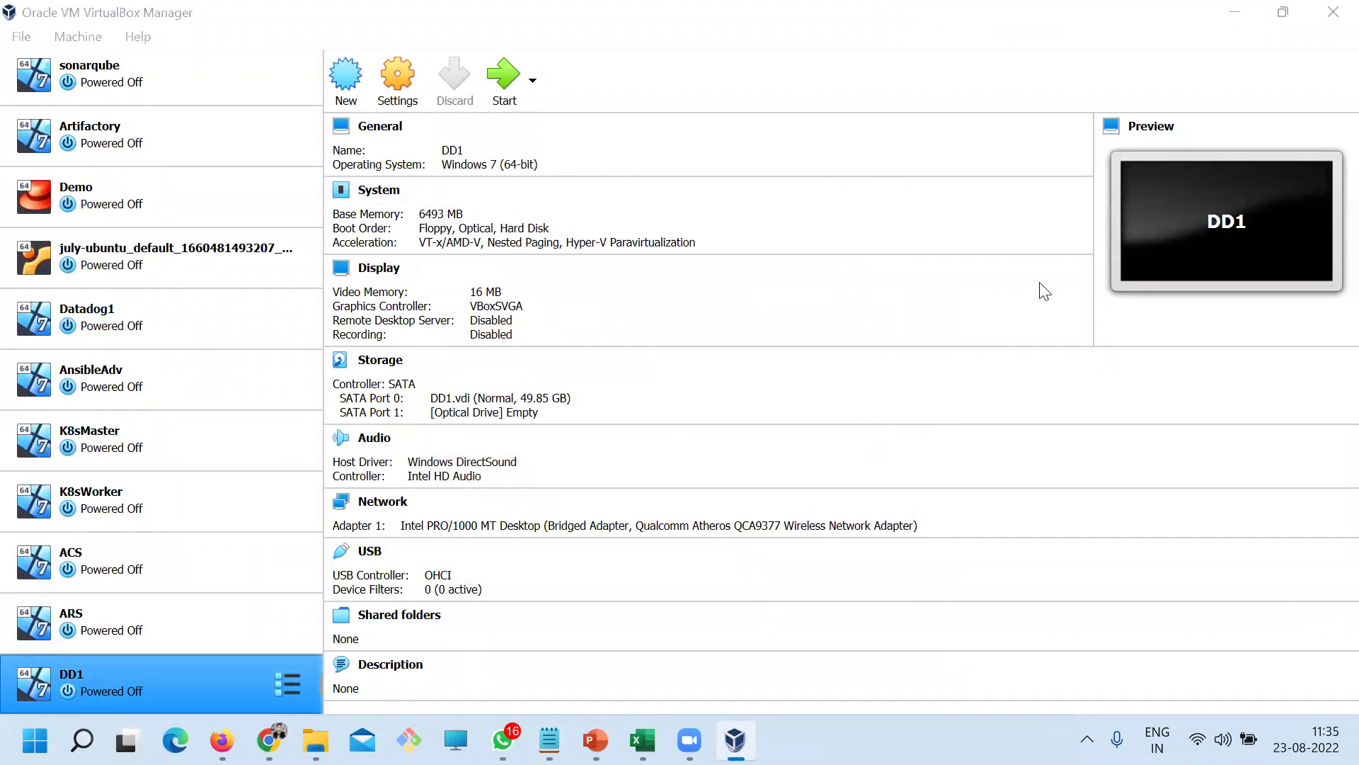
Start the DD1 machine and dismiss the keyboard auto-capture notice
left_click(177, 632)
left_click(153, 667)
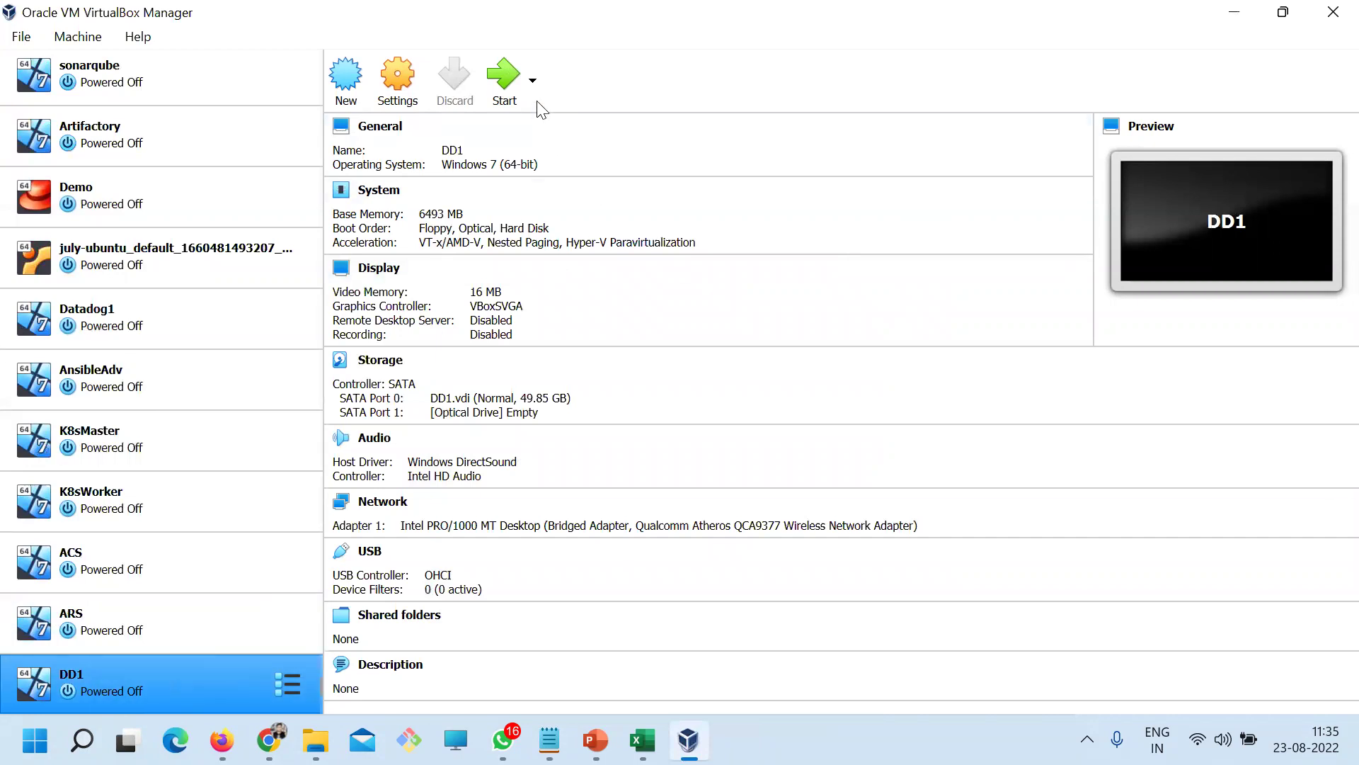
left_click(501, 80)
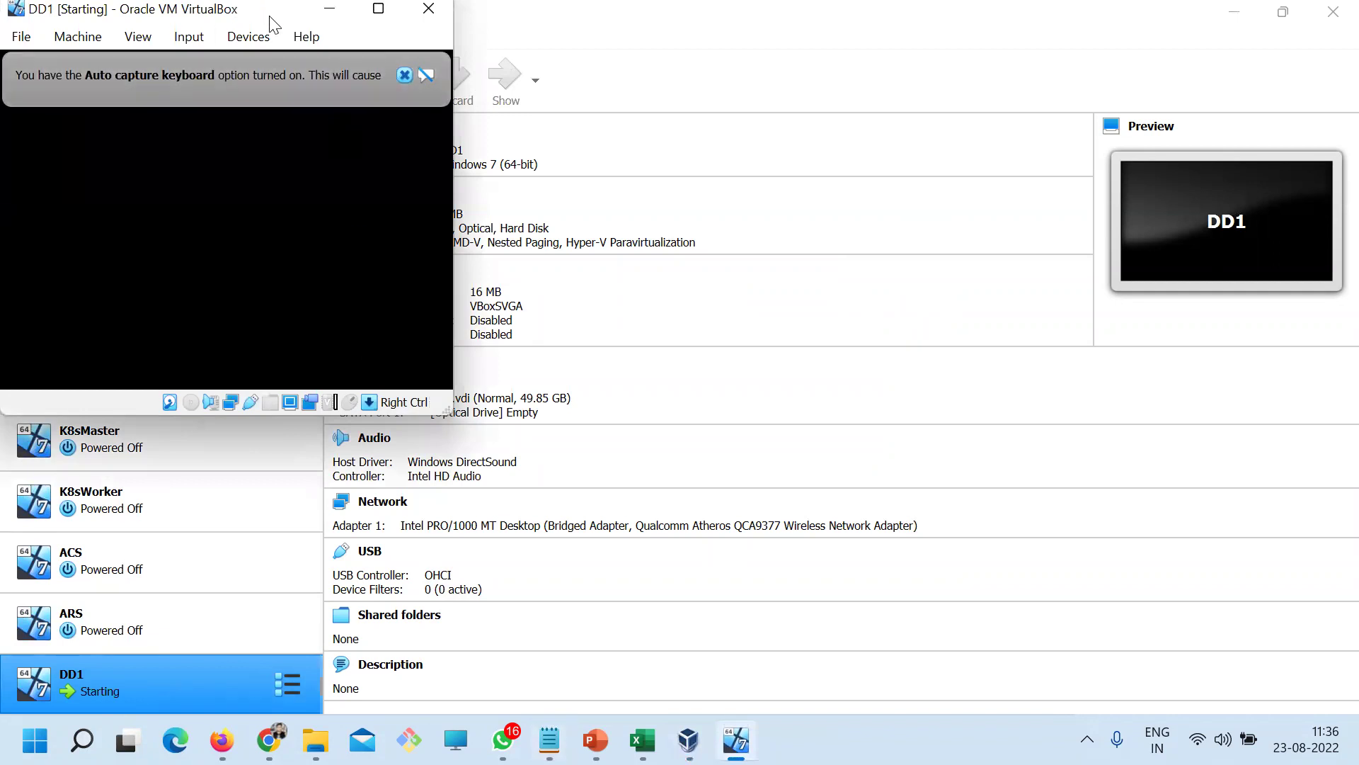
left_click_drag(269, 16, 607, 83)
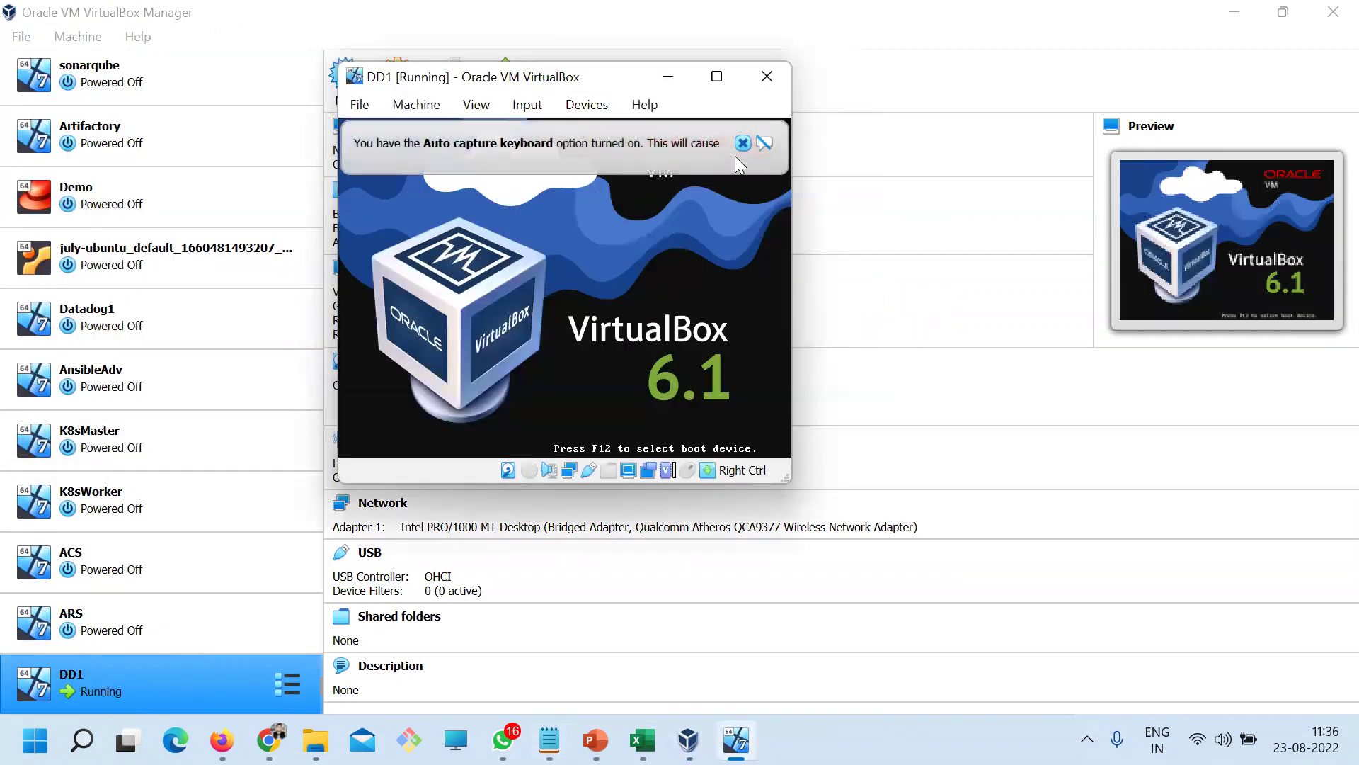
left_click(742, 143)
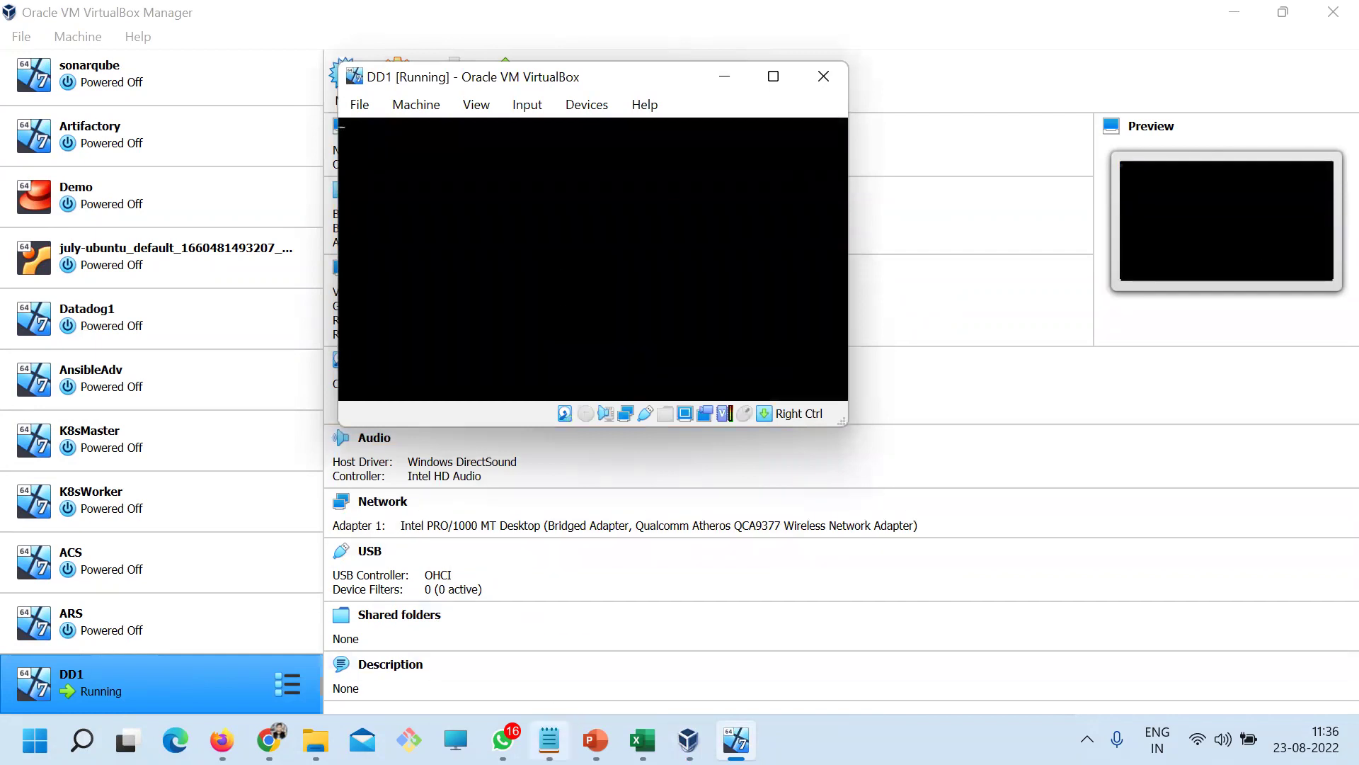
Highlight the Linux PLATFORM line in Day1.txt, then dismiss the console's mouse integration notice
left_click(549, 739)
left_click(445, 520)
left_click_drag(595, 248, 303, 236)
left_click(736, 739)
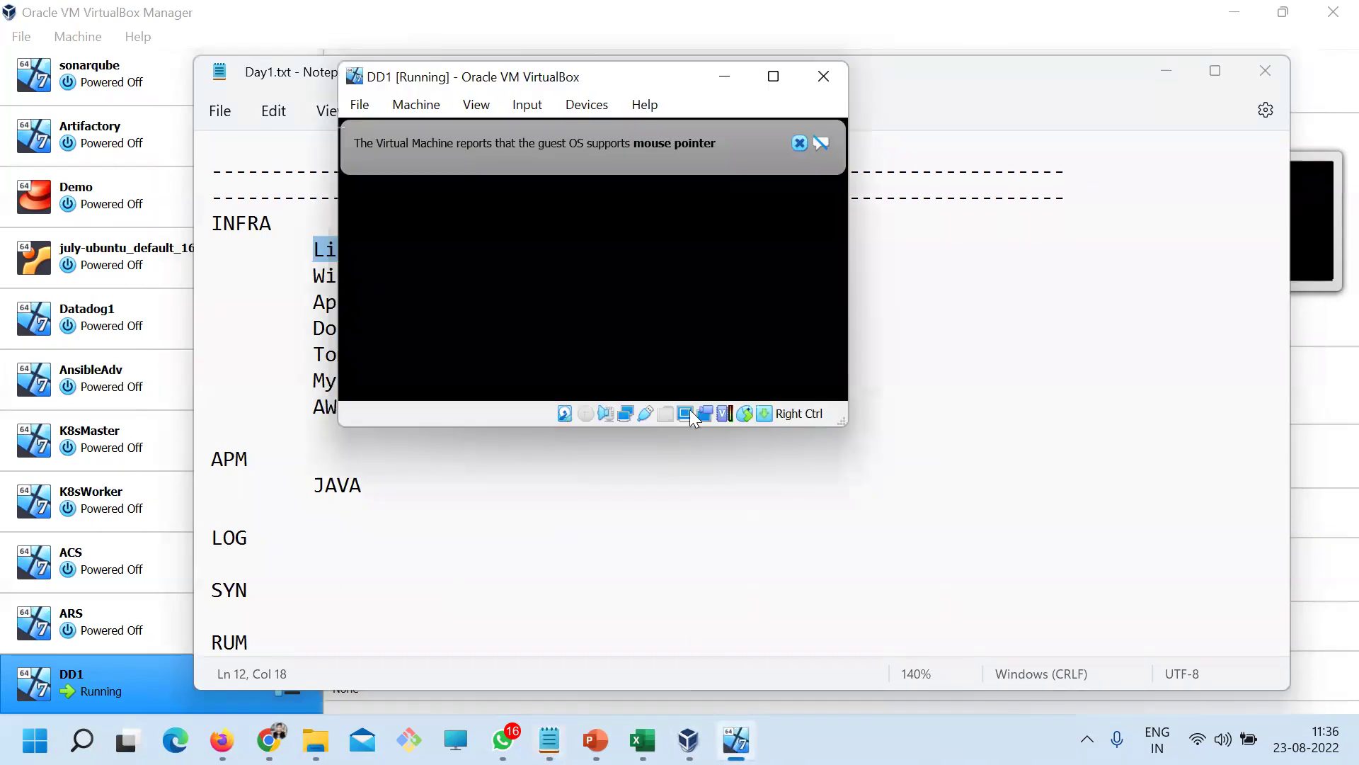
left_click(799, 143)
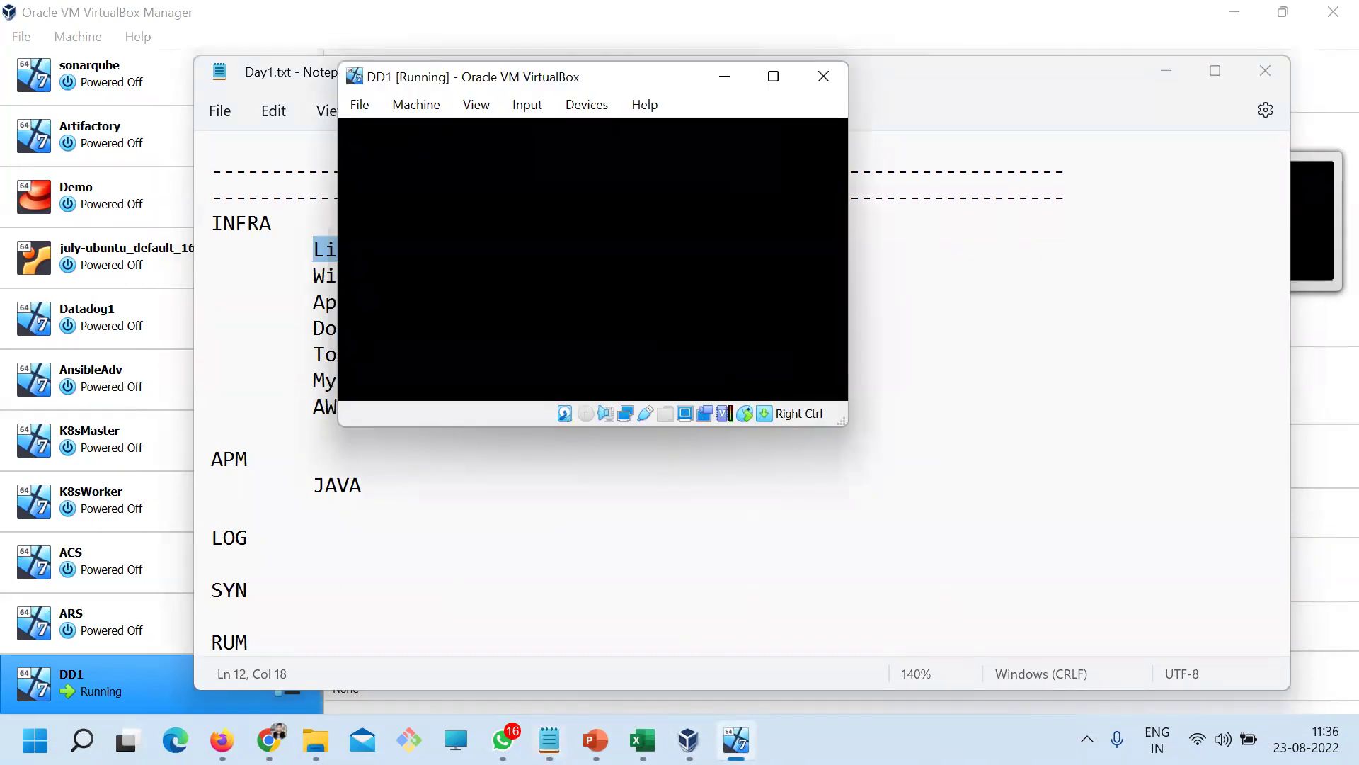
Close the unresponsive DD1 console window after failing to get it responding
left_click(688, 739)
left_click(737, 740)
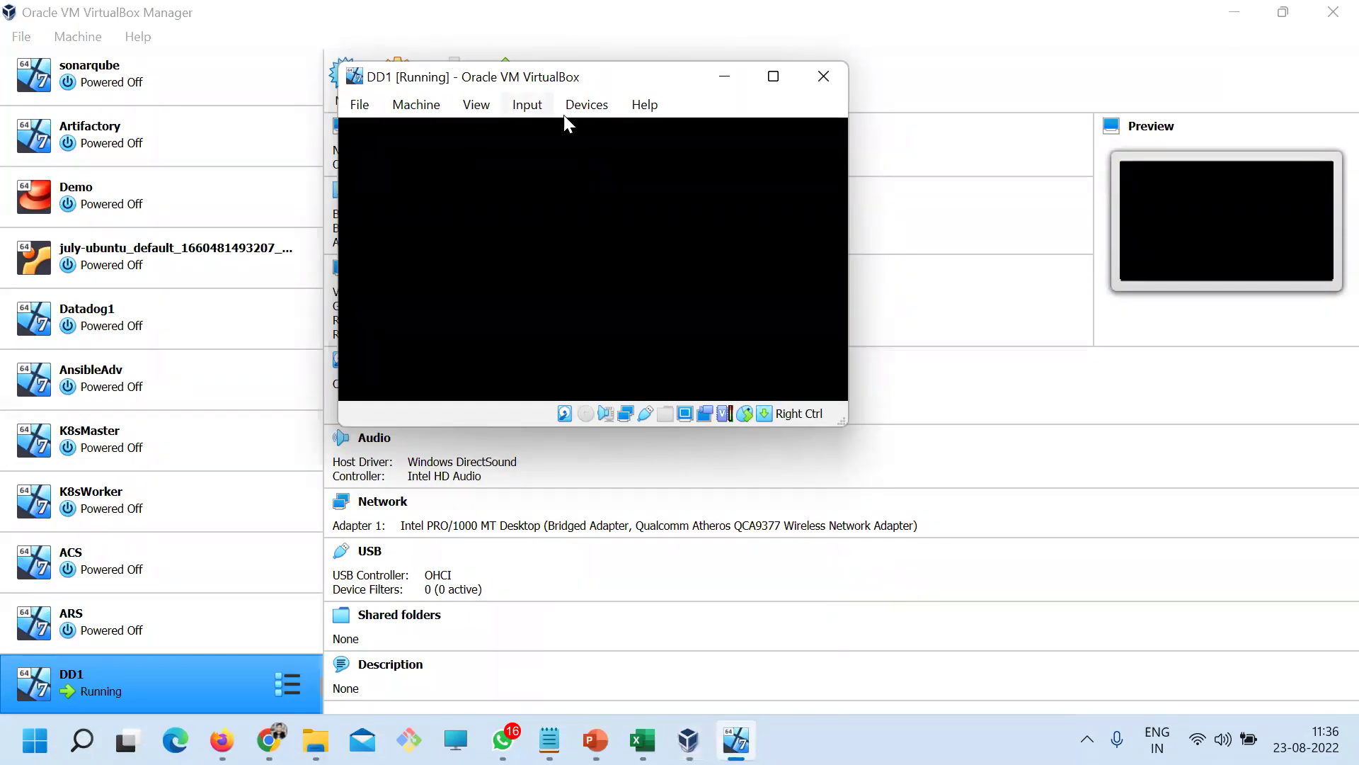
left_click(149, 676)
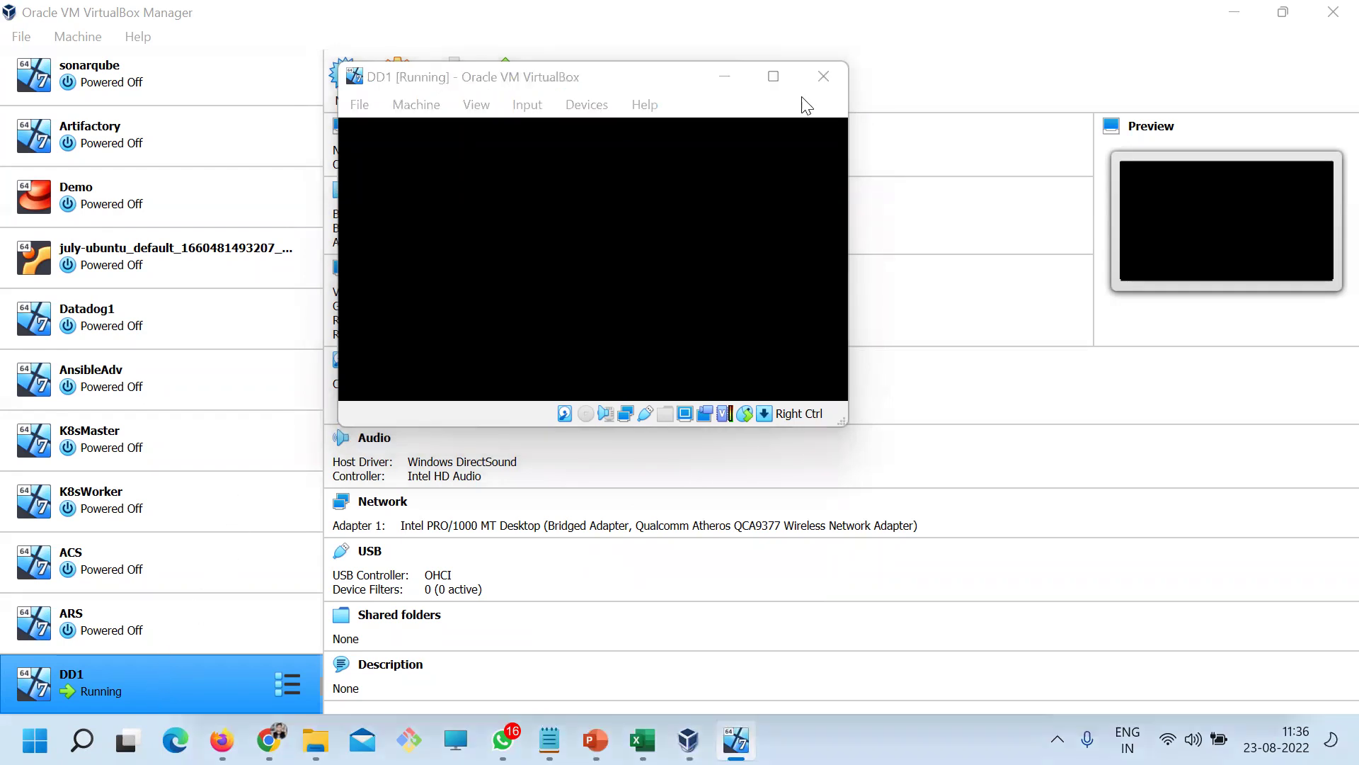
left_click(724, 76)
left_click(736, 740)
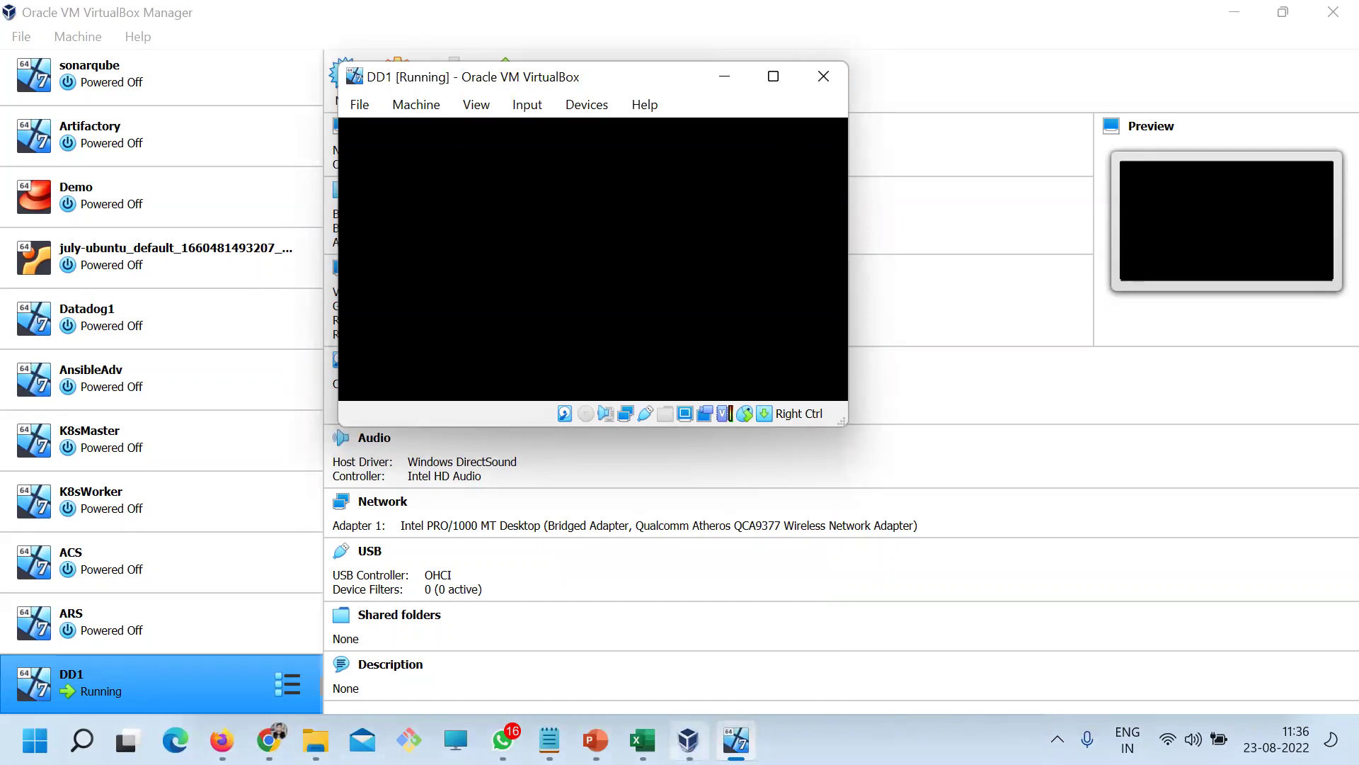
left_click(688, 740)
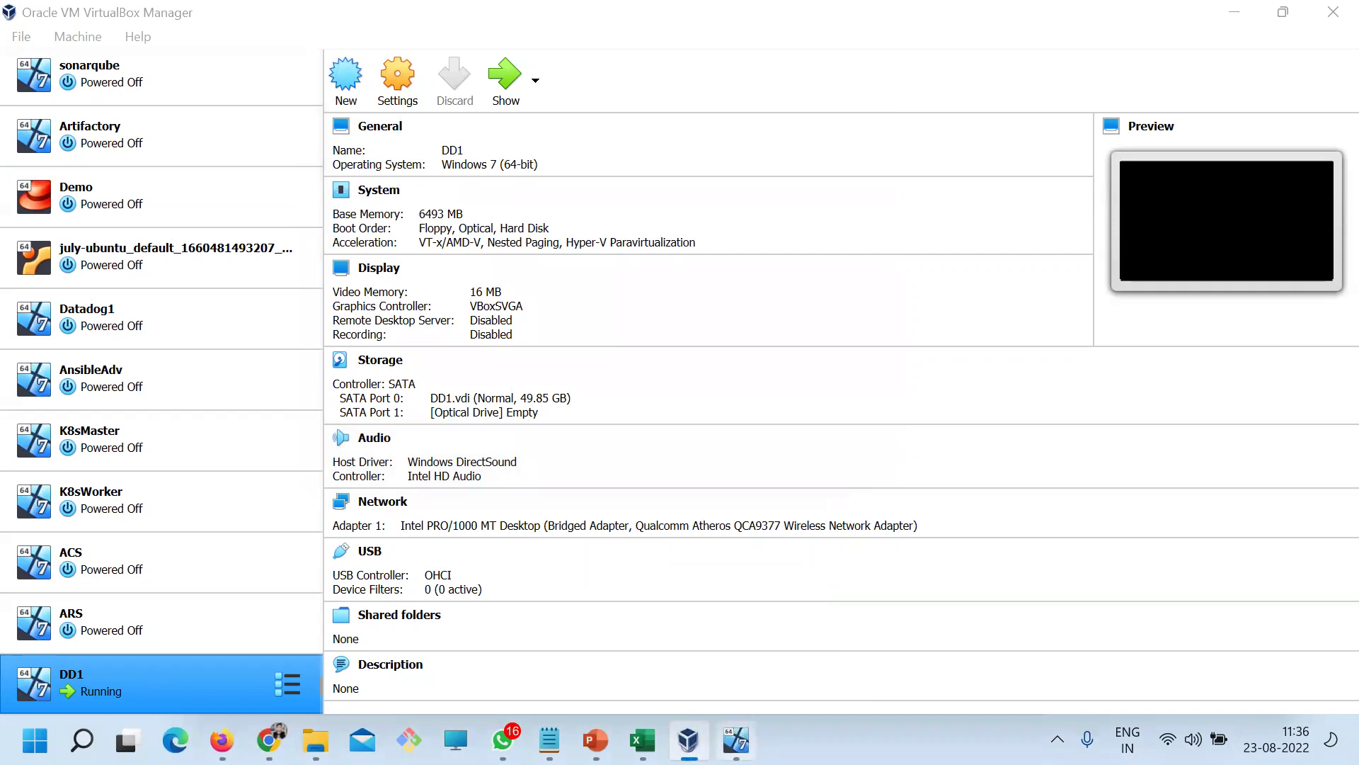
left_click(737, 740)
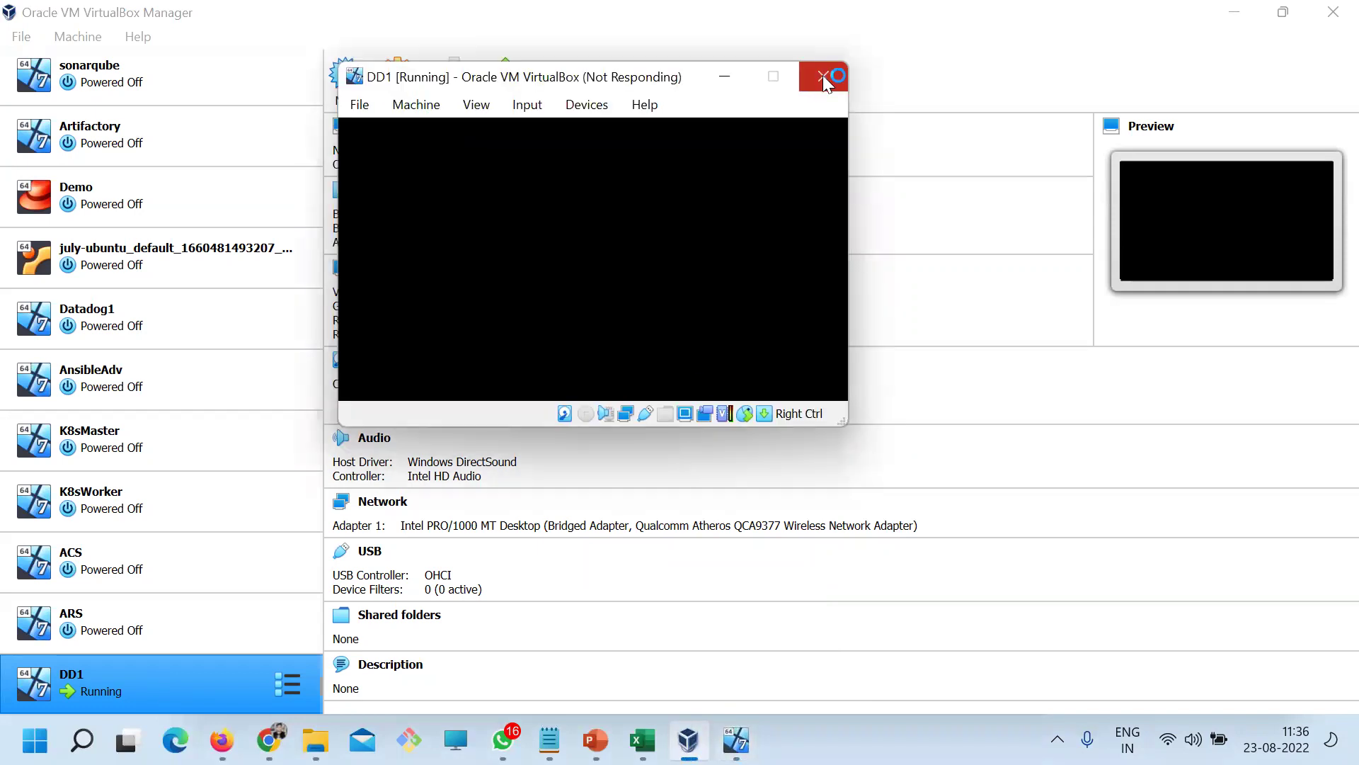
left_click(823, 75)
Restart DD1 with Normal Start and enlarge its console window
right_click(154, 699)
mouse_move(382, 386)
left_click(467, 389)
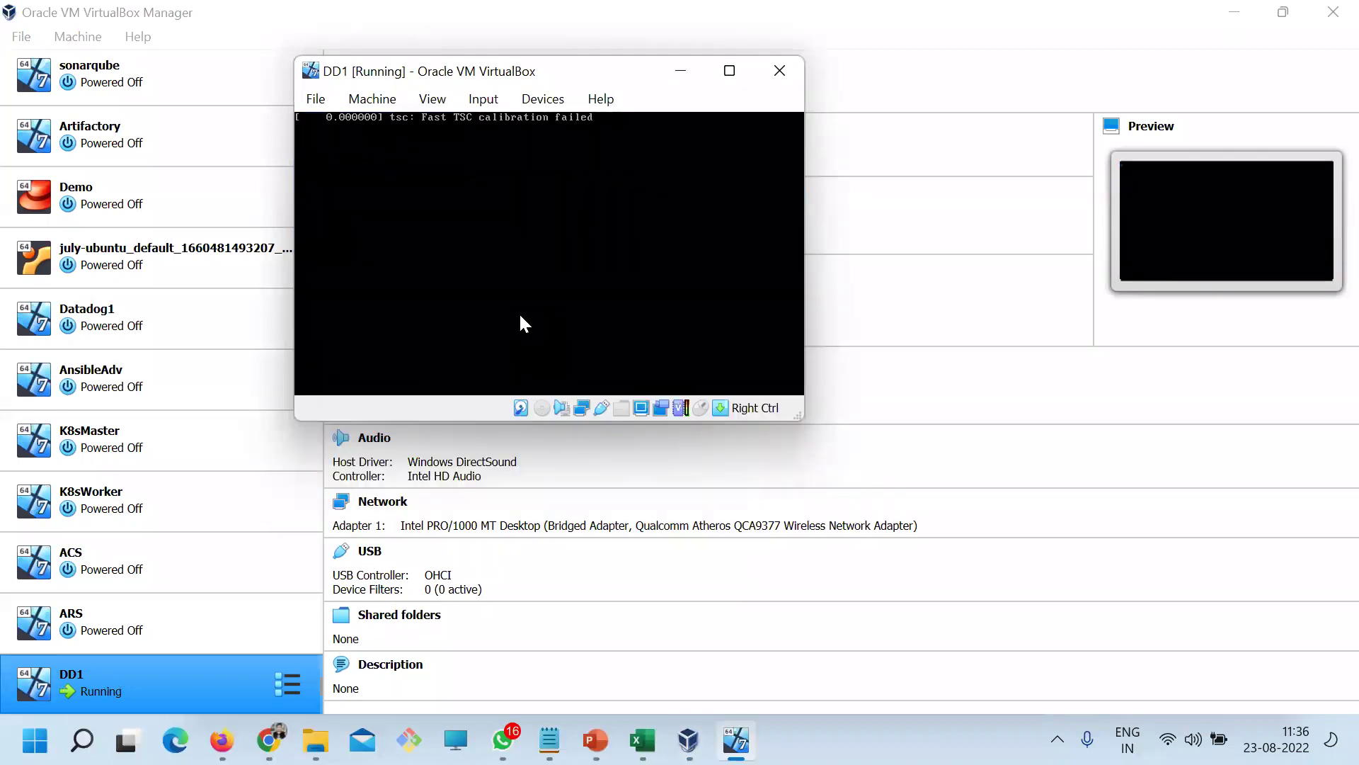
left_click(772, 135)
left_click_drag(798, 413, 1016, 516)
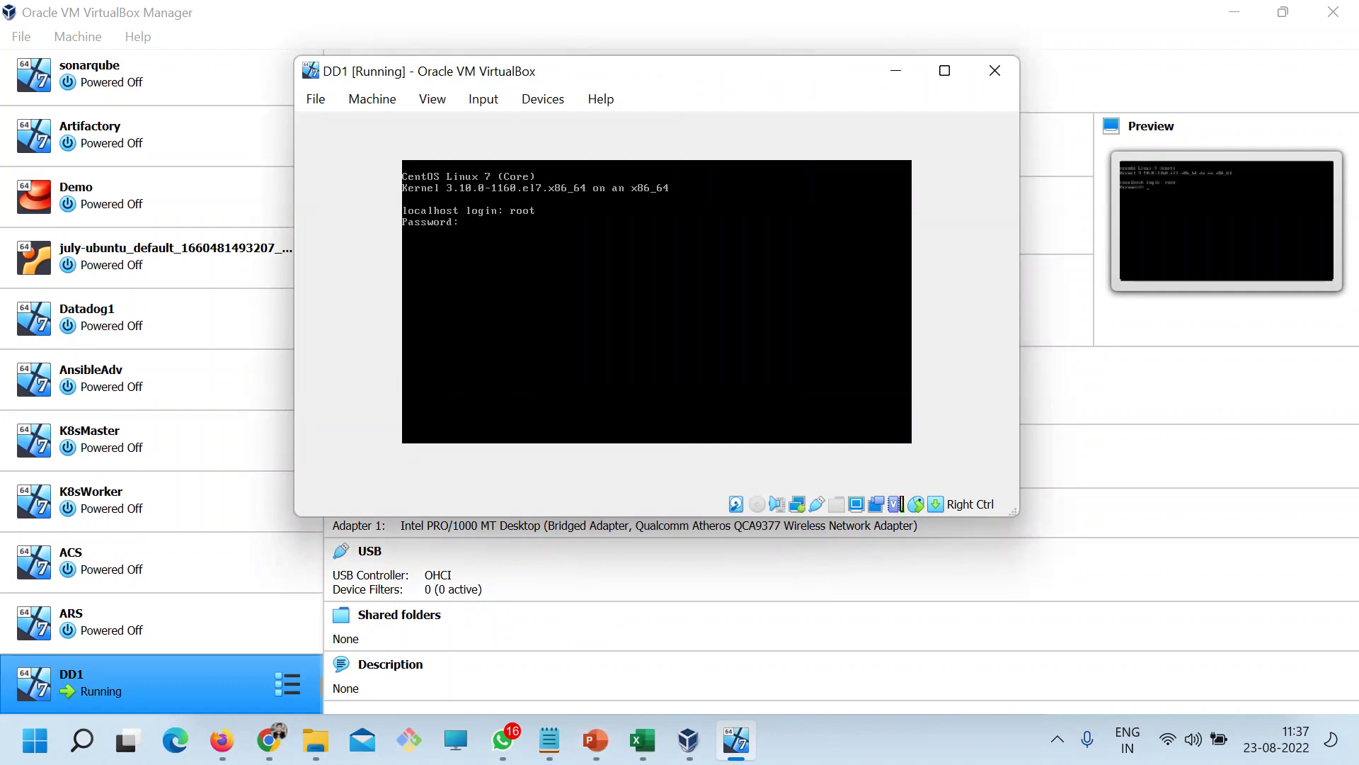
Log in as root and run ip a, showing address 192.168.1.7
key("Return")
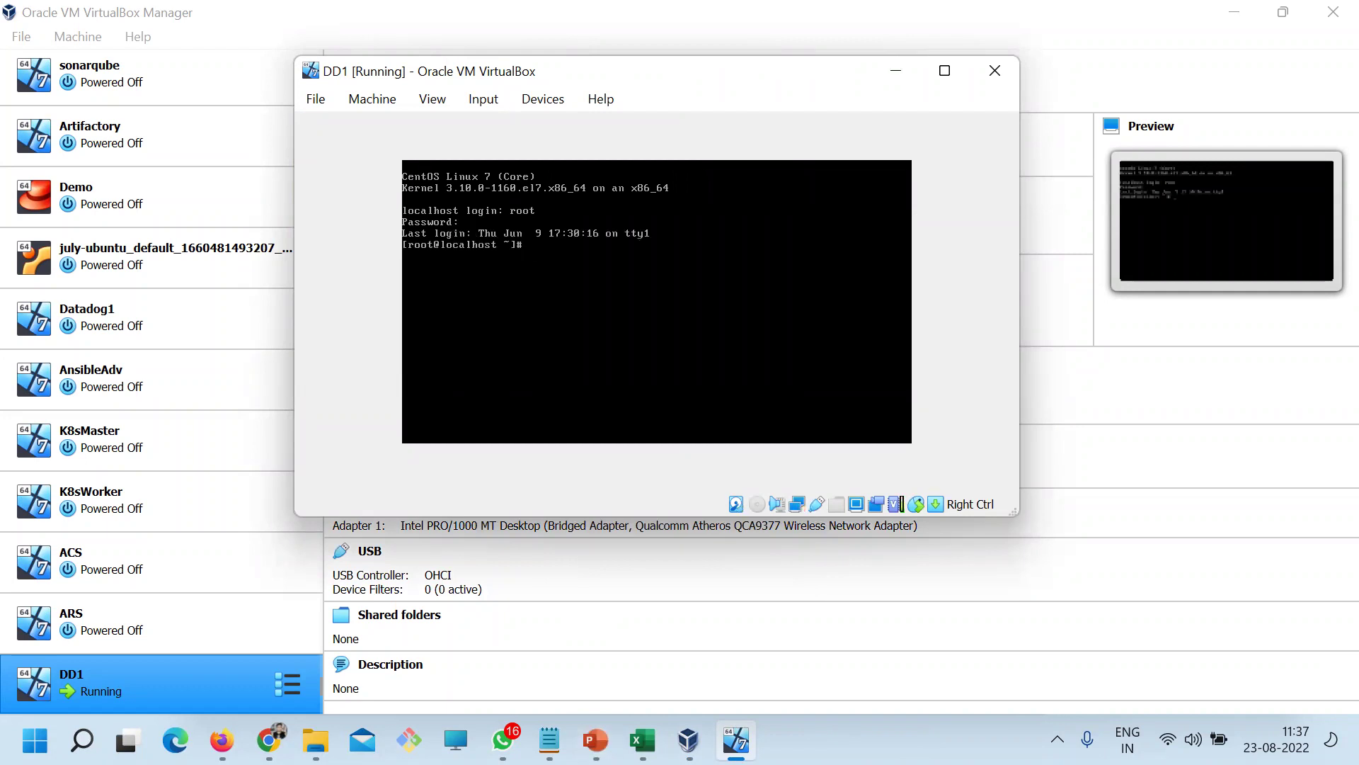
type("ip a")
key("Return")
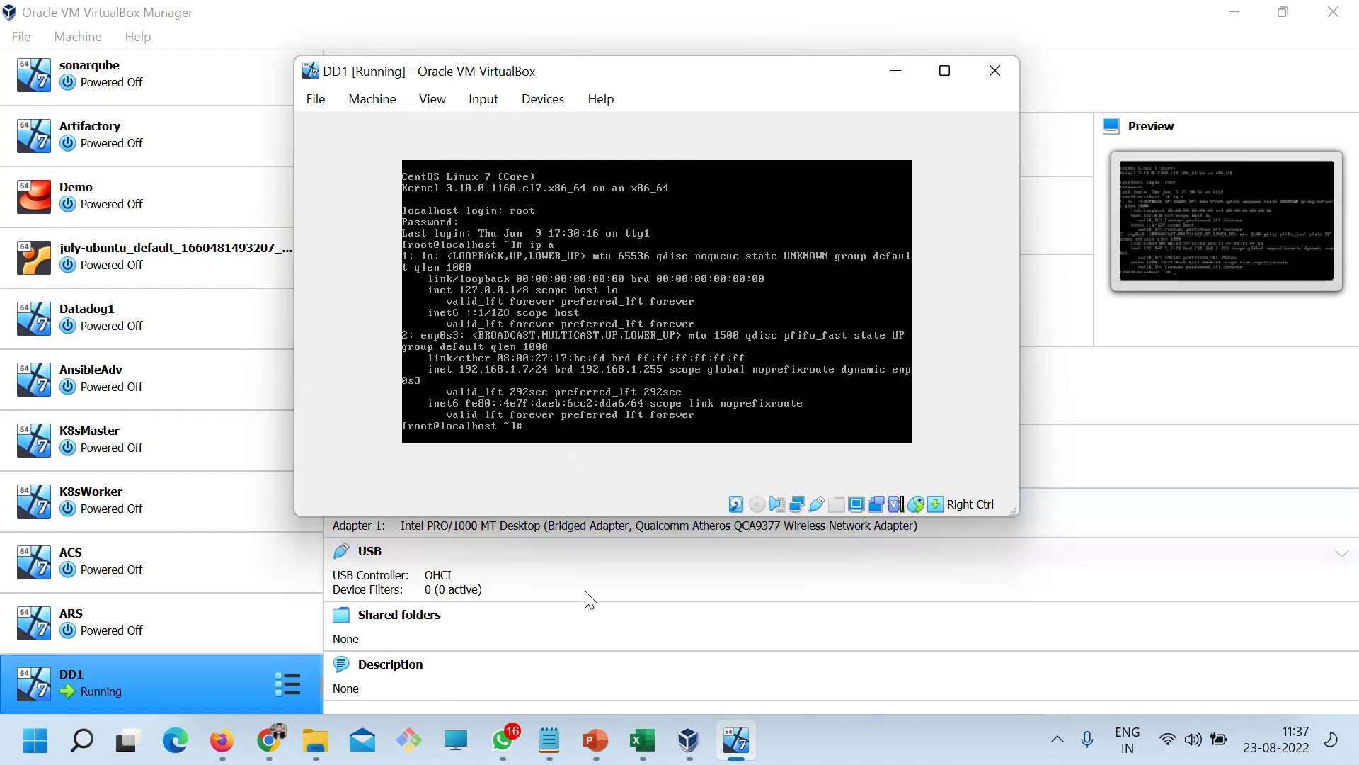
Launch PuTTY and connect to 192.168.1.7, logging in as root
left_click(82, 740)
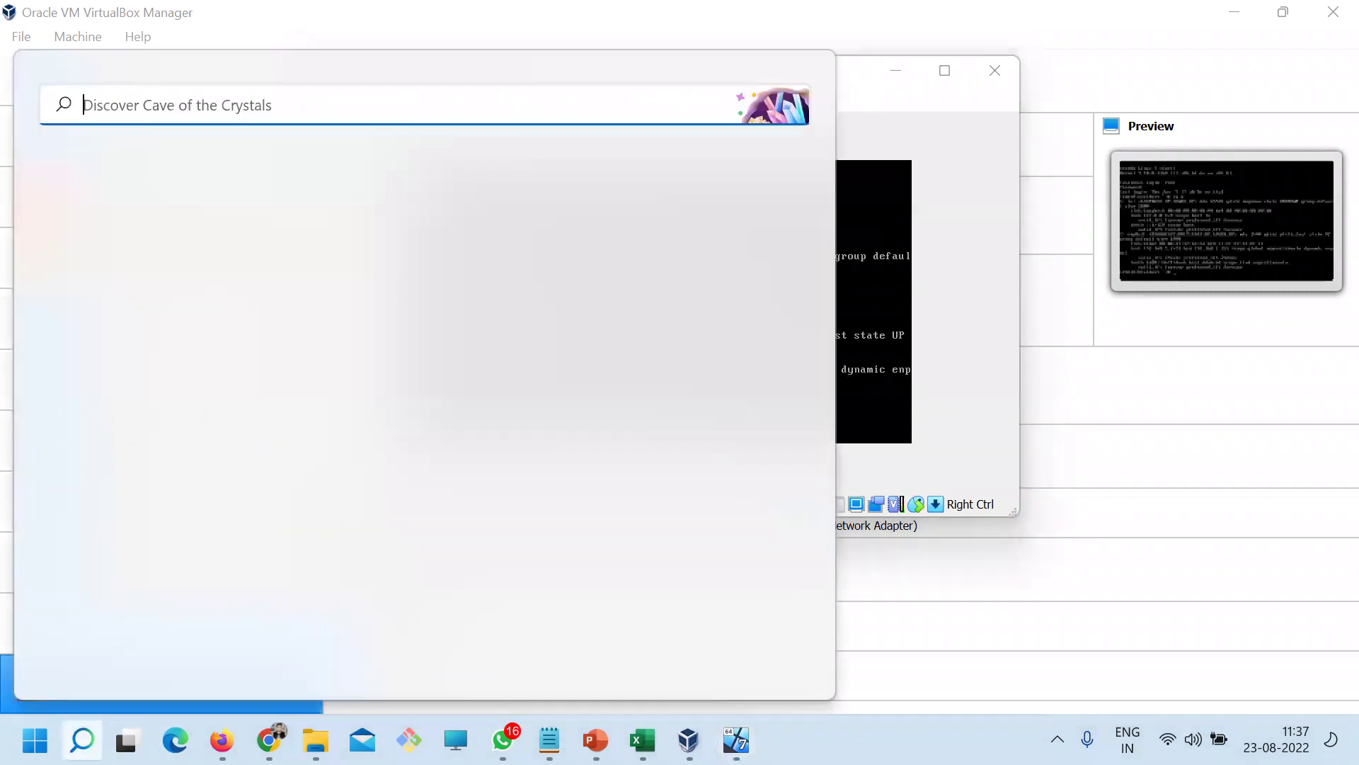
type("pu")
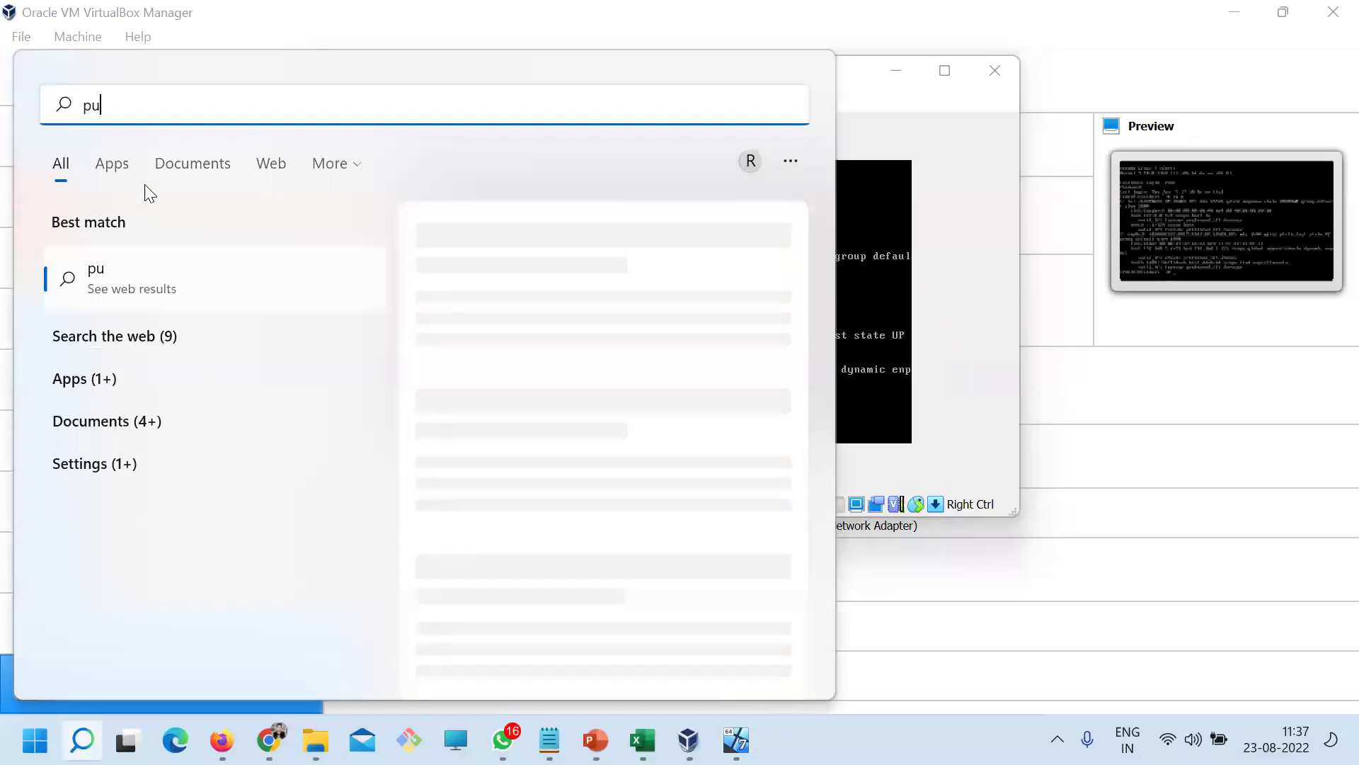
type("tty")
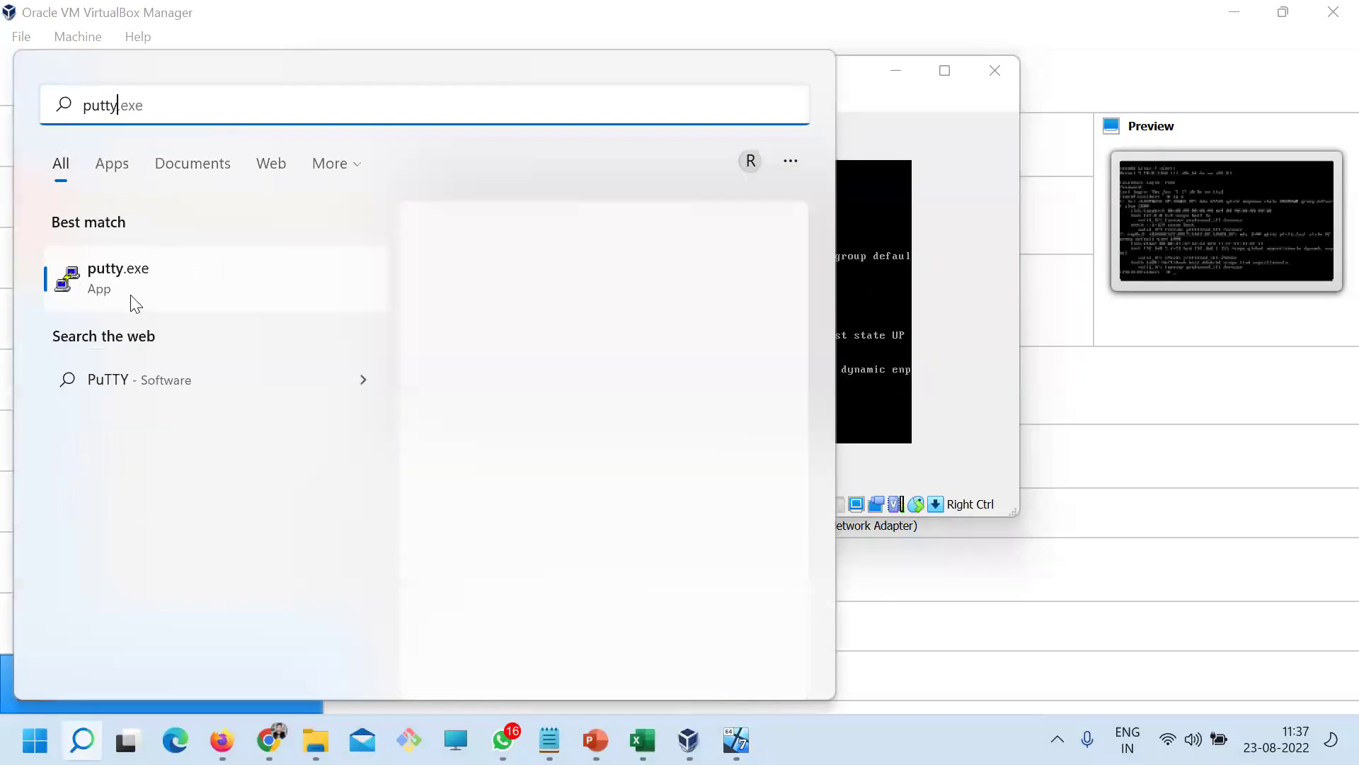
key("Return")
type("1")
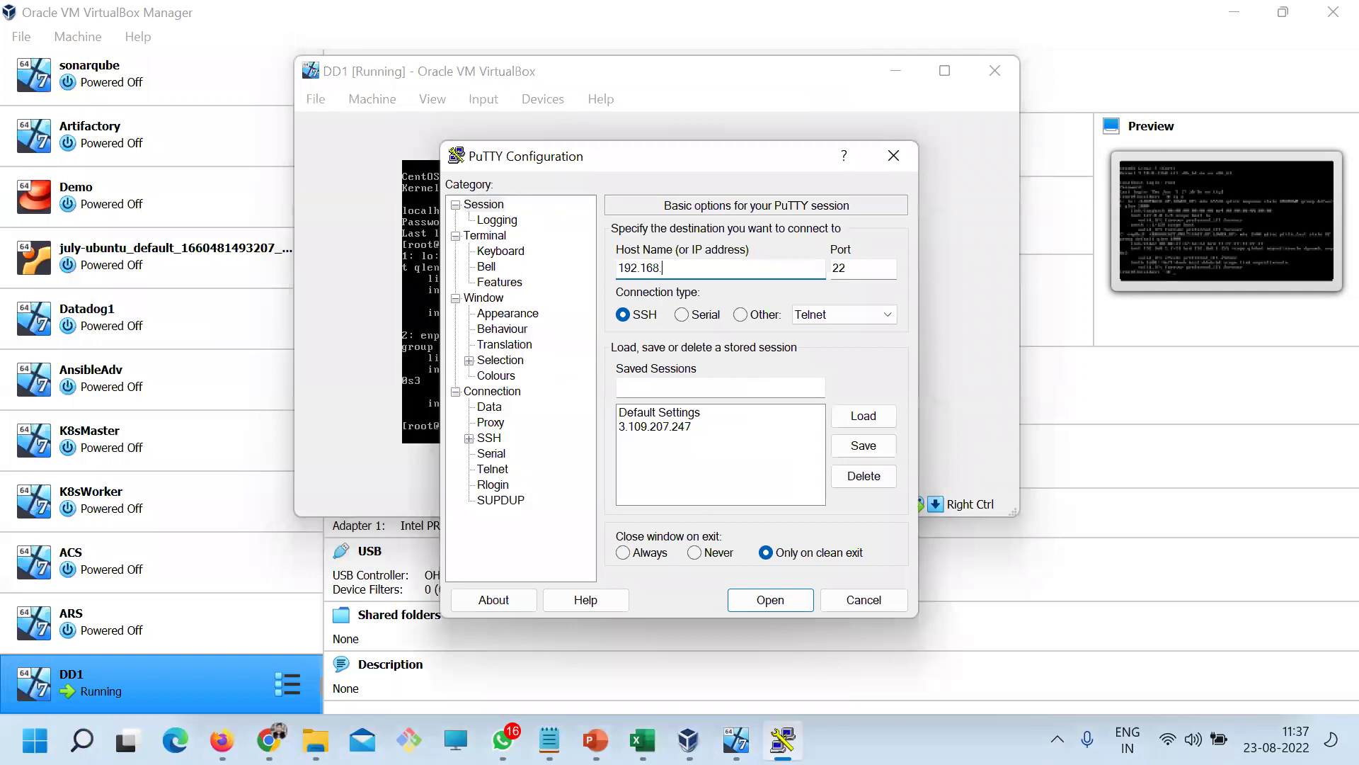
type("92.168.1.7")
key("Return")
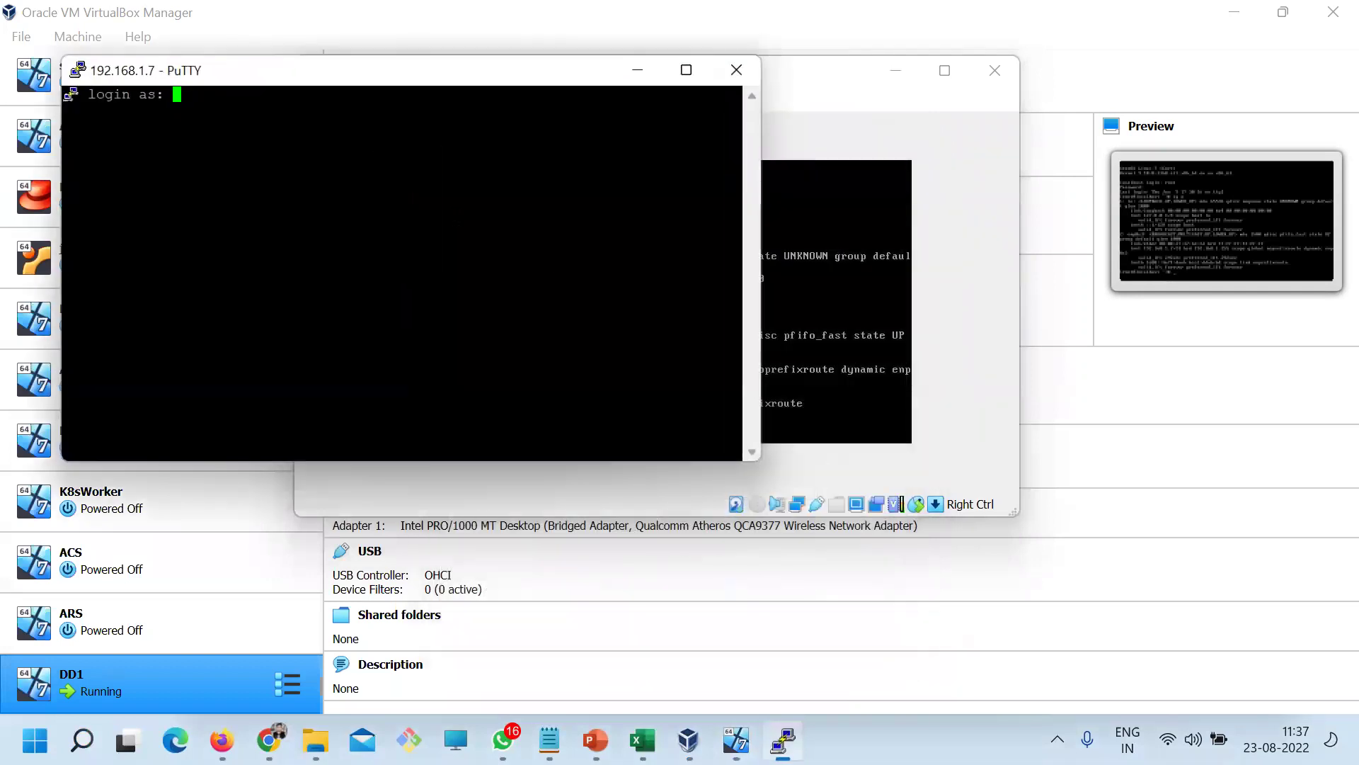
type("root")
key("Return")
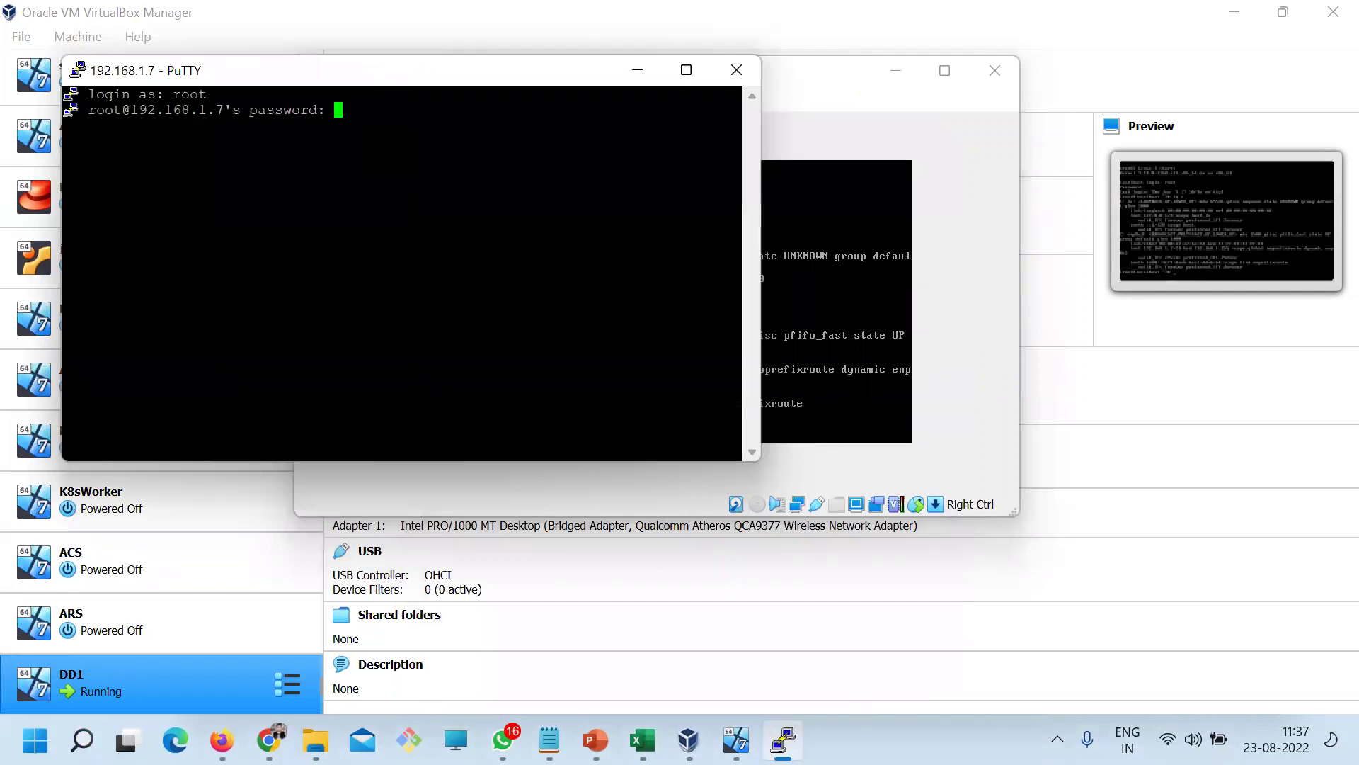
key("Return")
Change the terminal font to Courier New 18-point, then complete the root login
left_click_drag(452, 83, 625, 114)
right_click(606, 104)
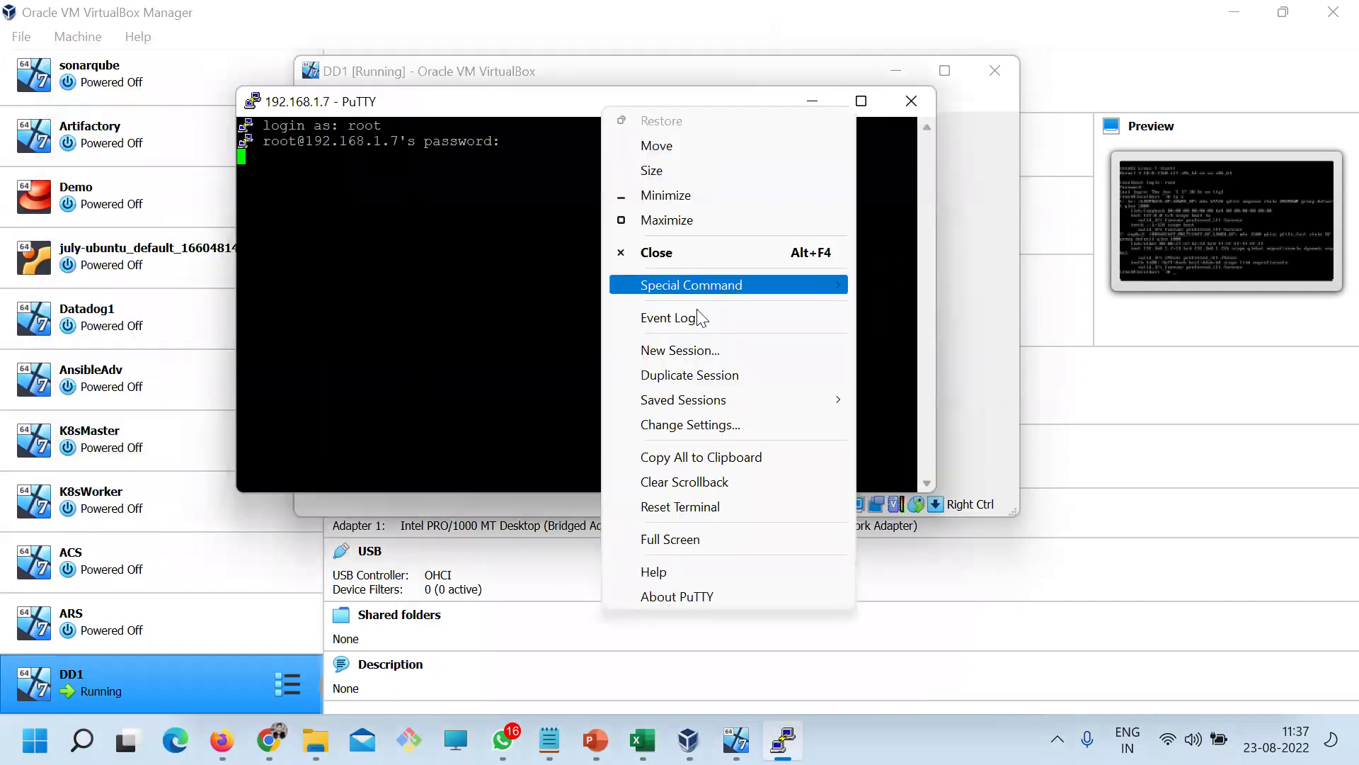
left_click(701, 424)
left_click(496, 375)
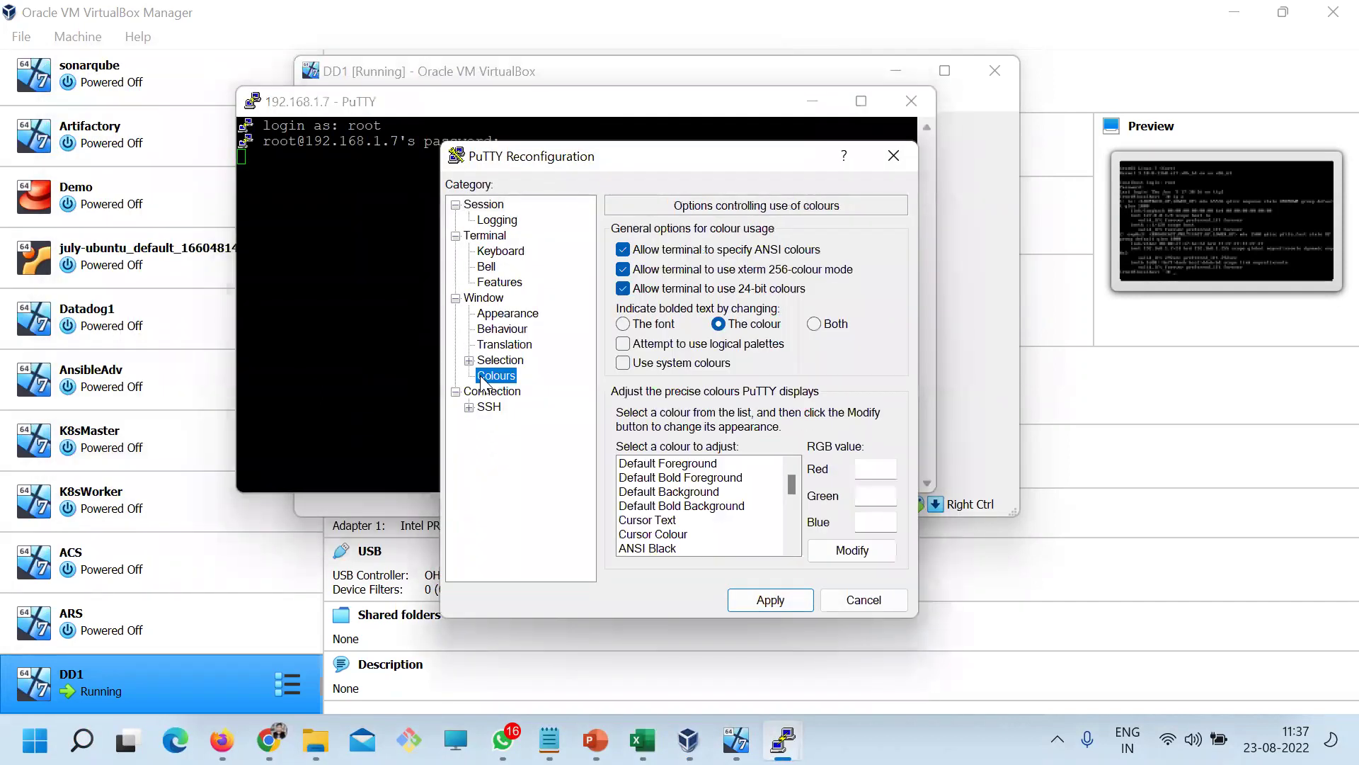
left_click(623, 362)
left_click(507, 313)
left_click(874, 363)
left_click(832, 342)
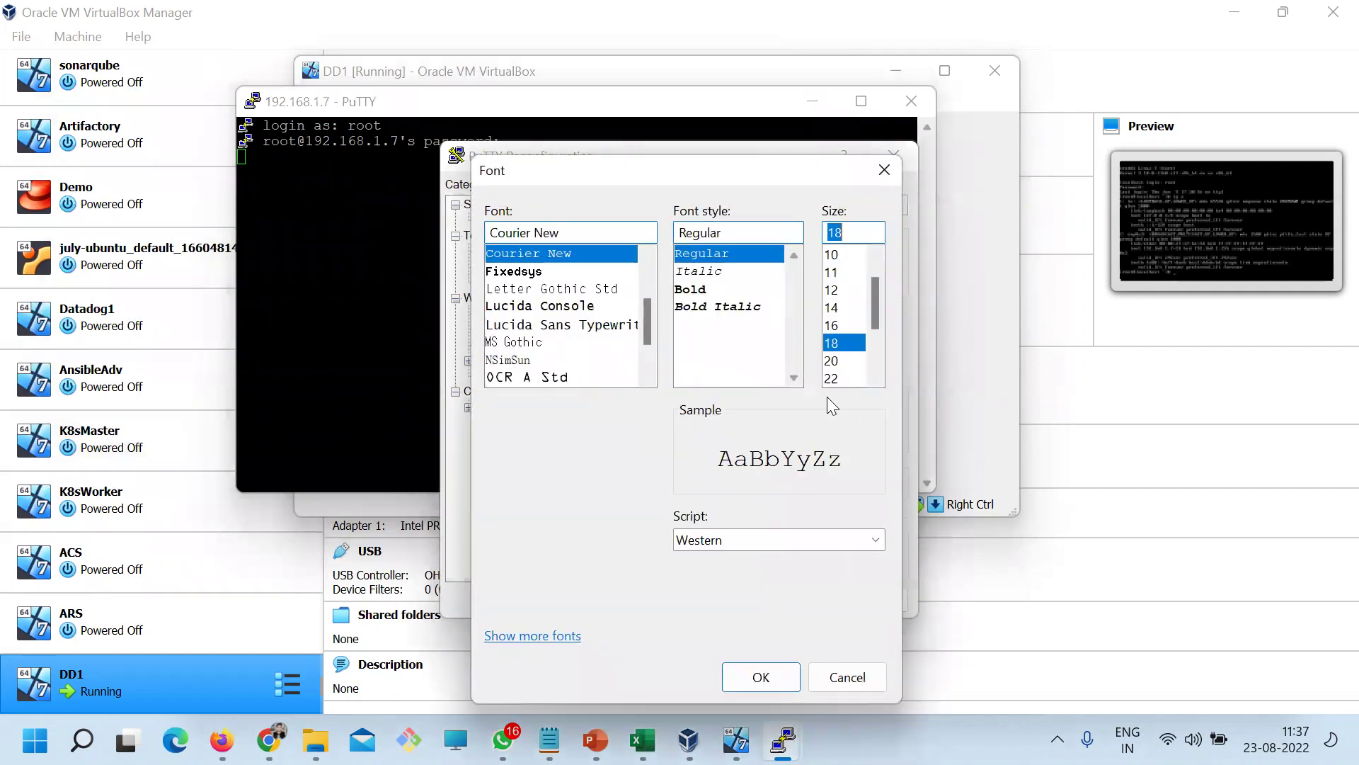
left_click(761, 677)
left_click(770, 598)
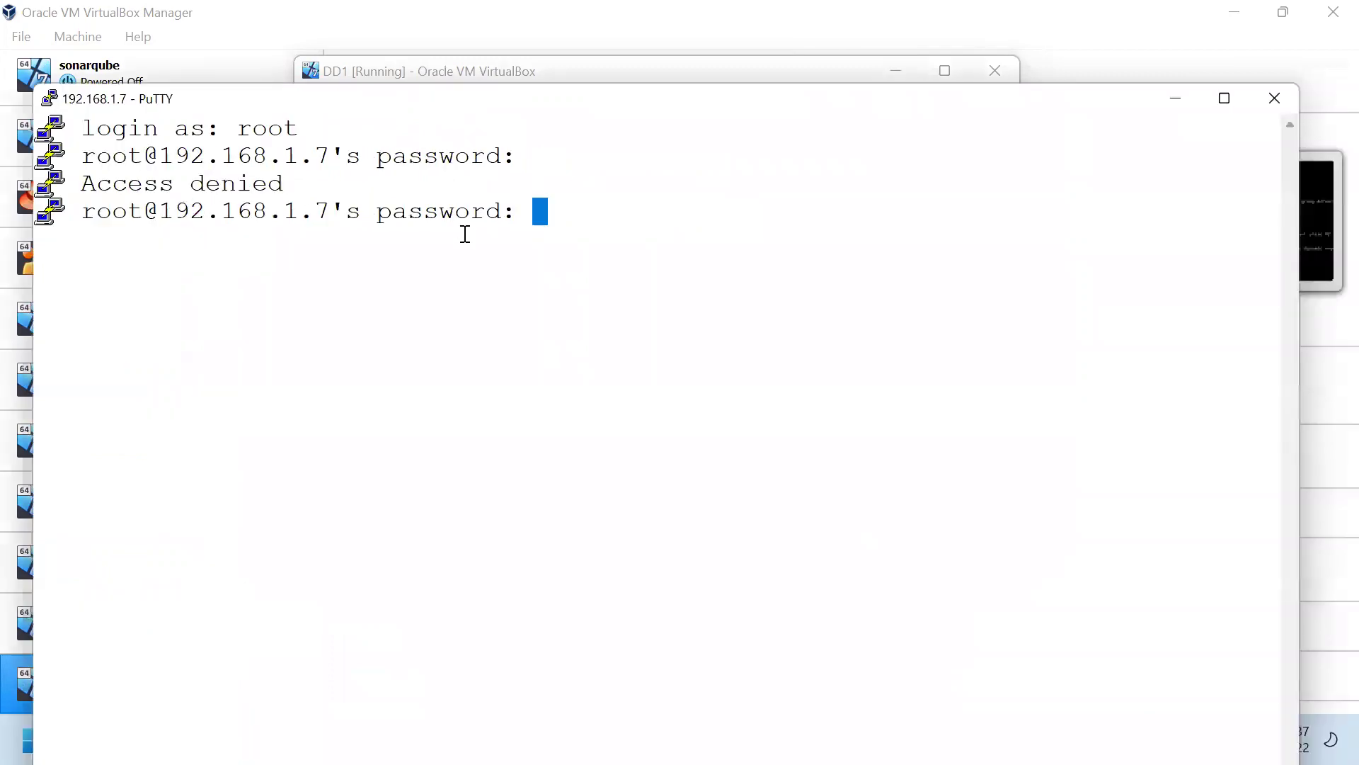
key("Return")
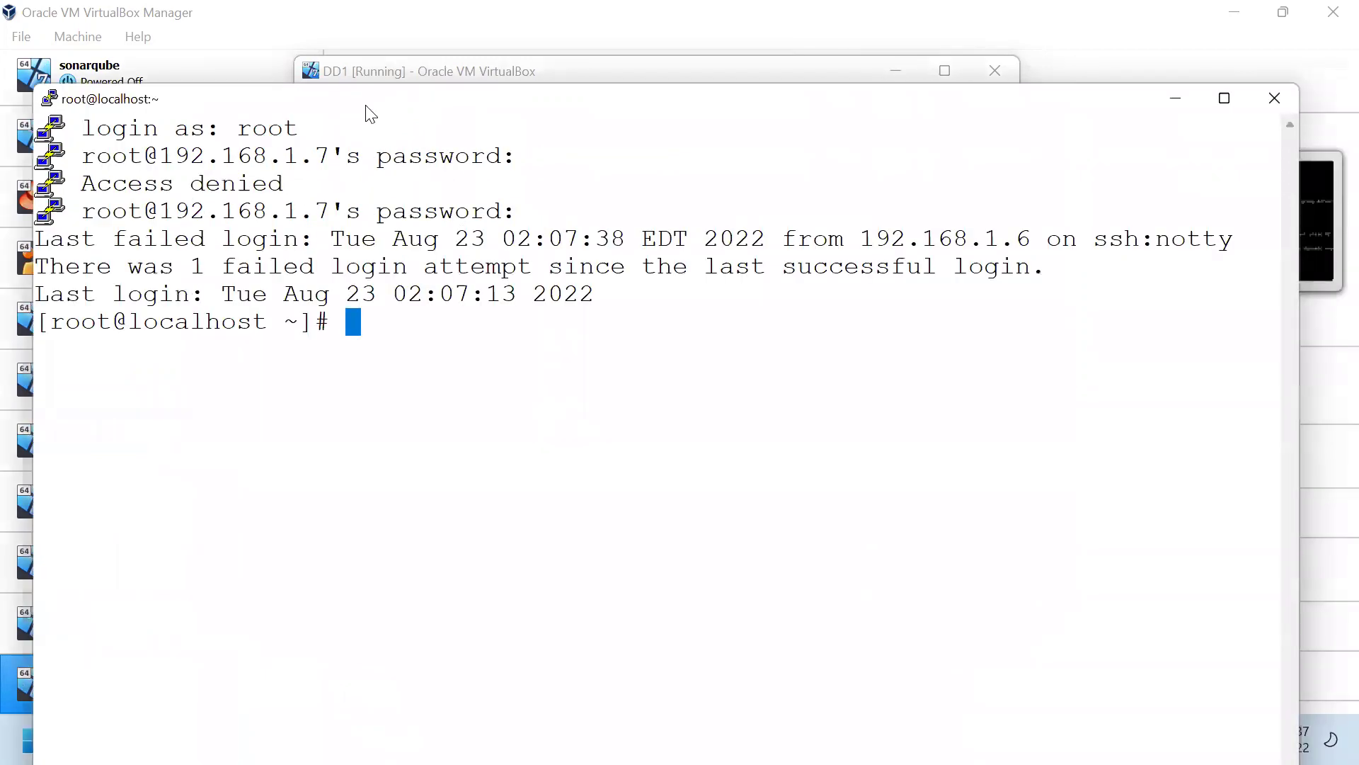
Clear the screen and switch the terminal font to Courier New Bold 18-point
type("clear")
key("Return")
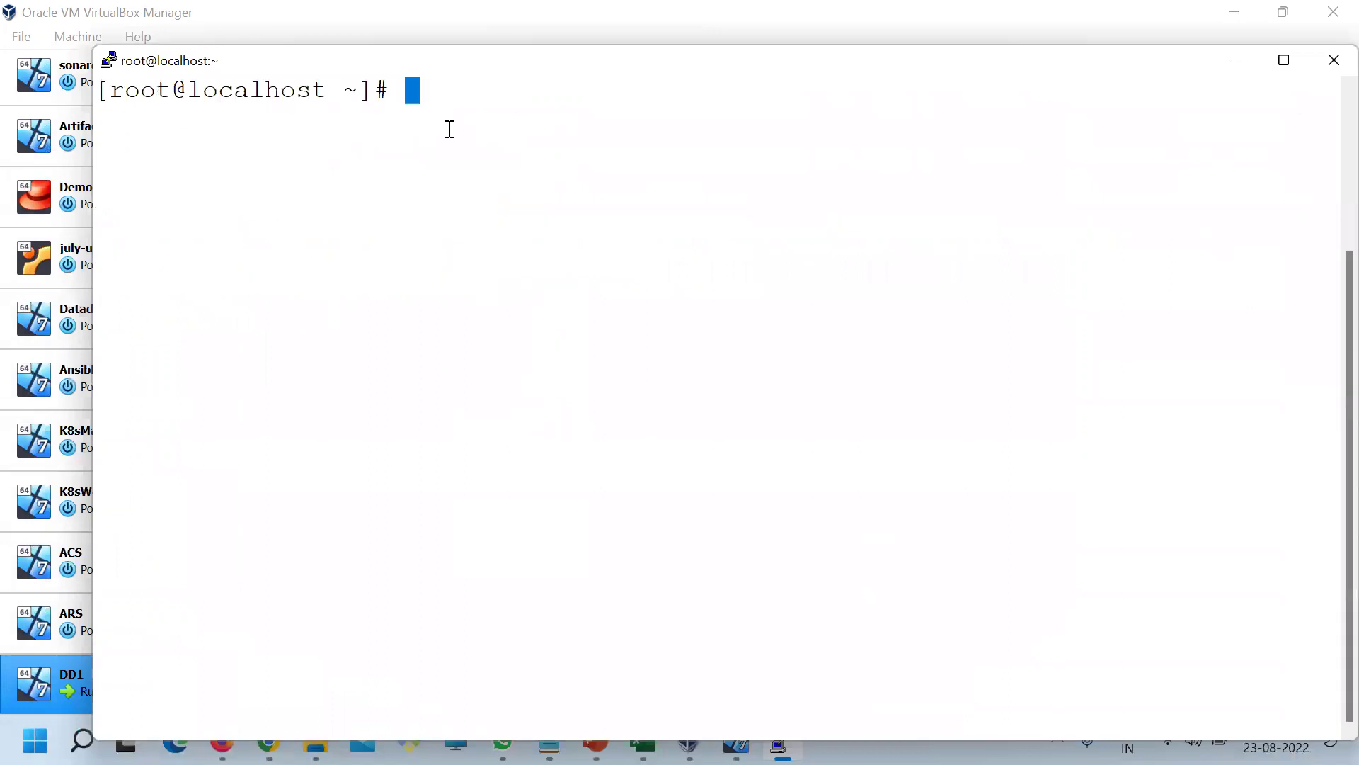
right_click(437, 76)
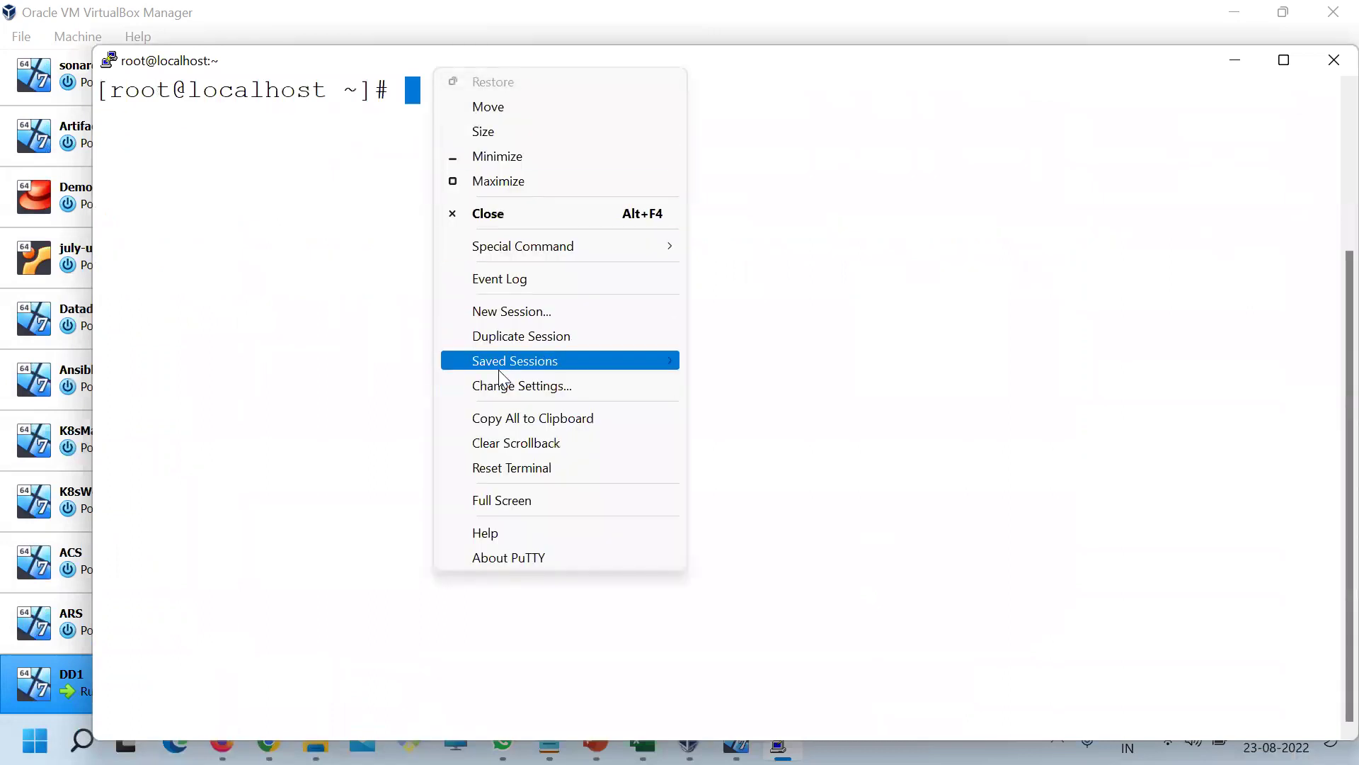
left_click(513, 387)
left_click(504, 375)
left_click(506, 313)
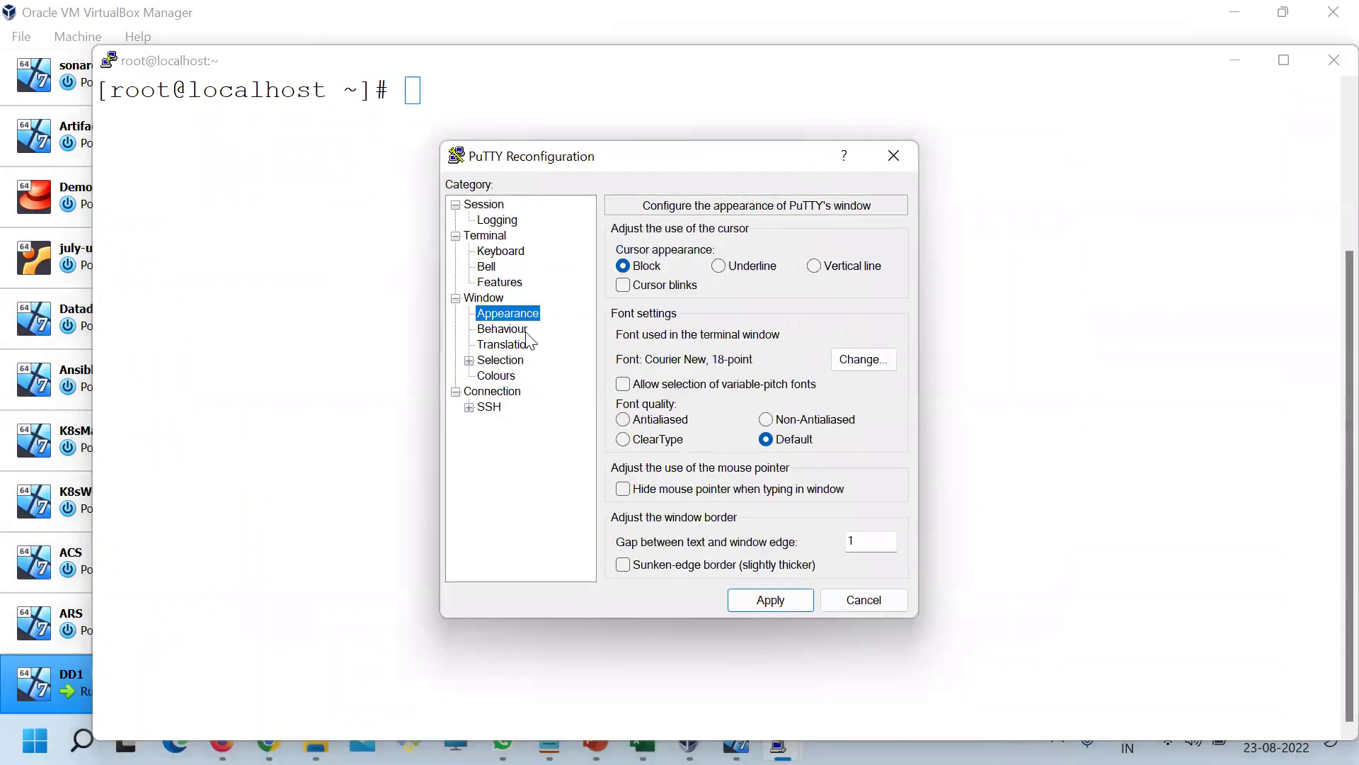
left_click(862, 361)
left_click(729, 288)
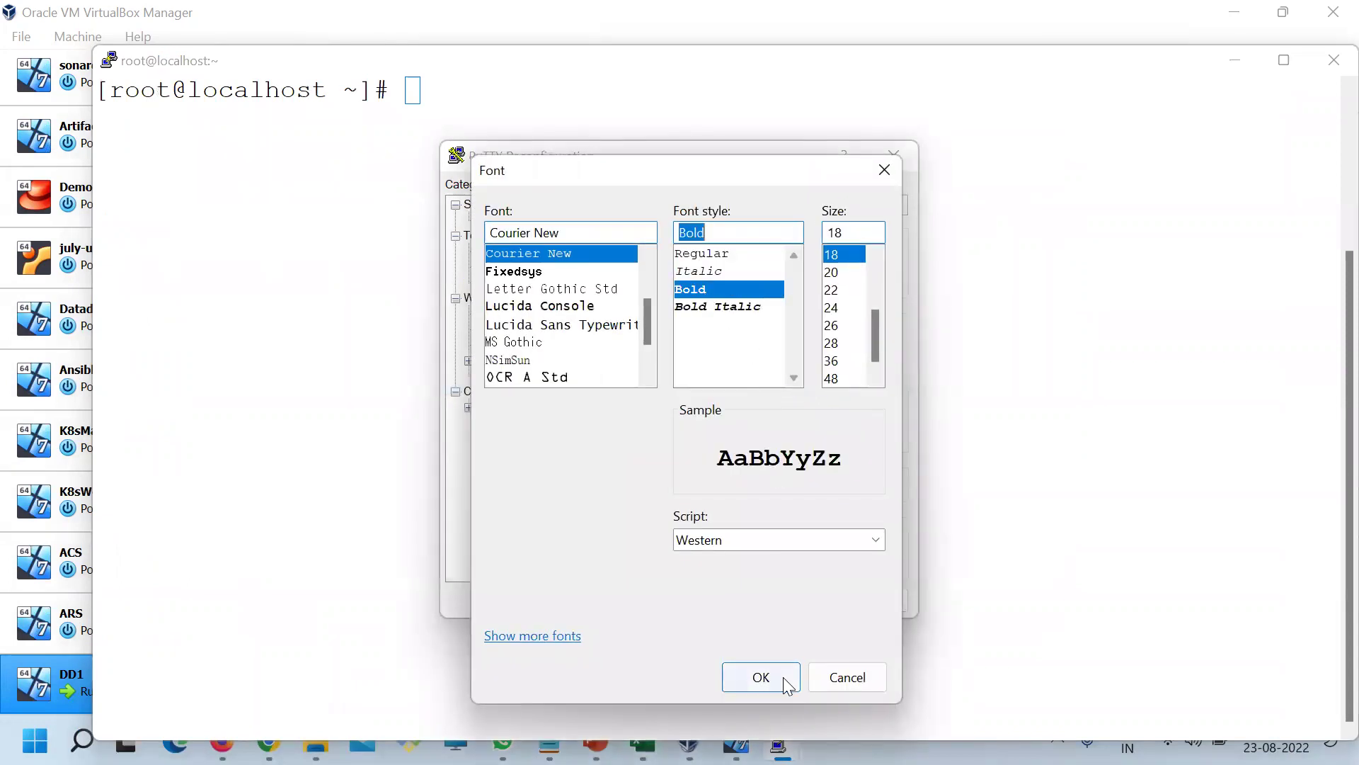
left_click(762, 674)
left_click(770, 599)
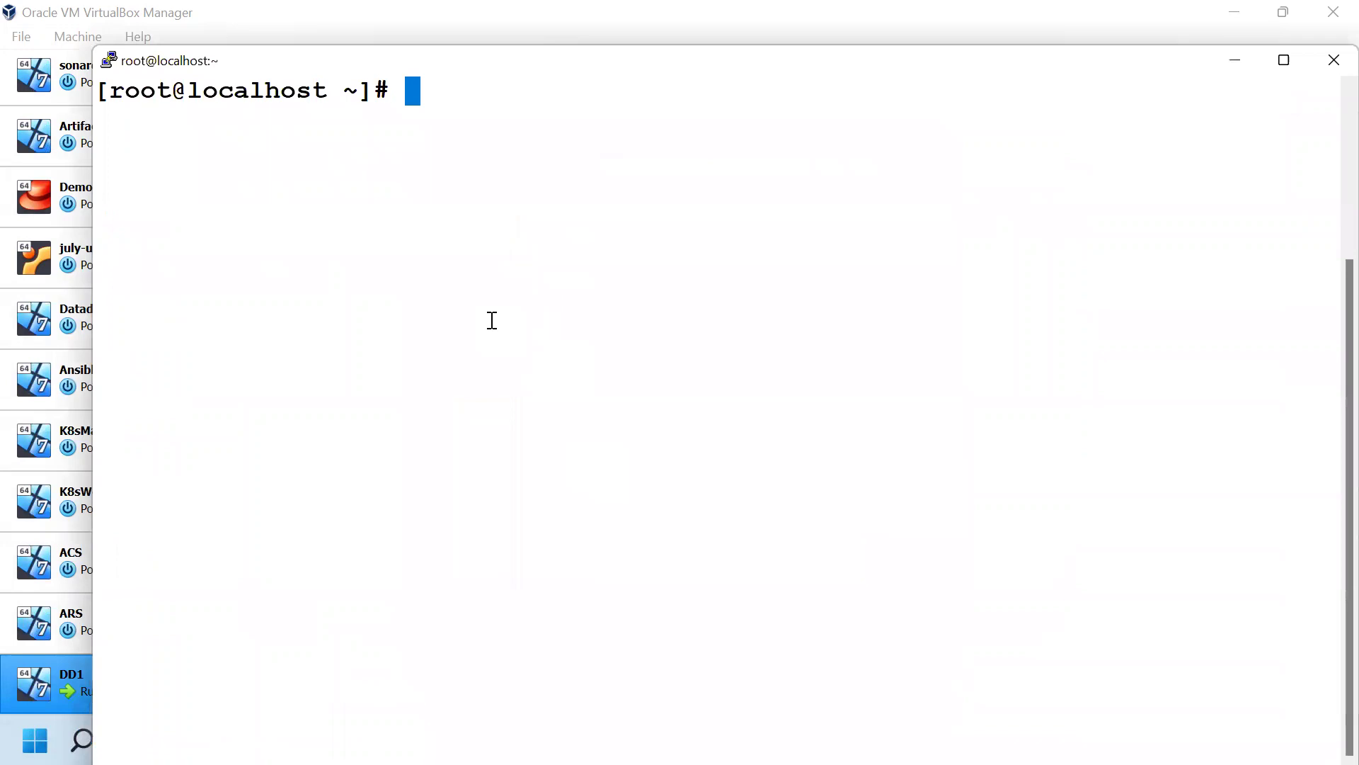
Clear the terminal again and switch to the Datadog Quick Start page in Chrome
type("clear")
key("Return")
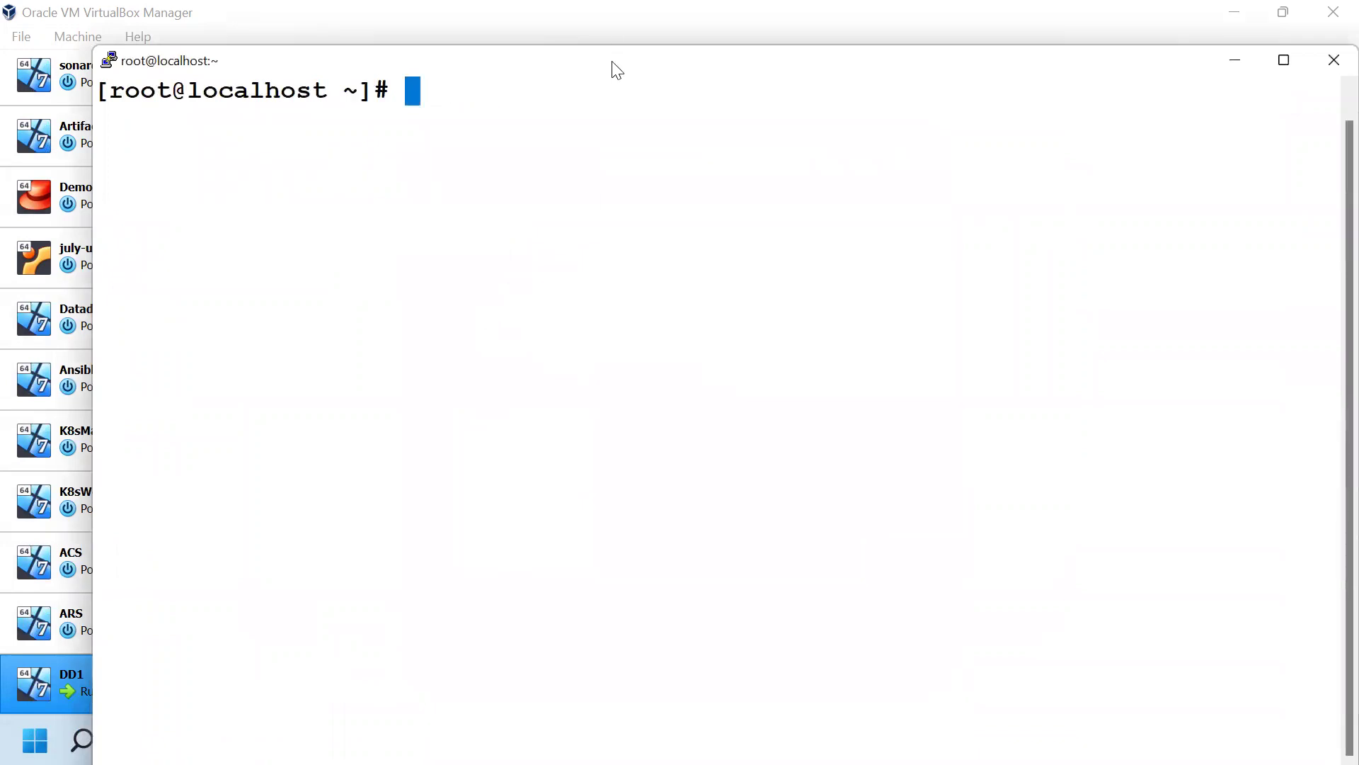
key("alt+Tab")
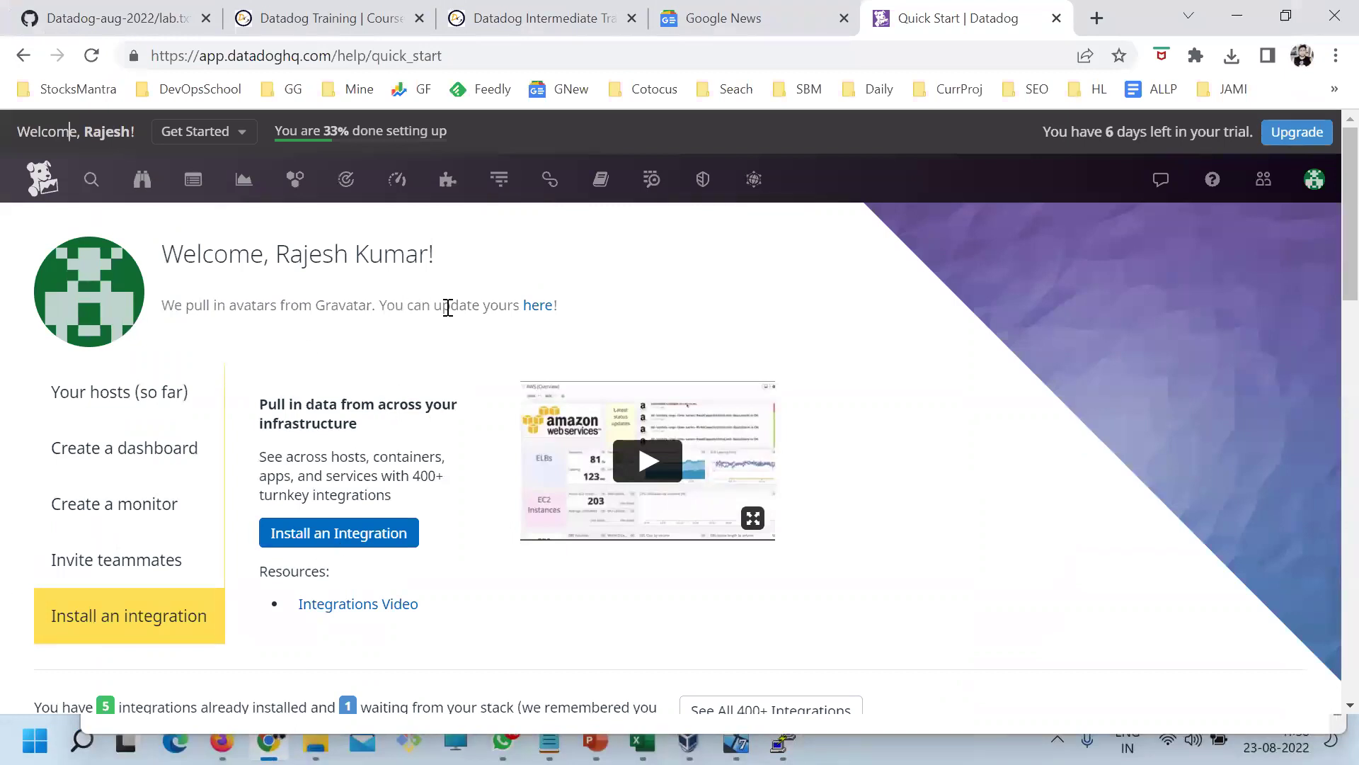
Go through Integrations to the Agent 7 installation page and restore browser zoom to 100%
key("ctrl+plus")
key("ctrl+plus")
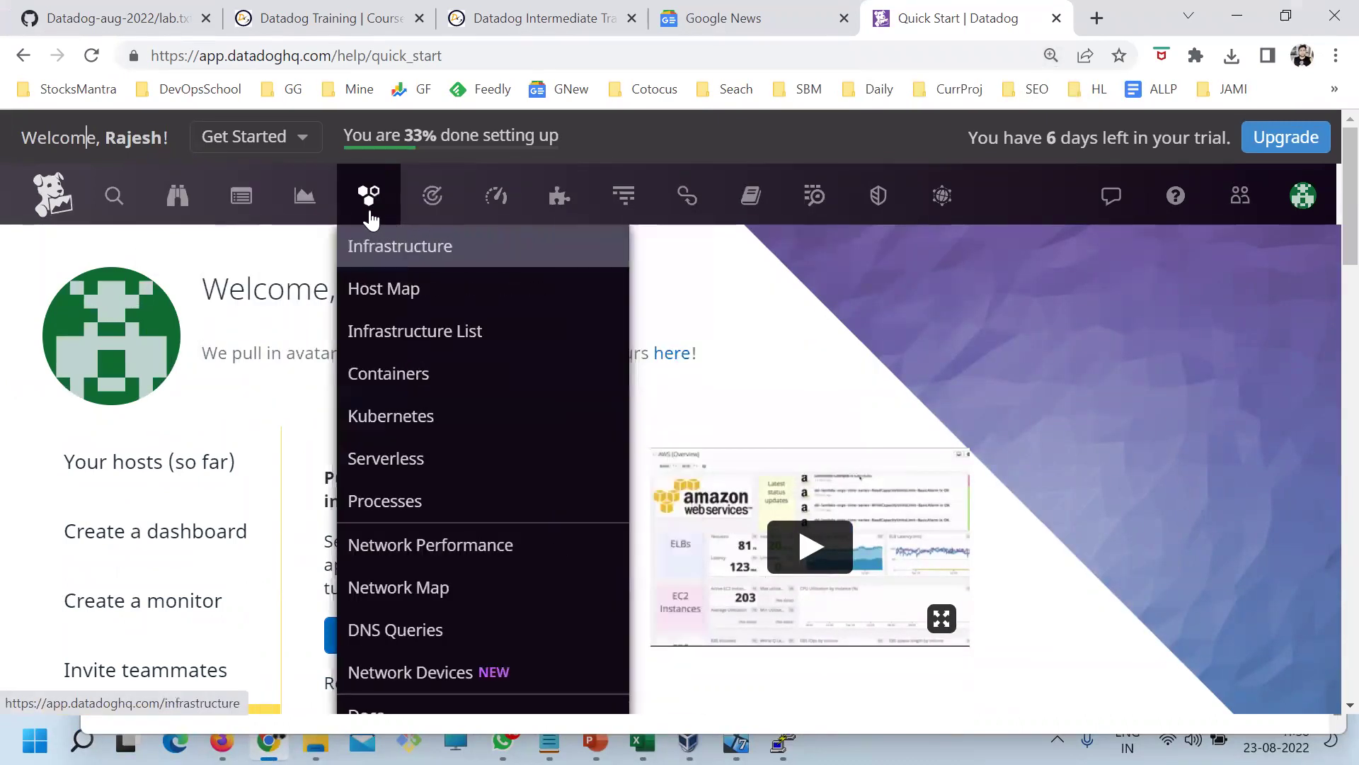
mouse_move(474, 212)
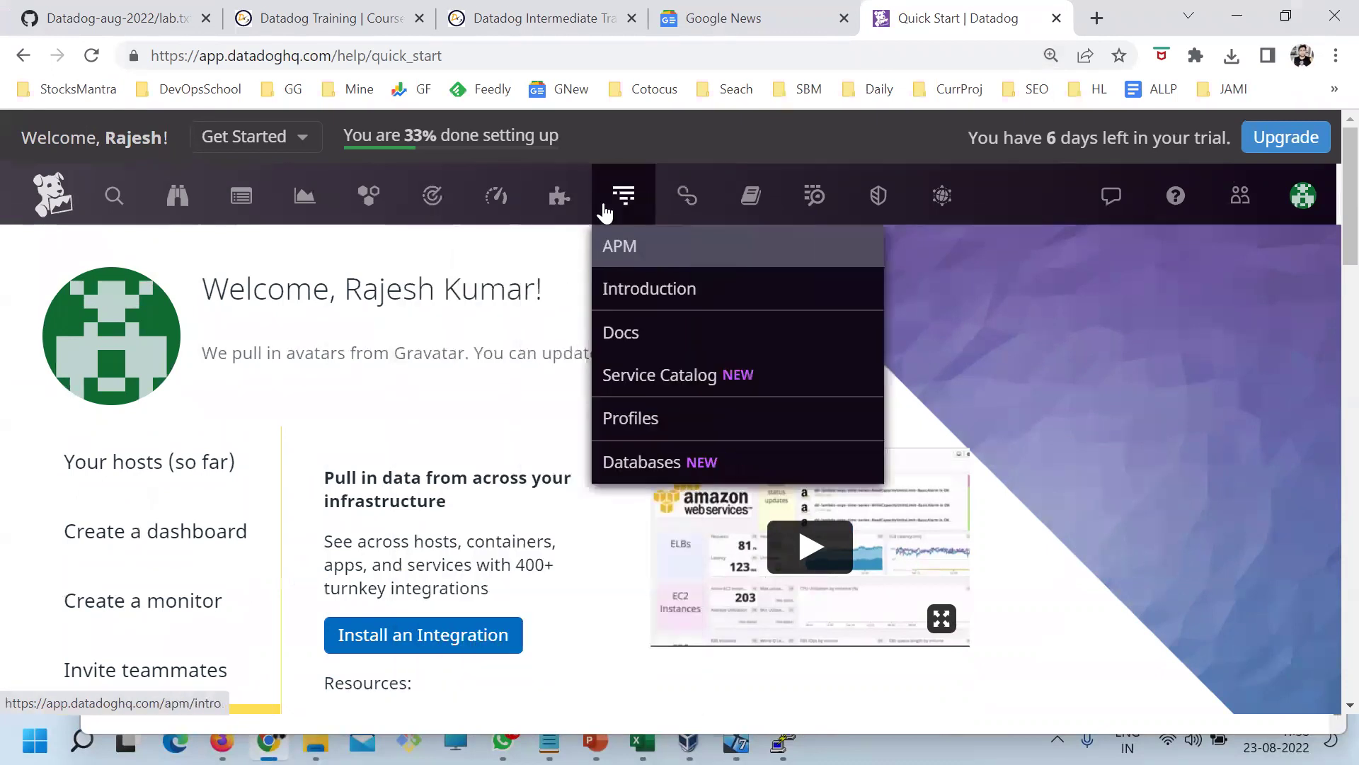
mouse_move(558, 204)
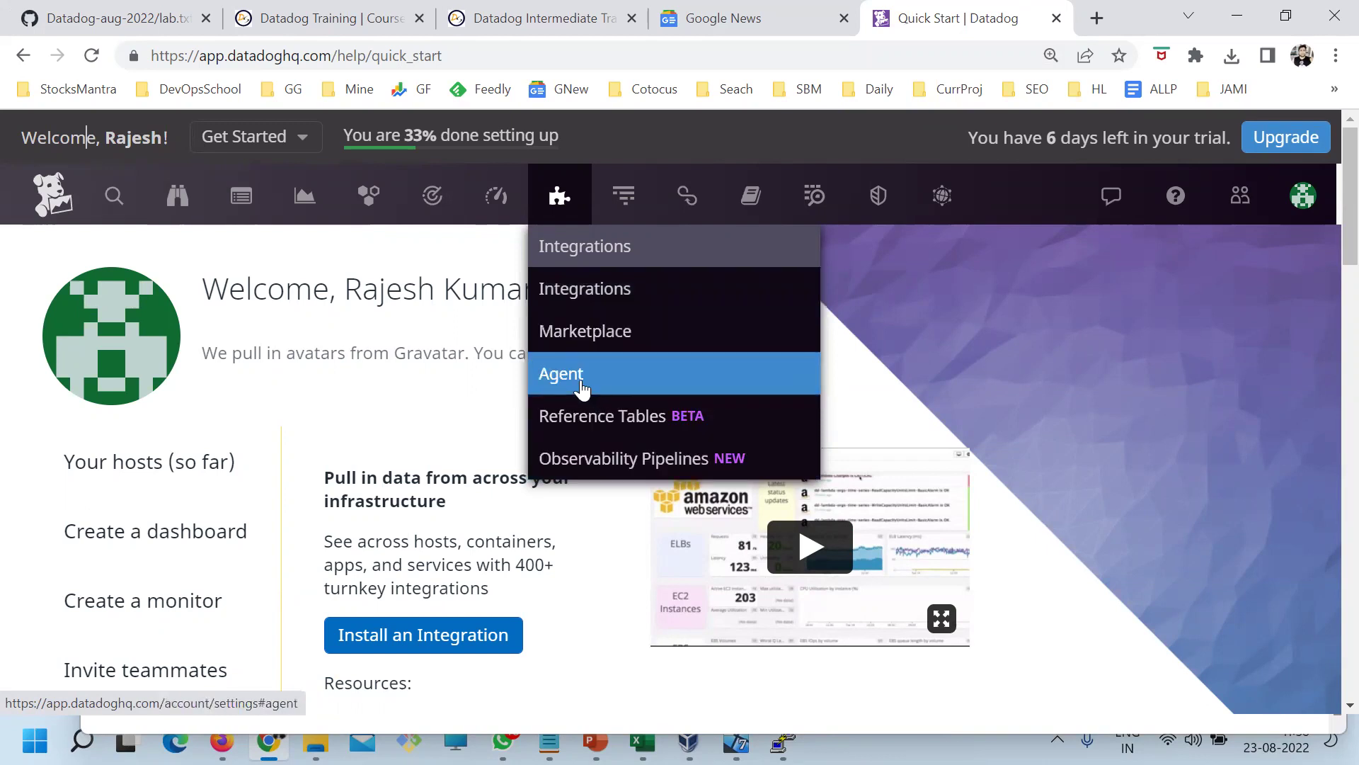
left_click(582, 388)
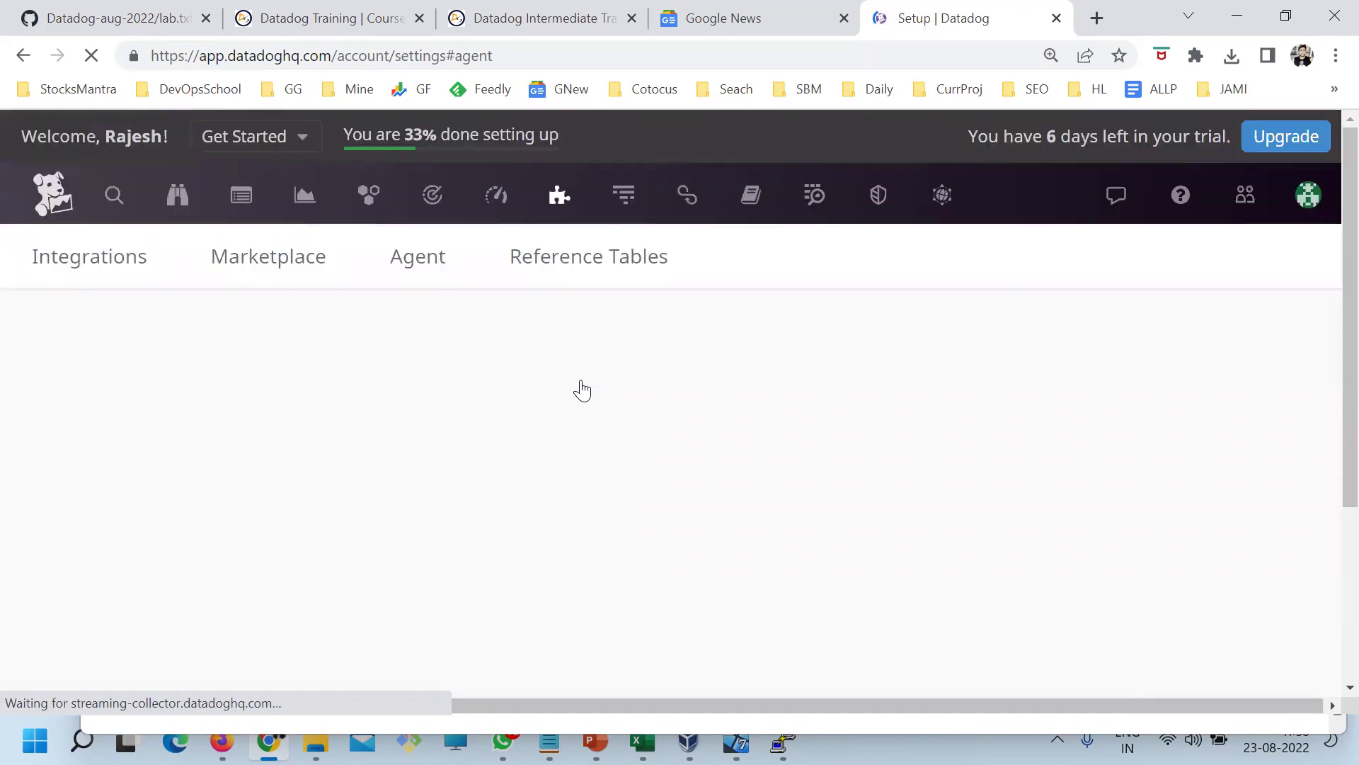
scroll(379, 439, "down", 2)
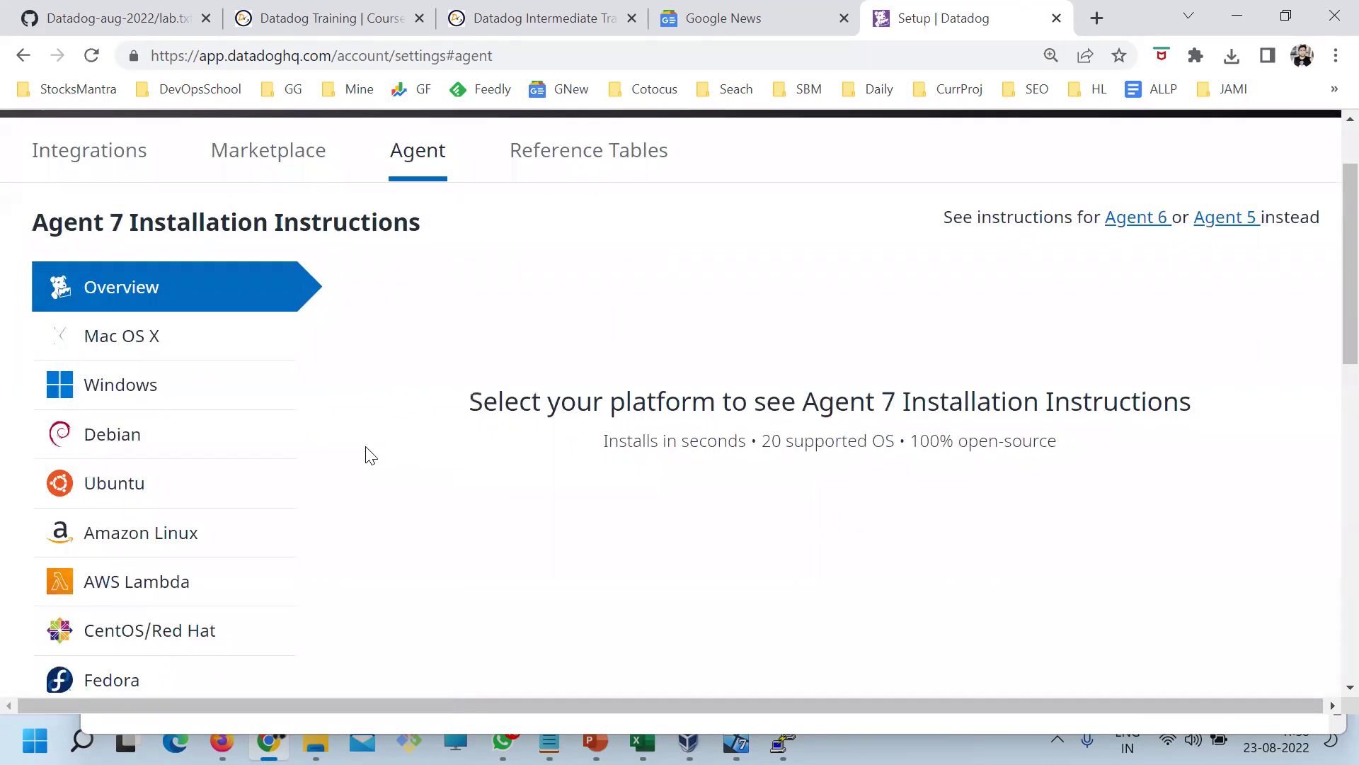
key("ctrl+minus")
key("ctrl+minus")
key("ctrl+minus")
key("ctrl+plus")
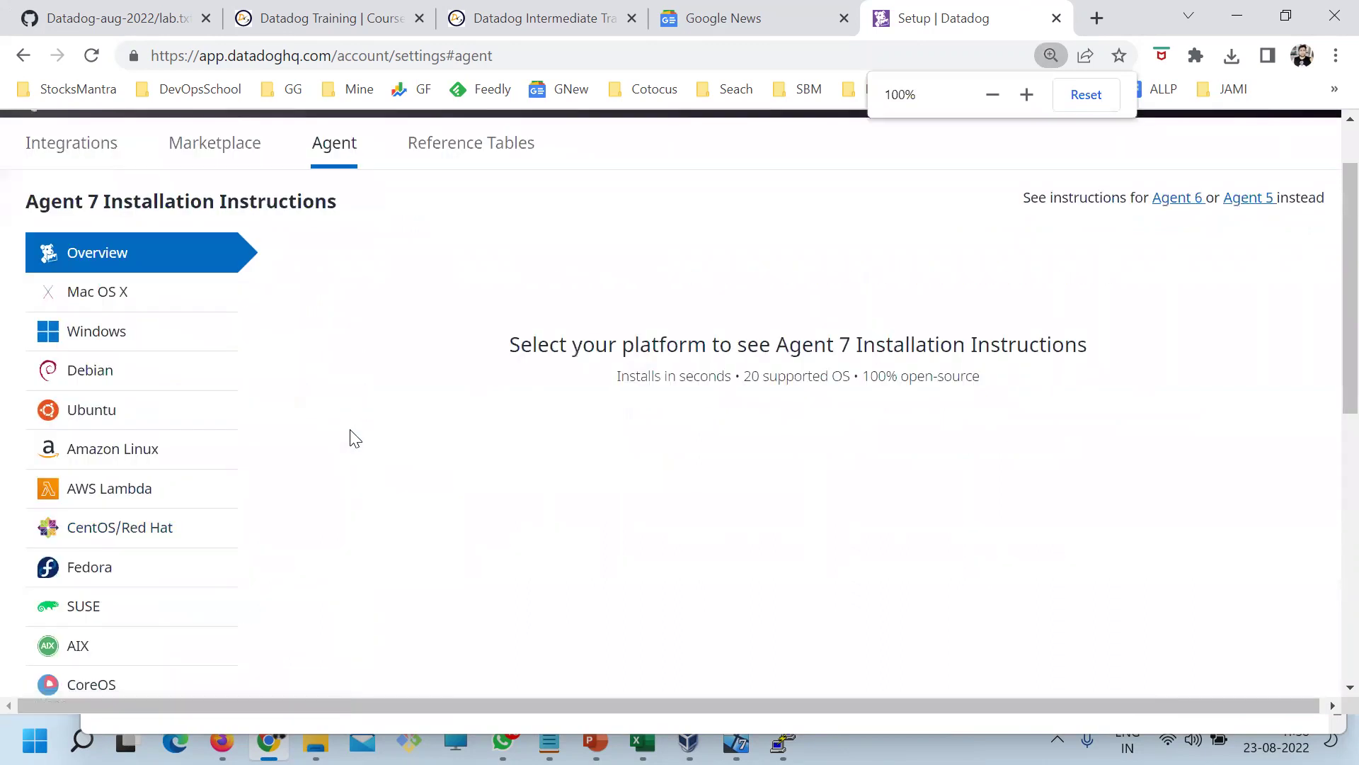
key("ctrl+minus")
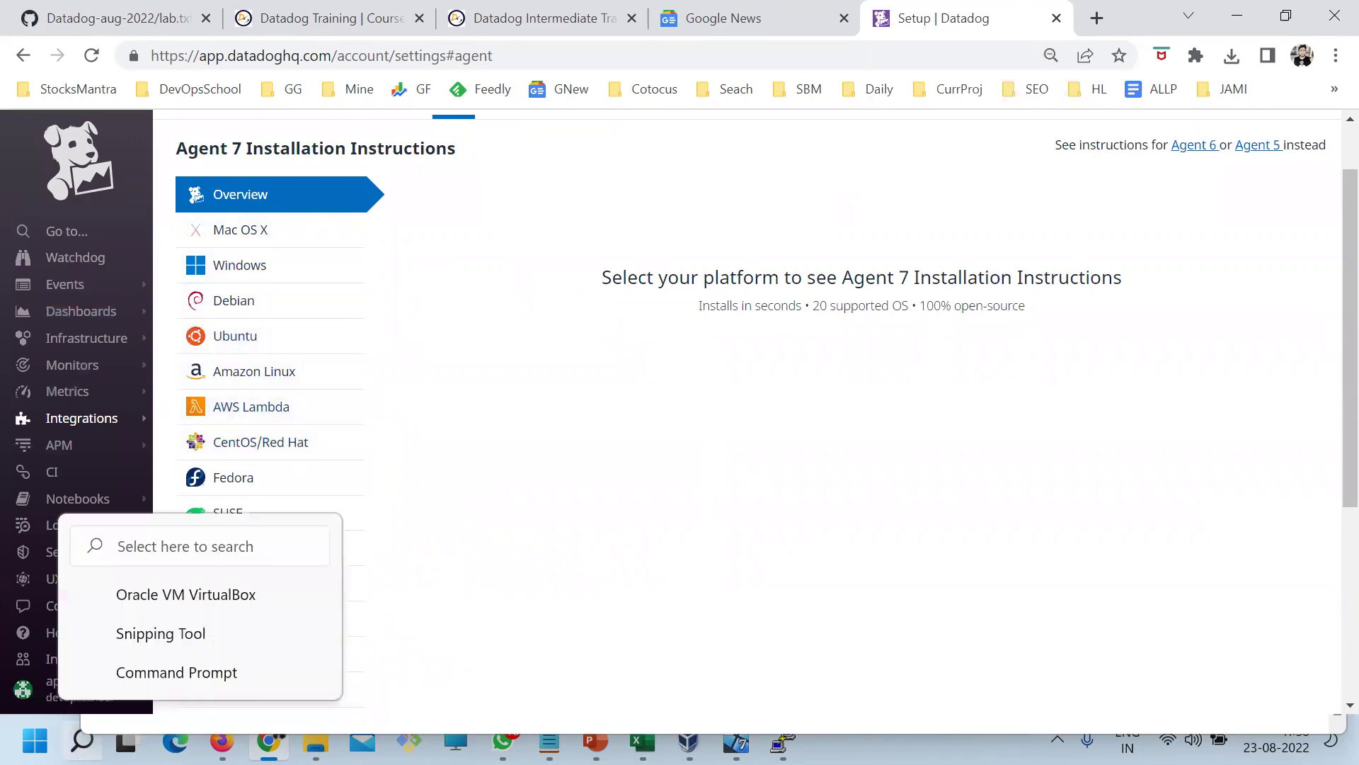
Snip Datadog's Overview-to-CoreOS platform list in Snipping Tool and draw an orange bracket beside it
left_click(82, 741)
type("s")
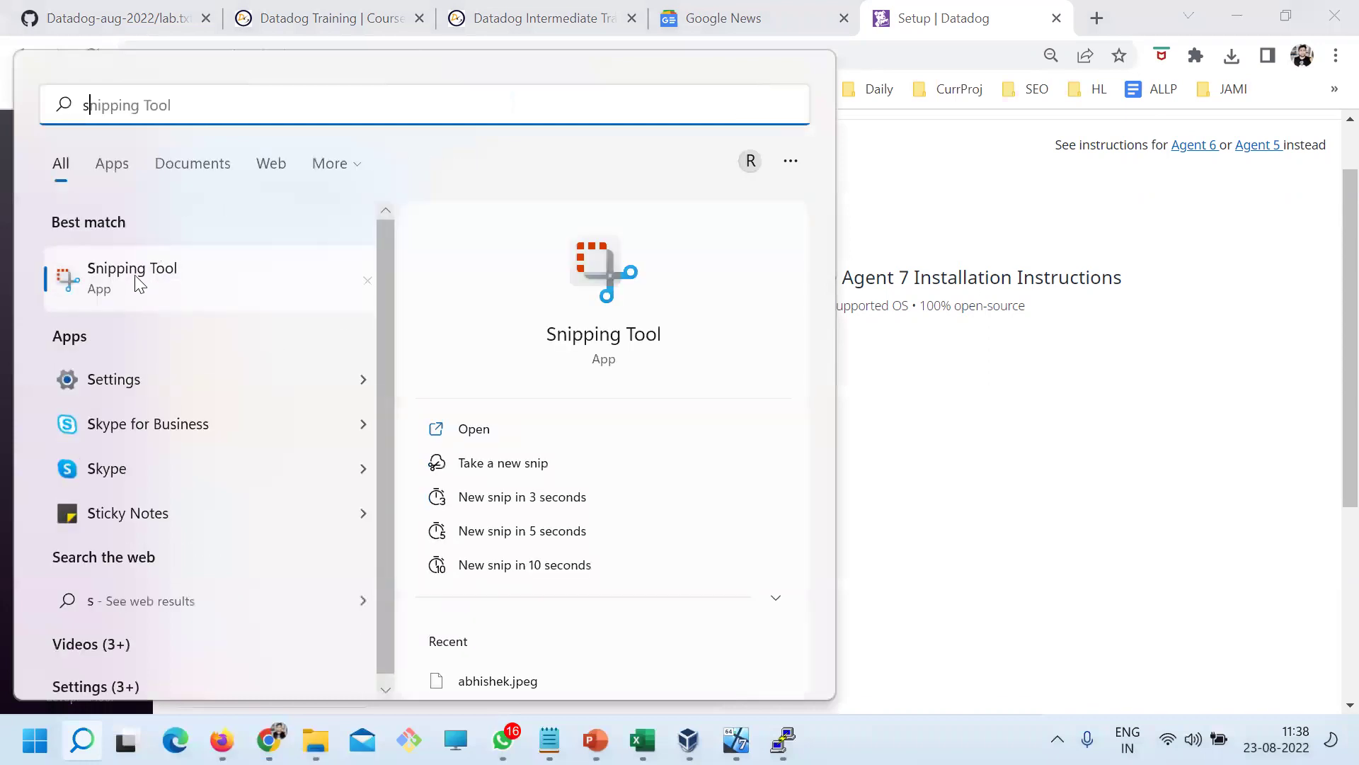
key("Return")
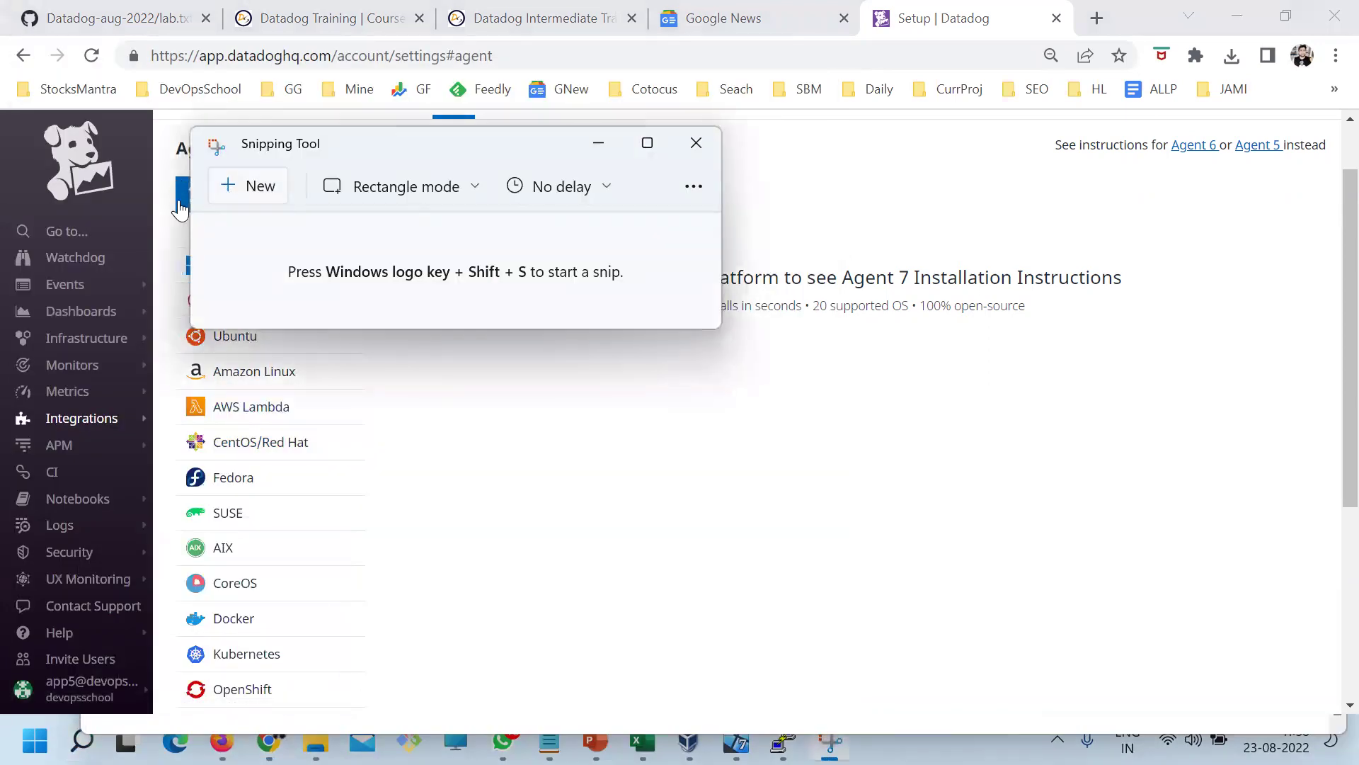
left_click(223, 184)
left_click_drag(159, 165, 482, 604)
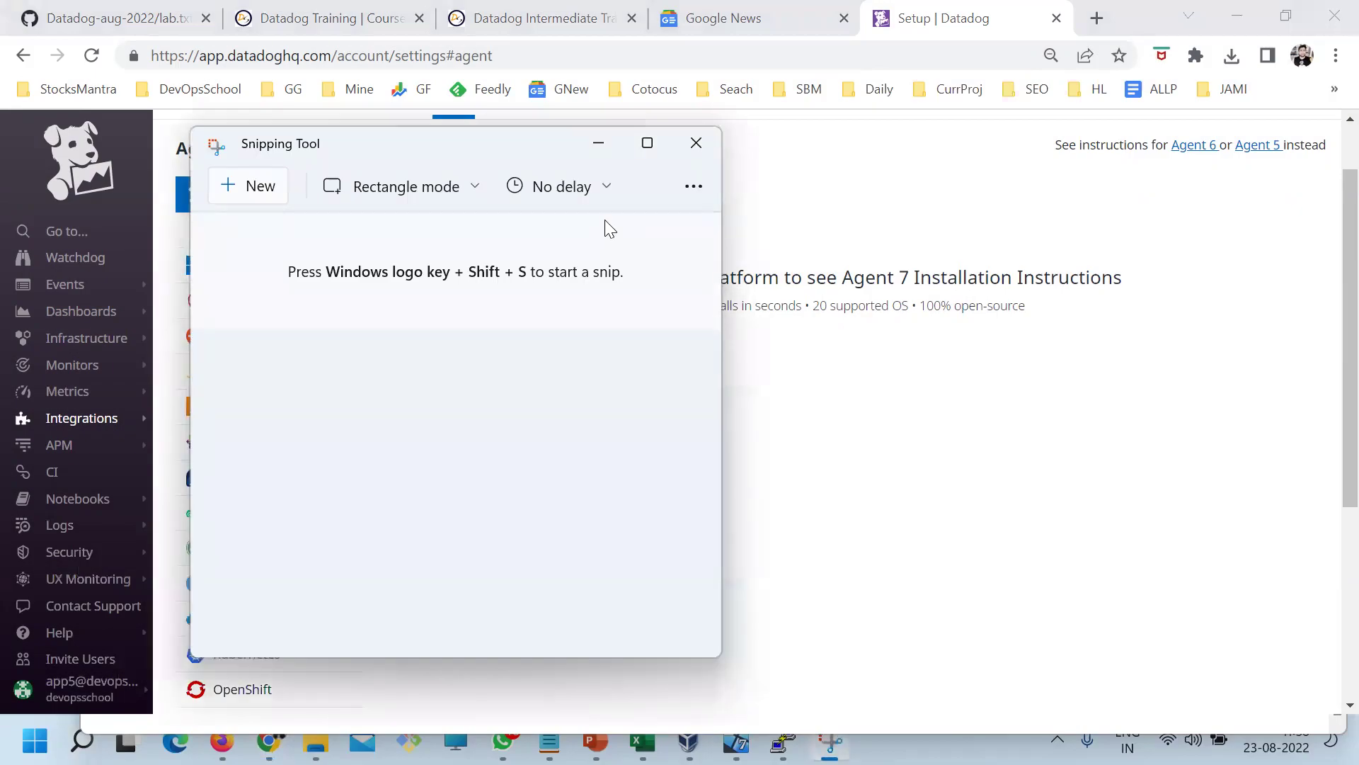
left_click(647, 145)
mouse_move(737, 190)
left_mouse_down()
mouse_move(746, 628)
mouse_move(686, 615)
left_mouse_up()
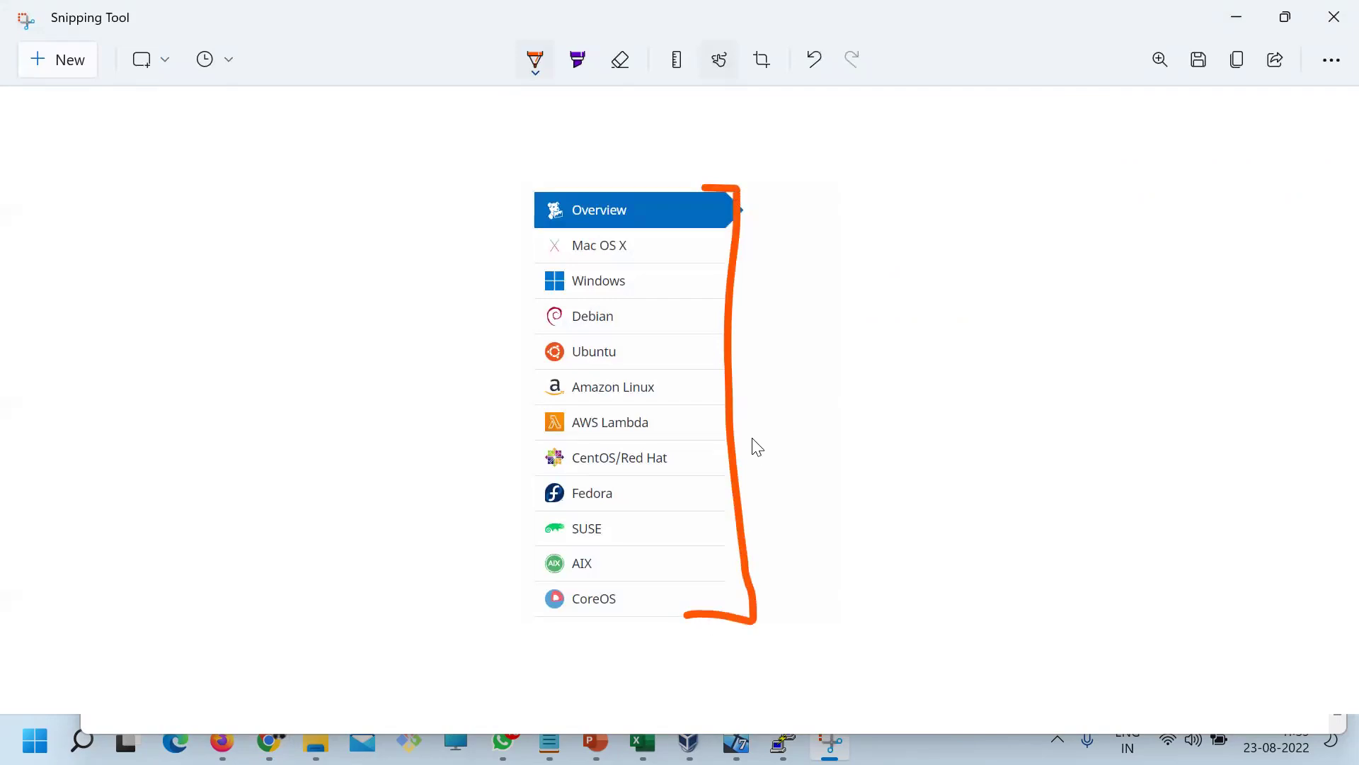
Circle Amazon Linux and AWS Lambda and draw lines out to handwritten S and L letters
left_click_drag(735, 424, 881, 378)
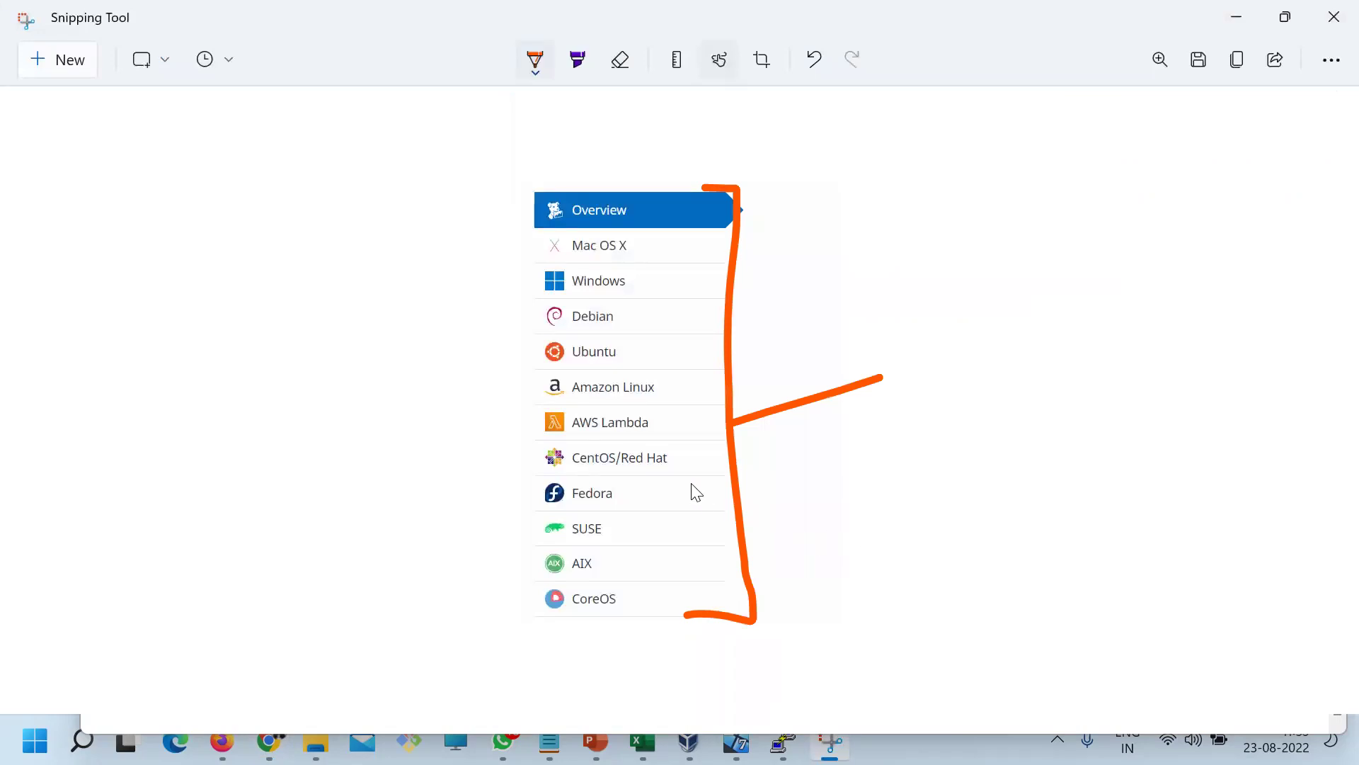
left_click_drag(527, 383, 544, 405)
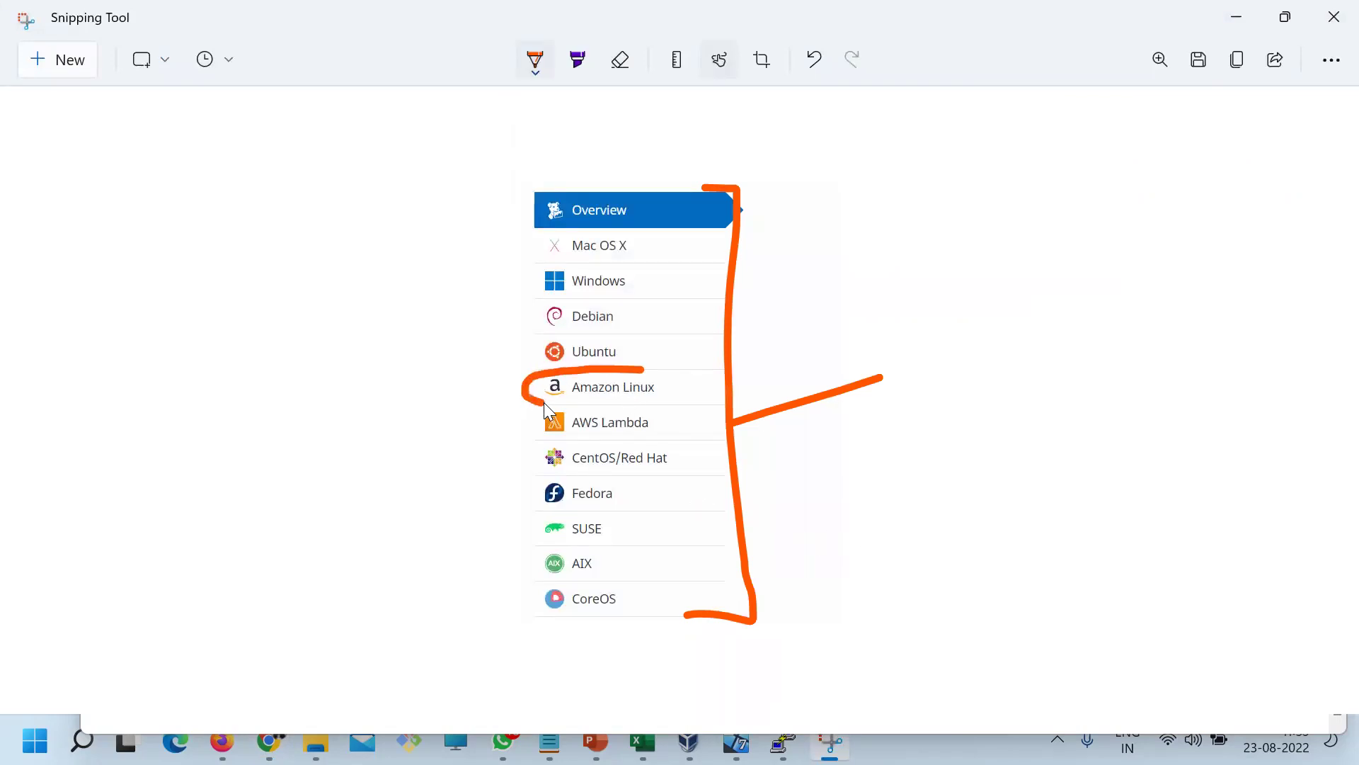
mouse_move(643, 369)
left_mouse_down()
mouse_move(667, 369)
mouse_move(495, 422)
mouse_move(586, 448)
mouse_move(680, 434)
mouse_move(662, 403)
left_mouse_up()
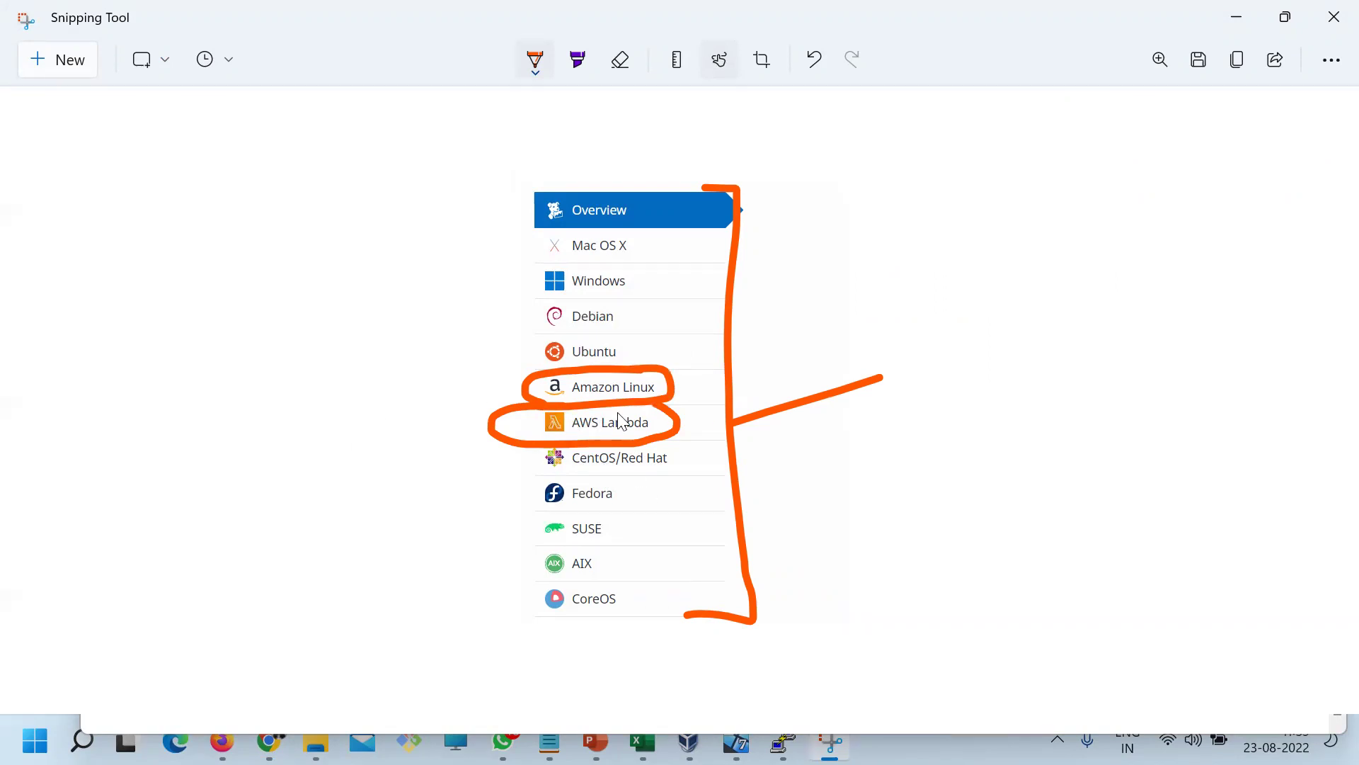
left_click_drag(669, 372, 800, 333)
left_click_drag(936, 279, 940, 278)
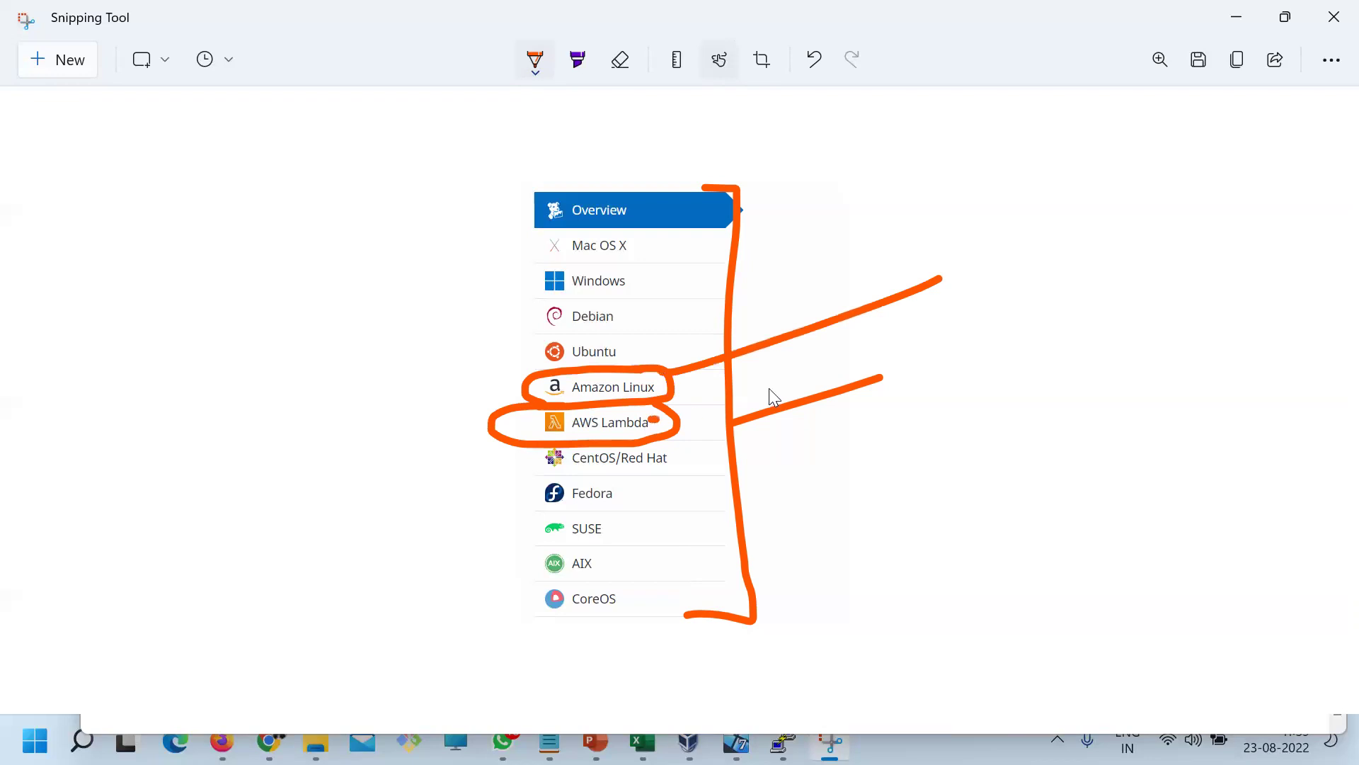
left_click_drag(770, 390, 965, 315)
mouse_move(982, 213)
left_mouse_down()
mouse_move(964, 270)
mouse_move(1001, 316)
left_mouse_up()
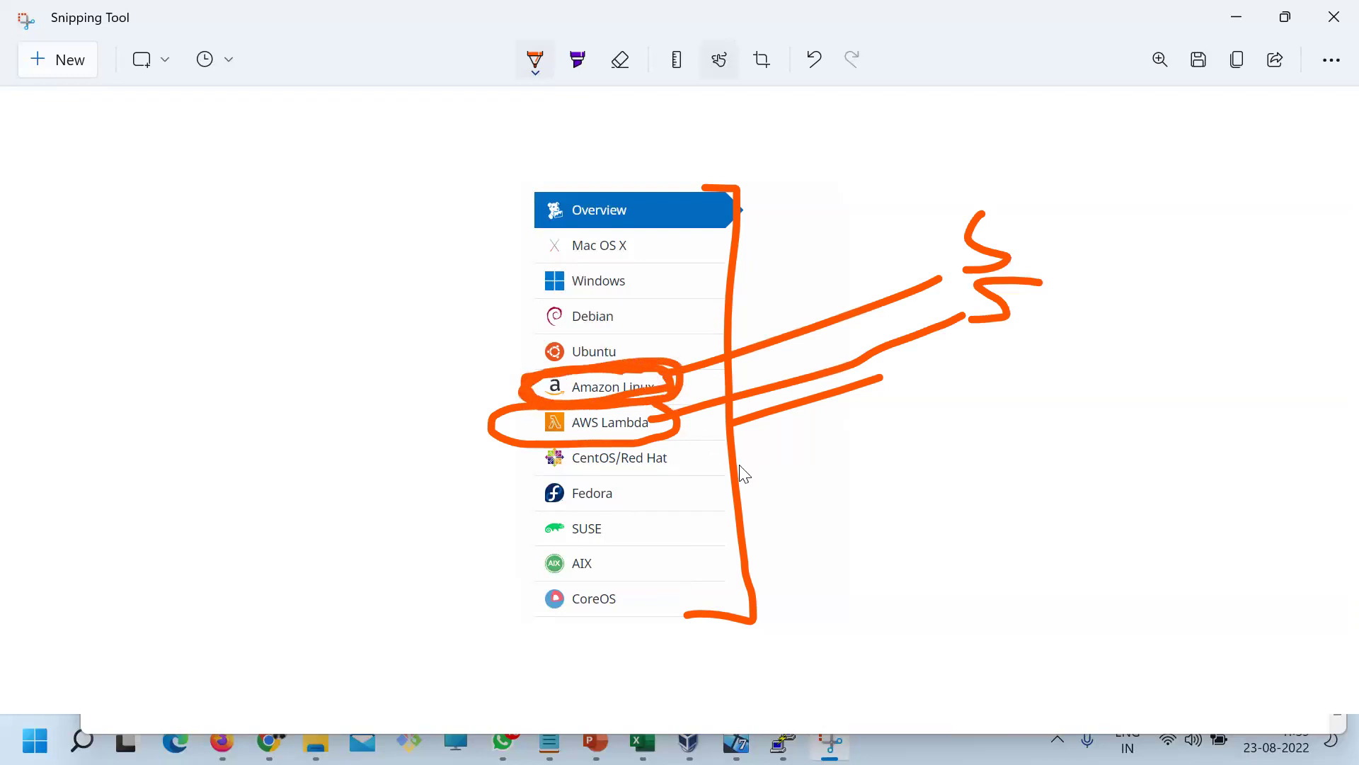
key("ctrl+z")
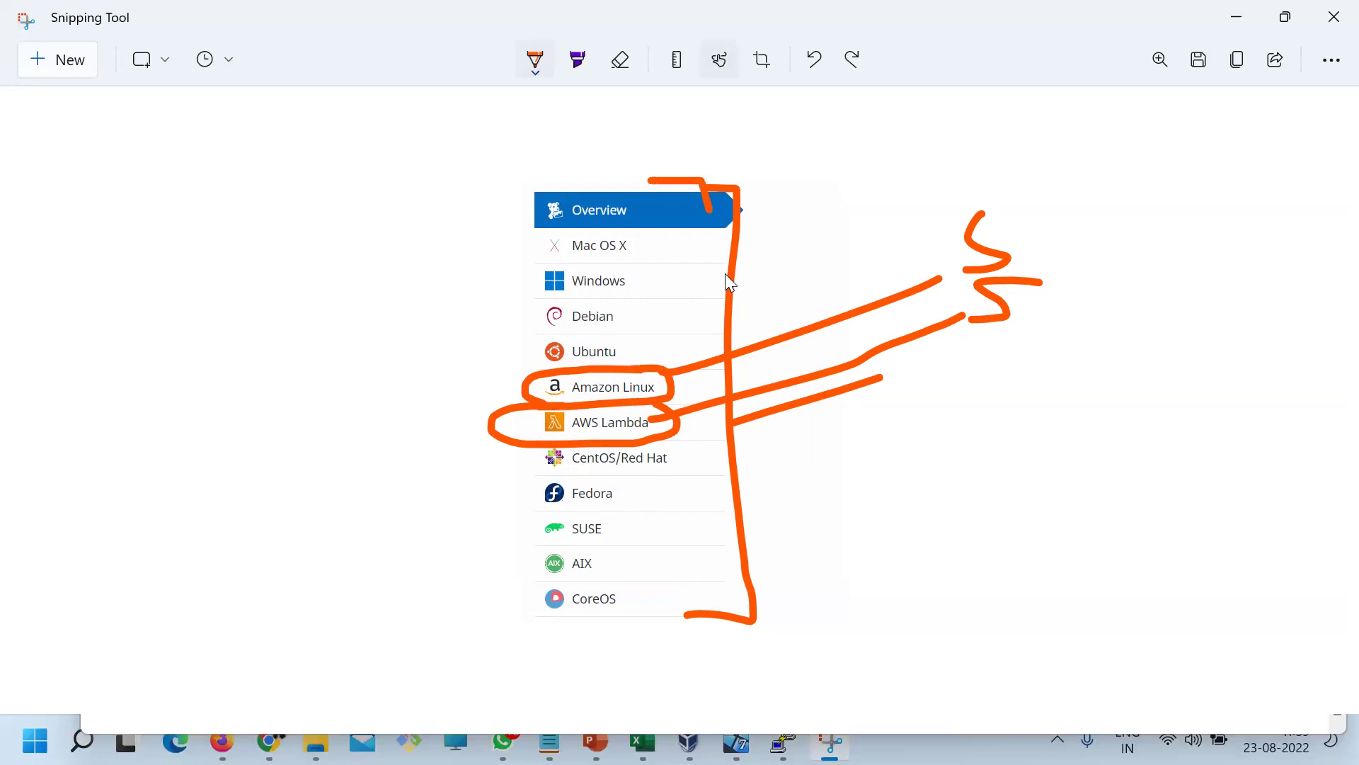
left_click_drag(729, 282, 806, 634)
mouse_move(650, 409)
left_mouse_down()
mouse_move(624, 410)
mouse_move(613, 456)
left_mouse_up()
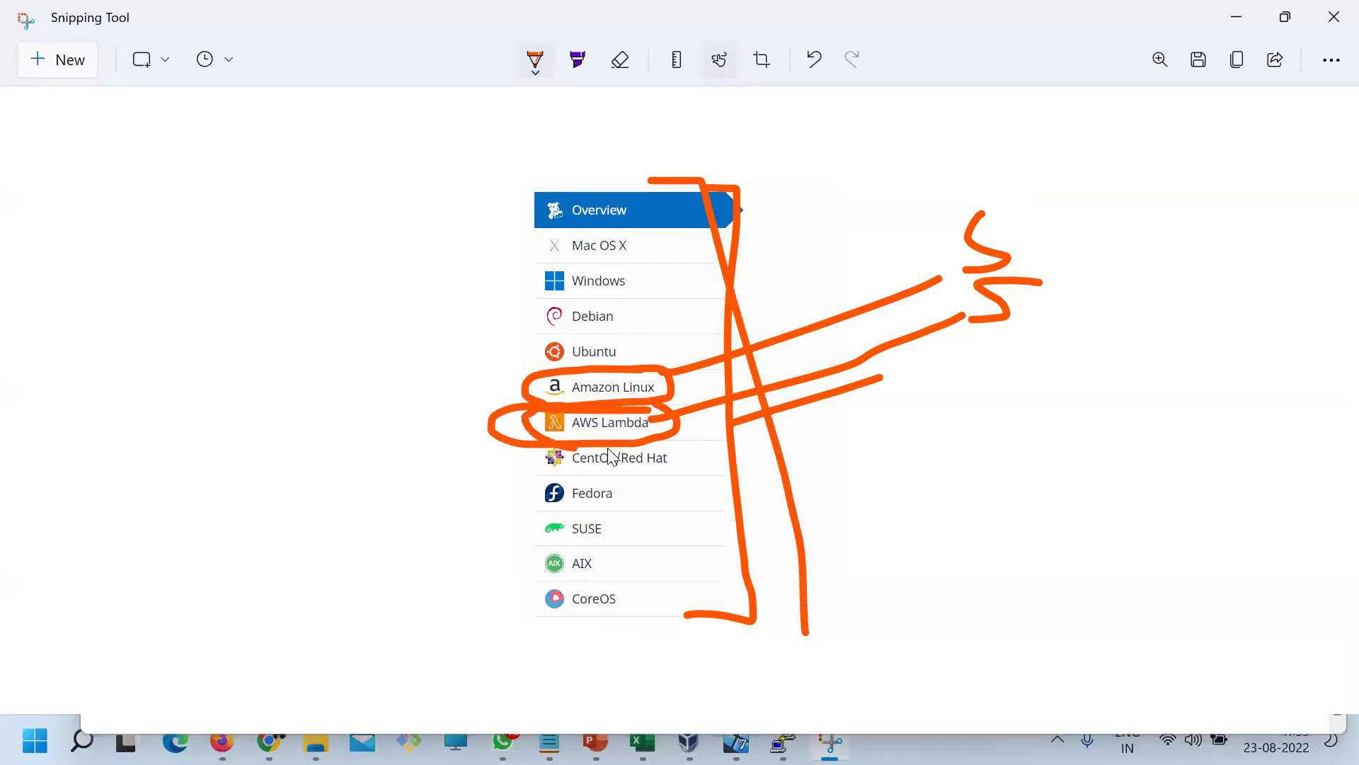
mouse_move(732, 402)
left_mouse_down()
mouse_move(1031, 354)
mouse_move(1036, 374)
left_mouse_up()
left_click_drag(1098, 323, 1146, 354)
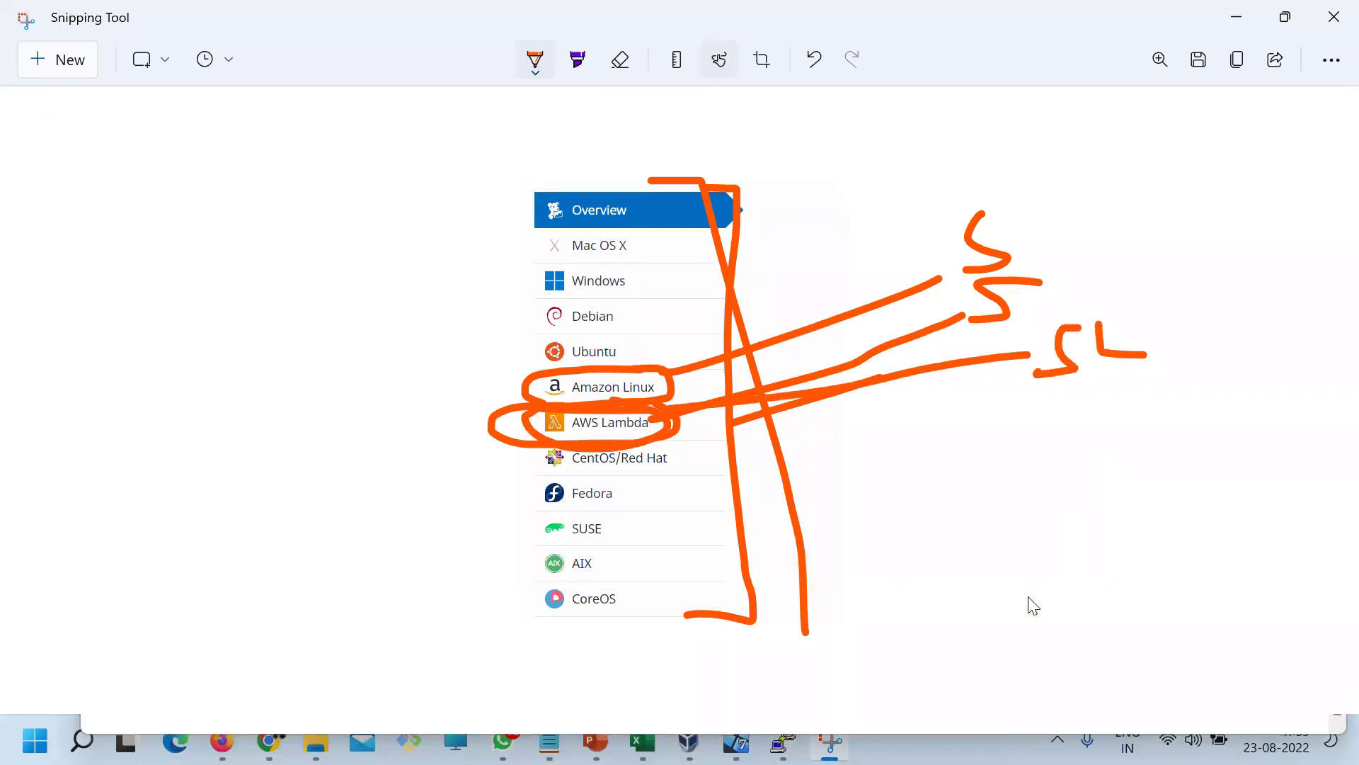
Scroll the Datadog Agent page down to Docker and start a new snip of it
key("alt+Tab")
scroll(454, 532, "down", 5)
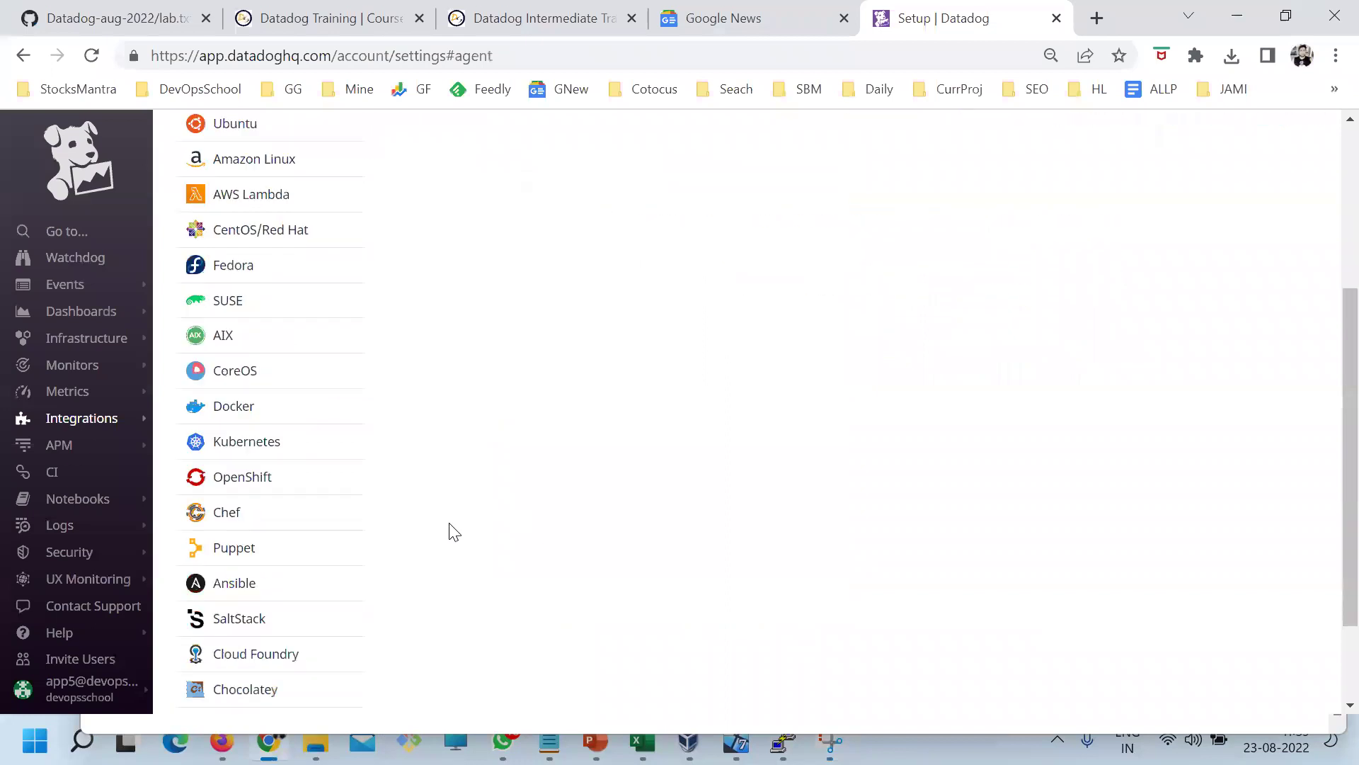
left_click(830, 742)
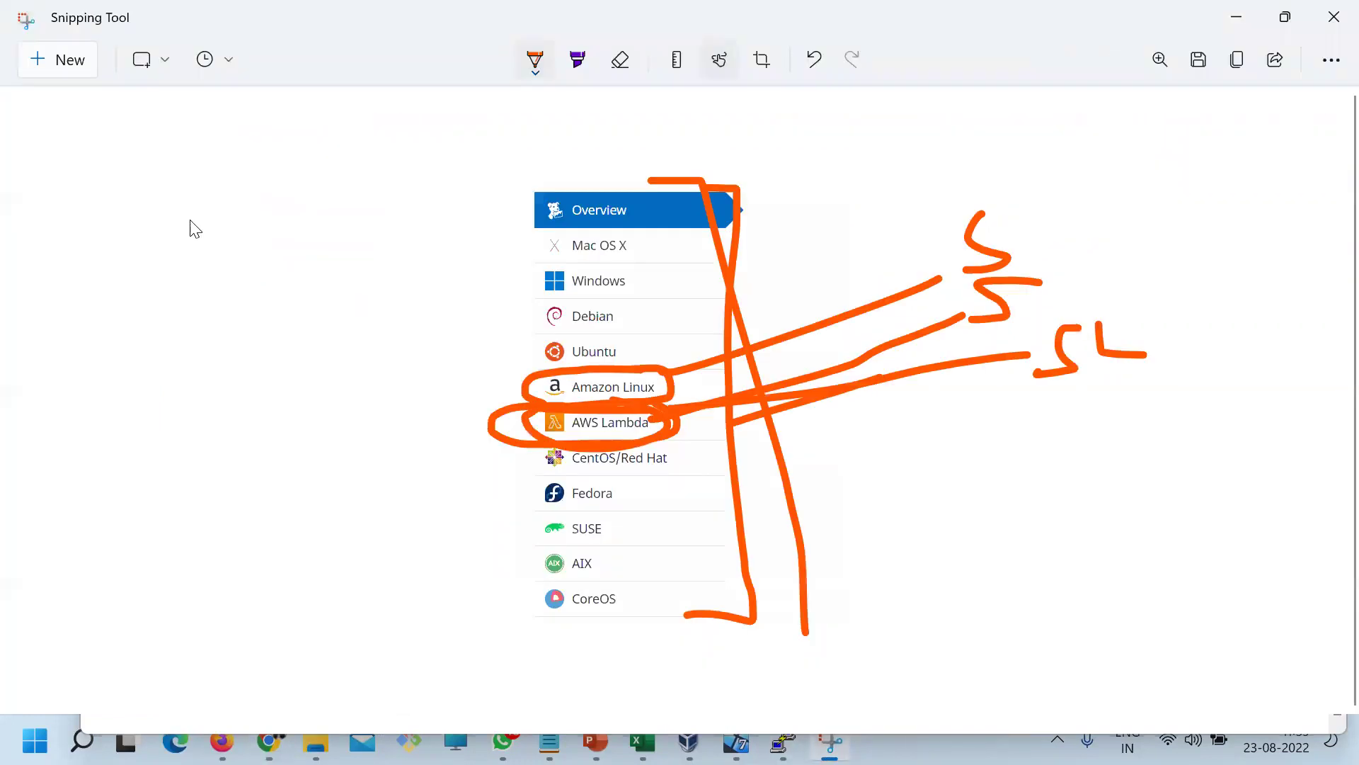
left_click(53, 59)
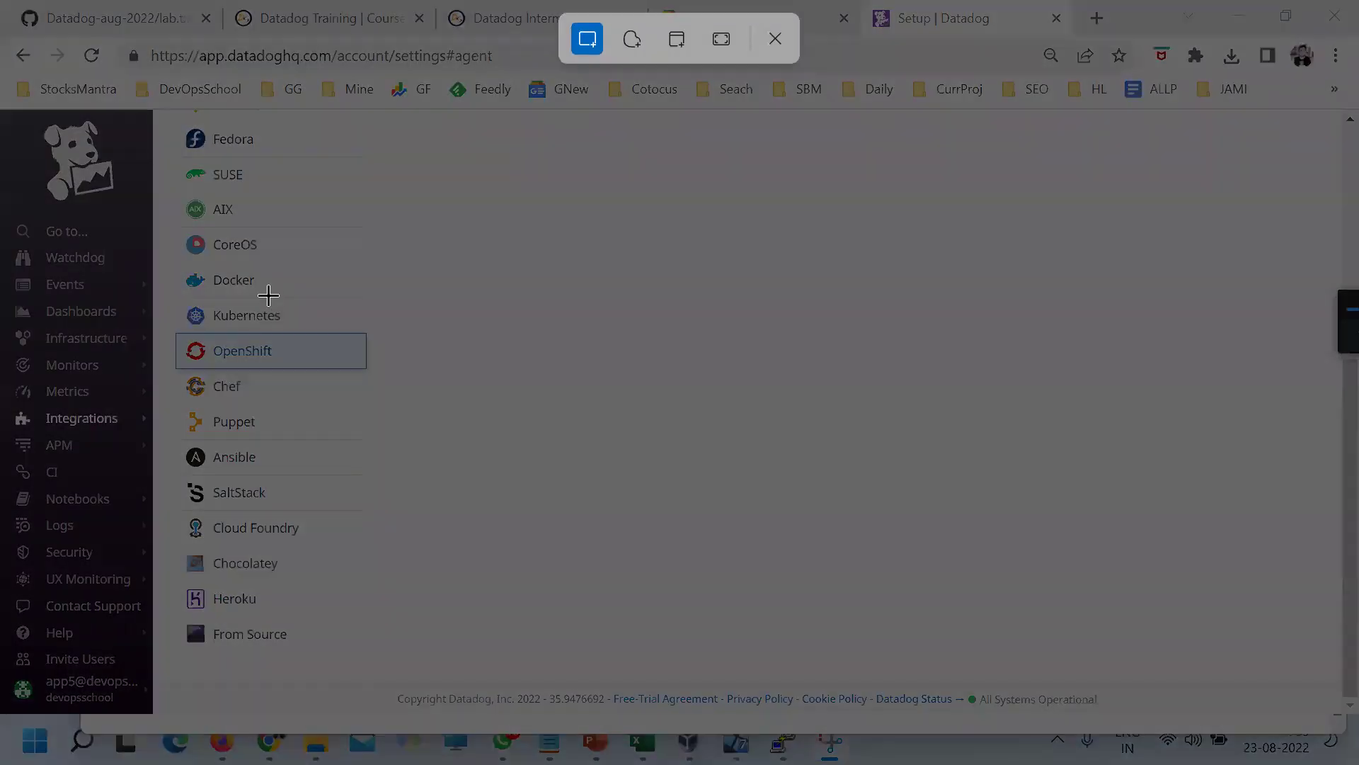
Snip Docker, Kubernetes and OpenShift, bracket them, and label the bracket arms C, P and K
left_click_drag(171, 262, 500, 375)
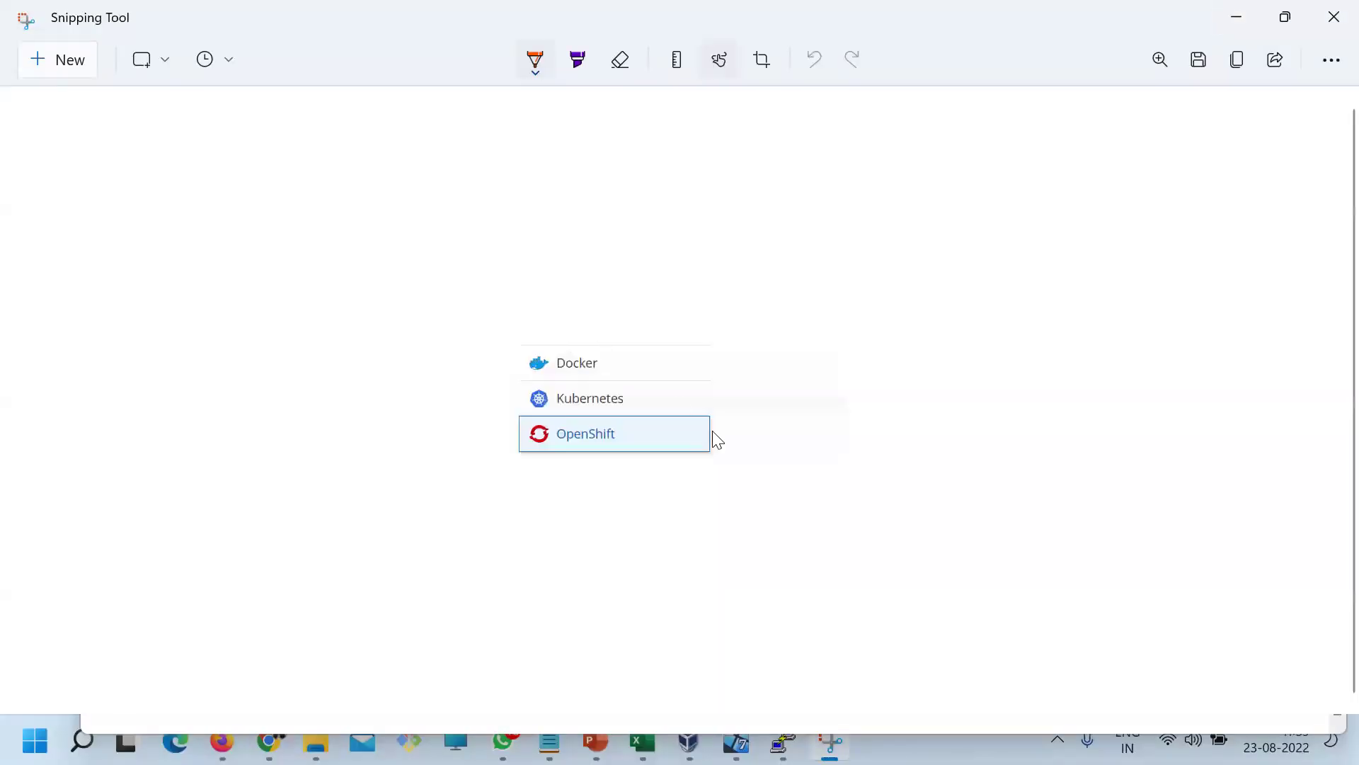
mouse_move(599, 266)
left_mouse_down()
mouse_move(713, 488)
mouse_move(607, 497)
left_mouse_up()
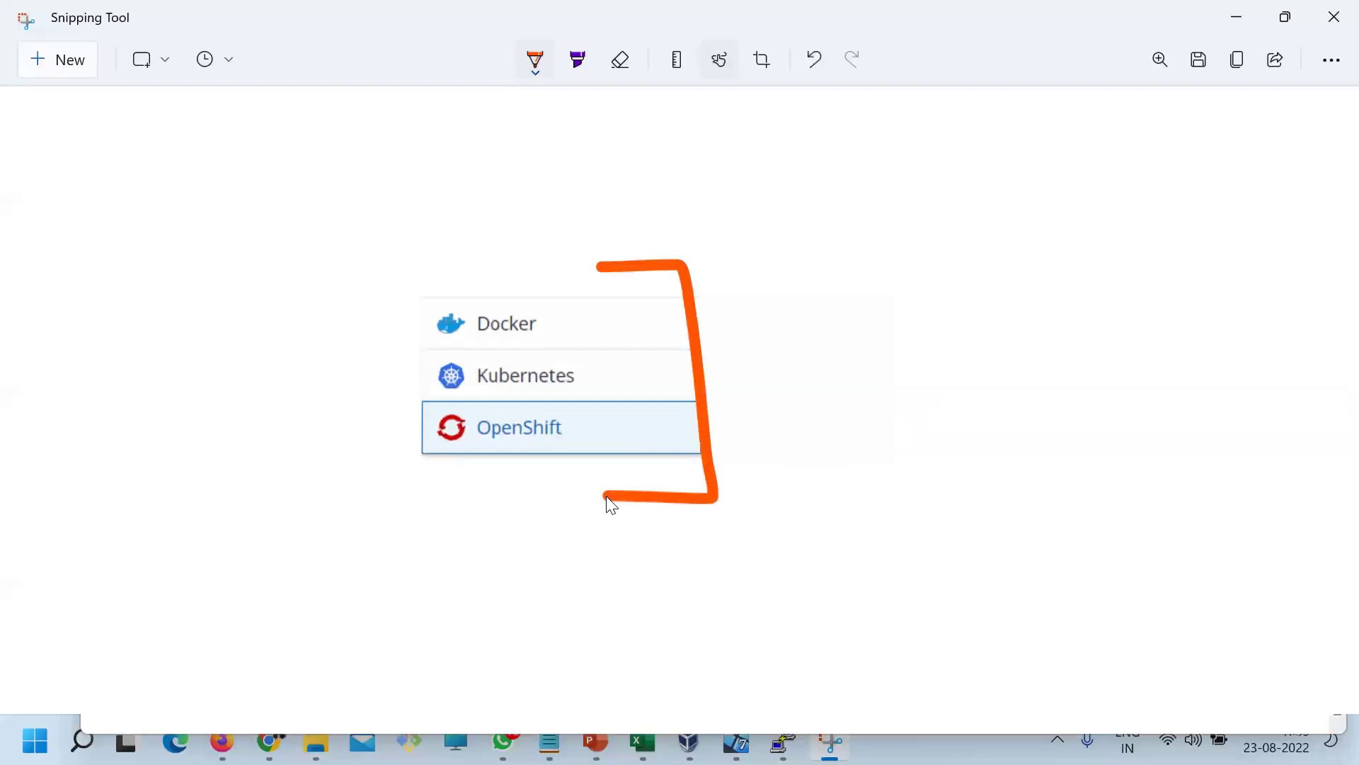
key("alt+Tab")
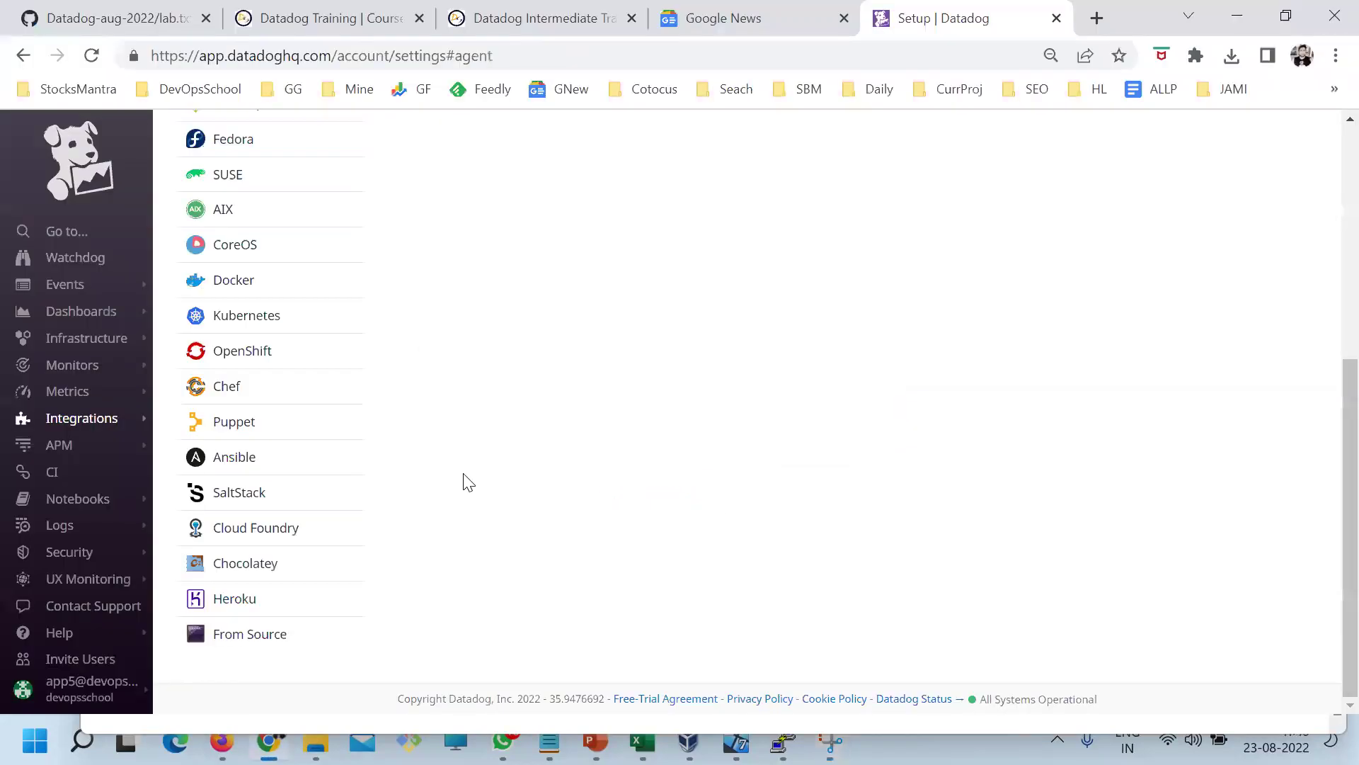
scroll(255, 354, "up", 2)
key("alt+Tab")
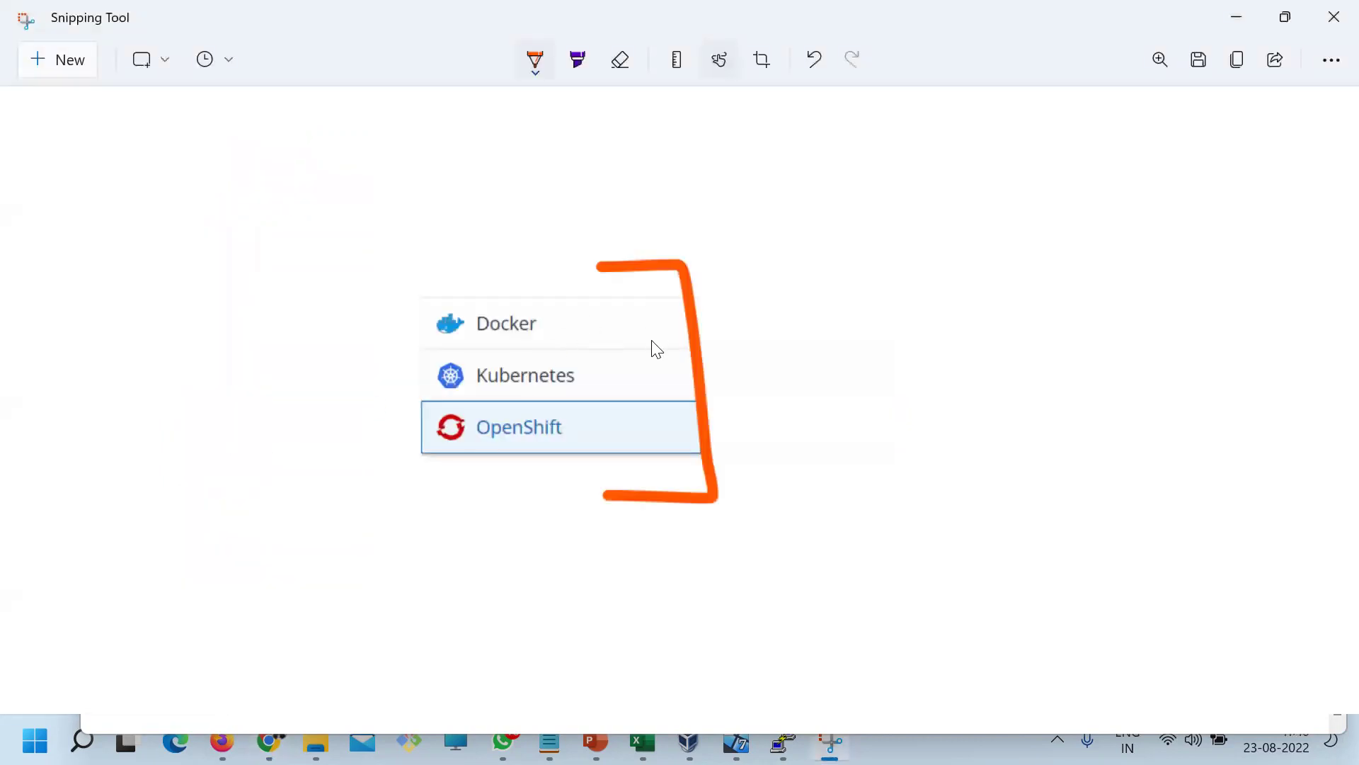
left_click_drag(680, 315, 850, 277)
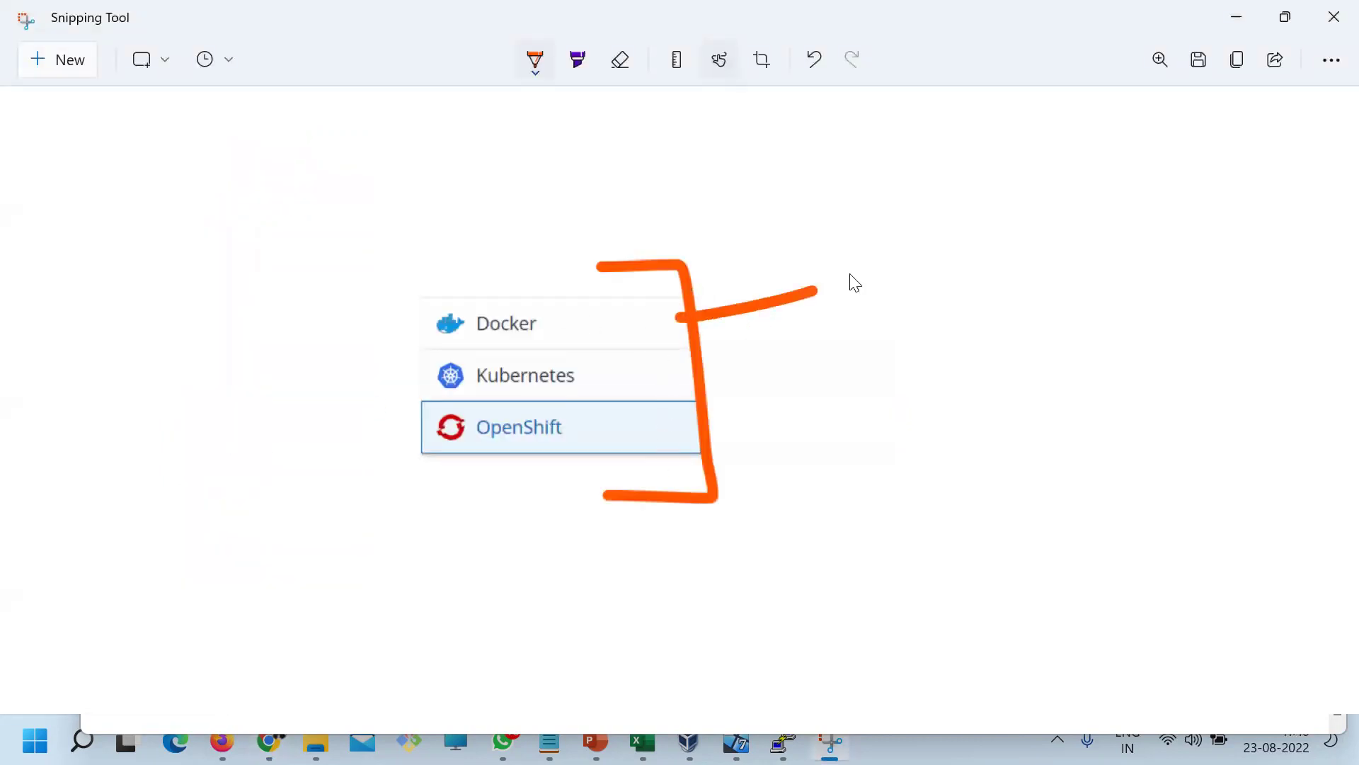
left_click_drag(685, 362, 838, 361)
left_click_drag(682, 447, 806, 447)
left_click_drag(878, 258, 864, 309)
mouse_move(855, 356)
left_mouse_down()
mouse_move(864, 402)
mouse_move(836, 487)
left_mouse_up()
mouse_move(905, 409)
left_mouse_down()
mouse_move(920, 487)
mouse_move(939, 506)
left_mouse_up()
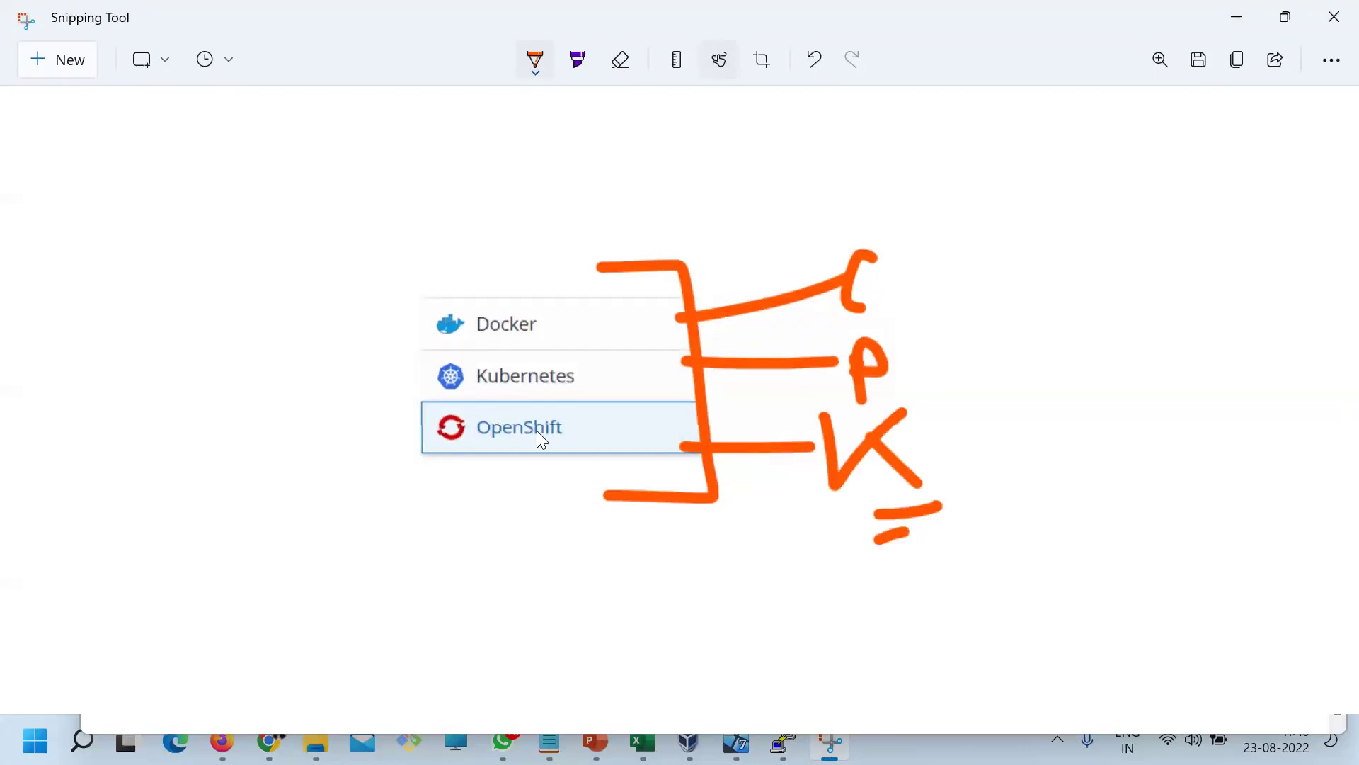
Scroll the Datadog page down, minimize PuTTY, and start a new capture of the page
key("alt+Tab")
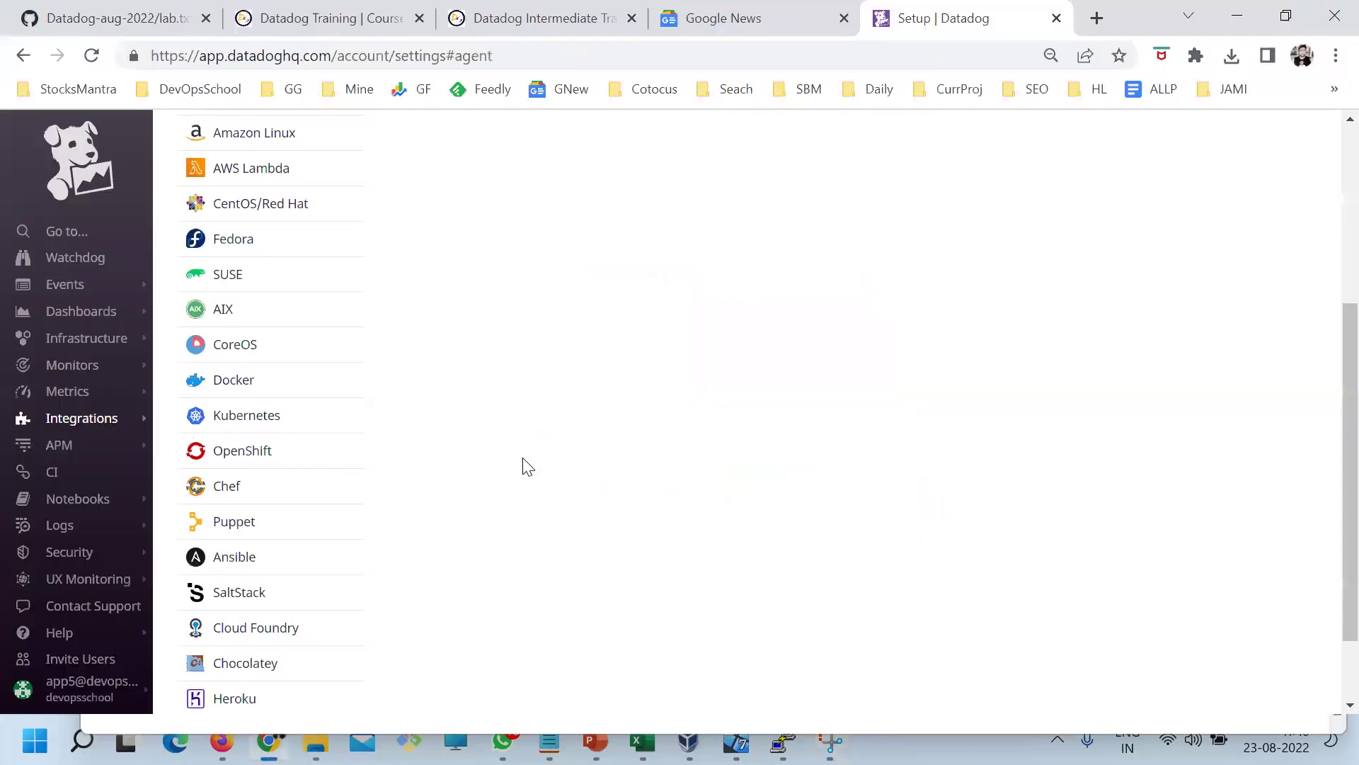
scroll(524, 461, "down", 2)
left_click(828, 735)
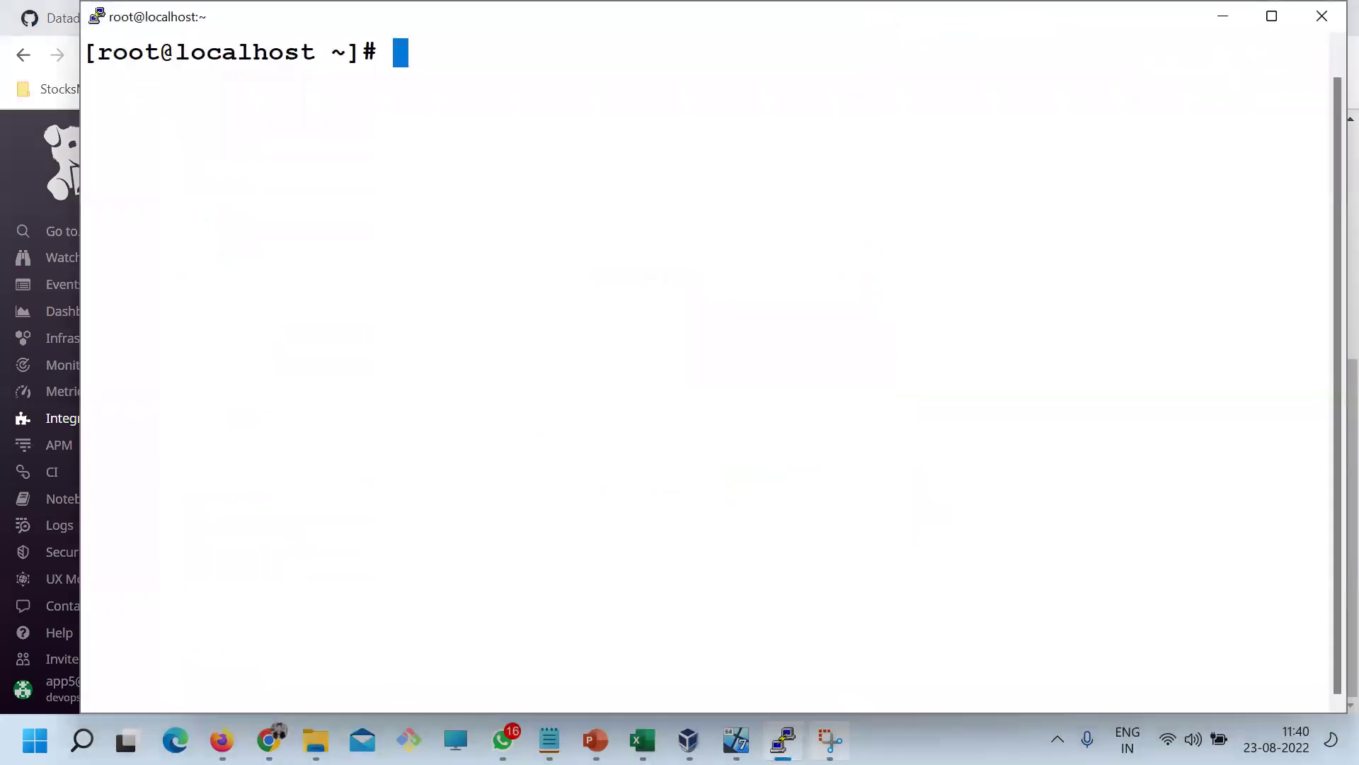
left_click(830, 741)
left_click(71, 59)
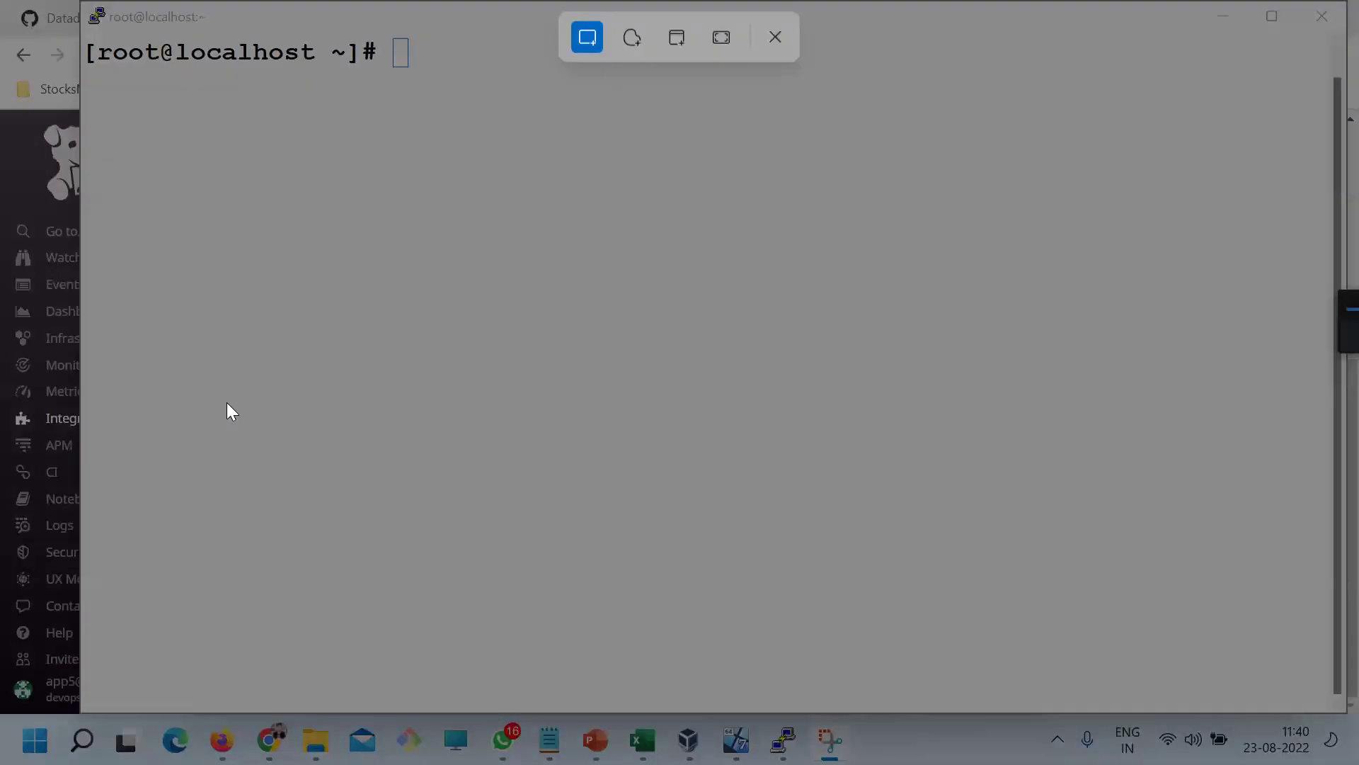
key("Escape")
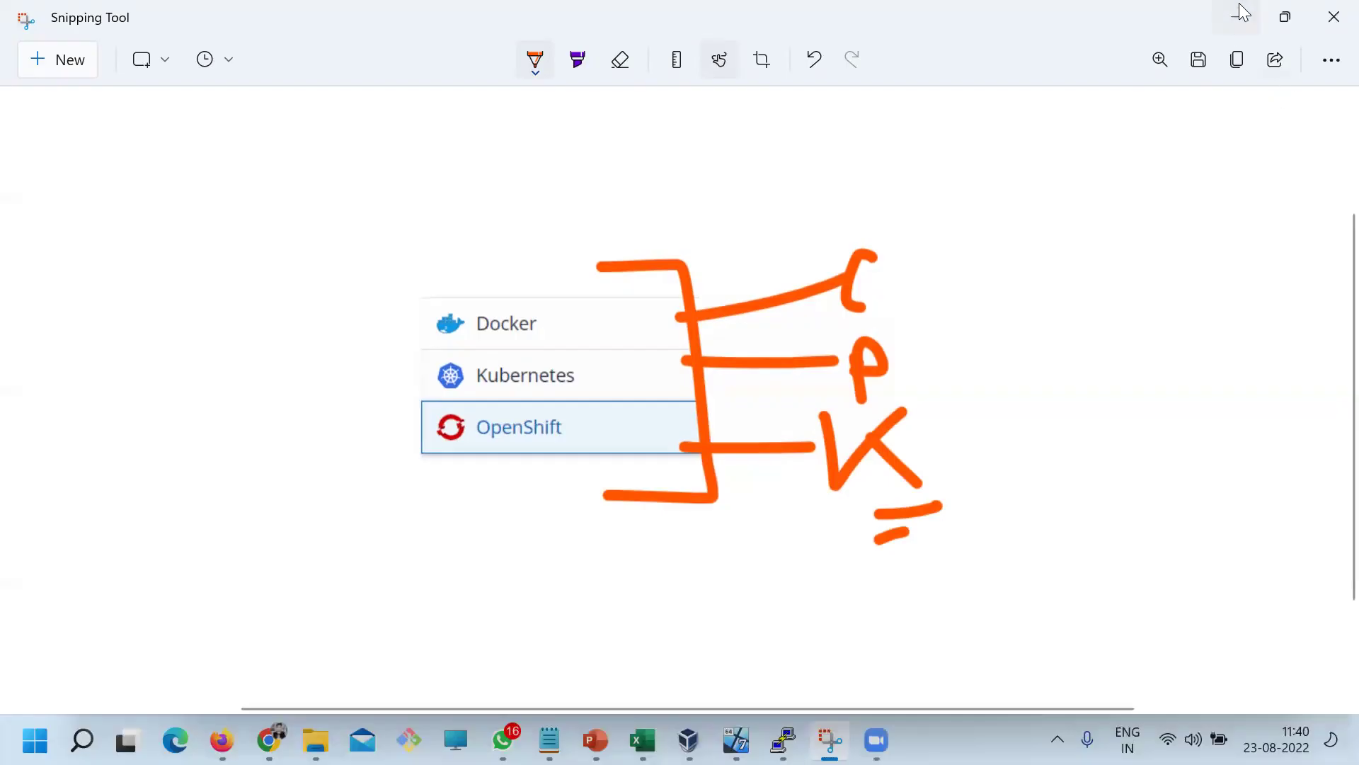
left_click(1238, 13)
left_click(1222, 16)
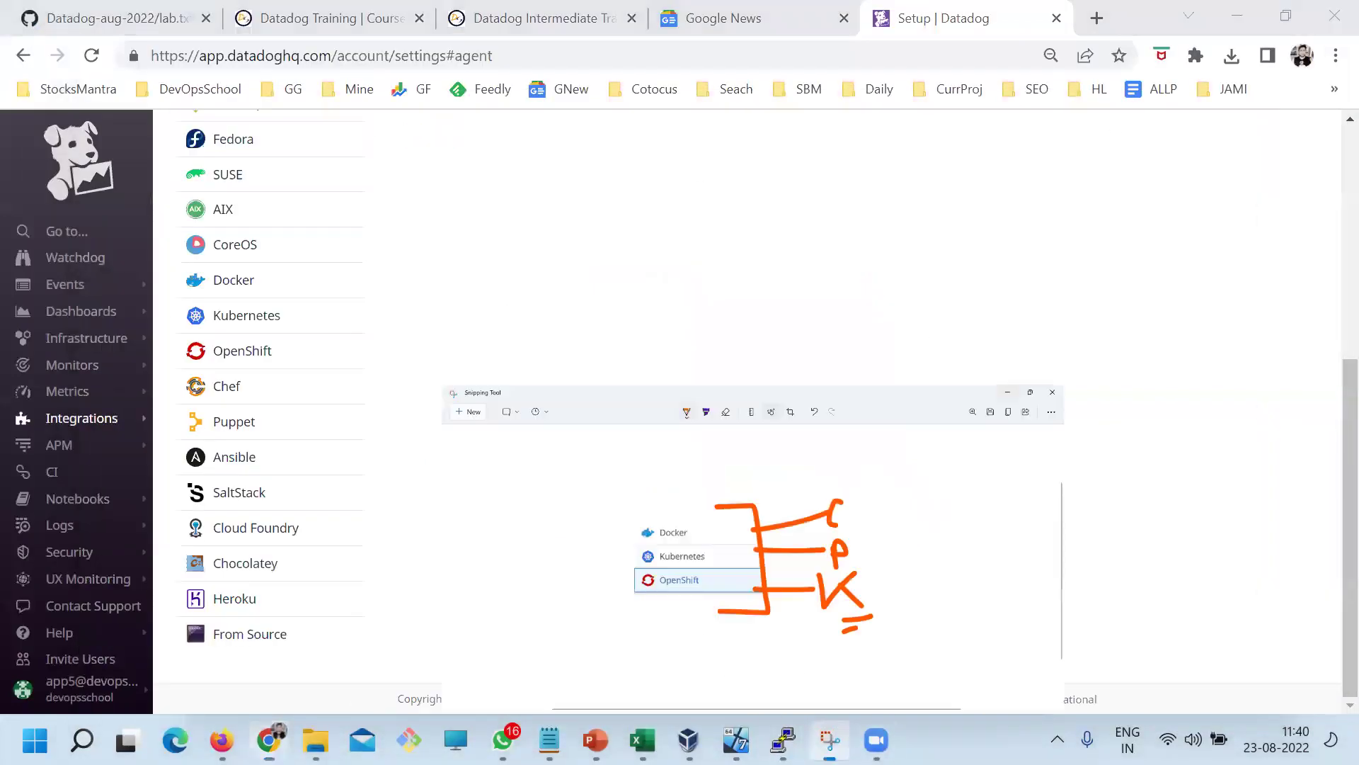
left_click(830, 740)
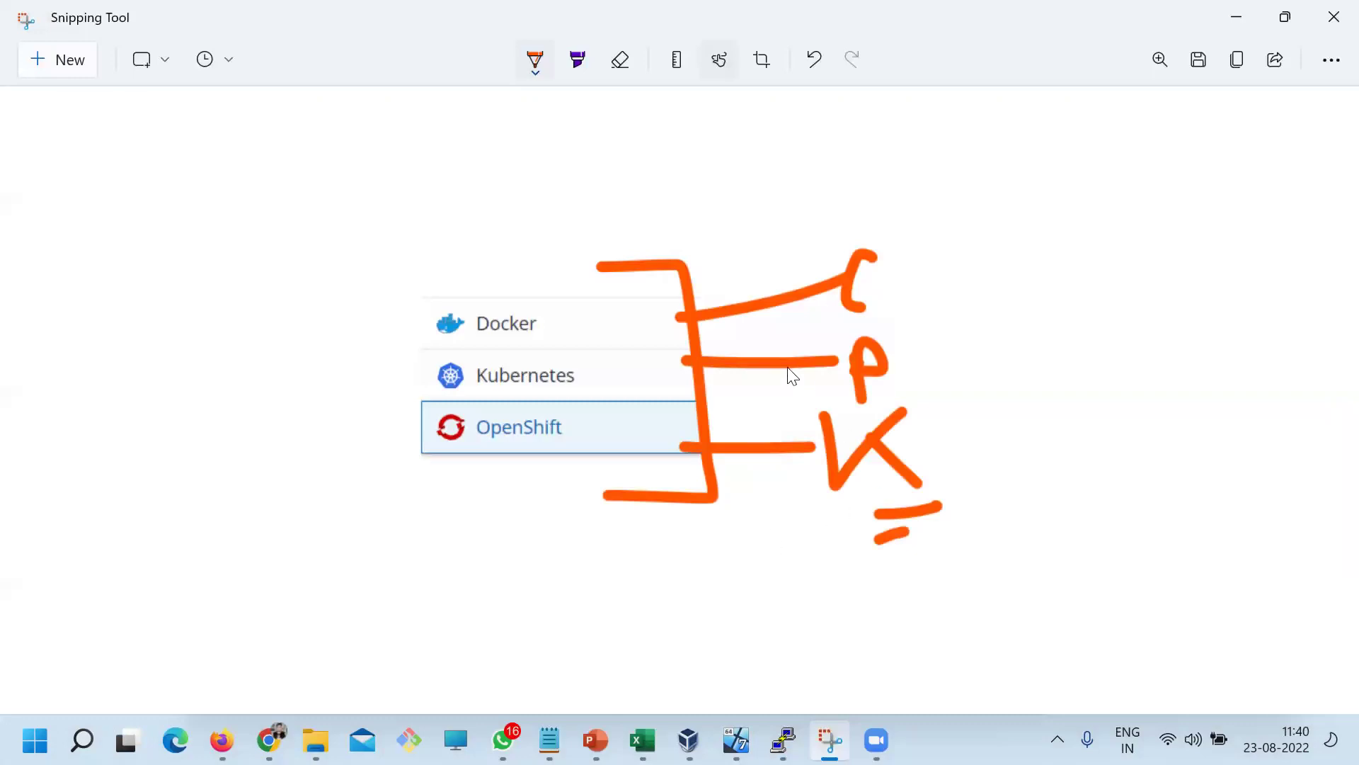
left_click(42, 63)
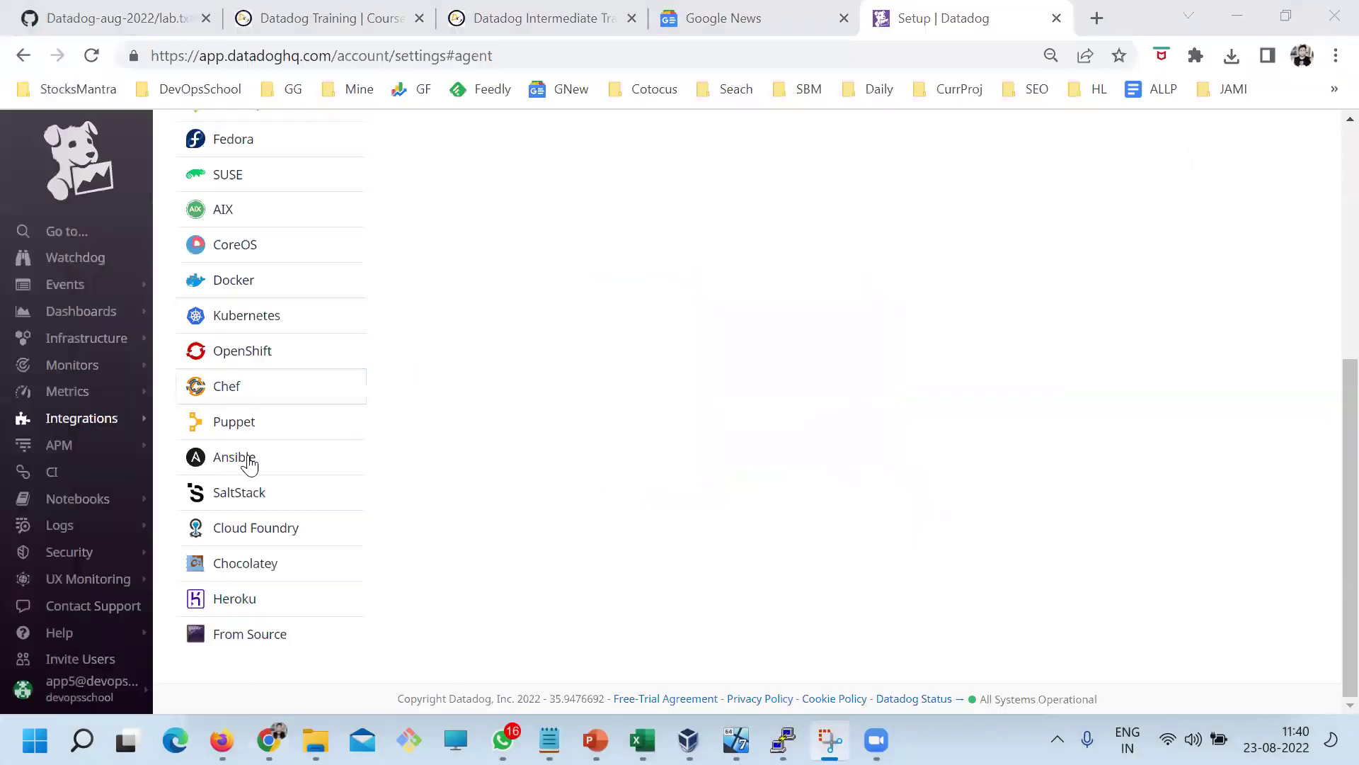
Snip the Chef-through-SaltStack rows and draw an orange bracket on their right
left_click_drag(172, 366, 609, 515)
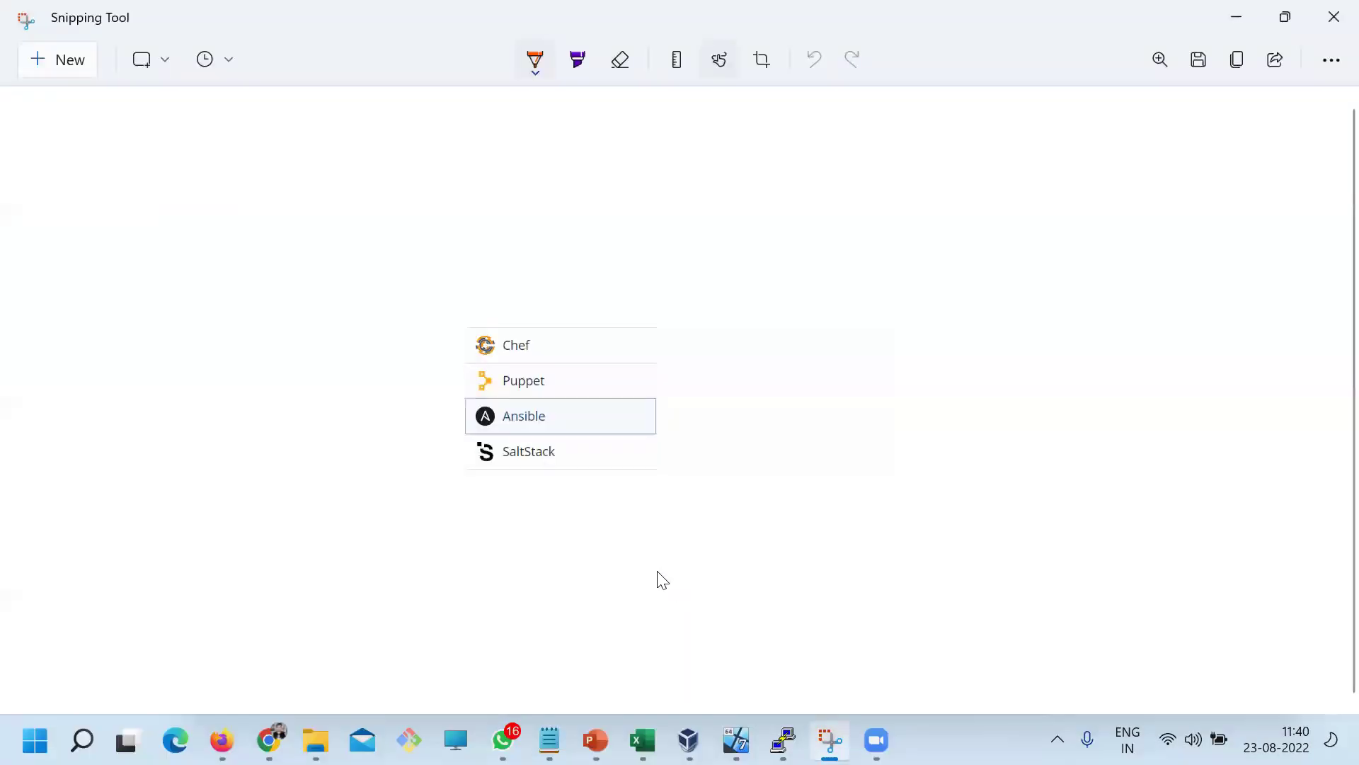
mouse_move(551, 195)
left_mouse_down()
mouse_move(677, 254)
mouse_move(669, 427)
mouse_move(589, 439)
left_mouse_up()
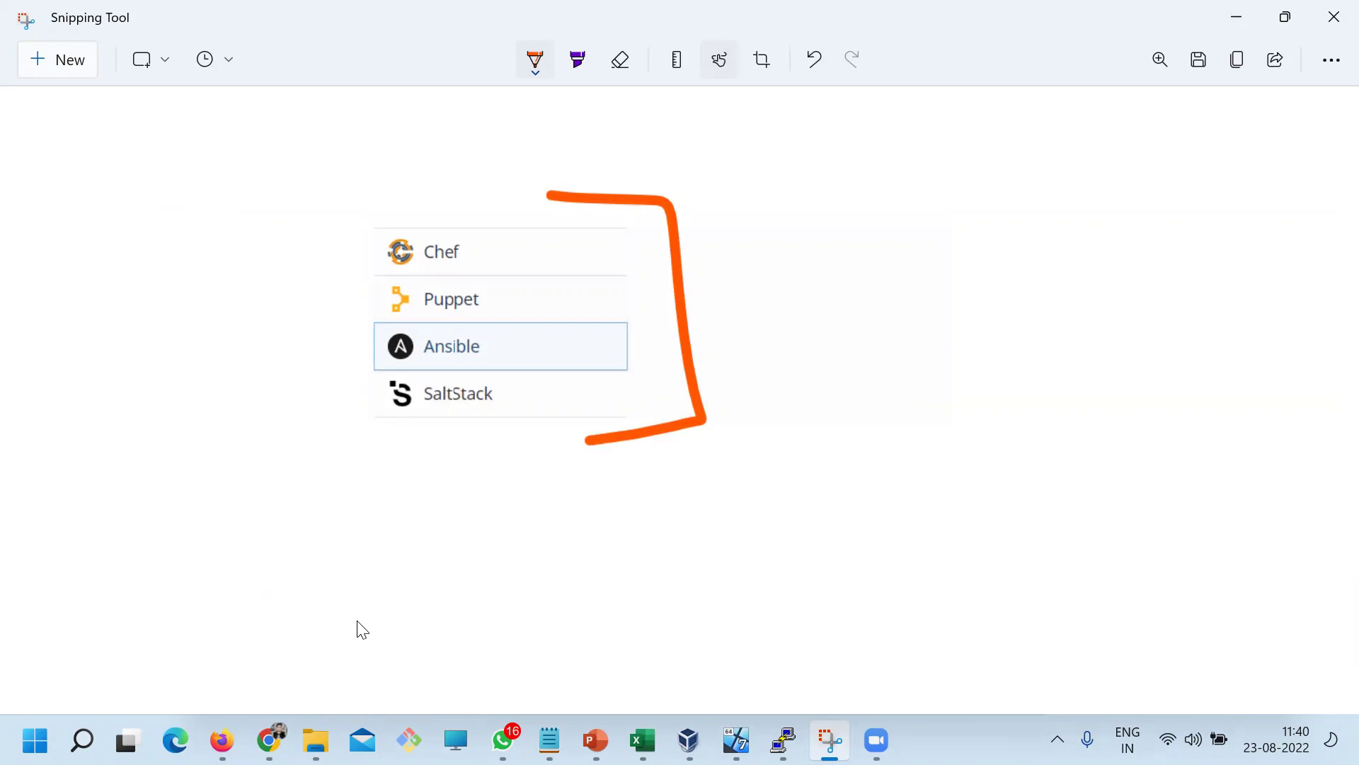
left_click(269, 740)
scroll(497, 491, "up", 6)
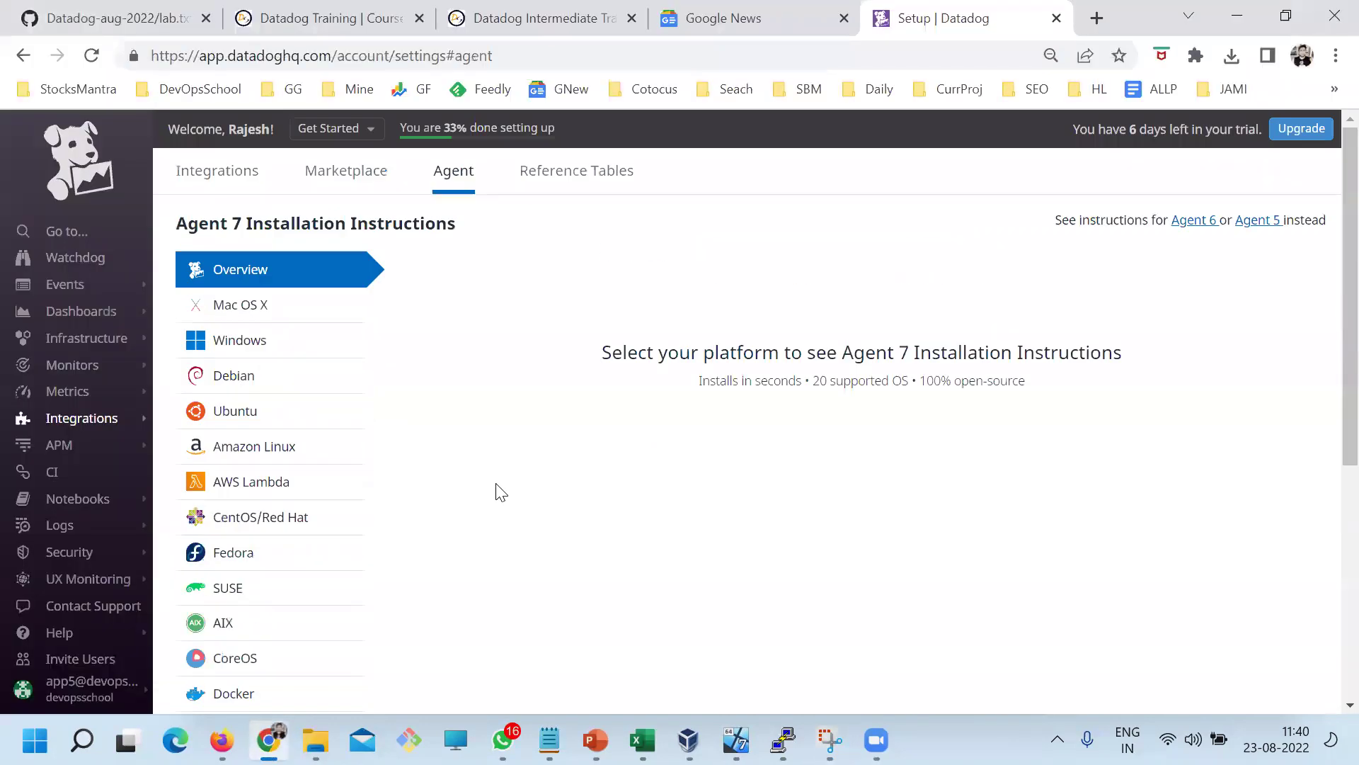
left_click_drag(187, 222, 223, 223)
key("alt+Tab")
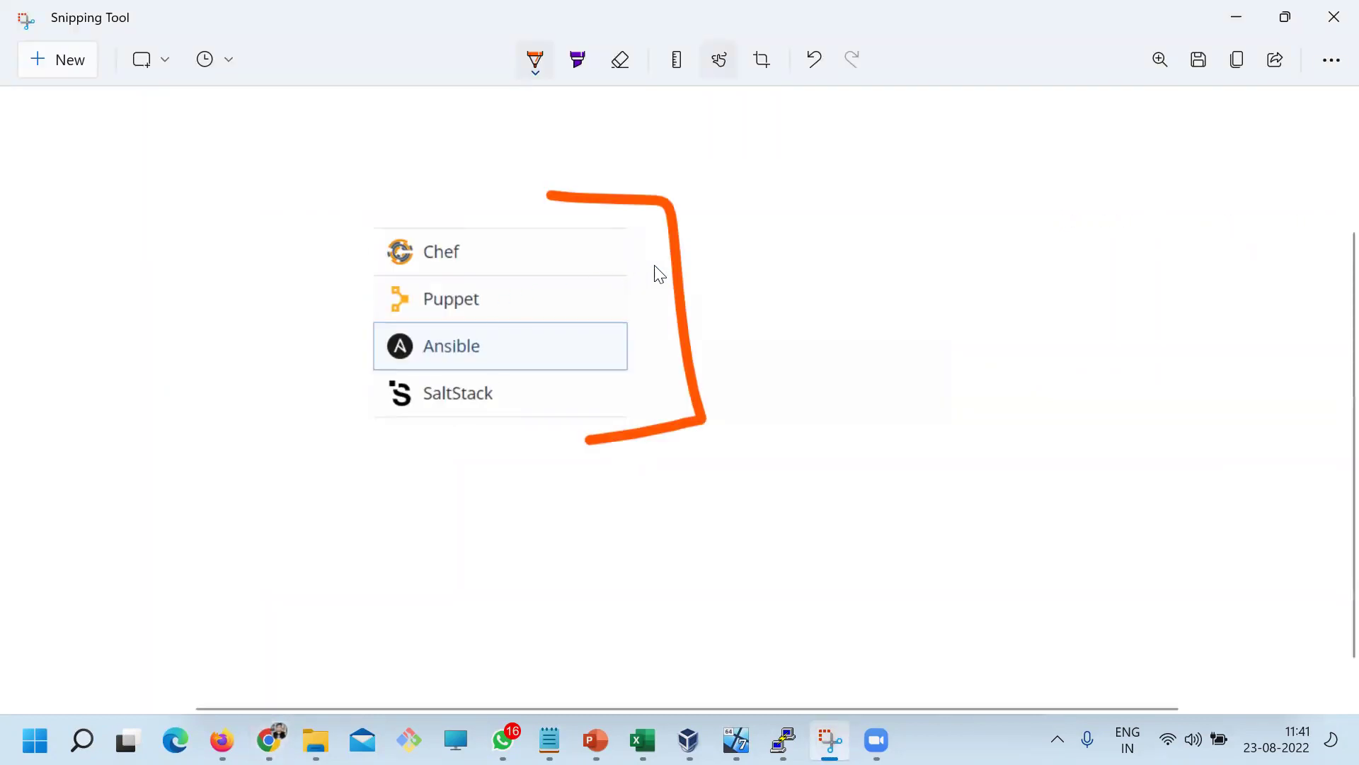
Add a second orange bracket on the right and another on the left of the list
mouse_move(697, 201)
left_mouse_down()
mouse_move(758, 418)
mouse_move(646, 459)
left_mouse_up()
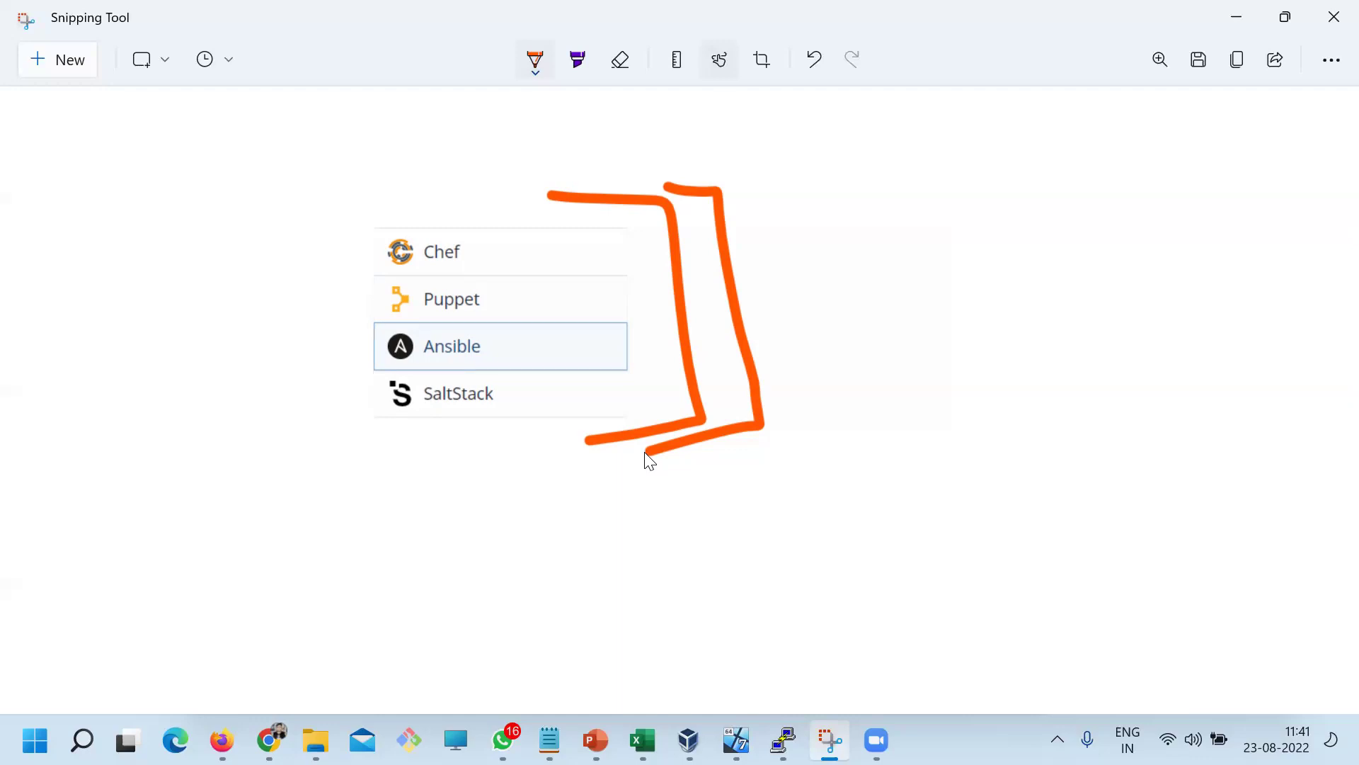
key("alt+Tab")
scroll(276, 311, "down", 1)
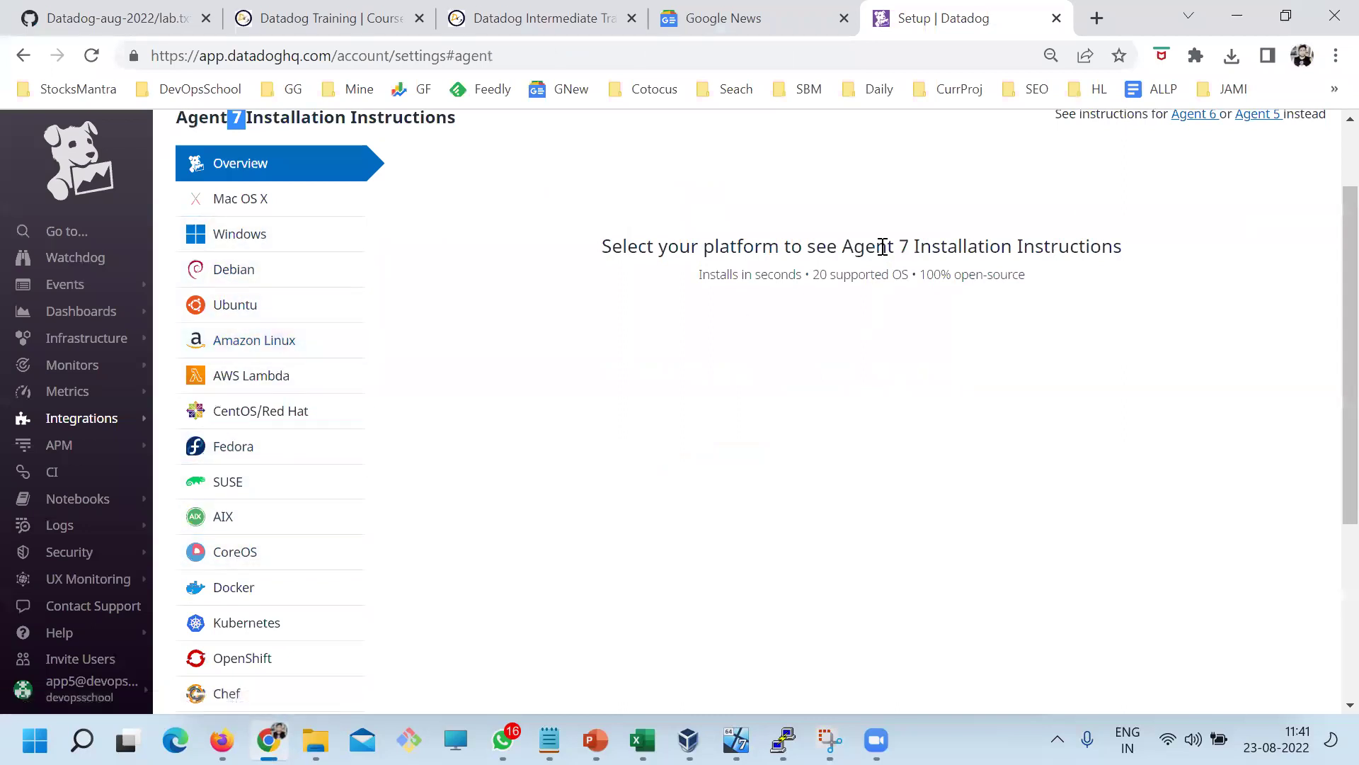
left_click_drag(895, 246, 860, 238)
key("alt+Tab")
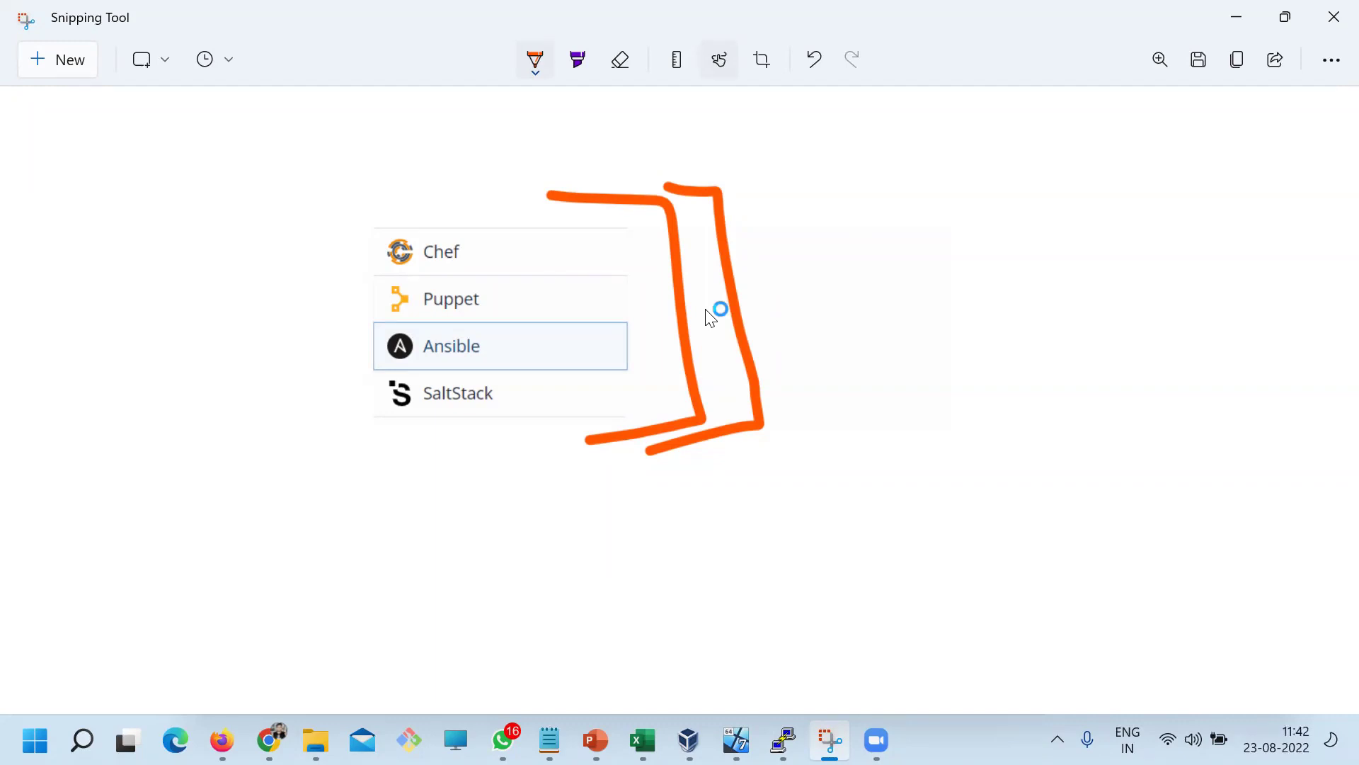
mouse_move(411, 211)
left_mouse_down()
mouse_move(396, 211)
mouse_move(330, 407)
mouse_move(445, 442)
left_mouse_up()
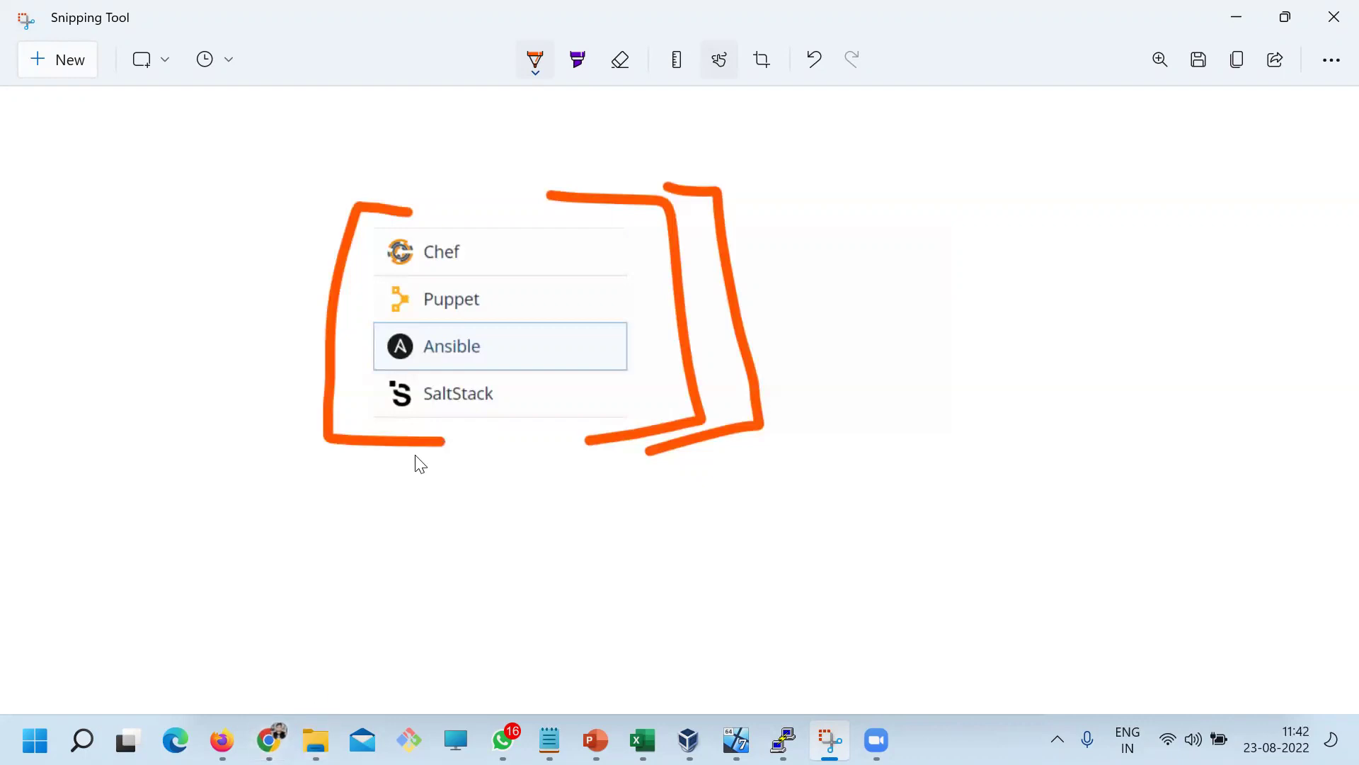
Scroll through the Datadog Agent platform list and select CentOS/Red Hat
left_click(273, 740)
scroll(298, 588, "down", 3)
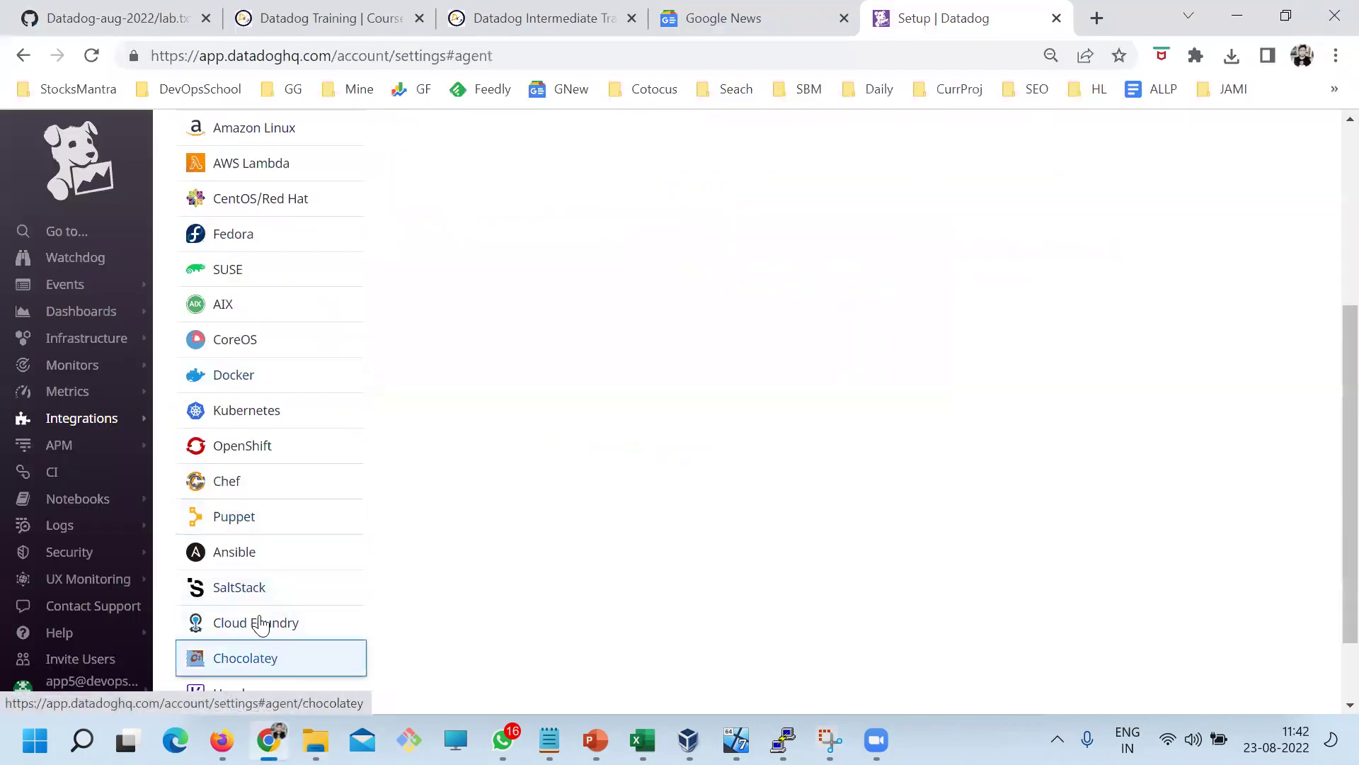
scroll(273, 470, "down", 2)
scroll(351, 397, "up", 10)
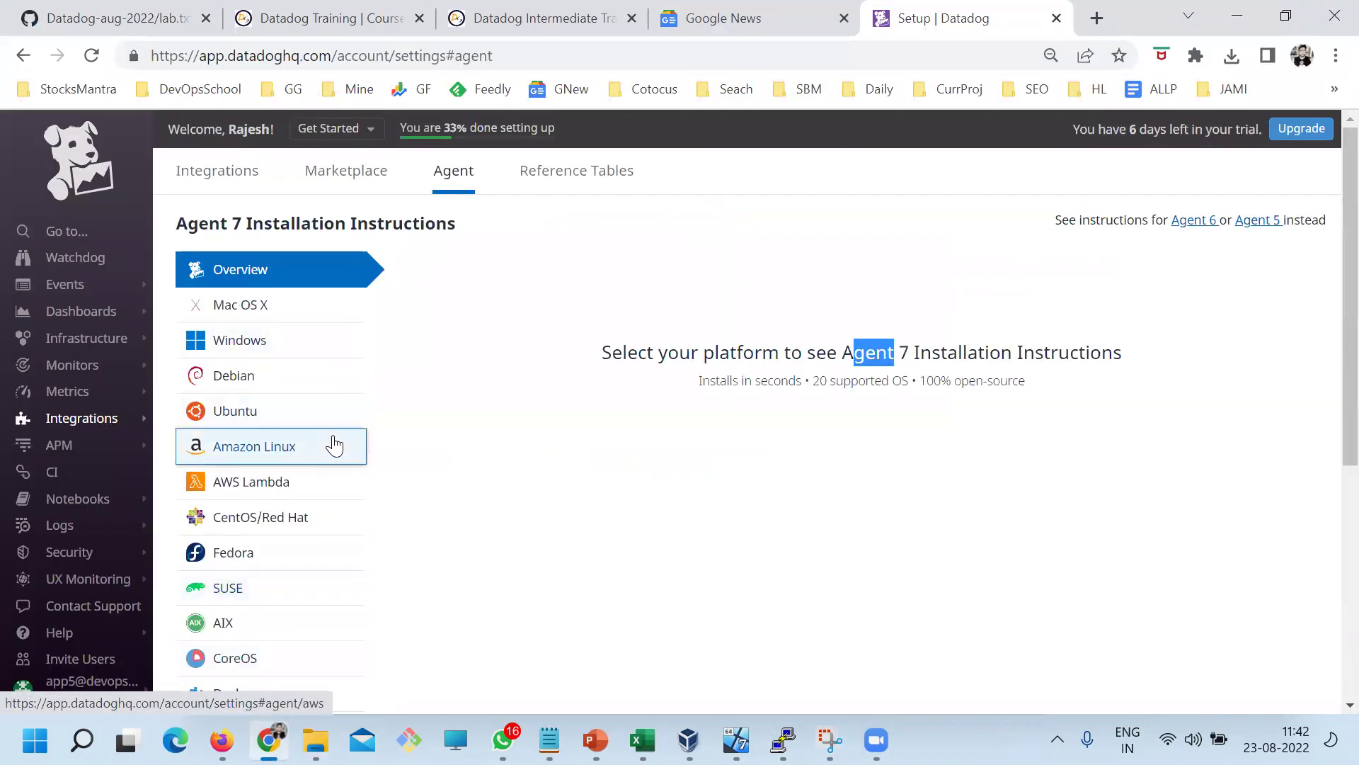
left_click_drag(209, 223, 368, 223)
scroll(240, 373, "down", 1)
scroll(240, 373, "down", 3)
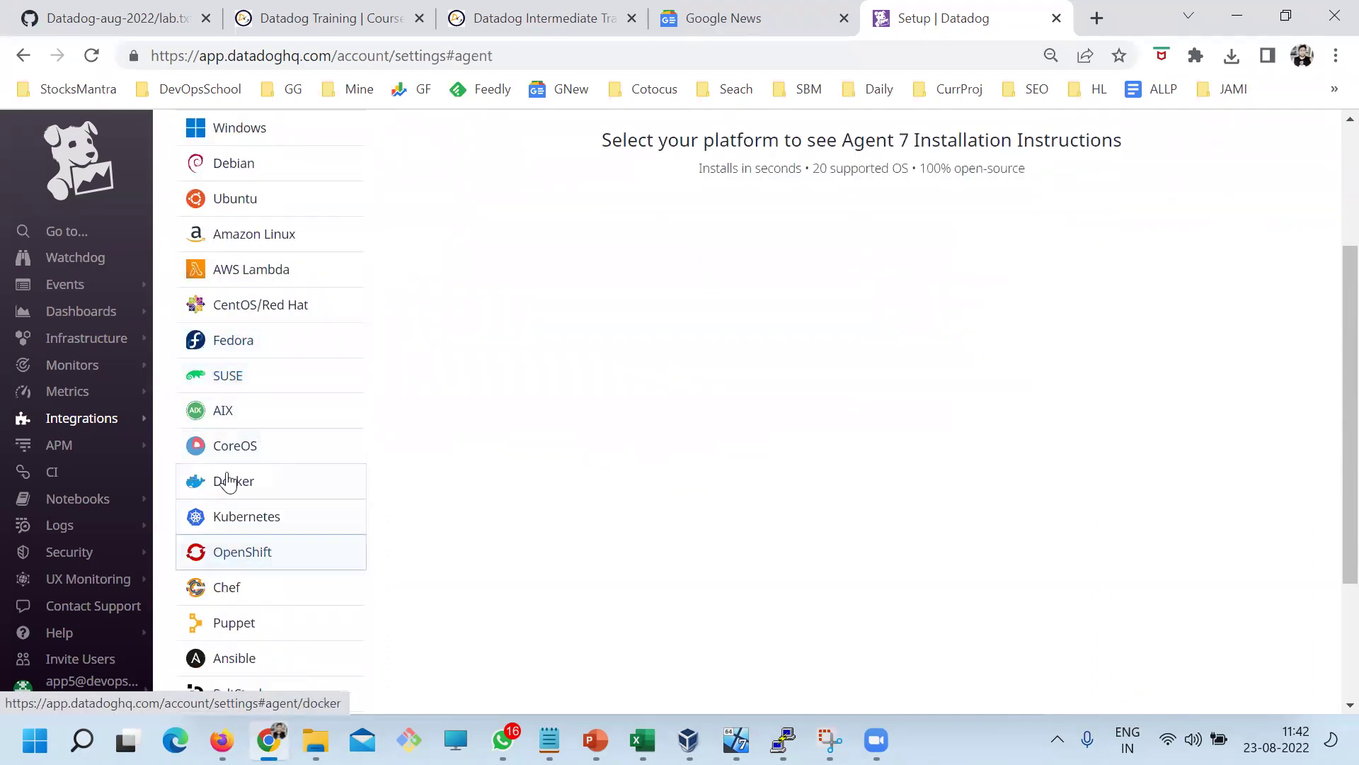
scroll(239, 496, "down", 3)
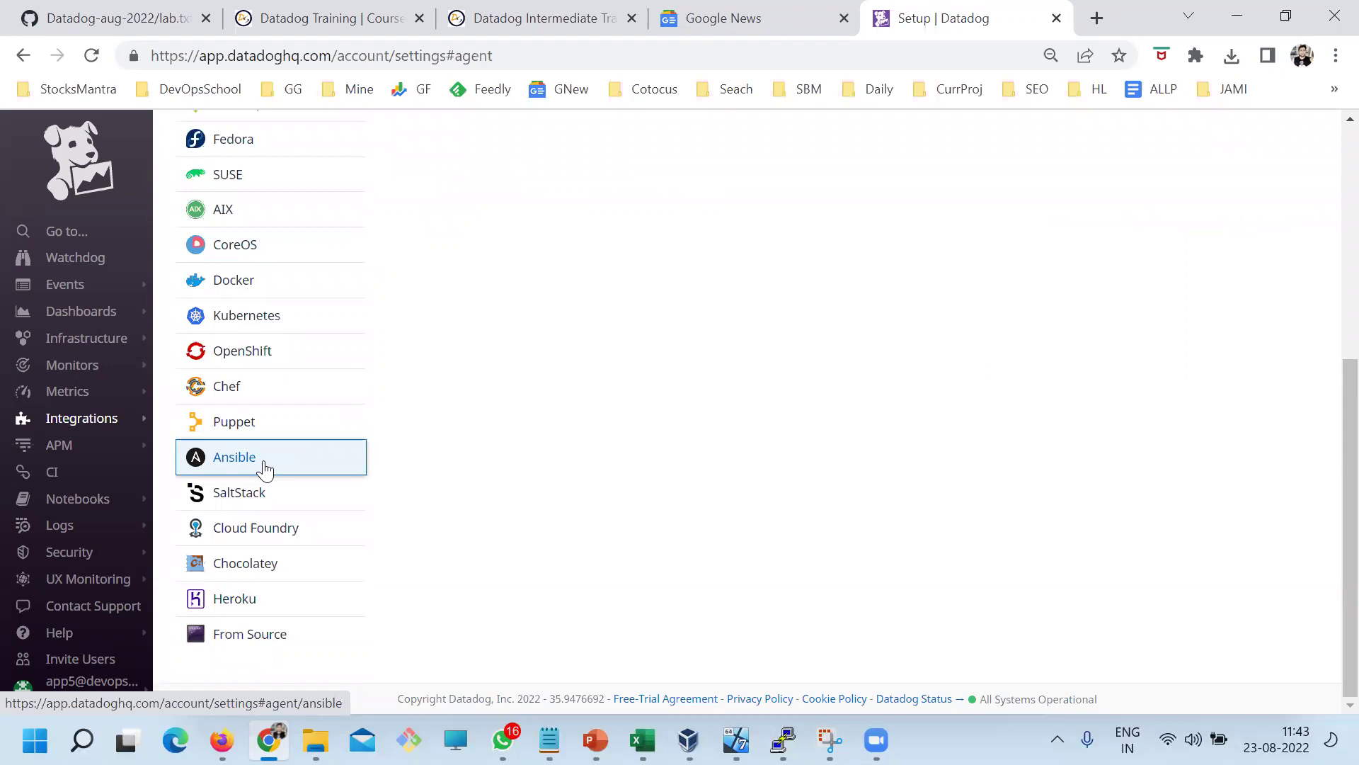
scroll(619, 562, "up", 5)
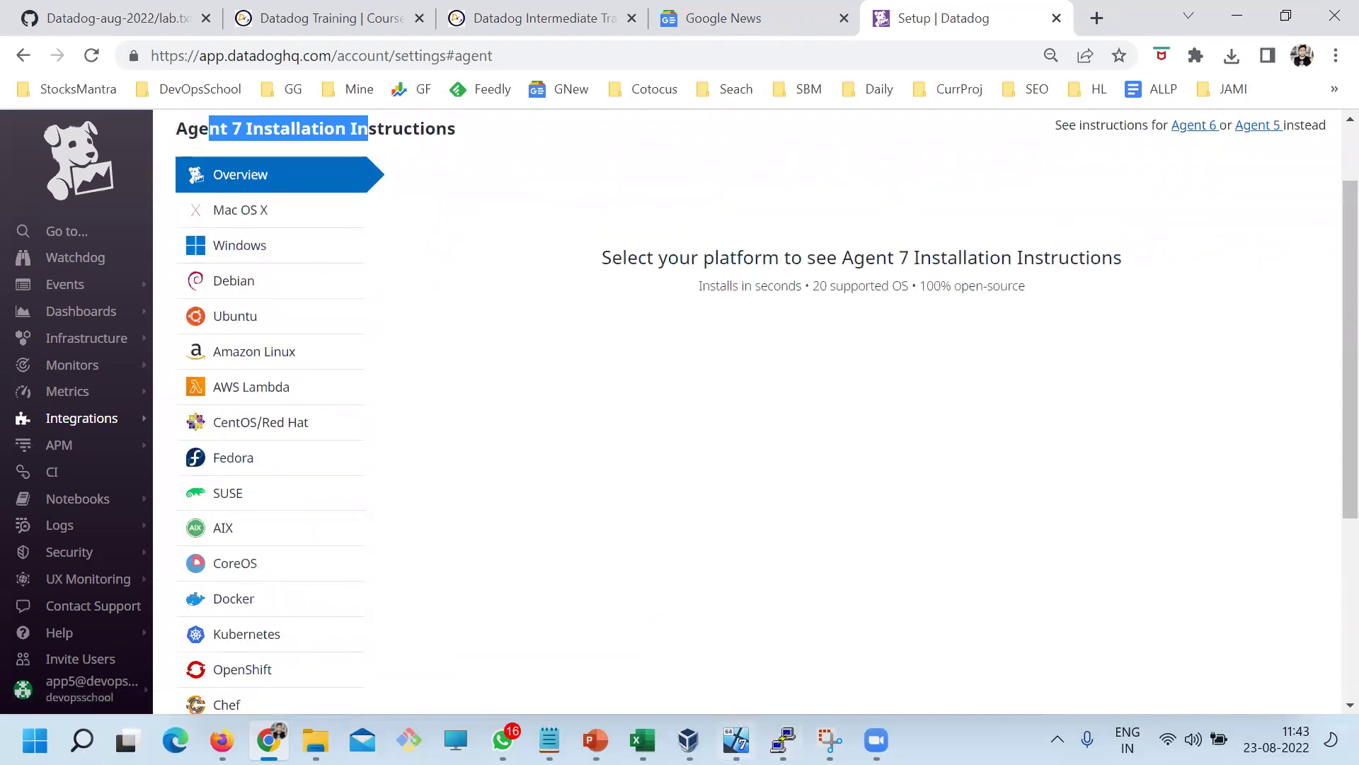
left_click(783, 739)
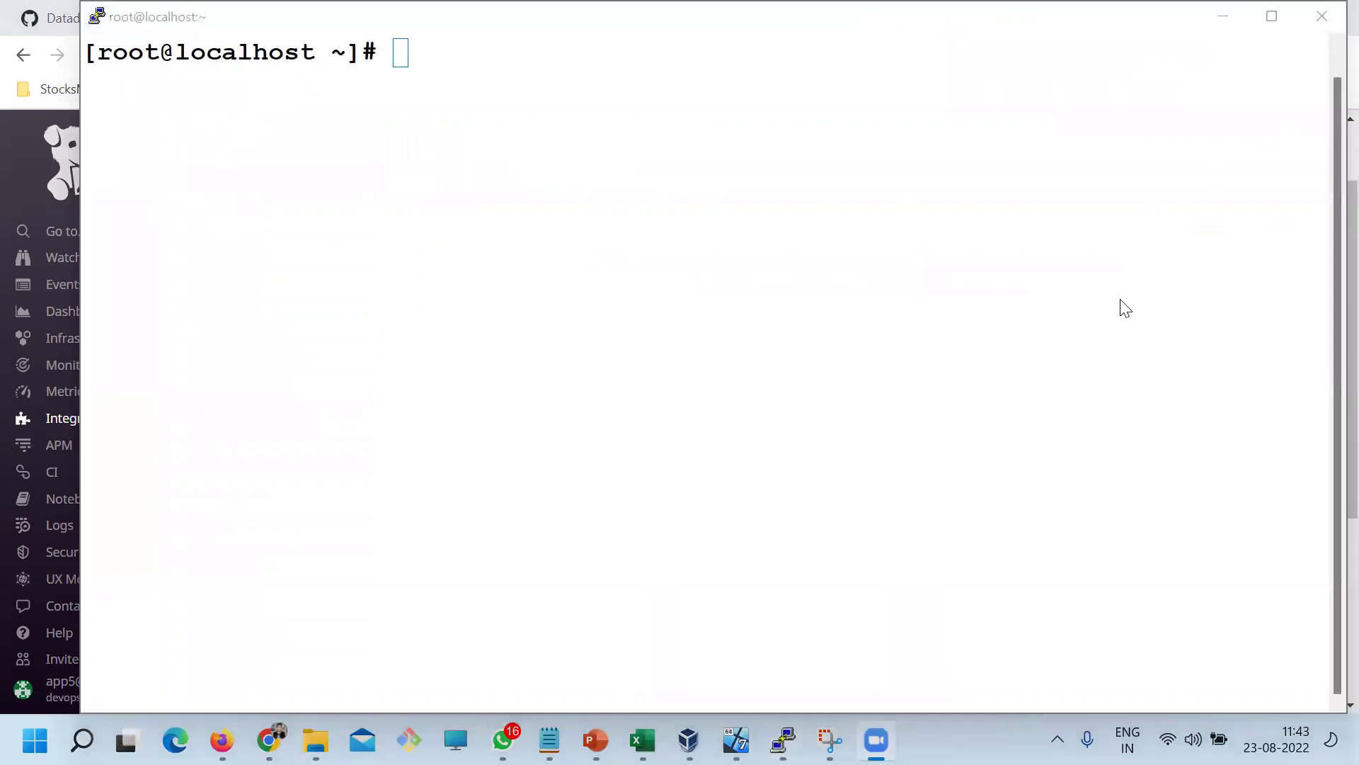
key("alt+Tab")
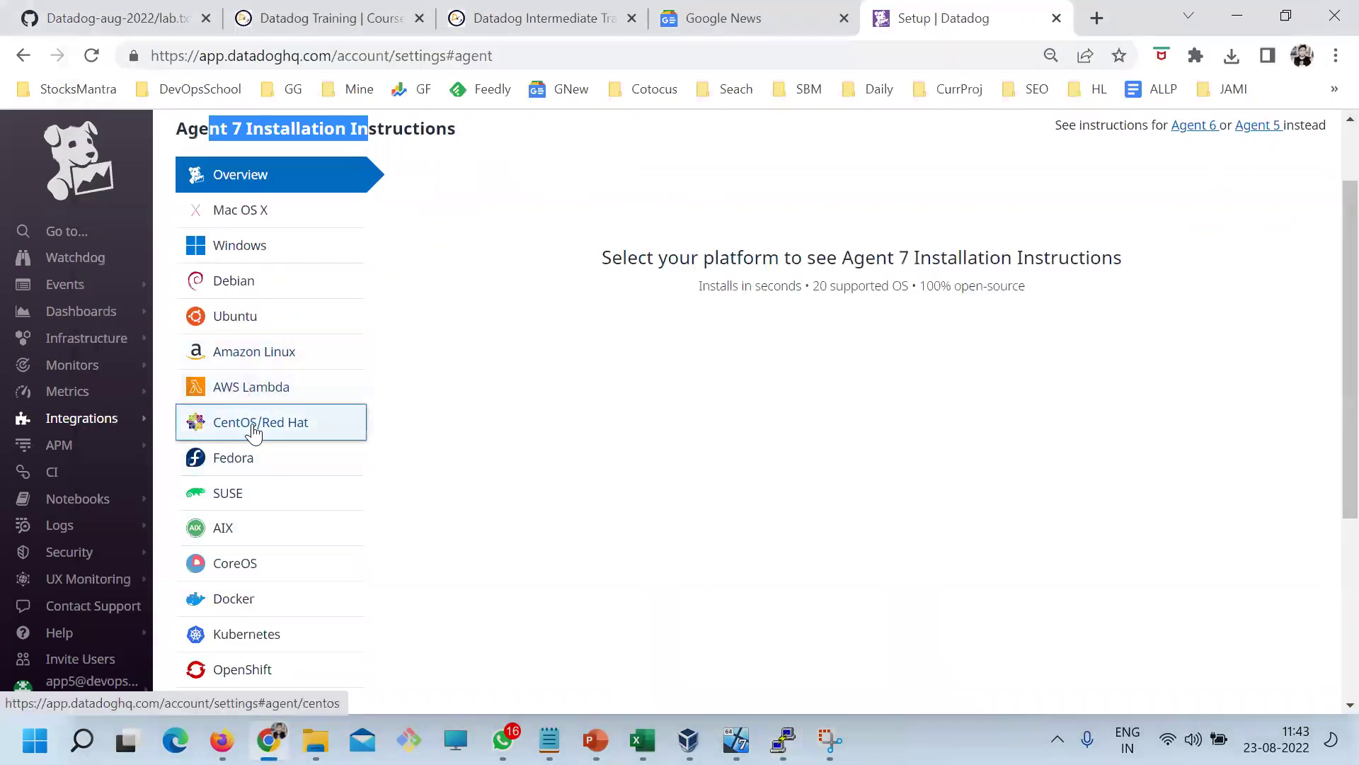
left_click(255, 429)
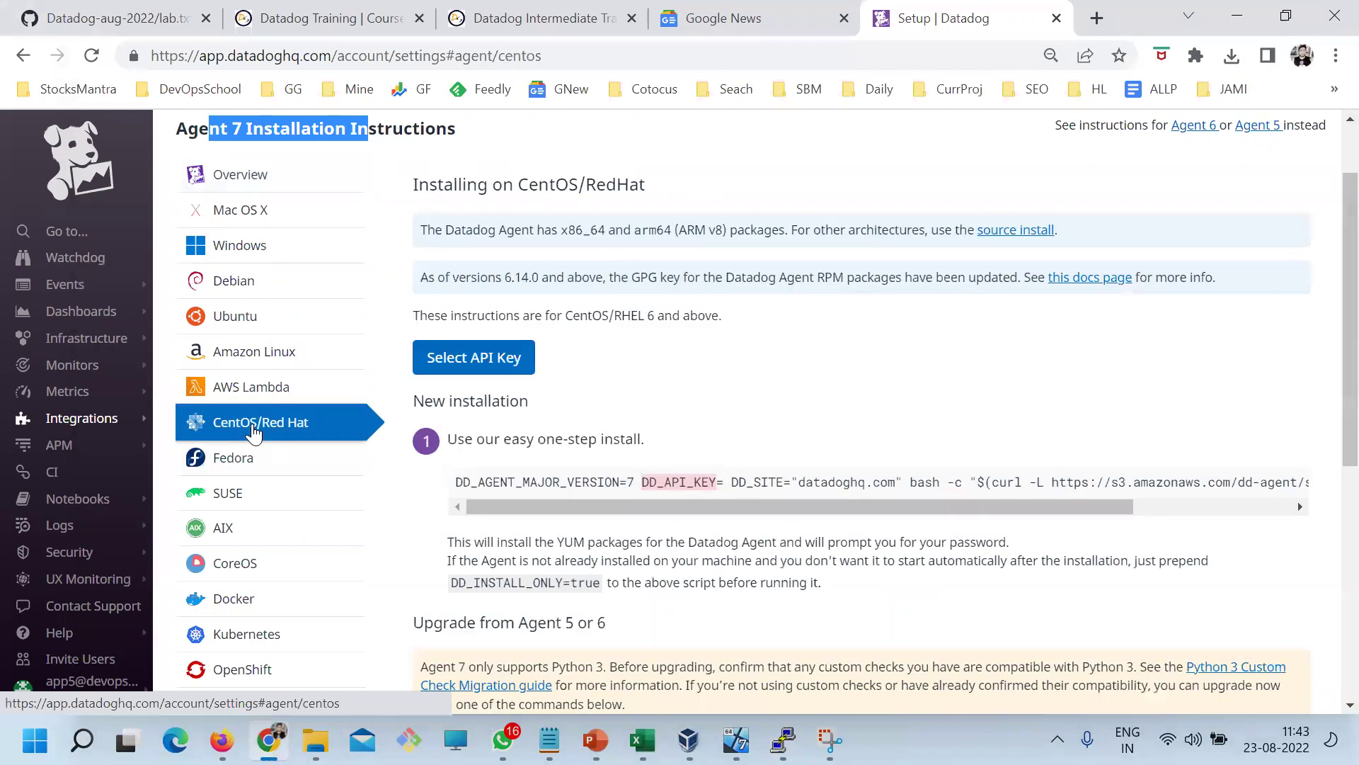
Scroll through the CentOS/RedHat install steps and bring up the Select API Key choice
left_click(1131, 379)
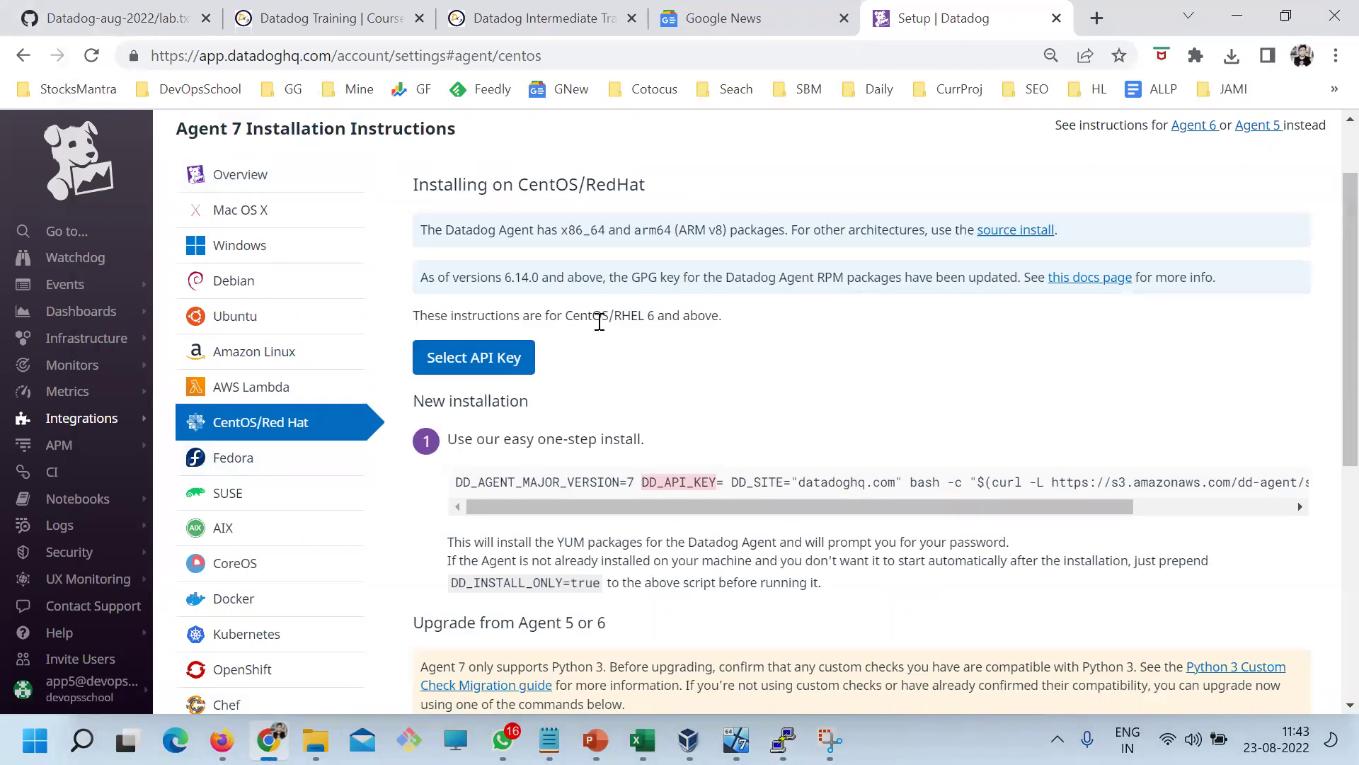
scroll(598, 318, "down", 7)
scroll(694, 579, "up", 8)
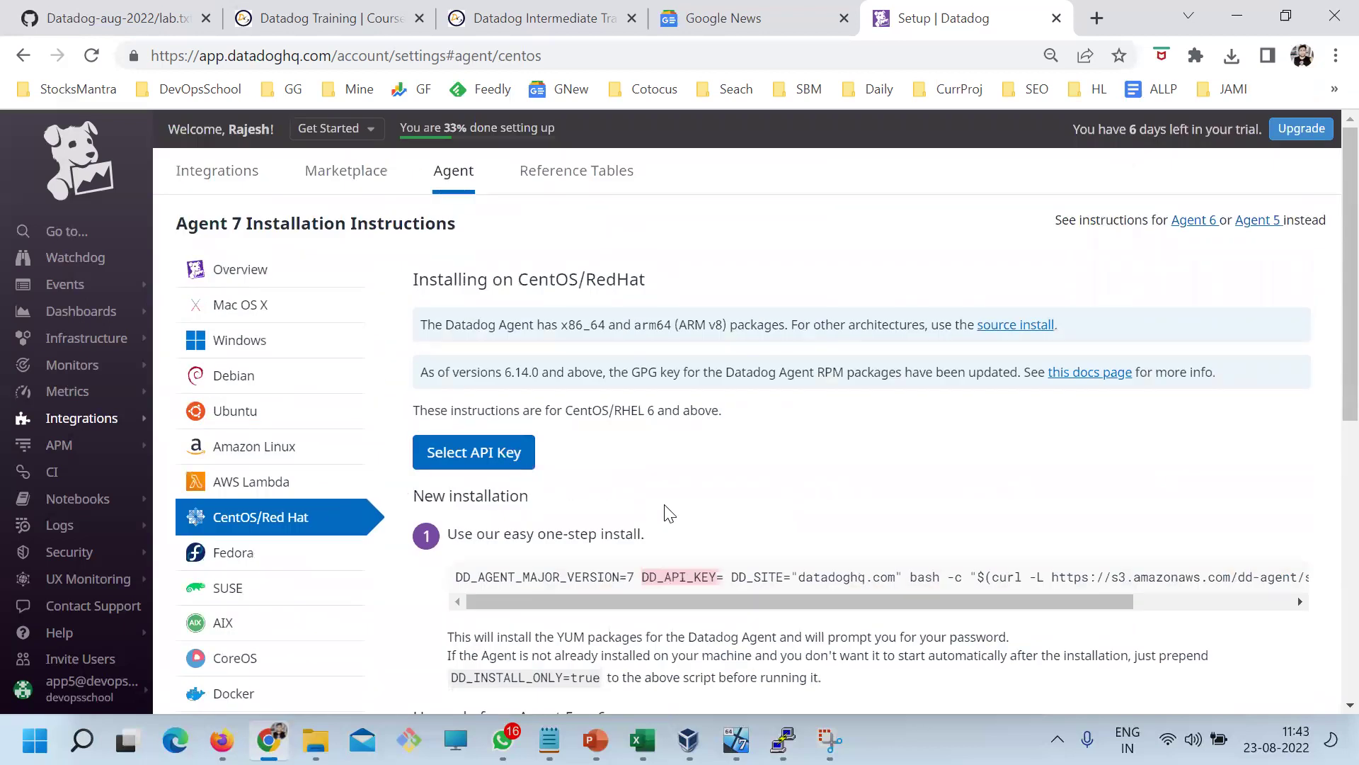
scroll(659, 488, "down", 6)
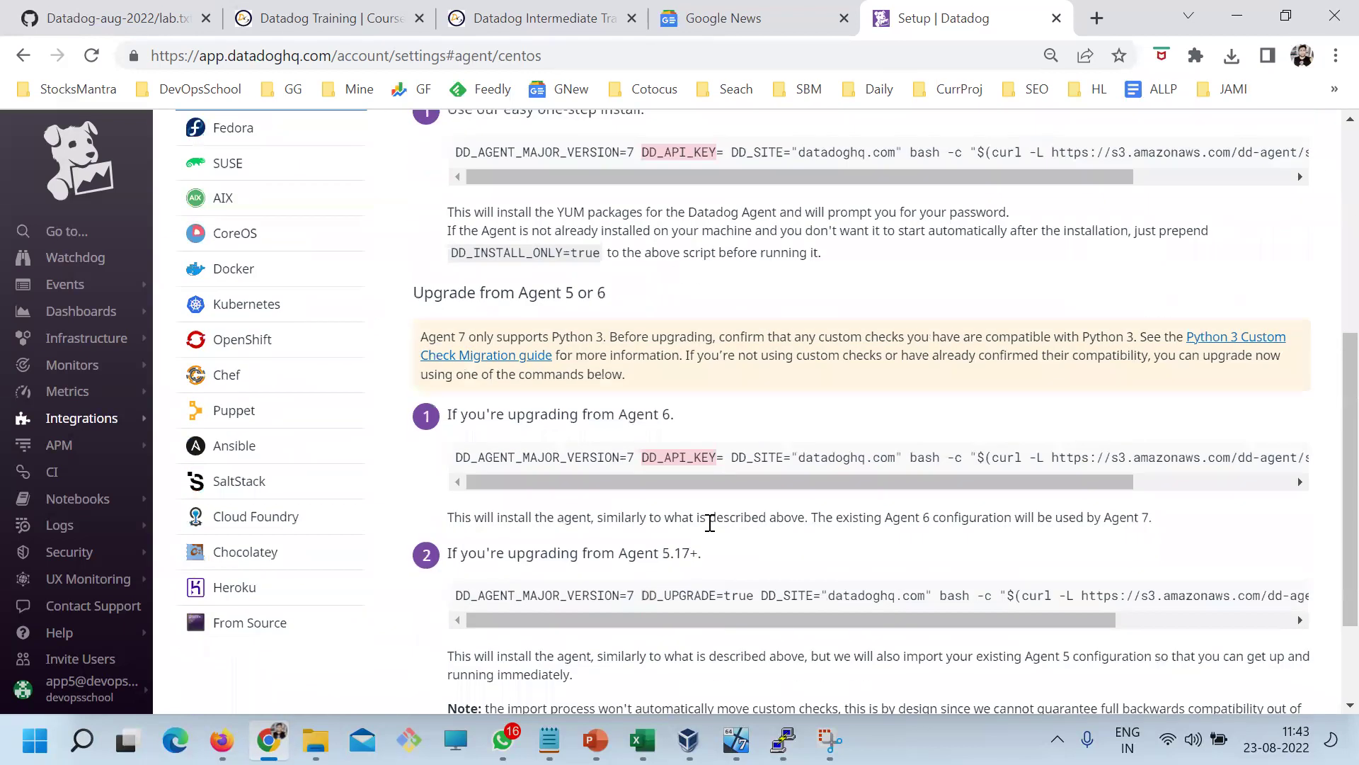
scroll(710, 523, "up", 5)
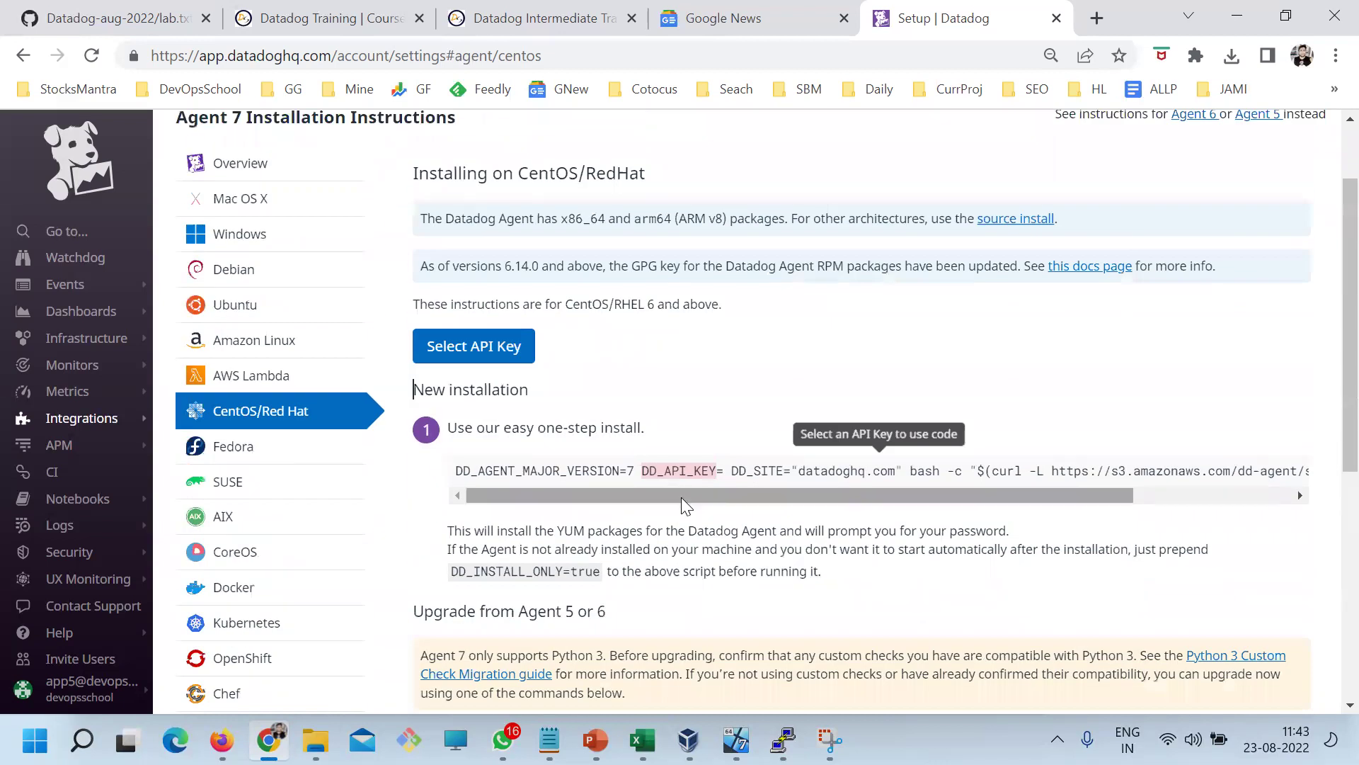
scroll(630, 342, "up", 2)
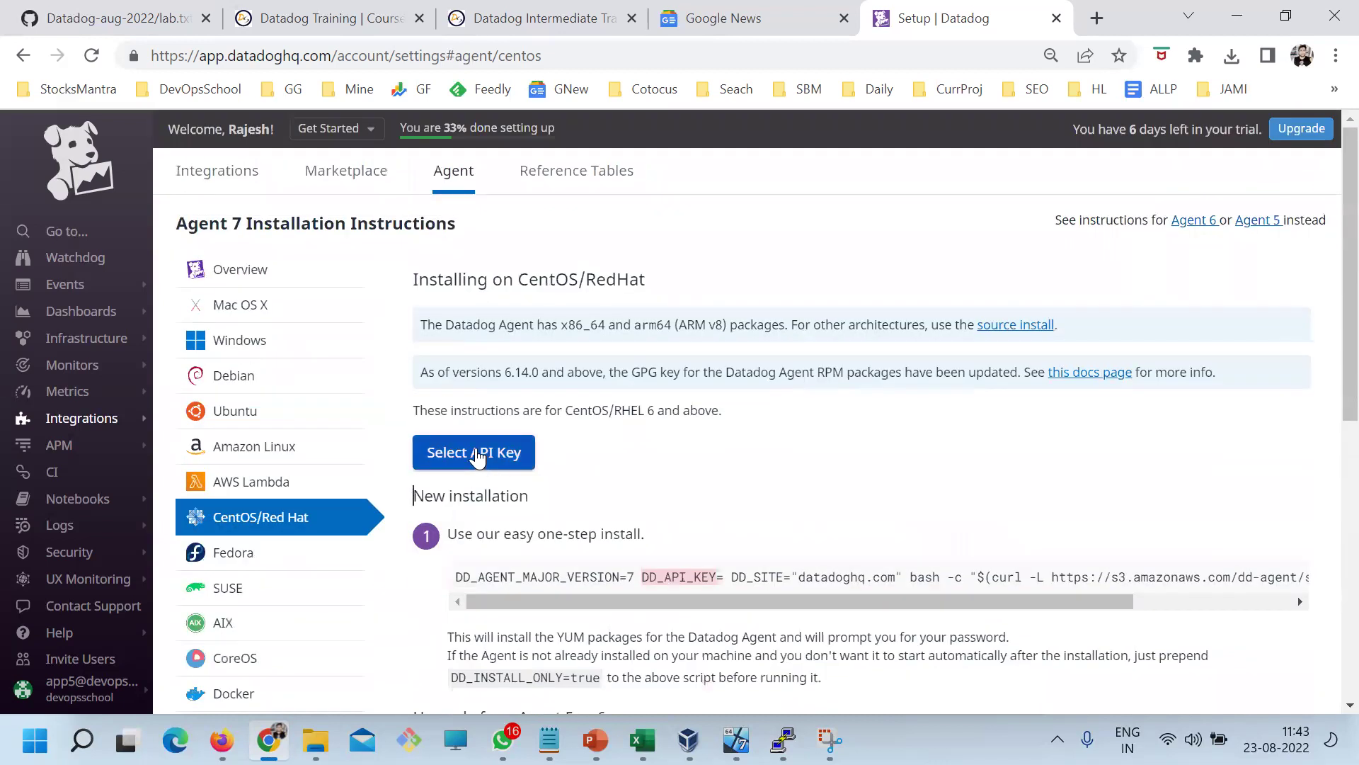
left_click(522, 476)
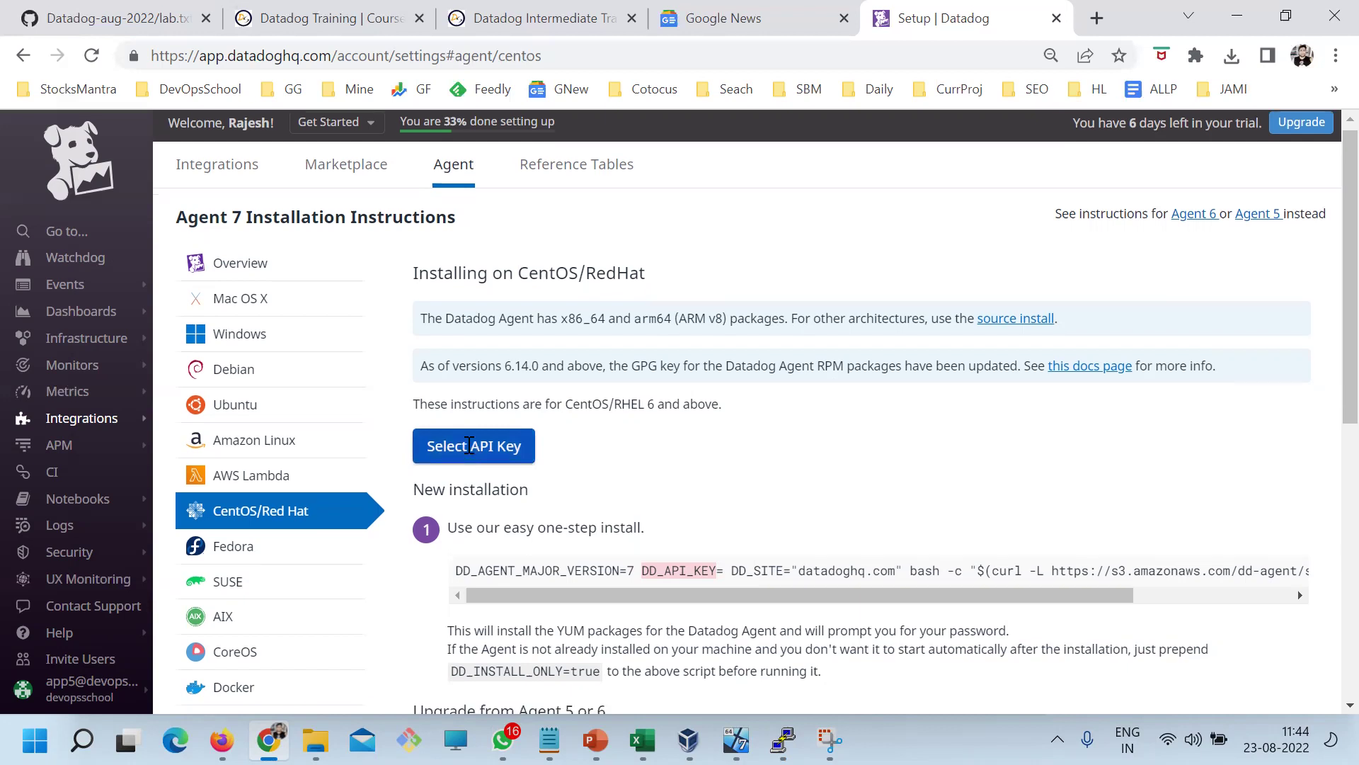
scroll(474, 396, "down", 1)
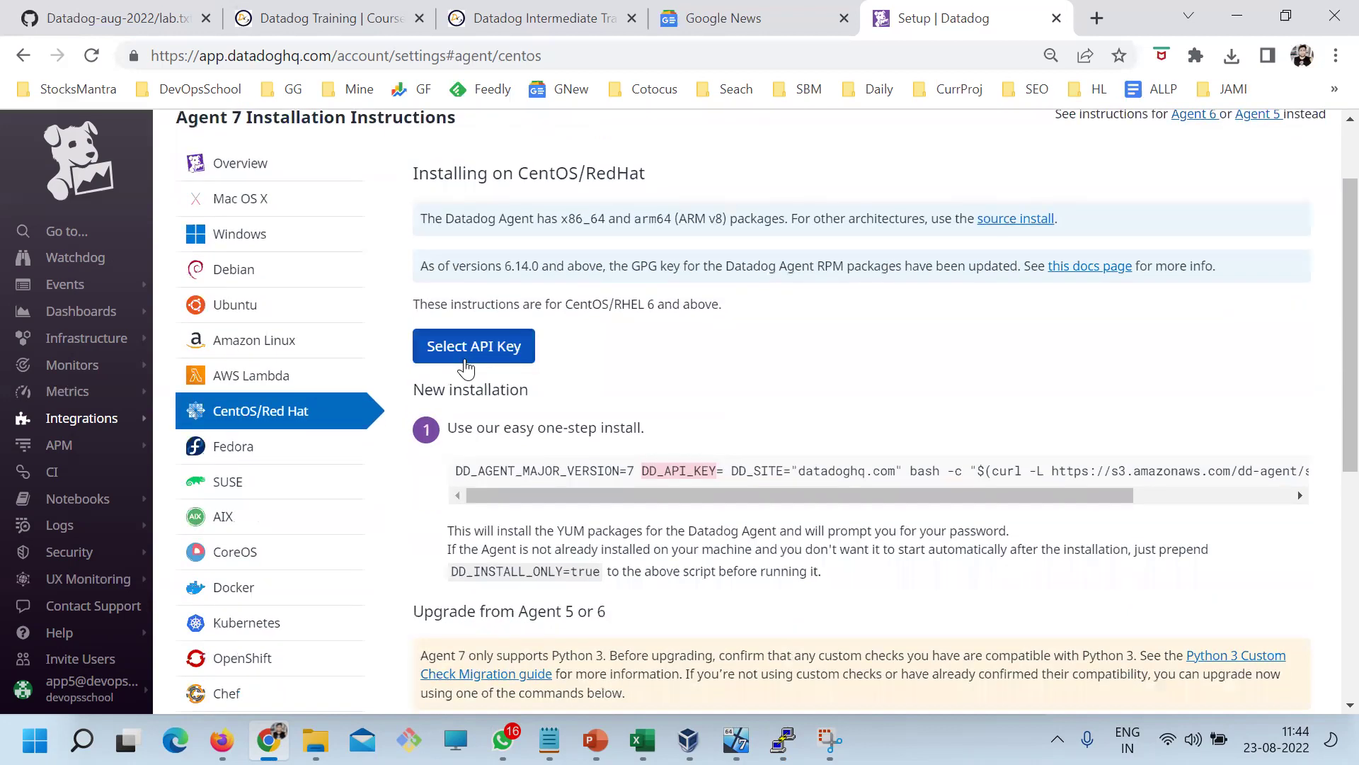
left_click(466, 368)
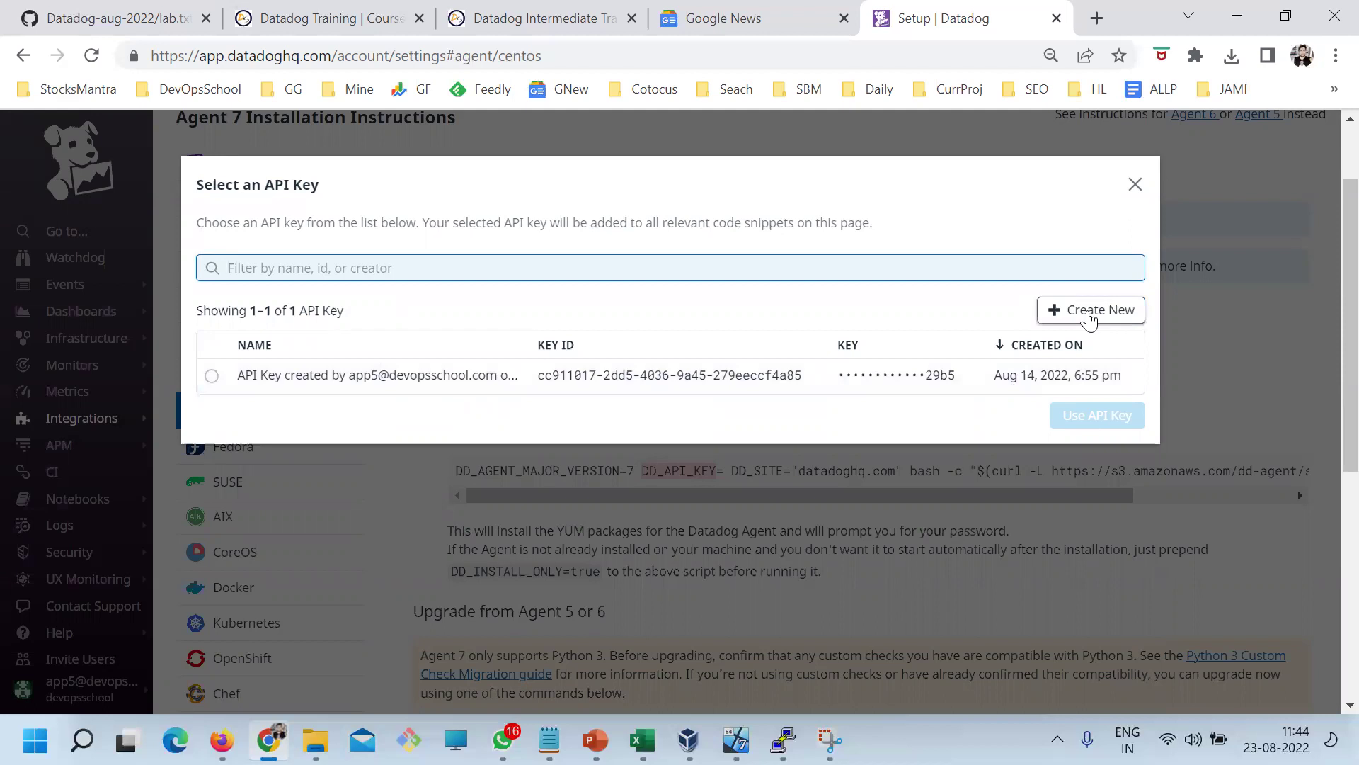
Insert the only API key into the install command, select the whole command, and bring up Day1.txt
left_click(212, 375)
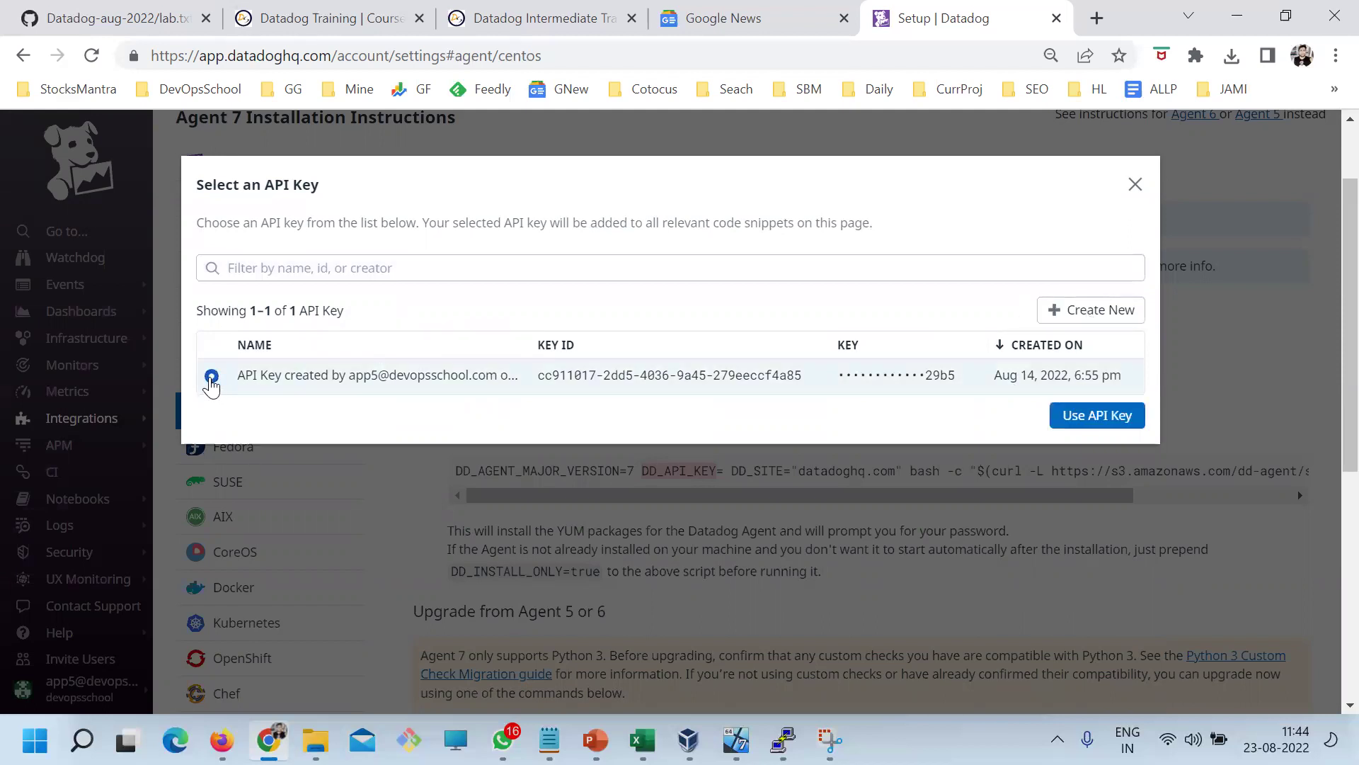
left_click(1073, 416)
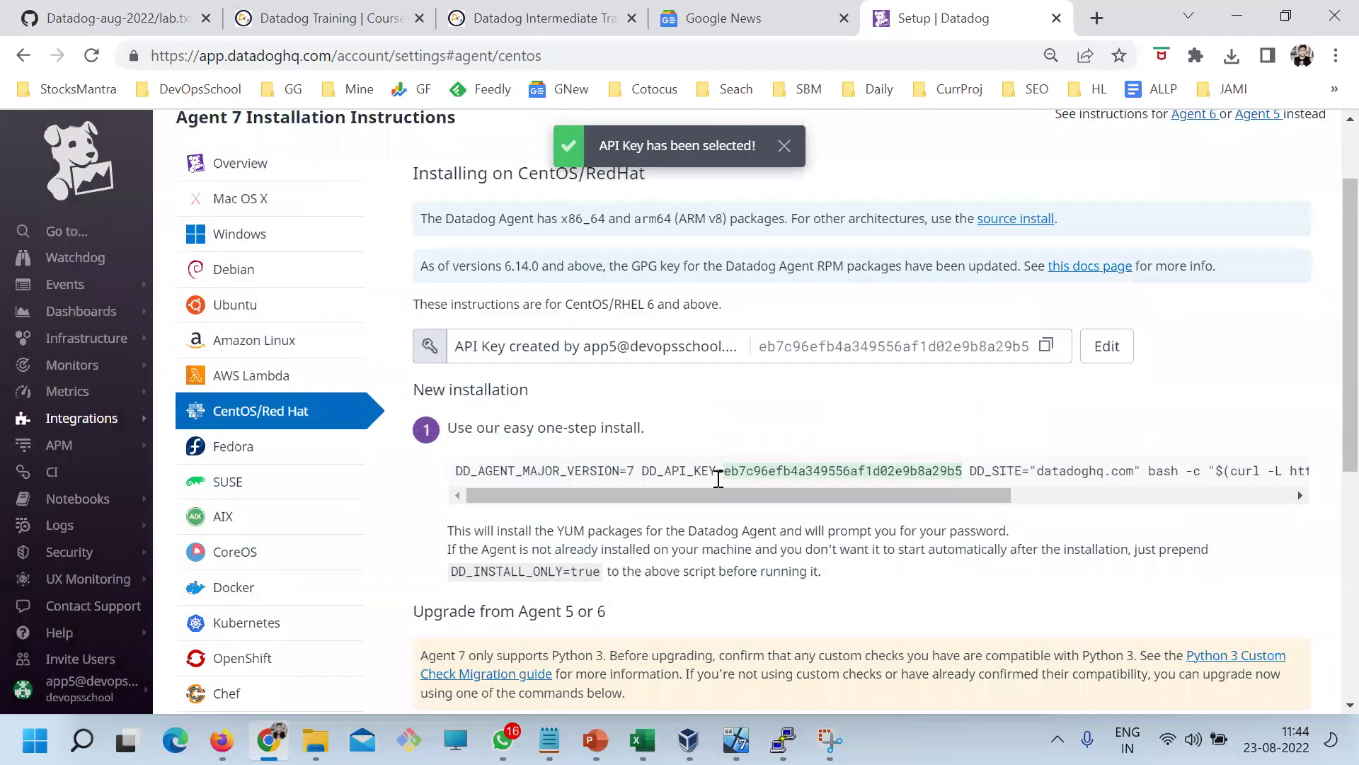
left_click_drag(718, 473, 1048, 476)
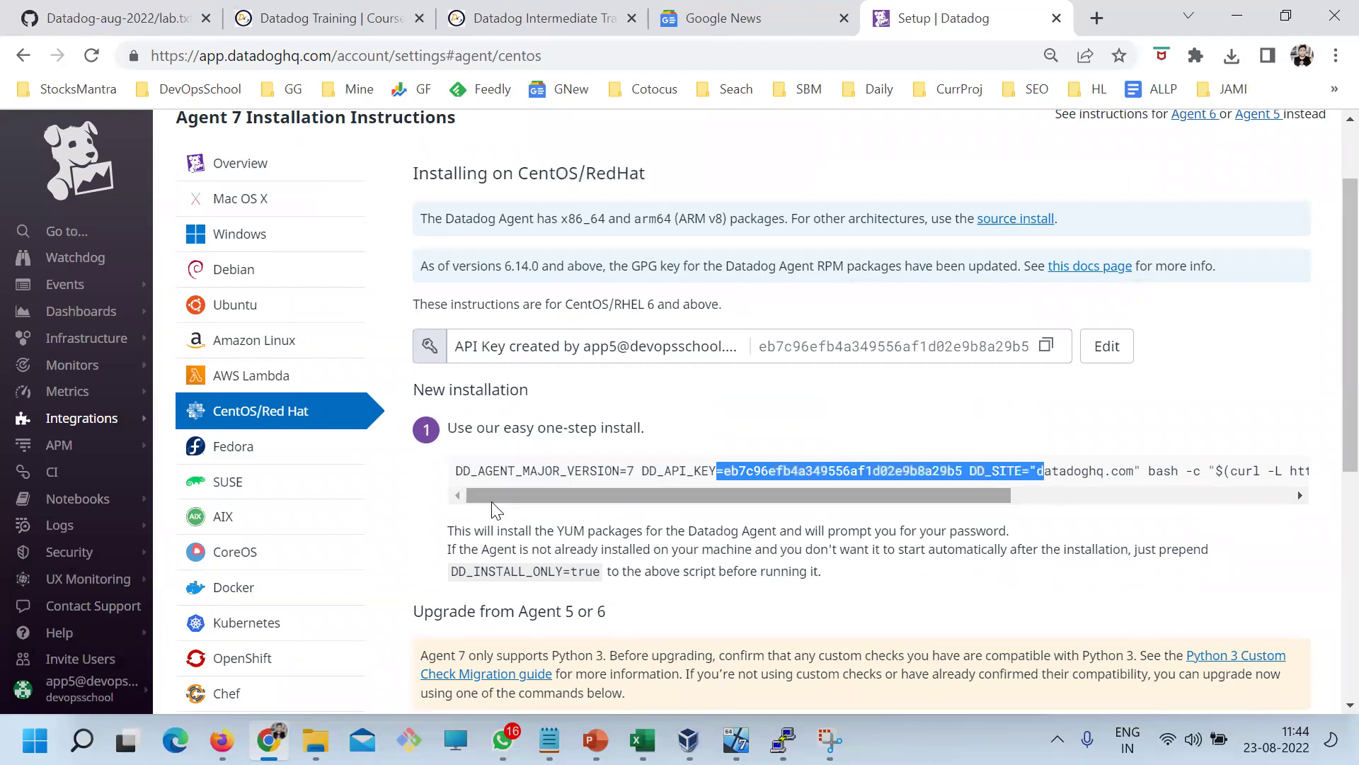
left_click(462, 480)
left_click_drag(456, 479, 1321, 493)
key("ctrl+c")
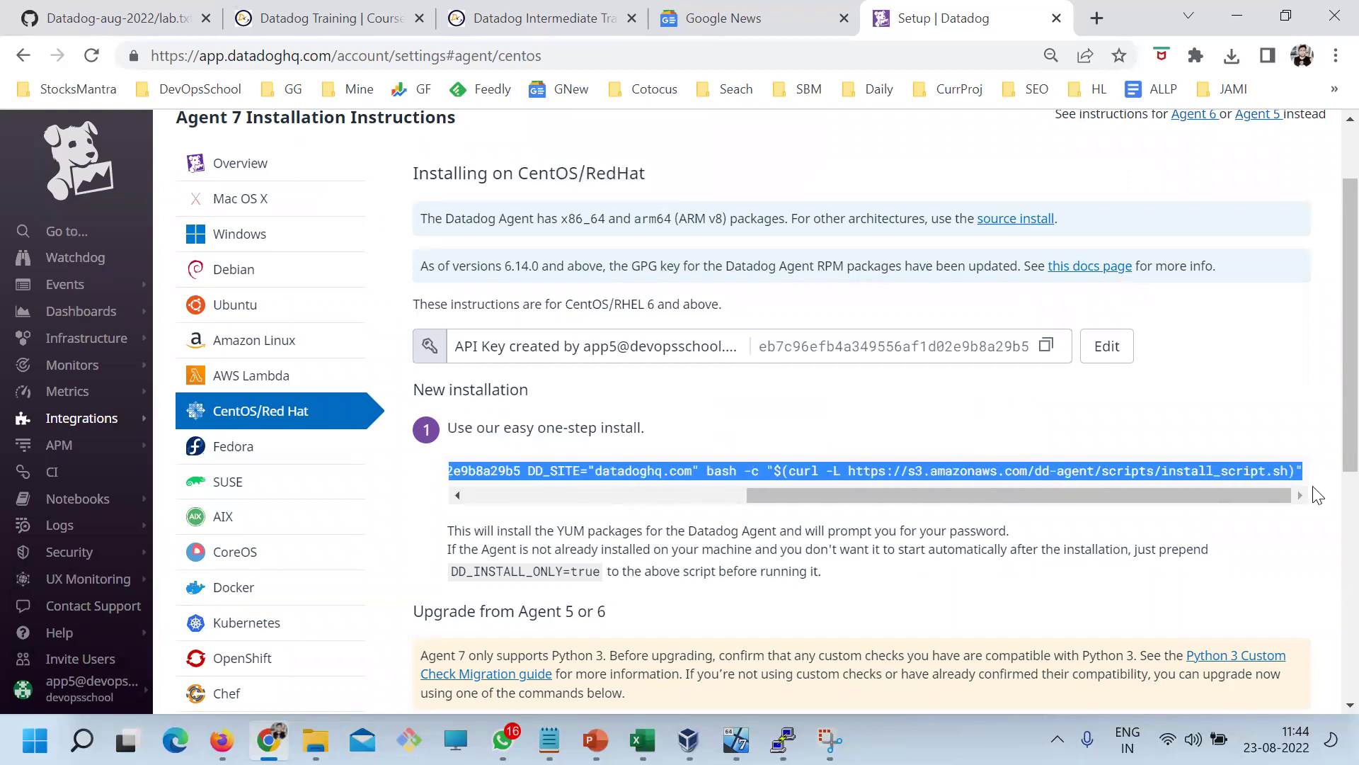
left_click(549, 740)
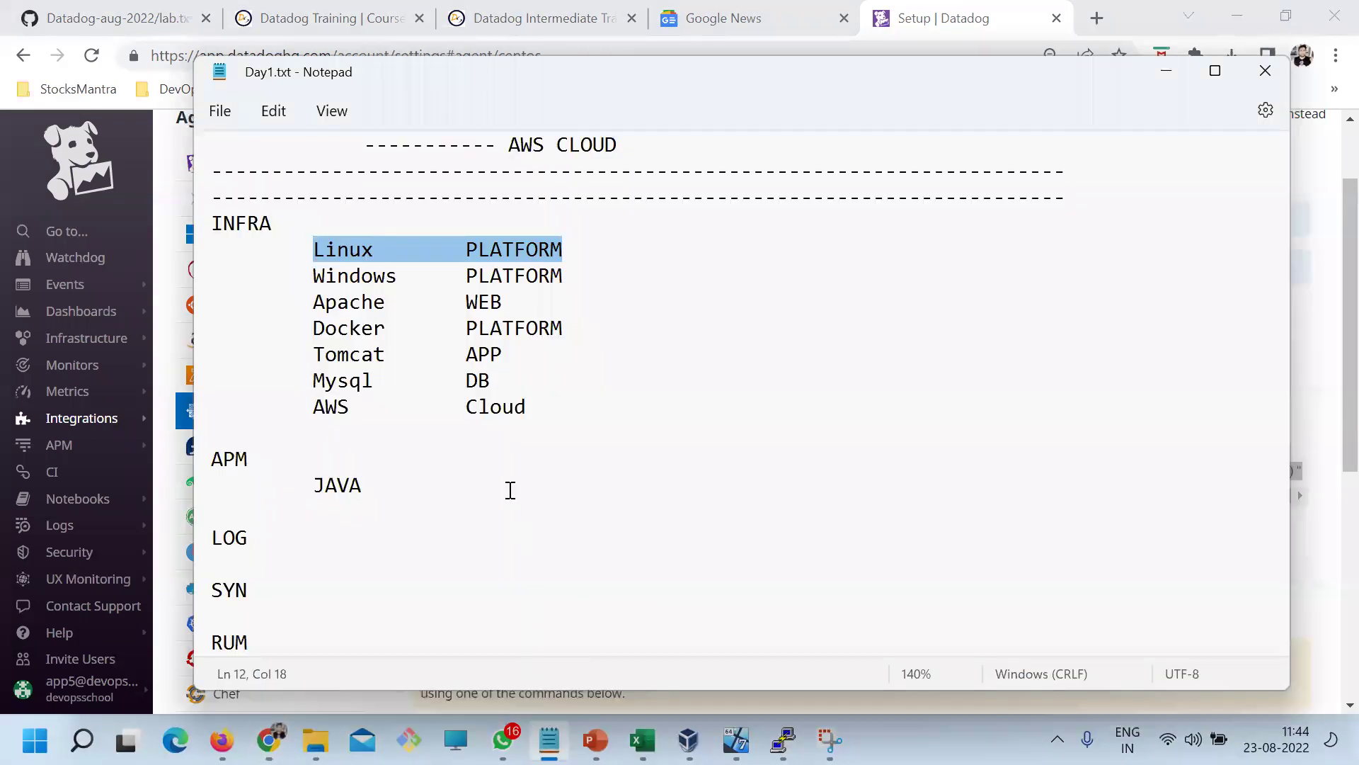
Add a row of '=' below RUM in Day1.txt, paste the install command under it, and save
left_click(291, 645)
key("Return")
key("Return")
type("=========================================")
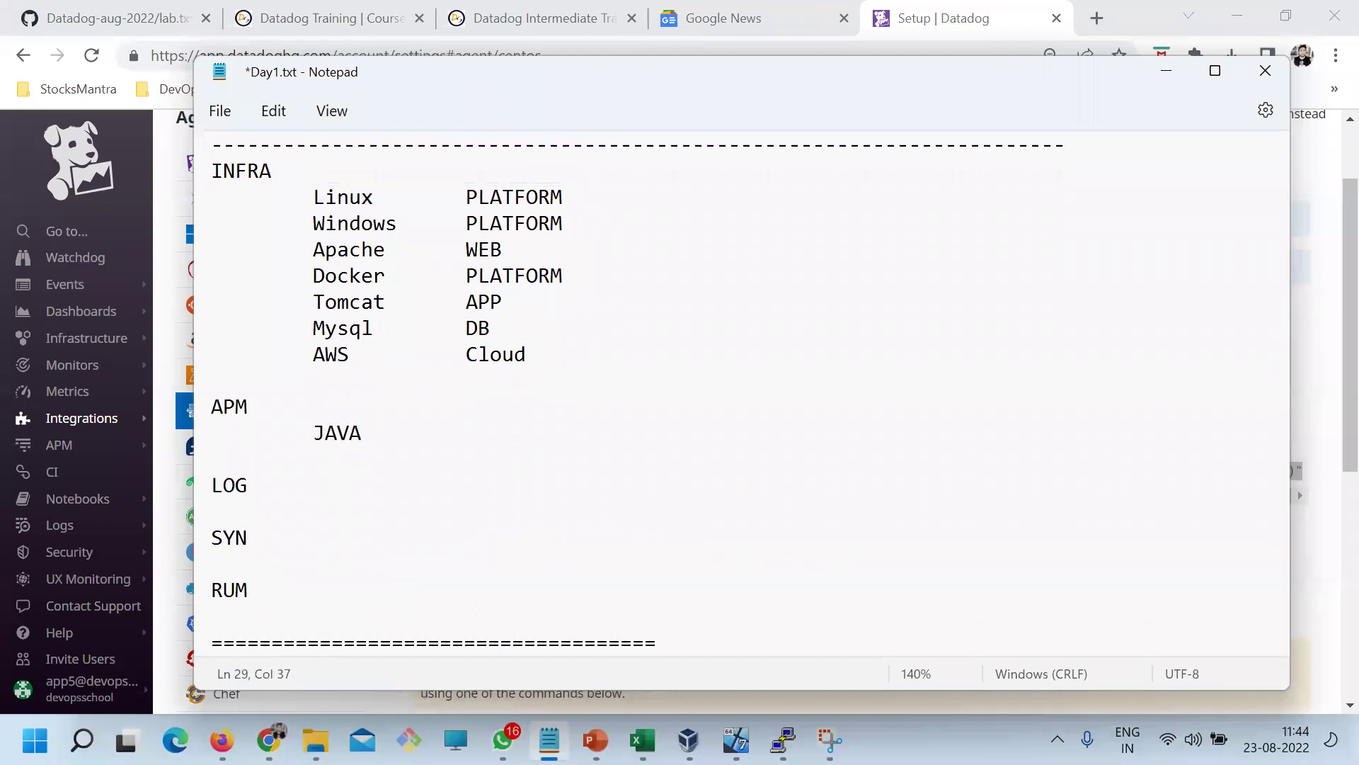
key("Return")
key("ctrl+v")
key("Return")
key("Return")
key("Return")
key("ctrl+s")
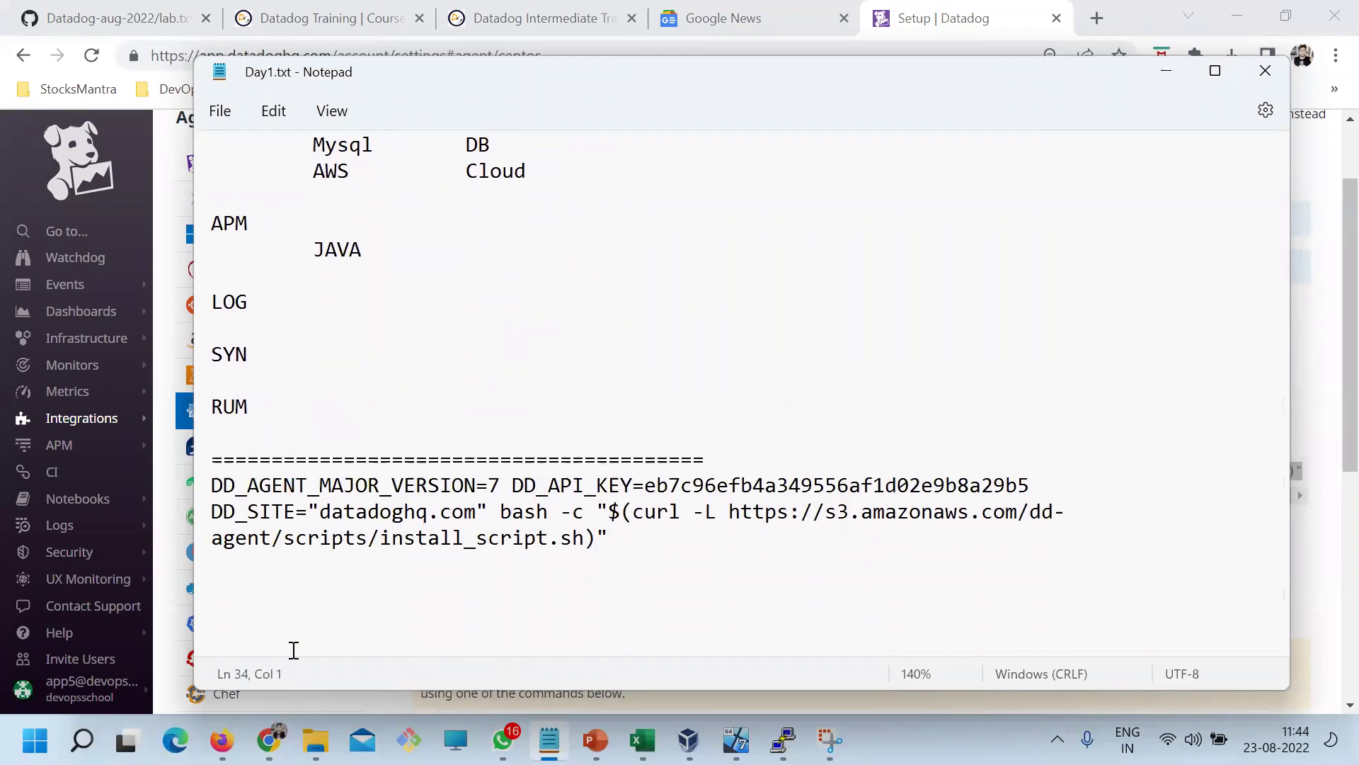
Highlight the script URL, the datadoghq.com site value and the API key in the pasted command
left_click_drag(732, 510, 579, 539)
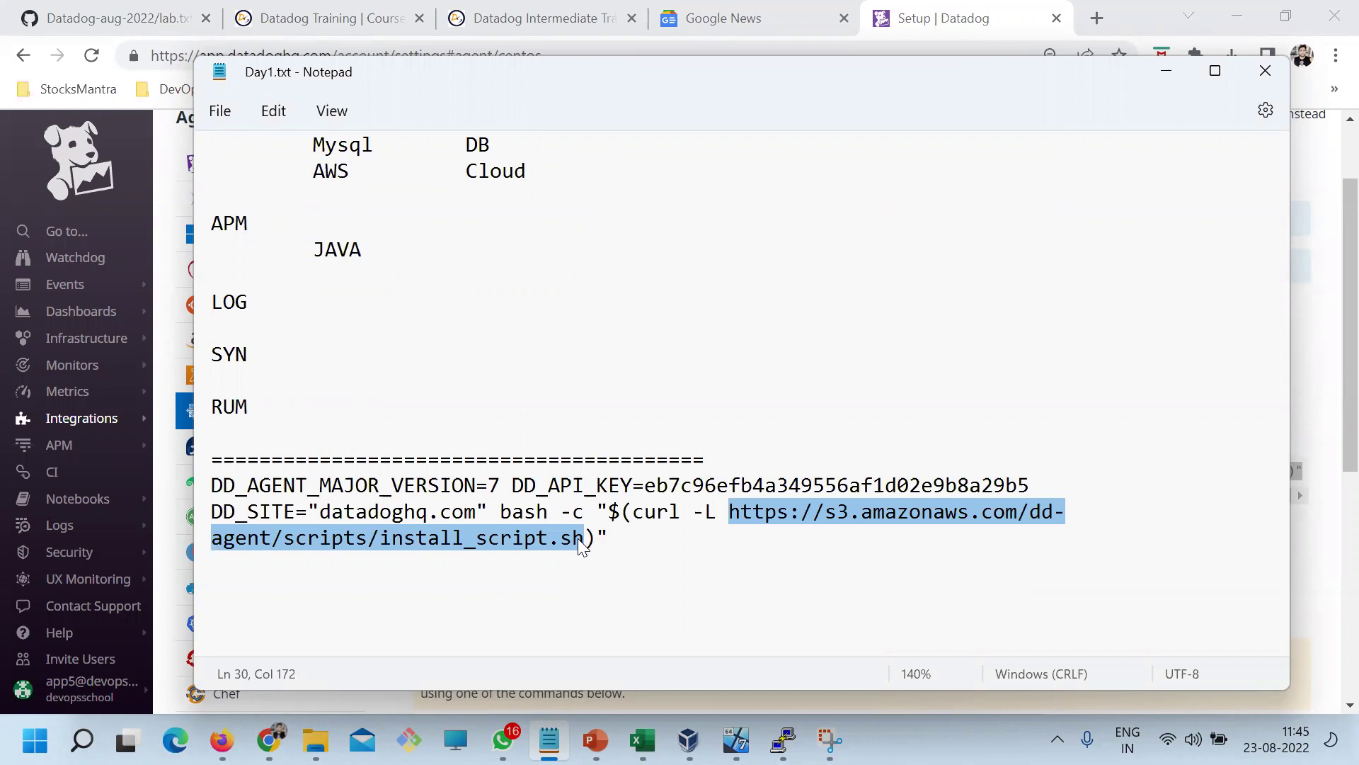
left_click(284, 541)
left_click_drag(479, 511, 322, 505)
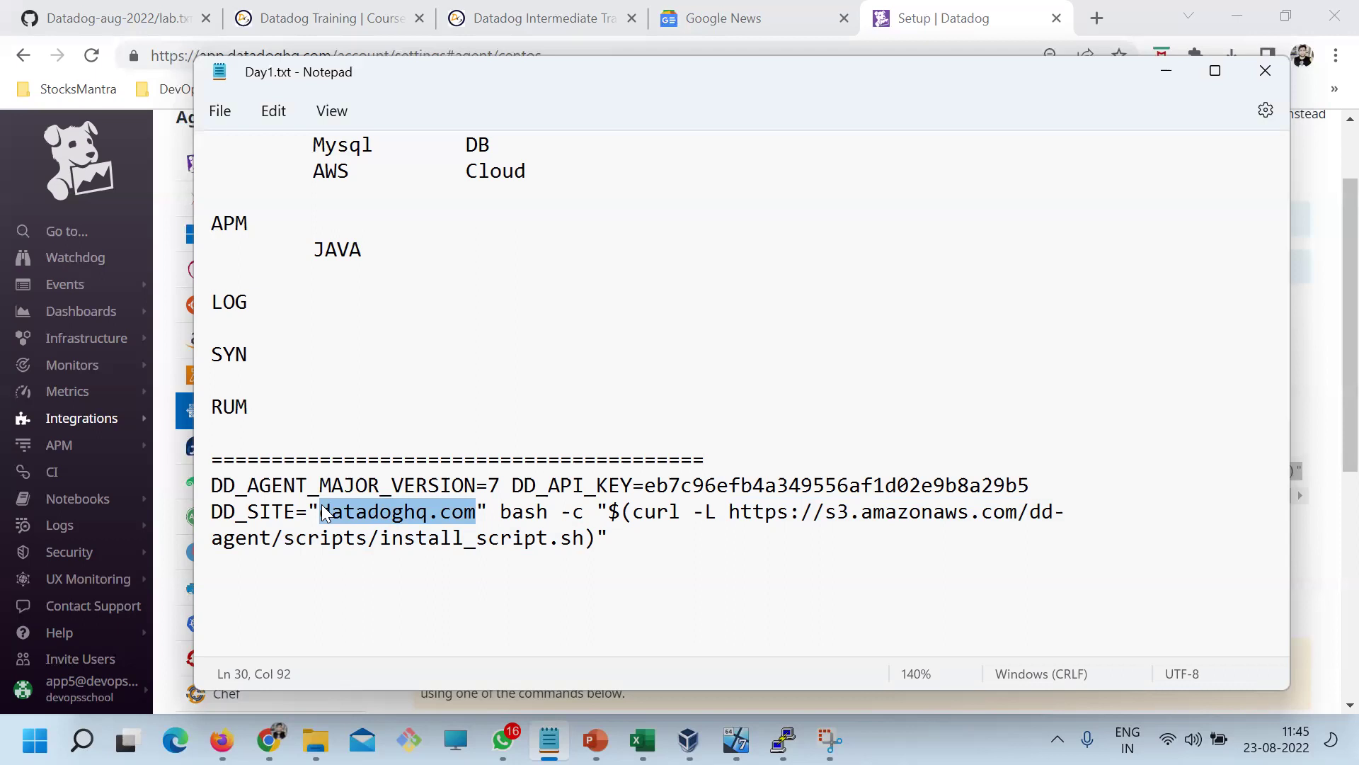
left_click(462, 487)
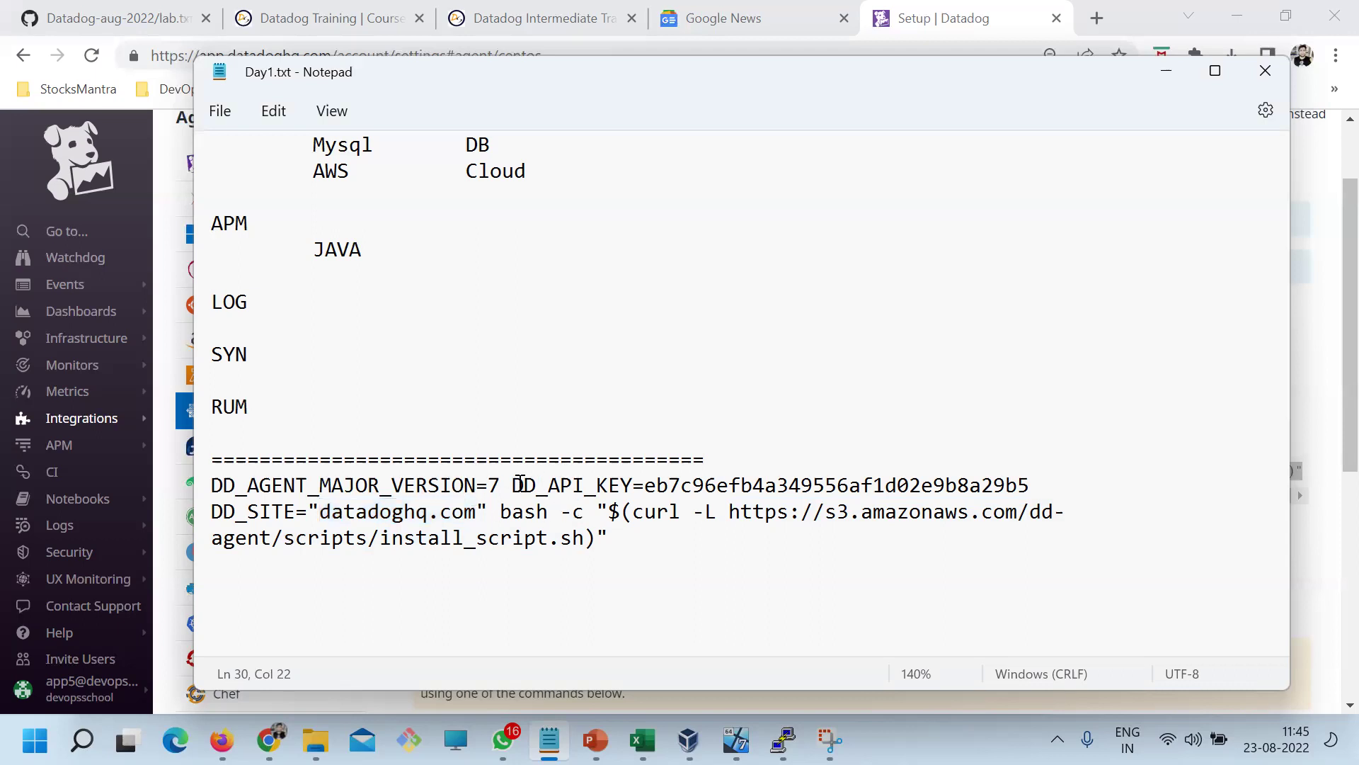
left_click_drag(644, 486, 1026, 486)
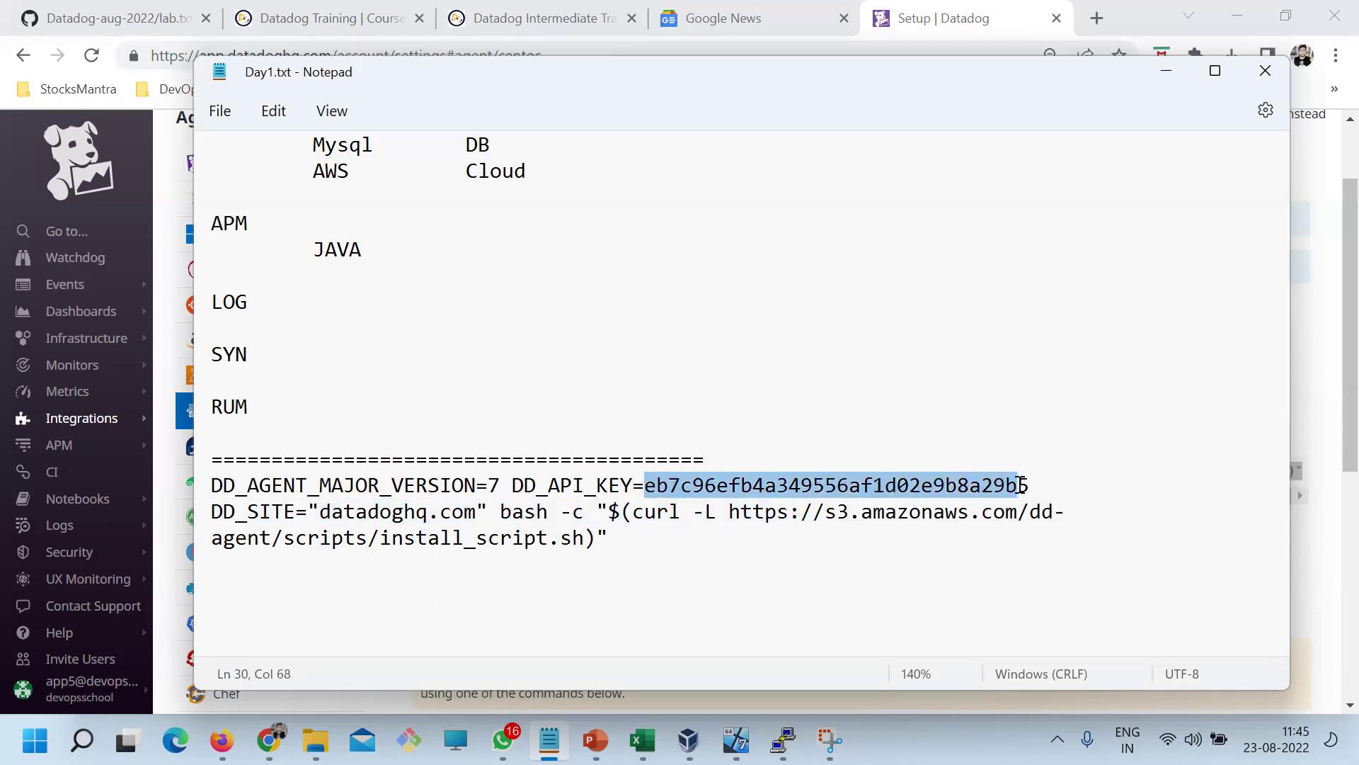
left_click_drag(477, 511, 325, 499)
left_click_drag(669, 488, 946, 511)
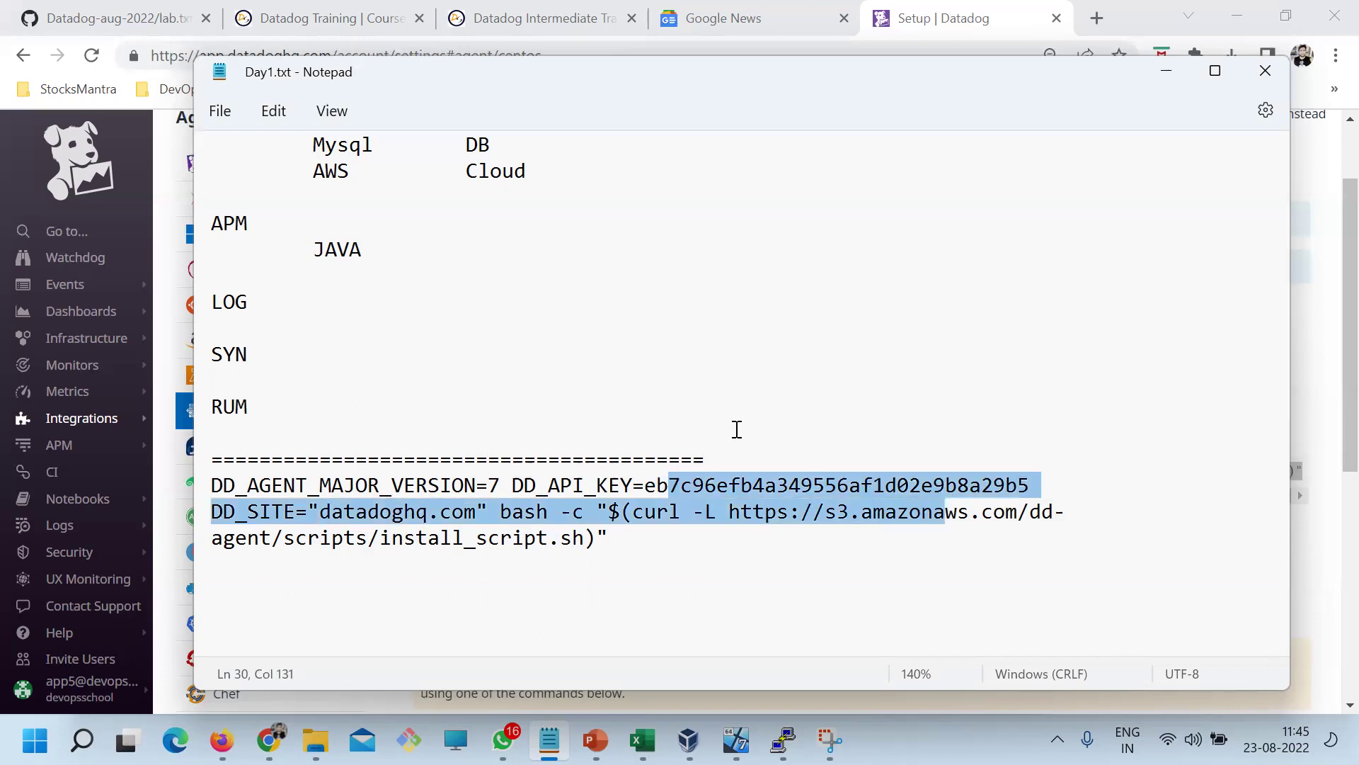
Select the whole Datadog install command in the notes
left_click(613, 538)
left_click_drag(608, 538, 518, 473)
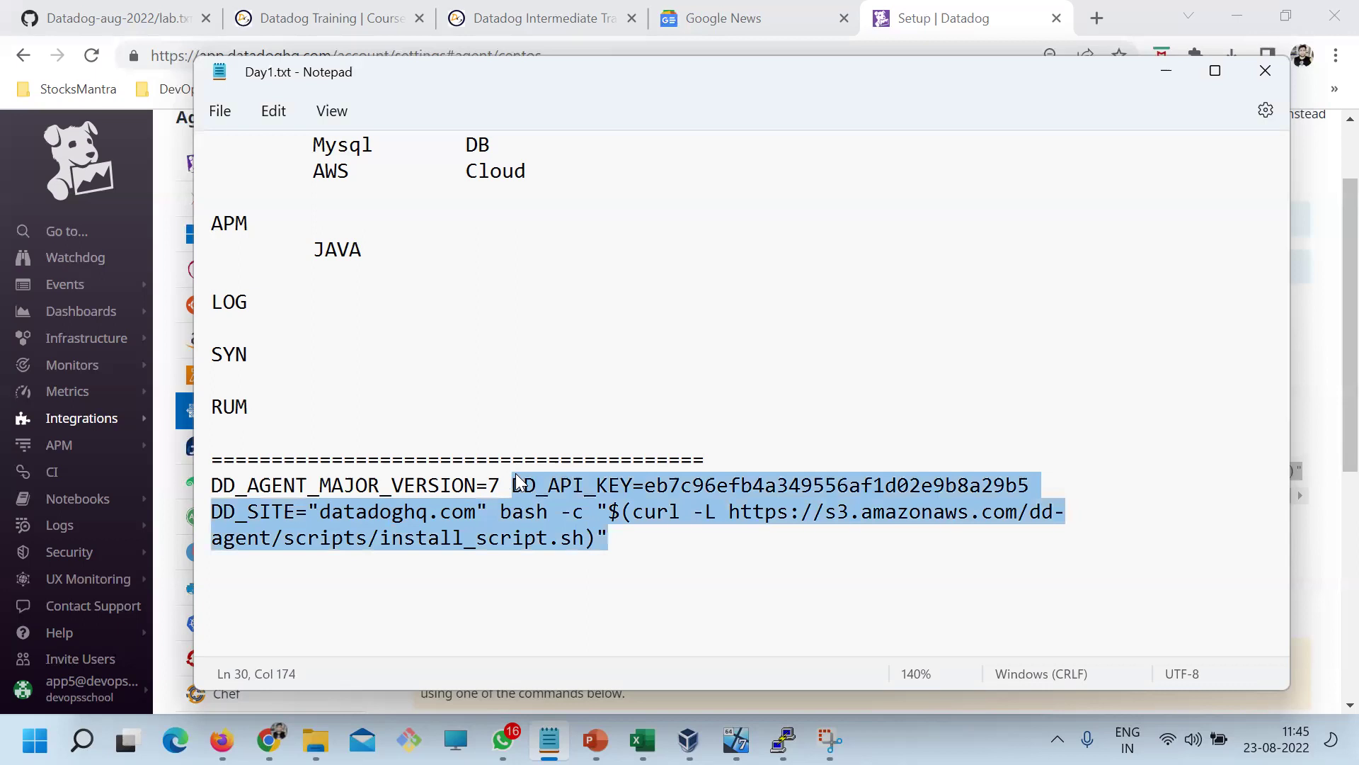
left_click(686, 559)
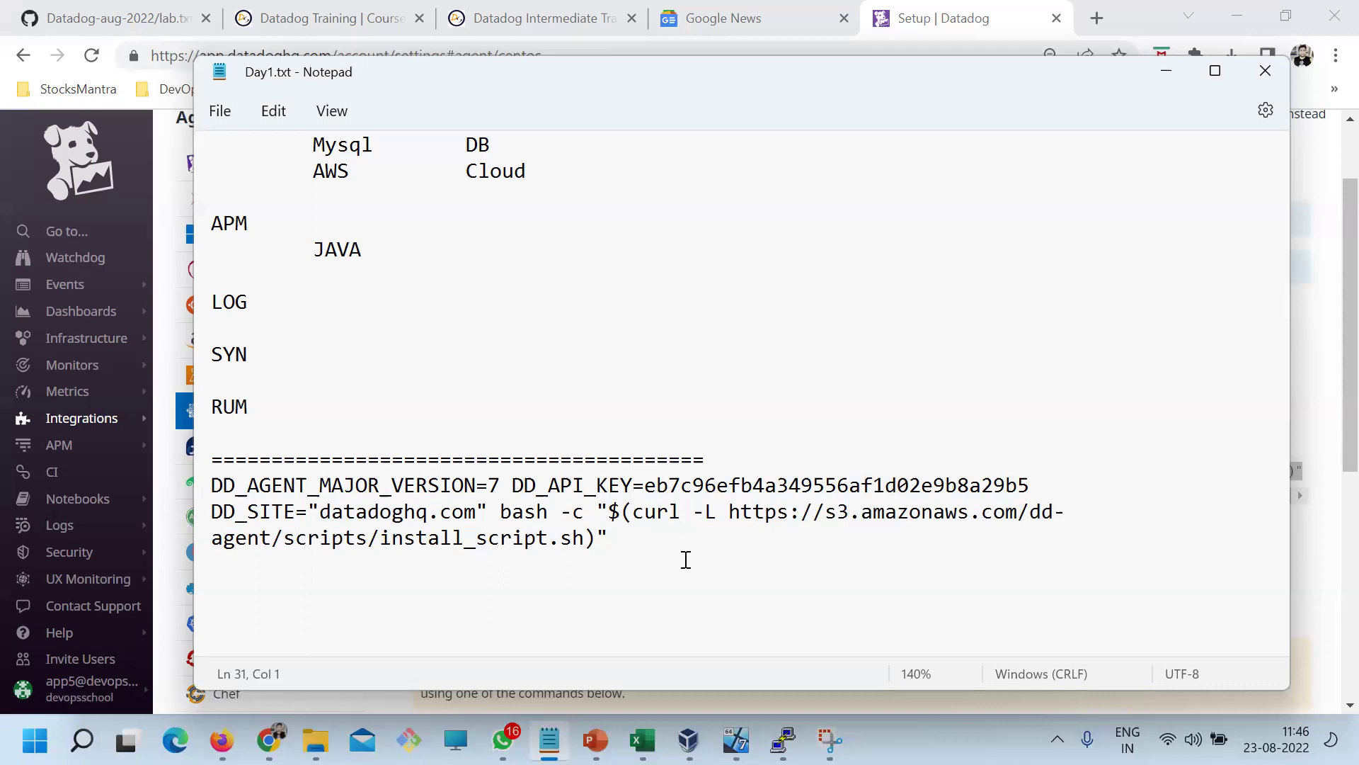
left_click_drag(634, 540, 200, 484)
key("super+c")
Paste and run the Datadog install command in PuTTY, resizing the terminal while agent 7.38.2 installs
left_click(783, 740)
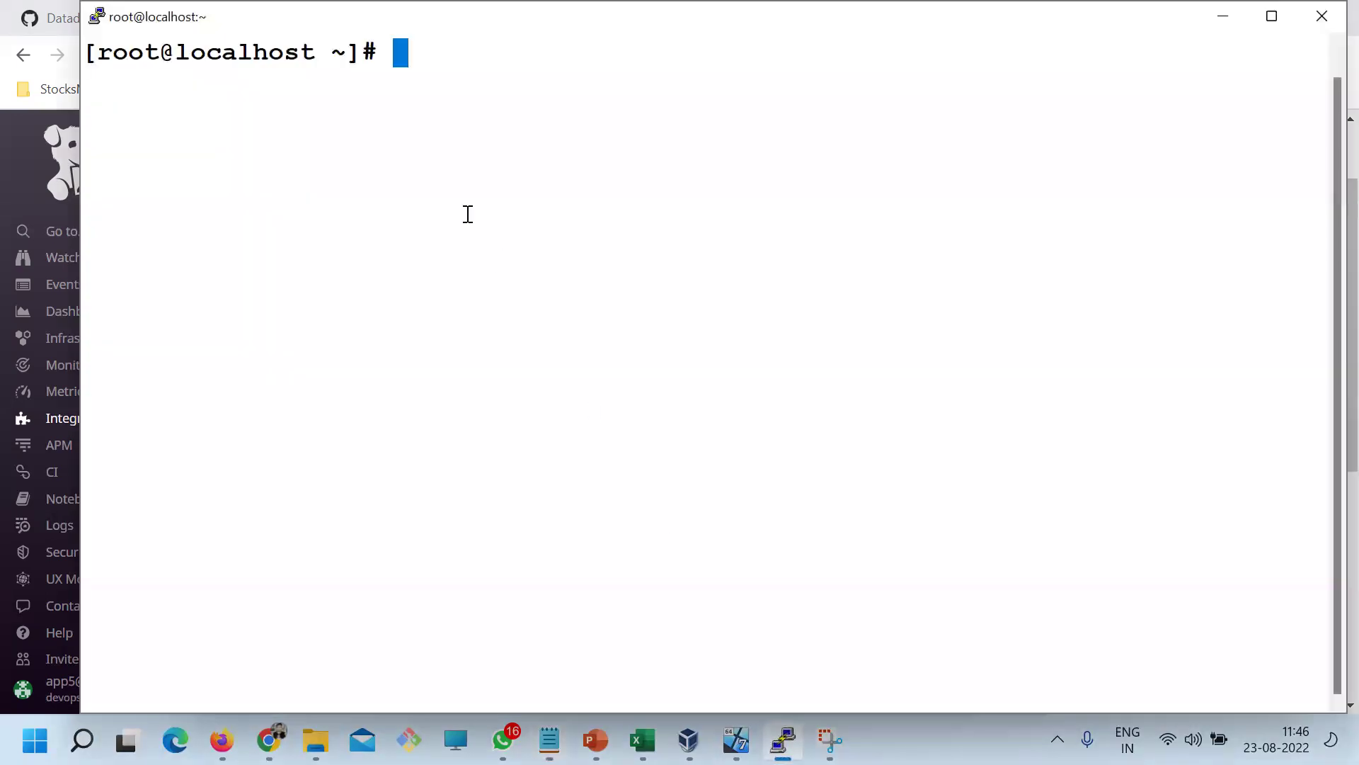
right_click(434, 132)
key("Return")
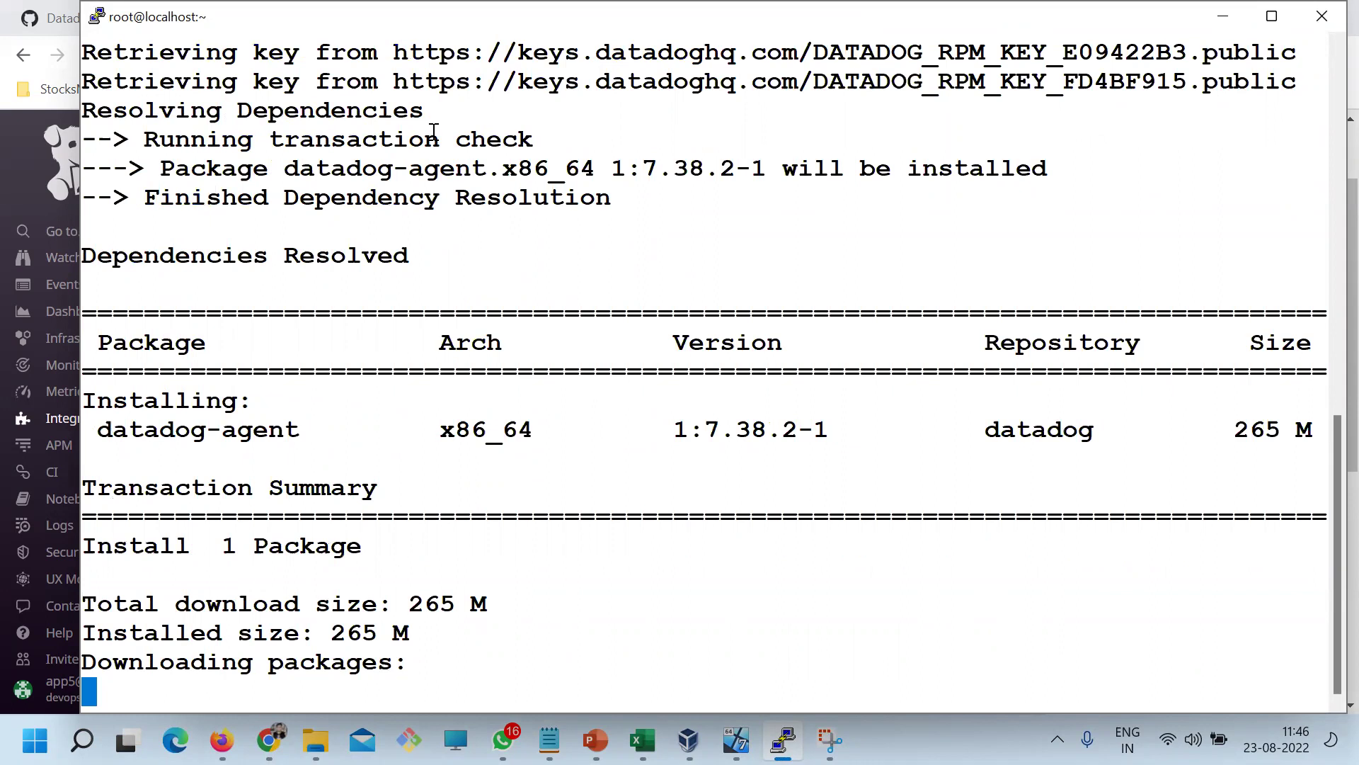
left_click_drag(233, 12, 267, 63)
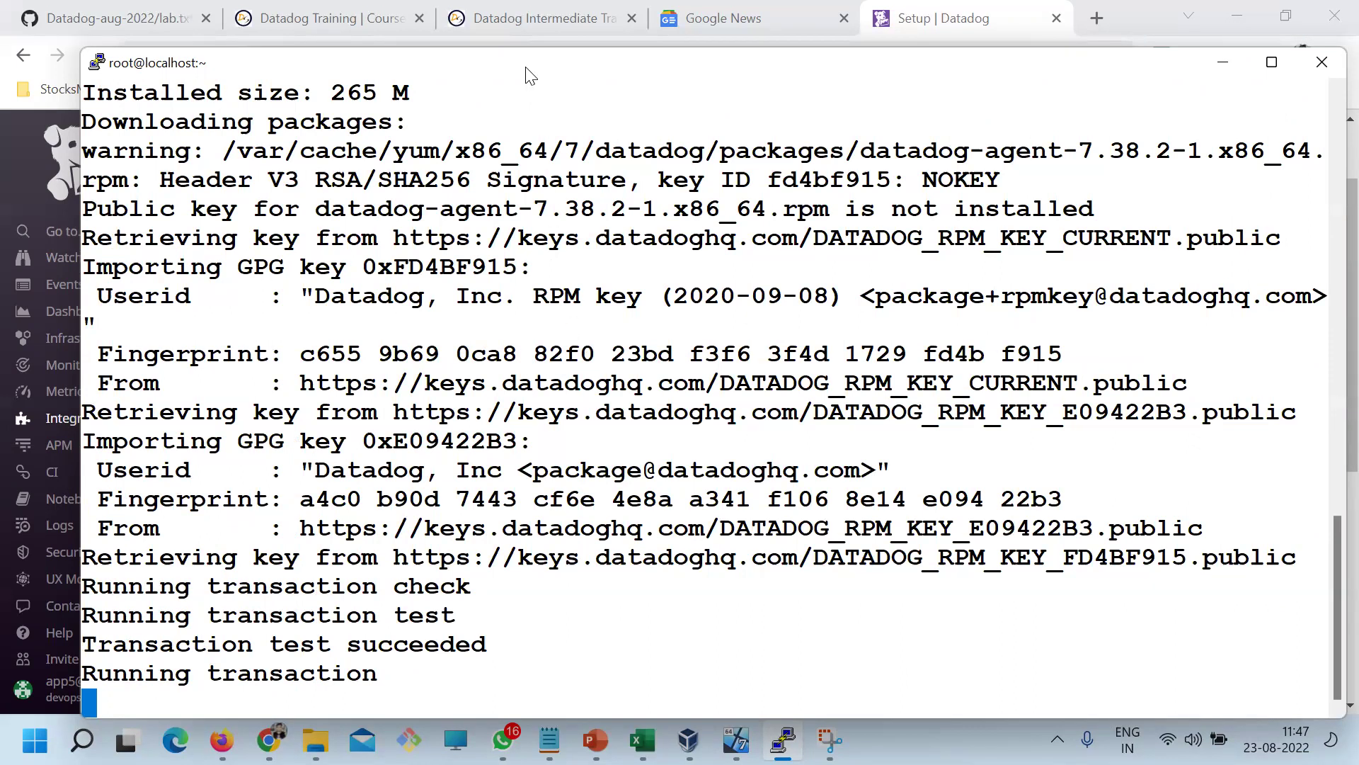
left_click_drag(515, 51, 517, 166)
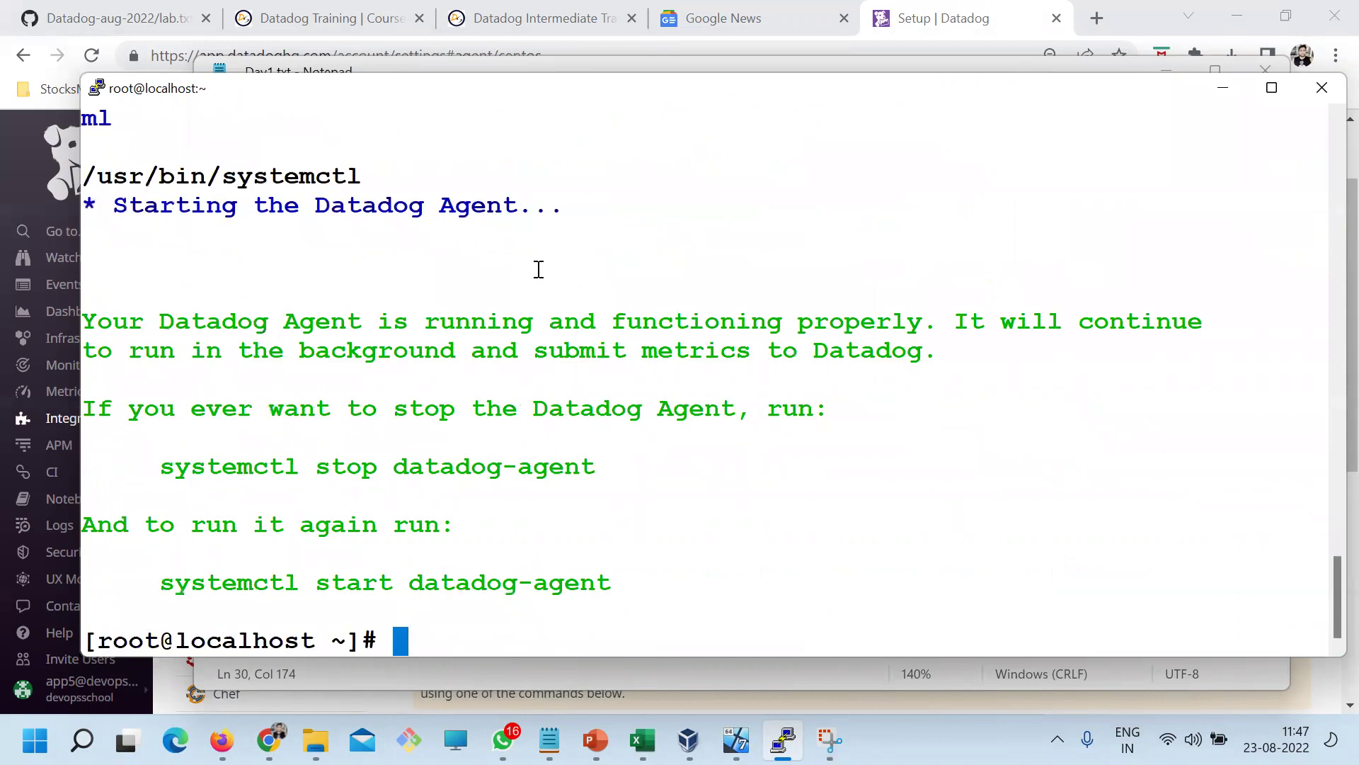
Scroll through the install output and highlight the Complete! line
scroll(716, 431, "up", 10)
scroll(716, 431, "up", 10)
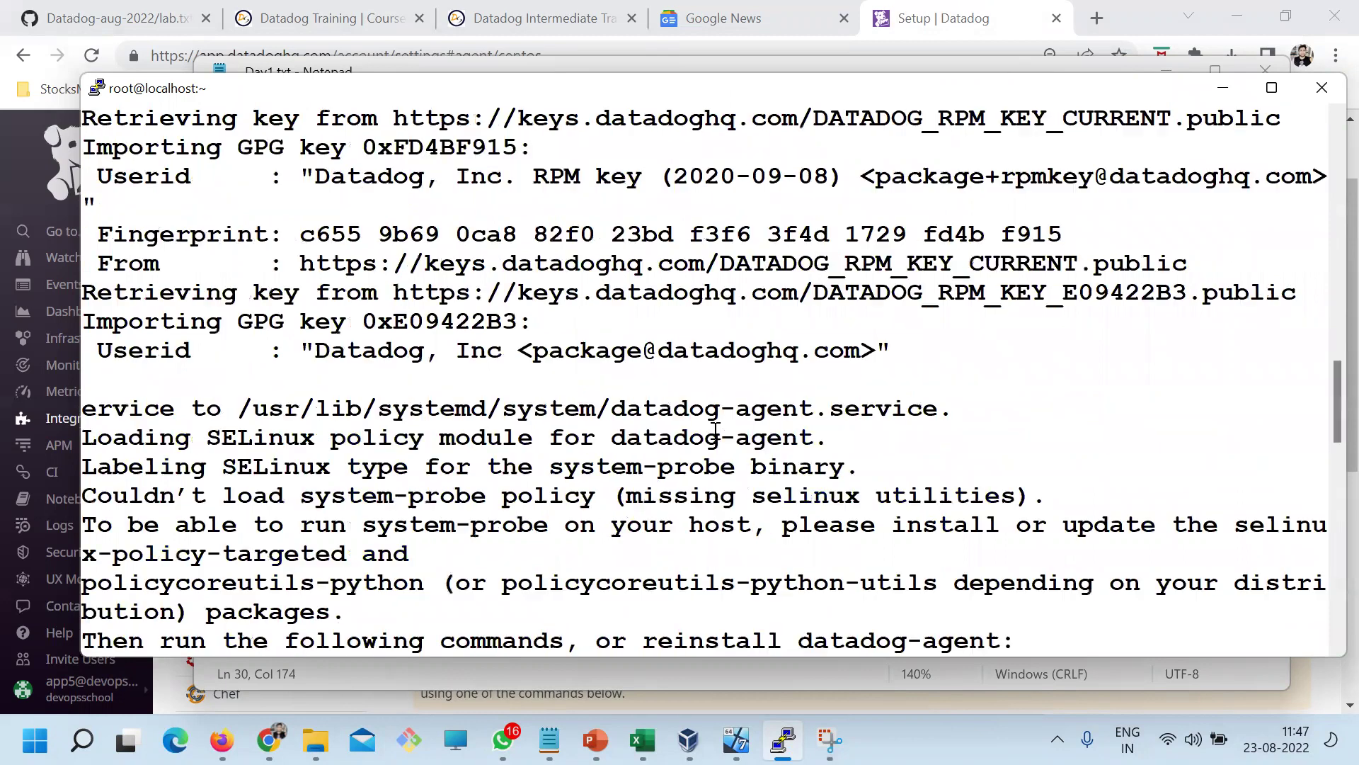
left_click_drag(200, 146, 436, 469)
scroll(437, 472, "down", 7)
scroll(290, 415, "up", 3)
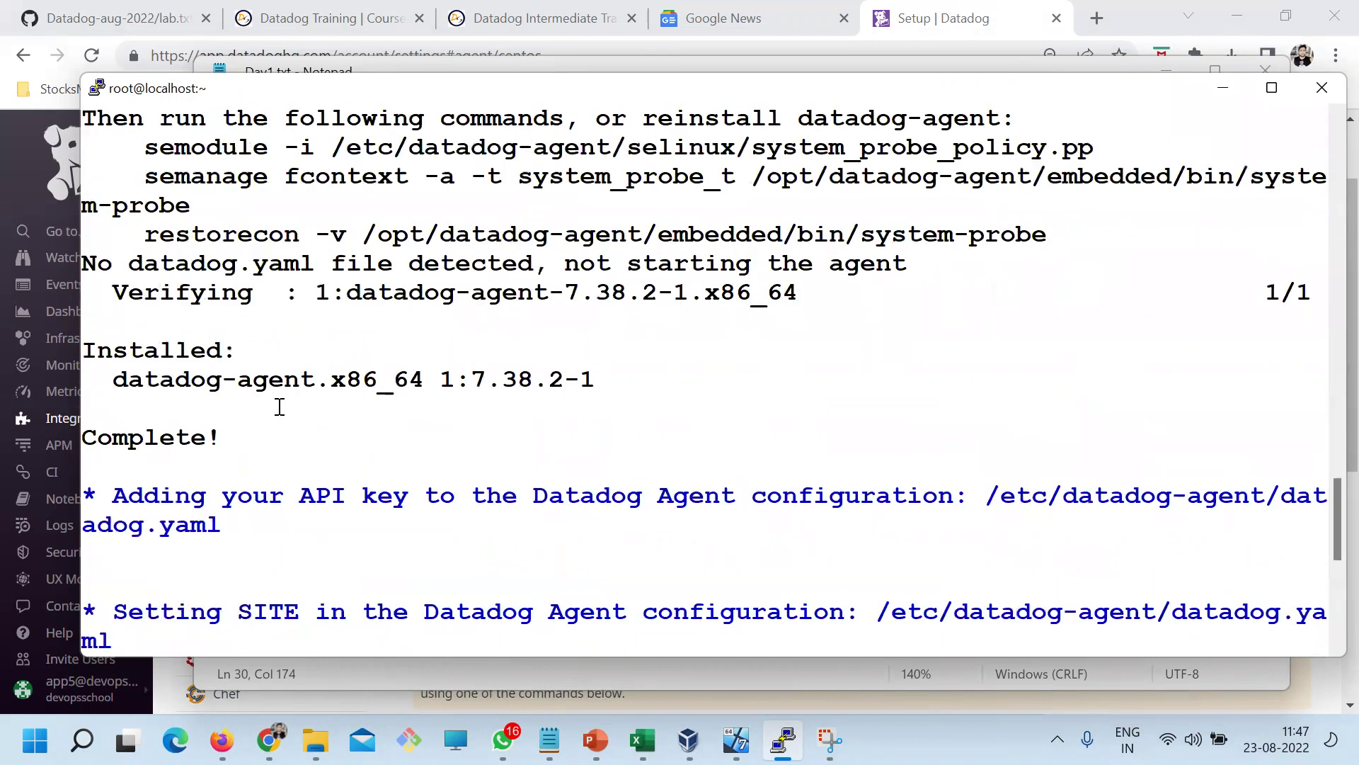
scroll(149, 432, "down", 3)
left_click_drag(156, 181, 130, 151)
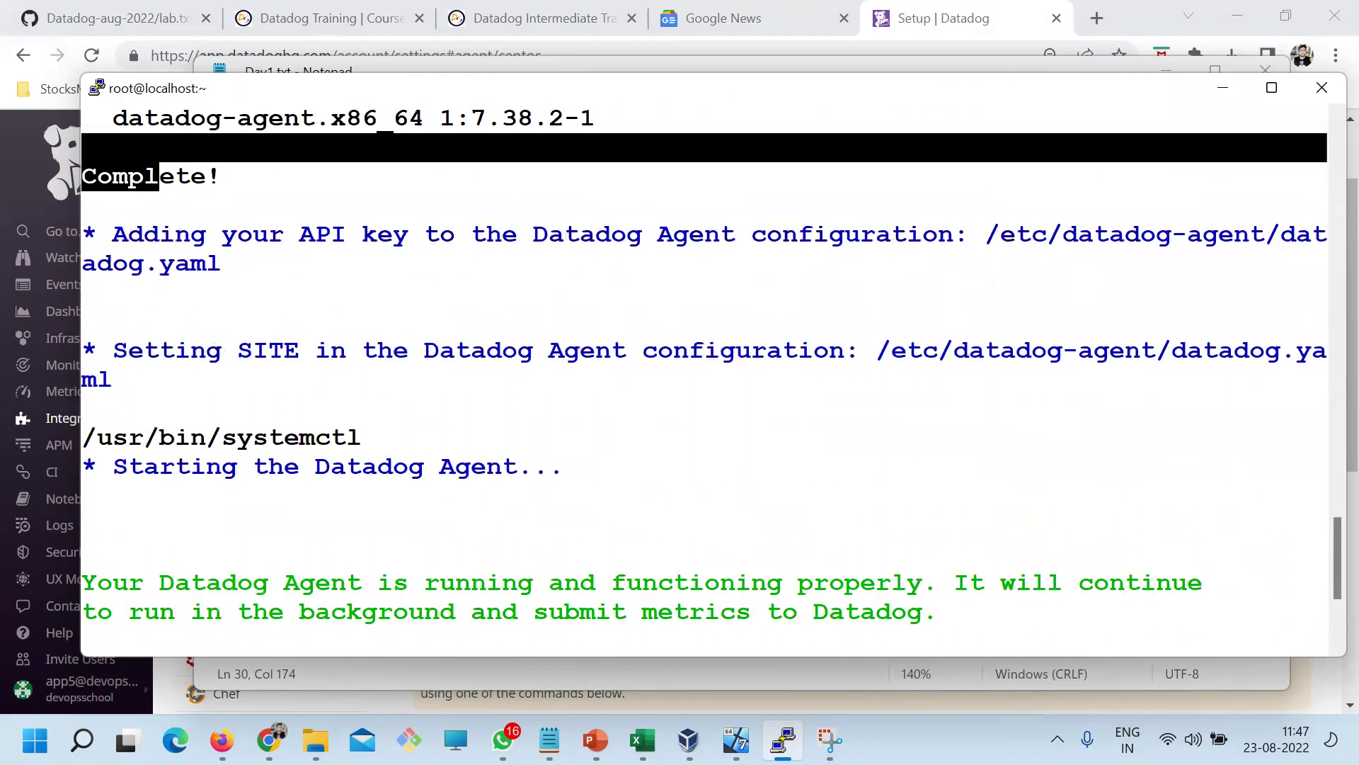
left_click(223, 387)
Highlight the API key and SITE lines, the /etc/datadog-agent/datadog.yaml path, and the Starting the Datadog Agent message
left_click_drag(223, 387, 84, 228)
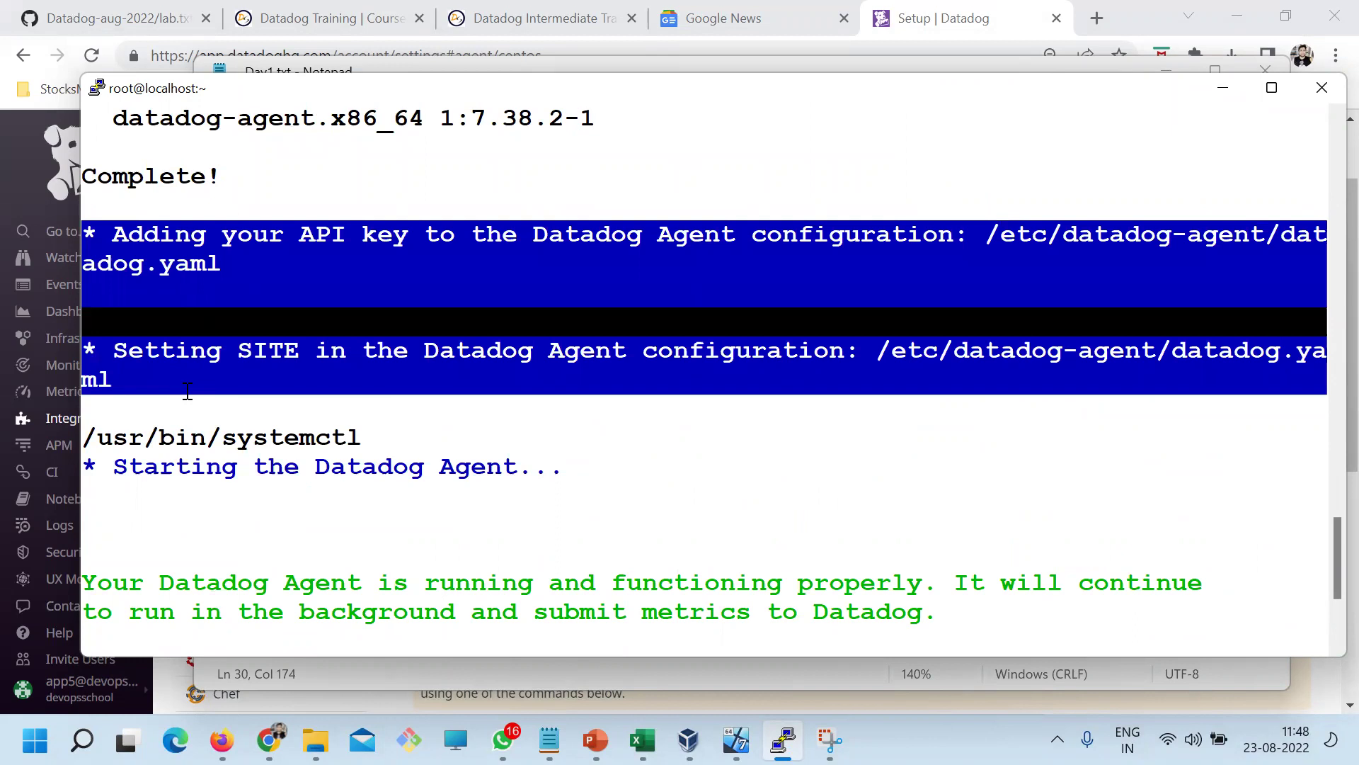
left_click(610, 234)
left_click_drag(260, 262, 75, 238)
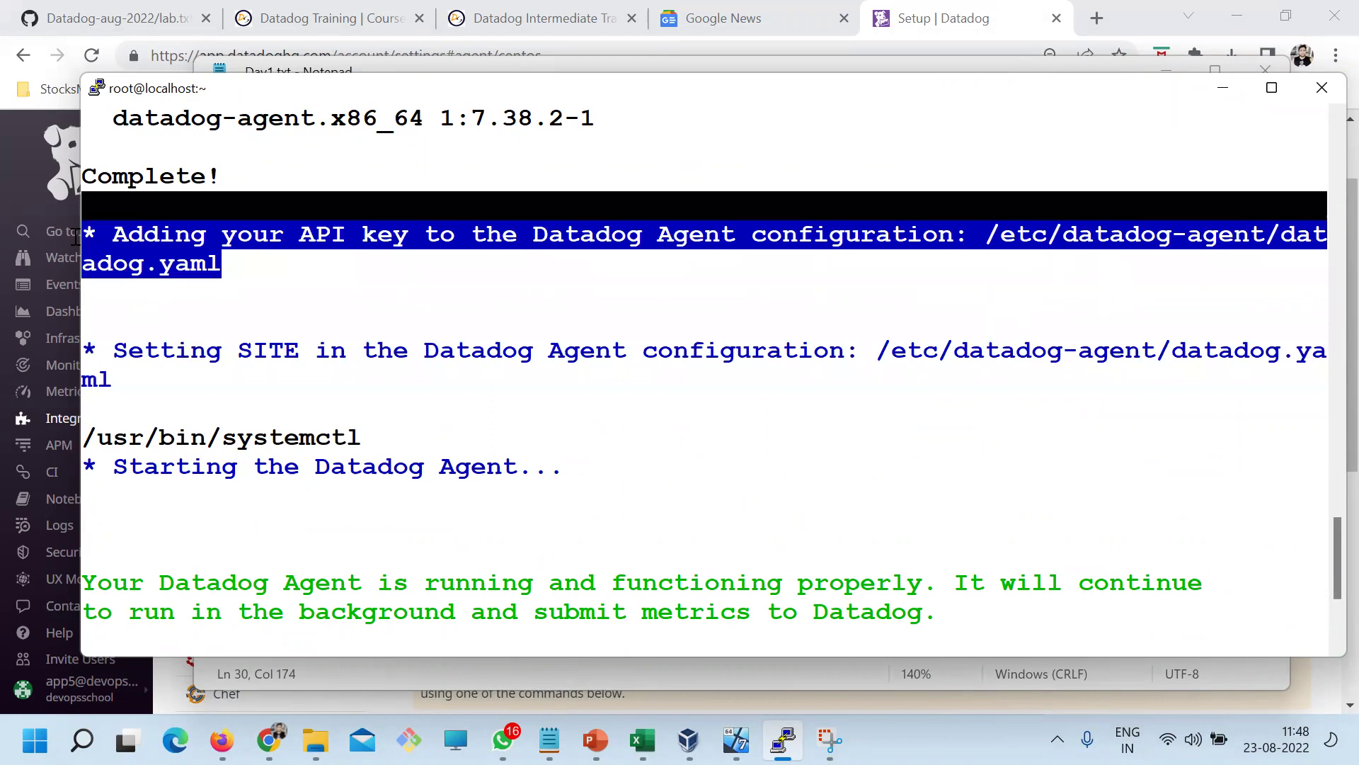
left_click(466, 270)
left_click_drag(988, 231, 1011, 239)
left_click_drag(679, 263, 212, 253)
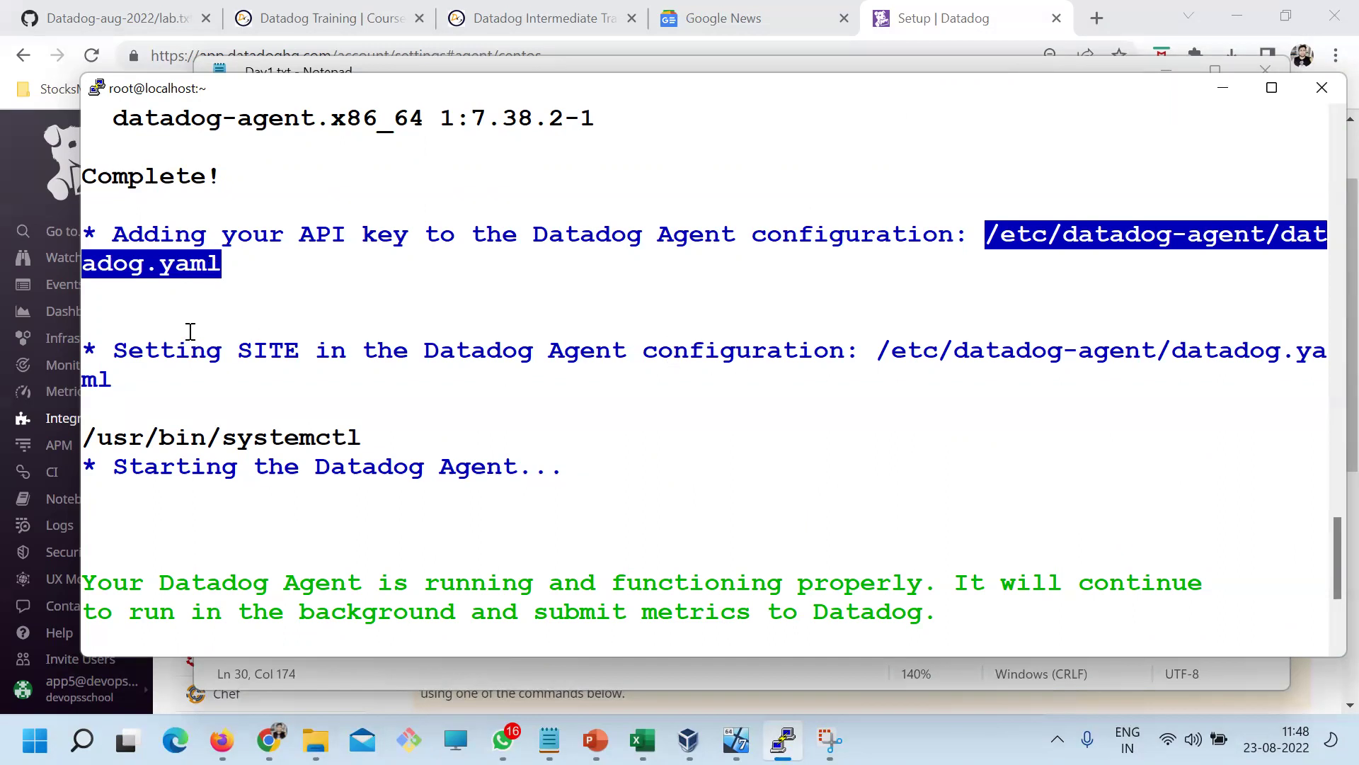
left_click_drag(256, 239, 971, 230)
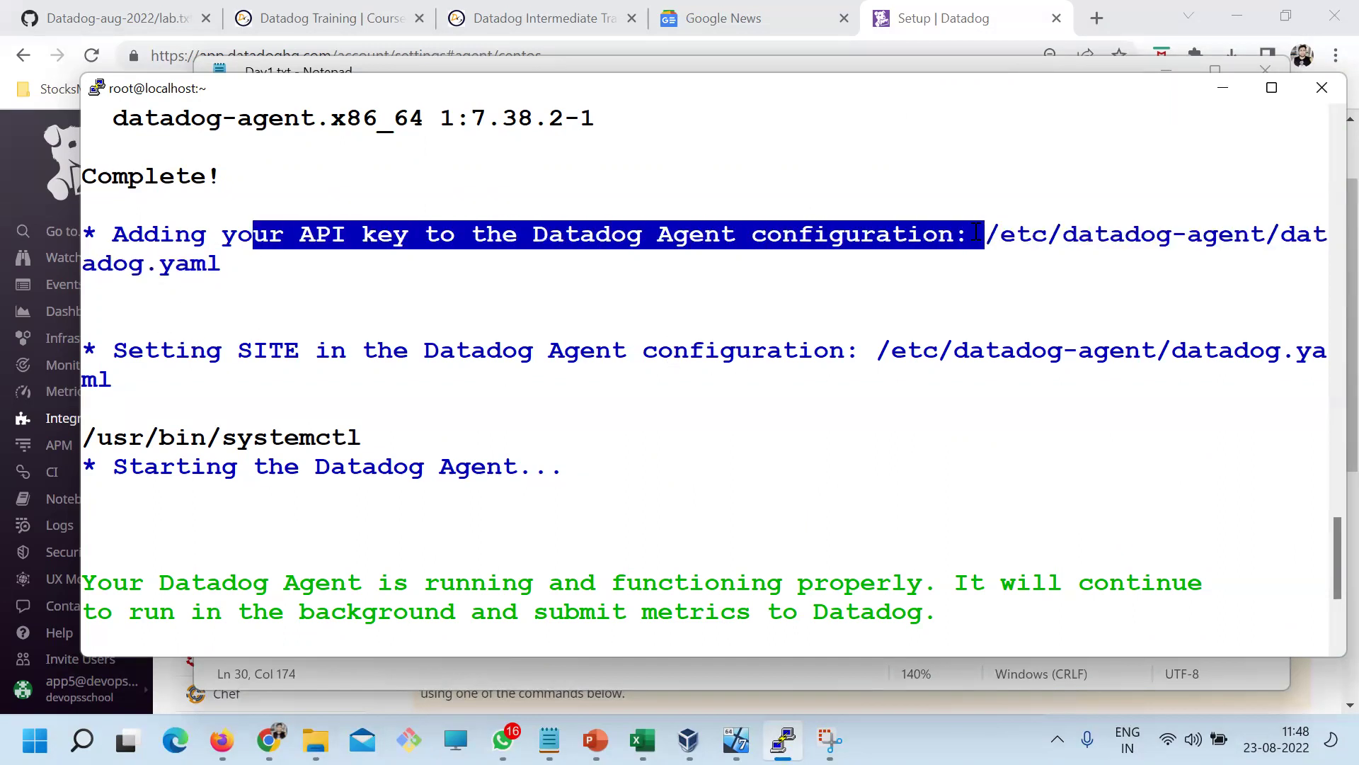
left_click(179, 348)
left_click_drag(180, 348, 904, 350)
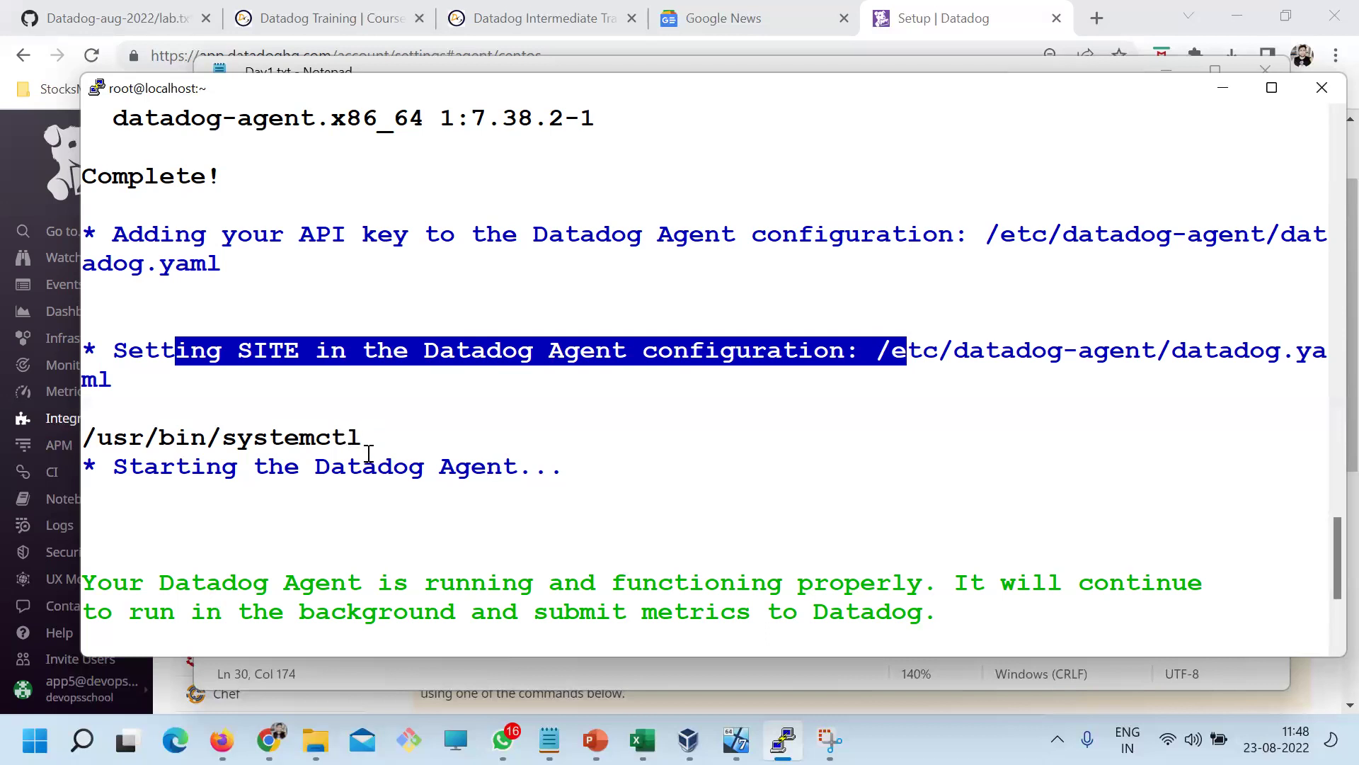
left_click_drag(163, 466, 516, 473)
scroll(637, 491, "down", 3)
left_click_drag(163, 467, 588, 470)
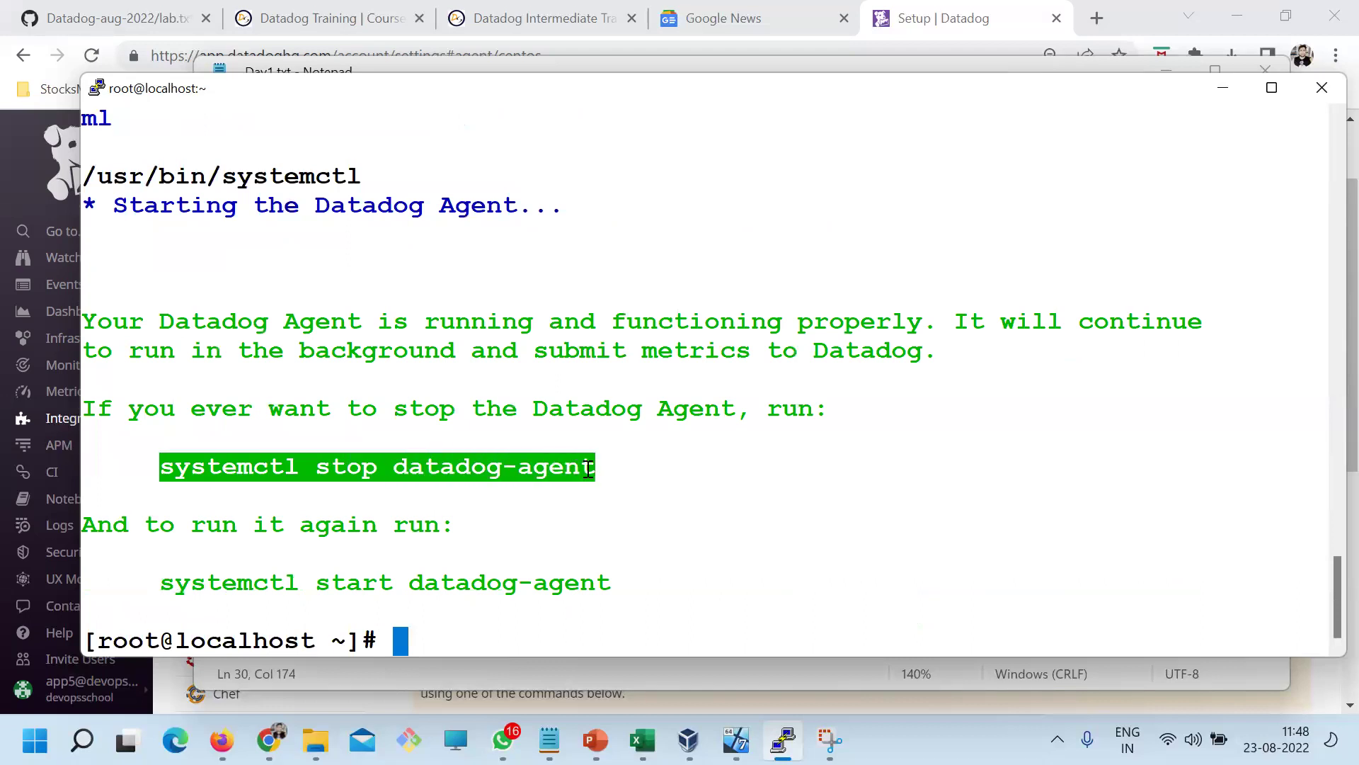
Run systemctl status datadog-agent to confirm the service is active (running)
left_click_drag(161, 582, 601, 575)
right_click(628, 440)
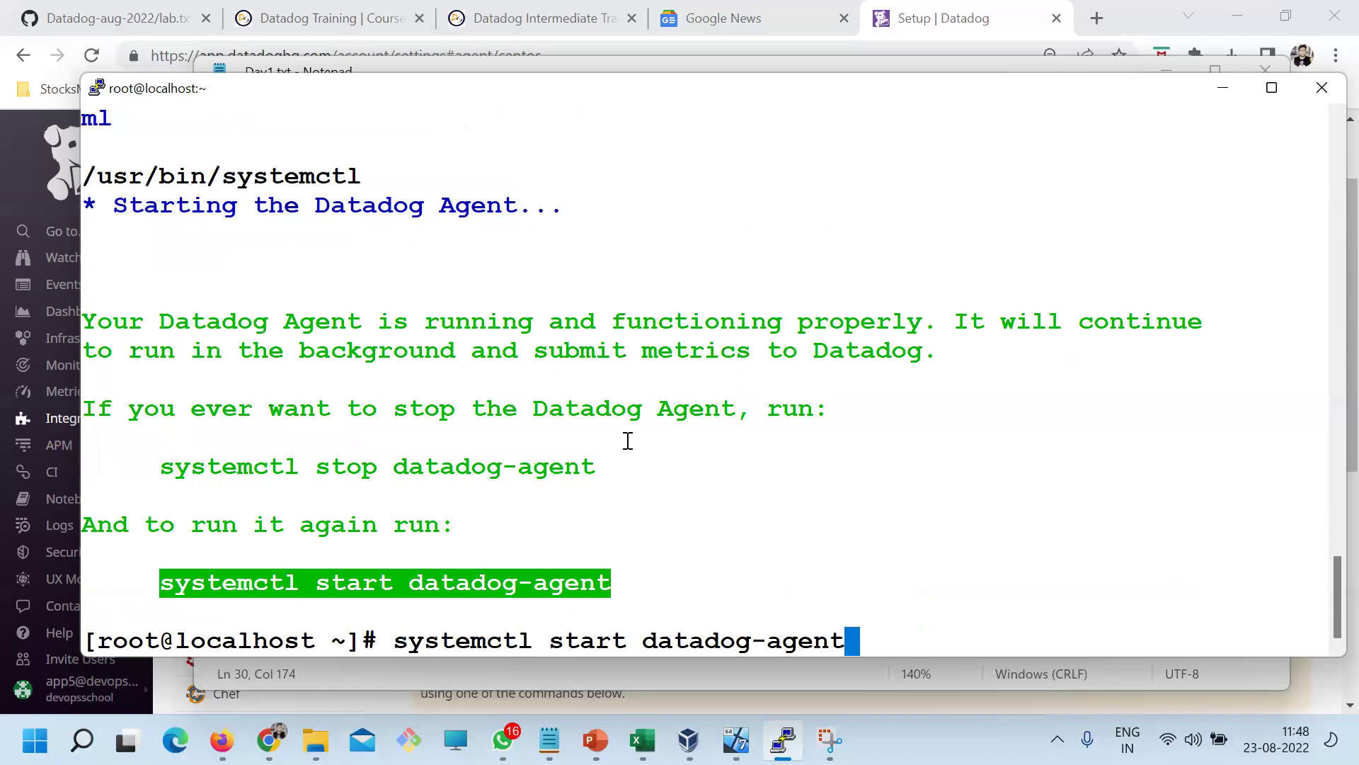
key("Left")
key("Left")
key("Left")
key("Left")
key("Left")
key("Left")
key("Left")
key("Left")
key("Left")
key("Left")
key("Left")
key("Left")
key("Left")
key("Left")
type("us")
key("Return")
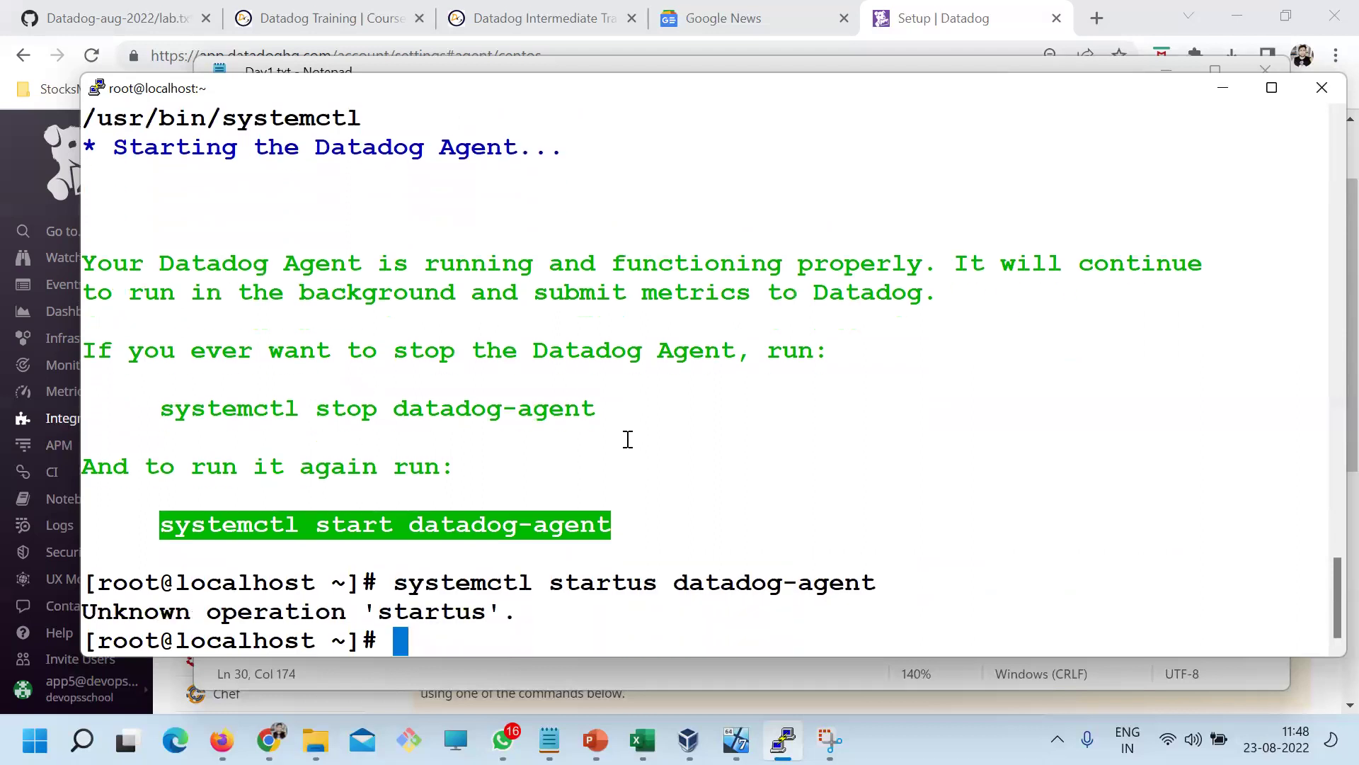
key("Up")
key("Left")
key("Left")
key("Left")
key("Left")
key("Left")
key("Left")
key("Left")
key("Left")
key("Left")
key("Left")
key("Left")
key("Left")
key("Left")
key("Left")
key("Left")
key("Left")
key("Left")
key("Left")
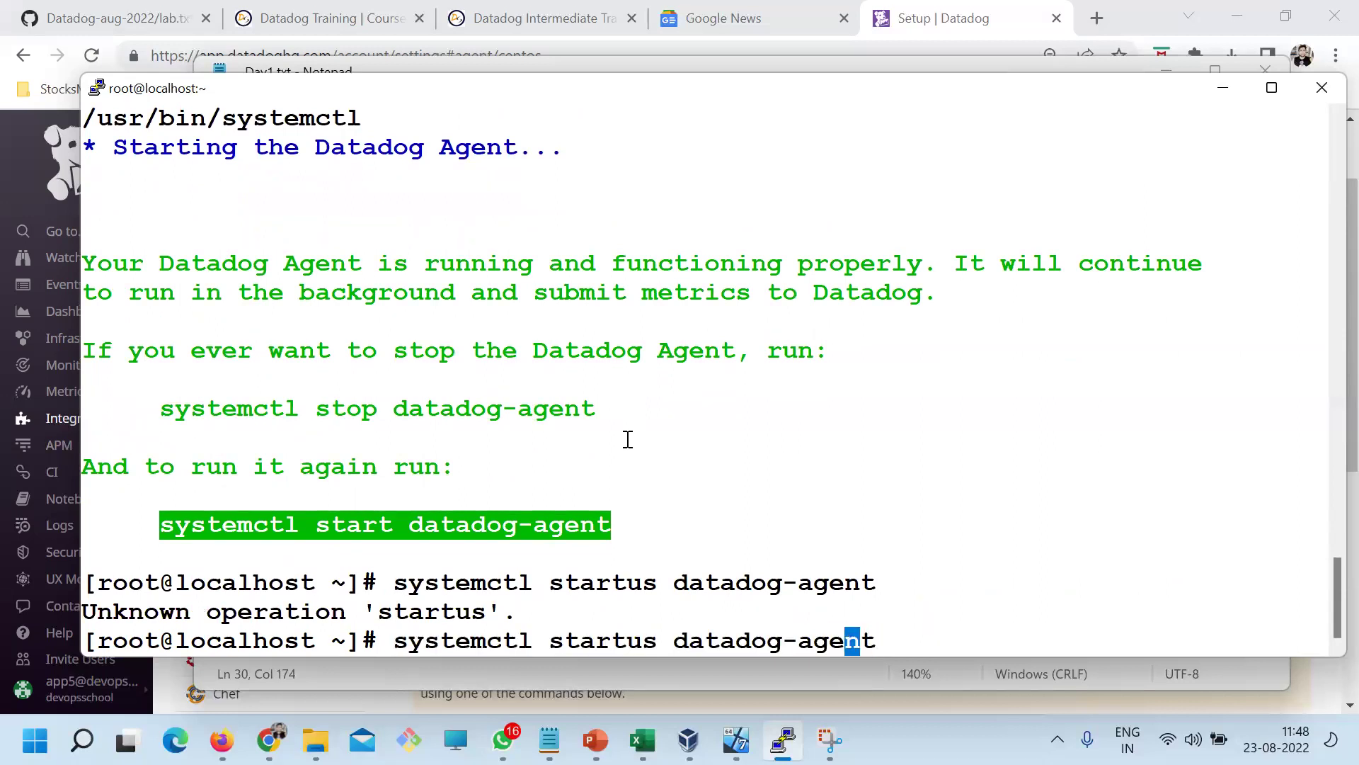
key("Right")
key("BackSpace")
key("Return")
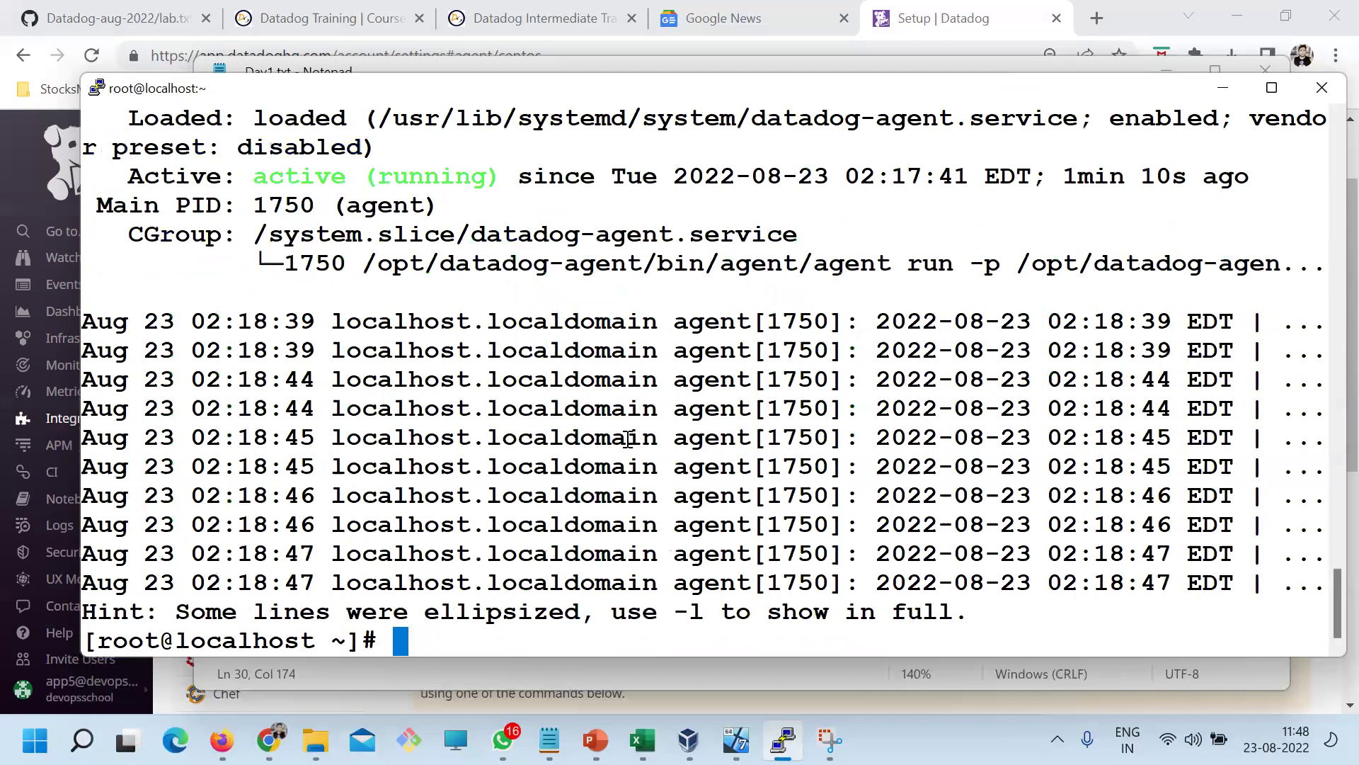
Clear the terminal screen and switch back to the Datadog setup page
type("clear")
key("Return")
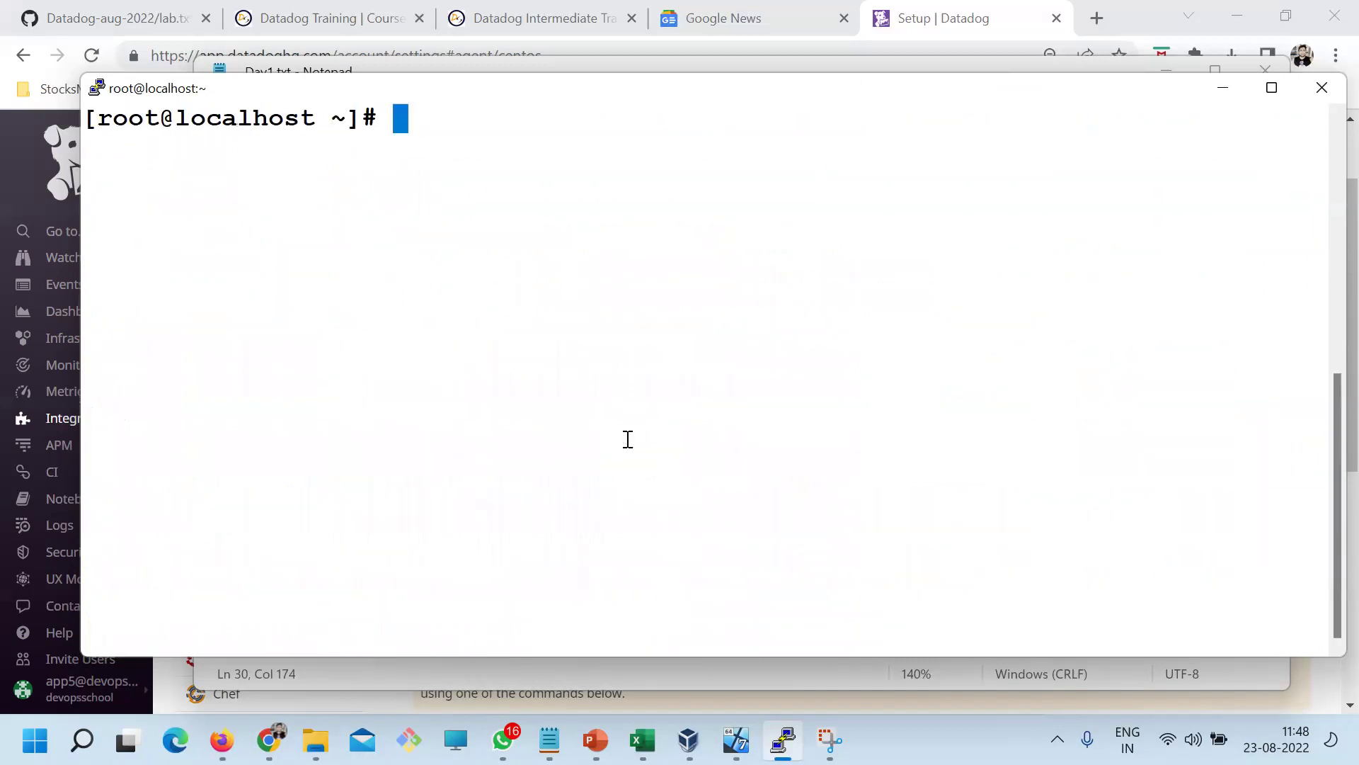
key("alt+Tab")
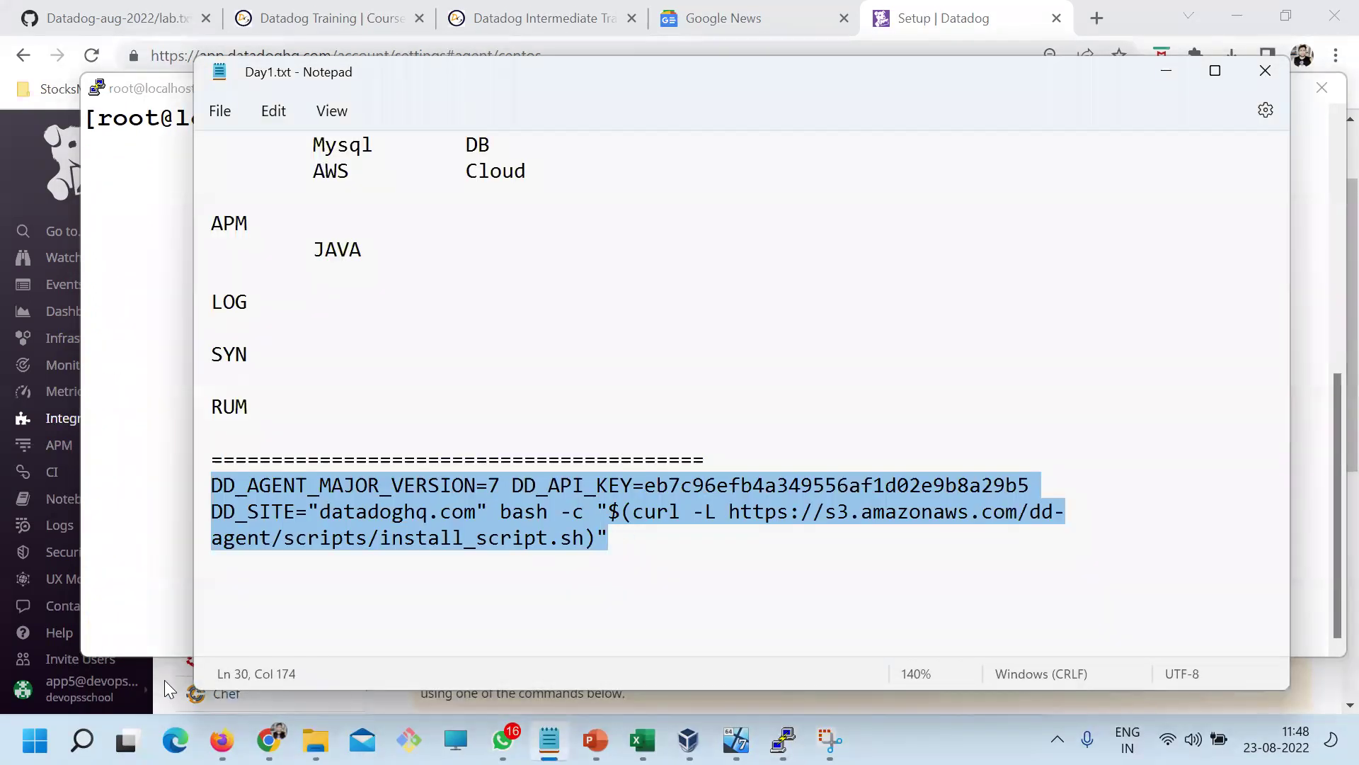
Scroll the CentOS agent setup page, marking the Agent 6 and Agent 5.17+ upgrade commands
left_click(164, 680)
scroll(951, 483, "down", 3)
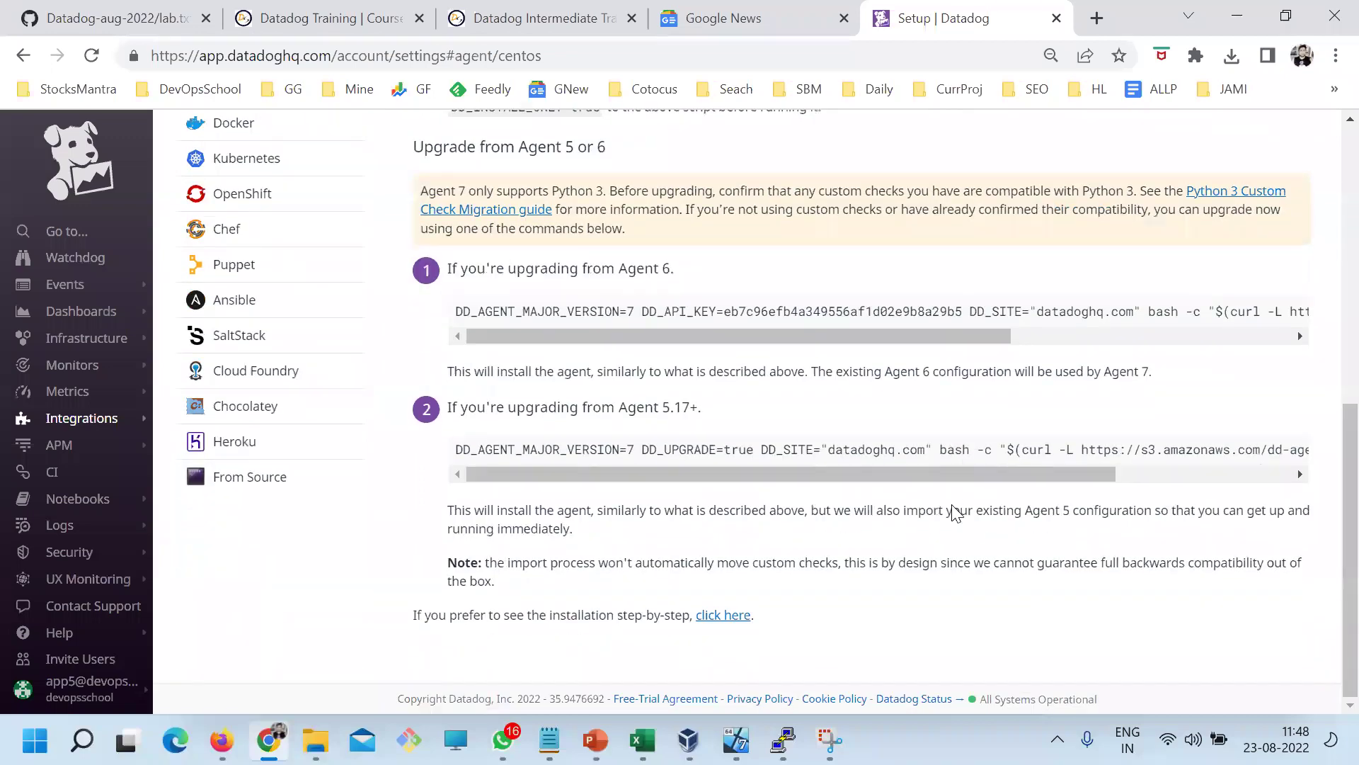
scroll(943, 528, "up", 4)
scroll(920, 535, "down", 7)
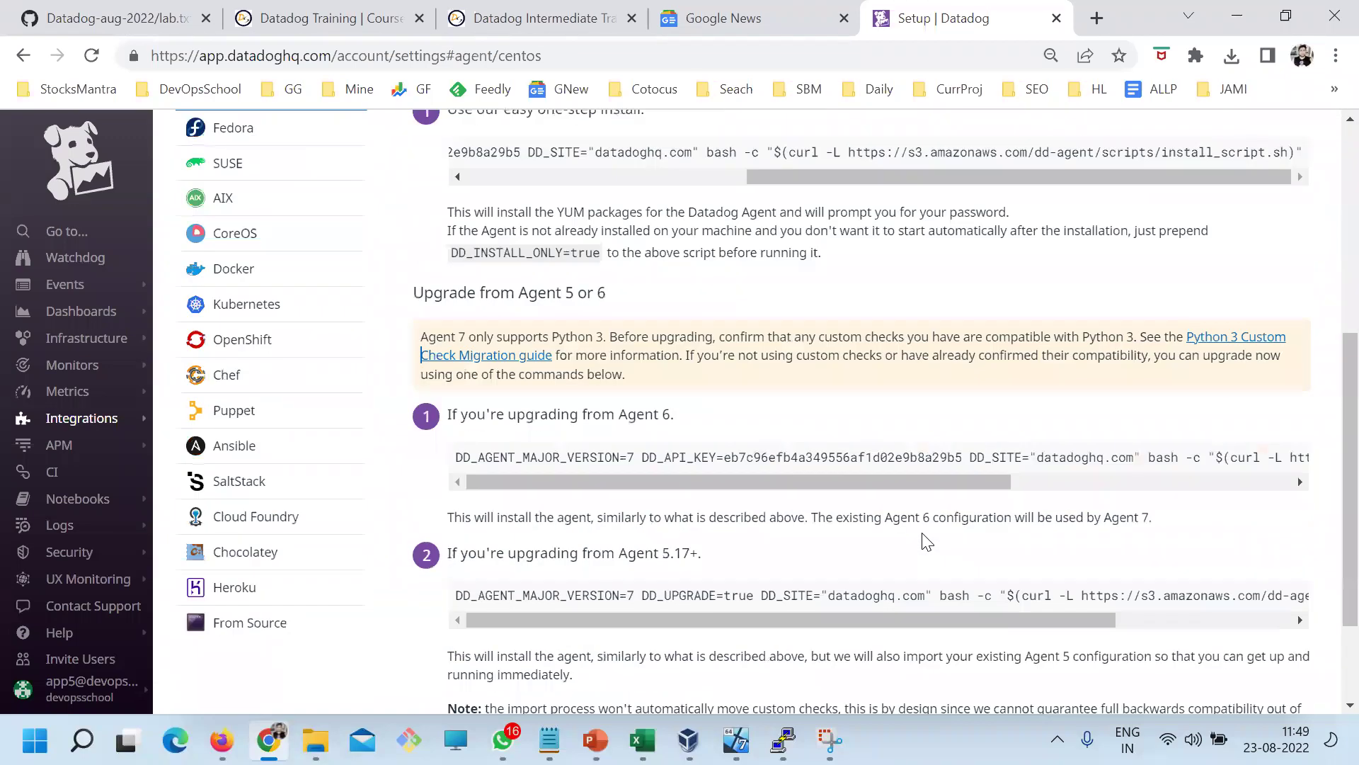
scroll(924, 537, "up", 7)
scroll(850, 524, "down", 4)
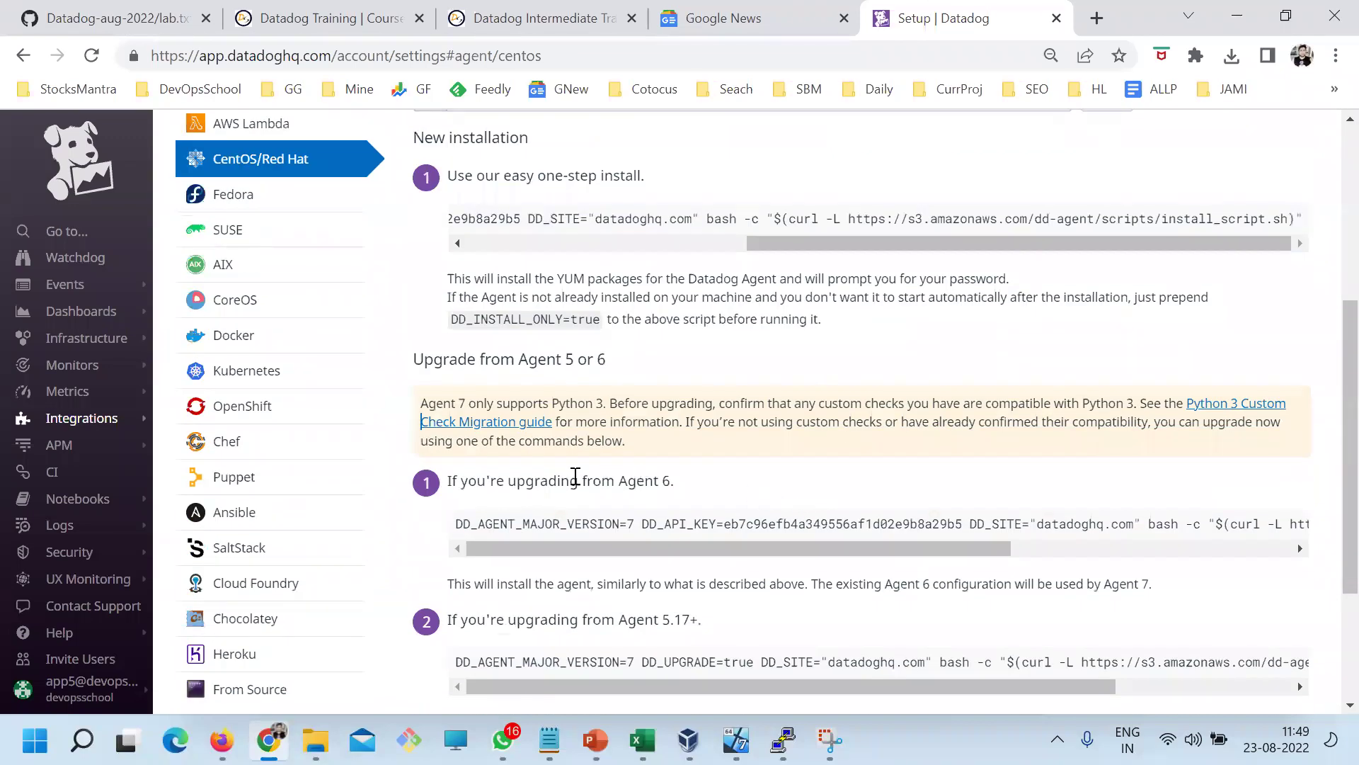
left_click_drag(522, 481, 685, 524)
scroll(685, 524, "down", 1)
left_click_drag(597, 555, 680, 555)
left_click_drag(619, 422, 634, 422)
scroll(672, 434, "up", 3)
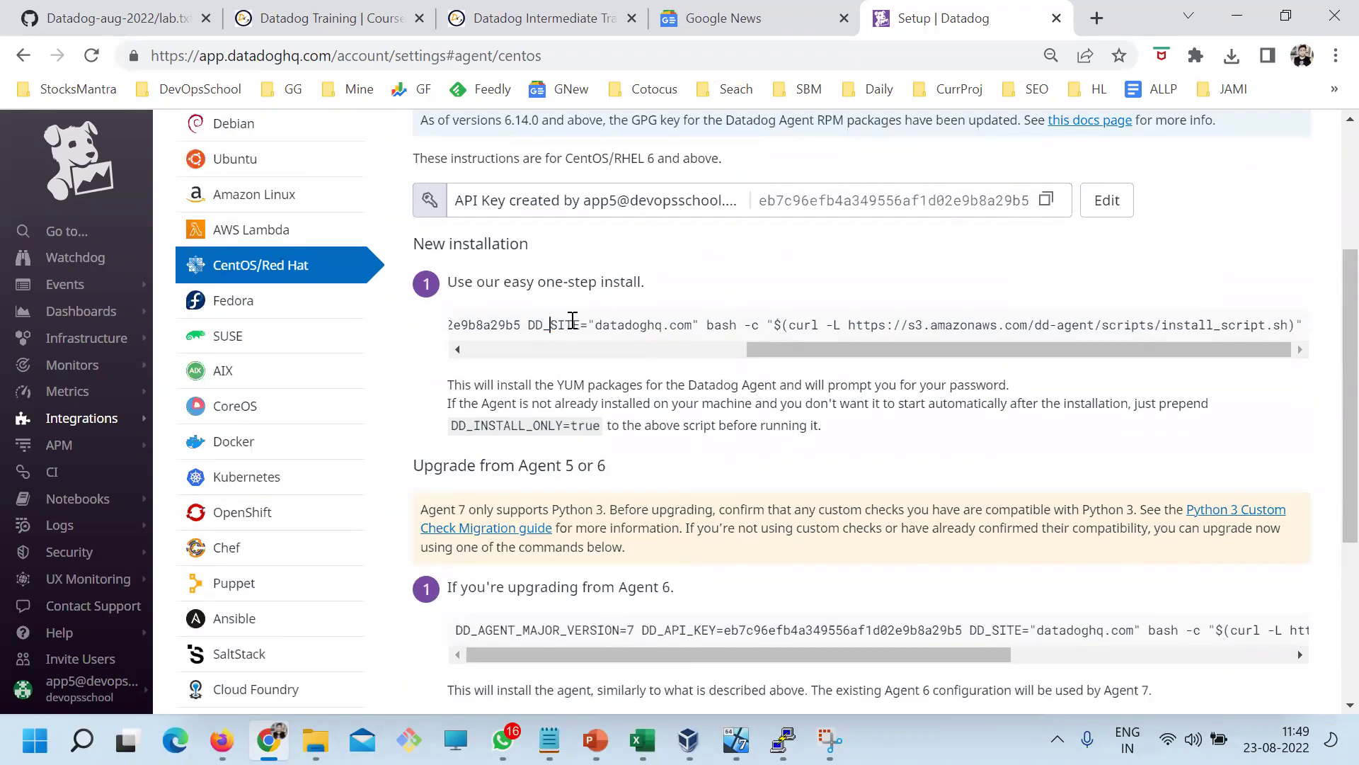
left_click_drag(551, 324, 683, 324)
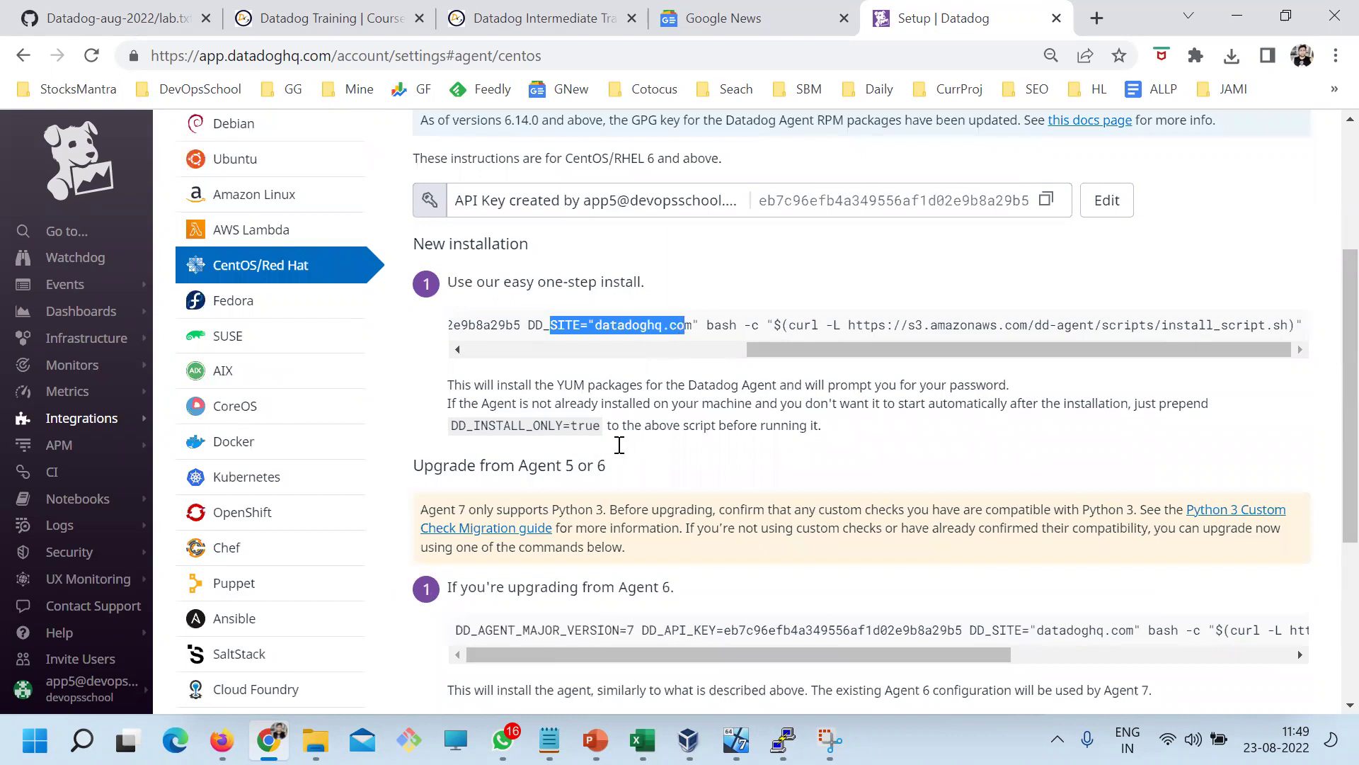
scroll(620, 446, "up", 3)
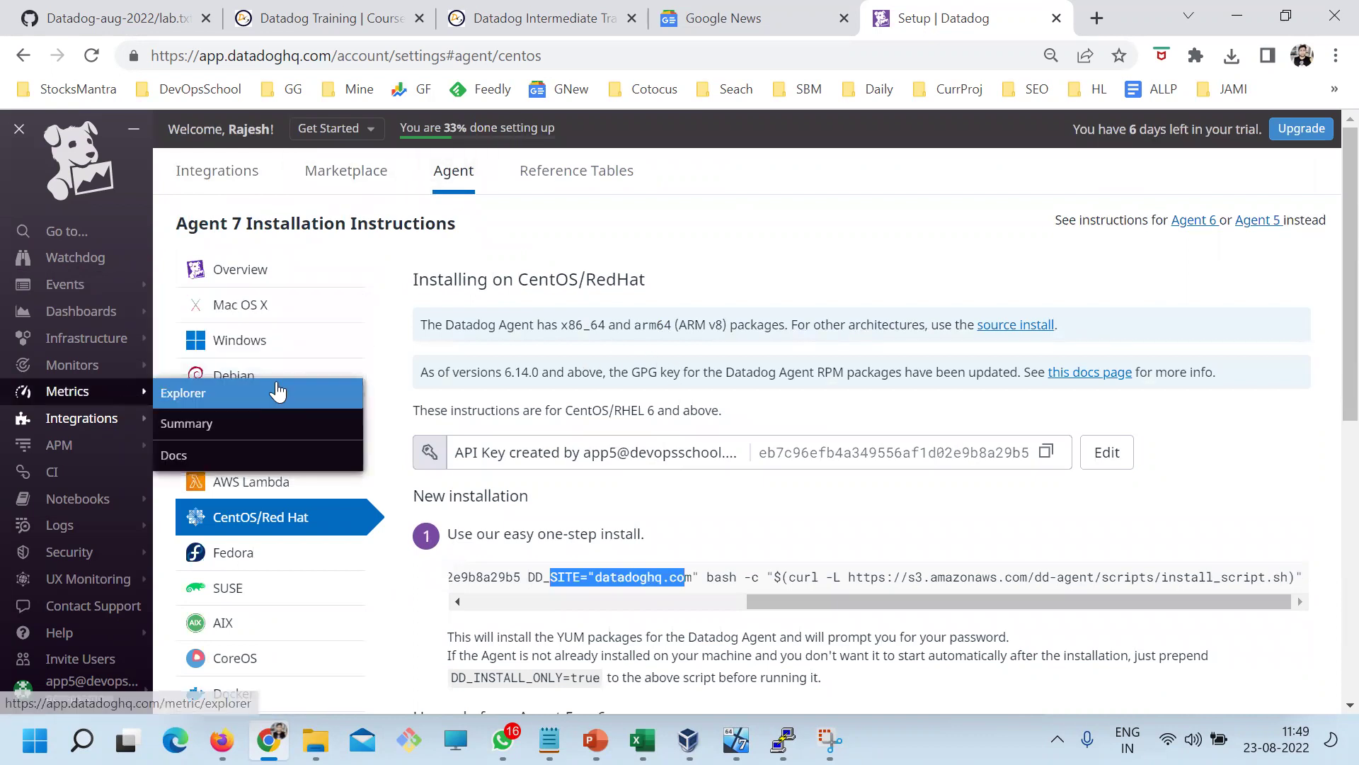
Toggle the setup page zoom between 90% and 100%, ending back at 100%
key("ctrl+minus")
key("ctrl+minus")
key("ctrl+plus")
key("ctrl+plus")
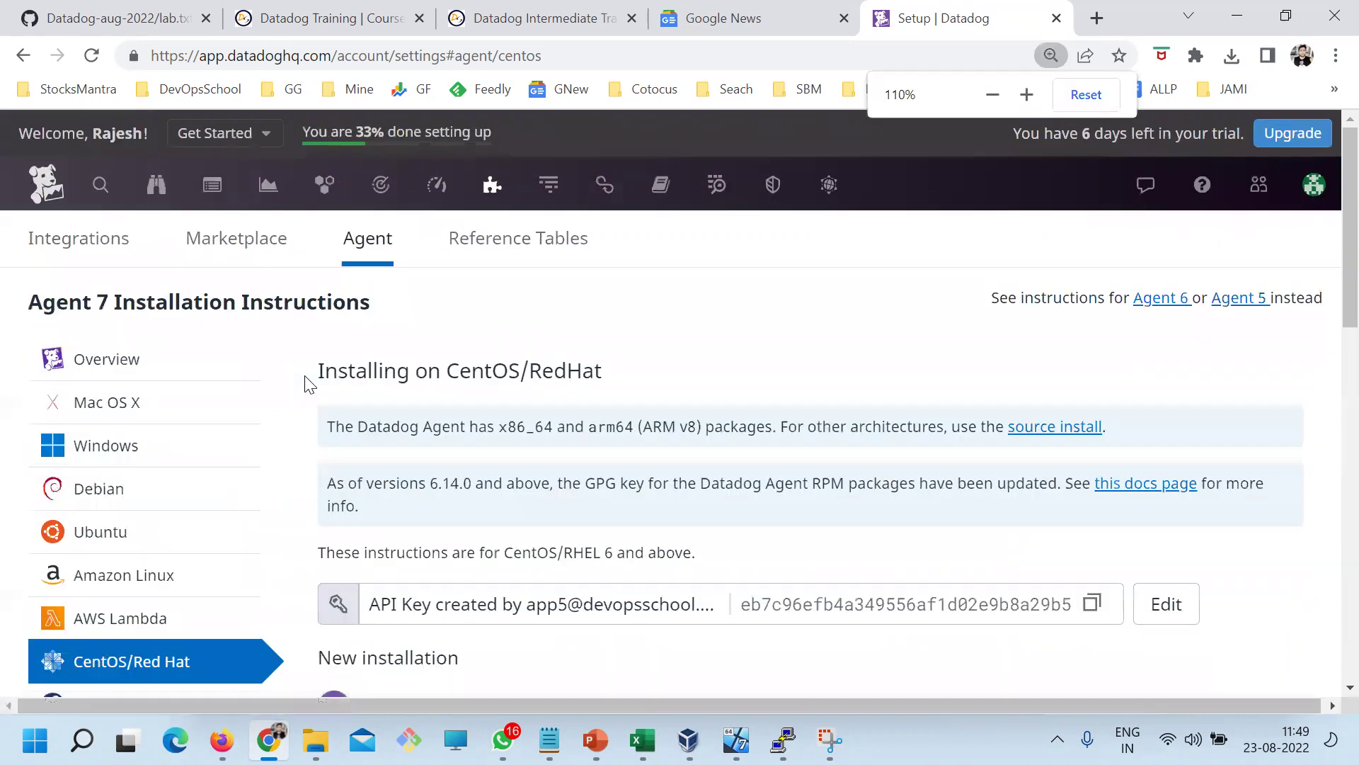
mouse_move(492, 185)
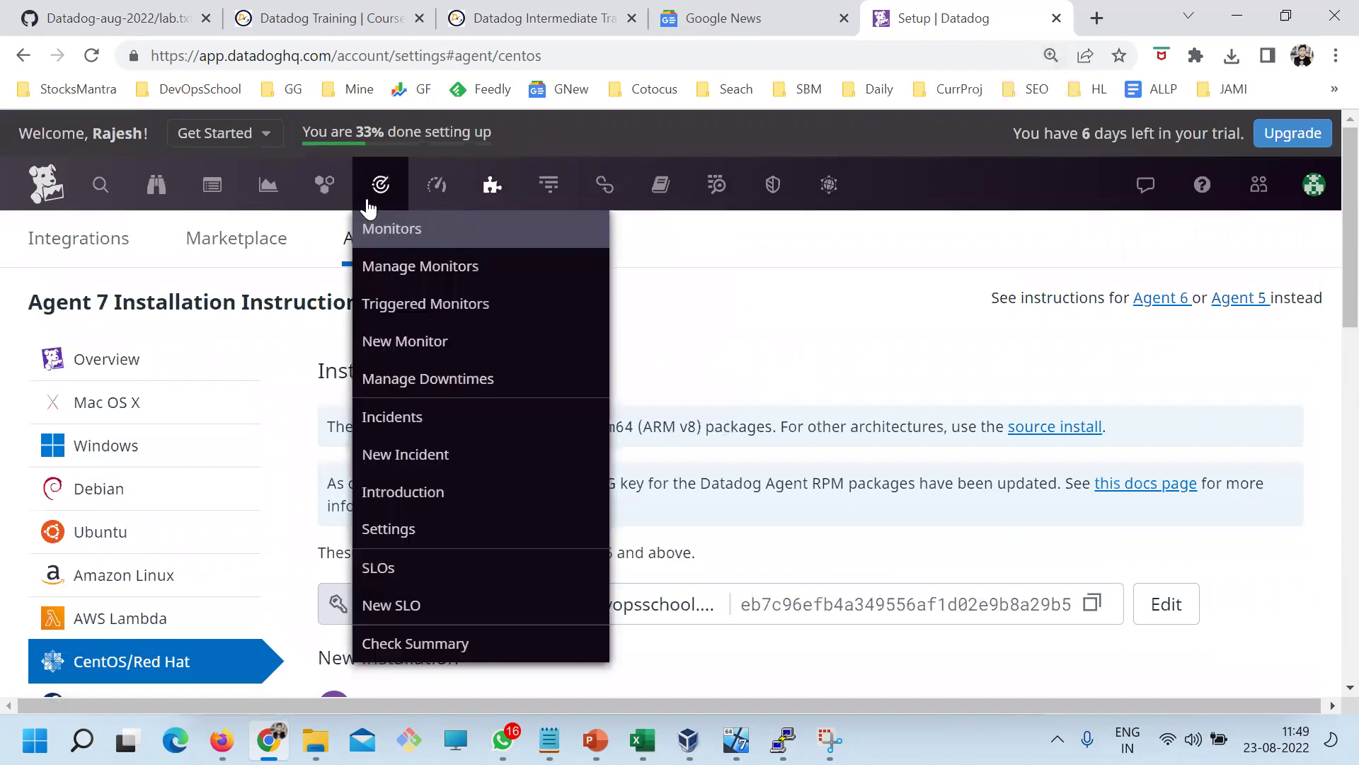
key("ctrl+minus")
key("ctrl+minus")
key("ctrl+plus")
key("ctrl+minus")
key("ctrl+plus")
key("ctrl+minus")
key("ctrl+plus")
key("ctrl+minus")
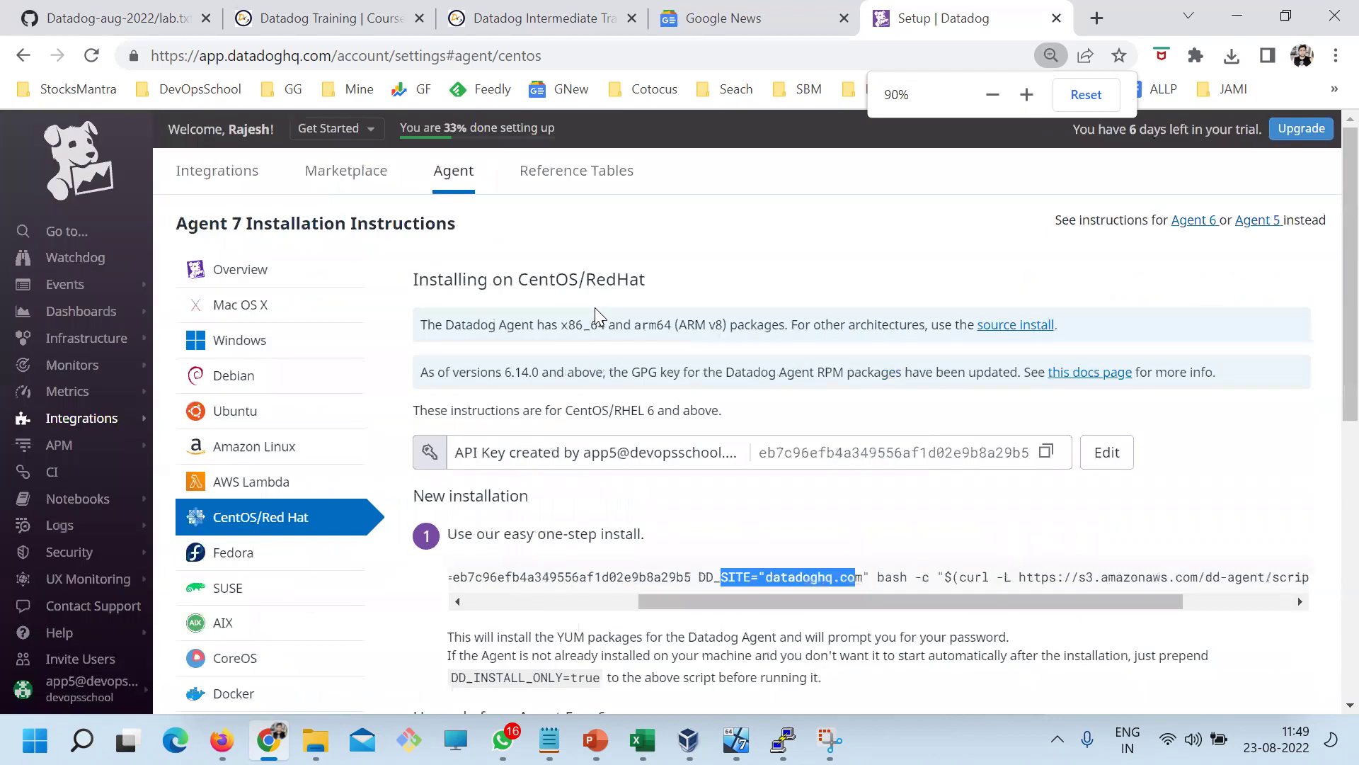
key("ctrl+plus")
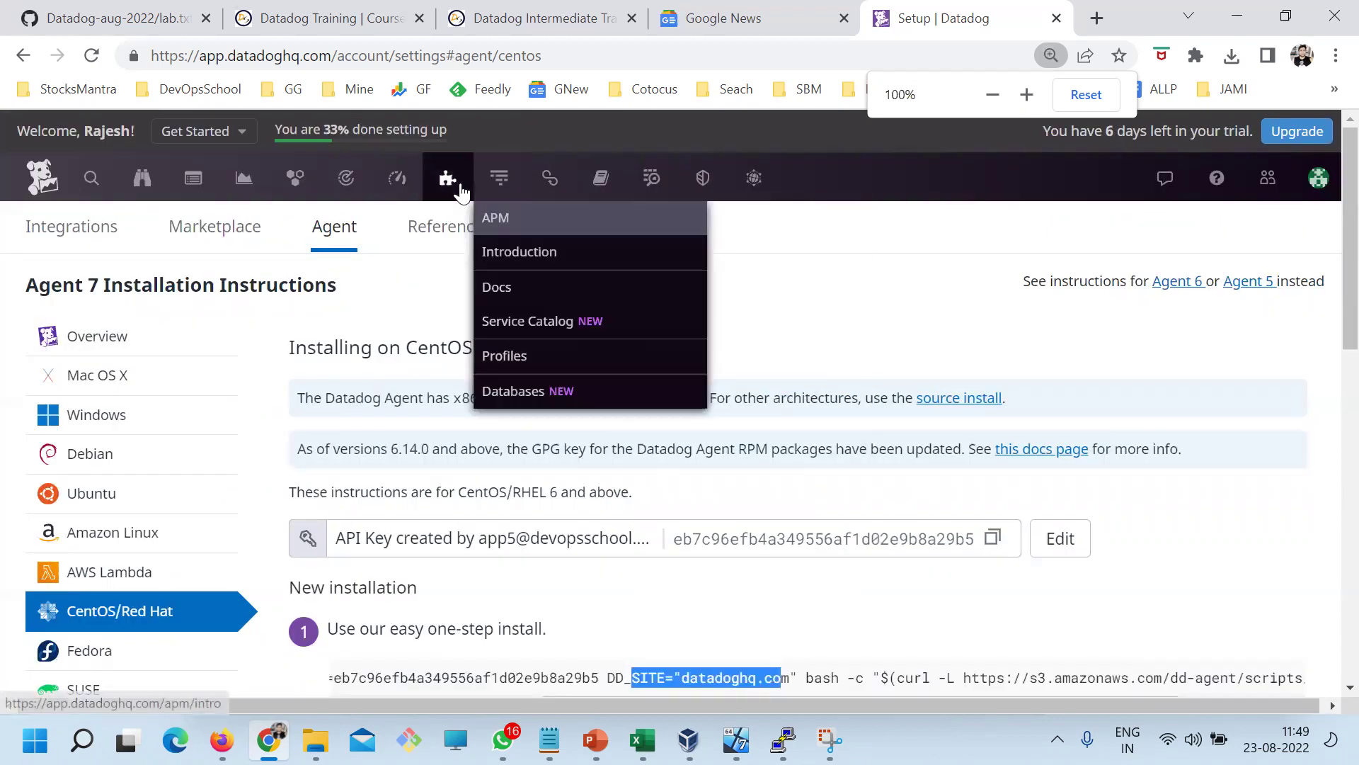
Open Infrastructure > Infrastructure List from the top navigation bar
mouse_move(456, 223)
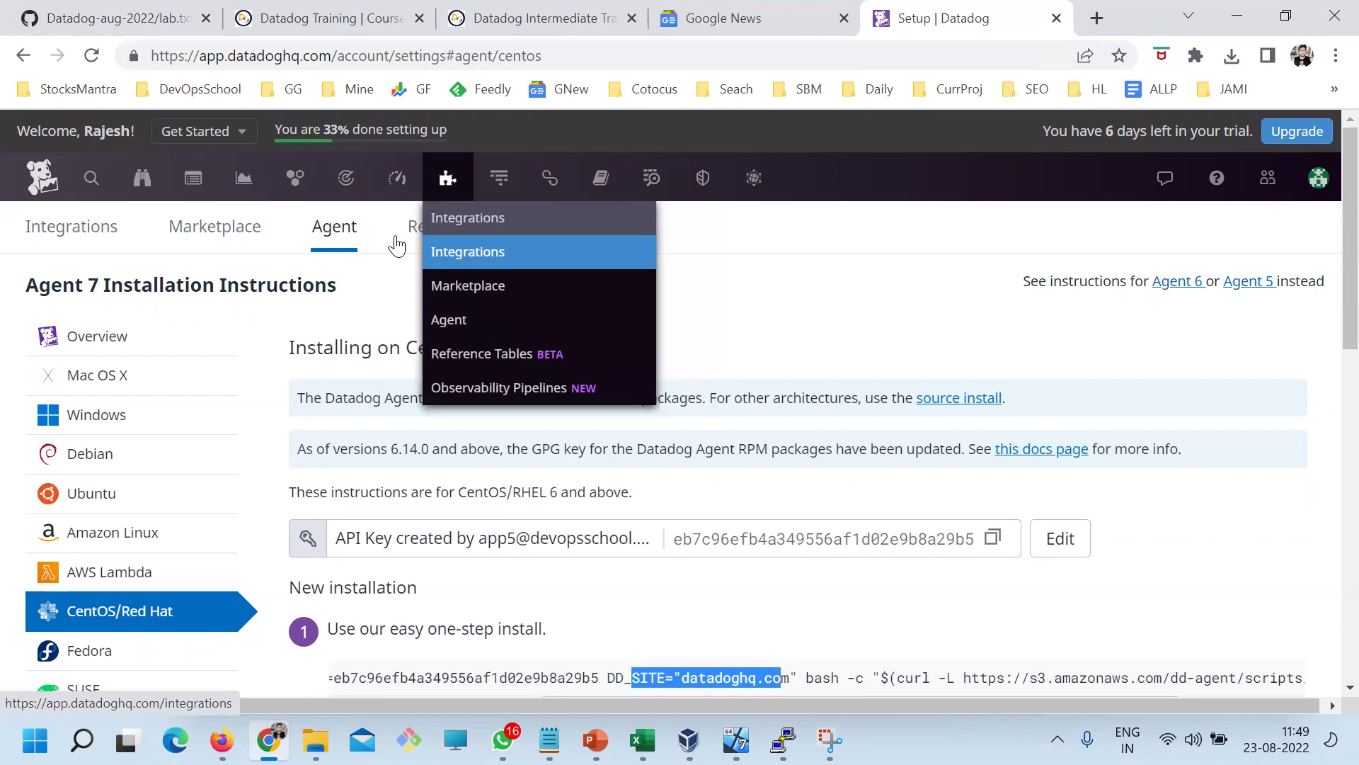
mouse_move(357, 189)
mouse_move(294, 179)
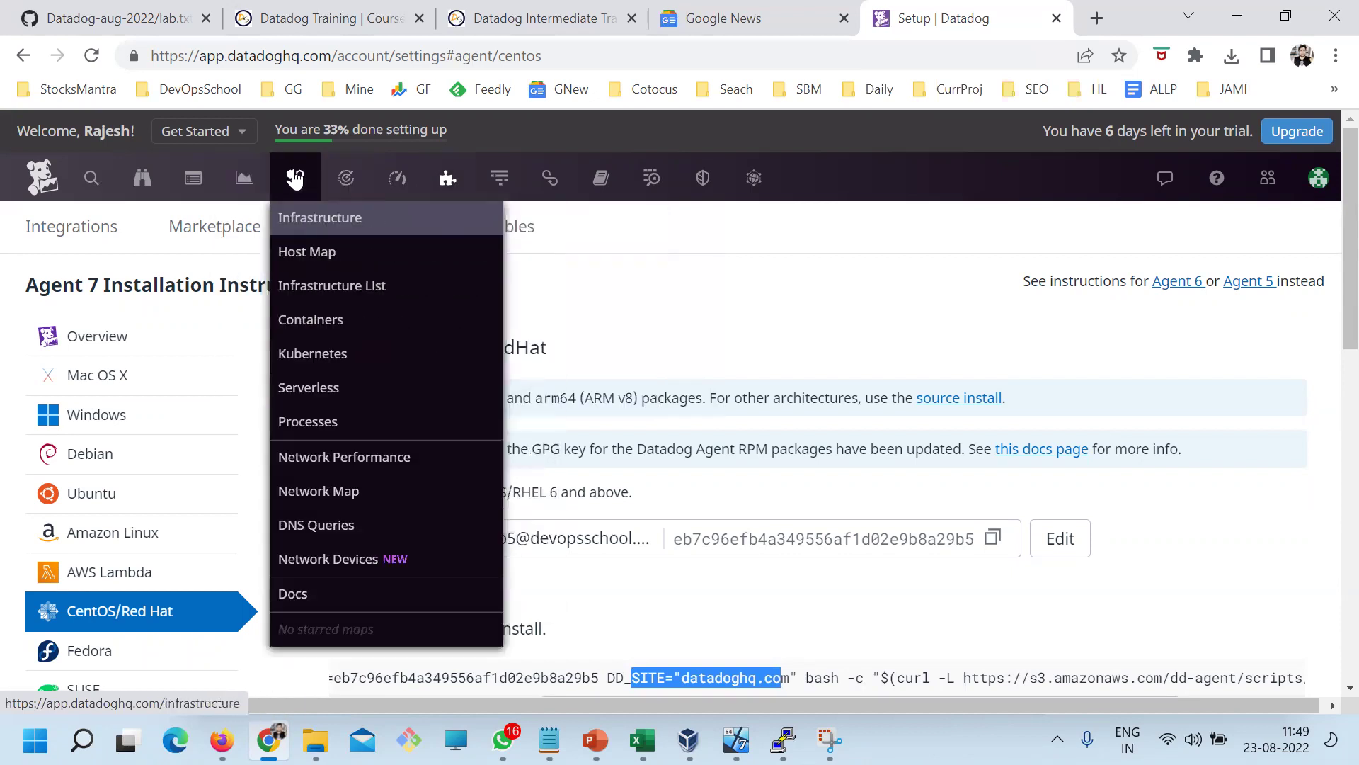
left_click(295, 289)
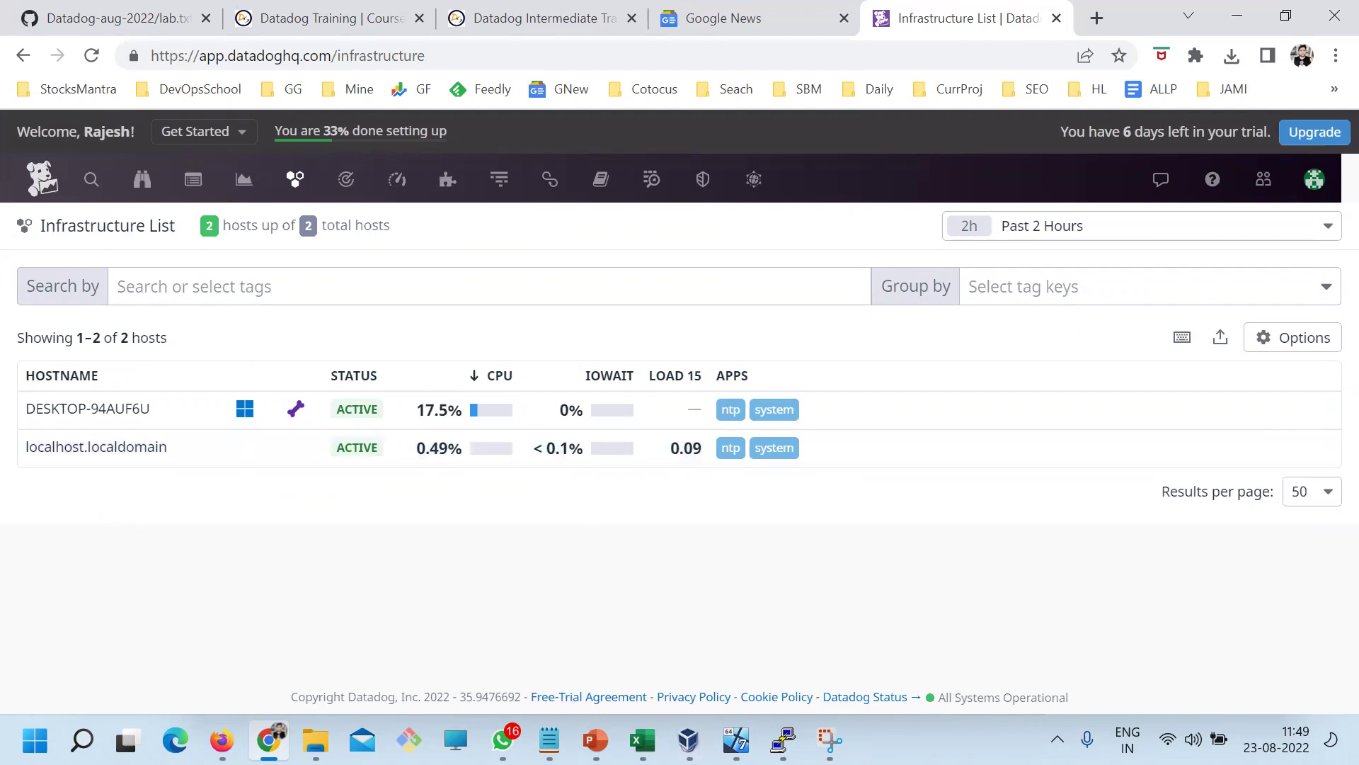
Bring the PuTTY root shell on the CentOS host back to the front
left_click(783, 740)
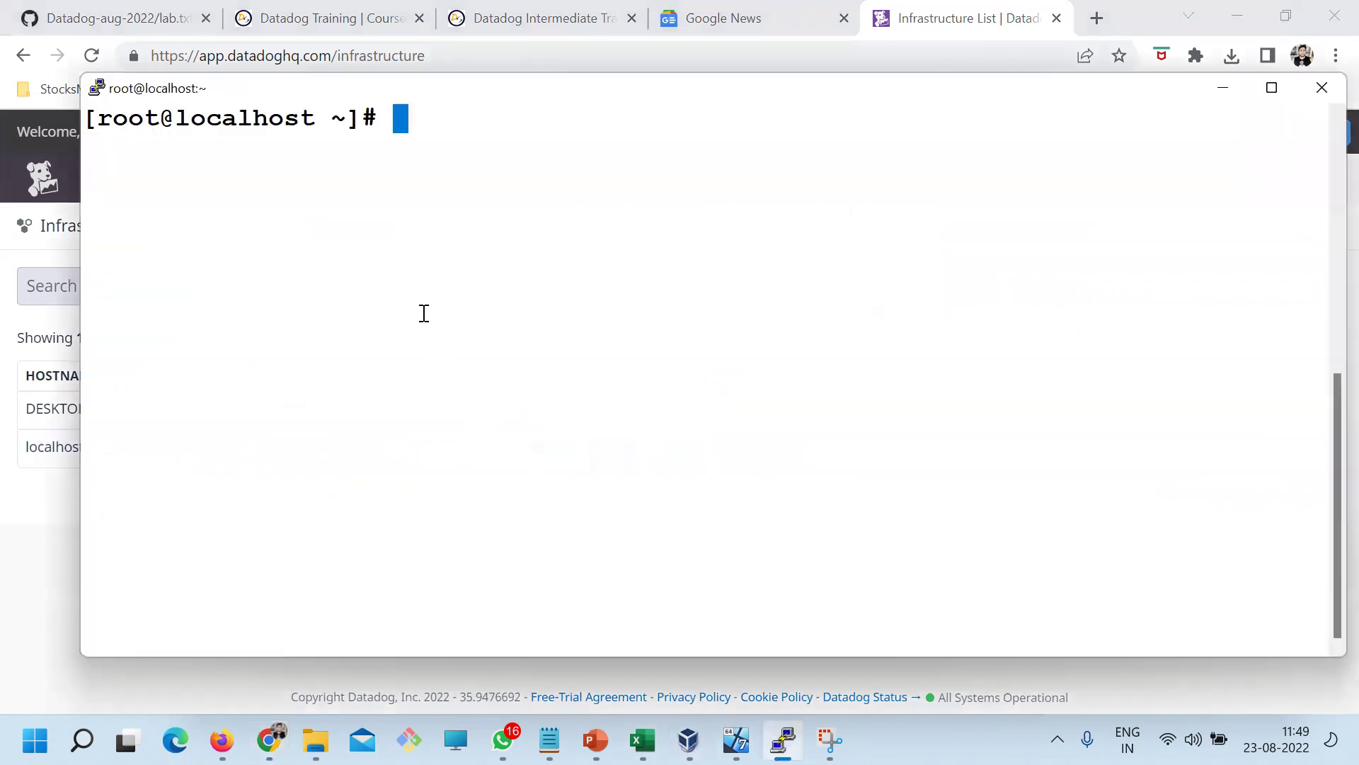
Clear the screen, change into /etc/datadog-agent, and list its contents and path
type("clear")
key("Return")
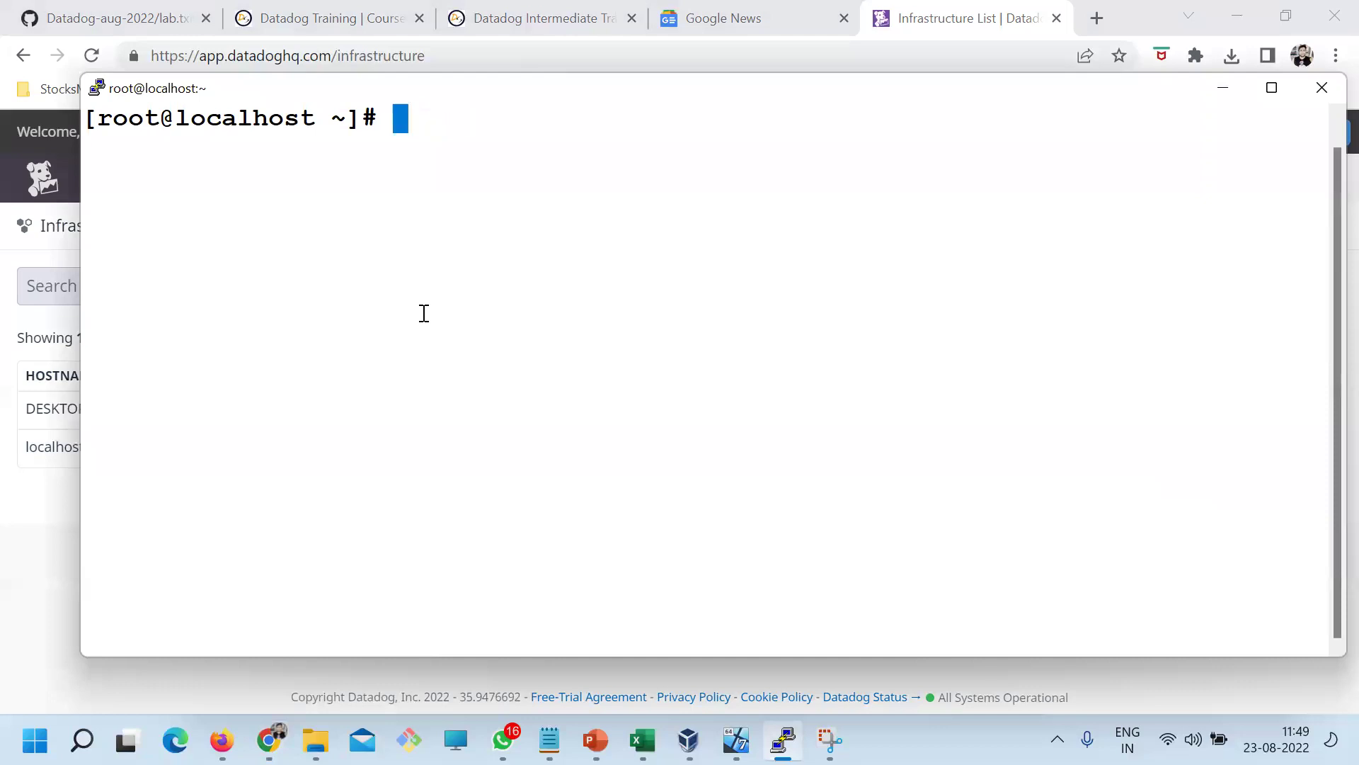
type("ls")
key("Return")
type("cd /etc/")
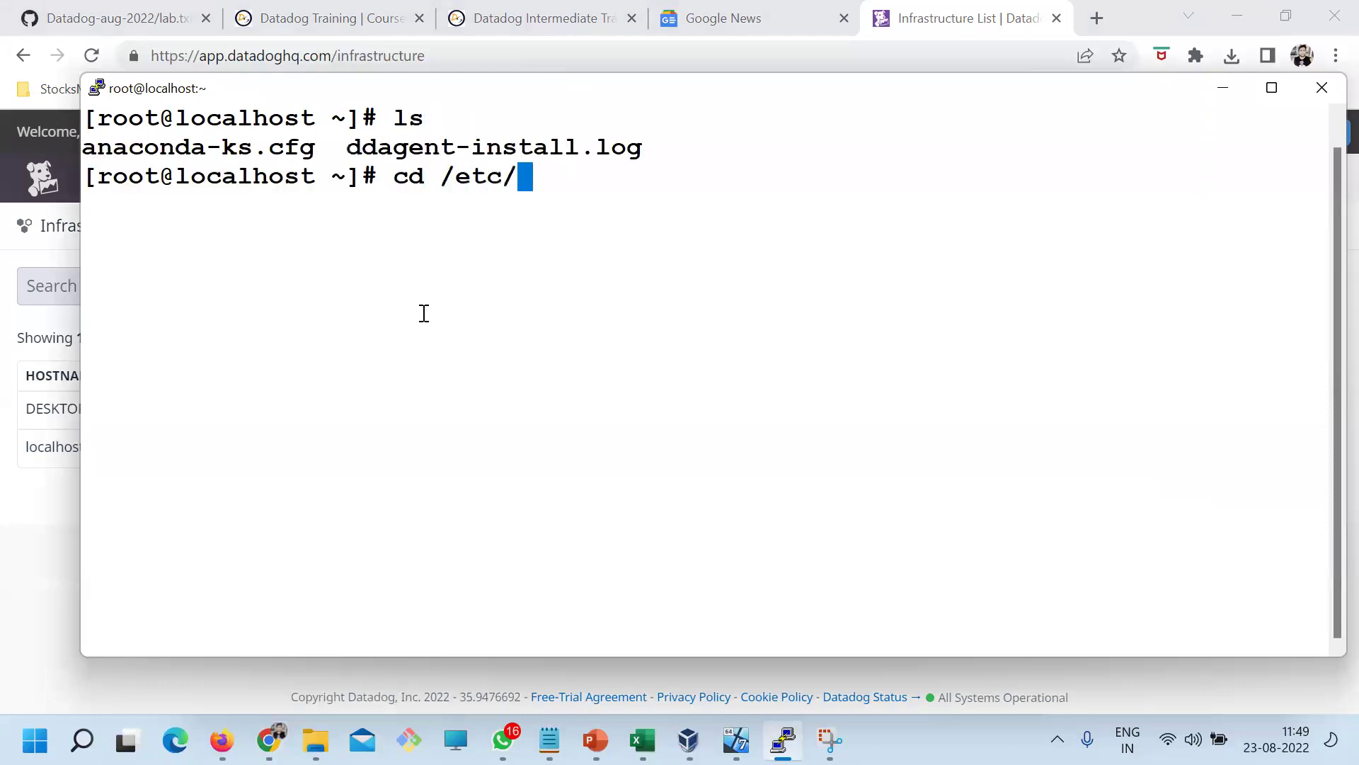
type("da")
key("Tab")
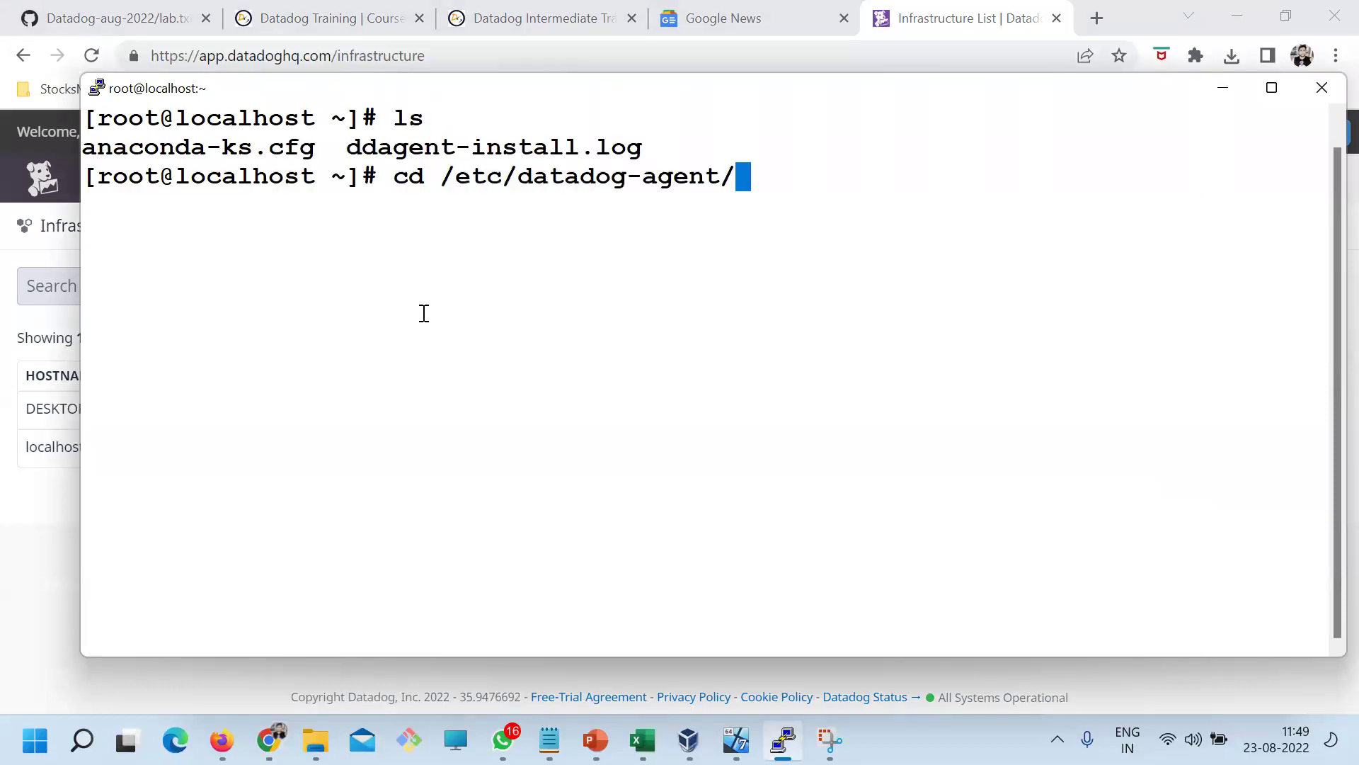
key("Return")
type("ls")
key("Return")
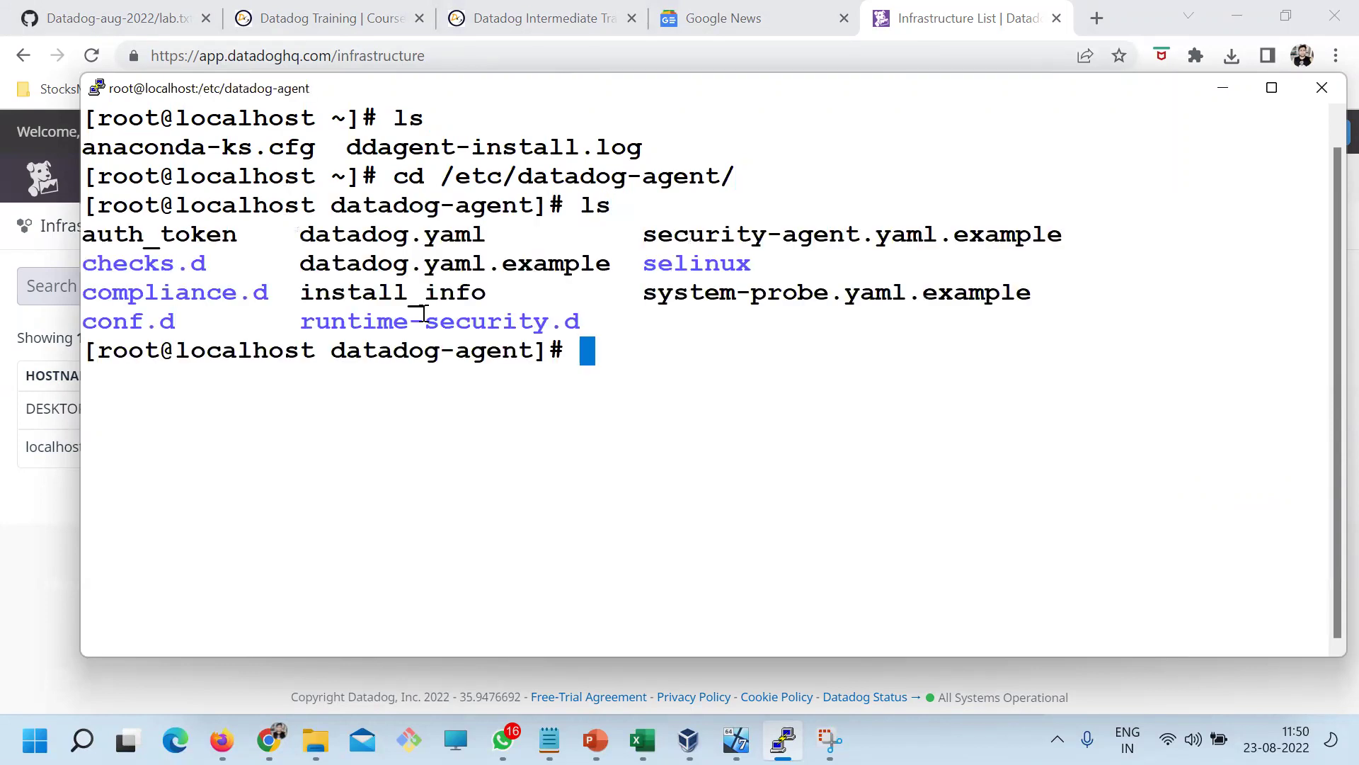
type("pwd")
key("Return")
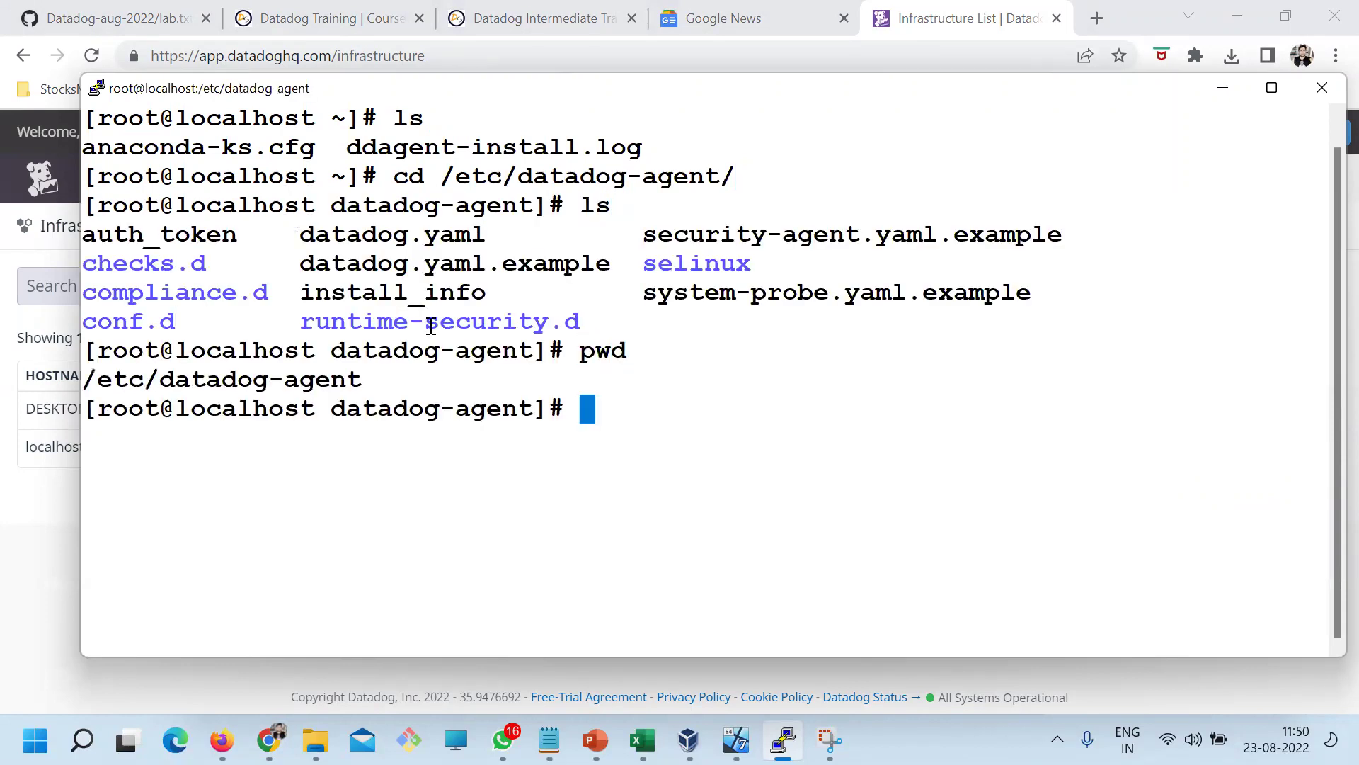
Open datadog.yaml with more, copying the file name from the listing
left_click_drag(343, 384, 115, 382)
left_click_drag(100, 238, 528, 315)
left_click(418, 294)
double_click(391, 223)
key("super+c")
type("more")
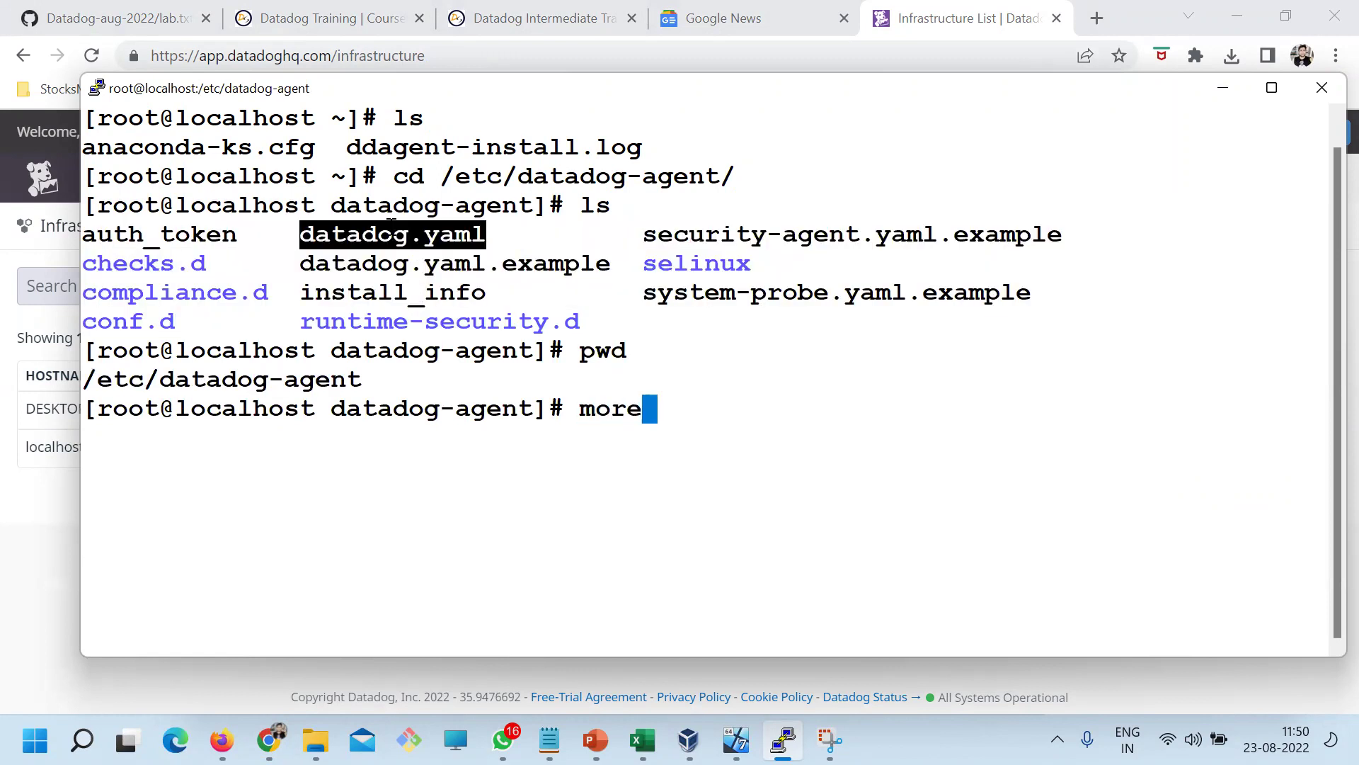
right_click(474, 282)
key("Return")
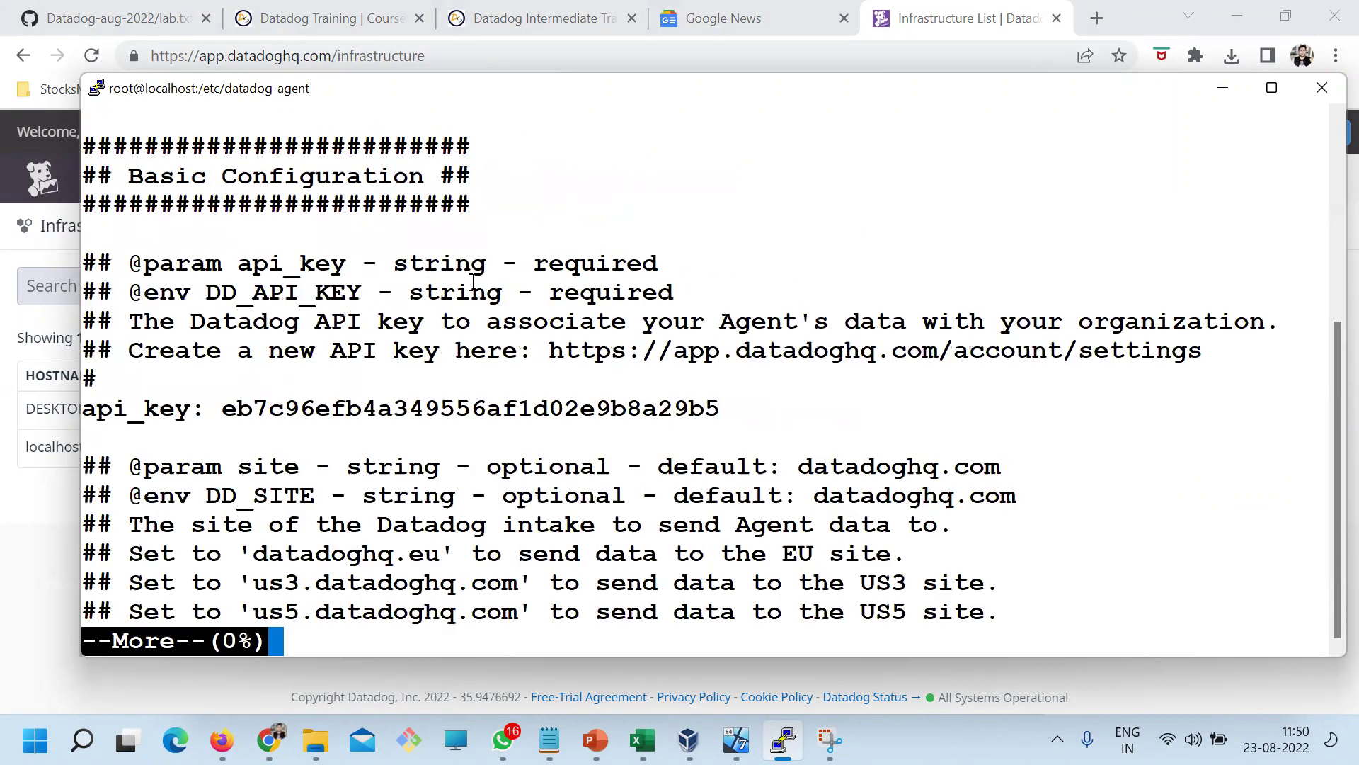
Page through datadog.yaml, highlighting the api_key value and the site datadoghq.com
left_click_drag(286, 375, 693, 366)
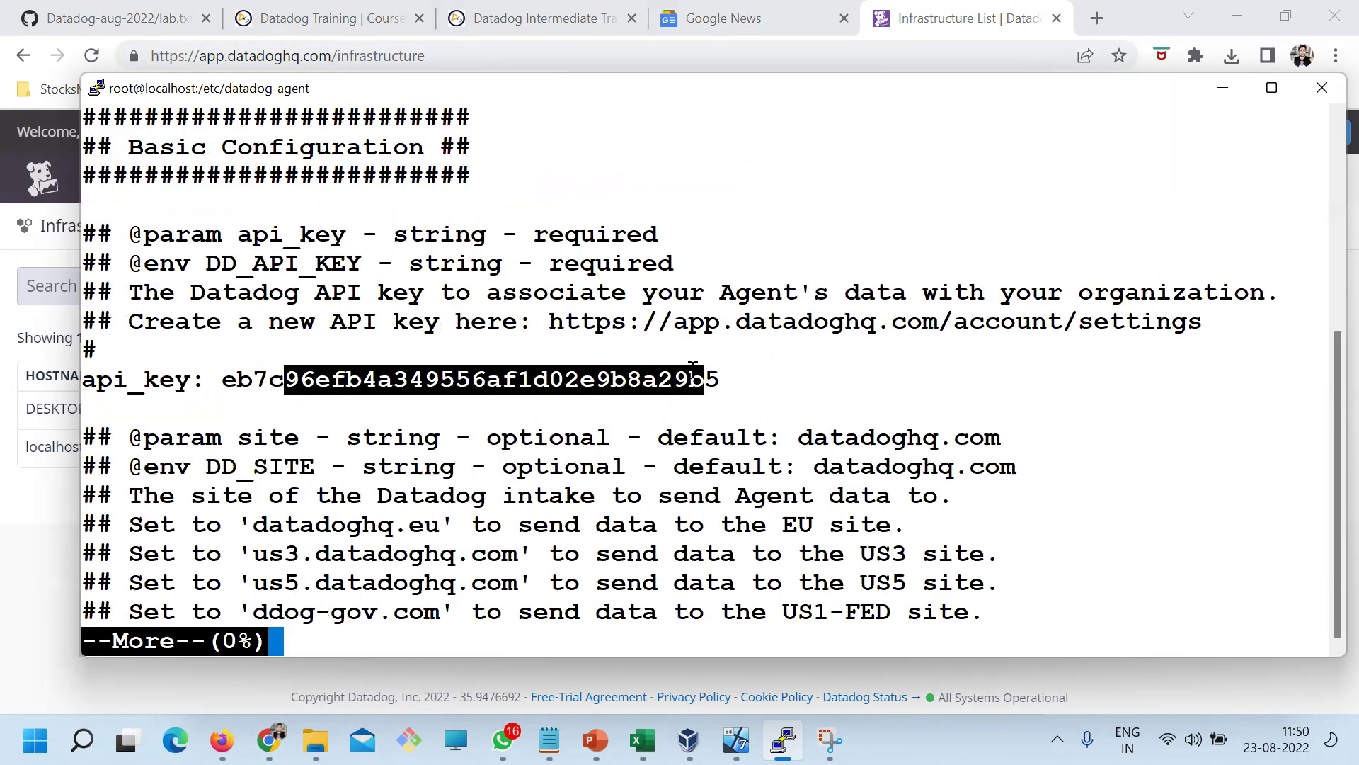
key("Return")
key("Return")
key("Return")
key("Return")
key("Return")
key("Return")
key("Return")
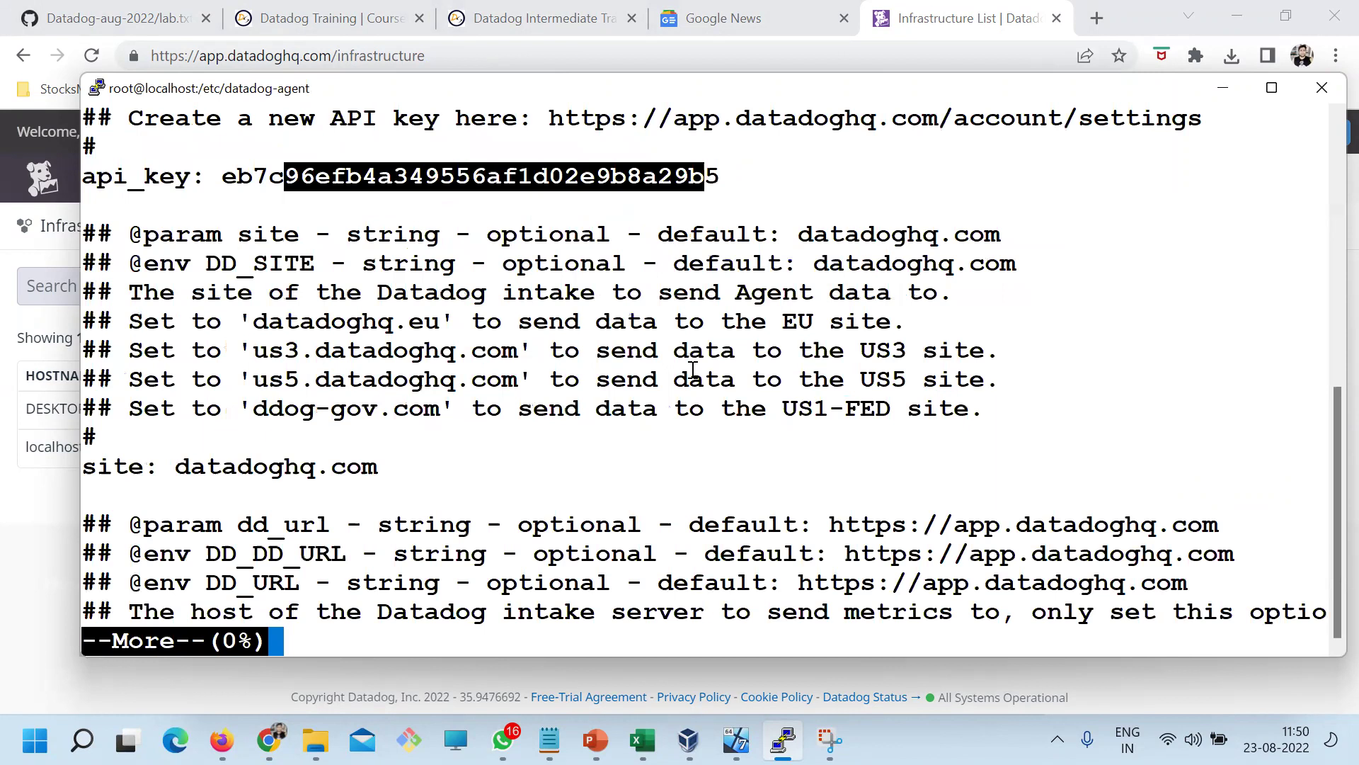
key("Return")
key("Return")
key("Return")
key("Return")
key("Return")
key("Return")
key("Return")
key("Return")
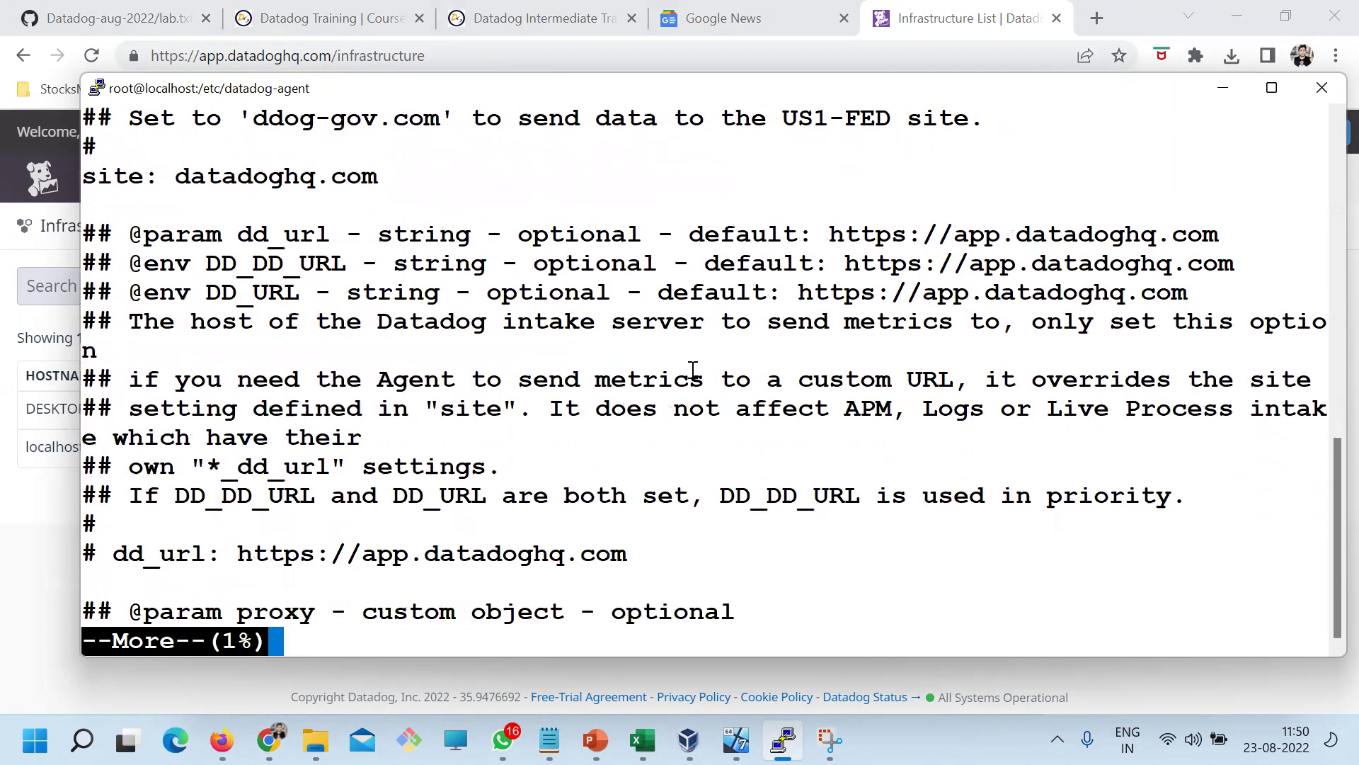
scroll(683, 366, "up", 3)
left_click_drag(175, 408, 377, 409)
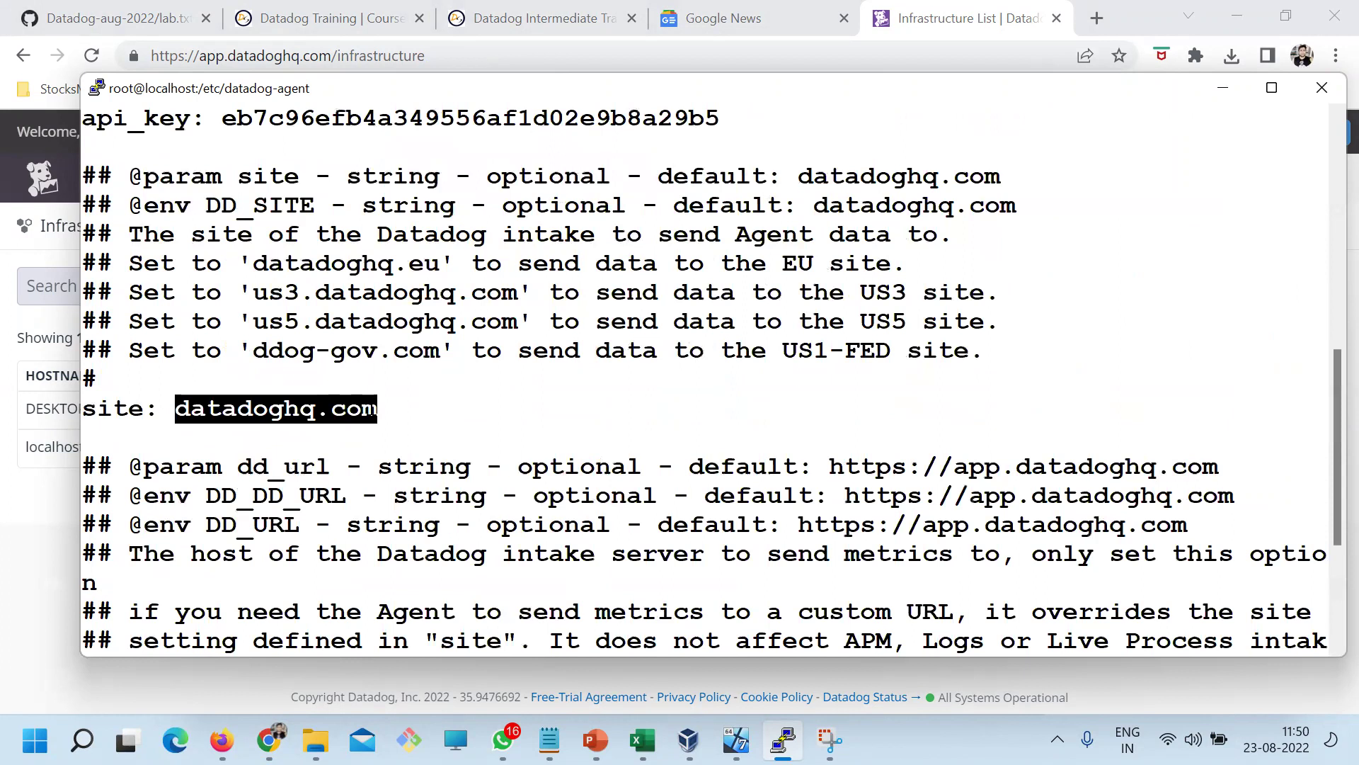
left_click(367, 425)
double_click(200, 409)
scroll(196, 408, "down", 7)
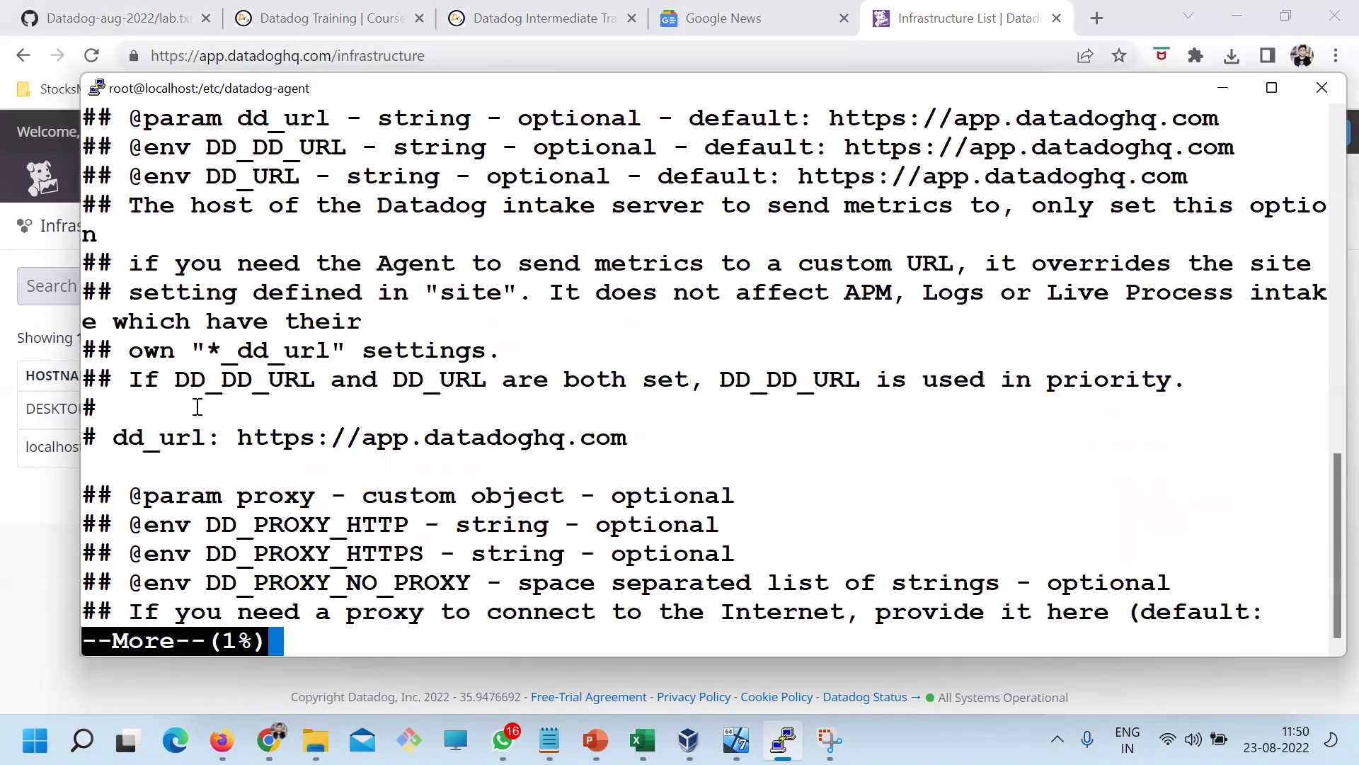
key("Return")
key("Return")
key("Return")
key("Return")
key("Return")
key("Return")
key("Return")
key("Return")
key("Return")
key("Return")
key("Return")
key("Return")
key("Return")
key("Return")
key("Return")
key("Return")
key("Return")
key("Return")
key("Return")
key("Return")
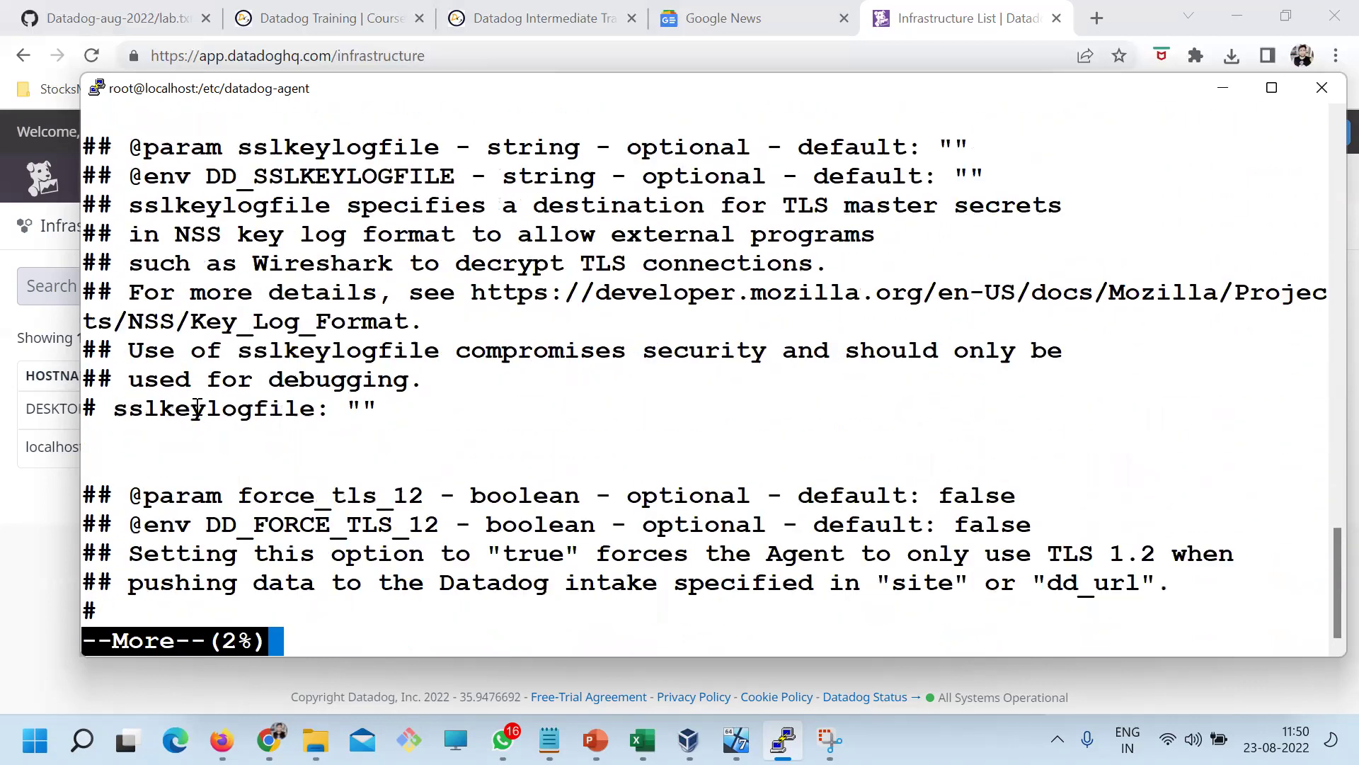
Clear the screen and list the datadog-agent folder, noting datadog.yaml, checks.d, conf.d and runtime-security.d
type("qclear")
key("Return")
type("ls")
key("Return")
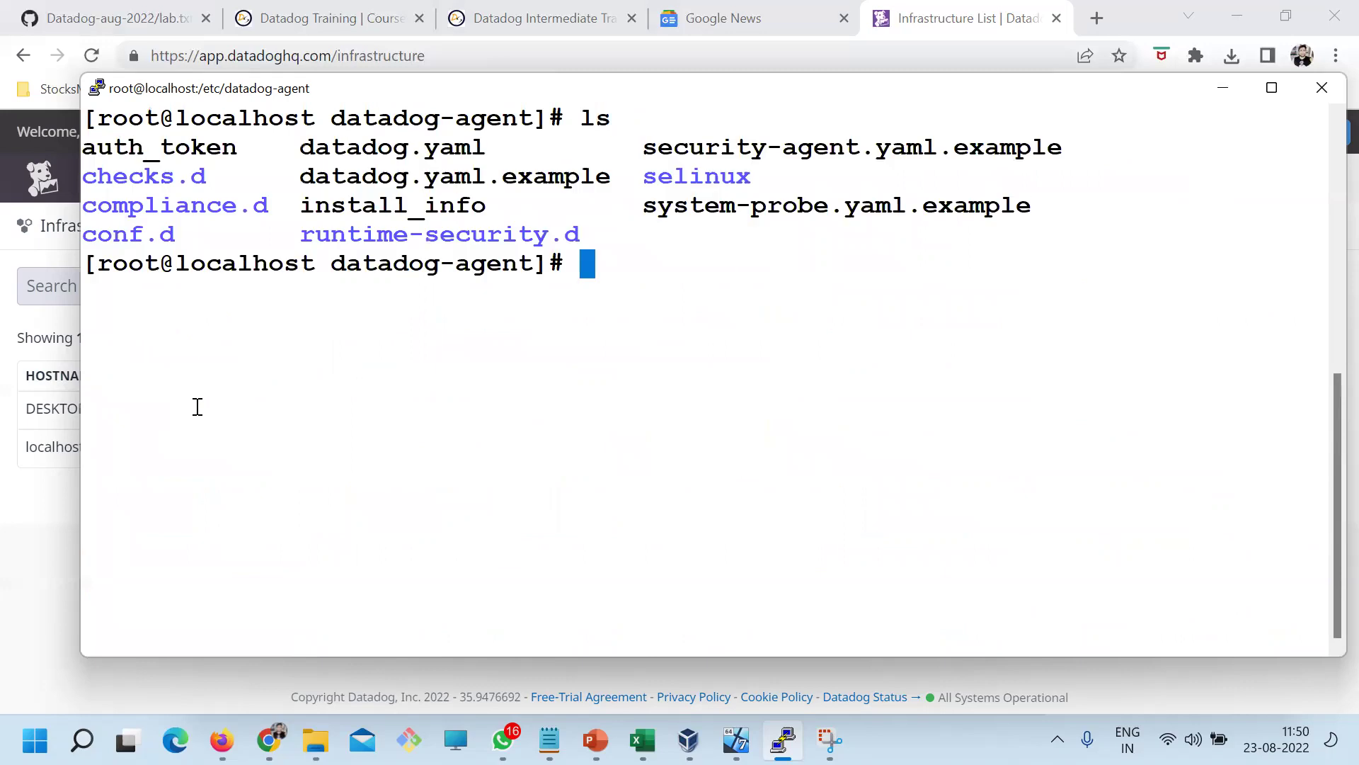
double_click(383, 145)
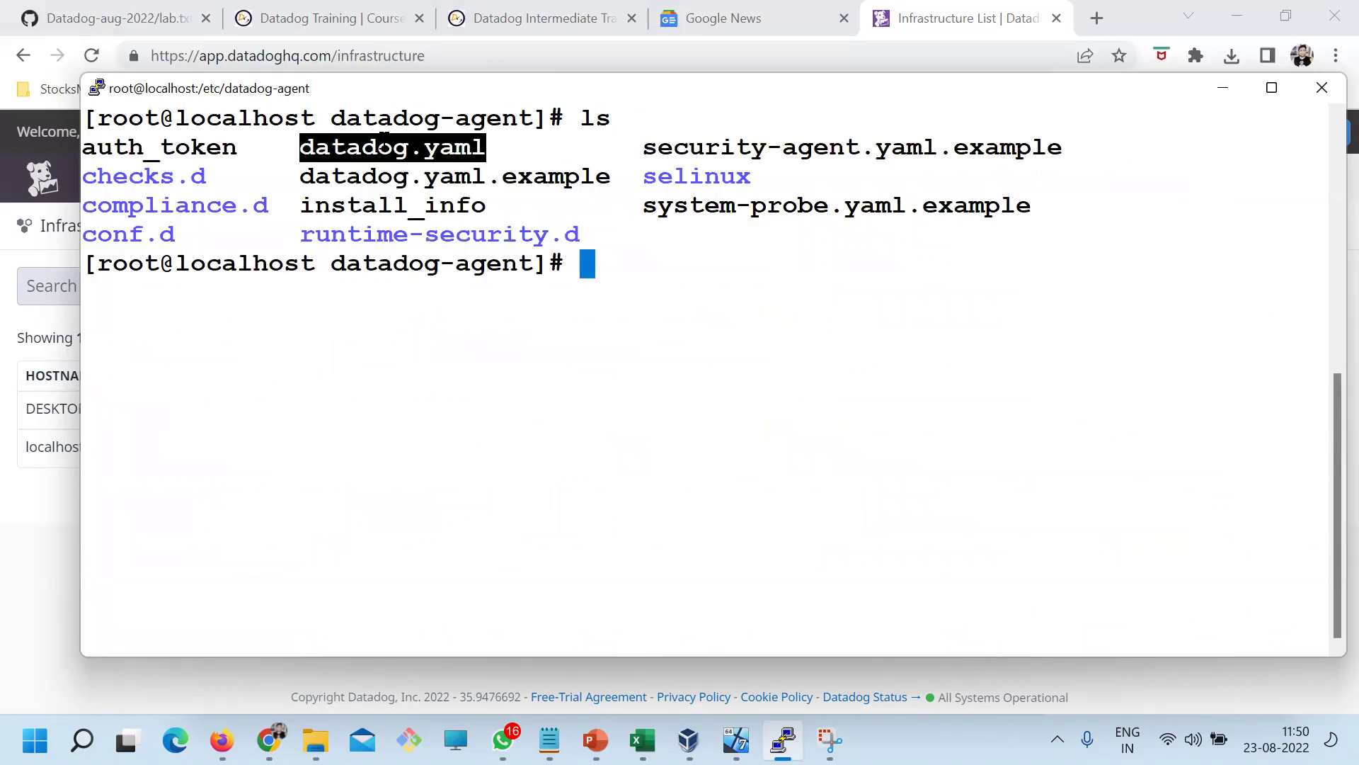
double_click(121, 177)
double_click(135, 233)
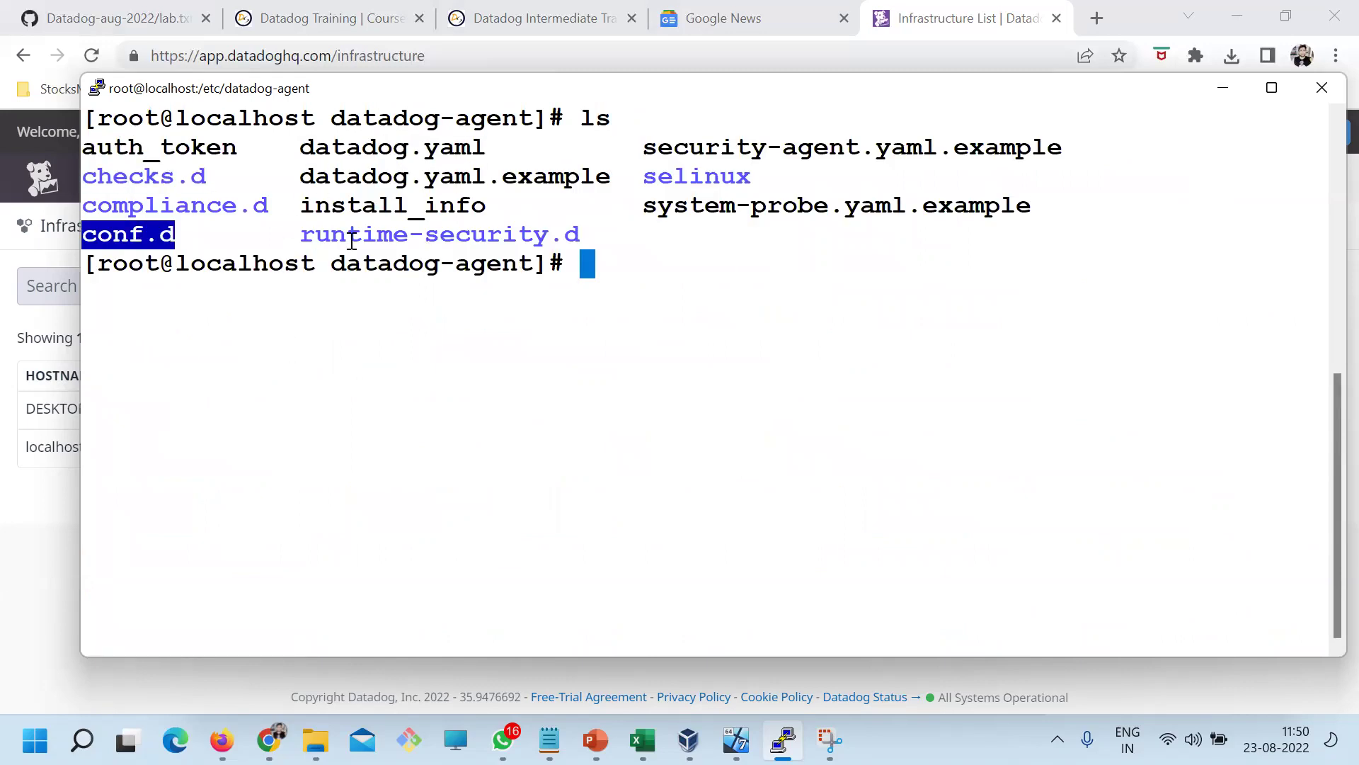
double_click(382, 235)
left_click_drag(773, 212, 331, 147)
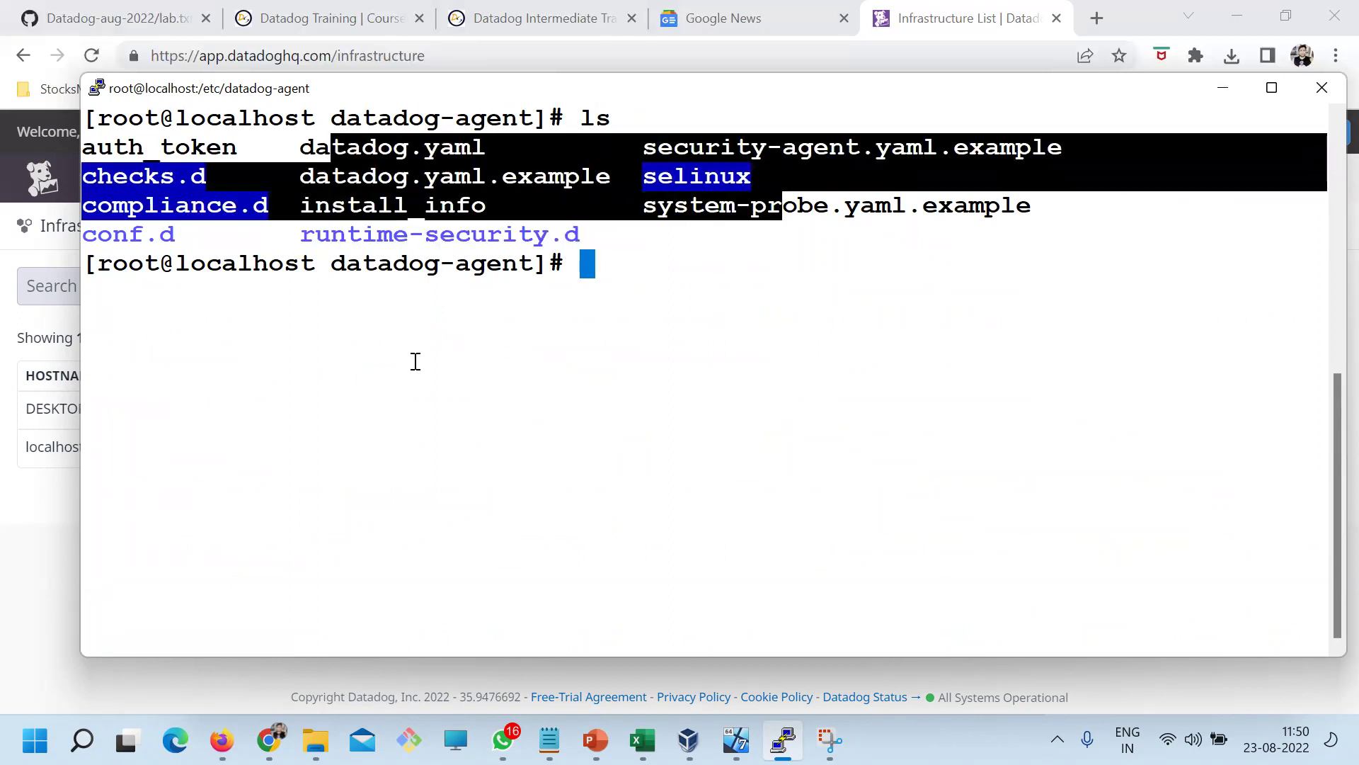
Change into /var/log and list its contents, then clear the screen and relist it
type("cd /var/")
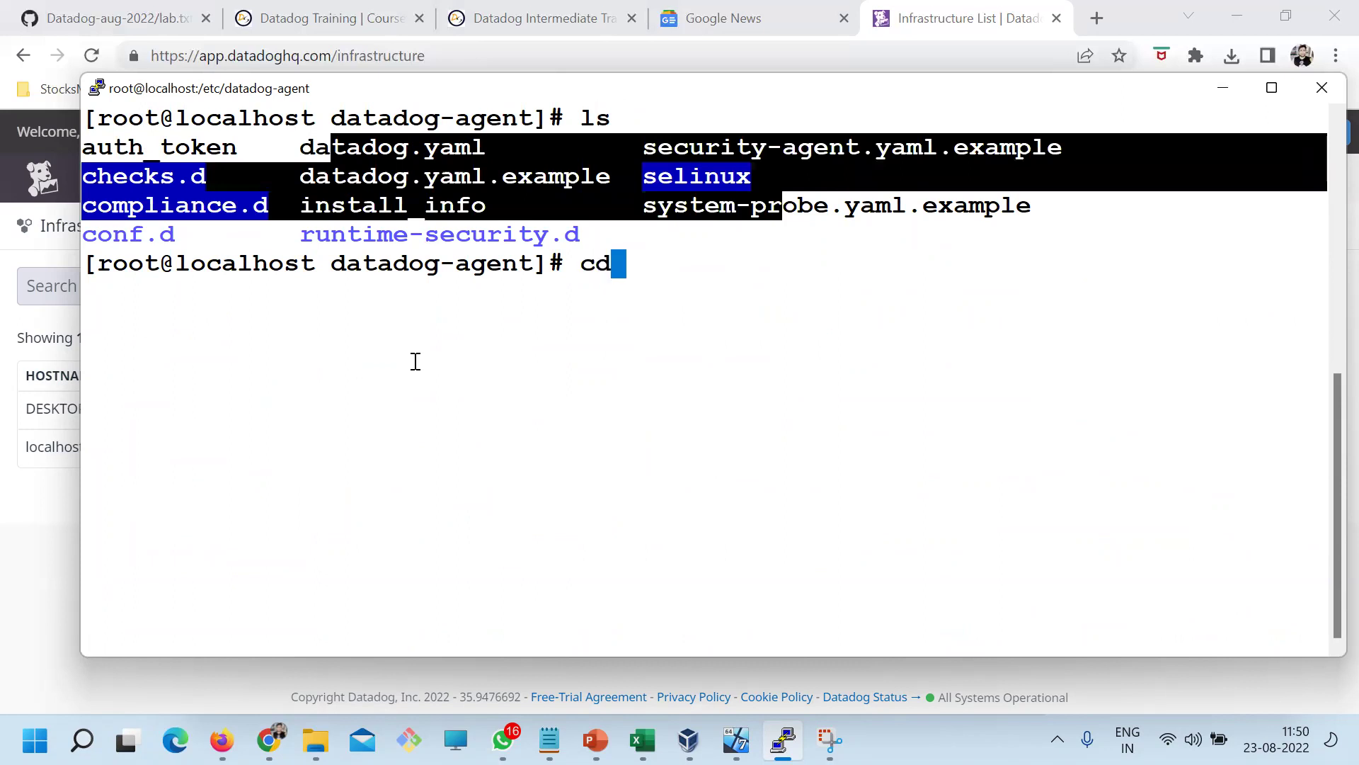
type("l")
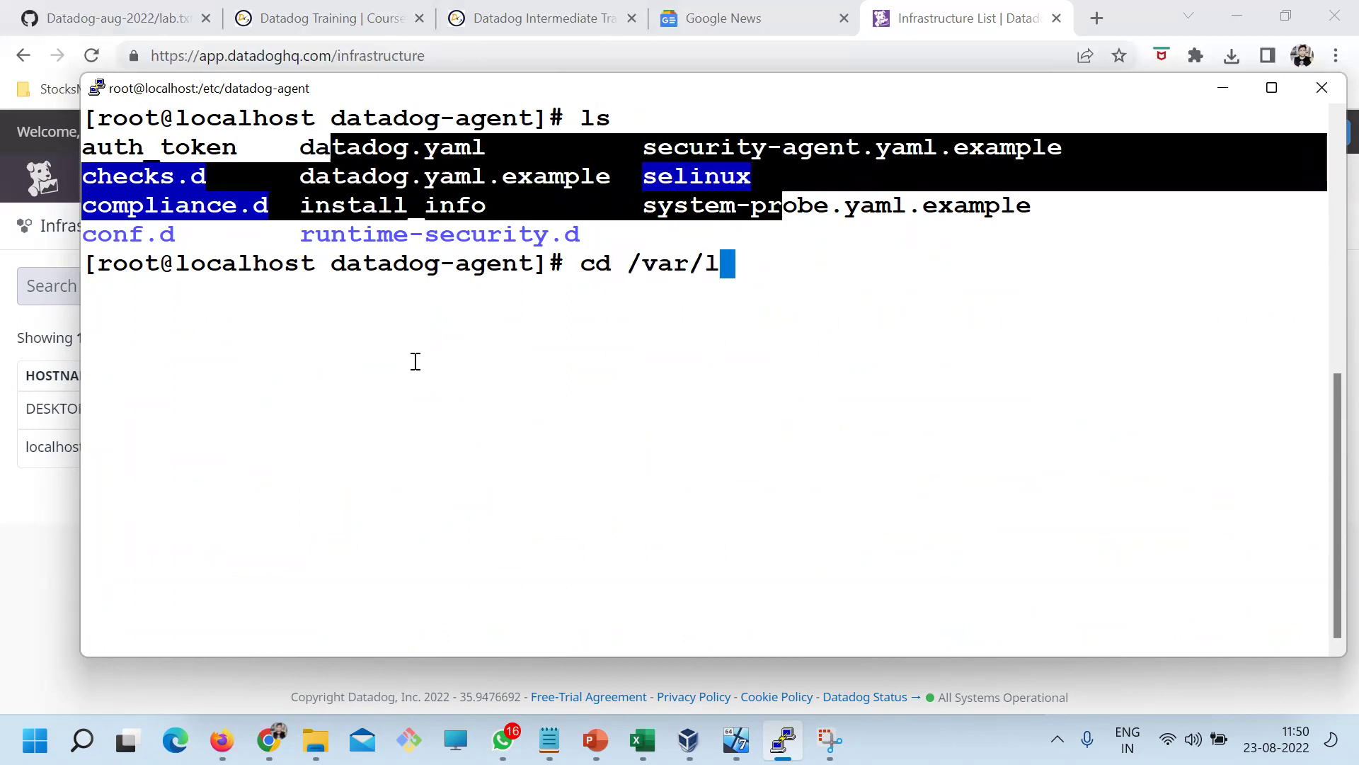
key("BackSpace")
type("lo")
key("BackSpace")
key("BackSpace")
type("log/")
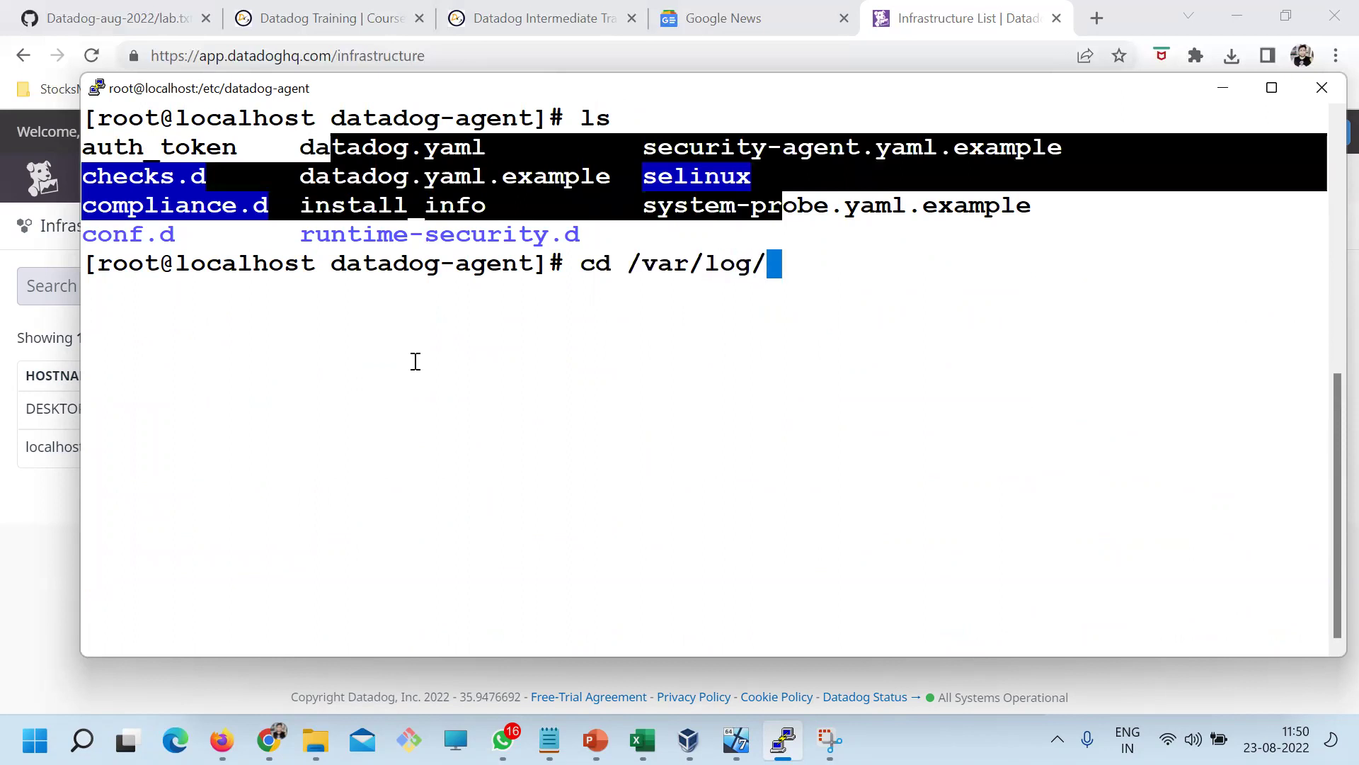
key("Return")
type("ls")
key("Return")
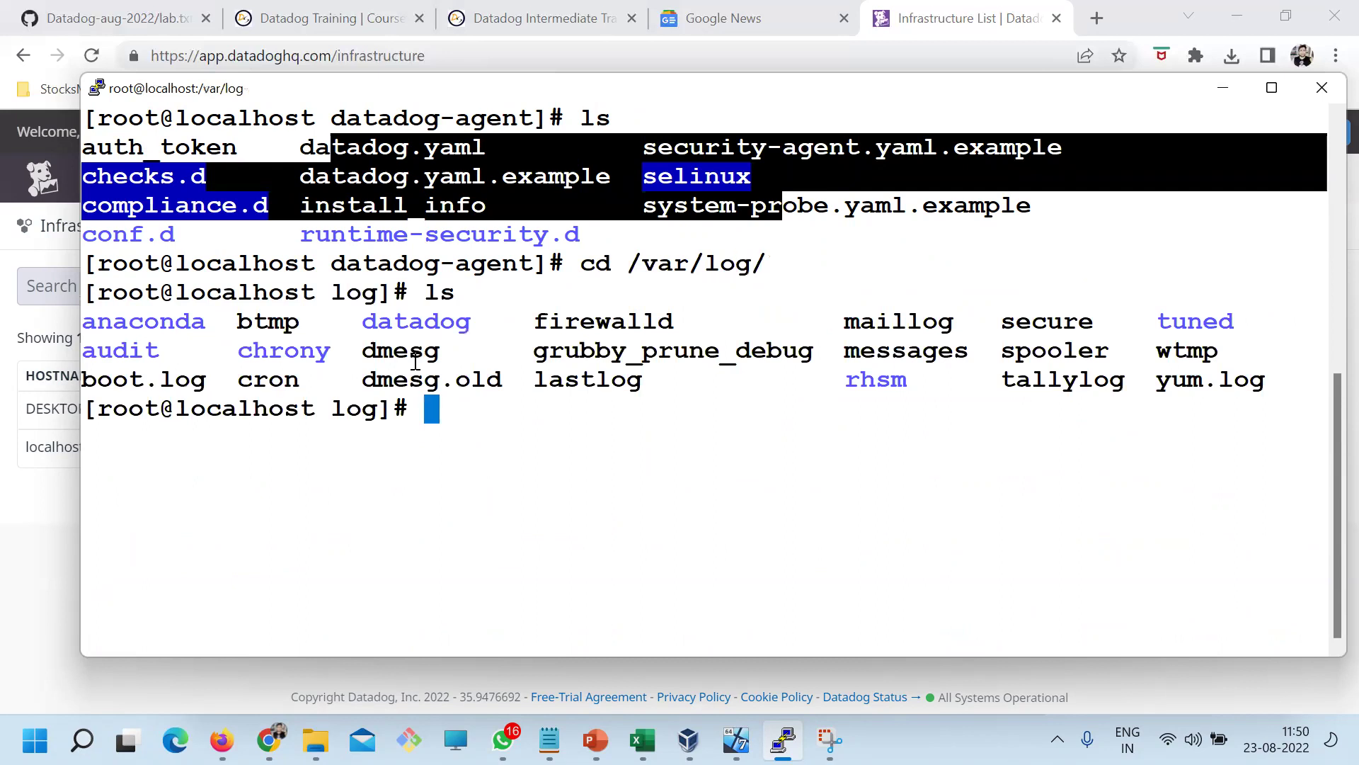
type("clear")
key("Return")
type("ls")
key("Return")
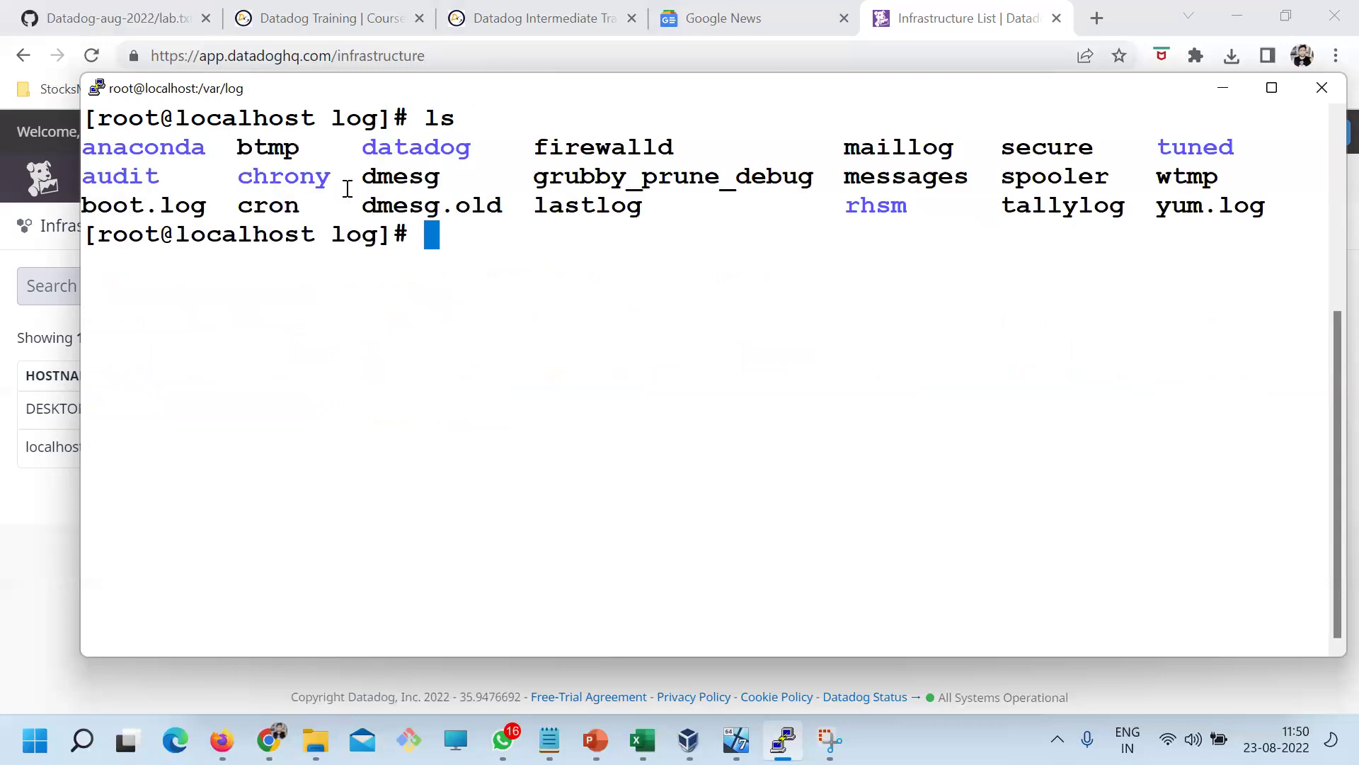
Enter the datadog folder and list agent.log, process-agent.log and trace-agent.log
double_click(421, 151)
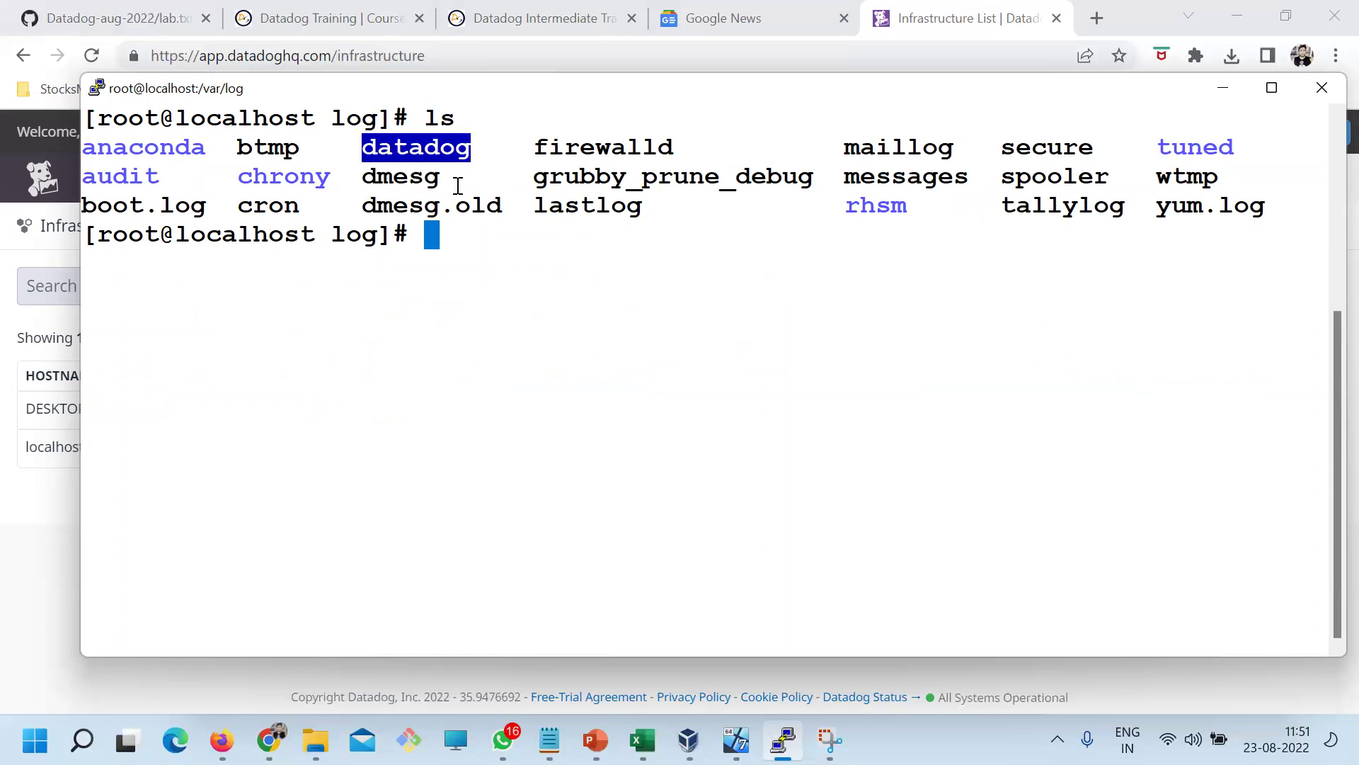
type("cd")
right_click(577, 234)
key("Return")
type("ls")
key("Return")
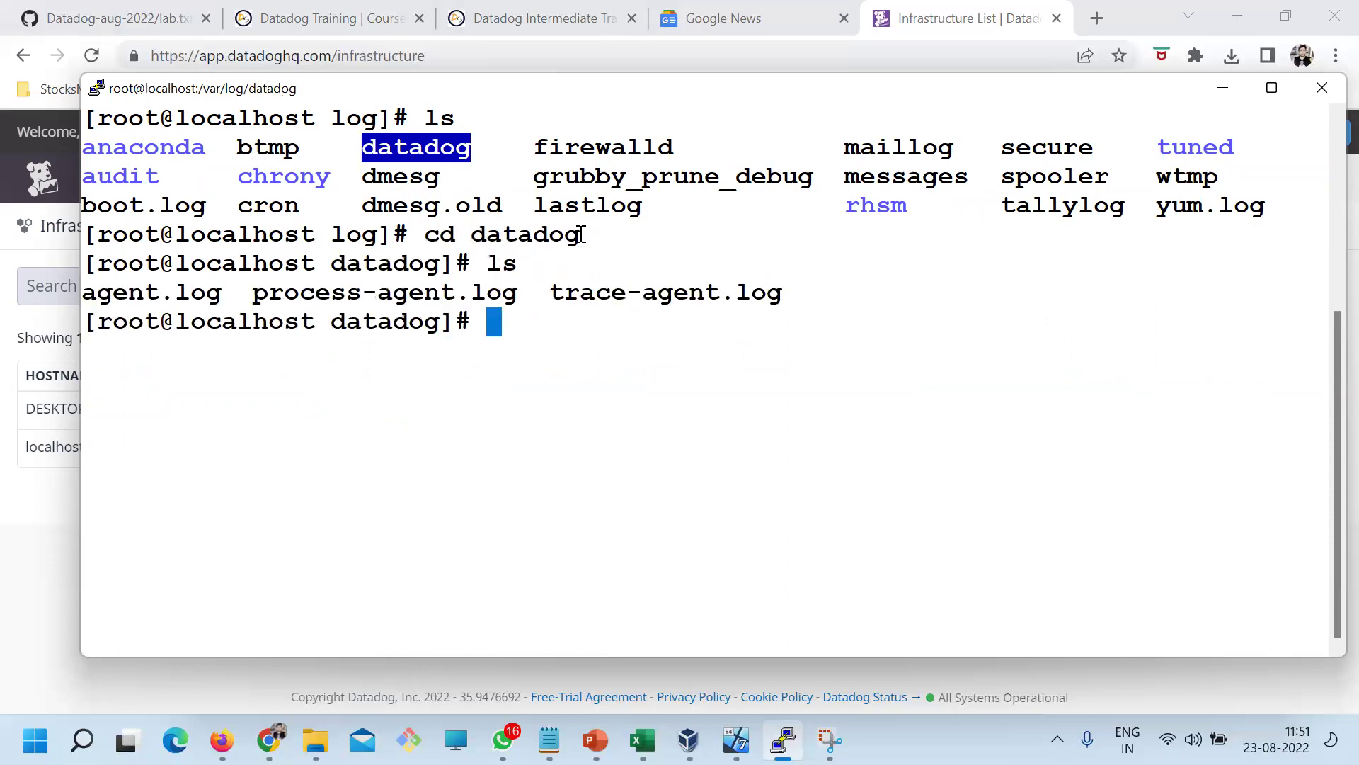
left_click_drag(82, 290, 772, 279)
double_click(193, 269)
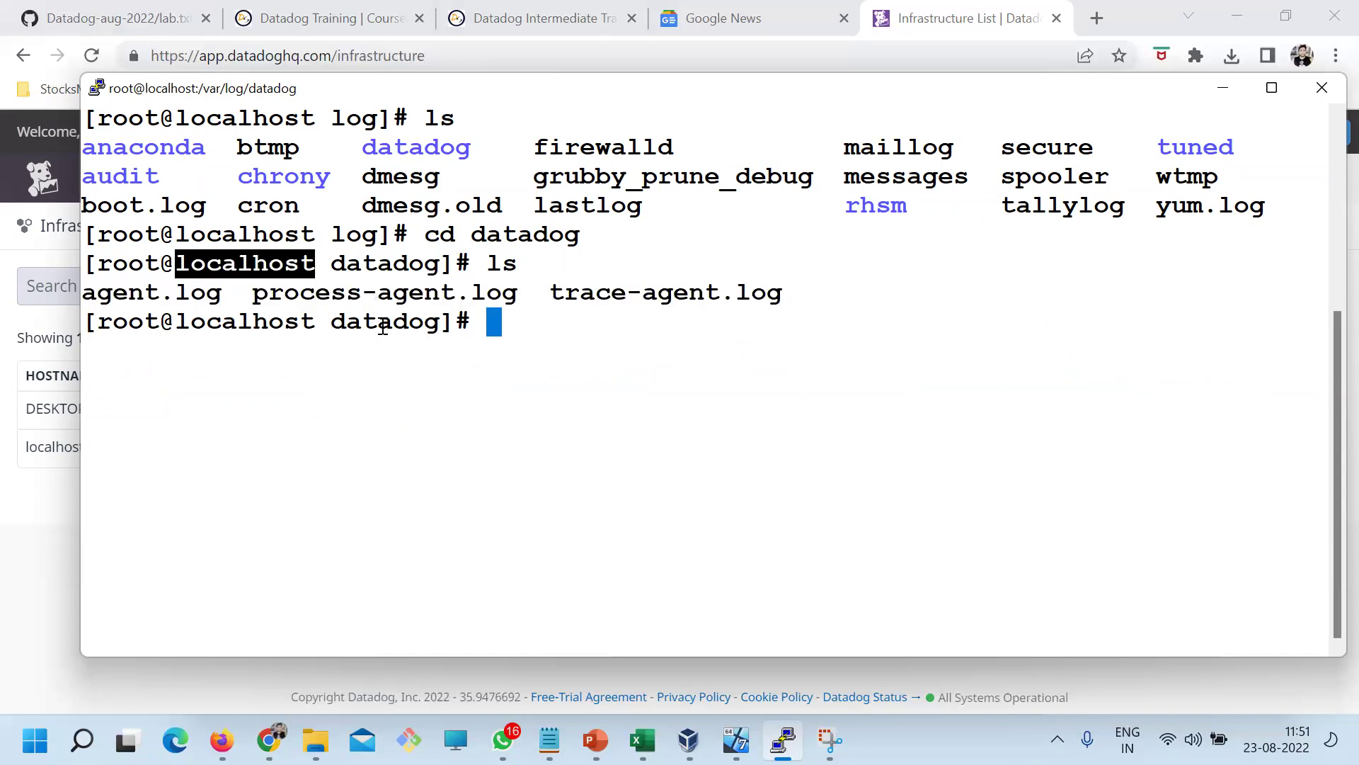
left_click_drag(517, 293, 253, 292)
double_click(621, 292)
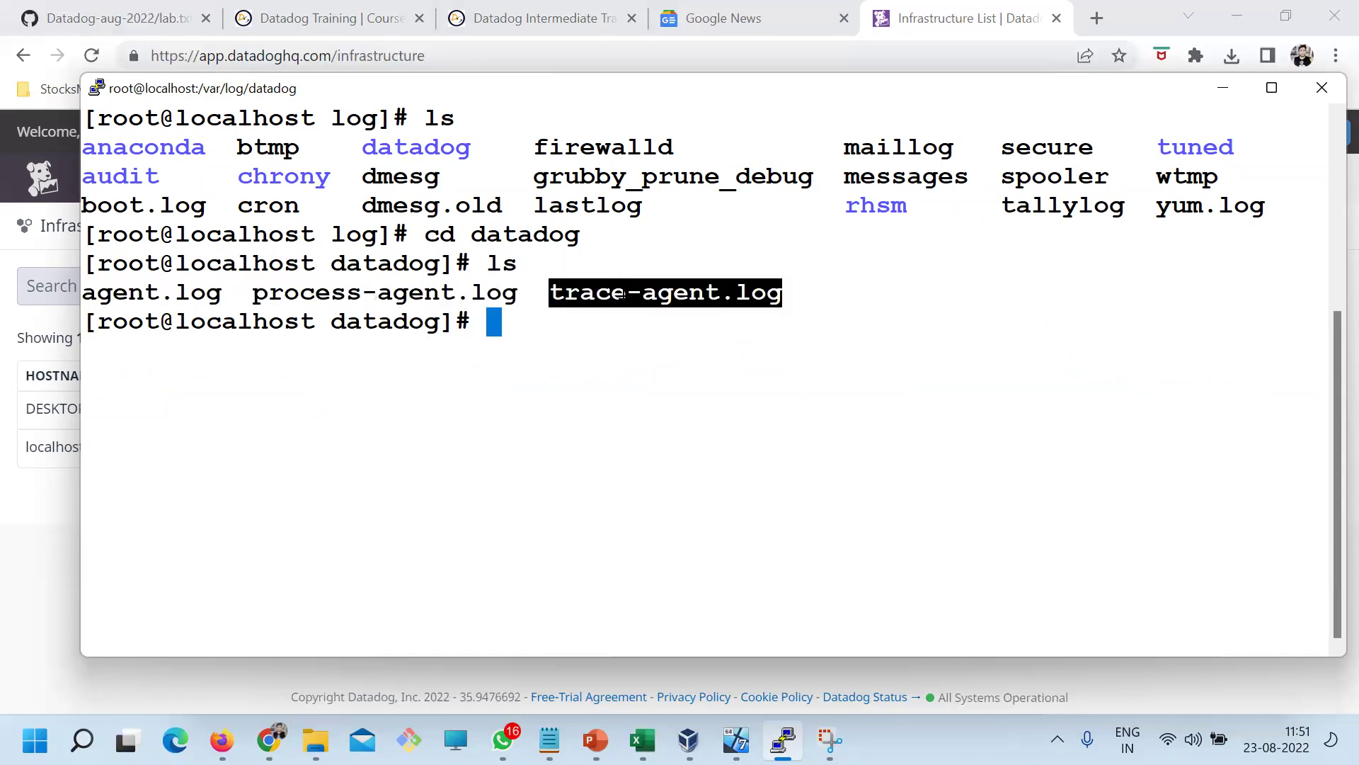
left_click_drag(146, 292, 641, 292)
Run ps eaf | grep datadog and scroll through the matching processes
type("ls -ea")
key("BackSpace")
key("BackSpace")
key("BackSpace")
key("BackSpace")
key("BackSpace")
key("BackSpace")
type("ps e")
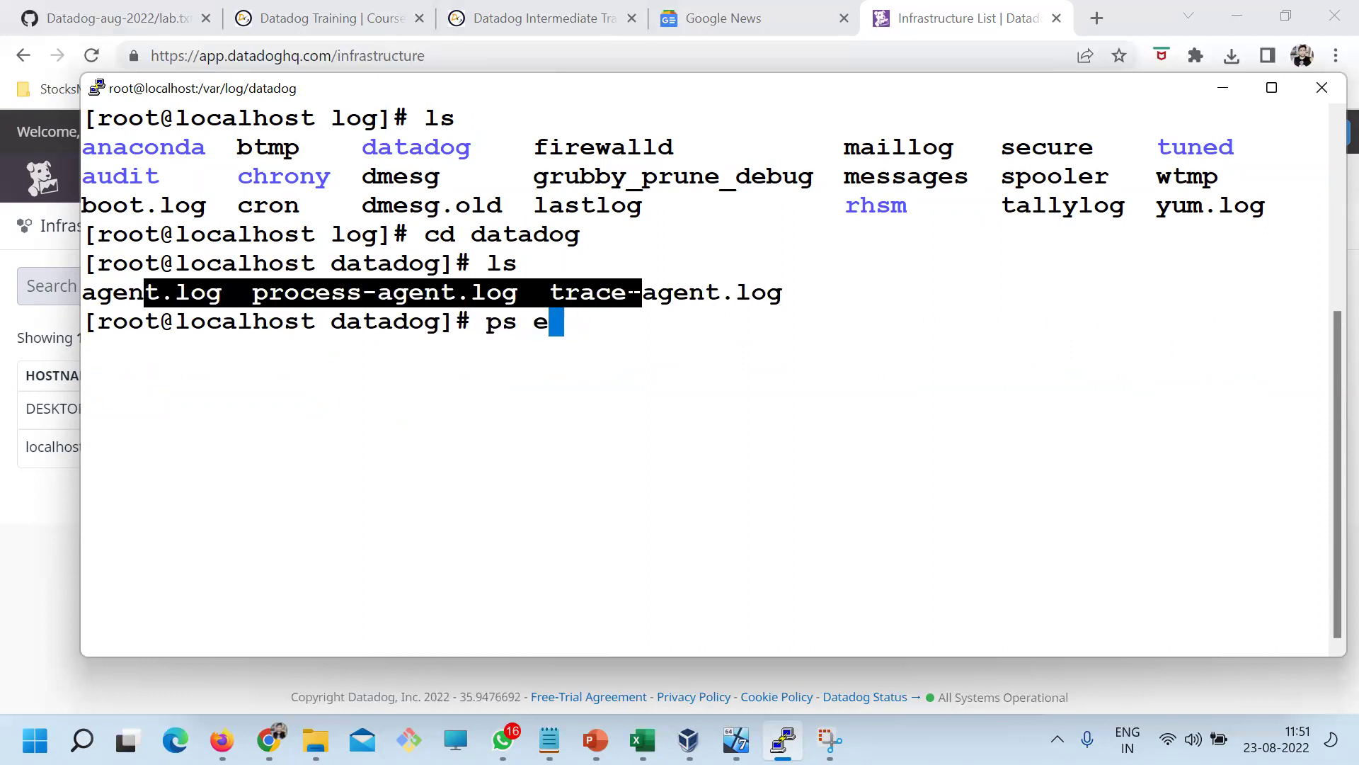
type("af | grep ")
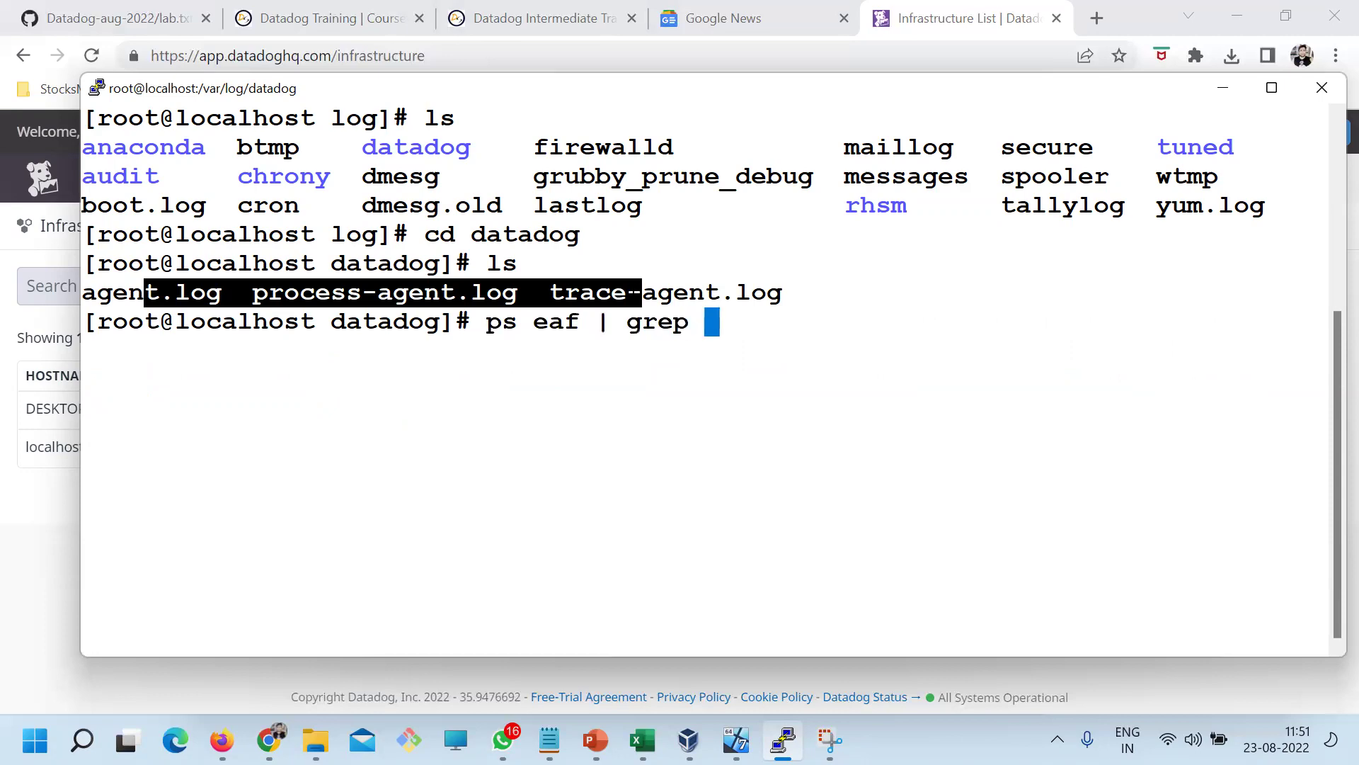
type("datadog")
key("Return")
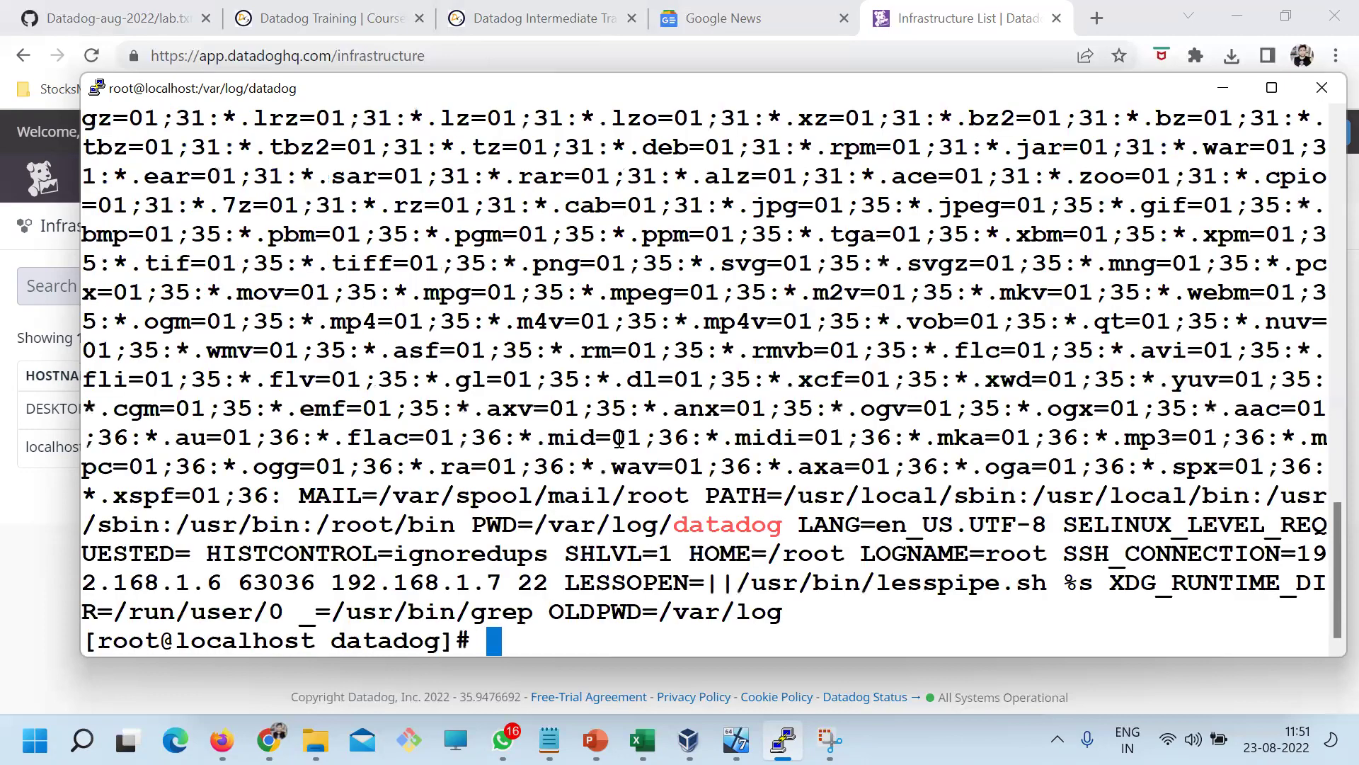
scroll(619, 439, "up", 10)
scroll(616, 470, "down", 10)
scroll(659, 510, "up", 5)
scroll(524, 556, "up", 9)
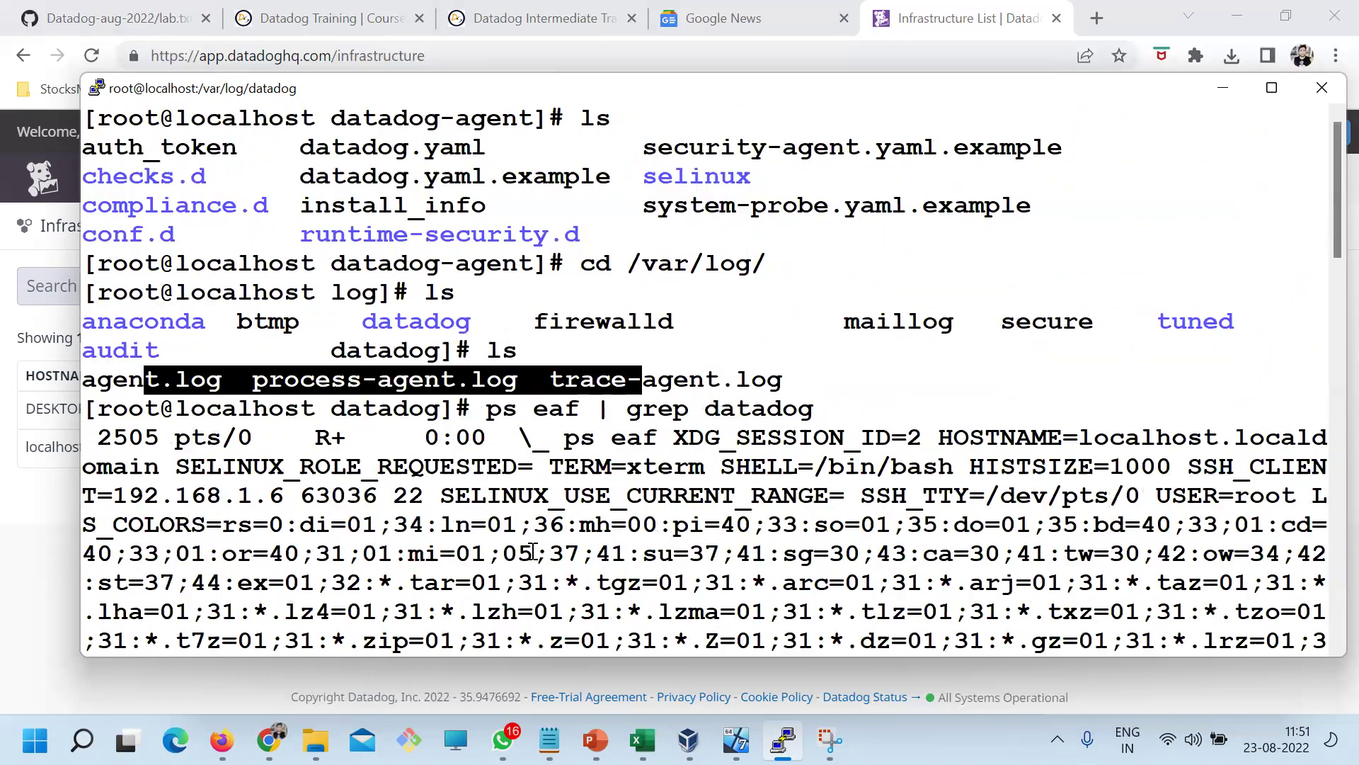
scroll(548, 559, "down", 3)
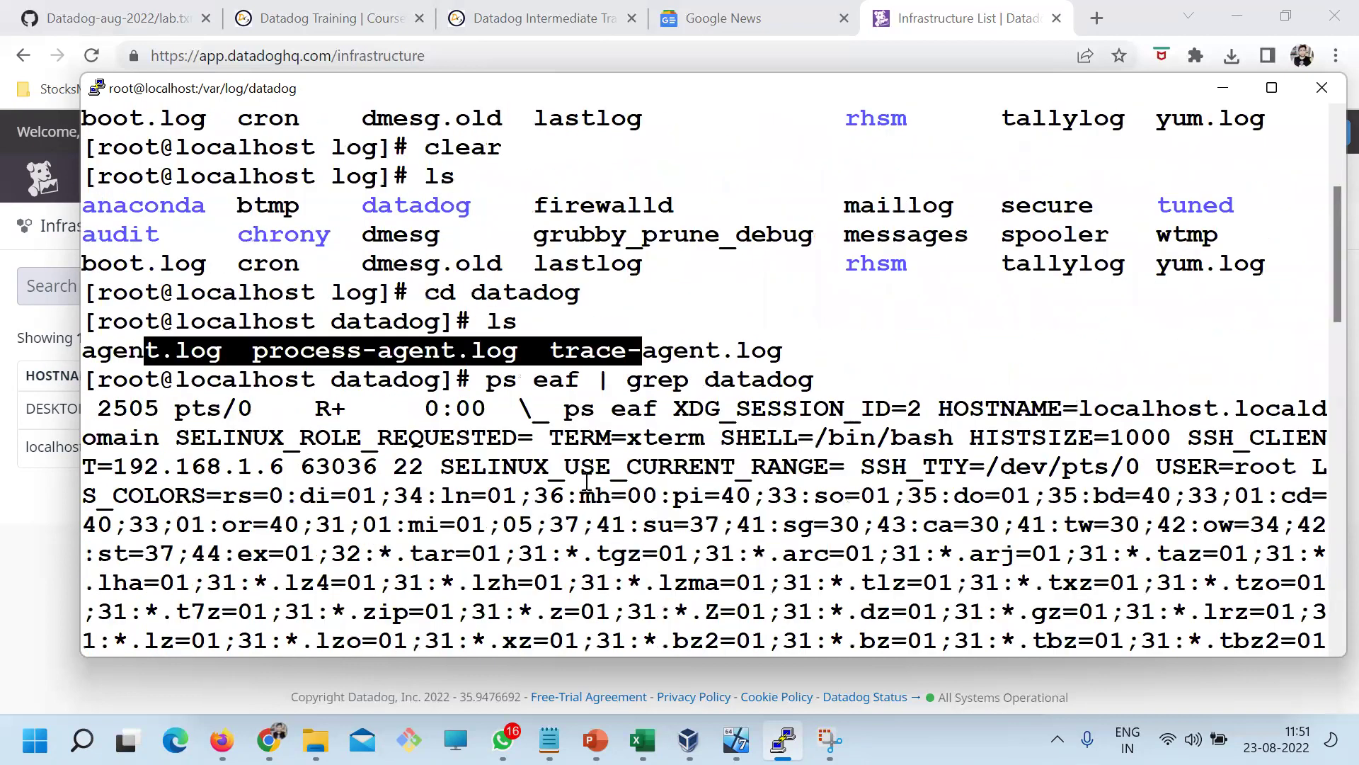
scroll(635, 493, "down", 10)
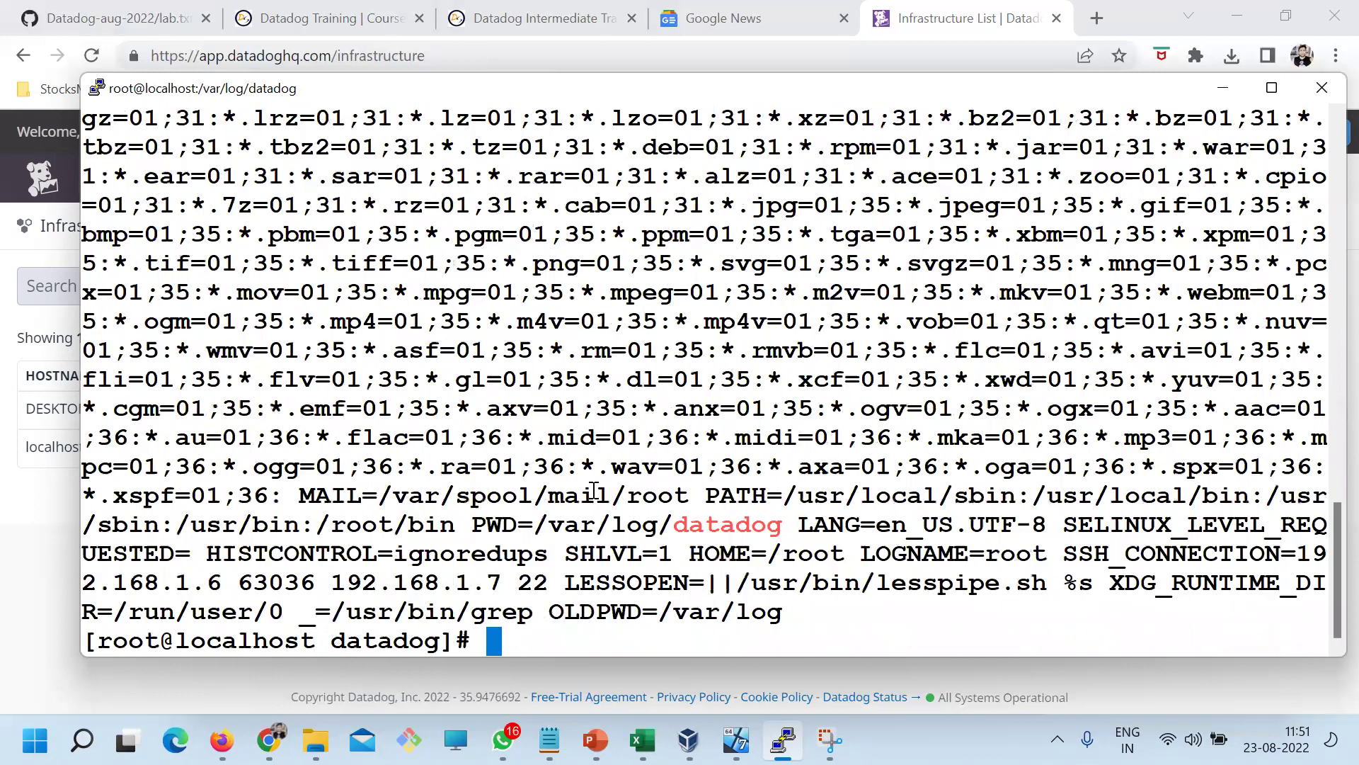
scroll(650, 585, "up", 6)
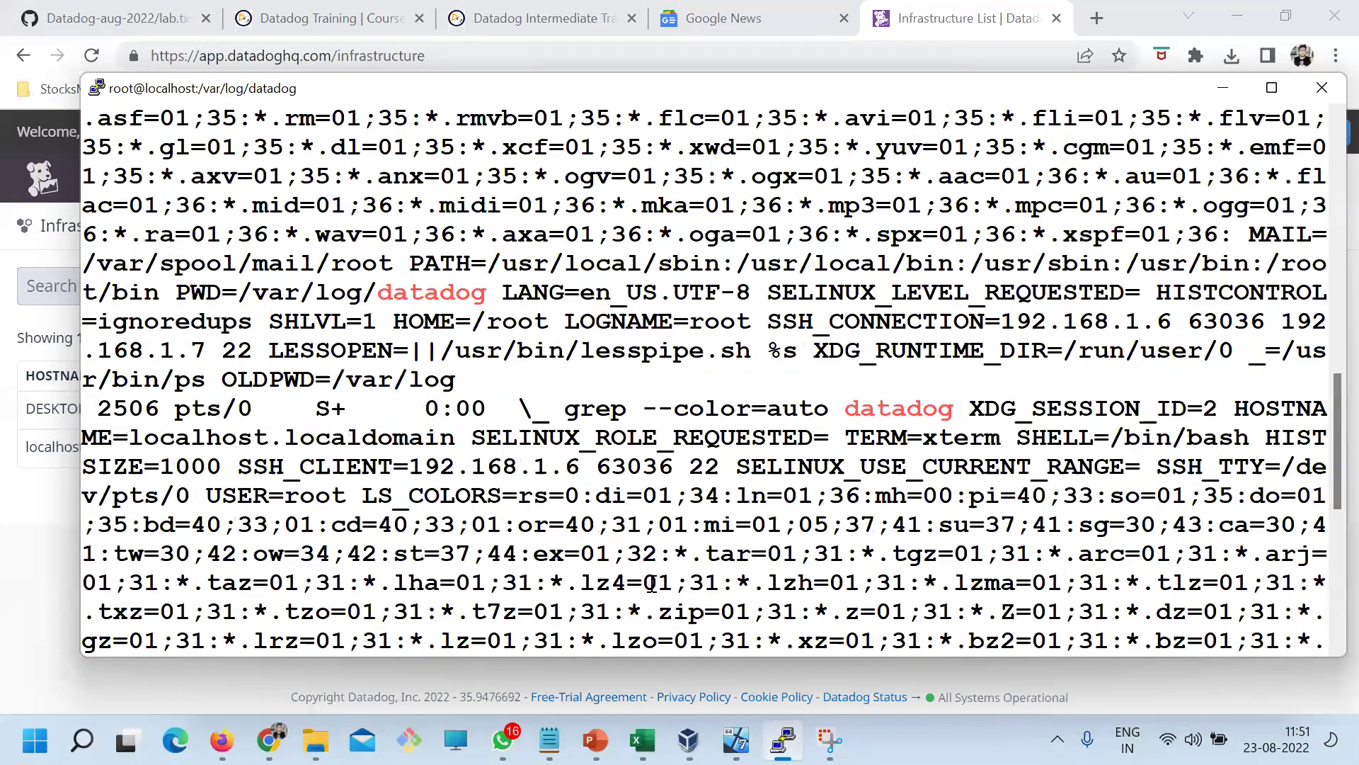
scroll(616, 539, "up", 12)
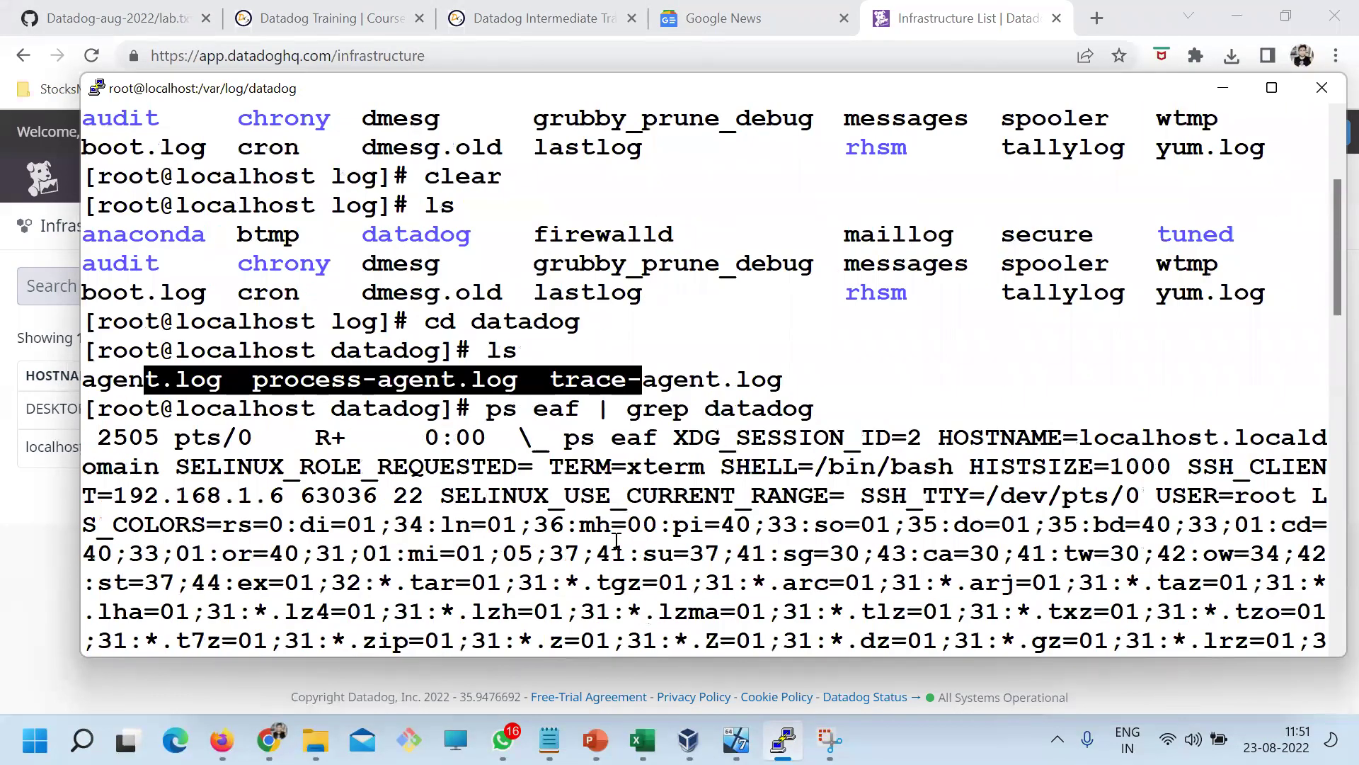
key("Return")
key("Return")
Clear the screen and rerun the process search with grep data, reviewing the datadog paths
type("clear")
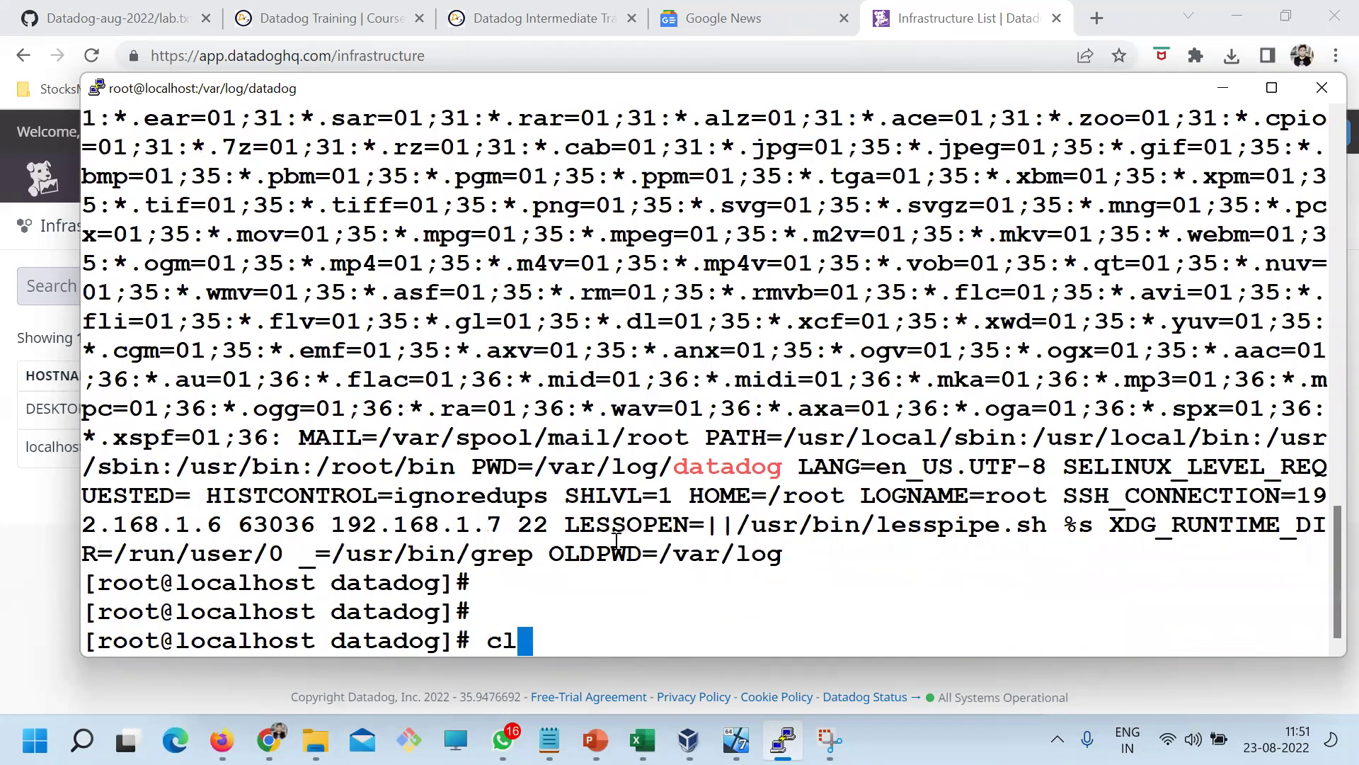
key("Return")
type("clear")
key("Return")
key("Up")
key("Up")
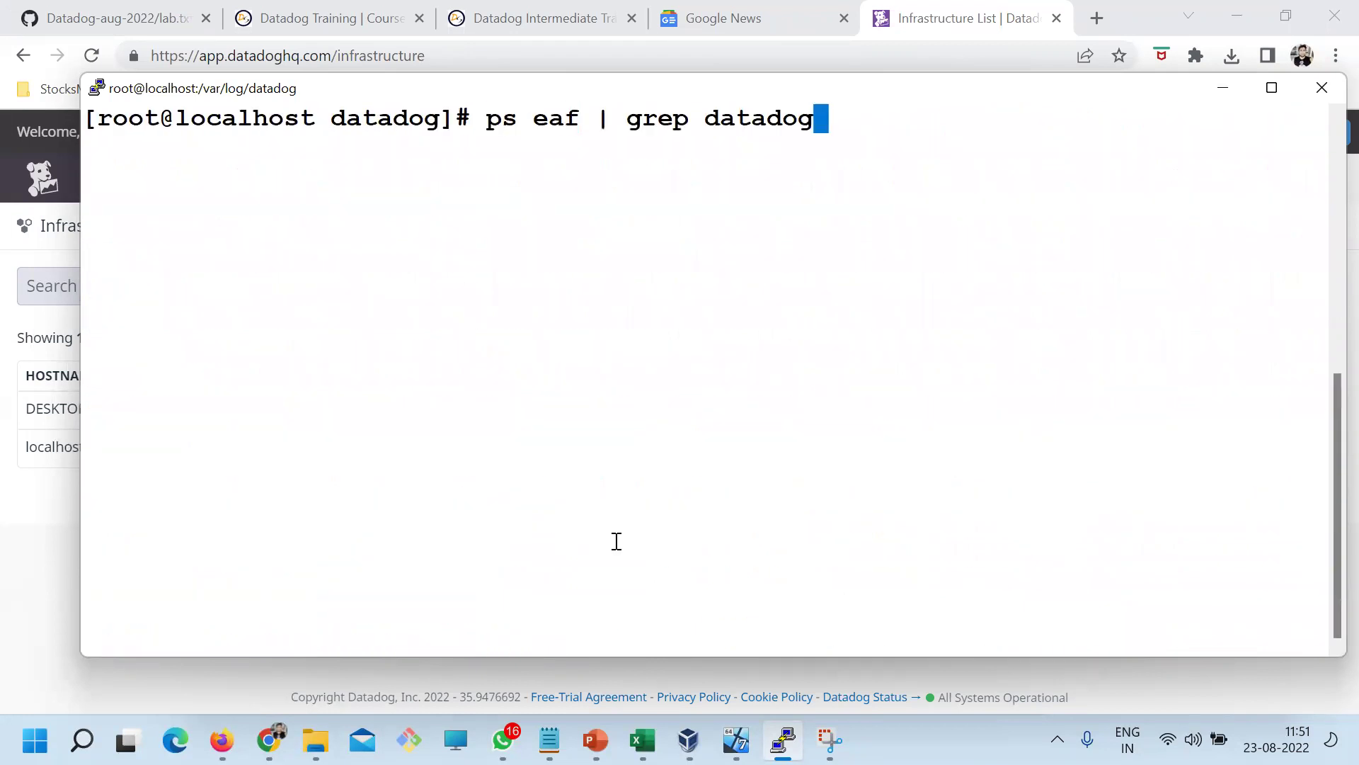
key("BackSpace")
key("BackSpace")
key("BackSpace")
key("Return")
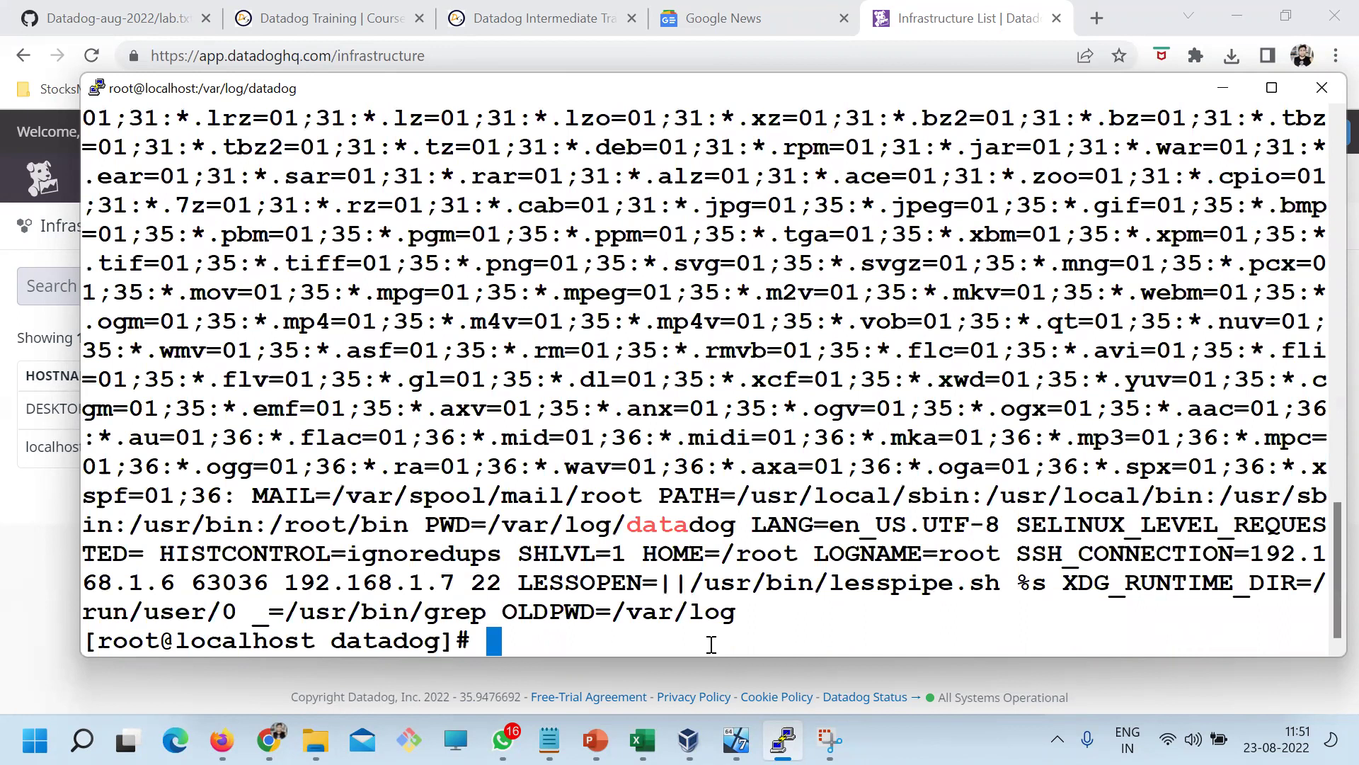
left_click_drag(632, 518, 672, 524)
scroll(680, 531, "up", 6)
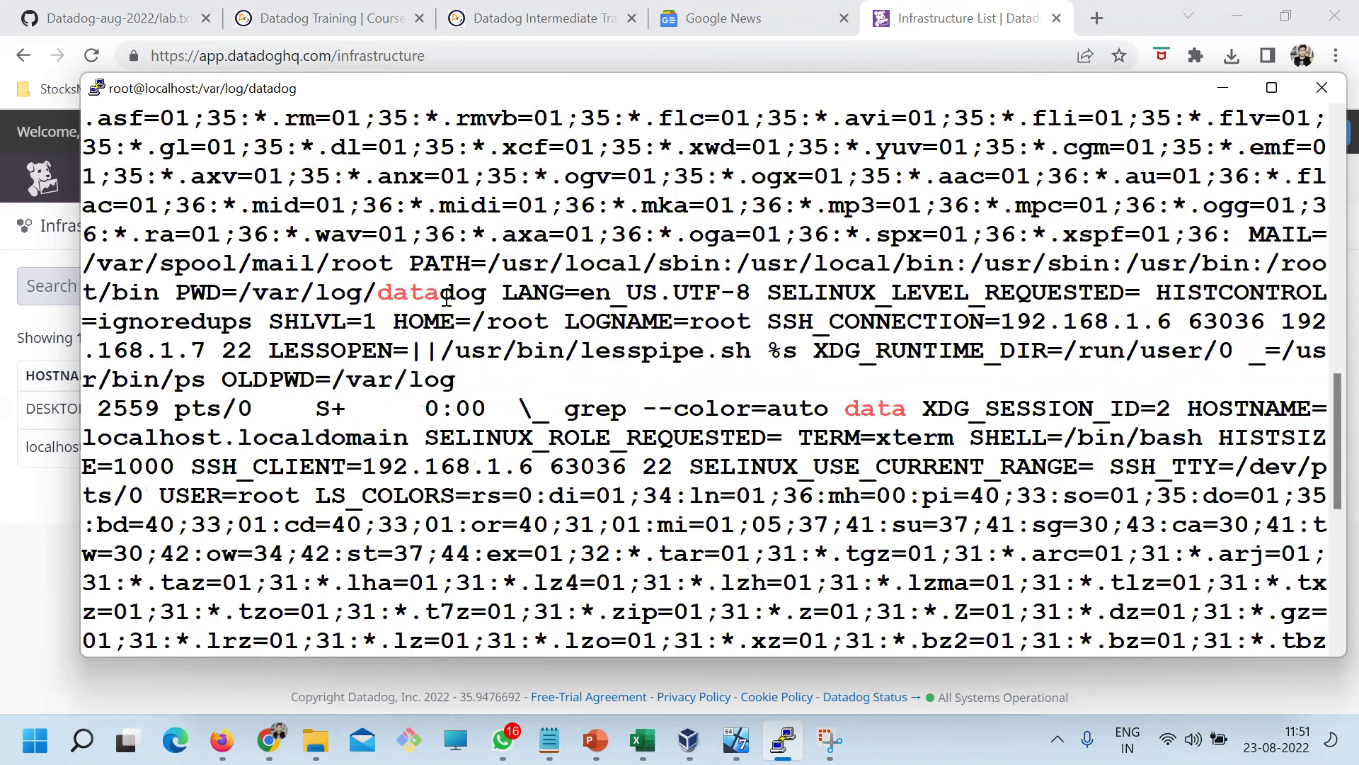
left_click_drag(443, 297, 611, 297)
scroll(609, 443, "up", 9)
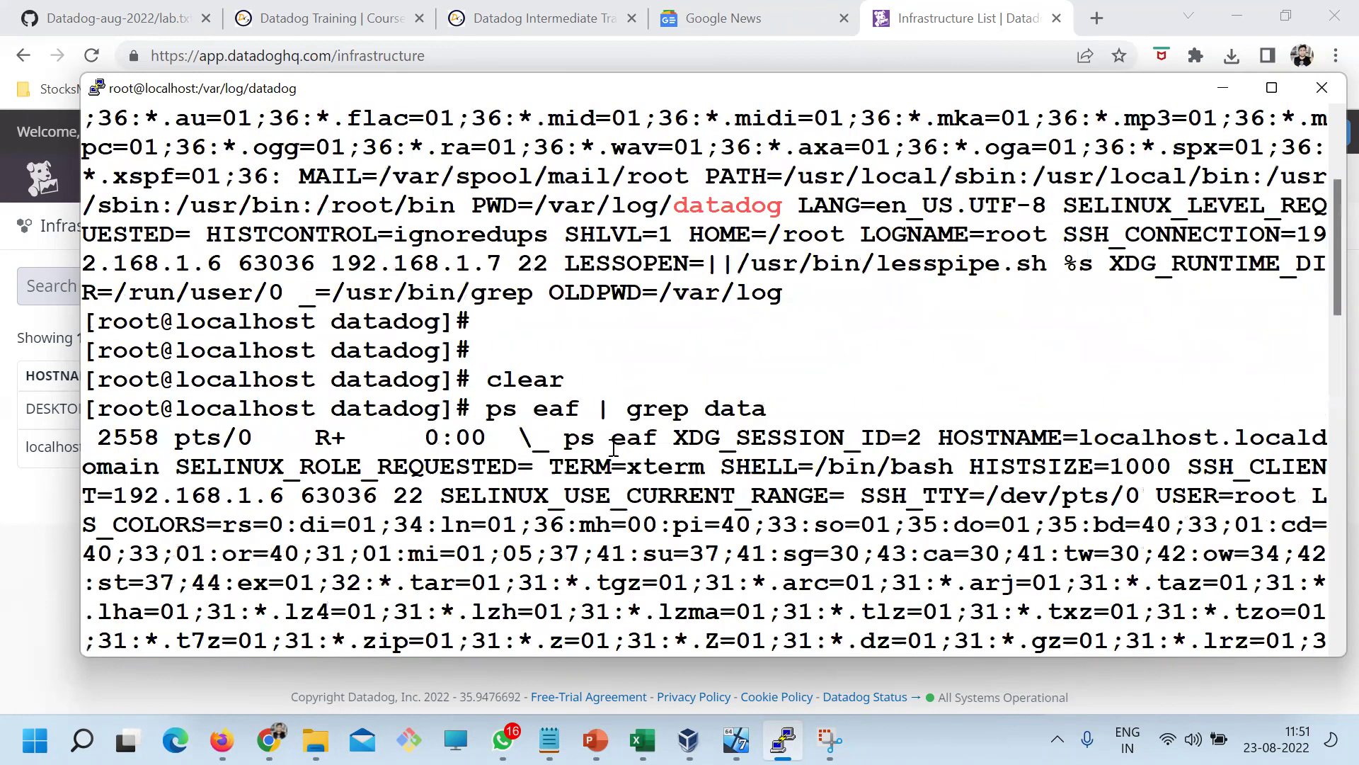
Clear the screen, list the log files, and search running processes for trace-agent
type("clear")
key("Return")
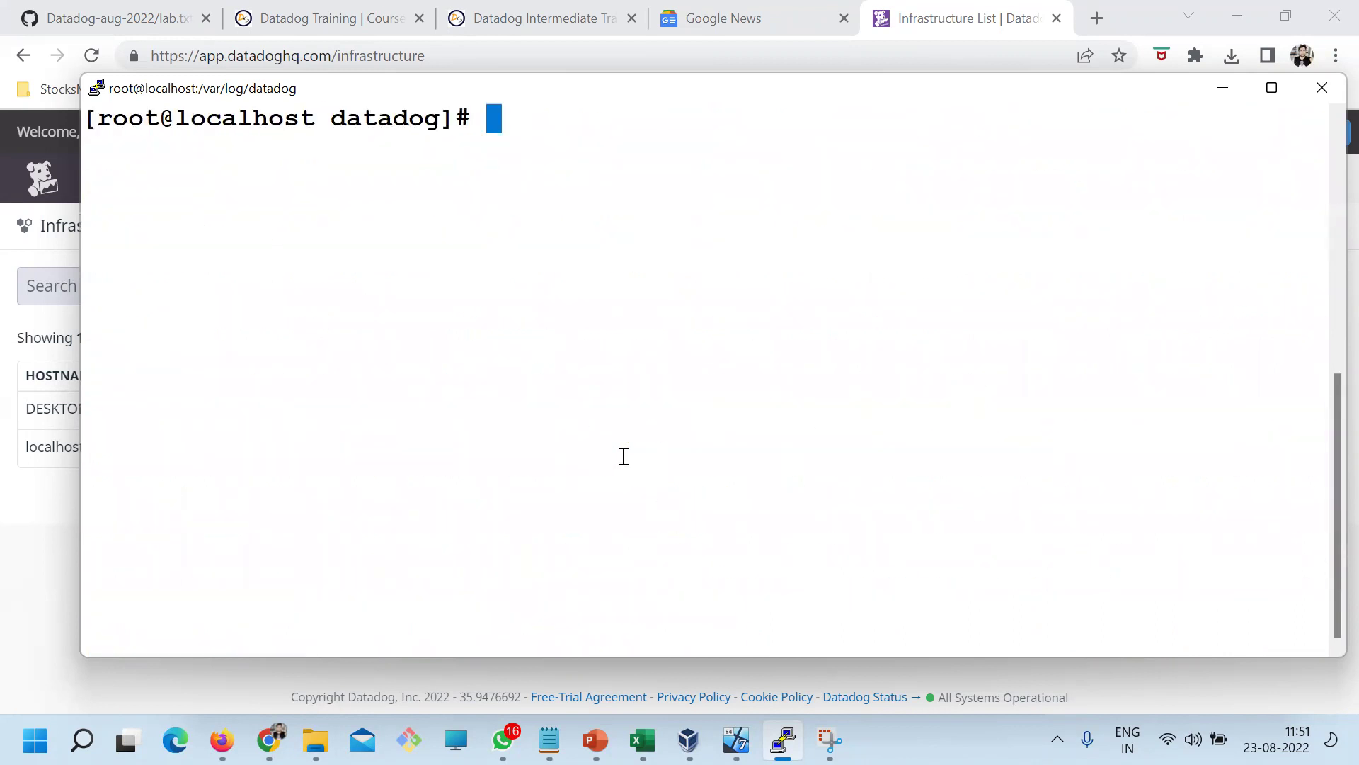
type("ls")
key("Return")
key("Up")
key("Up")
key("Up")
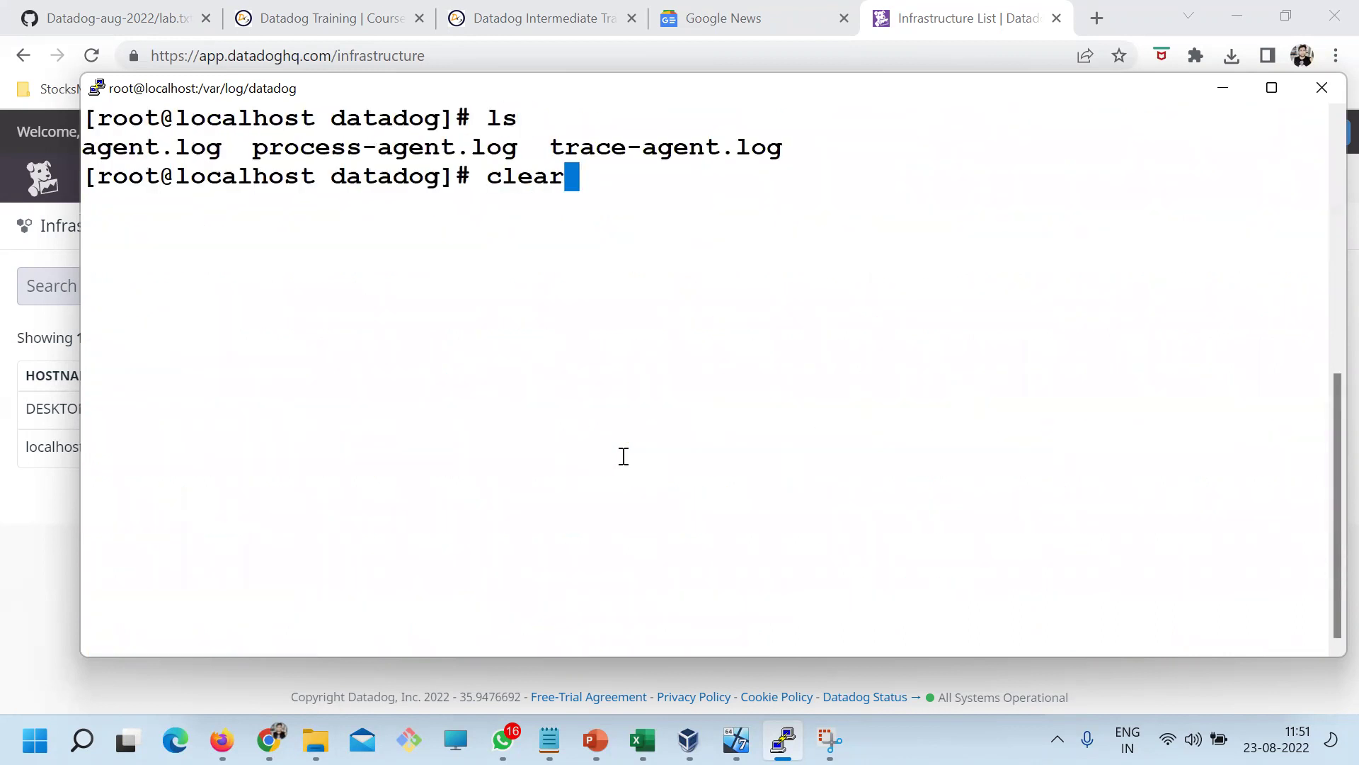
key("BackSpace")
key("BackSpace")
key("BackSpace")
key("BackSpace")
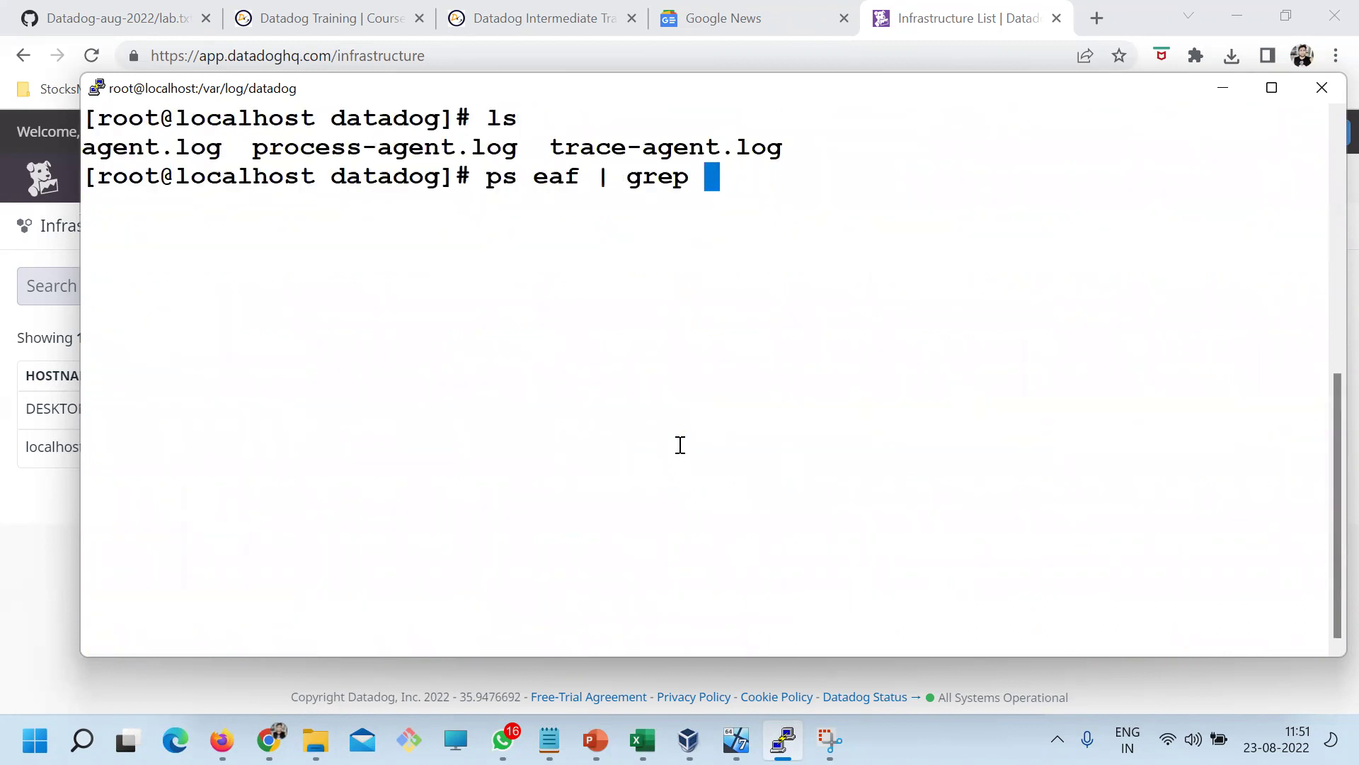
left_click_drag(712, 146, 551, 147)
right_click(880, 188)
key("Return")
scroll(855, 367, "up", 4)
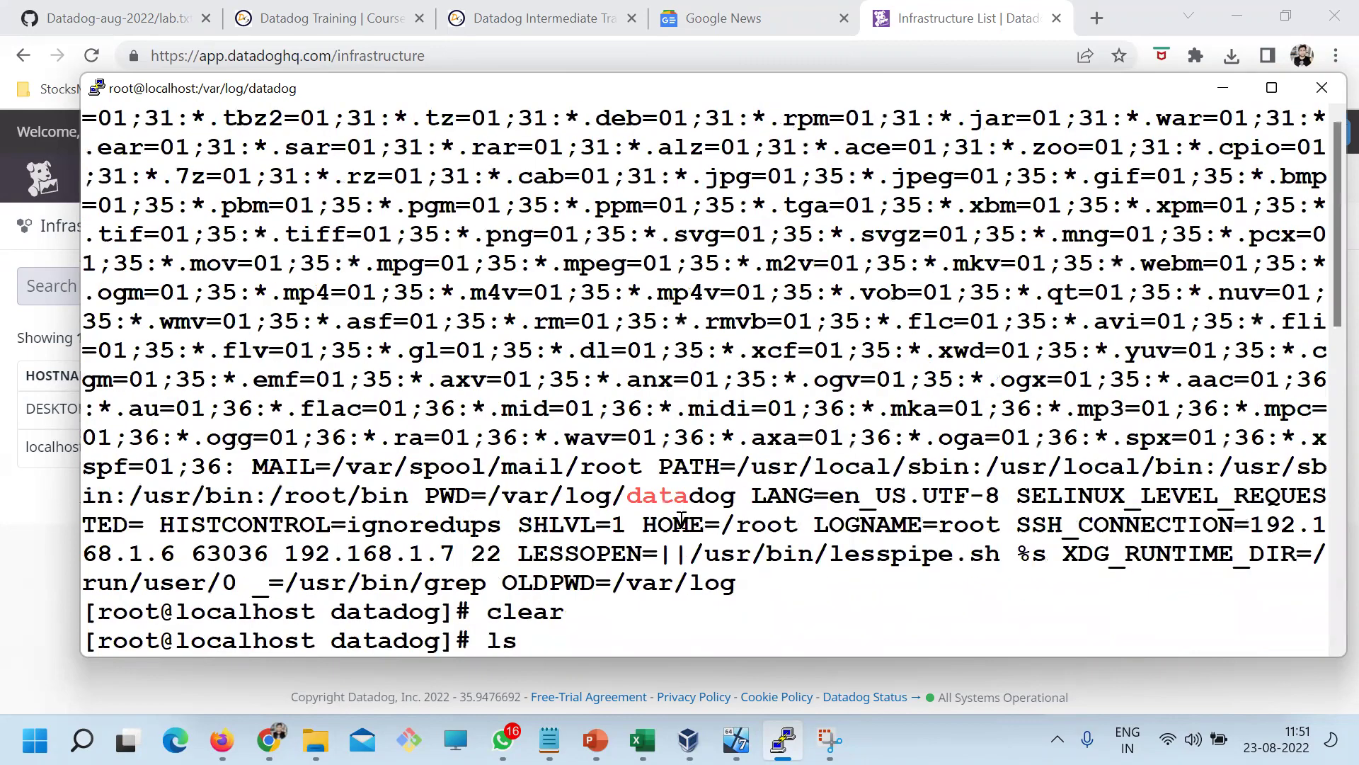
left_click_drag(1017, 206, 846, 206)
Clear the terminal and list the three Datadog log files again
type("clear")
scroll(806, 350, "down", 10)
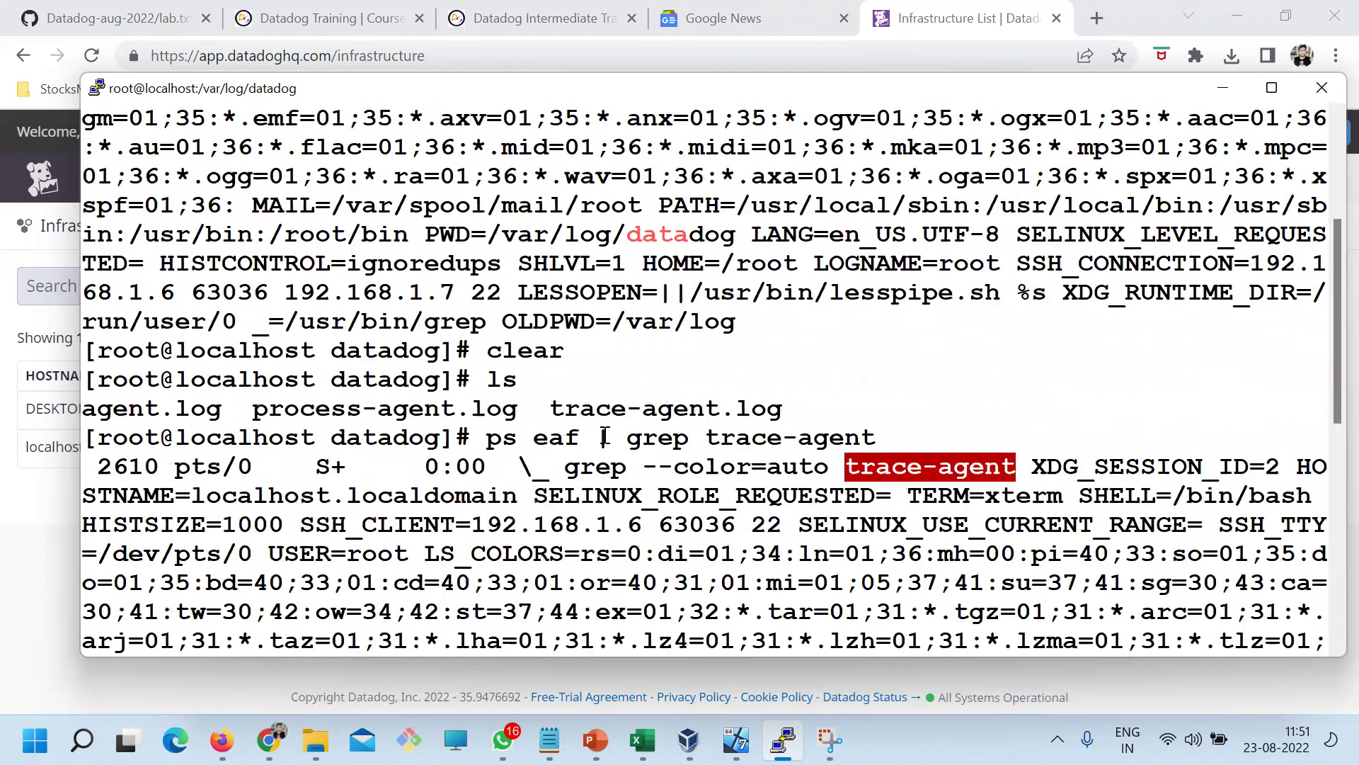
type("clear")
key("Return")
key("Up")
key("Up")
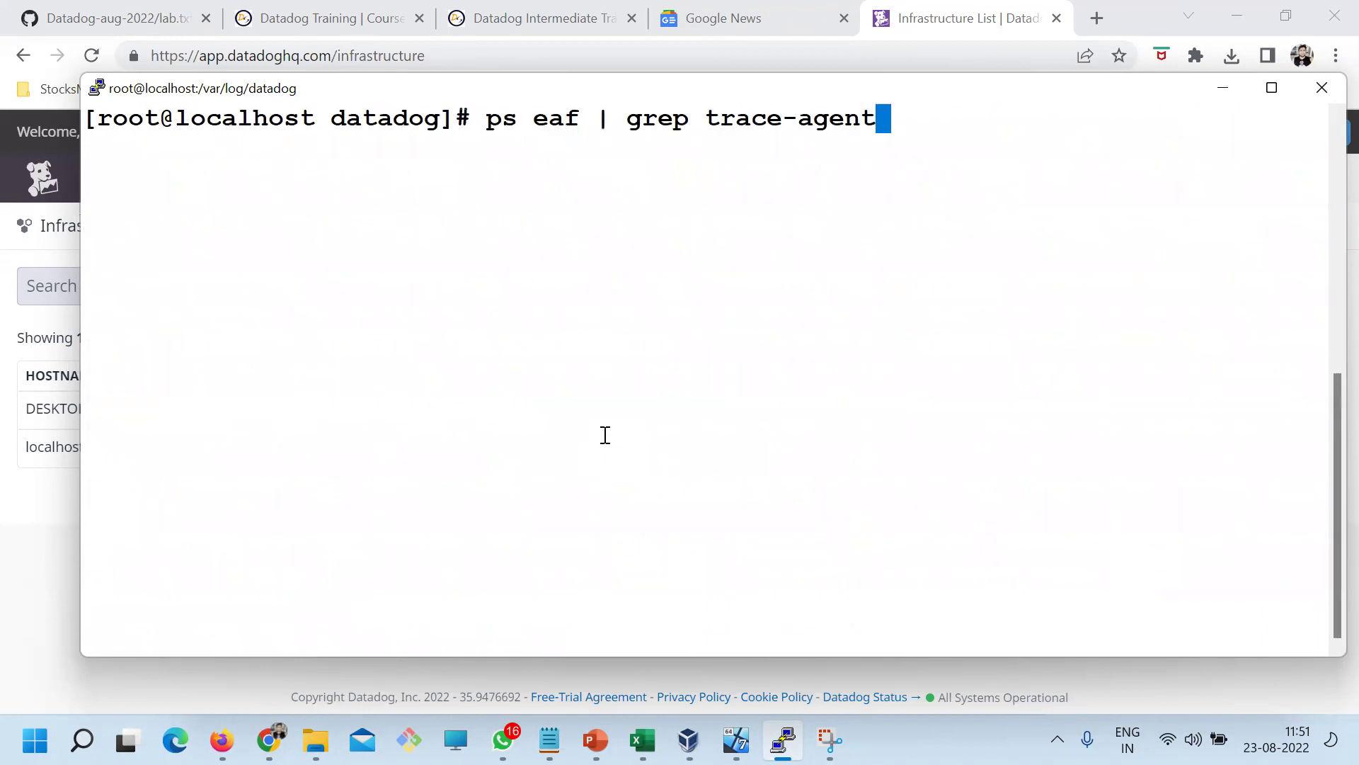
key("ctrl+c")
type("ls")
key("Return")
Run ps -eaf | grep process-agent to confirm the process-agent is running
type("ls")
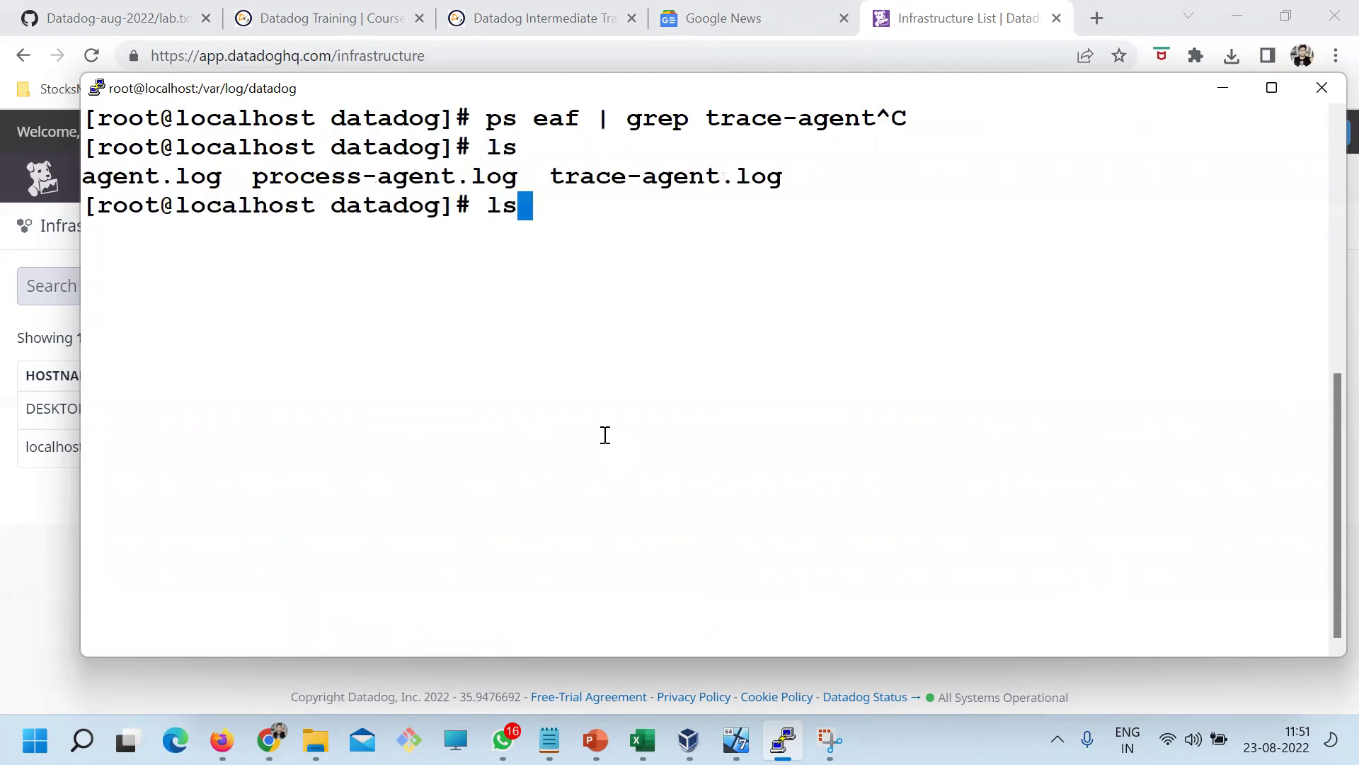
double_click(365, 183)
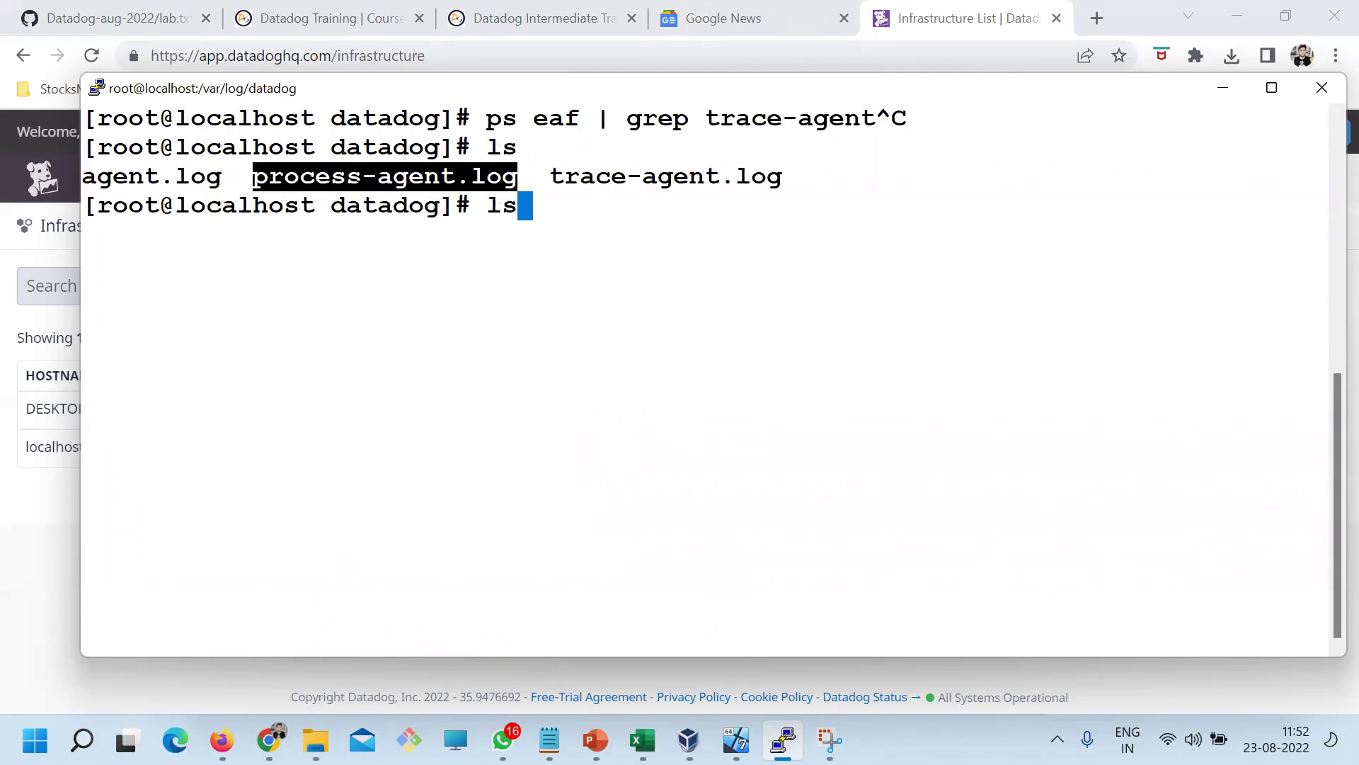
left_click(257, 178)
left_click_drag(259, 176, 450, 161)
key("ctrl+c")
type("ps -eaf | grep[")
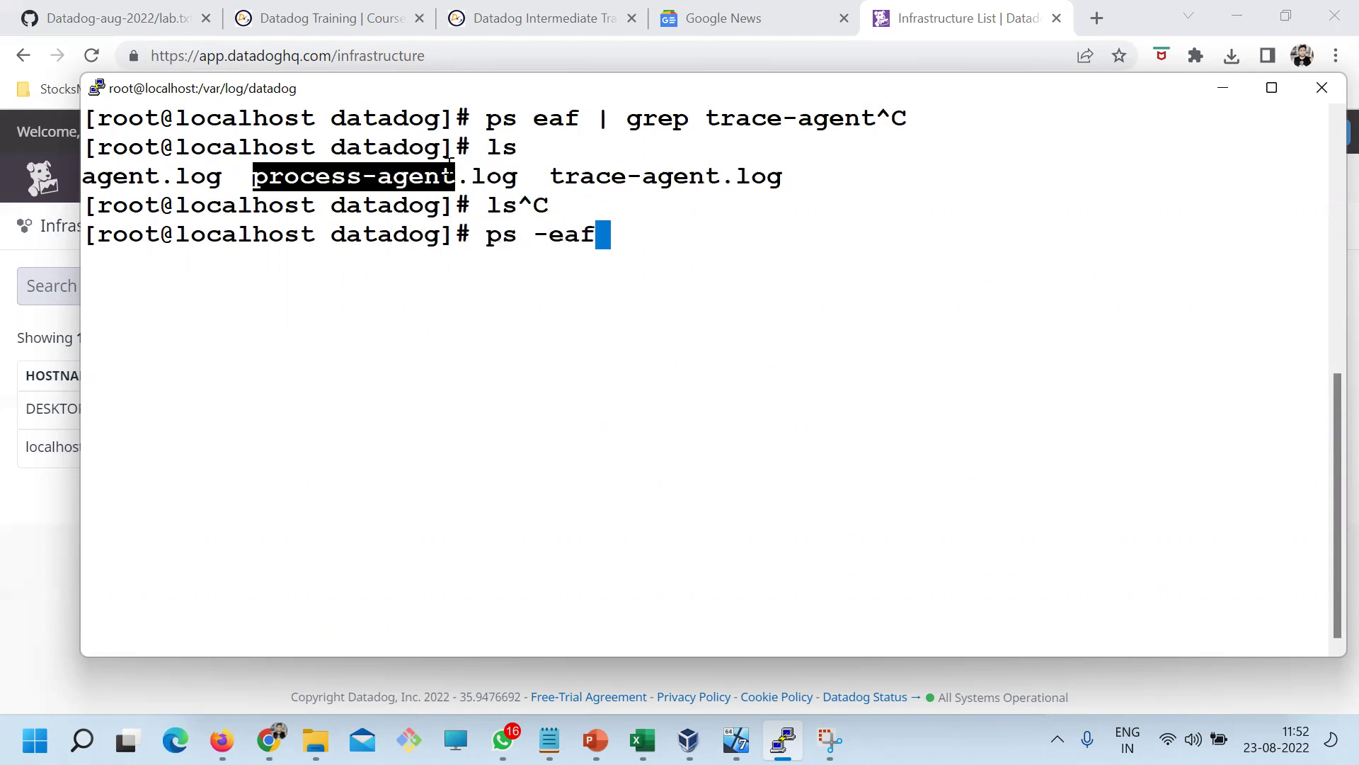
key("BackSpace")
key("BackSpace")
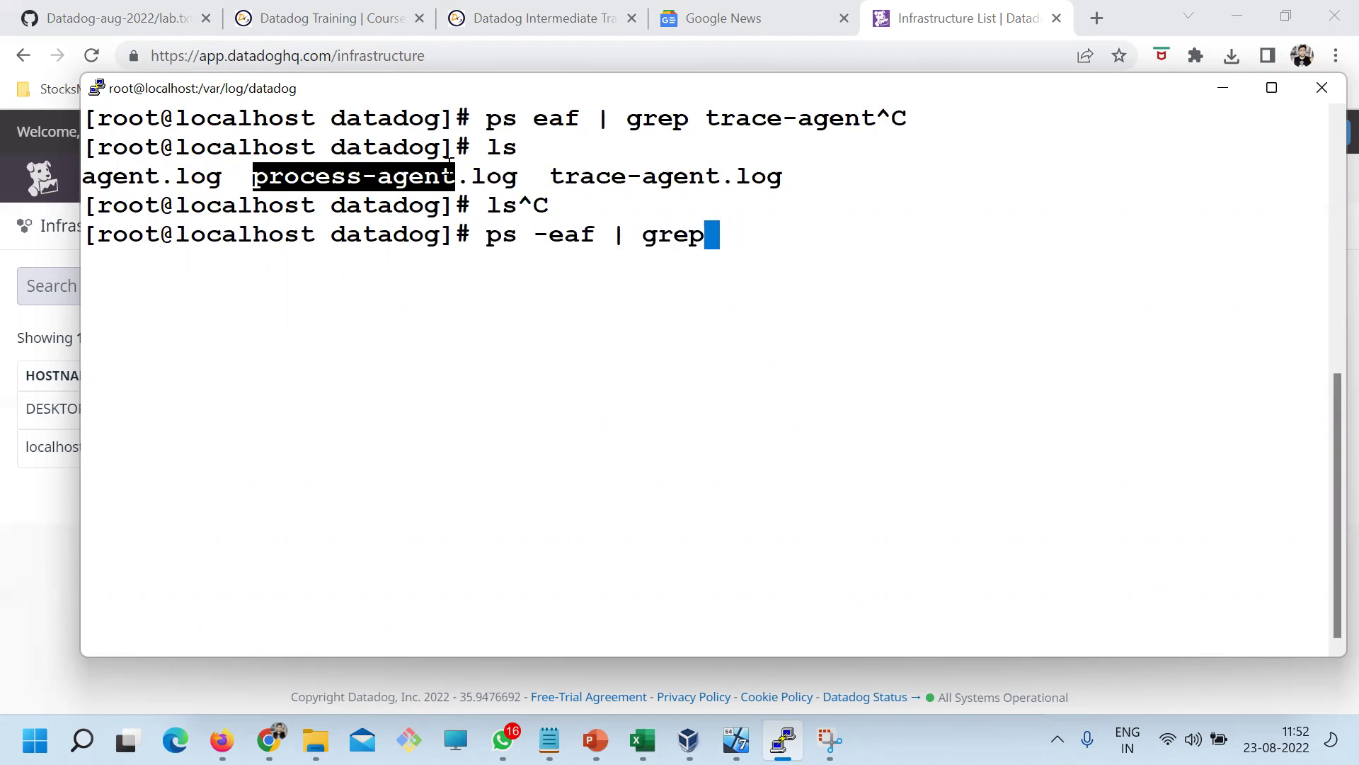
right_click(502, 176)
key("Return")
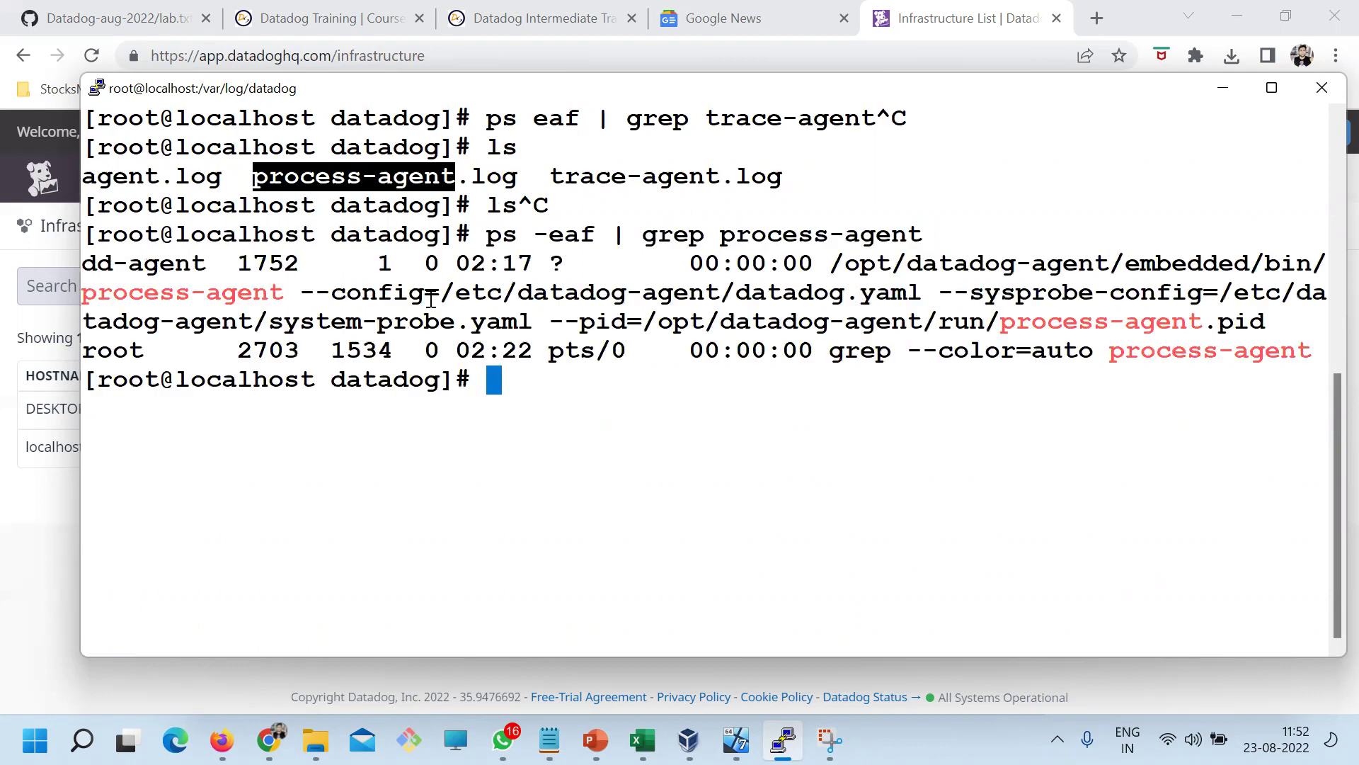
Clear the terminal and bring the Datadog Infrastructure List back to the front
key("Up")
key("BackSpace")
key("BackSpace")
key("BackSpace")
key("BackSpace")
key("BackSpace")
key("BackSpace")
key("ctrl+c")
type("clear")
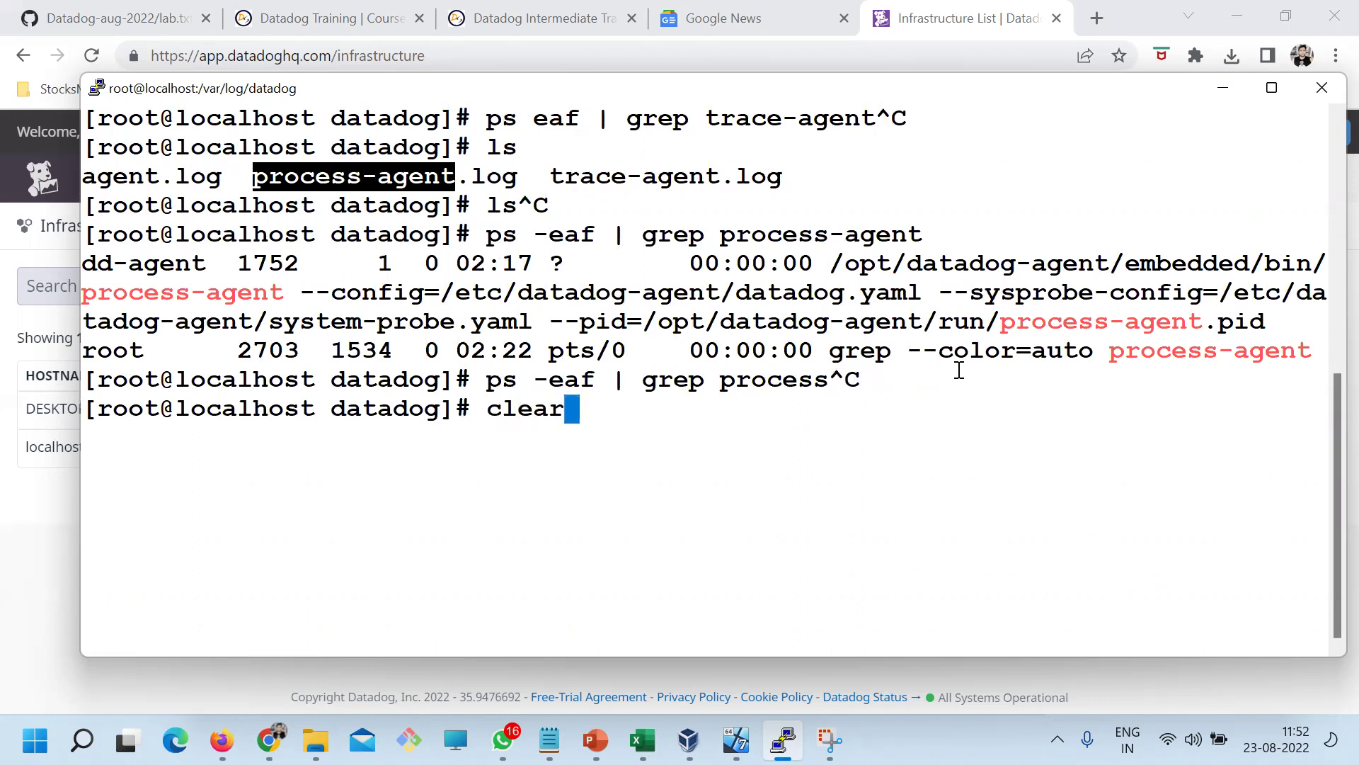
key("Return")
key("alt+Tab")
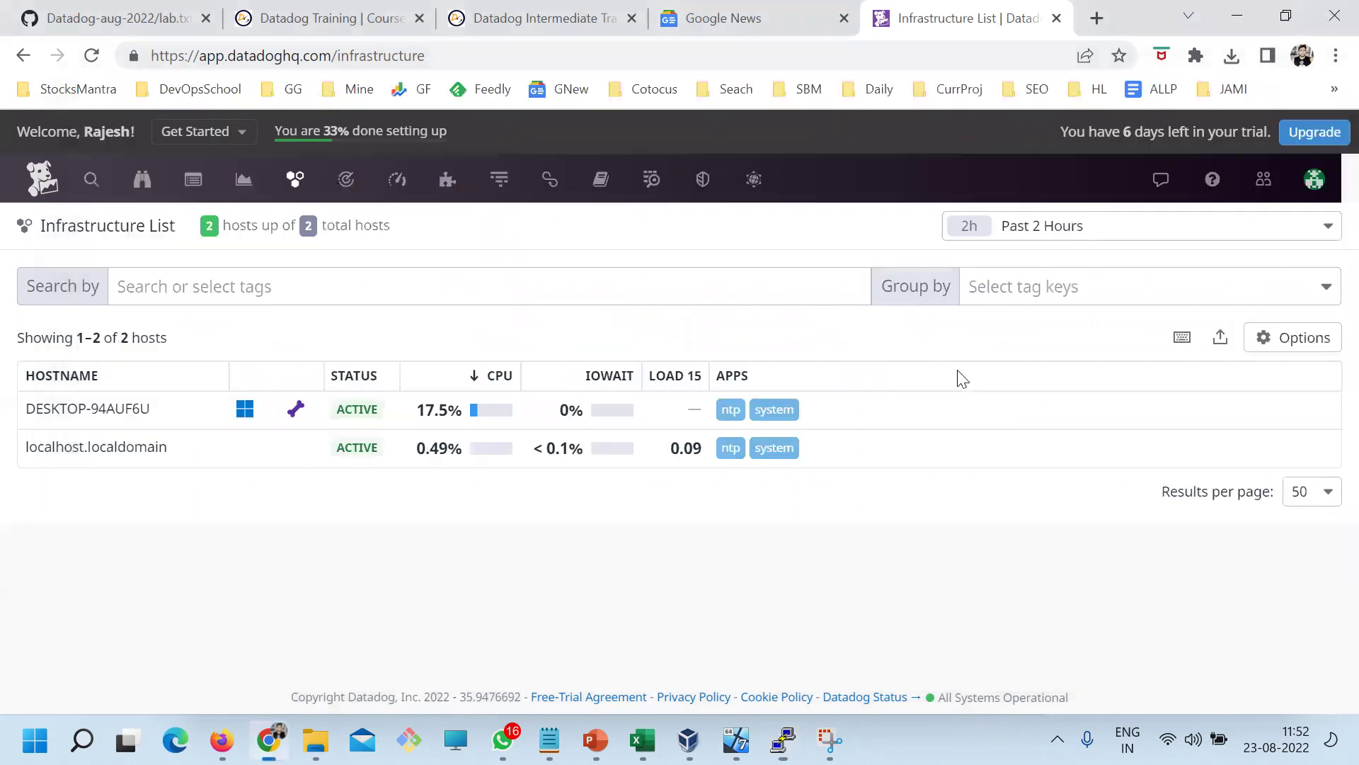
key("alt+Tab")
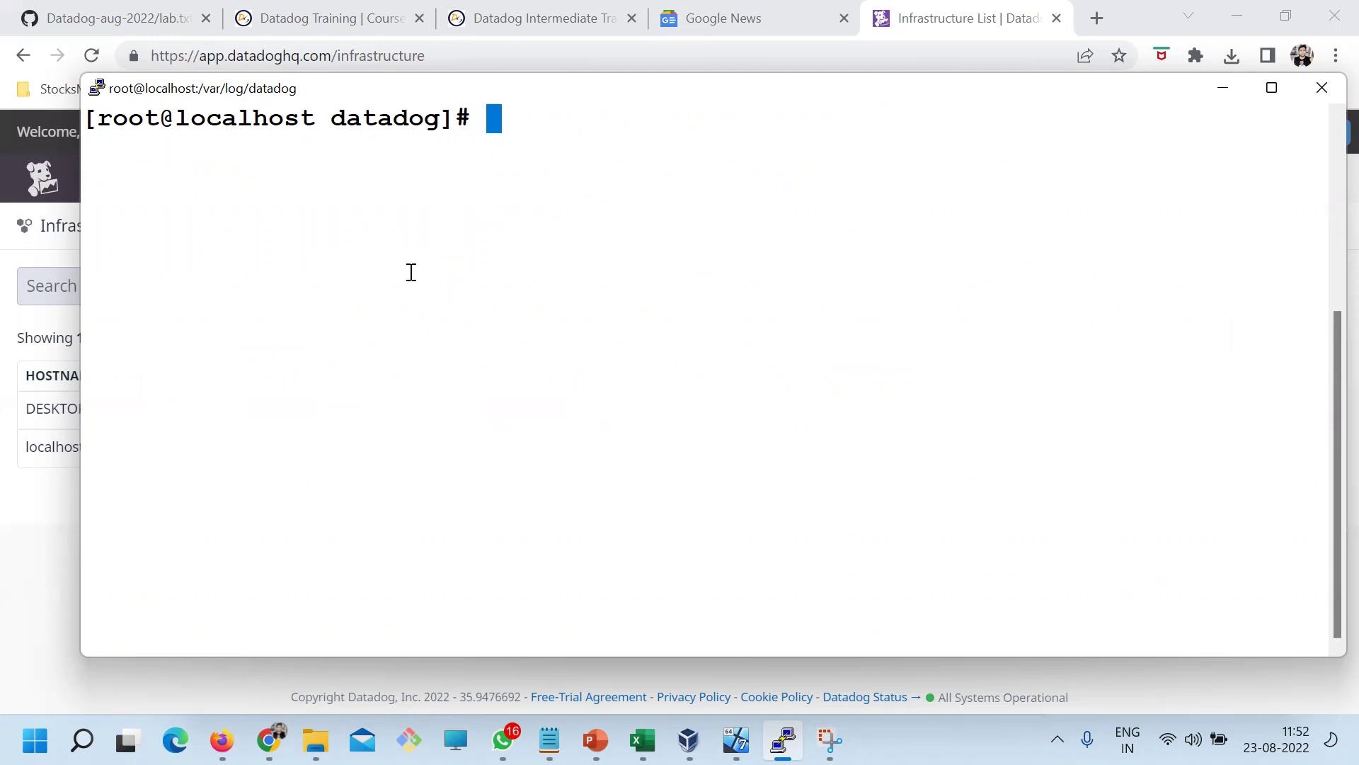
key("alt+Tab")
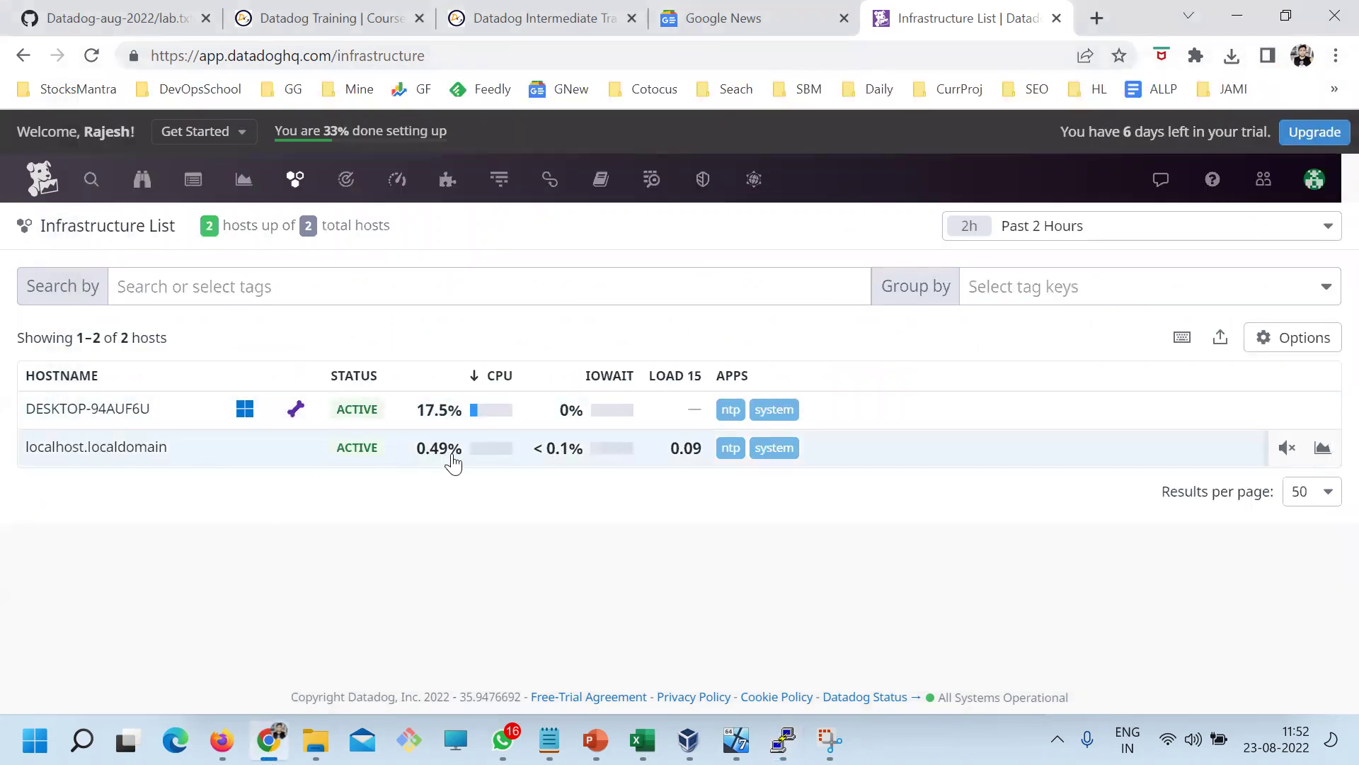
Open localhost.localdomain's details, review Host Info and its host tag, then view Metrics
left_click(121, 456)
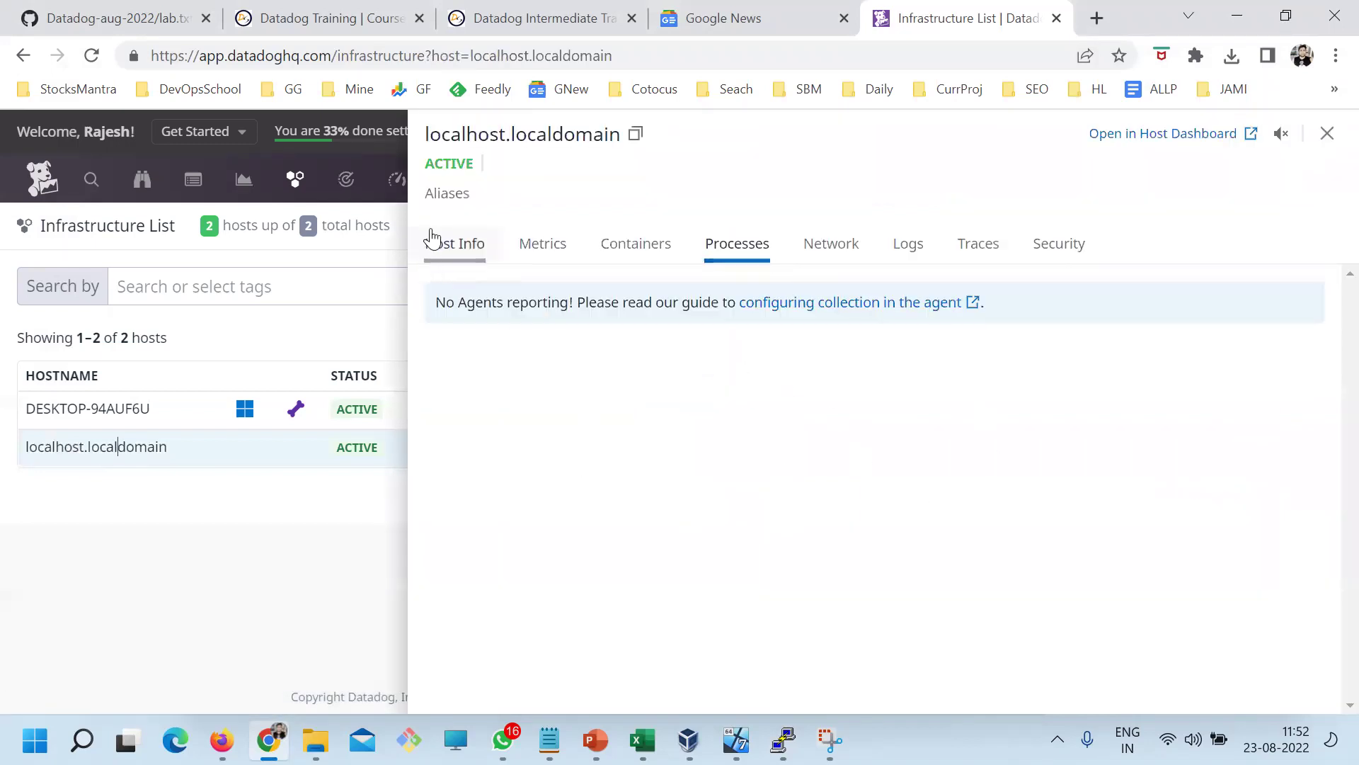
left_click(458, 245)
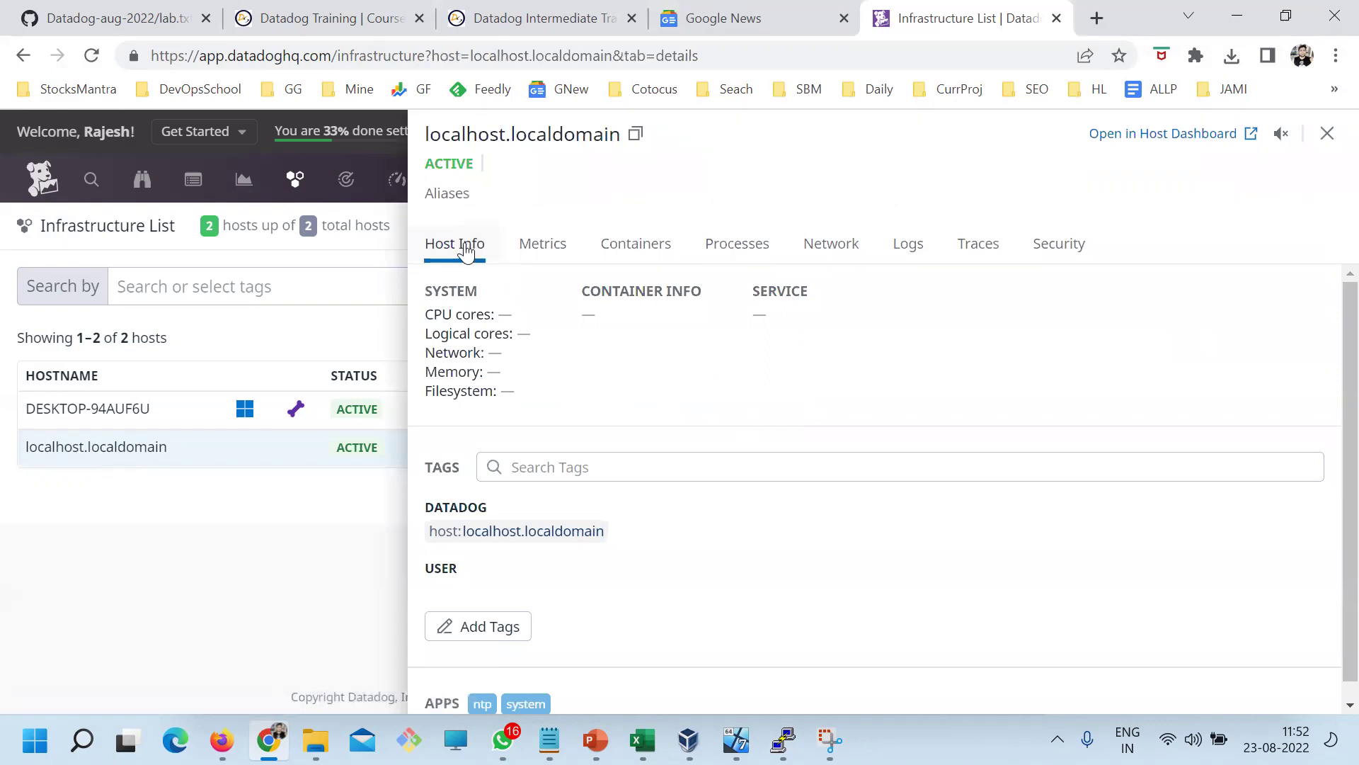
scroll(630, 453, "down", 1)
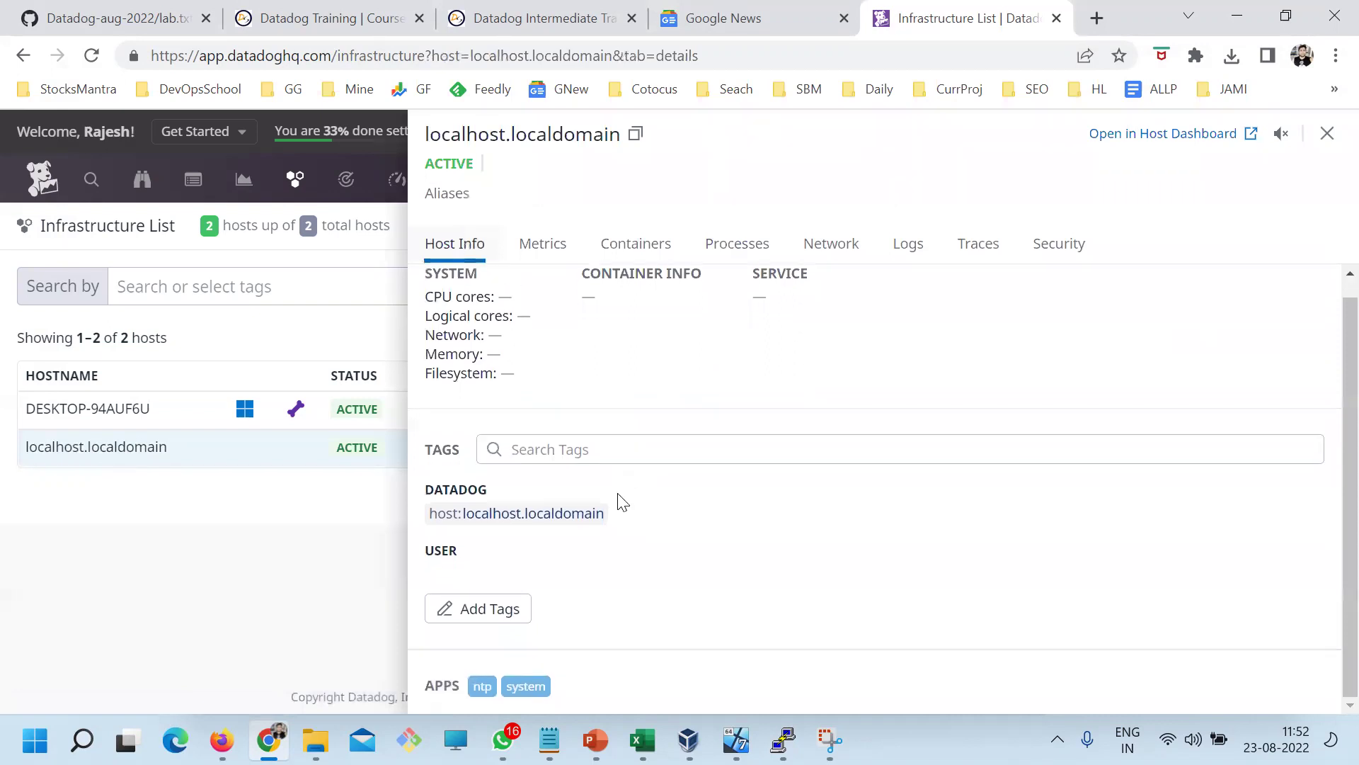
left_click(557, 528)
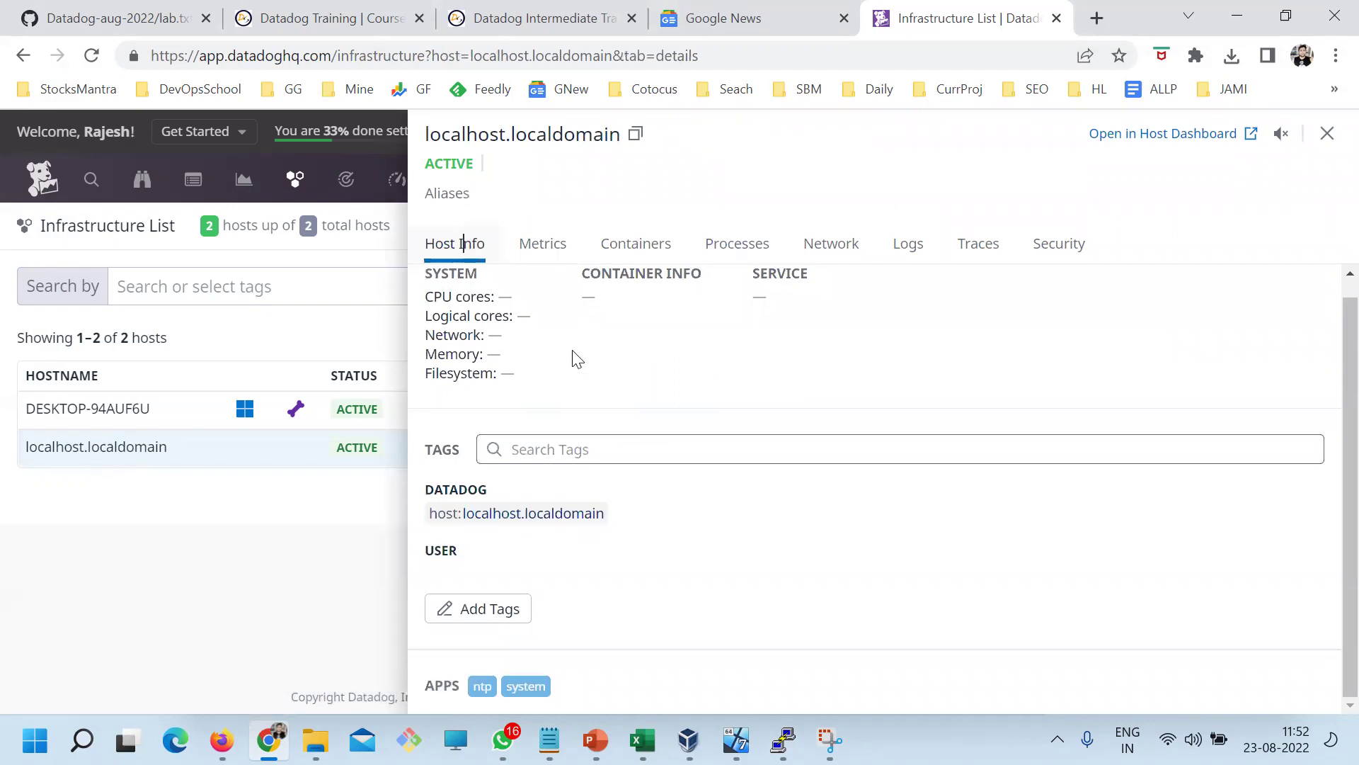
left_click(546, 256)
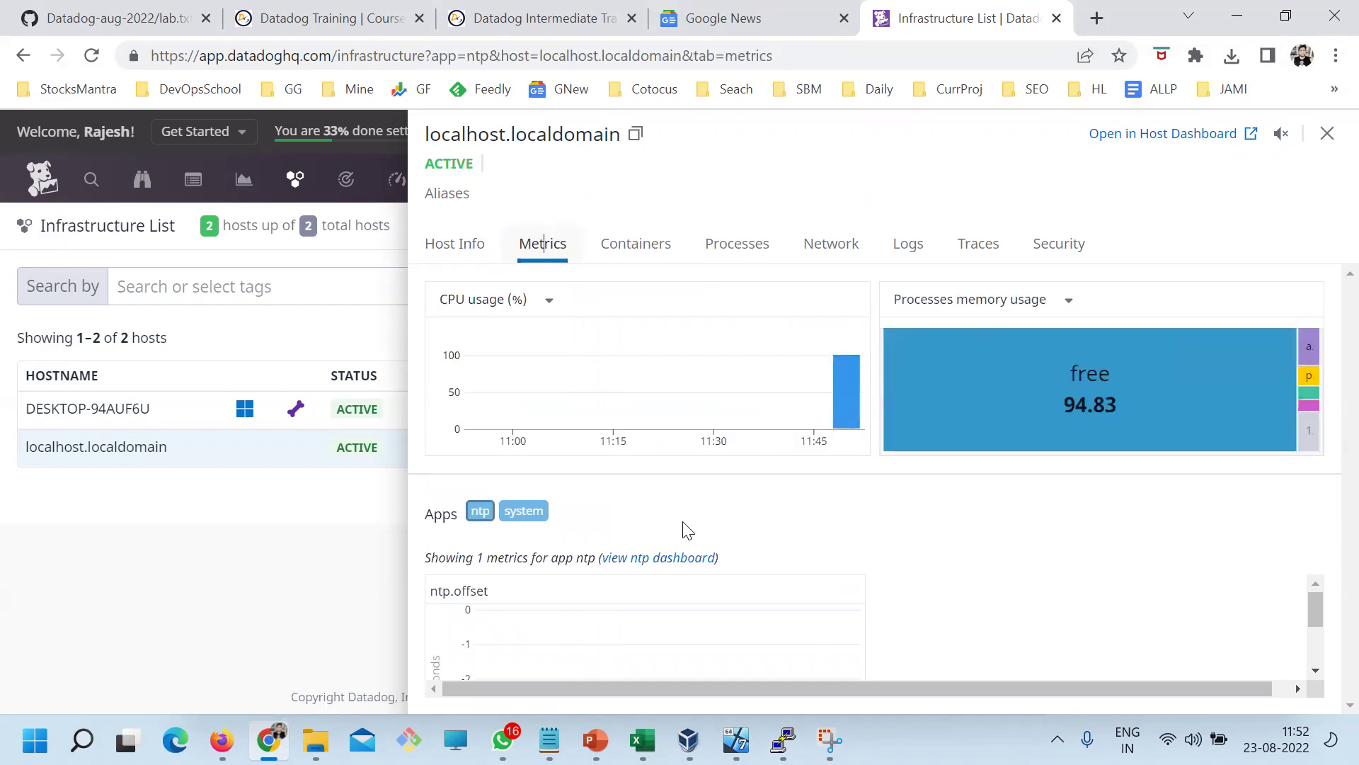
left_click_drag(1313, 621, 1312, 582)
Check the Containers, Processes, Network, Logs and Traces tabs, then return to Metrics
left_click(642, 244)
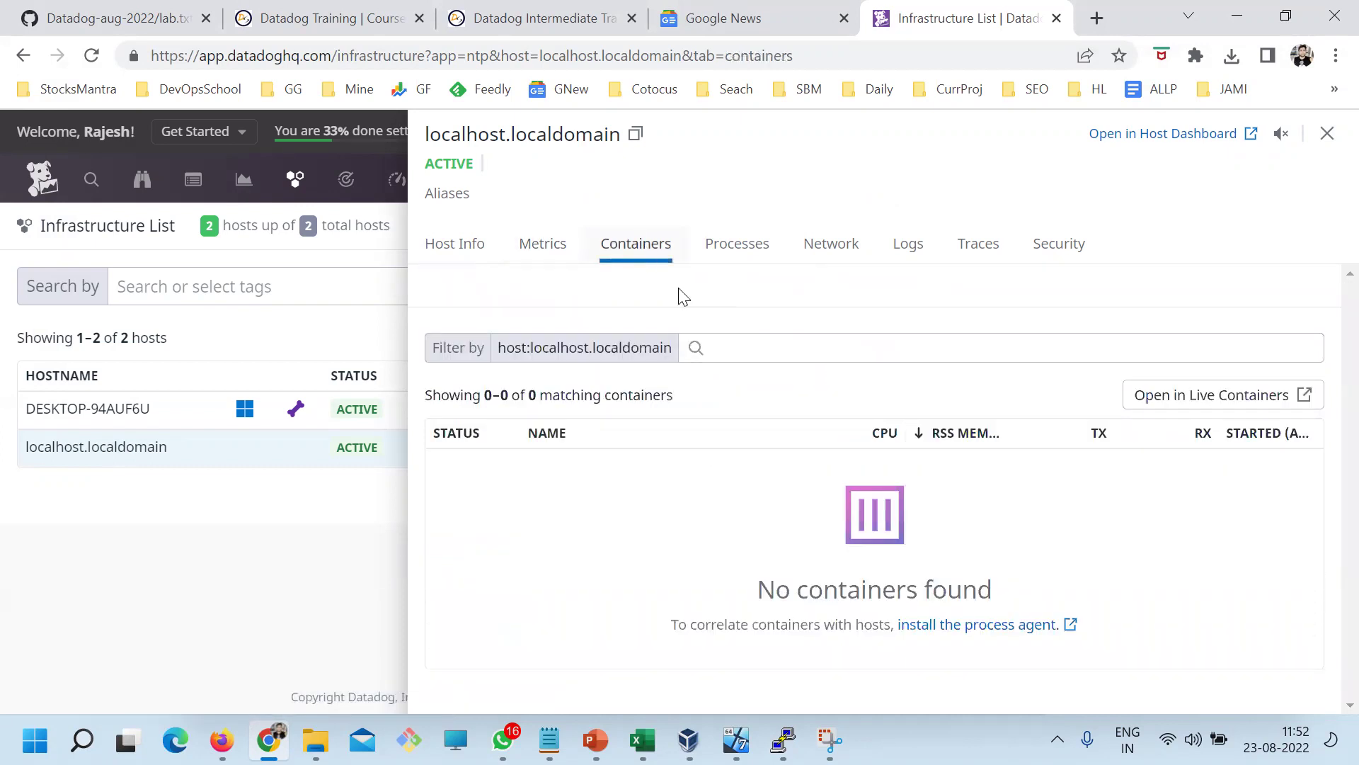
left_click_drag(755, 584, 1004, 591)
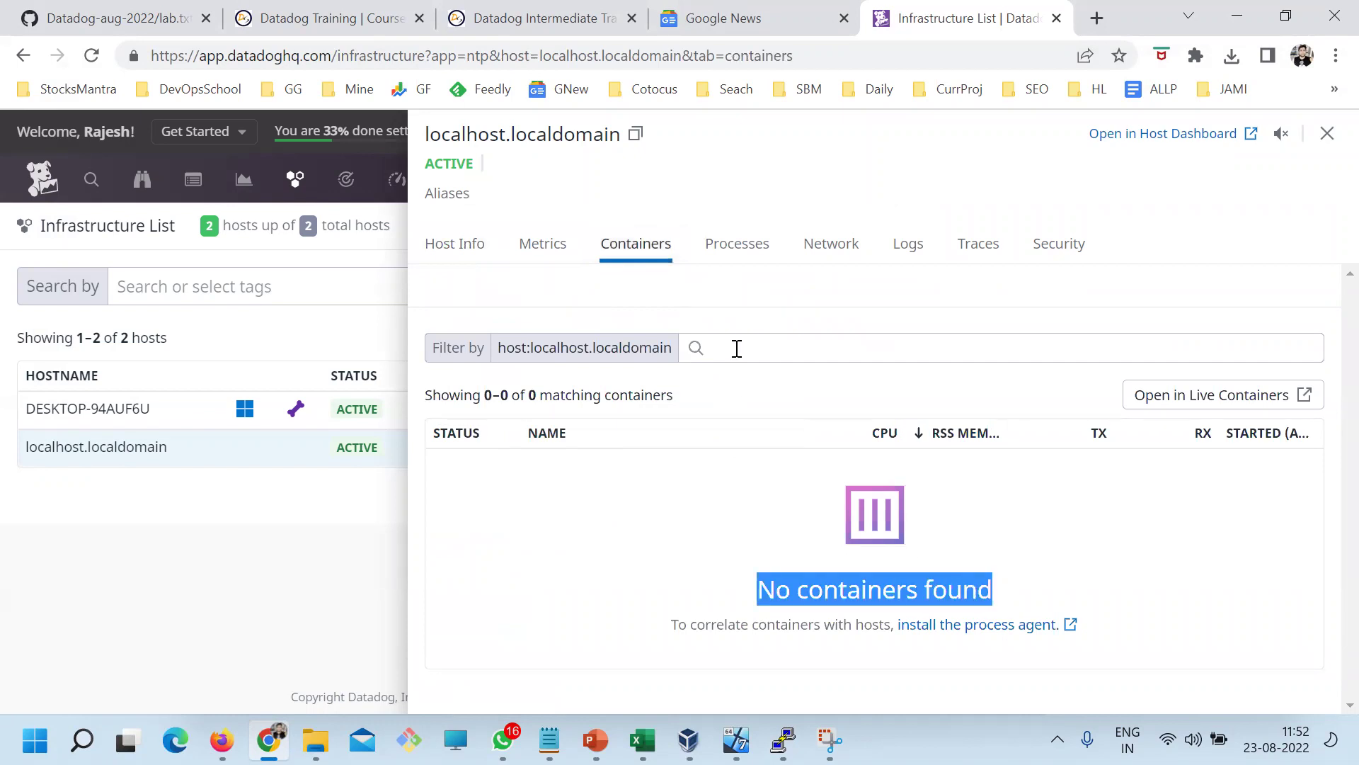
left_click(729, 247)
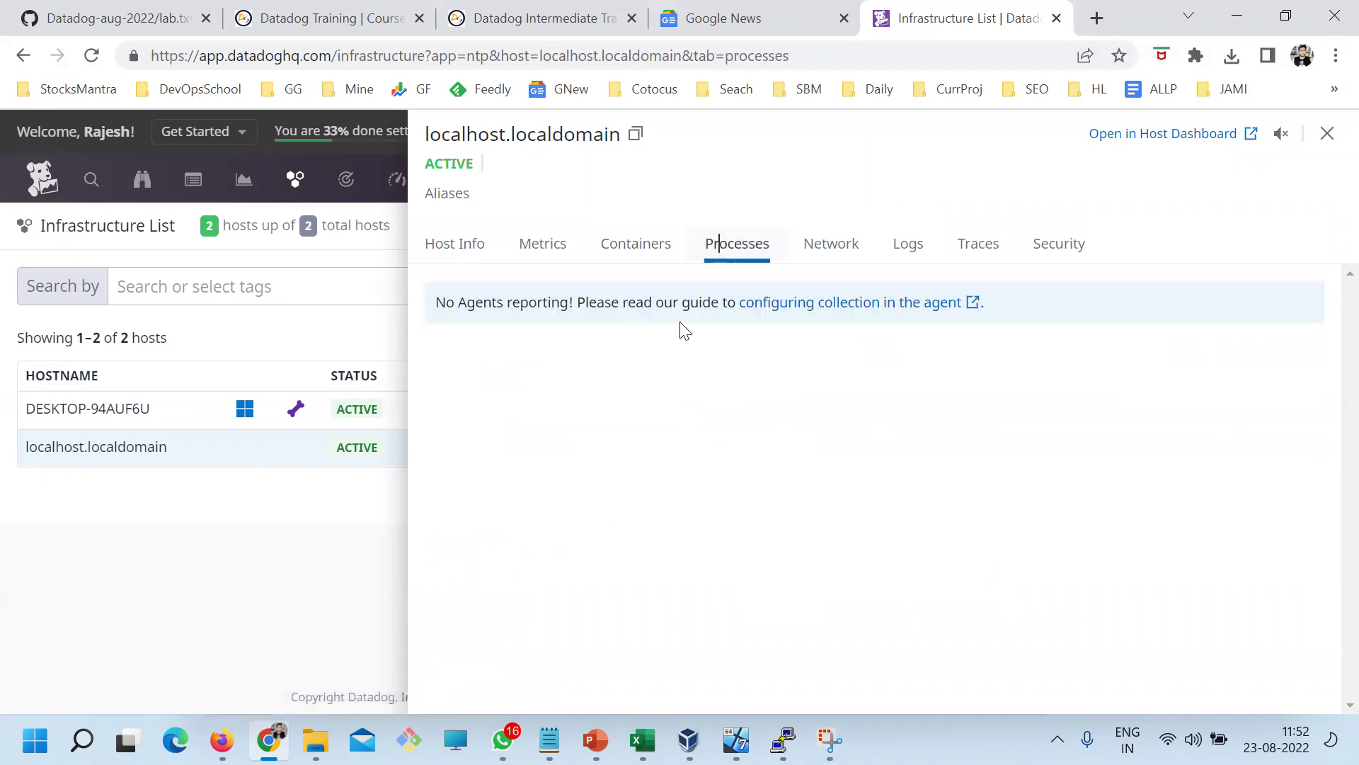
left_click(831, 243)
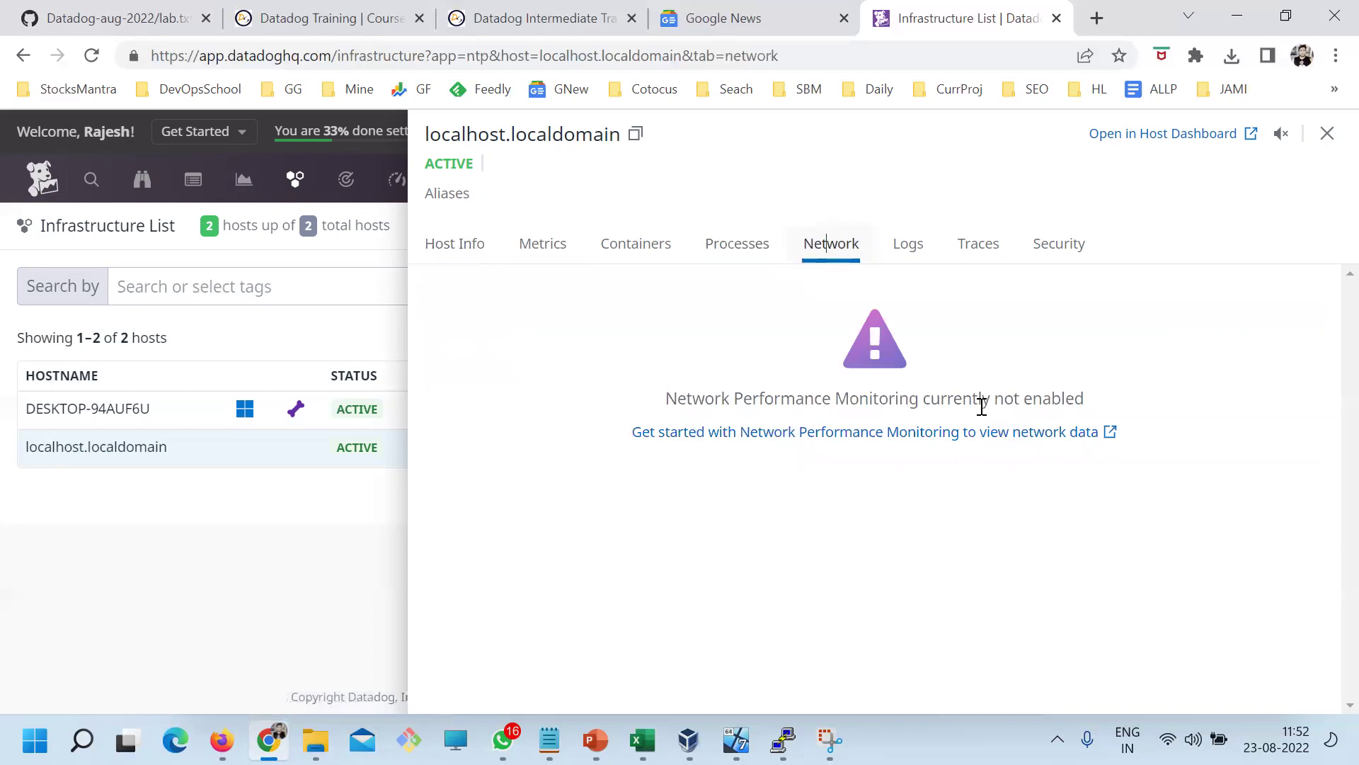
left_click(904, 256)
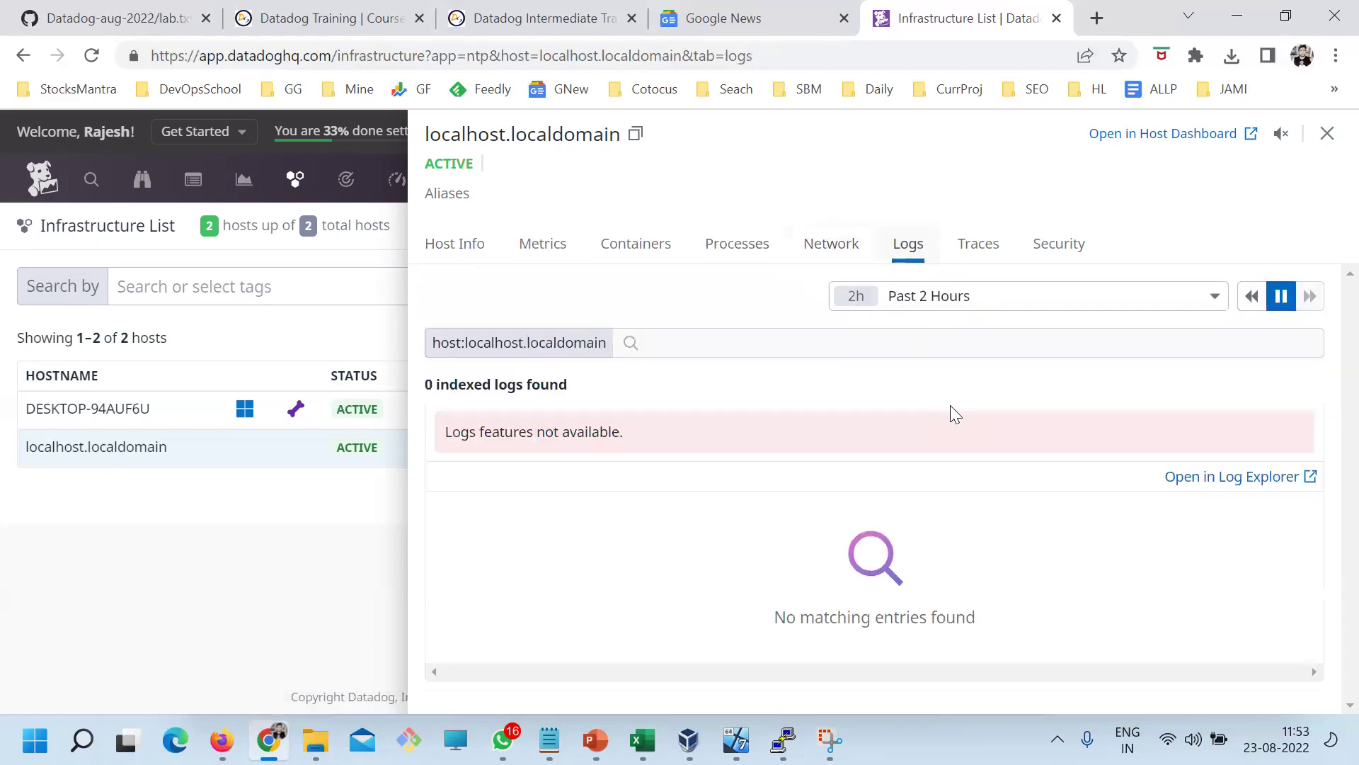
left_click(980, 253)
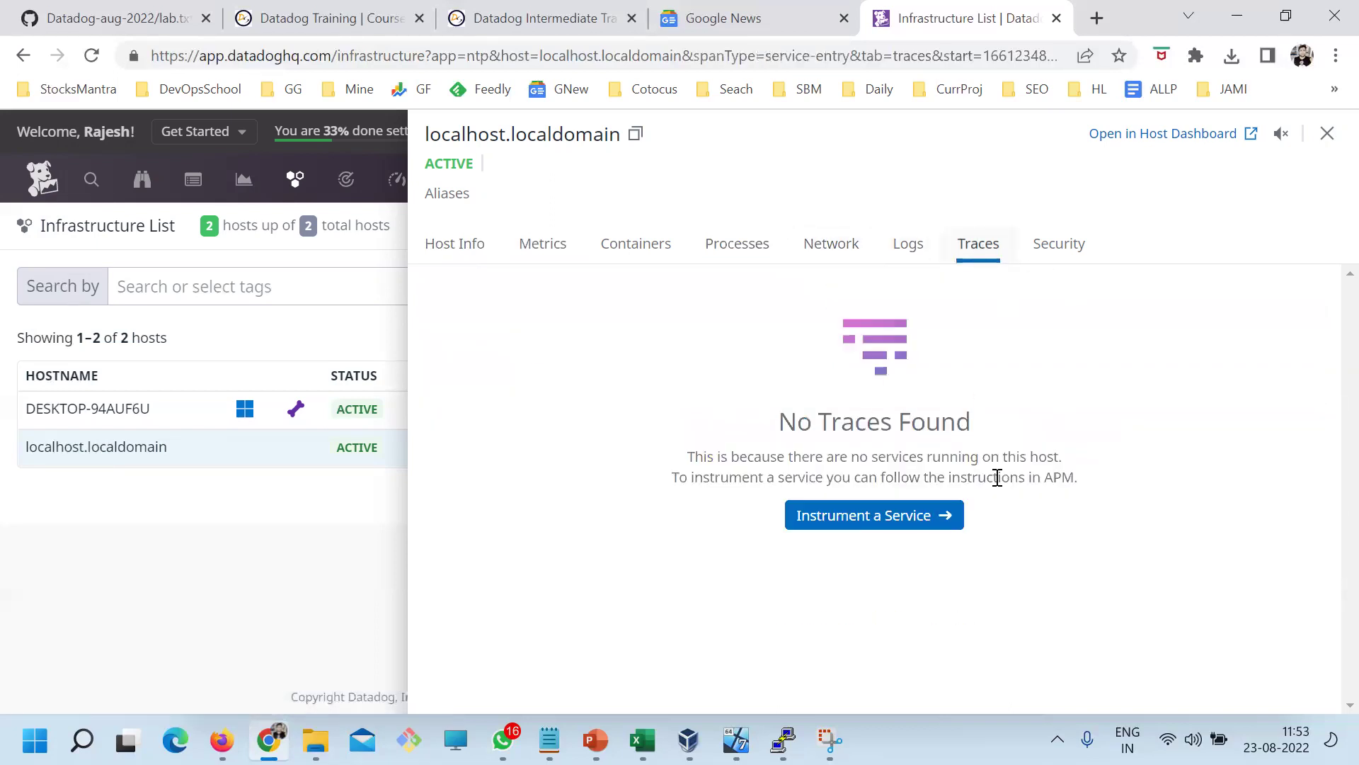
left_click(556, 256)
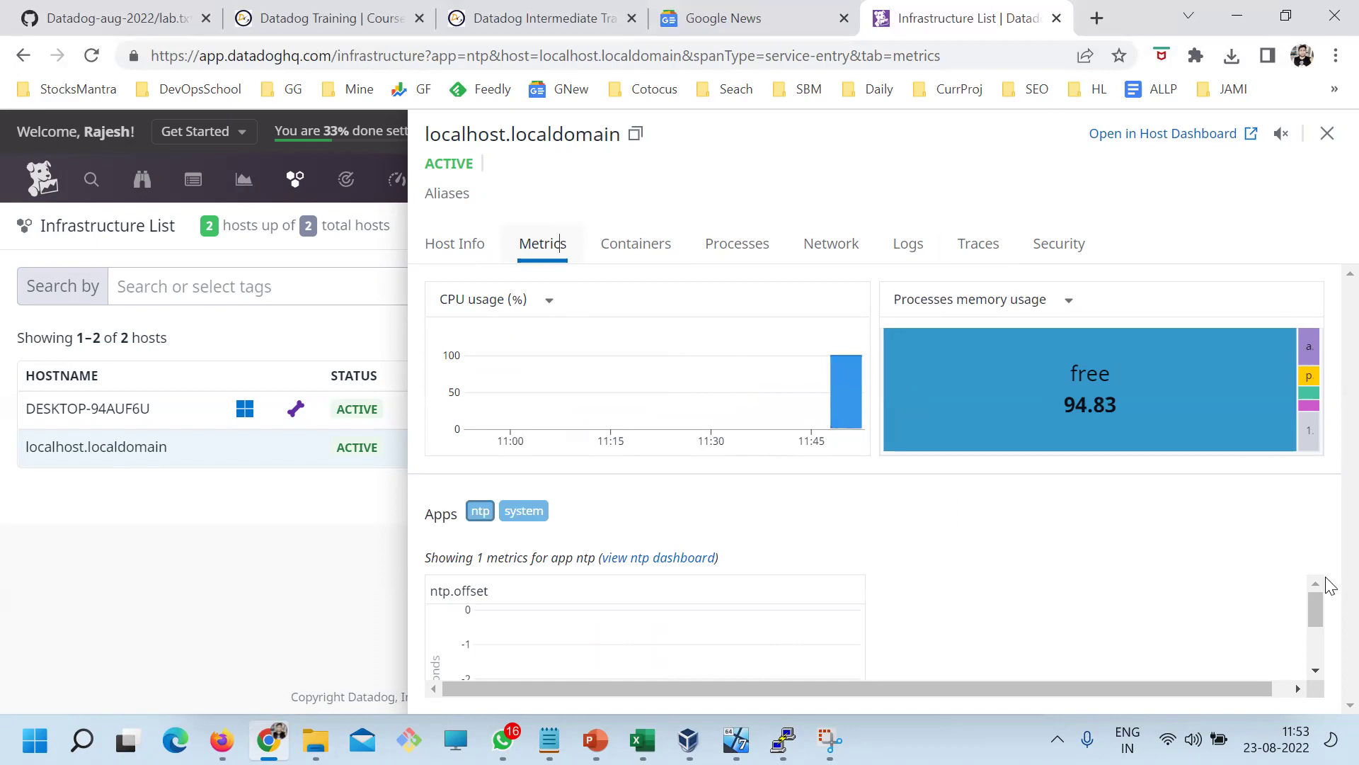
Open localhost.localdomain's host dashboard, check the time ranges, and scroll through its charts
left_click(1196, 139)
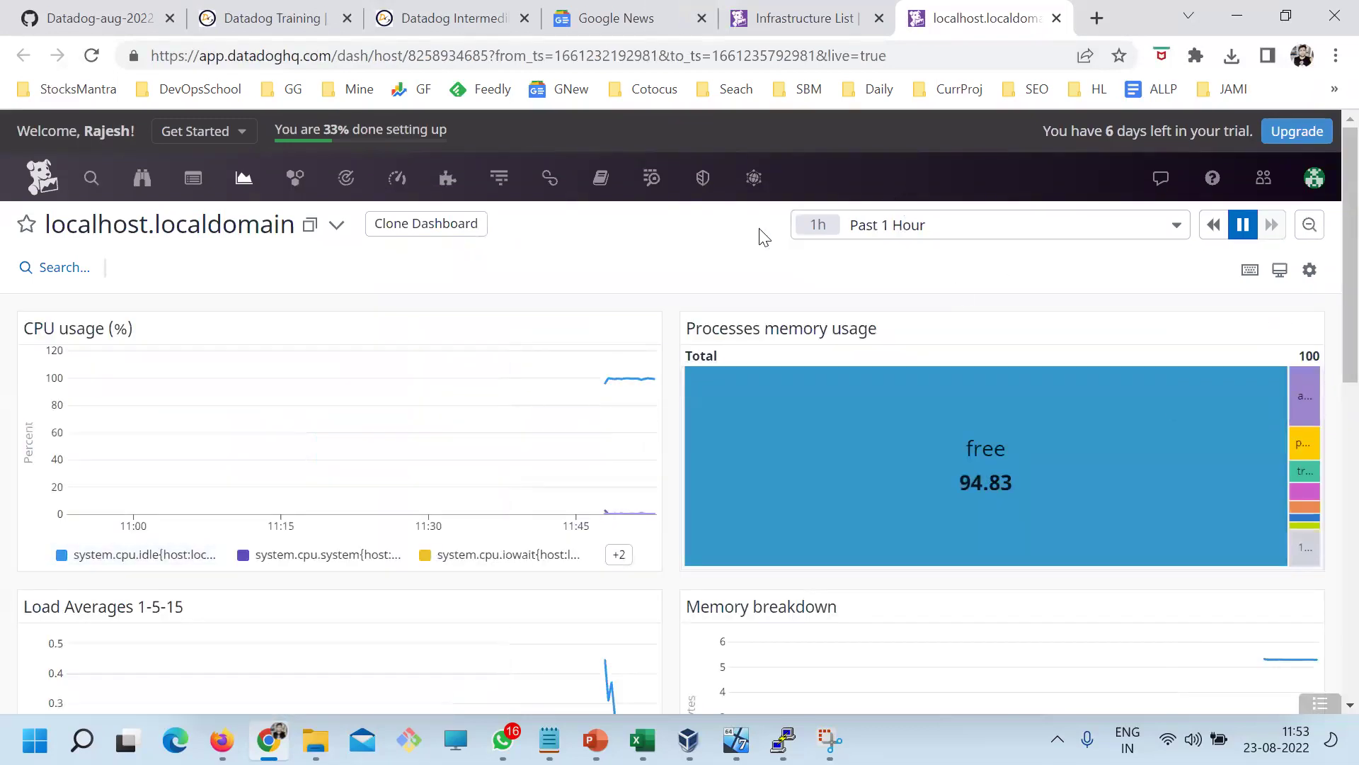
left_click(1154, 226)
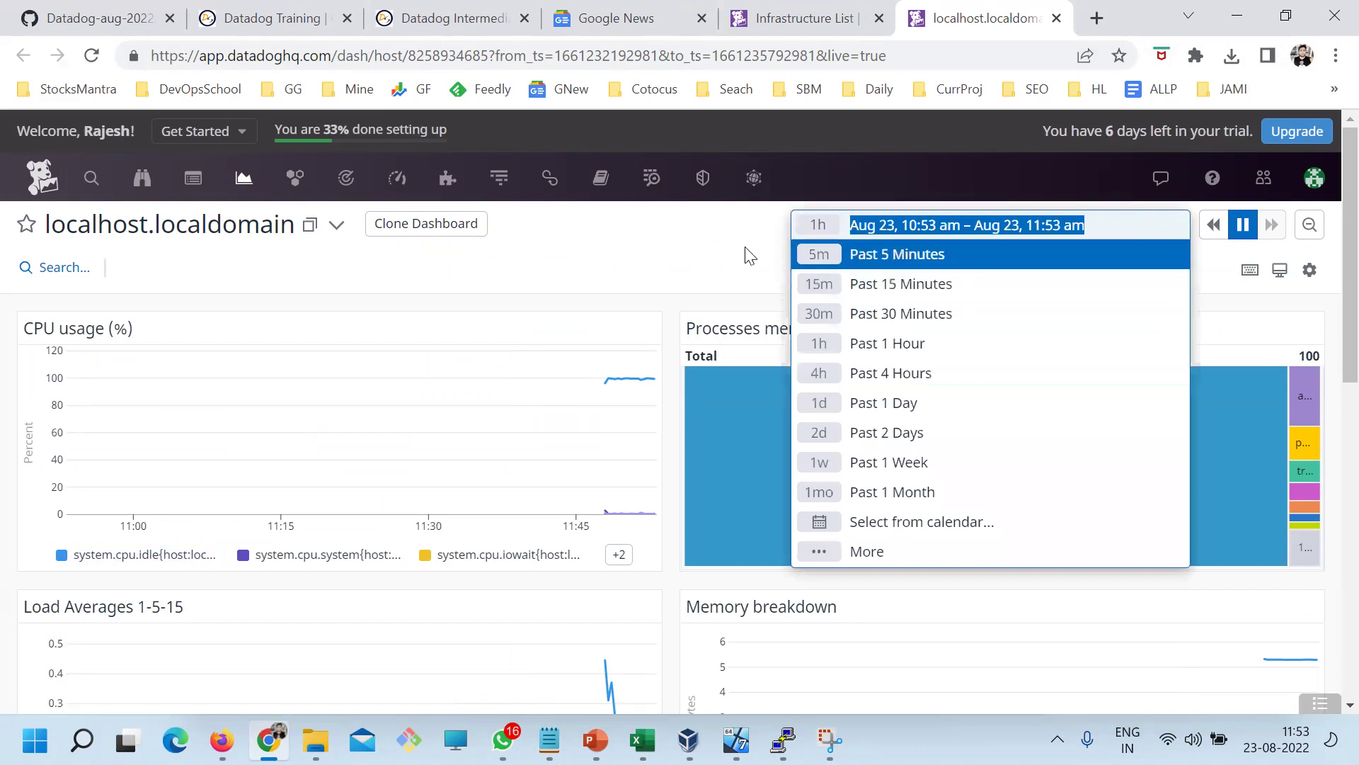
left_click(729, 243)
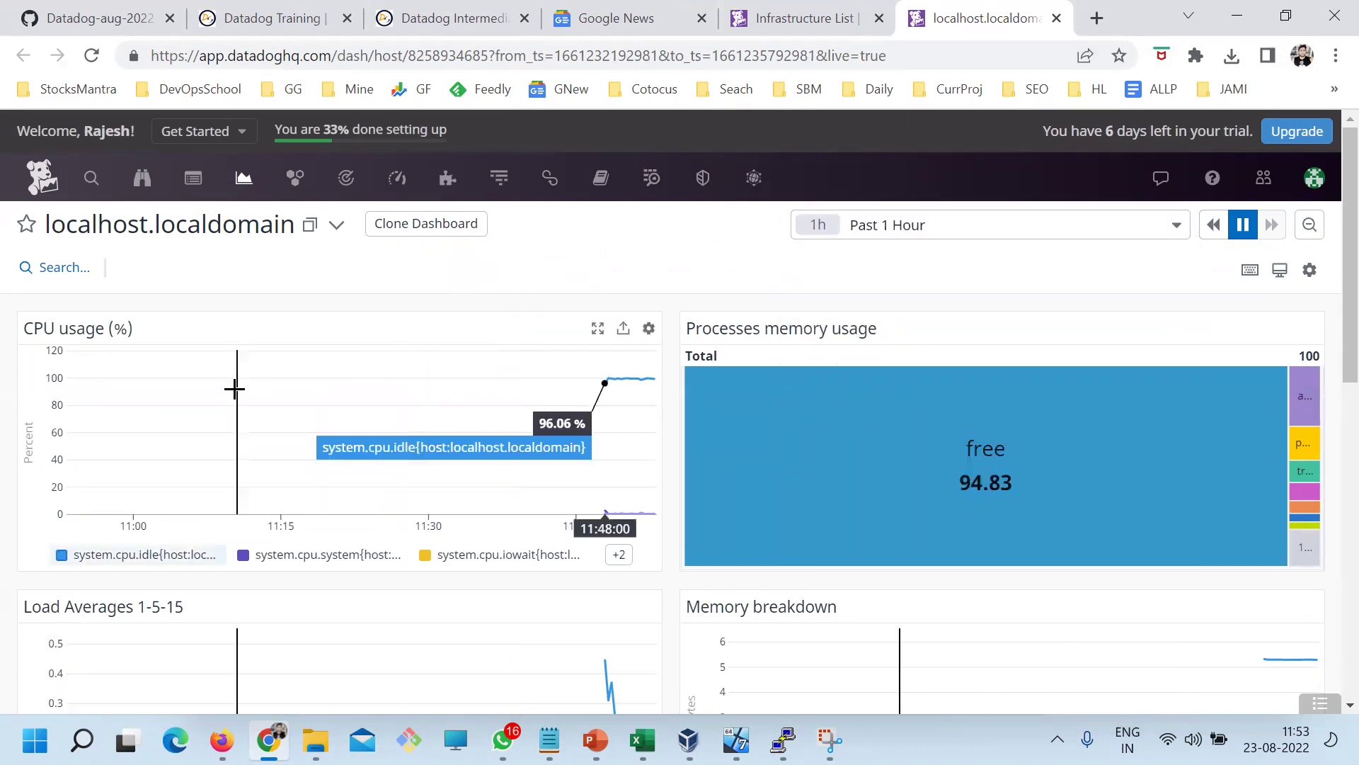
scroll(733, 460, "down", 4)
scroll(733, 488, "down", 6)
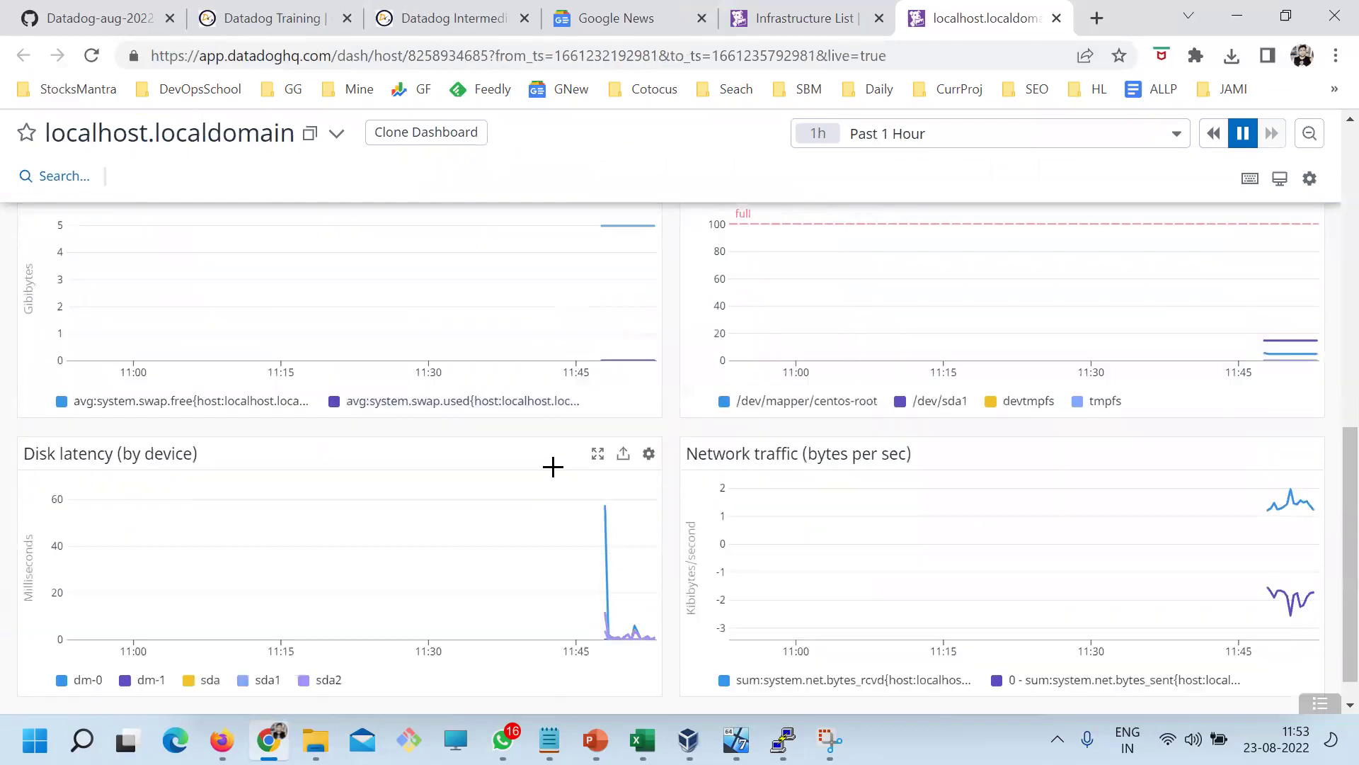
scroll(489, 508, "up", 10)
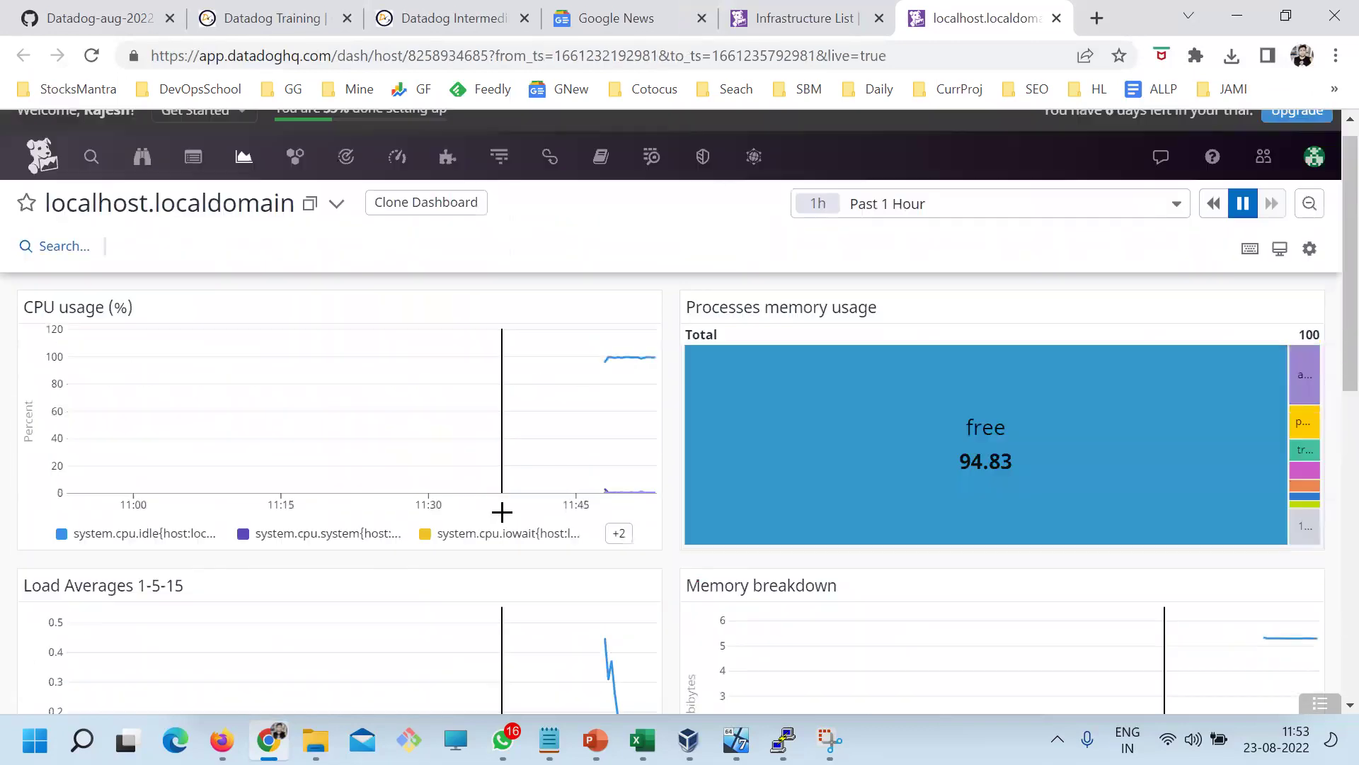
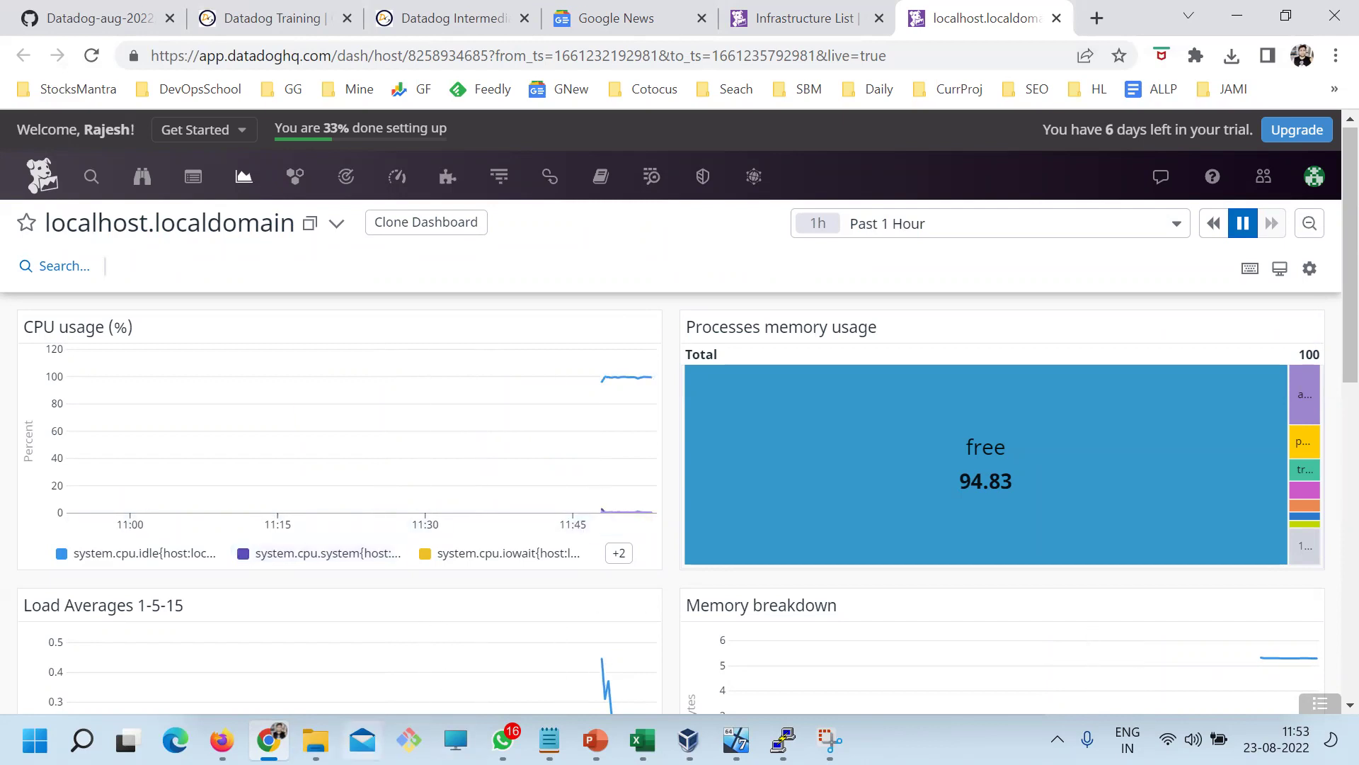
Open the DevOpsSchool blog in a new tab and search it for 'datadog linux'
mouse_move(676, 212)
left_click(1097, 19)
type("de")
key("End")
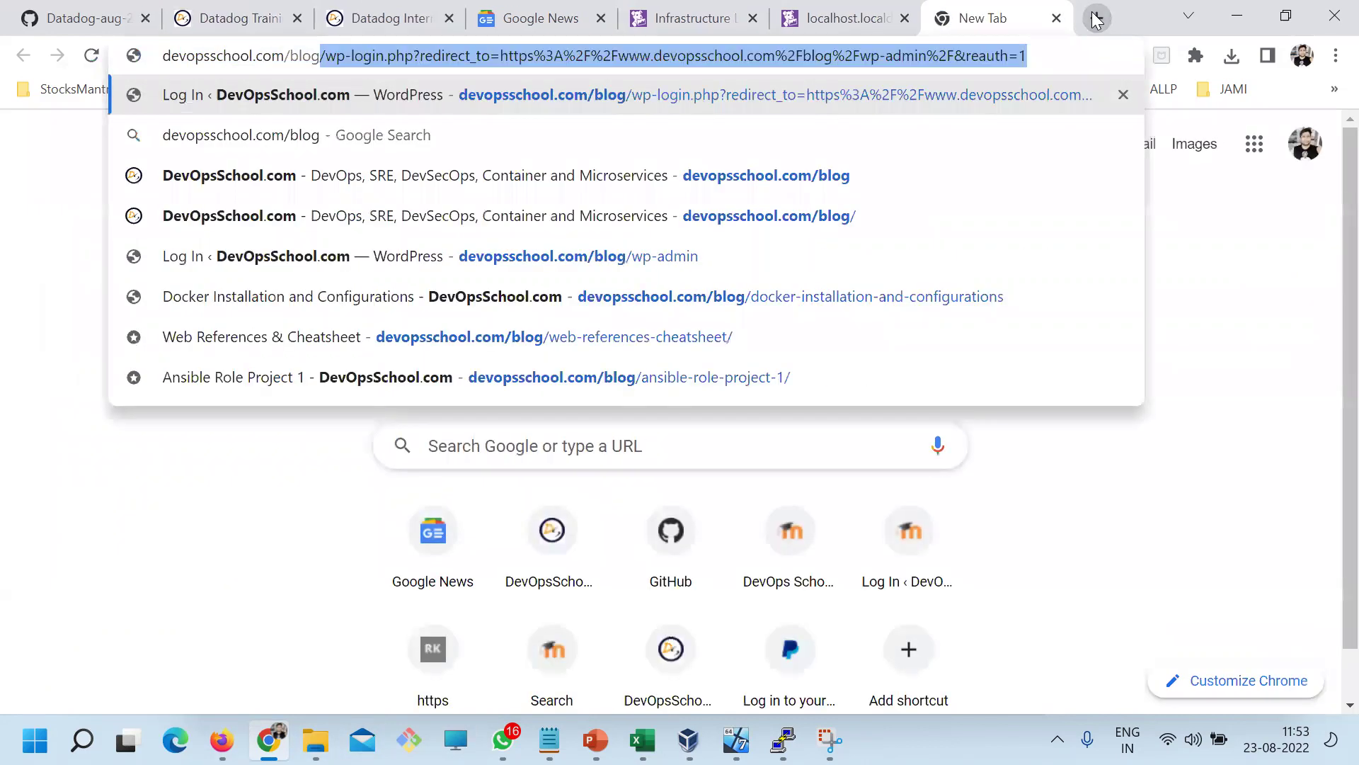
key("Delete")
key("Return")
left_click(999, 267)
type("datado")
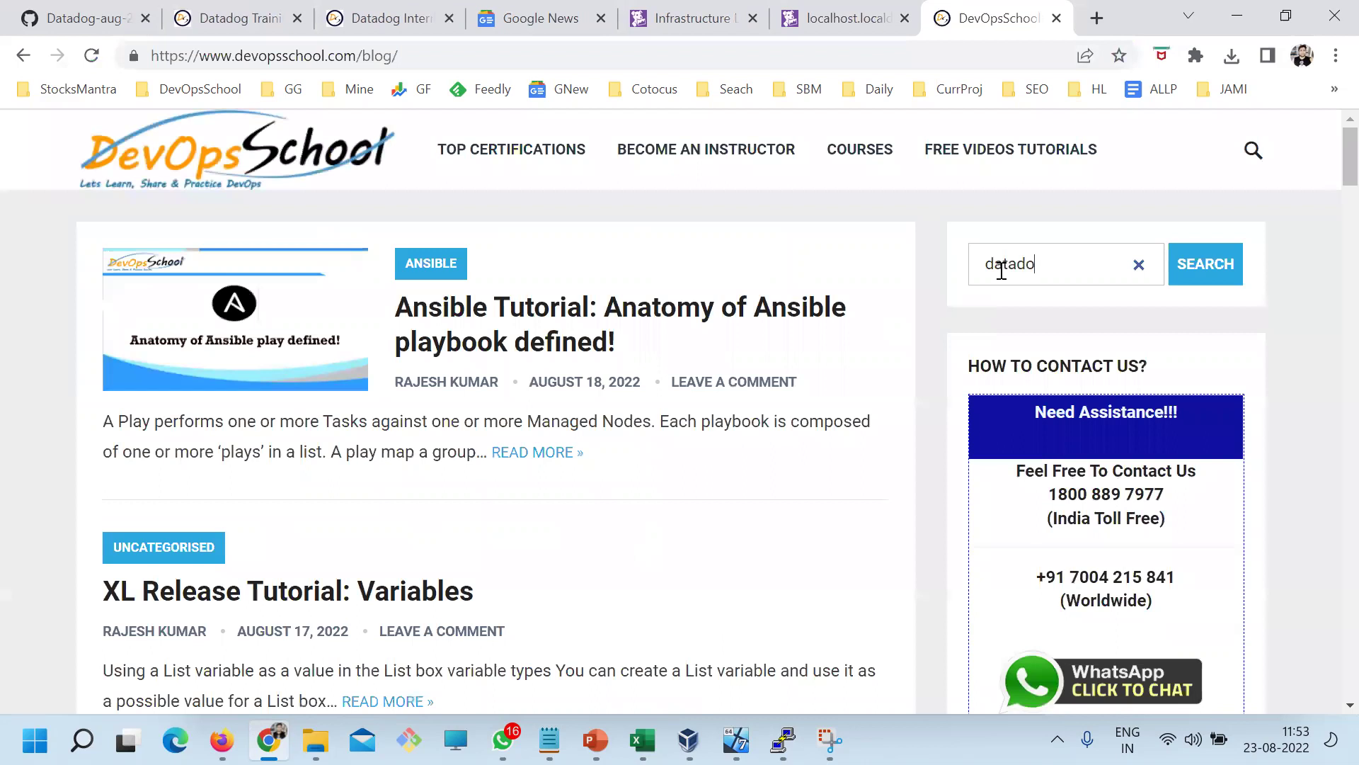
type("g linux")
key("Return")
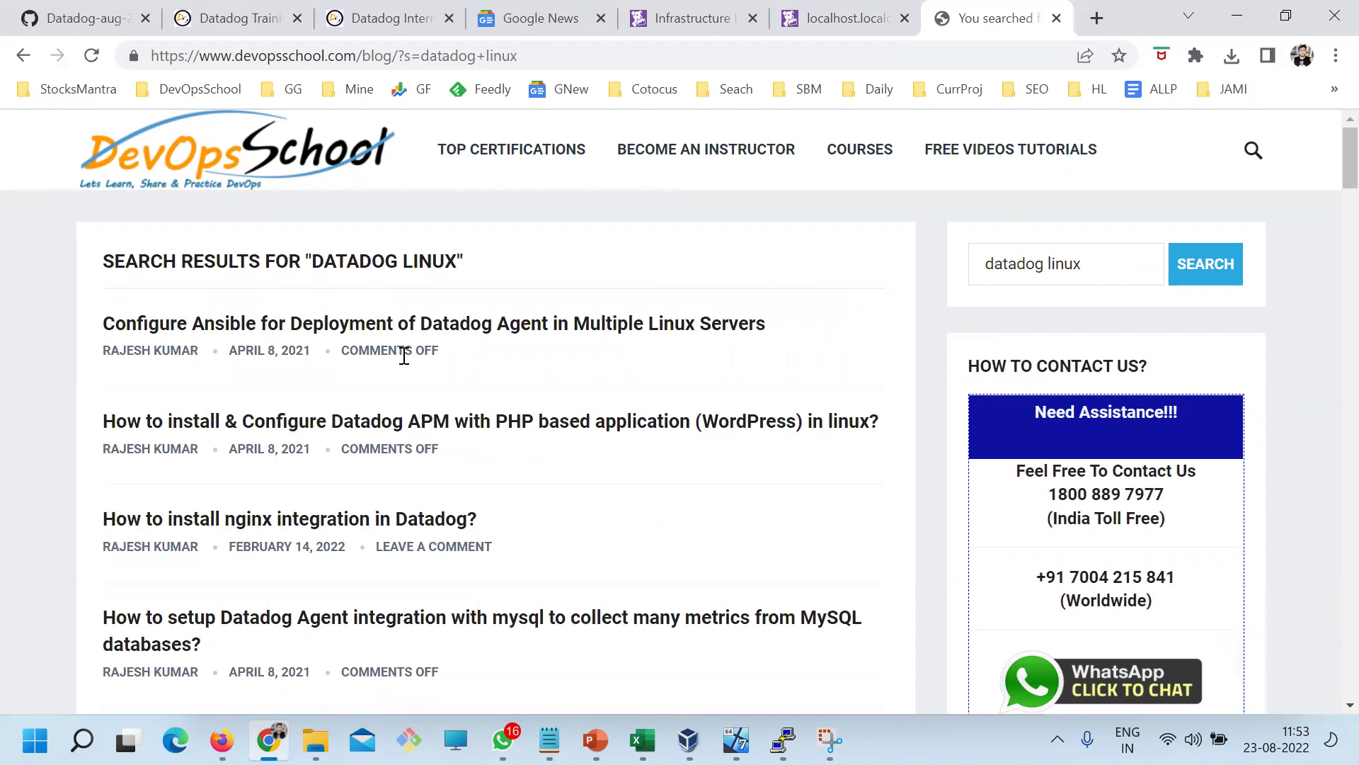
Scroll the 'datadog linux' results, then refine the search to 'datadog linux agent'
scroll(573, 477, "down", 2)
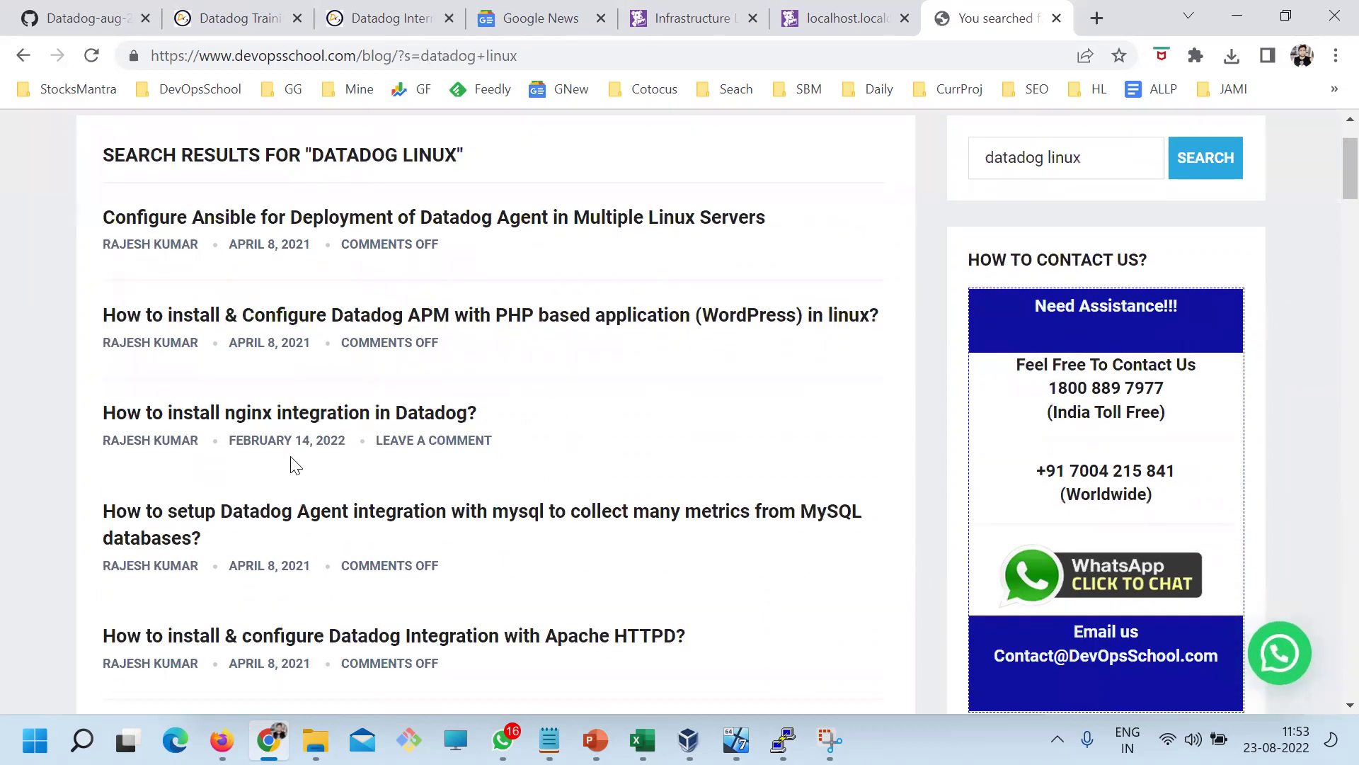
scroll(427, 537, "down", 2)
scroll(530, 553, "down", 5)
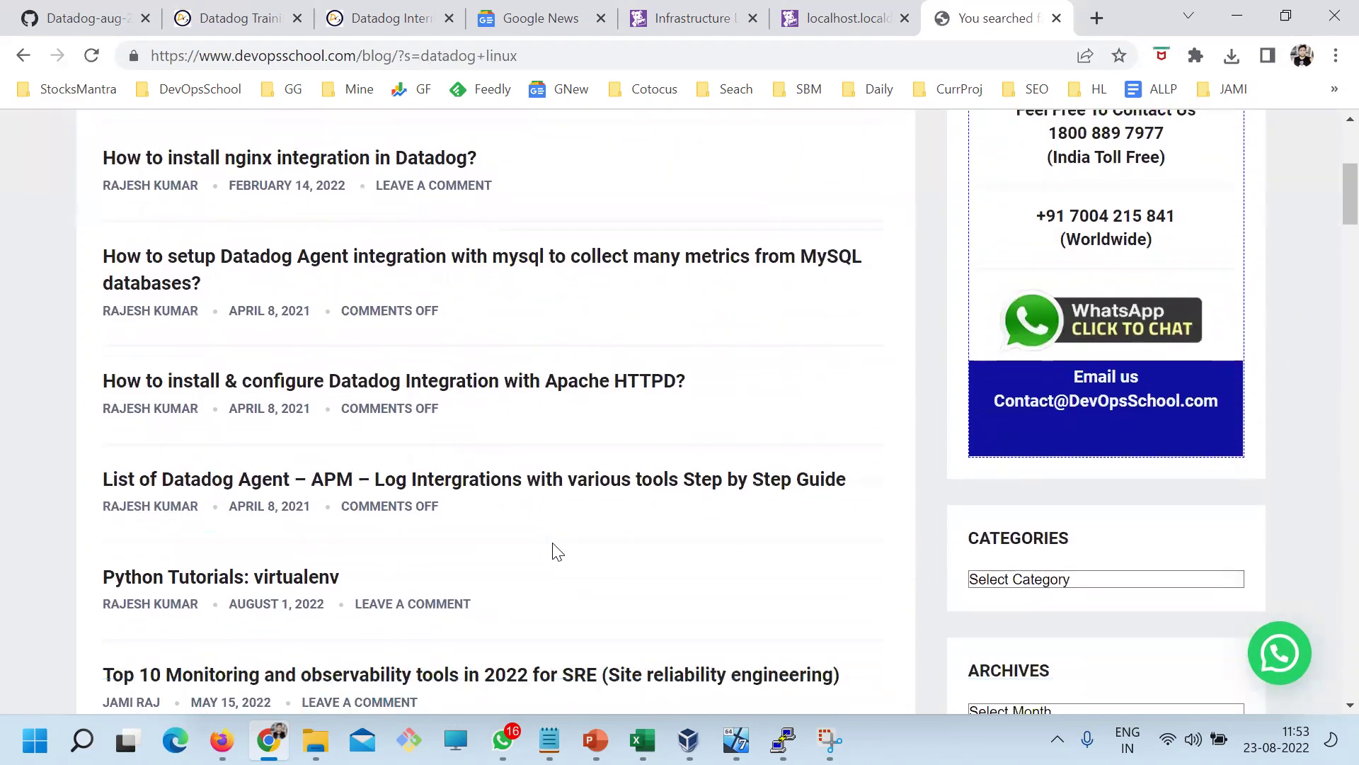
scroll(620, 589, "down", 3)
scroll(622, 590, "down", 3)
scroll(622, 590, "up", 15)
left_click(1102, 269)
type("agent")
key("Return")
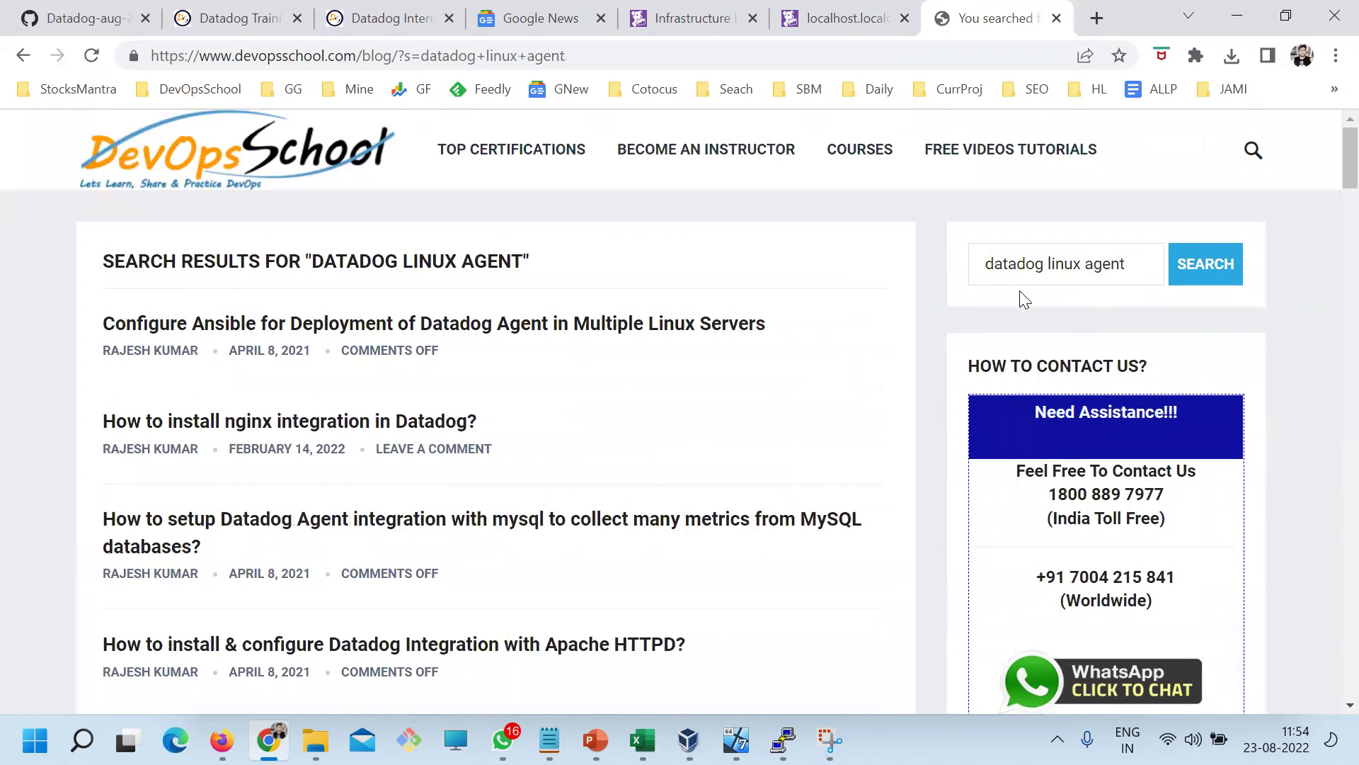
Narrow the search to 'datadog agent' and scroll down to the CentOS install article
double_click(1065, 263)
key("BackSpace")
key("Return")
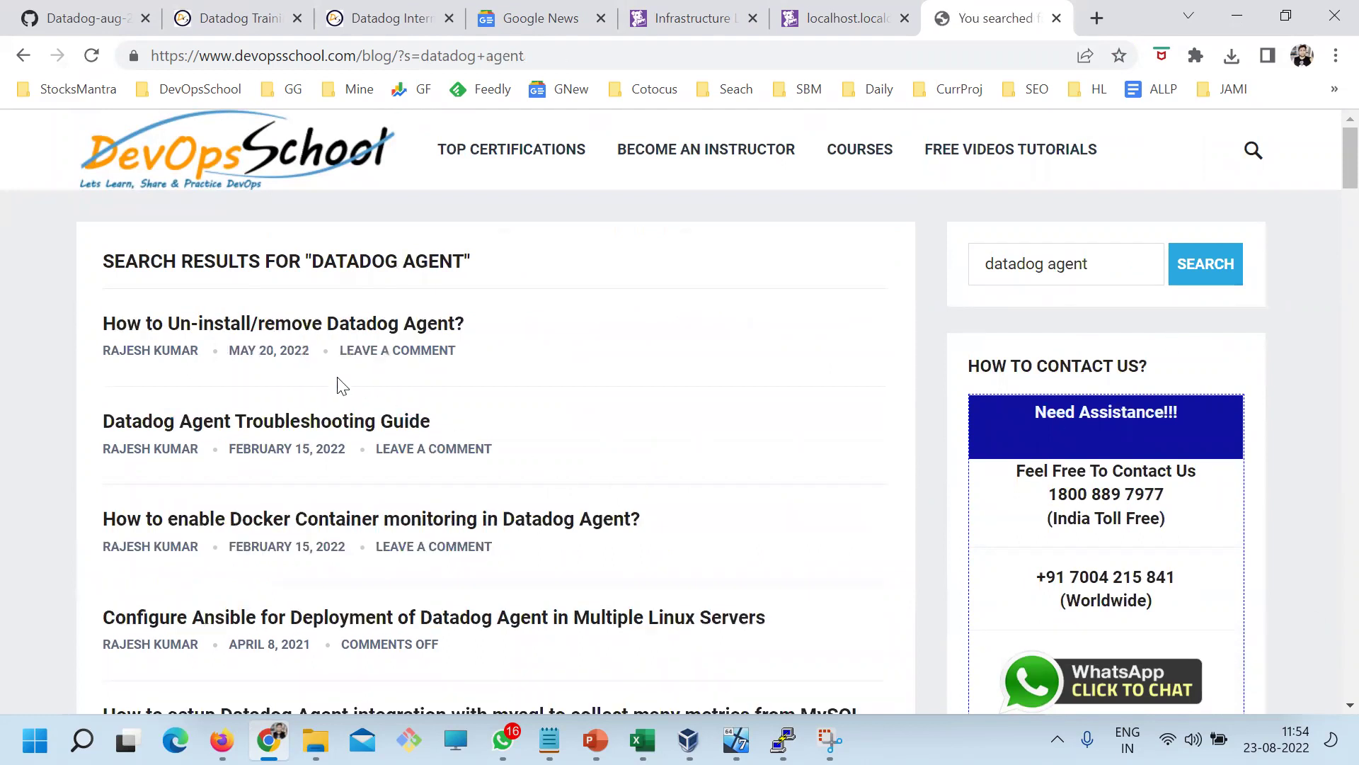
scroll(752, 573, "down", 3)
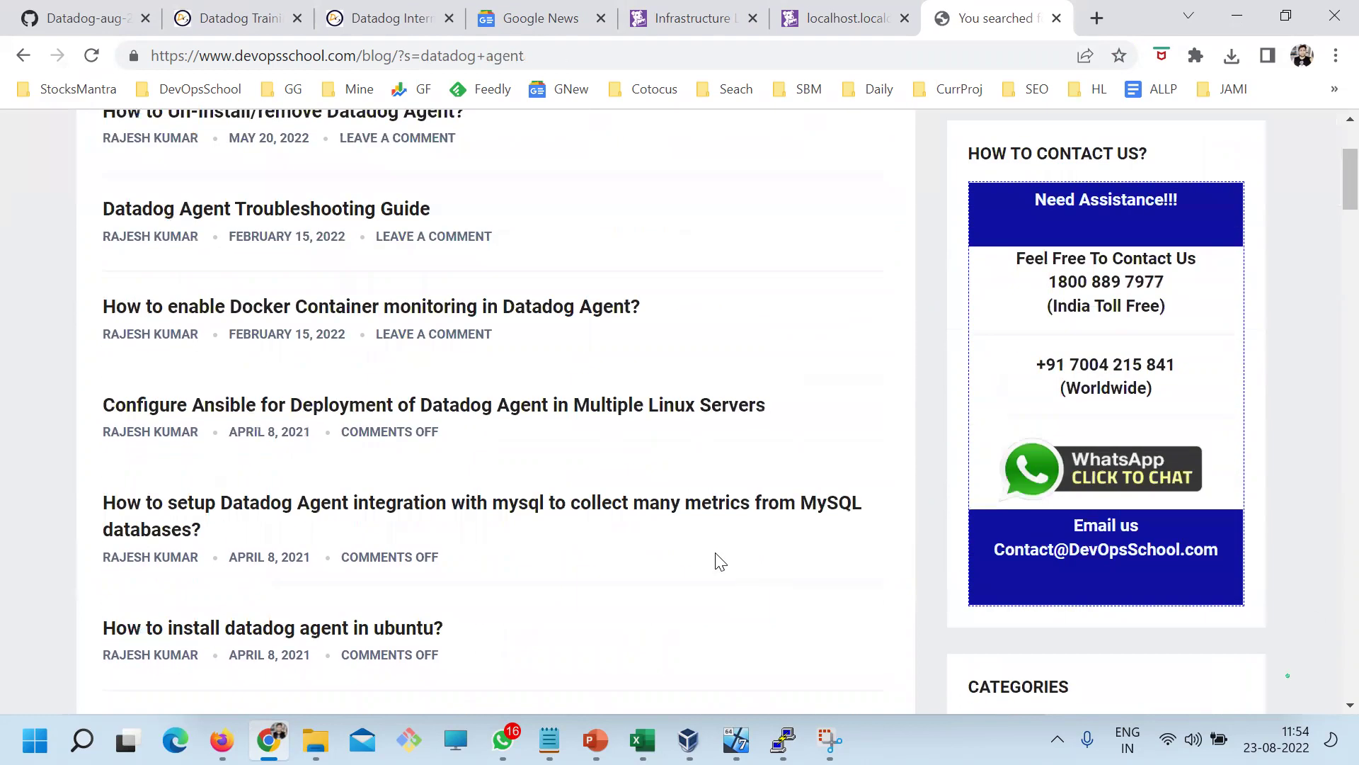
scroll(674, 553, "down", 3)
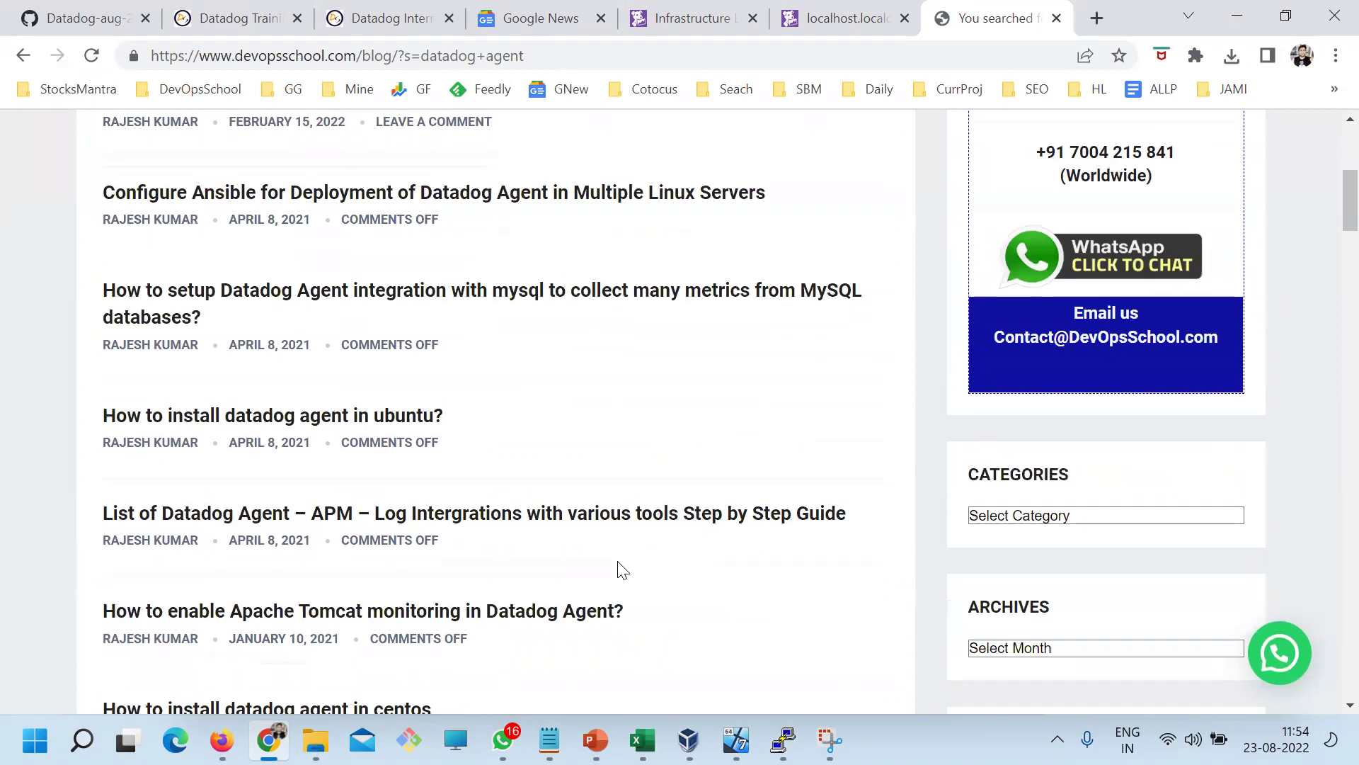
scroll(622, 570, "down", 5)
Copy the CentOS article link into Day1.txt on a 'Centos -' line below the install command
right_click(342, 396)
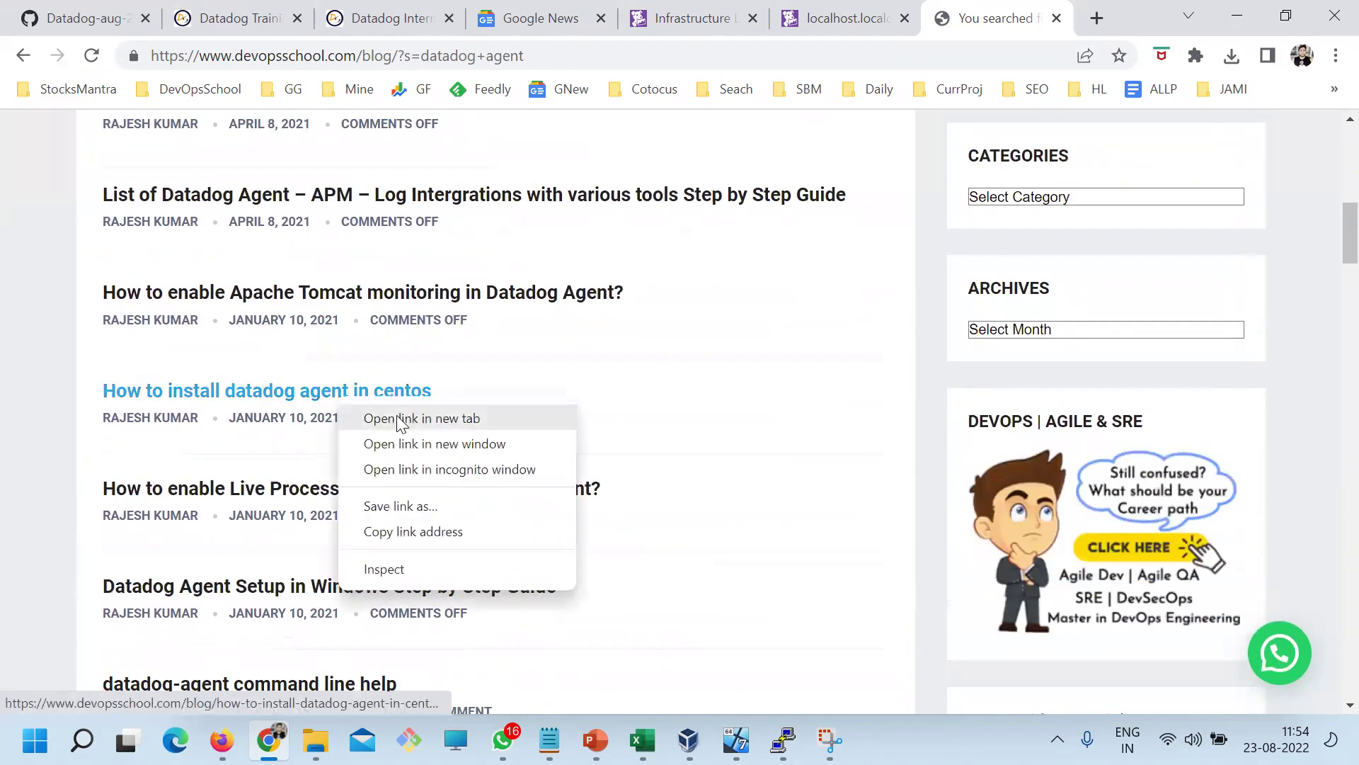
left_click(410, 531)
left_click(551, 740)
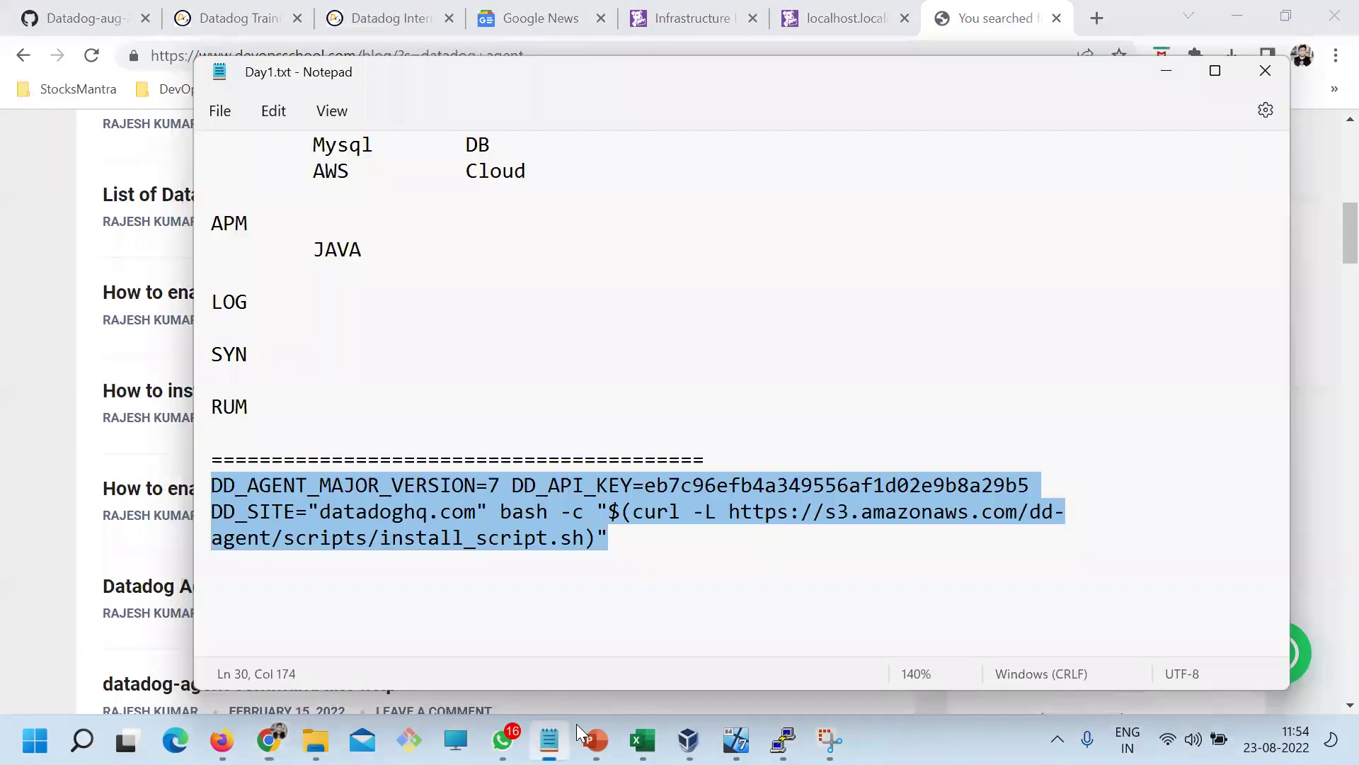
left_click(672, 553)
key("Return")
type("Centos -")
key("ctrl+v")
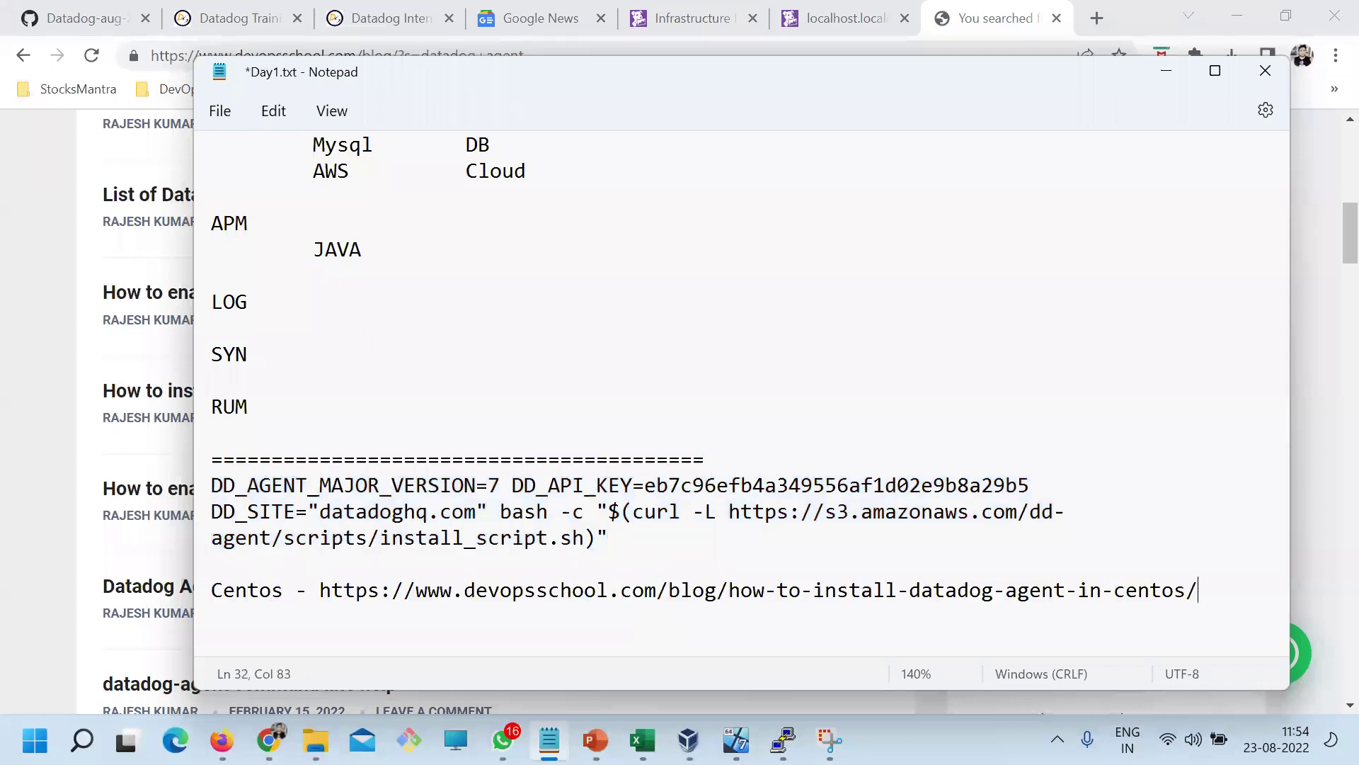
Add the Ubuntu article link on an 'Ubuntu -' line and save Day1.txt
key("alt+Tab")
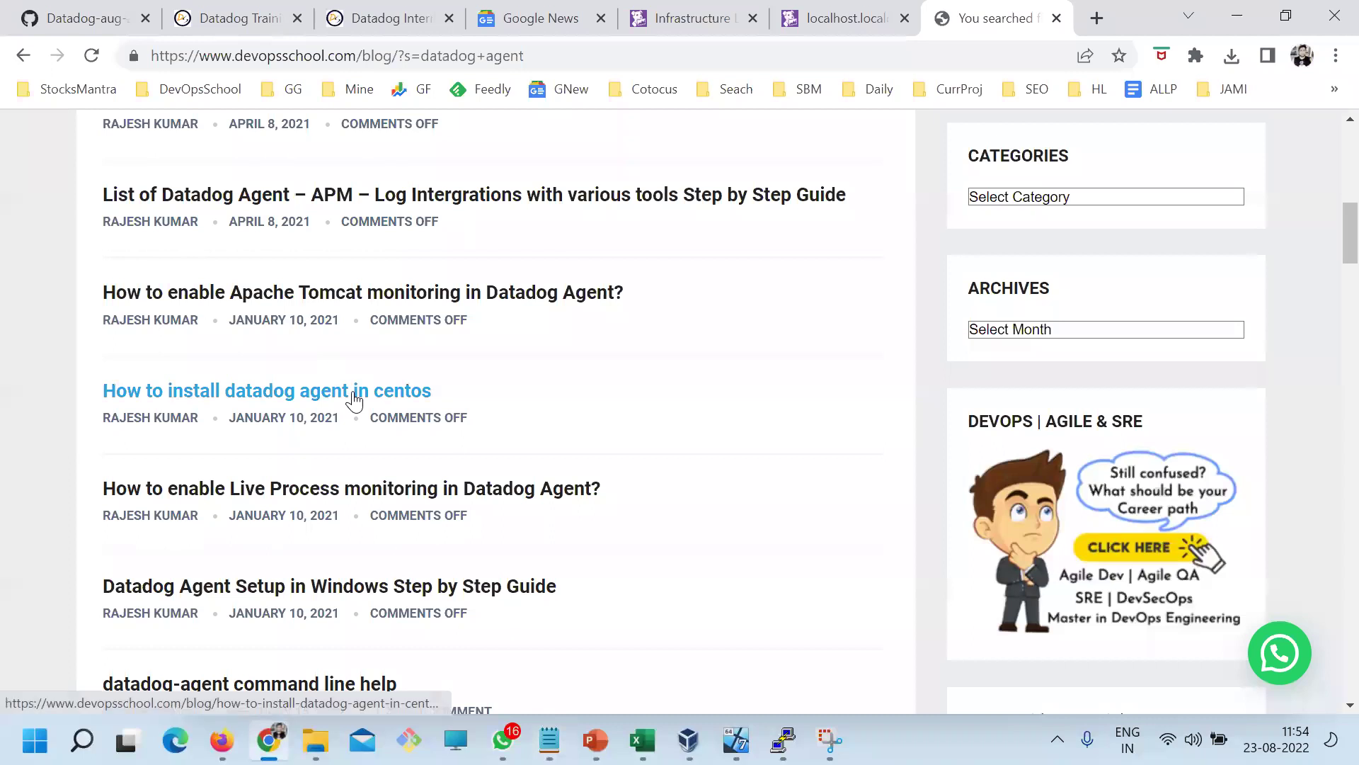
scroll(351, 393, "up", 3)
right_click(340, 317)
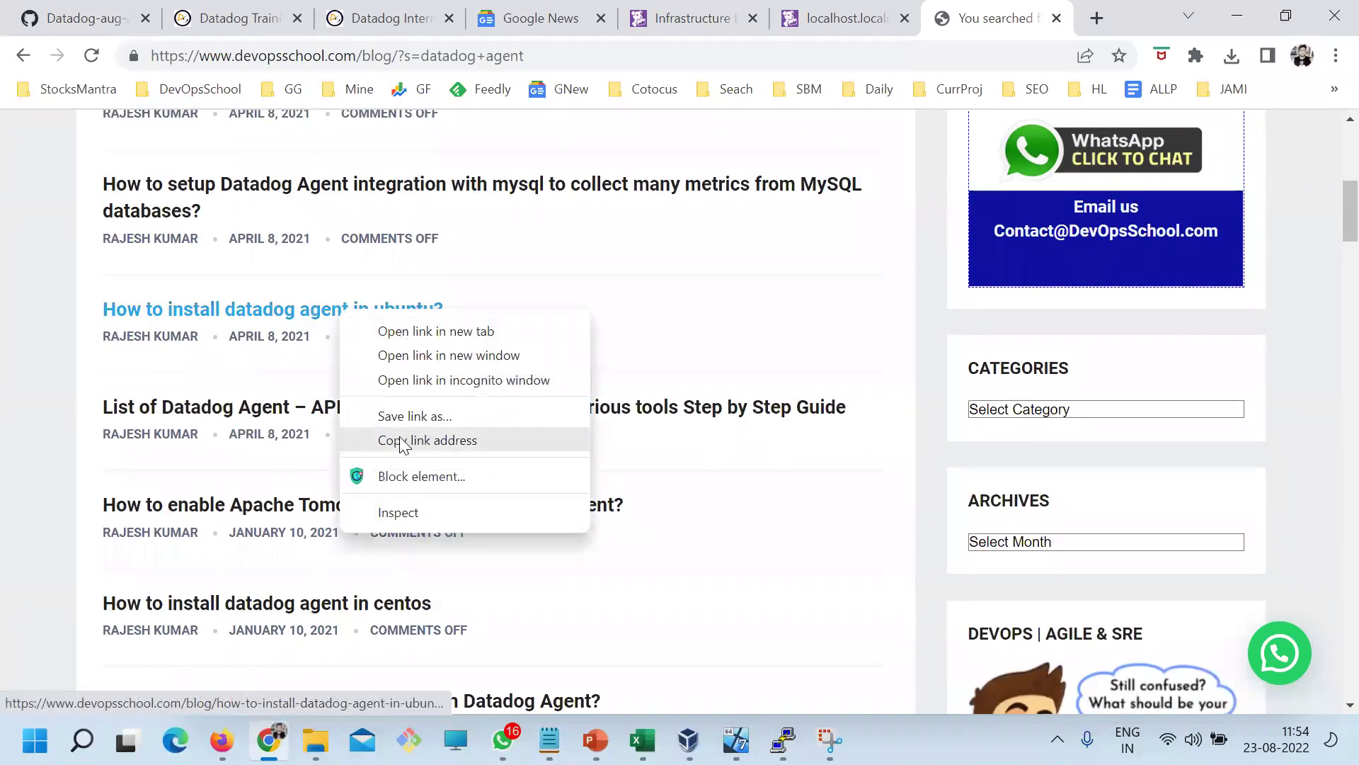
left_click(399, 436)
key("alt+Tab")
key("Return")
type("Ubuntu -")
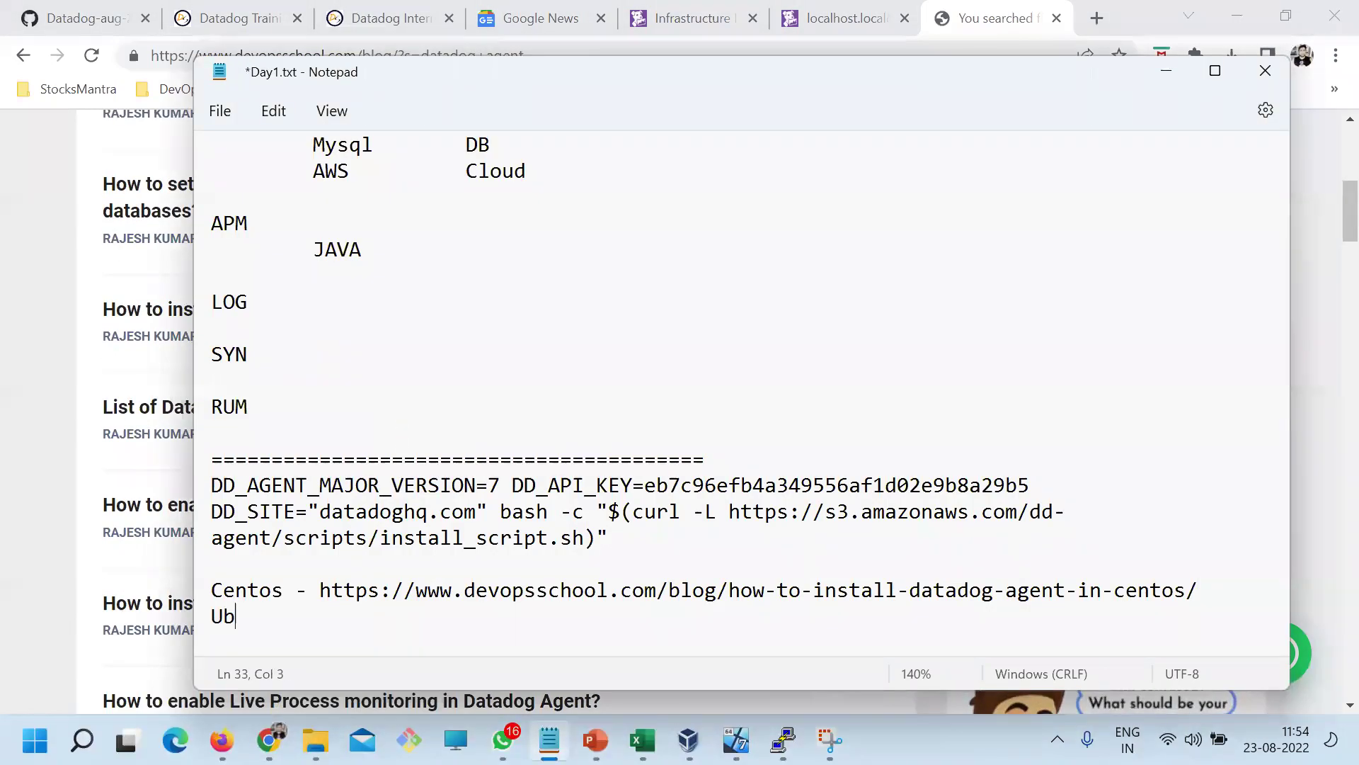
key("ctrl+v")
key("ctrl+s")
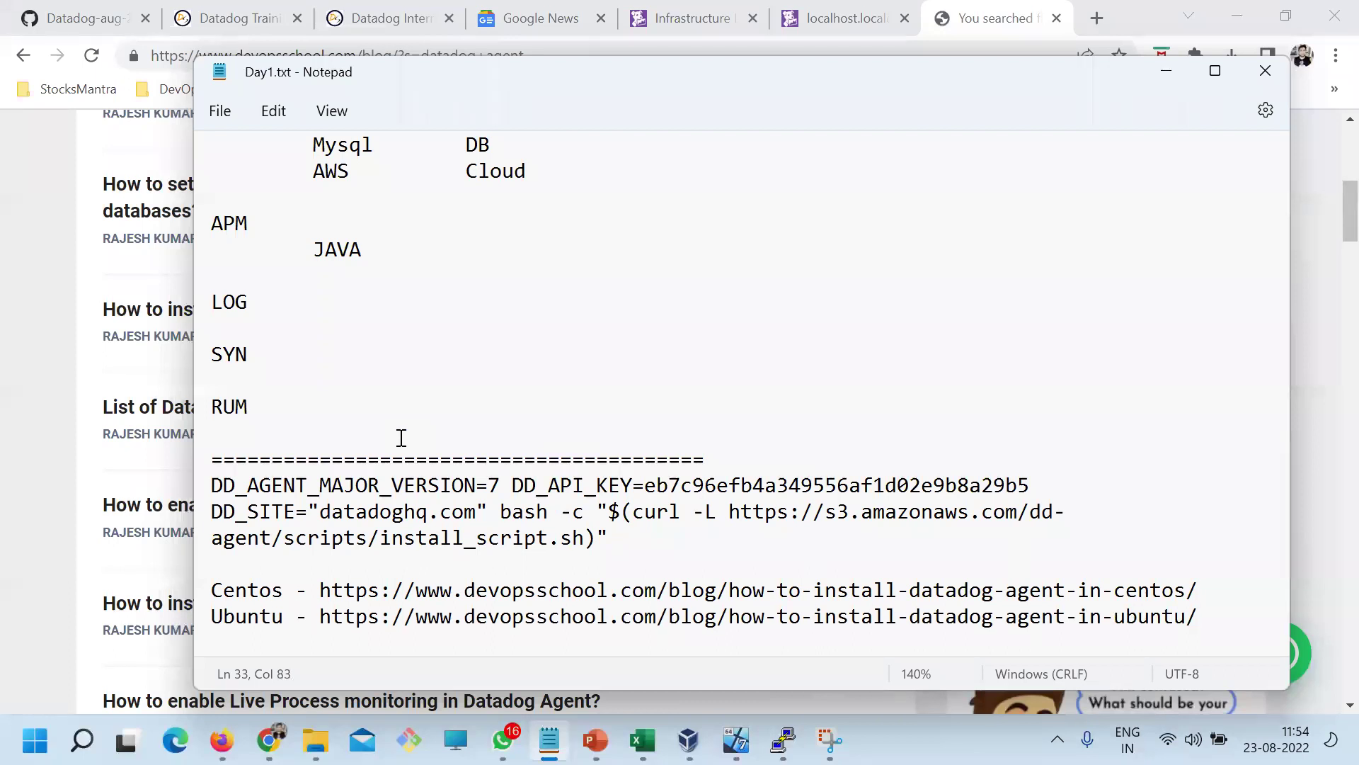
Add the Windows guide link on a 'Windows -' line, shrink the text, save, and select the CentOS URL
key("alt+Tab")
scroll(566, 559, "down", 3)
scroll(572, 562, "down", 3)
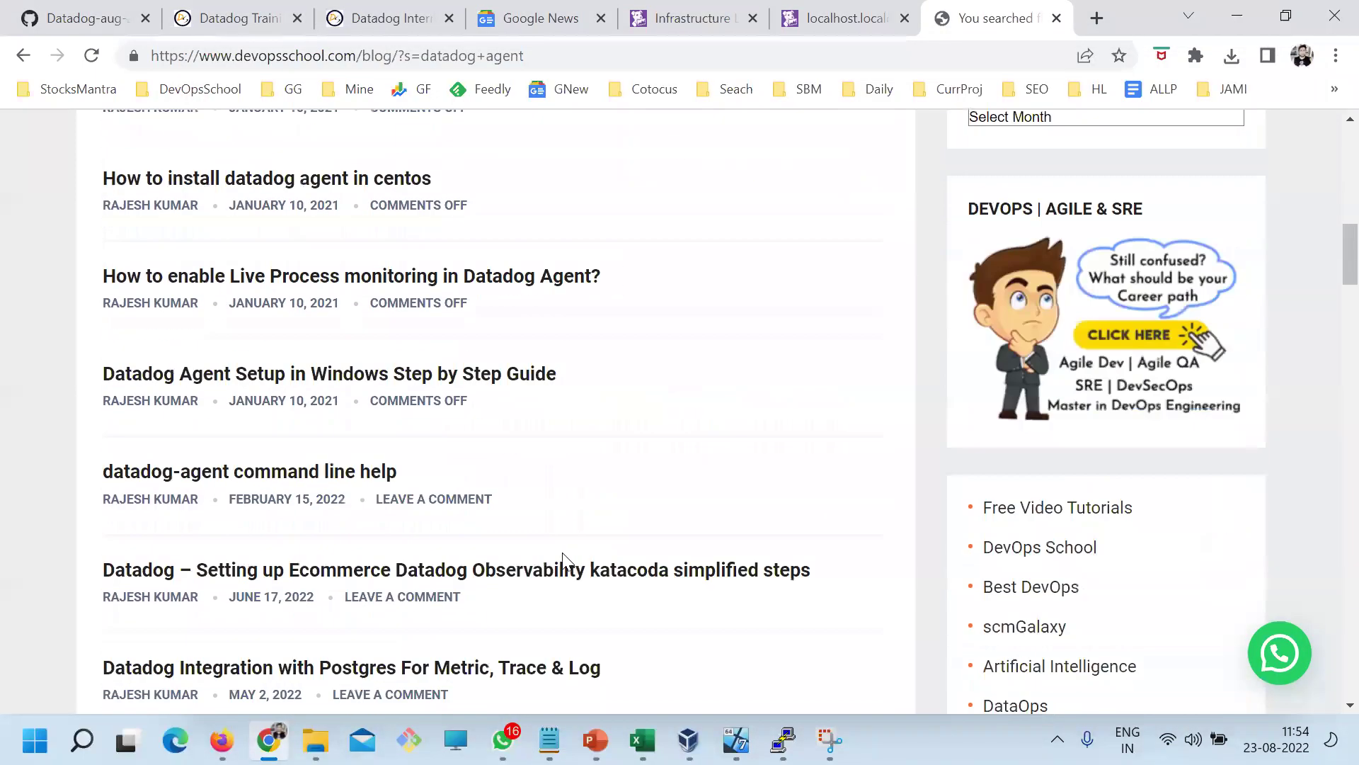
right_click(419, 386)
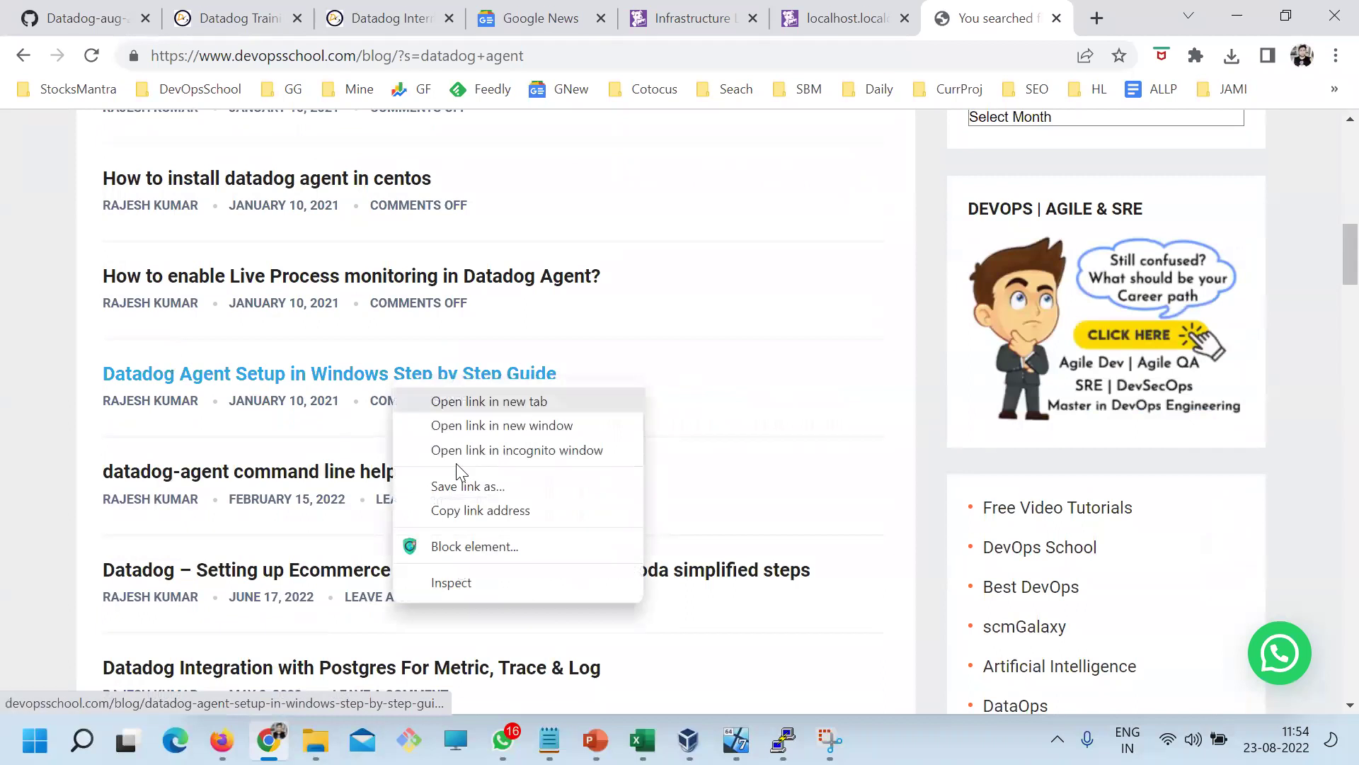
left_click(470, 510)
key("alt+Tab")
key("Return")
type("W")
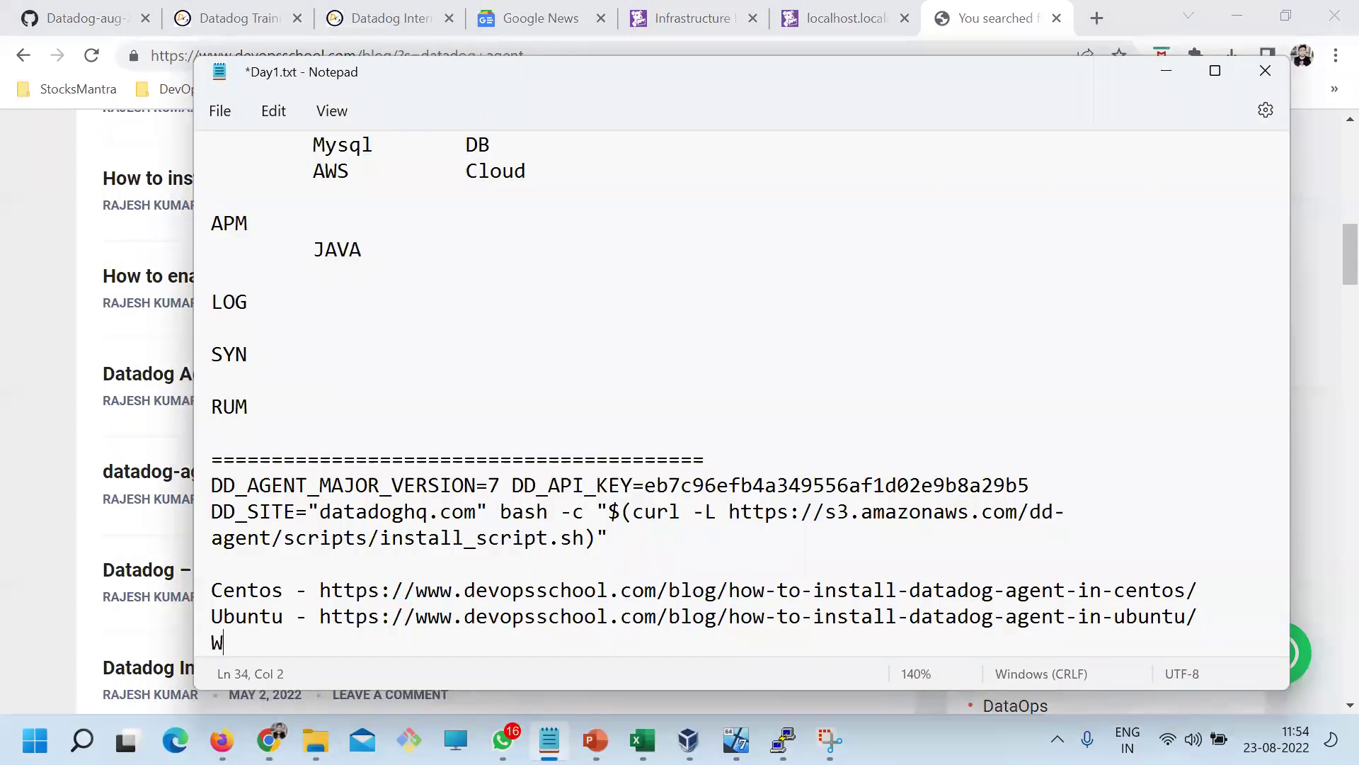
type("indows -")
key("ctrl+v")
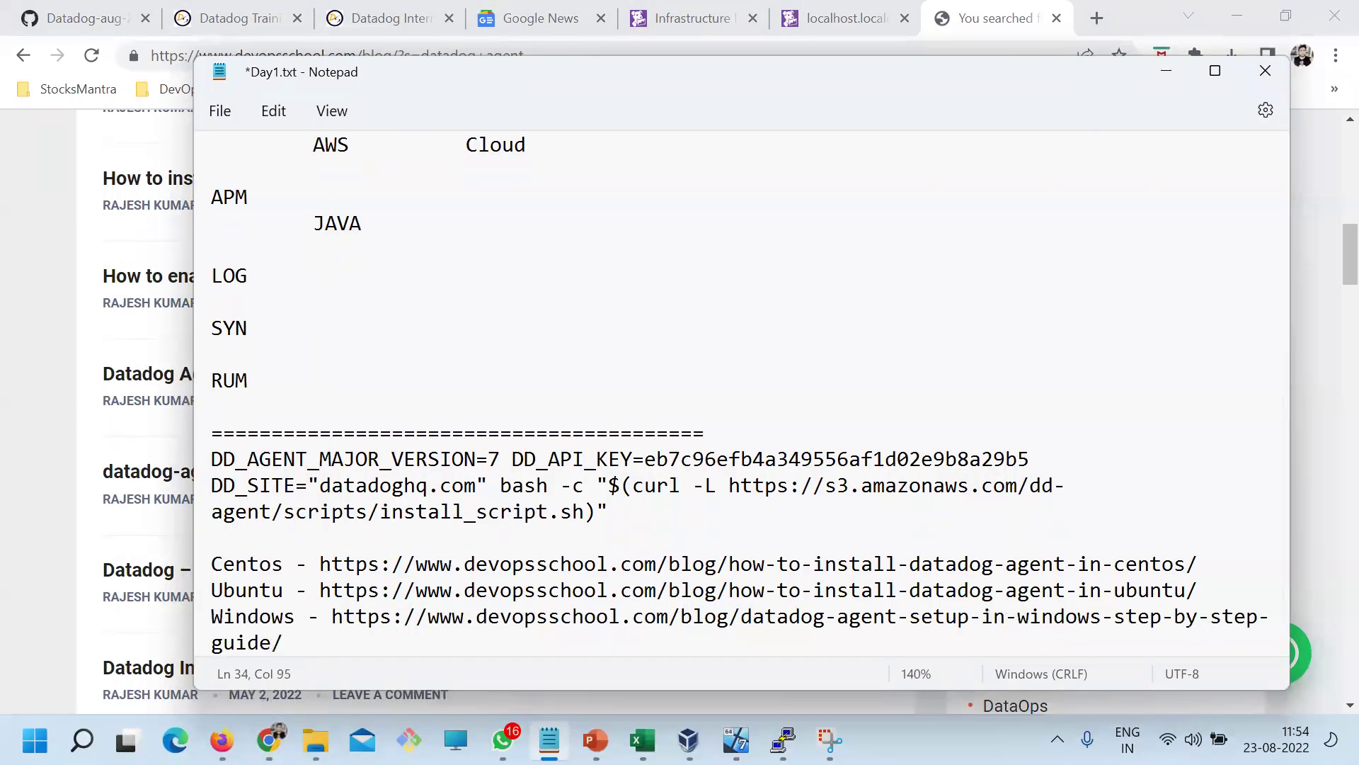
key("ctrl+minus")
key("ctrl+minus")
key("ctrl+s")
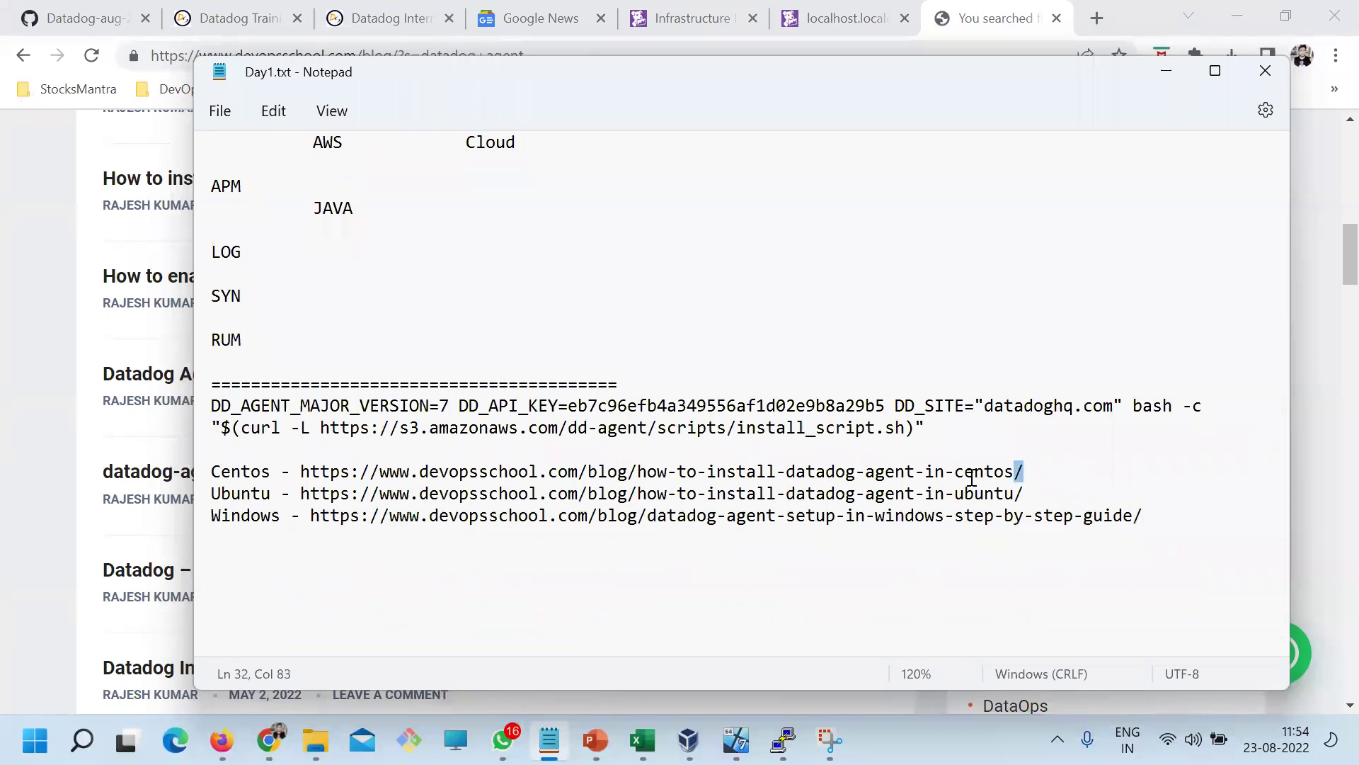
left_click_drag(1023, 471, 301, 467)
left_click(269, 740)
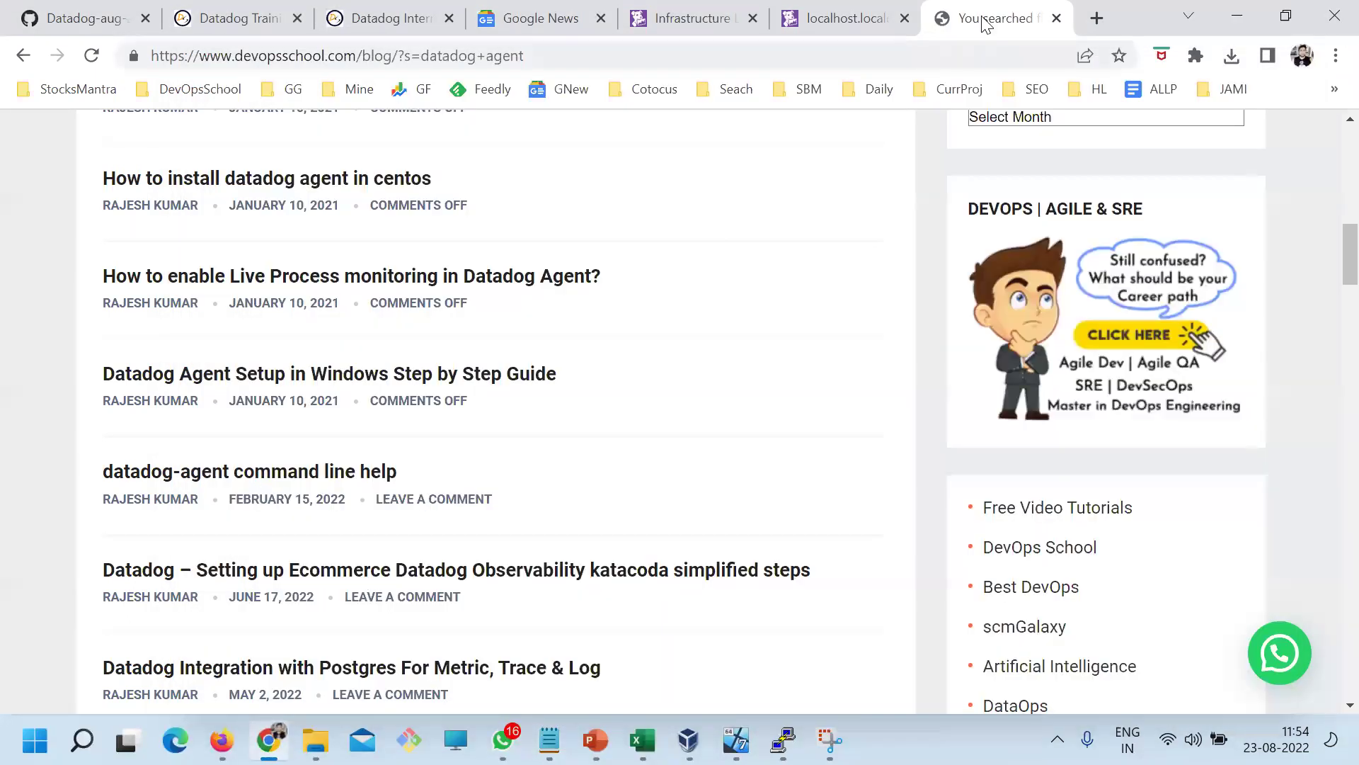
Load the copied CentOS guide URL in a new tab and scroll down to its install command
left_click(1097, 18)
key("ctrl+v")
key("Return")
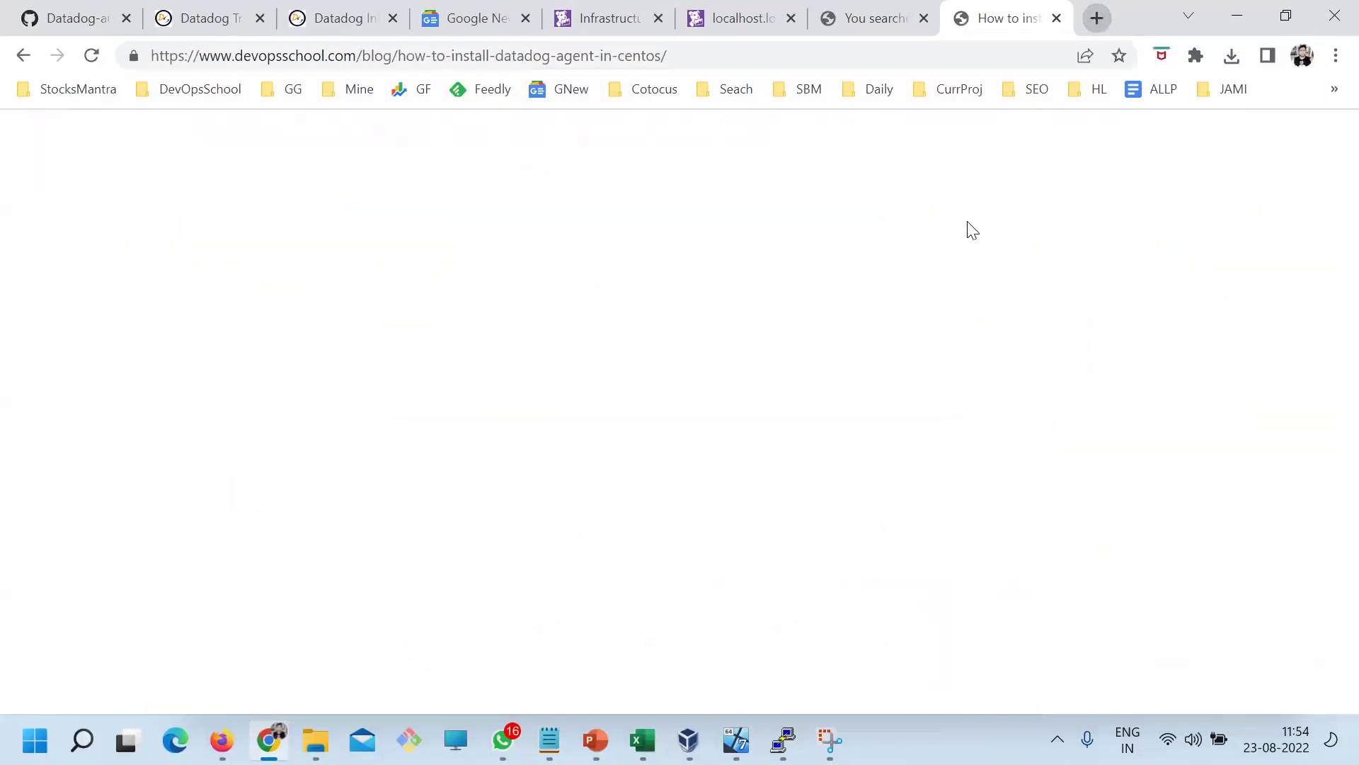
scroll(711, 467, "down", 10)
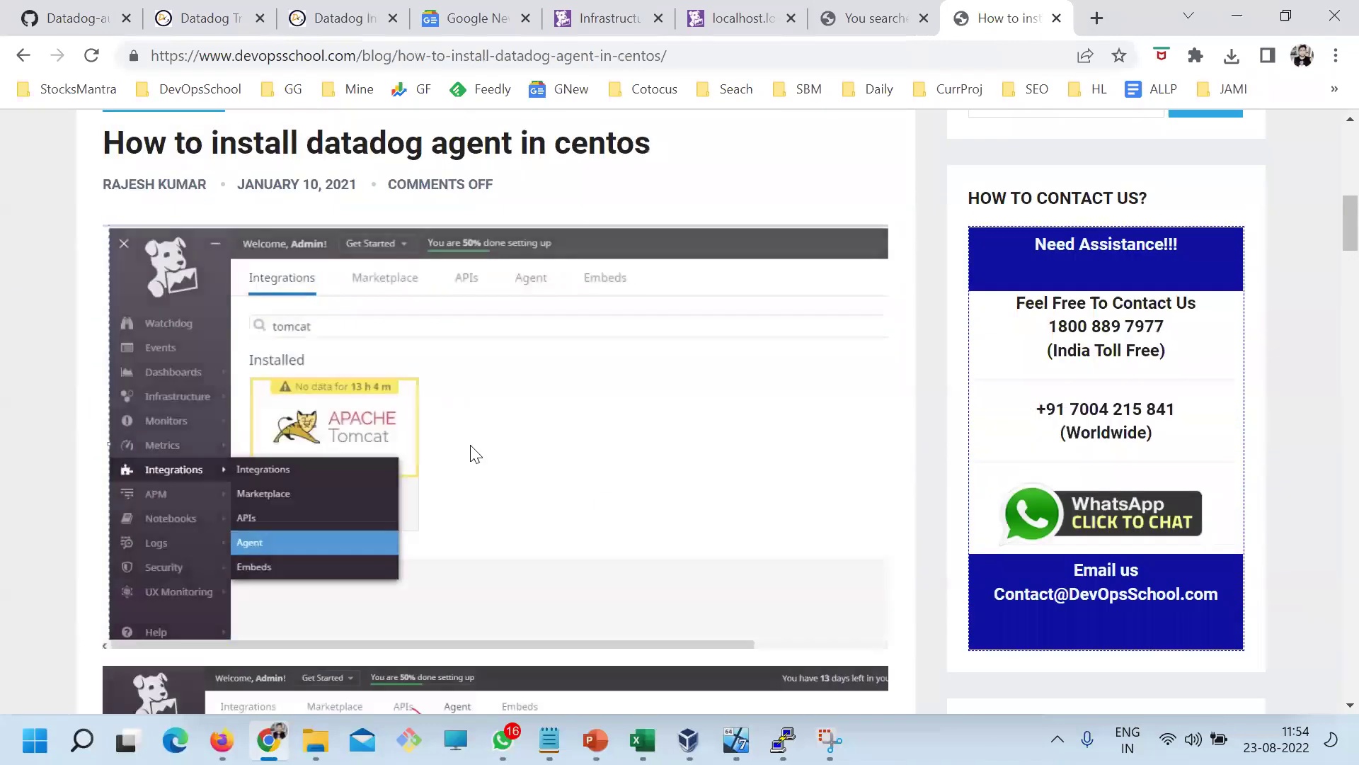
scroll(307, 480, "down", 3)
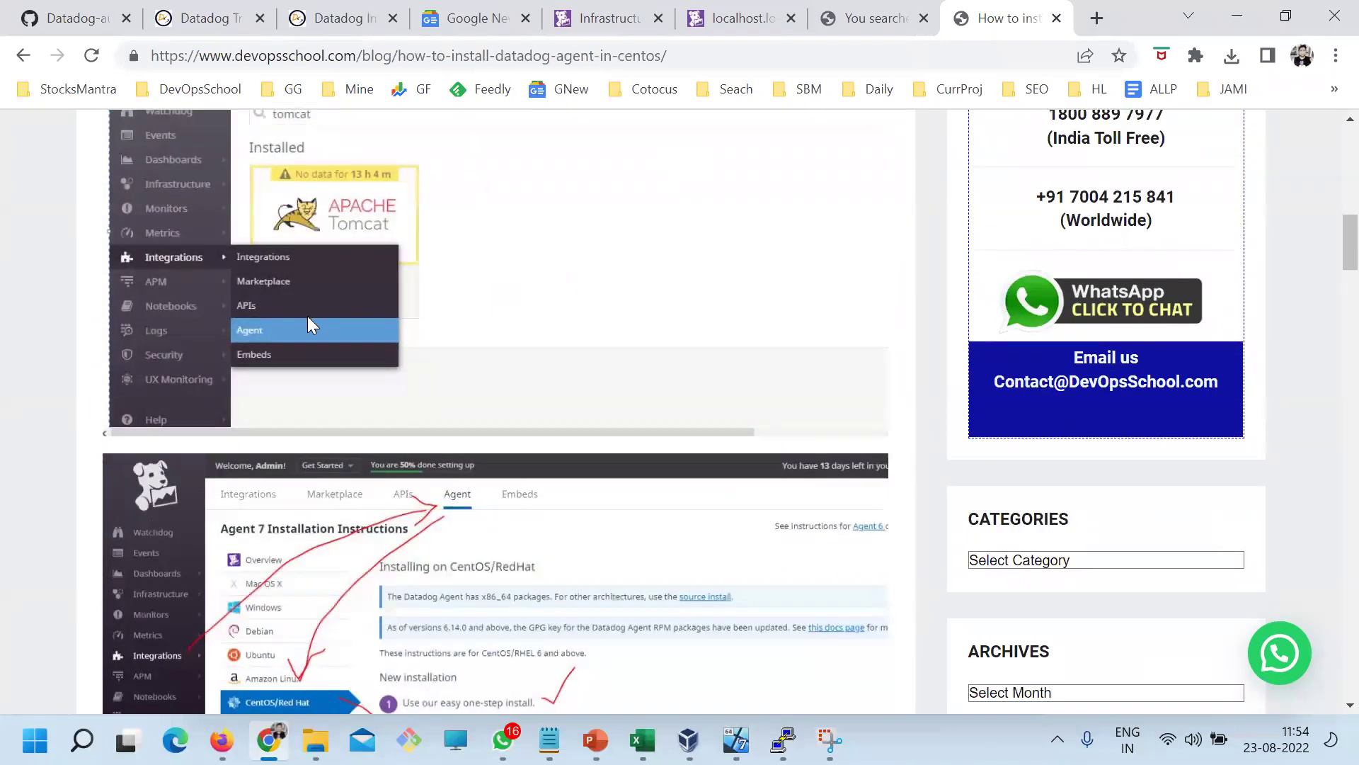
scroll(333, 306, "down", 4)
scroll(566, 453, "down", 5)
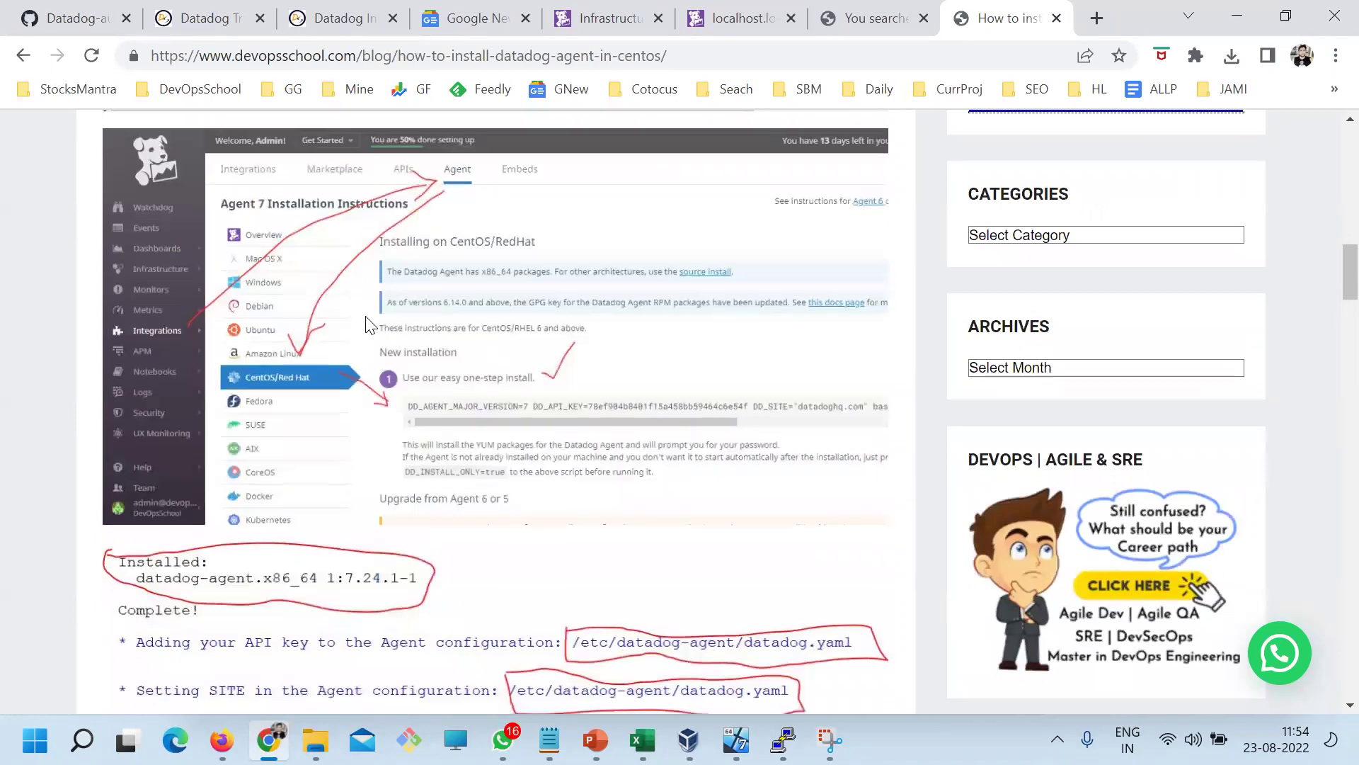
scroll(477, 427, "down", 9)
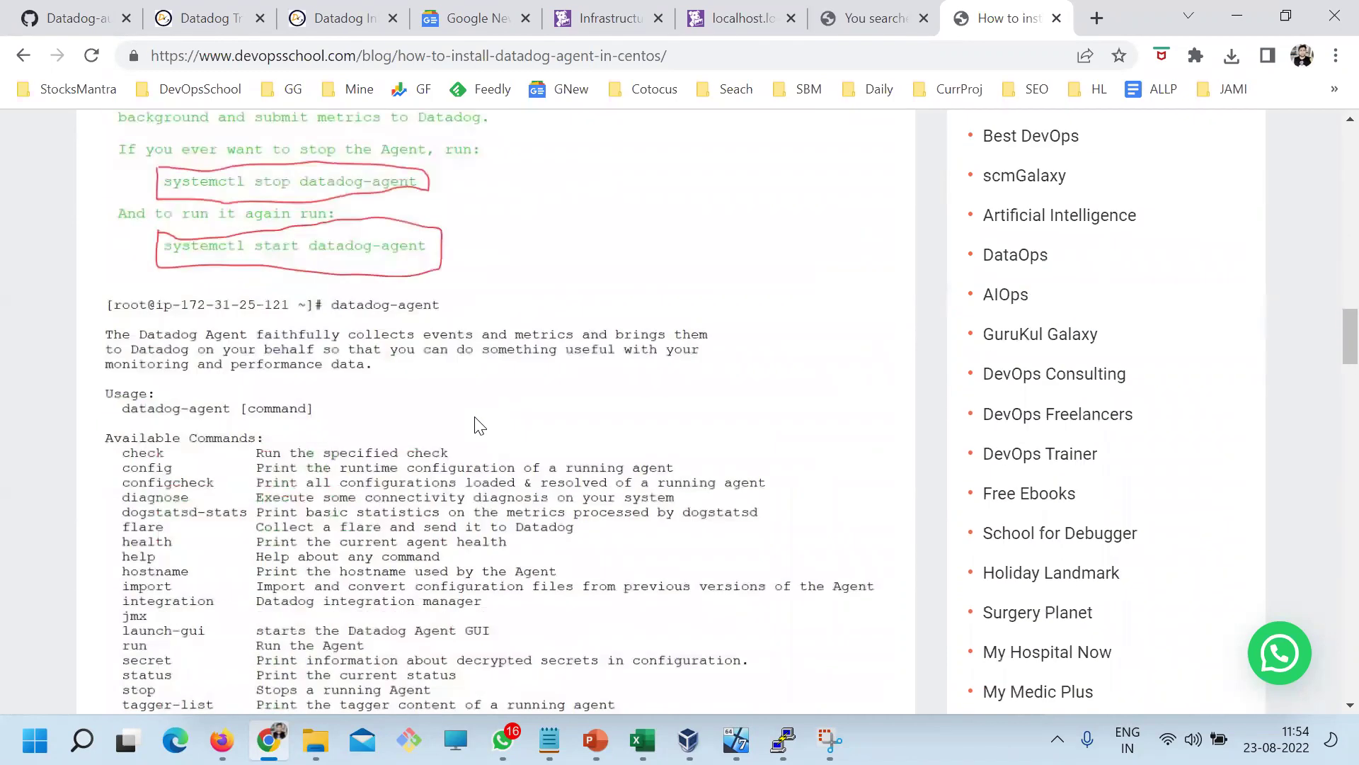
scroll(425, 294, "up", 2)
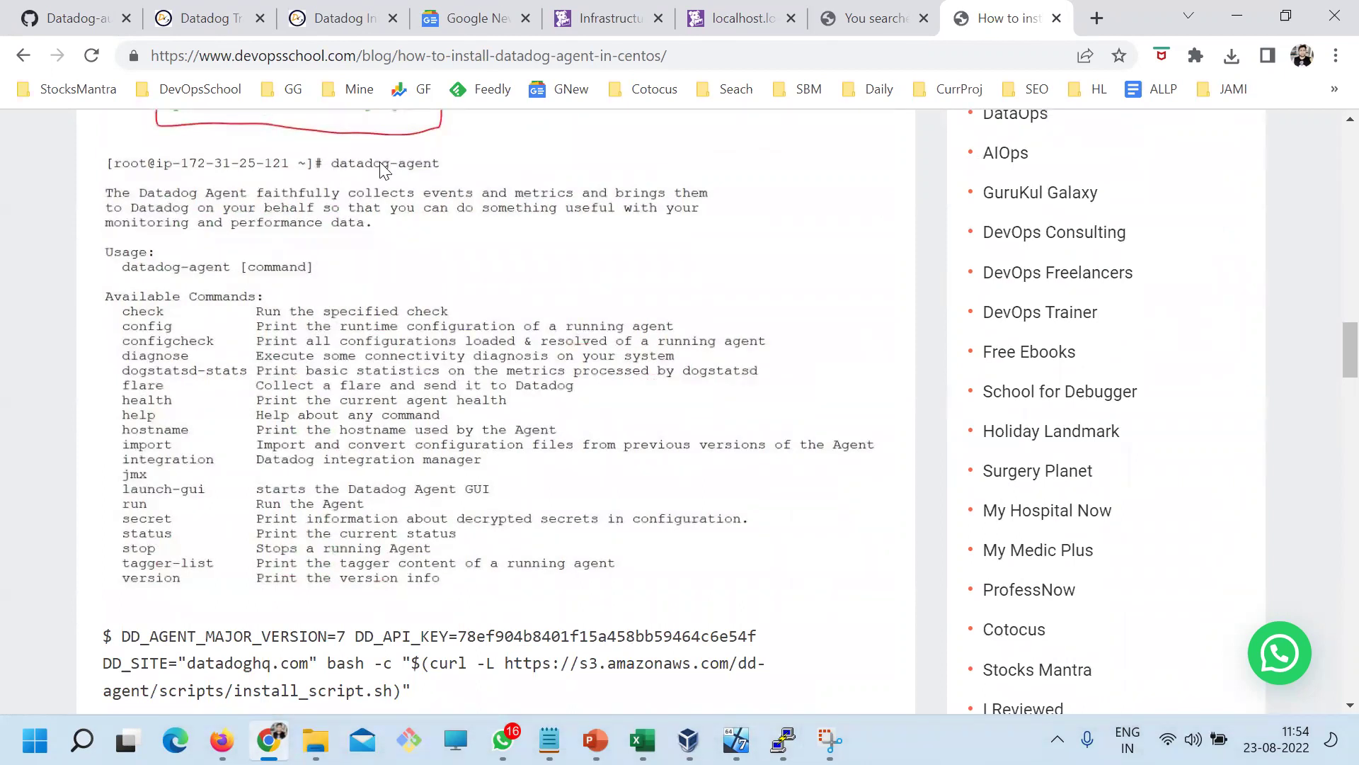
left_click(783, 740)
Run datadog-agent in PuTTY to list its subcommands
type("data")
type("dog-agent")
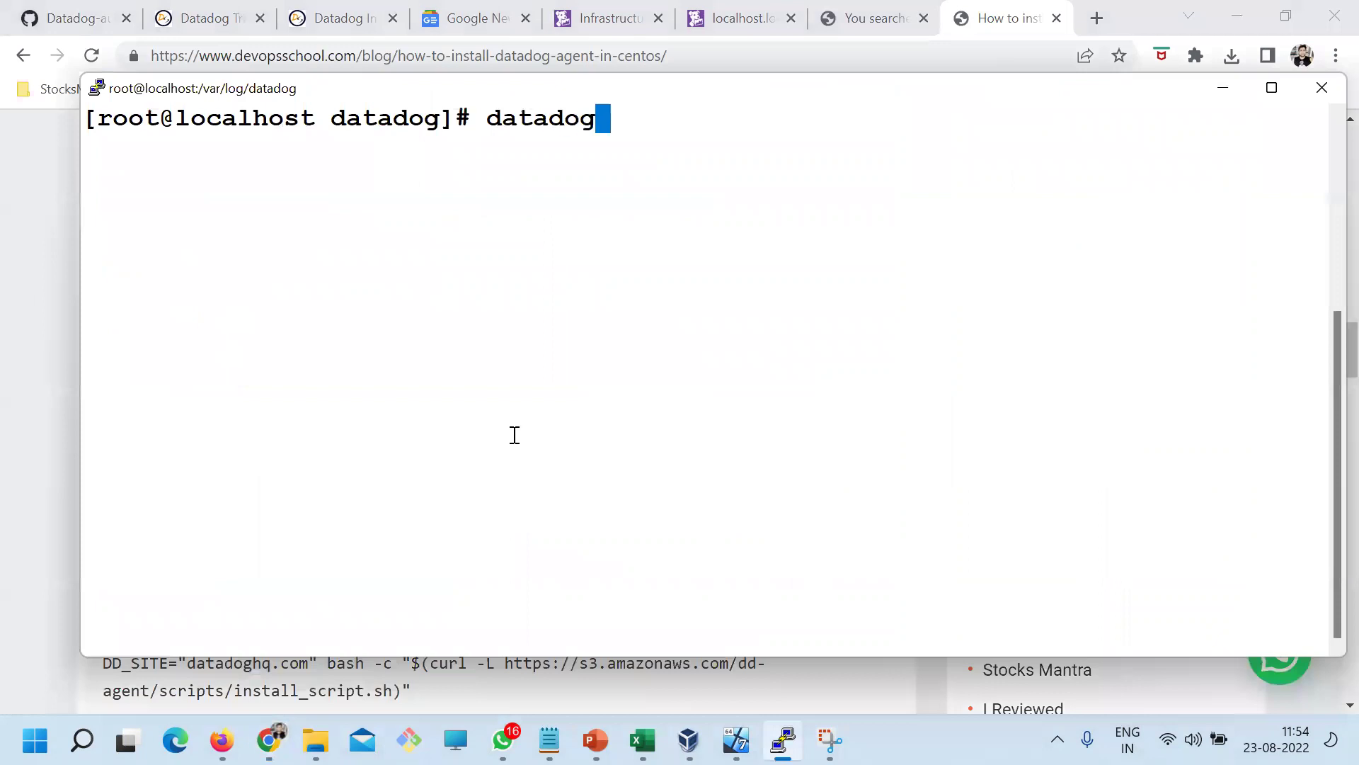
key("Return")
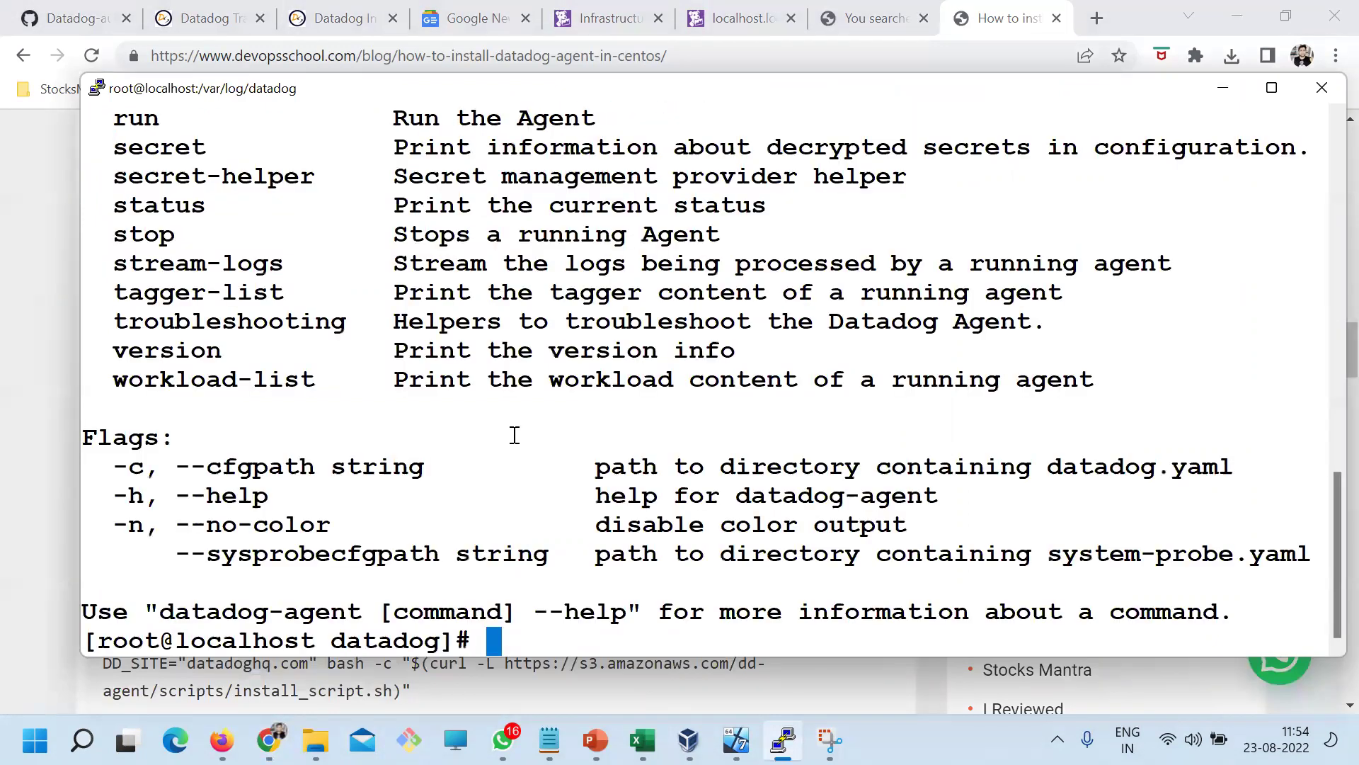
scroll(516, 434, "up", 15)
scroll(380, 434, "down", 15)
scroll(361, 386, "up", 12)
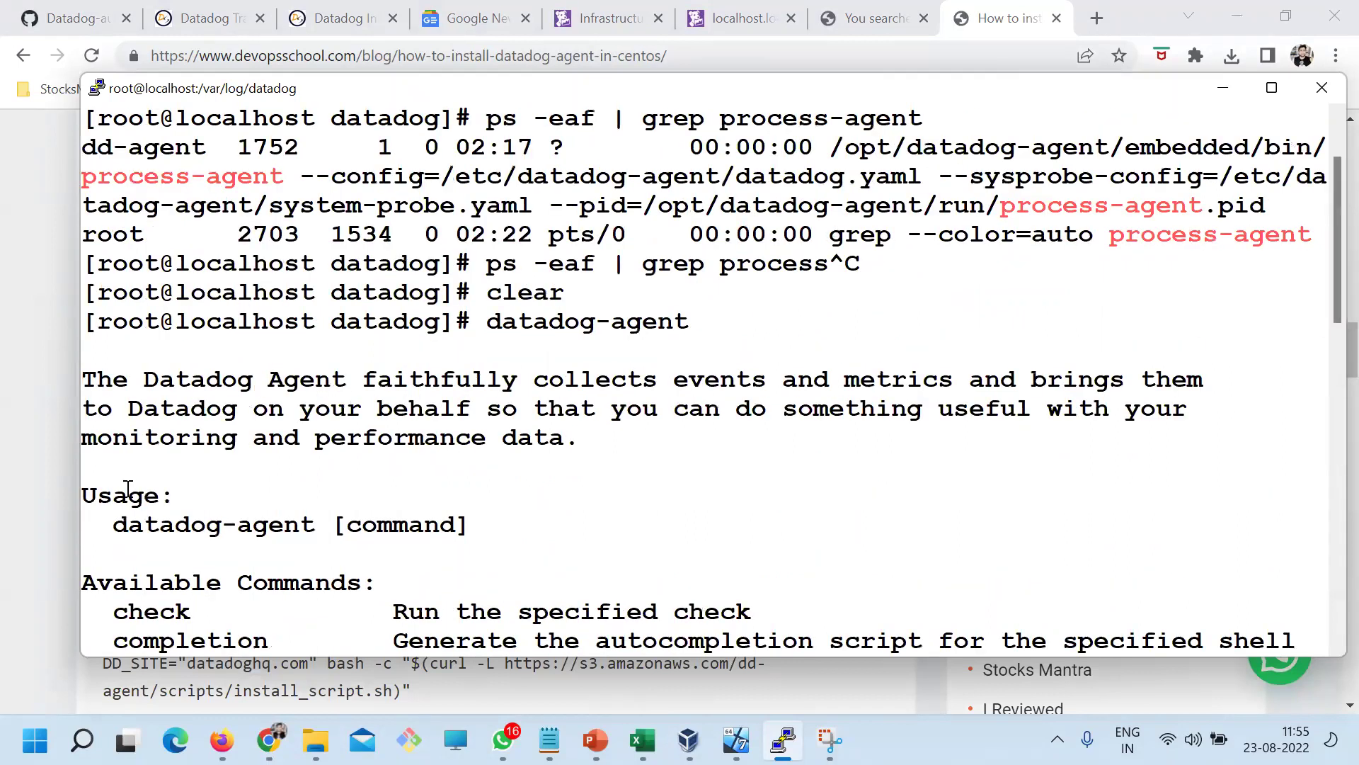
scroll(127, 488, "down", 3)
left_click_drag(89, 354, 805, 409)
On the blog's command list, select the four systemctl agent commands
key("alt+Tab")
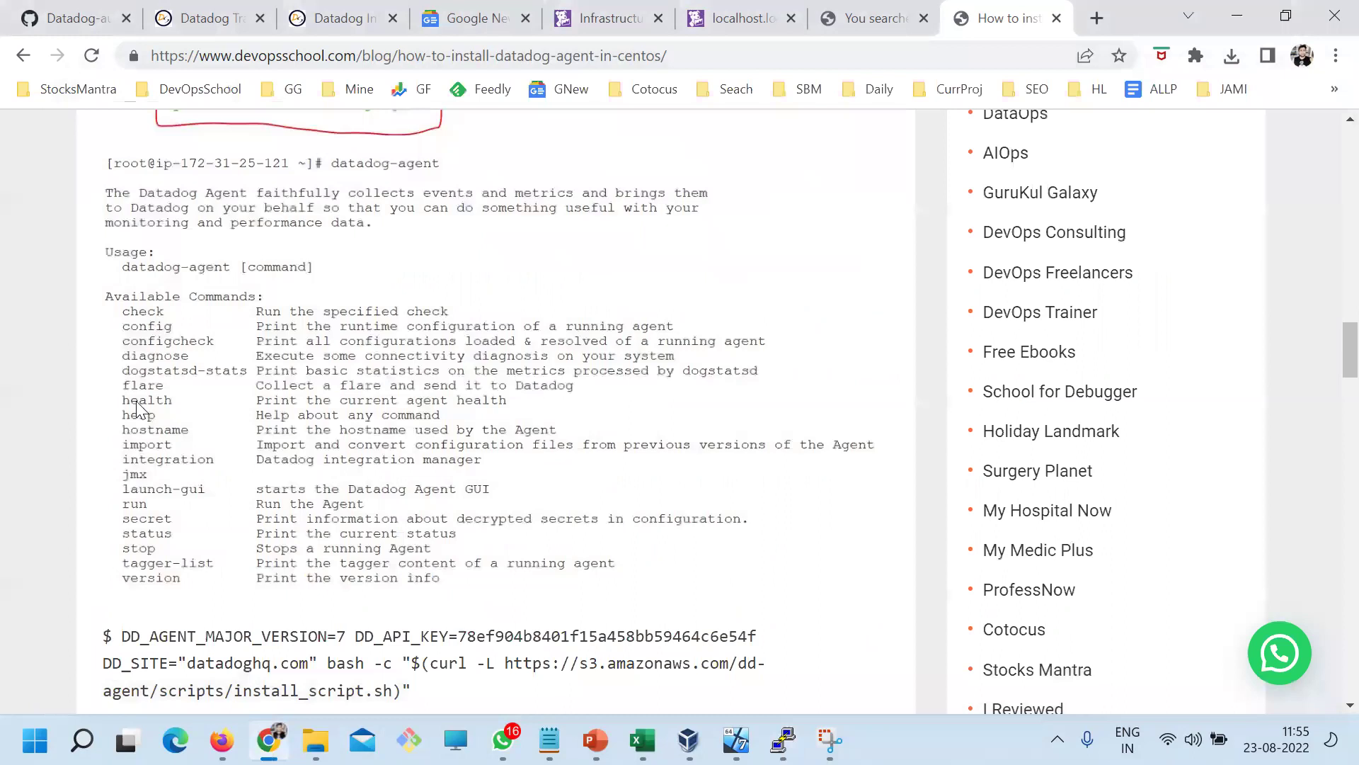
scroll(142, 410, "down", 4)
left_click_drag(121, 319, 374, 676)
left_click(278, 425)
left_click_drag(425, 322, 345, 349)
left_click_drag(418, 383, 3, 316)
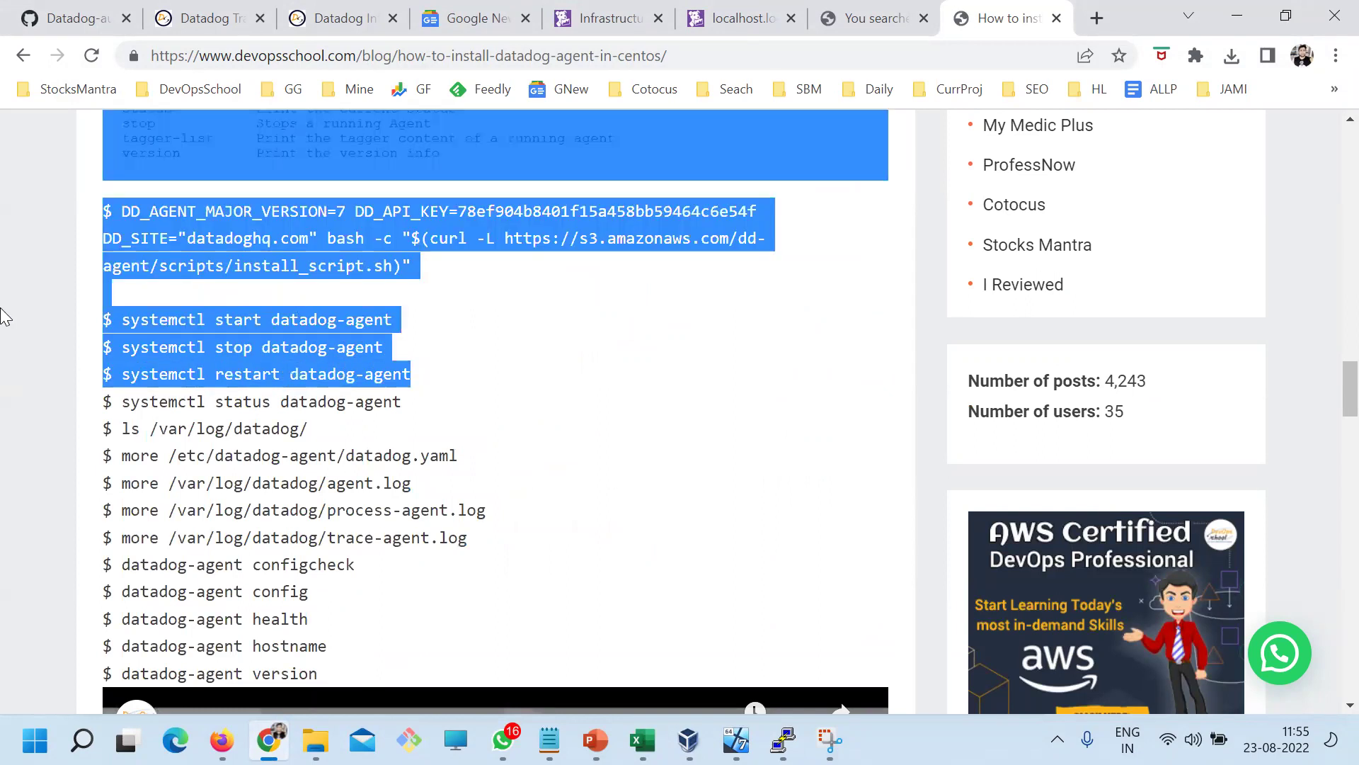
left_click(252, 404)
left_click_drag(451, 404, 114, 297)
Select the log and datadog.yaml viewing commands, then the datadog-agent configcheck command
left_click_drag(309, 428, 126, 432)
left_click_drag(459, 457, 126, 460)
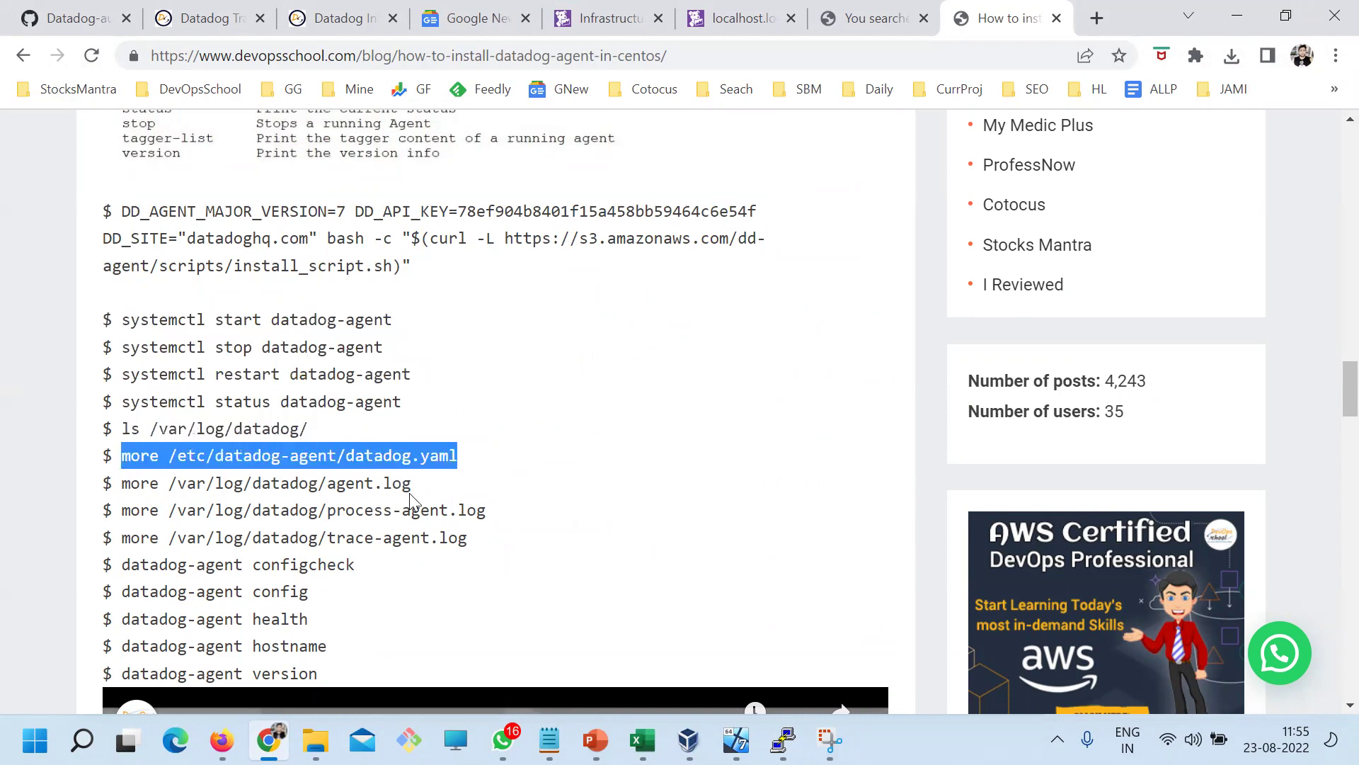
left_click_drag(410, 496, 315, 489)
left_click_drag(490, 516, 385, 501)
left_click_drag(462, 540, 114, 455)
scroll(276, 442, "down", 4)
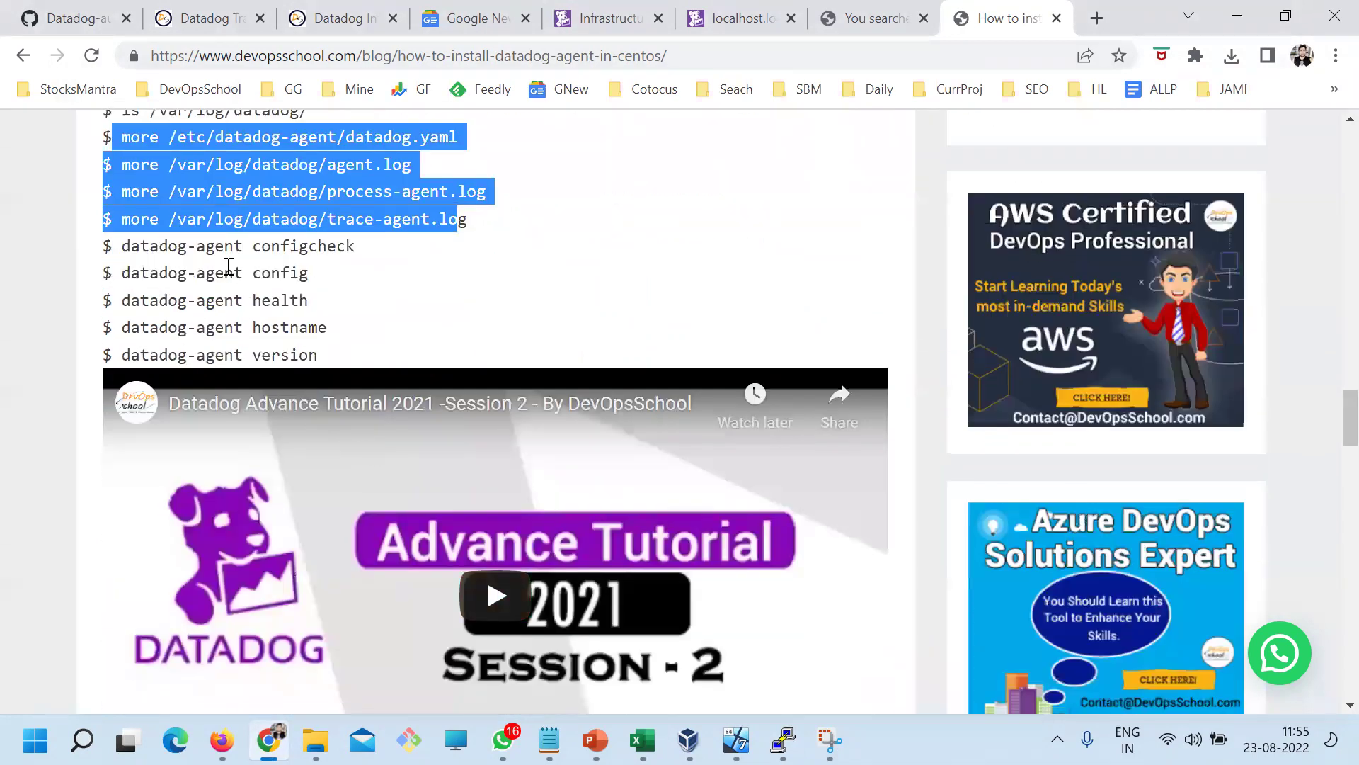
left_click(217, 250)
left_click_drag(359, 249, 121, 246)
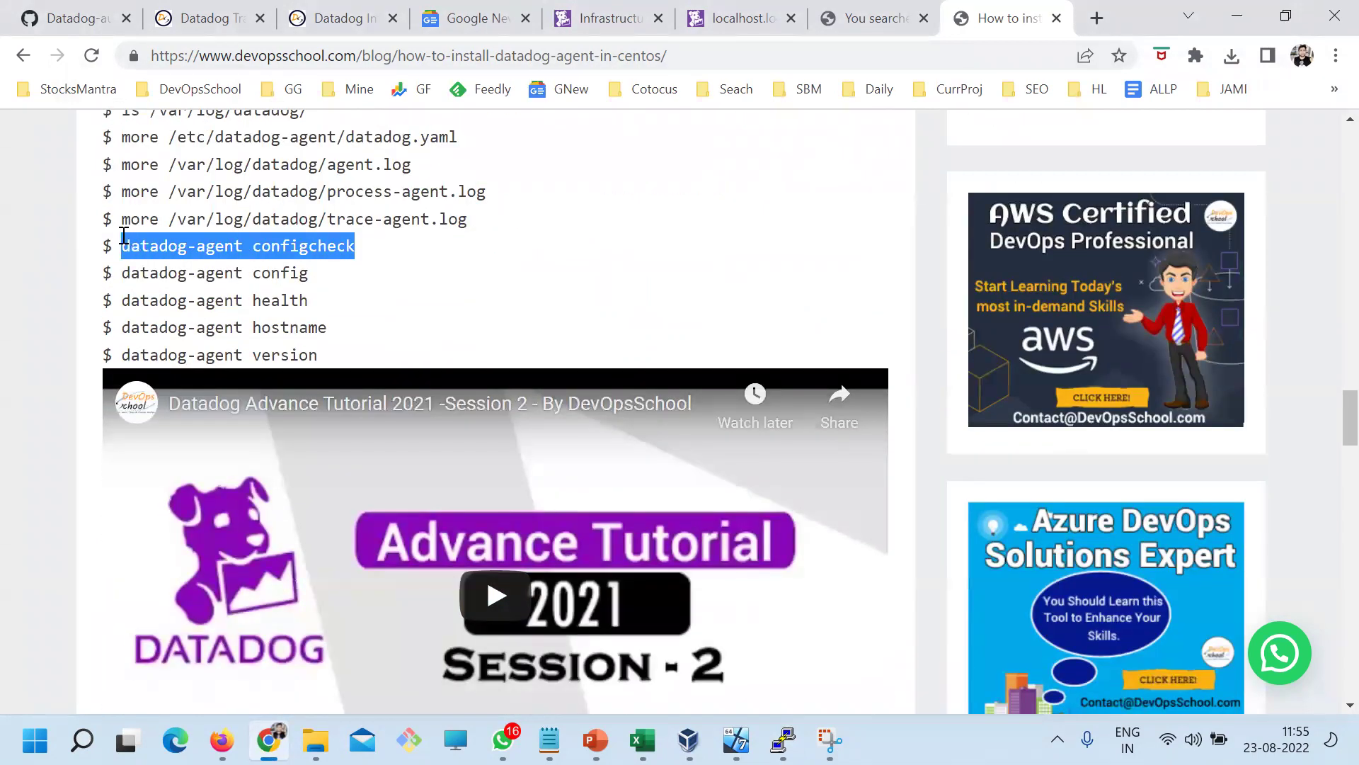
Clear the terminal and run the pasted datadog-agent configcheck, reviewing the cpu check block
key("alt+Tab")
type("clear")
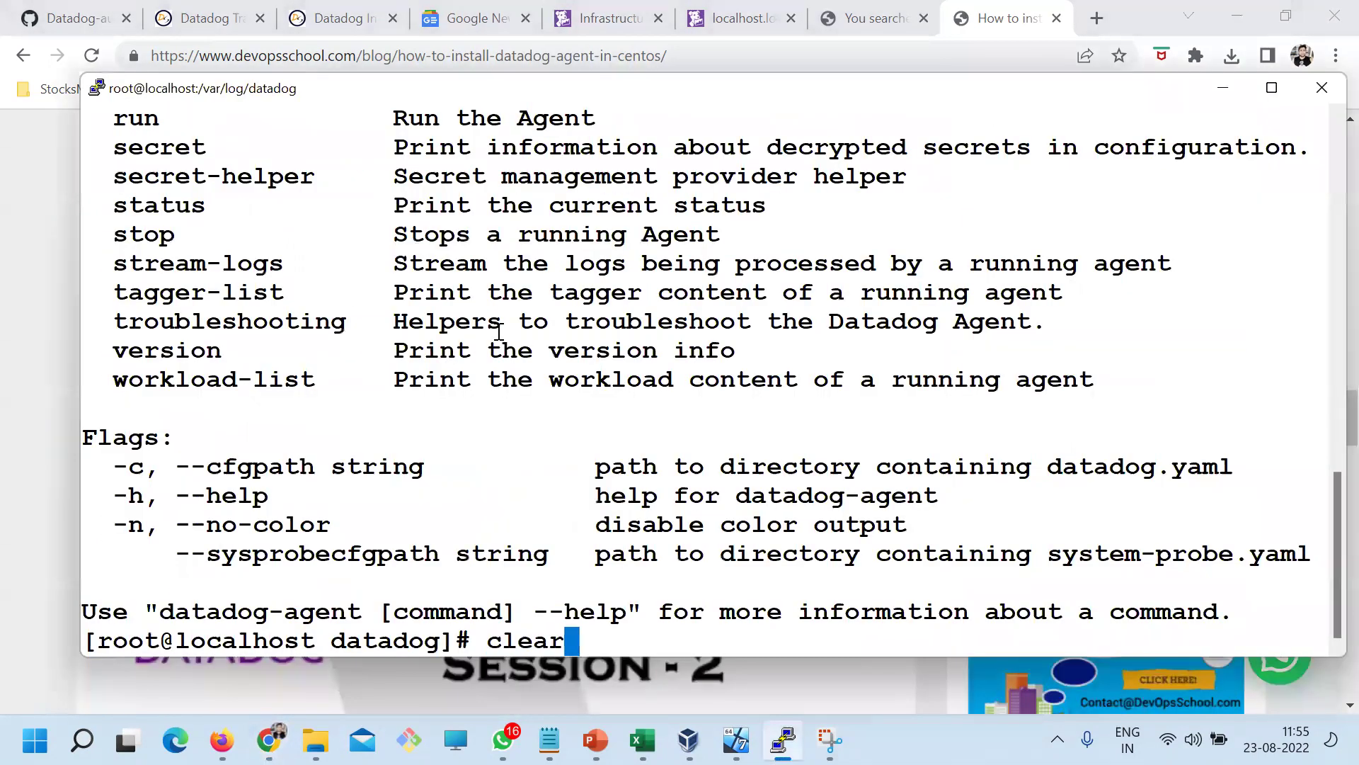
key("Return")
right_click(454, 294)
key("Return")
scroll(425, 389, "up", 20)
scroll(401, 432, "down", 5)
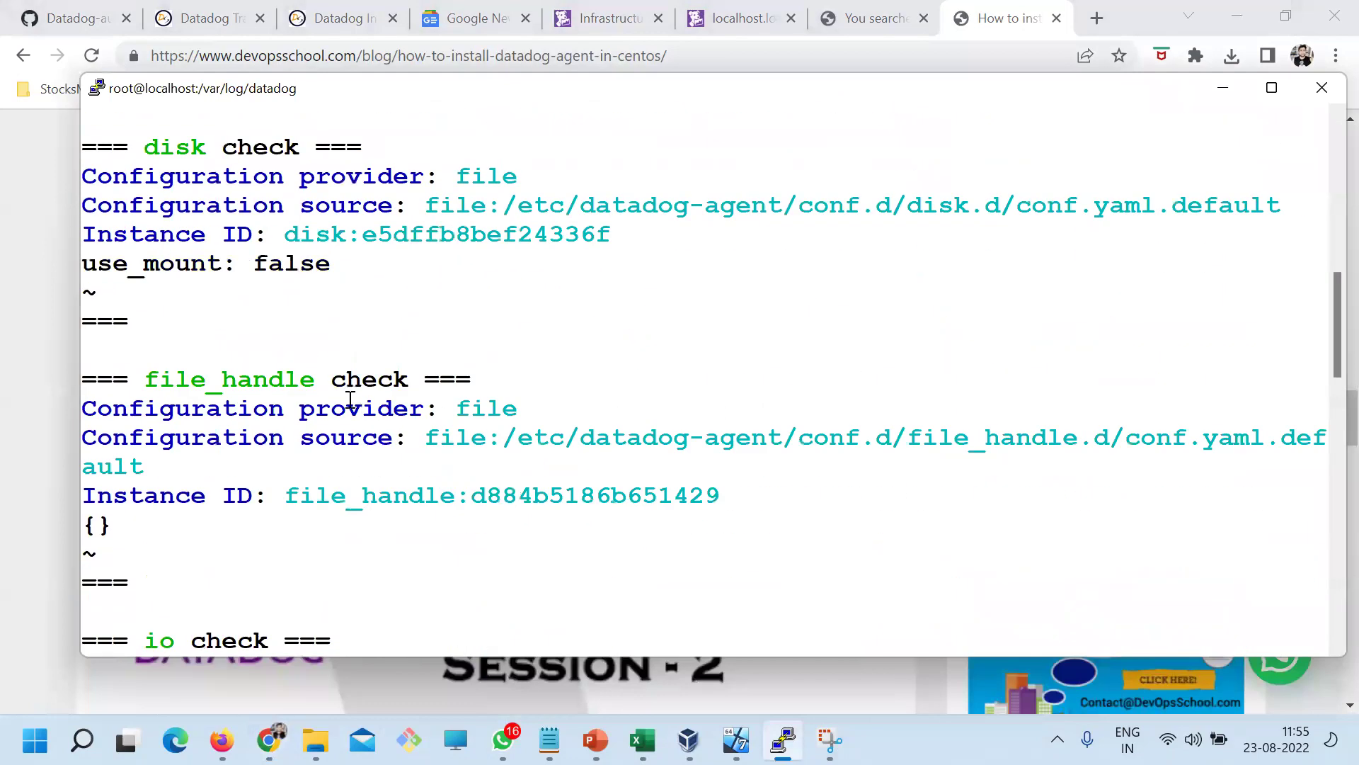
scroll(349, 400, "up", 3)
left_click_drag(139, 179, 276, 301)
scroll(303, 433, "down", 6)
scroll(276, 395, "up", 6)
left_click(156, 287)
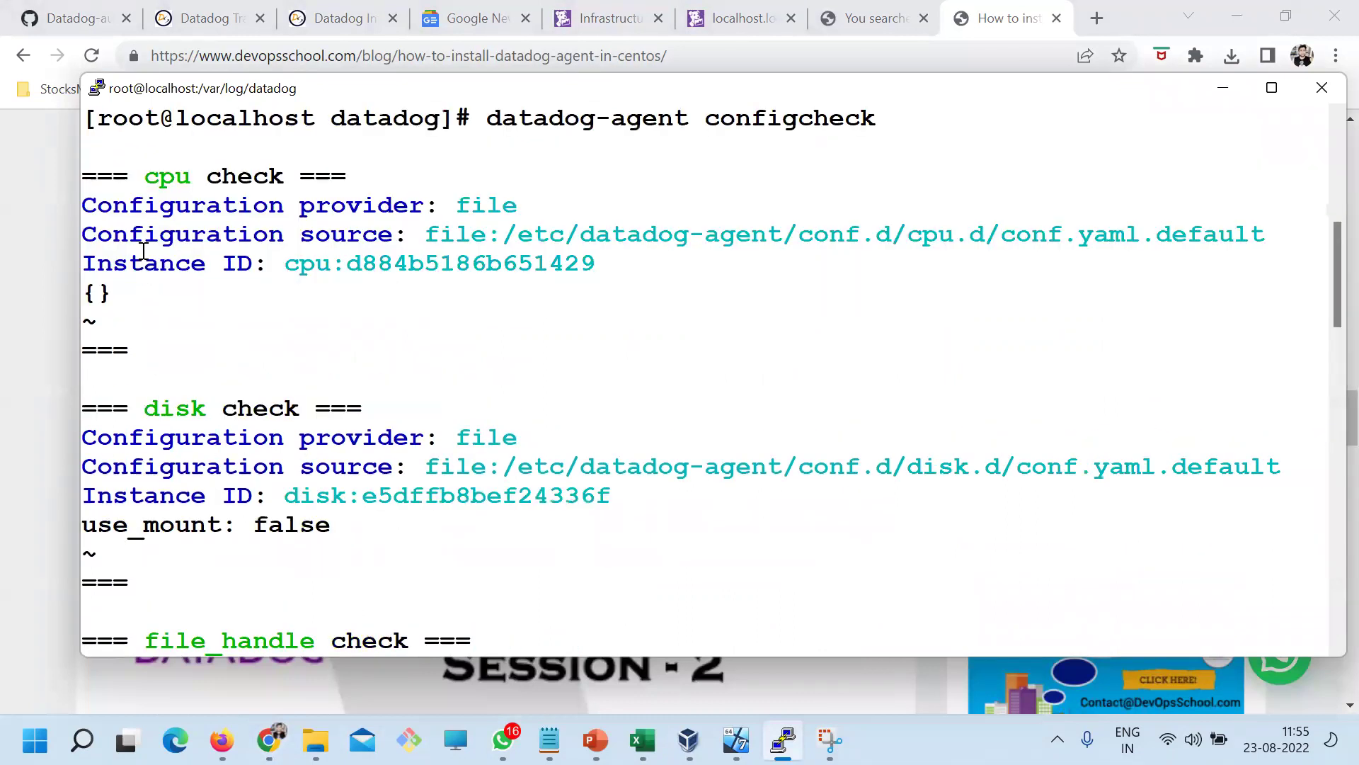
Scroll the configcheck output down to the uptime check's configuration lines
scroll(261, 456, "down", 6)
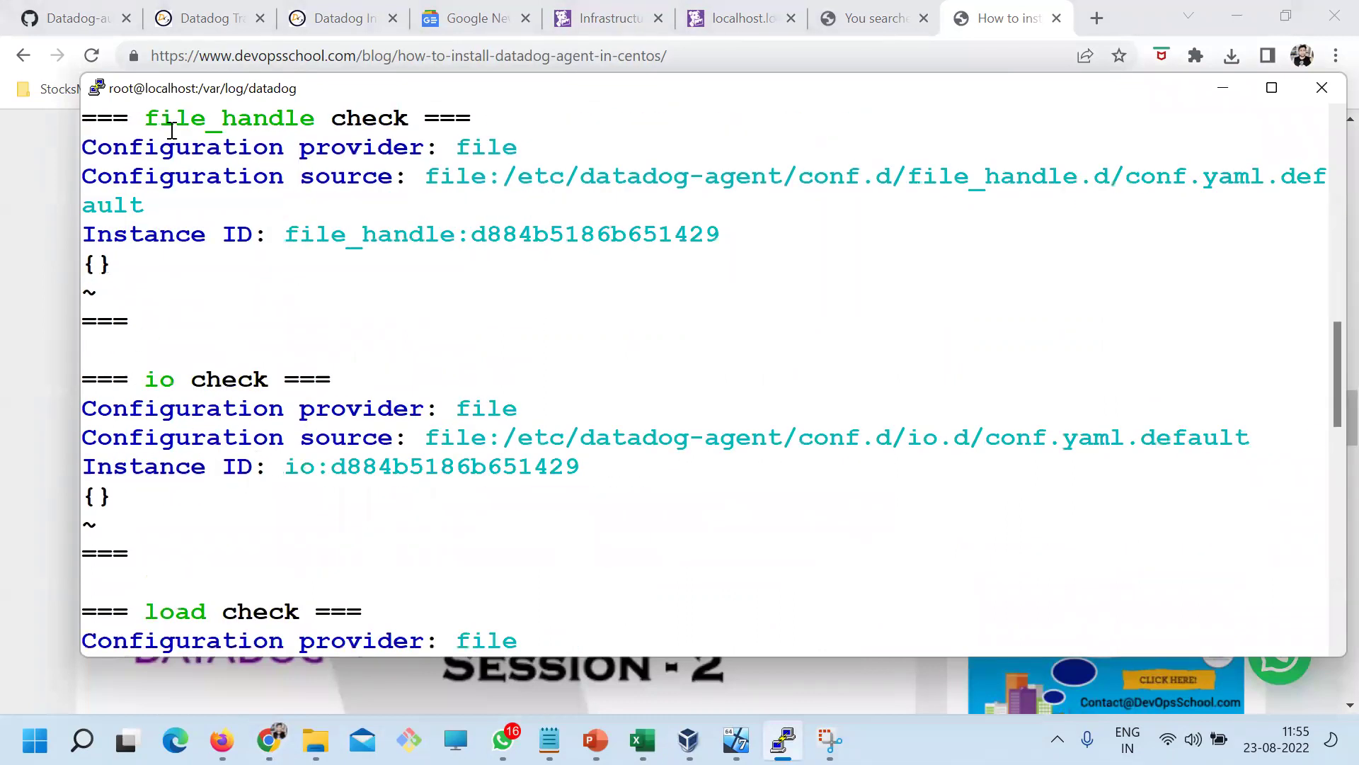
scroll(434, 516, "down", 6)
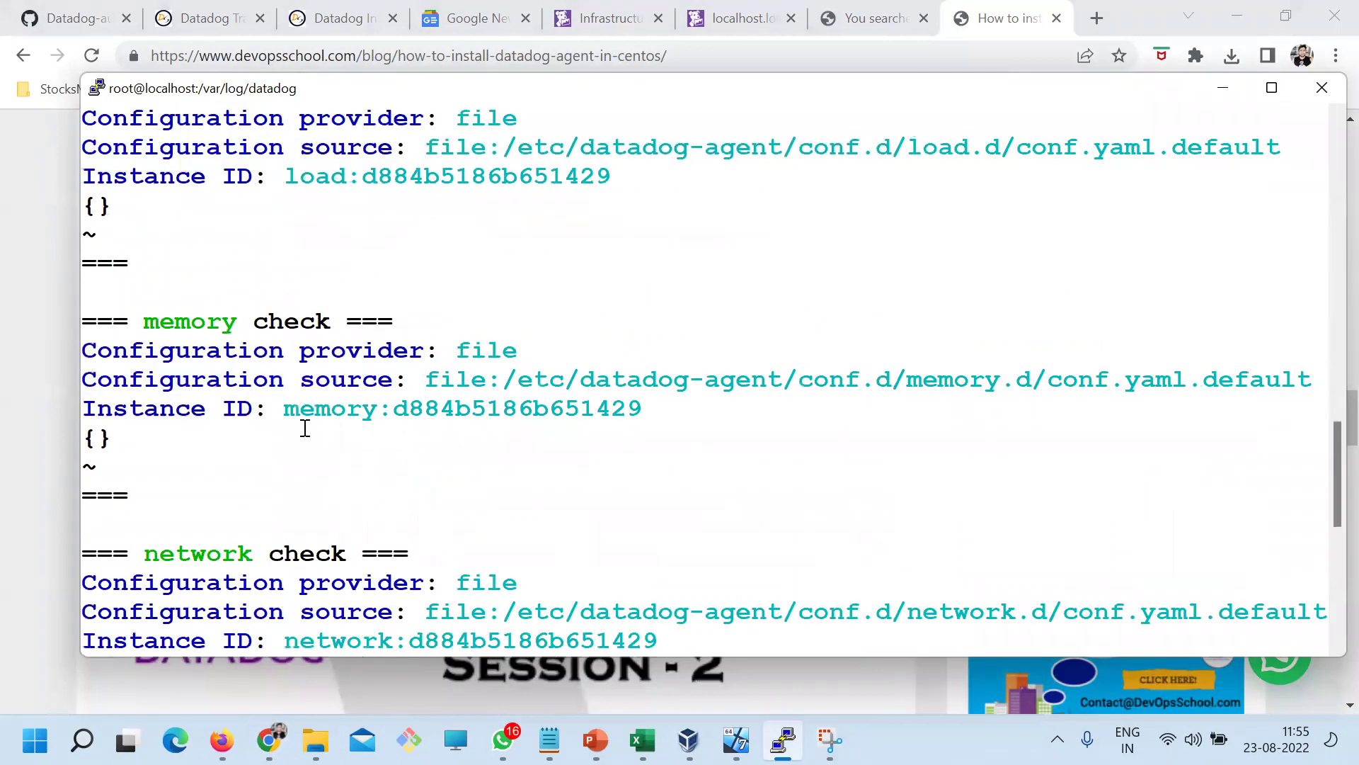
scroll(230, 313, "up", 3)
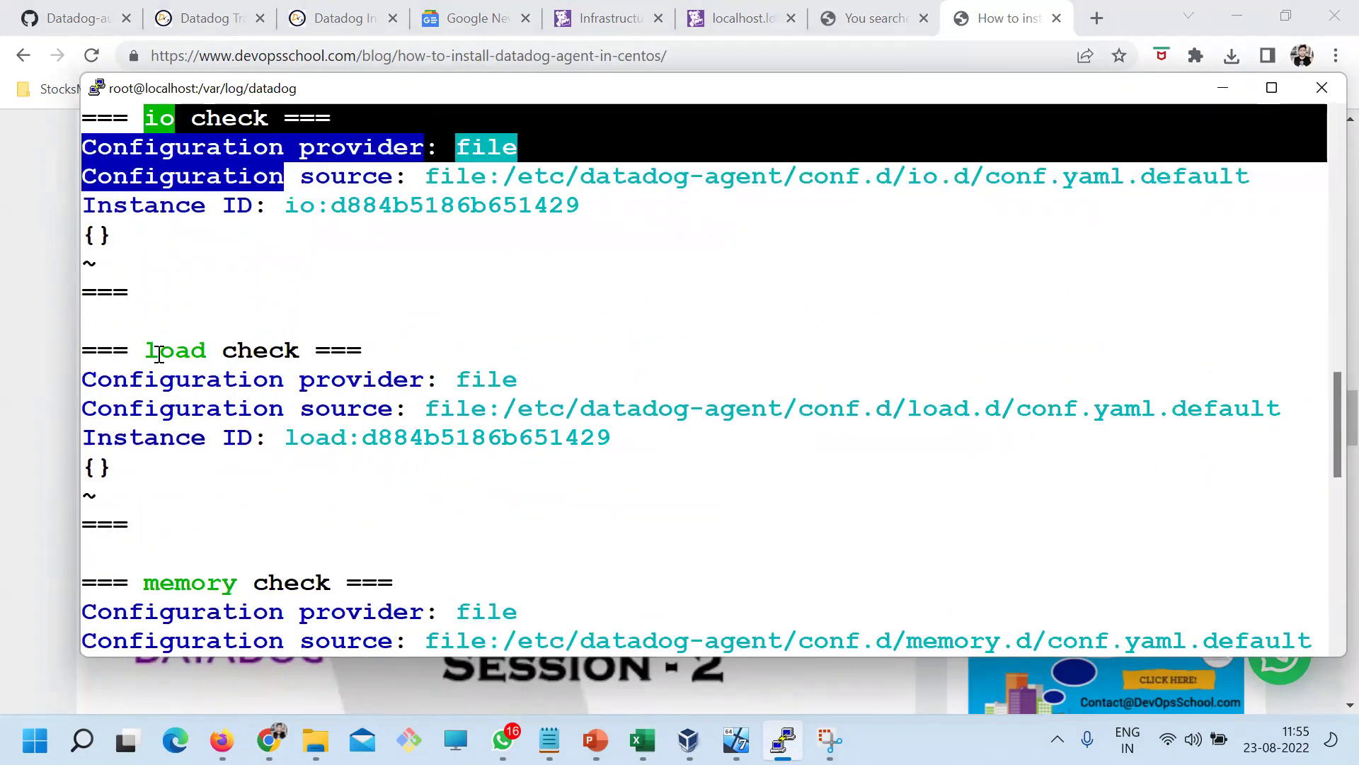
scroll(197, 418, "down", 3)
scroll(333, 481, "down", 6)
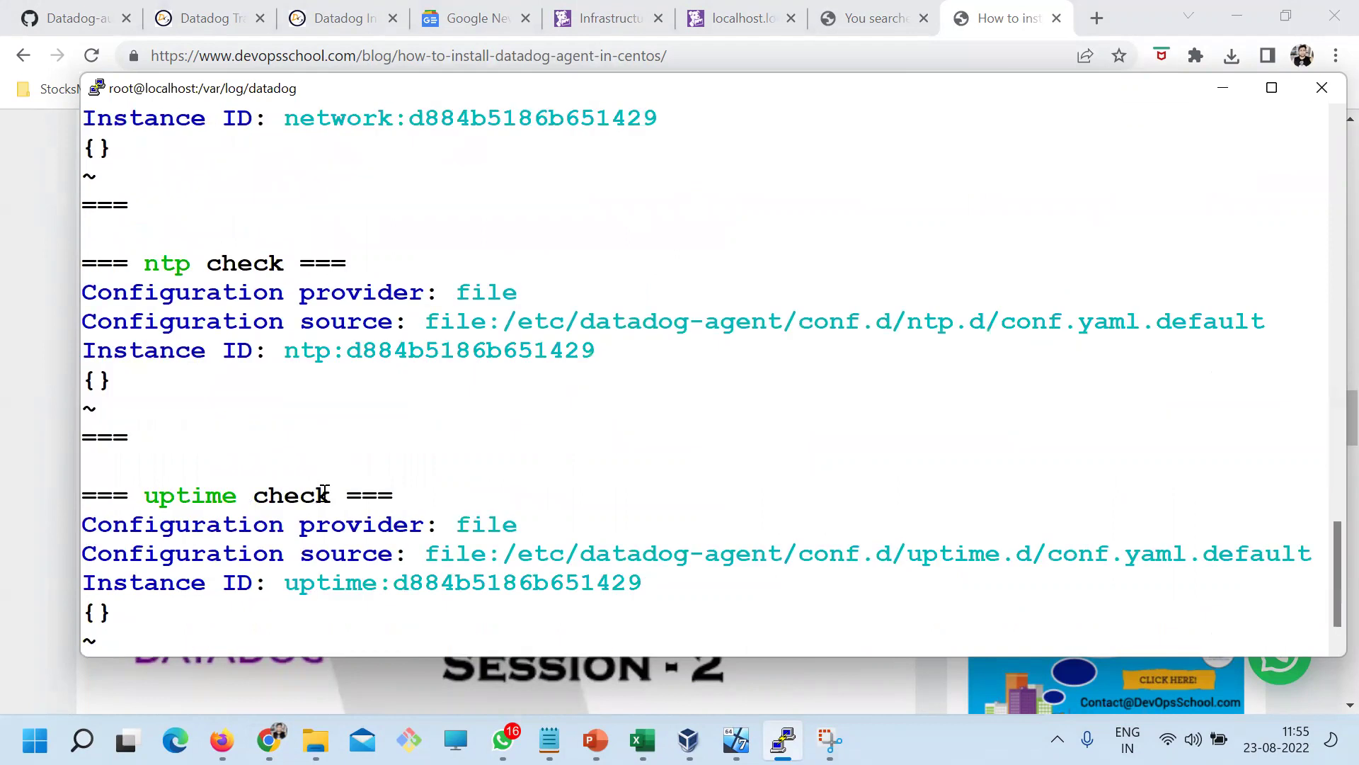
scroll(253, 432, "down", 1)
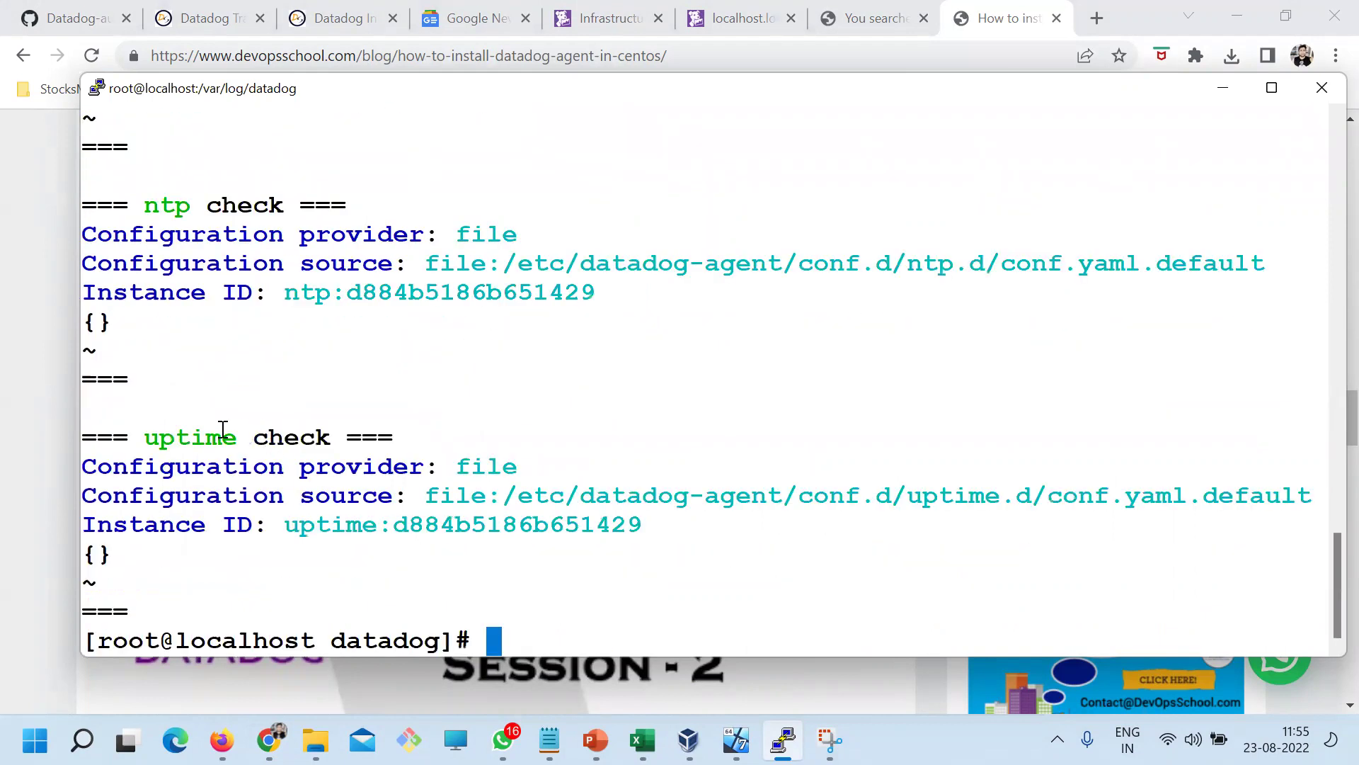
left_click_drag(198, 433, 637, 560)
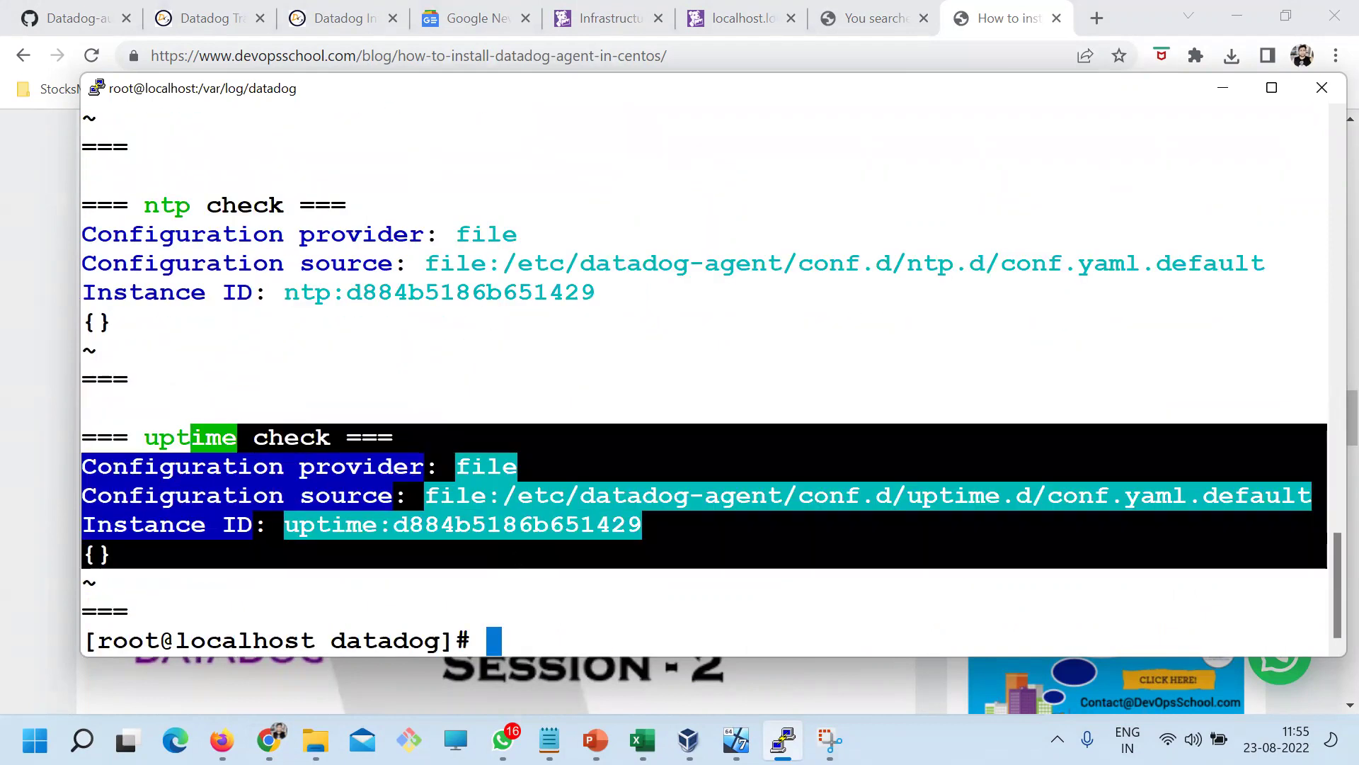
Reselect configcheck on the blog, check the notes, then copy the datadog-agent config command
key("alt+Tab")
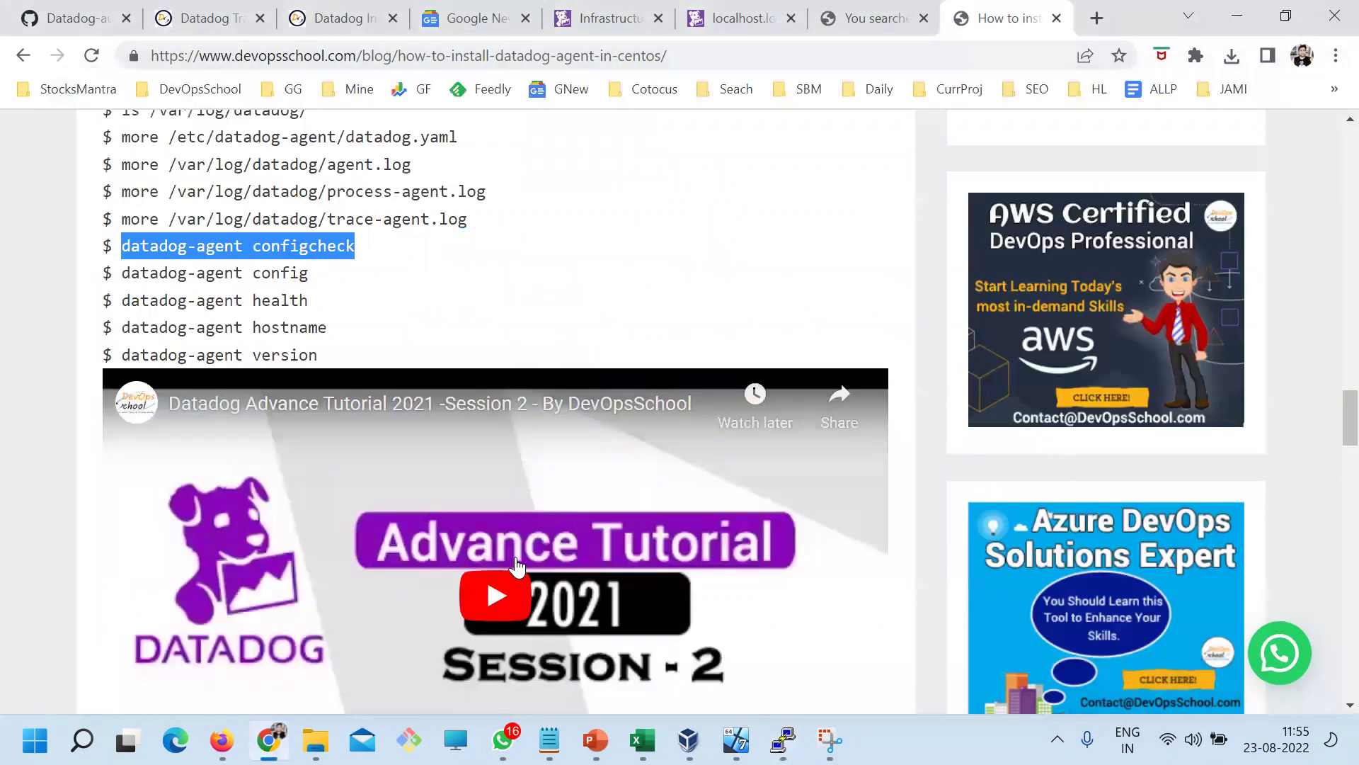
left_click_drag(356, 248, 117, 252)
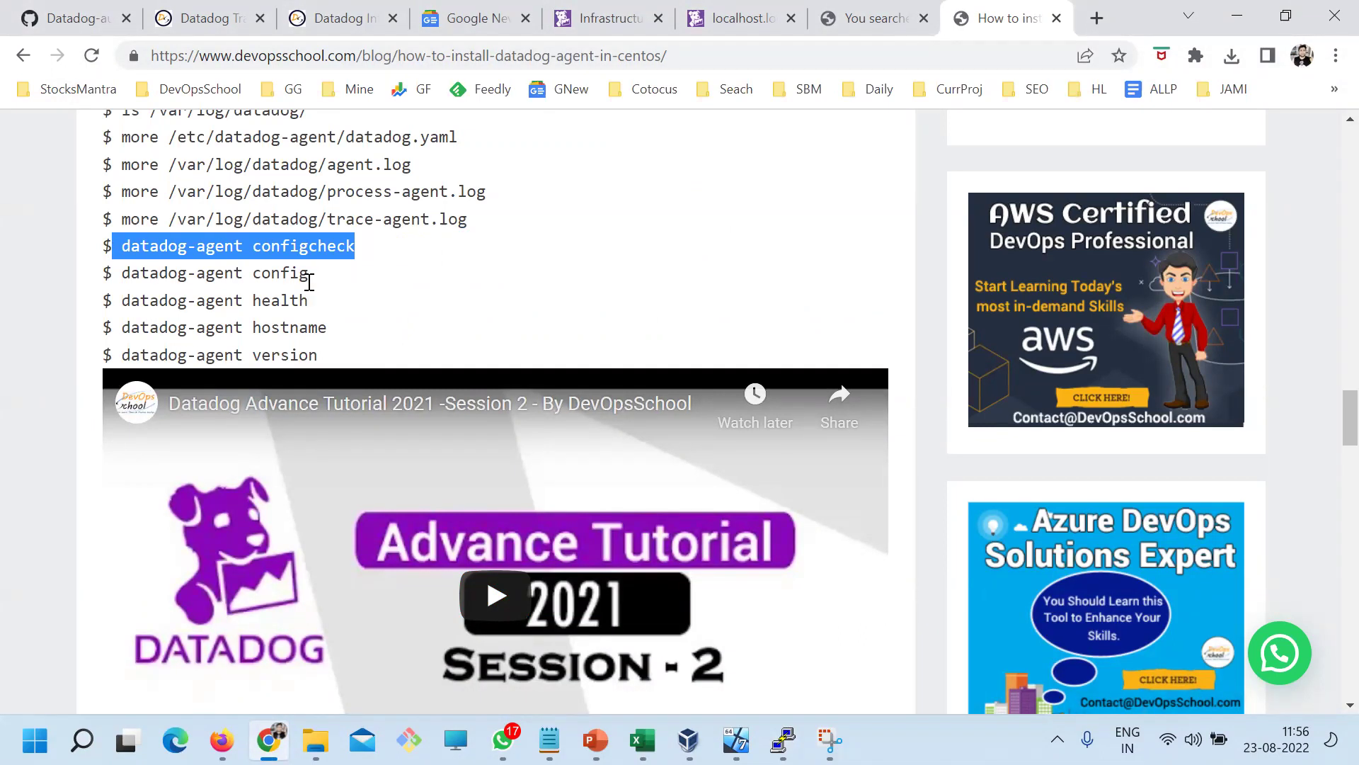
left_click(243, 272)
left_click_drag(261, 250, 121, 244)
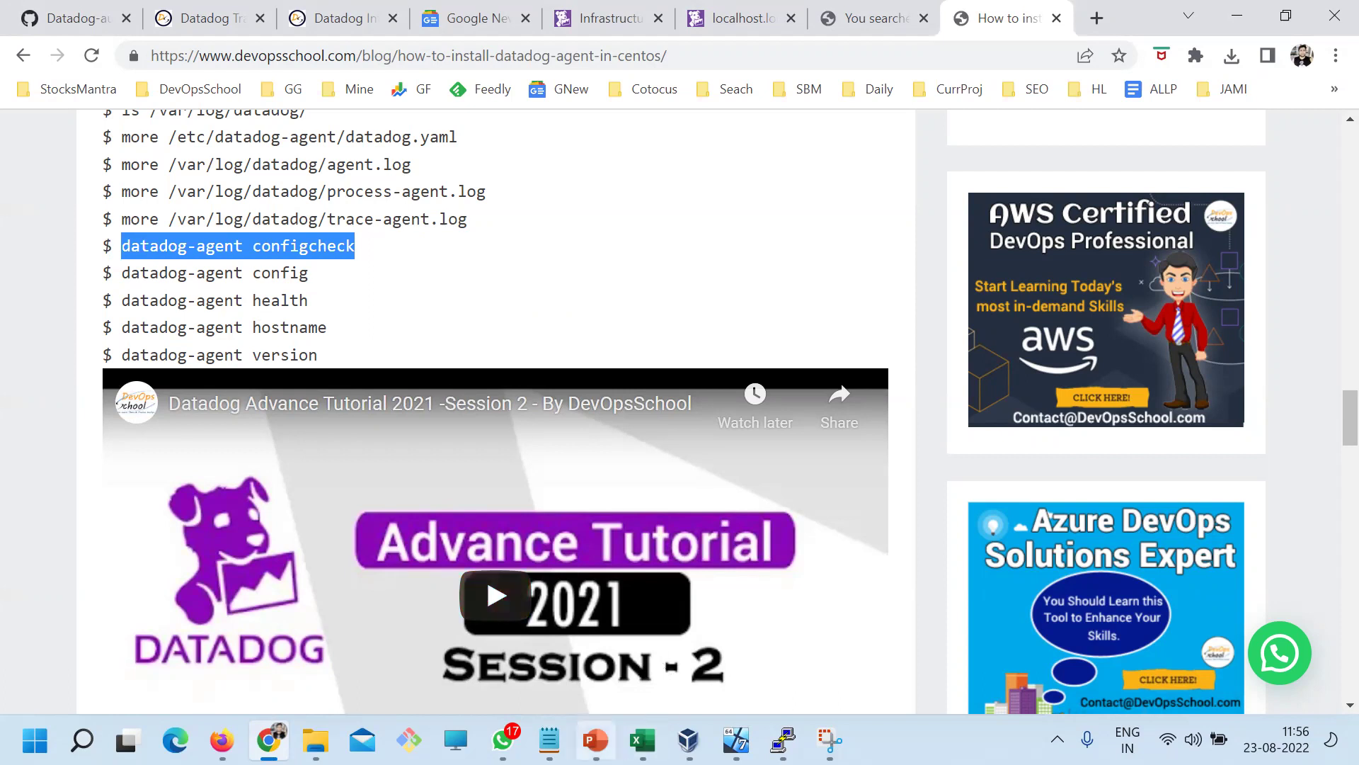
left_click(550, 740)
left_click(287, 541)
left_click_drag(272, 471, 201, 490)
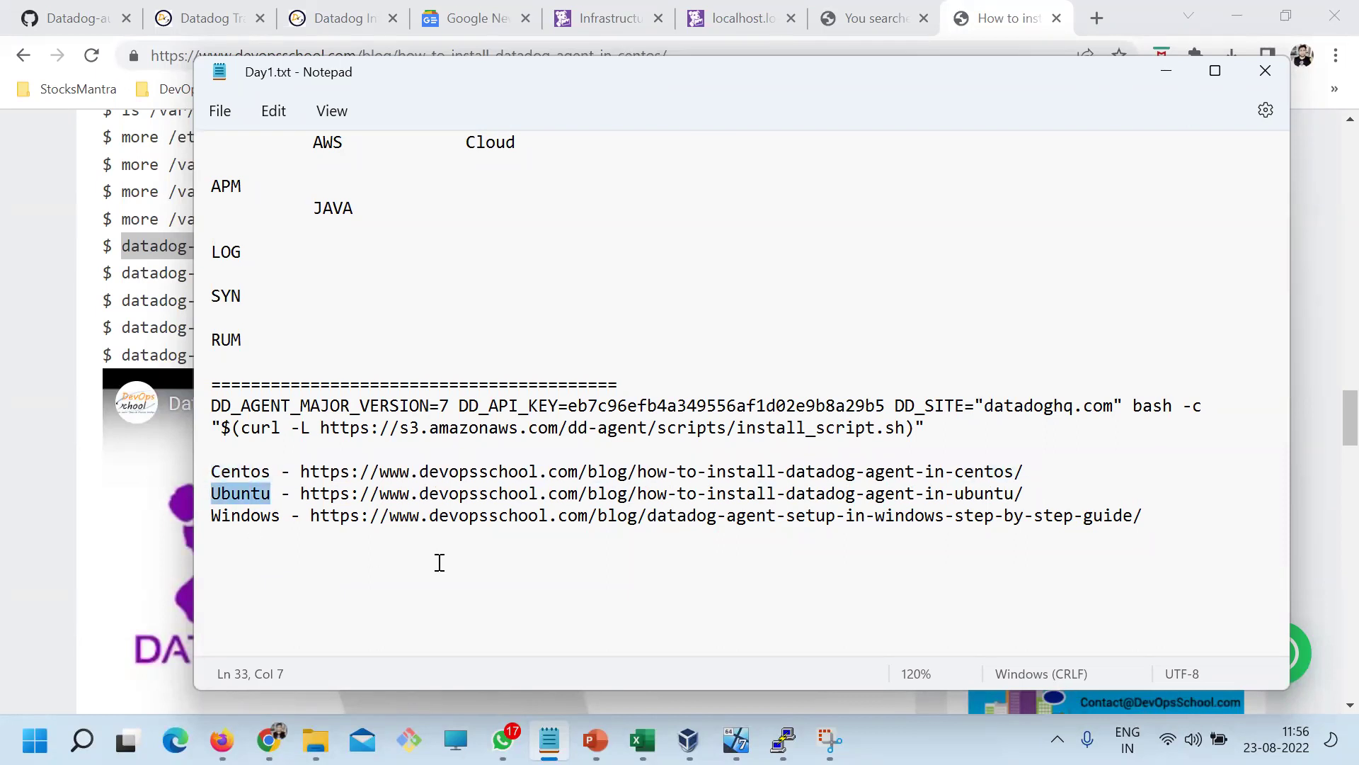
key("alt+Tab")
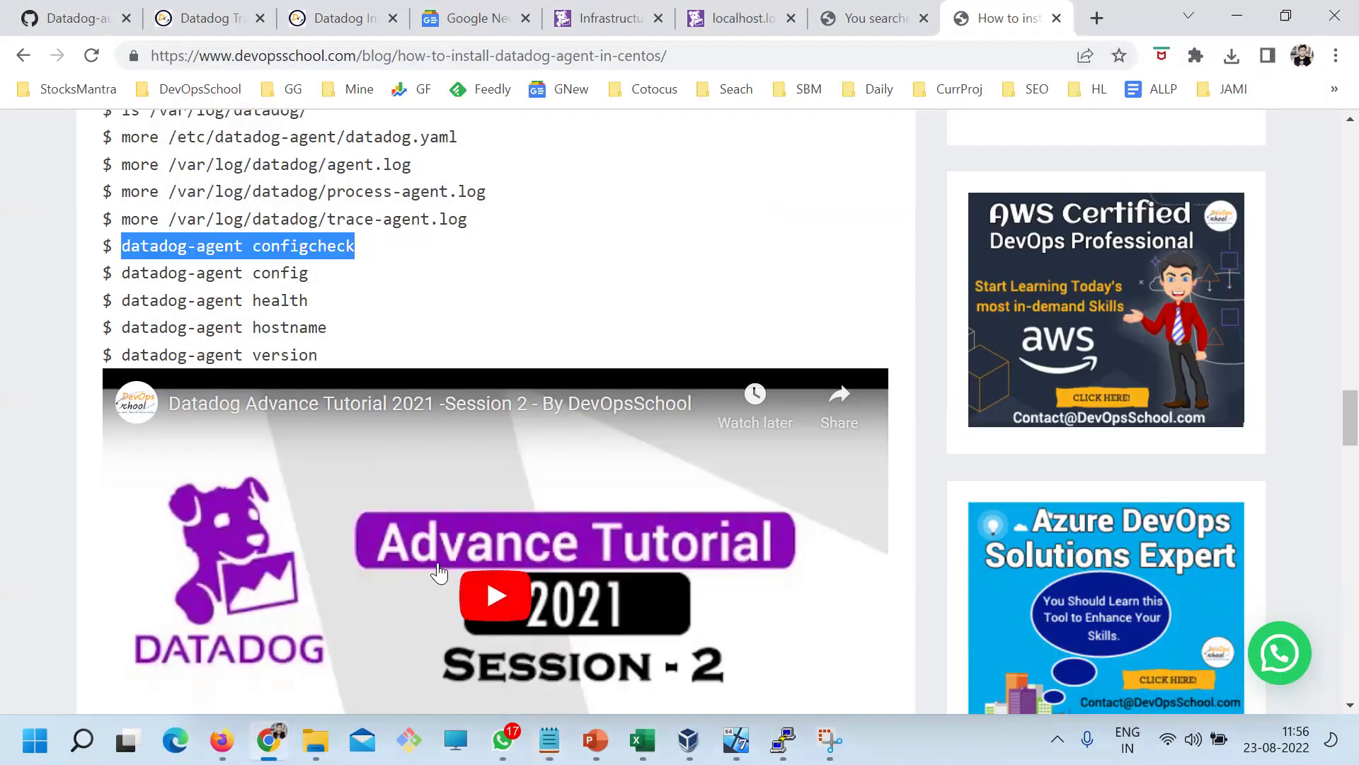
left_click_drag(309, 274, 122, 274)
key("super+c")
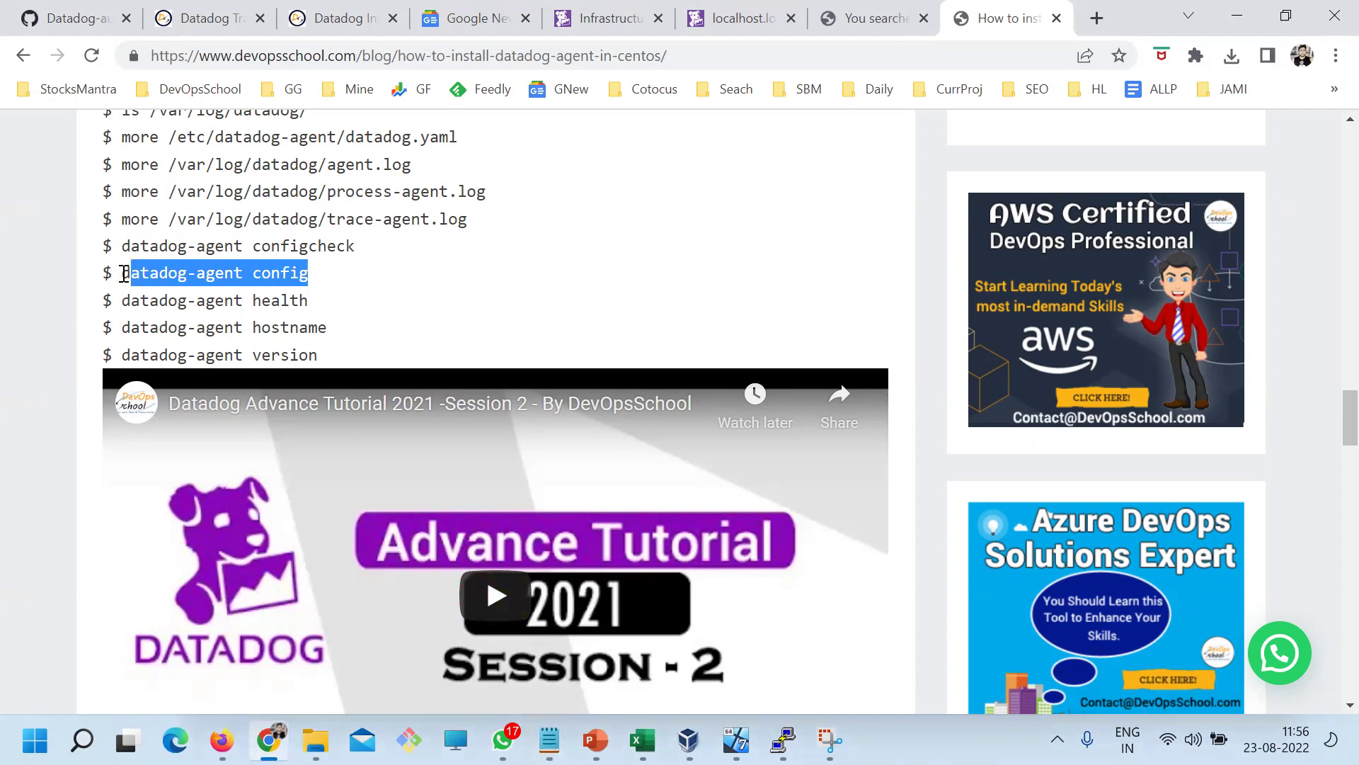
left_click(783, 740)
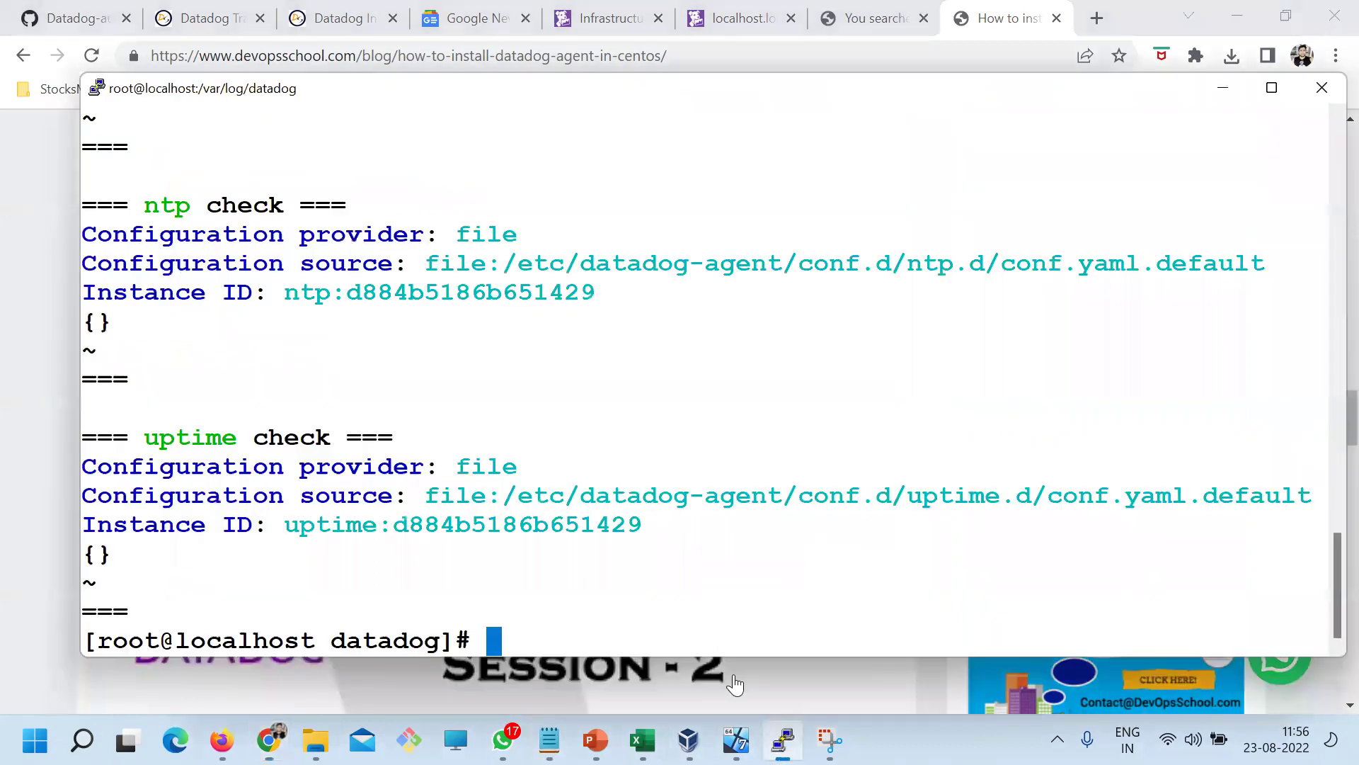
Run the pasted datadog-agent config and scroll through the full configuration dump
right_click(529, 371)
key("Return")
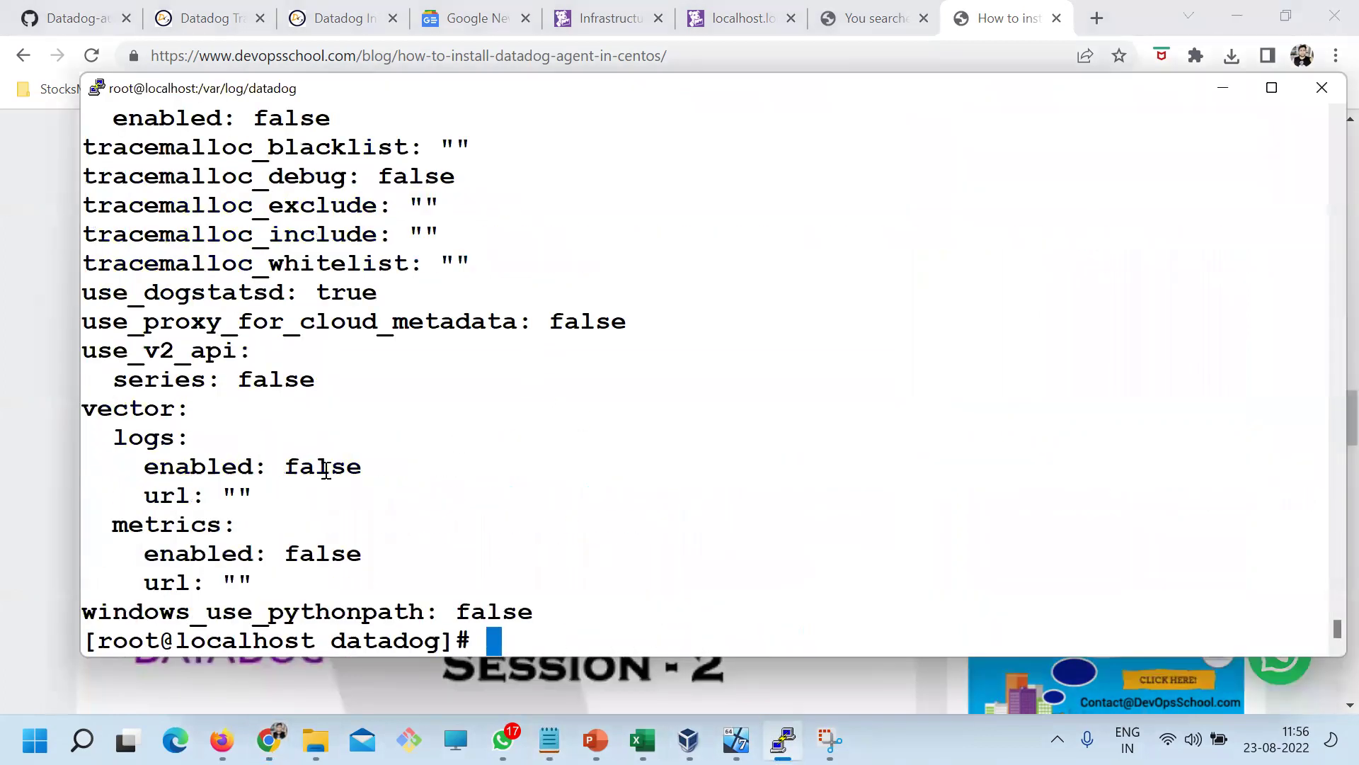
scroll(325, 471, "up", 15)
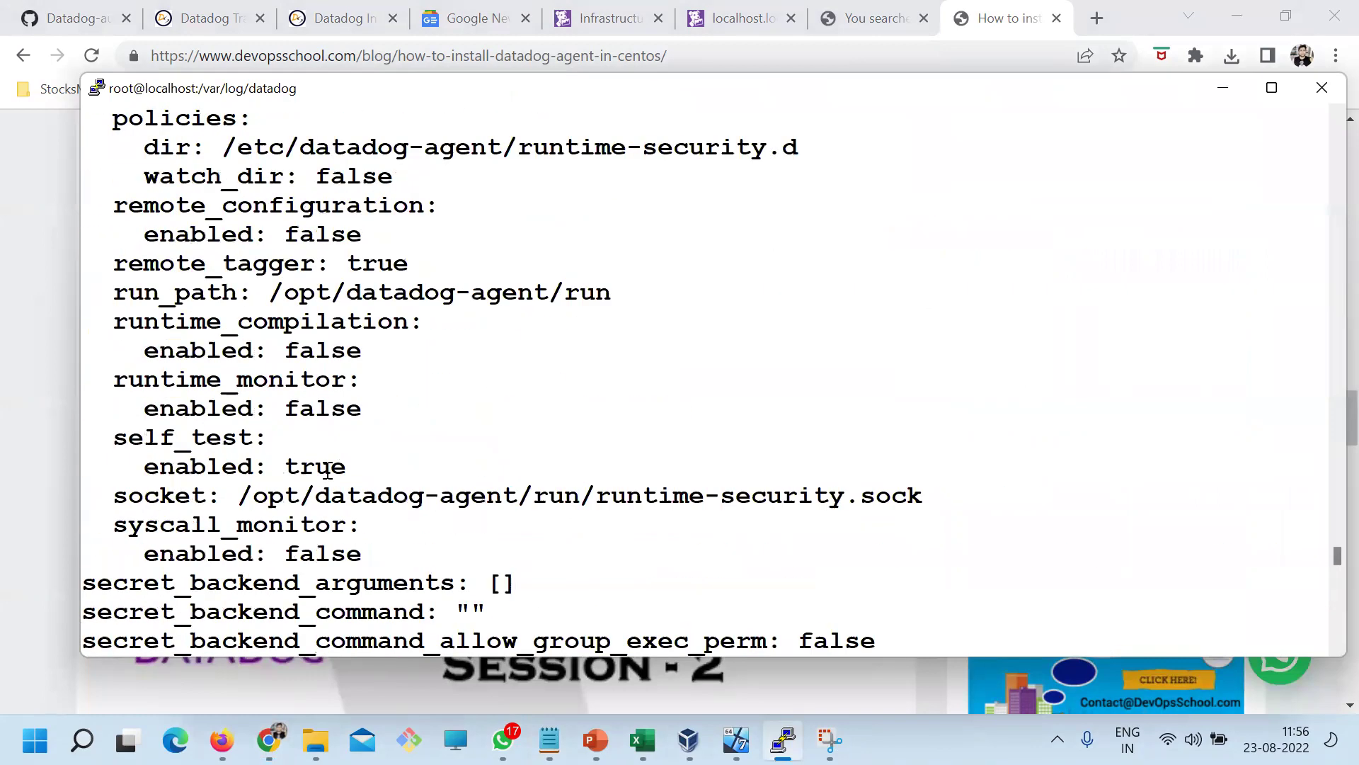
scroll(328, 470, "up", 15)
scroll(327, 470, "up", 15)
scroll(323, 470, "up", 5)
scroll(323, 471, "down", 20)
Clear the screen and rerun the config command filtered with '| grep api'
key("Return")
type("clear")
key("Return")
key("Up")
key("Up")
type("| gr")
key("BackSpace")
key("BackSpace")
type("agre")
key("BackSpace")
key("BackSpace")
key("BackSpace")
key("BackSpace")
type("grep api")
key("Return")
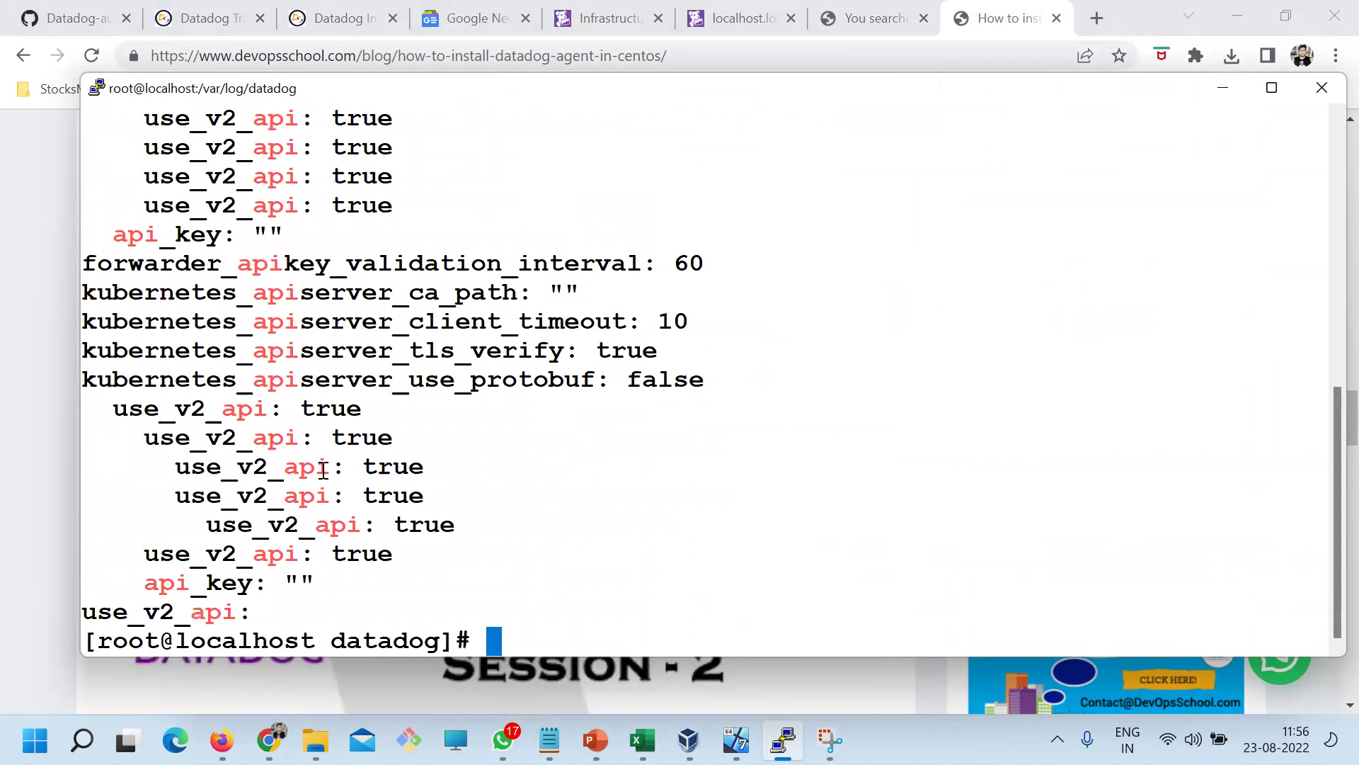
scroll(387, 512, "up", 7)
scroll(406, 540, "down", 6)
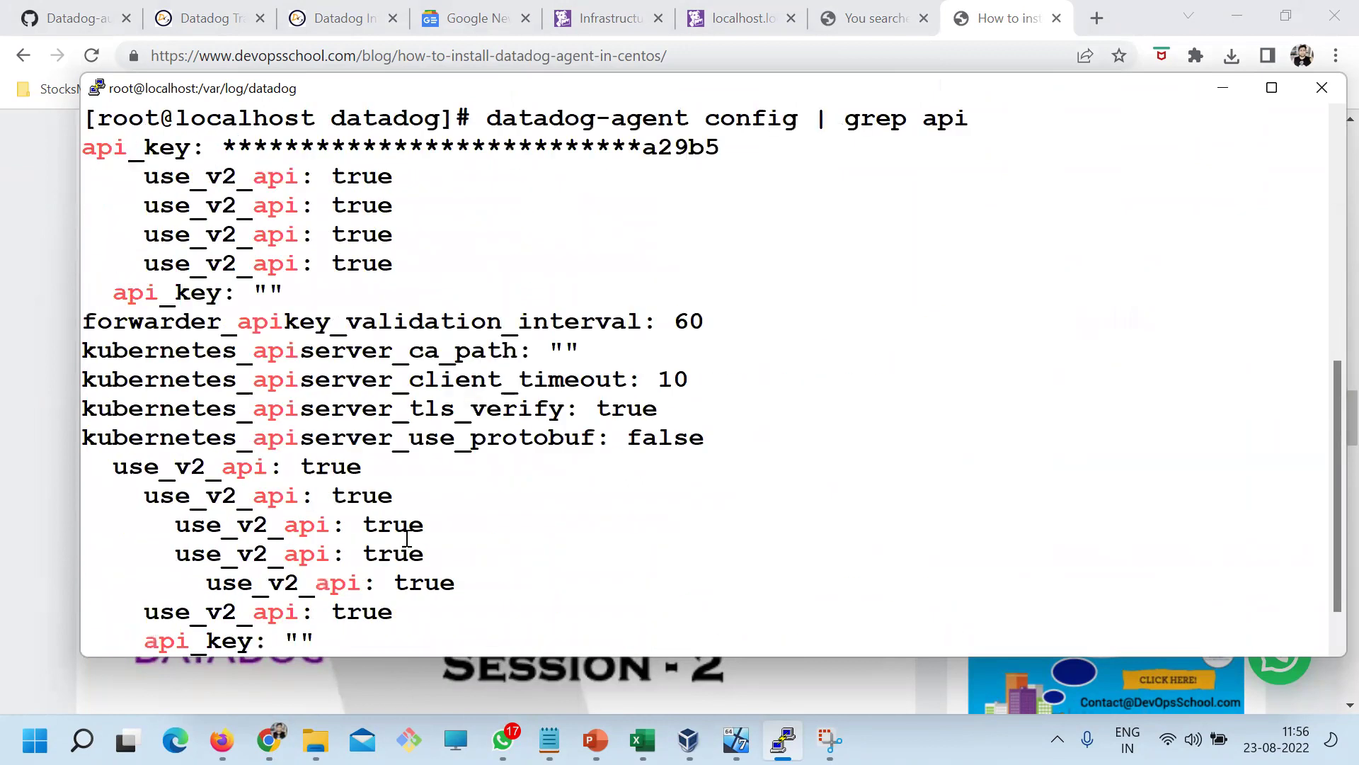
left_click_drag(172, 142, 524, 662)
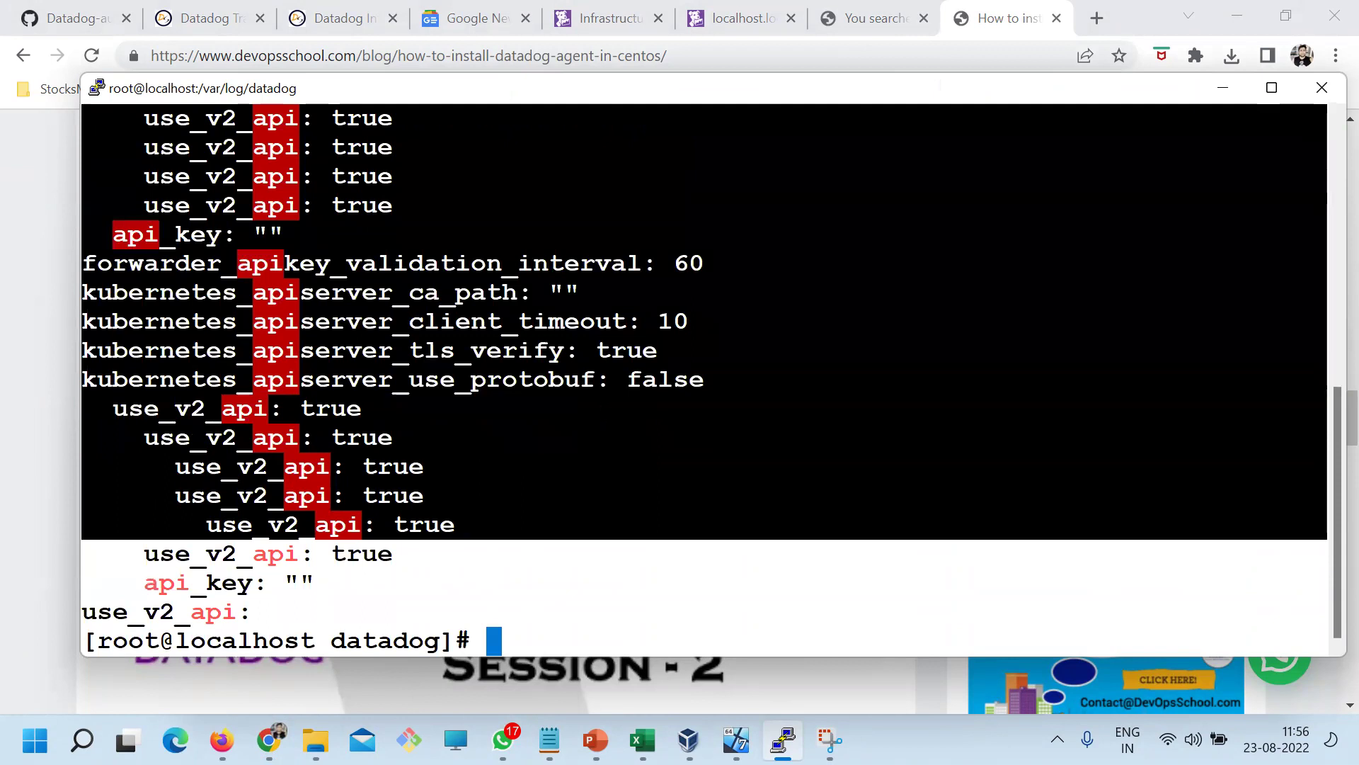
On the blog's command list, select the datadog-agent health command
key("alt+Tab")
left_click(297, 283)
left_click_drag(355, 246, 227, 276)
left_click_drag(312, 301, 124, 294)
key("super+c")
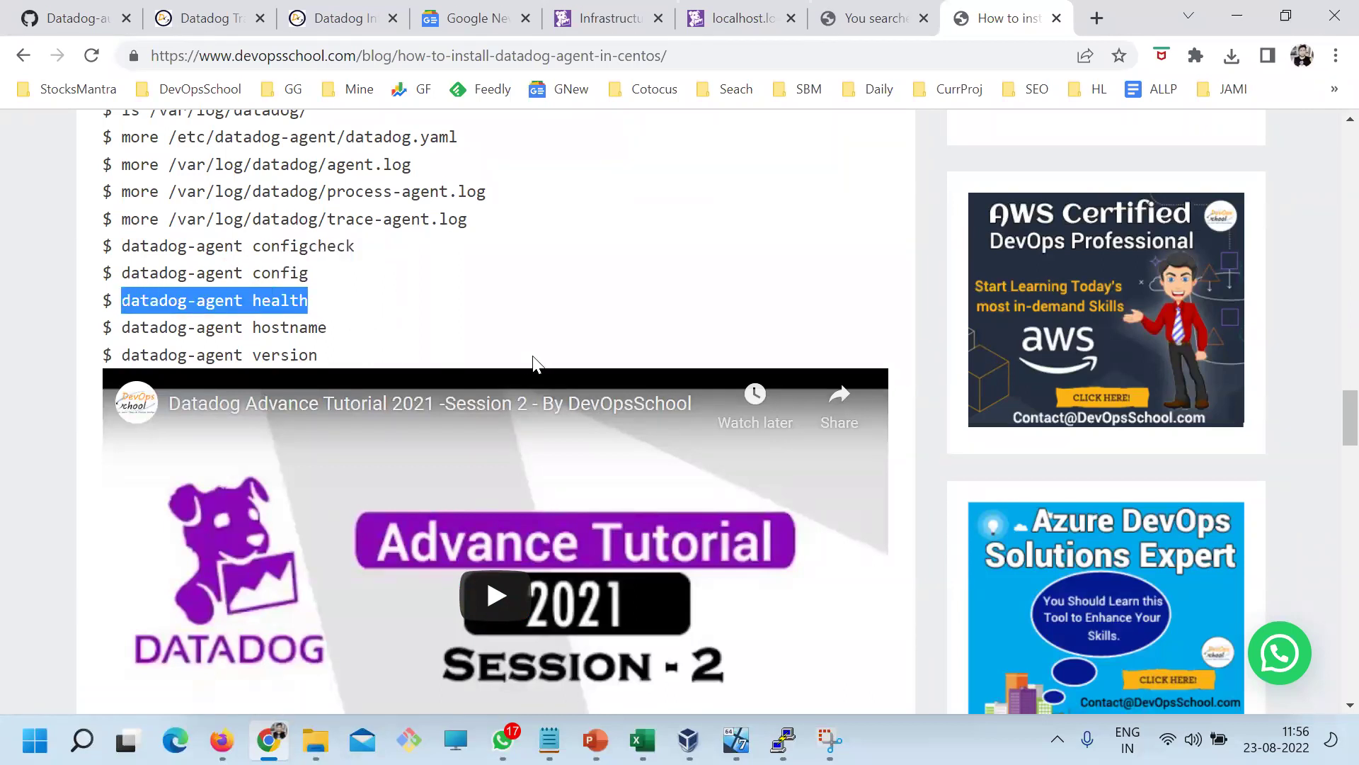
Clear PuTTY and run datadog-agent health, confirming every component reports PASS
key("alt+Tab")
type("clear")
key("Return")
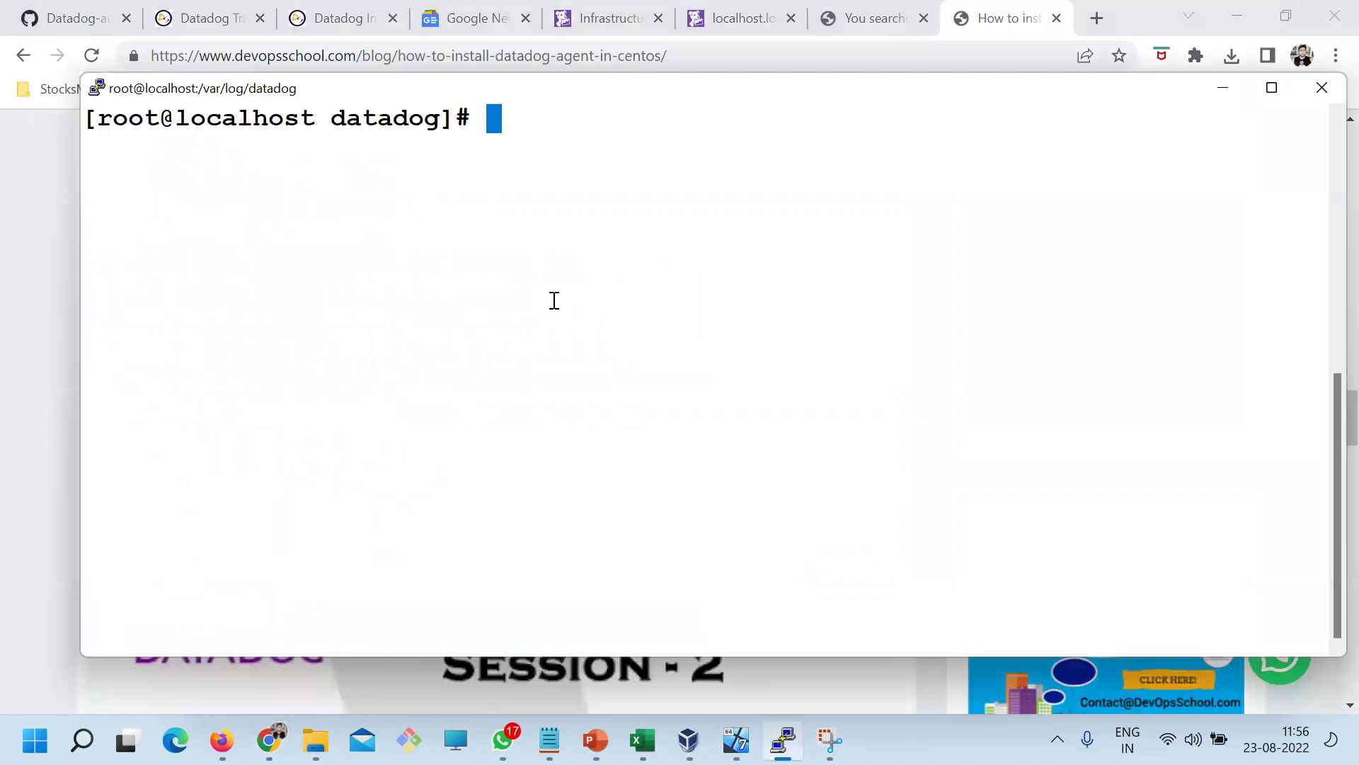
right_click(554, 300)
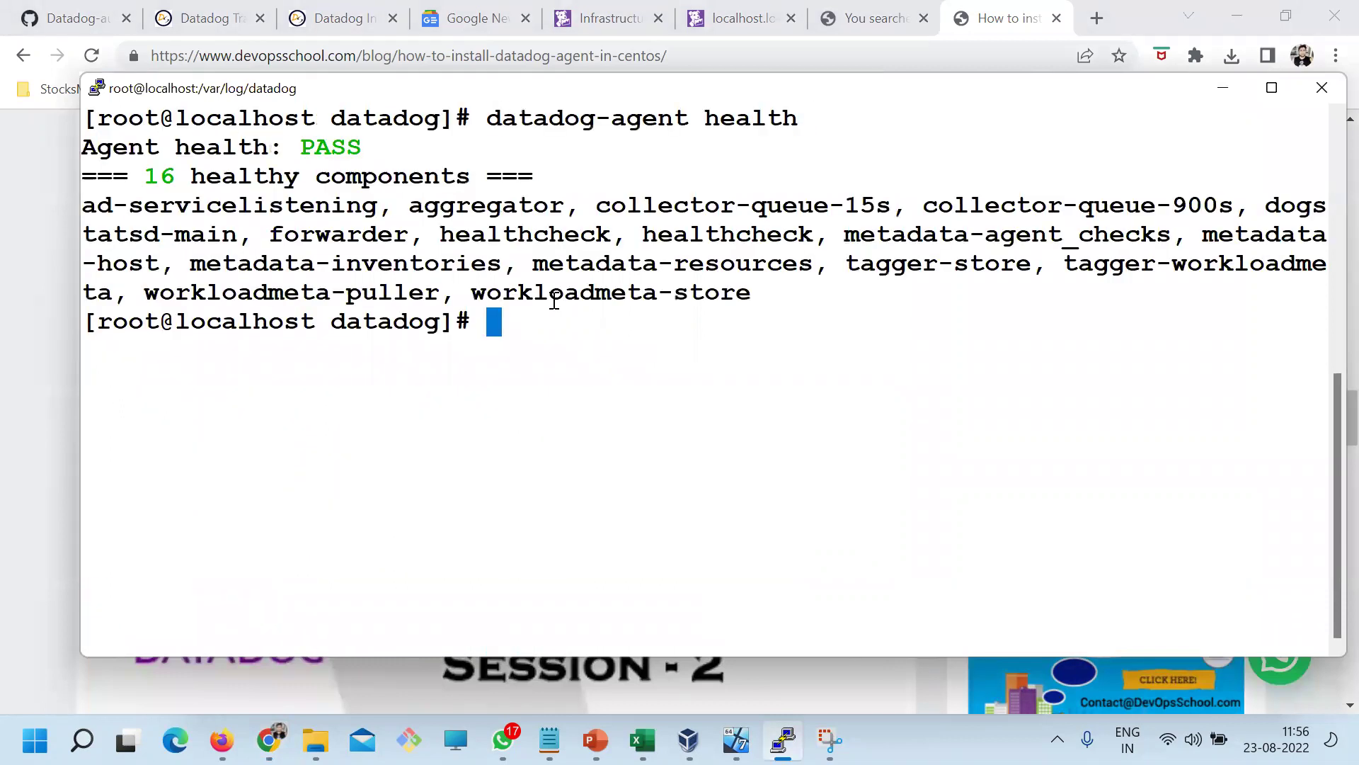
mouse_move(176, 177)
left_mouse_down()
mouse_move(397, 176)
mouse_move(566, 272)
mouse_move(720, 300)
left_mouse_up()
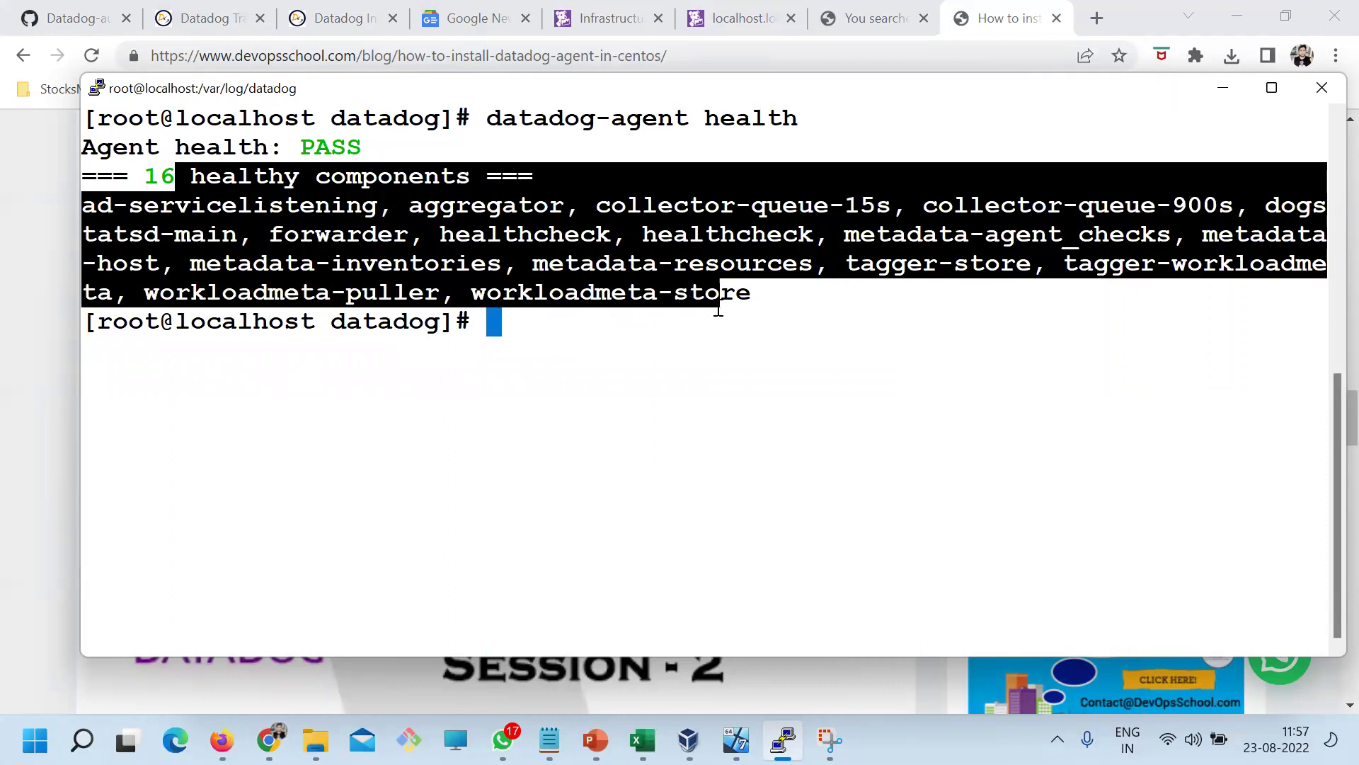
left_click_drag(352, 146, 62, 169)
left_click(62, 169)
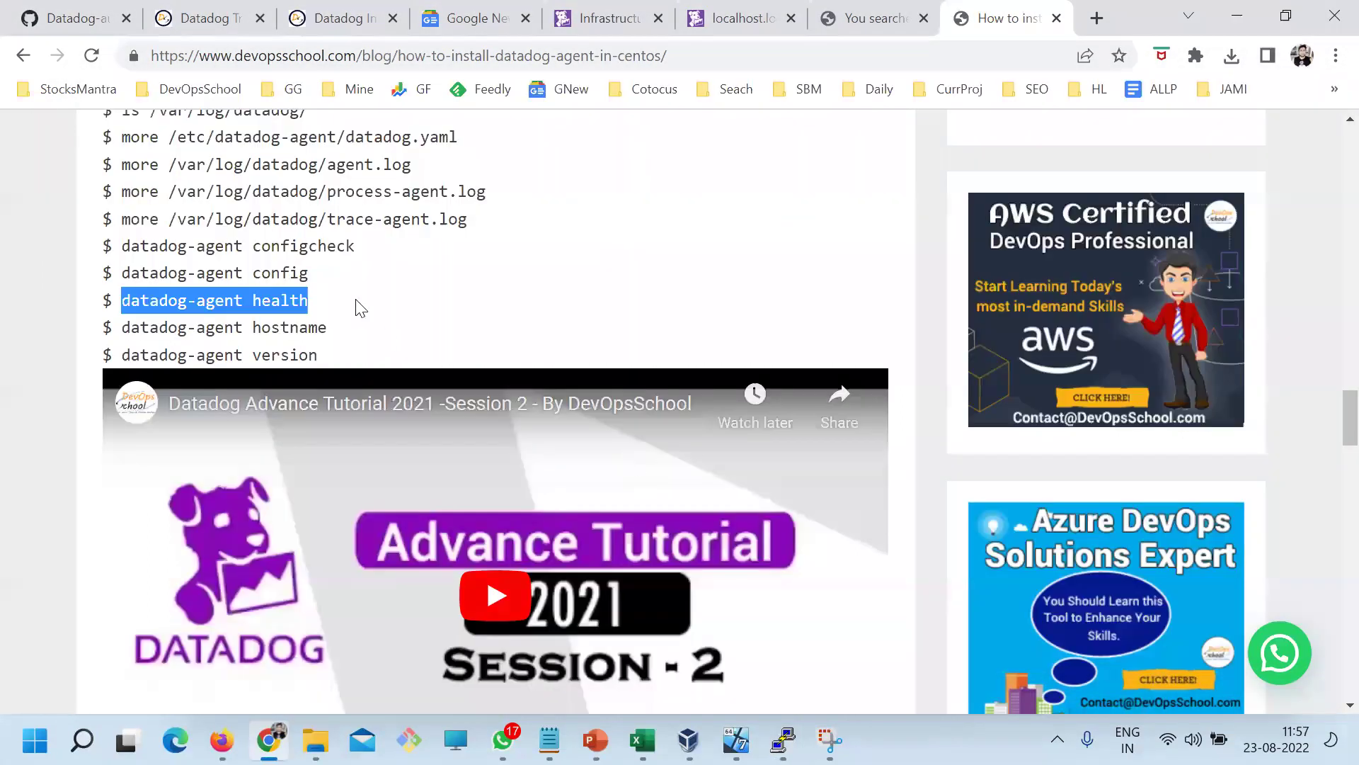
Run datadog-agent hostname, which returns localhost.localdomain
left_click_drag(327, 327, 122, 327)
key("ctrl+c")
key("alt+Tab")
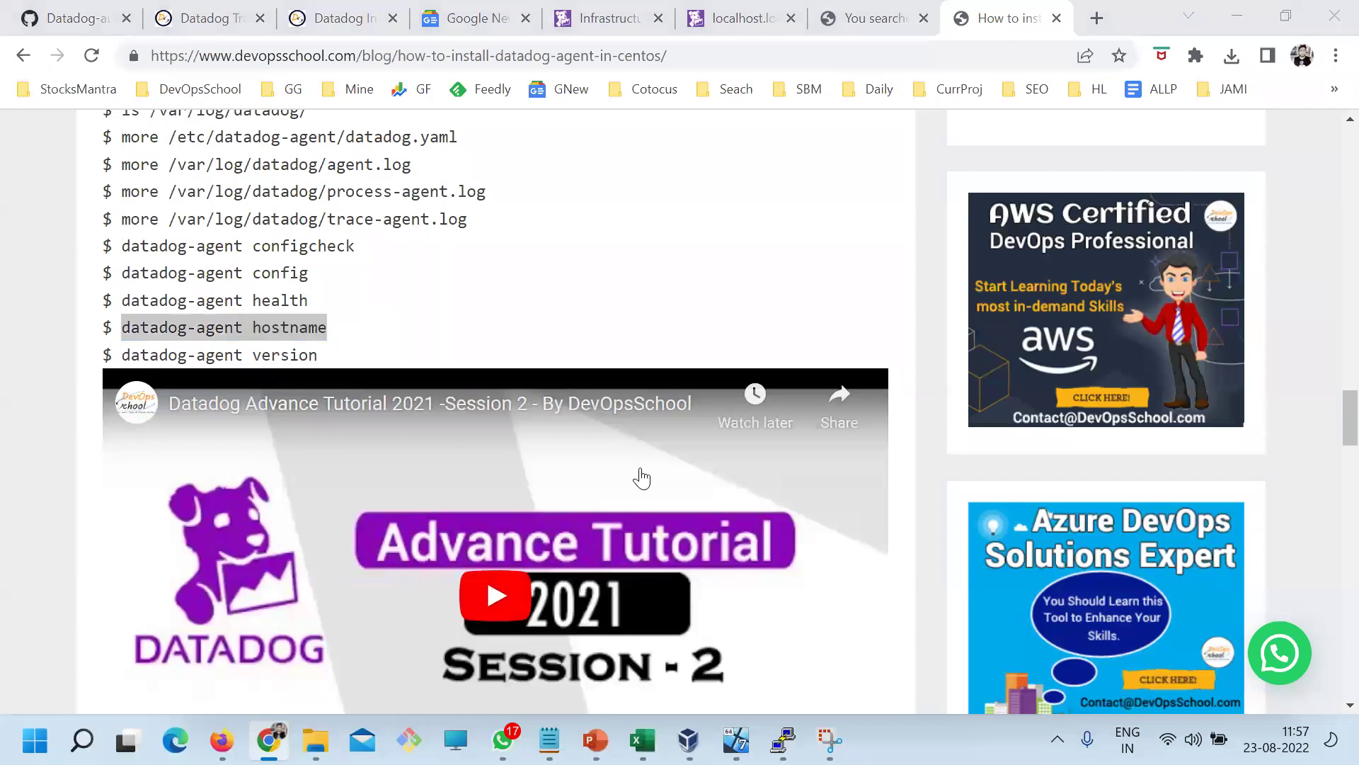
right_click(549, 273)
key("Return")
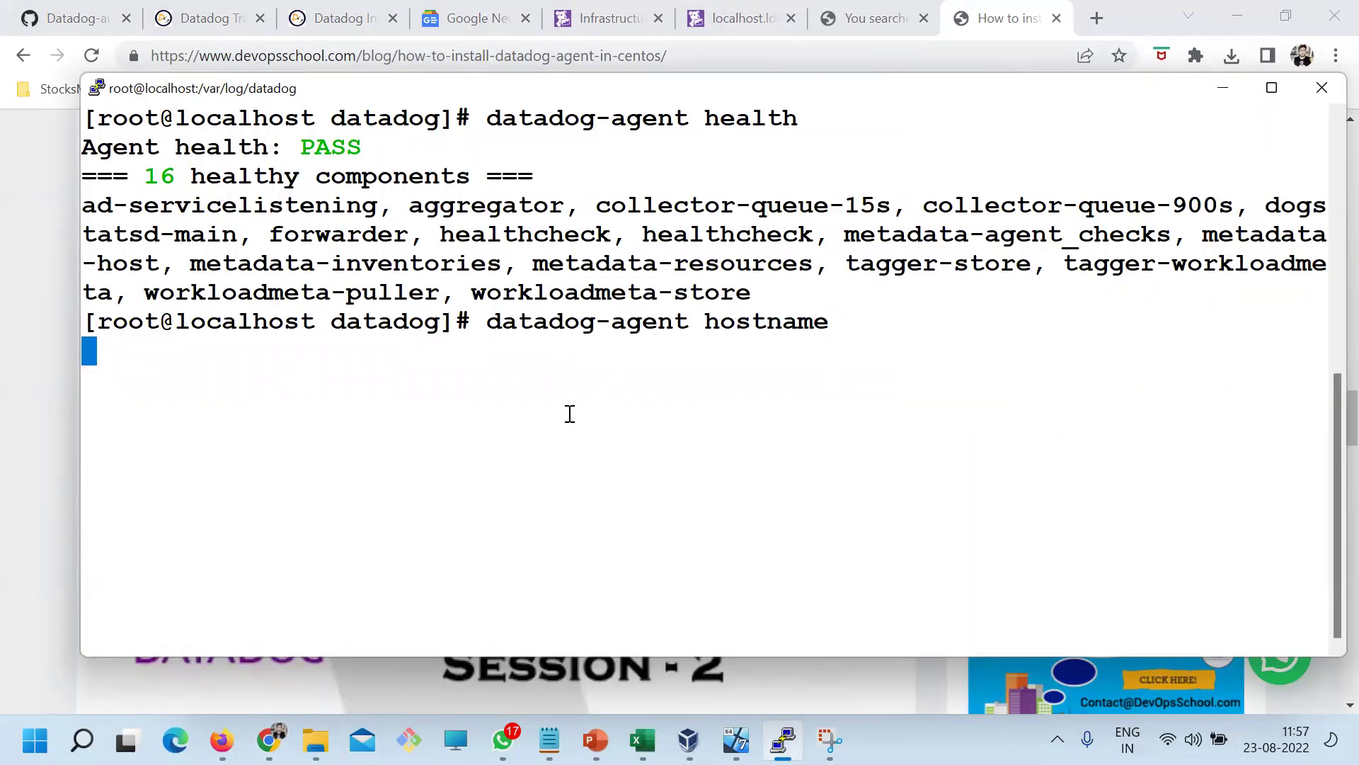
mouse_move(148, 363)
left_mouse_down()
mouse_move(375, 354)
mouse_move(122, 356)
left_mouse_up()
Run datadog-agent version, which reports Agent 7.38.2
key("alt+Tab")
key("ctrl+c")
key("alt+Tab")
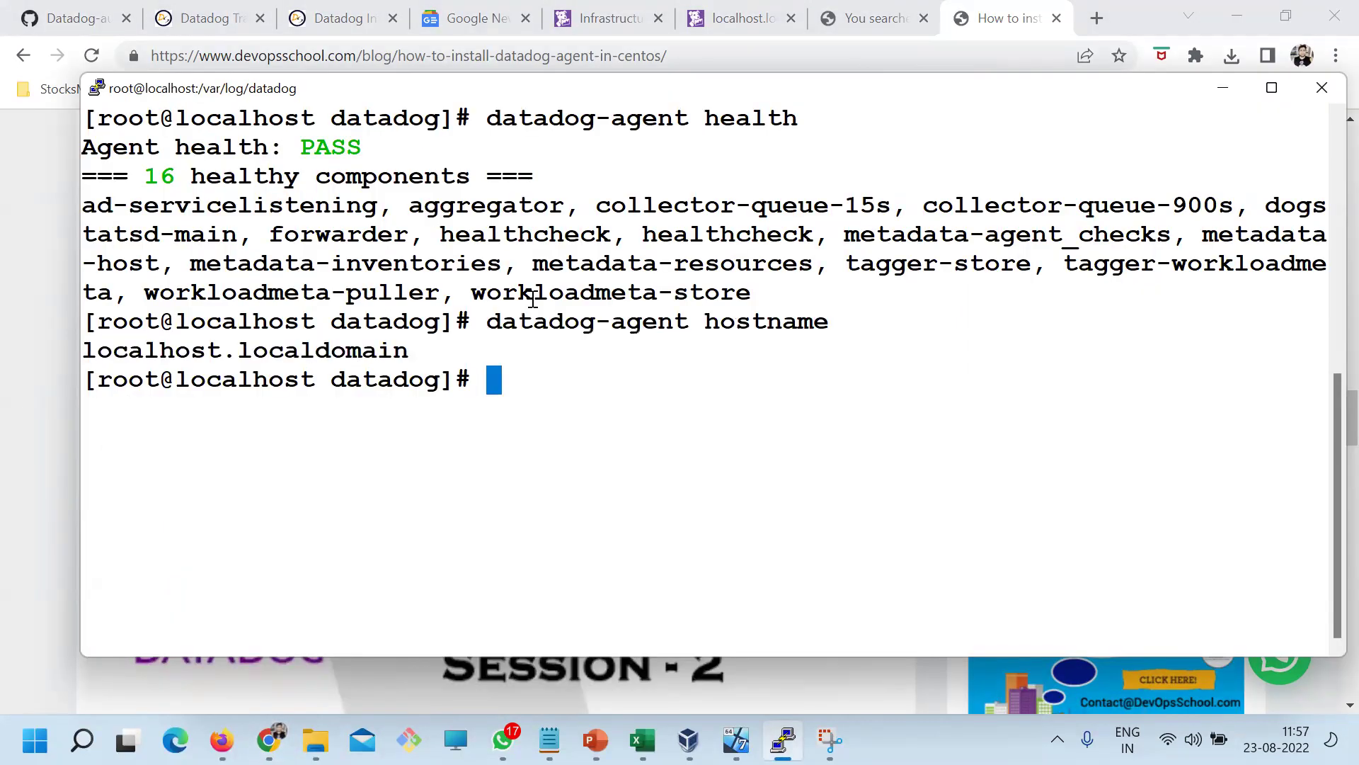
right_click(532, 301)
key("Return")
left_click_drag(179, 409, 255, 407)
key("alt+Tab")
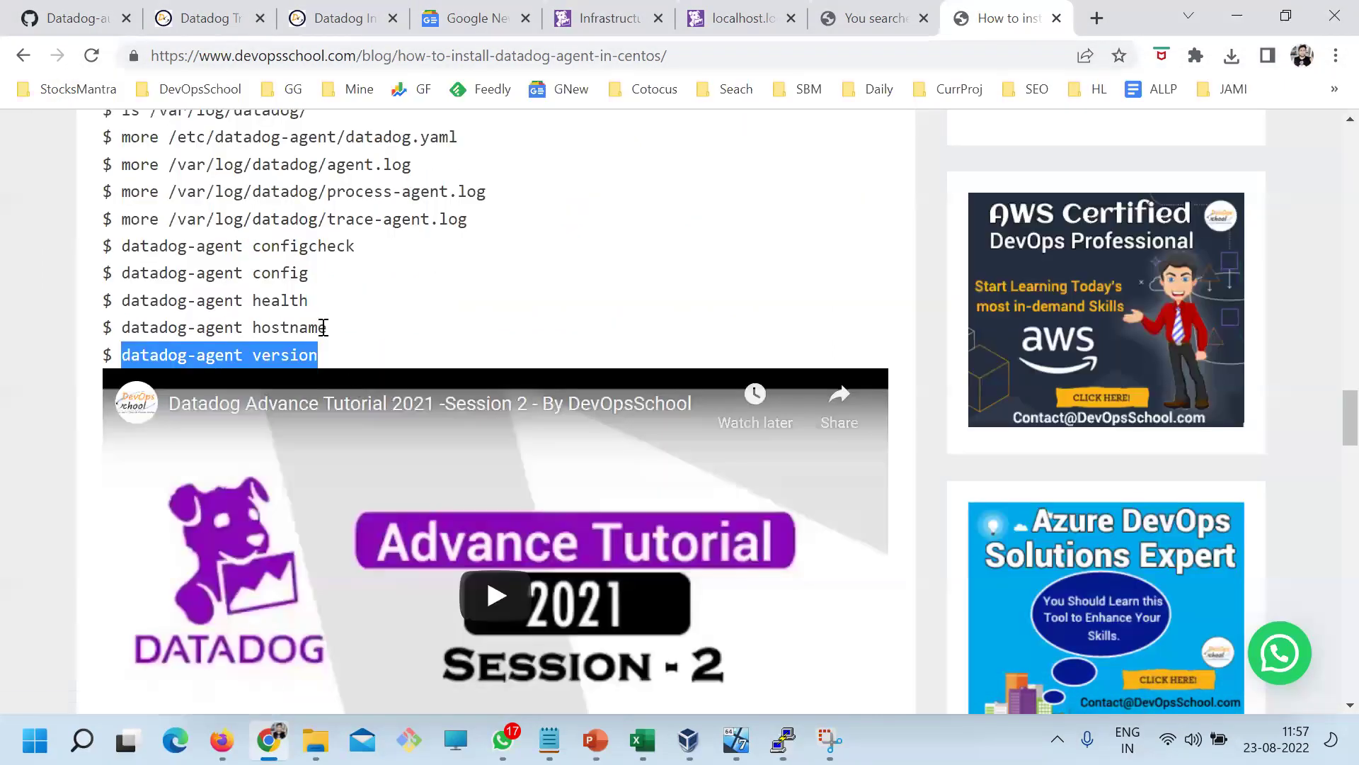
Scroll back over the blog's agent install screenshots and output, then bring up Day1.txt
scroll(342, 439, "up", 2)
left_click(343, 439)
scroll(353, 419, "up", 3)
scroll(353, 419, "up", 20)
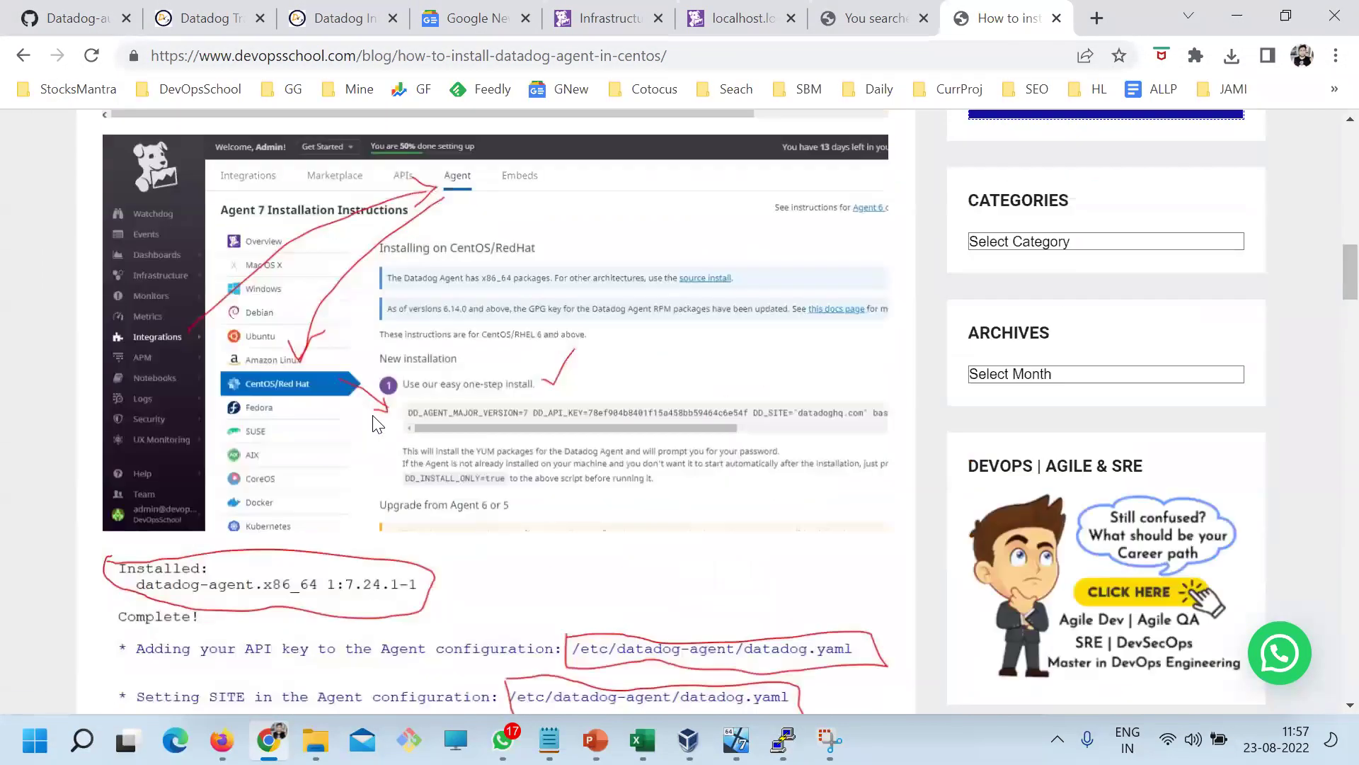
scroll(372, 418, "down", 20)
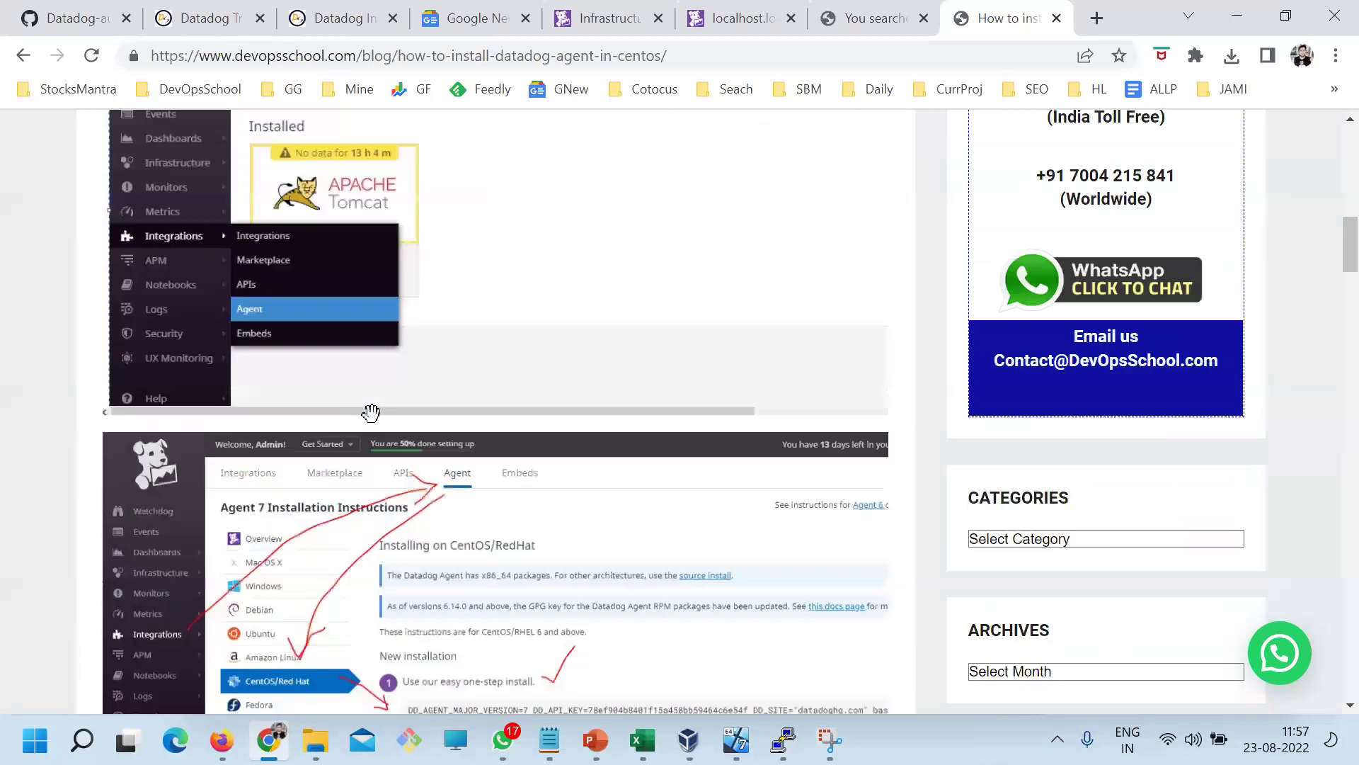
left_click(550, 739)
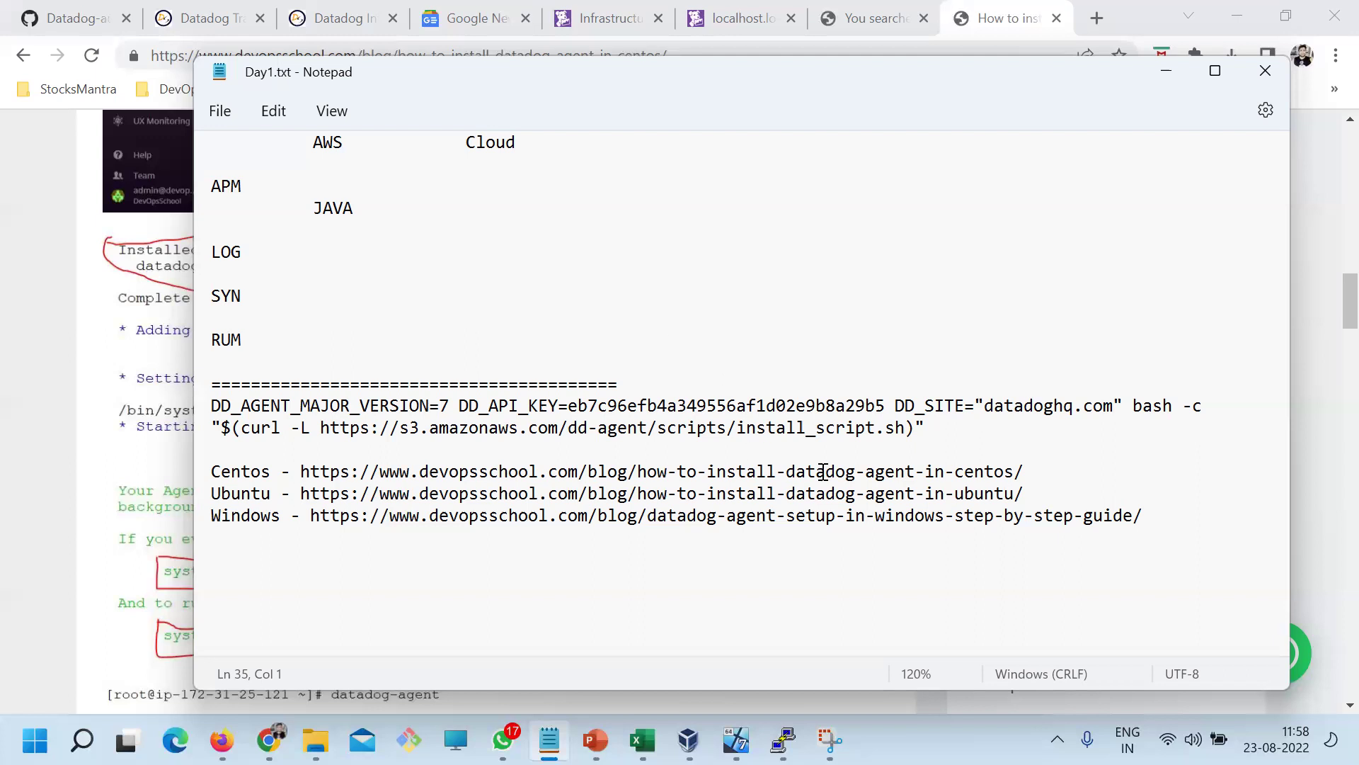
left_click_drag(1030, 471, 210, 471)
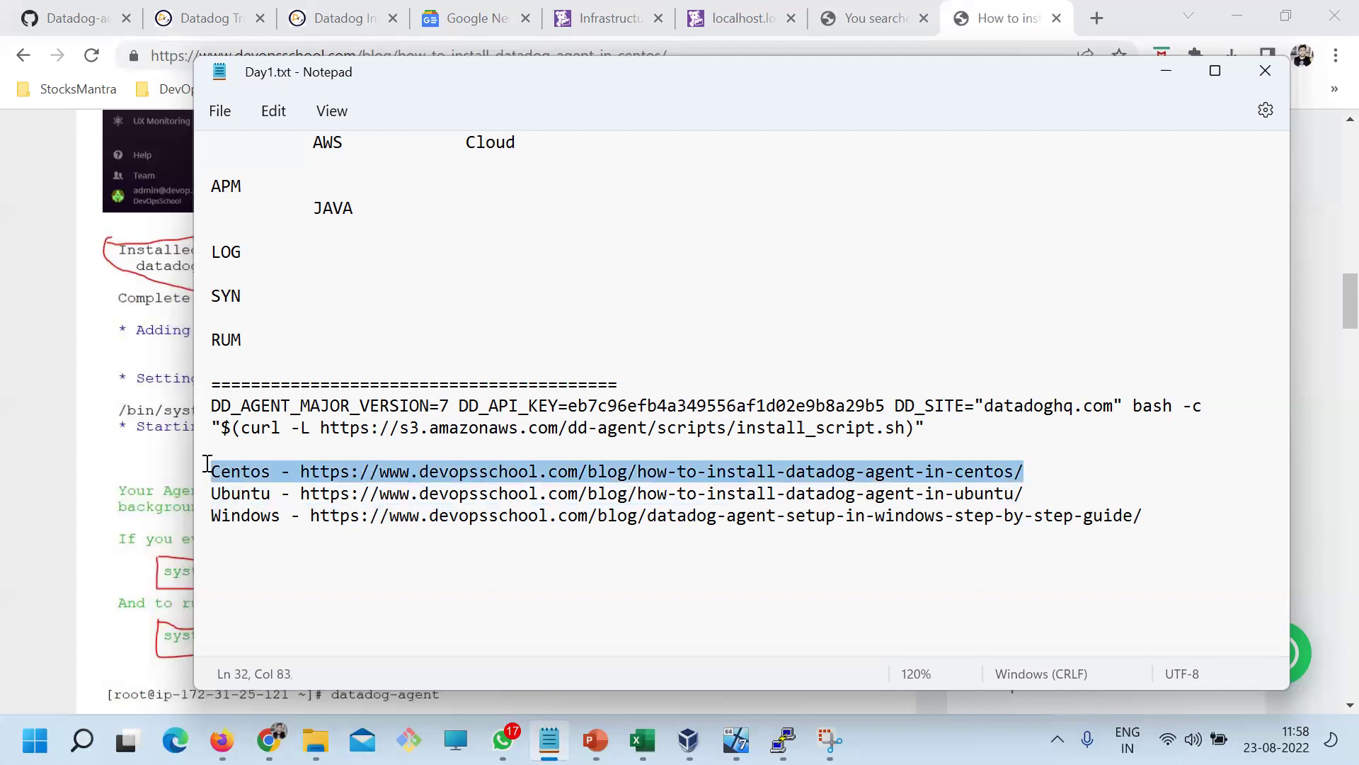
left_click(450, 472)
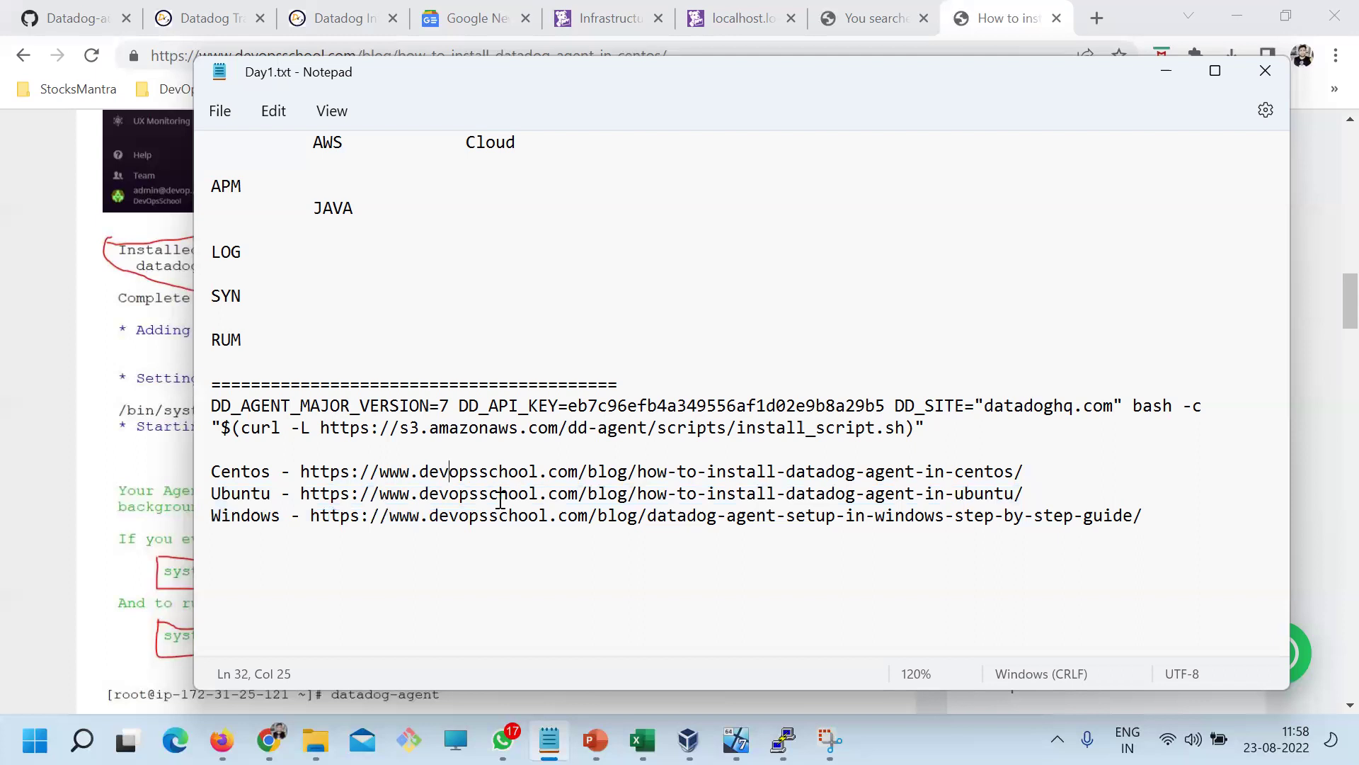
double_click(264, 471)
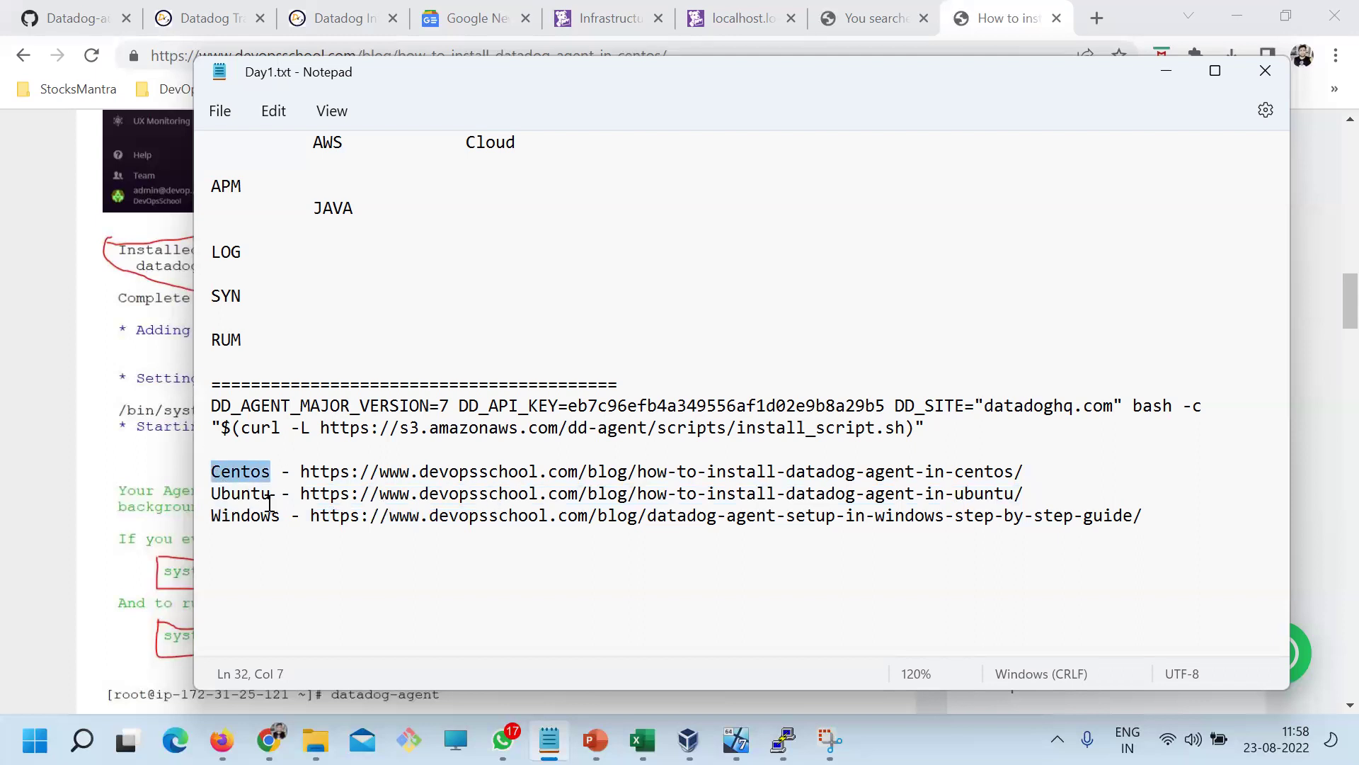
double_click(237, 494)
left_click(241, 511)
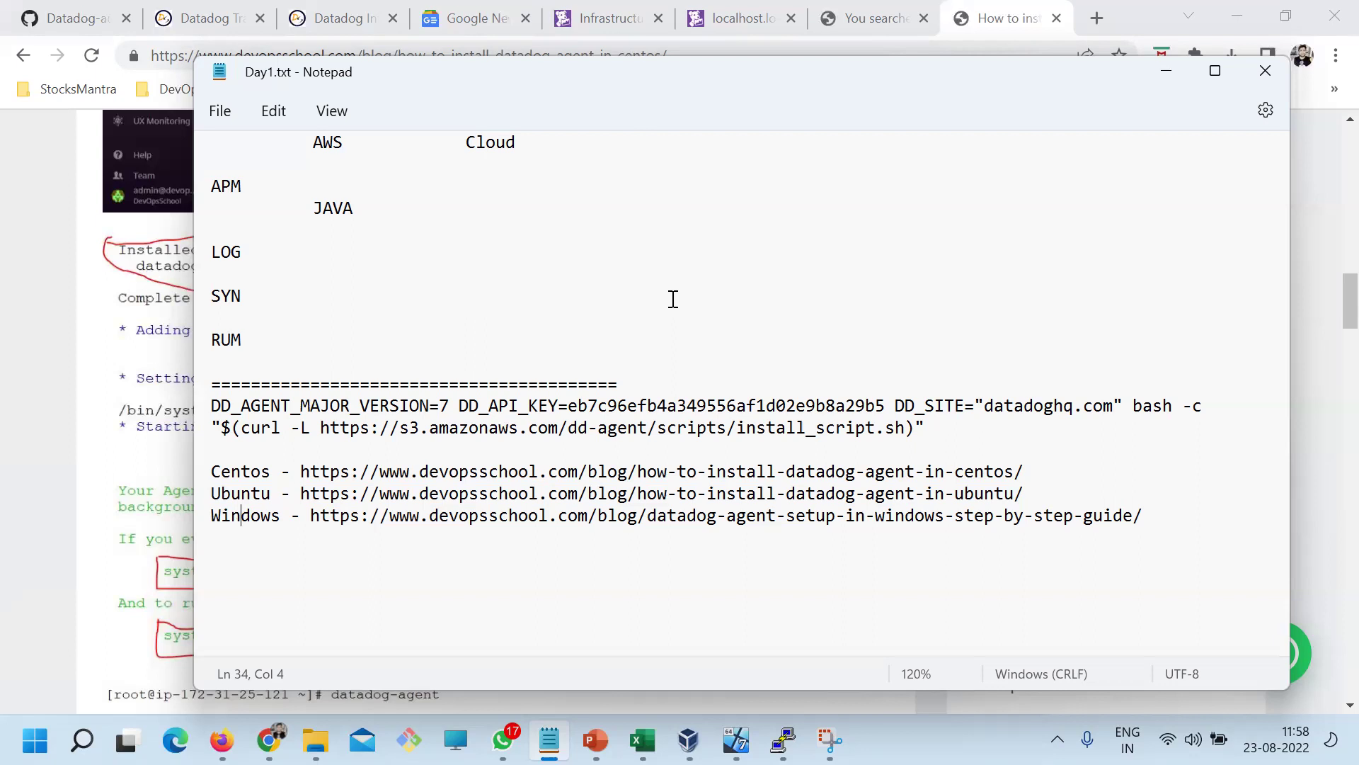
Align PLATFORM on the Linux row with the other INFRA columns and save Day1.txt
left_click(549, 740)
left_click(549, 740)
scroll(382, 435, "up", 5)
left_click_drag(556, 460, 175, 322)
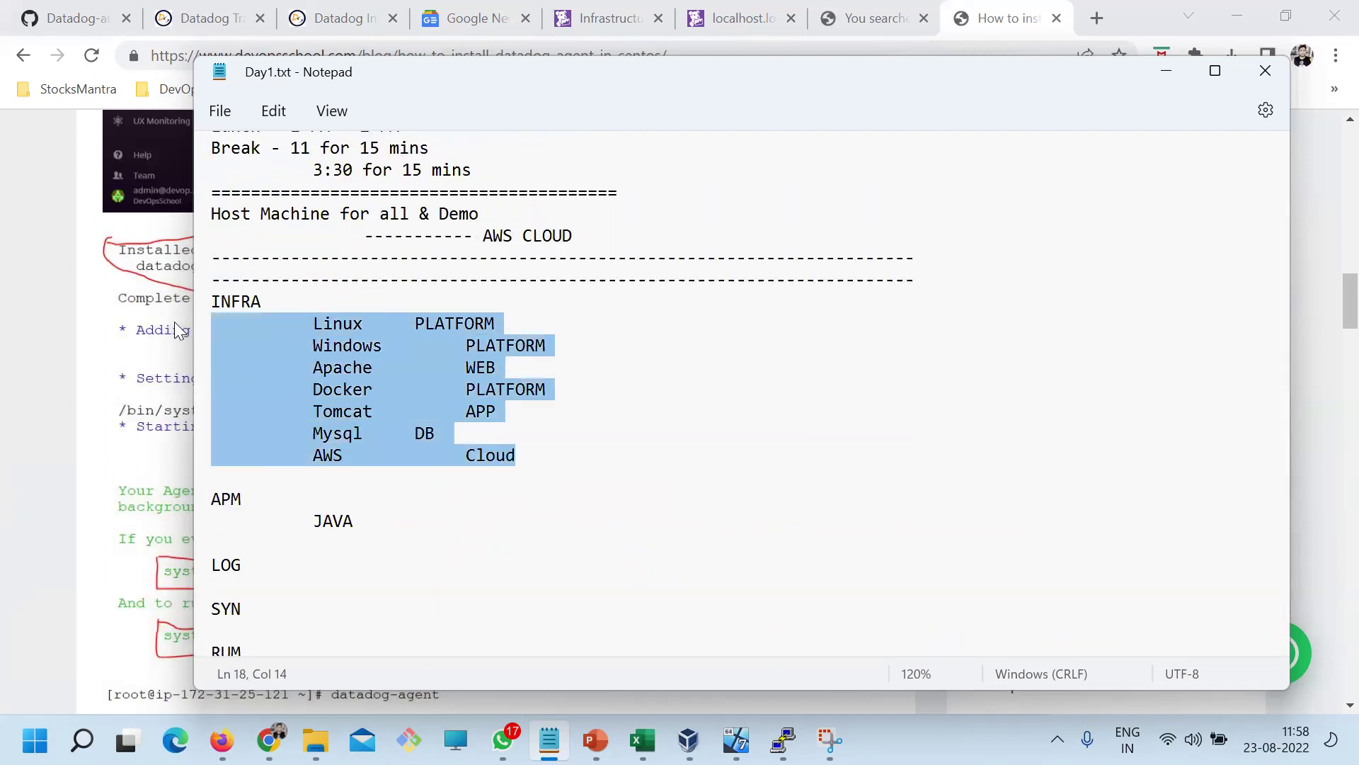
left_click(415, 324)
key("Tab")
key("Tab")
key("BackSpace")
key("ctrl+s")
Review the Windows, Linux, Apache and Docker rows of the INFRA list
left_click(344, 343)
double_click(343, 345)
left_click(343, 325)
double_click(346, 324)
left_click_drag(550, 340, 222, 347)
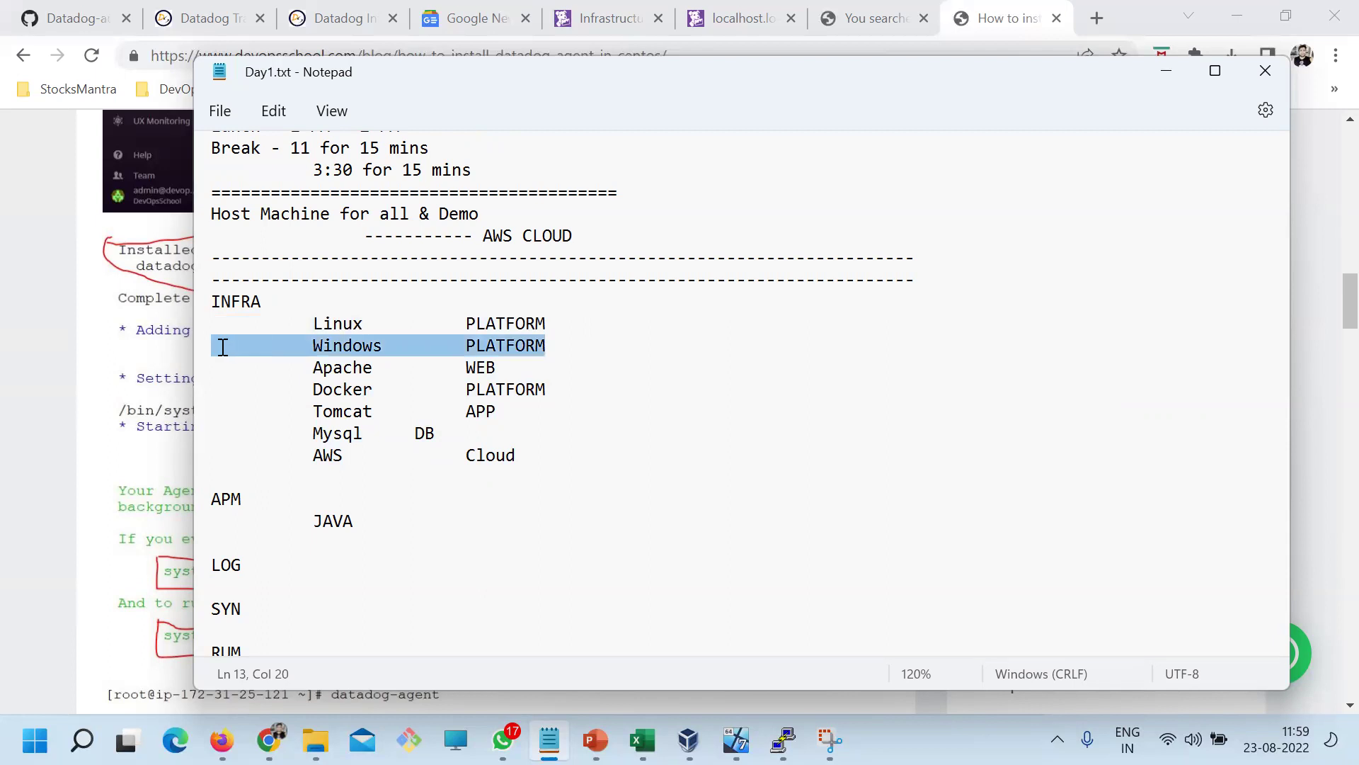
left_click_drag(490, 380, 218, 365)
left_click(343, 428)
double_click(355, 391)
left_click_drag(638, 499, 232, 341)
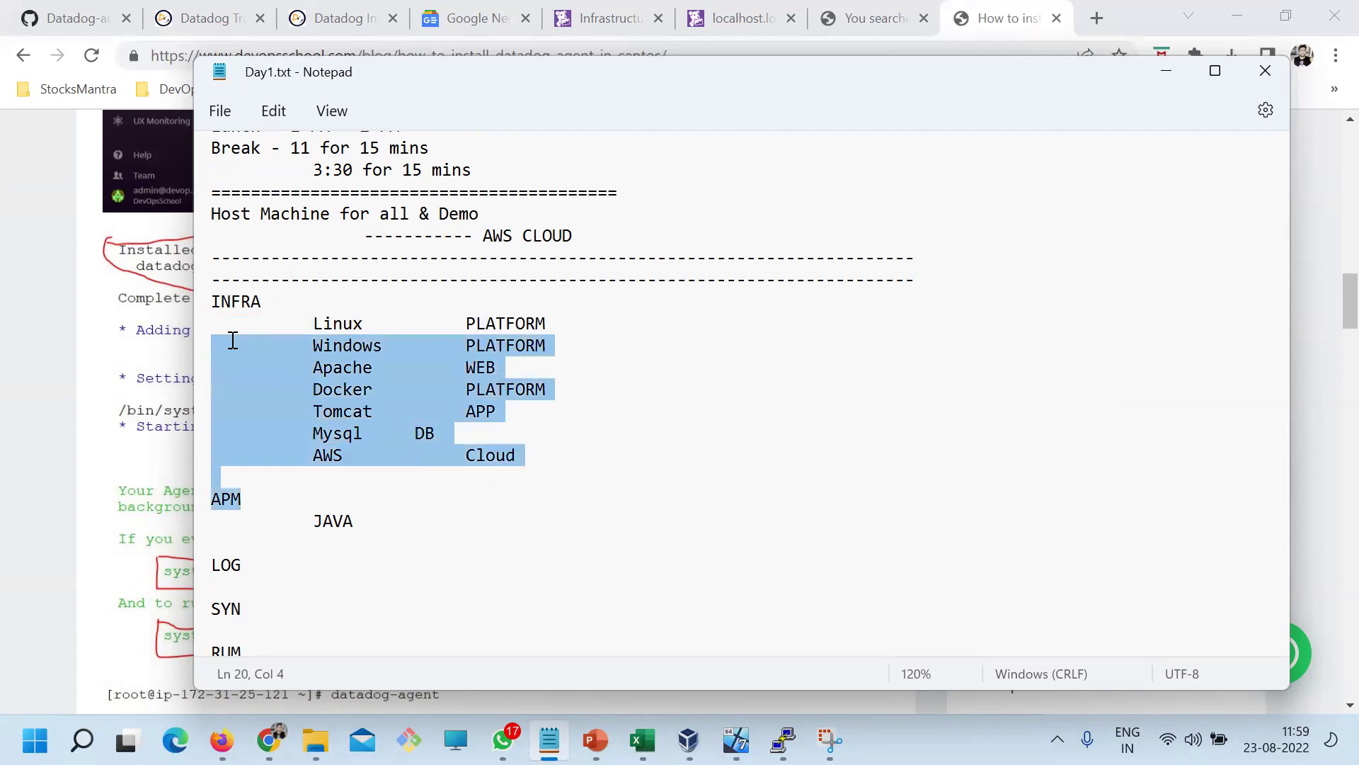
Review the INFRA block, AWS Cloud and Linux rows, checking the earlier PuTTY health output
left_click(324, 312)
double_click(196, 291)
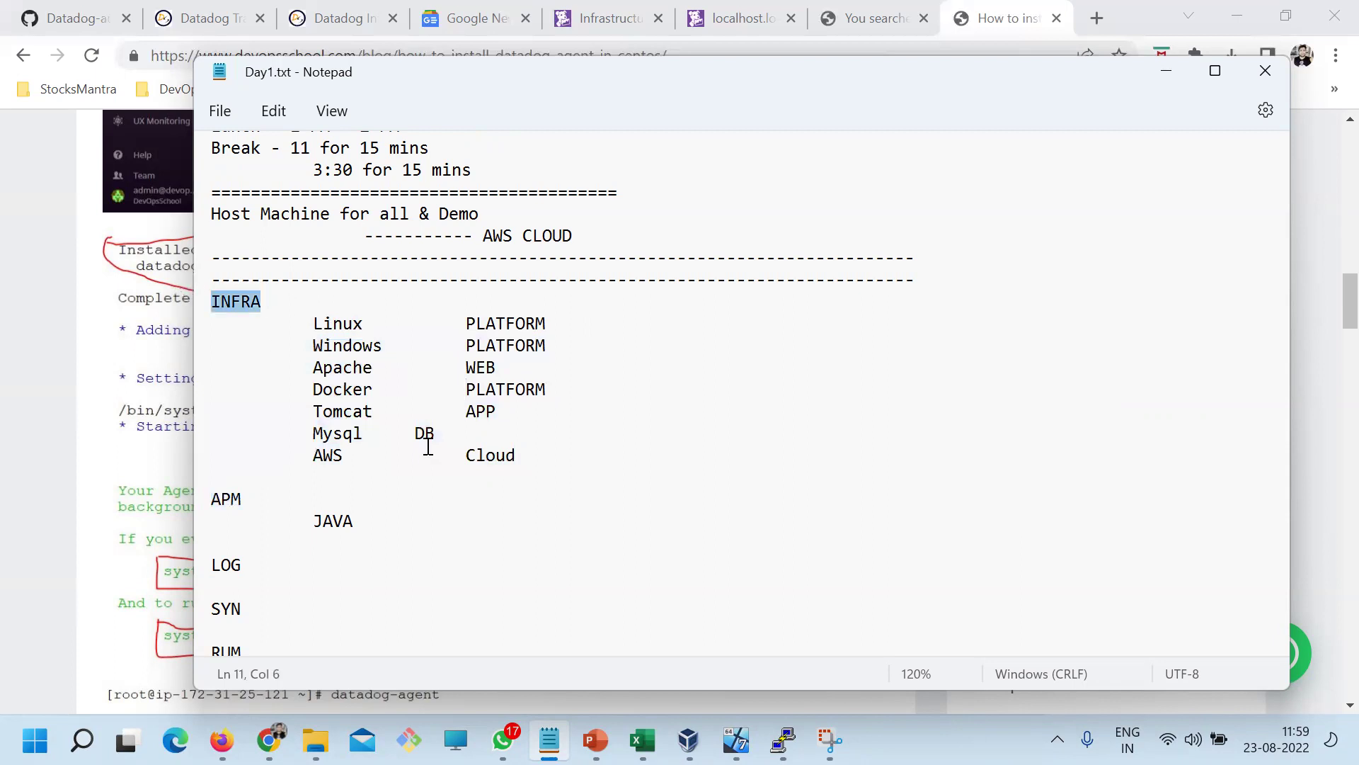
left_click_drag(555, 456, 270, 332)
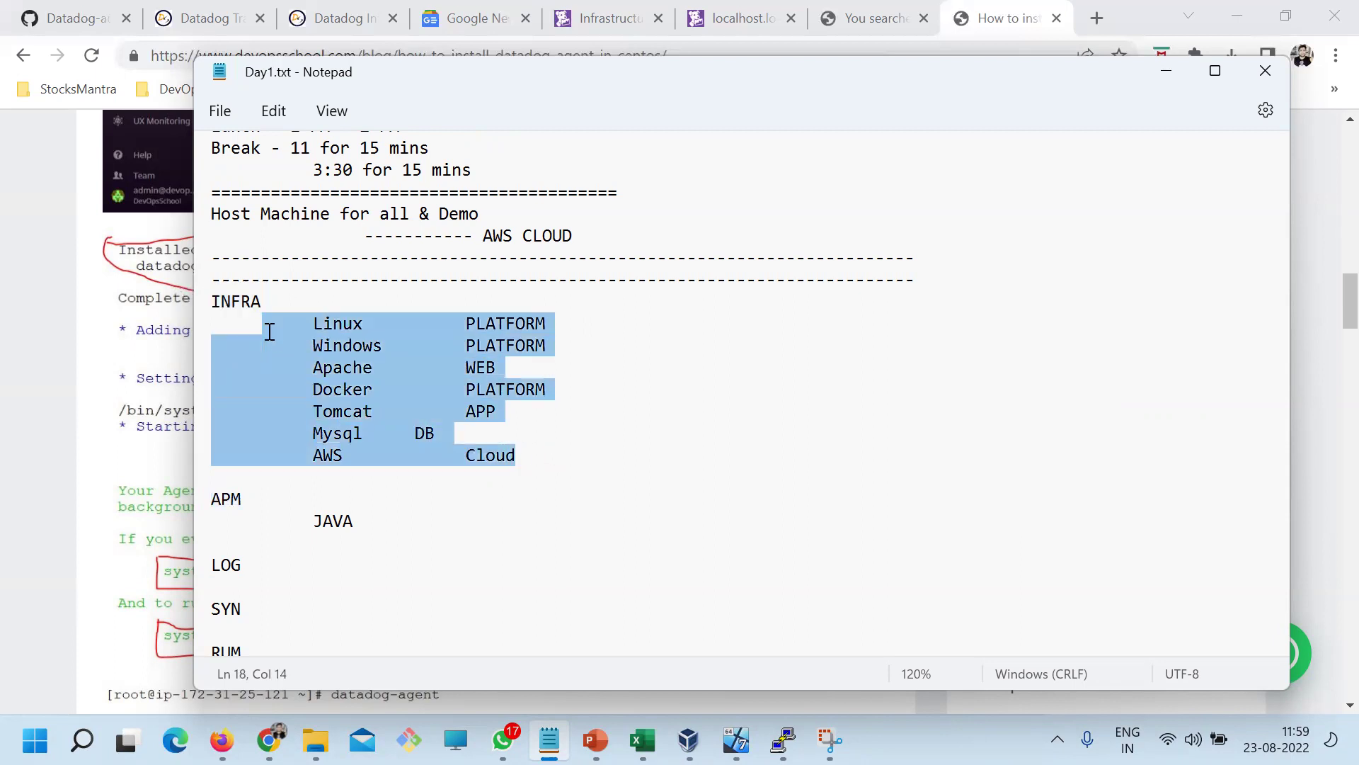
left_click(411, 451)
left_click_drag(518, 455, 309, 456)
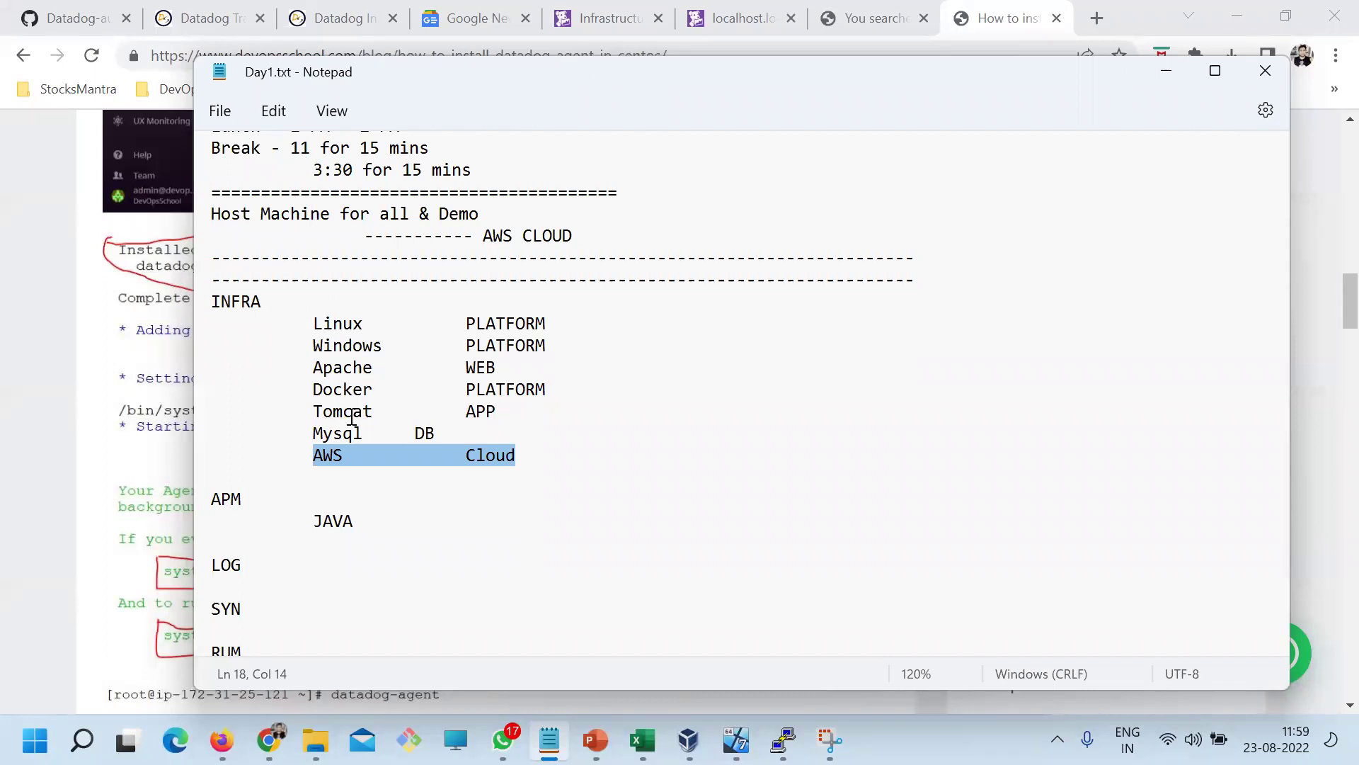
left_click_drag(555, 327, 300, 323)
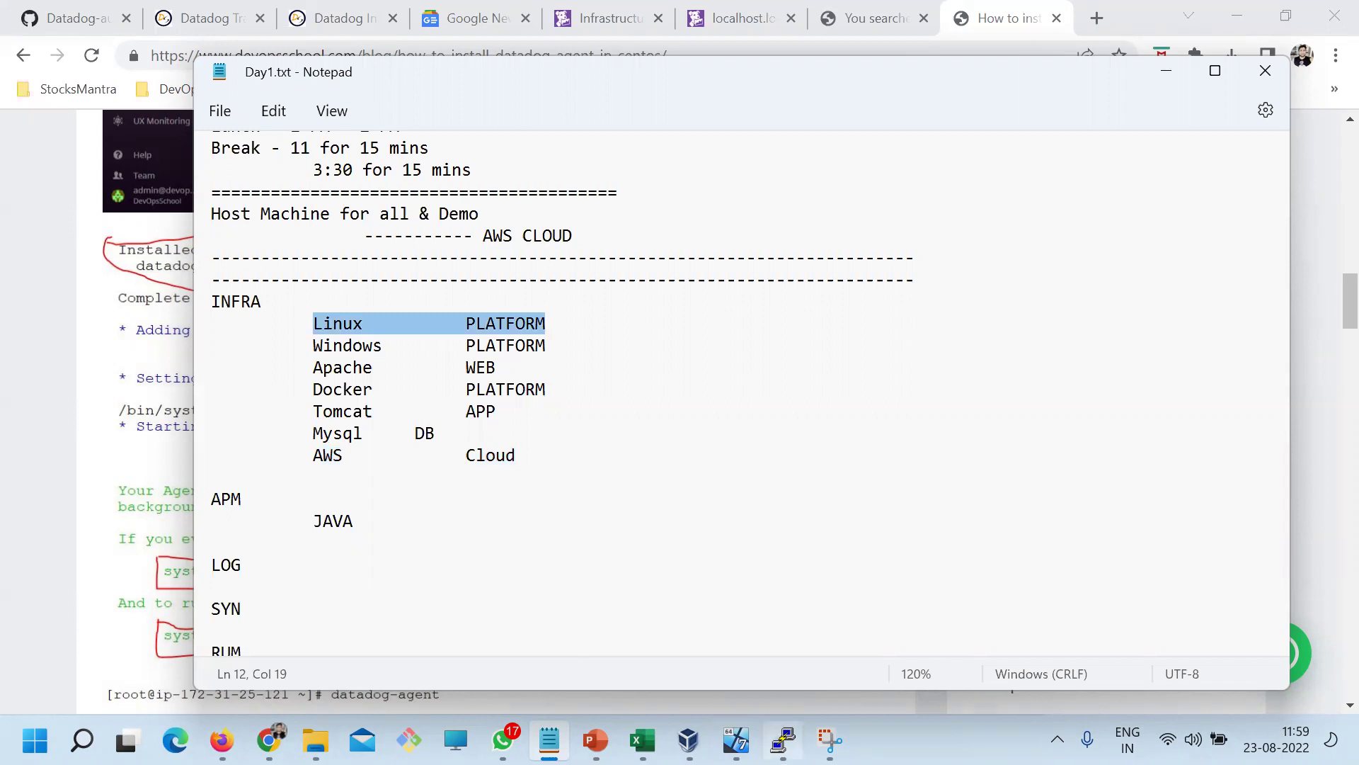
left_click(784, 740)
mouse_move(566, 443)
left_mouse_down()
mouse_move(541, 408)
mouse_move(180, 146)
left_mouse_up()
key("alt+Tab")
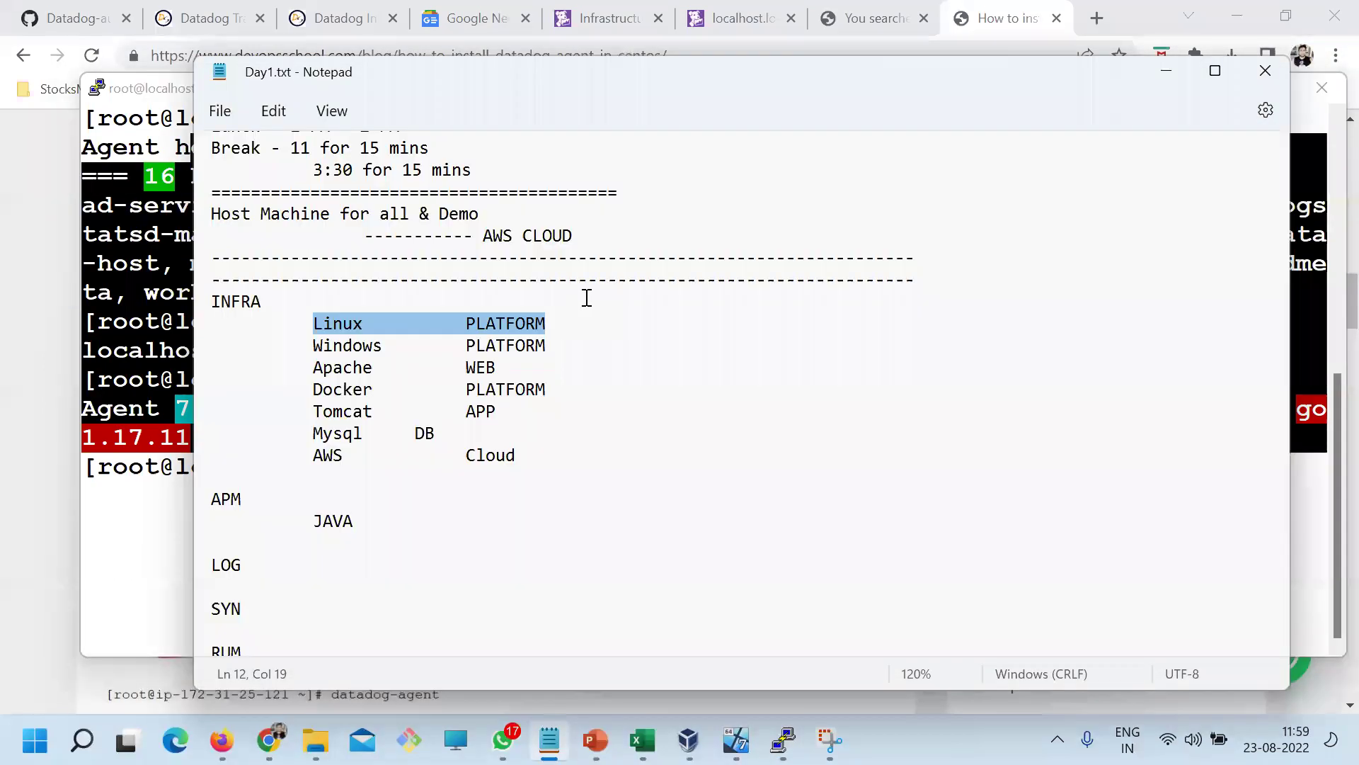
left_click(586, 298)
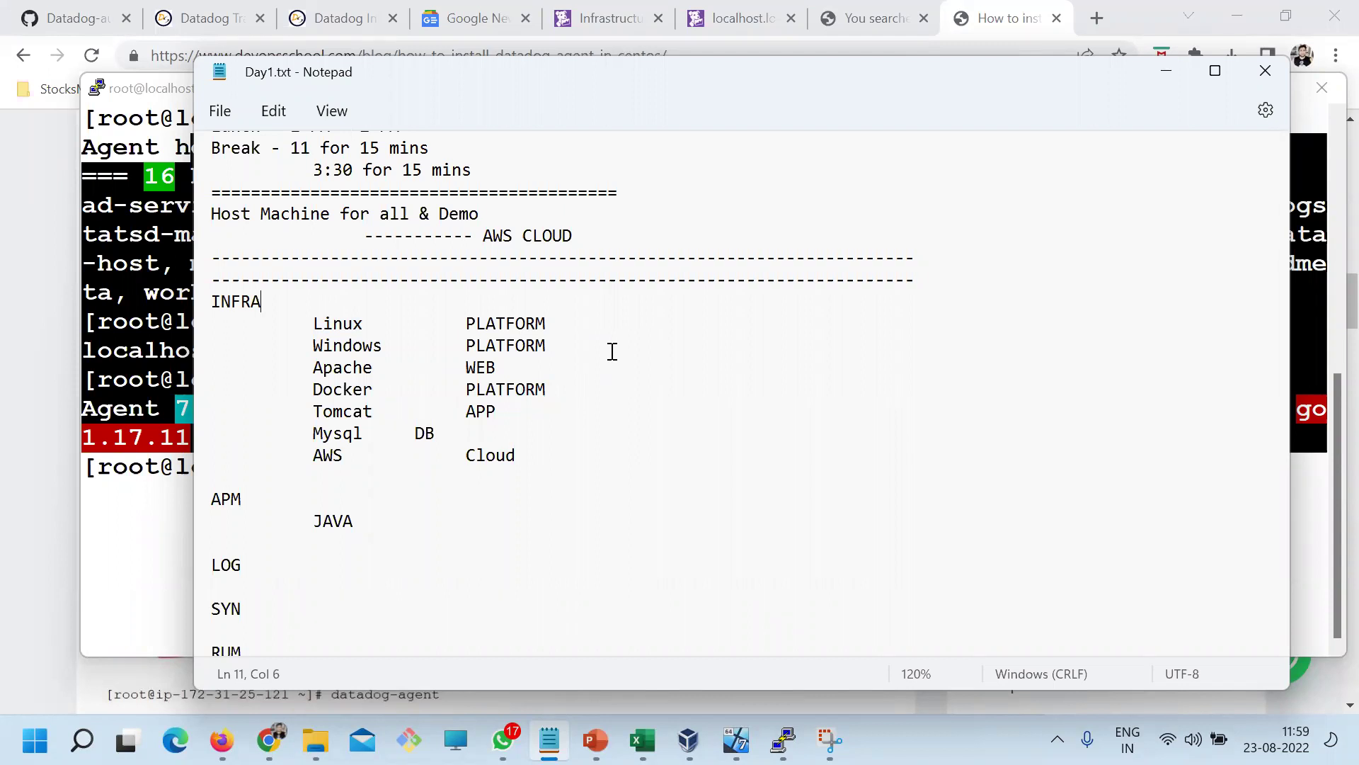
Align DB on the Mysql row with a Tab and save Day1.txt
left_click(415, 433)
key("Tab")
key("ctrl+s")
scroll(533, 545, "down", 4)
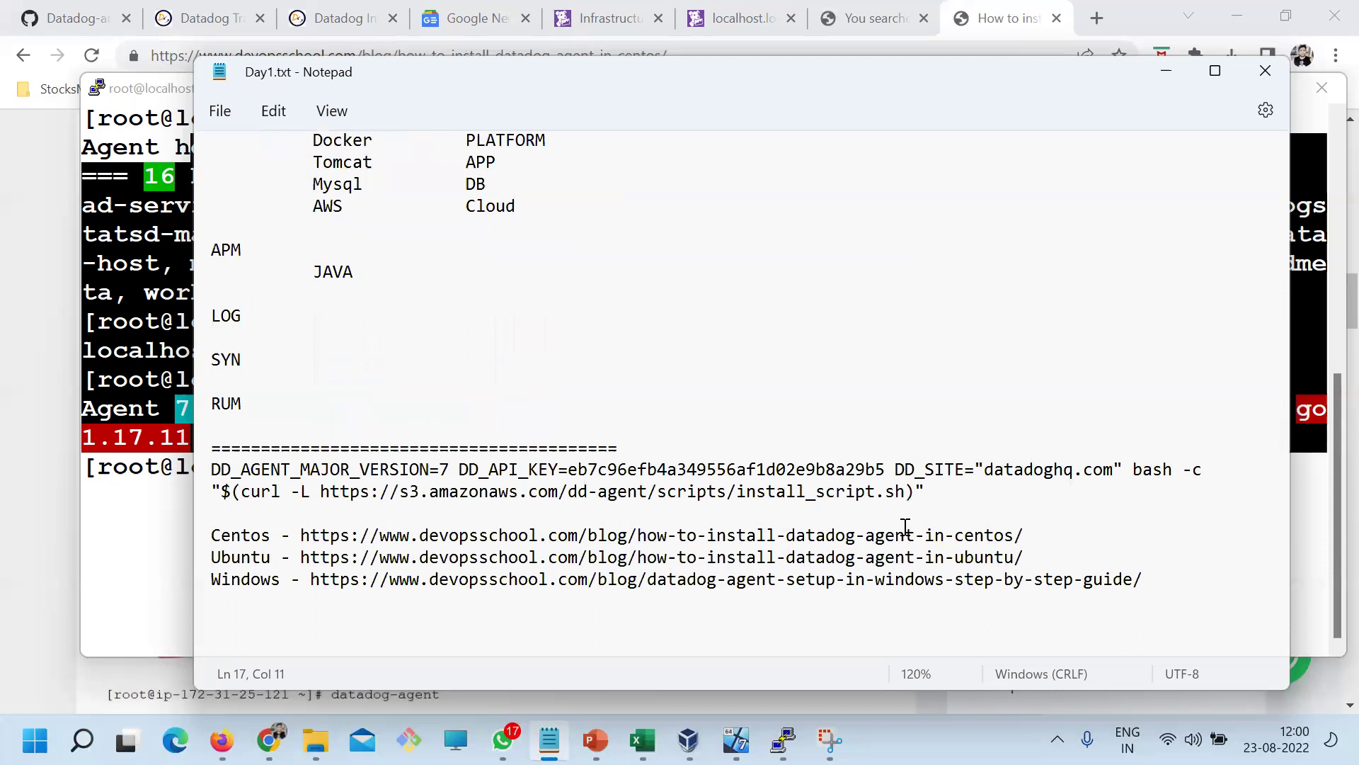
Add 'How to enable process monitoring?' below the Windows link and save Day1.txt
left_click(1142, 579)
key("Return")
key("Return")
type("How to enable pro")
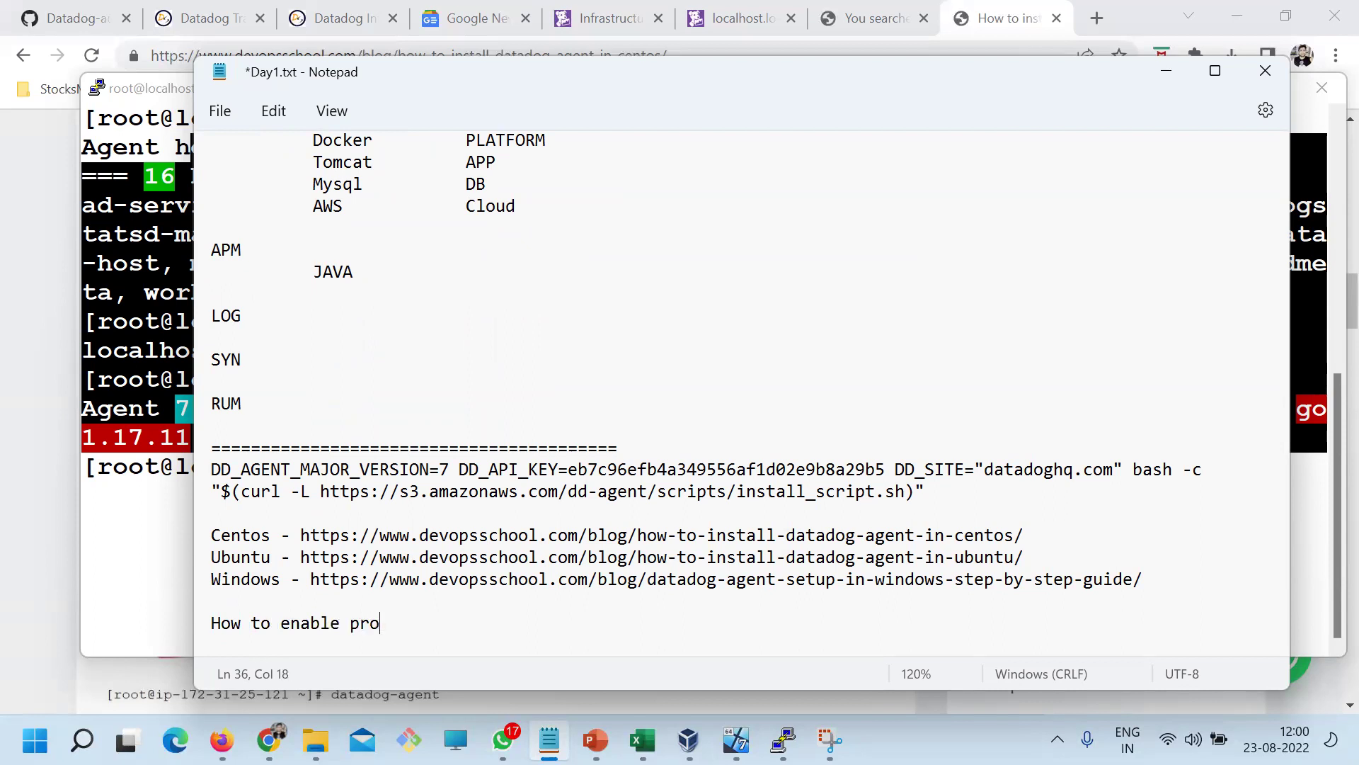
type("cess")
type("monitoring?")
key("ctrl+s")
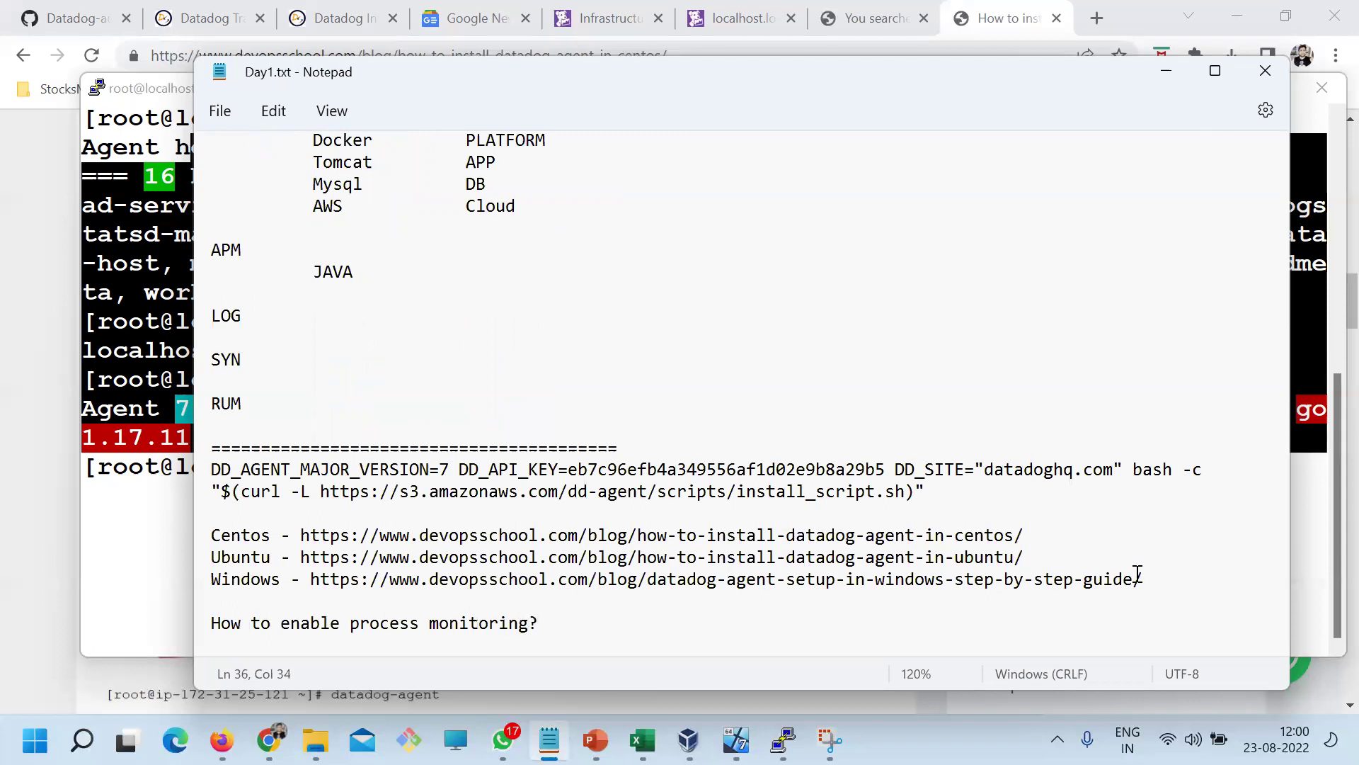
Glance at the blog, then review the Centos, Ubuntu and Windows guide link lines
left_click(268, 740)
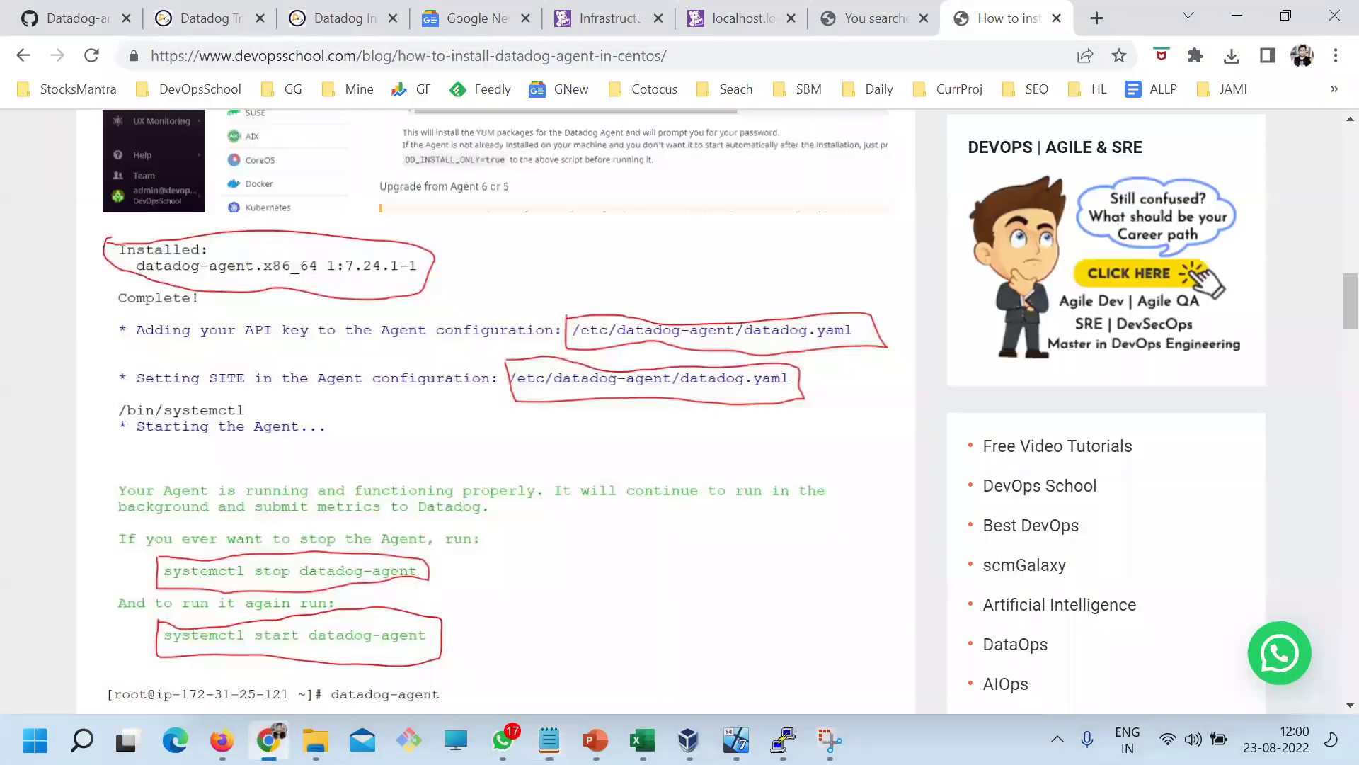
key("alt+Tab")
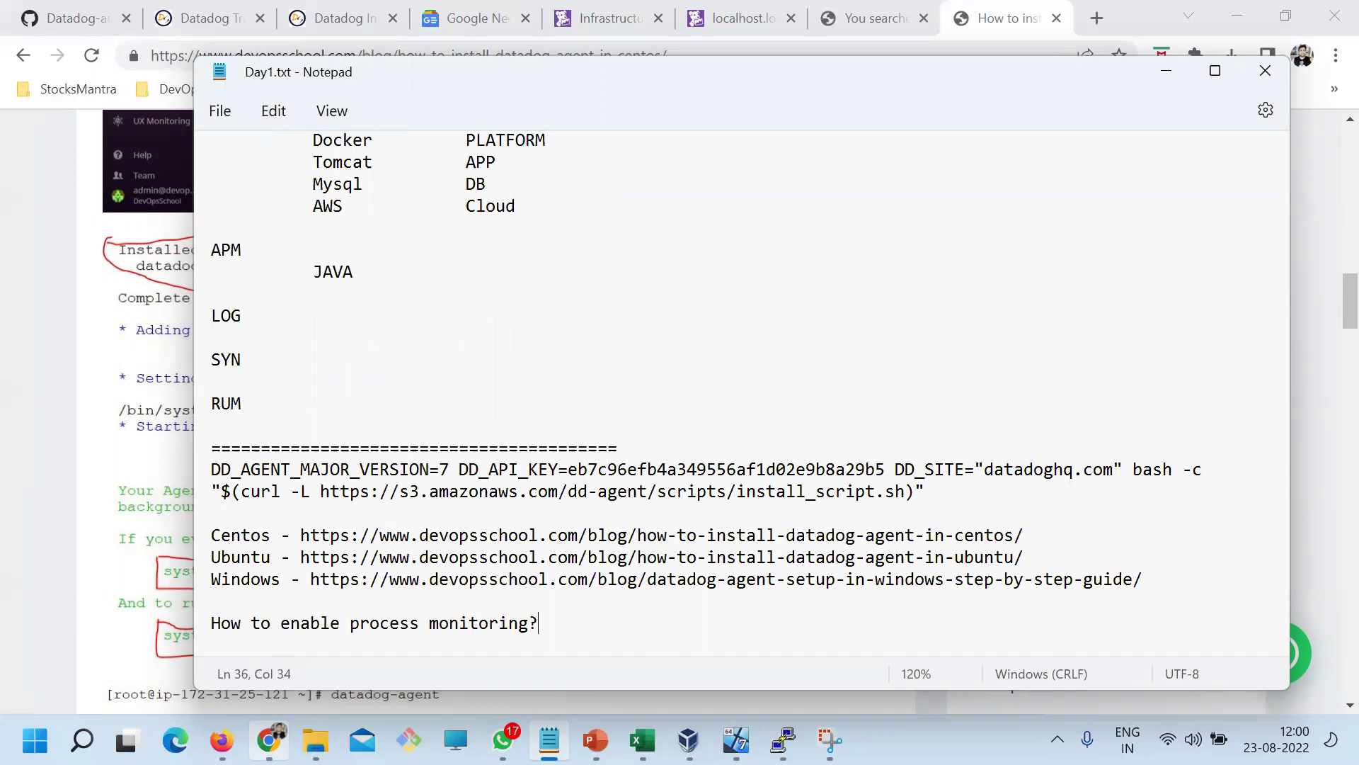
left_click(253, 559)
left_click_drag(220, 538, 303, 535)
left_click_drag(220, 579, 342, 577)
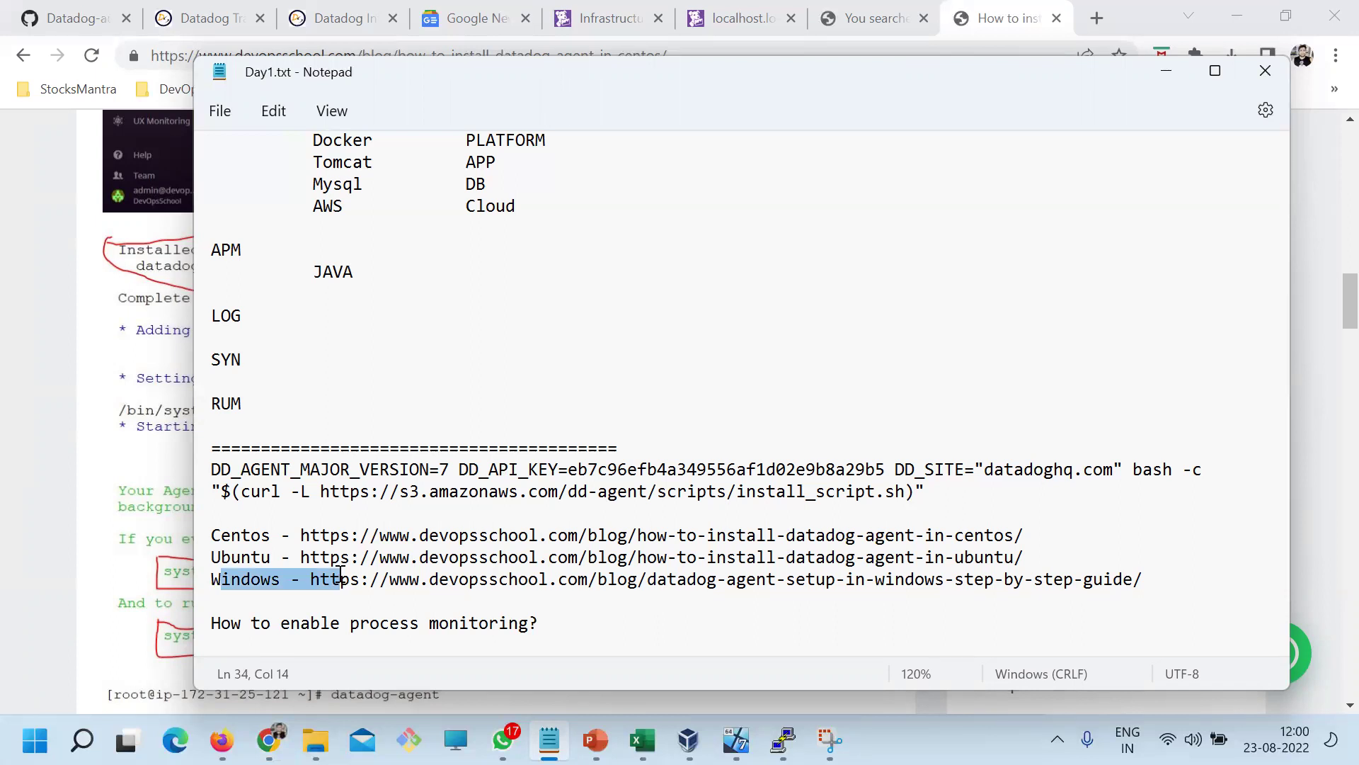
Open the localhost.localdomain host's Processes tab in Datadog Infrastructure, showing 'No Agents reporting!'
left_click(370, 578)
left_click_drag(226, 535, 407, 531)
left_click(257, 735)
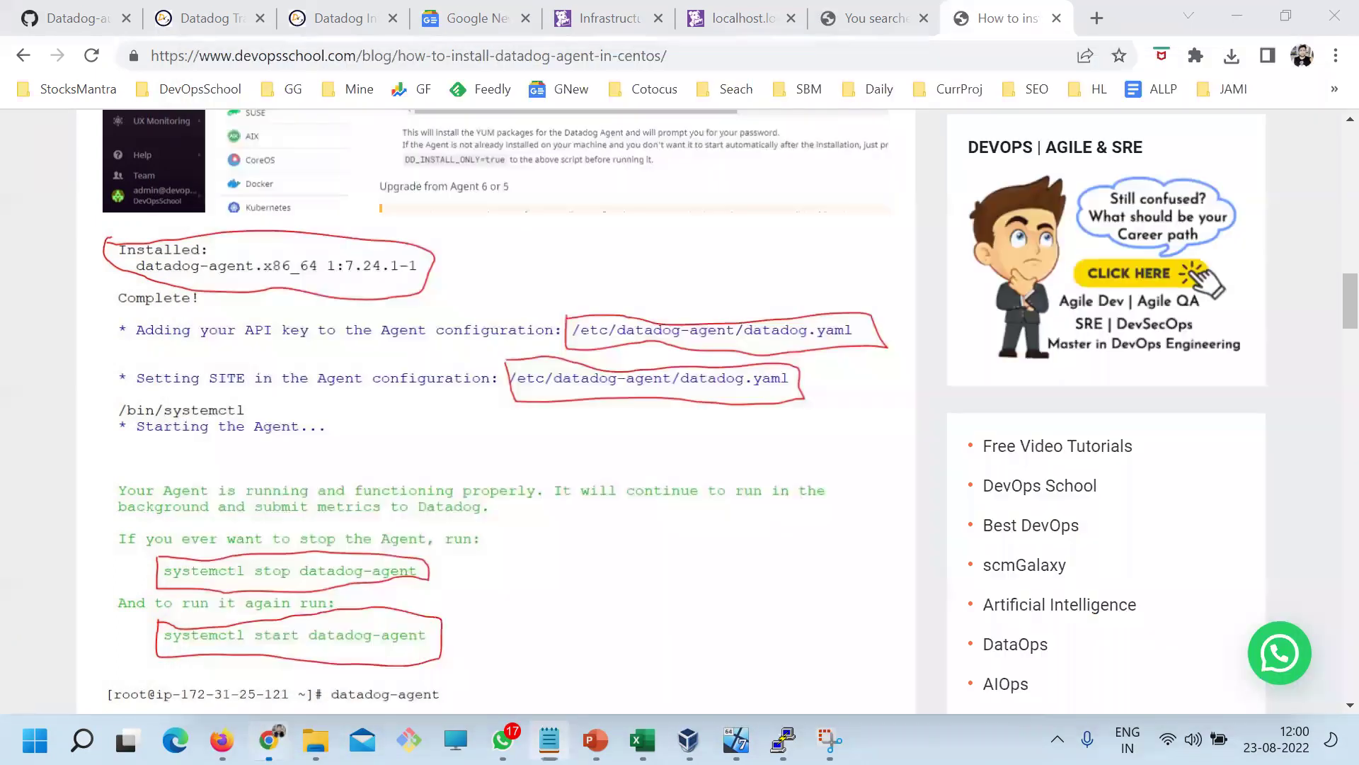
left_click(729, 19)
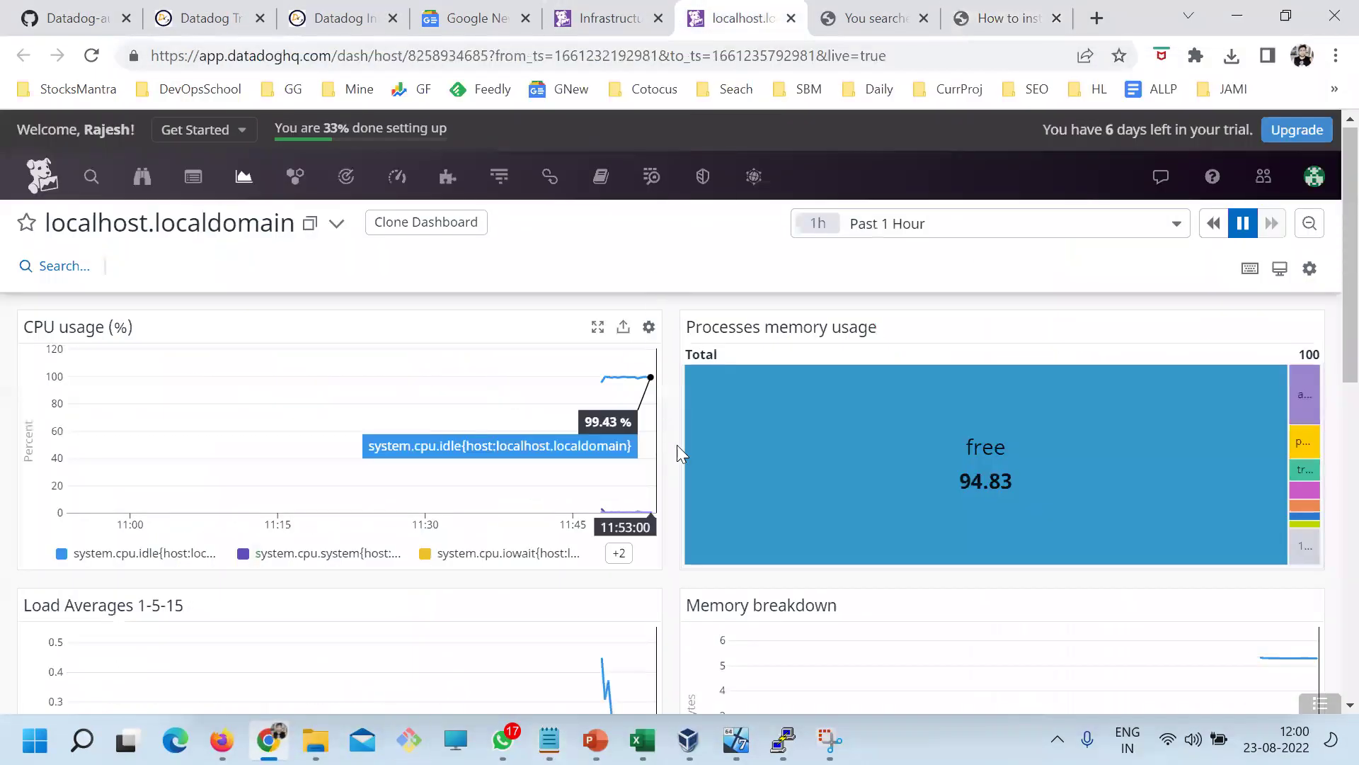
left_click(614, 19)
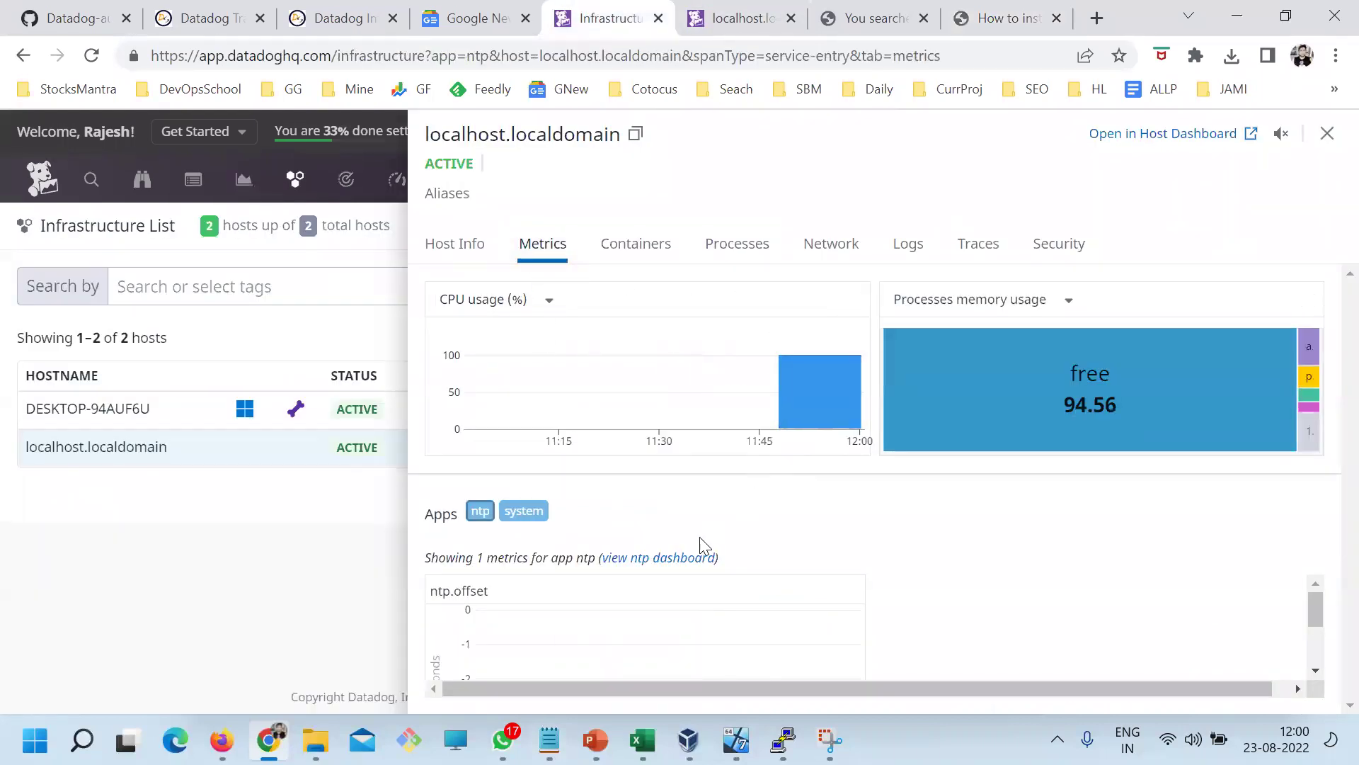
left_click(750, 244)
left_click_drag(433, 303, 559, 303)
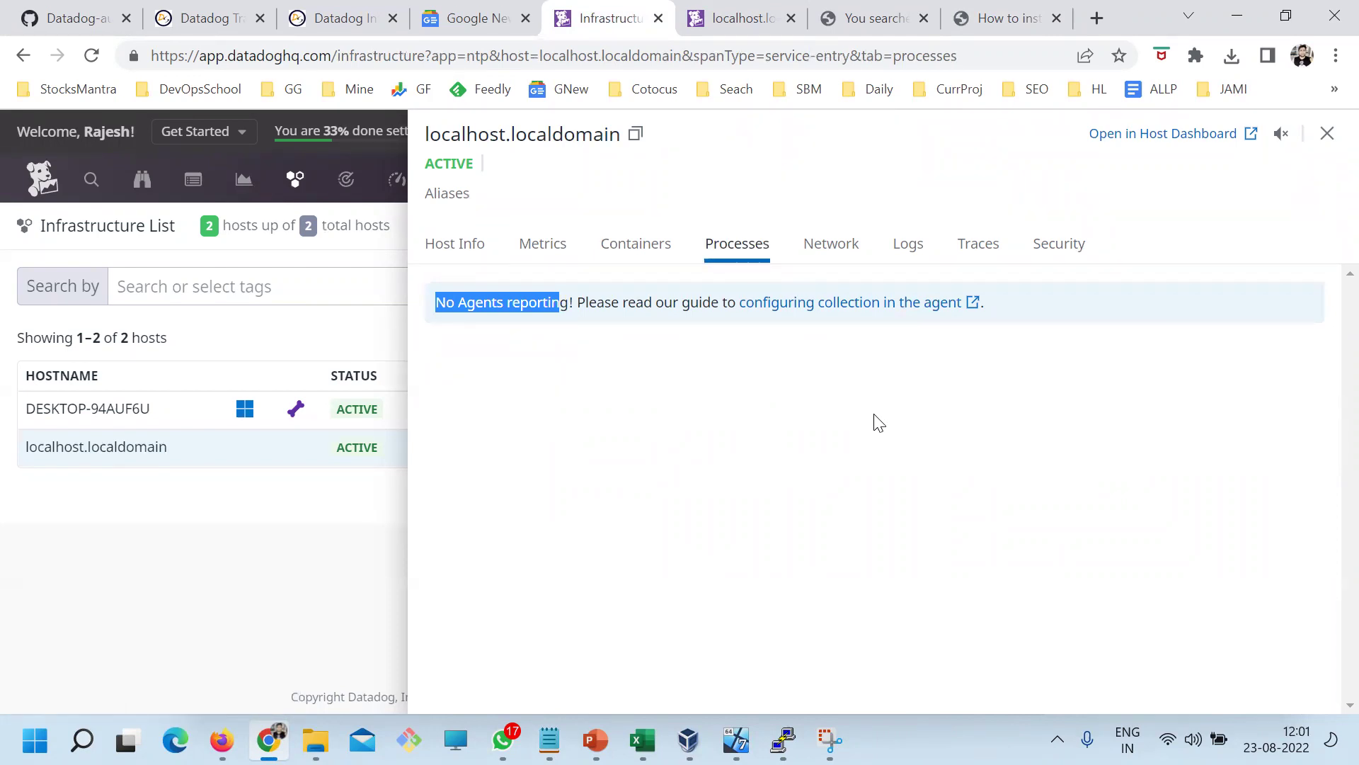
Add a row of '=' signs under 'How to enable process monitoring?' and save Day1.txt
left_click(549, 740)
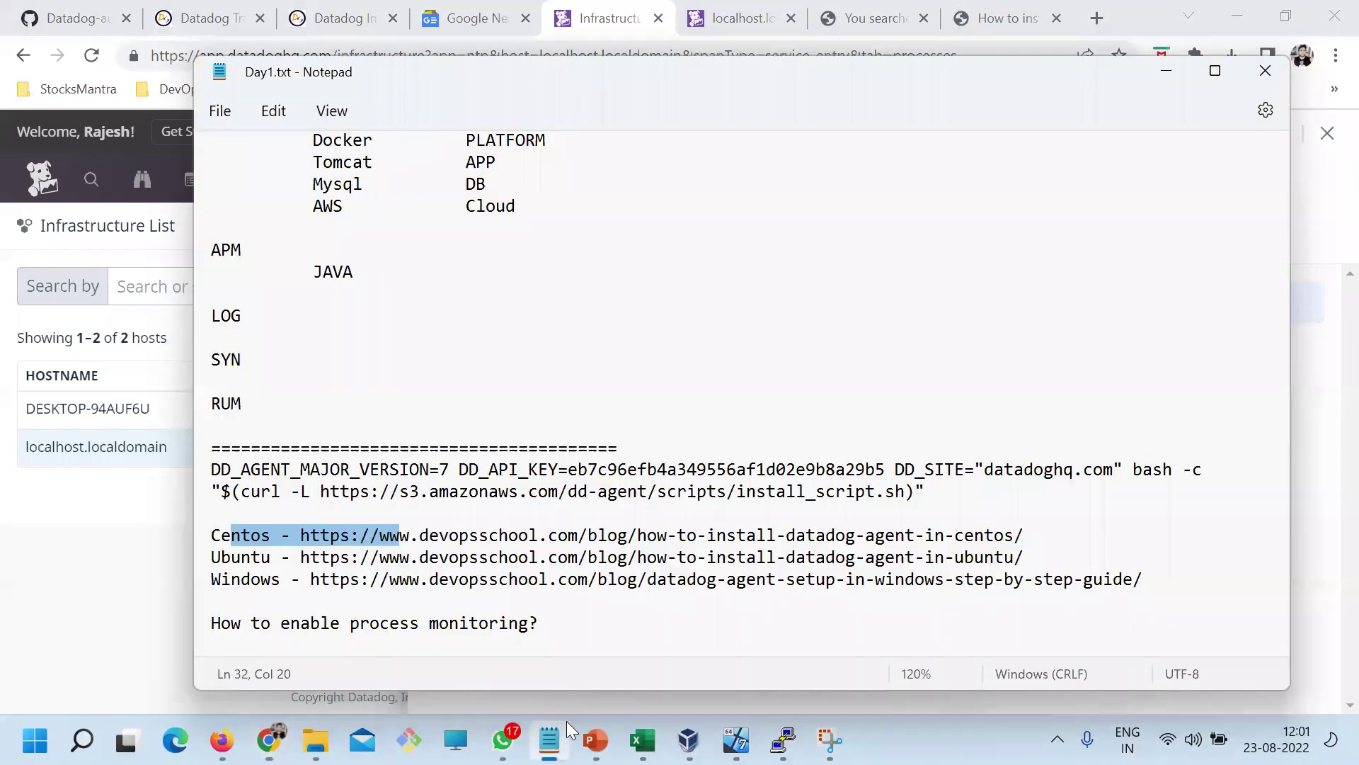
scroll(367, 585, "down", 1)
left_click(536, 579)
key("Return")
type("=================================")
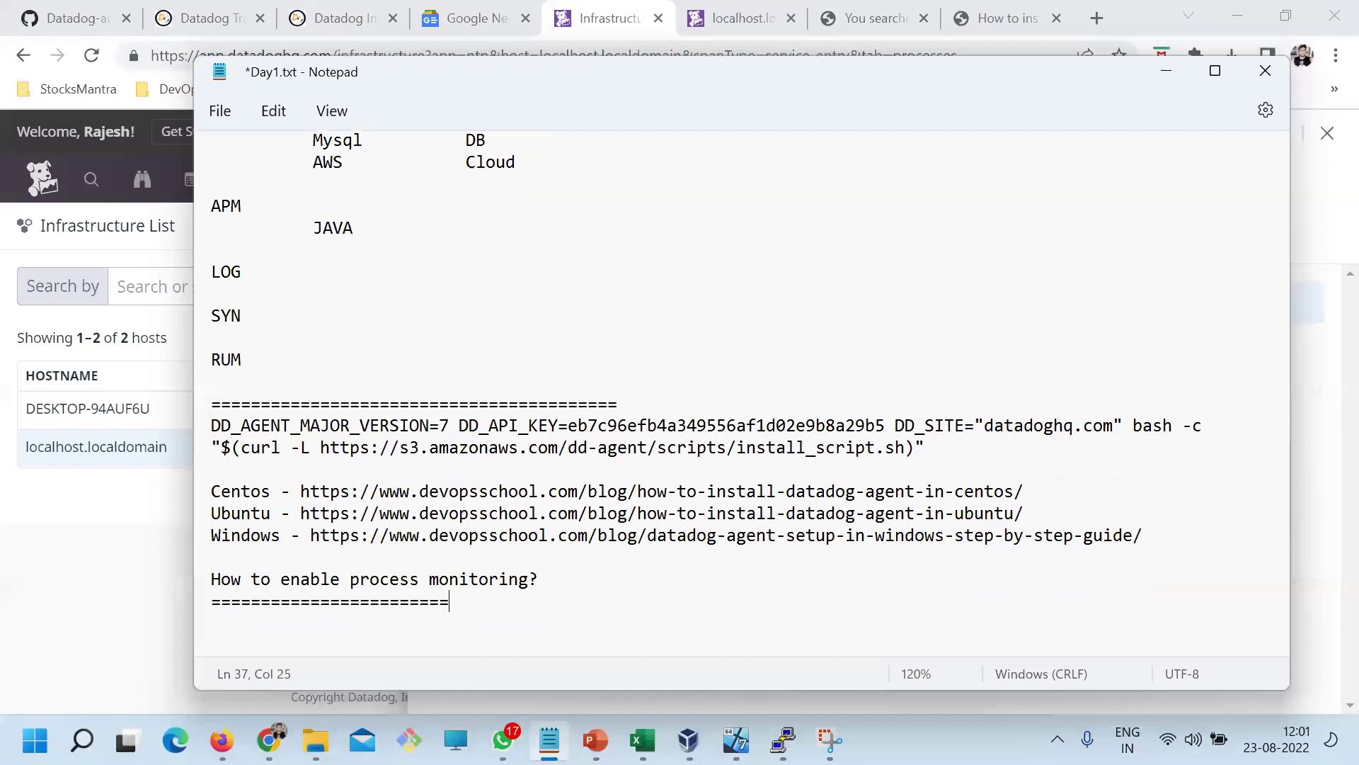
key("ctrl+s")
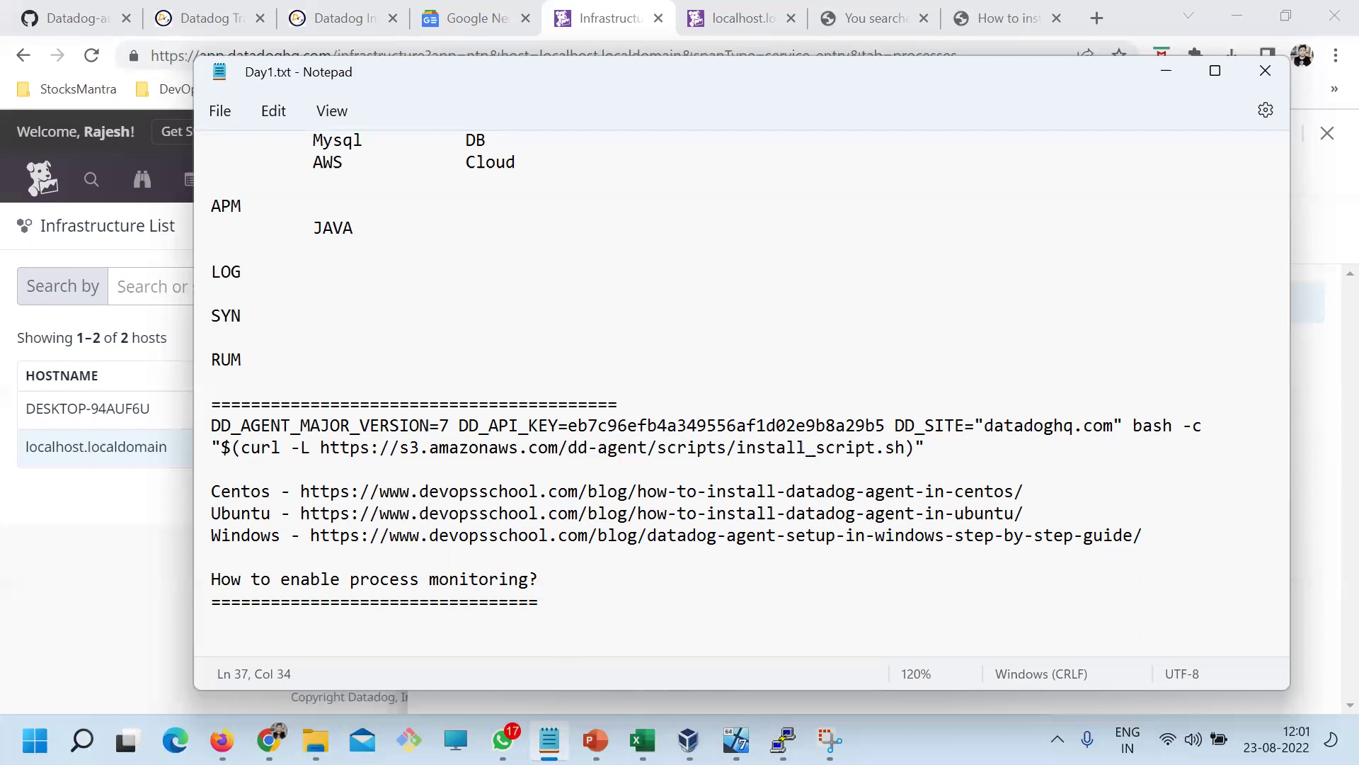
left_click(782, 740)
List the Datadog log folder, then change into /etc/datadog-agent and list its files
type("clear")
key("Return")
type("ls")
key("Return")
type("cd ")
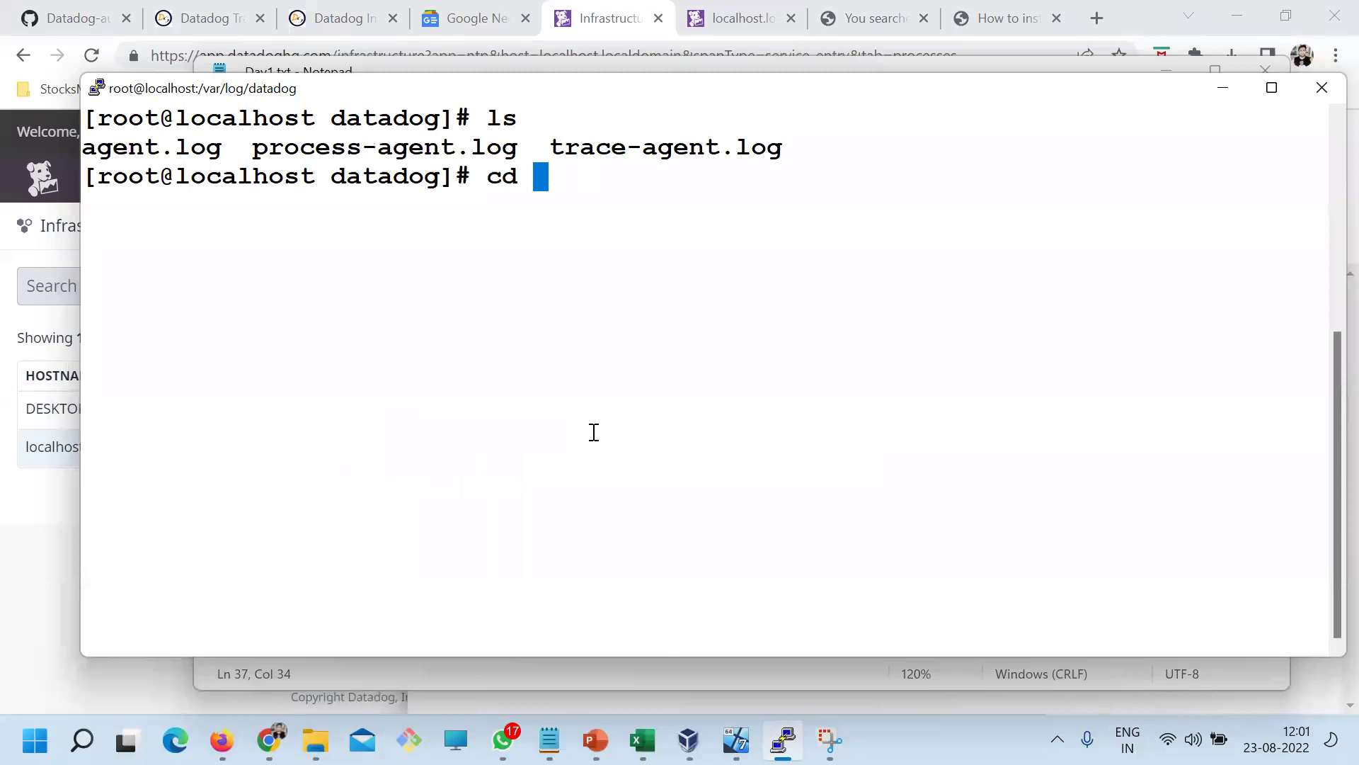
type("/etc/dat")
key("Tab")
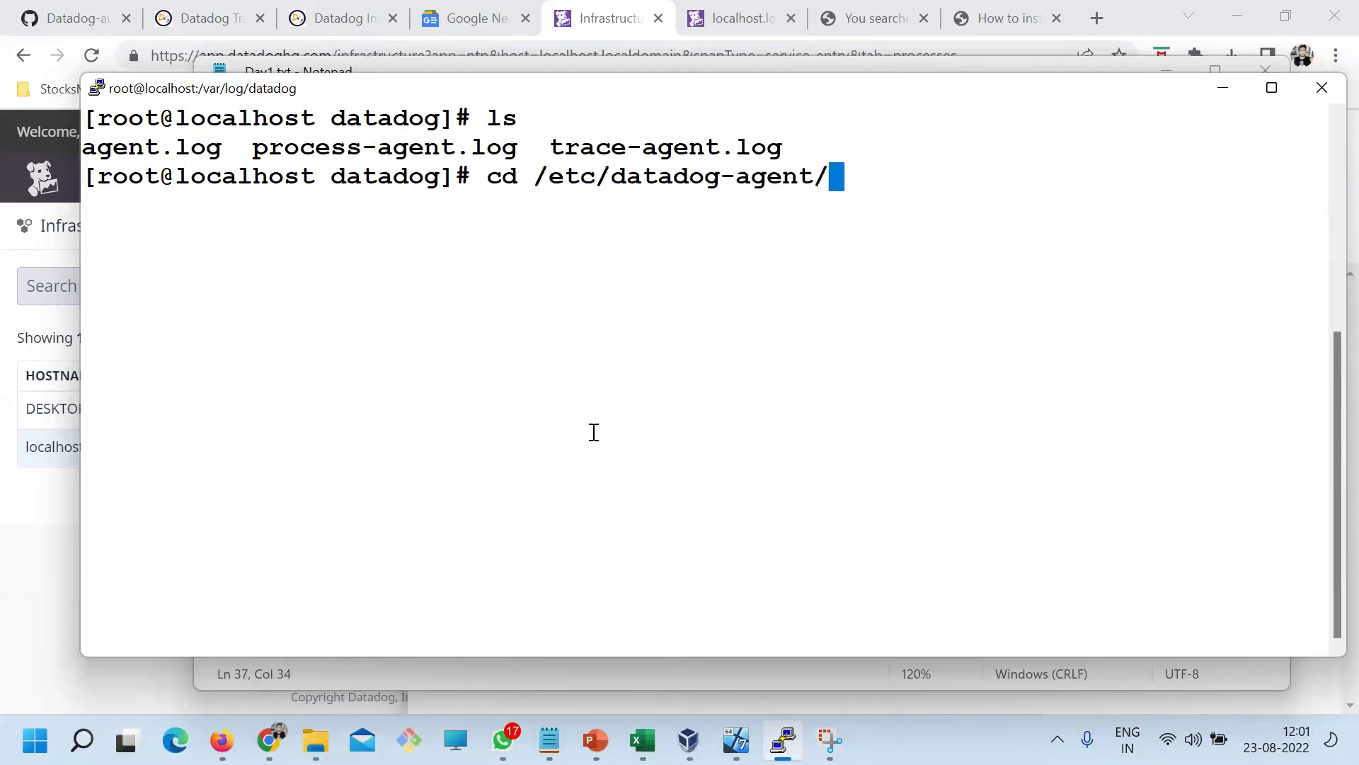
key("Return")
type("sls")
key("Return")
type("clea")
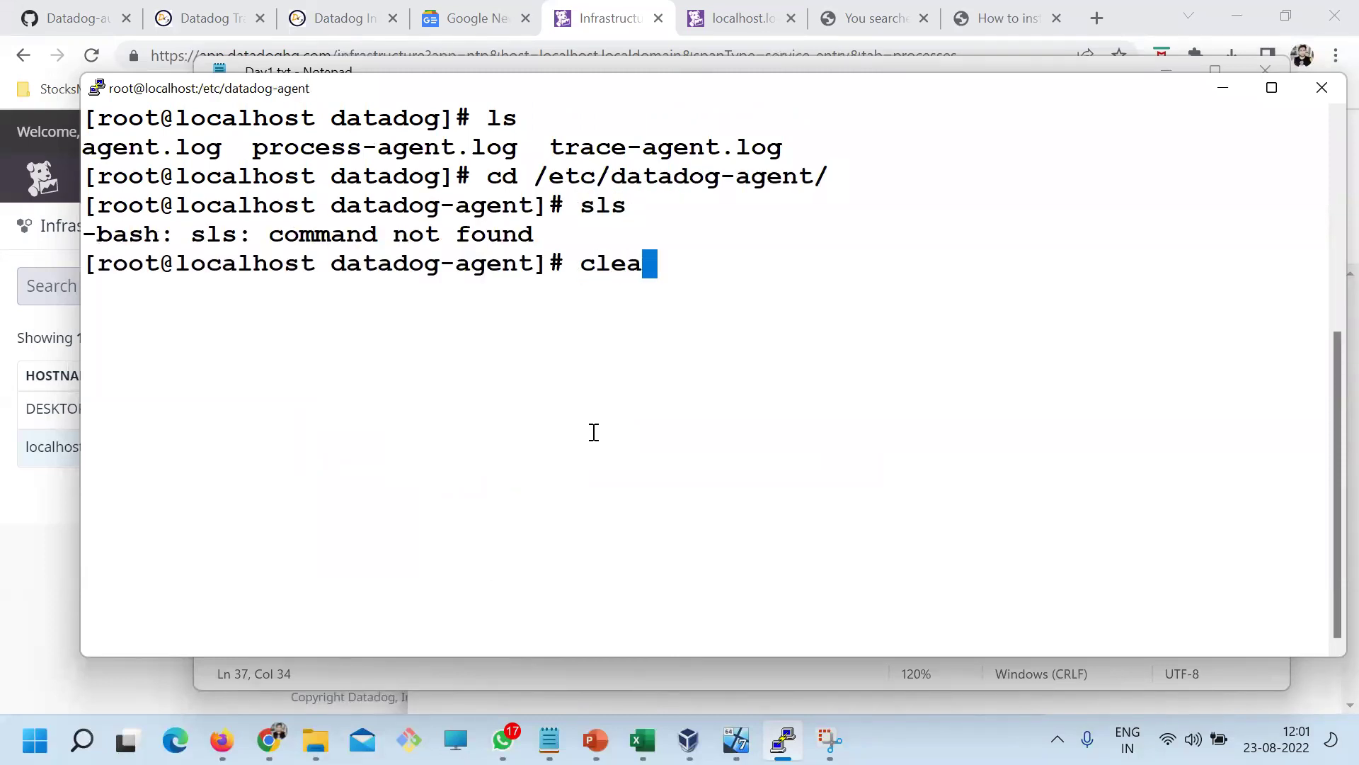
type("r")
key("Return")
type("ls")
key("Return")
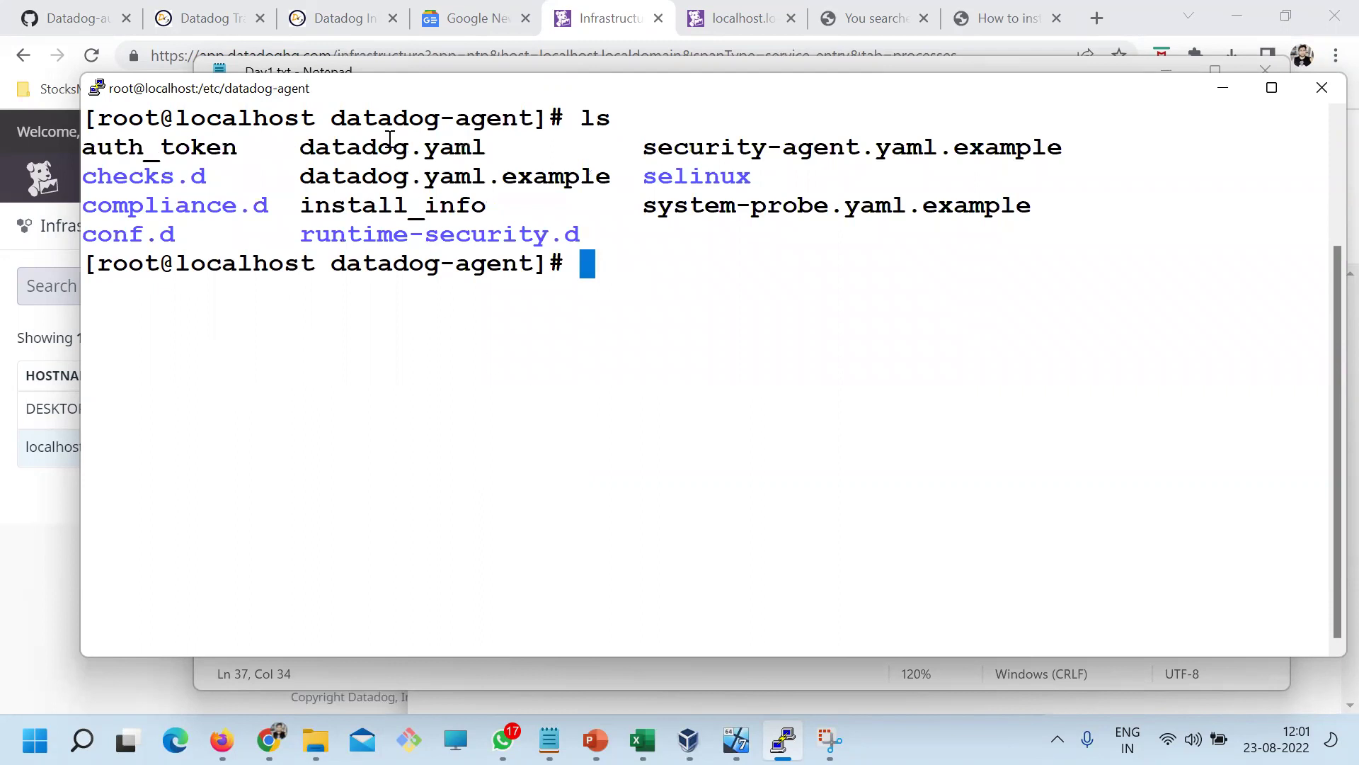
Page through datadog.yaml with more to check its site setting
double_click(390, 145)
key("super+c")
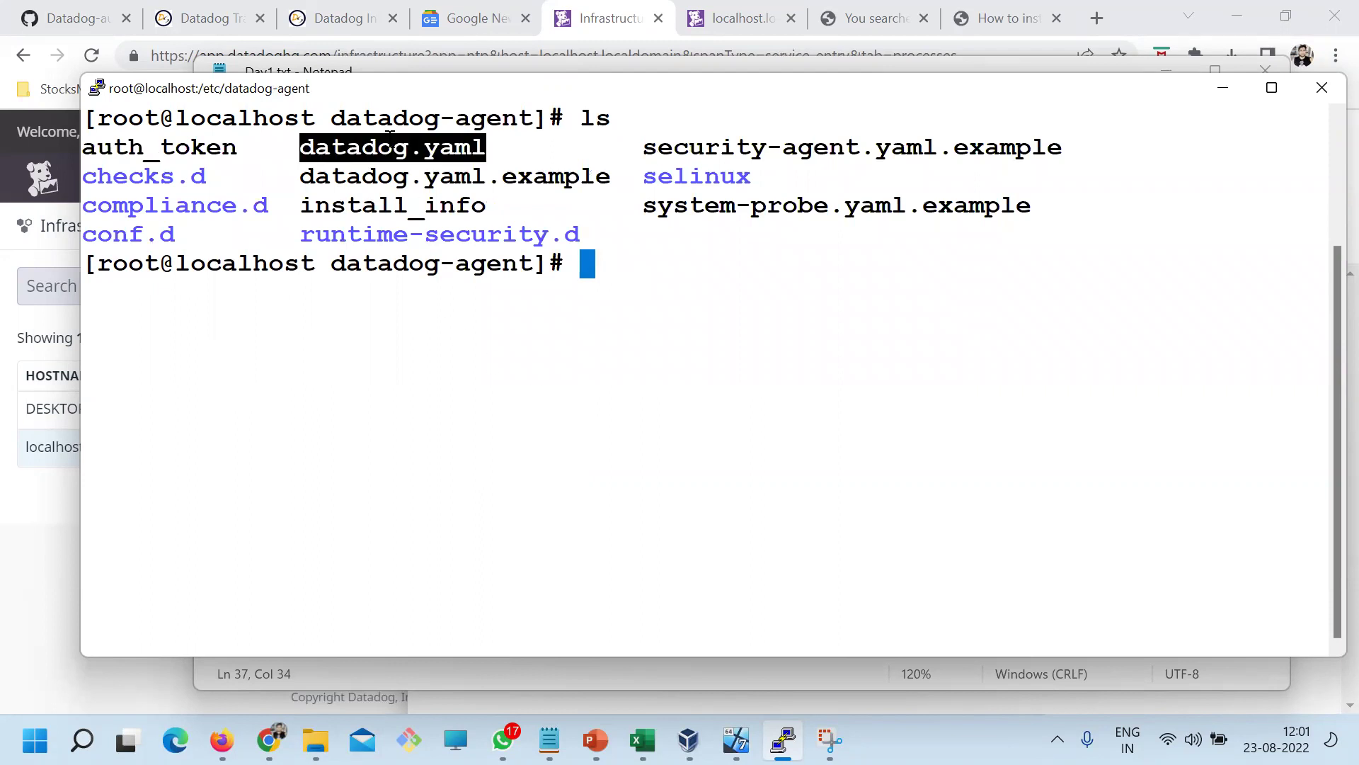
type("more")
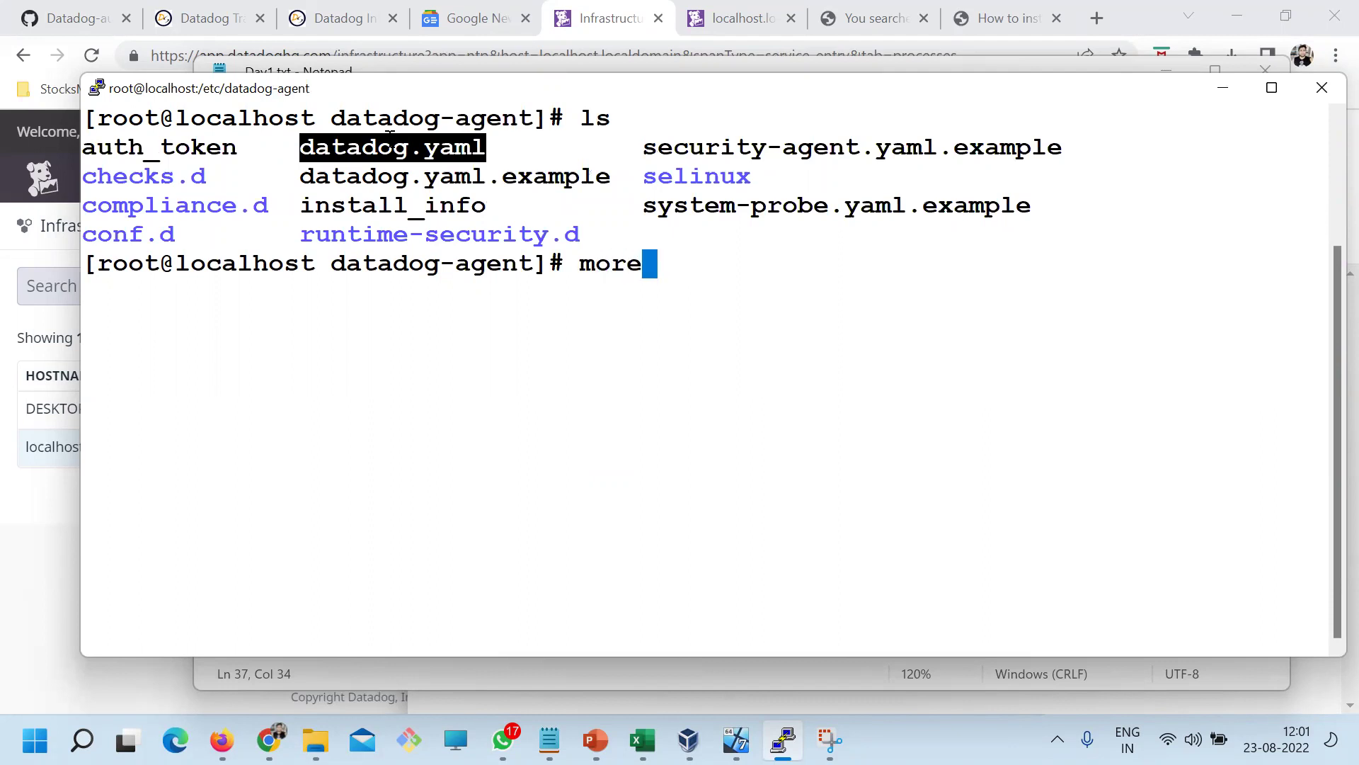
right_click(729, 261)
key("Return")
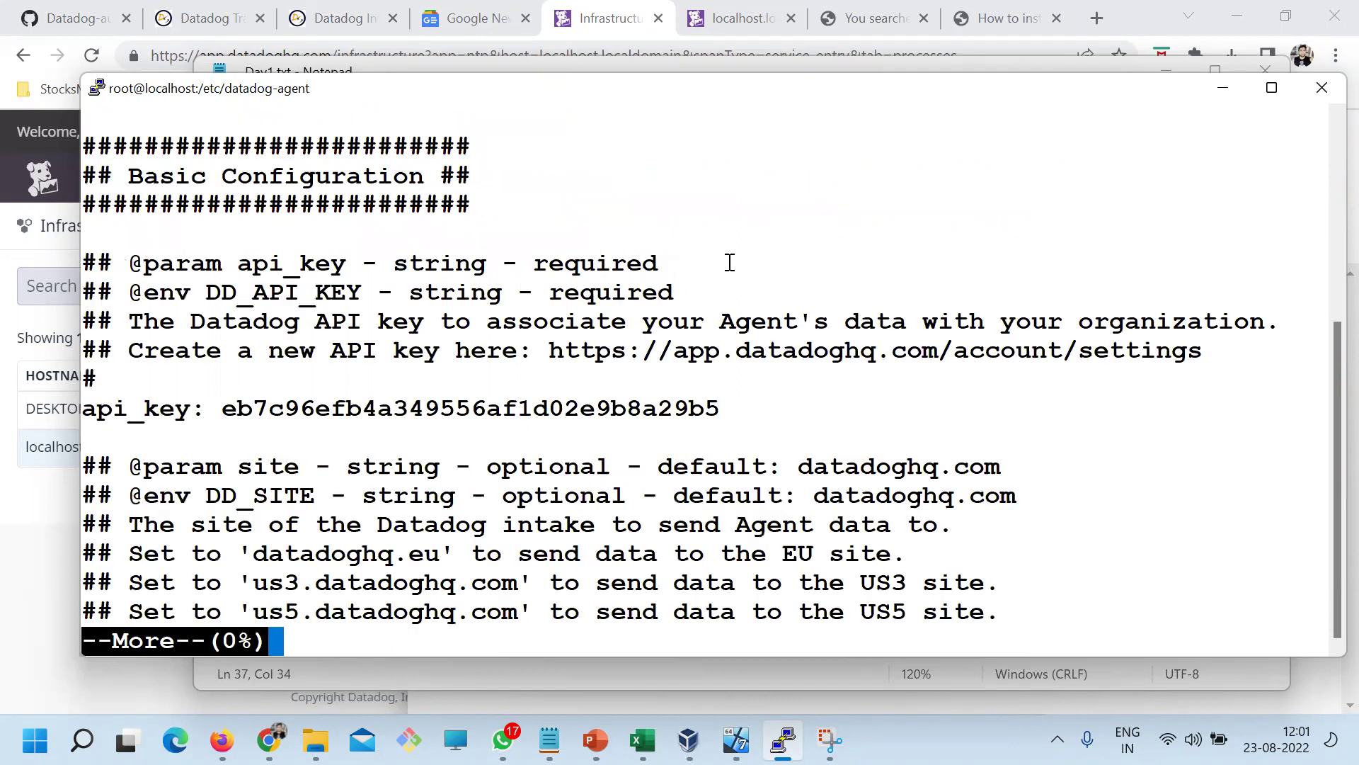
key("Return")
key("Return")
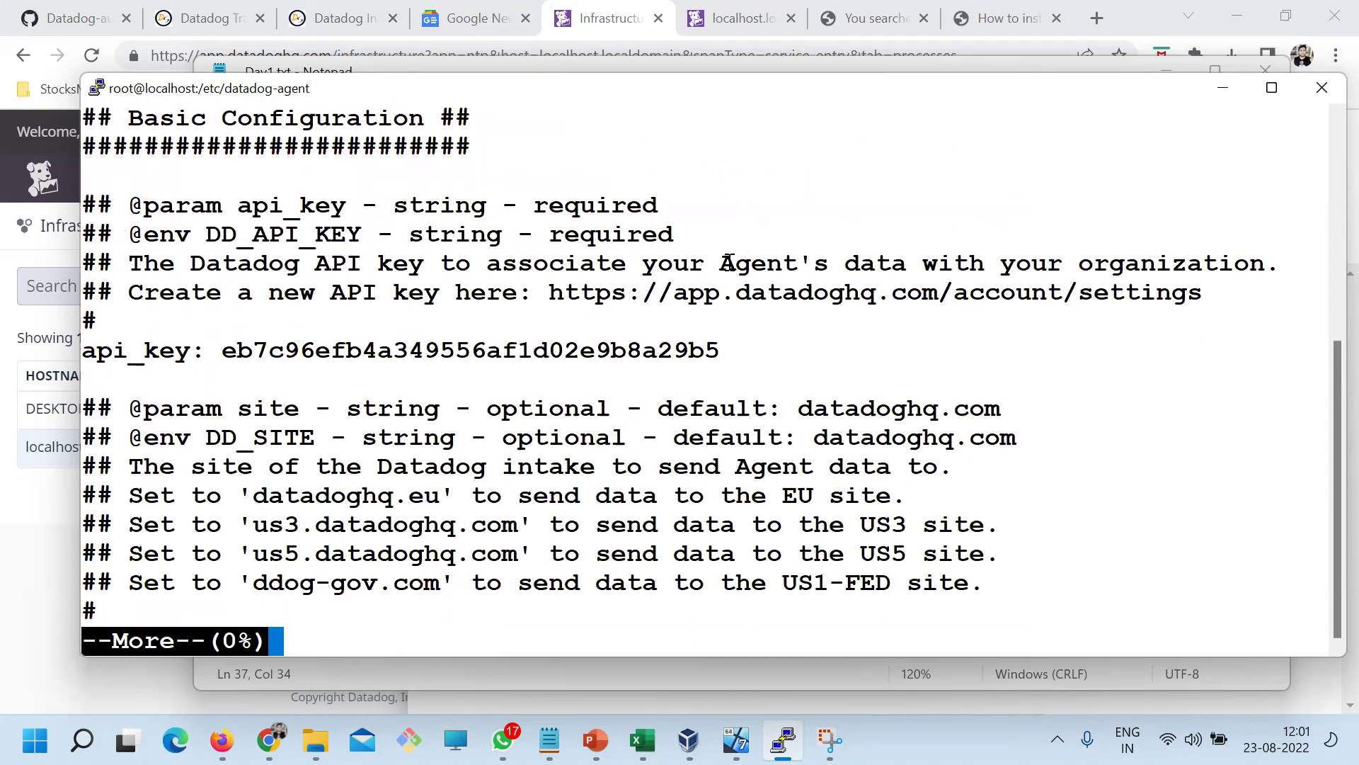
key("Return")
key("Return")
key("Return")
key("Return")
key("Return")
key("Return")
key("Return")
key("Return")
key("Return")
key("Return")
key("Return")
key("Return")
type("q")
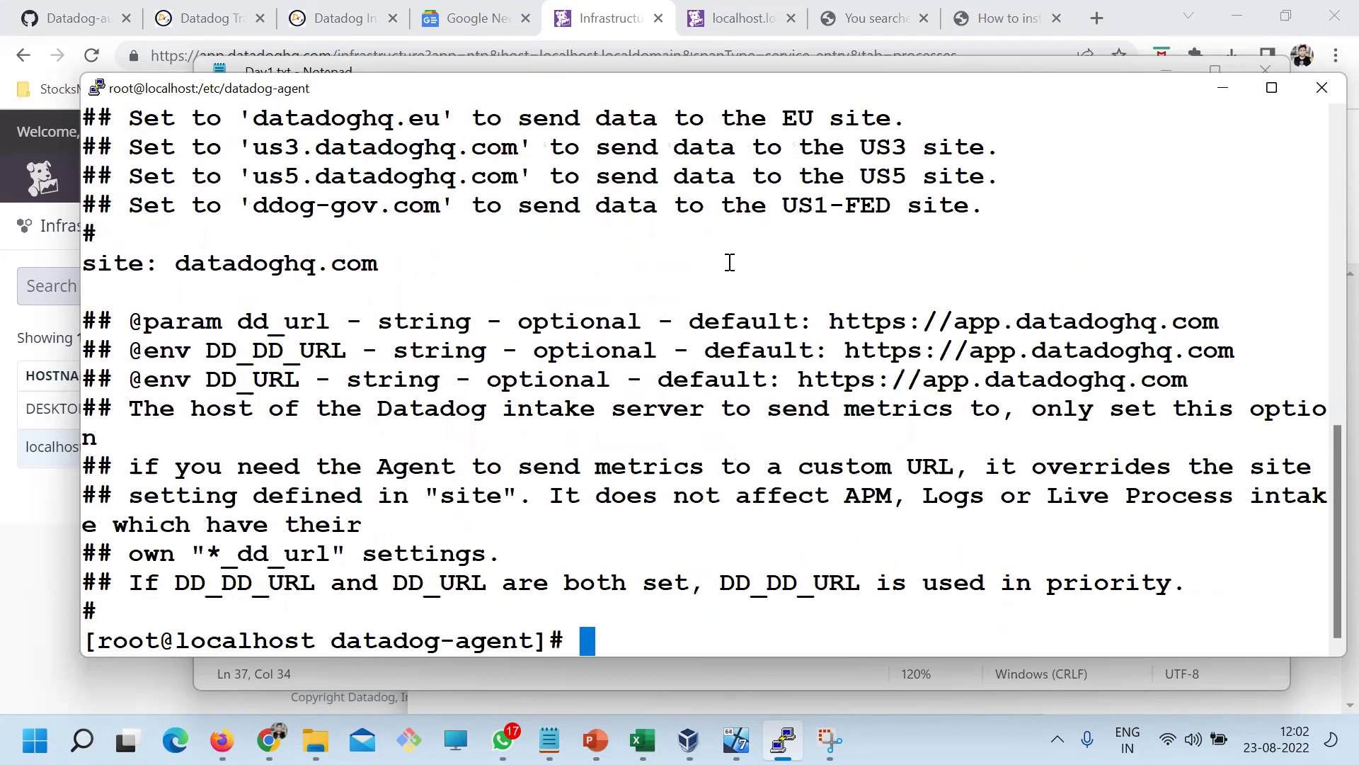
type("clear")
key("Return")
type("ls")
key("Return")
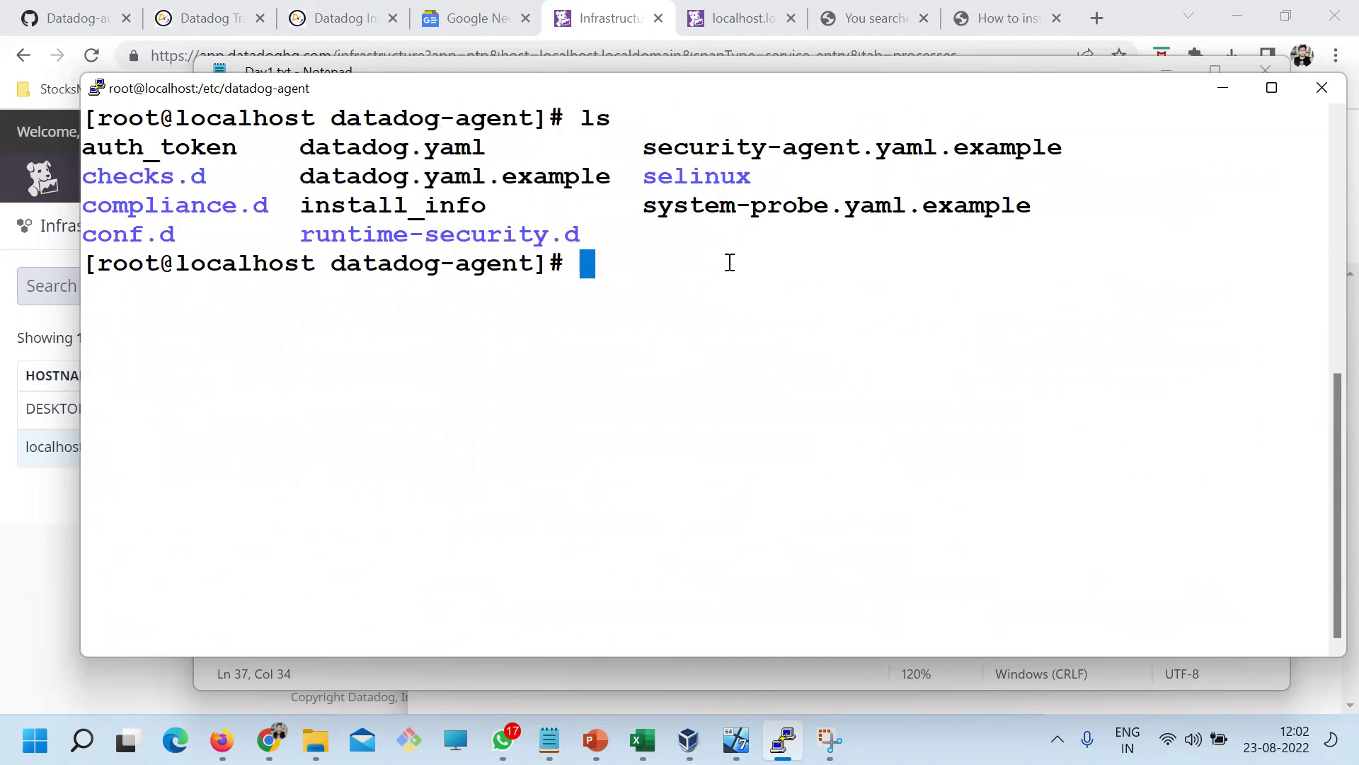
Filter datadog.yaml with 'more datadog.yaml | grep process', correcting the grep typo
type("more")
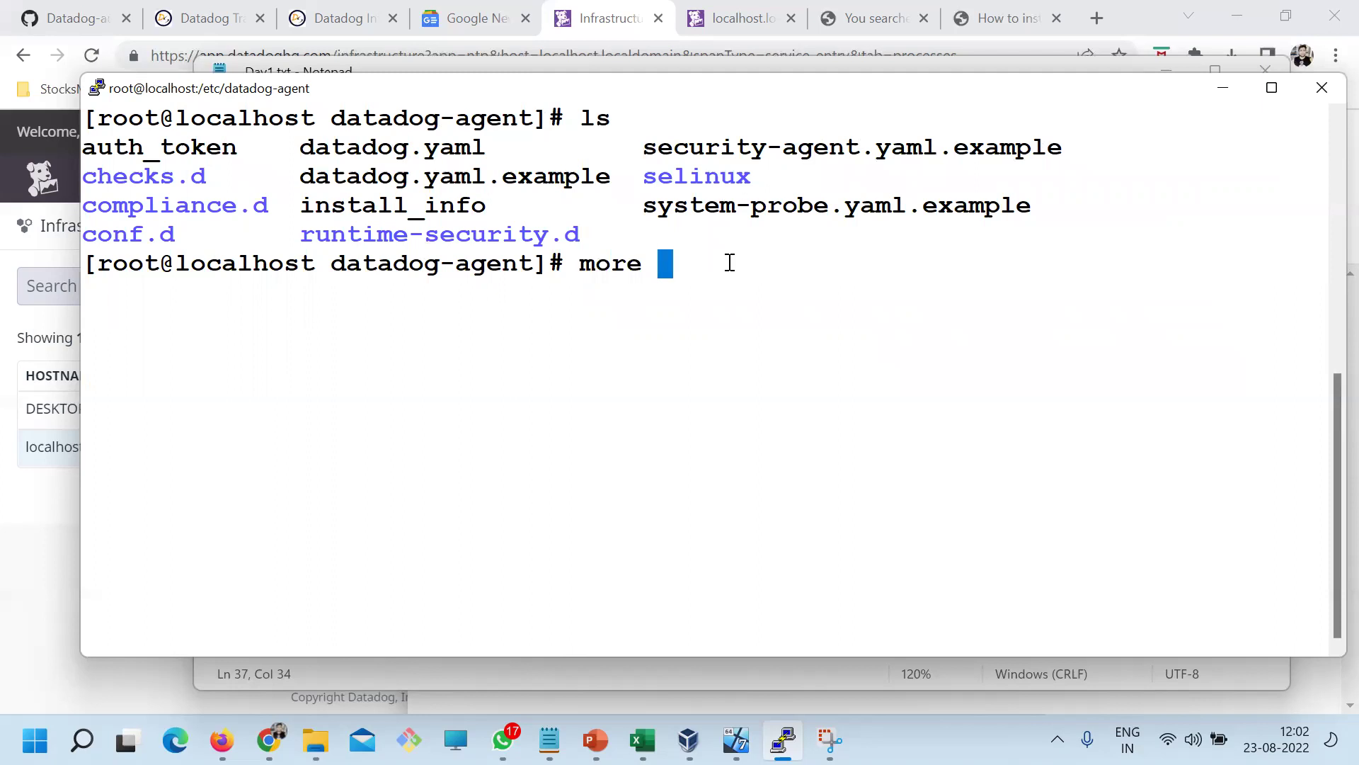
double_click(439, 147)
right_click(683, 192)
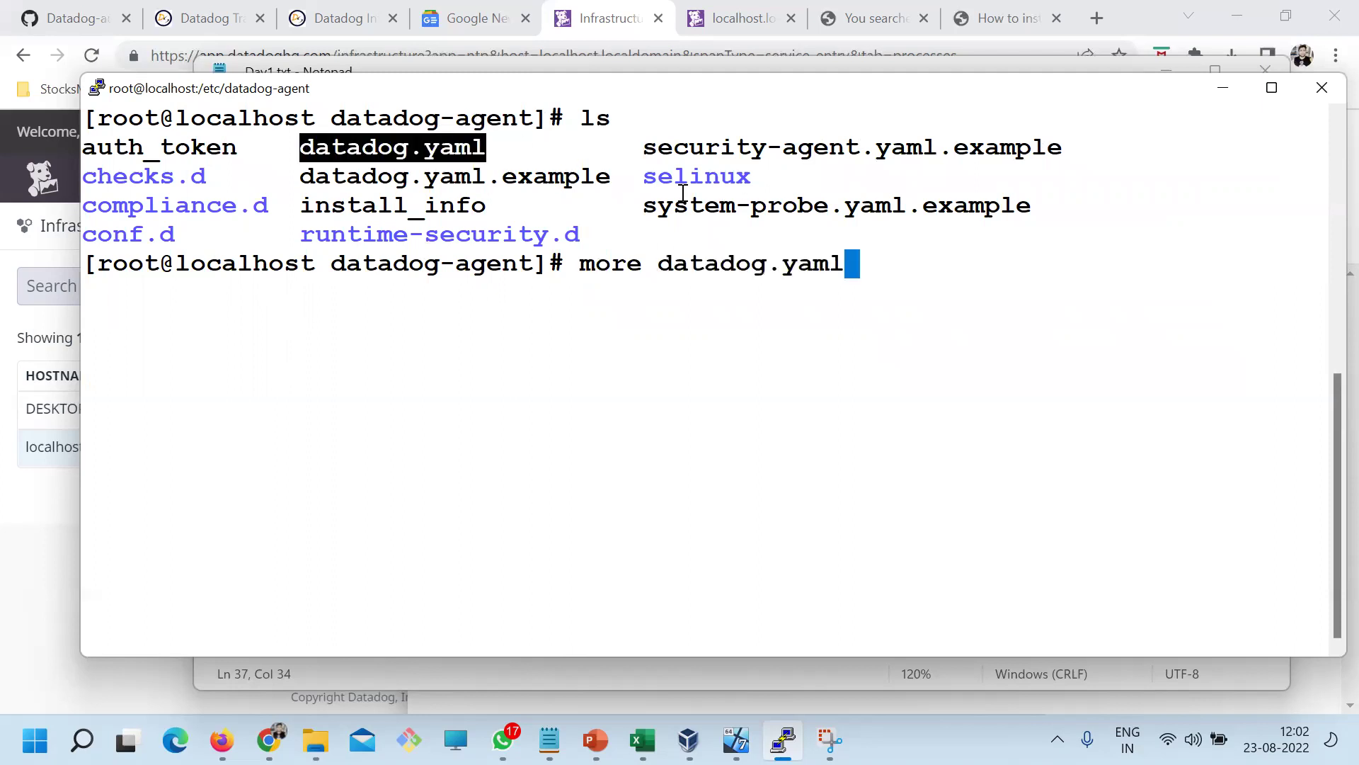
type("| grpe process")
key("Return")
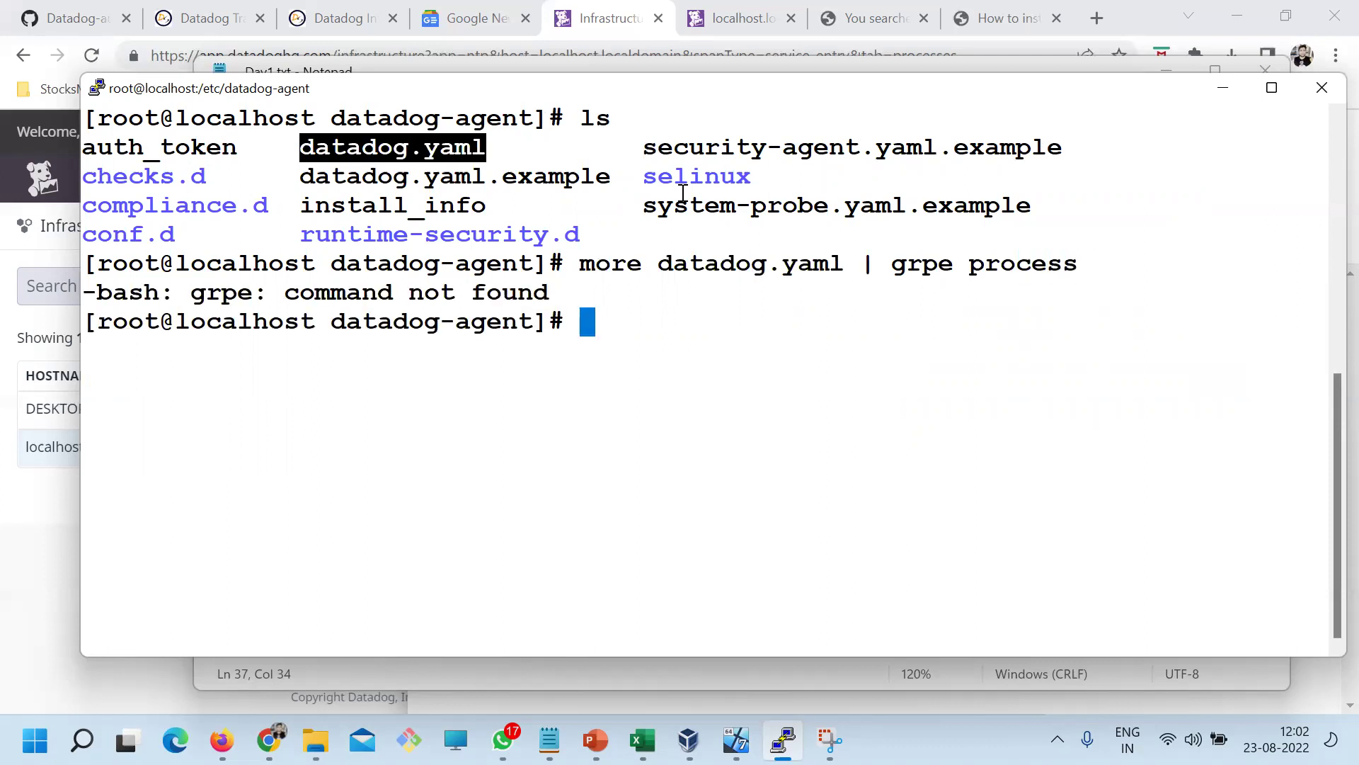
key("Up")
key("Left")
key("Left")
key("Left")
key("Left")
key("Left")
key("Left")
key("Left")
key("Left")
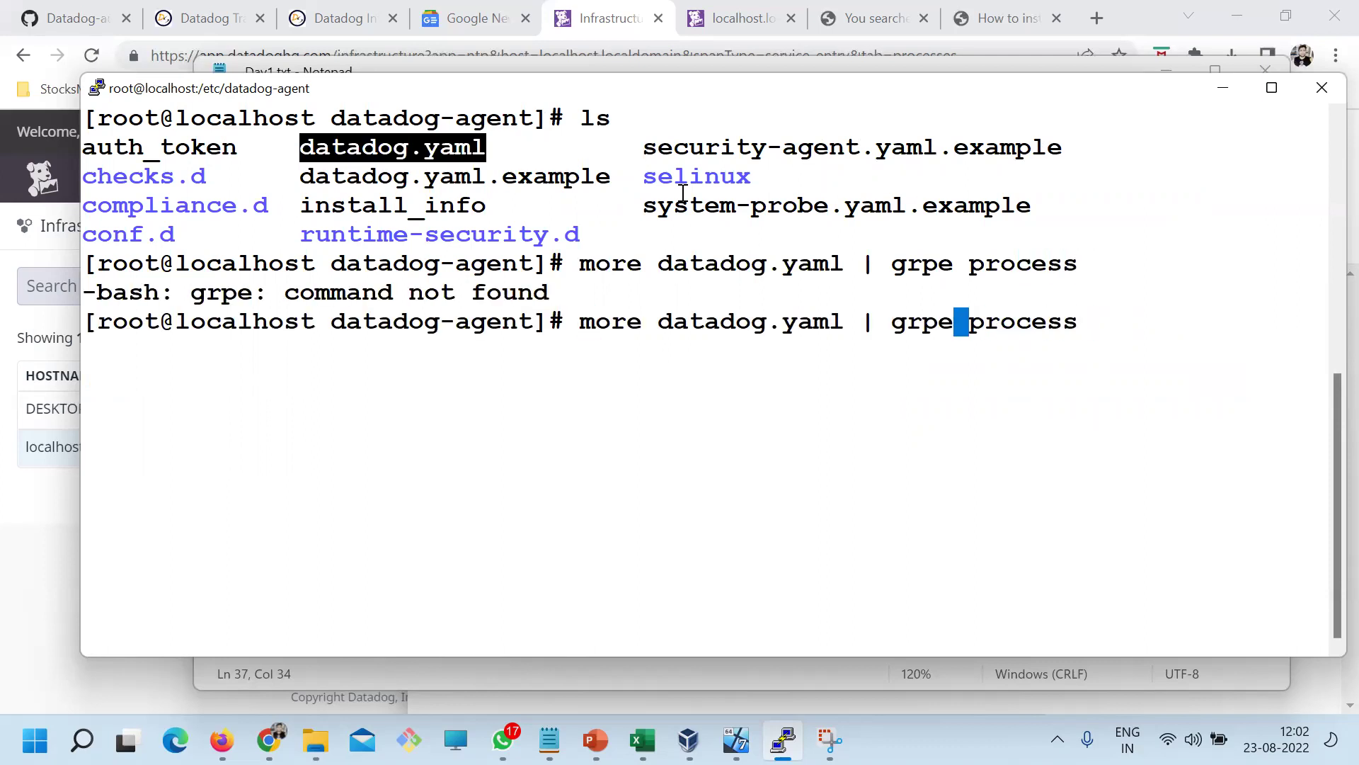
key("BackSpace")
key("BackSpace")
type("ep")
key("Return")
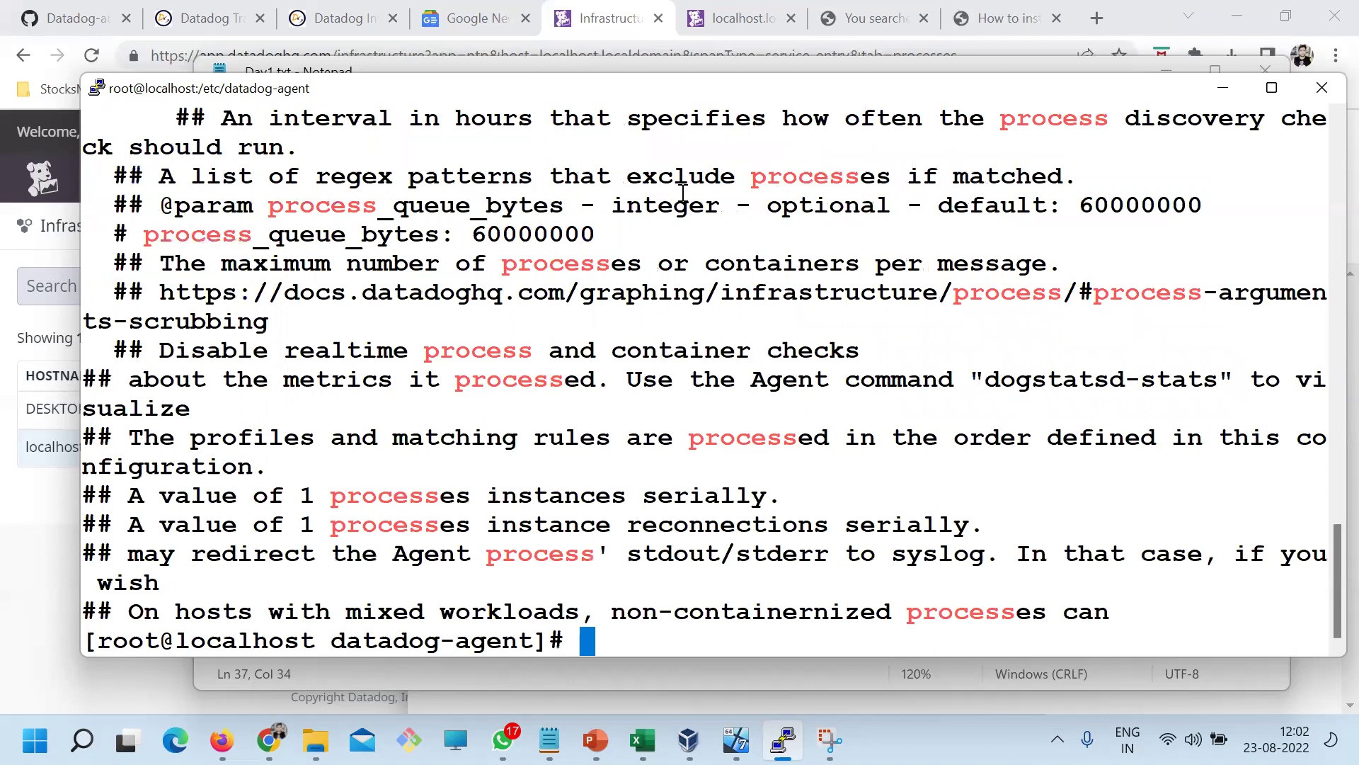
Highlight the process_config and process_collection lines in the grep output
scroll(647, 190, "up", 6)
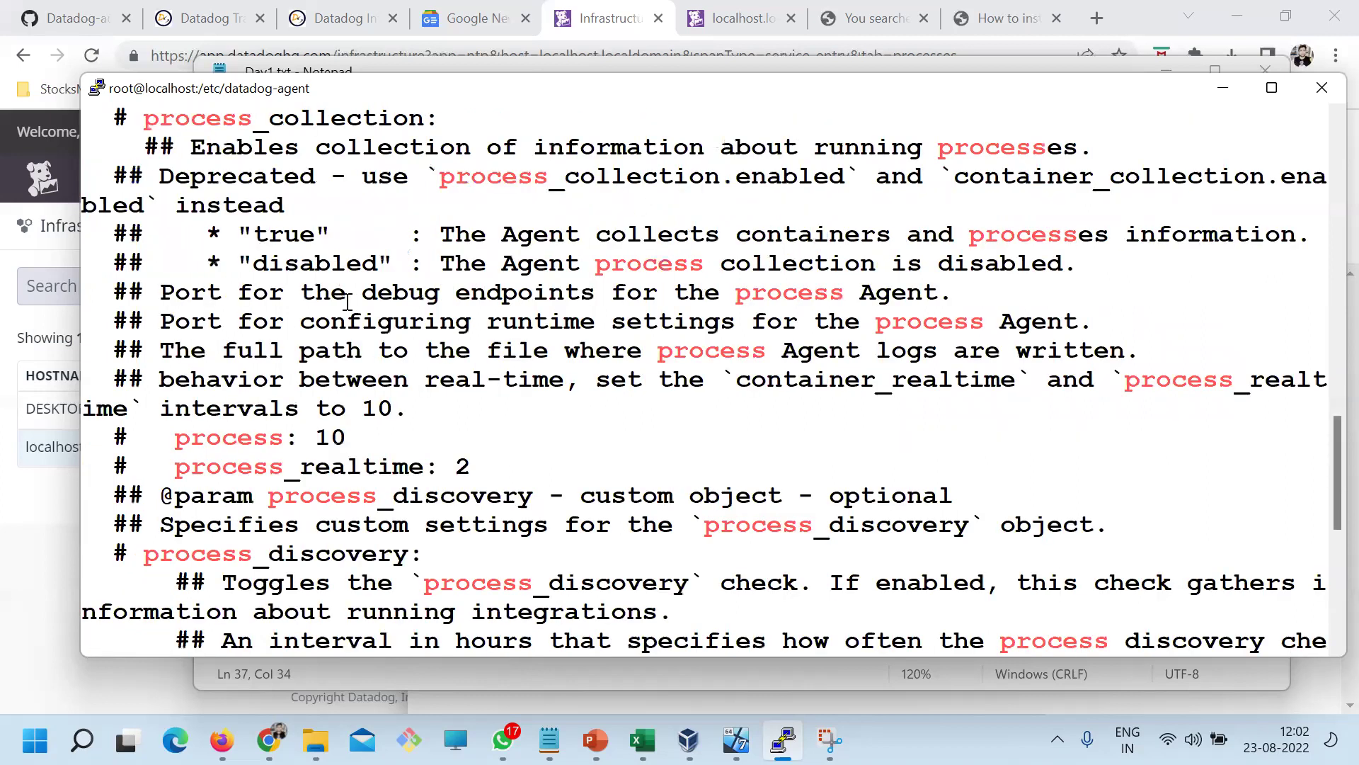
scroll(297, 303, "up", 3)
left_click_drag(97, 293, 237, 294)
scroll(251, 351, "up", 3)
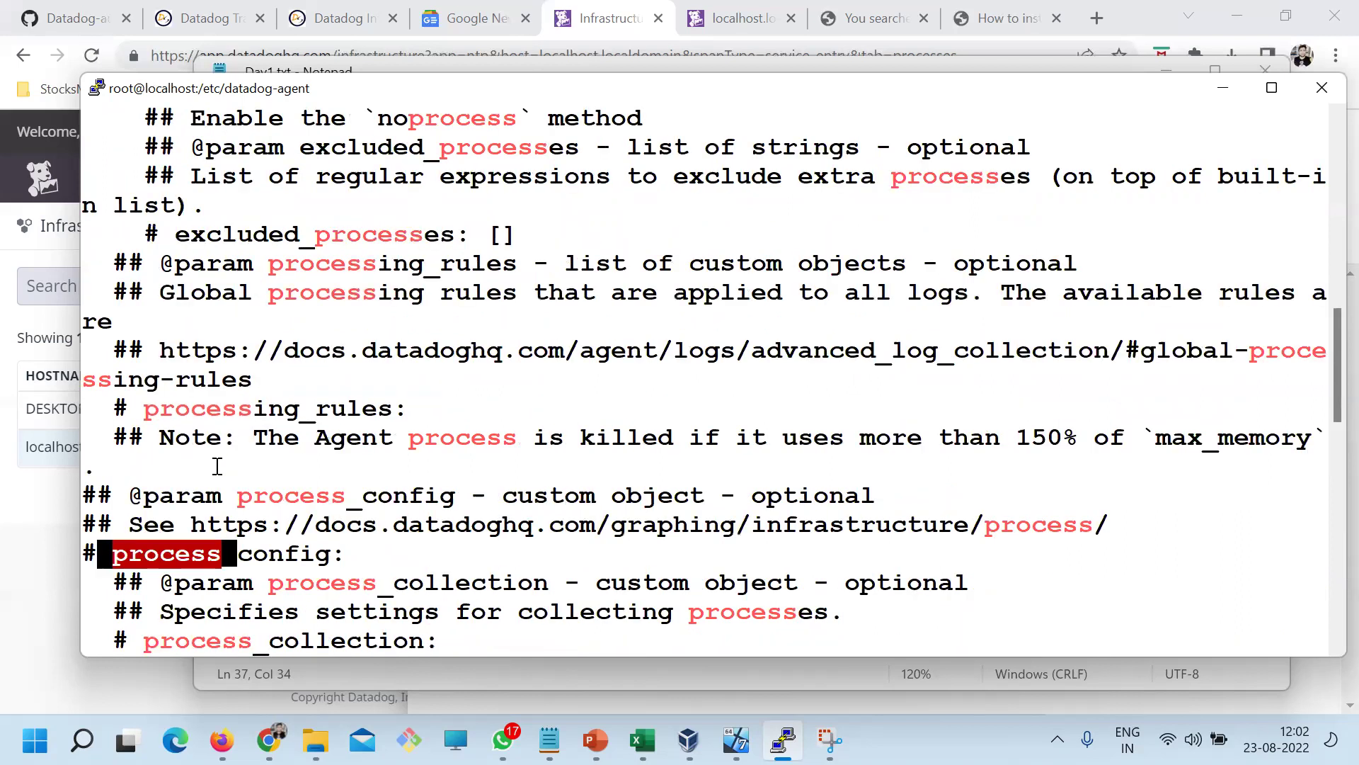
scroll(216, 464, "down", 6)
scroll(176, 414, "up", 3)
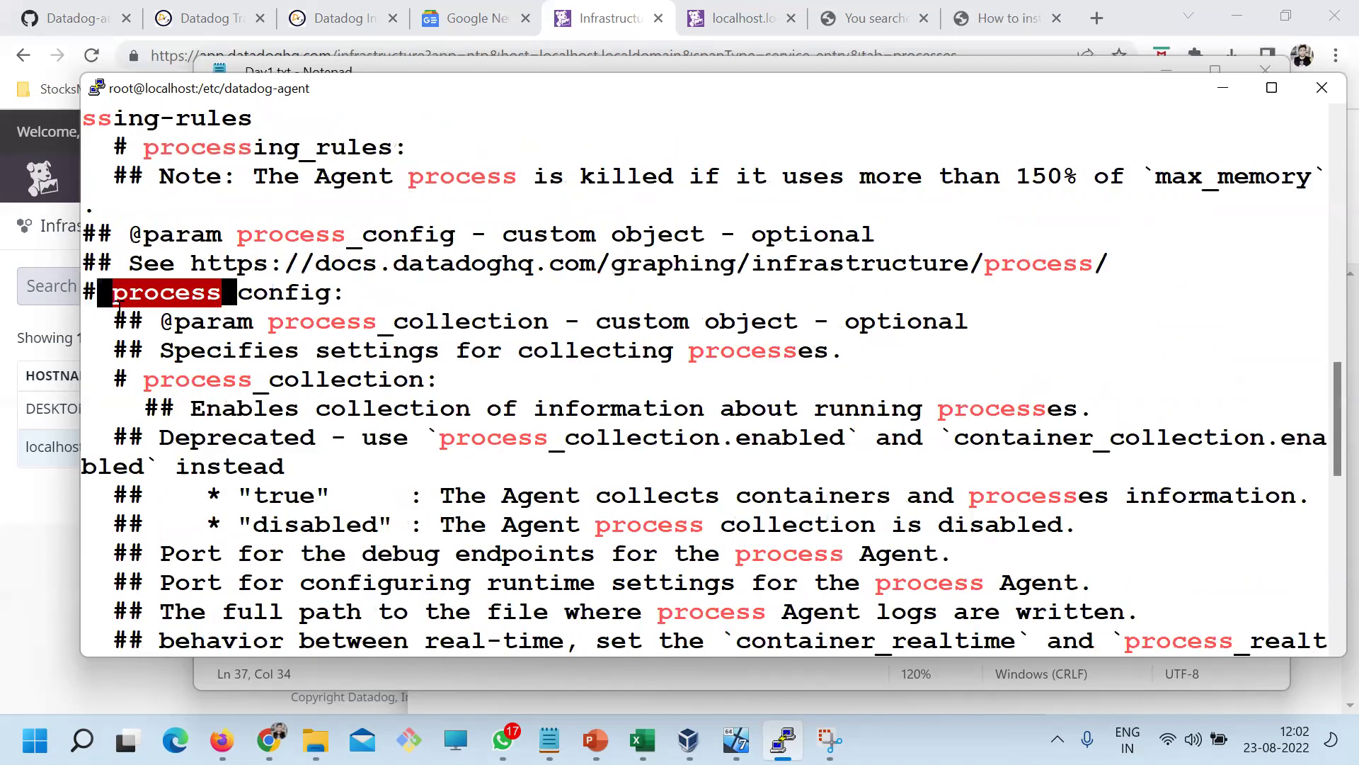
left_click_drag(113, 293, 174, 293)
left_click_drag(332, 293, 121, 294)
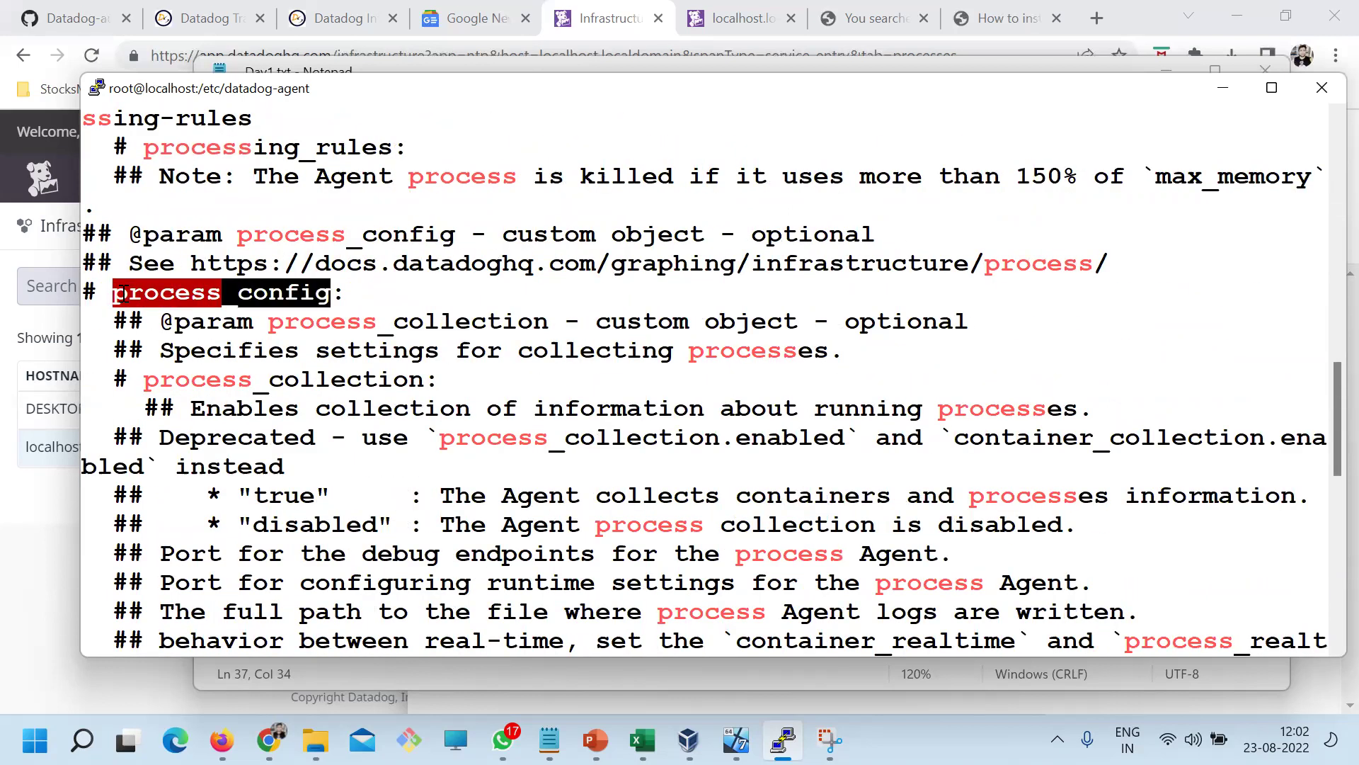
left_click_drag(145, 379, 377, 381)
left_click_drag(113, 293, 327, 296)
left_click_drag(146, 380, 419, 380)
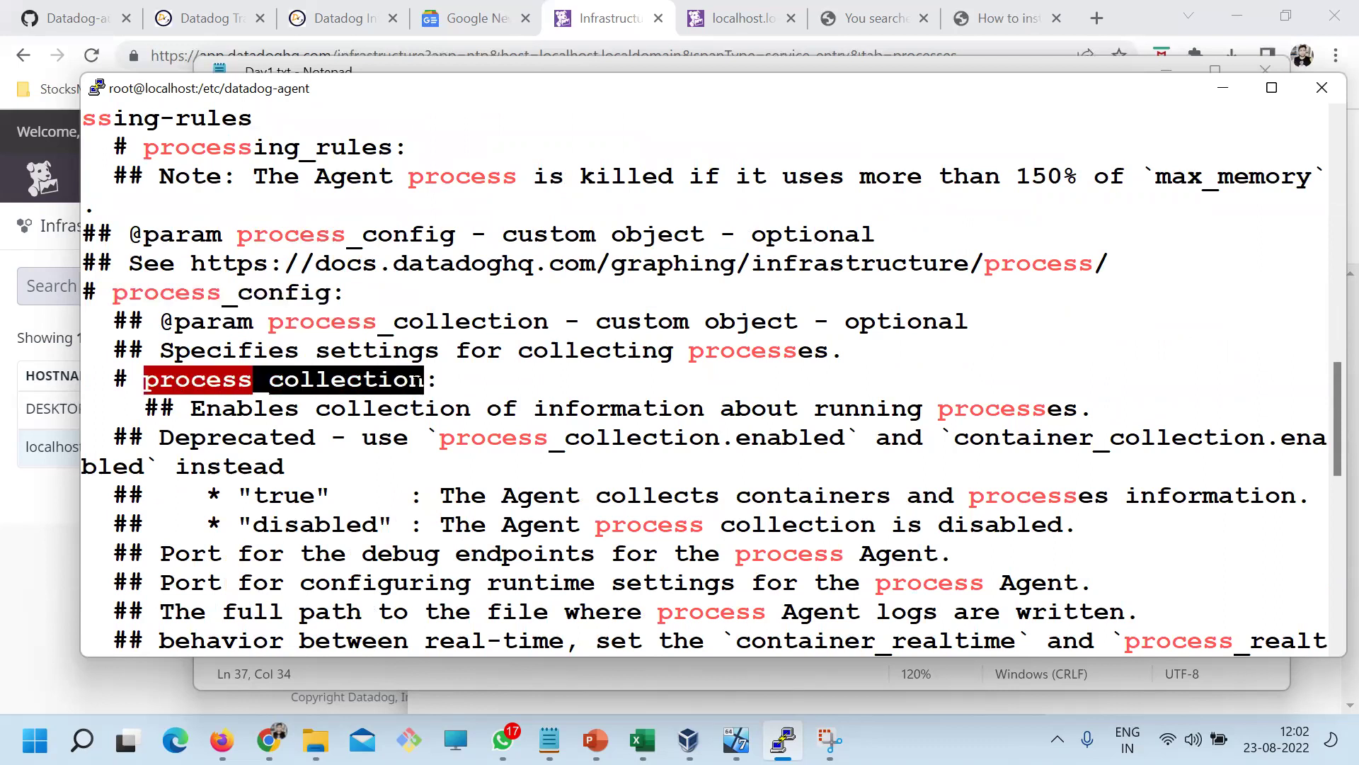
Recheck the commented-out process_collection setting, then clear the terminal
scroll(482, 439, "down", 9)
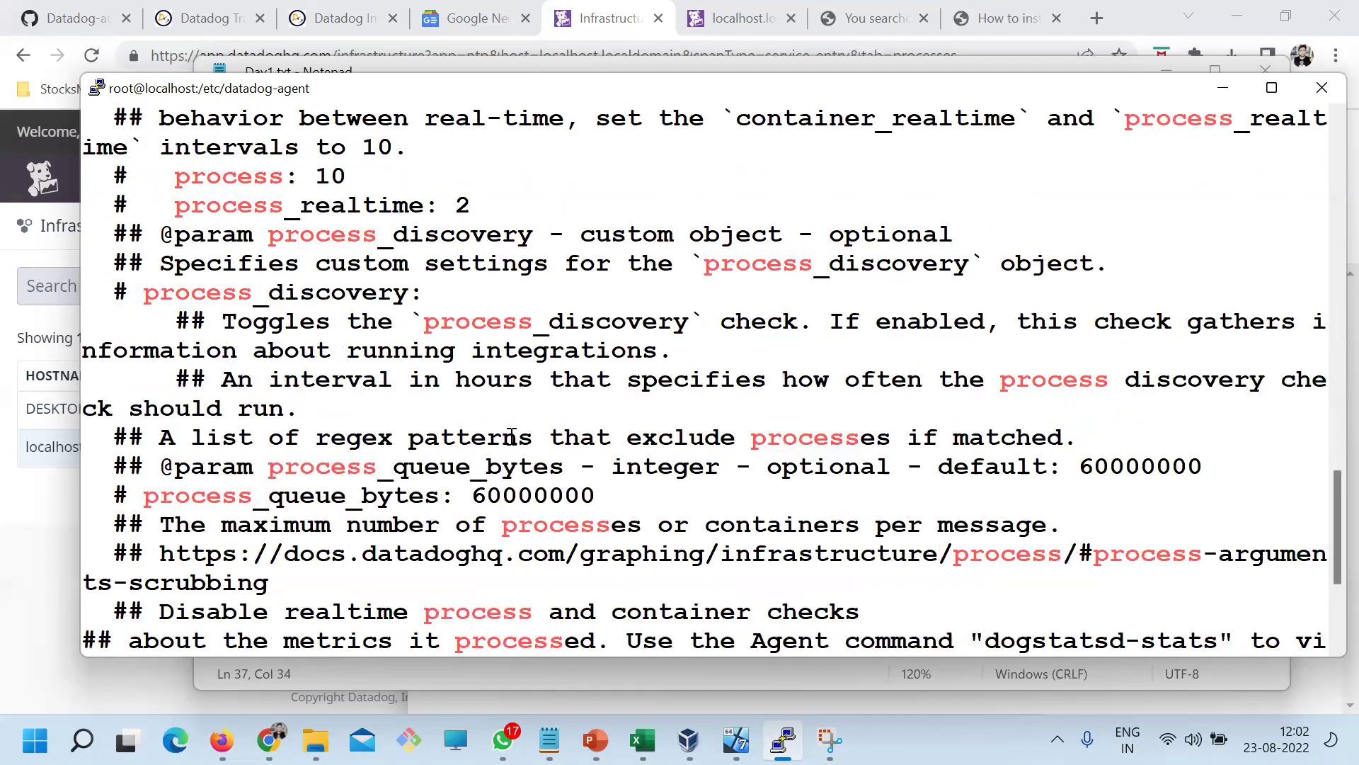
left_click_drag(210, 313, 378, 479)
scroll(319, 425, "up", 9)
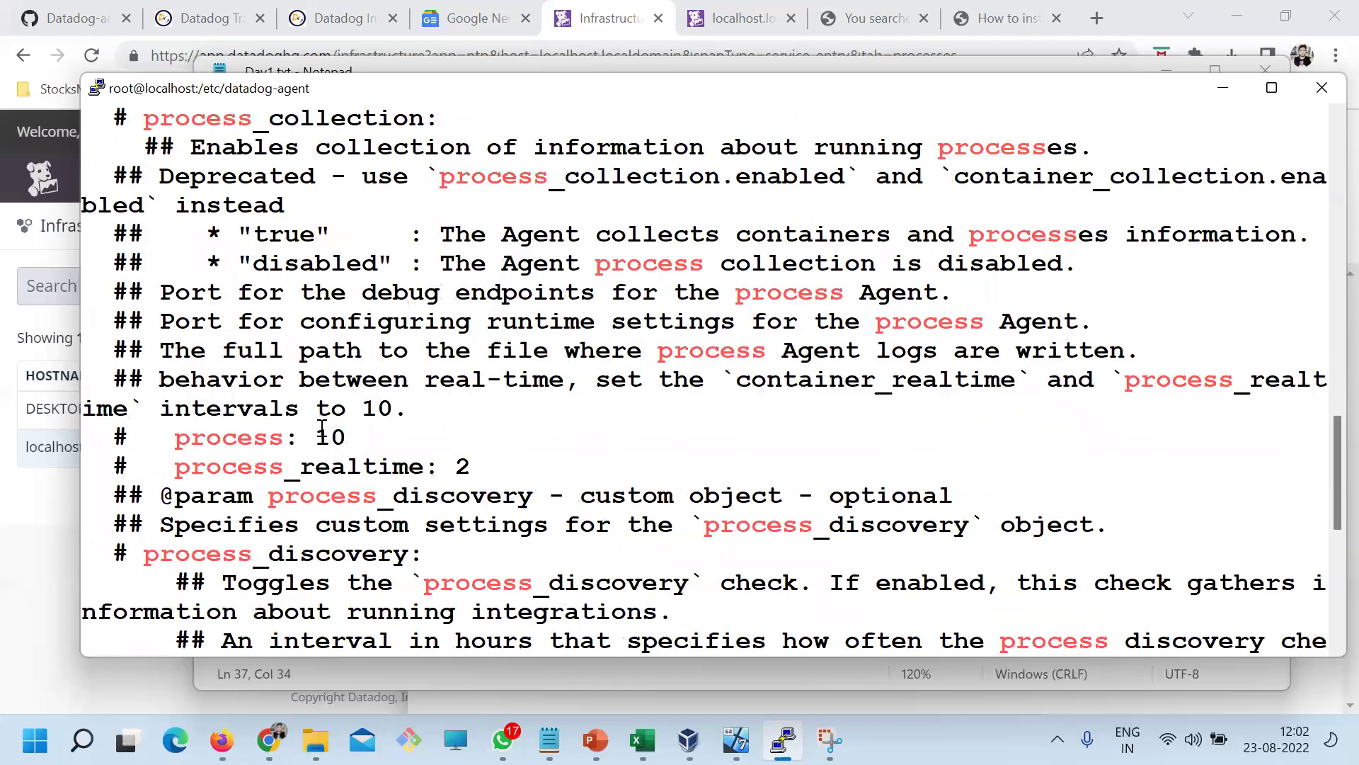
double_click(230, 381)
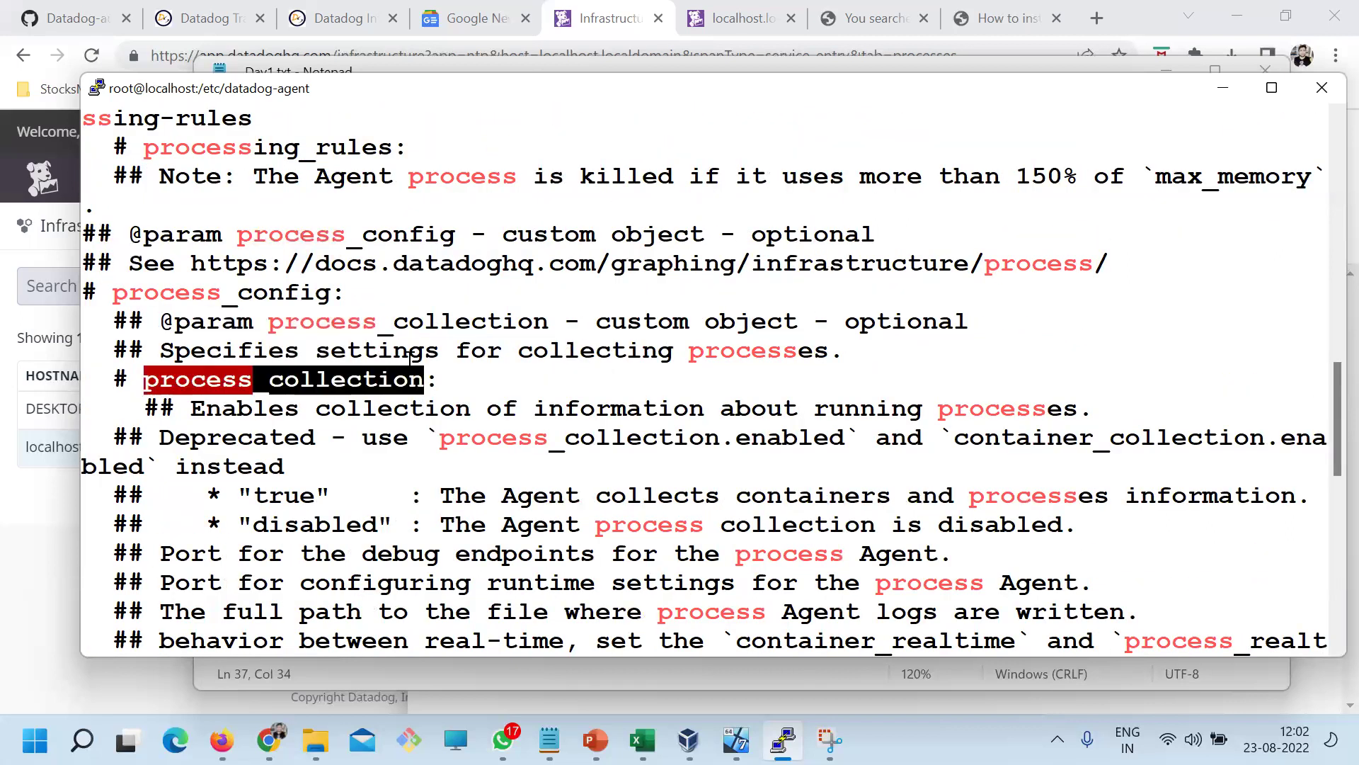
scroll(410, 359, "down", 9)
type("c;le")
key("BackSpace")
key("BackSpace")
key("BackSpace")
type("lear")
key("Return")
List /etc/datadog-agent and copy datadog.yaml to a backup named datadog-.yaml
type("ls")
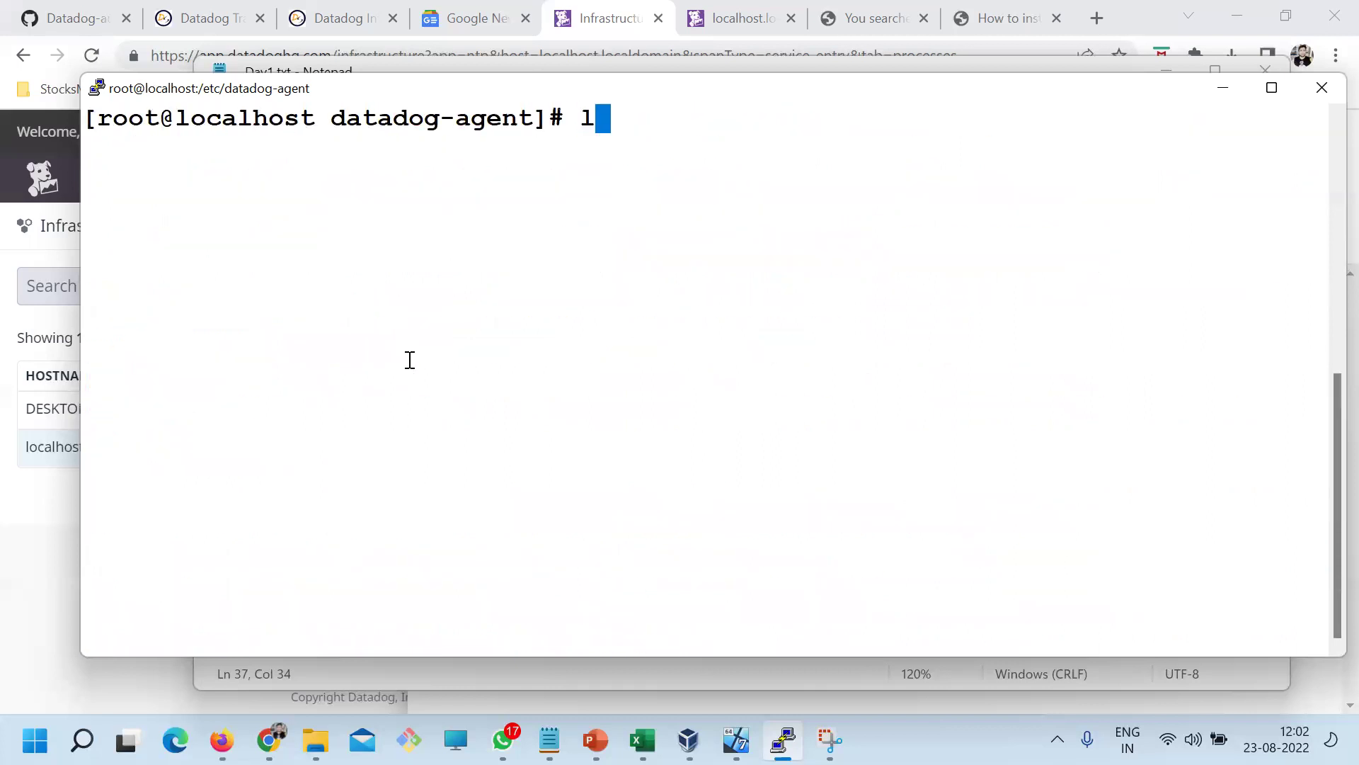
key("Return")
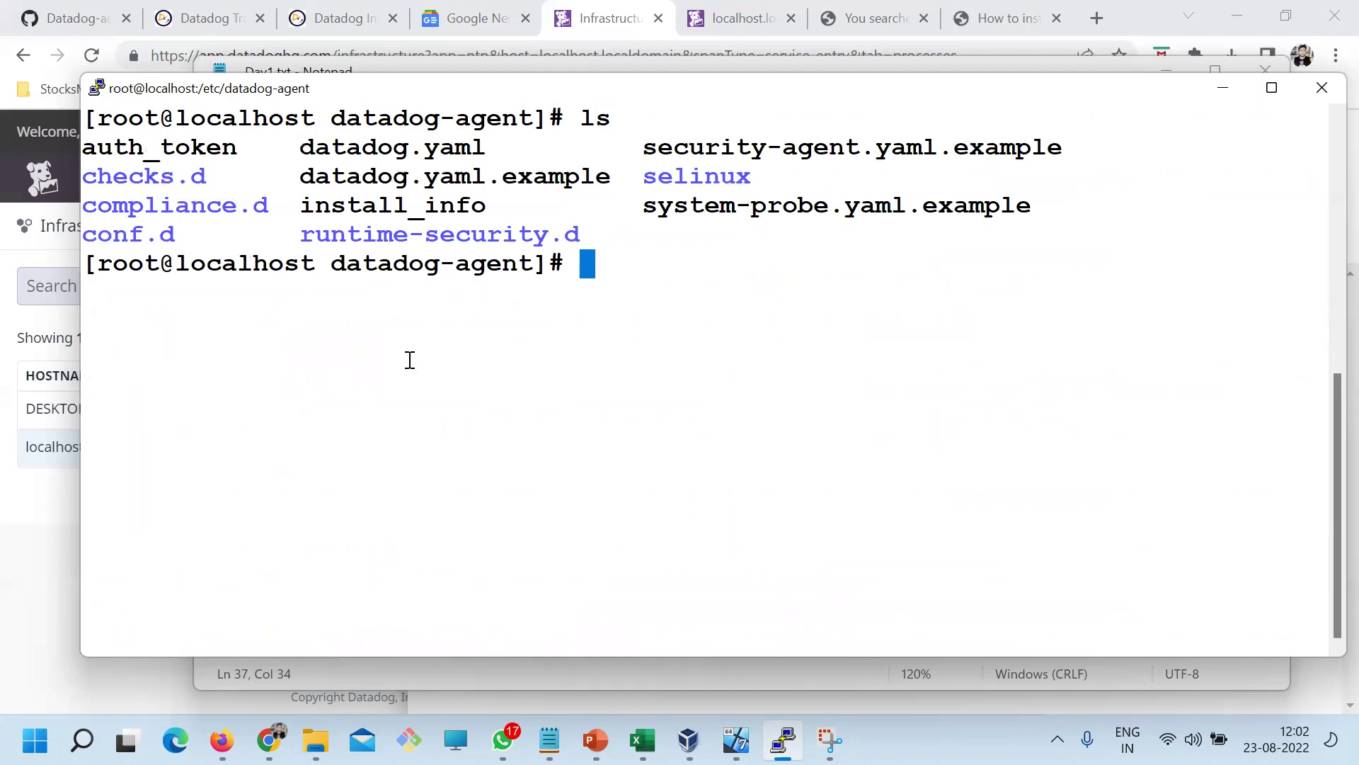
type("cp d")
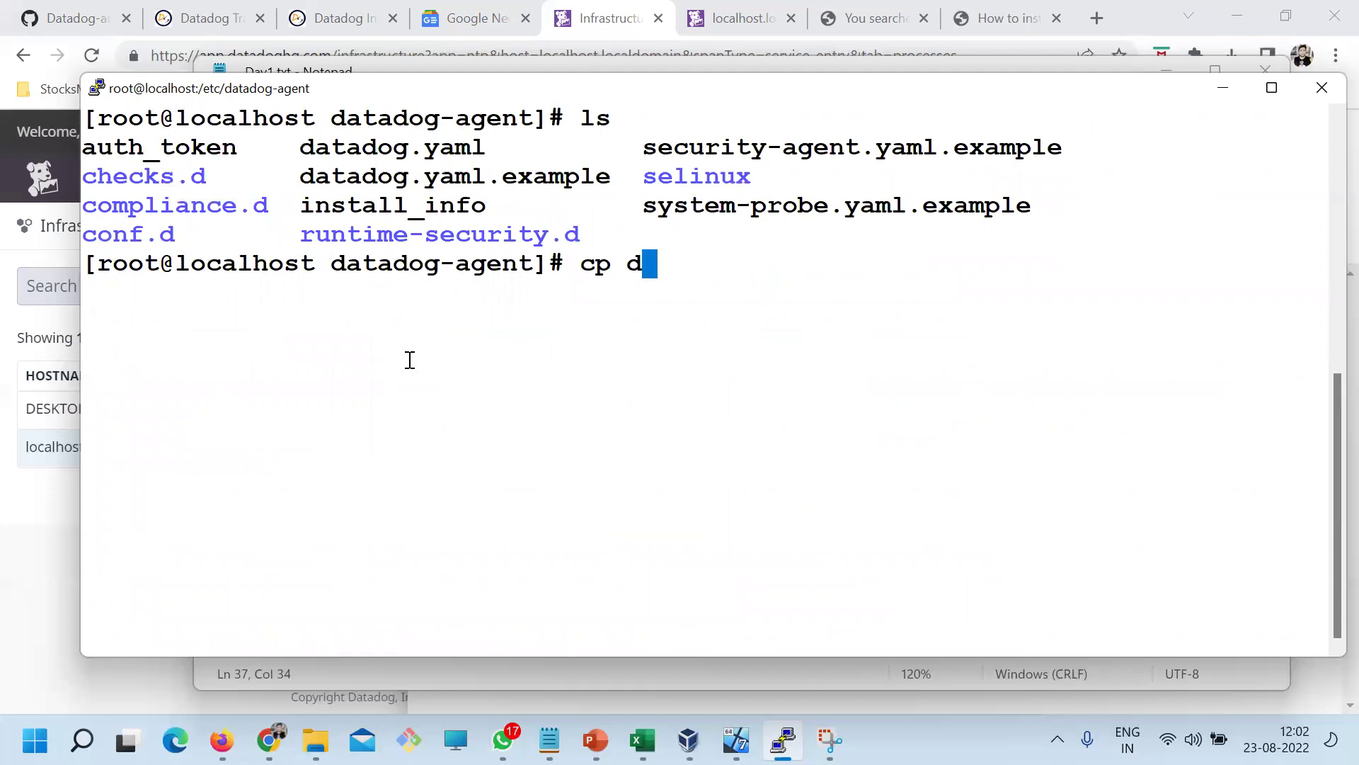
type("atadog.yaml da")
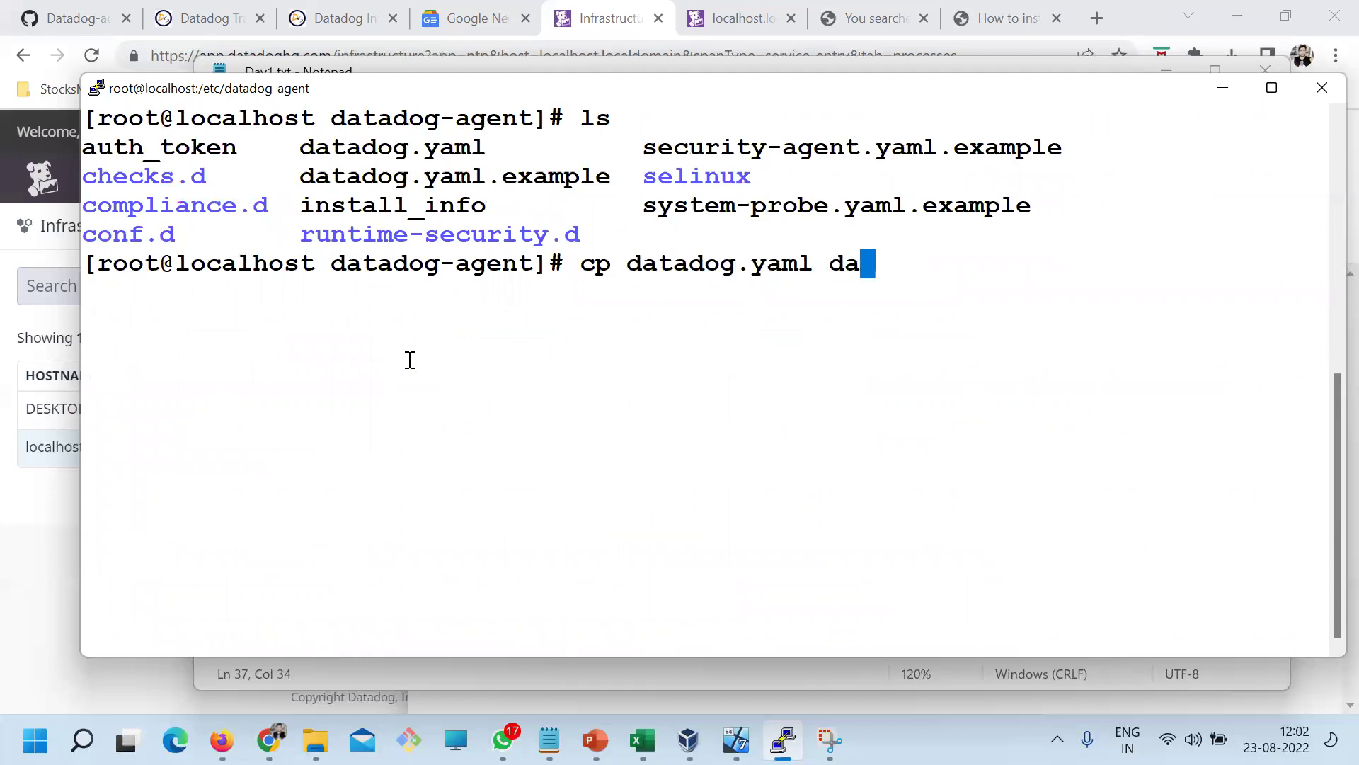
key("Tab")
key("Left")
key("Left")
key("Left")
key("Left")
key("Left")
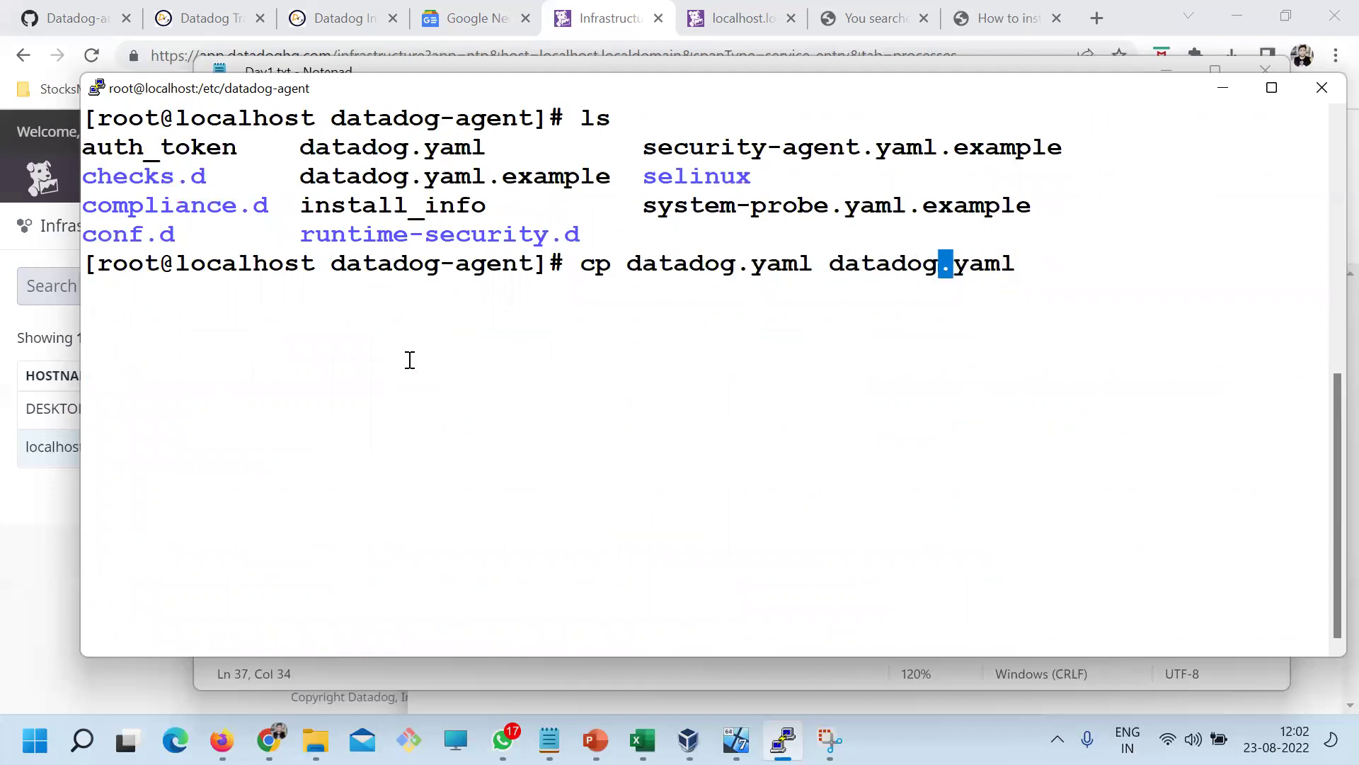
type("-")
key("Return")
Confirm datadog-.yaml is listed, then open datadog.yaml in vi
type("ls")
key("Return")
type("vi datadog")
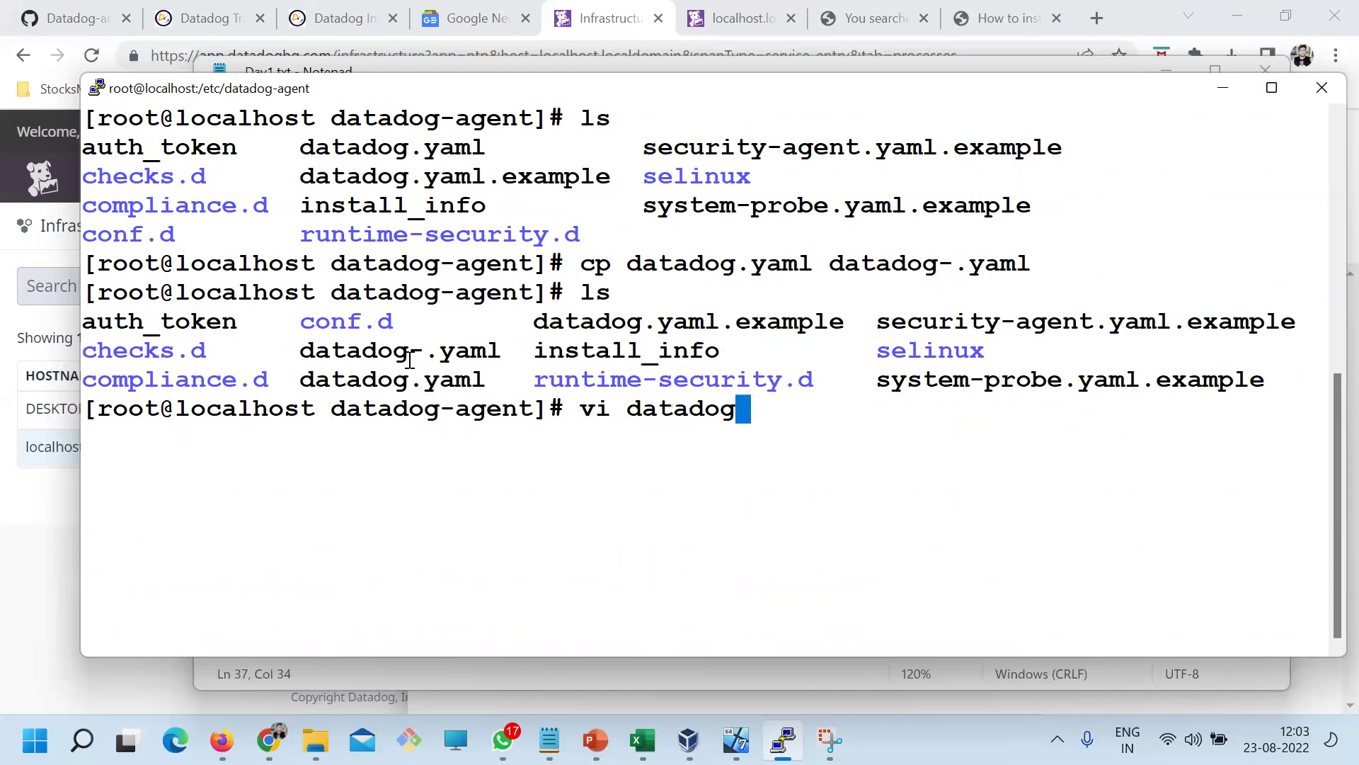
type(".yaml")
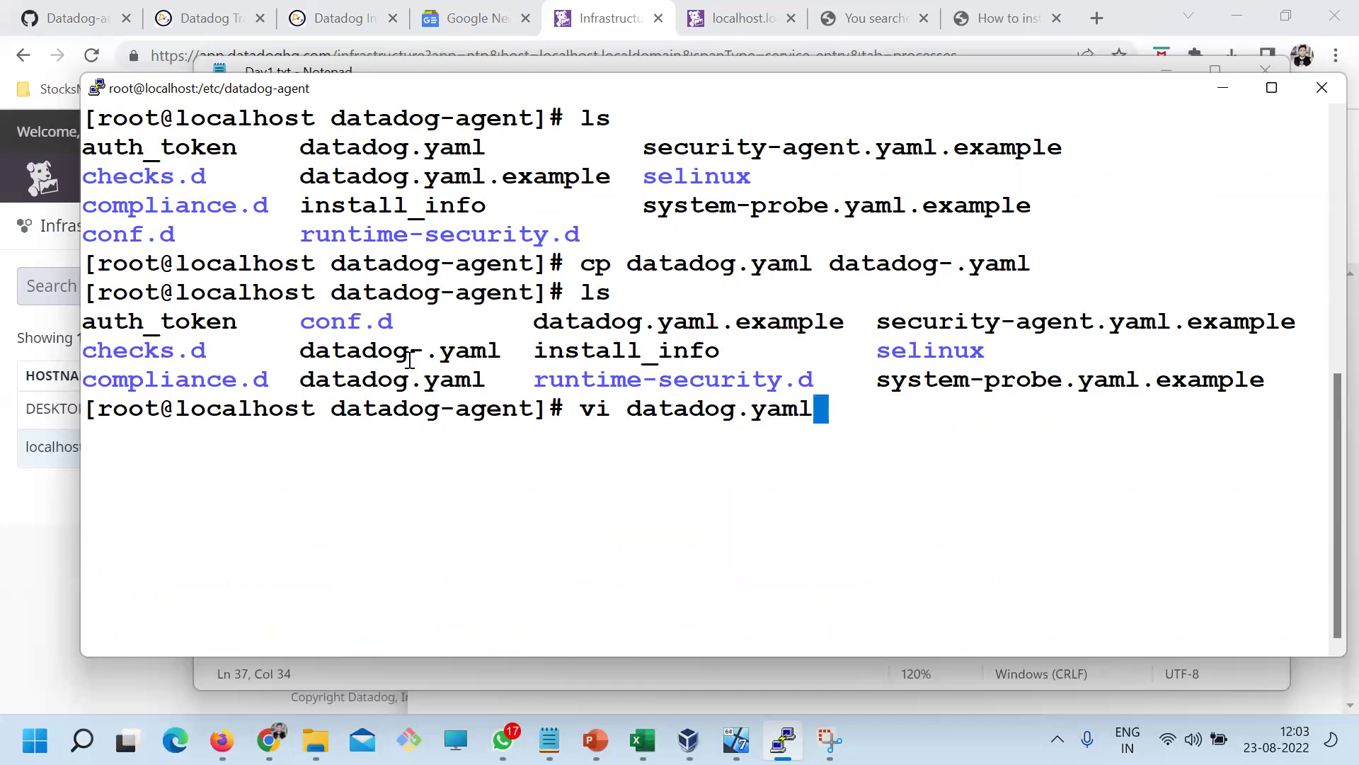
key("Return")
Search for process_collection and locate the commented process_config, process_collection and enabled: false lines
type("/process_collection")
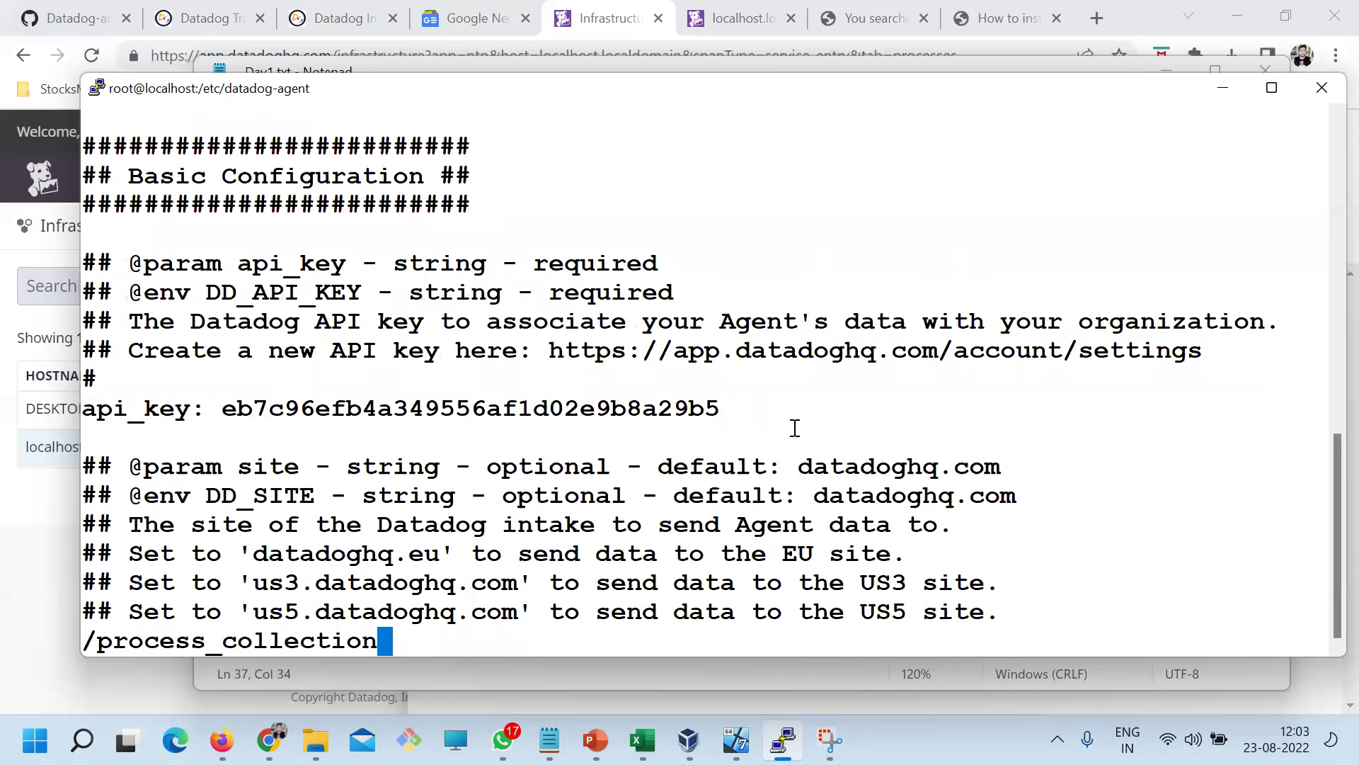
key("Return")
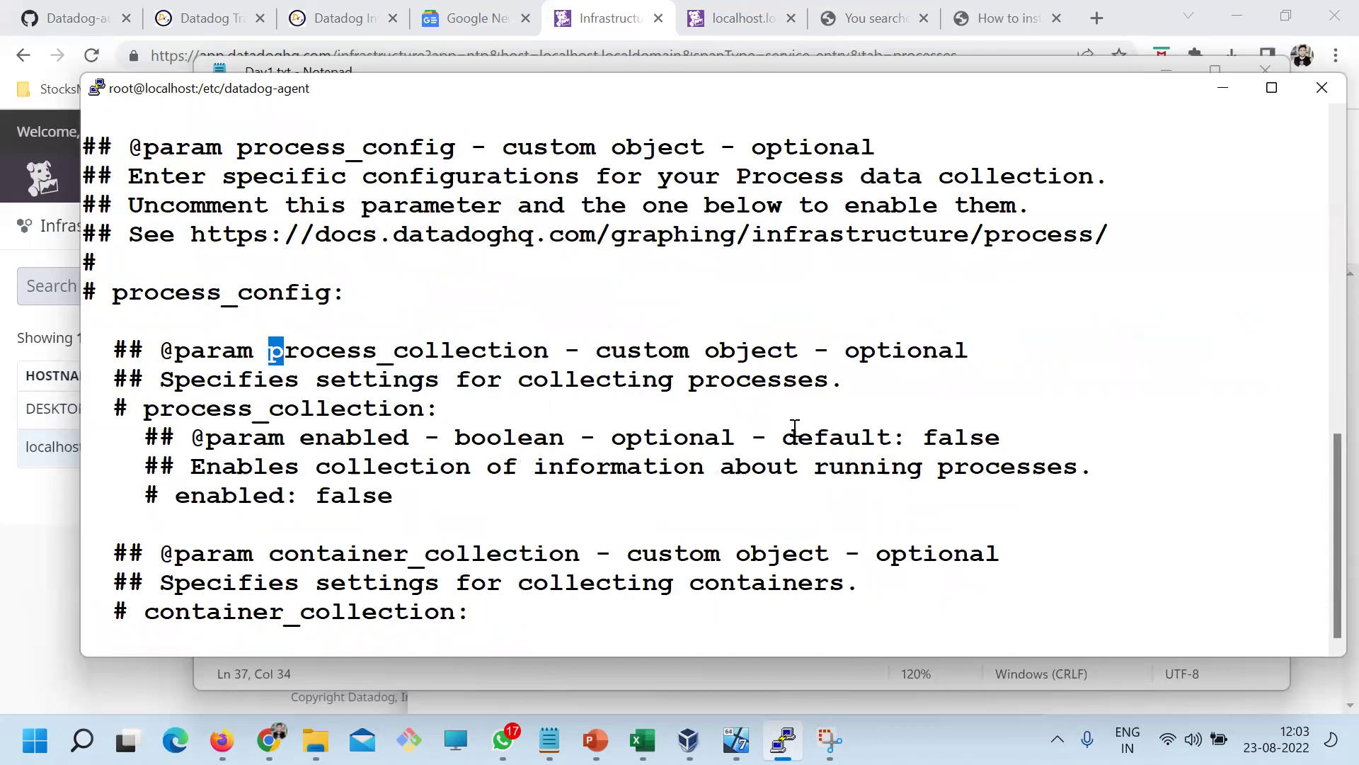
key("Up")
key("Up")
key("Left")
key("Left")
key("Left")
key("Left")
key("Left")
key("Left")
key("Left")
key("Left")
key("Left")
key("Left")
key("Left")
key("Left")
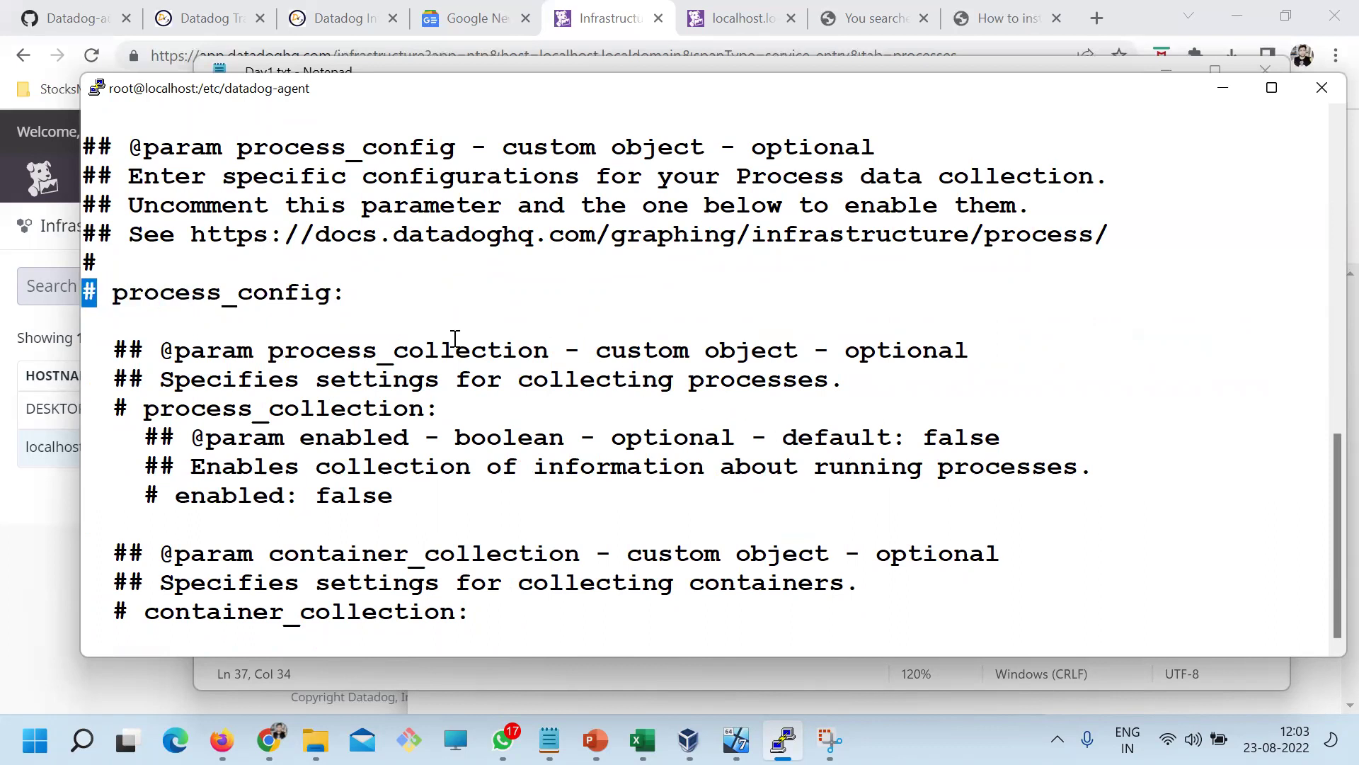
left_click_drag(330, 296, 97, 294)
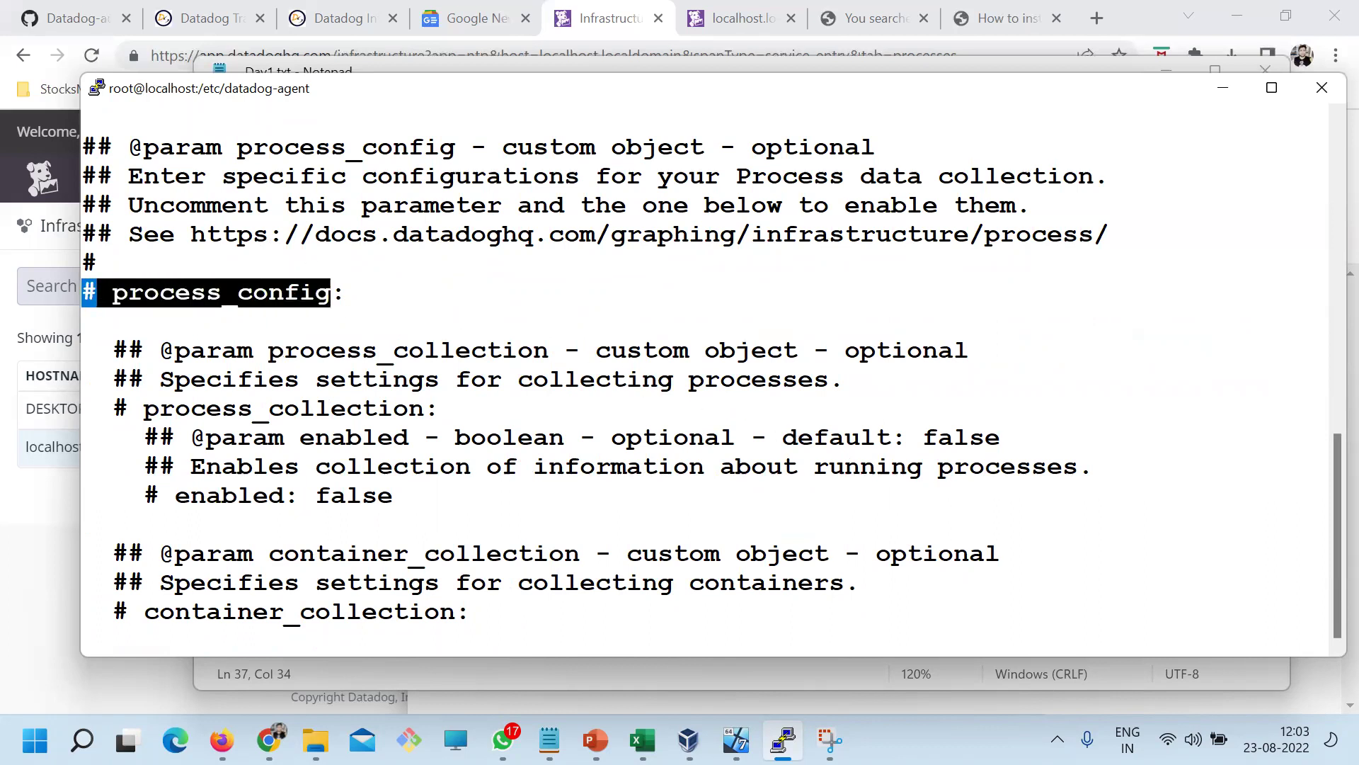
left_click_drag(145, 419, 420, 415)
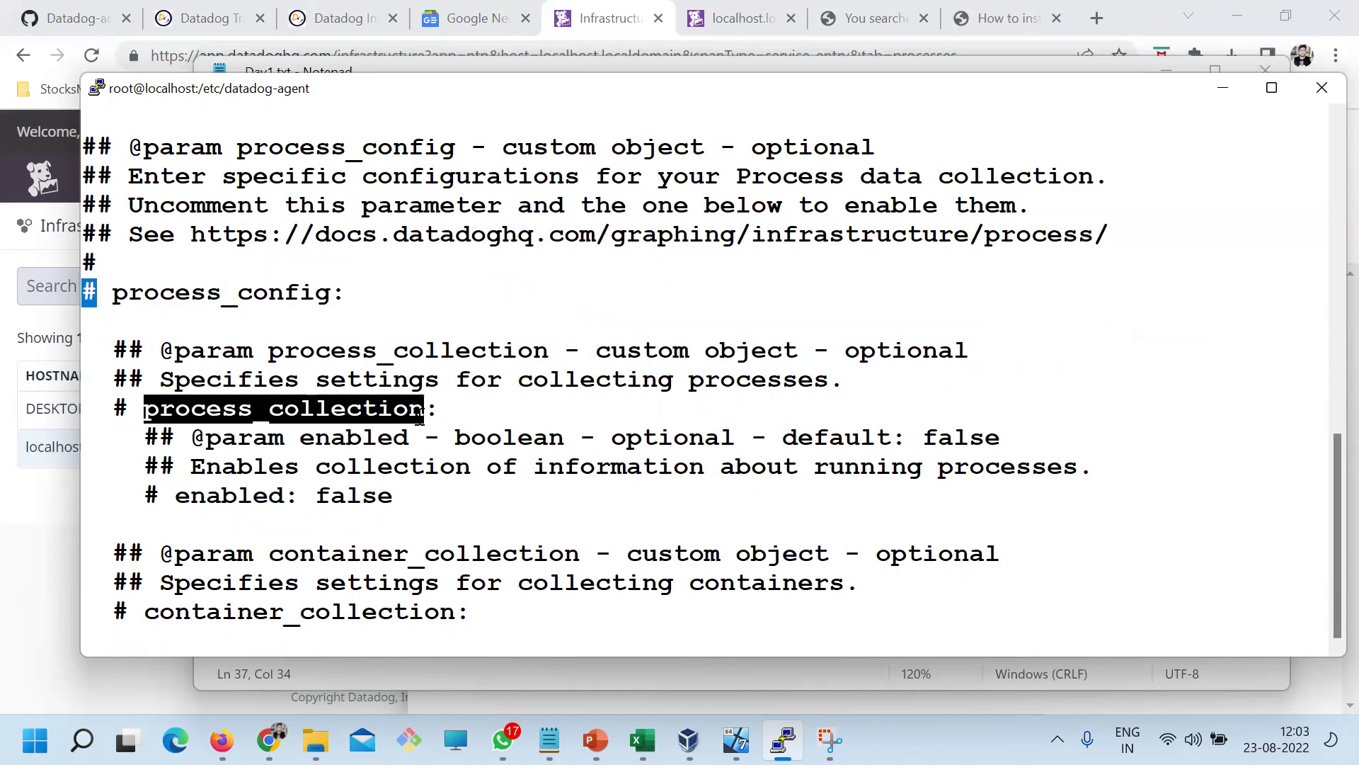
left_click_drag(175, 496, 393, 495)
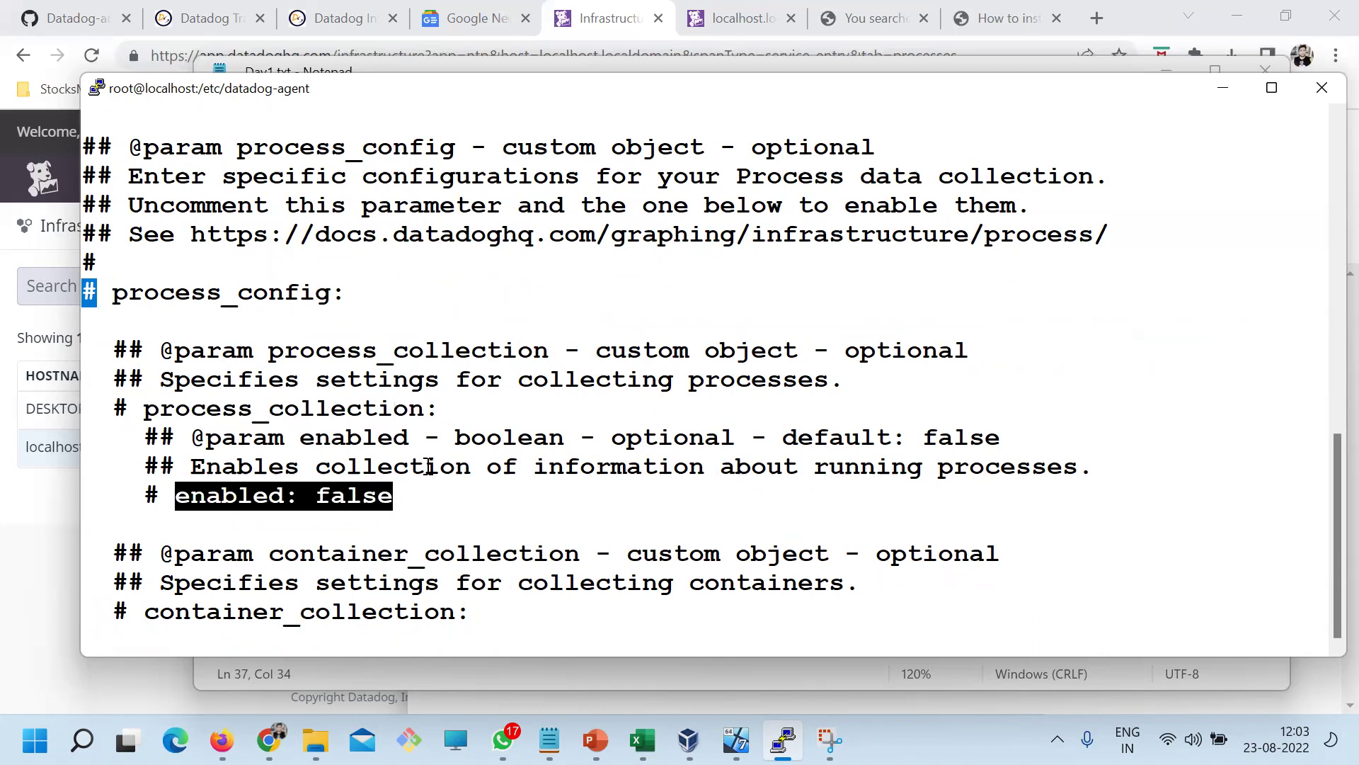
left_click(314, 286)
left_click_drag(347, 292, 112, 293)
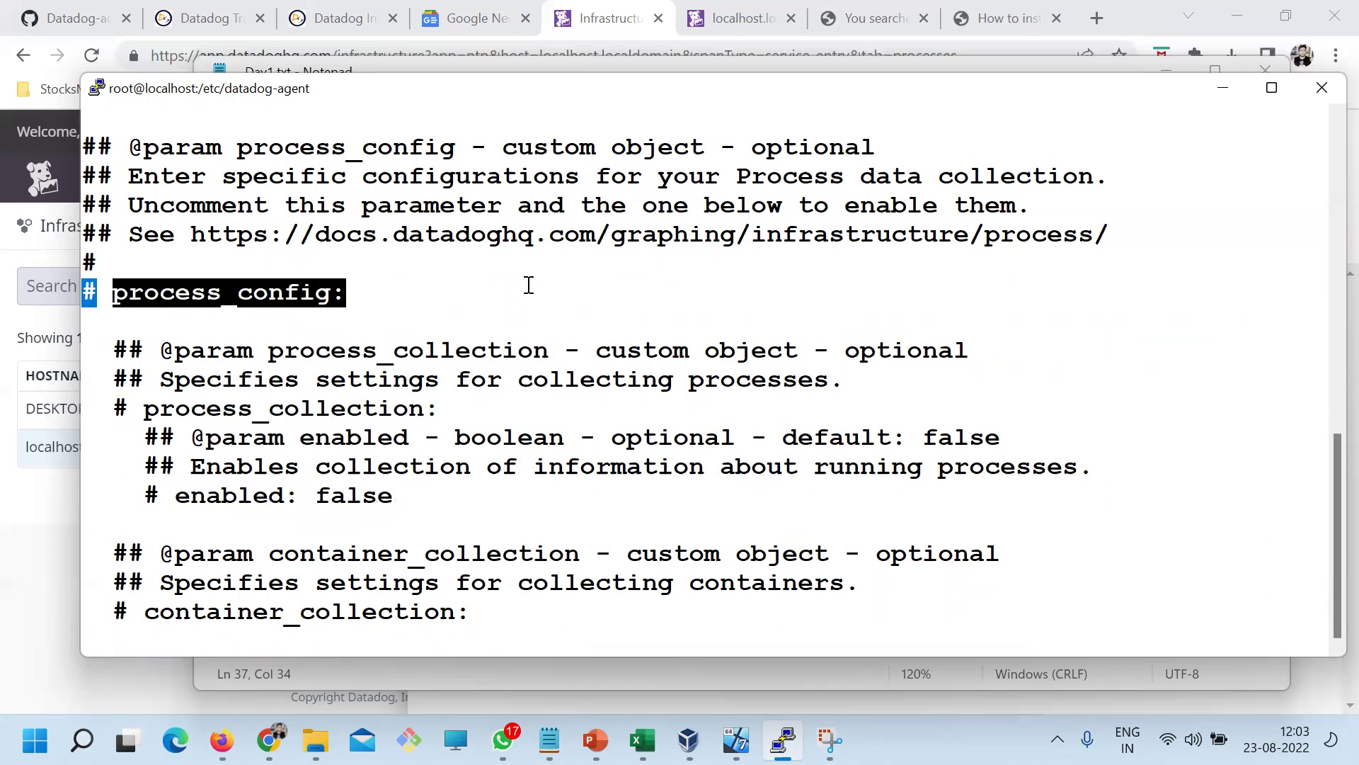
Uncomment the process_config, process_collection and enabled lines
key("x")
key("x")
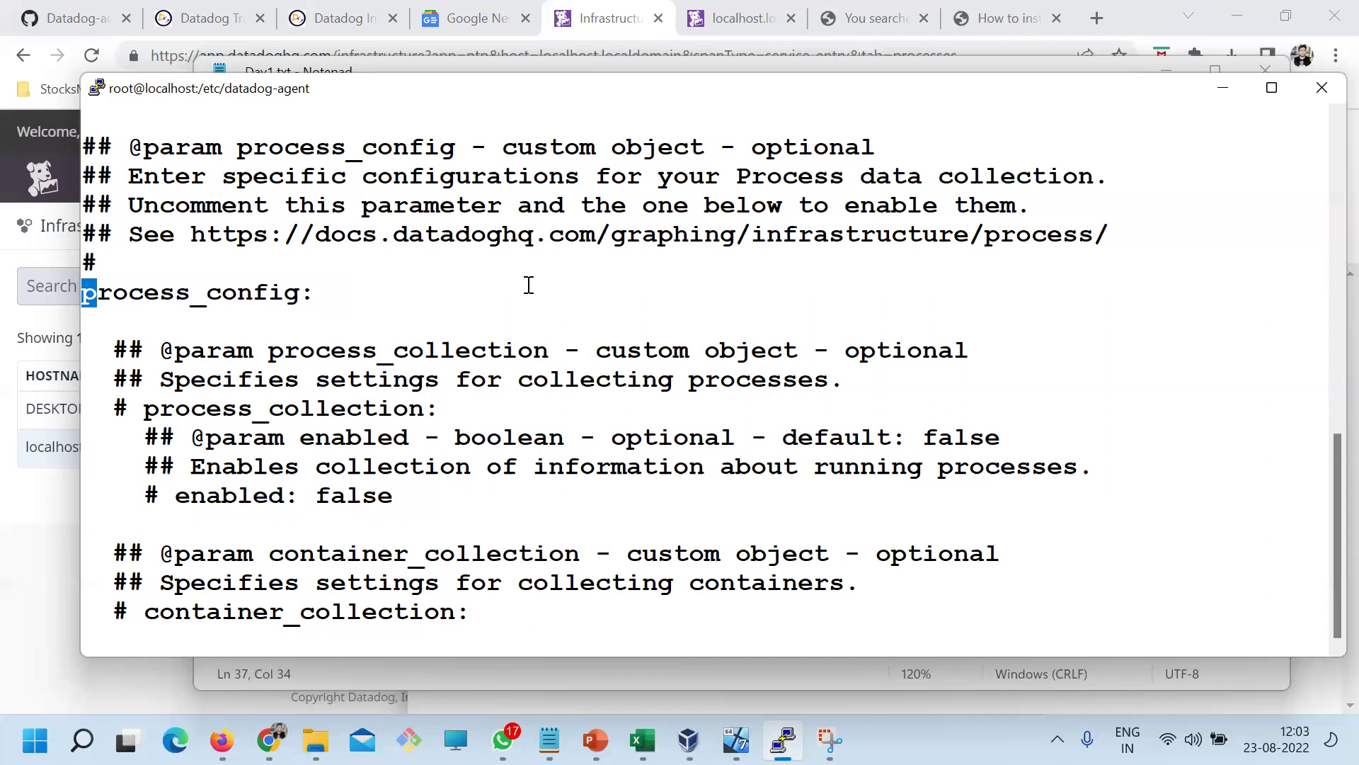
key("Down")
key("Down")
key("Down")
key("Down")
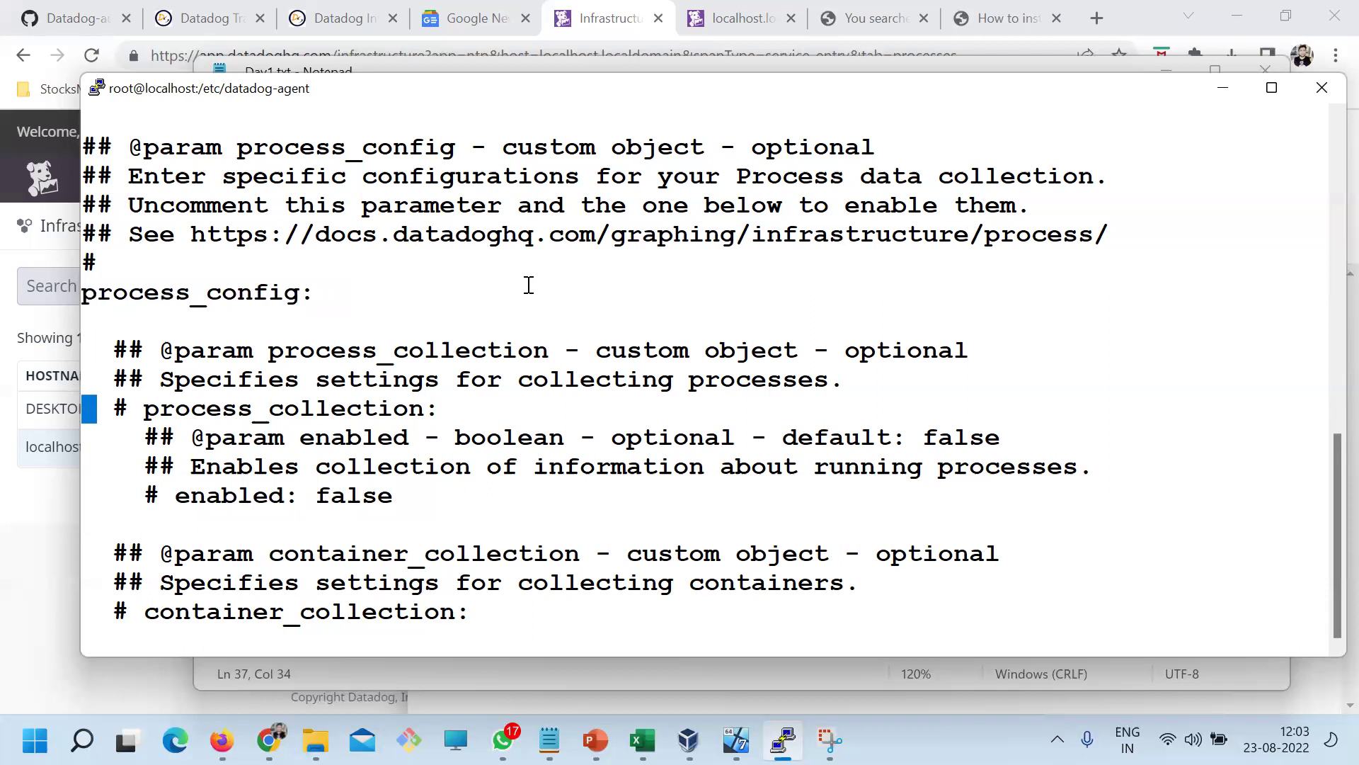
key("Right")
key("Right")
key("x")
key("x")
key("x")
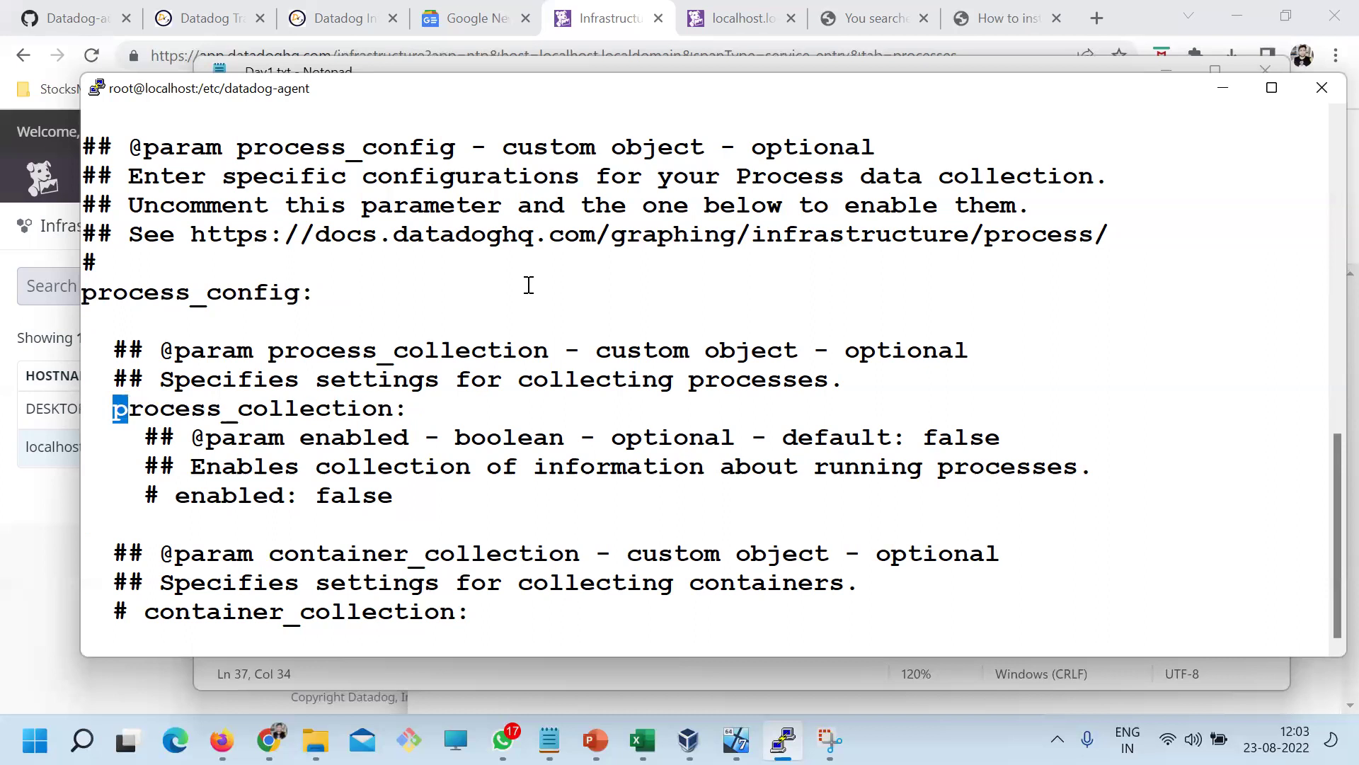
key("Down")
key("Down")
key("Down")
key("Right")
key("Right")
key("x")
key("x")
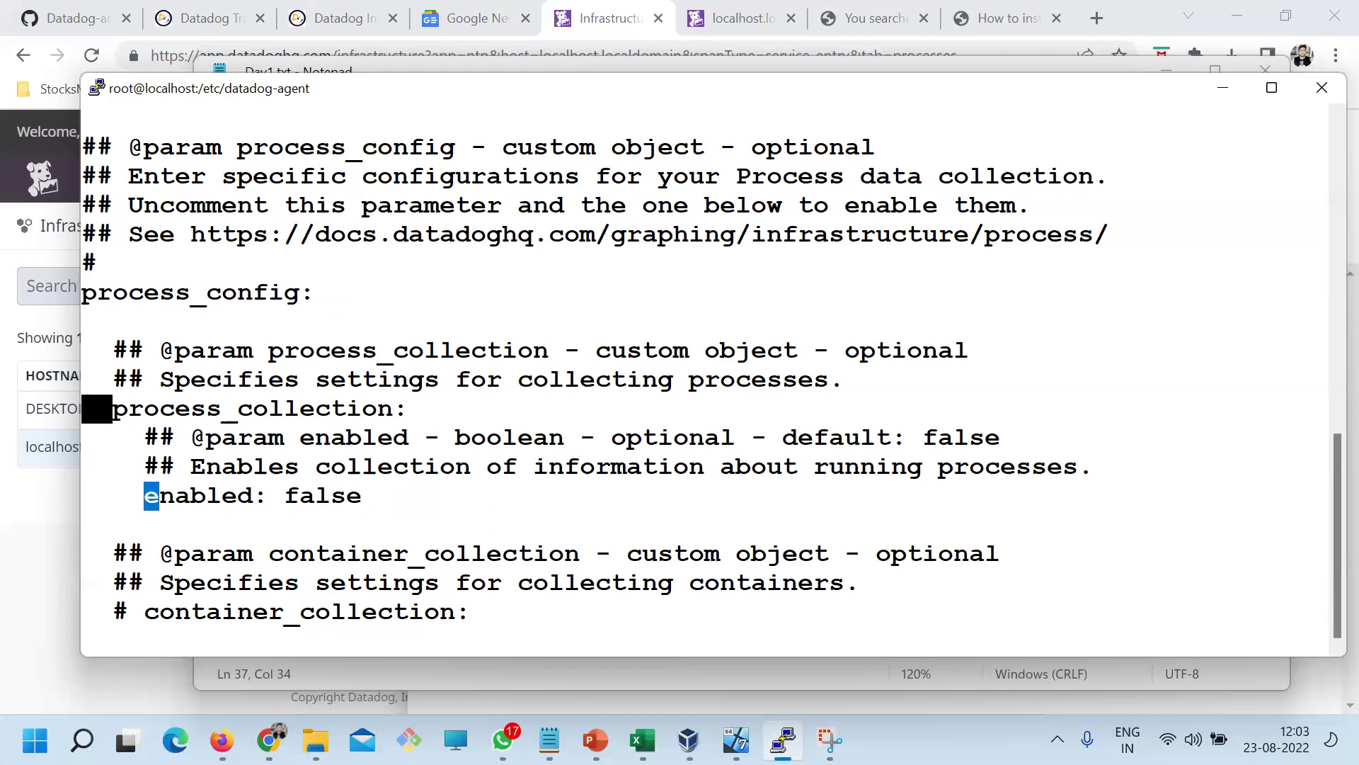
left_click_drag(132, 503, 81, 495)
left_click(244, 497)
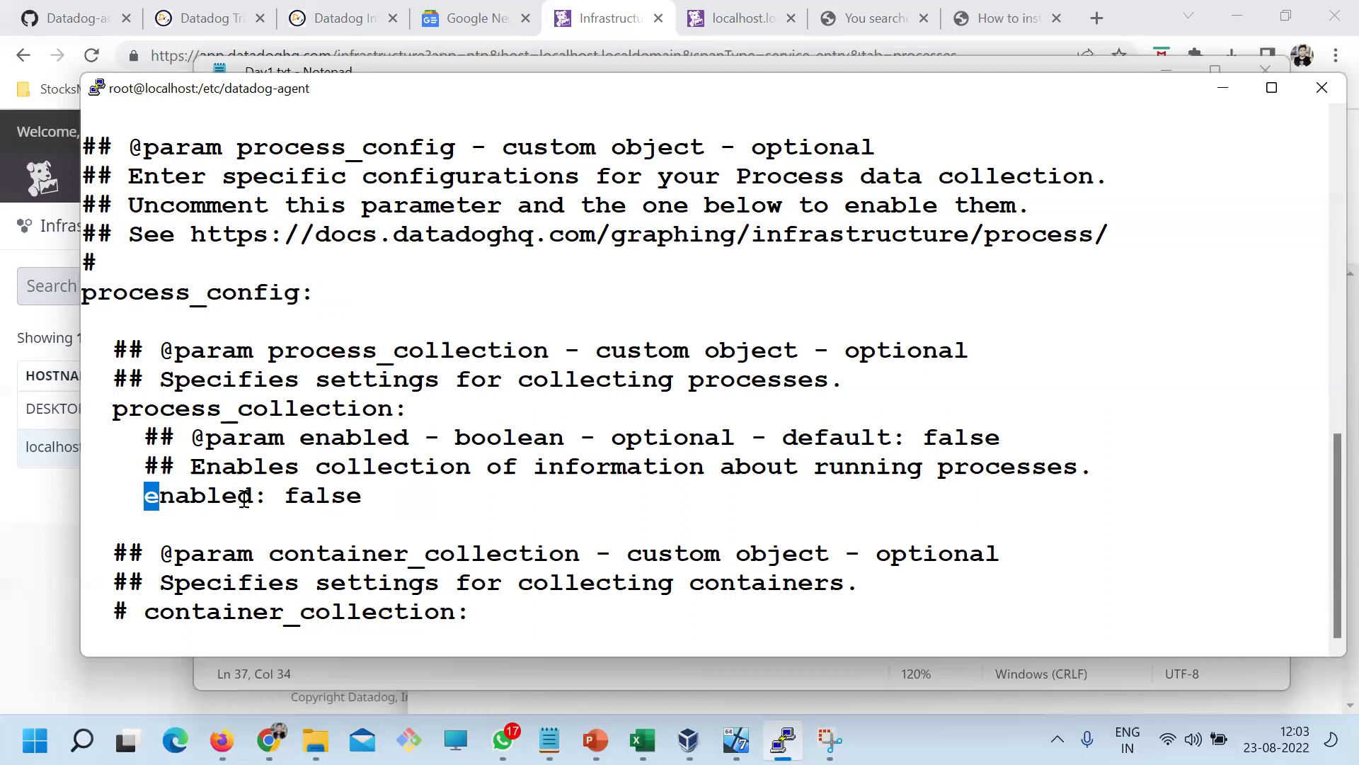
left_click_drag(137, 292, 383, 499)
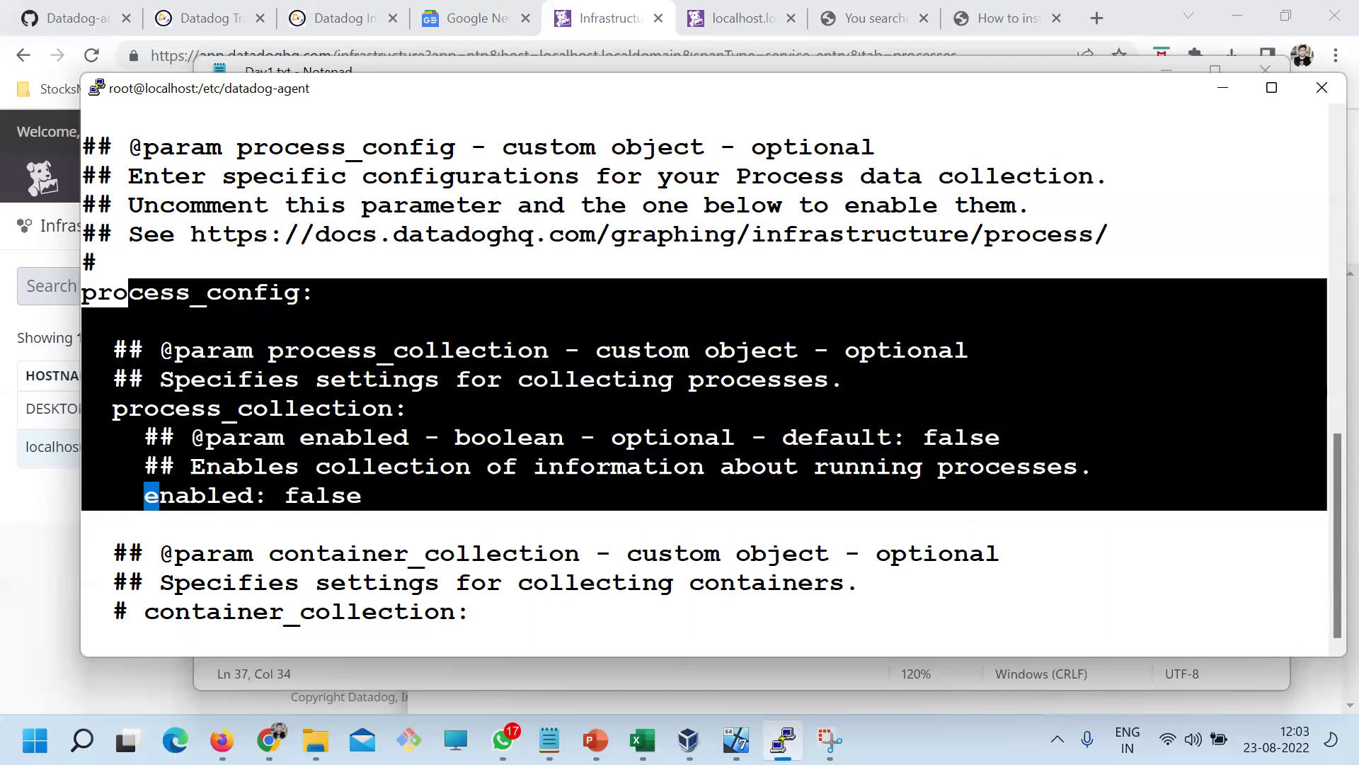
left_click_drag(382, 499, 96, 278)
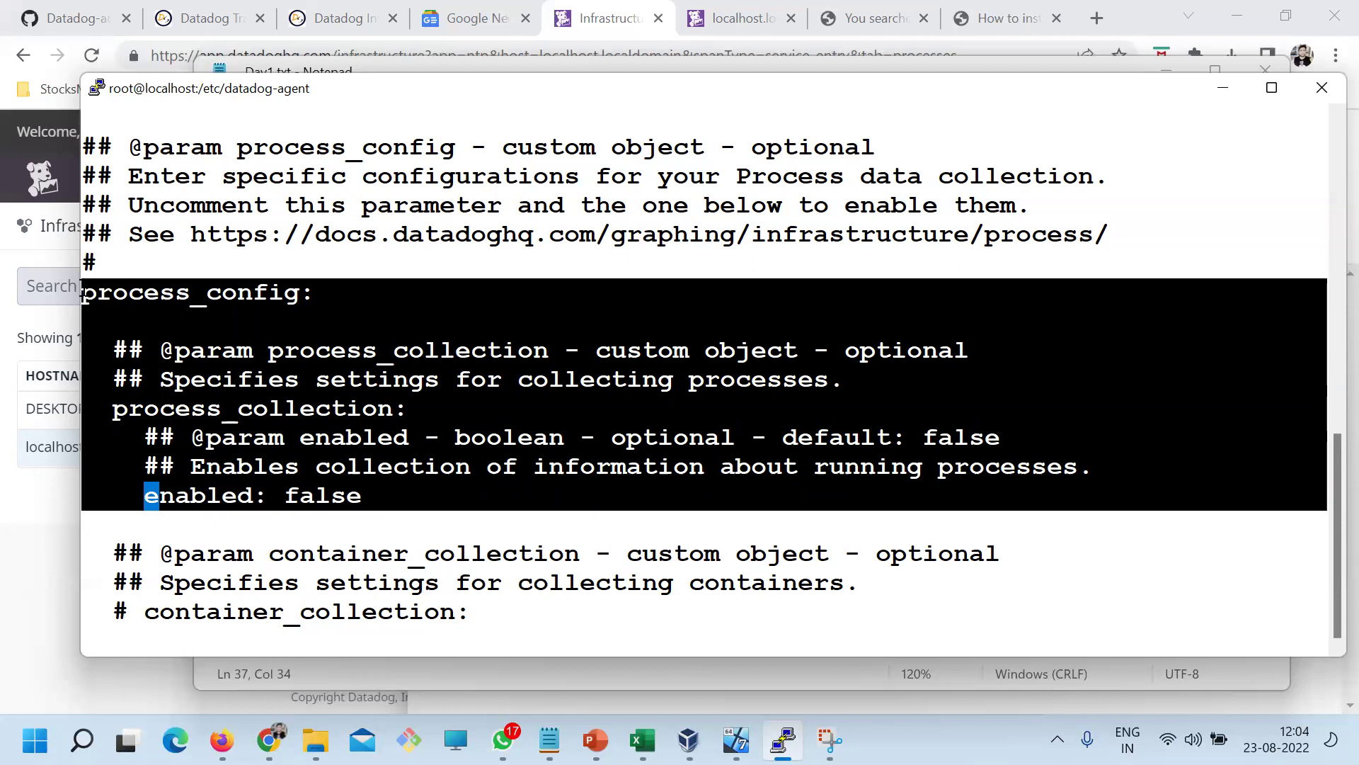
left_click(291, 371)
Change the enabled value under process_collection from false to true
double_click(177, 282)
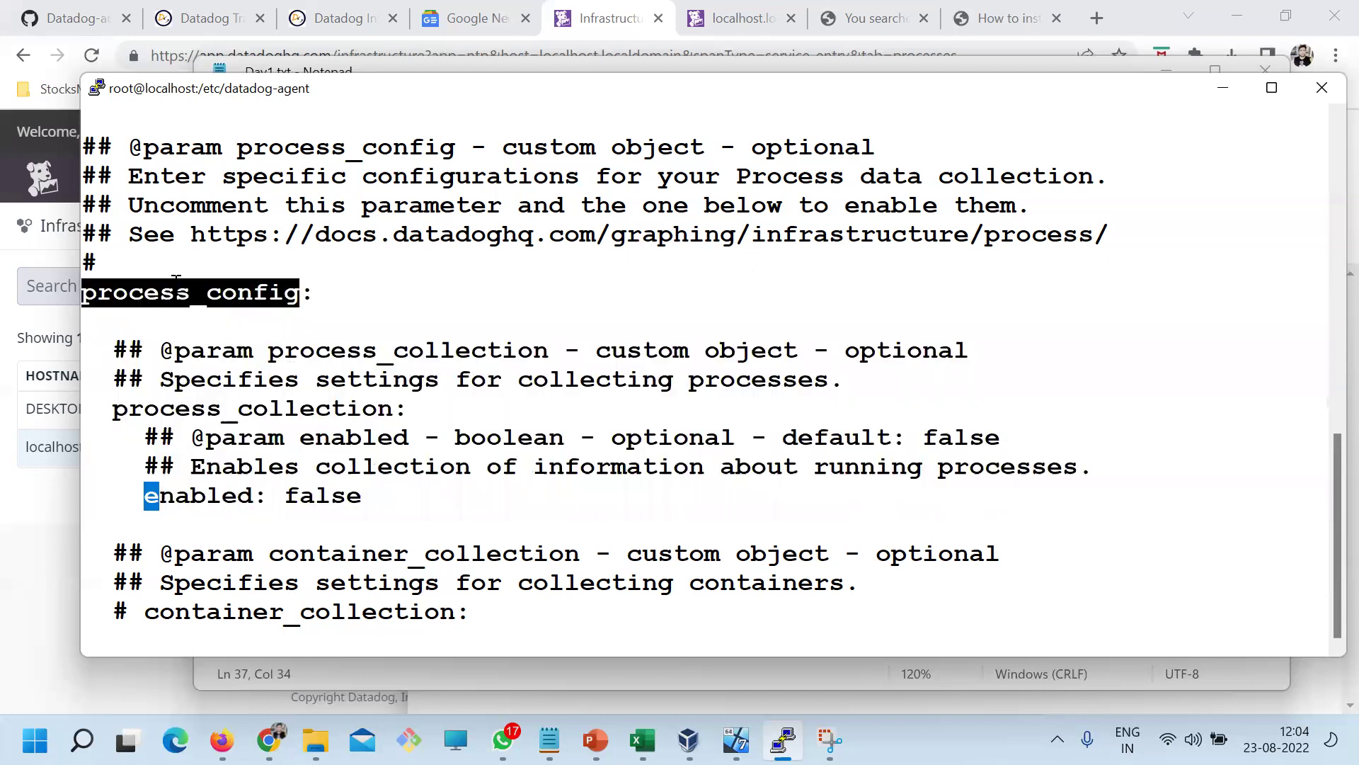
double_click(216, 417)
double_click(304, 497)
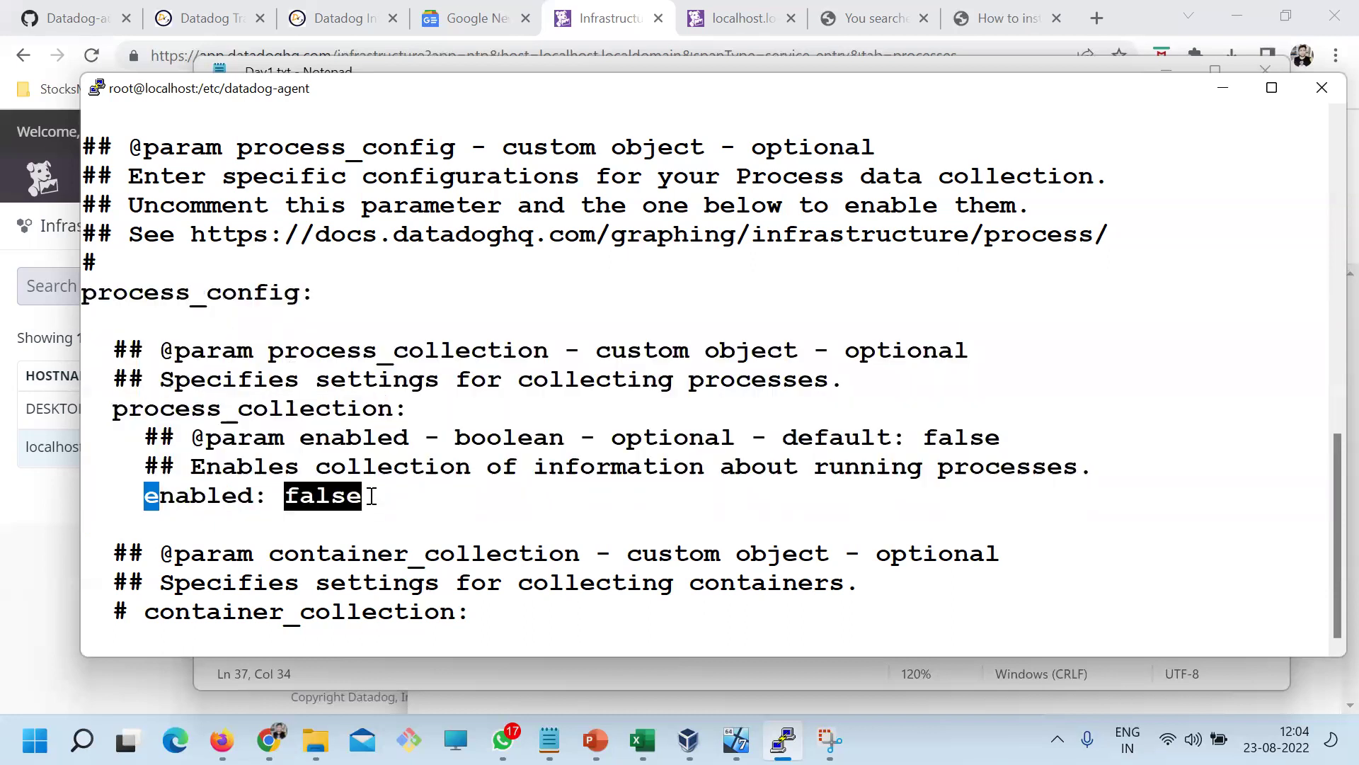
key("A")
key("BackSpace")
key("BackSpace")
key("BackSpace")
key("BackSpace")
key("BackSpace")
type("true")
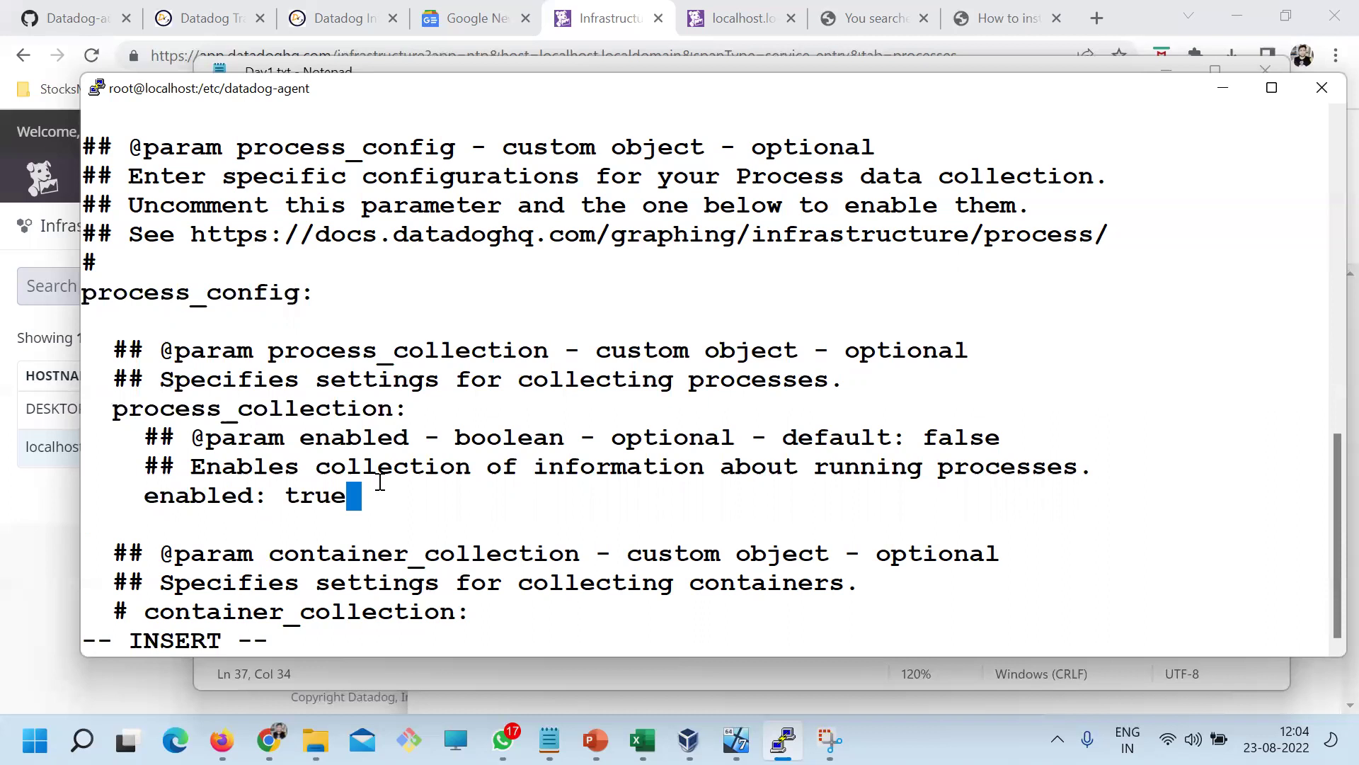
left_click_drag(107, 294, 286, 294)
left_click_drag(212, 407, 395, 388)
left_click_drag(269, 465, 350, 492)
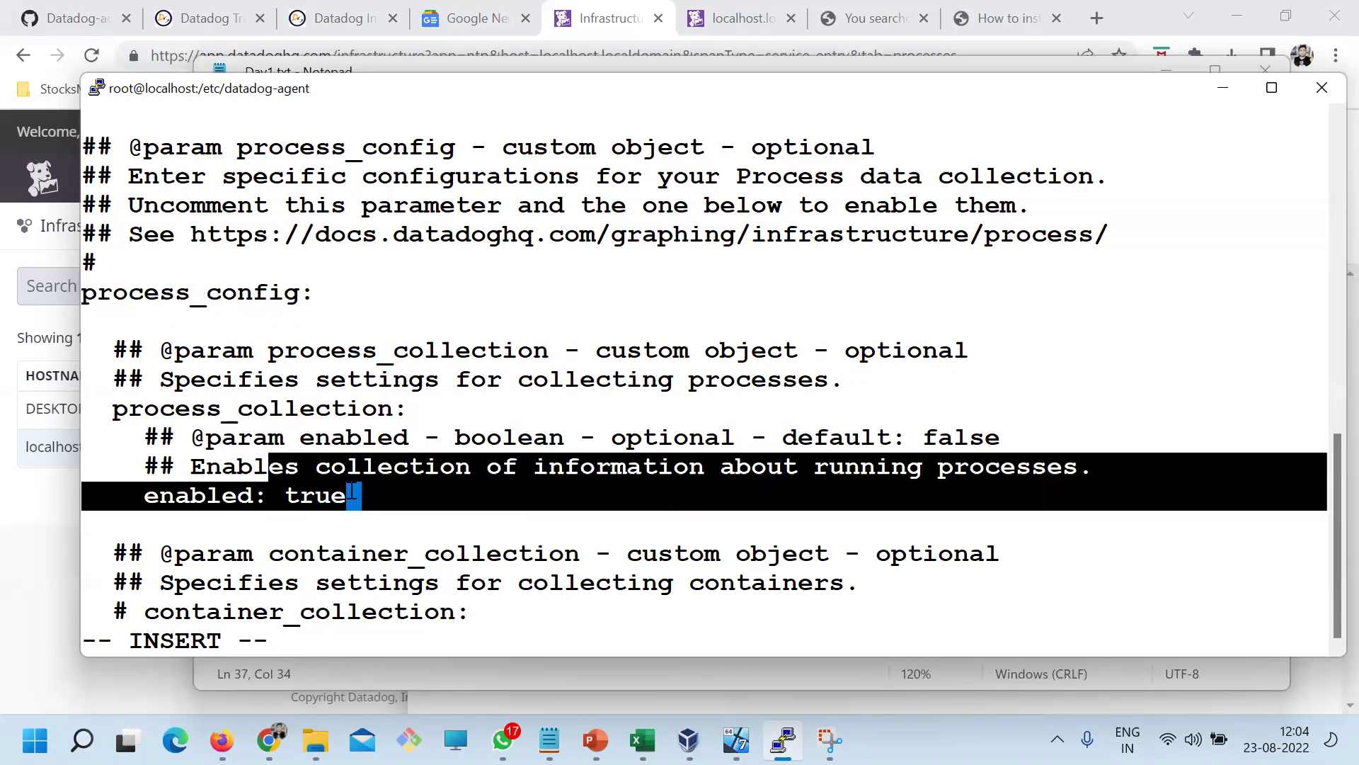
Save datadog.yaml and quit vi with :wq
type(":wq")
key("Return")
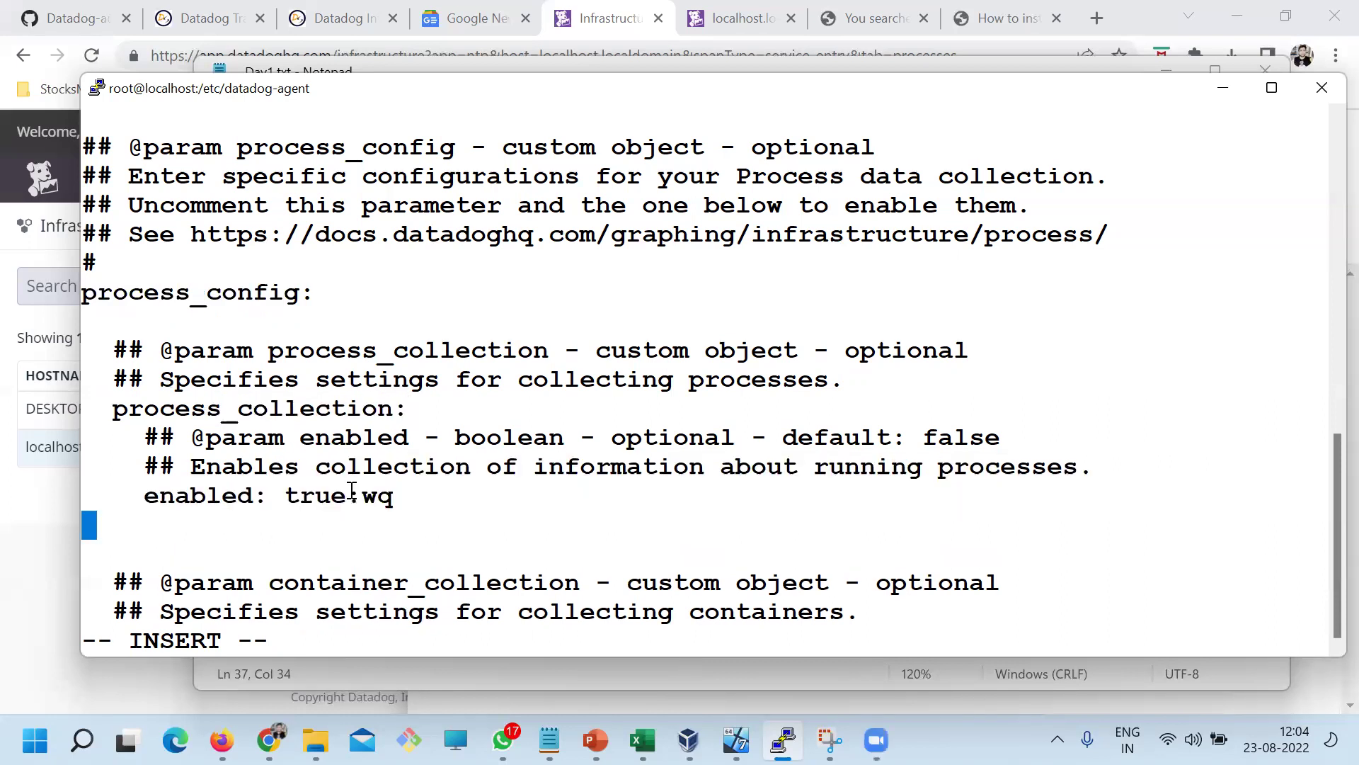
key("BackSpace")
key("BackSpace")
key("BackSpace")
key("BackSpace")
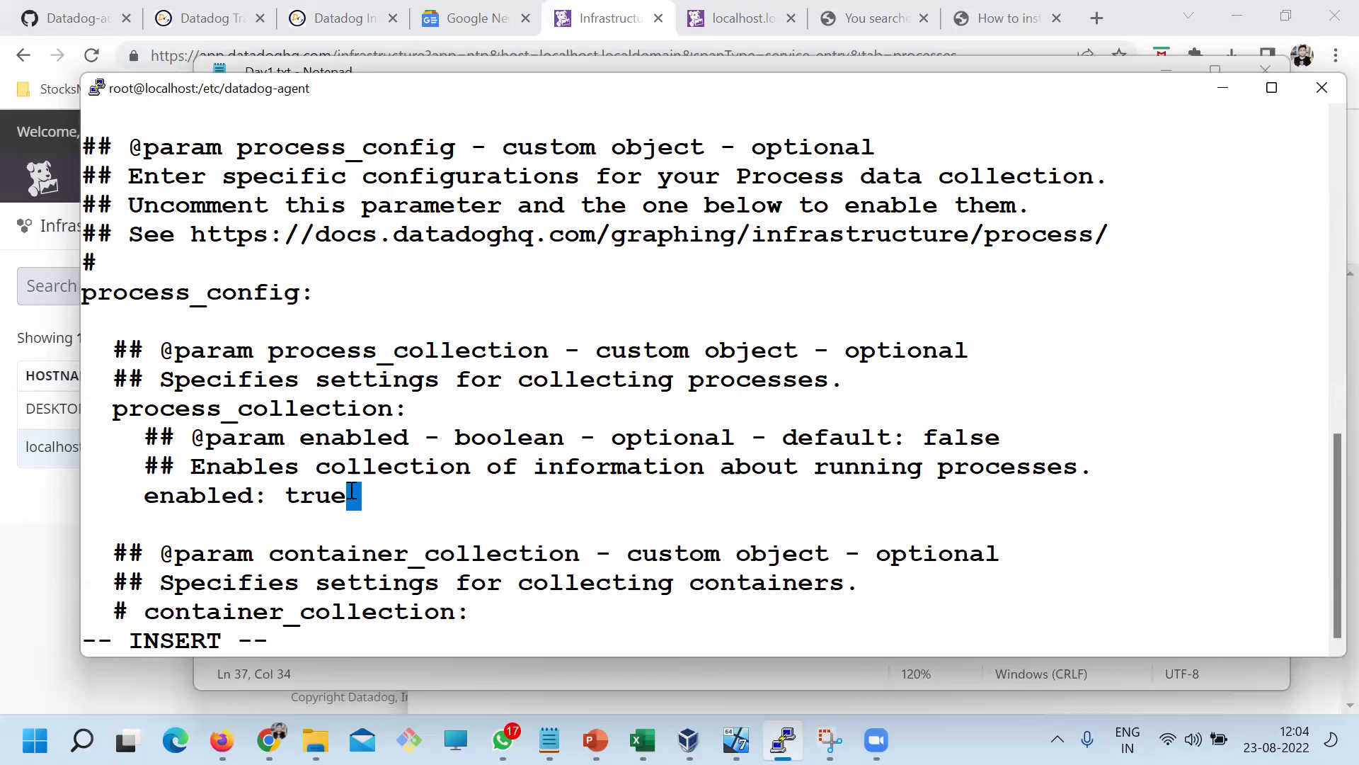
key("Escape")
type(":wq")
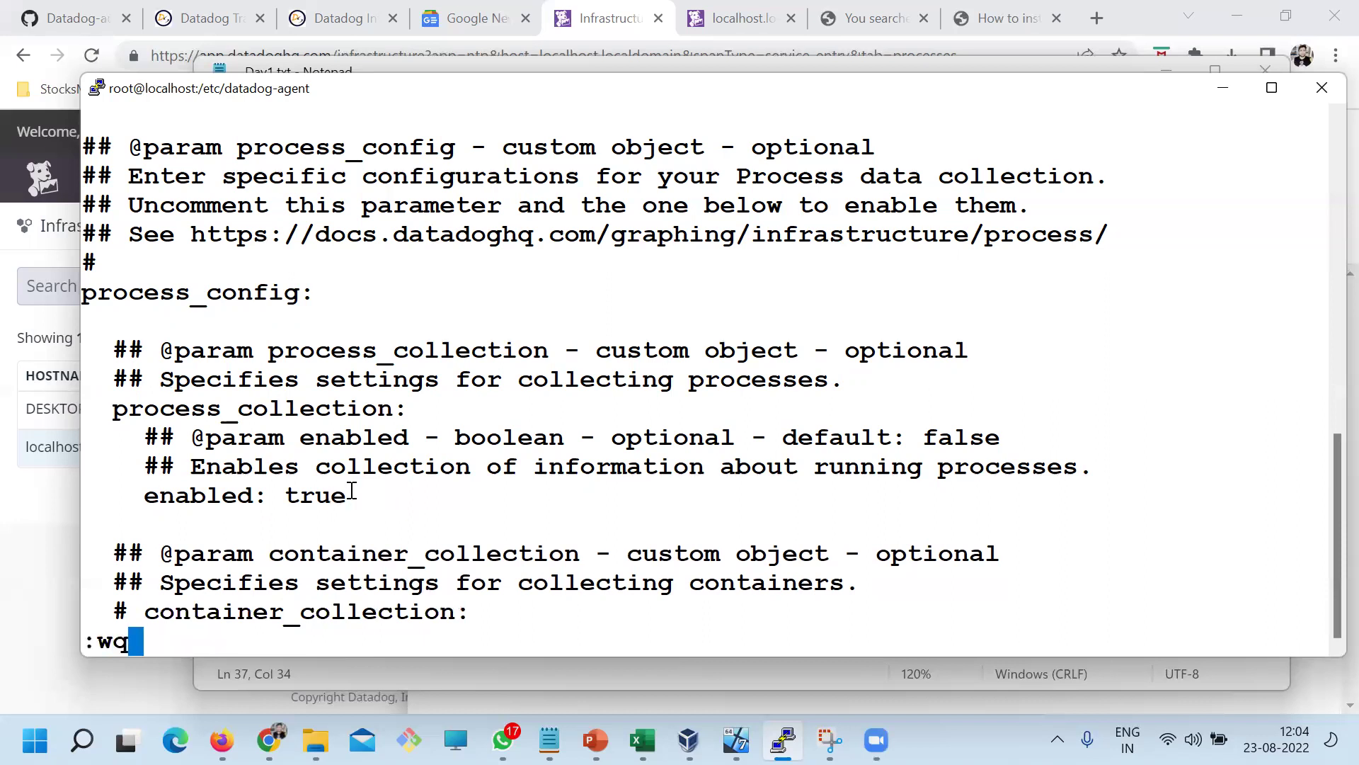
key("Return")
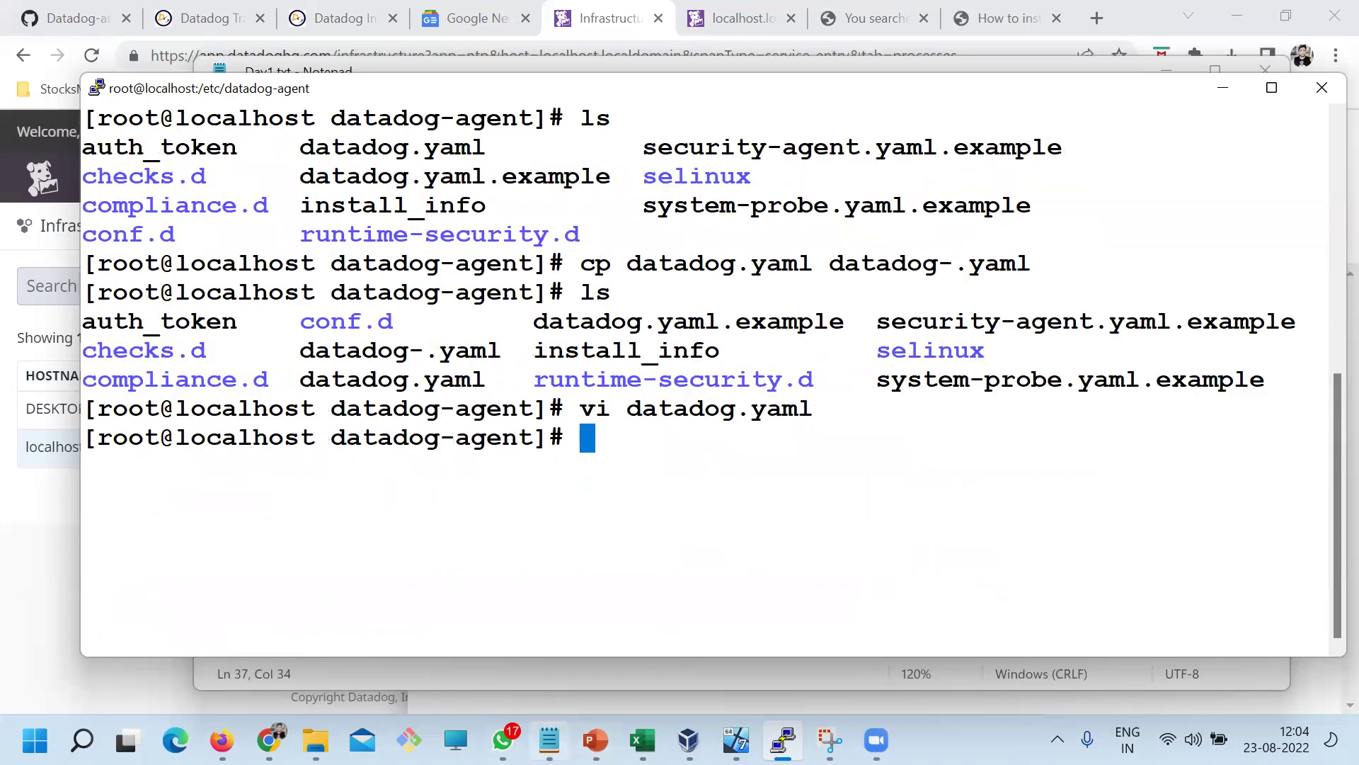
Copy 'systemctl restart datadog-agent' from the install guide and run it in PuTTY
left_click(549, 740)
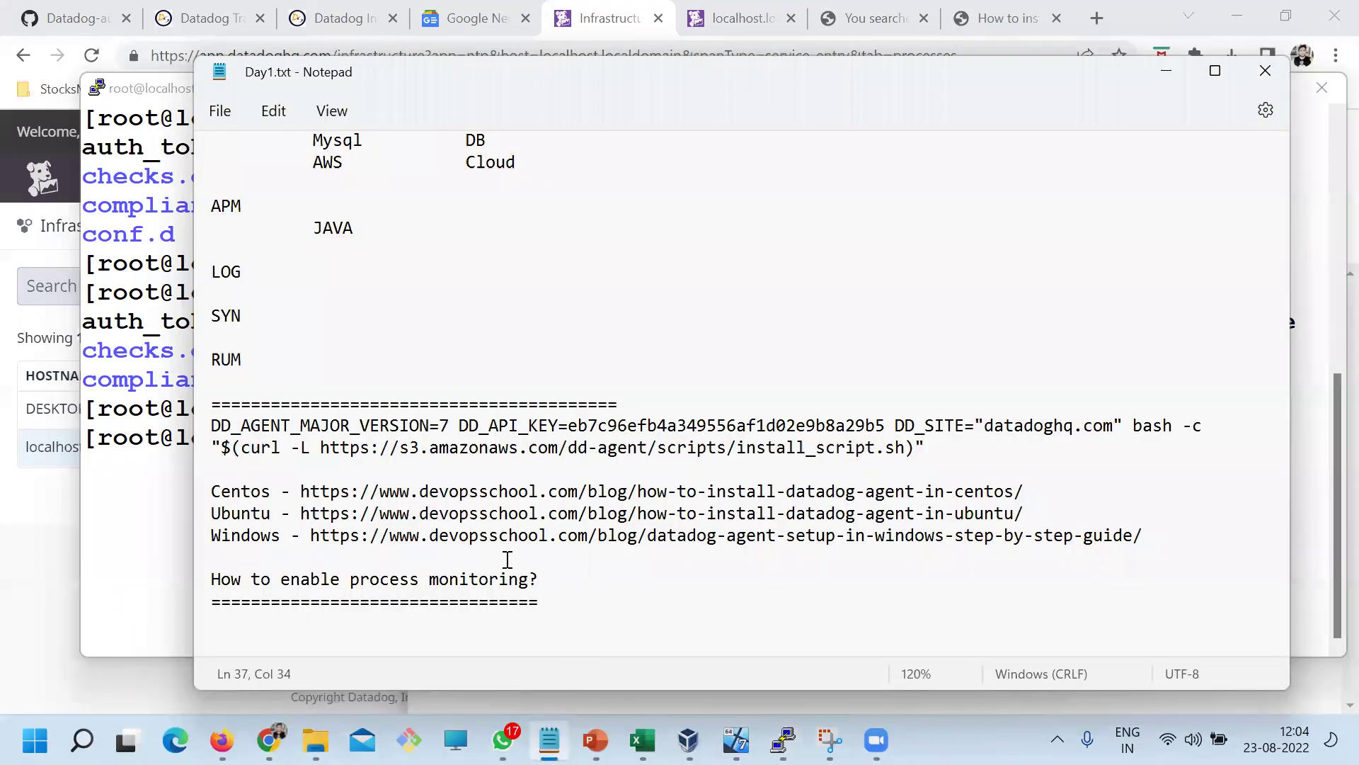
scroll(510, 559, "down", 1)
left_click(270, 730)
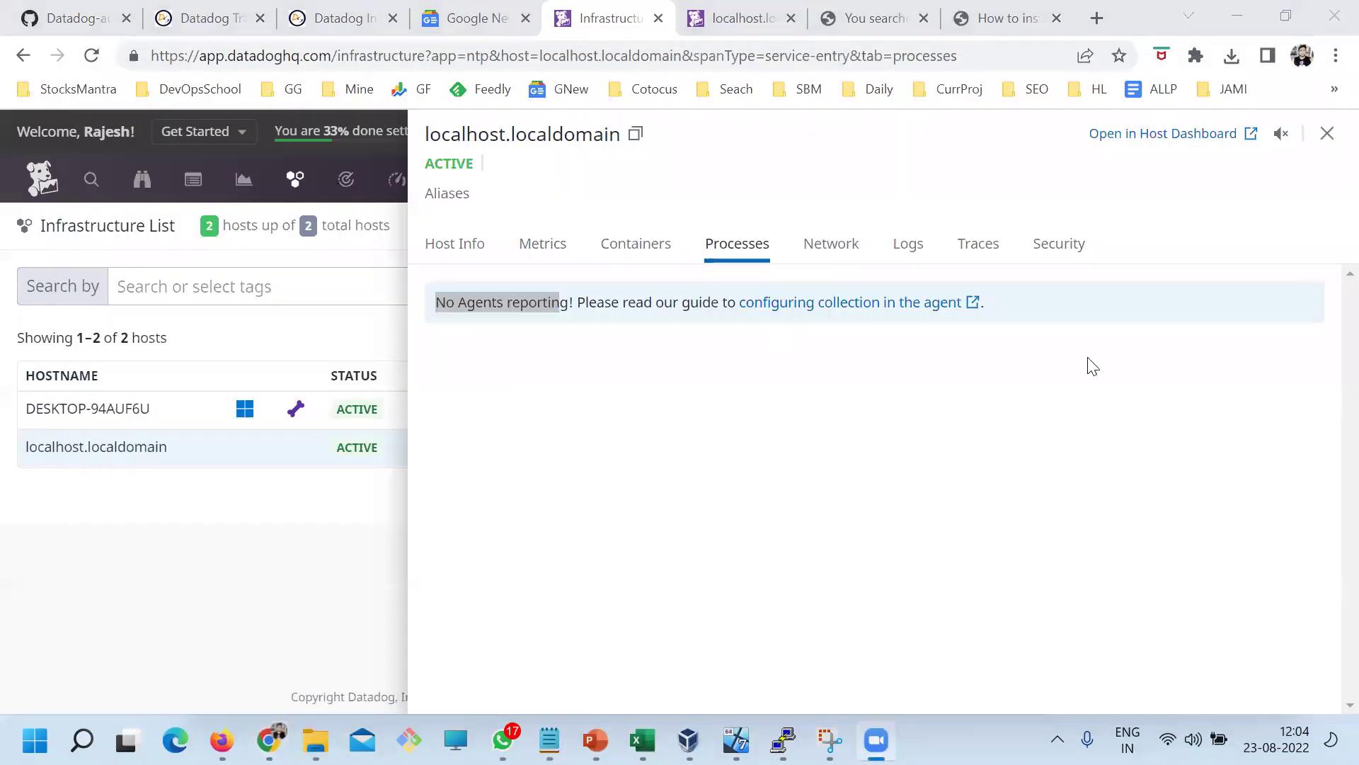
left_click(1003, 21)
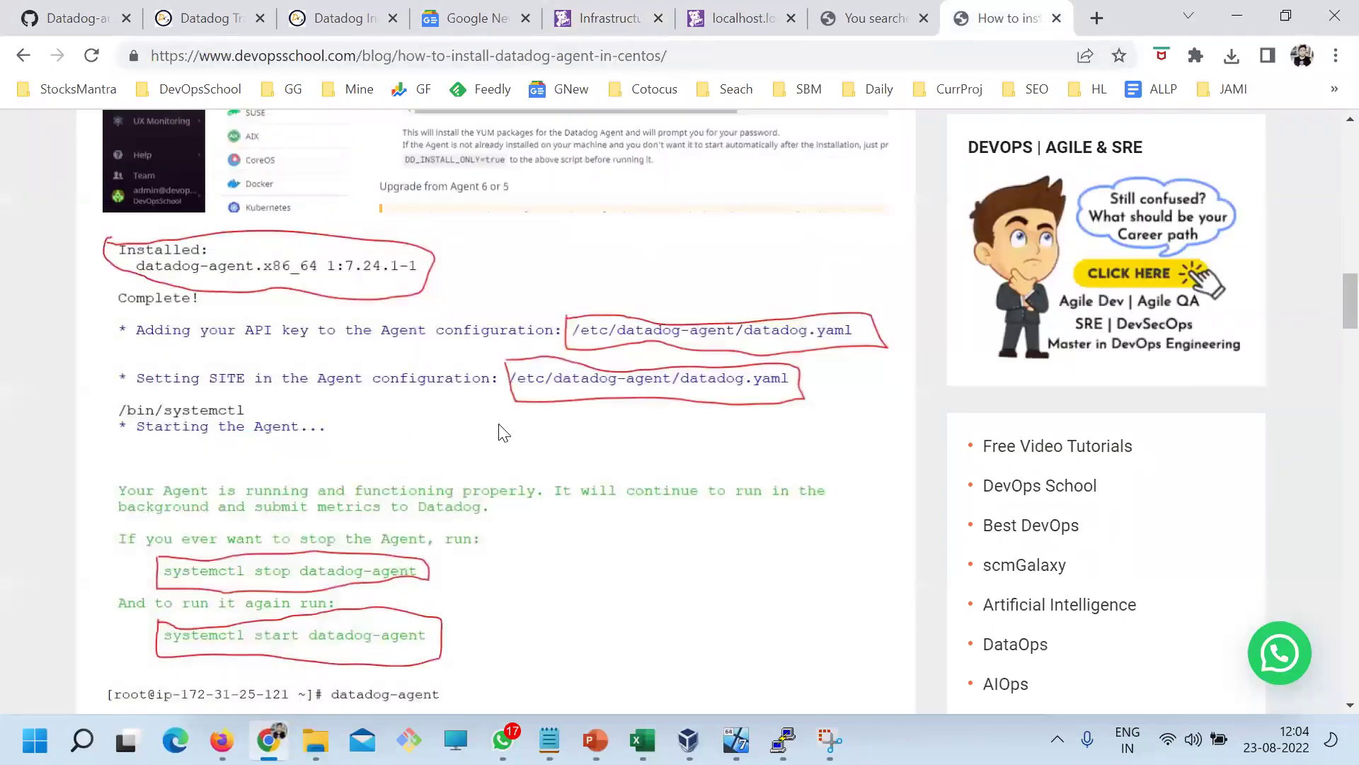
scroll(500, 432, "down", 5)
scroll(388, 525, "down", 5)
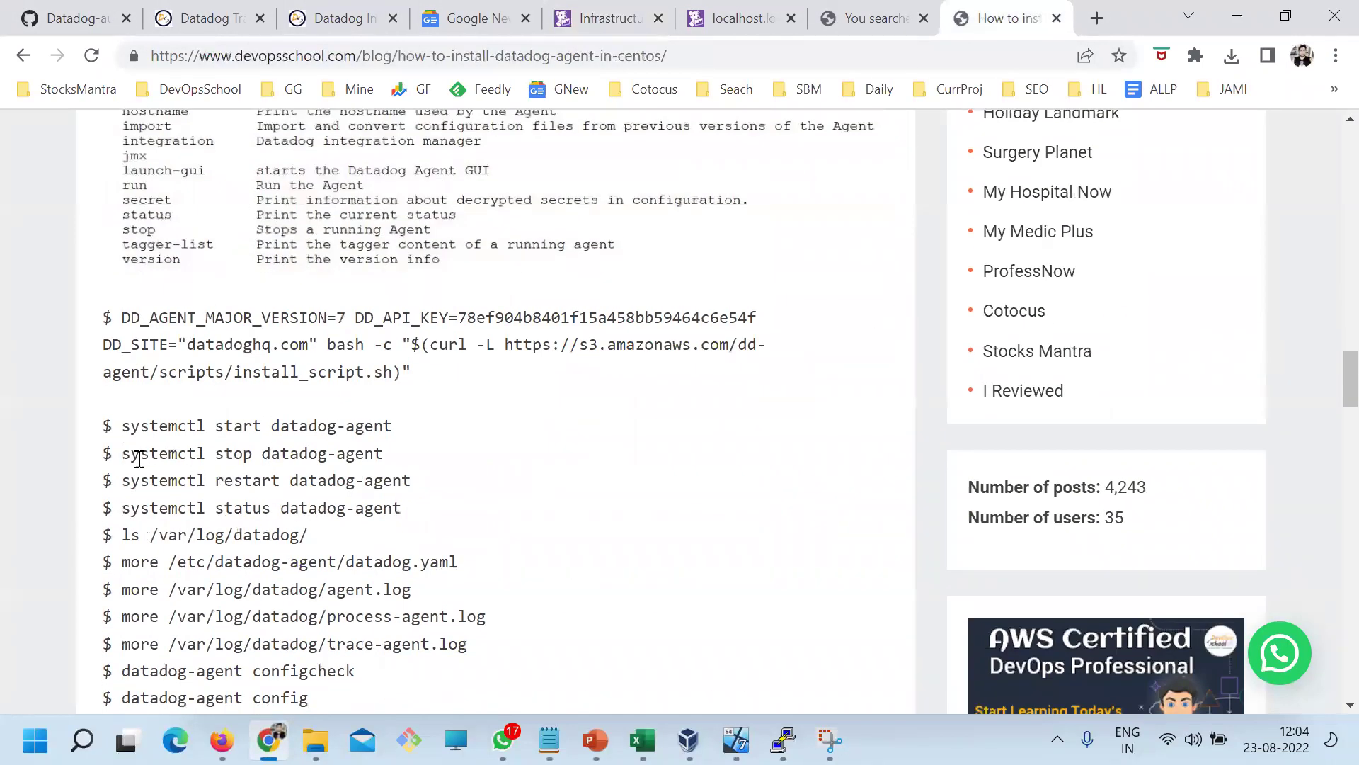
left_click_drag(122, 454, 122, 481)
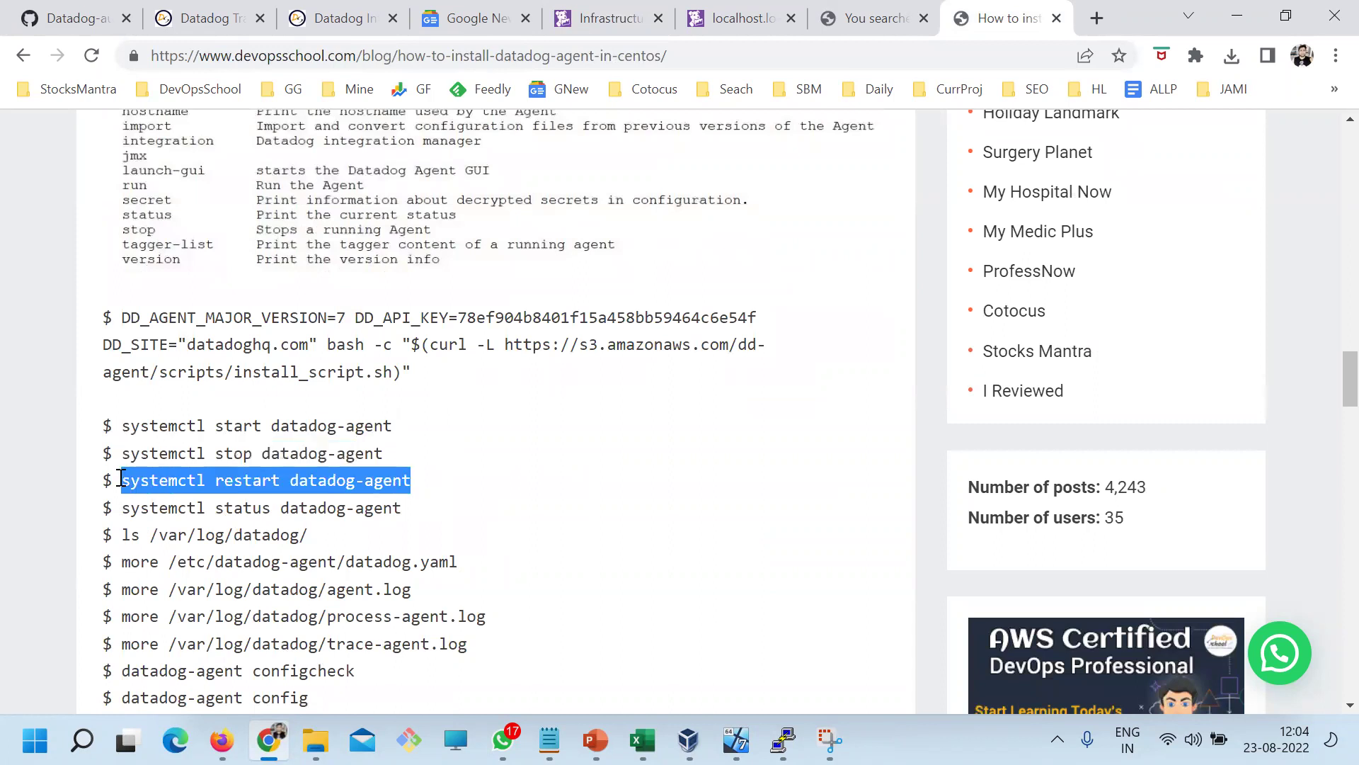
key("ctrl+c")
left_click(783, 739)
right_click(597, 422)
key("Return")
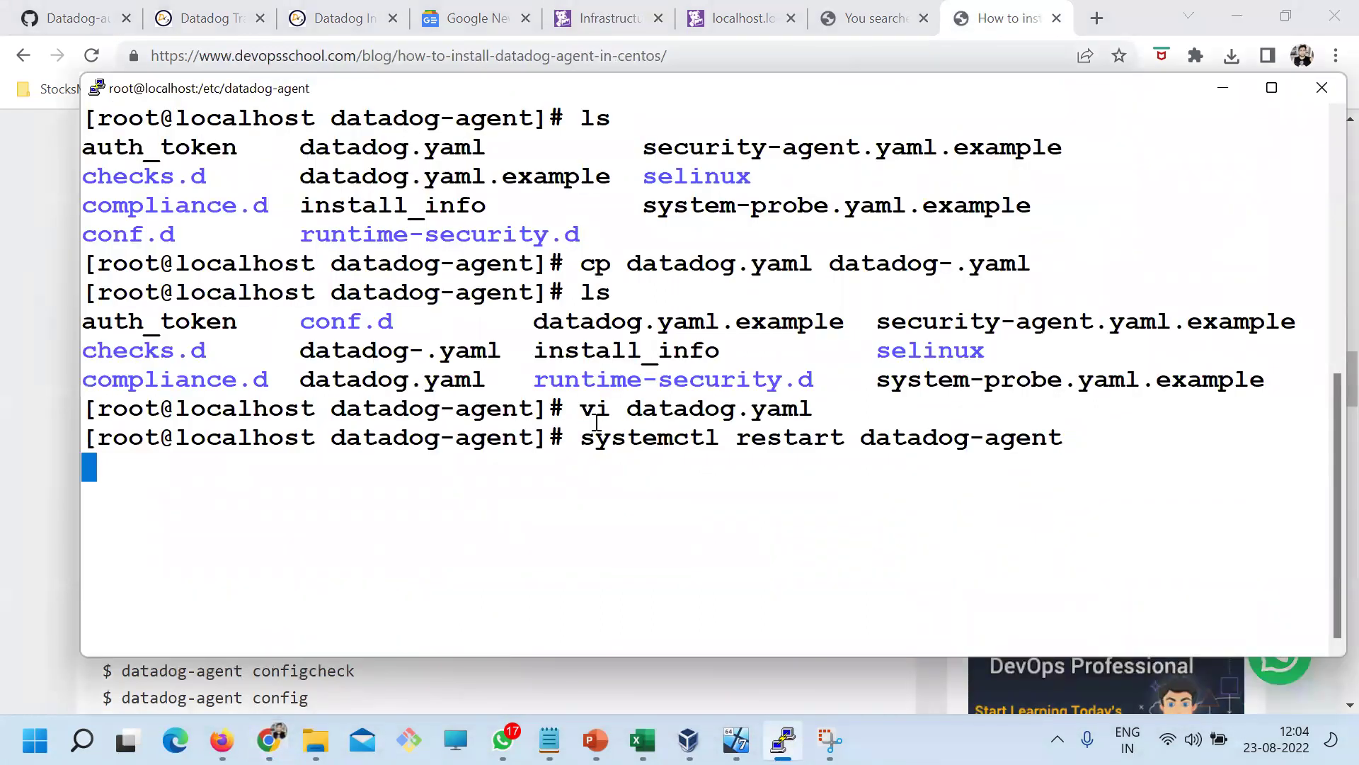
Run 'systemctl status datadog-agent' and confirm the service is active (running)
key("Up")
key("Left")
key("Left")
key("Left")
key("Left")
key("Left")
key("Left")
key("Left")
key("Left")
key("Left")
key("Left")
key("Left")
key("Left")
key("Left")
key("Left")
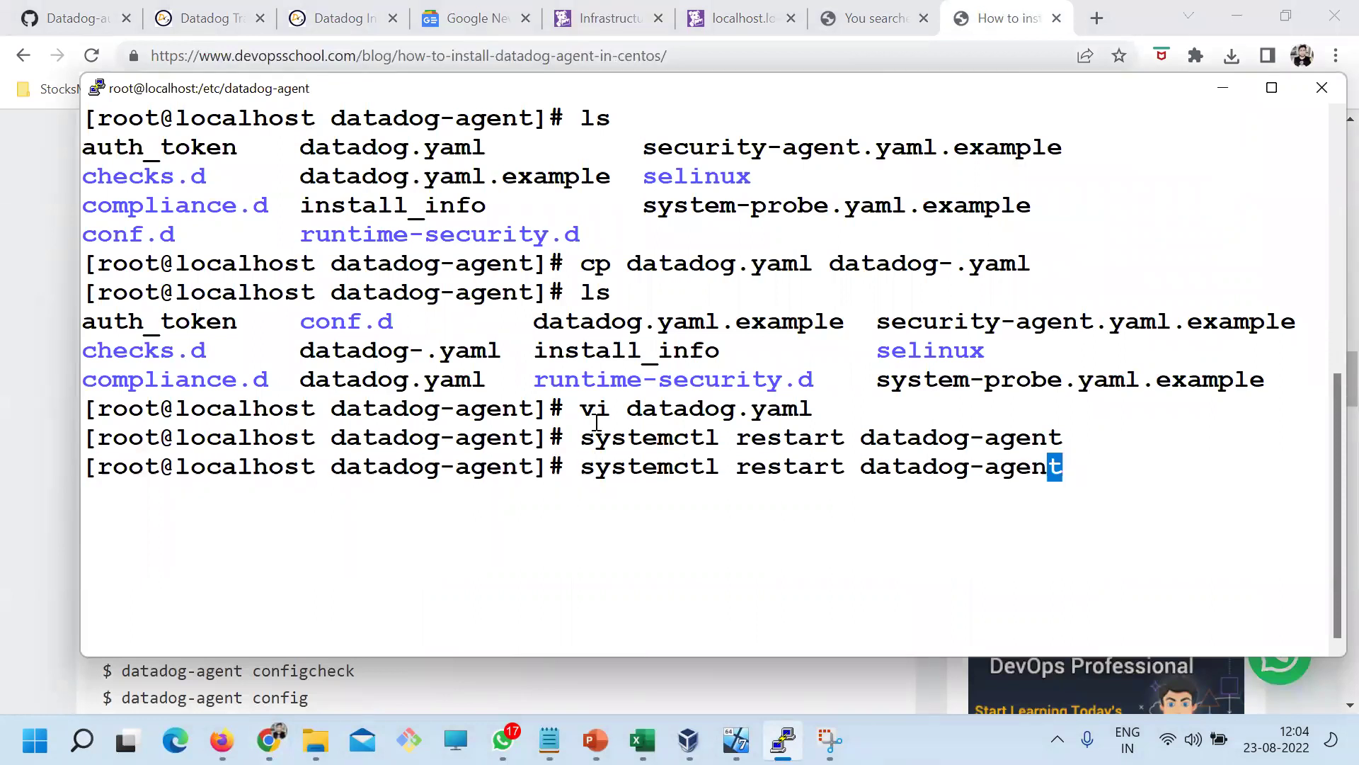
key("BackSpace")
key("BackSpace")
key("BackSpace")
key("BackSpace")
key("BackSpace")
key("BackSpace")
key("BackSpace")
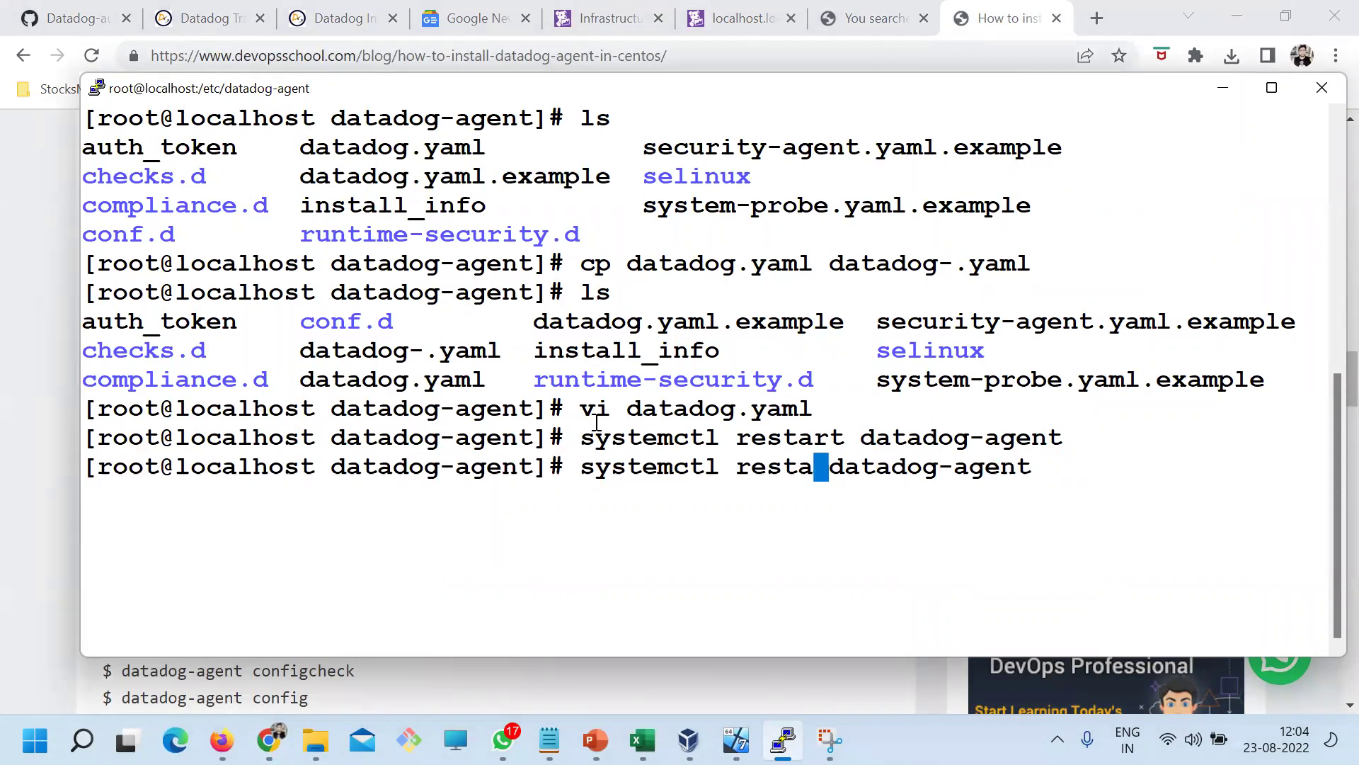
type("status")
key("Return")
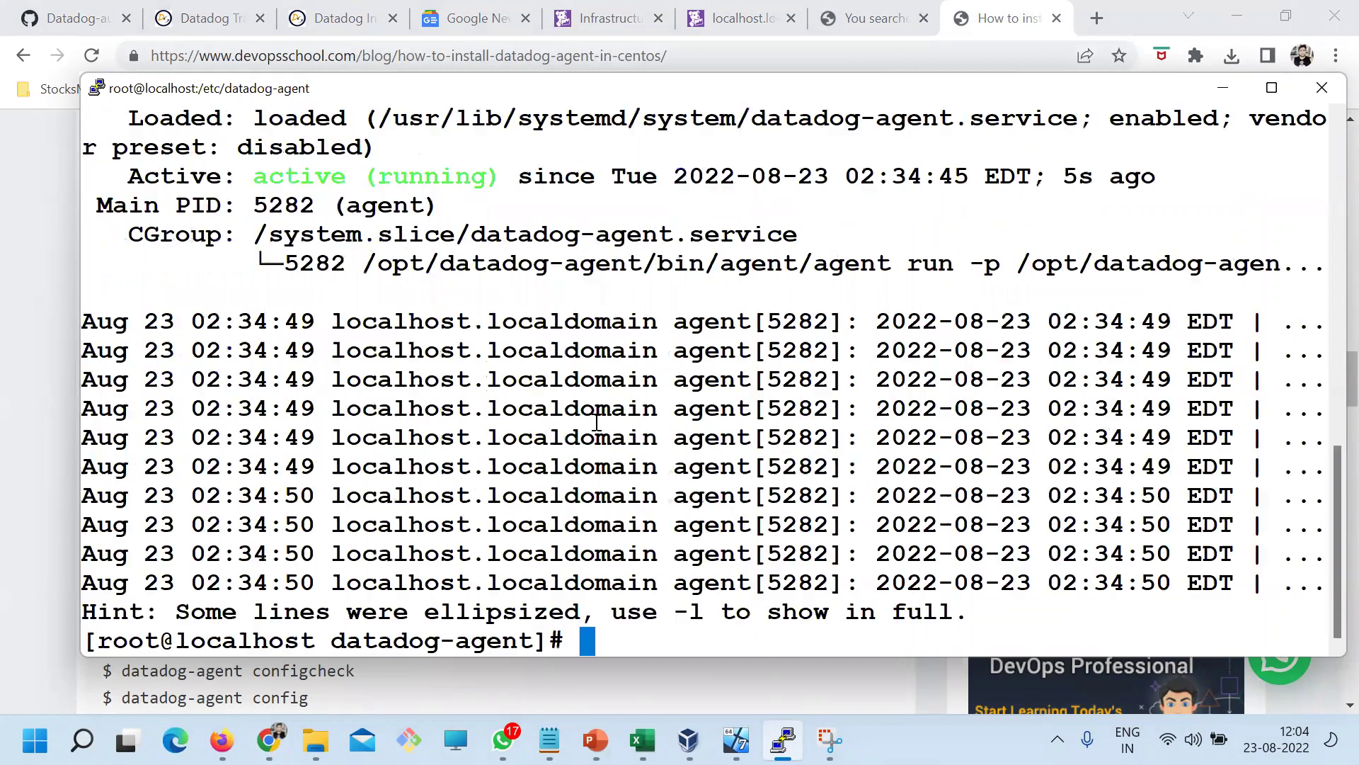
Clear the terminal and strip the recalled systemctl command back to datadog-agent
type("clear")
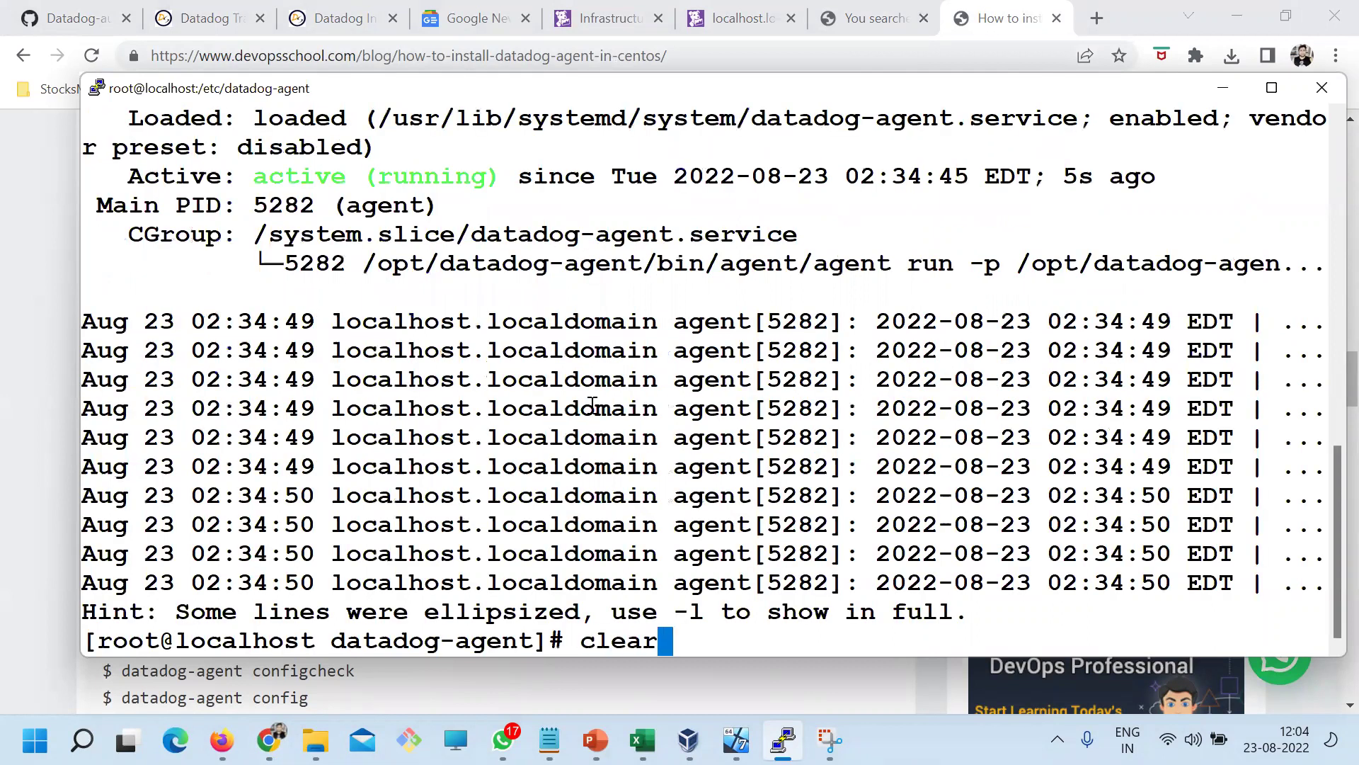
key("Return")
key("Up")
key("Left")
key("Left")
key("Left")
key("Left")
key("Left")
key("Left")
key("Left")
key("Left")
key("Left")
key("Left")
key("Left")
key("Left")
key("Left")
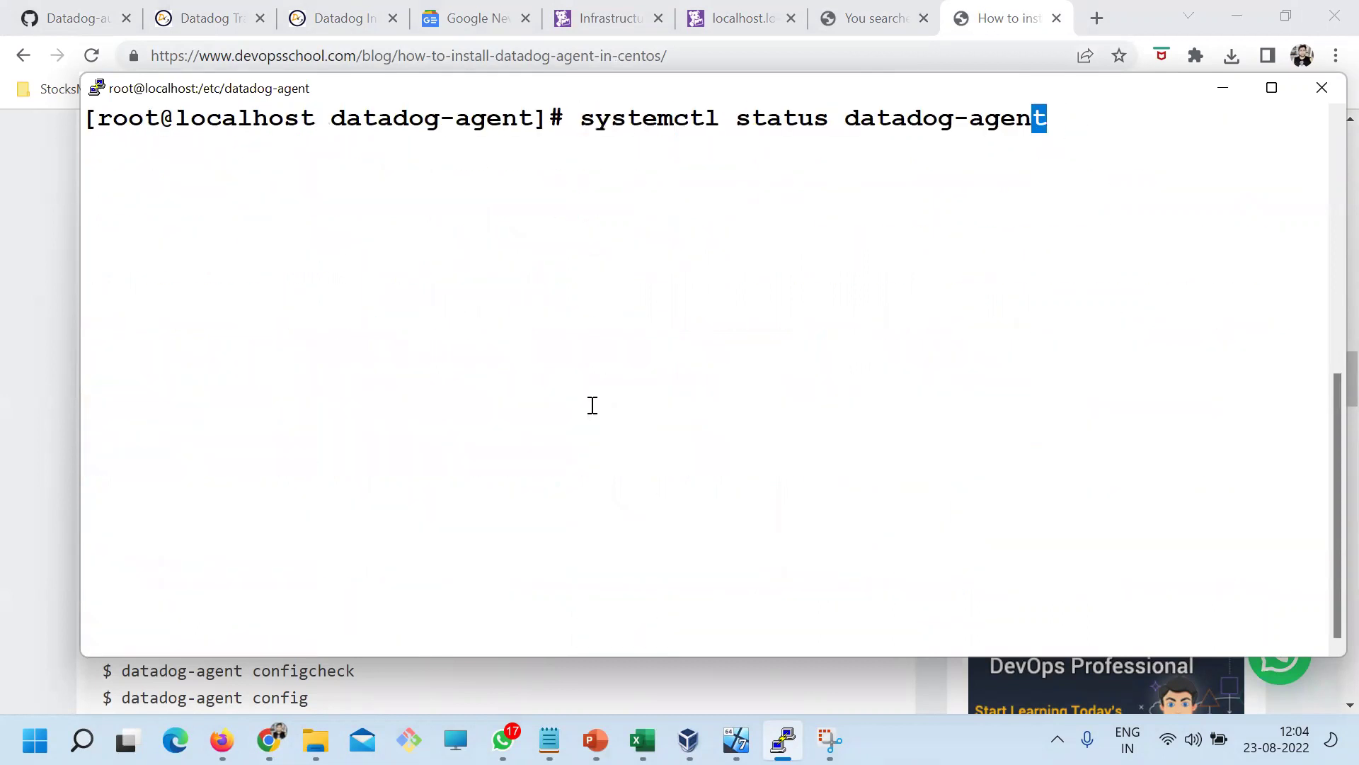
key("BackSpace")
key("BackSpace")
key("BackSpace")
key("BackSpace")
key("BackSpace")
key("BackSpace")
key("BackSpace")
key("BackSpace")
key("BackSpace")
key("BackSpace")
key("BackSpace")
key("BackSpace")
key("BackSpace")
key("BackSpace")
key("BackSpace")
key("BackSpace")
key("BackSpace")
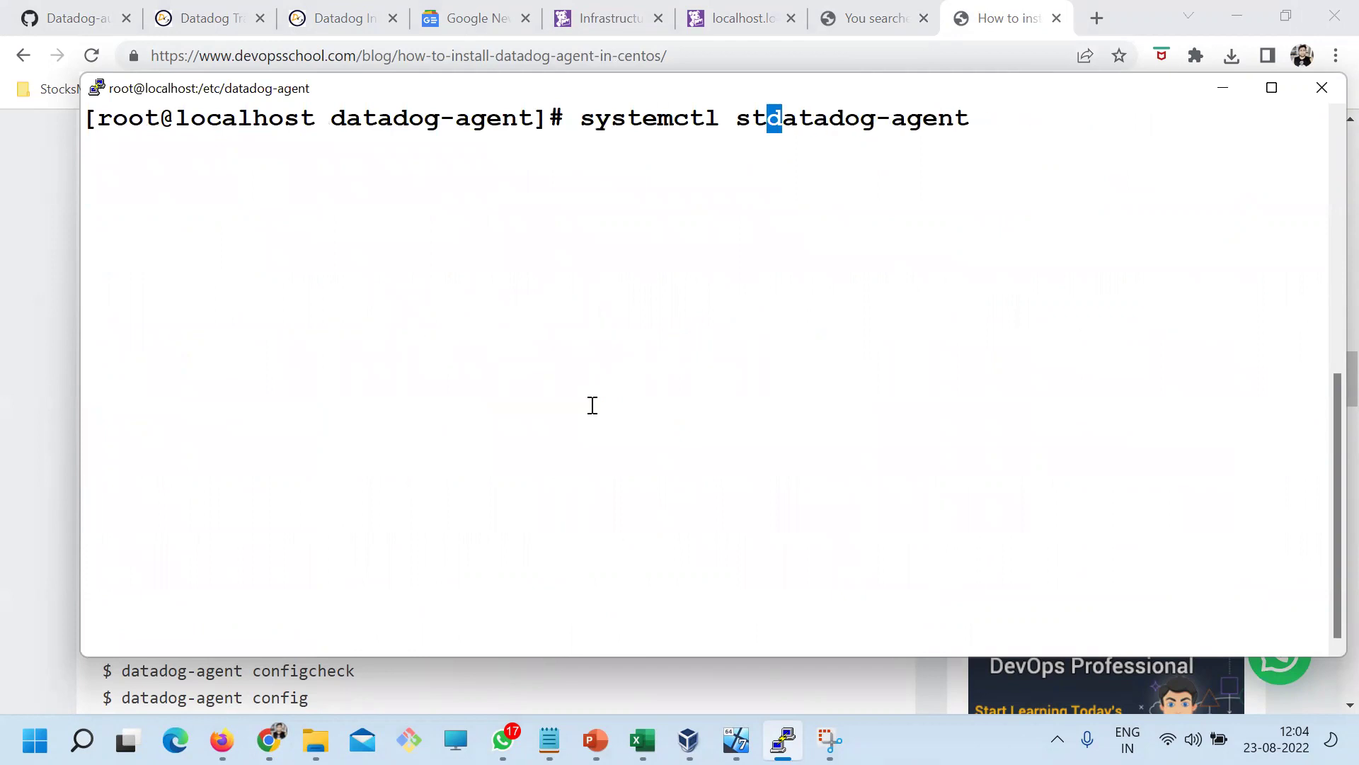
key("alt+Tab")
left_click(431, 519)
Copy 'datadog-agent configcheck' from the guide and run it in PuTTY
scroll(432, 525, "down", 3)
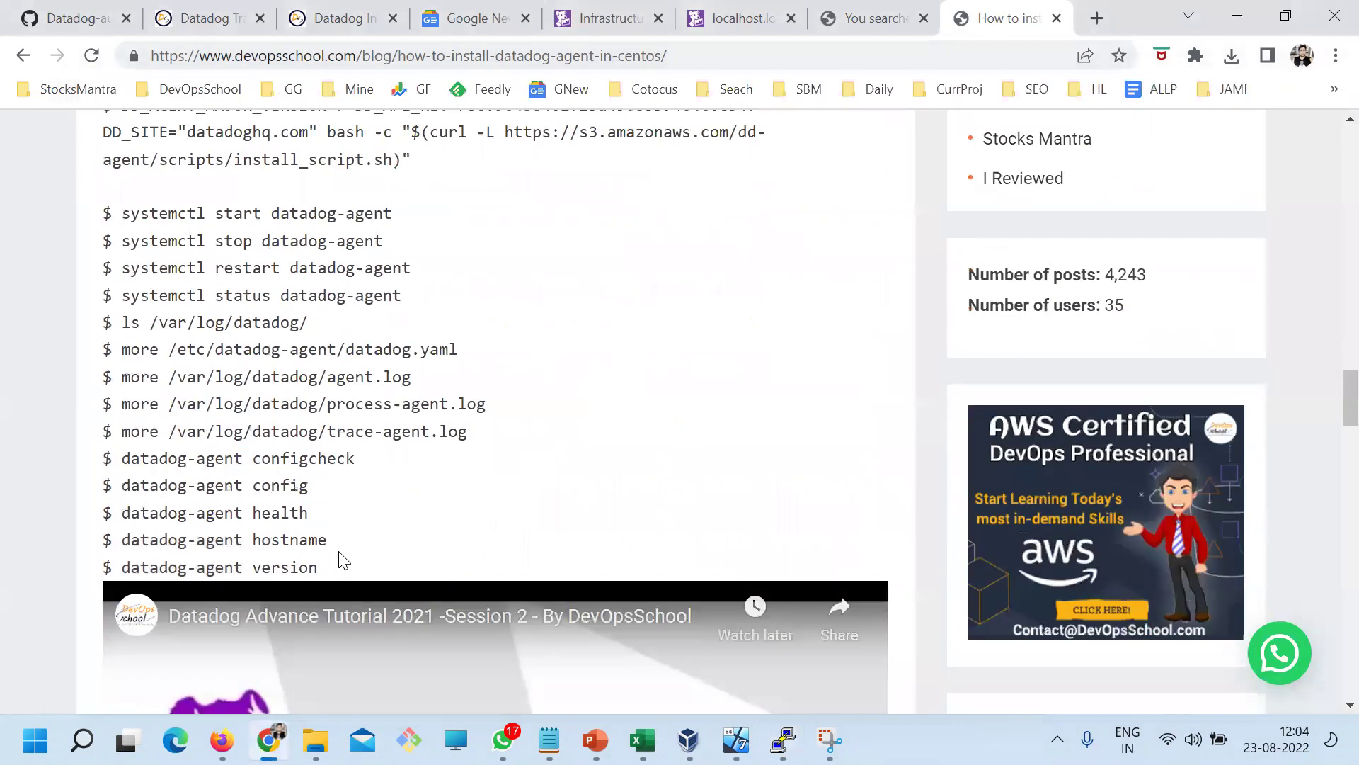
left_click_drag(354, 459, 120, 459)
key("ctrl+c")
key("alt+Tab")
key("ctrl+c")
right_click(619, 264)
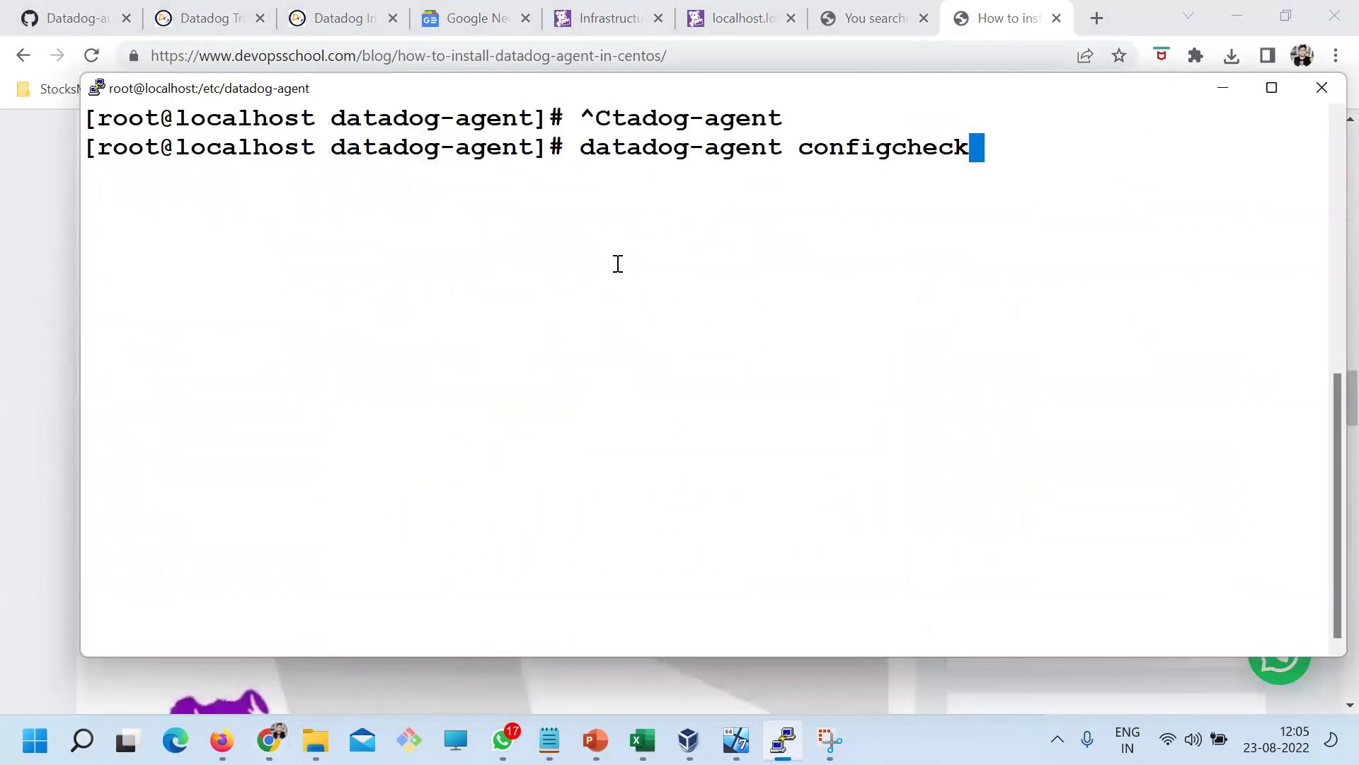
key("Return")
Review the configcheck output and rerun it filtered with '| grep process'
scroll(619, 264, "up", 20)
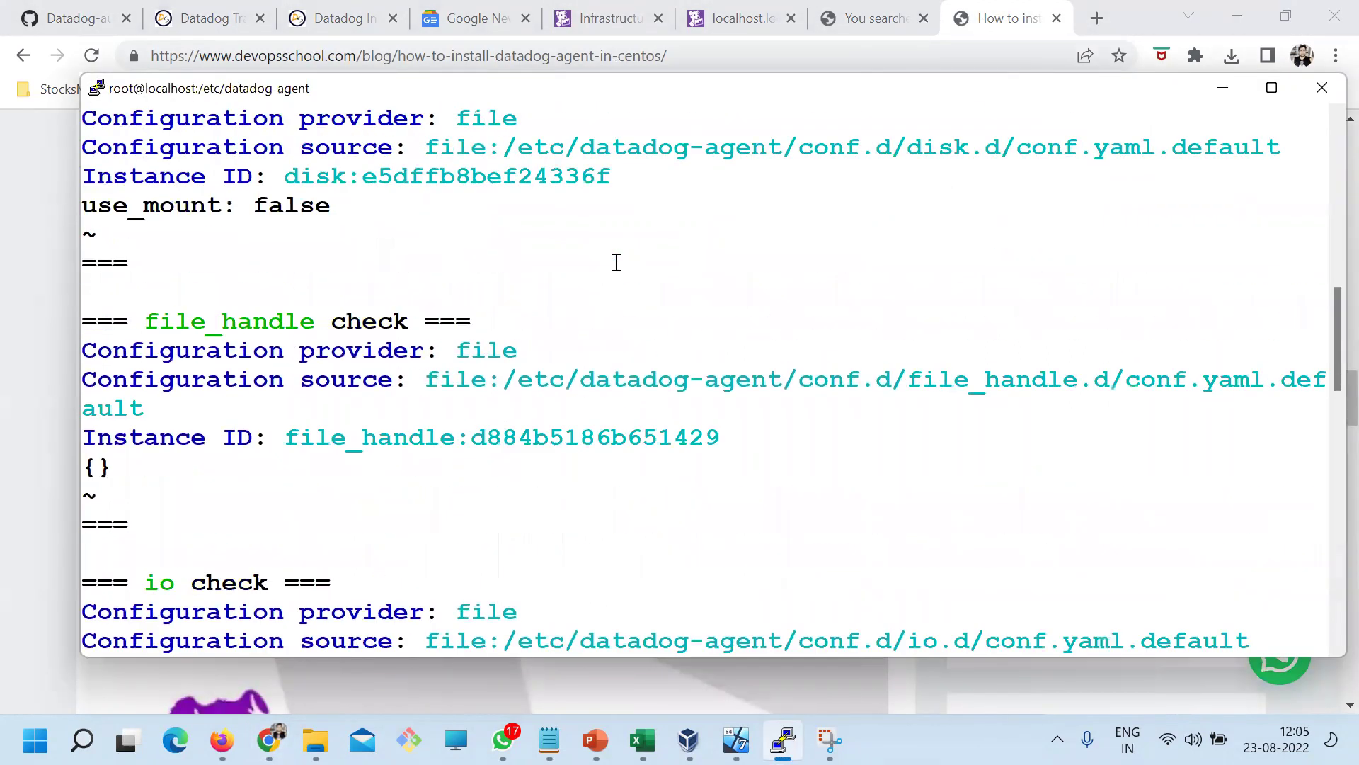
scroll(621, 280, "down", 20)
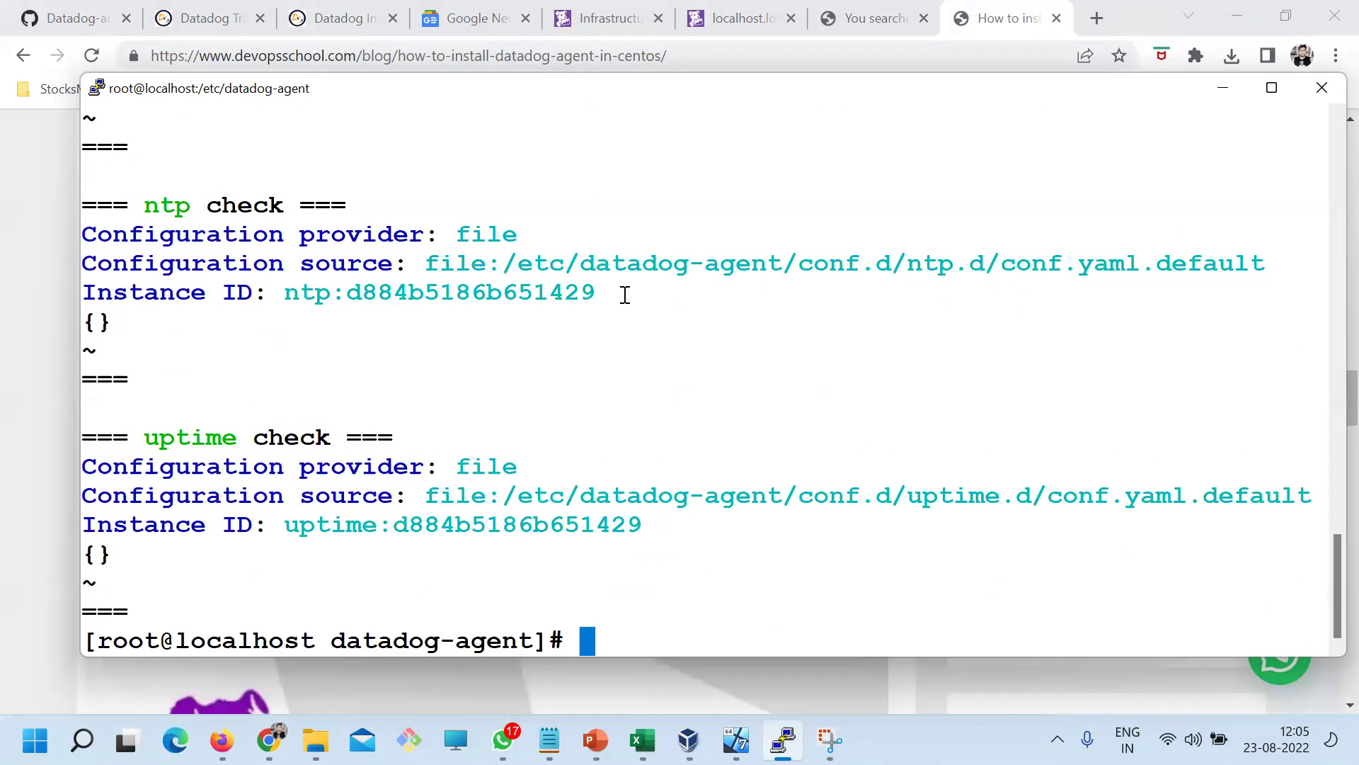
scroll(623, 294, "up", 20)
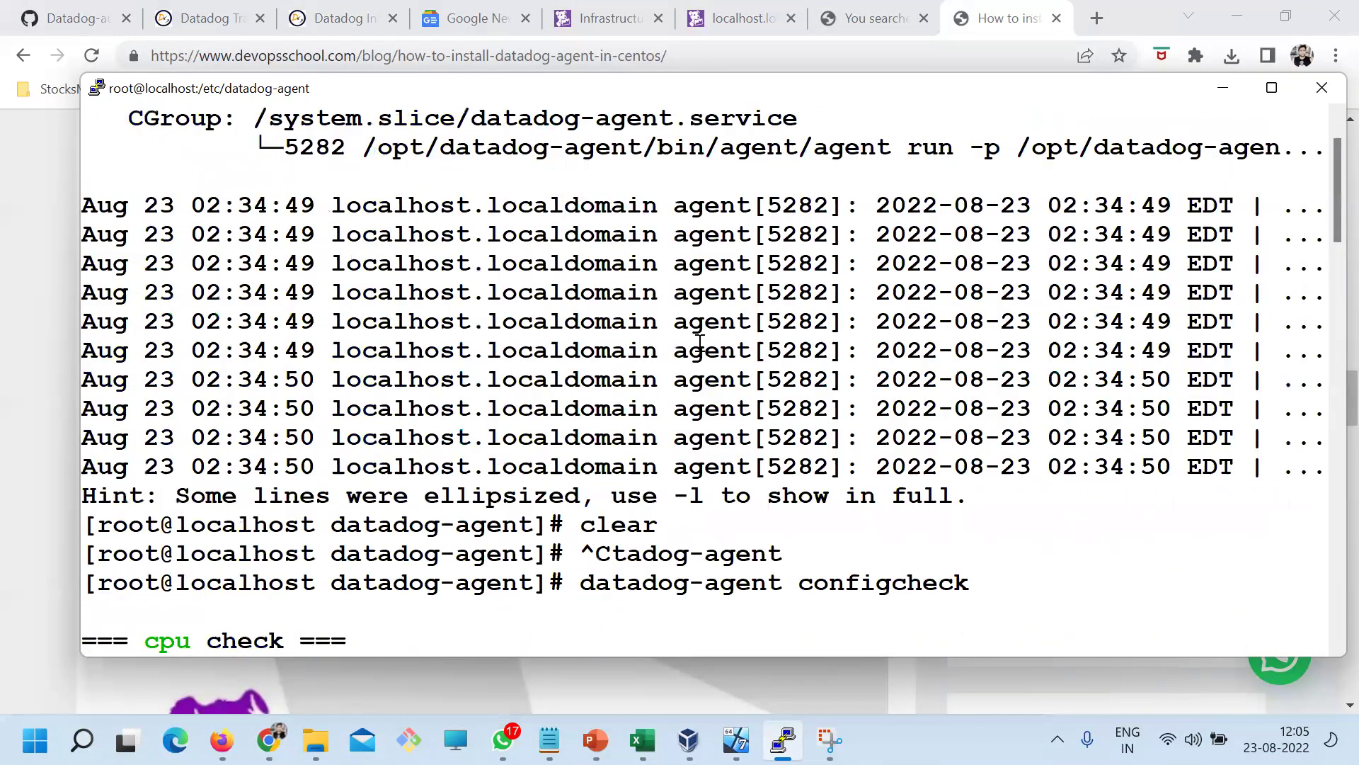
scroll(594, 420, "down", 15)
scroll(593, 420, "up", 11)
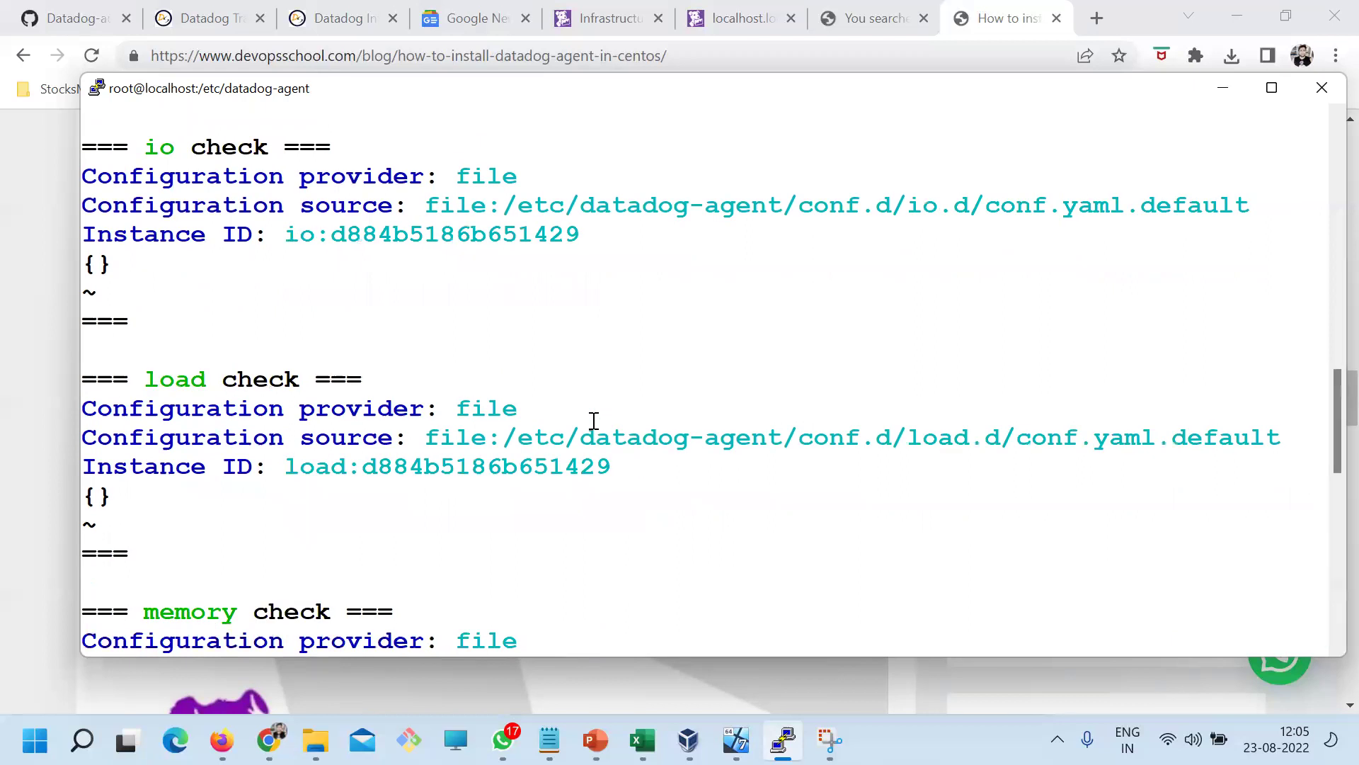
scroll(594, 420, "down", 20)
type("| grep ")
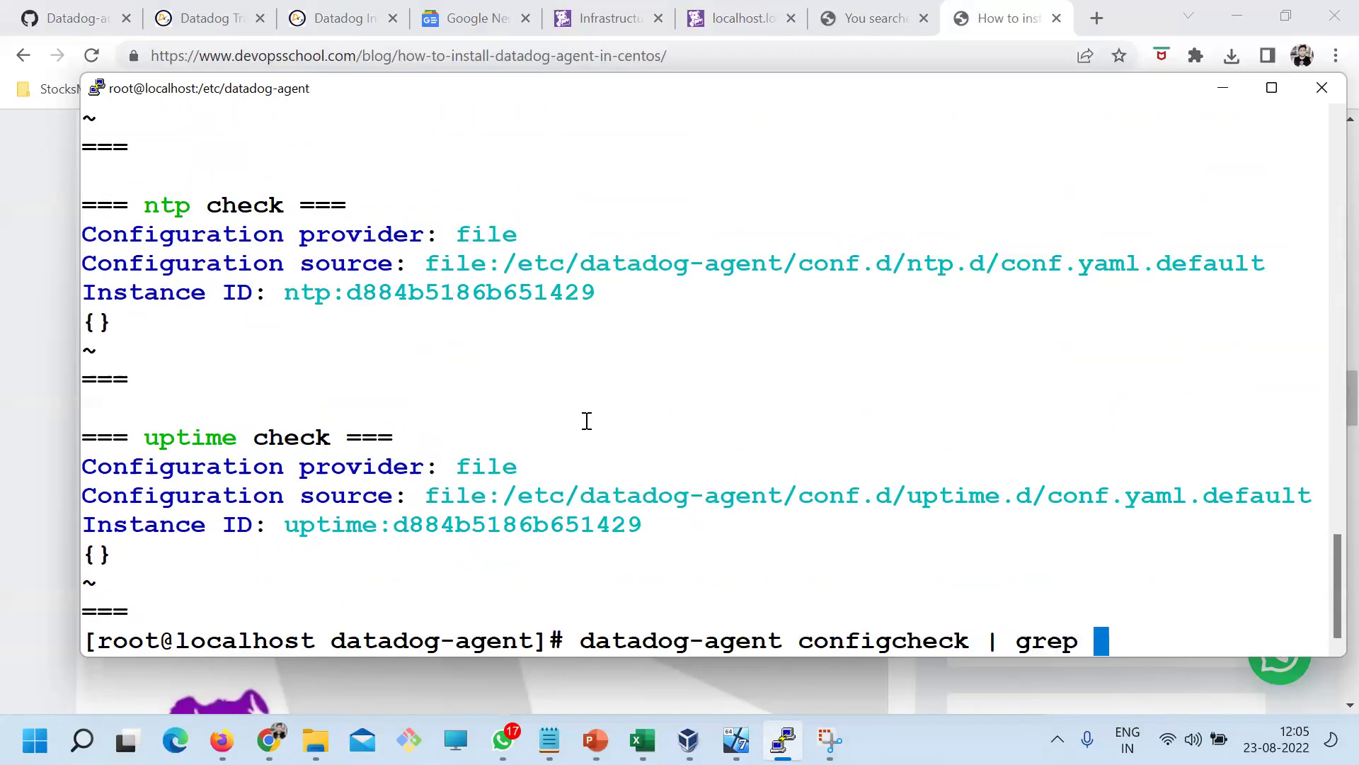
type("process")
key("Return")
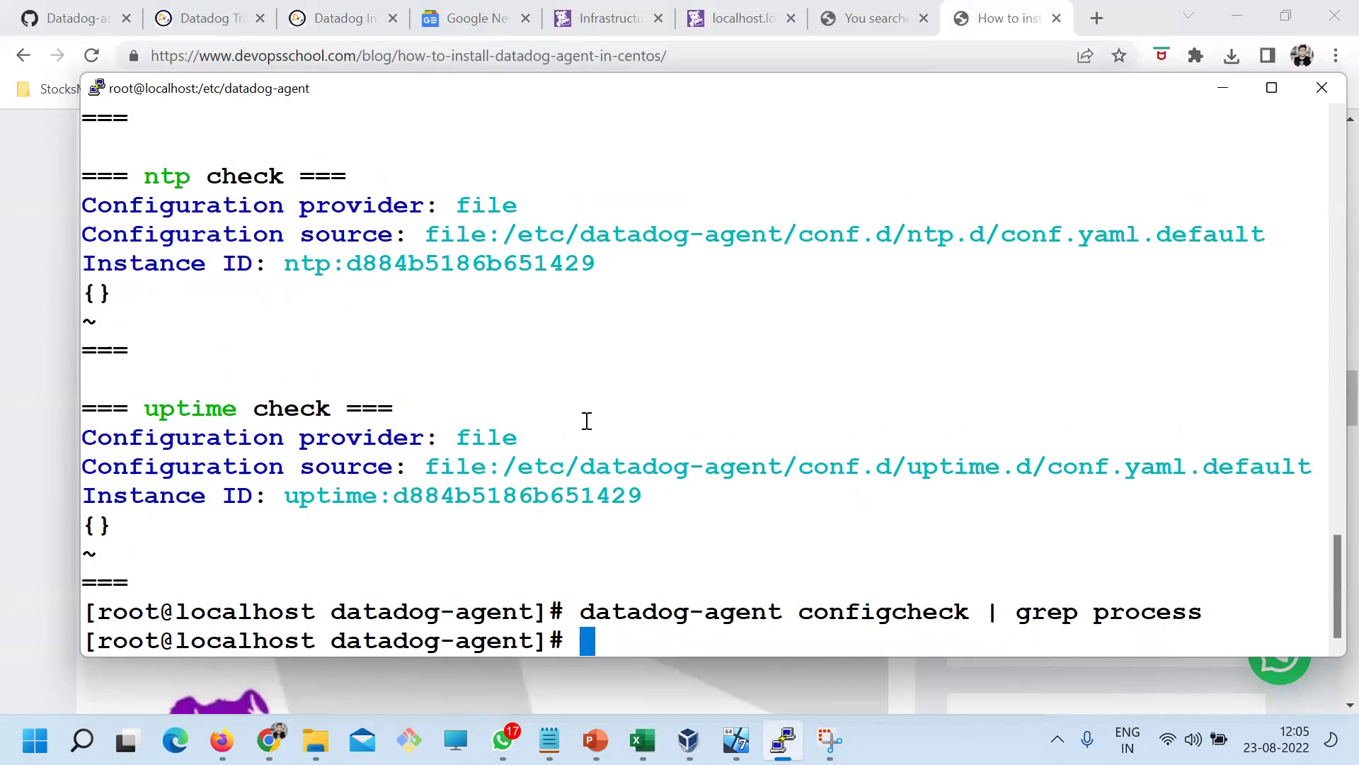
Clear the terminal and run 'datadog-agent config | grep process'
key("alt+Tab")
left_click_drag(310, 487, 123, 476)
key("alt+Tab")
type("clear")
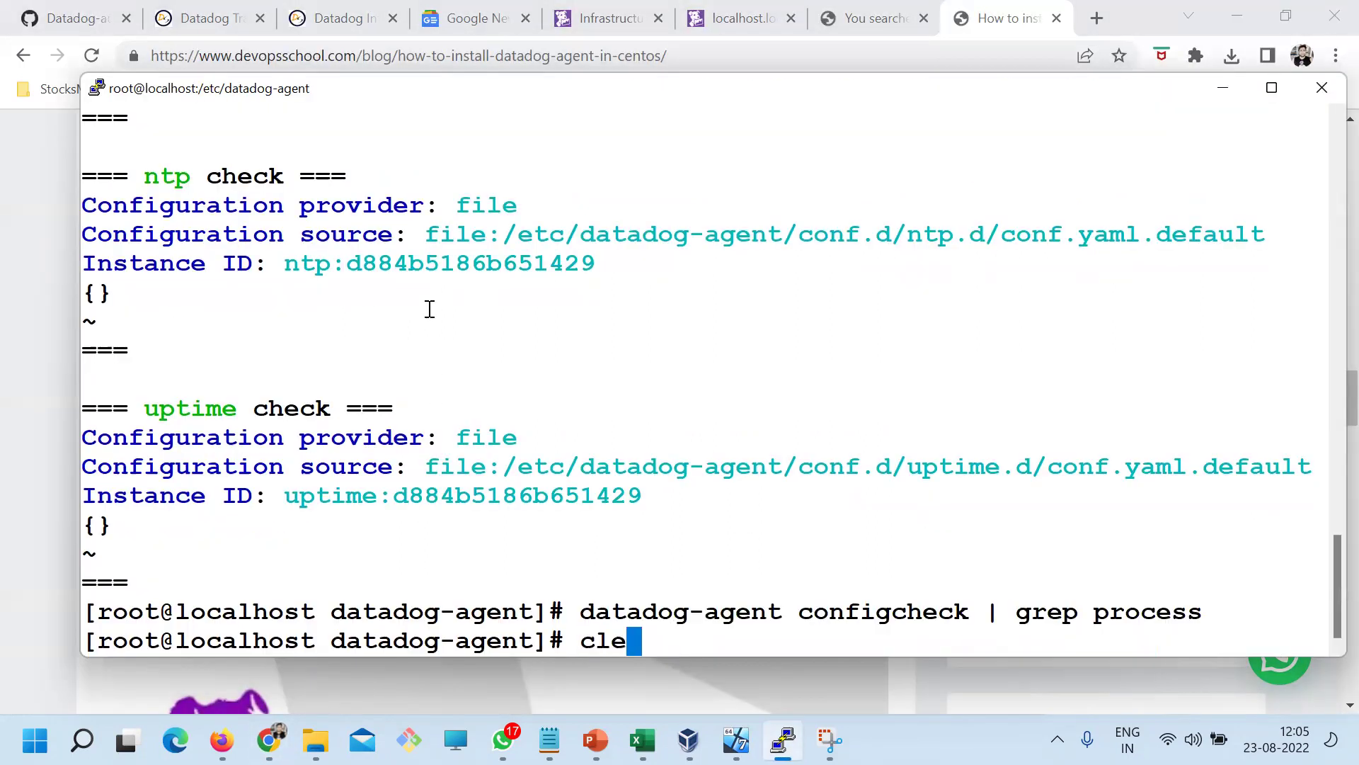
key("Return")
right_click(429, 309)
type("|")
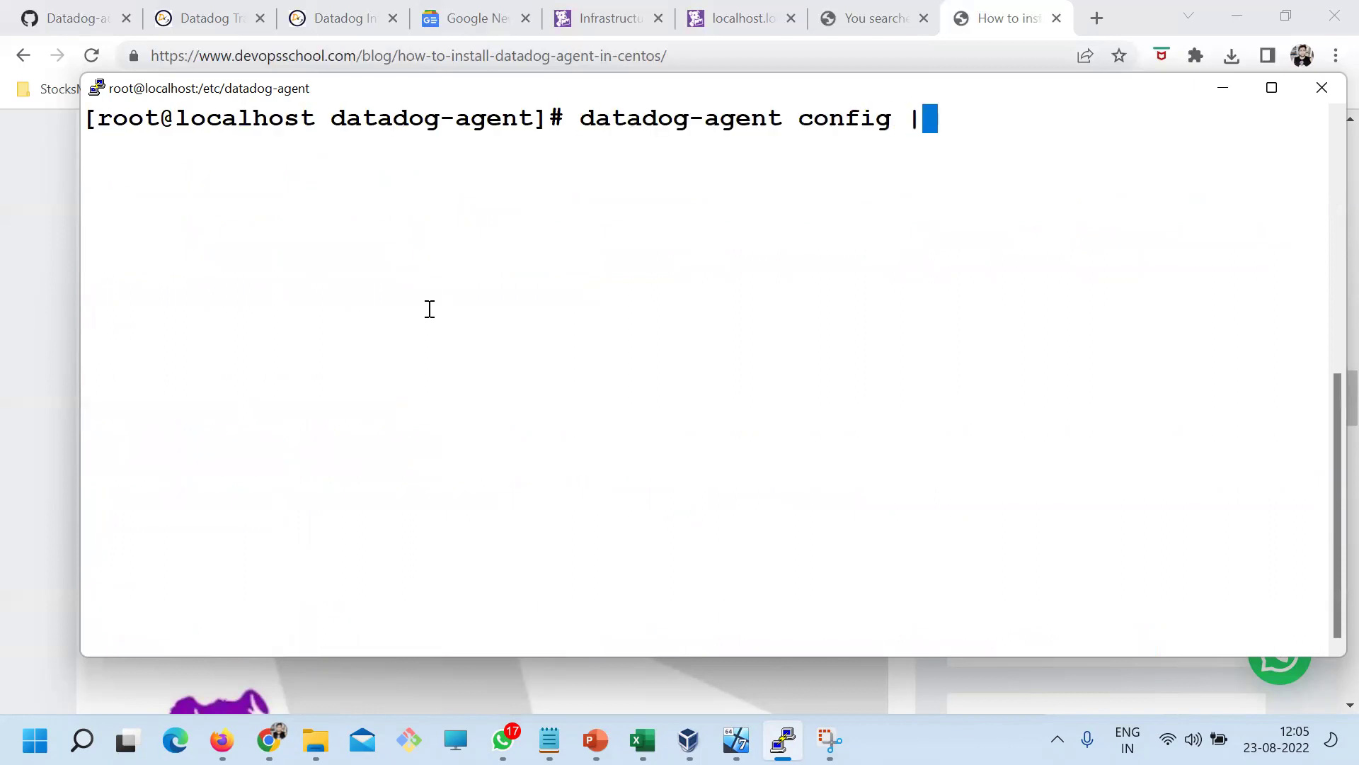
type(" grep process")
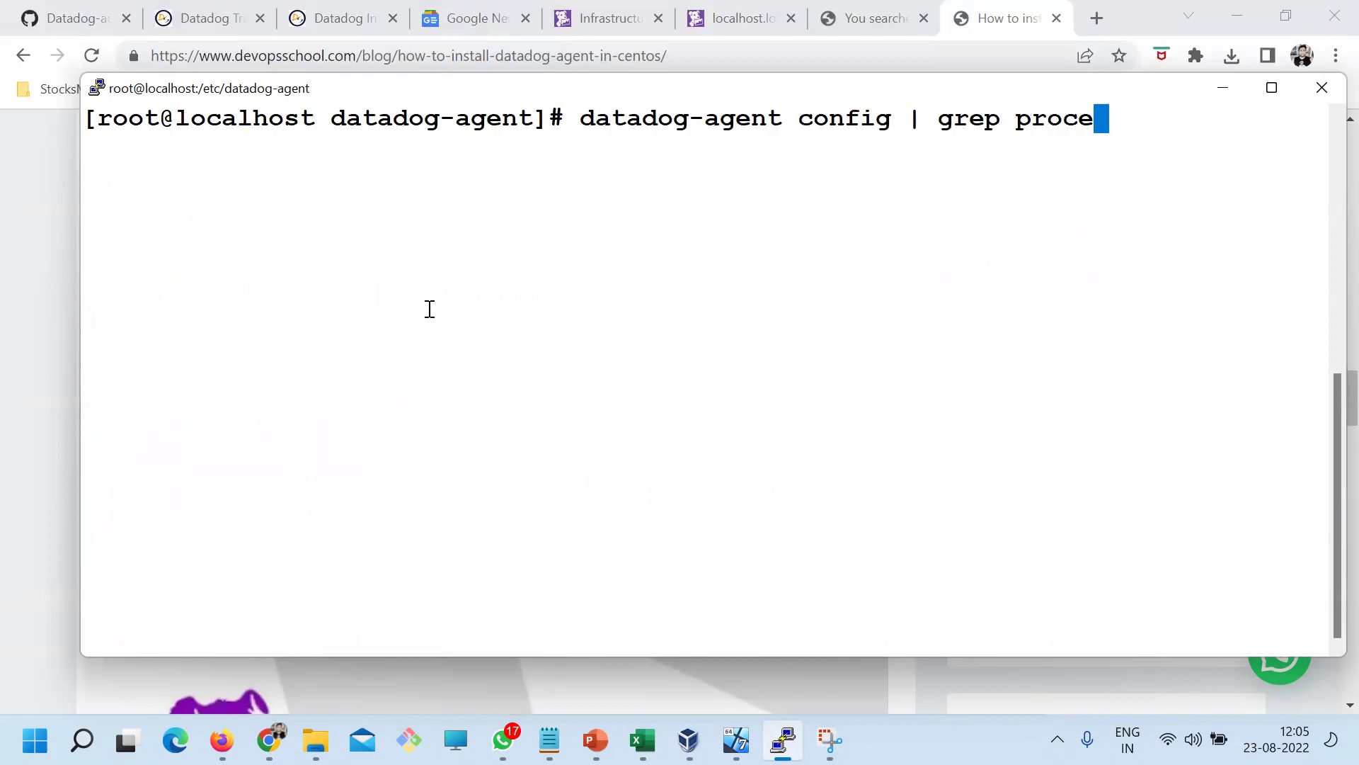
key("Return")
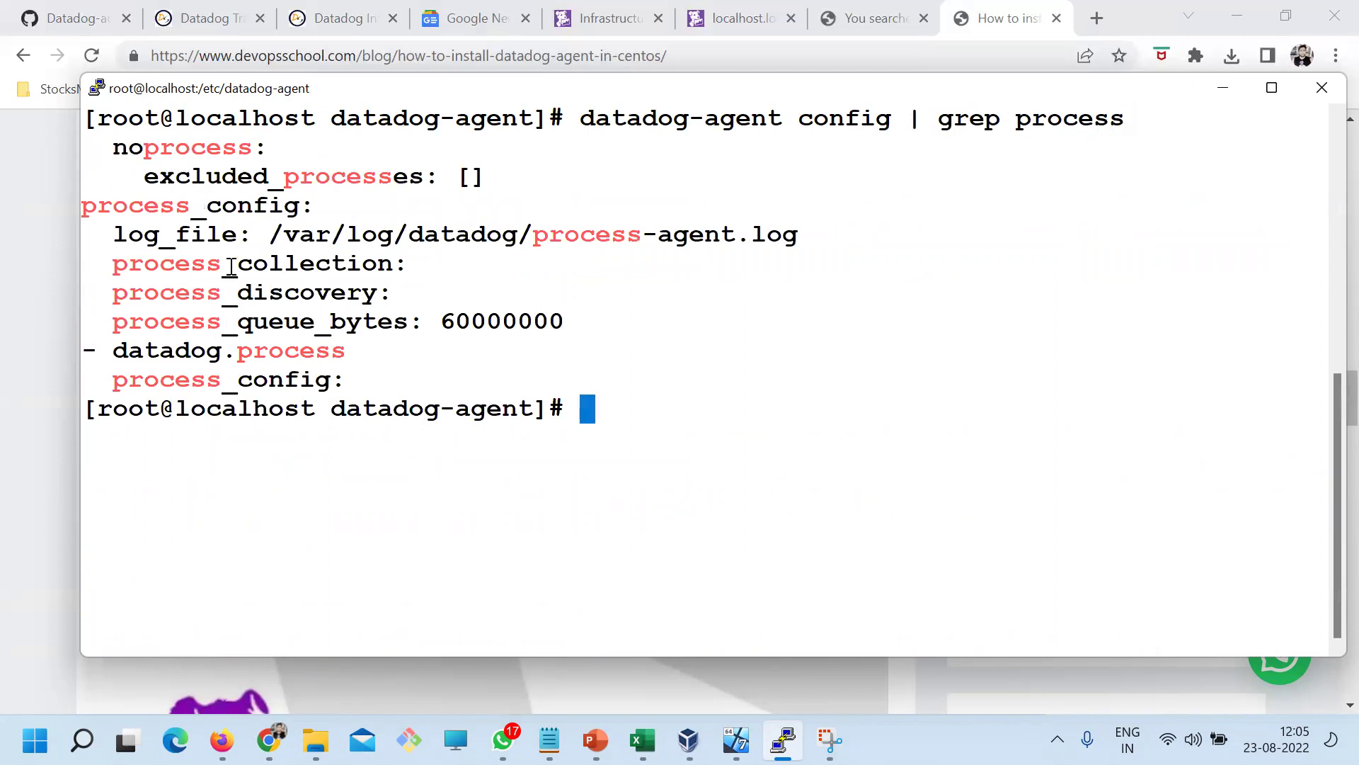
Inspect the process_config, process_collection and process_queue_bytes 60000000 lines in the output
double_click(230, 265)
double_click(178, 205)
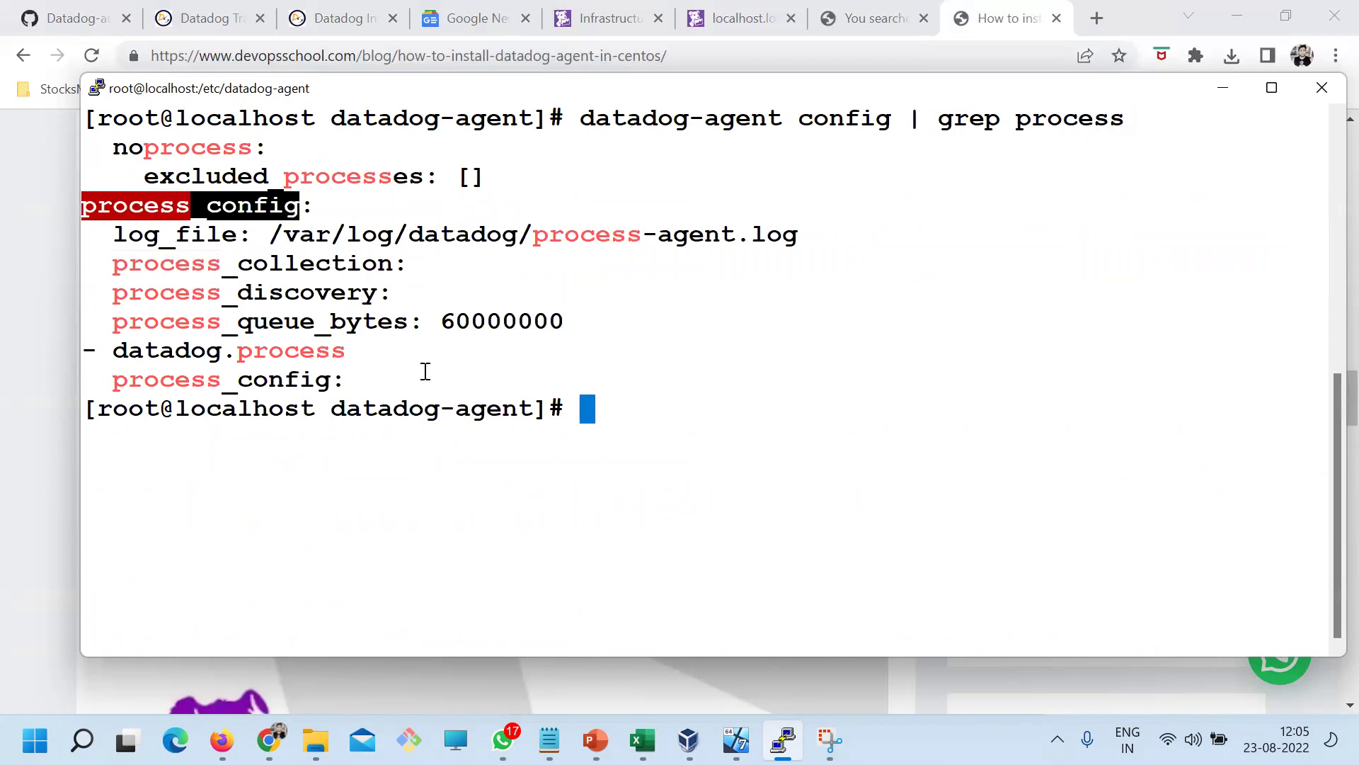
double_click(305, 379)
left_click(292, 355)
key("alt+Tab")
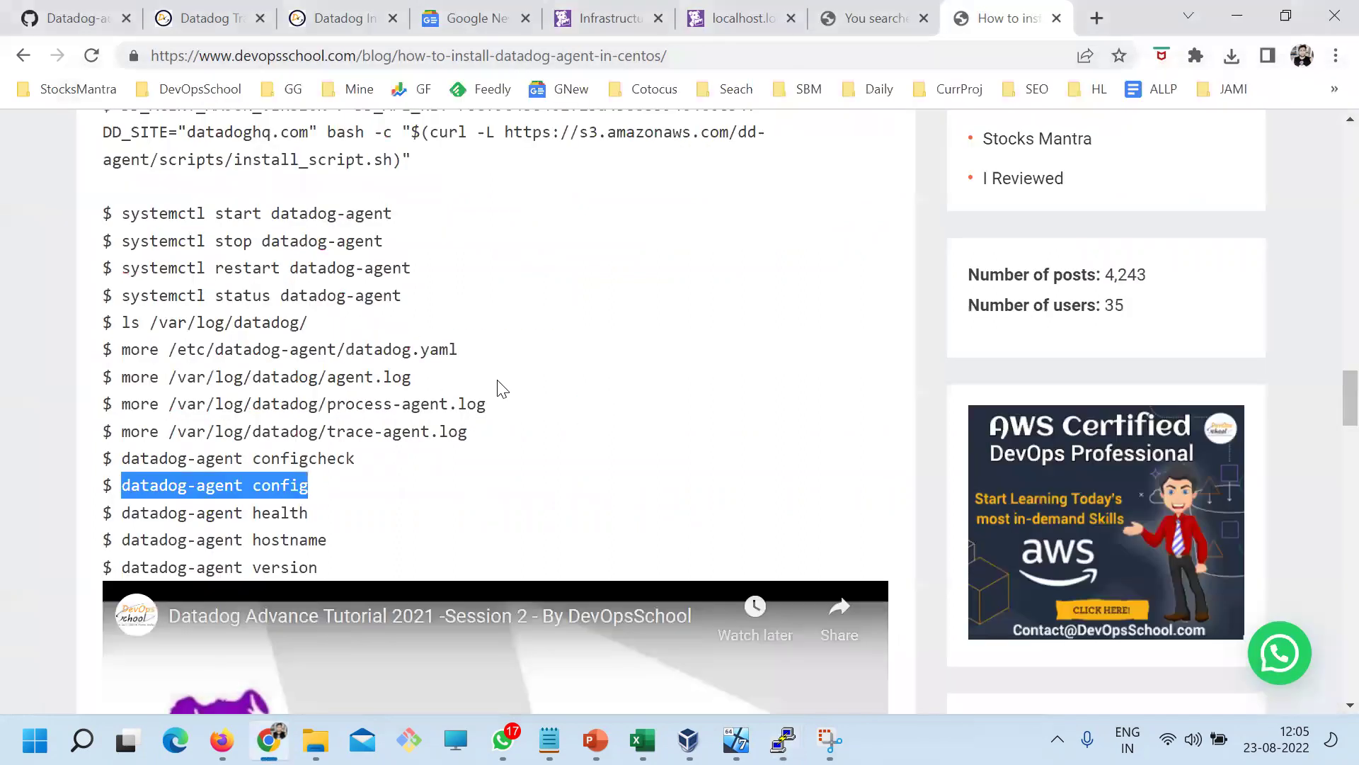
key("alt+Tab")
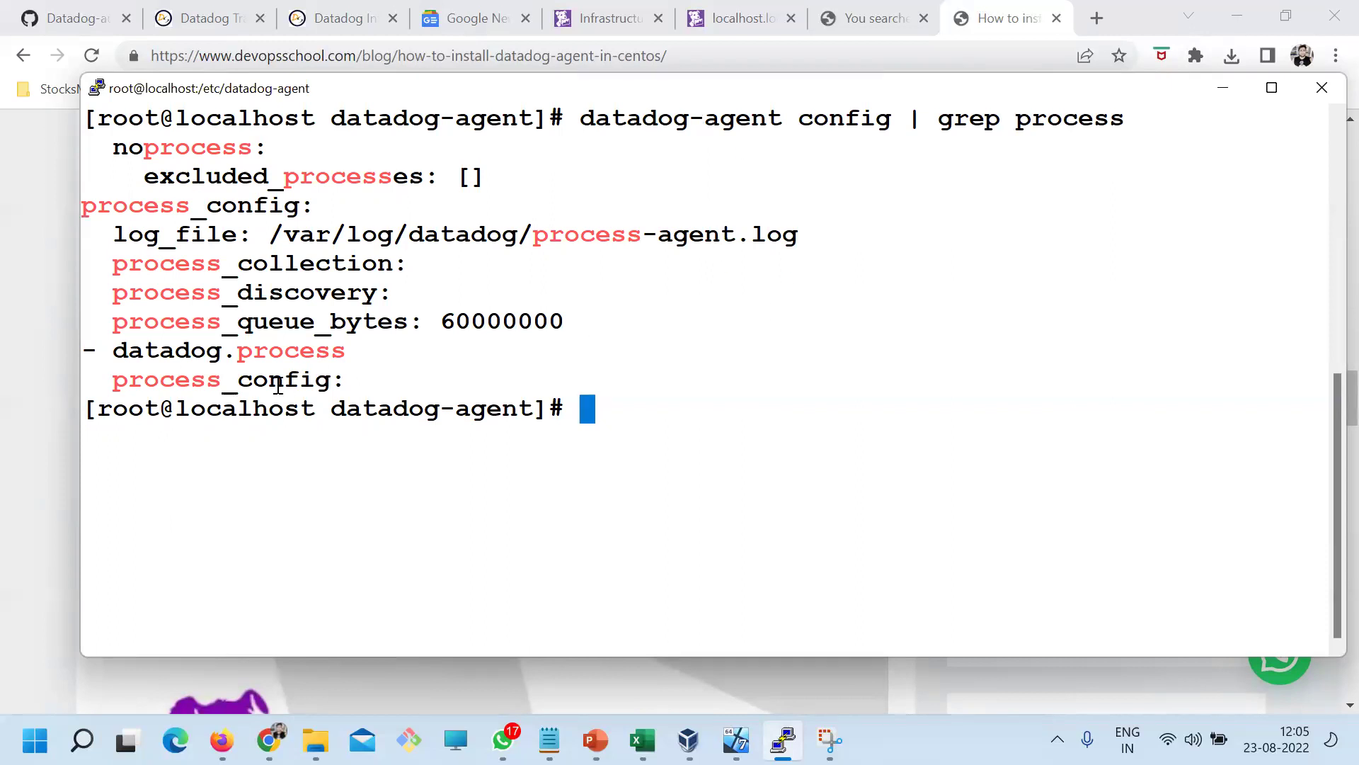
left_click_drag(151, 296, 342, 382)
key("alt+Tab")
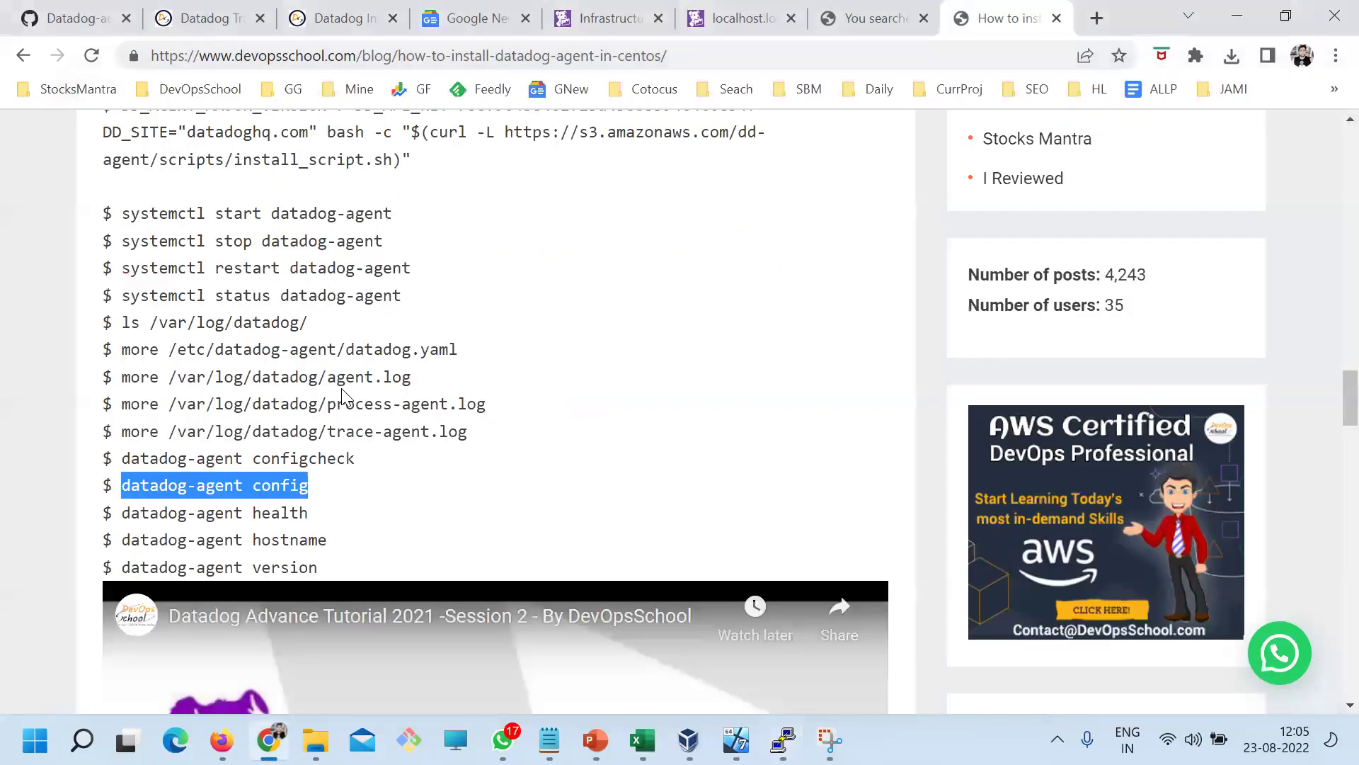
left_click(614, 18)
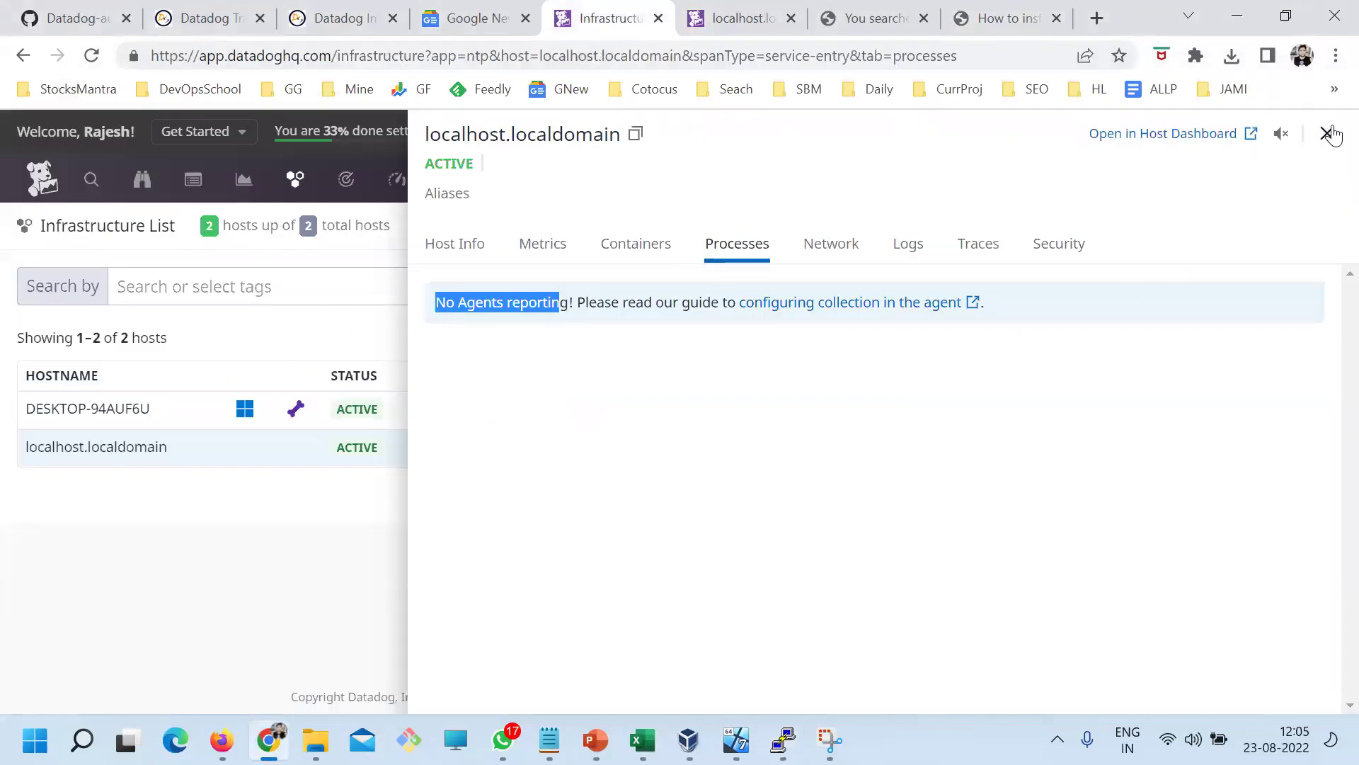
Reload the infrastructure list and view localhost.localdomain's Processes tab, now showing 26 processes
left_click(1326, 133)
left_click(91, 56)
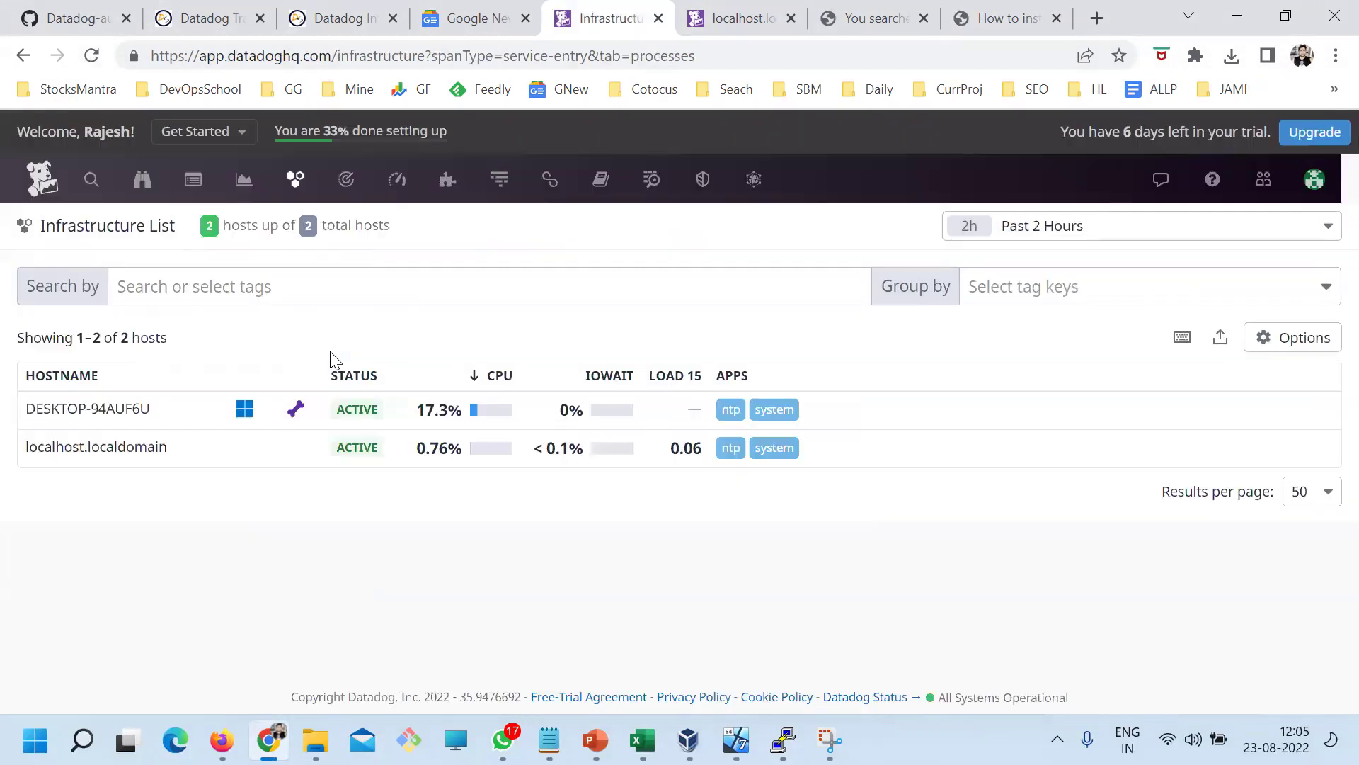
left_click(111, 453)
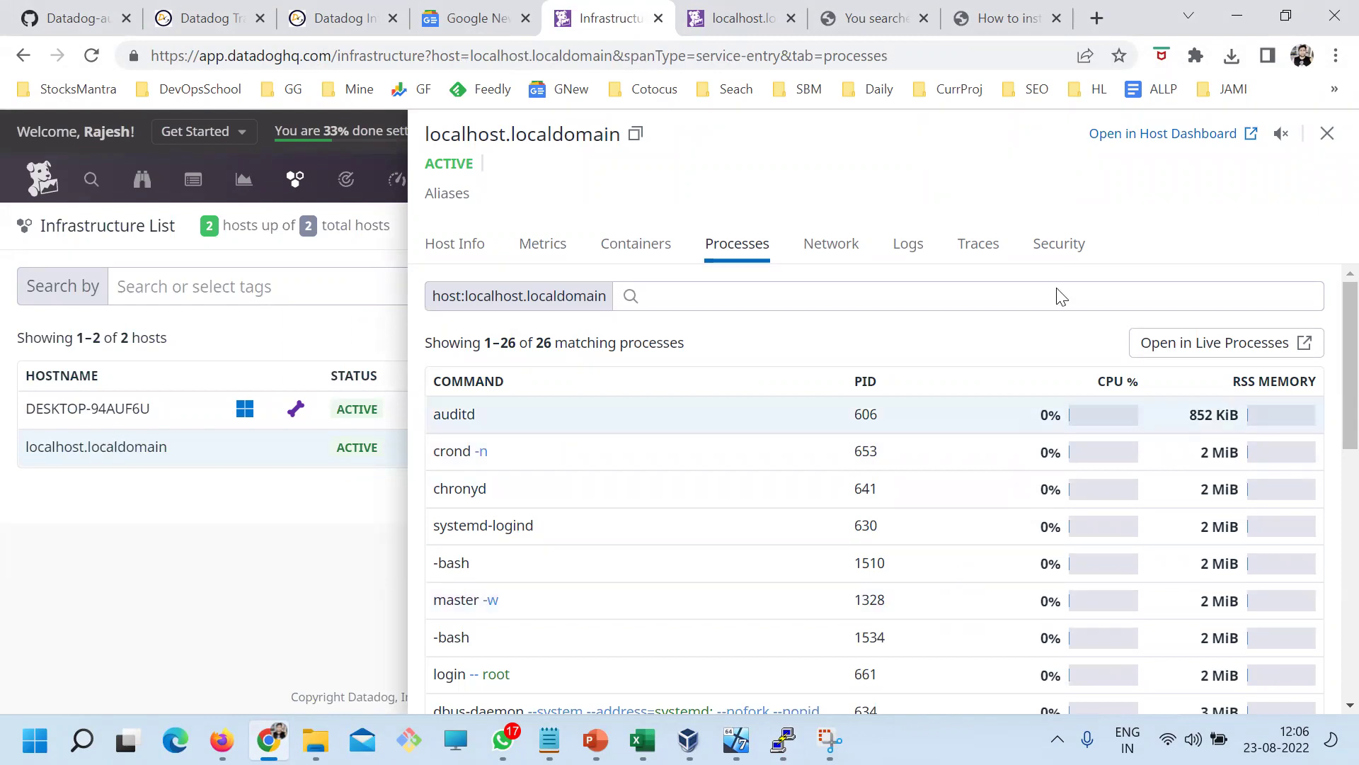
left_click(1016, 20)
Search the DevOpsSchool blog for 'datadog process'
scroll(805, 395, "up", 20)
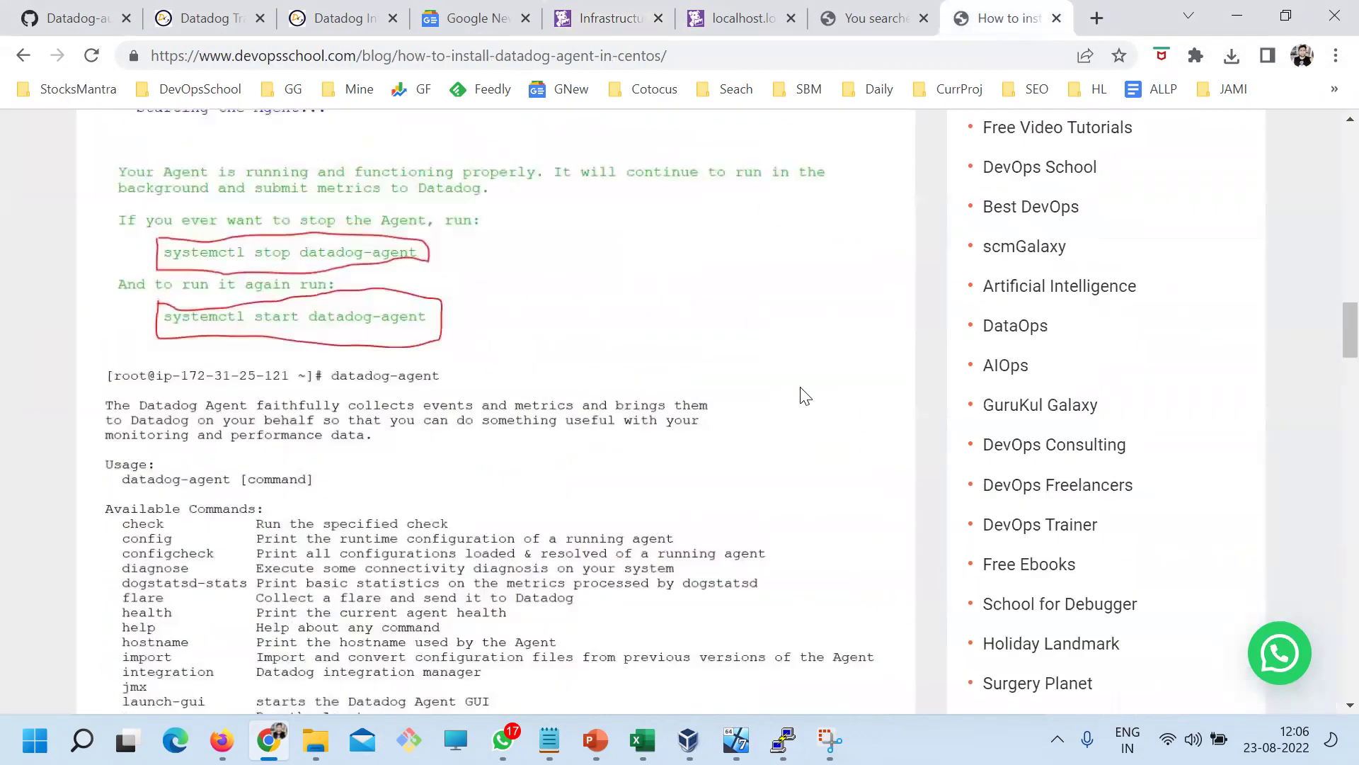
scroll(977, 409, "down", 5)
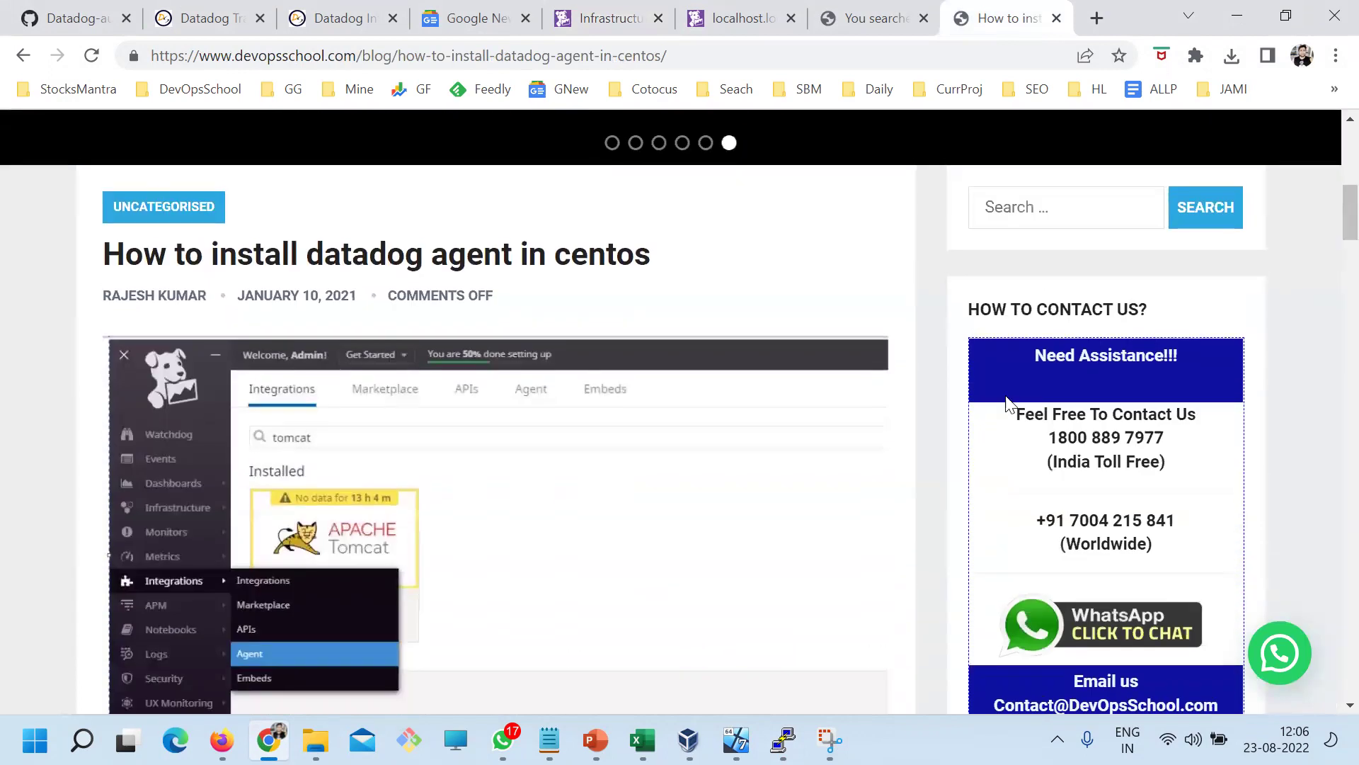
left_click(1026, 210)
type("data")
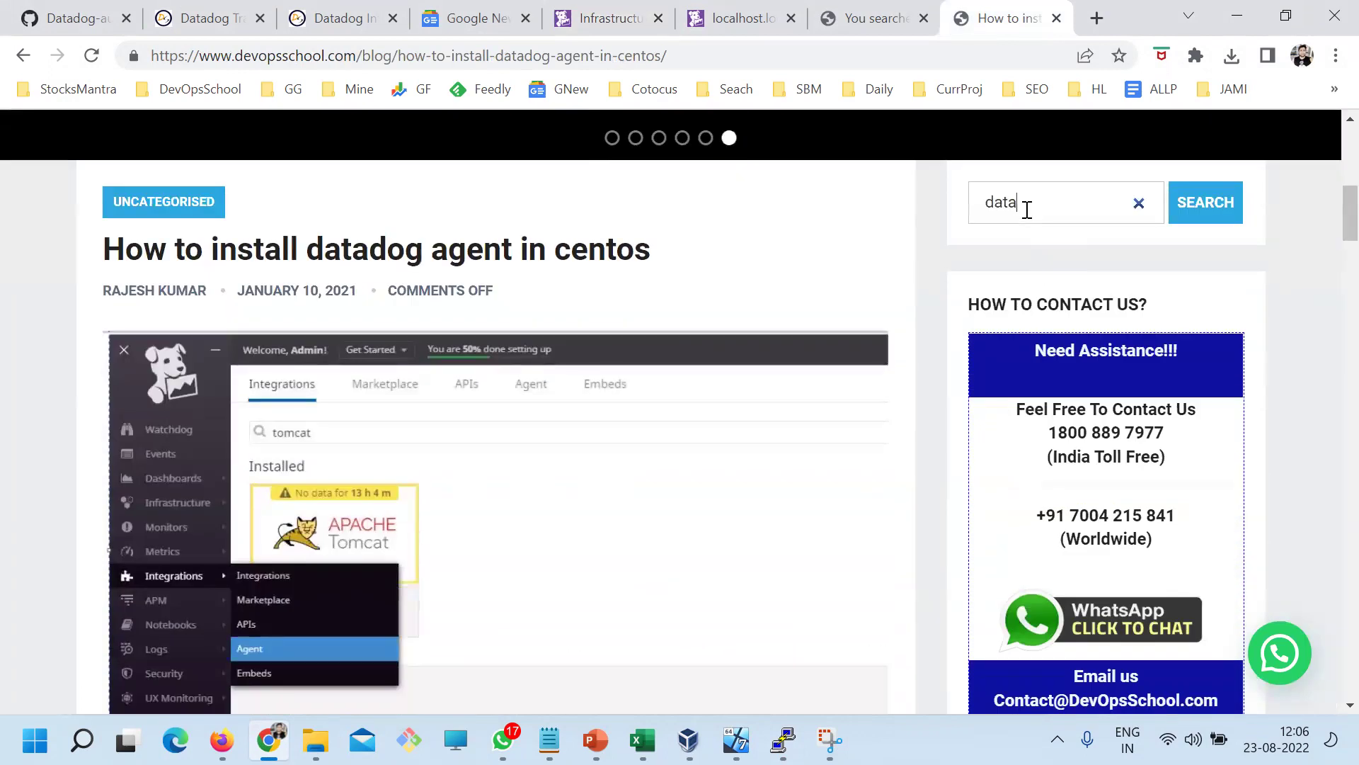
type("dog process")
key("Return")
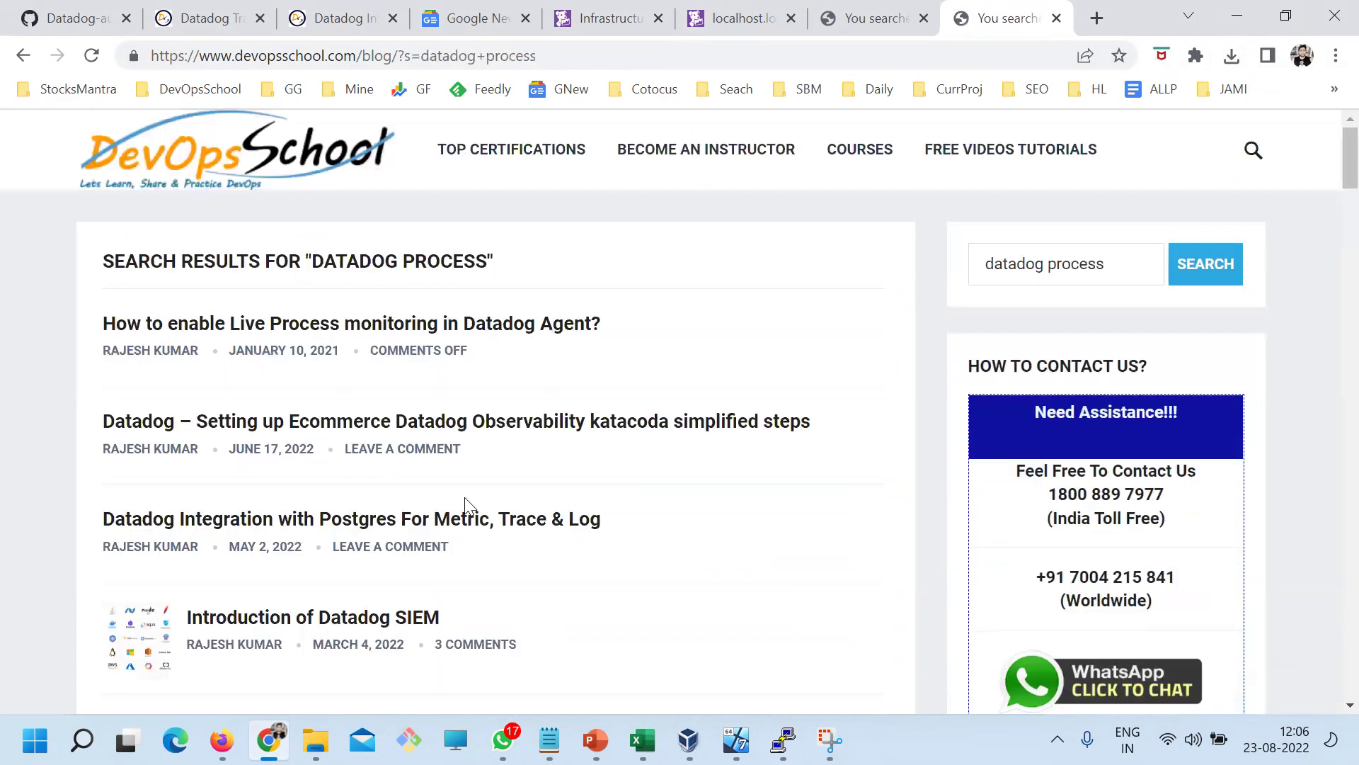
Open 'How to enable Live Process monitoring in Datadog Agent?' and read its enabled: "true" examples
left_click(268, 326)
scroll(419, 394, "down", 8)
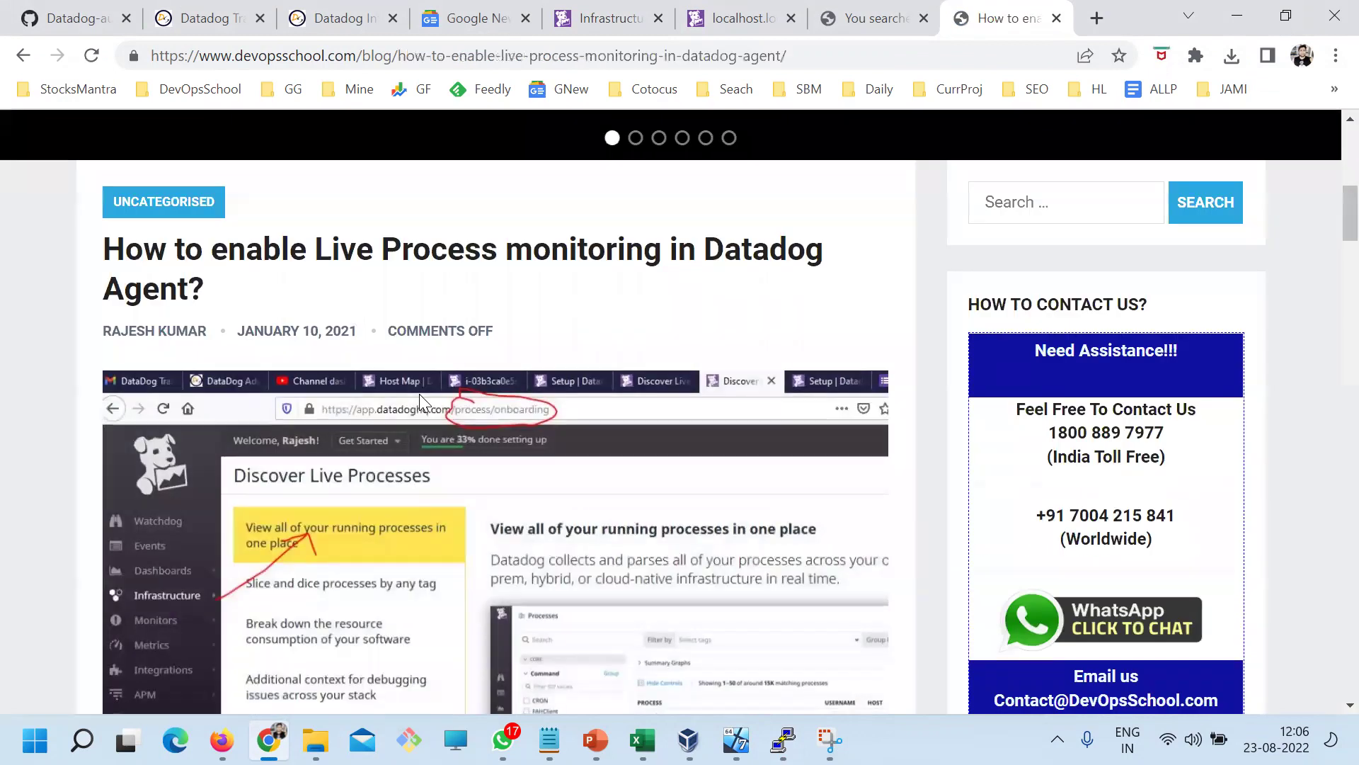
left_click_drag(331, 248, 605, 247)
left_click_drag(729, 247, 186, 248)
scroll(429, 404, "down", 5)
scroll(369, 290, "down", 9)
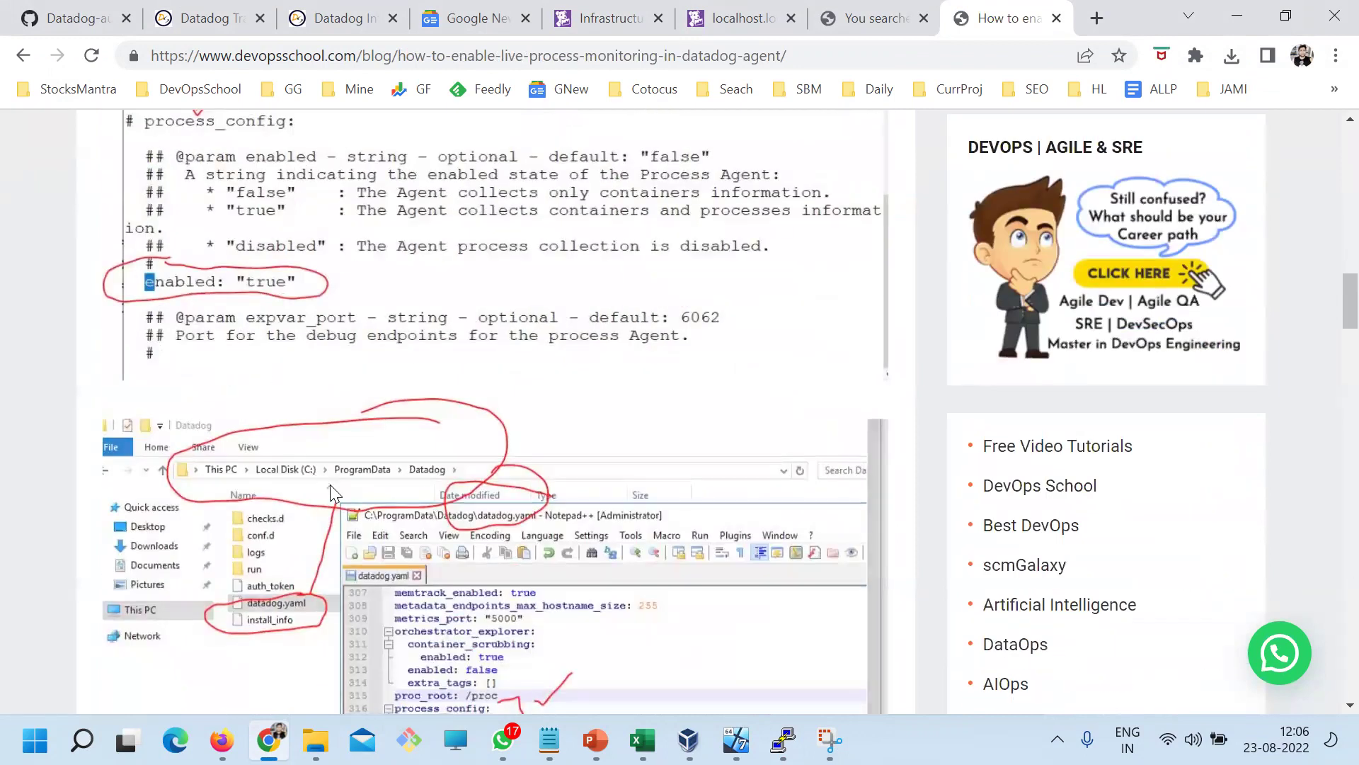
scroll(436, 449, "down", 5)
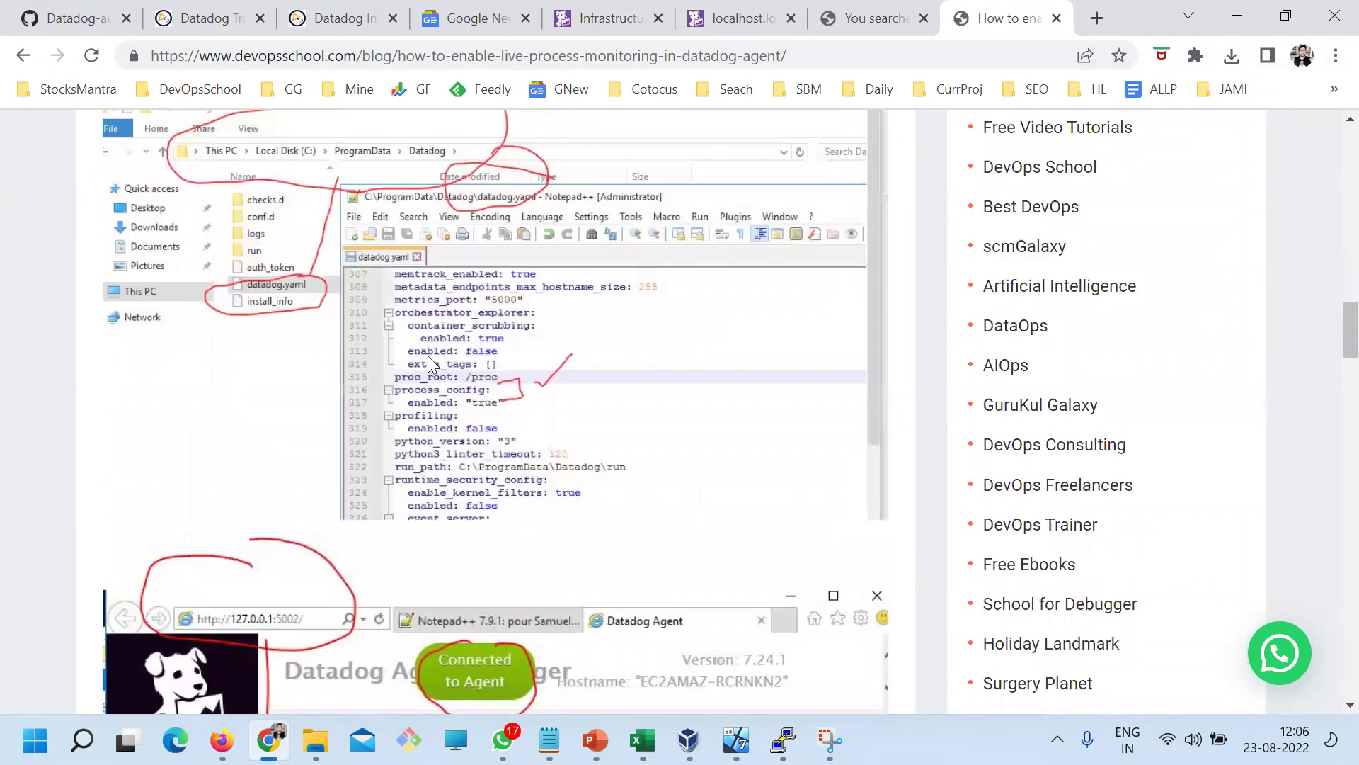
scroll(428, 355, "down", 7)
scroll(315, 359, "up", 15)
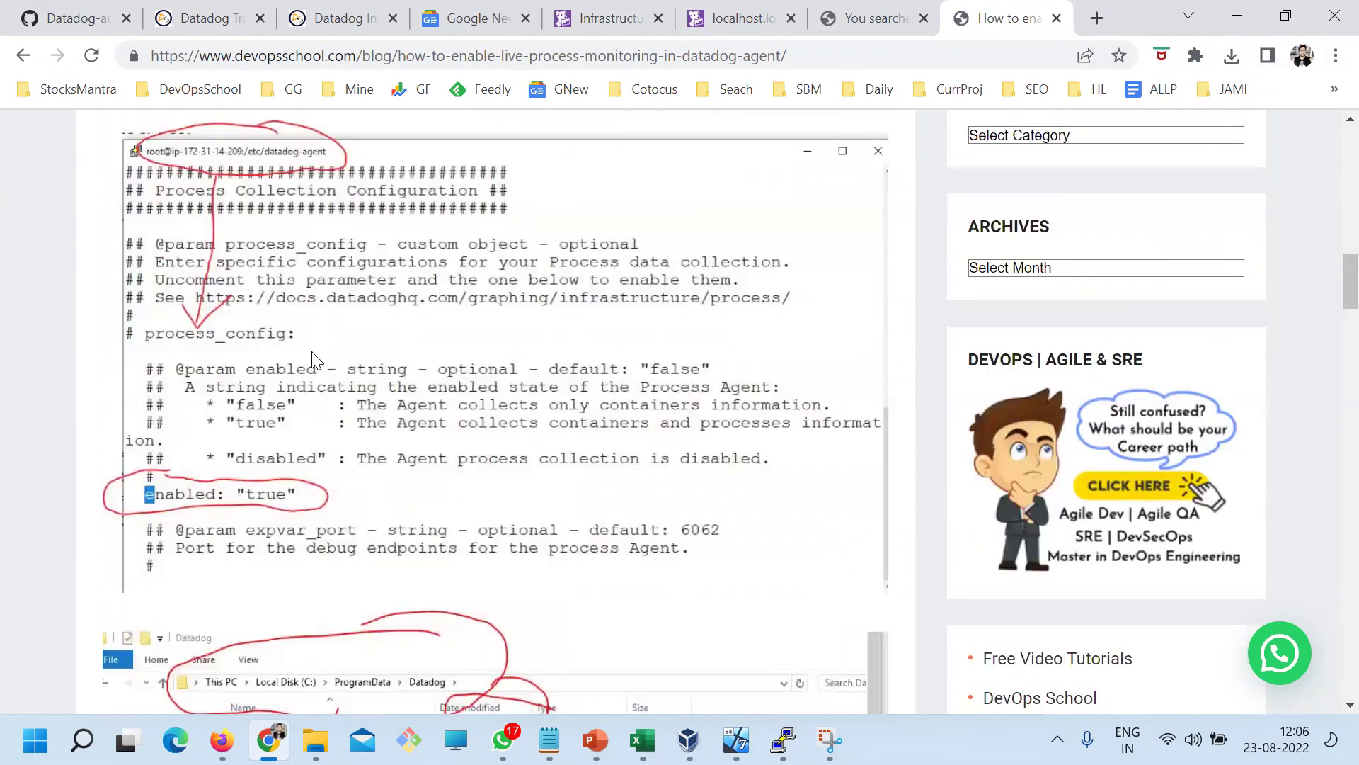
scroll(414, 432, "down", 7)
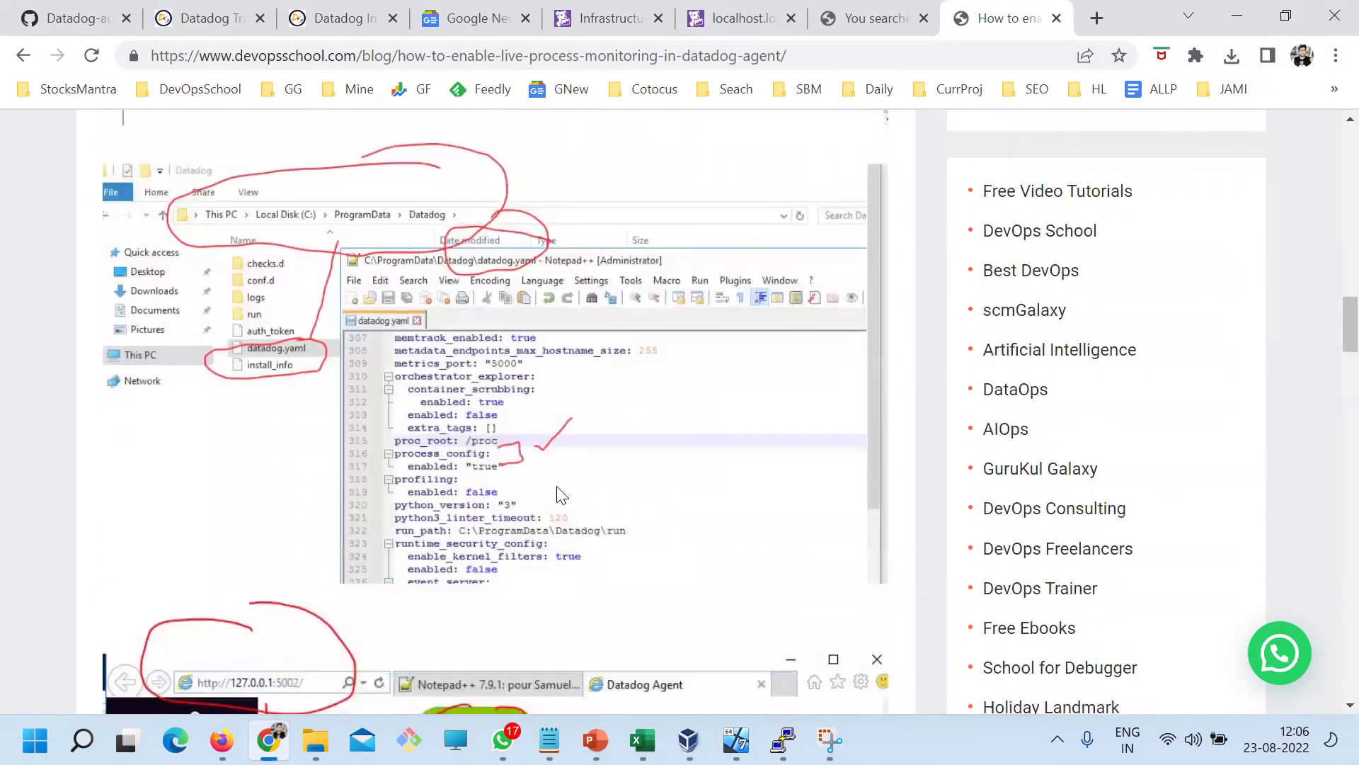
scroll(561, 493, "down", 16)
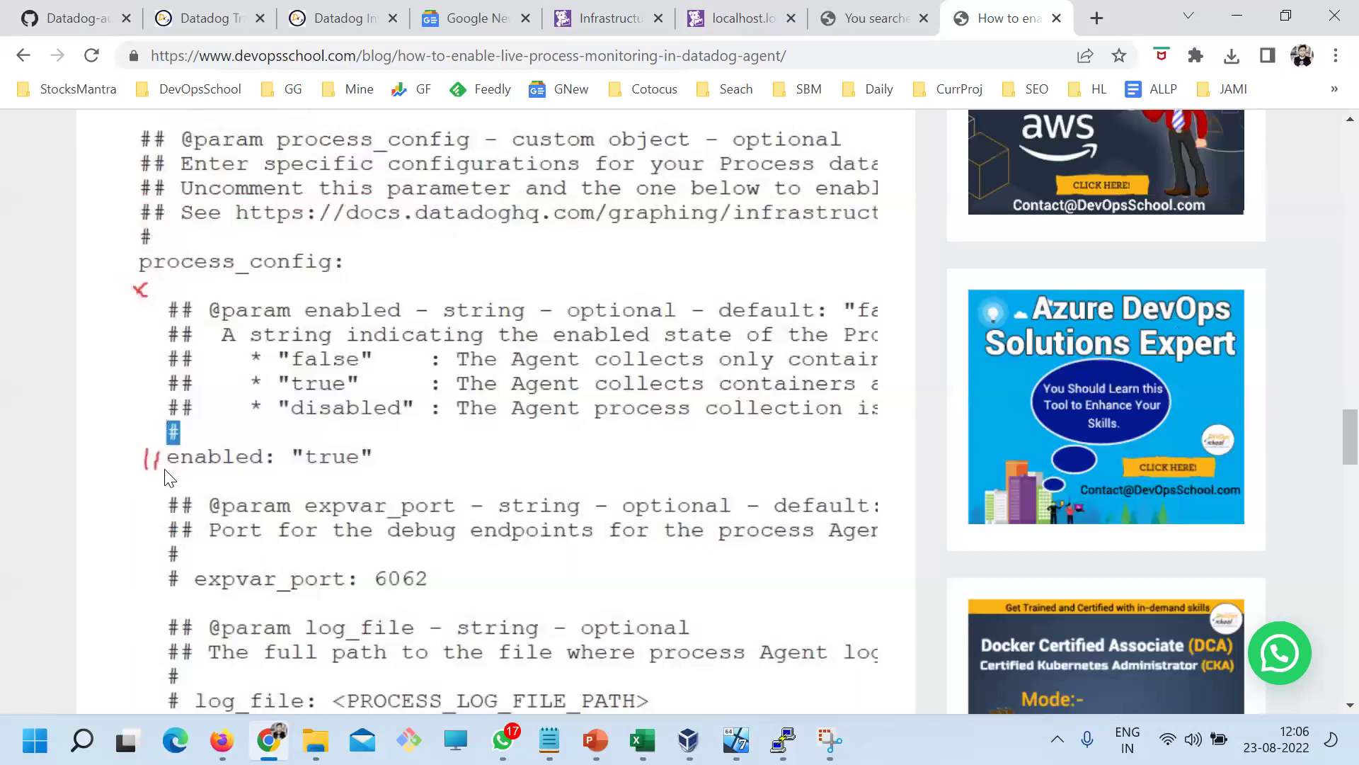
Reopen datadog.yaml in vi from shell history and search 'process' until reaching process_config
left_click(782, 740)
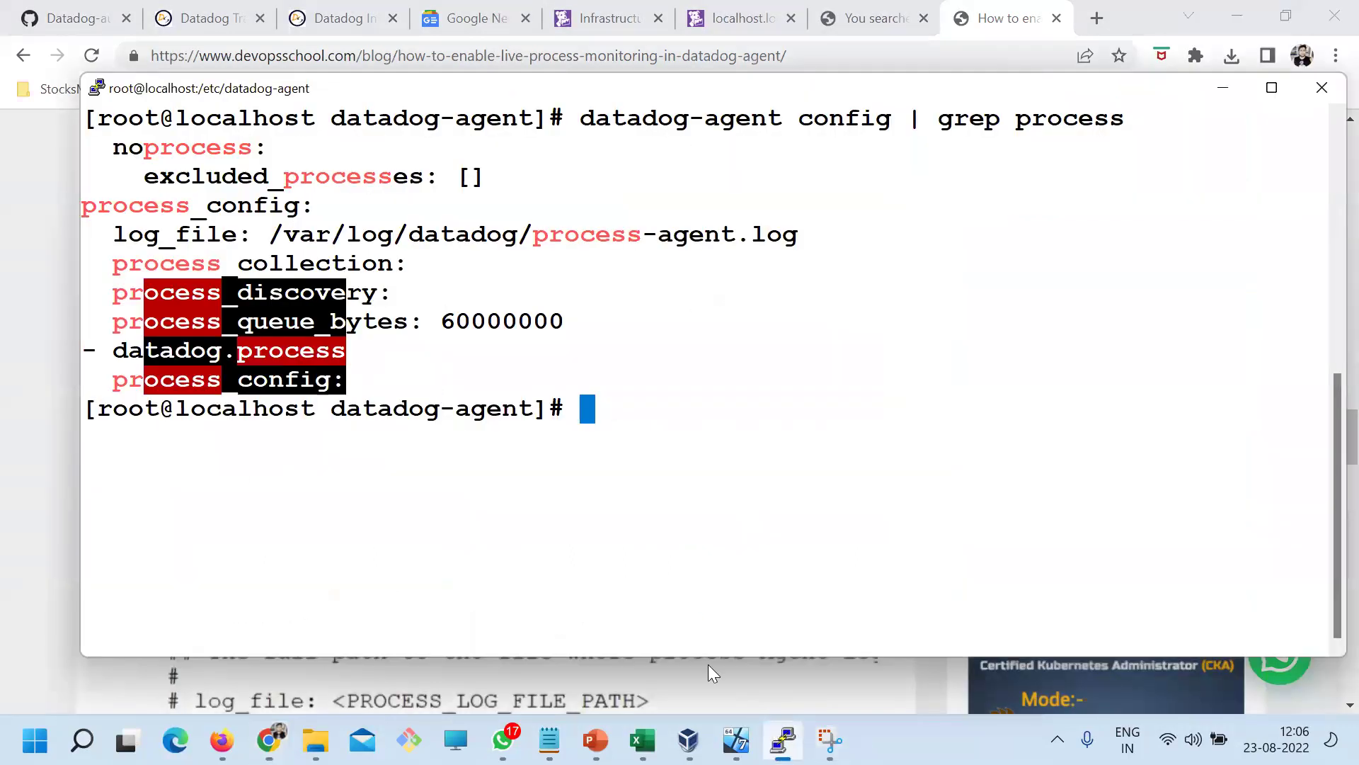
key("Up")
key("Up")
key("Up")
key("Up")
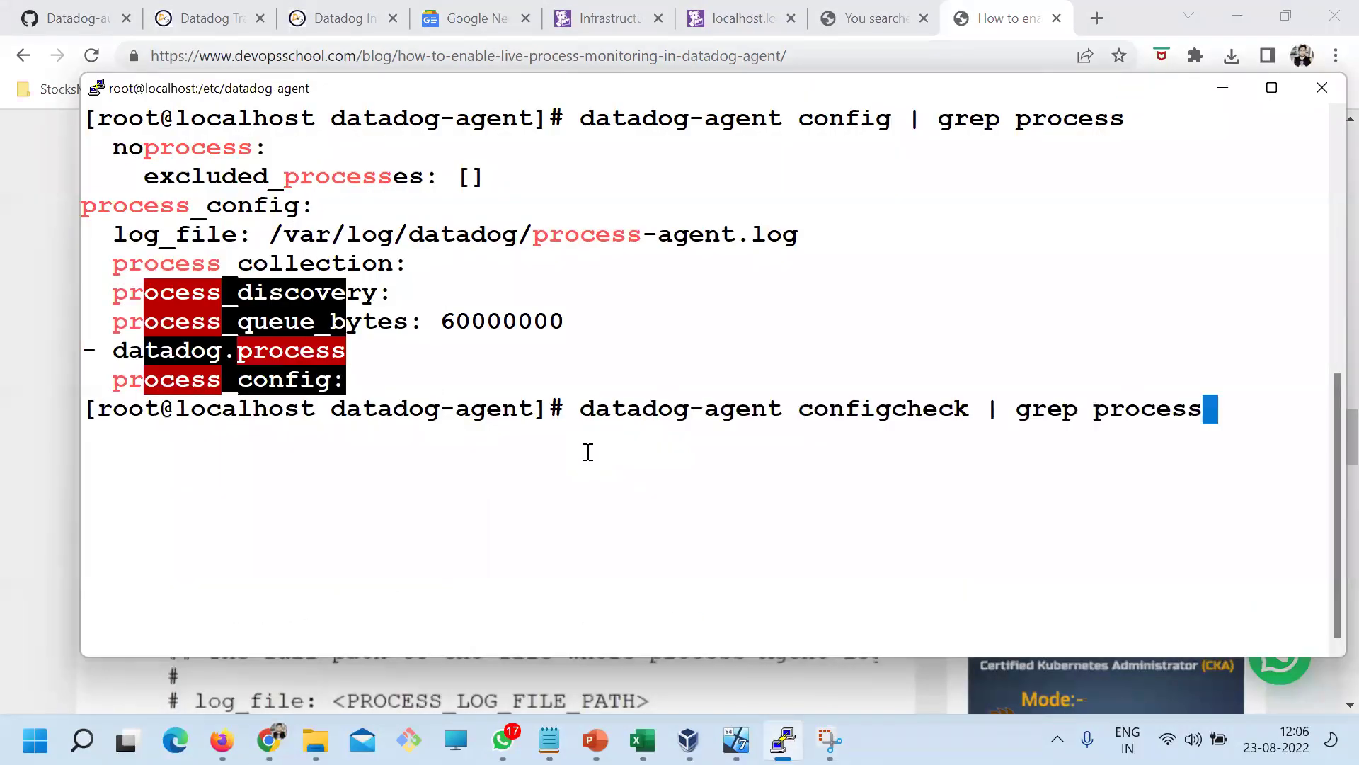
key("Up")
key("Up")
key("Up")
key("Up")
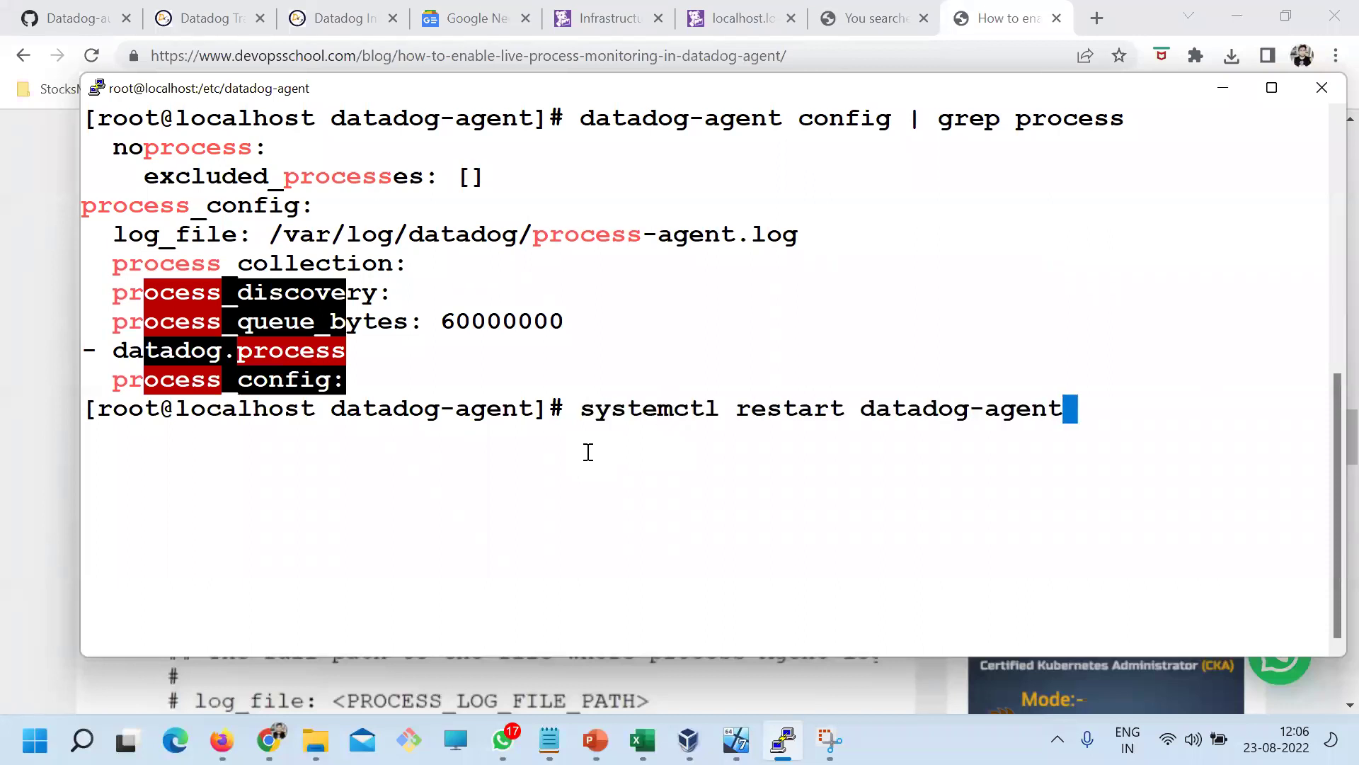
key("Return")
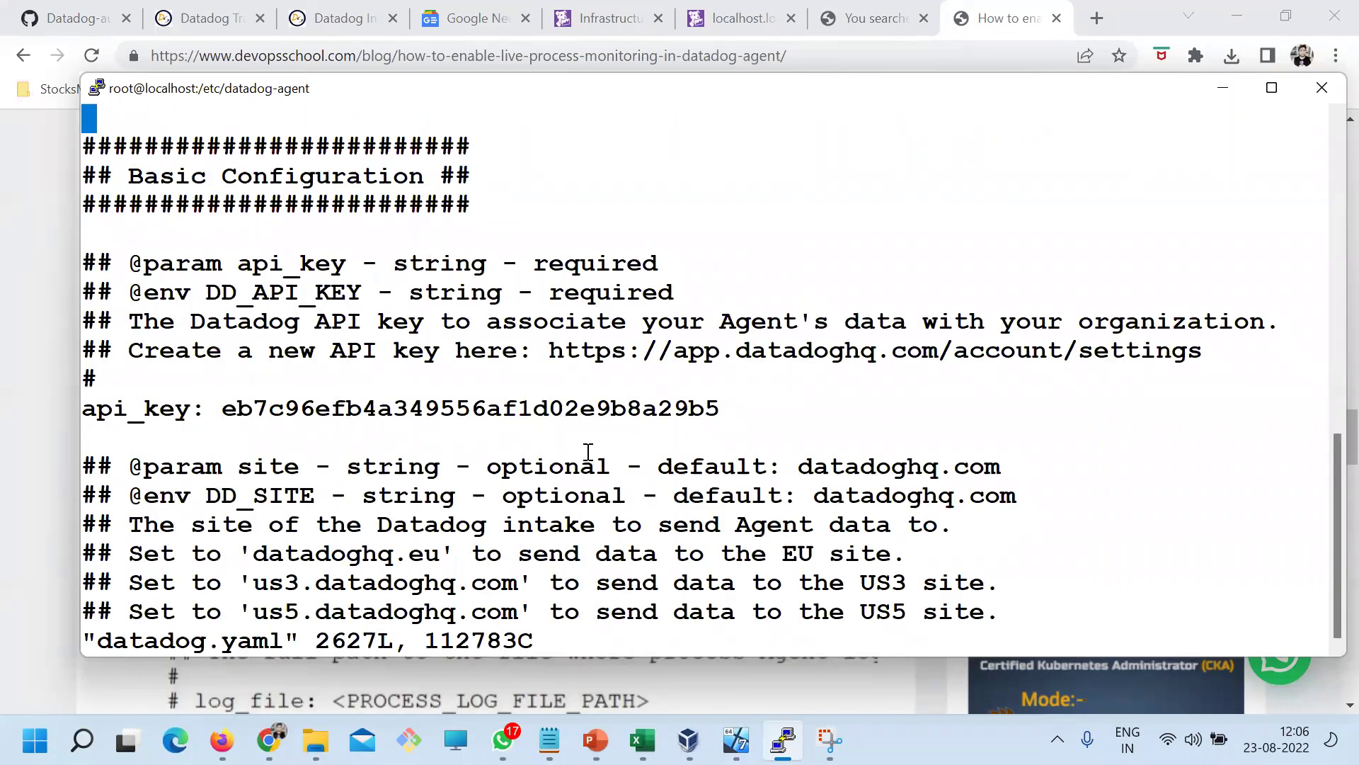
key("slash")
type("process")
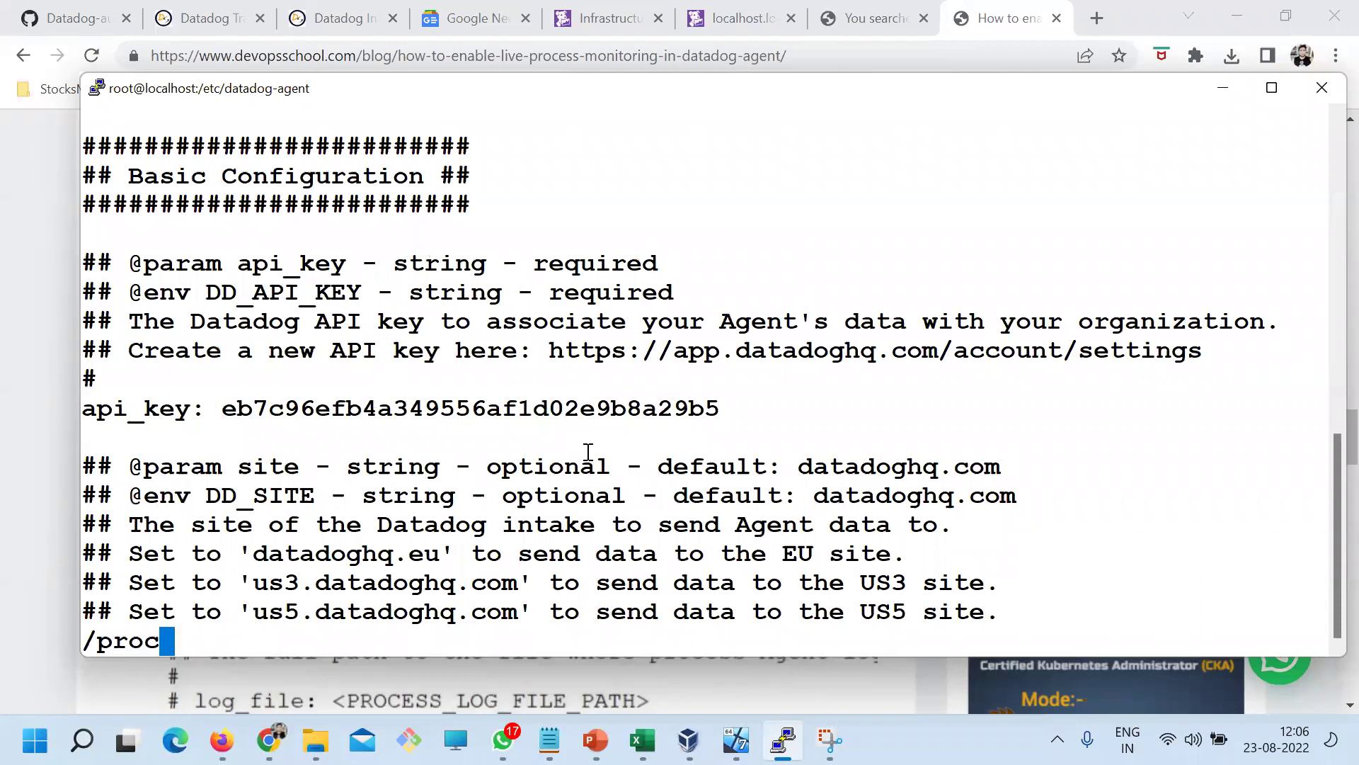
key("Return")
key("n")
key("n")
key("n")
key("n")
key("n")
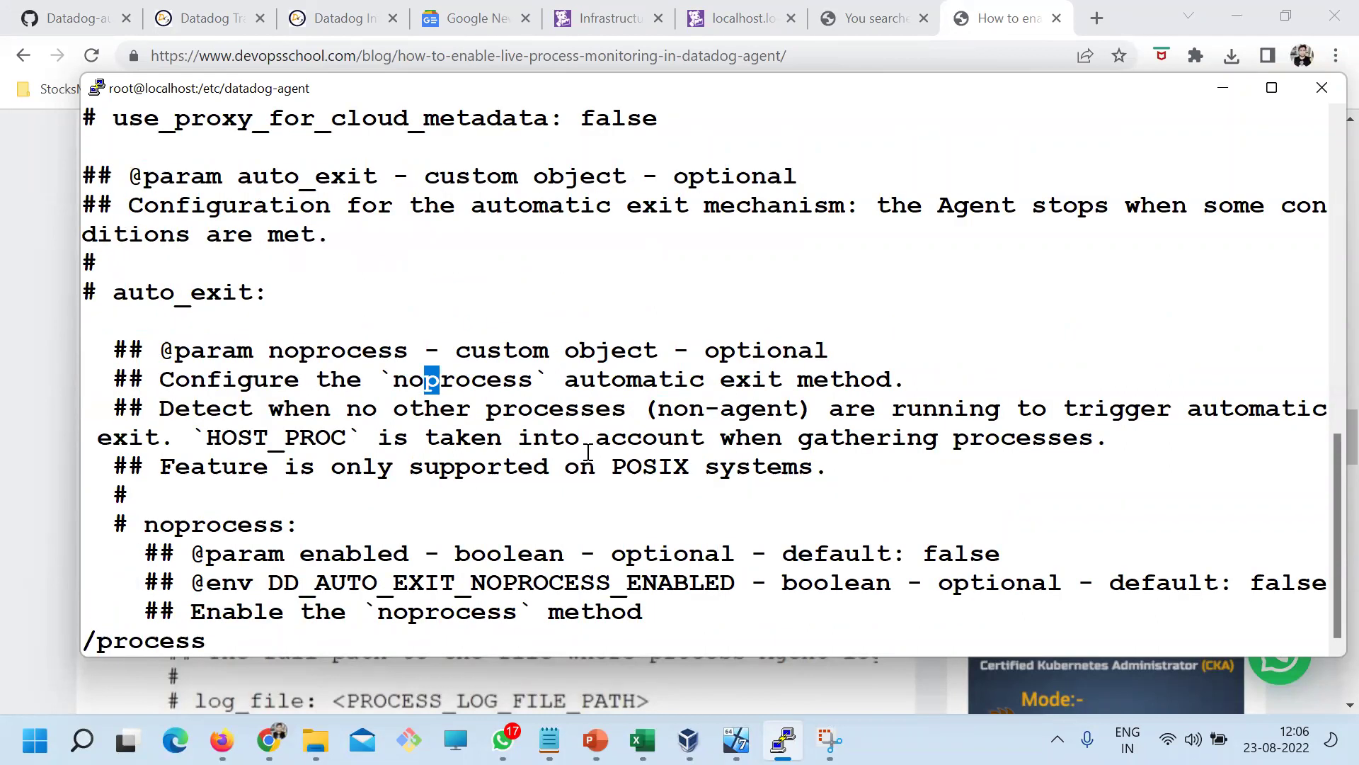
key("n")
key("n")
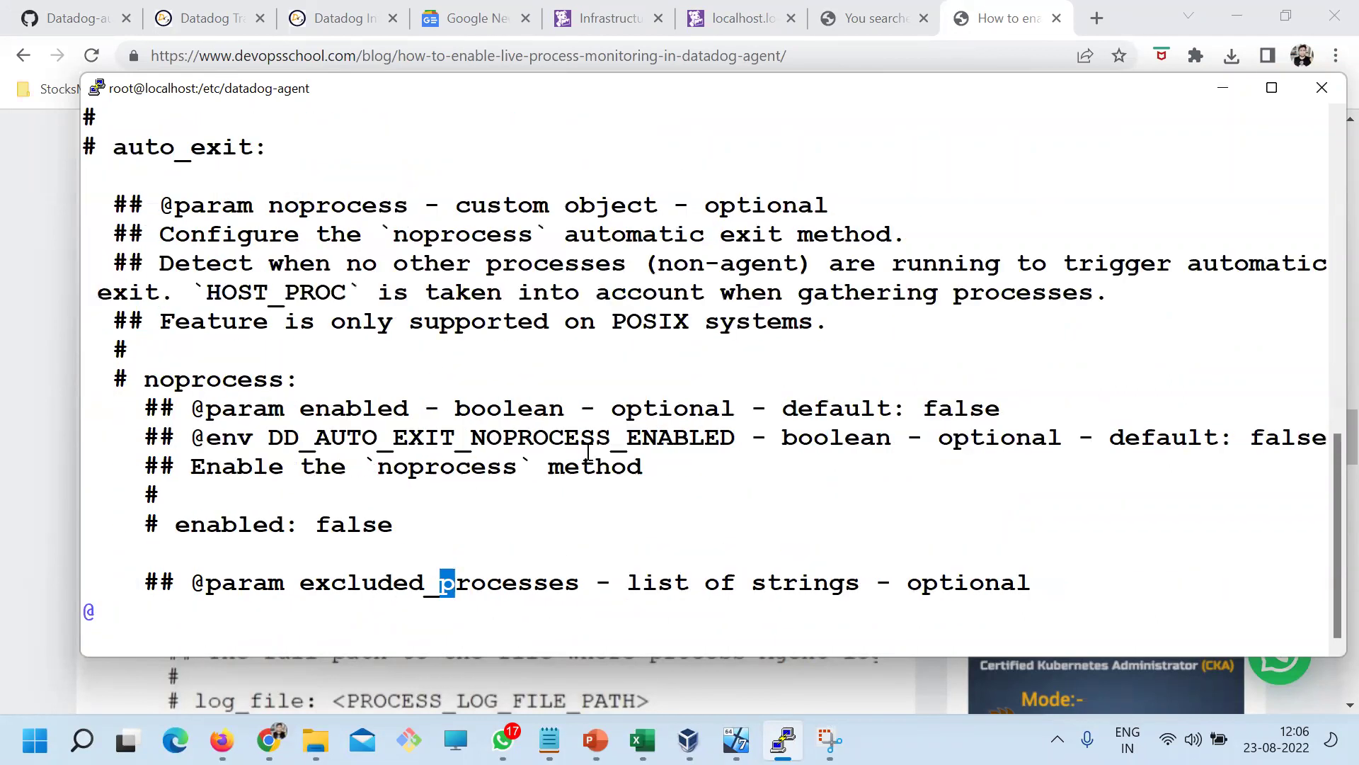
key("n")
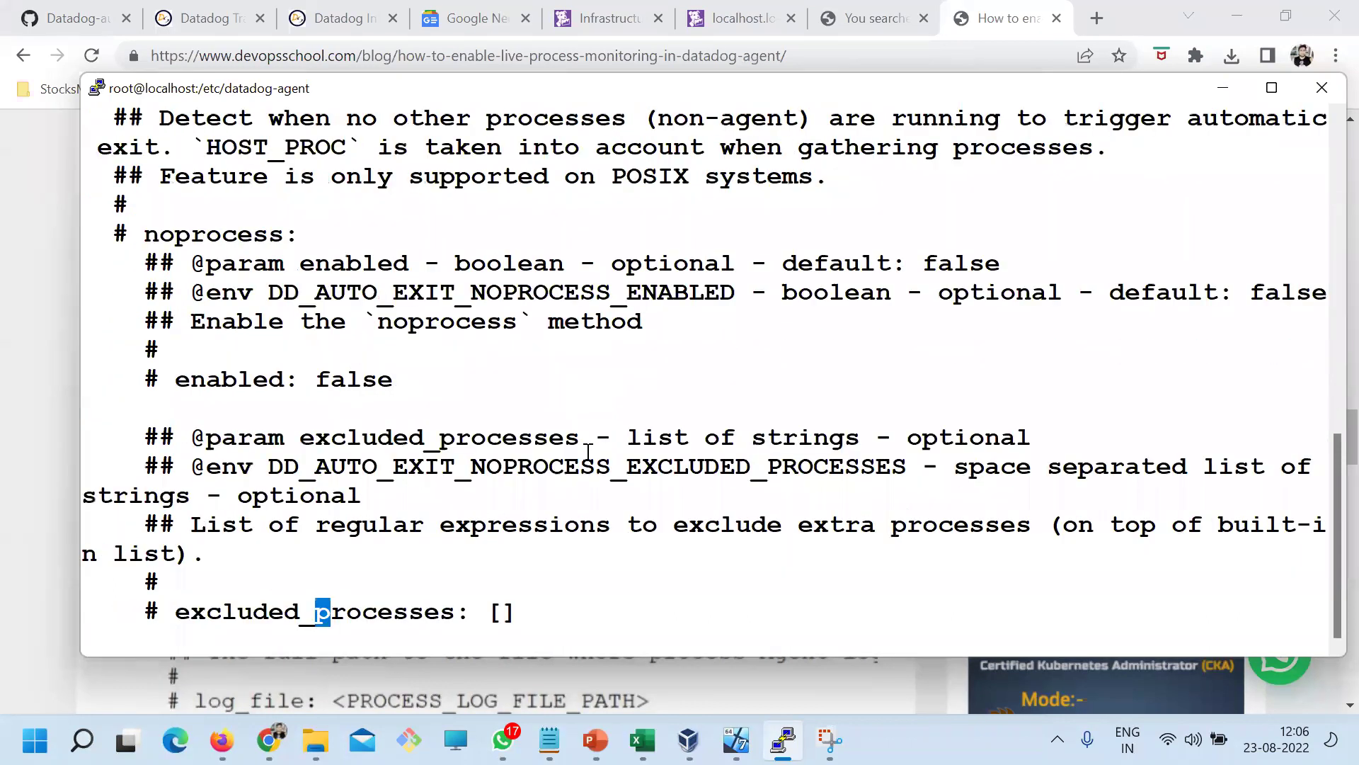
key("n")
key("n")
key("n")
key("n")
key("n")
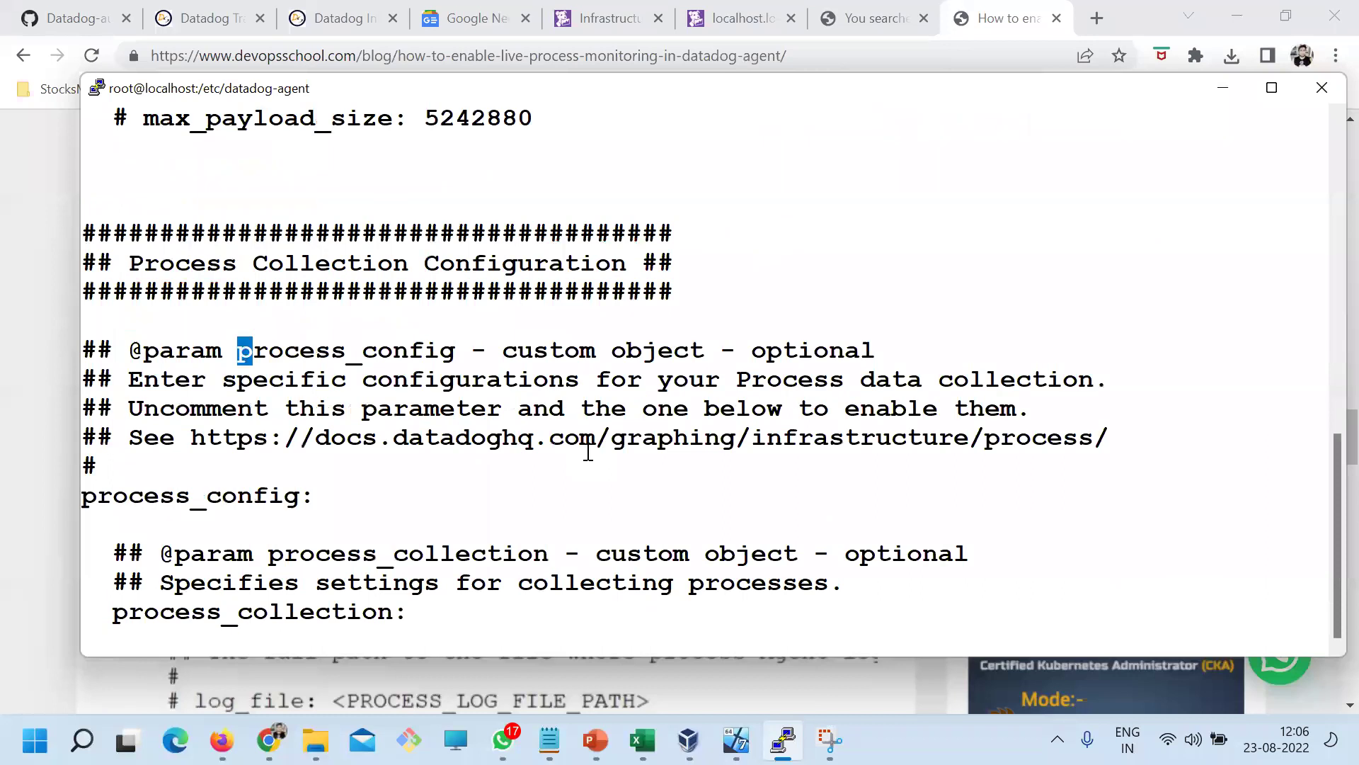
key("Down")
key("Down")
key("Down")
key("Down")
key("Down")
key("Down")
key("Down")
key("Down")
key("Down")
key("Down")
key("Down")
key("Down")
key("Down")
key("Down")
key("Down")
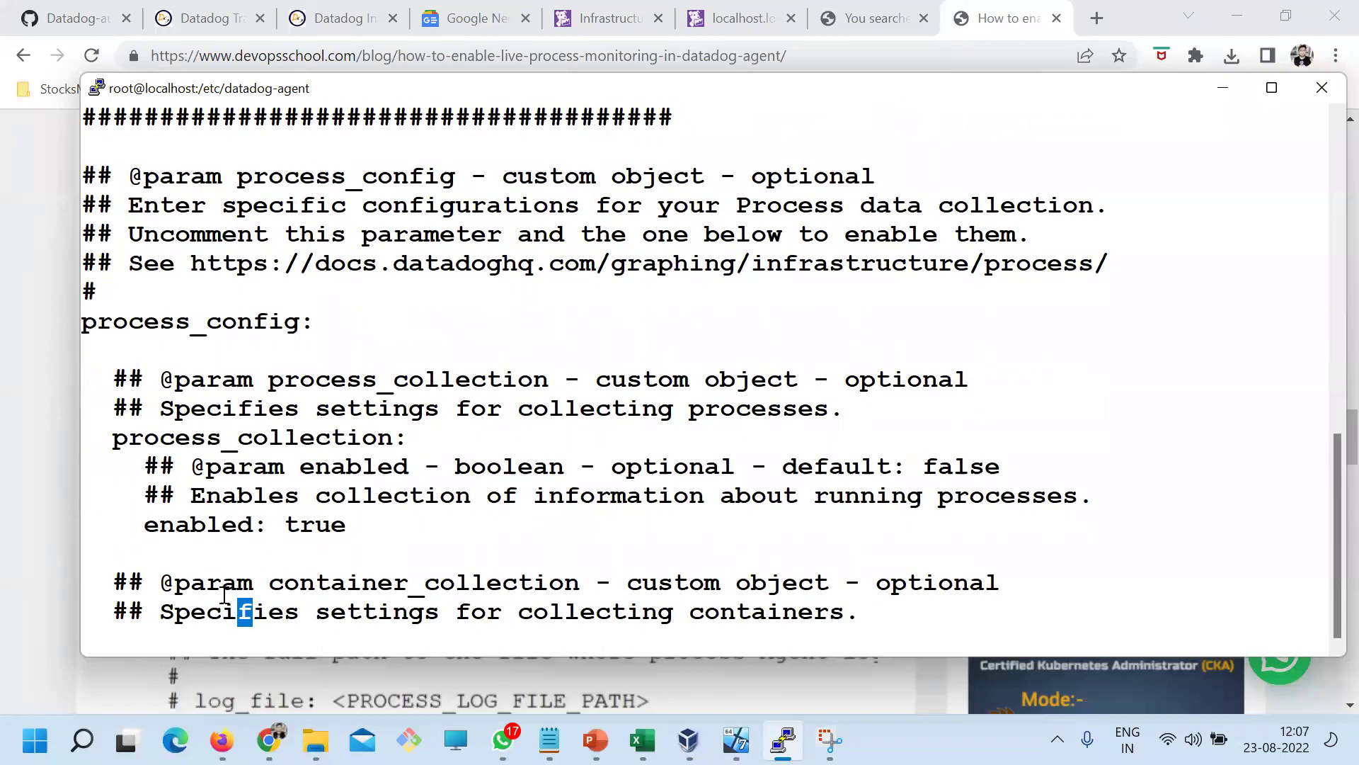
Highlight process_config, process_collection, enabled: true and their indentation, then begin a new snip
left_click_drag(344, 528, 145, 515)
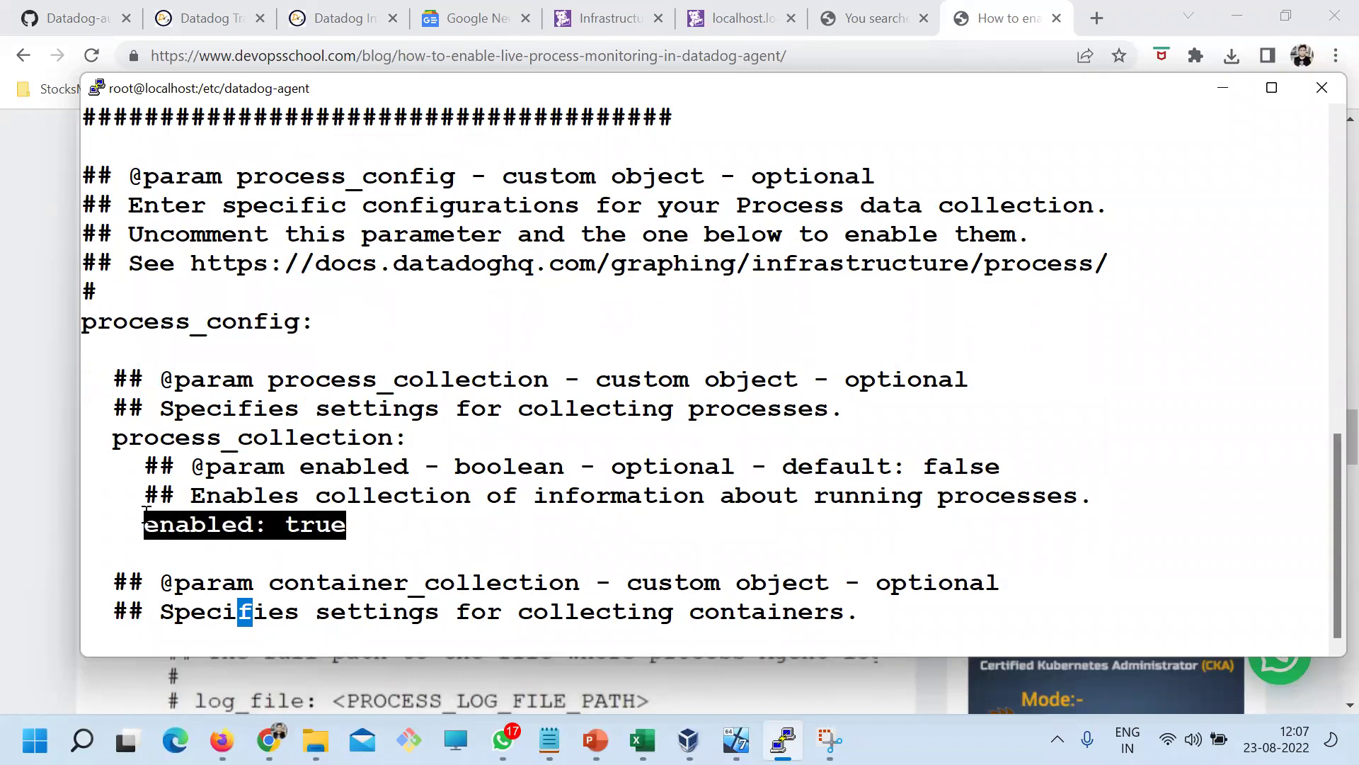
left_click_drag(97, 324, 269, 323)
left_click_drag(269, 438, 361, 438)
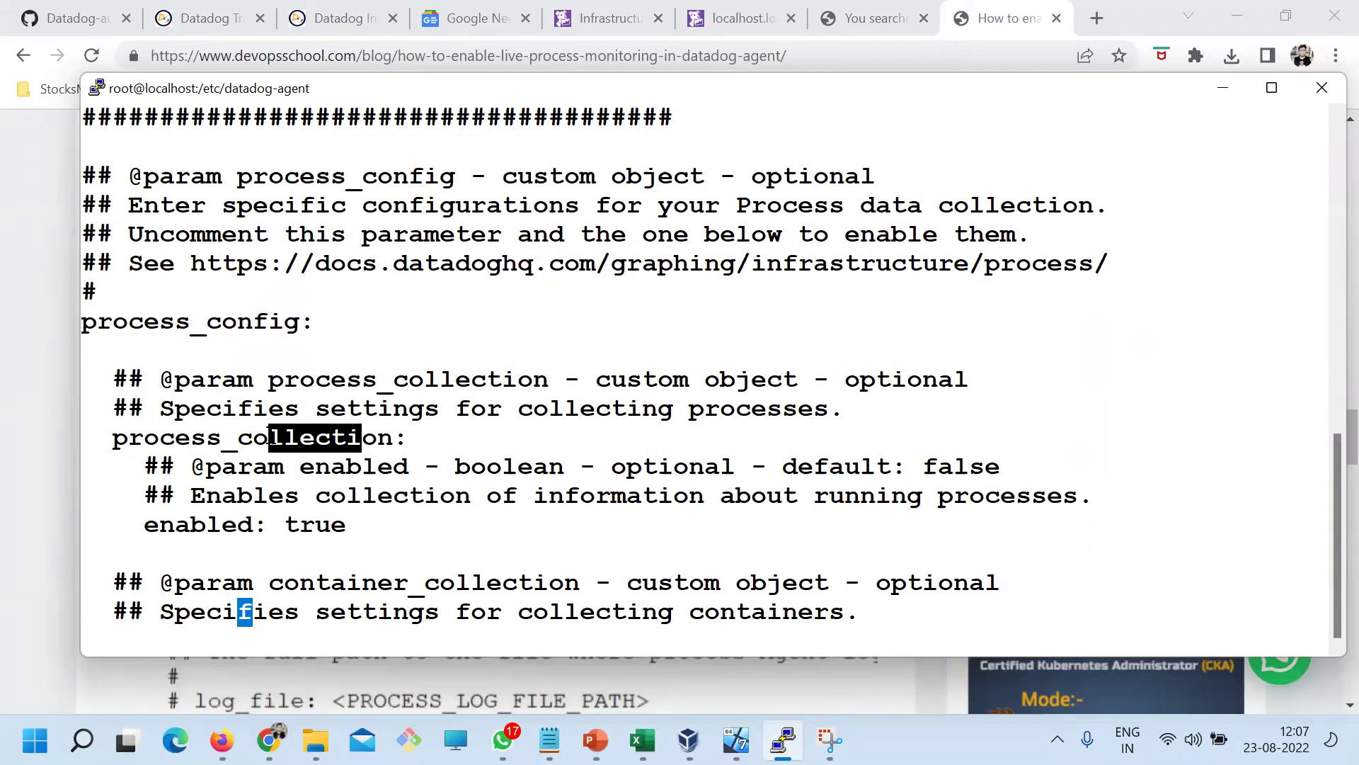
left_click_drag(356, 524, 245, 514)
left_click(198, 336)
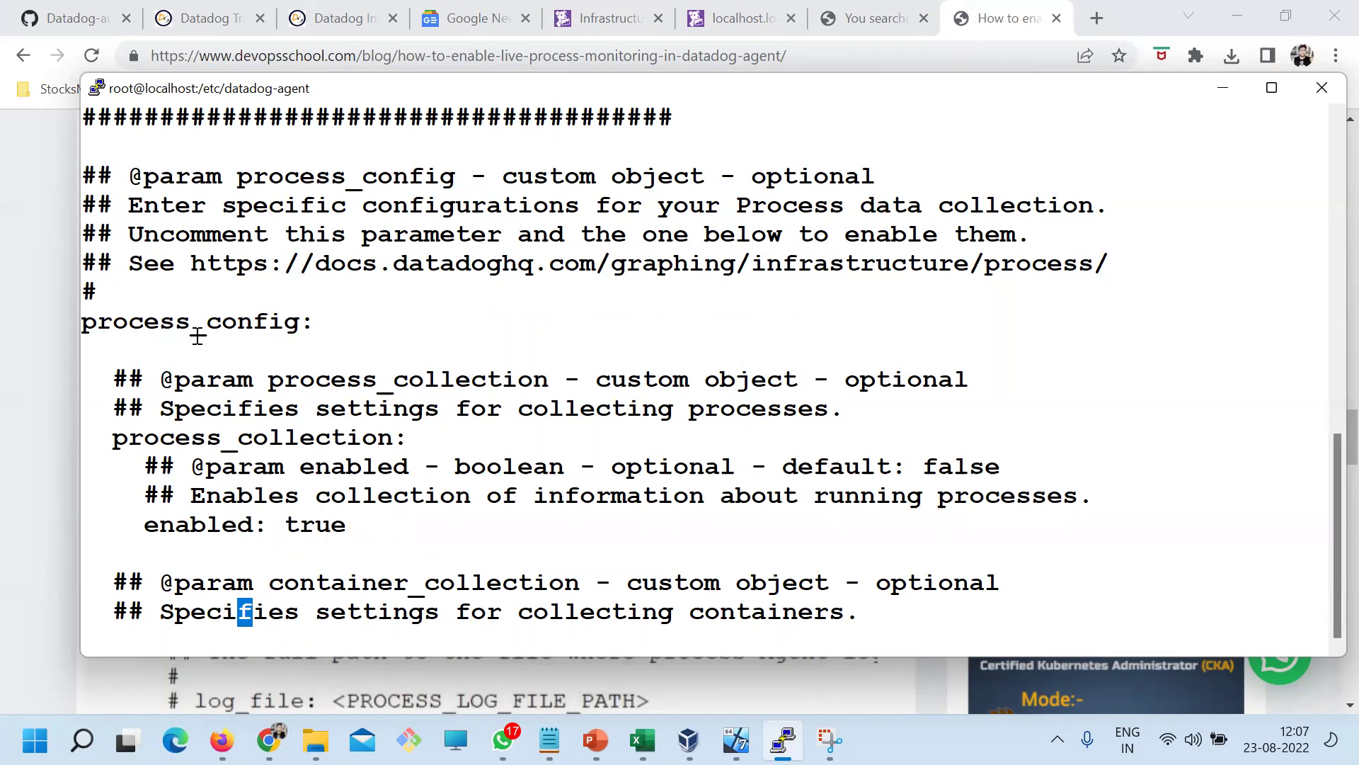
left_click_drag(112, 444, 85, 440)
left_click_drag(153, 526, 118, 525)
left_click(473, 554)
left_click(830, 740)
left_click(53, 61)
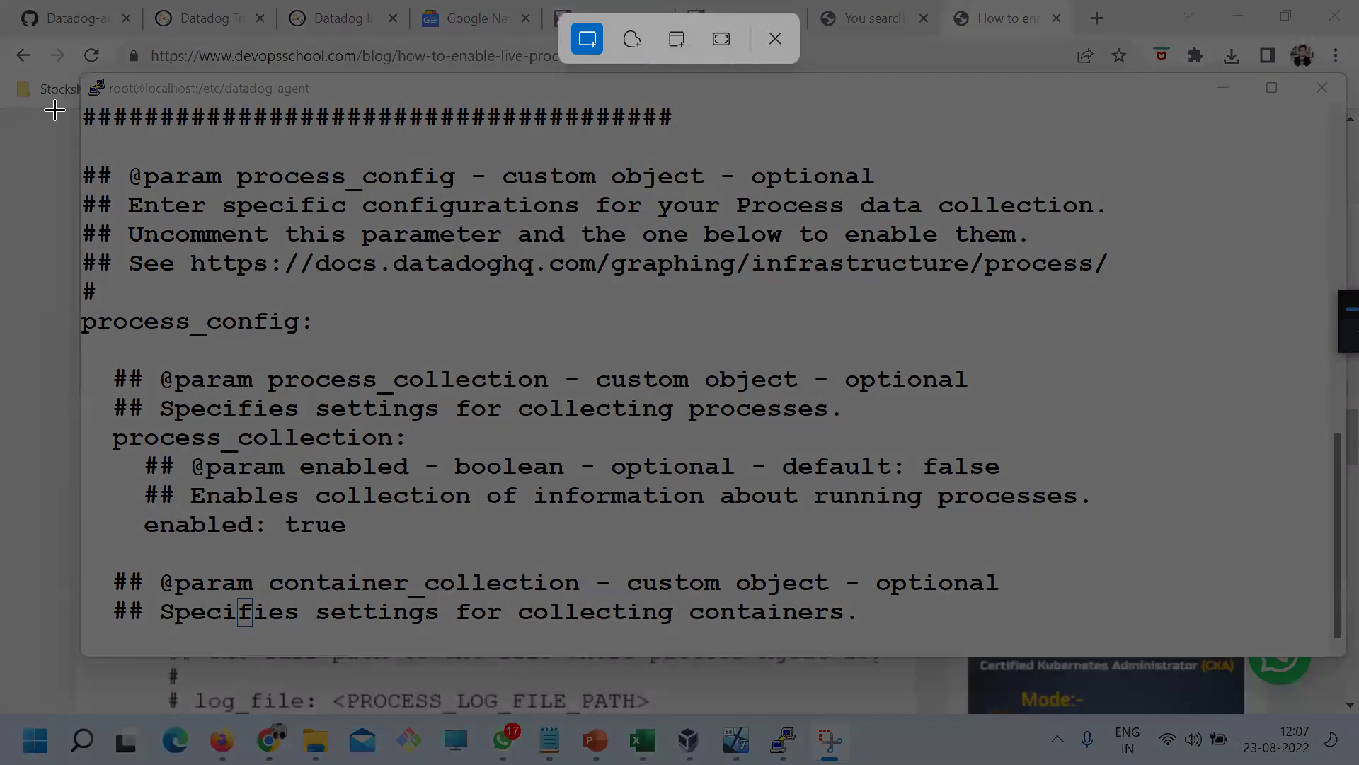
Snip the process_config block and mark process_config, process_collection and enabled: true in orange
left_click_drag(55, 108, 1207, 620)
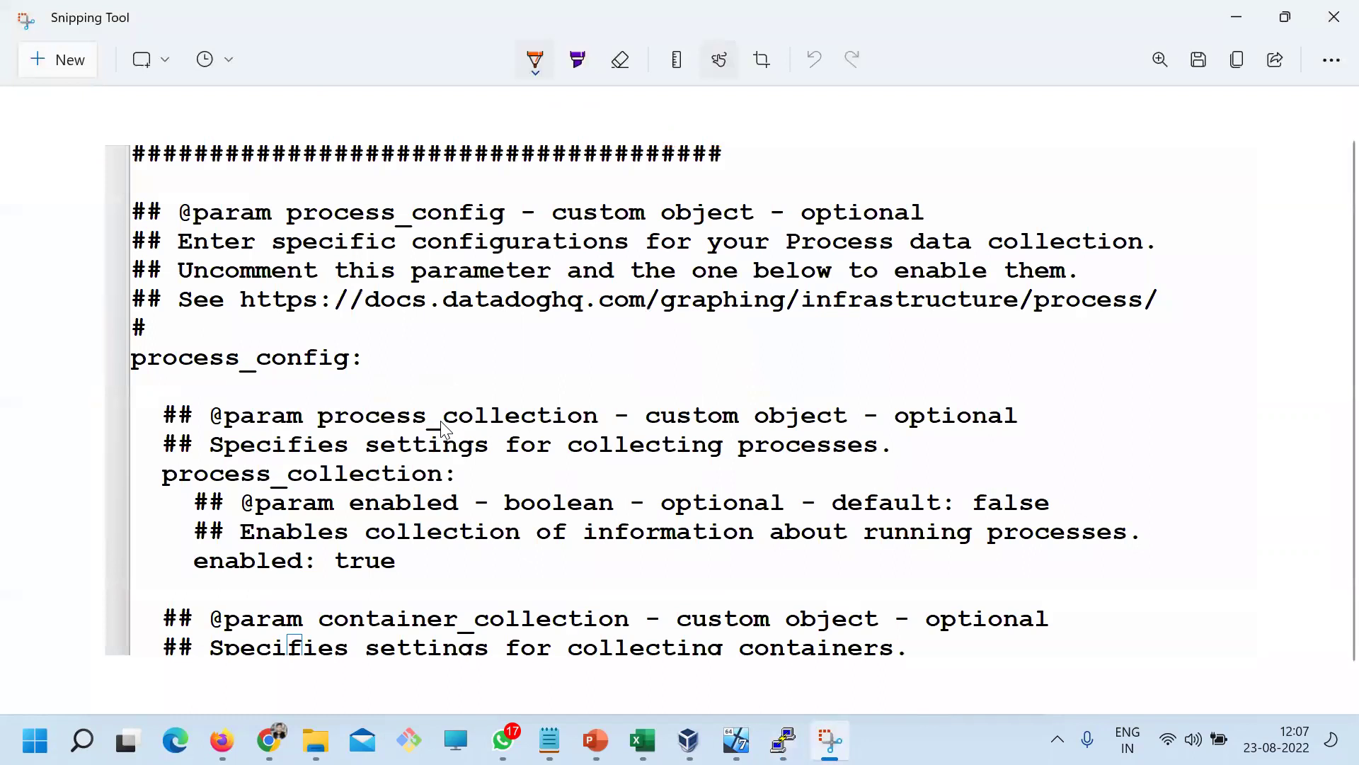
left_click_drag(130, 375, 130, 379)
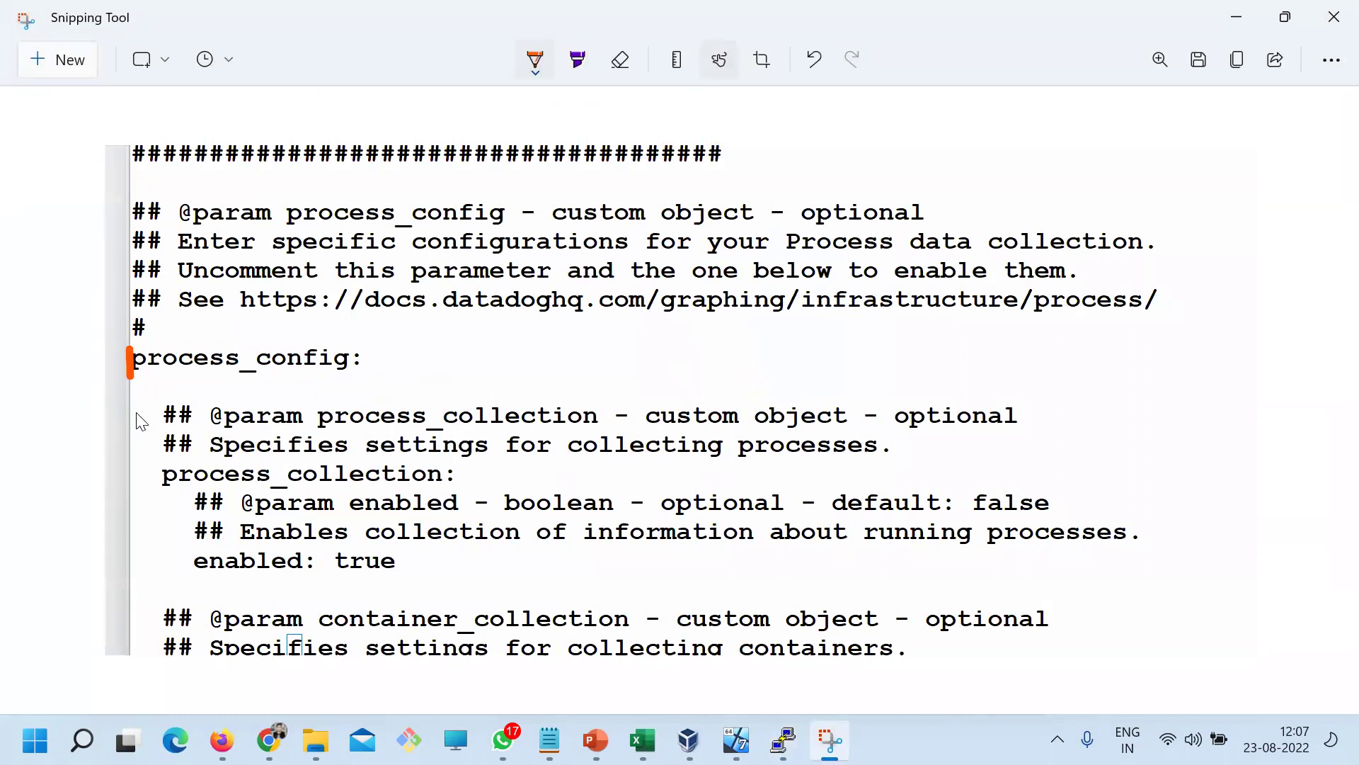
left_click_drag(142, 460, 150, 491)
mouse_move(144, 551)
left_mouse_down()
mouse_move(145, 575)
mouse_move(181, 575)
left_mouse_up()
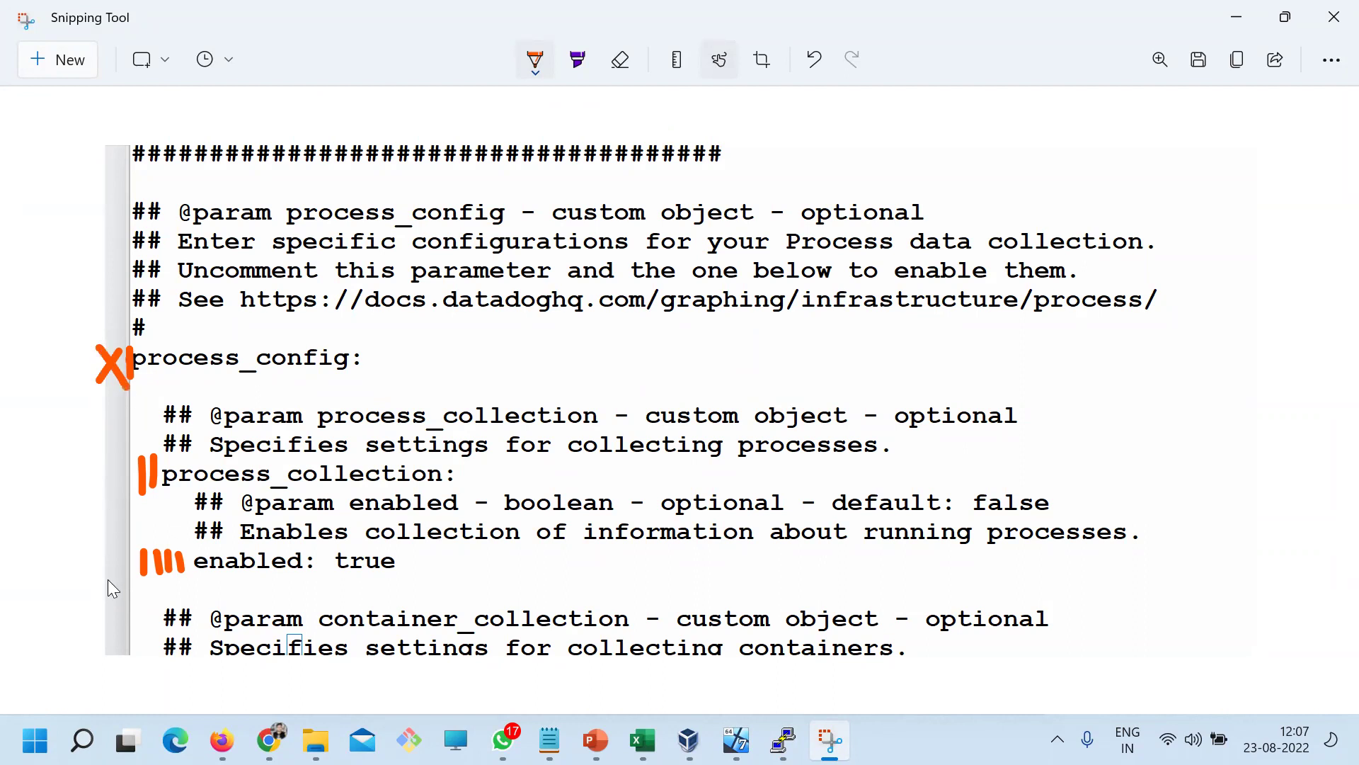
left_click(269, 740)
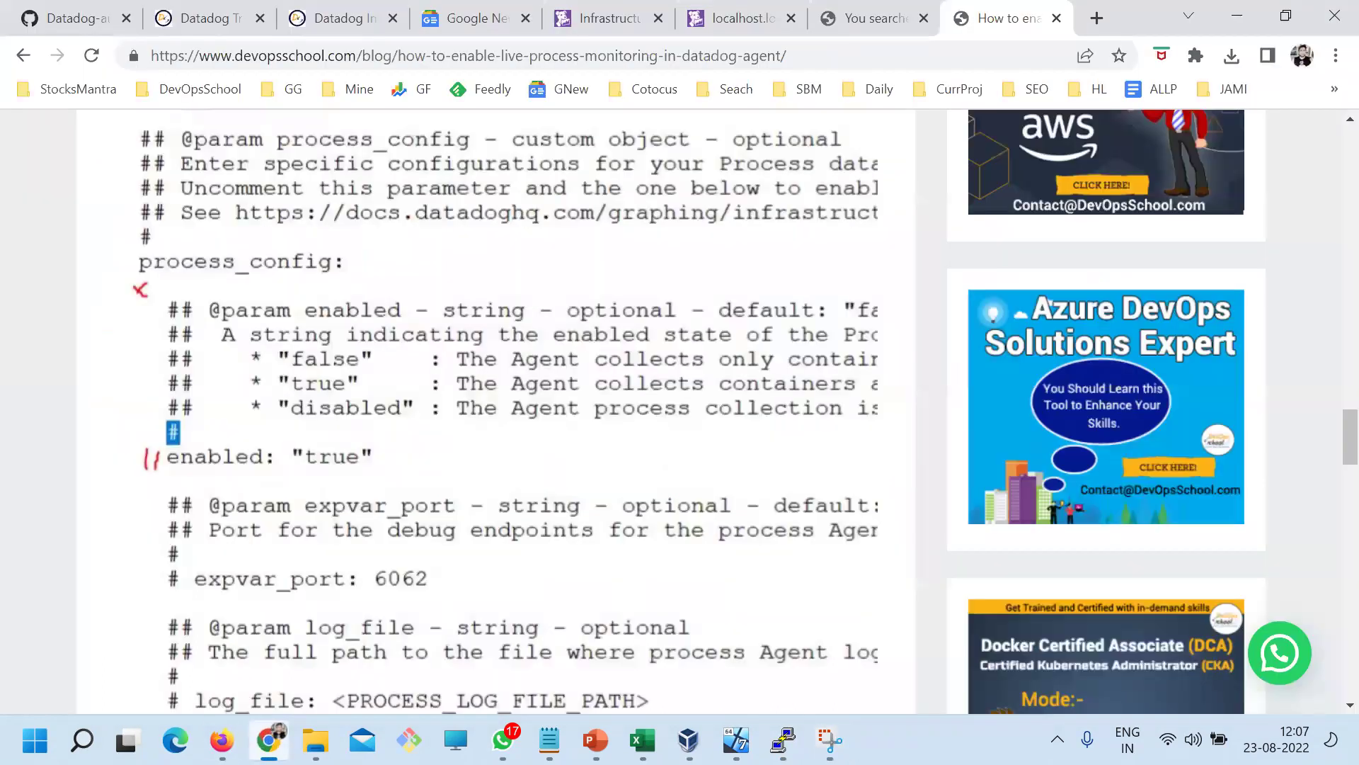
key("alt+Tab")
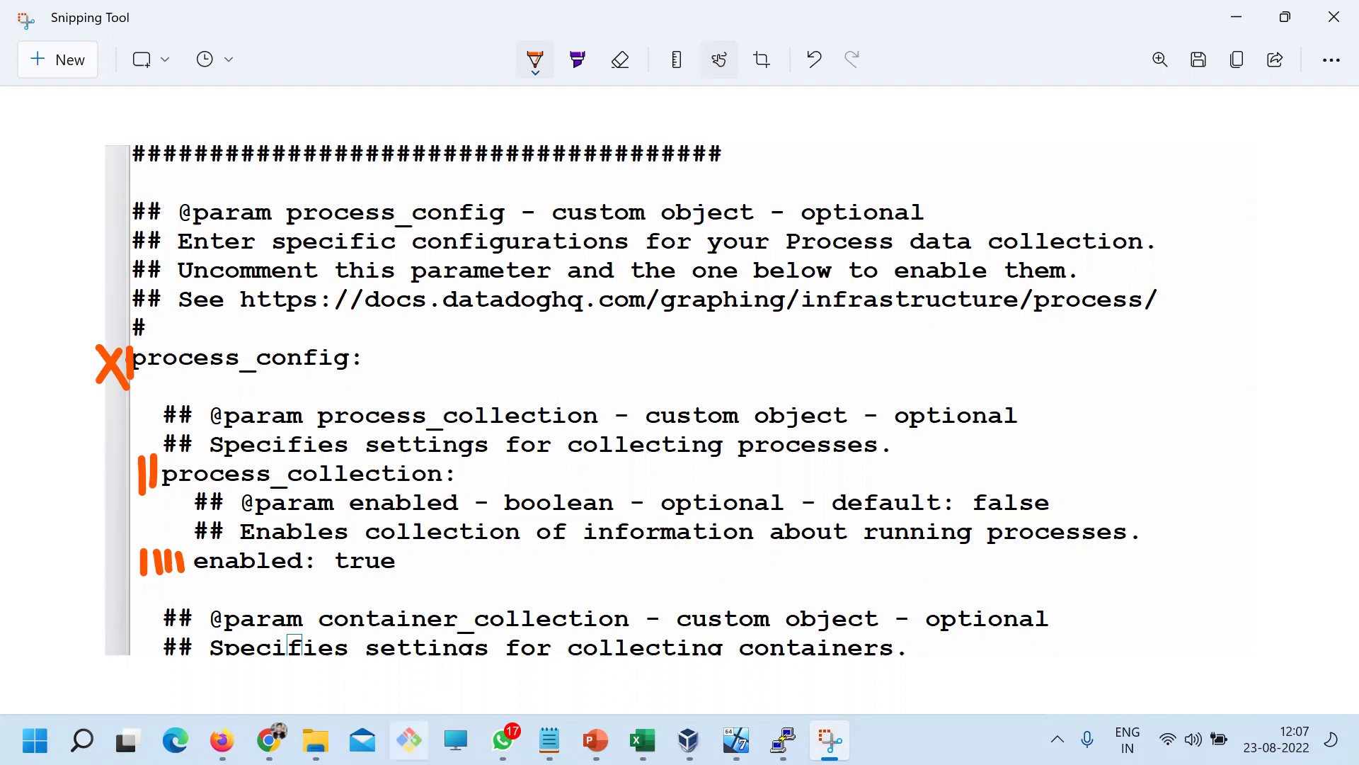
left_click(783, 741)
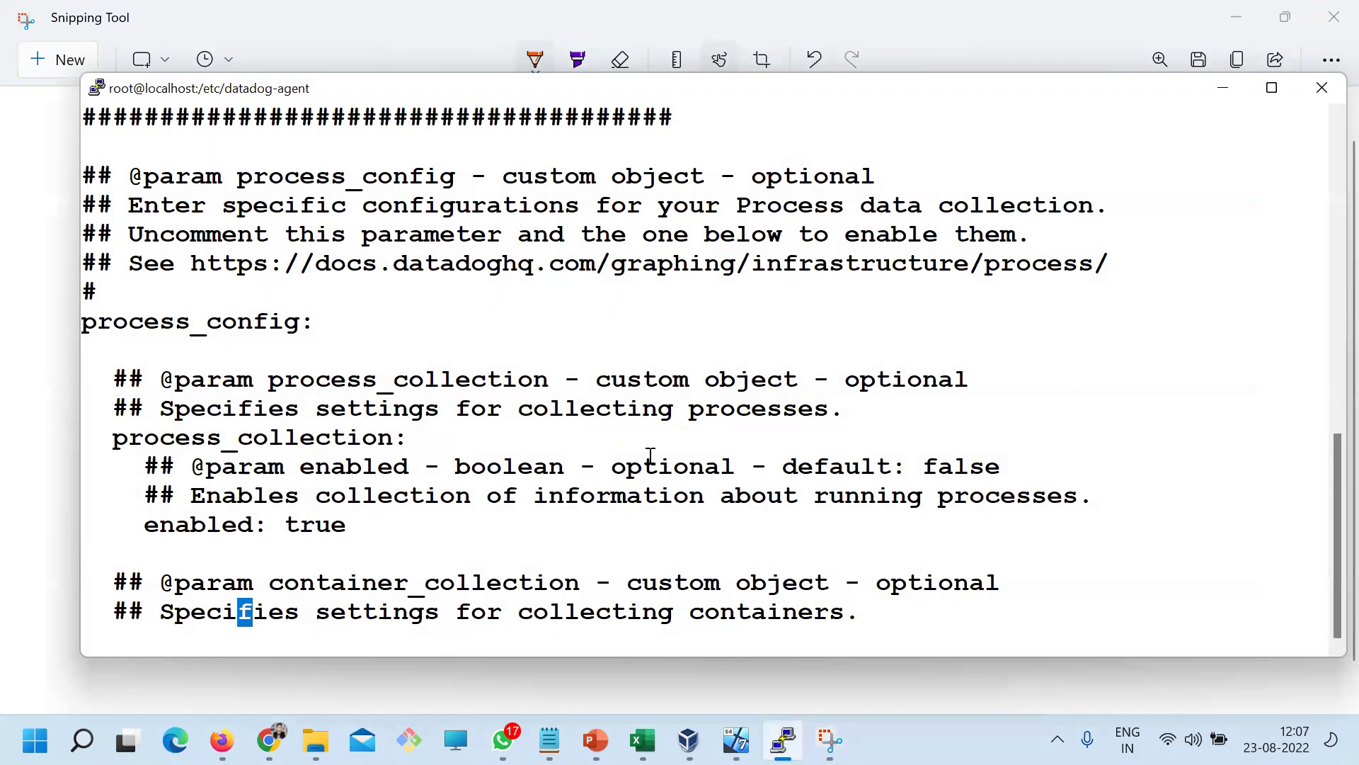
Read down through container_collection and the other commented process agent settings, then hide PuTTY
key("Down")
key("Down")
key("Down")
key("Down")
key("Down")
key("Down")
key("Down")
key("Down")
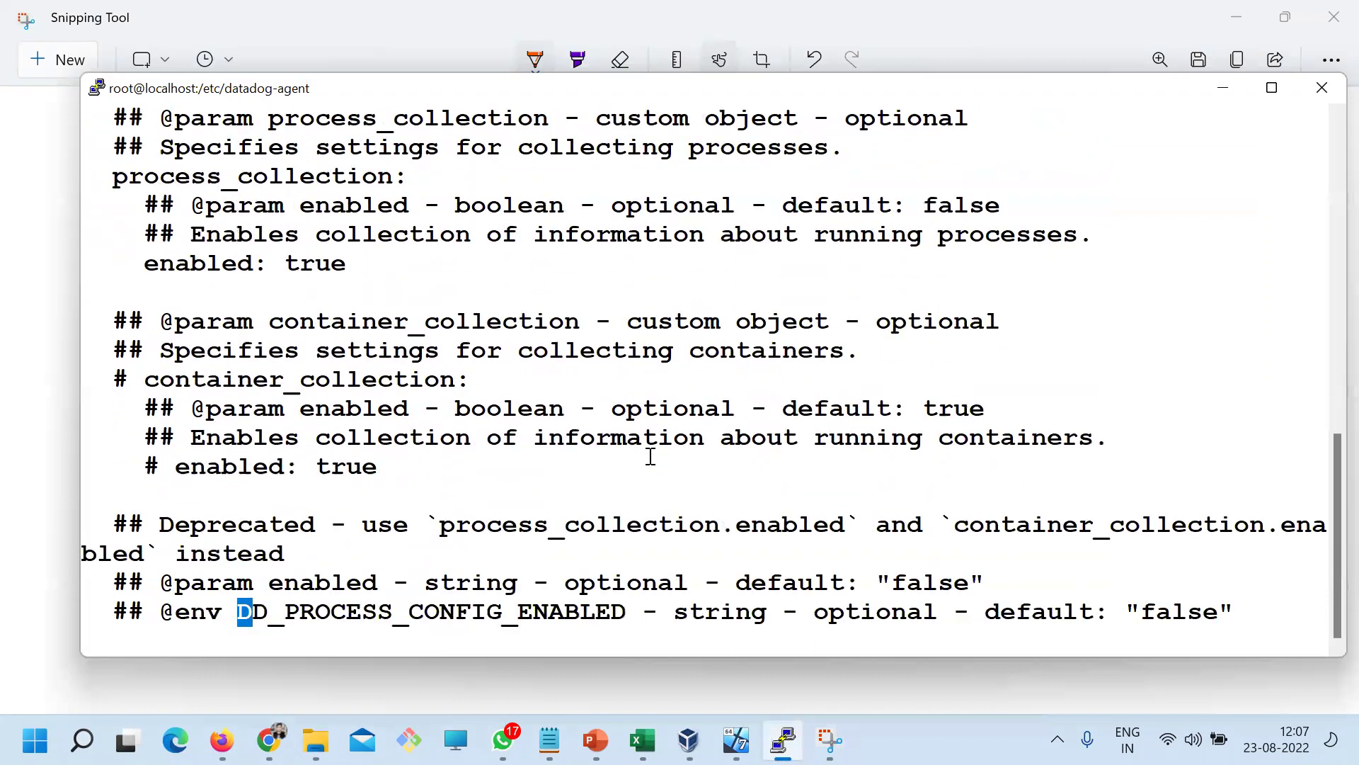
key("Down")
key("Down")
key("Down")
key("Down")
key("Down")
key("Down")
key("Down")
key("Down")
key("Down")
key("Down")
key("Down")
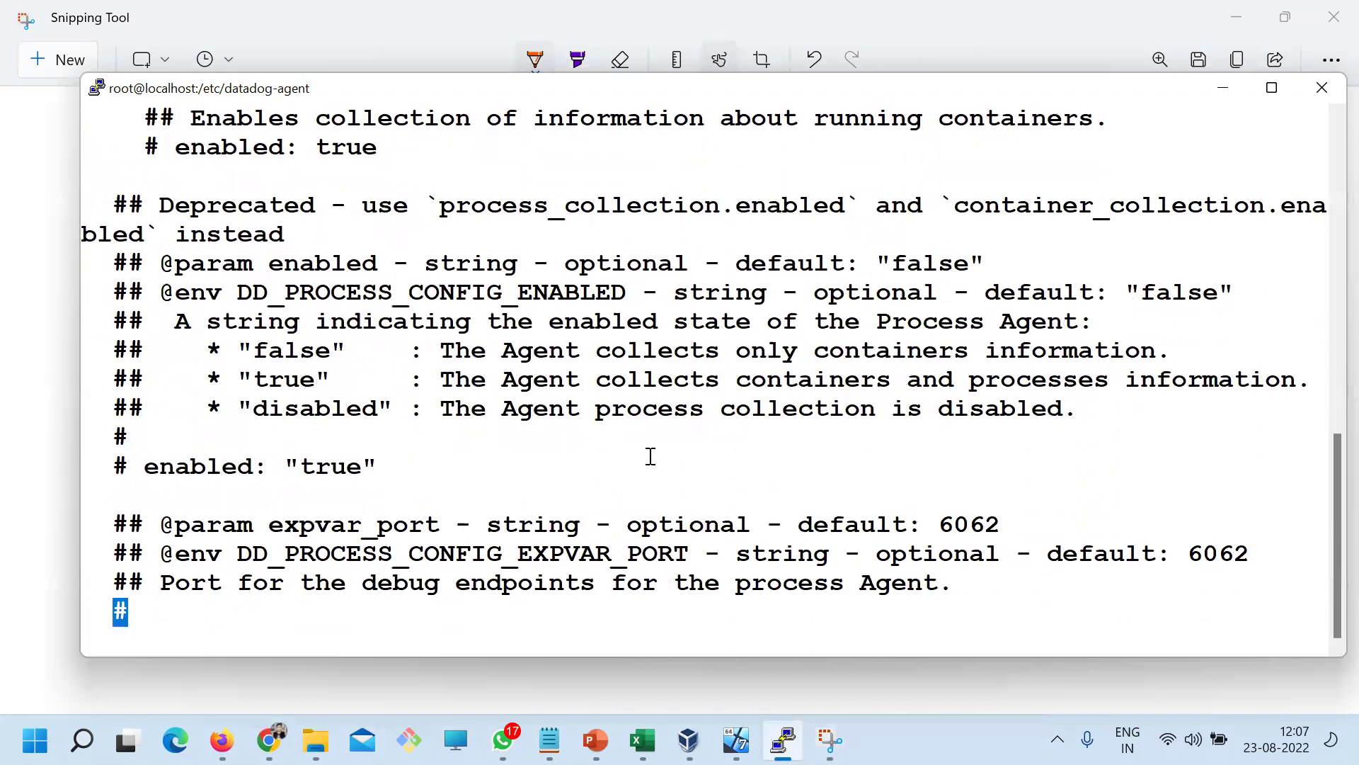
key("Down")
key("Down")
key("Down")
key("Down")
key("Down")
key("Down")
key("Down")
key("Down")
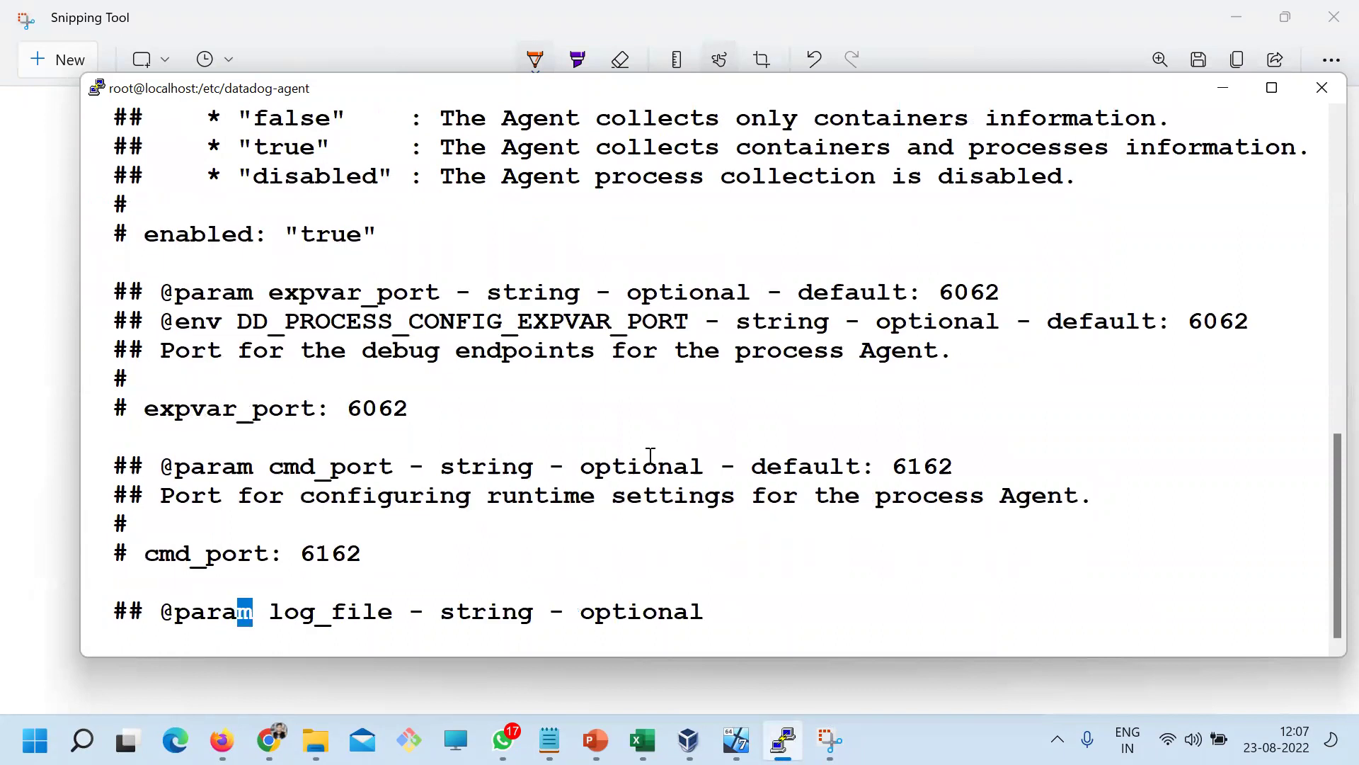
key("Down")
key("Down")
key("Down")
key("Down")
key("Down")
key("Down")
key("Down")
key("Down")
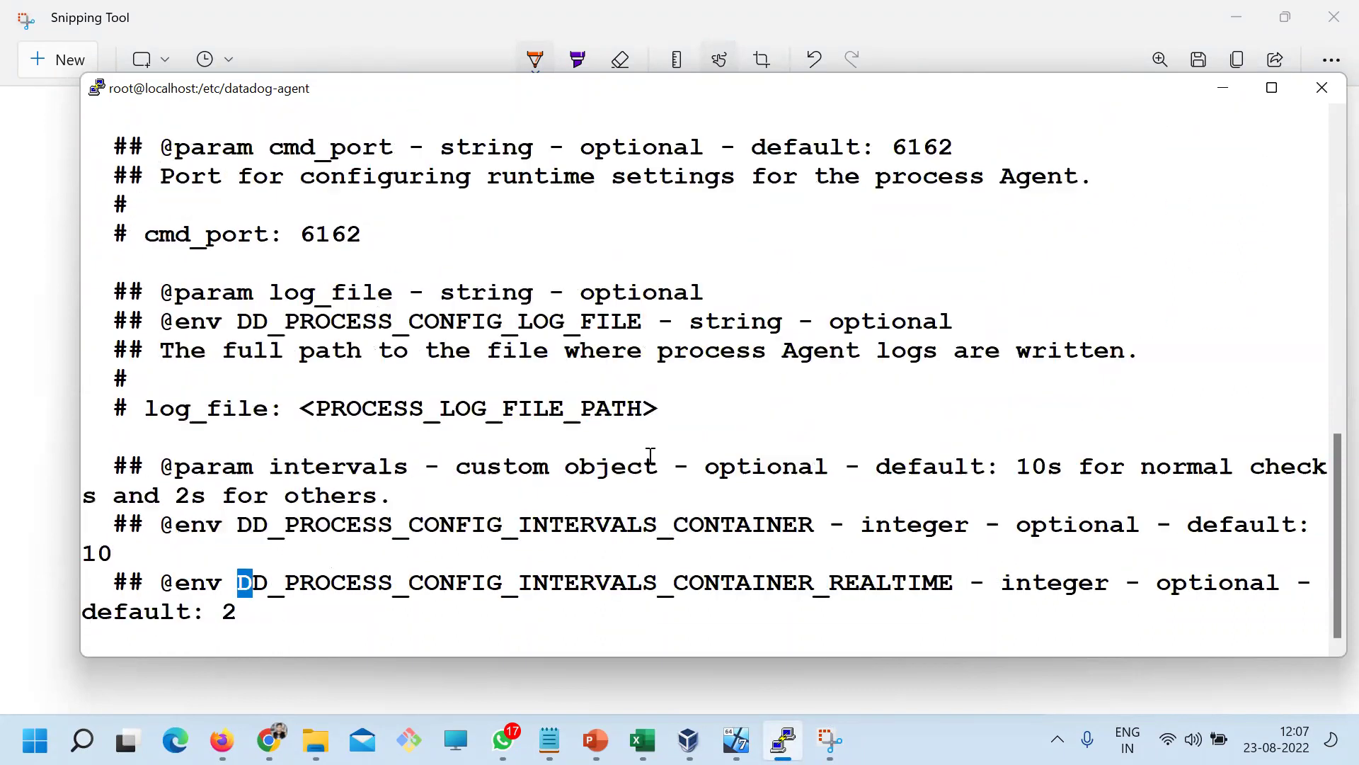
key("Down")
key("Down")
key("Down")
key("Down")
key("Down")
key("Down")
key("Down")
key("Down")
key("Down")
key("Down")
key("Down")
key("Down")
key("Down")
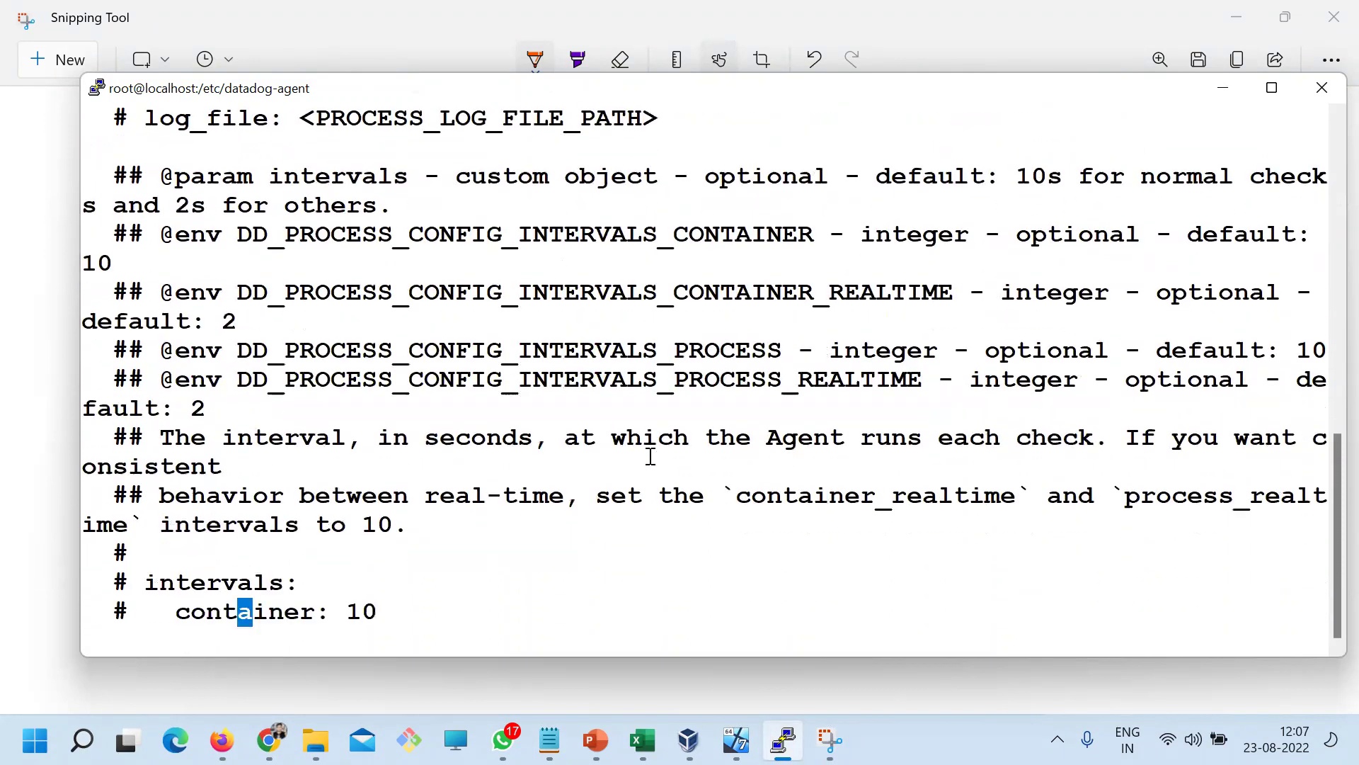
key("Up")
key("Up")
key("Up")
key("Up")
key("Up")
key("Up")
key("Up")
key("Up")
key("Up")
key("Up")
key("Up")
key("Up")
key("Up")
key("Up")
key("Up")
key("Up")
key("Up")
key("Up")
key("Up")
key("Up")
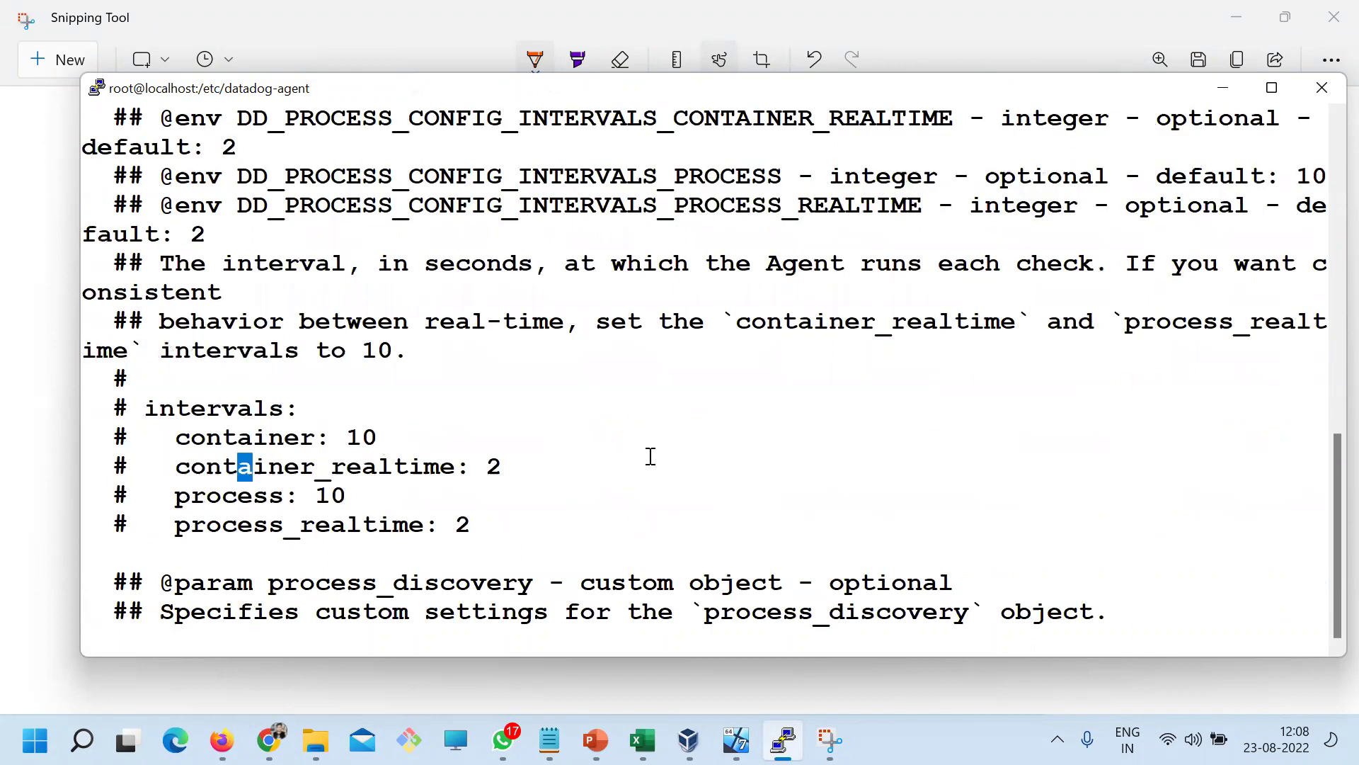
key("Up")
key("Up")
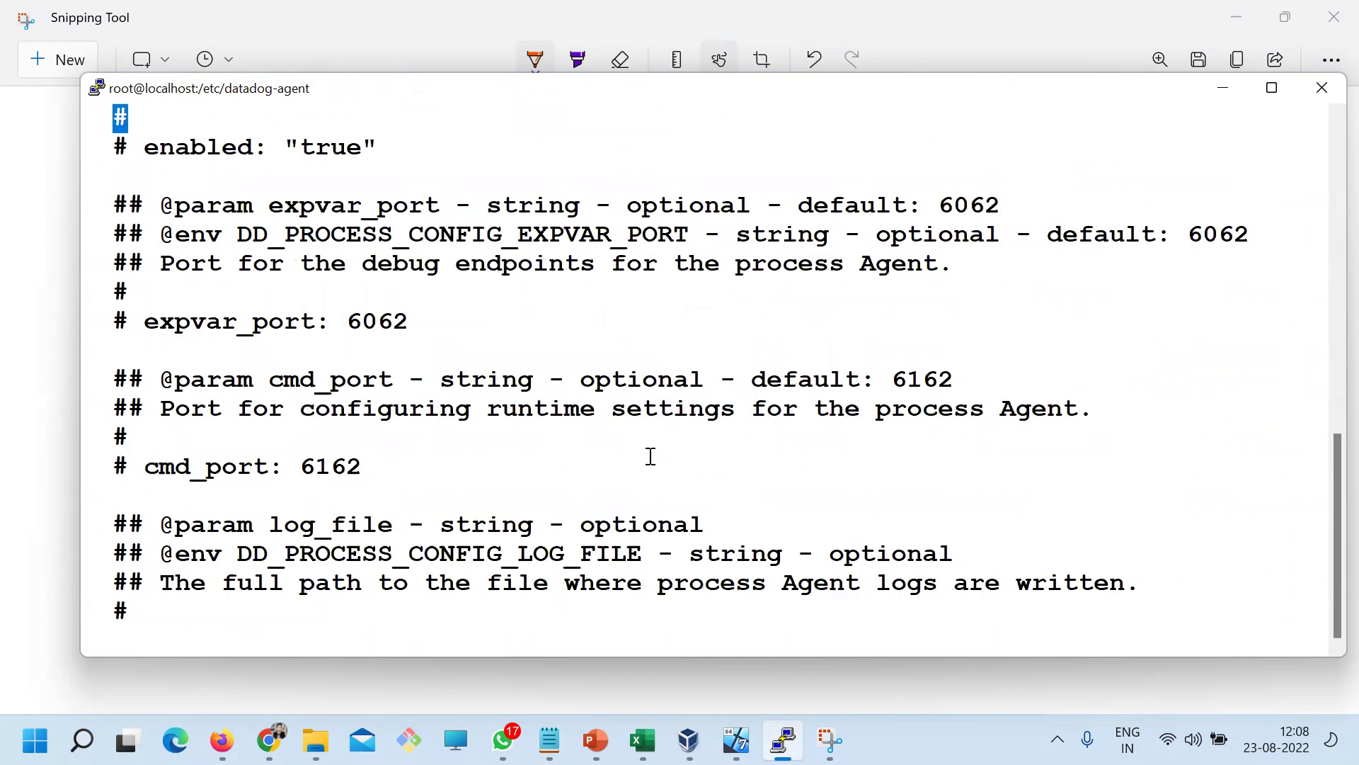
key("alt+Tab")
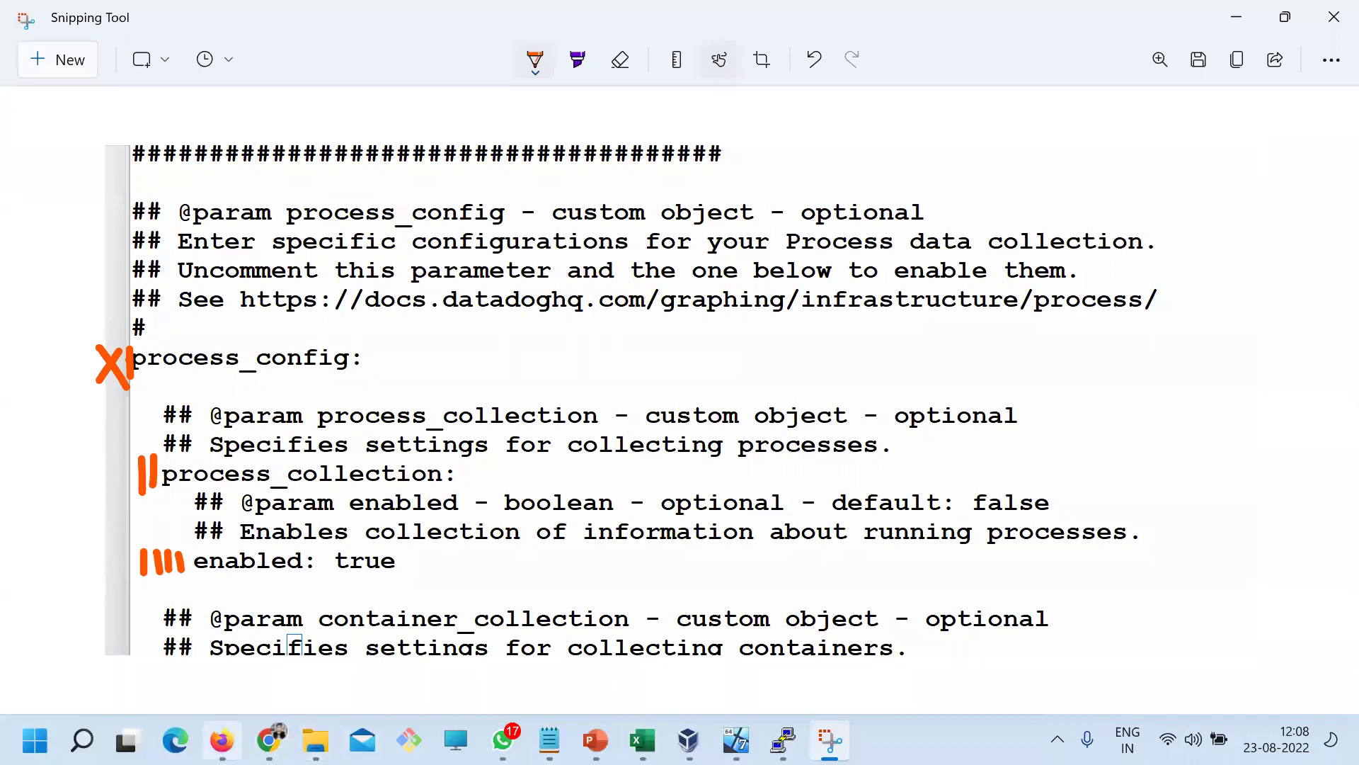
Reload localhost.localdomain's Processes list, now 27 processes including vi datadog.yaml, then show Day1.txt
left_click(269, 740)
left_click(577, 22)
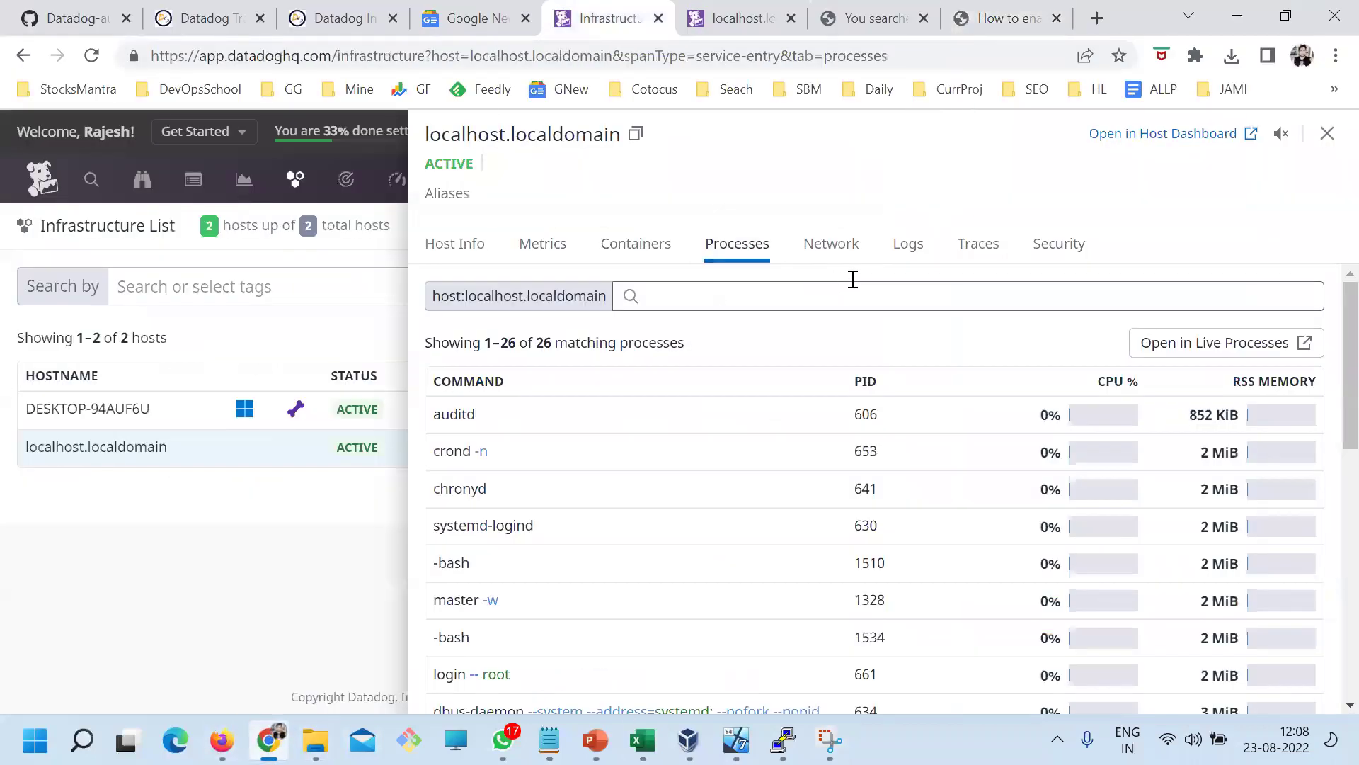
left_click(544, 244)
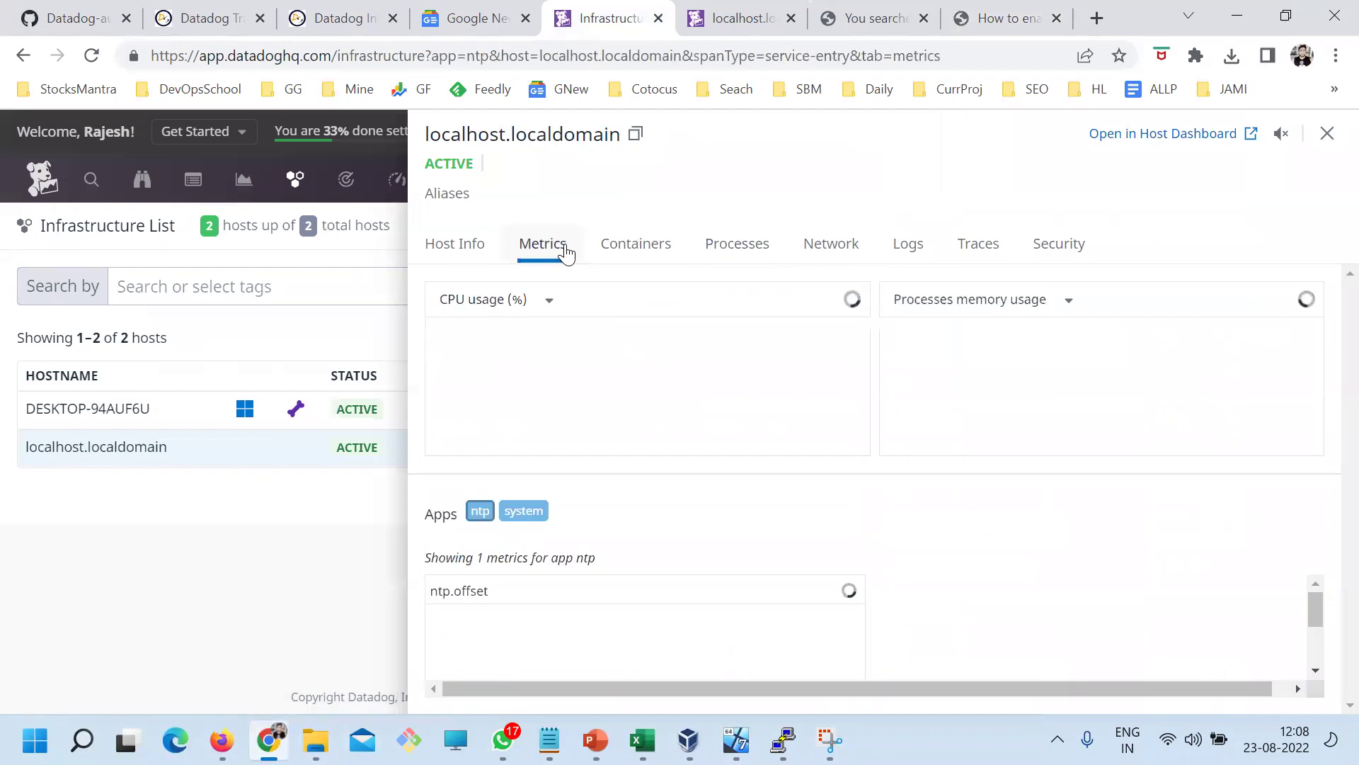
left_click(720, 259)
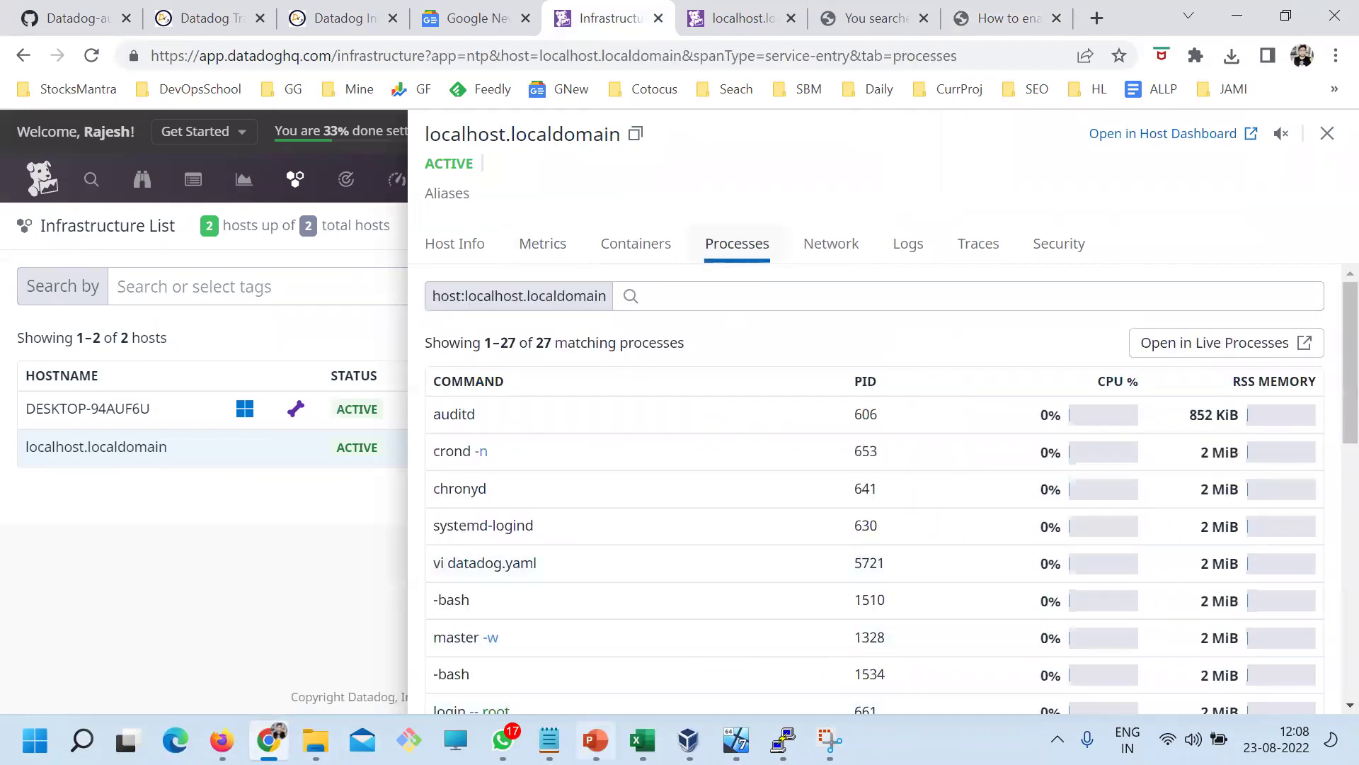
left_click(550, 740)
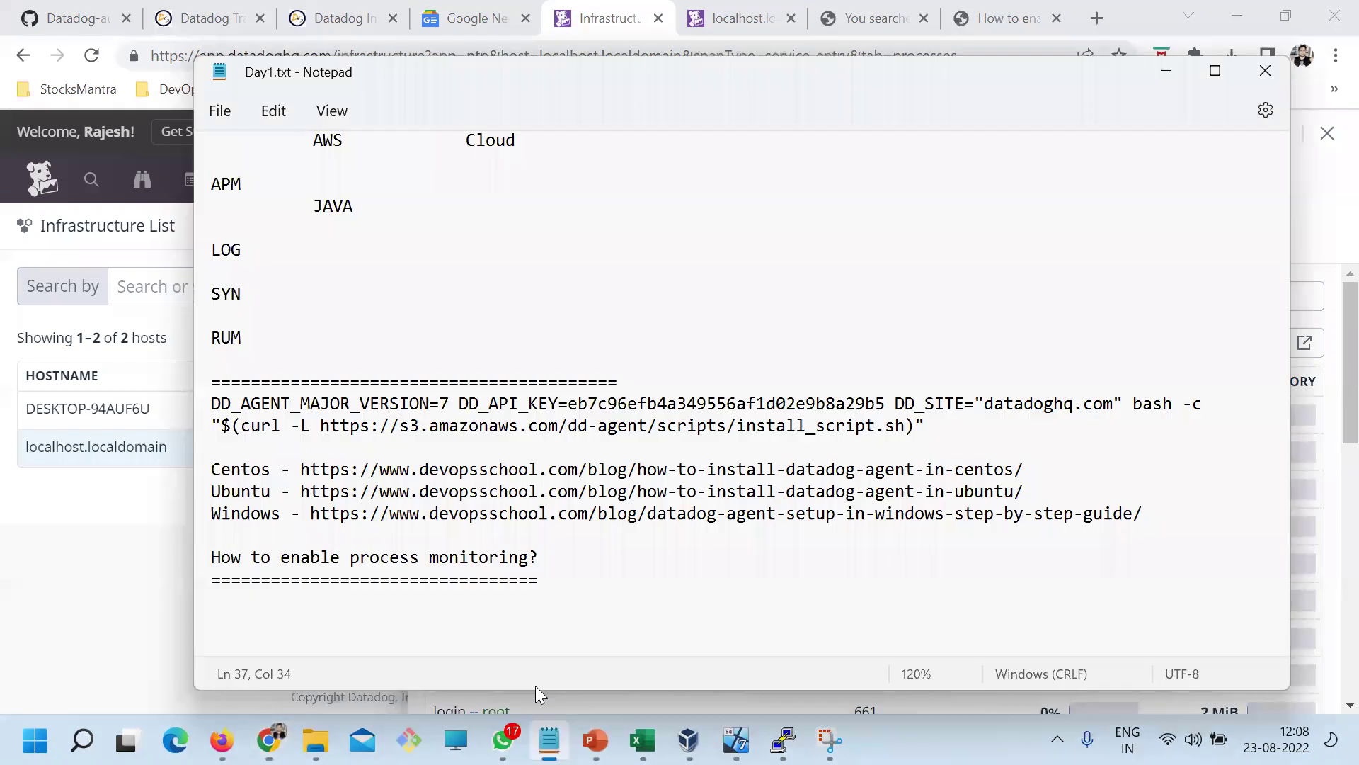
Select the Windows guide line in the Day1.txt notes
double_click(219, 513)
left_click_drag(1162, 513, 70, 517)
key("alt+Tab")
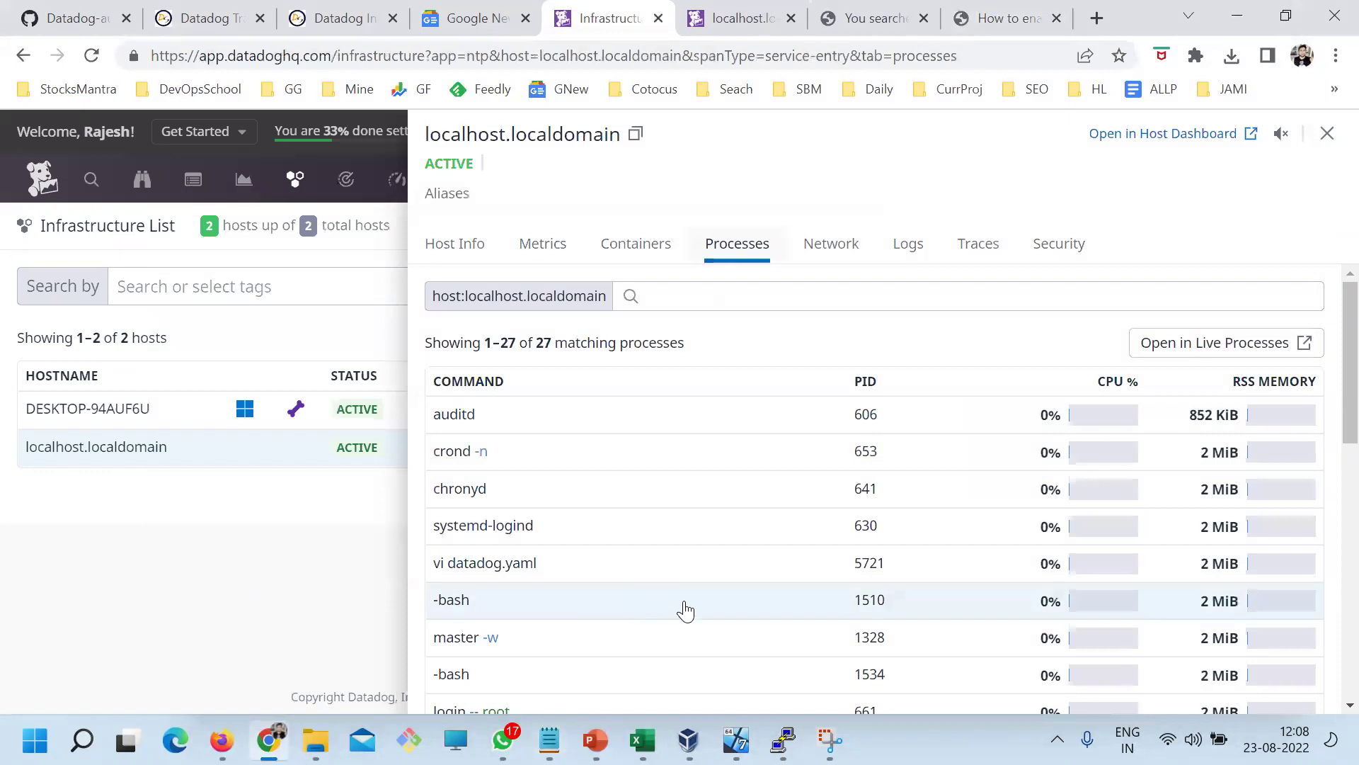
key("alt+Tab")
left_click(520, 528)
left_click_drag(1137, 517, 213, 507)
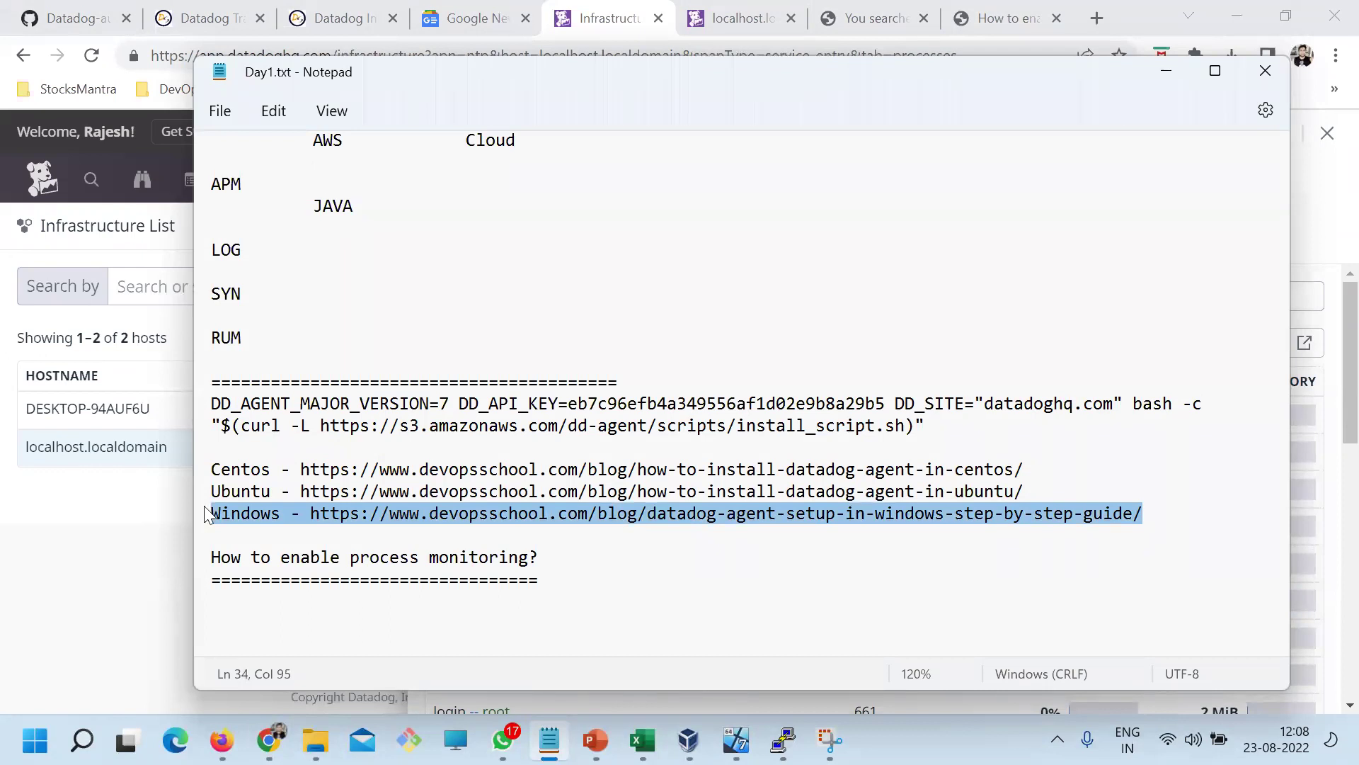
Close the localhost.localdomain details panel and reselect the Windows guide URL in the notes
key("alt+Tab")
left_click(294, 628)
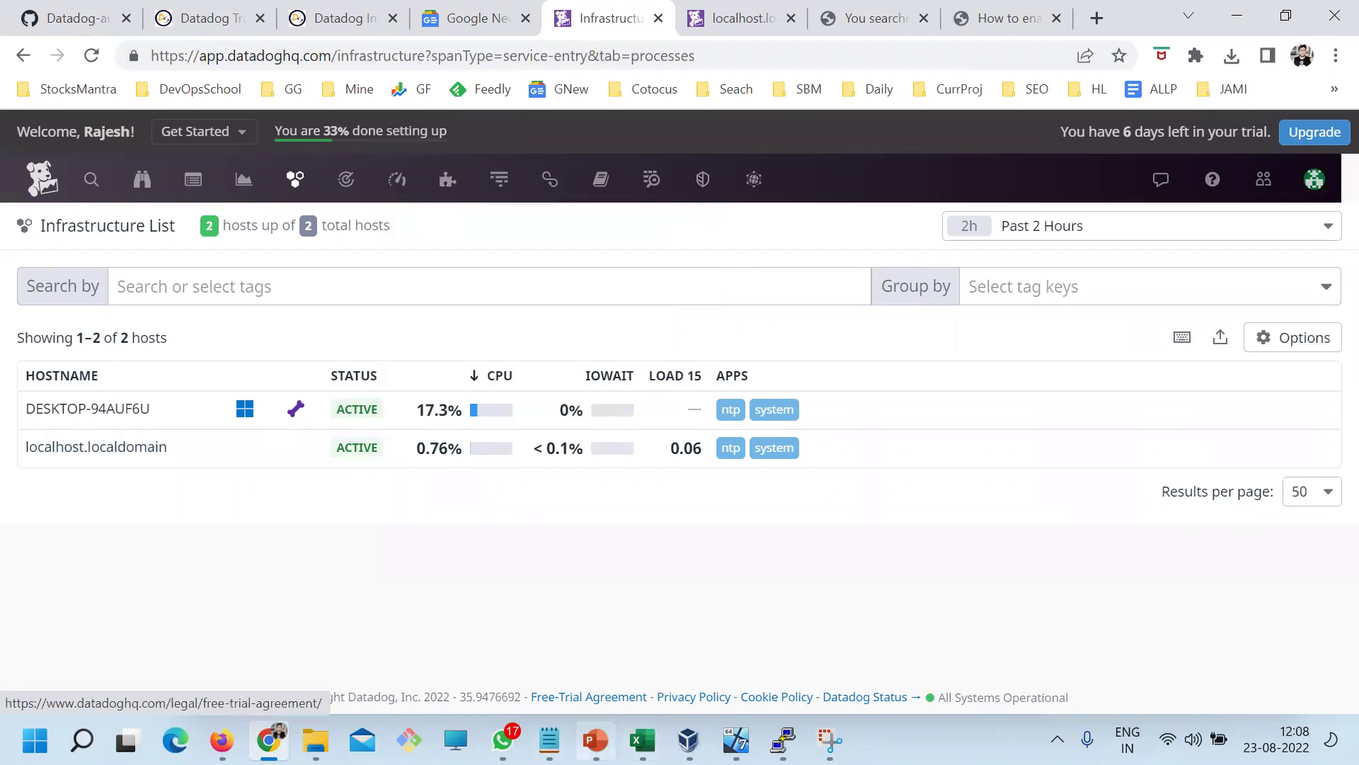
left_click(550, 740)
left_click_drag(1177, 510, 180, 505)
key("alt+Tab")
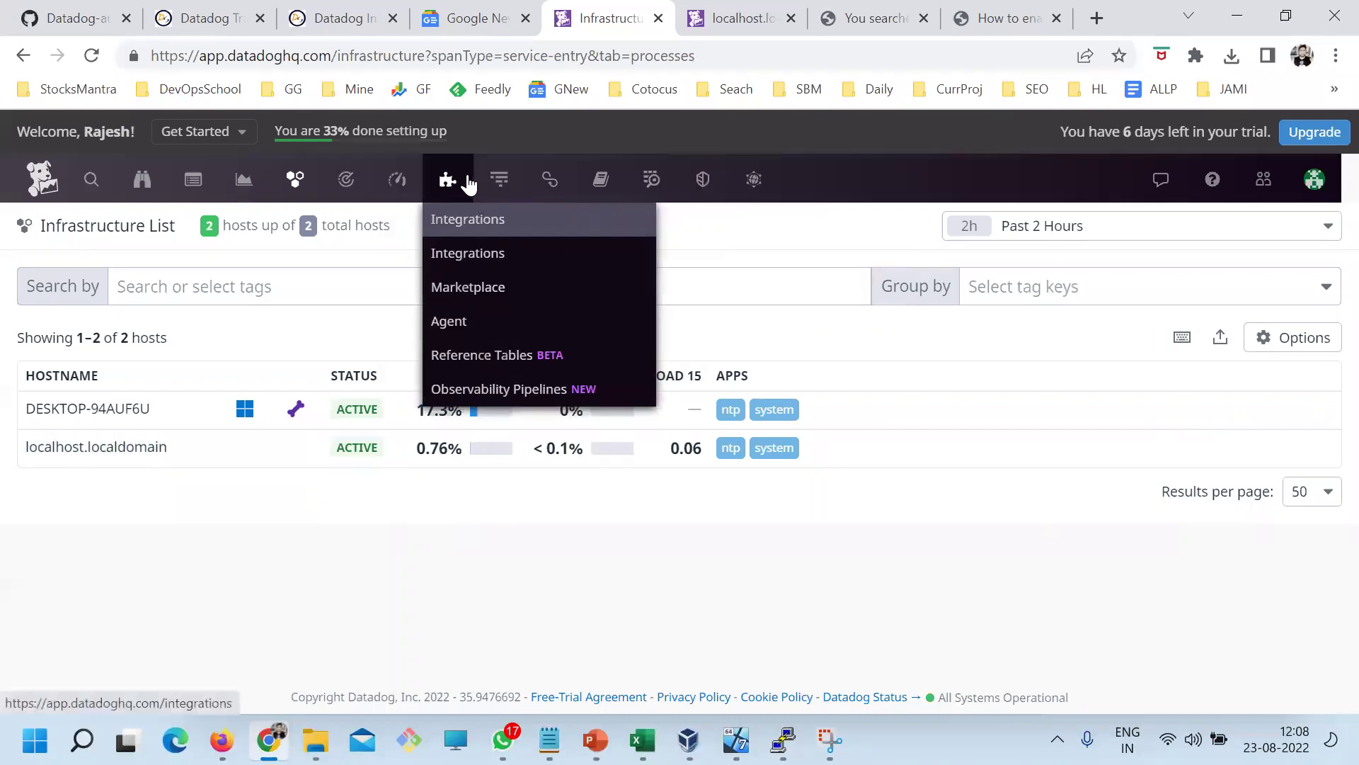
mouse_move(498, 179)
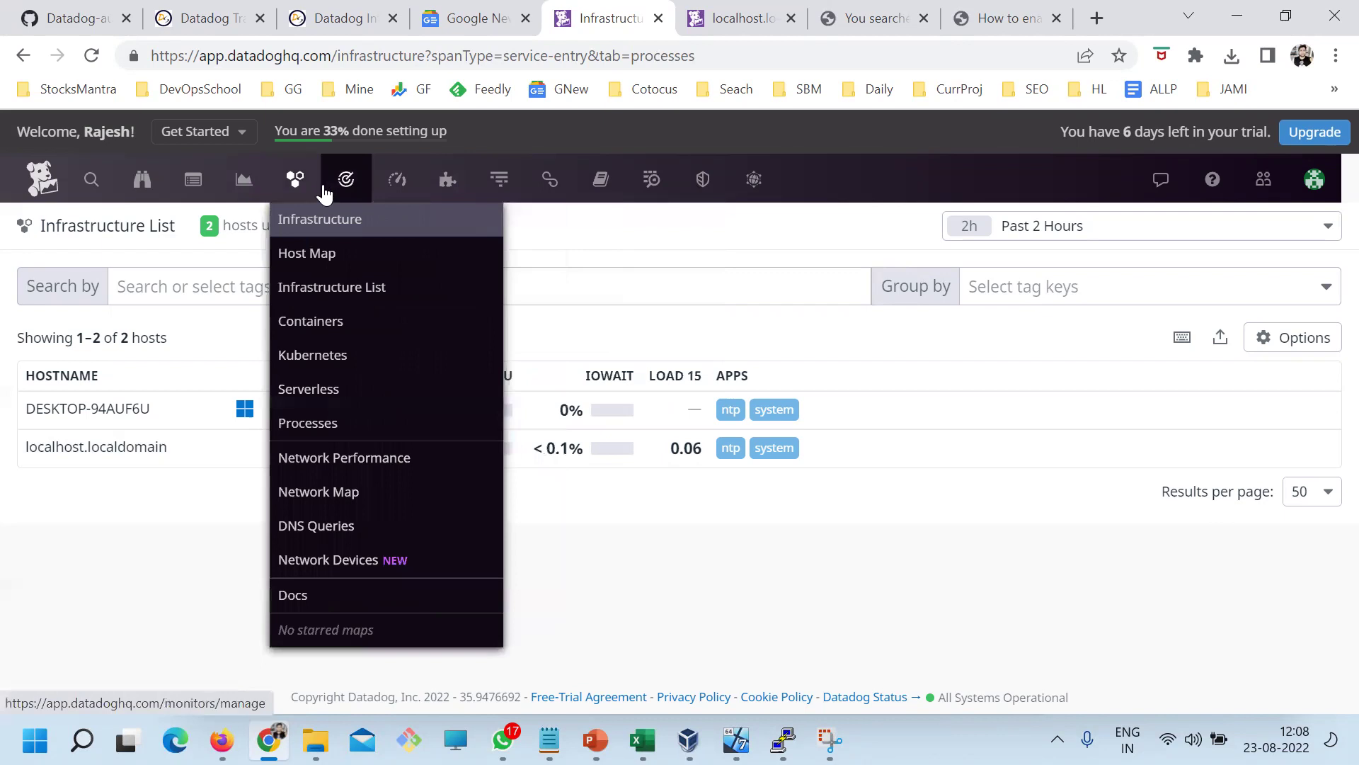
Open Integrations > Agent and show the Windows installation instructions
mouse_move(296, 186)
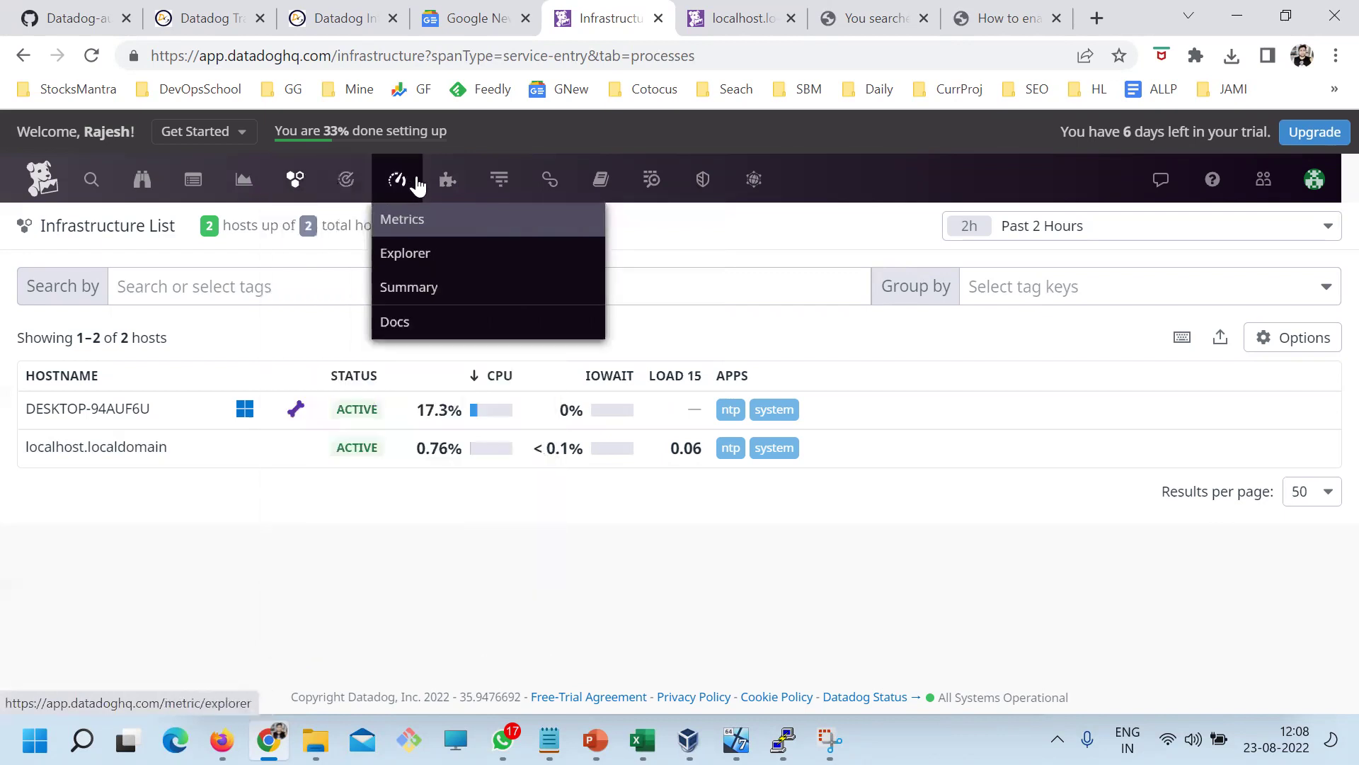
mouse_move(449, 190)
left_click(455, 320)
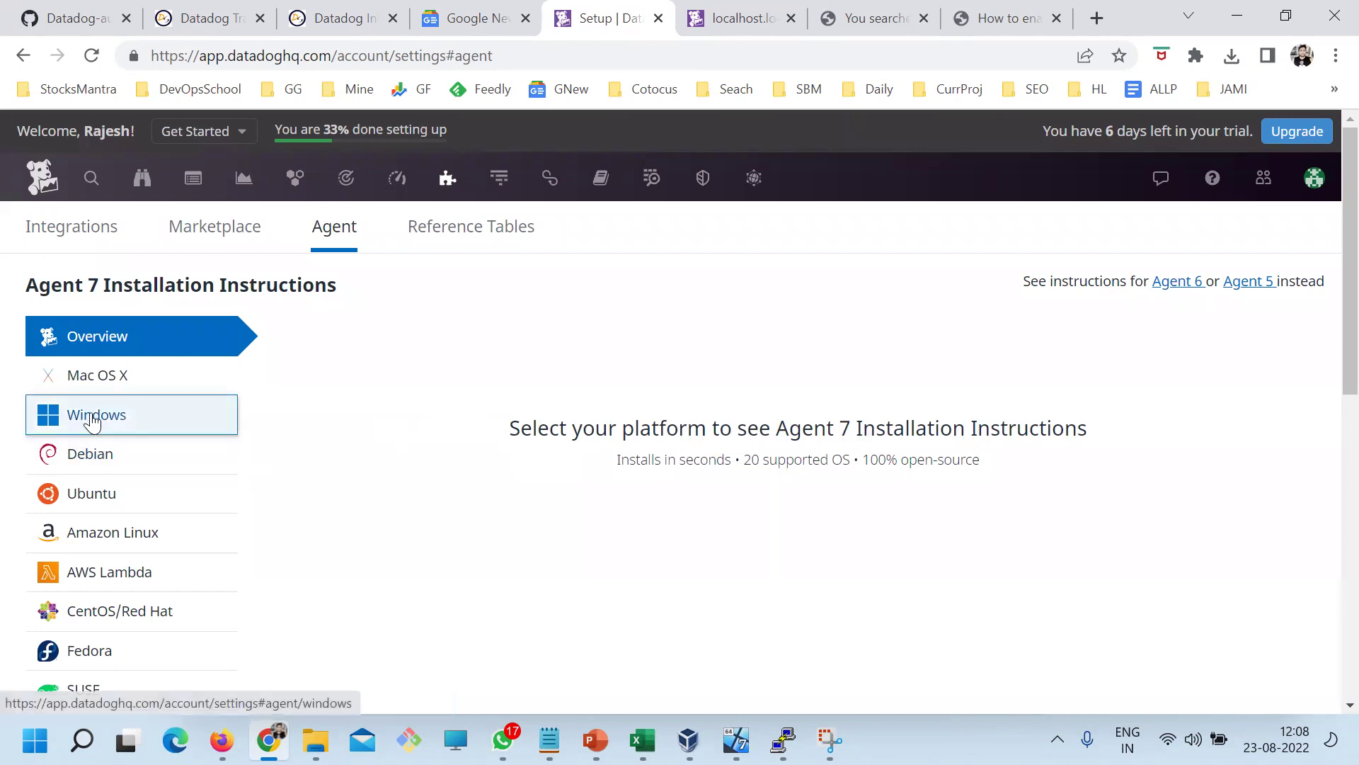
left_click(95, 418)
scroll(616, 371, "down", 8)
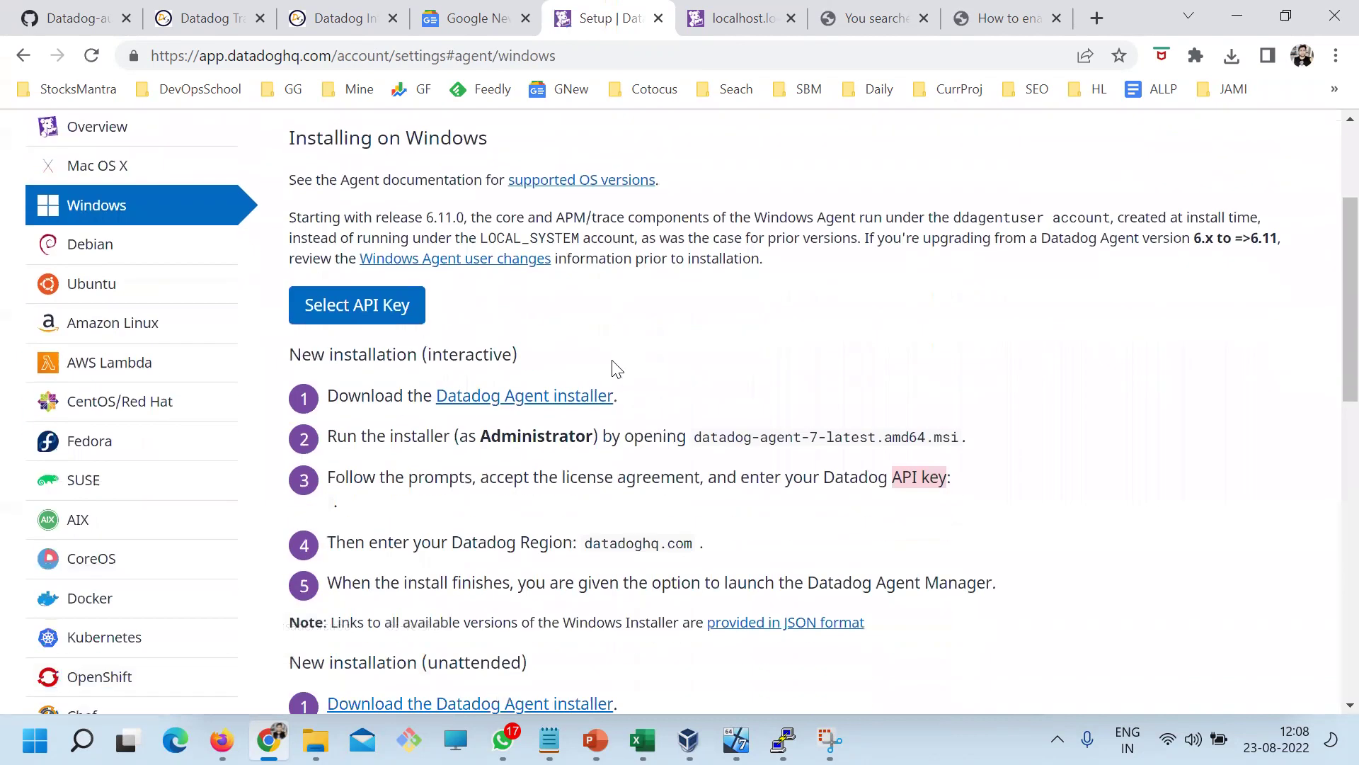
scroll(581, 416, "down", 4)
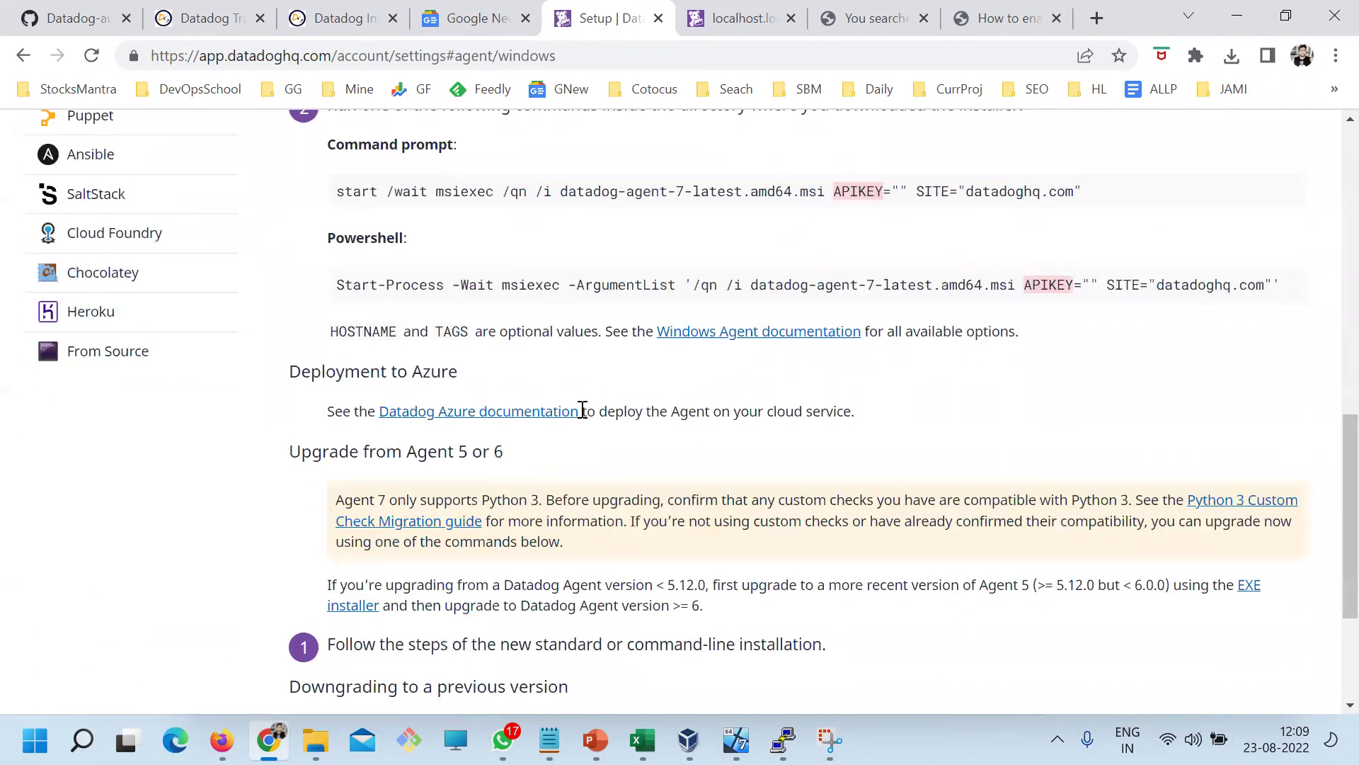
scroll(559, 478, "up", 5)
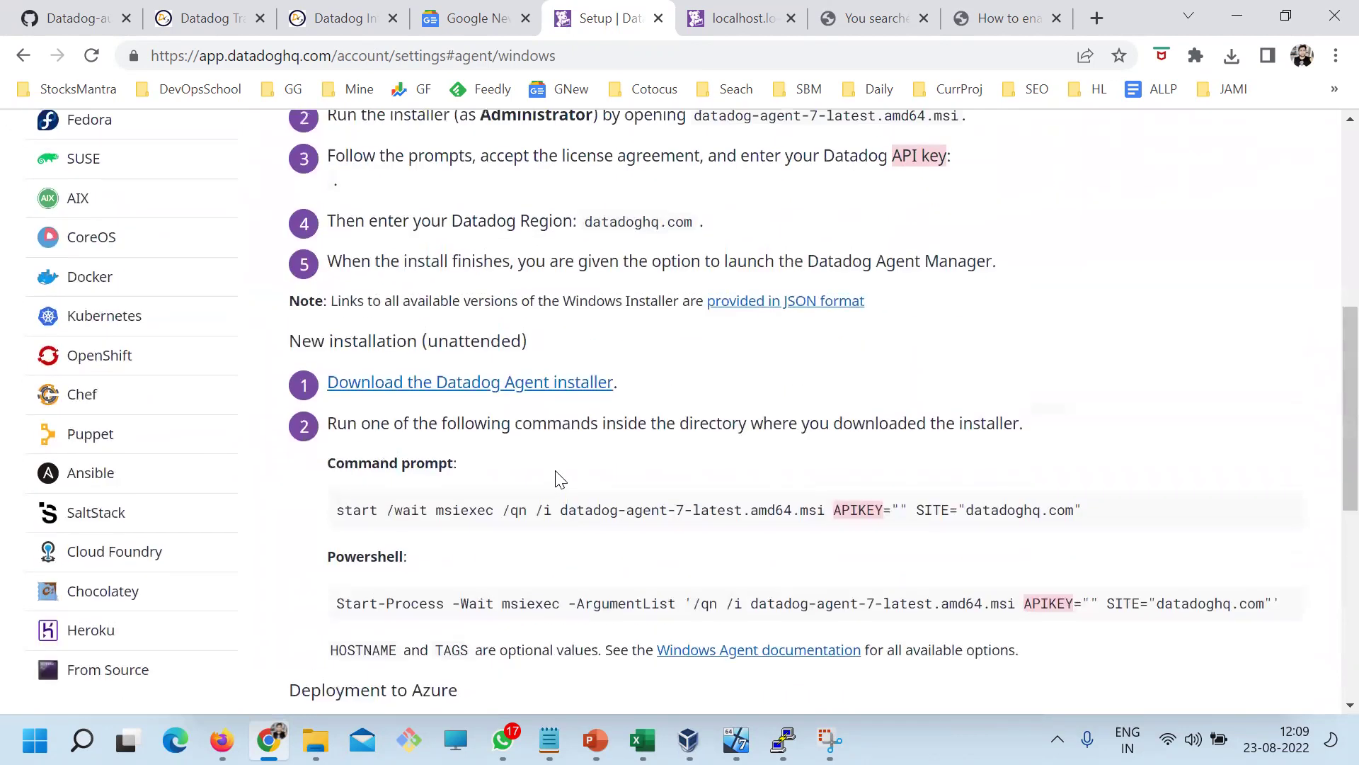
scroll(559, 479, "up", 3)
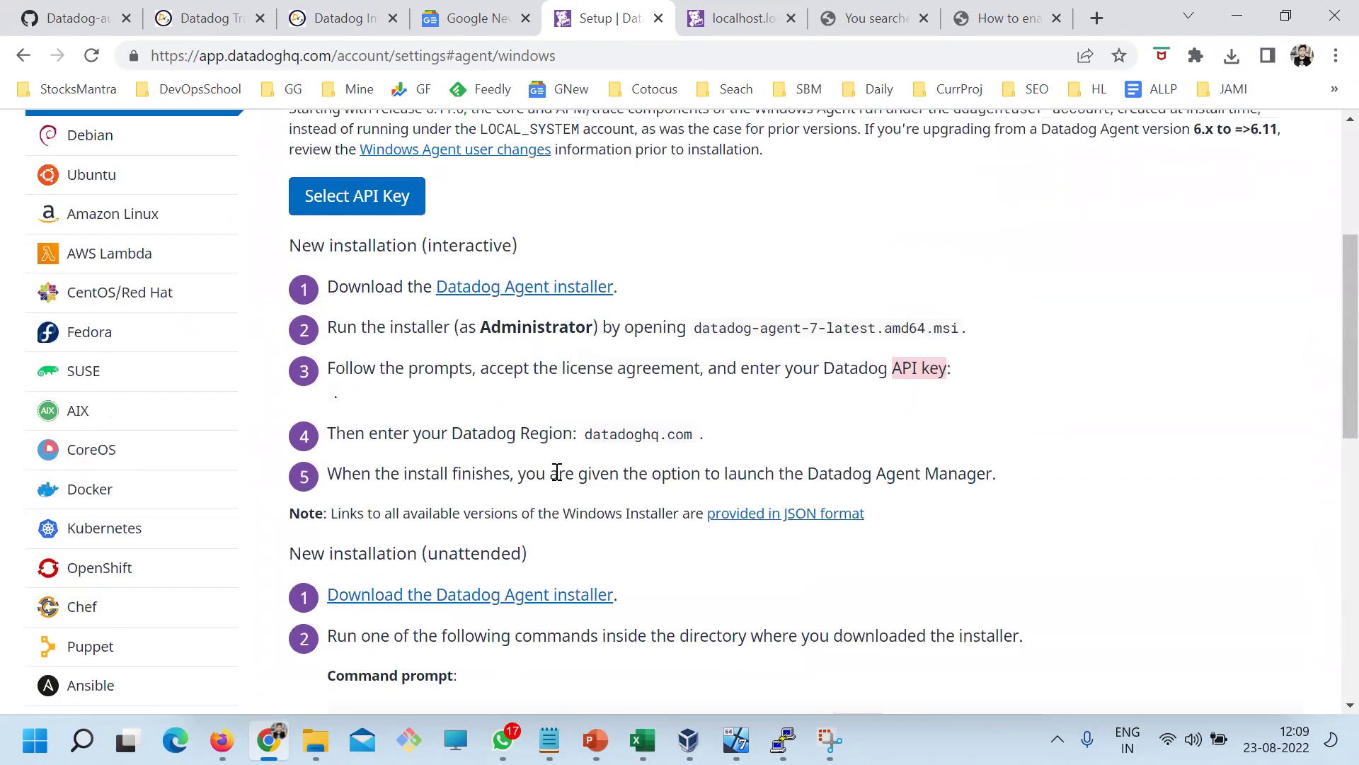
Highlight the download, installer file name, API key, region and launch steps of the interactive install
left_click_drag(361, 284, 399, 280)
left_click_drag(357, 326, 685, 334)
left_click(962, 332)
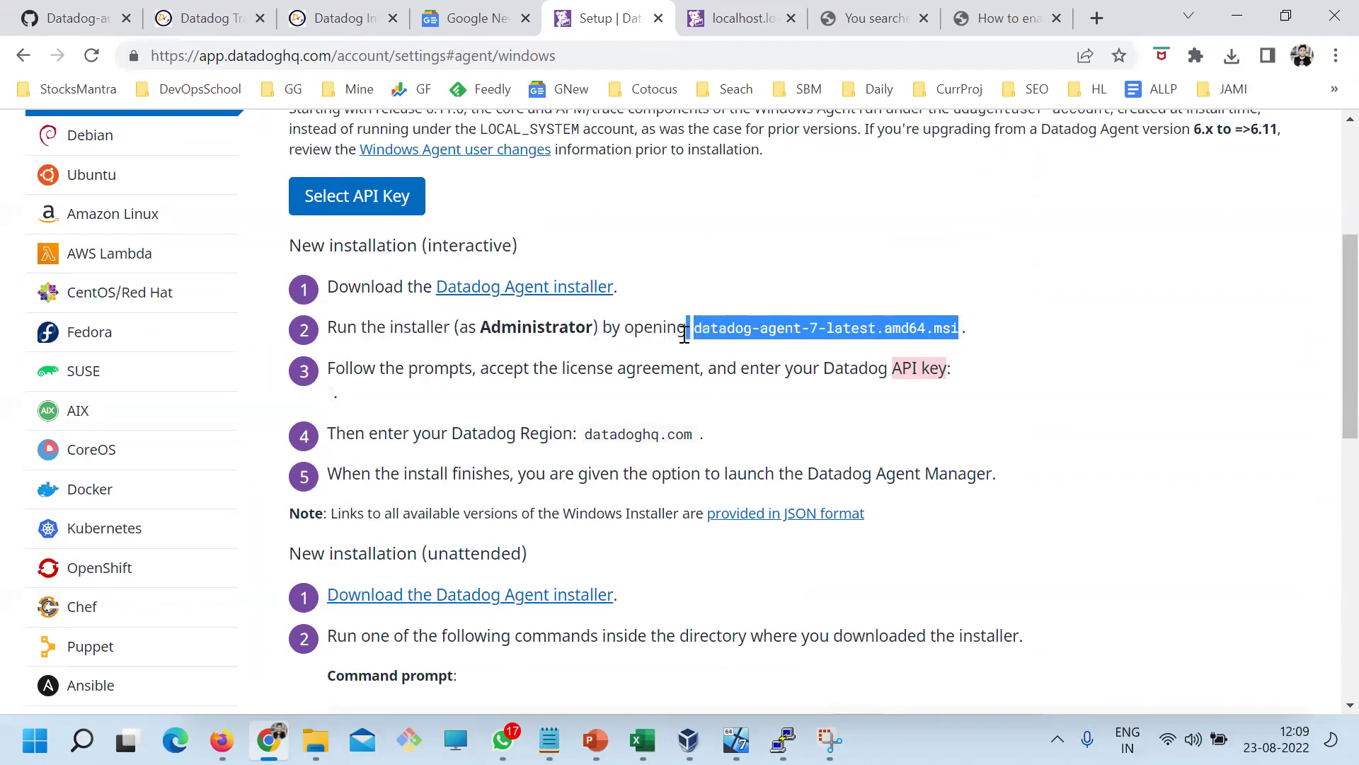
left_click_drag(956, 373, 896, 367)
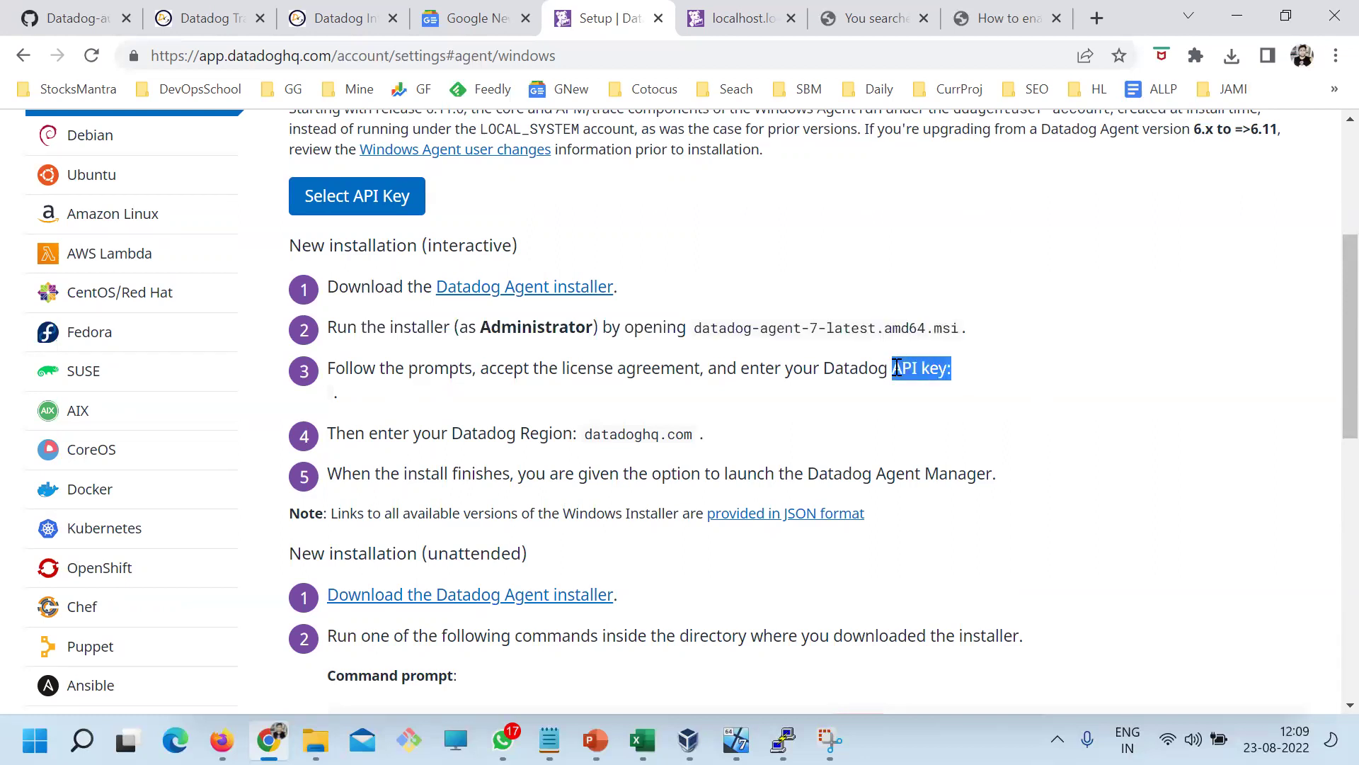
left_click_drag(375, 434, 601, 473)
left_click_drag(1023, 482, 264, 307)
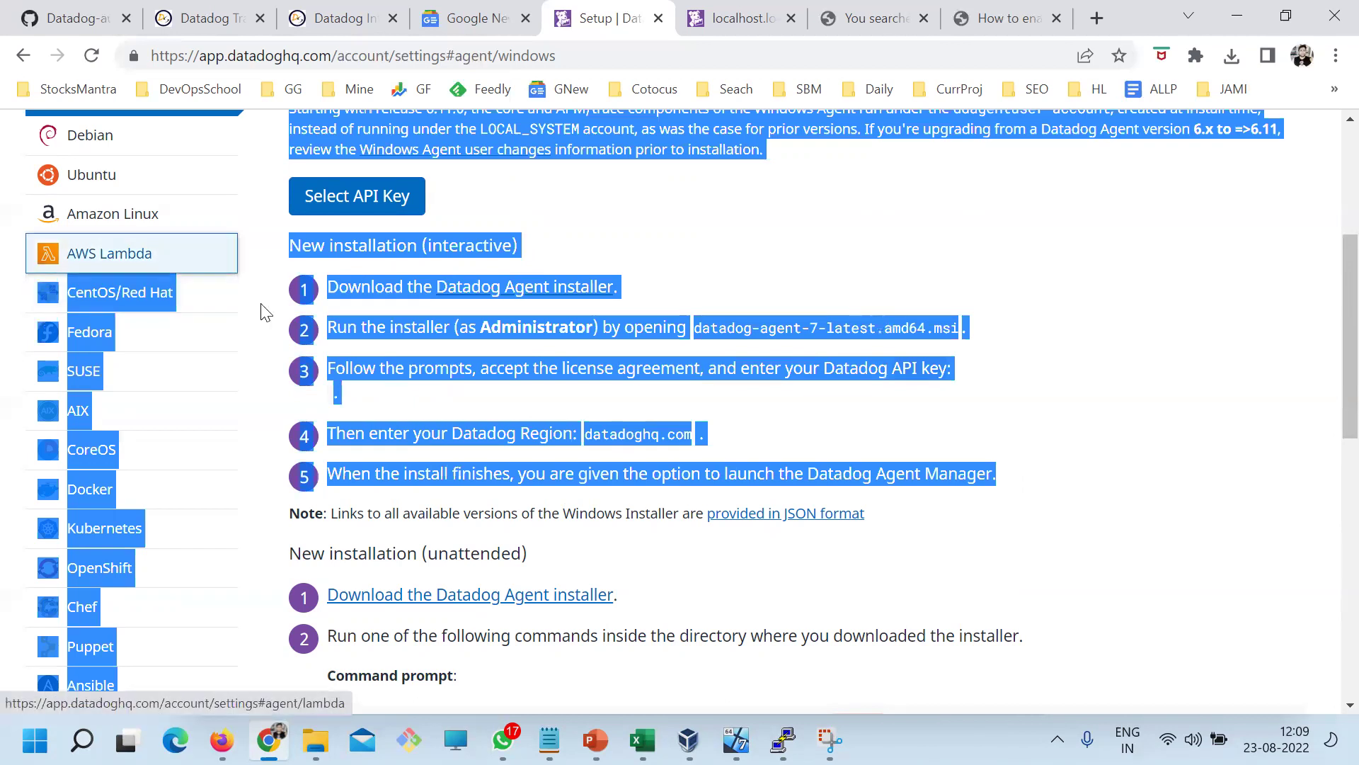
left_click(881, 554)
Review the unattended command prompt and PowerShell msiexec commands and the Azure deployment note
scroll(878, 567, "down", 3)
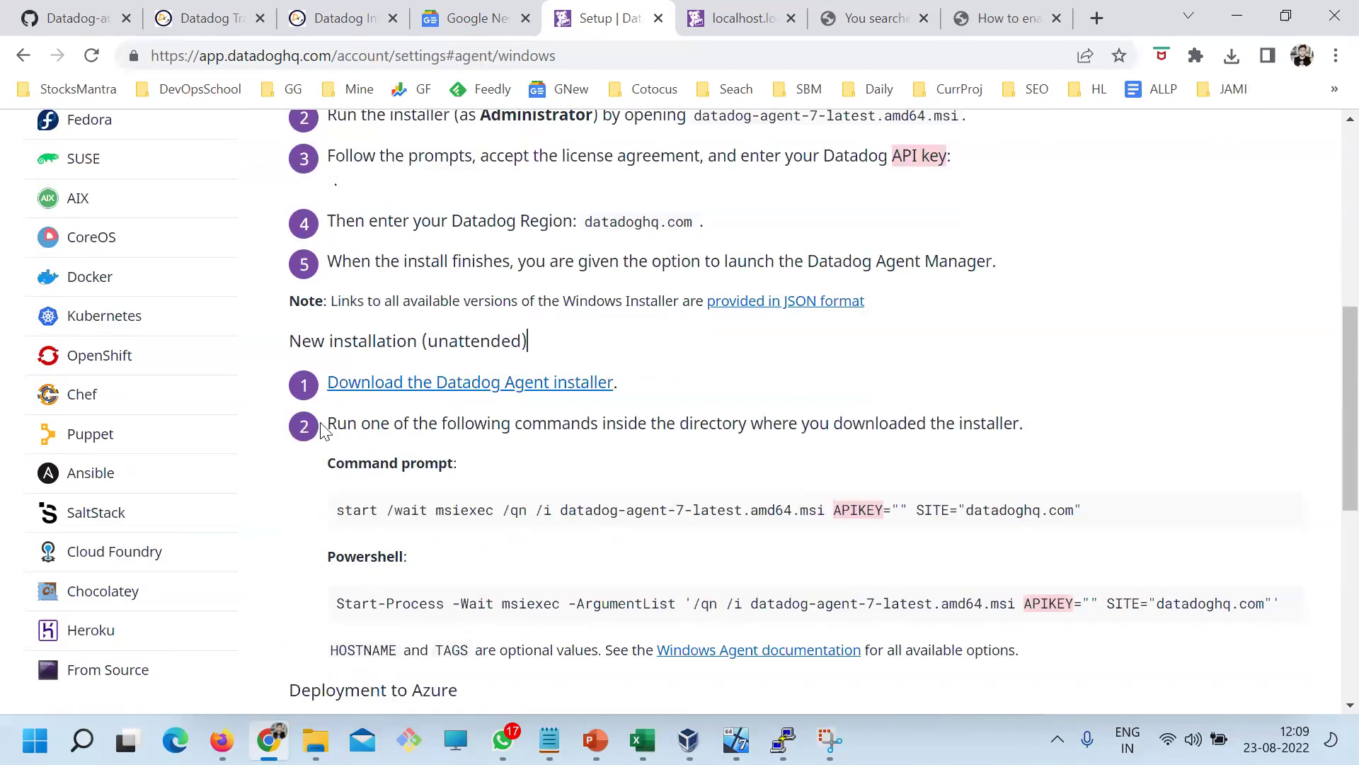
scroll(453, 510, "down", 2)
left_click_drag(336, 402, 1071, 406)
left_click_drag(336, 498, 1103, 517)
scroll(453, 318, "up", 3)
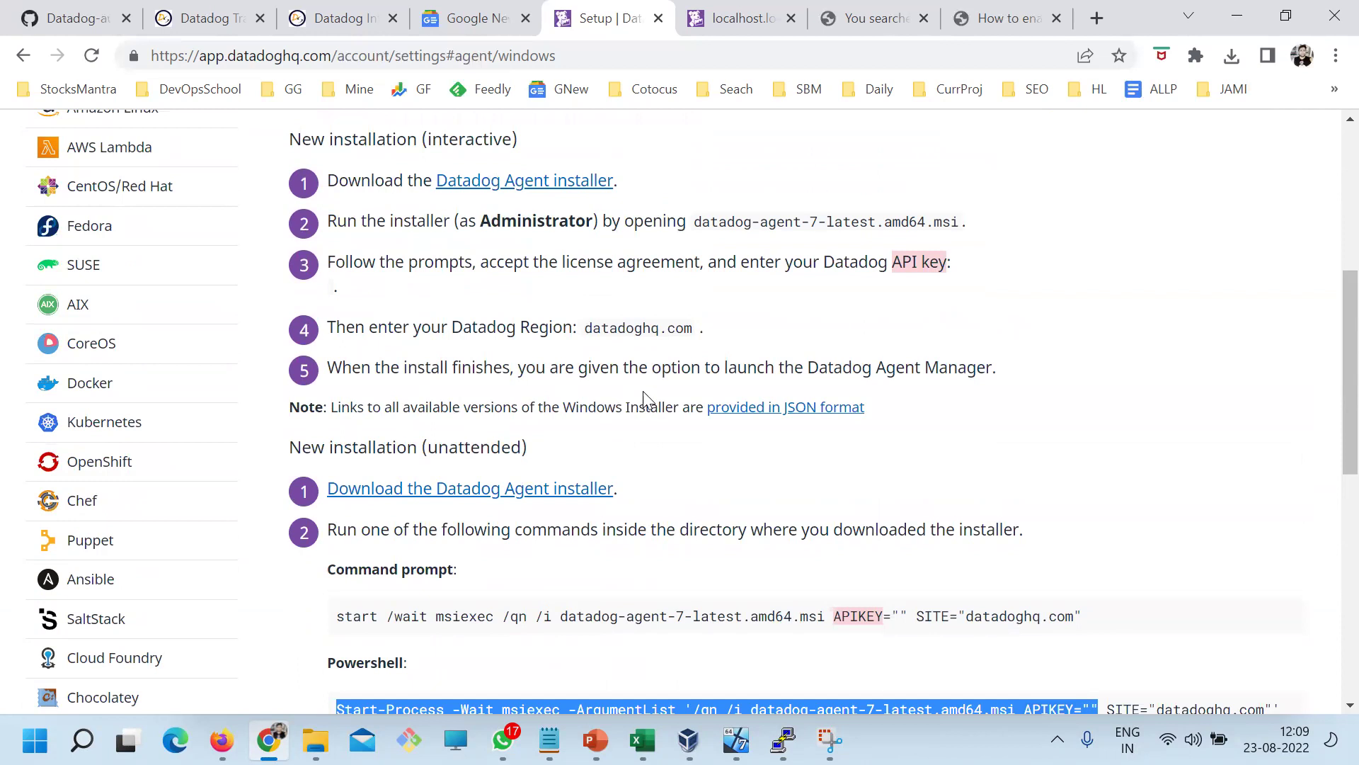
scroll(674, 486, "down", 6)
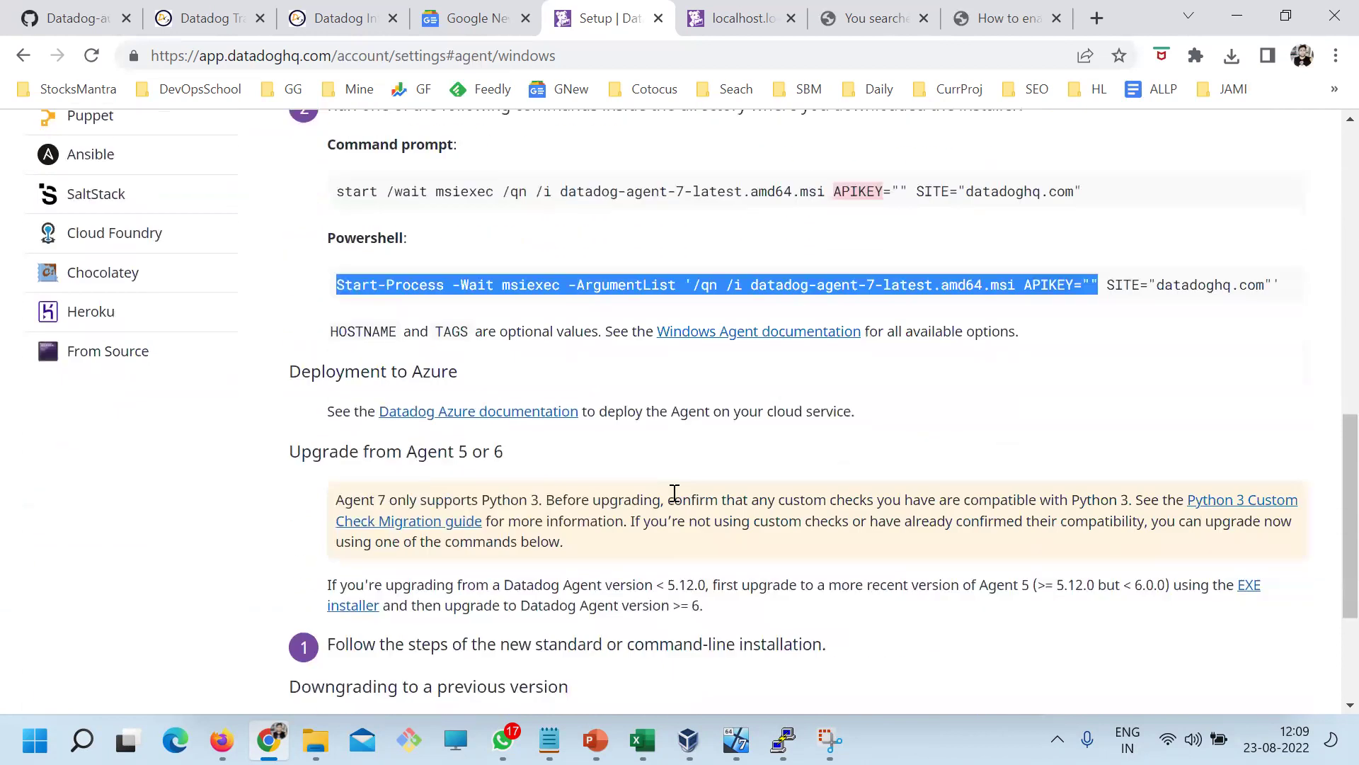
scroll(567, 473, "down", 3)
left_click_drag(299, 160, 631, 267)
left_click(630, 267)
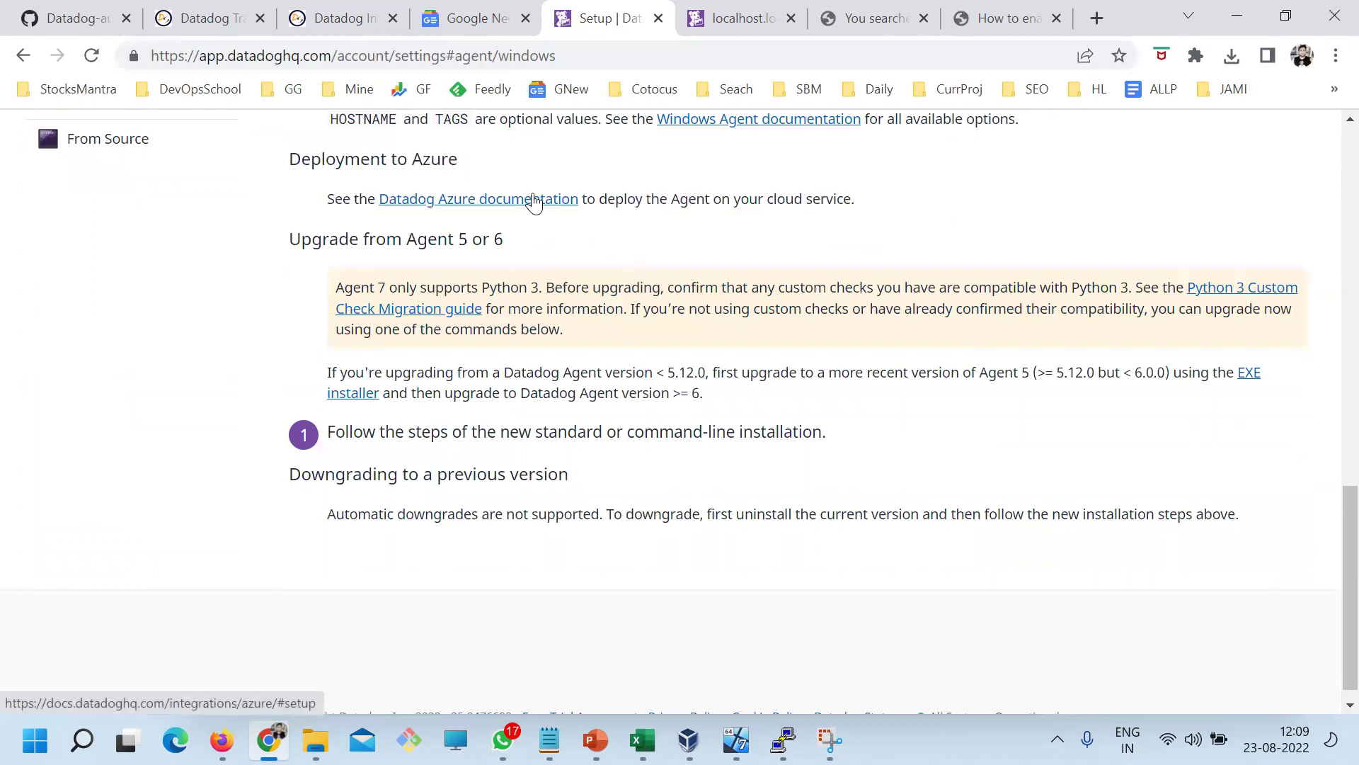
scroll(535, 201, "up", 10)
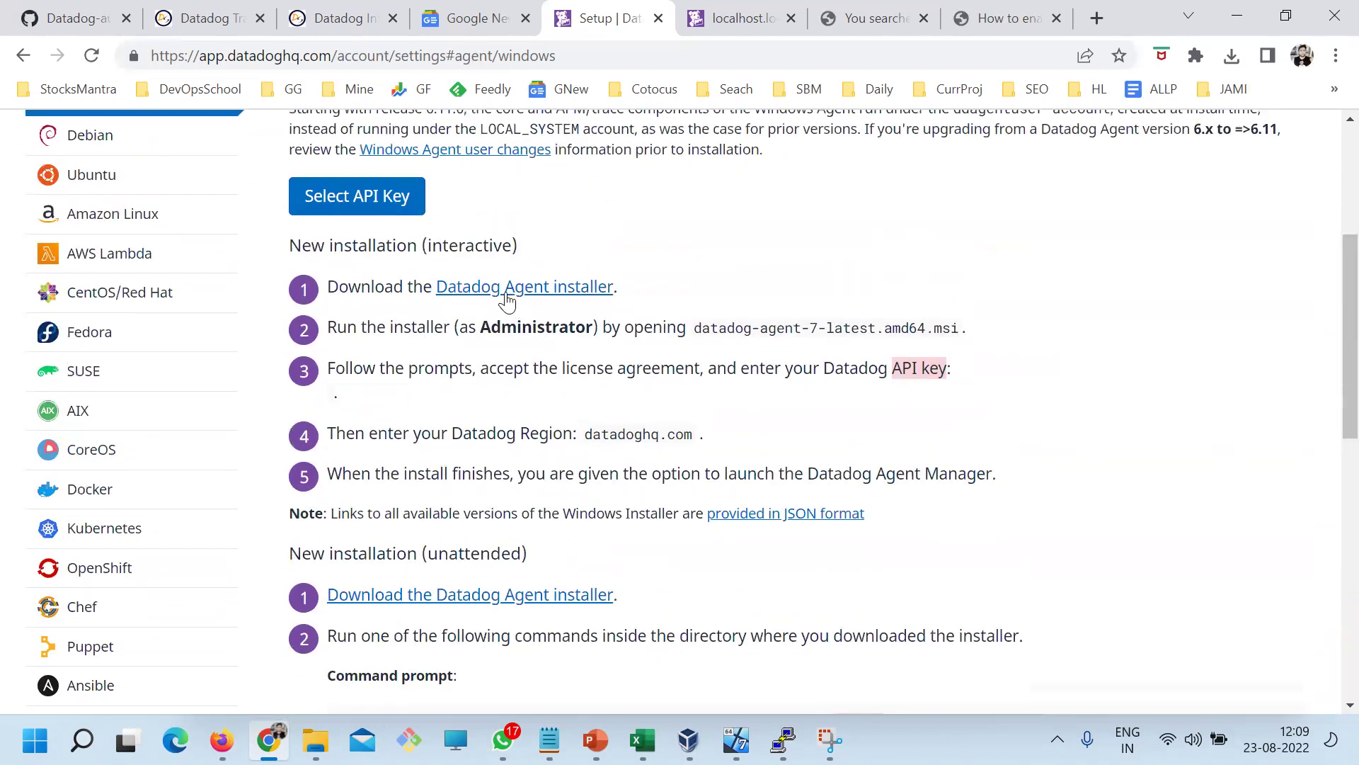
Start the Windows installer download and fill the instructions with the account's API key
left_click(506, 294)
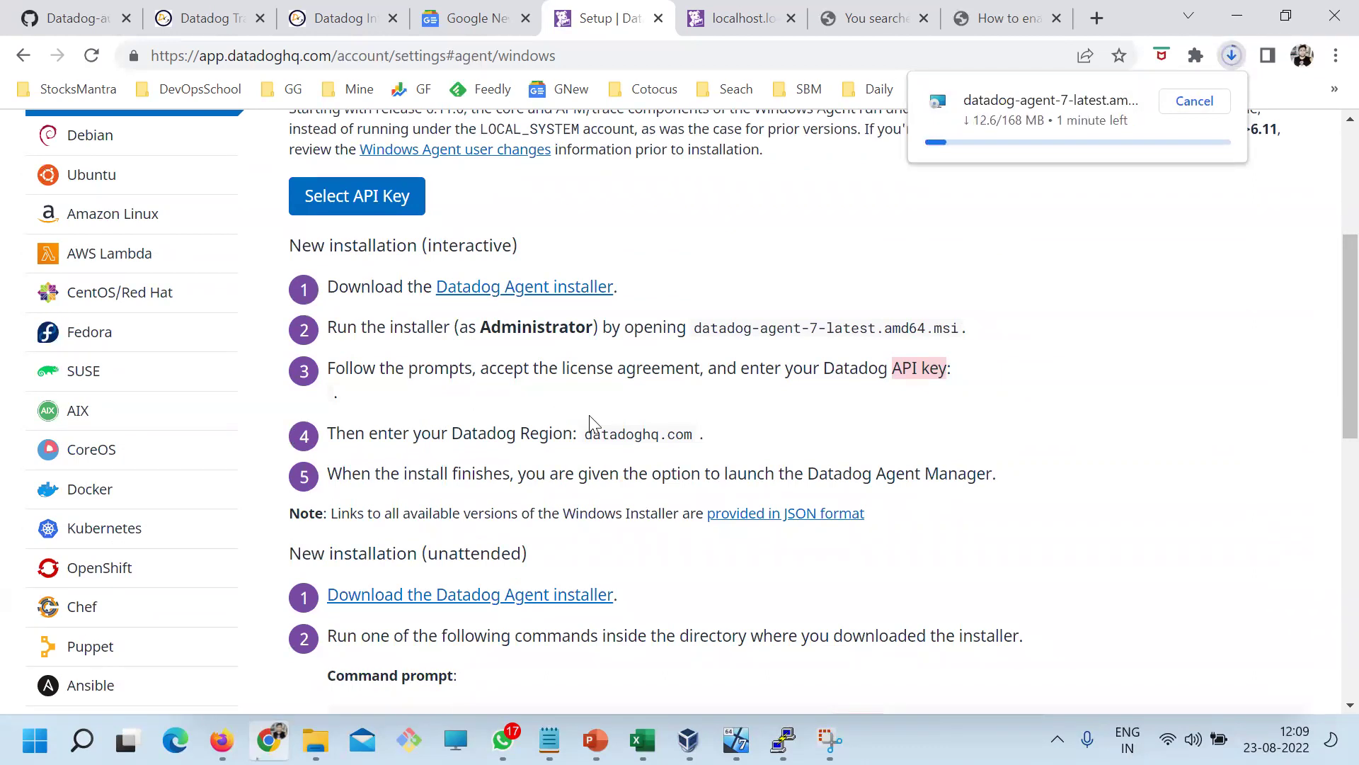
scroll(589, 414, "up", 1)
left_click(334, 303)
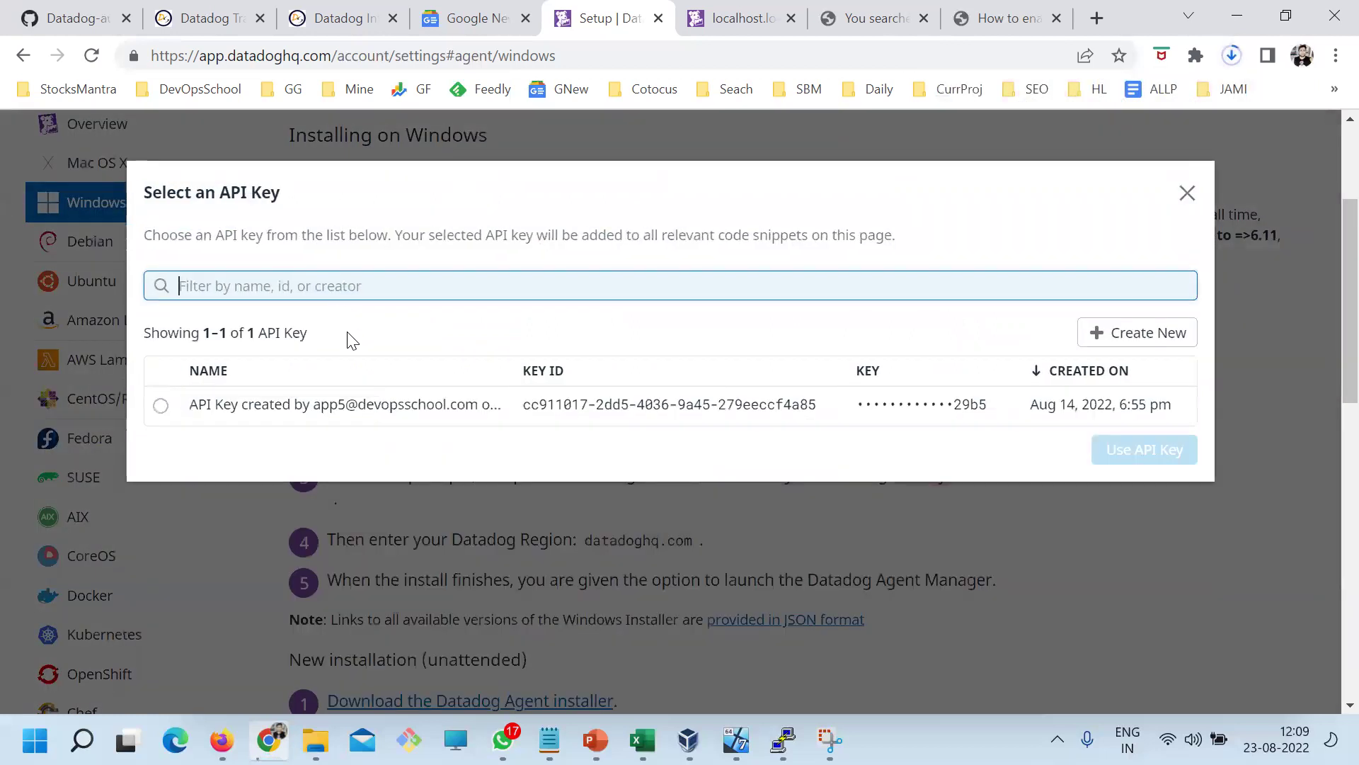
left_click(161, 405)
left_click(1104, 454)
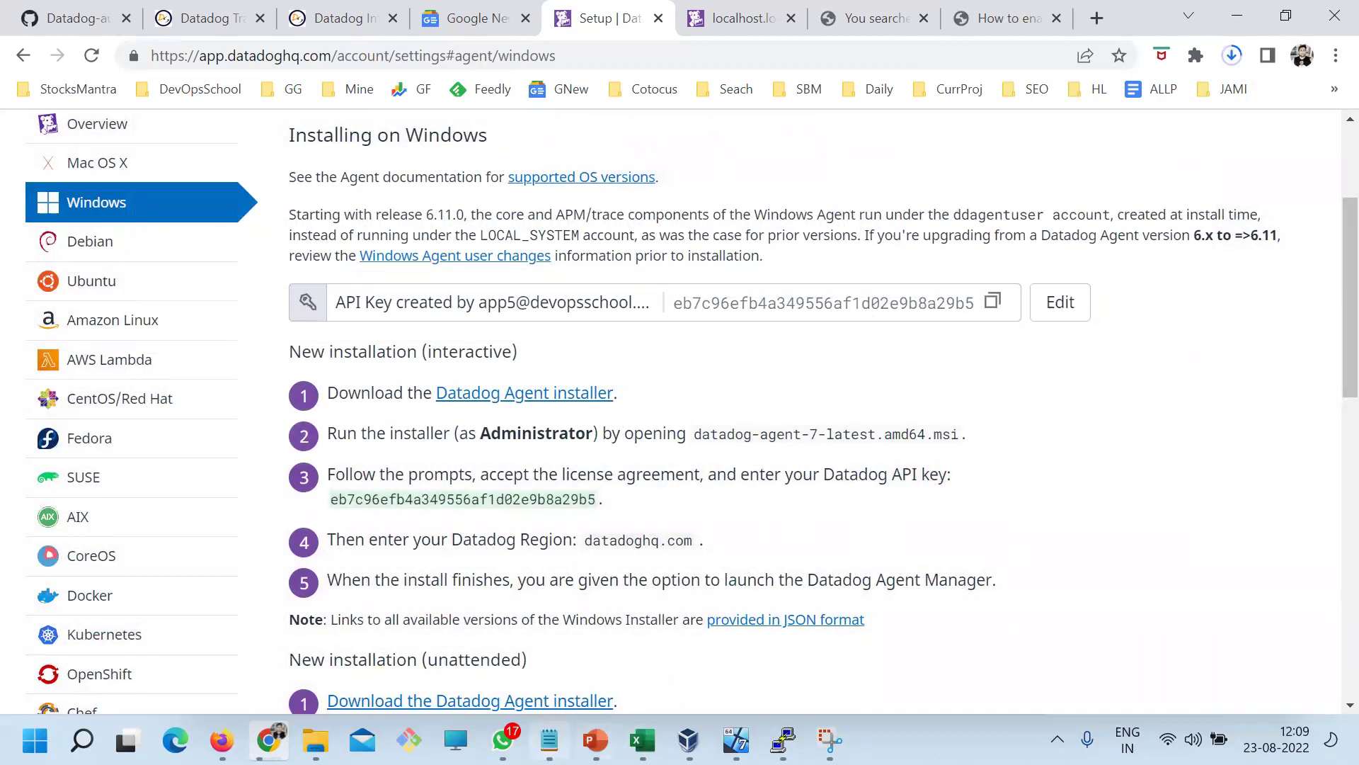
Paste the API key into the Day1 notes, save, then delete that line again
key("alt+Tab")
left_click(592, 600)
key("Return")
key("ctrl+v")
key("ctrl+s")
left_click_drag(560, 613, 202, 623)
key("ctrl+c")
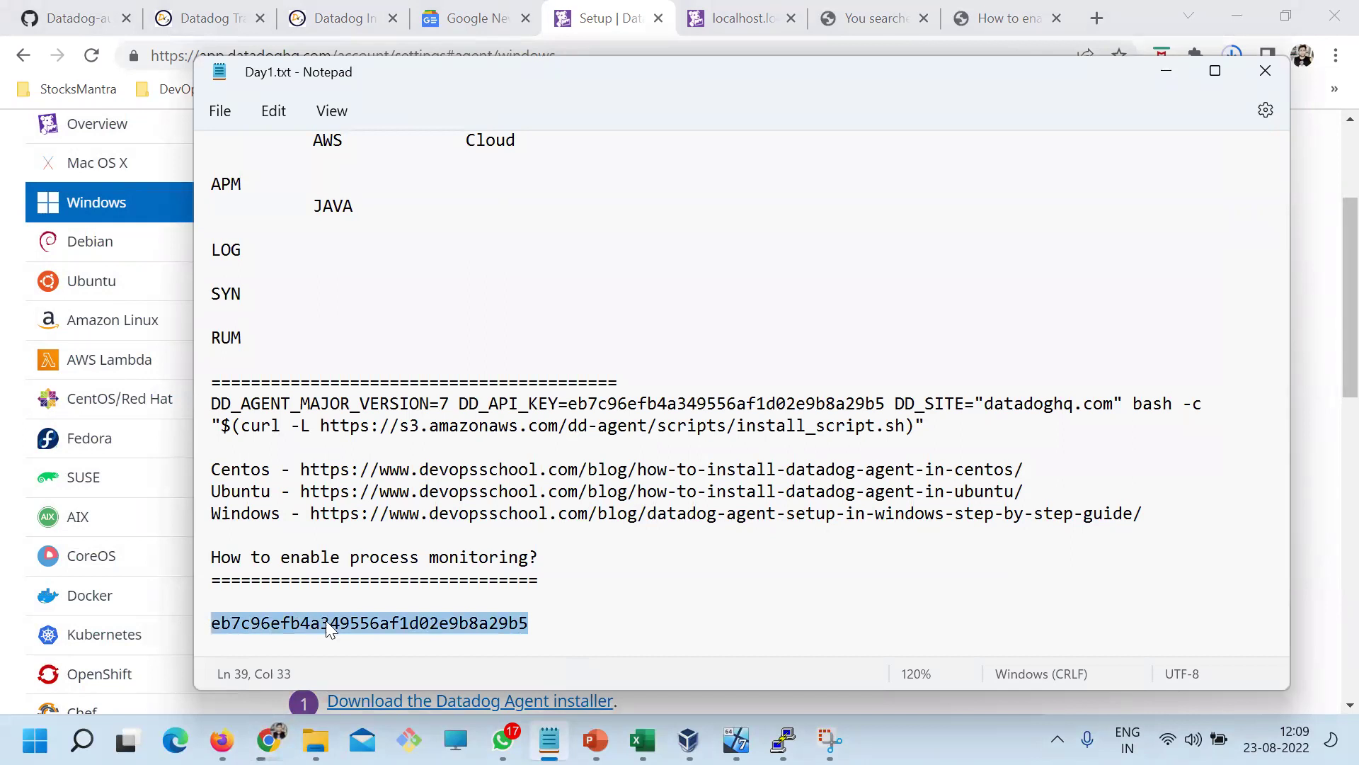
key("BackSpace")
Paste the API key into a new Notepad window and resave the Day1 notes
key("super+r")
key("Escape")
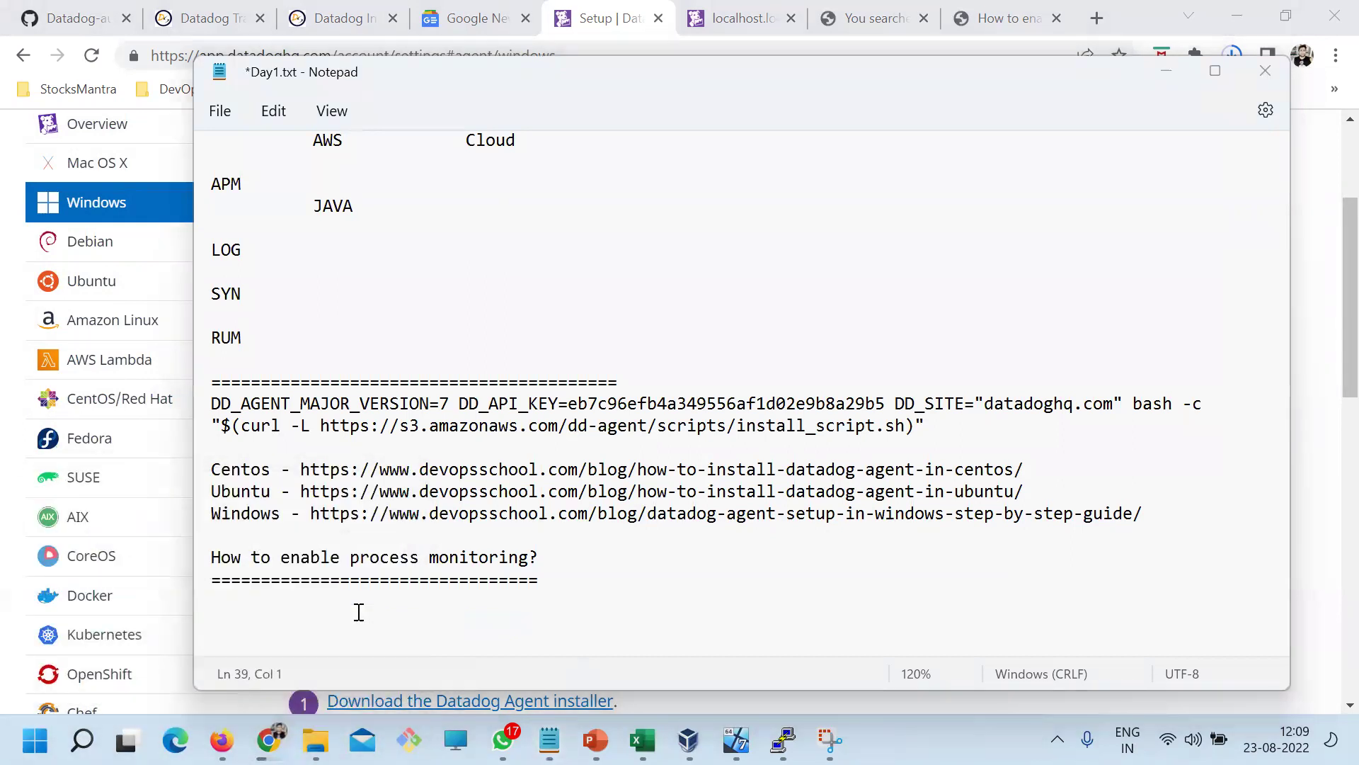
key("ctrl+v")
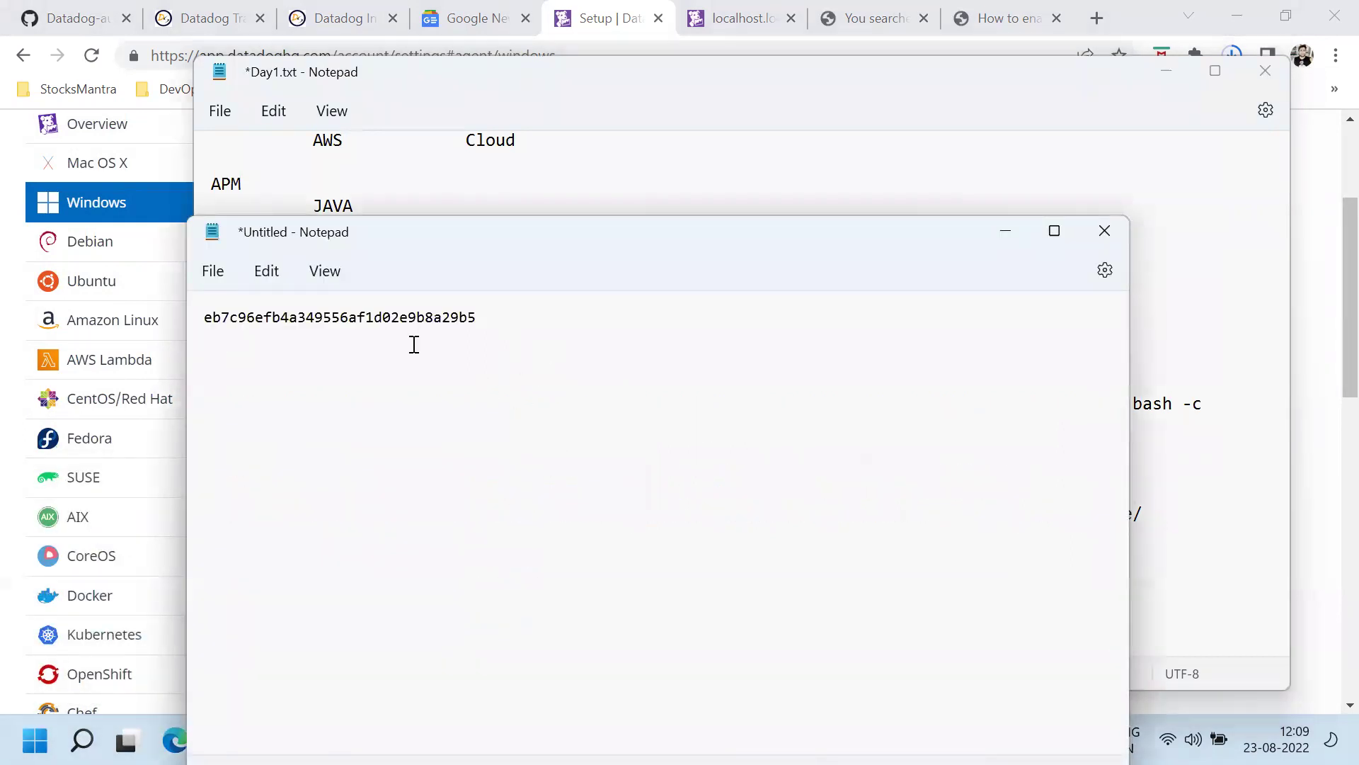
left_click_drag(414, 345, 200, 322)
left_click(411, 374)
key("ctrl+a")
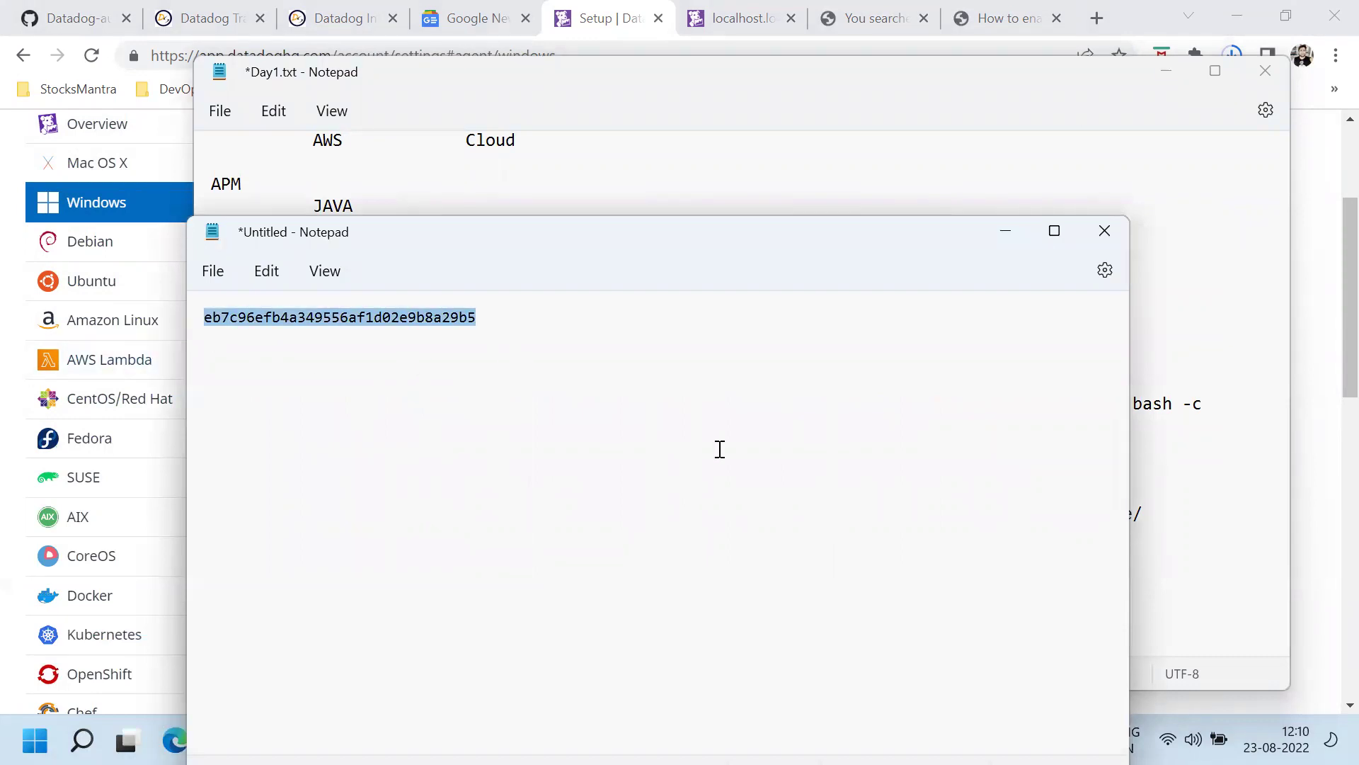
key("alt+Tab")
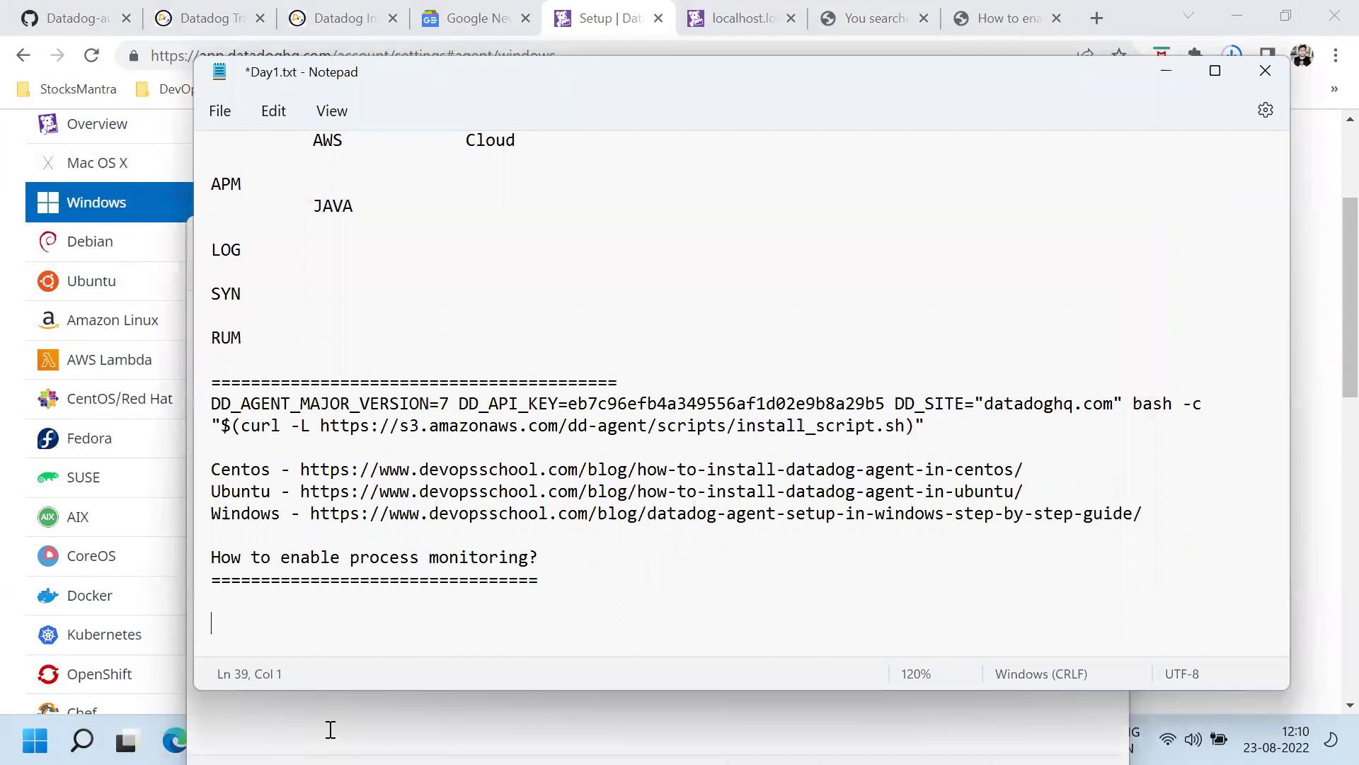
left_click(331, 730)
key("super+Down")
scroll(643, 385, "up", 6)
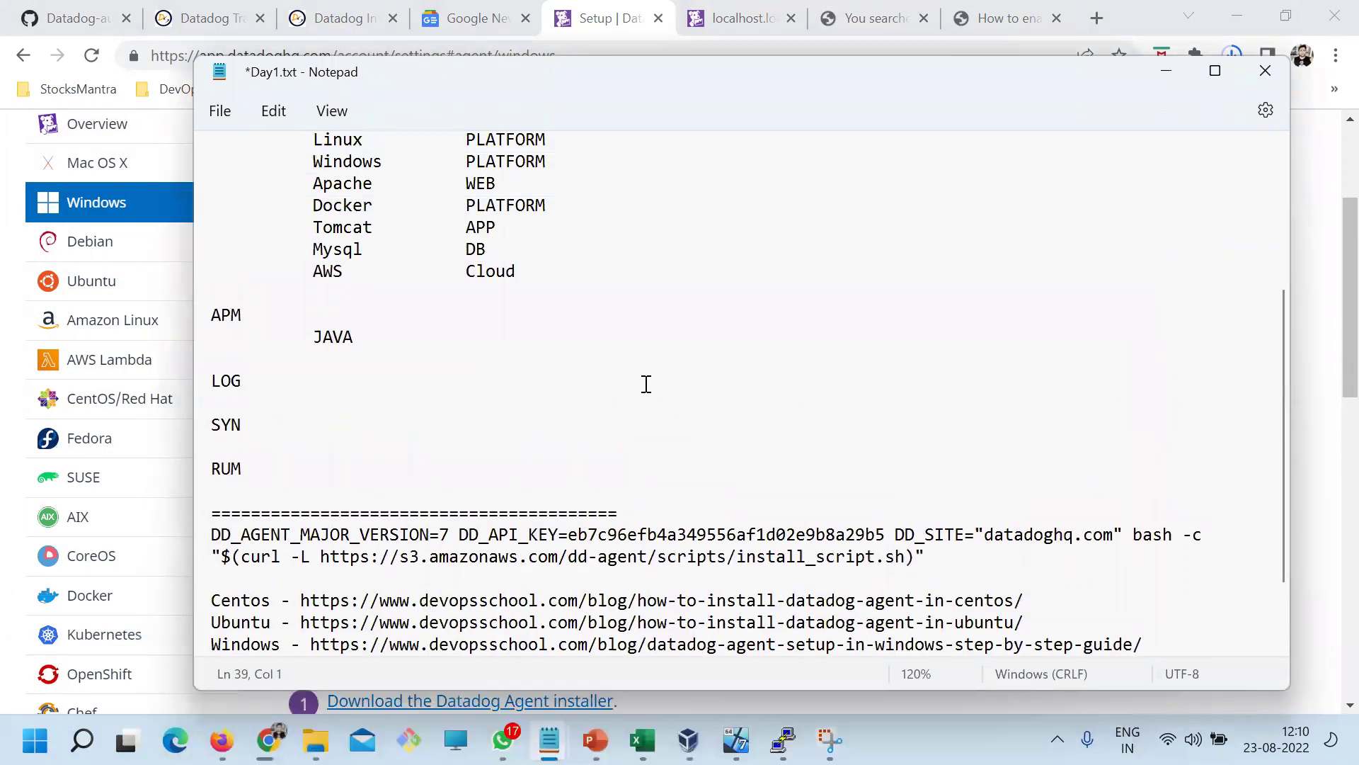
scroll(649, 420, "down", 6)
key("ctrl+s")
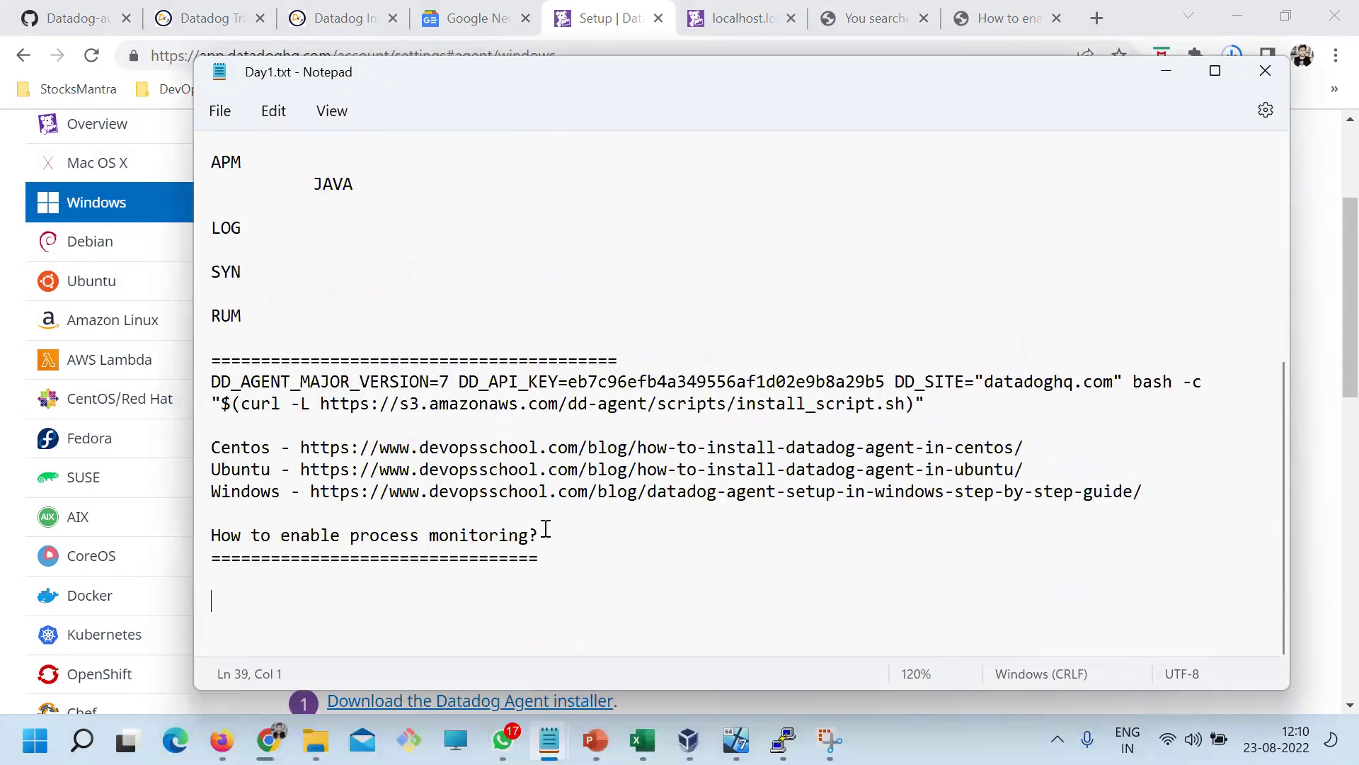
Check the installer's download progress in Chrome's downloads list
left_click(267, 739)
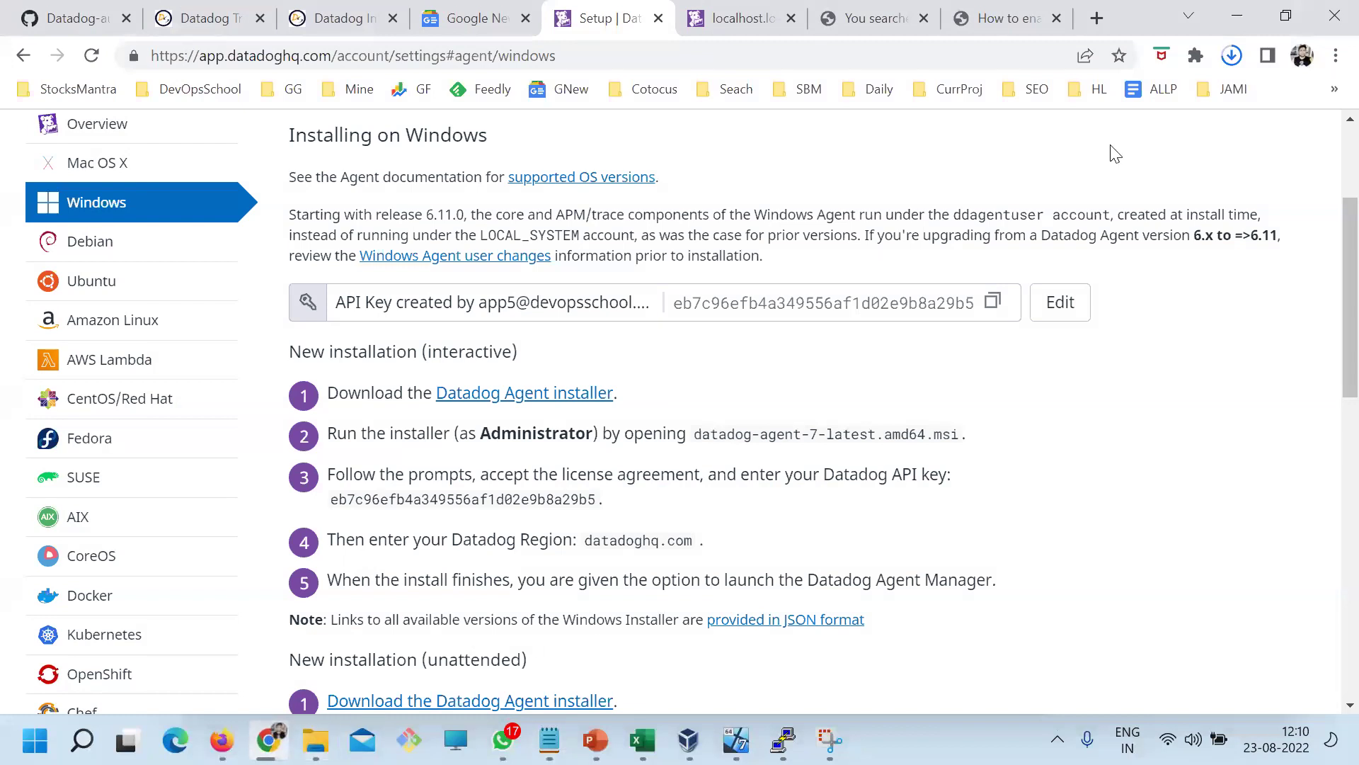
left_click(1231, 56)
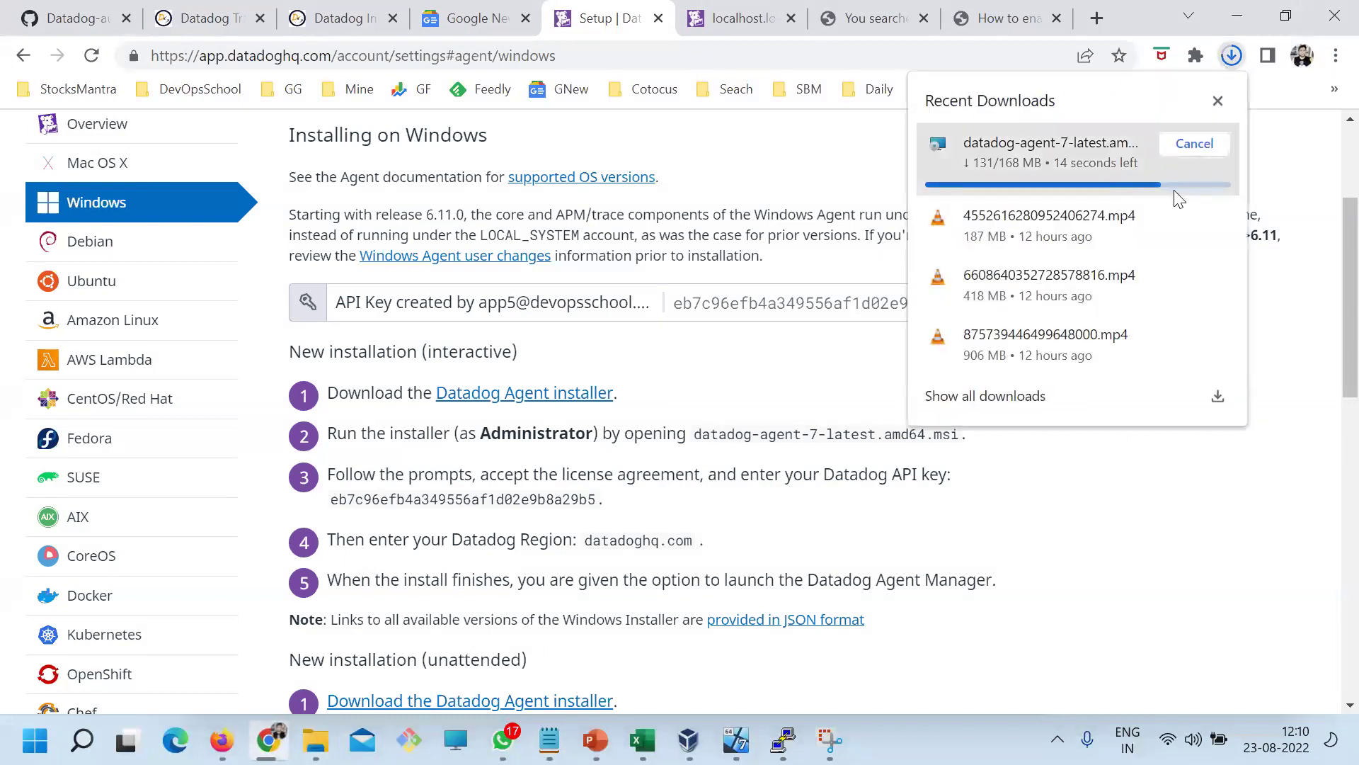
left_click(1046, 544)
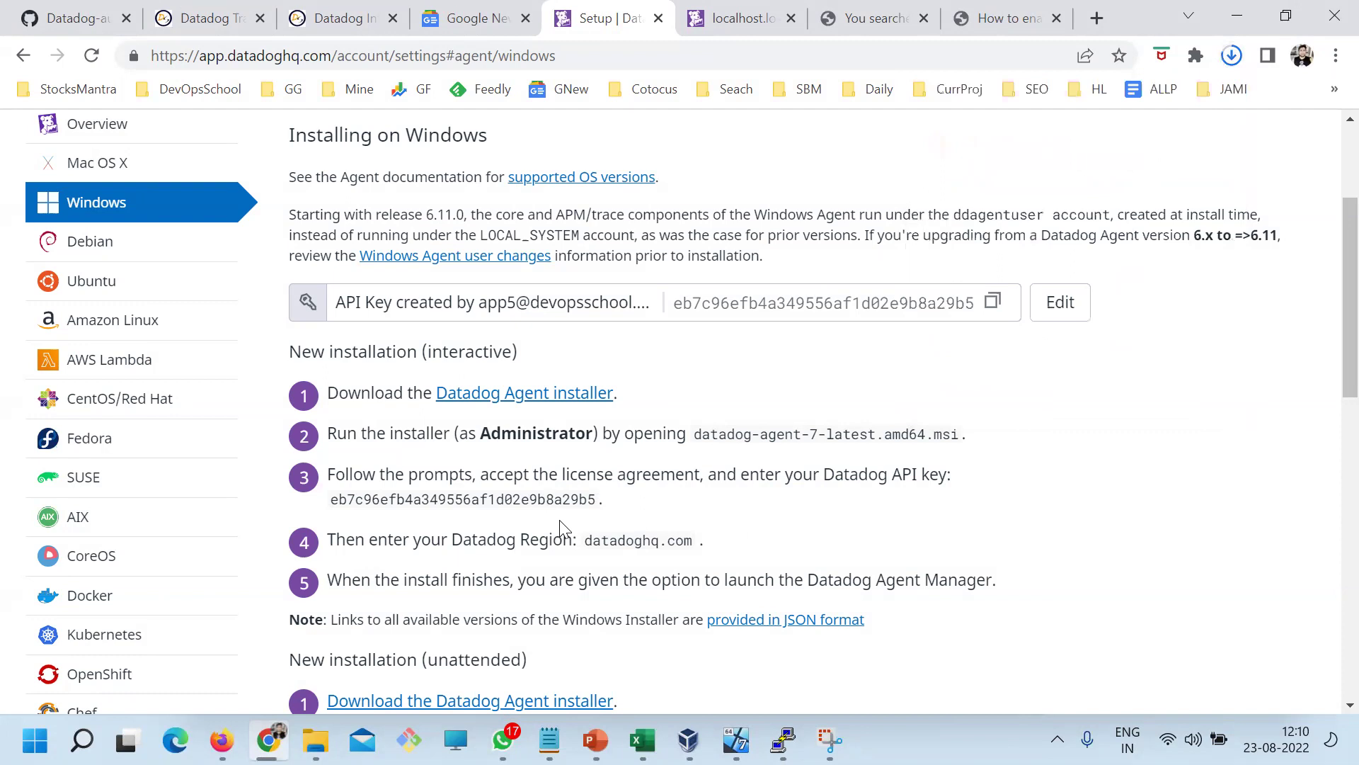
Reopen Chrome's downloads list to see the finished 168 MB datadog-agent-7-latest.amd64 MSI
left_click(1231, 56)
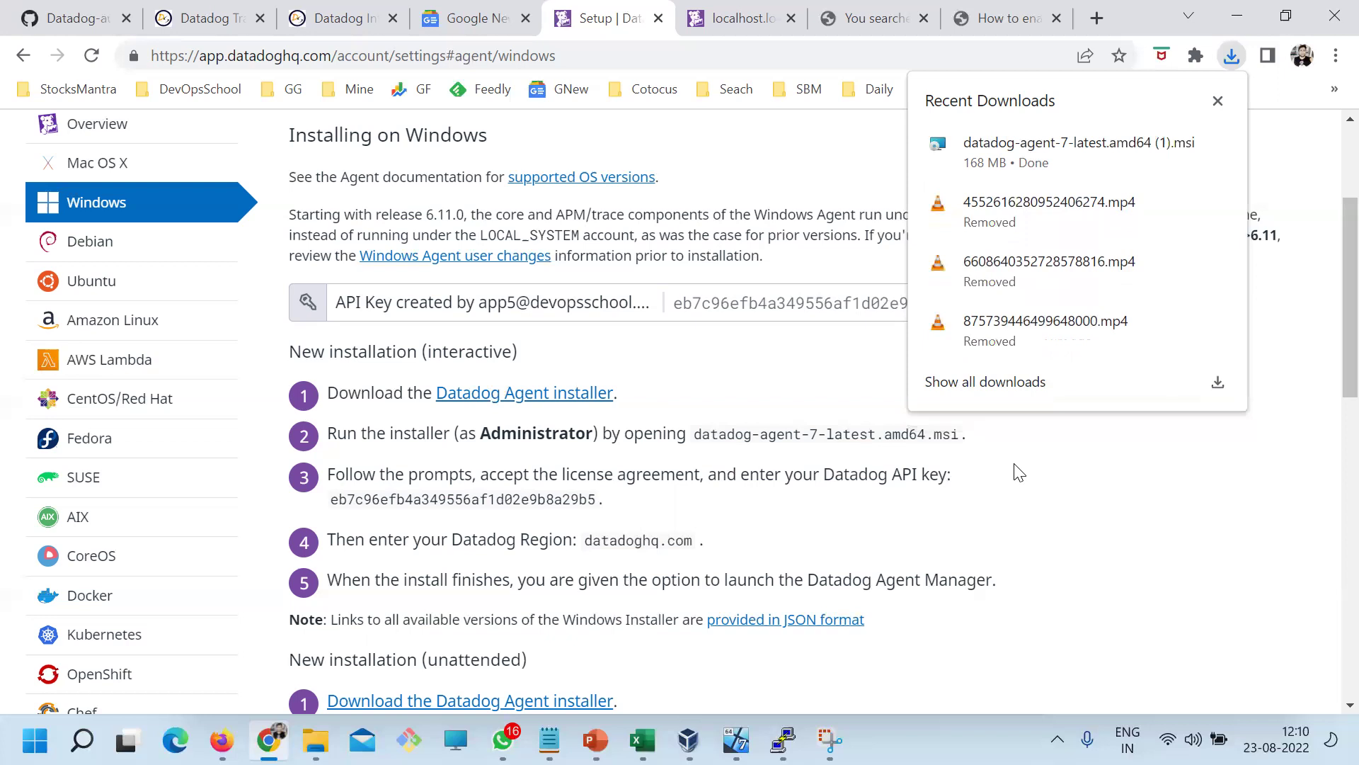
Launch the downloaded Datadog Agent MSI and choose Repair
left_click(1032, 149)
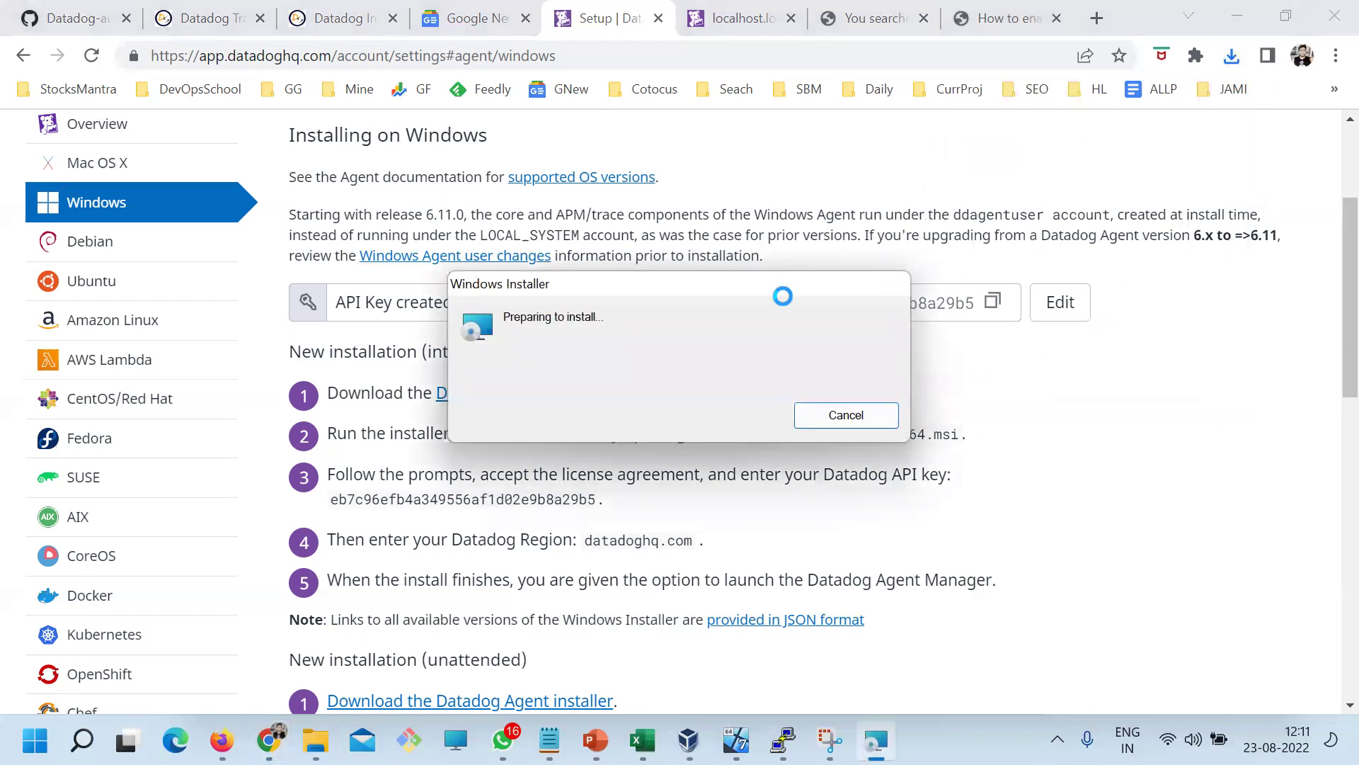
left_click(800, 538)
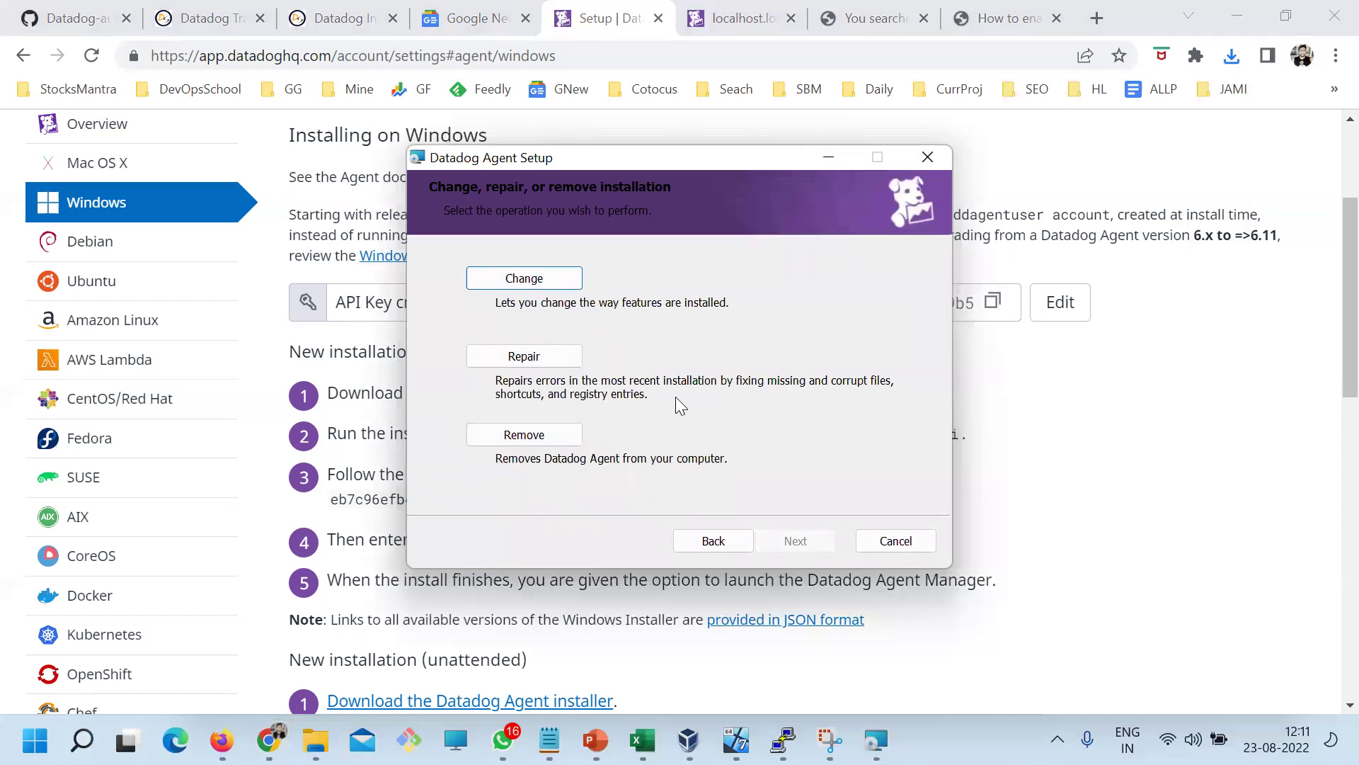
left_click(532, 357)
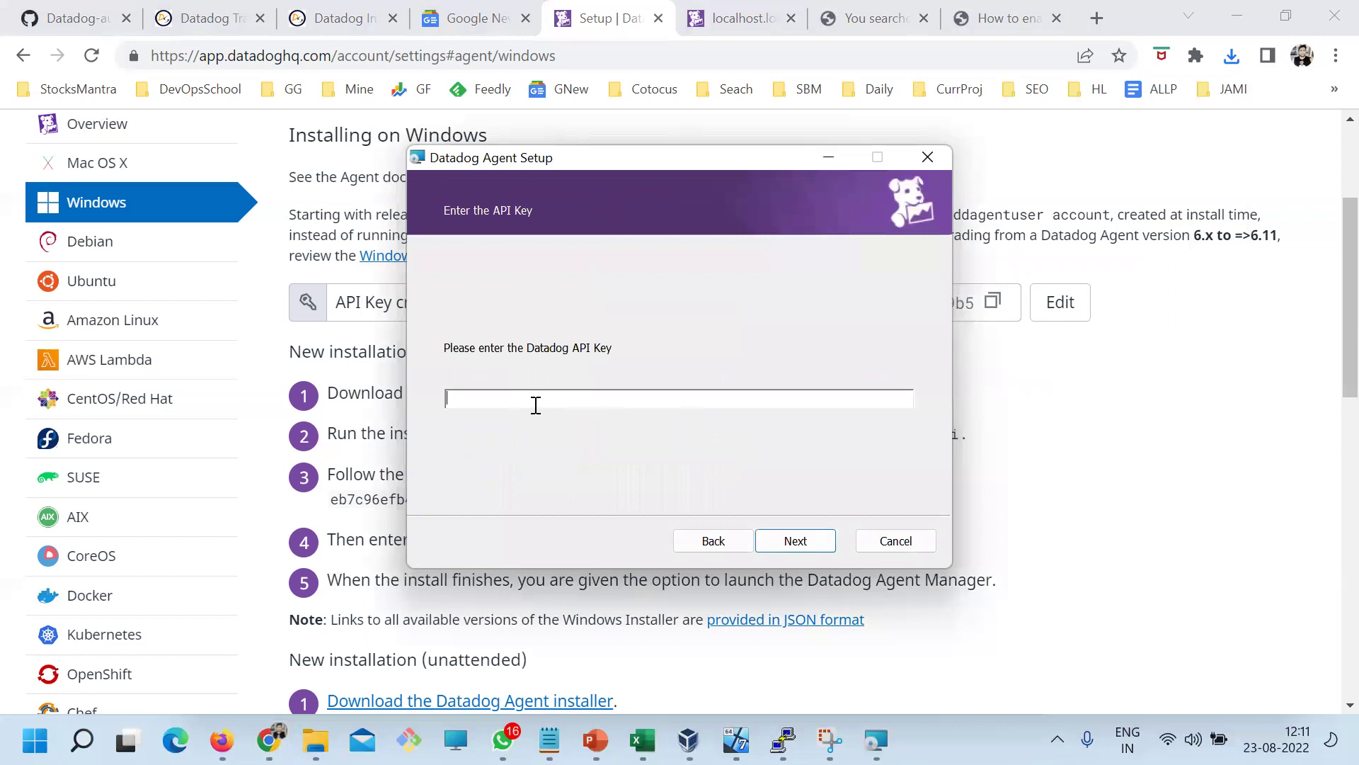
Enter the saved API key, keep the datadoghq.com region, and start the repair
mouse_move(549, 740)
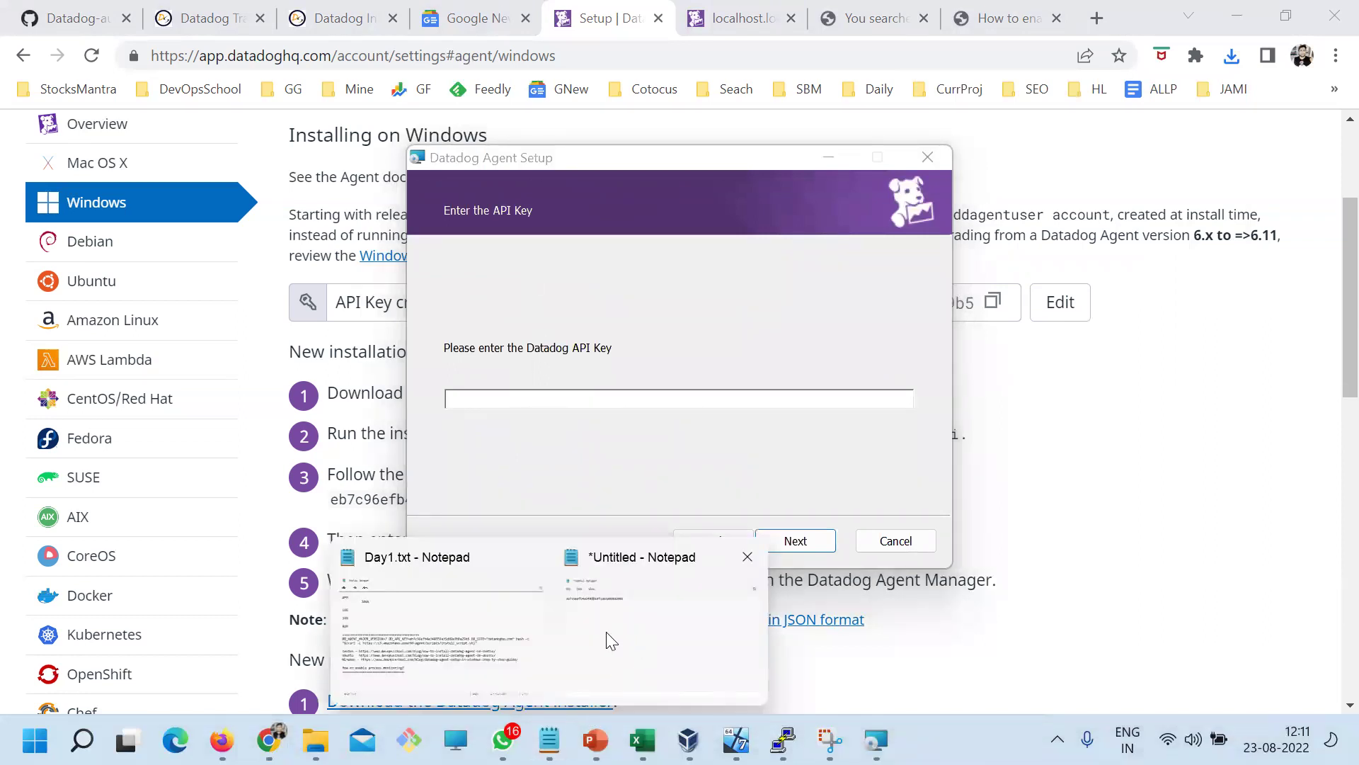
left_click(607, 640)
left_click_drag(499, 306, 111, 315)
key("ctrl+c")
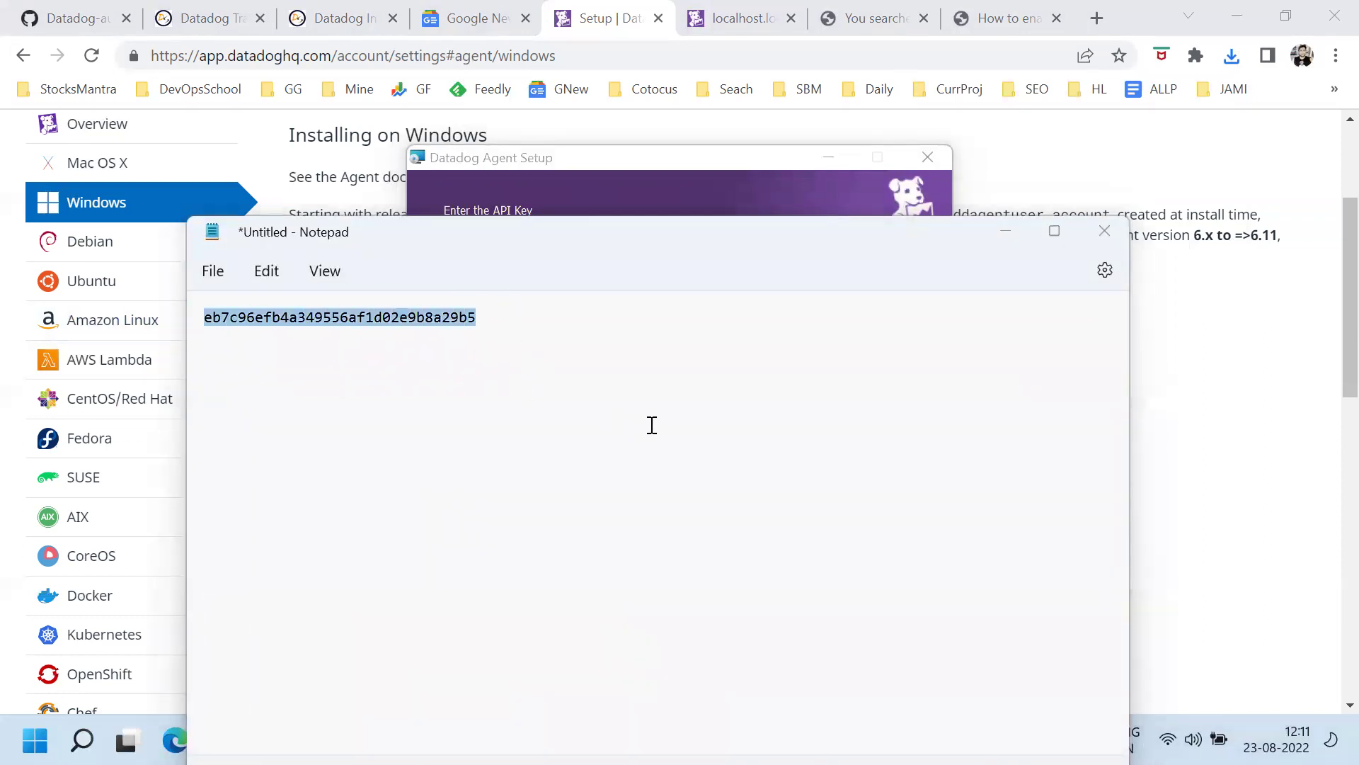
key("alt+Tab")
key("ctrl+v")
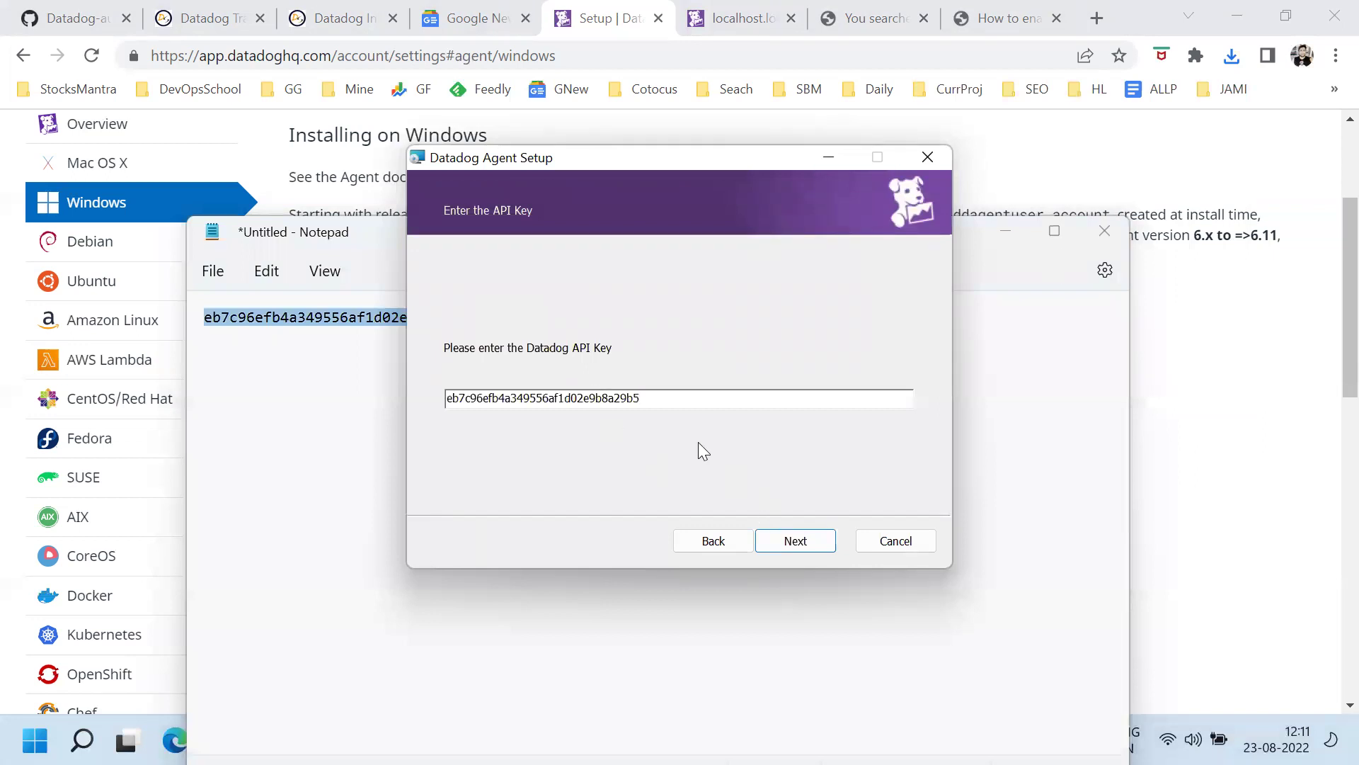
left_click(770, 543)
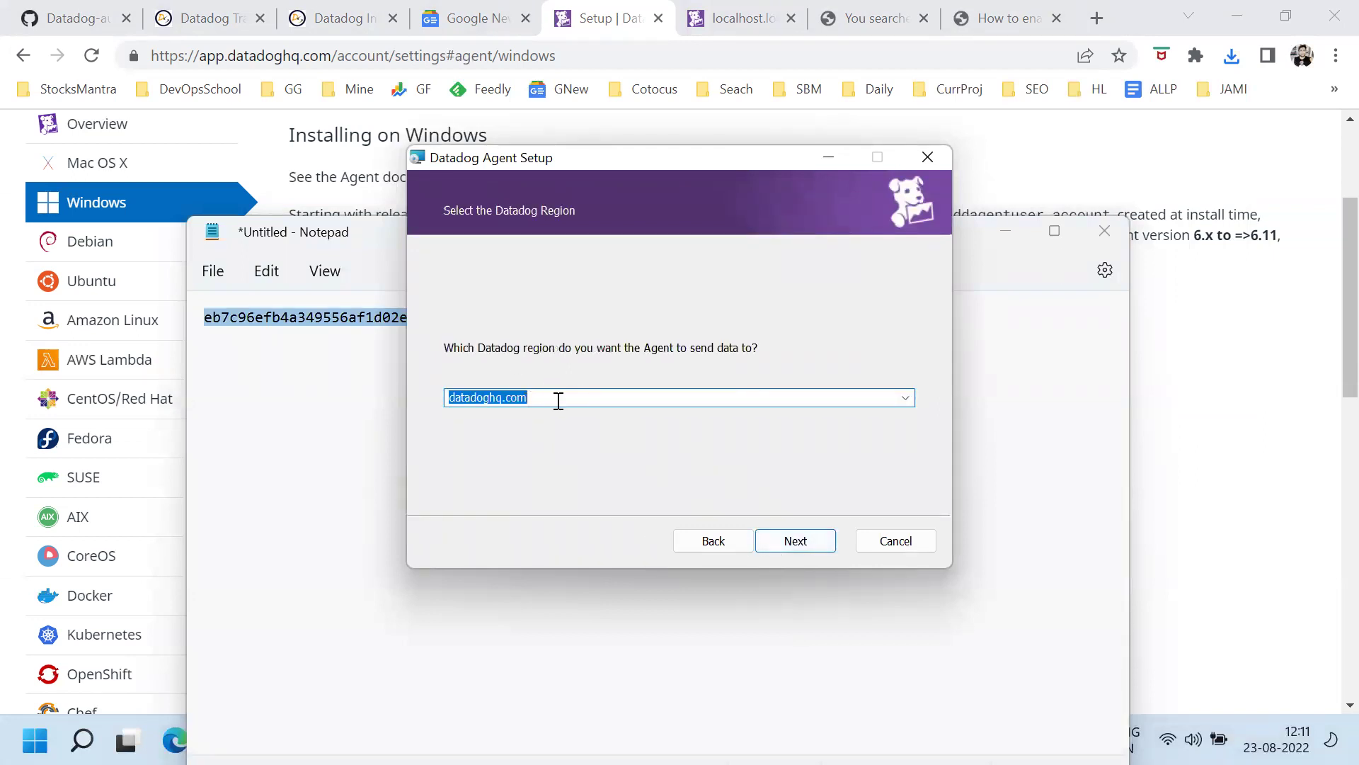
left_click(905, 398)
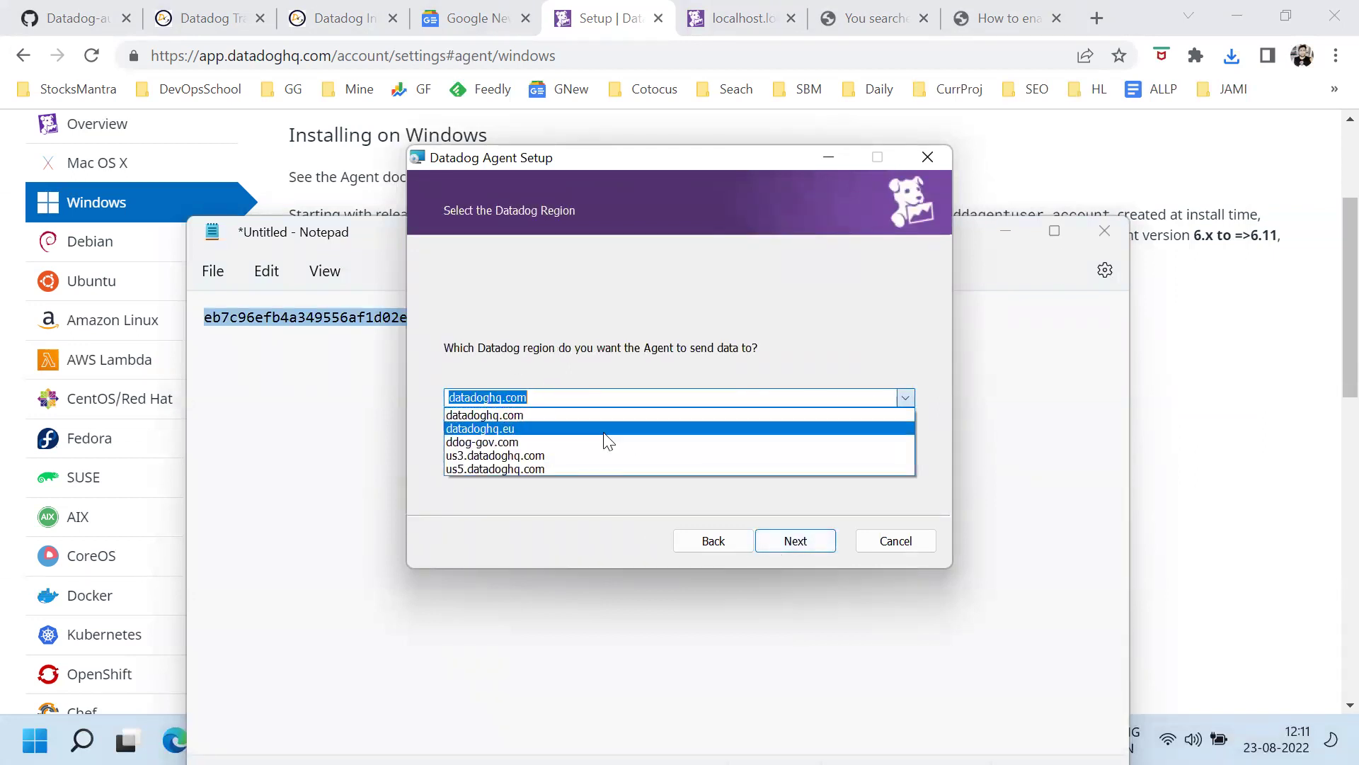
left_click(478, 418)
left_click(808, 544)
left_click(797, 542)
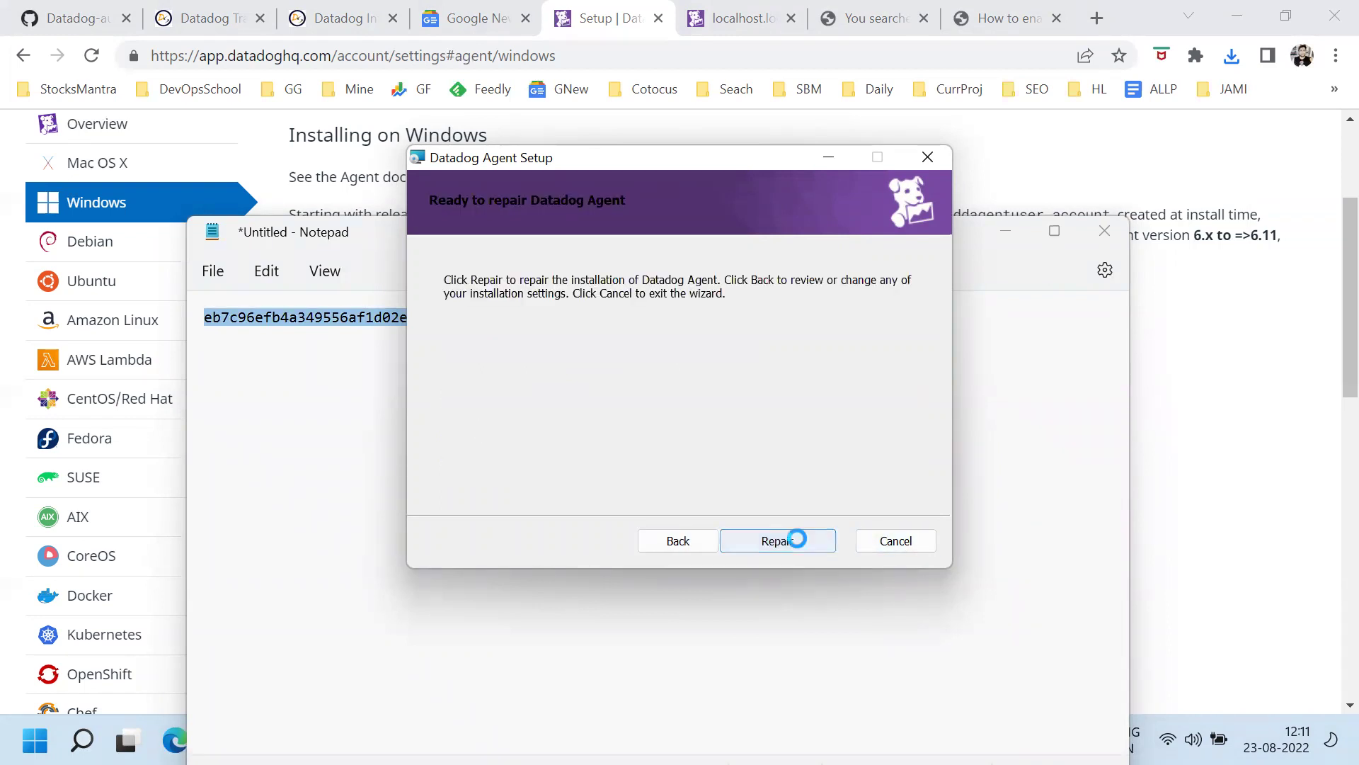
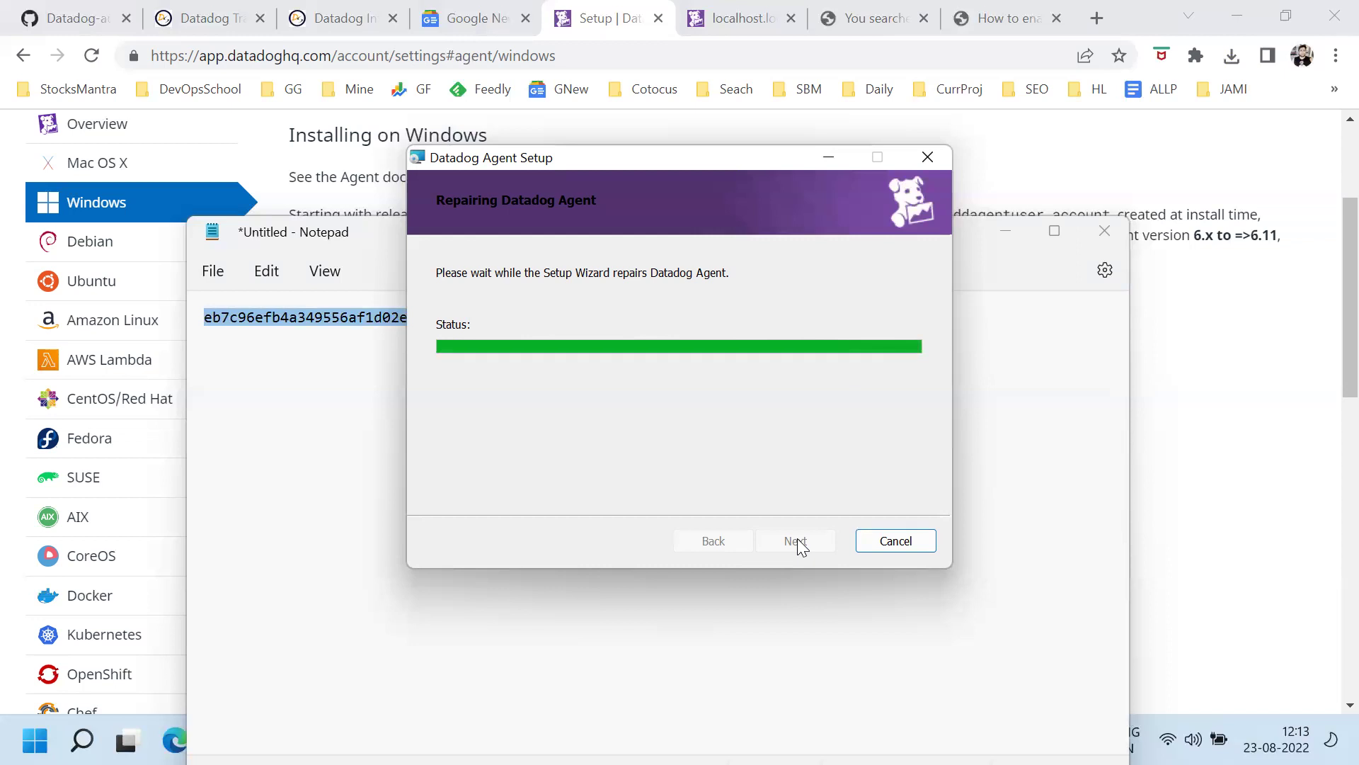
Copy the Windows agent setup guide URL from line 34 of Day1.txt
left_click(652, 665)
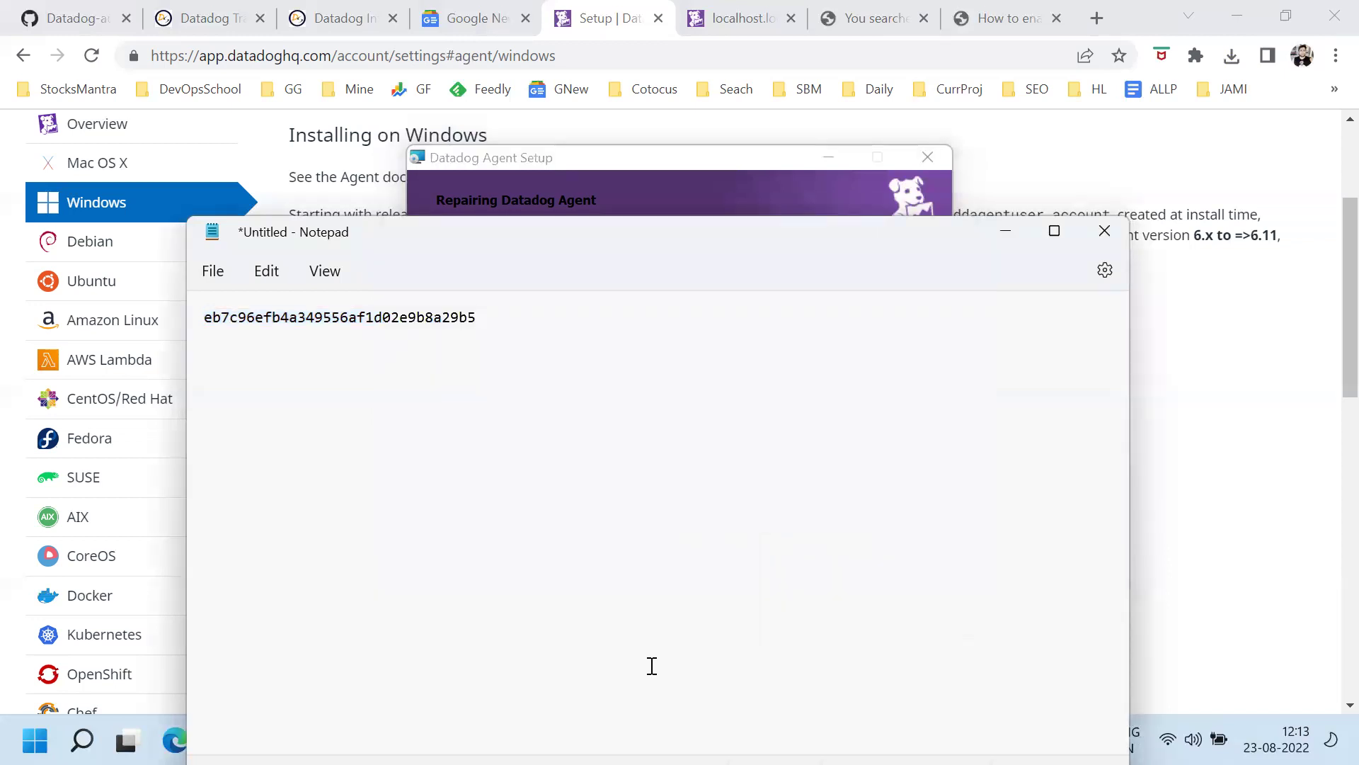
left_click(1006, 231)
mouse_move(549, 740)
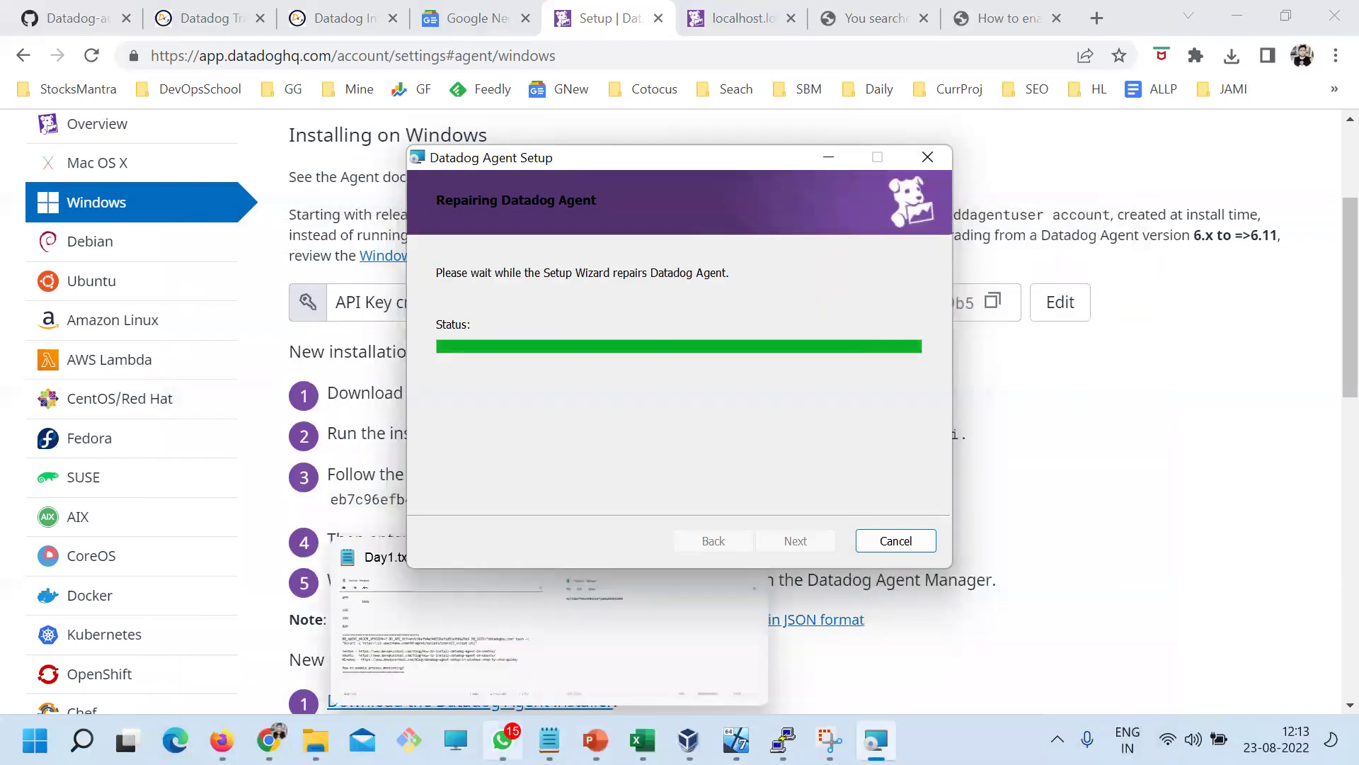
left_click(396, 672)
left_click_drag(1170, 504, 312, 491)
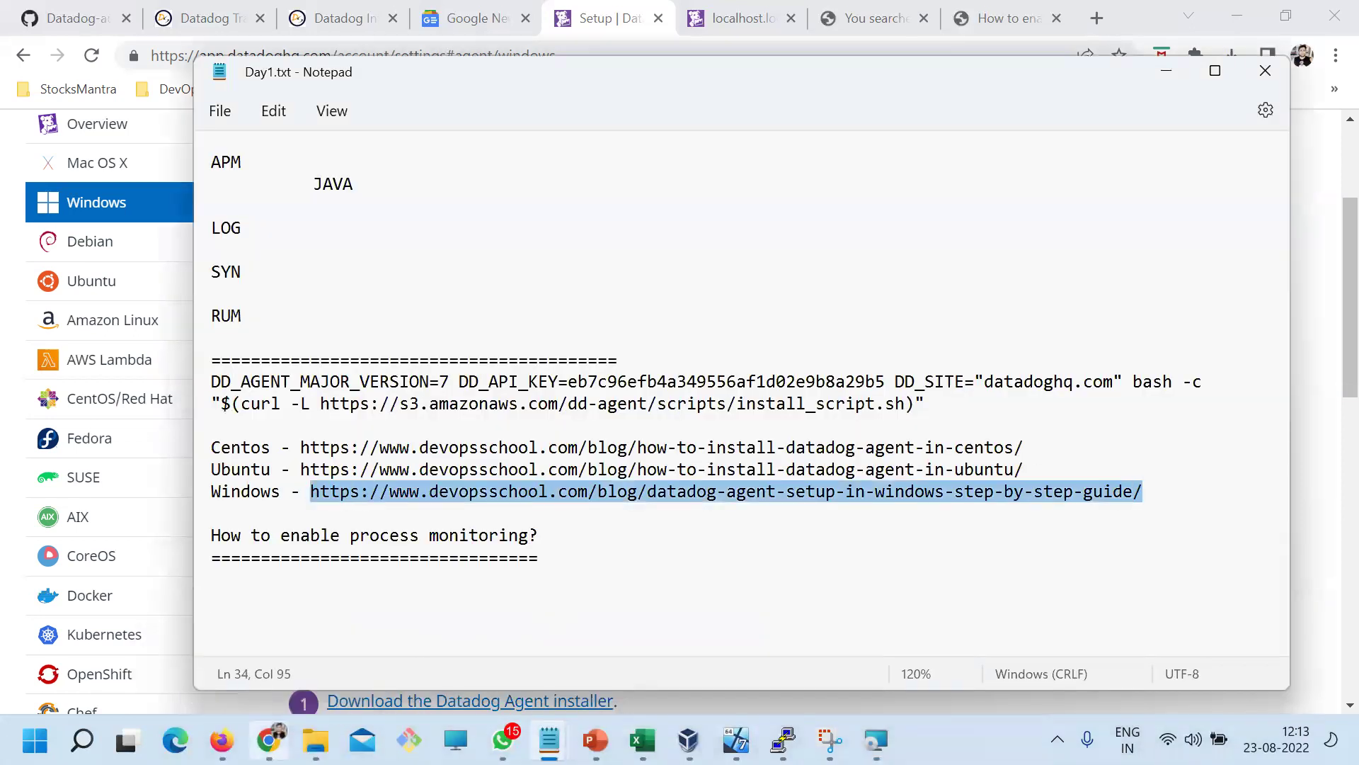
key("ctrl+c")
Load the copied guide URL in a new Chrome tab
left_click(269, 740)
left_click(1097, 18)
key("ctrl+v")
key("Return")
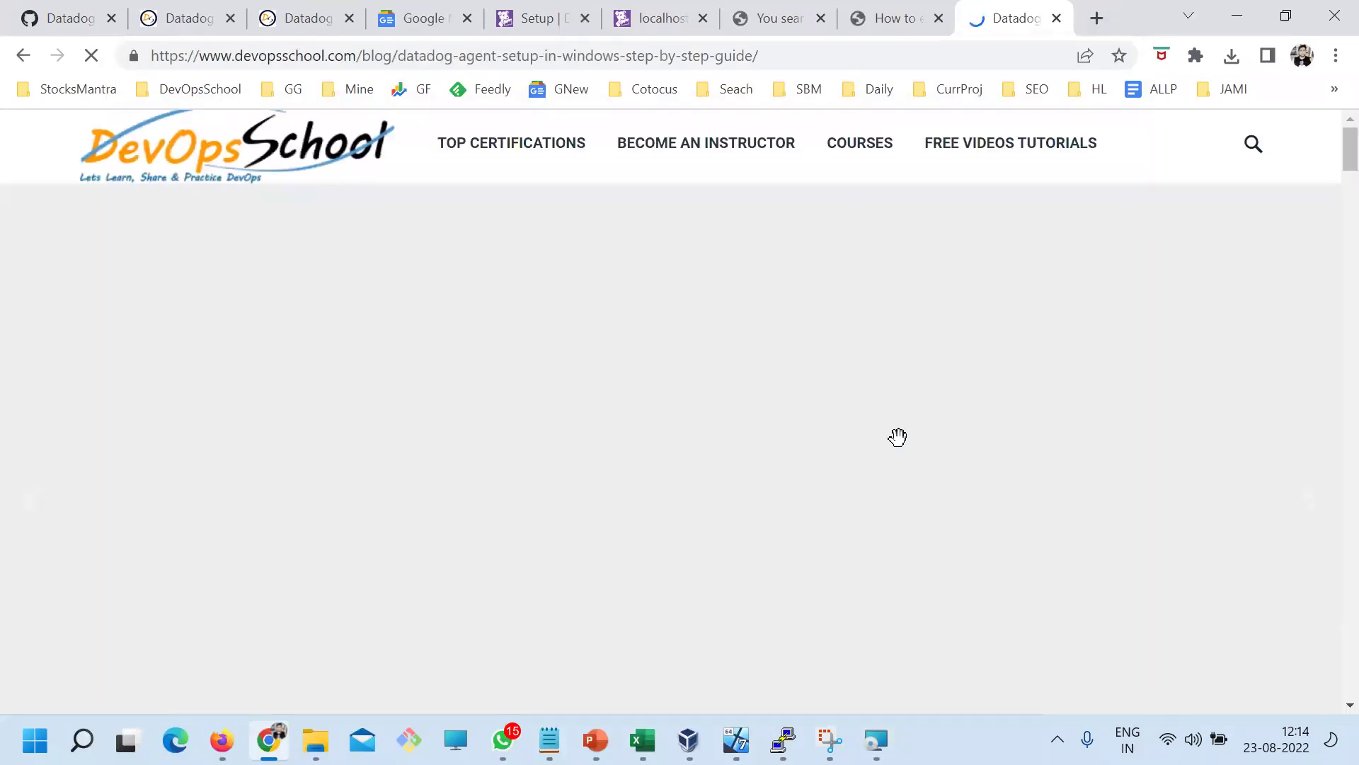
Scroll the DevOpsSchool guide to its Services screenshot and finish the Datadog repair wizard
scroll(898, 437, "down", 9)
scroll(587, 430, "up", 2)
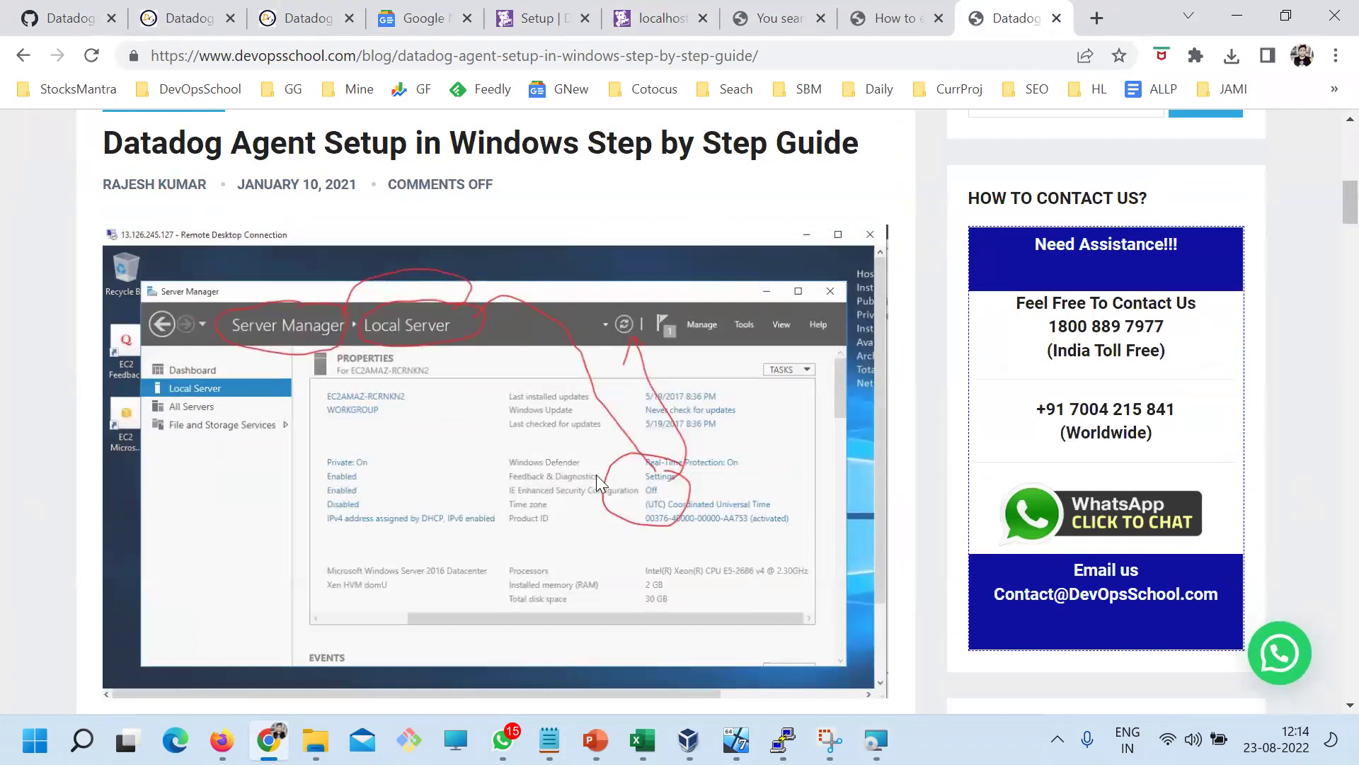
scroll(597, 488, "down", 4)
scroll(560, 425, "up", 2)
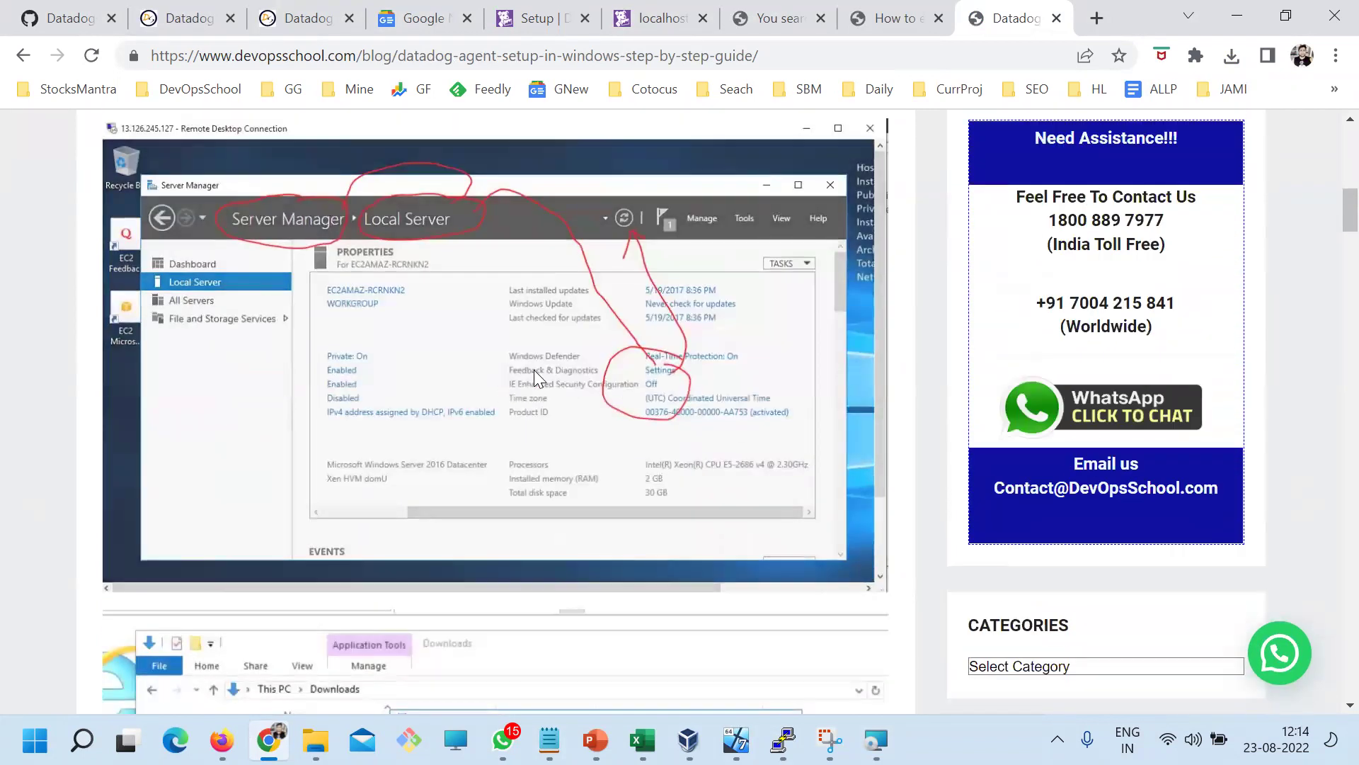
scroll(373, 458, "up", 2)
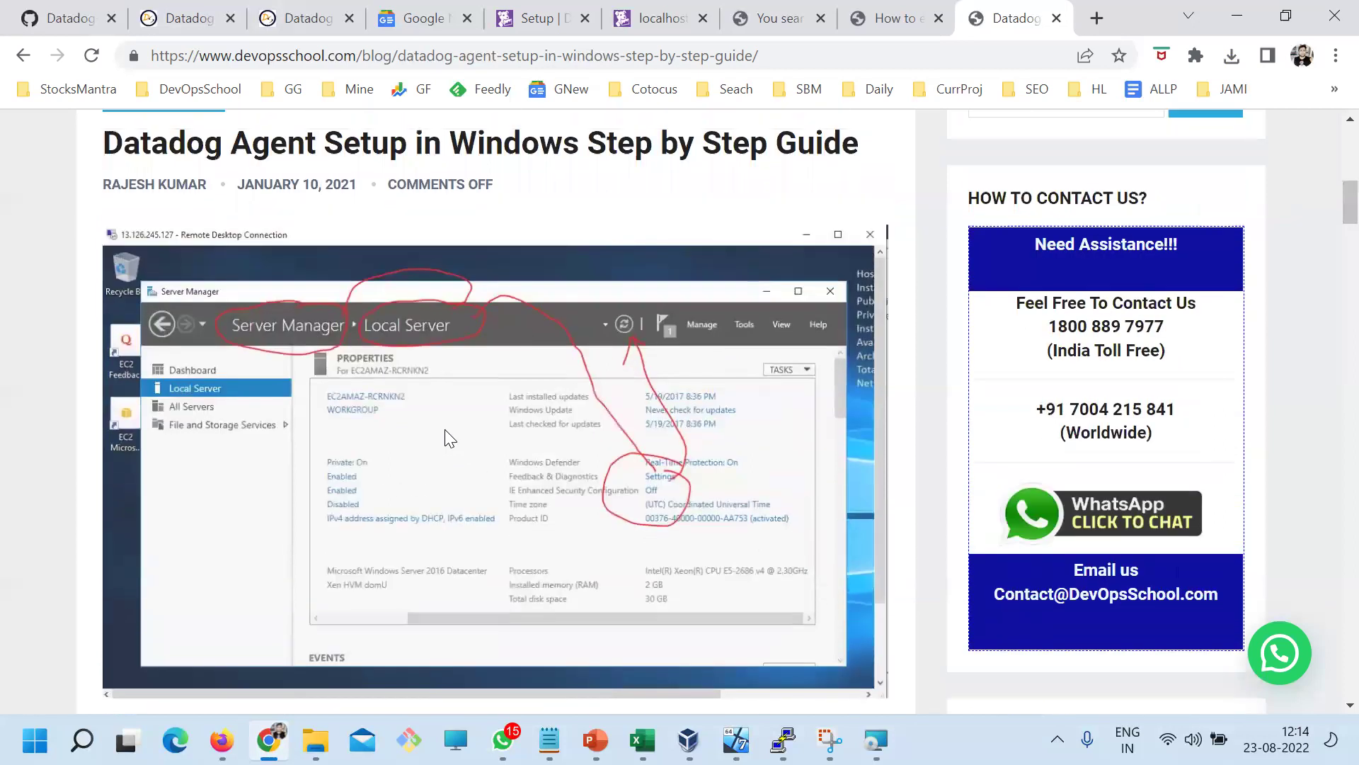
scroll(610, 462, "down", 6)
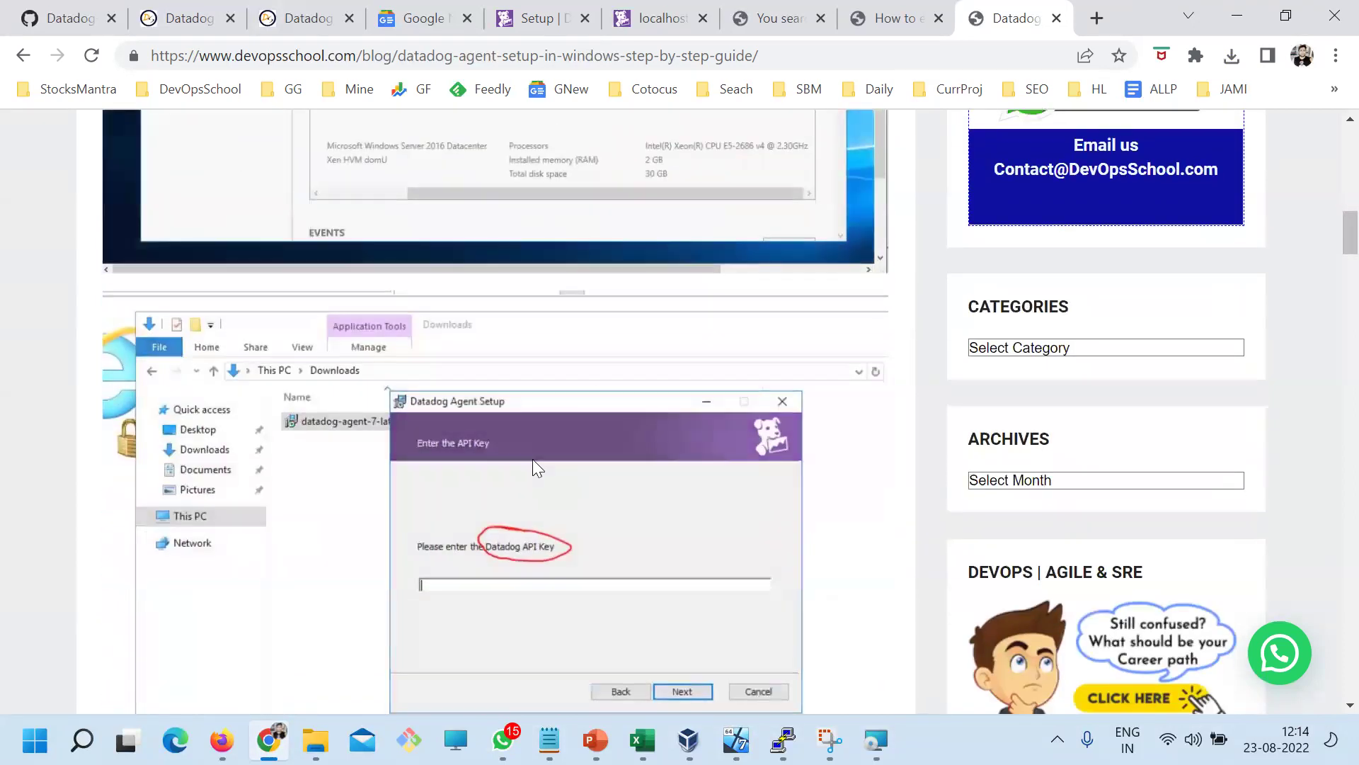
scroll(561, 485, "down", 3)
scroll(627, 347, "down", 7)
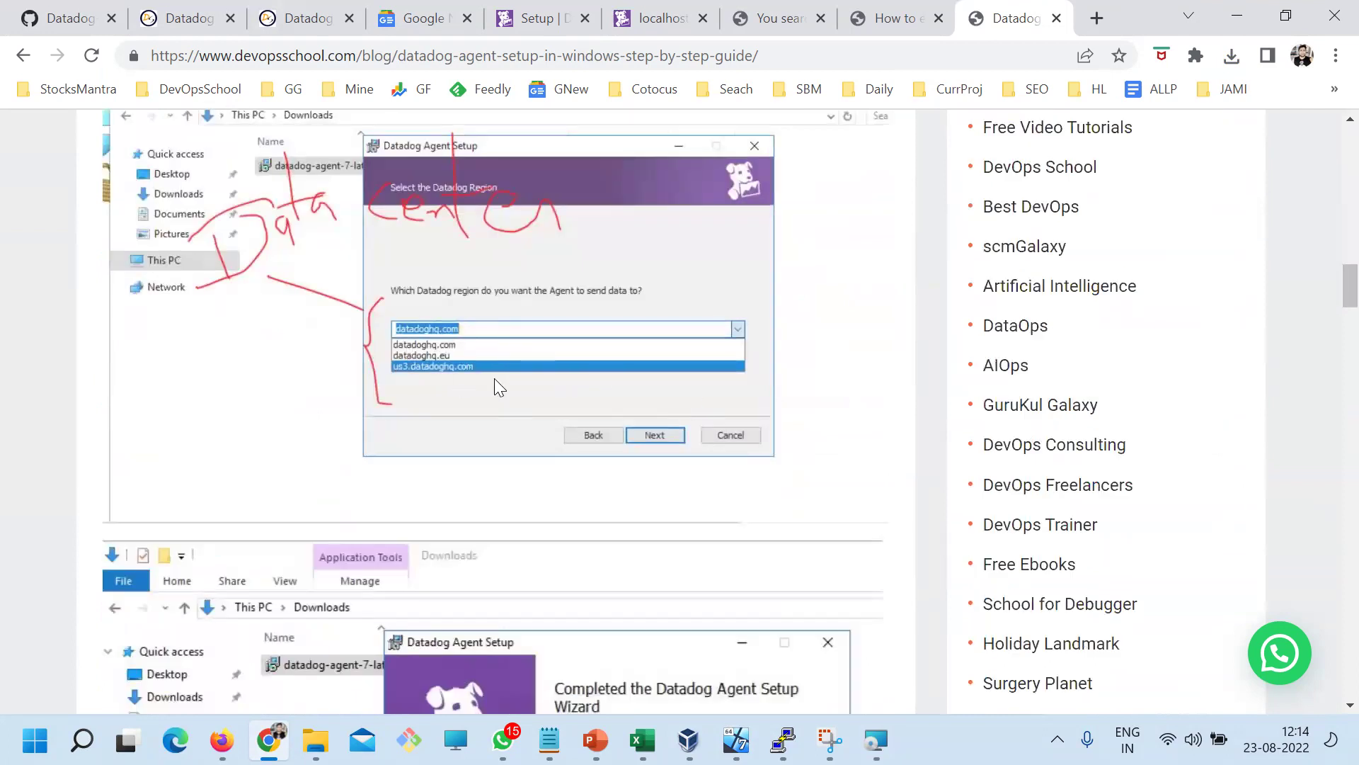
scroll(494, 378, "down", 8)
scroll(732, 479, "down", 6)
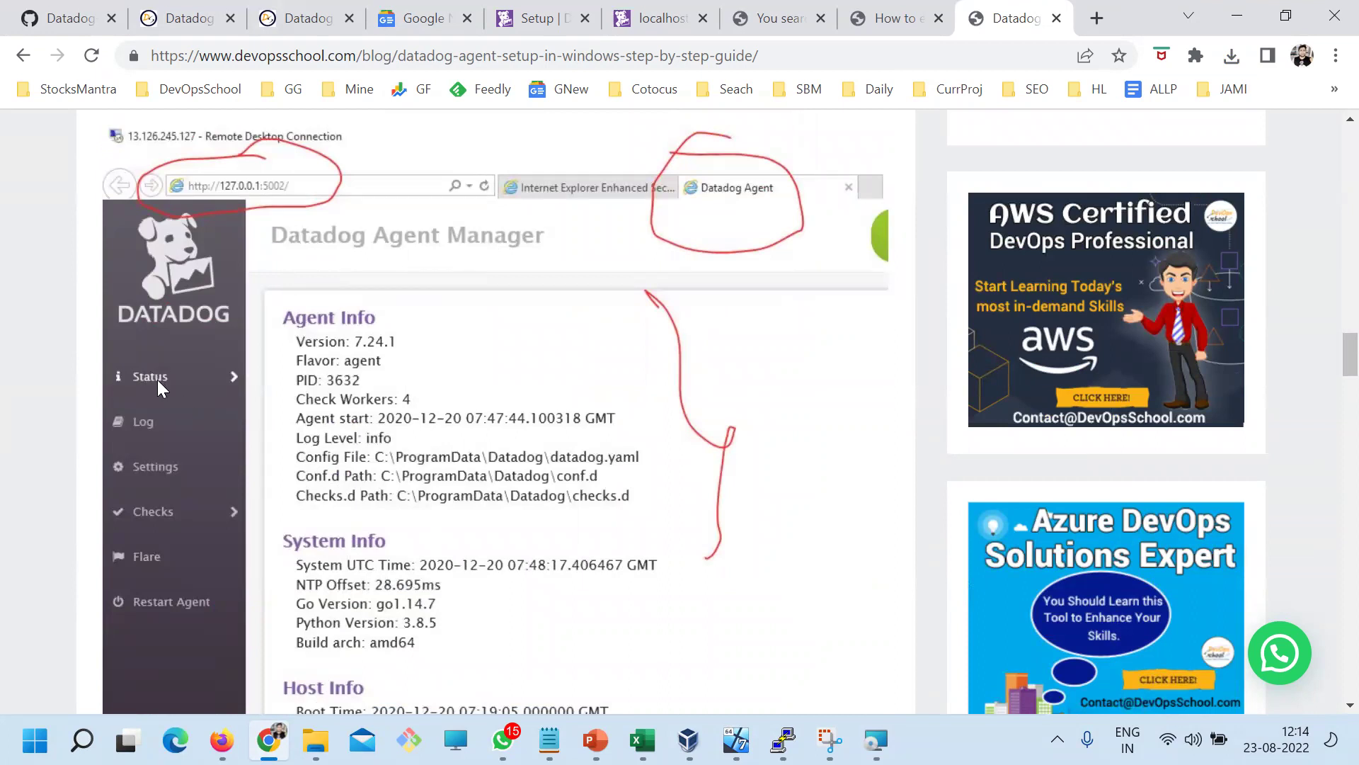
scroll(300, 490, "down", 8)
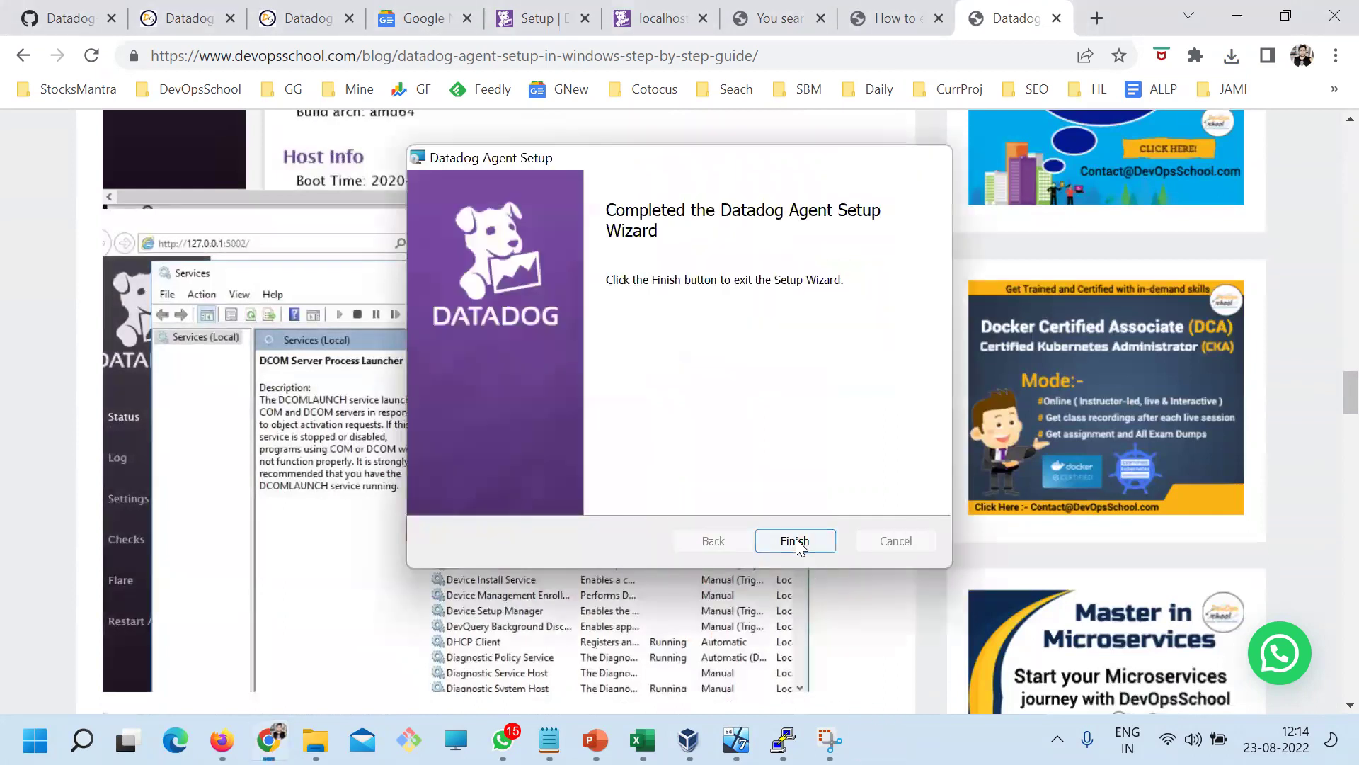
left_click(795, 541)
left_click(82, 740)
Open the Services app and locate the Datadog Agent service
type("ser")
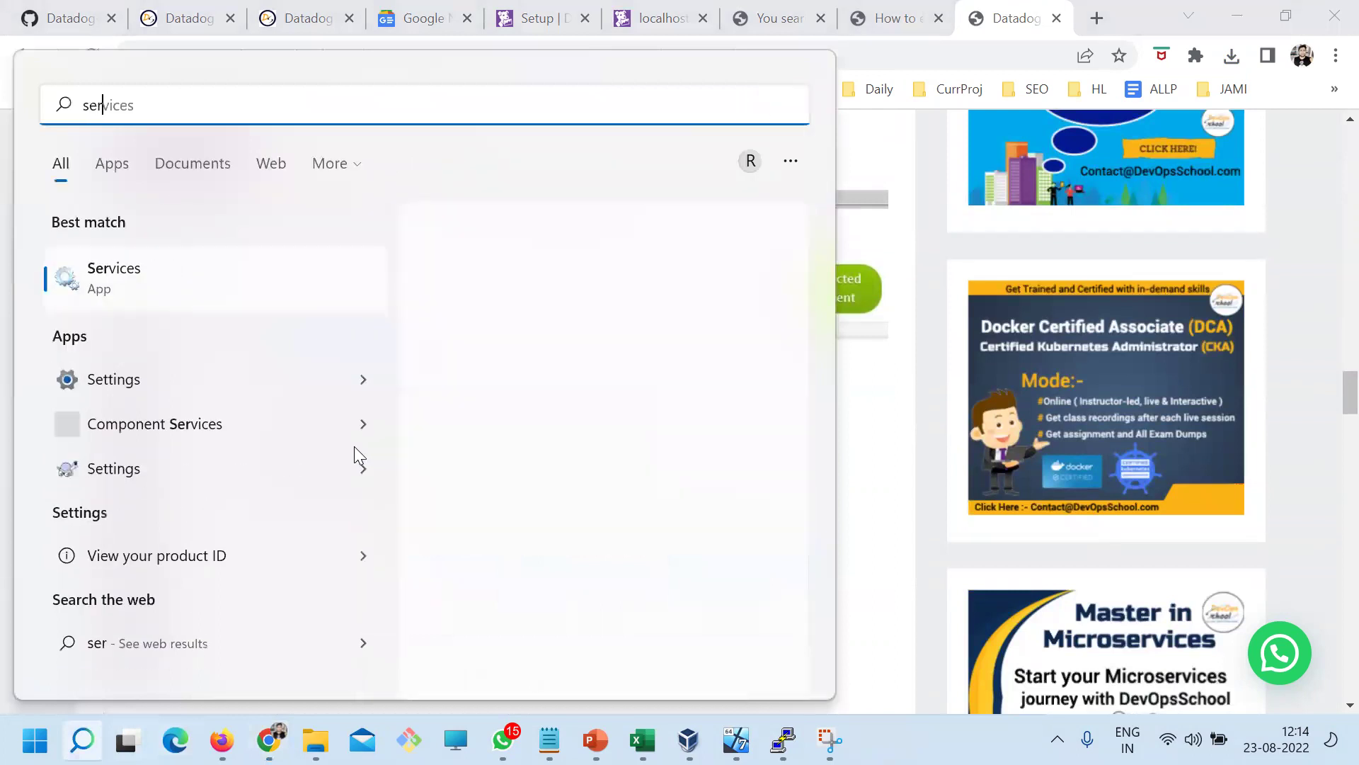
left_click(183, 276)
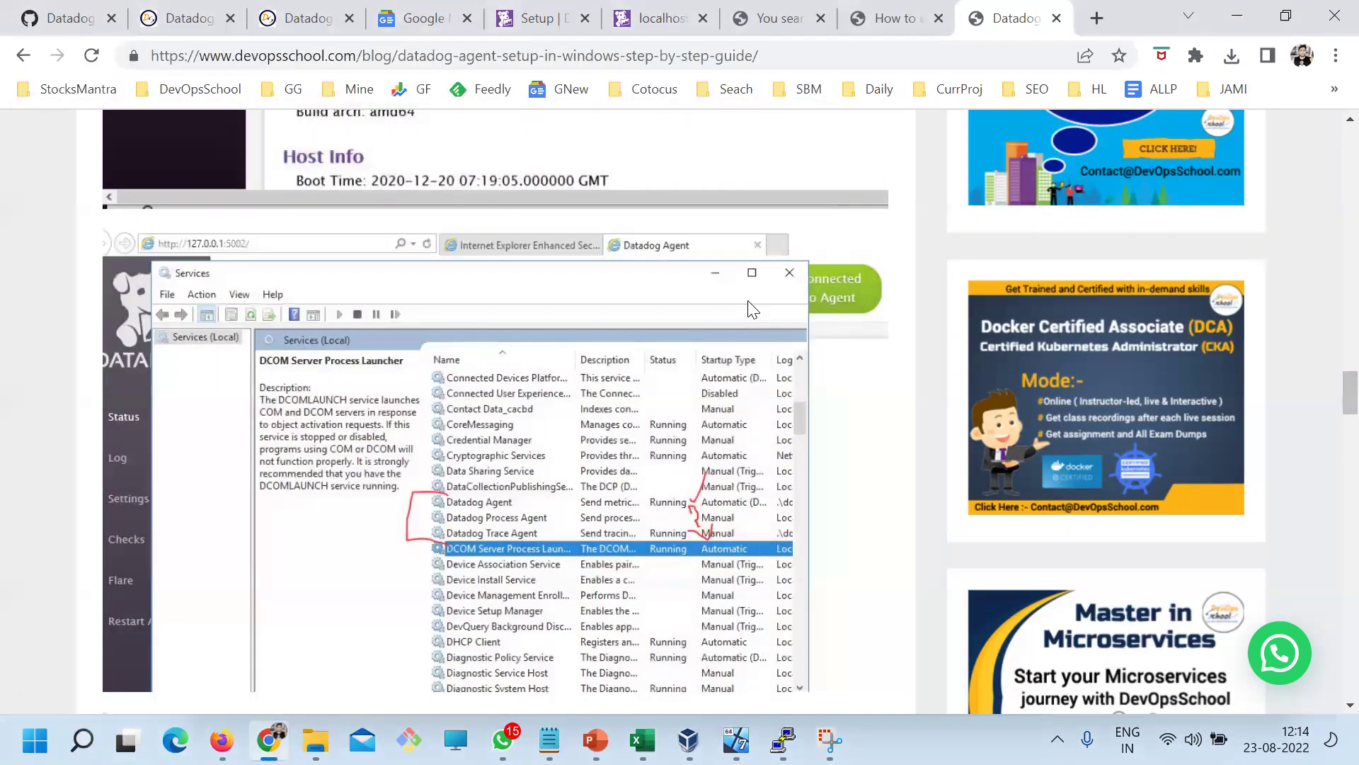
key("d")
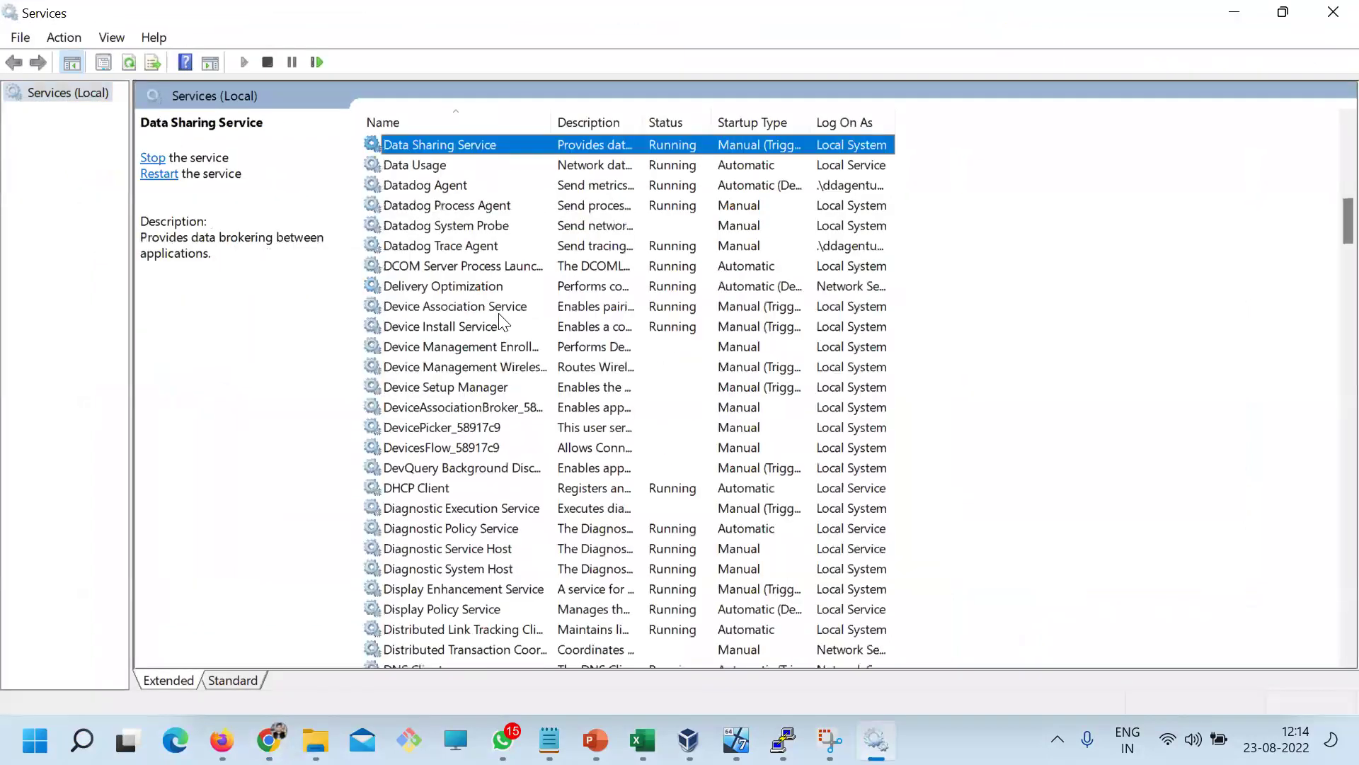
scroll(586, 268, "up", 2)
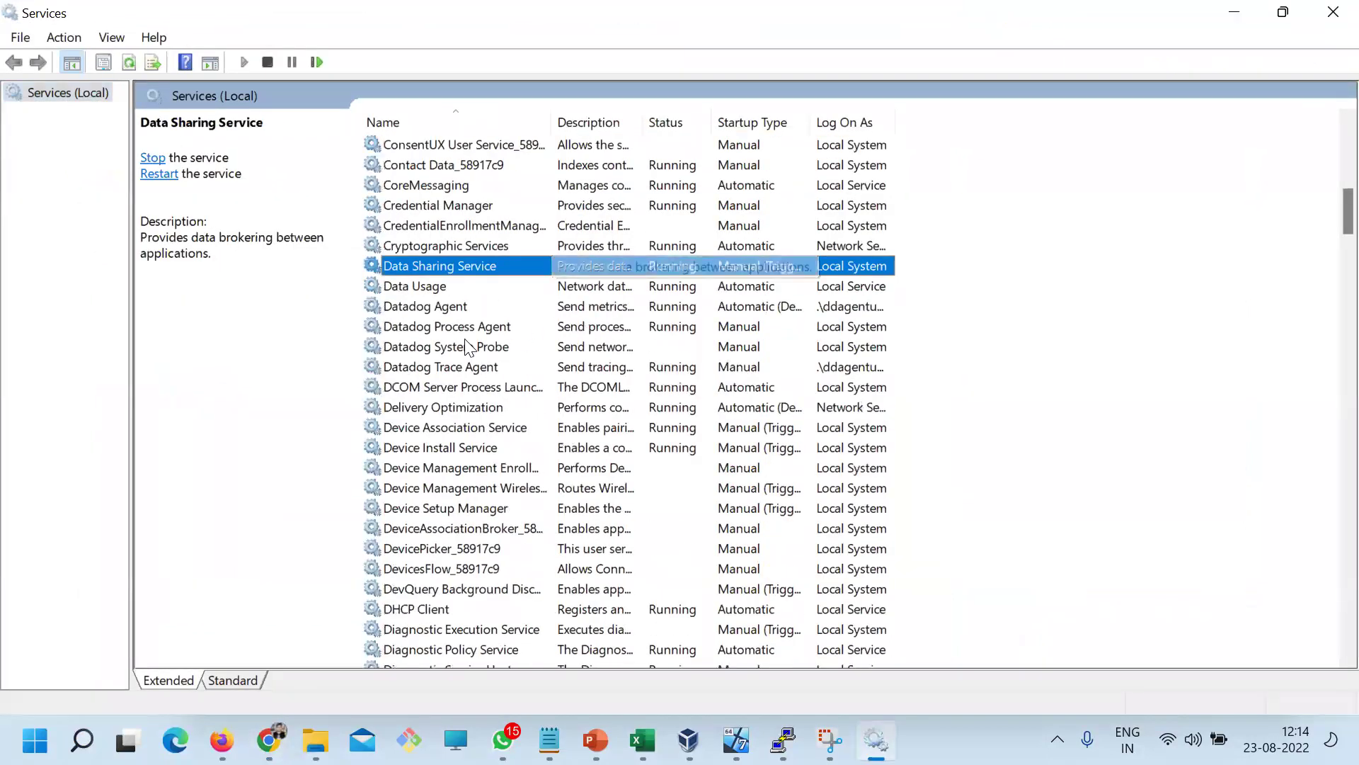
left_click(426, 306)
key("Down")
key("Down")
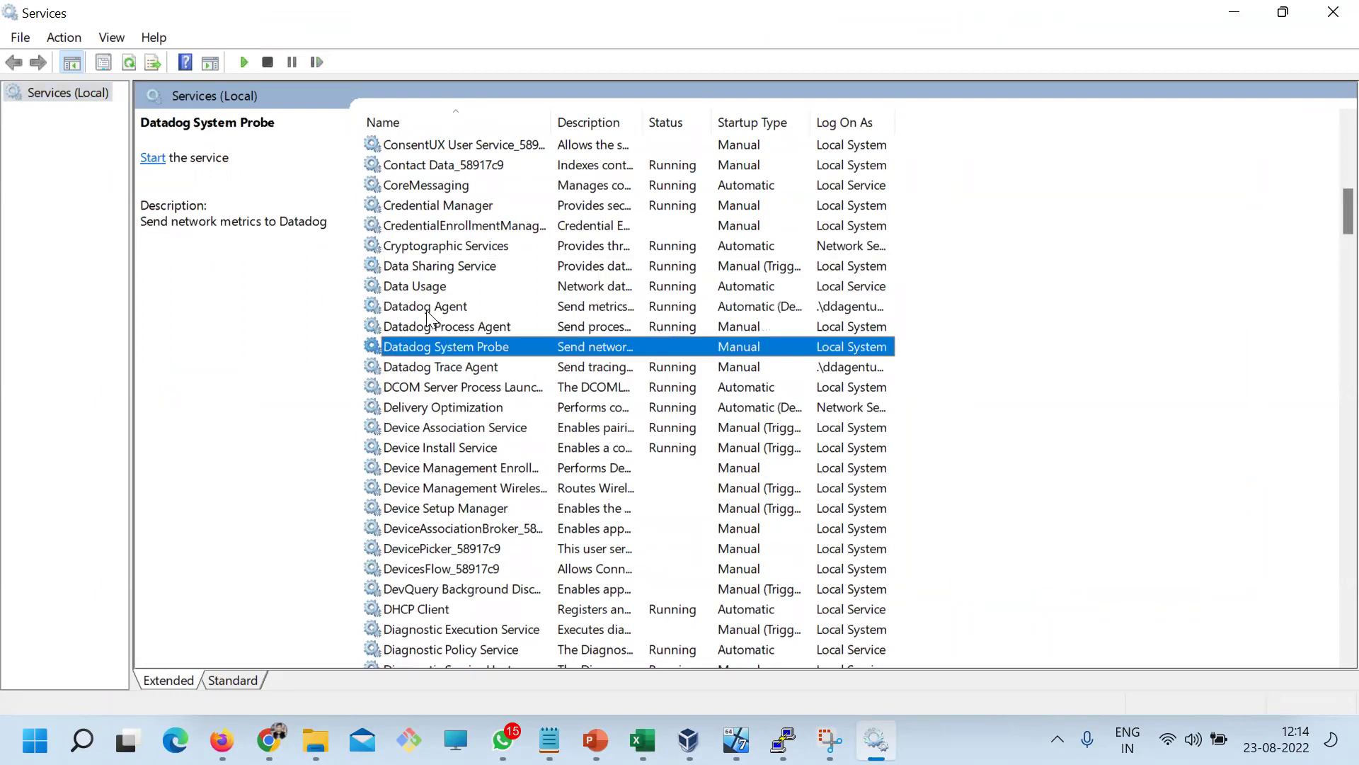
left_click(426, 306)
Check the status of Datadog Process Agent, System Probe and Trace Agent
left_click(440, 328)
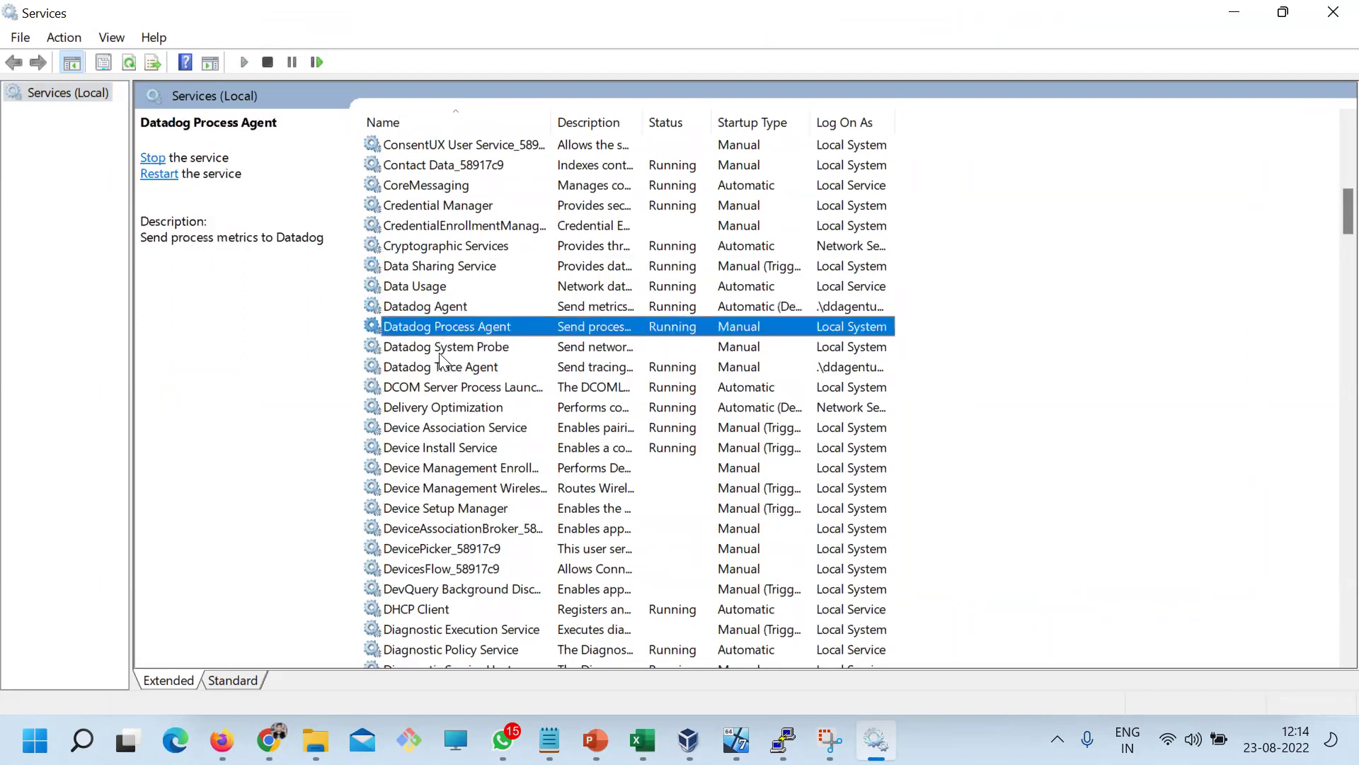
left_click(442, 347)
left_click(459, 367)
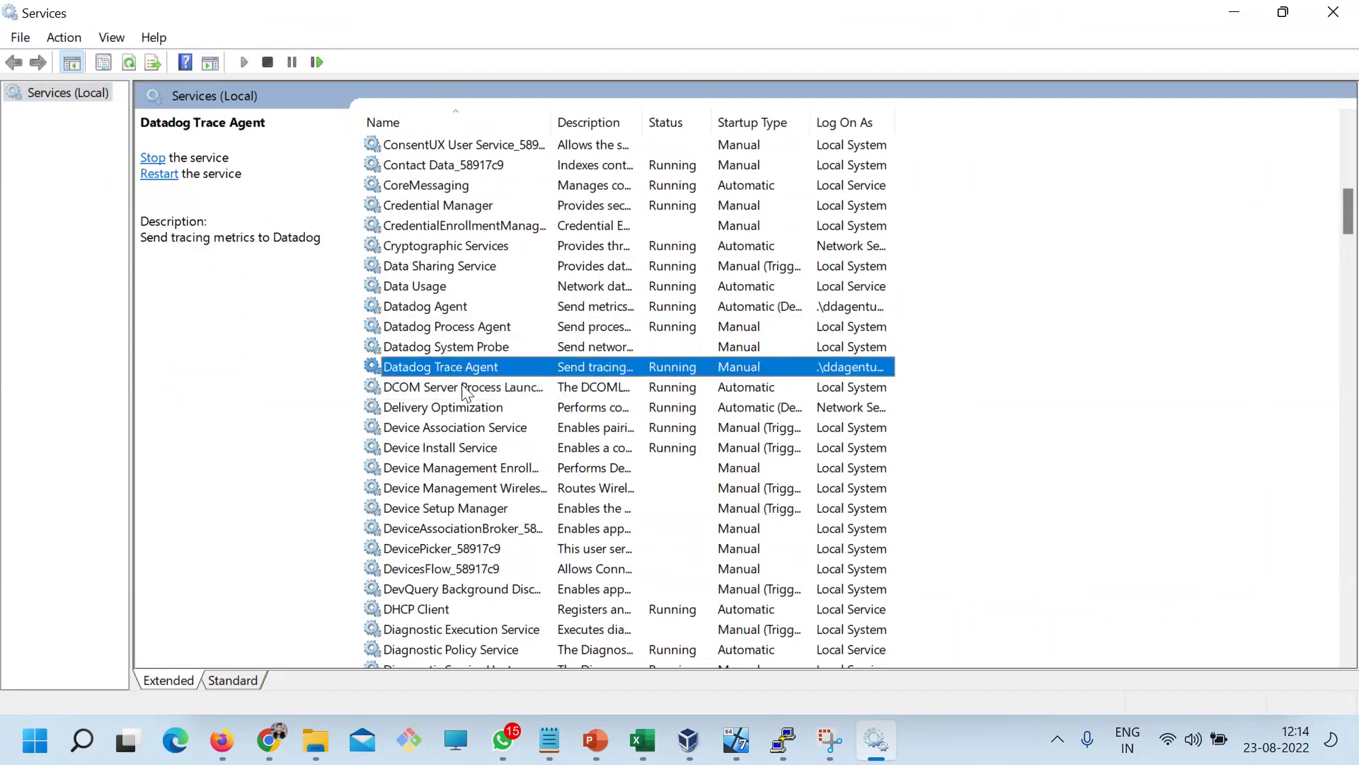
left_click(457, 345)
left_click(445, 325)
left_click(443, 307)
left_click(442, 327)
left_click(441, 367)
left_click(440, 346)
left_click(439, 326)
left_click(424, 306)
left_click(440, 328)
left_click(441, 347)
left_click(441, 366)
left_click(411, 330)
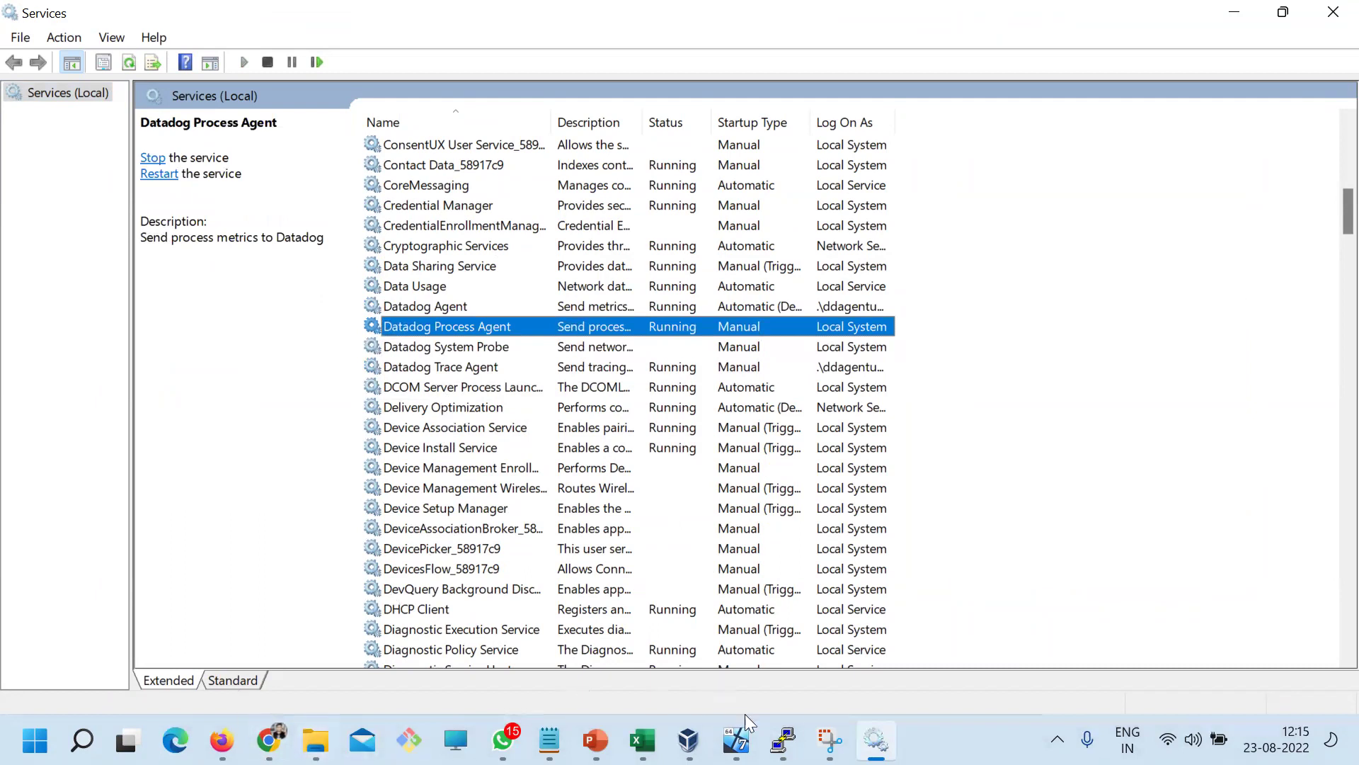
Return to the DevOpsSchool guide at its hidden-files step
key("alt+Tab")
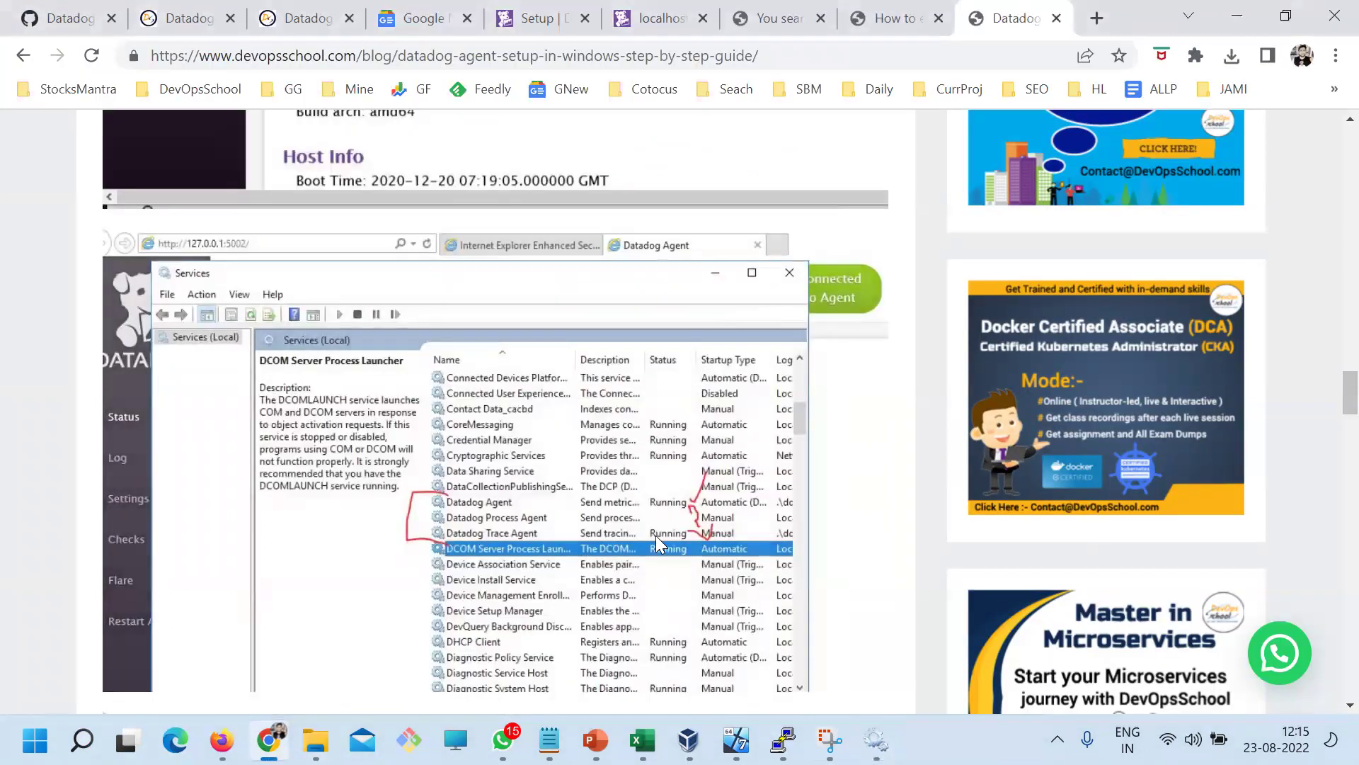
scroll(656, 534, "up", 3)
scroll(655, 534, "down", 10)
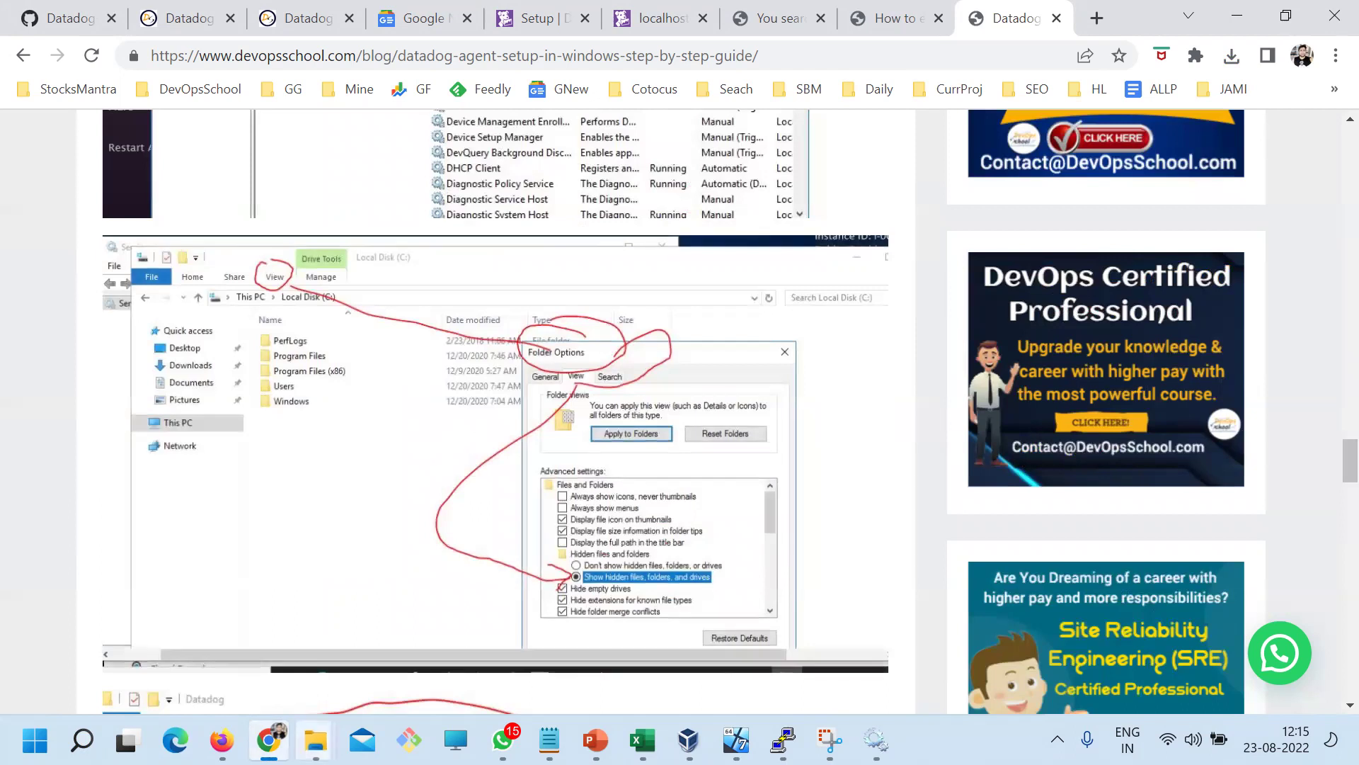
Maximize the File Explorer window and select ProgramData on the Windows (C:) drive
left_click(315, 740)
left_click(462, 655)
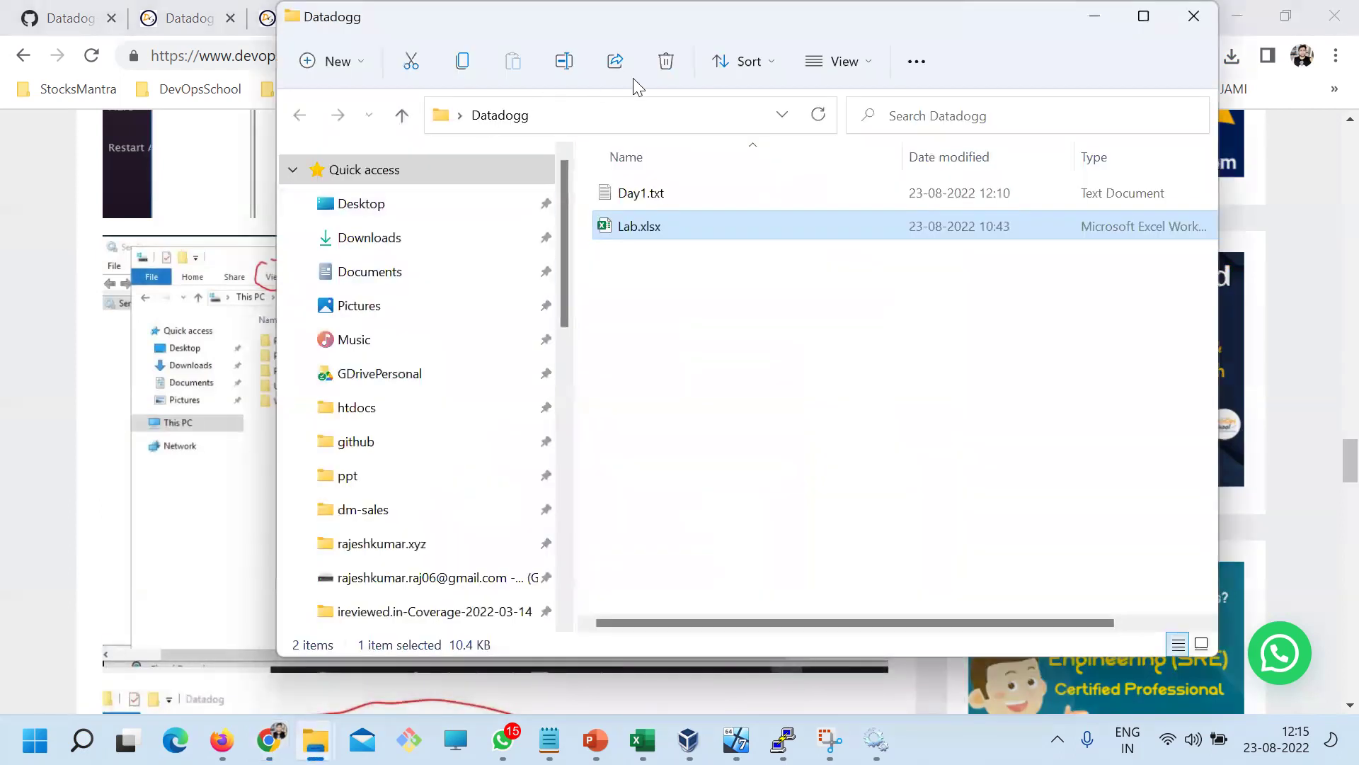
left_click(1144, 16)
scroll(189, 531, "down", 7)
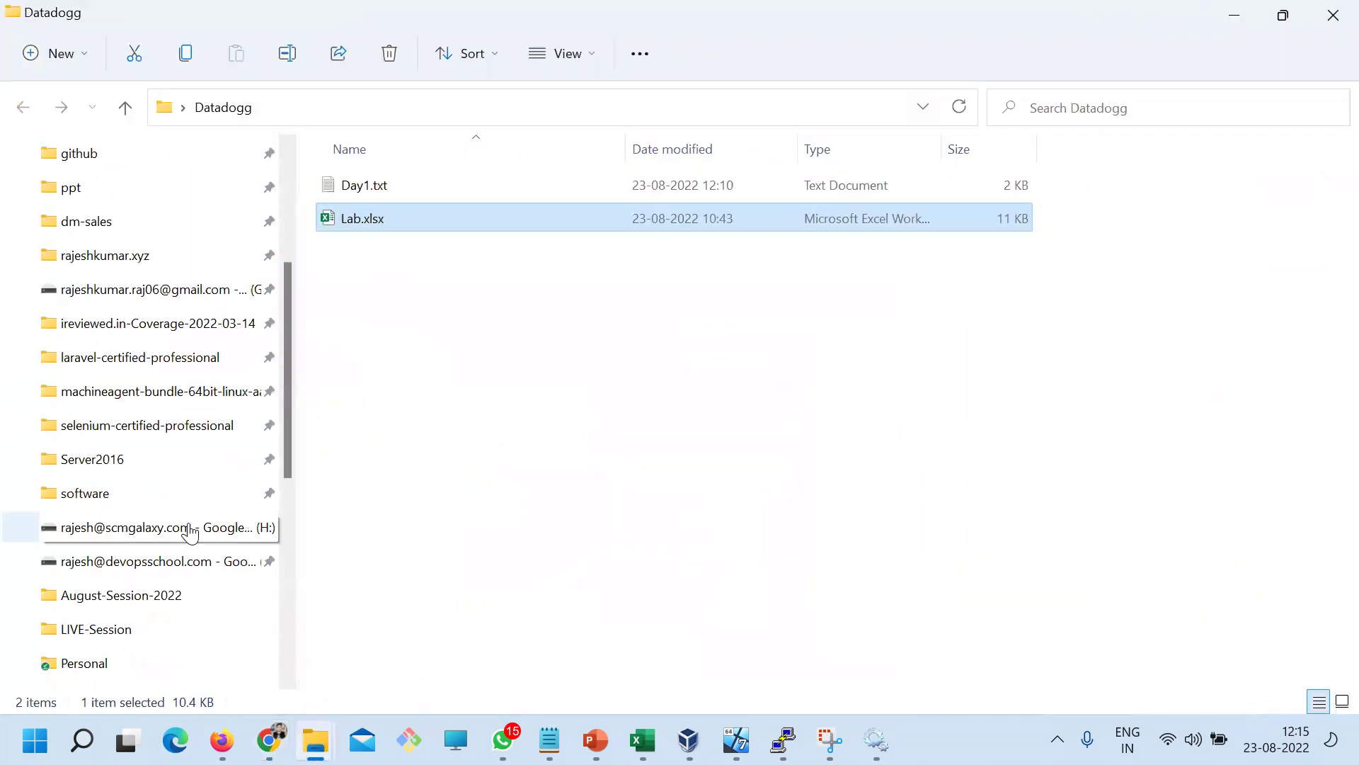
scroll(198, 630, "down", 3)
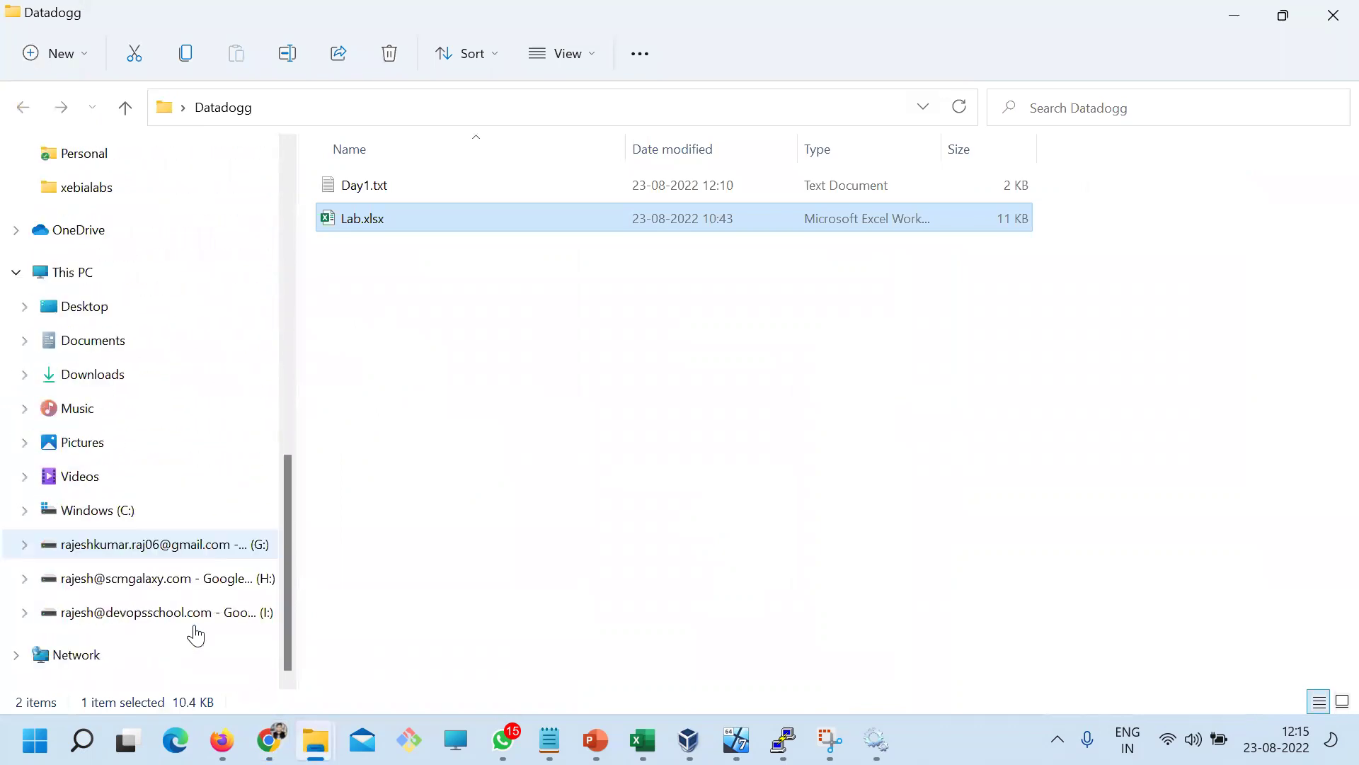
left_click(99, 510)
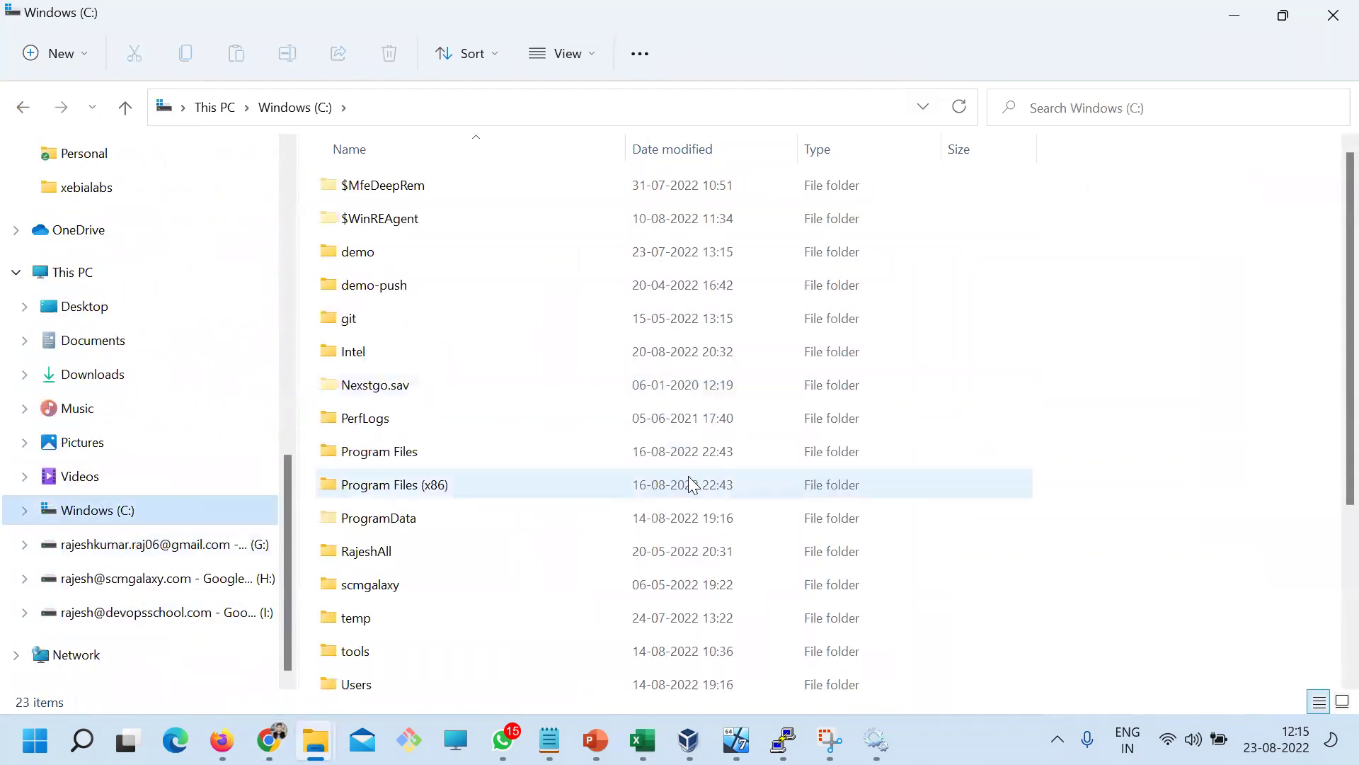
scroll(661, 524, "down", 2)
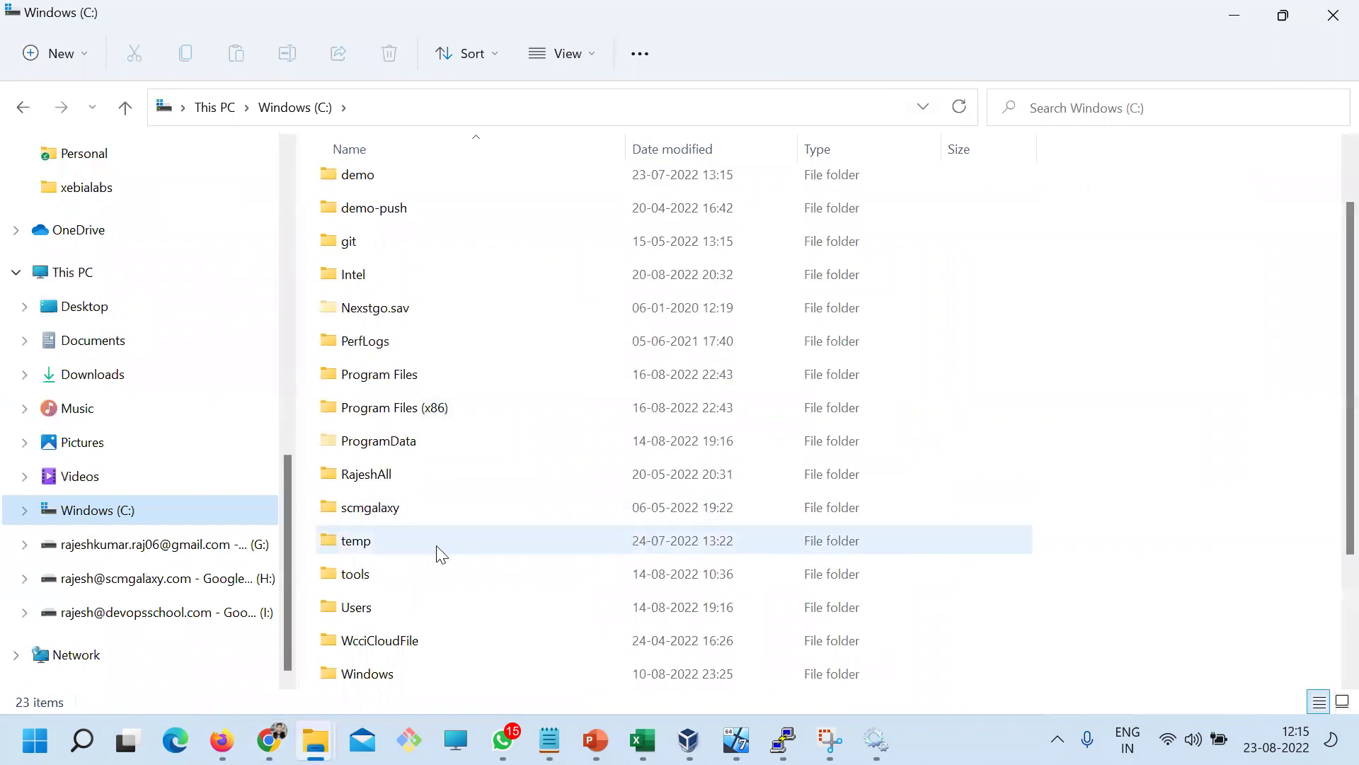
left_click(375, 448)
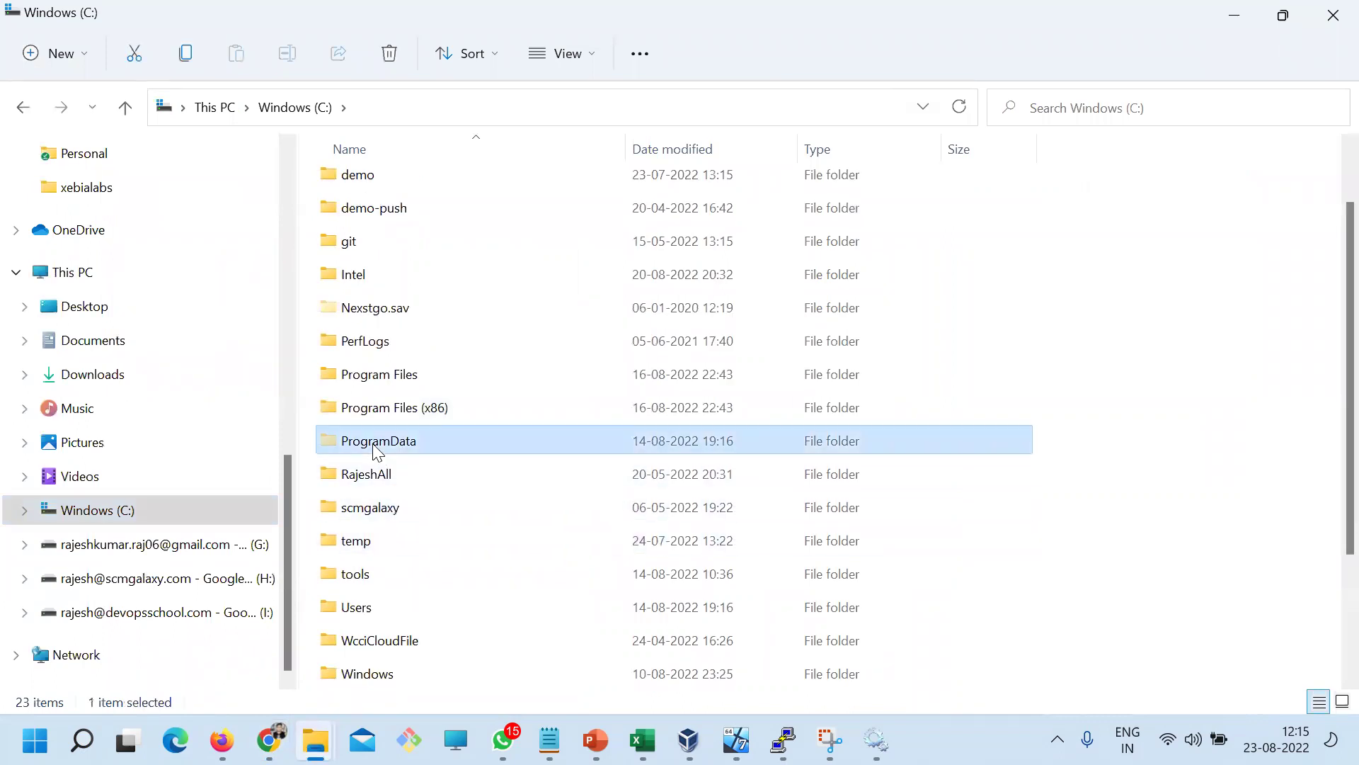
Check the folder view options for hidden items, closing them without changes
left_click(577, 49)
mouse_move(567, 414)
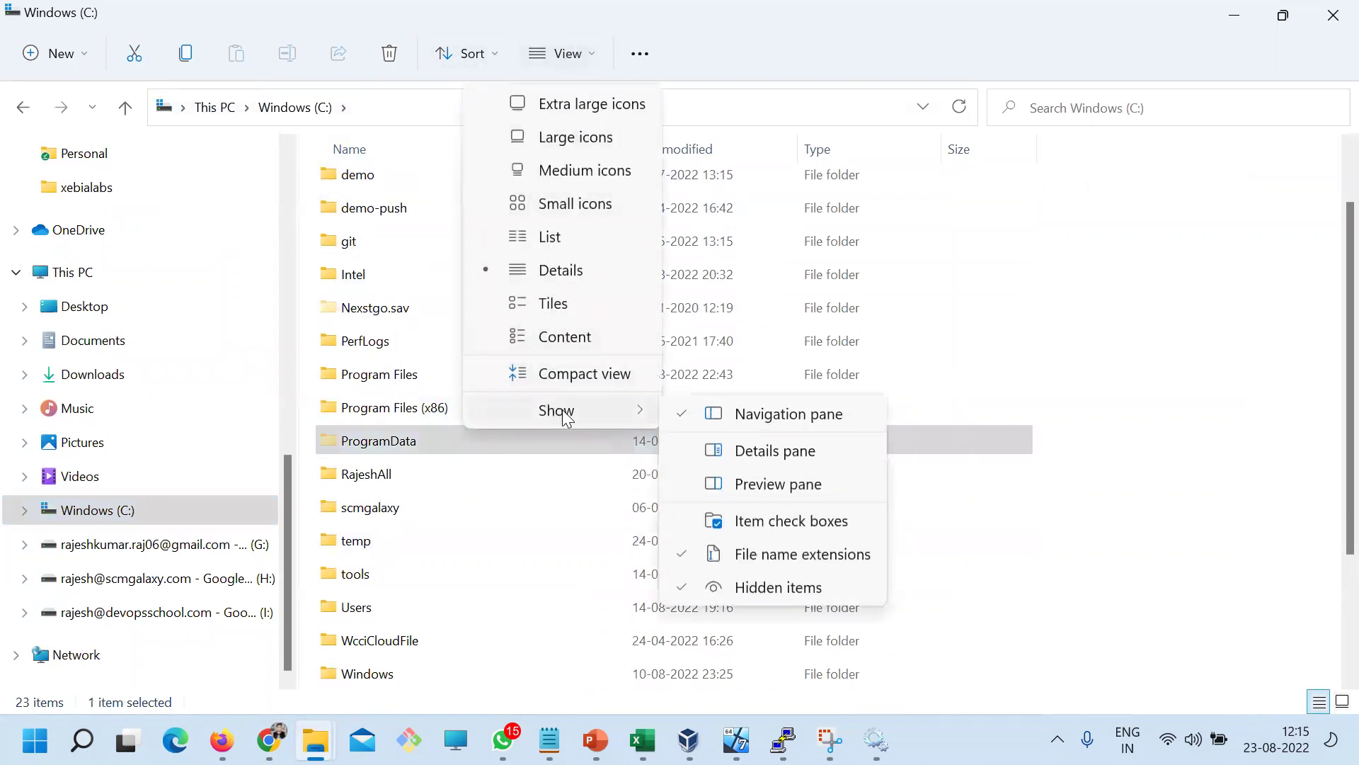
left_click(637, 55)
left_click(636, 55)
left_click(636, 55)
left_click(535, 409)
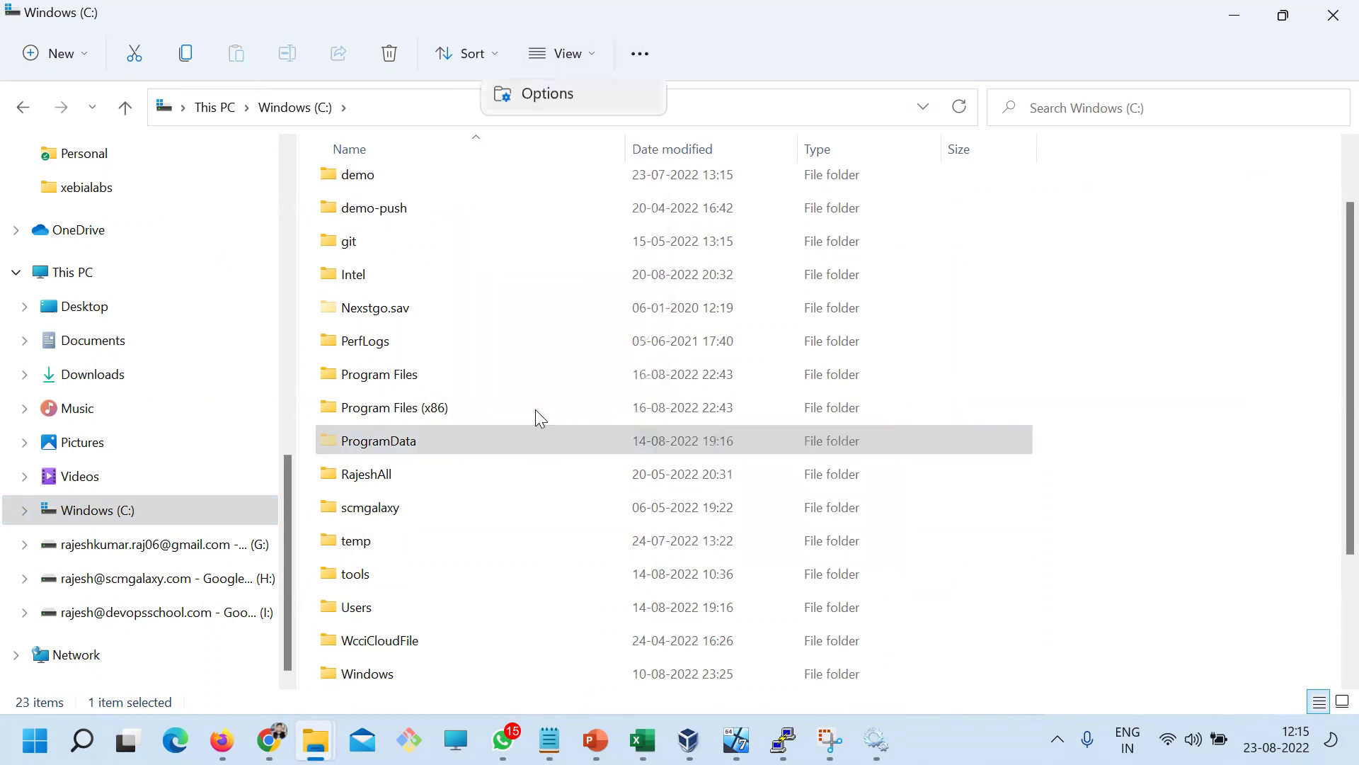
left_click(106, 201)
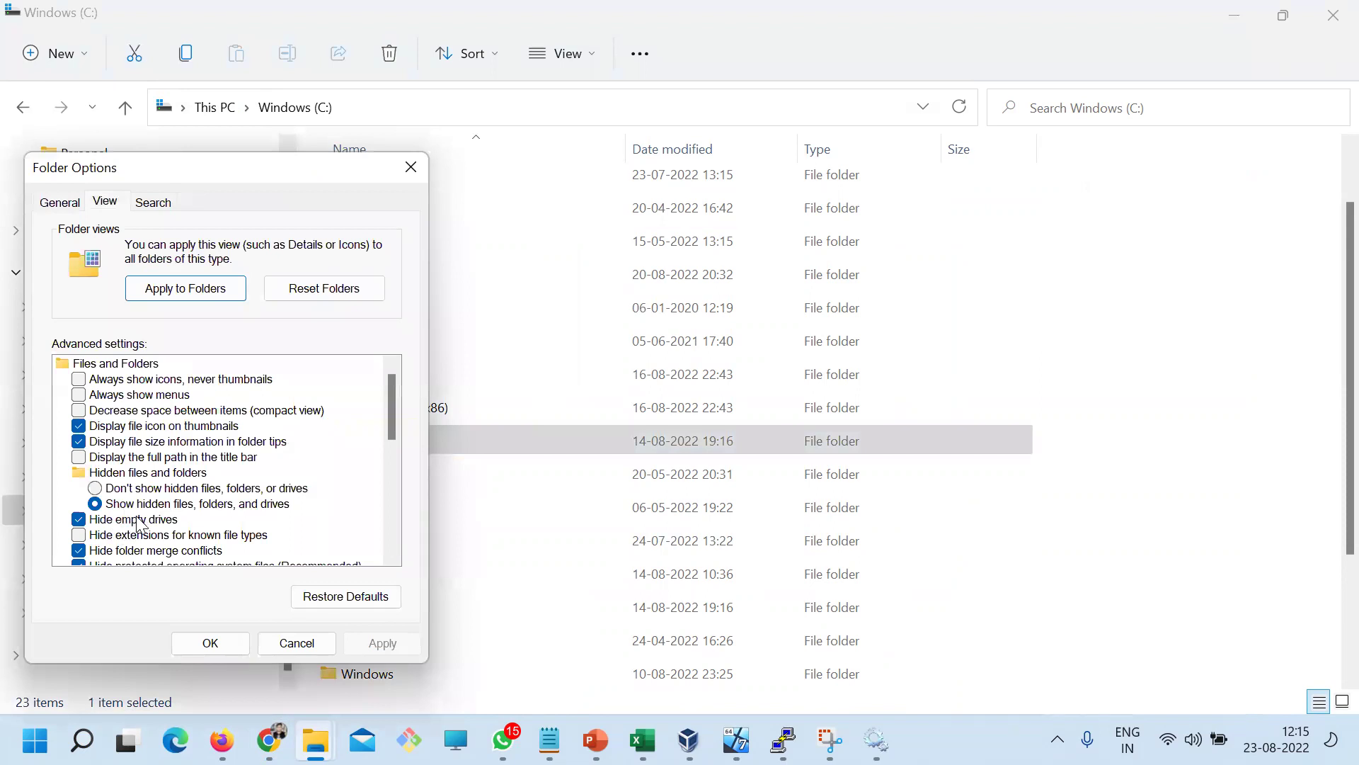
left_click(296, 642)
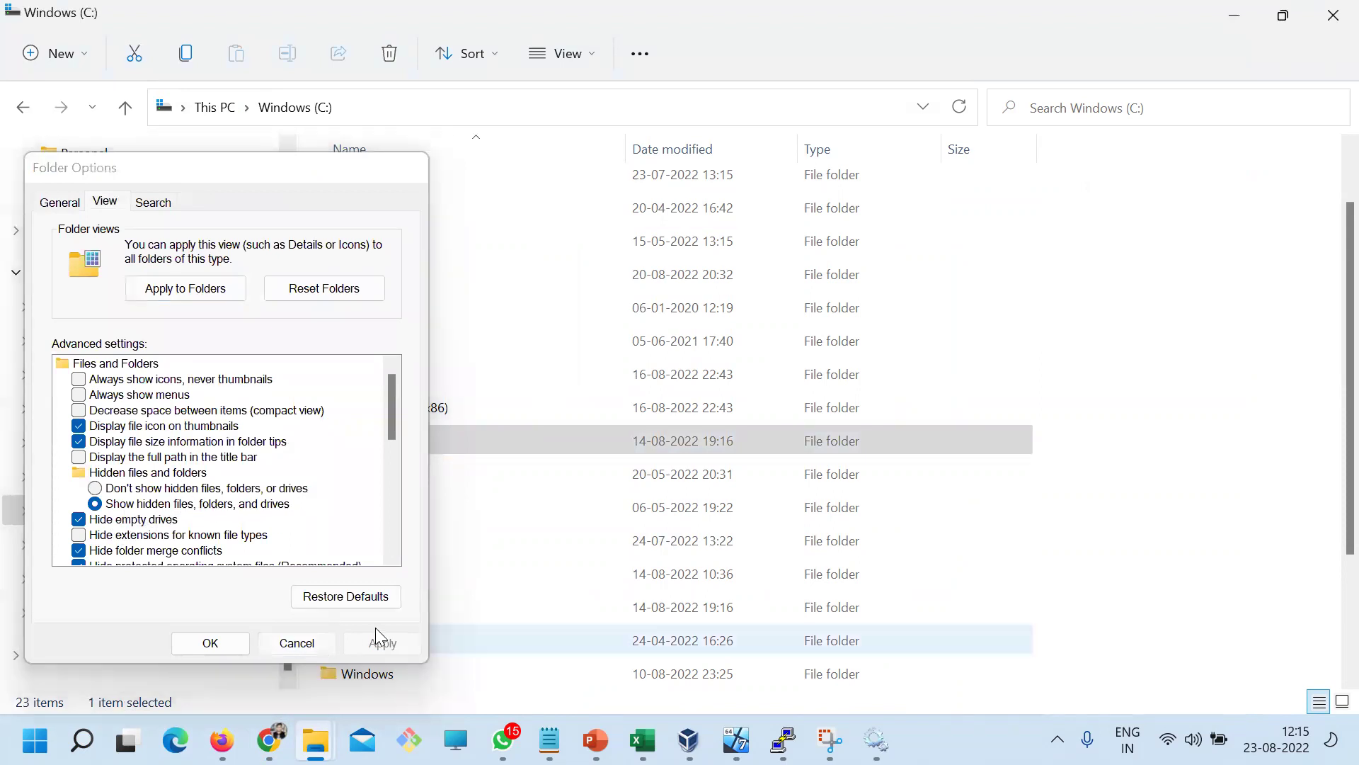
left_click(375, 480)
left_click(370, 443)
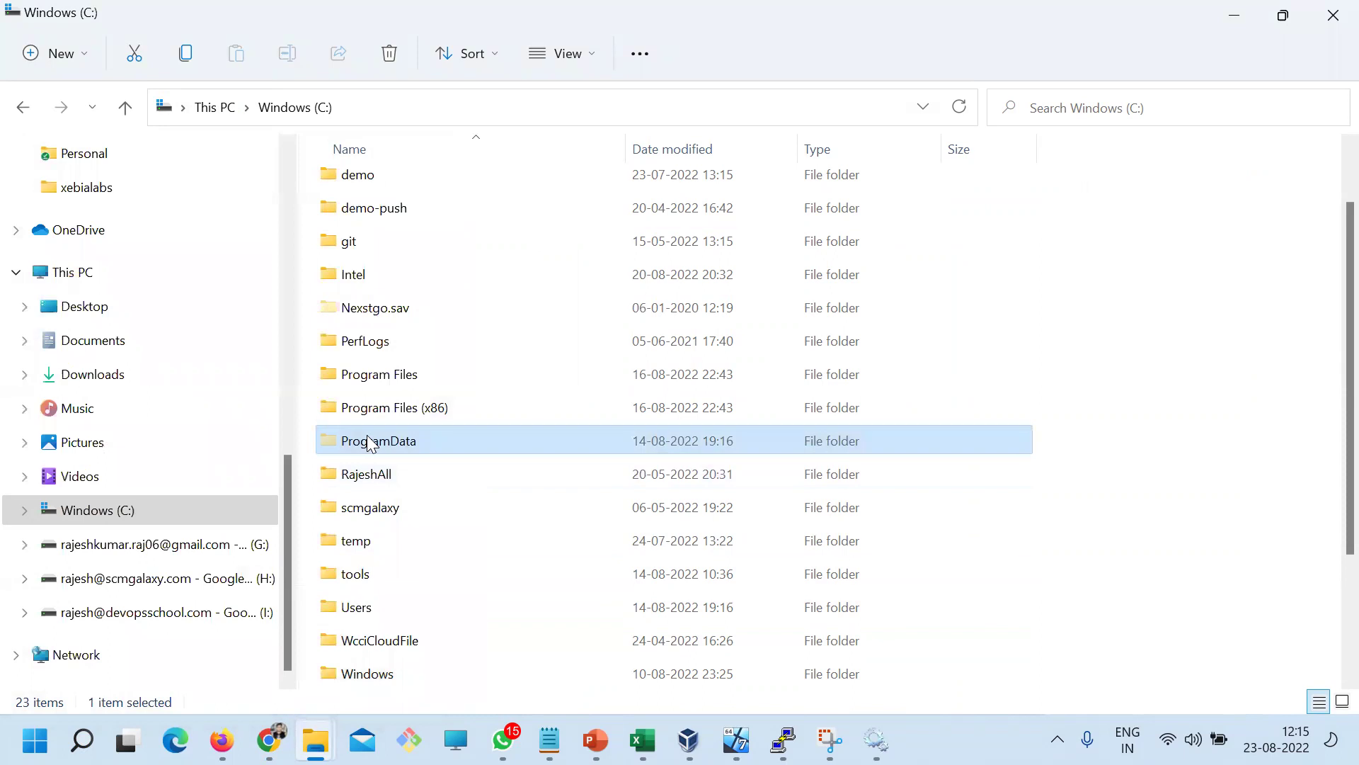
Open C:\ProgramData\Datadog, granting permission to enter the folder
left_click(269, 740)
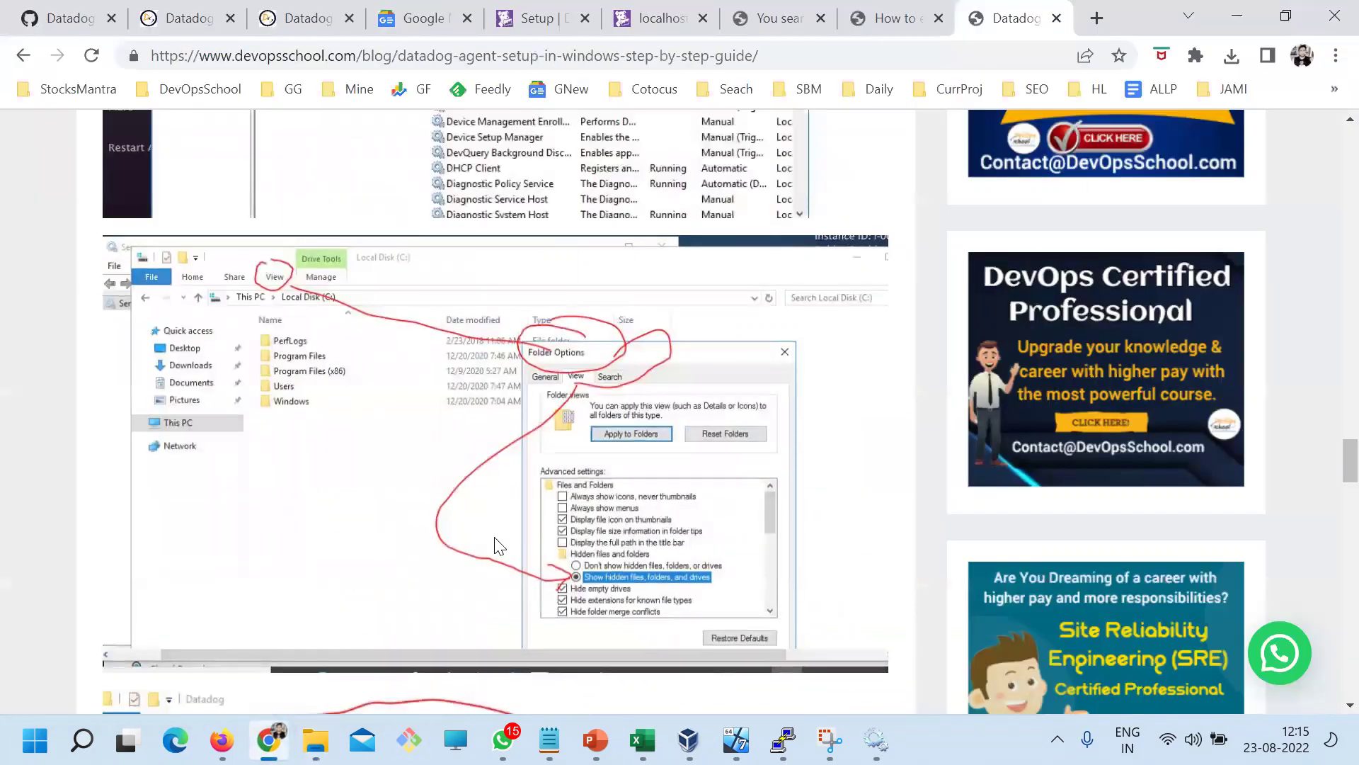
scroll(499, 545, "down", 10)
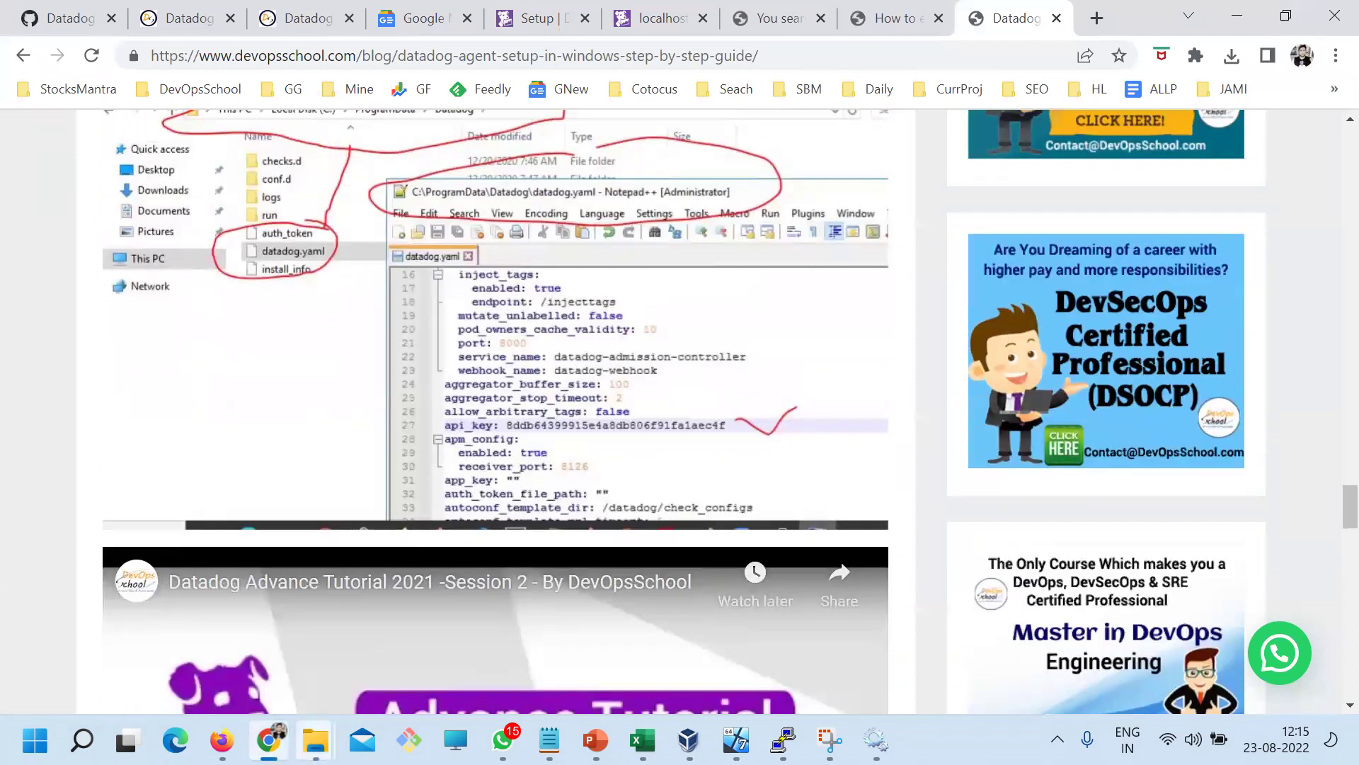
mouse_move(316, 740)
left_click(347, 665)
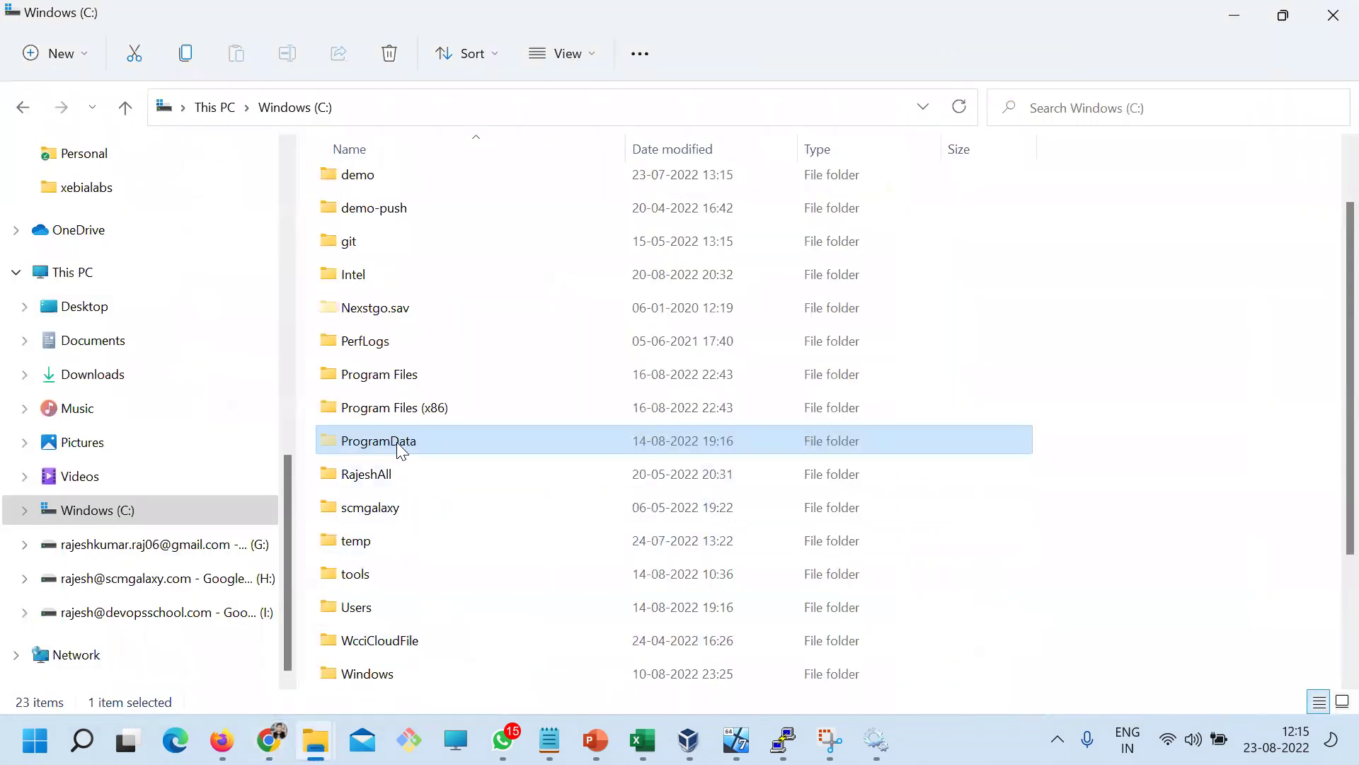
double_click(395, 440)
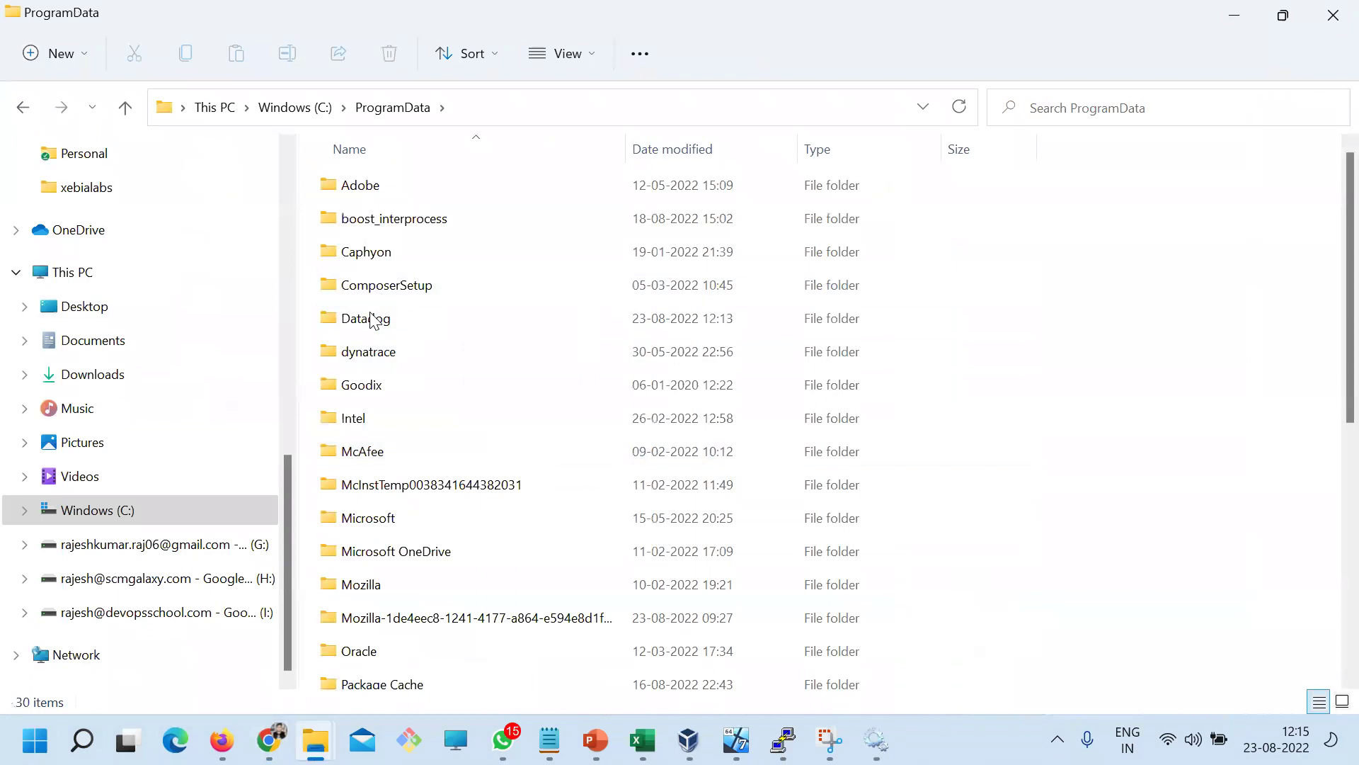
left_click(368, 323)
double_click(367, 325)
left_click(706, 398)
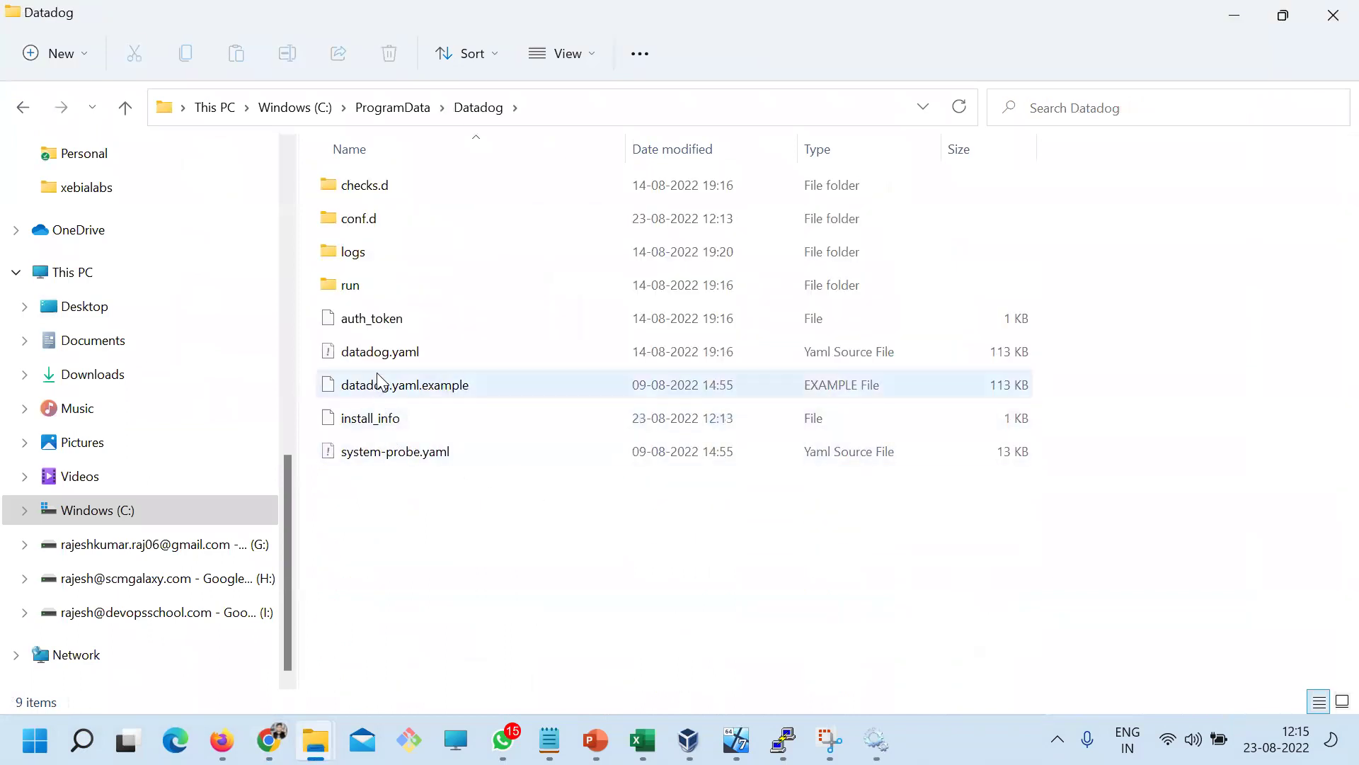
Open datadog.yaml with Notepad++
left_click(379, 359)
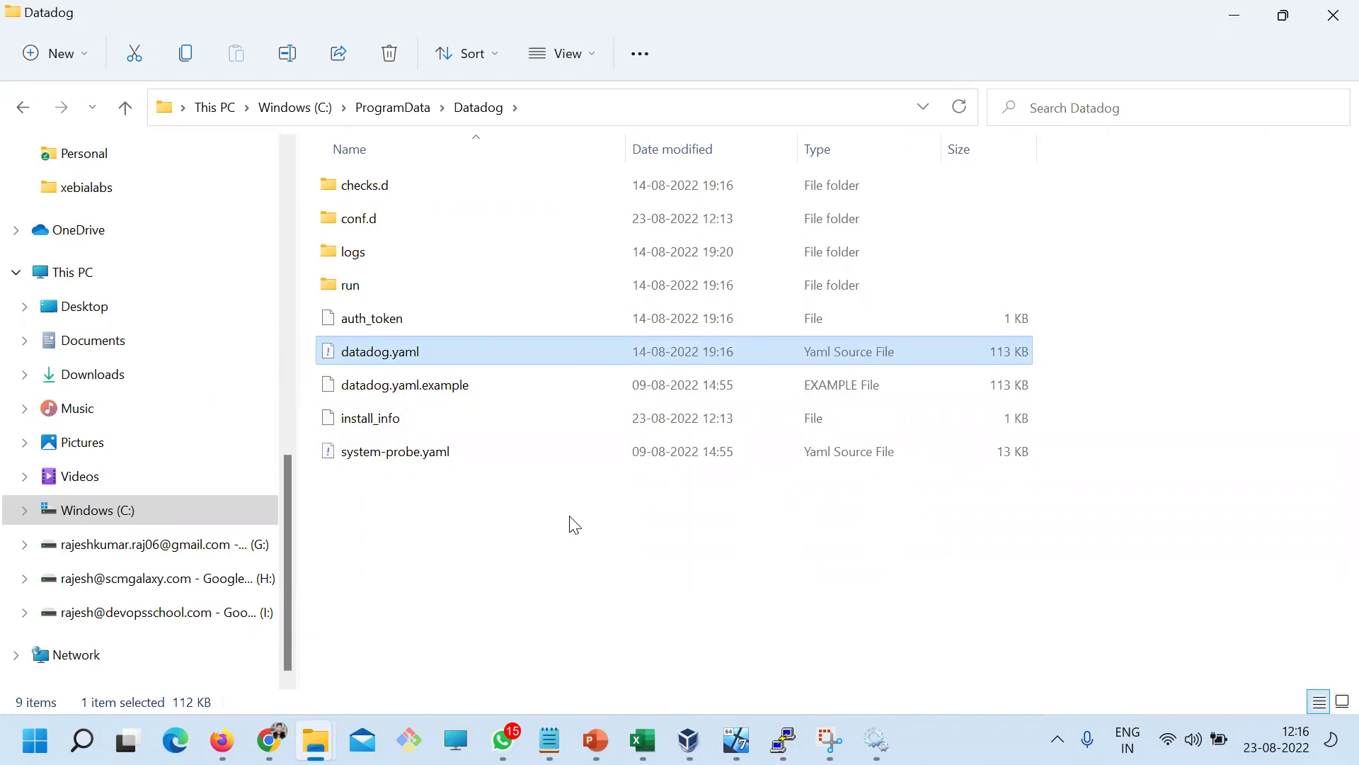
double_click(400, 350)
right_click(400, 349)
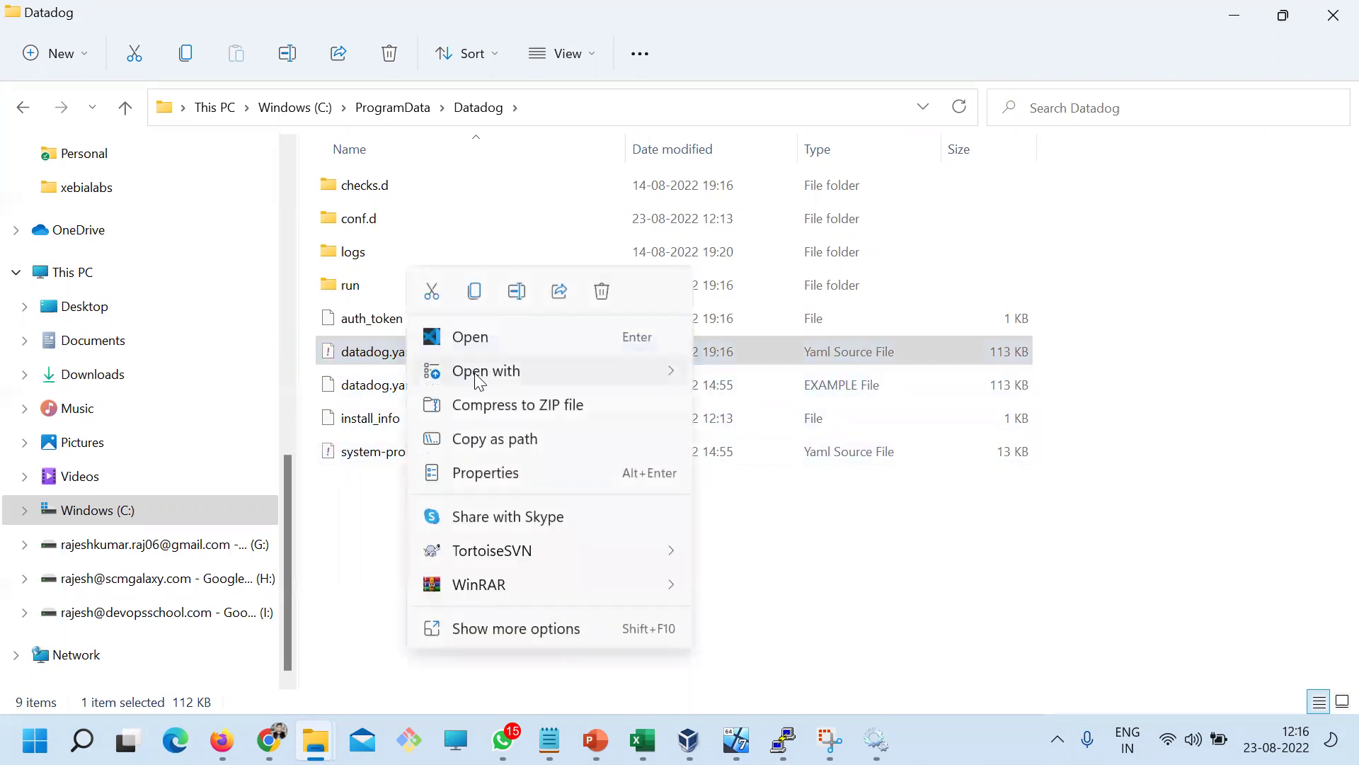
mouse_move(481, 371)
left_click(764, 407)
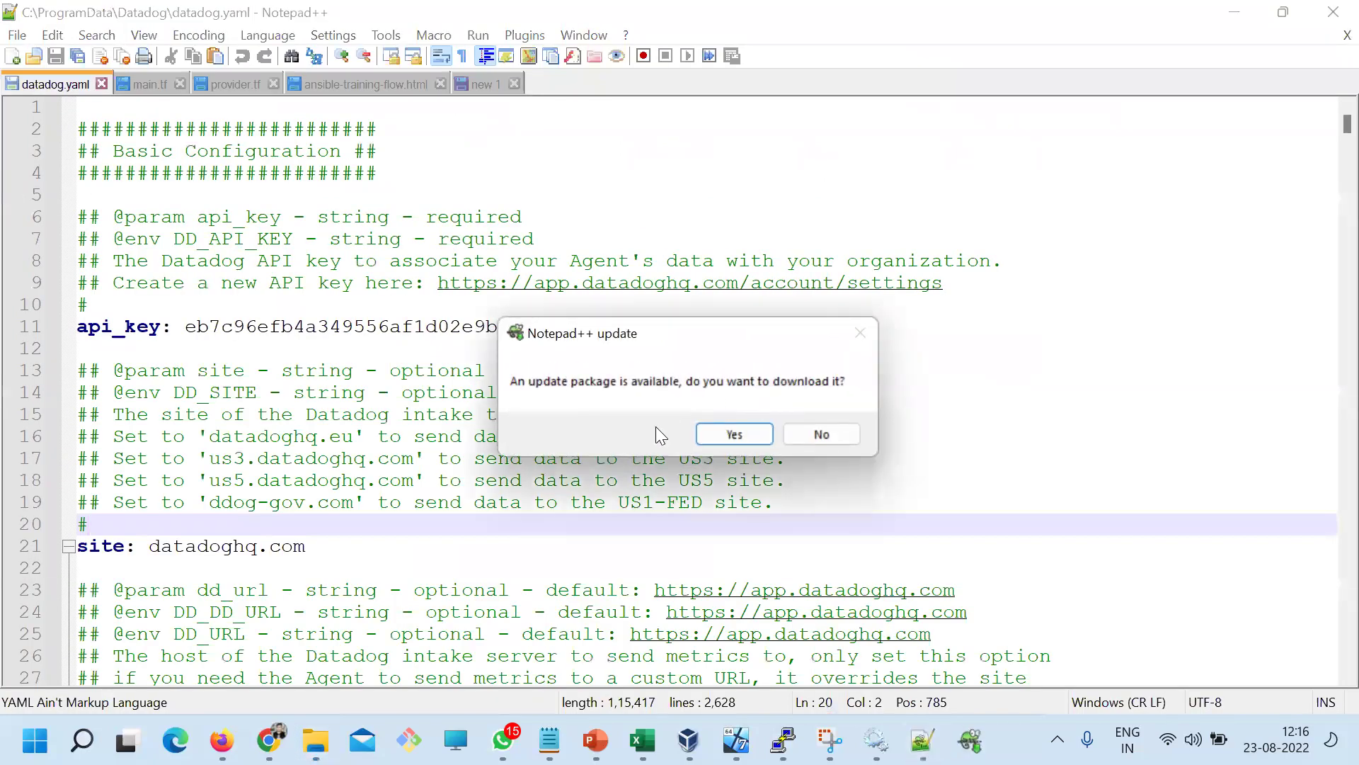
Decline the Notepad++ update and find the process_config section in datadog.yaml
left_click(835, 435)
scroll(841, 439, "down", 8)
scroll(841, 439, "down", 20)
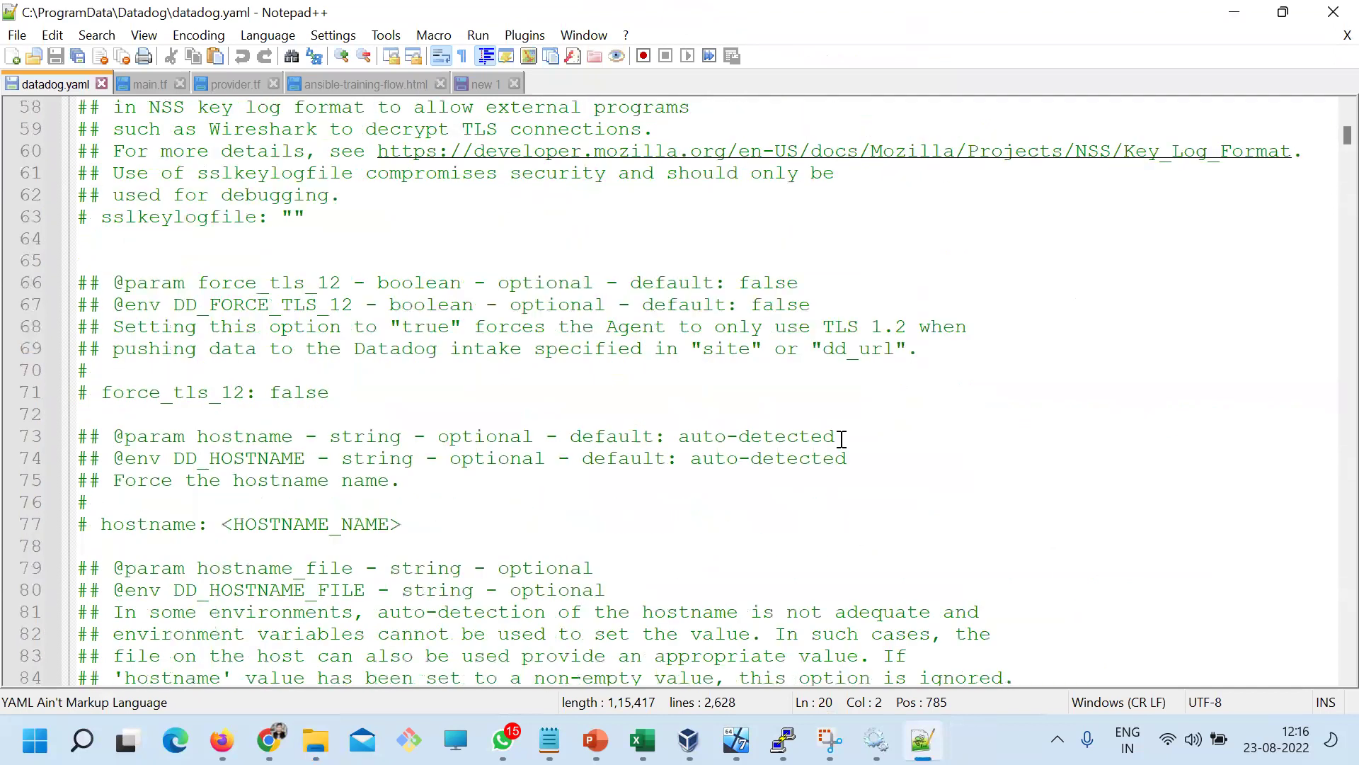
key("ctrl+f")
type("process_")
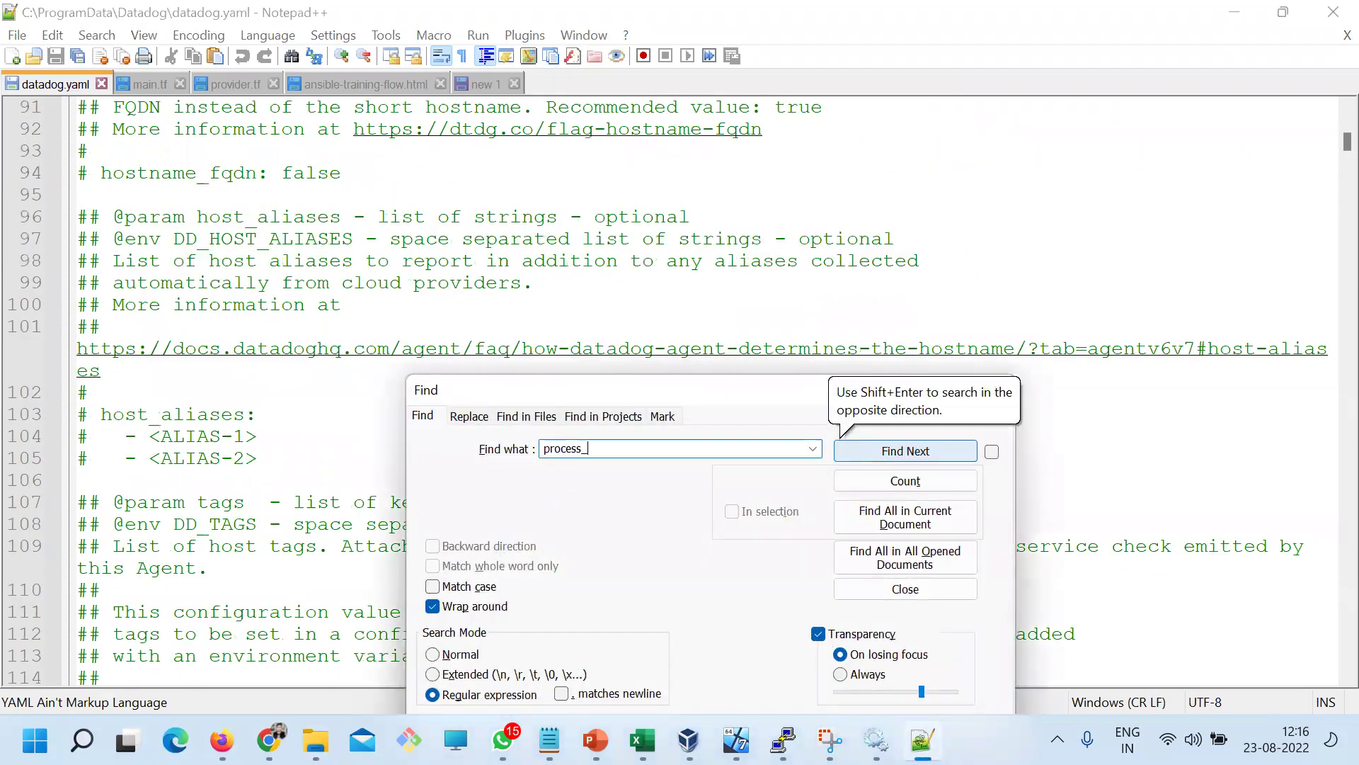
type("config")
key("Return")
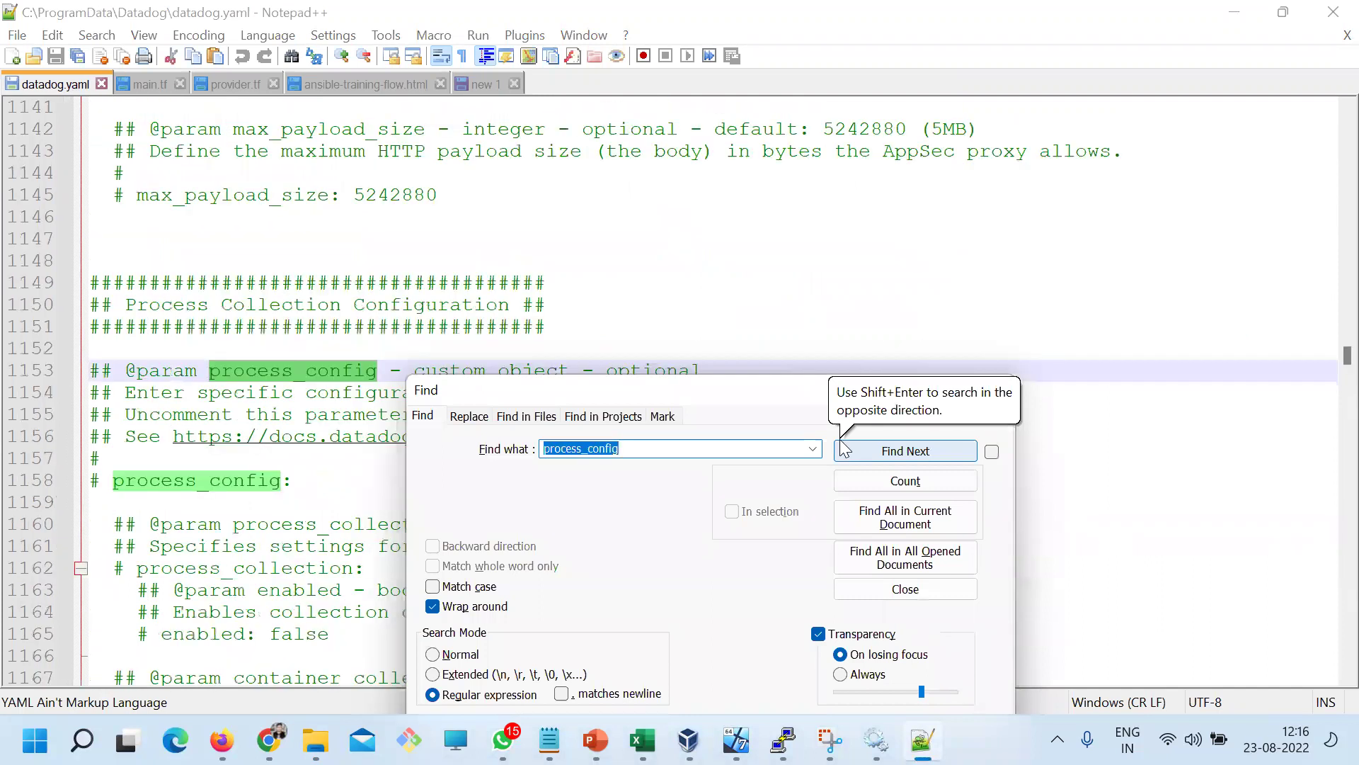
key("Escape")
scroll(259, 347, "down", 2)
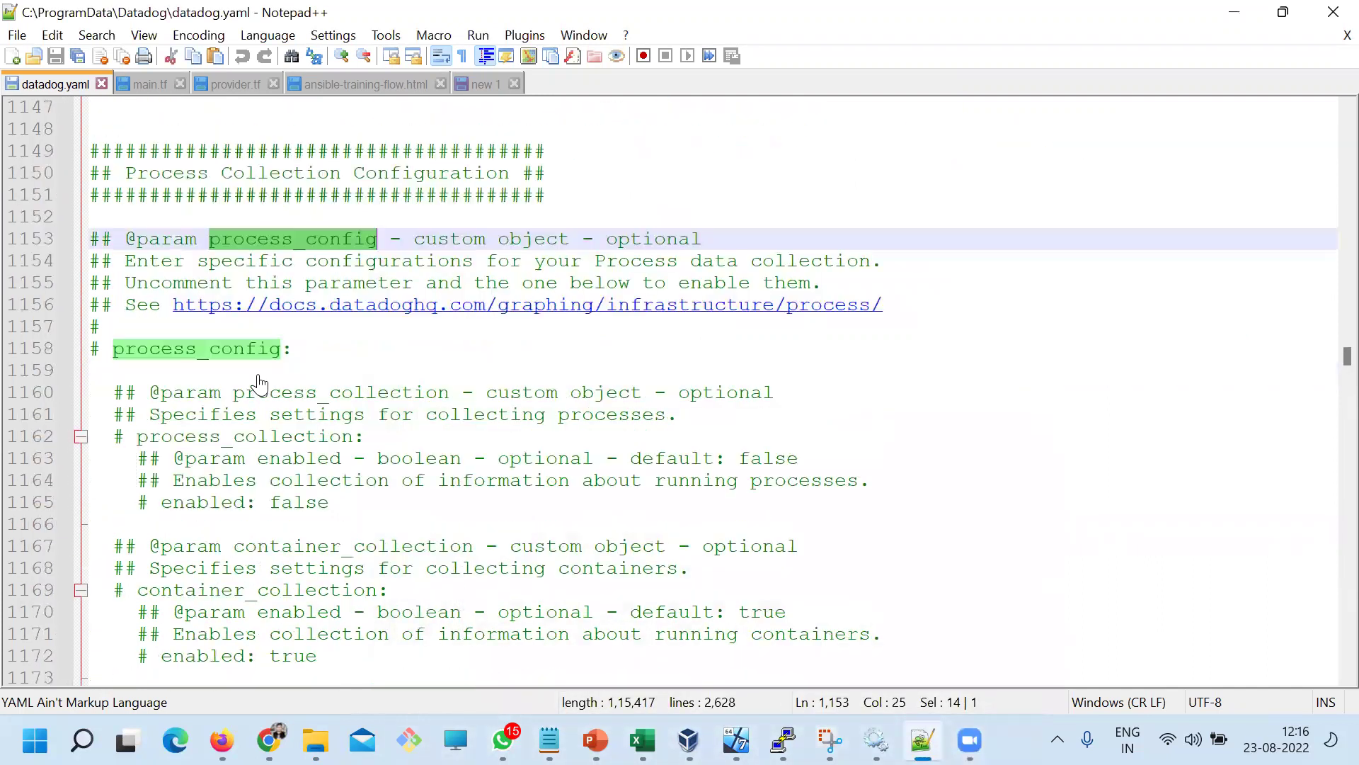
scroll(220, 340, "up", 1)
double_click(140, 239)
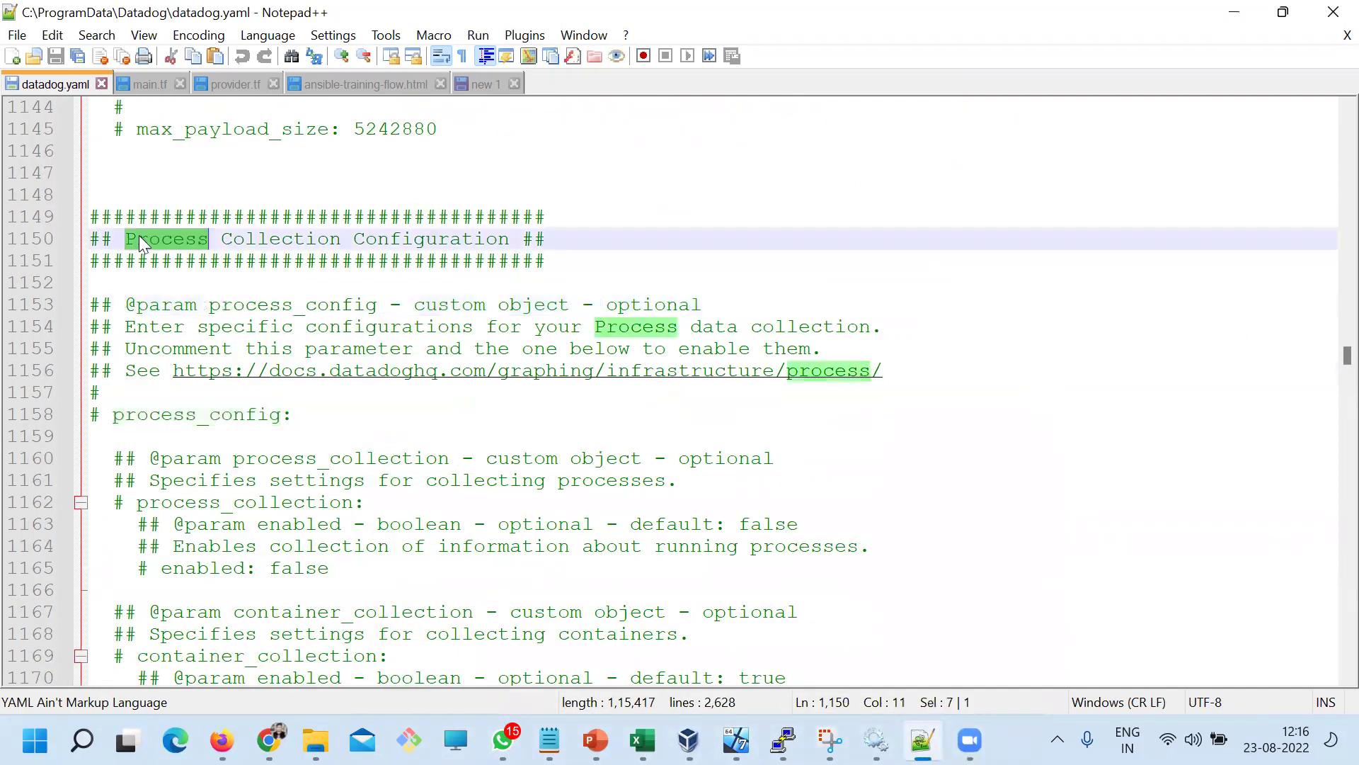
double_click(281, 239)
double_click(434, 240)
scroll(182, 535, "down", 2)
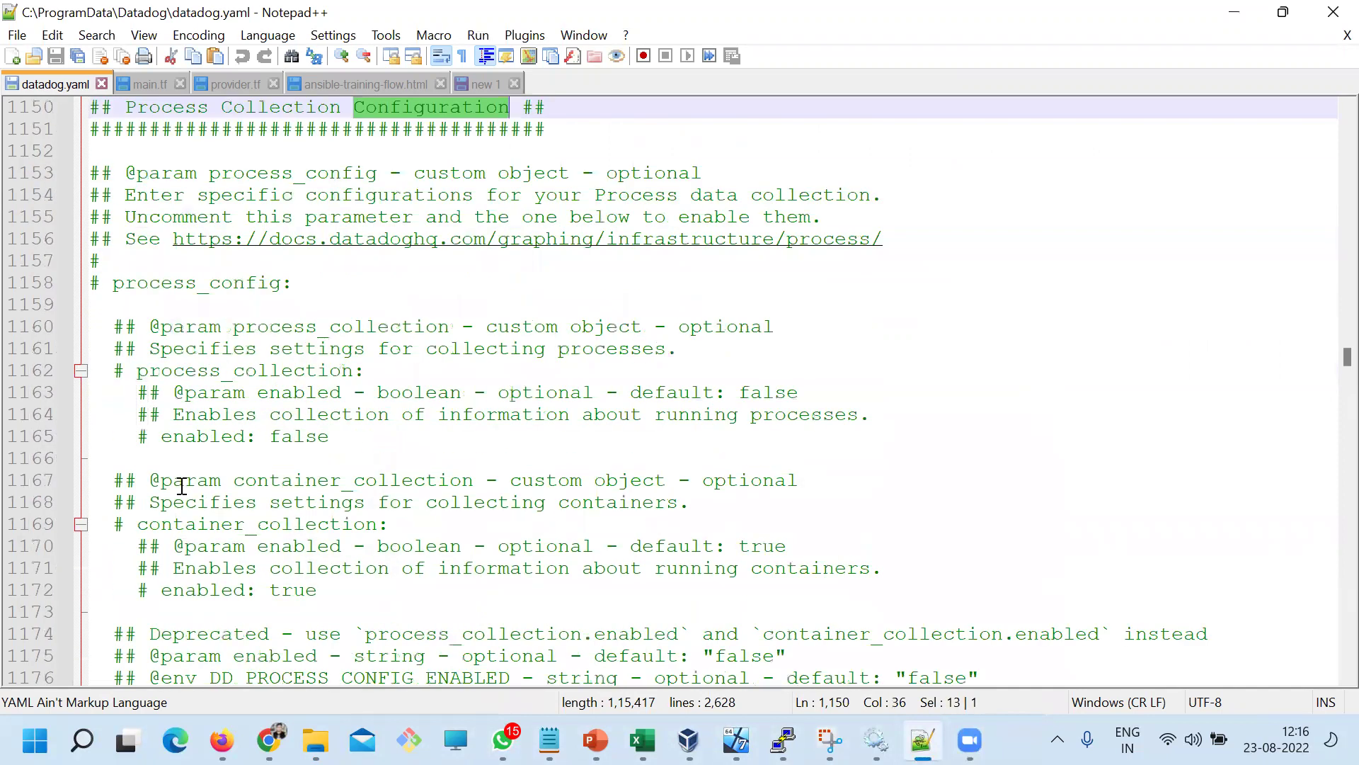
Uncomment the process_config, process_collection and 'enabled: false' lines and save
left_click(112, 287)
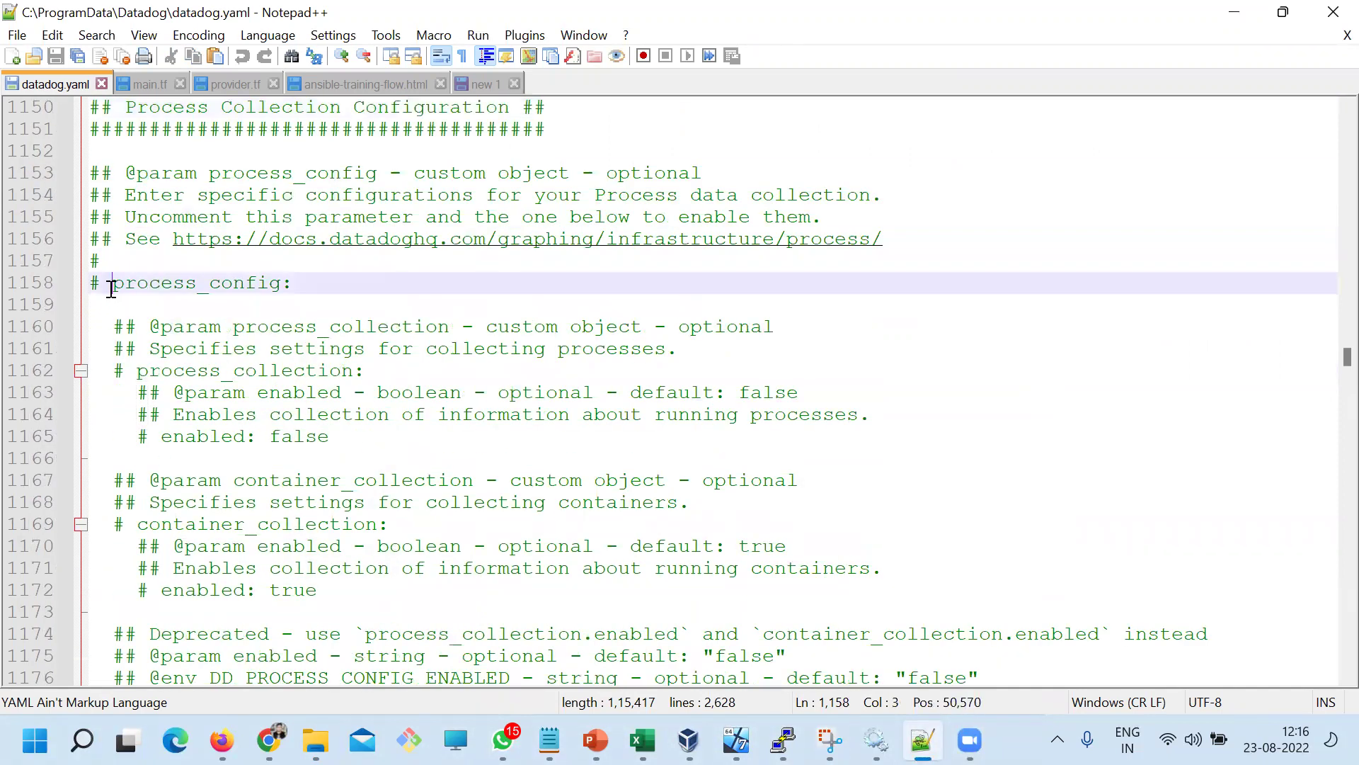
key("BackSpace")
key("BackSpace")
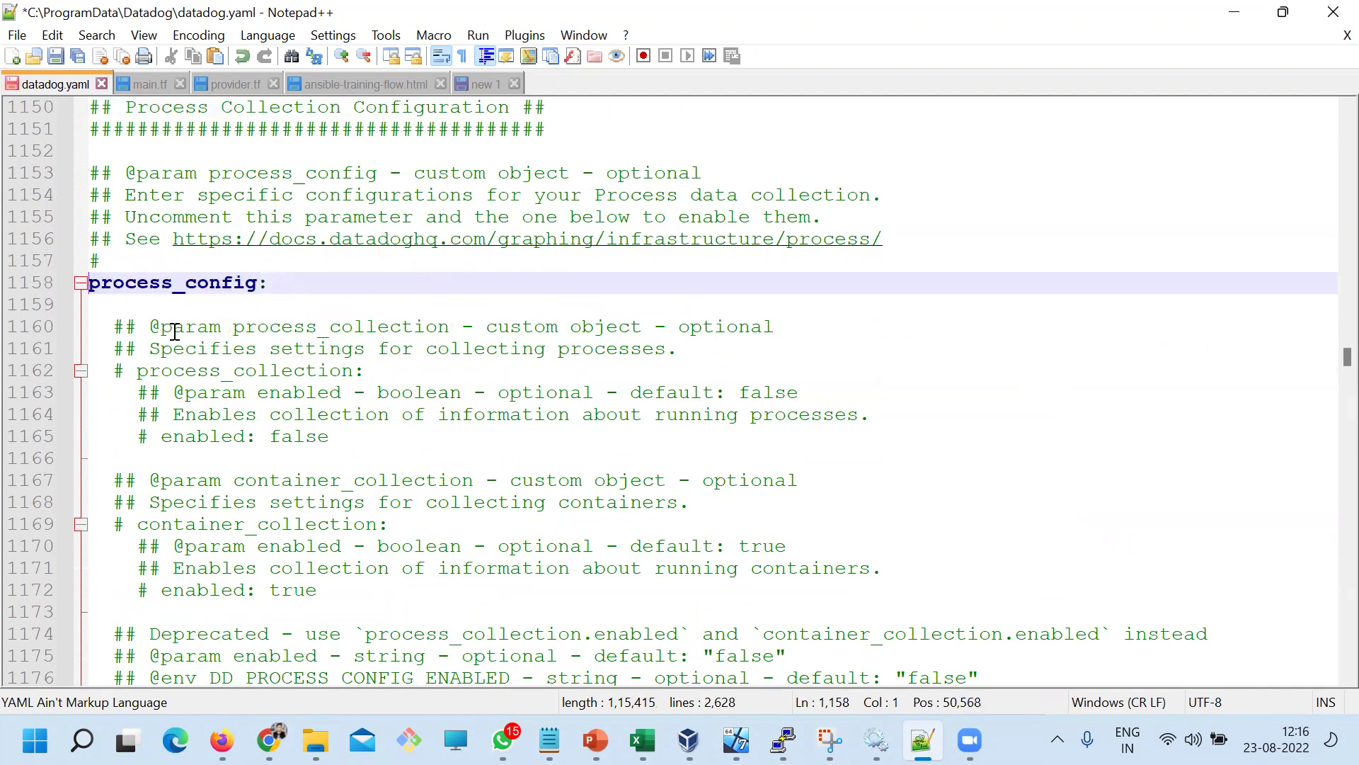
left_click(138, 365)
key("BackSpace")
key("BackSpace")
key("BackSpace")
key("BackSpace")
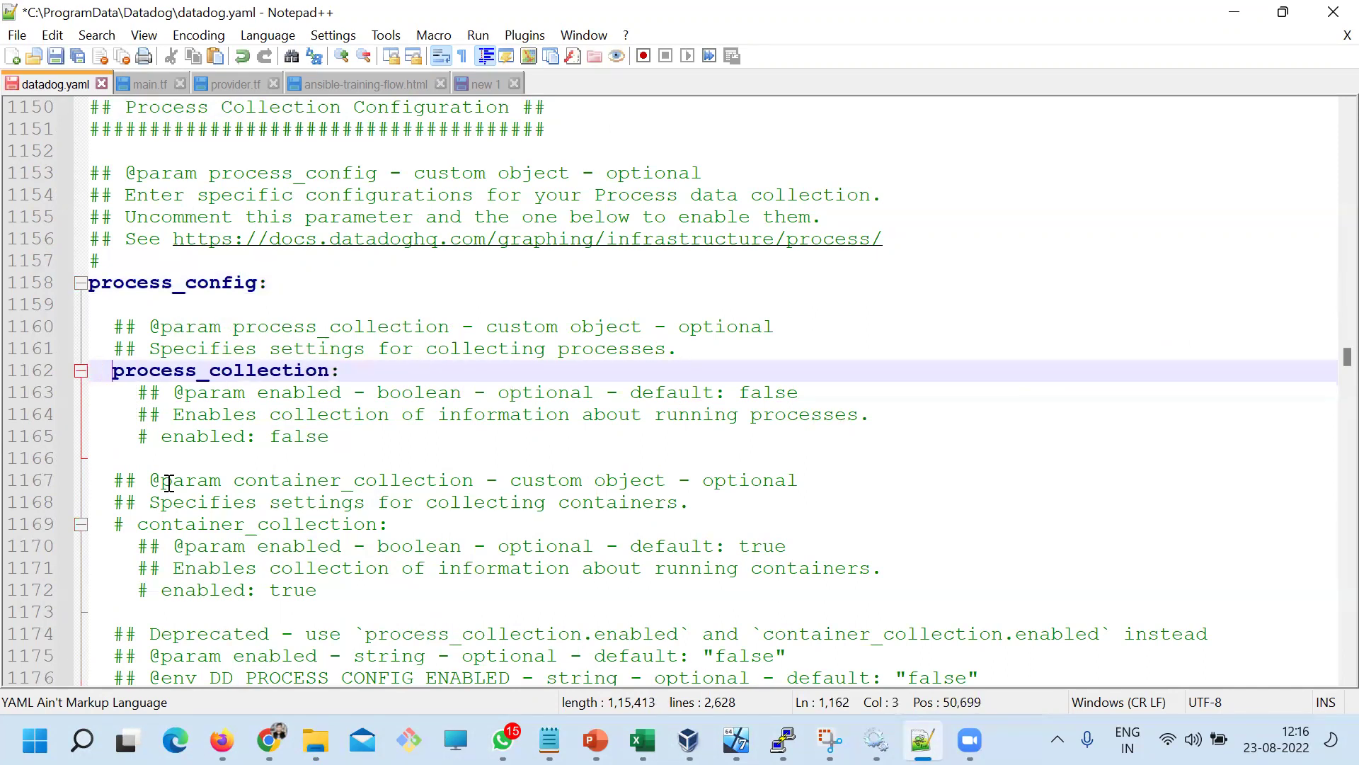
left_click(162, 437)
key("BackSpace")
key("BackSpace")
key("ctrl+s")
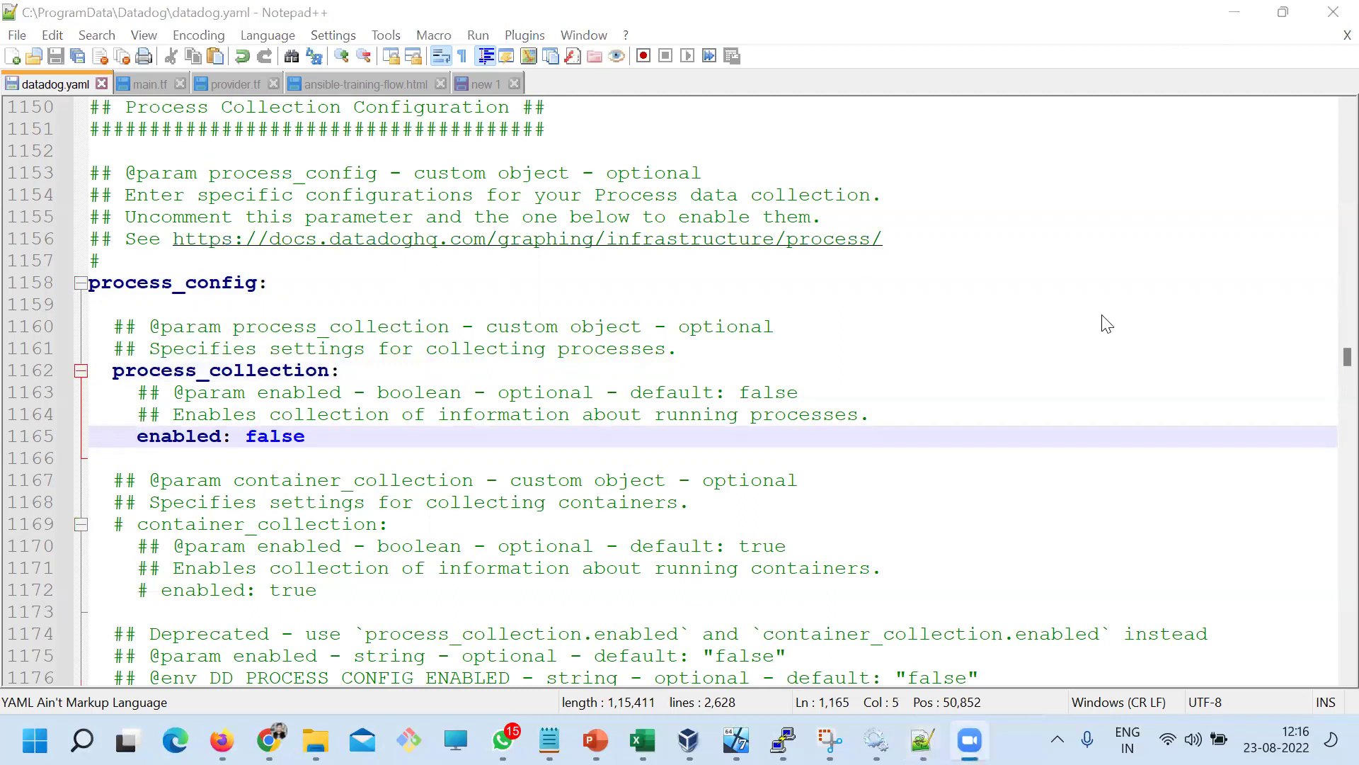
Close Notepad++ and return to the Windows Services list
left_click(1333, 12)
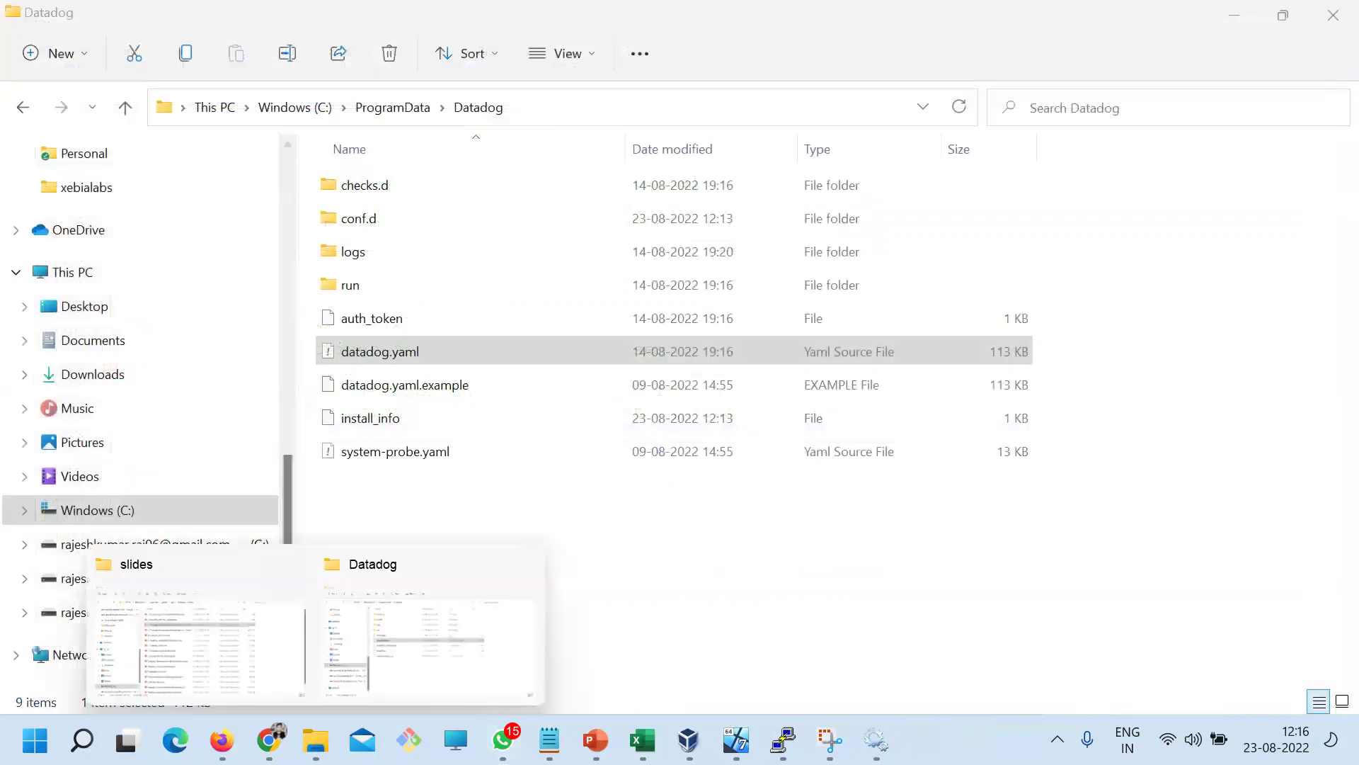
mouse_move(783, 740)
left_click(876, 740)
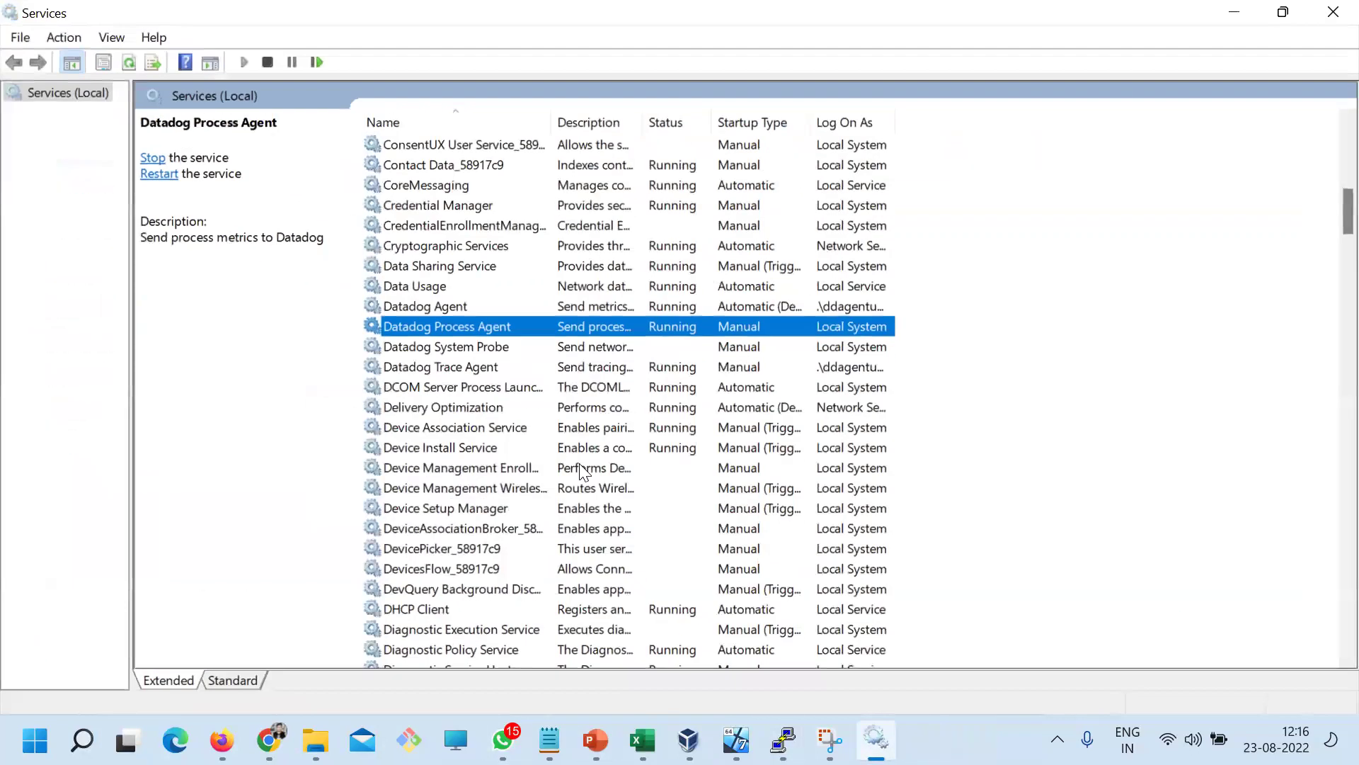
Restart the Datadog Agent service, confirming restart of its dependent services
left_click(427, 305)
right_click(426, 304)
left_click(490, 407)
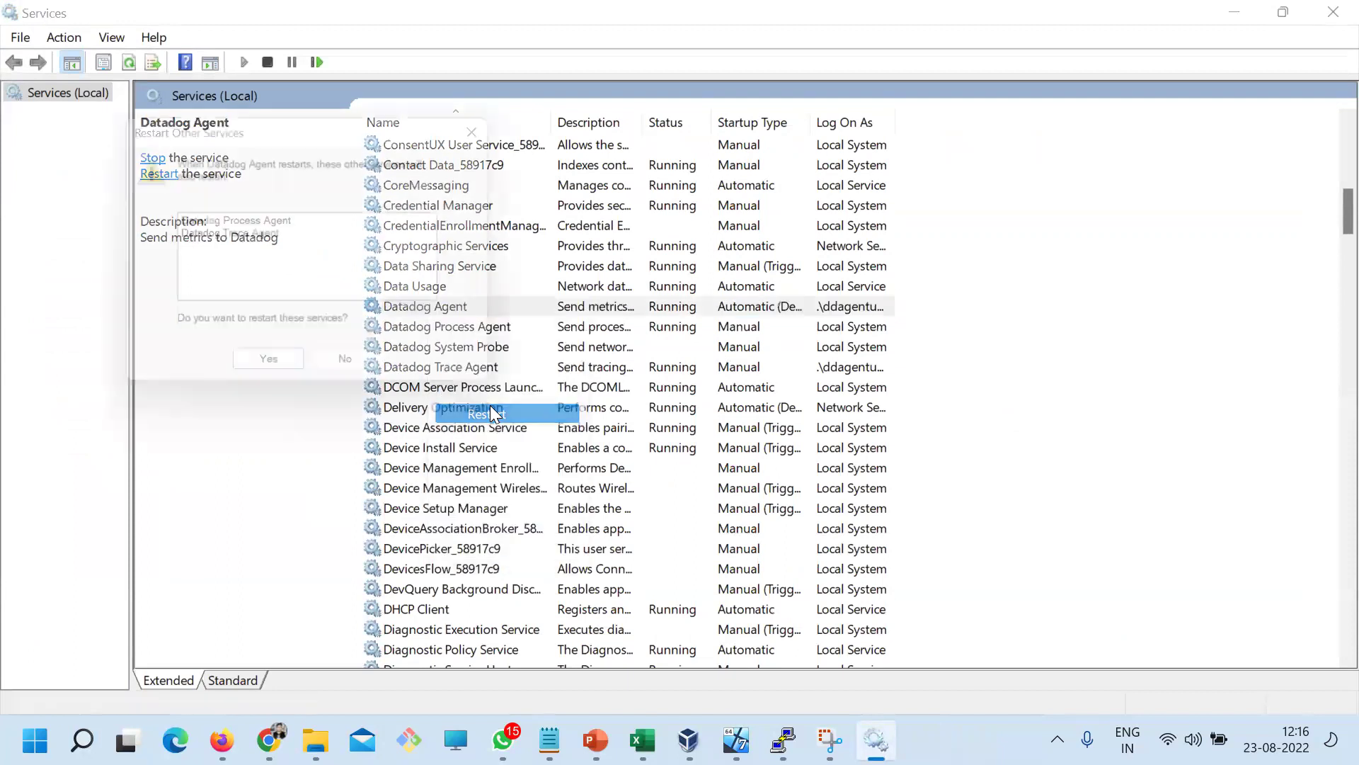
left_click(278, 378)
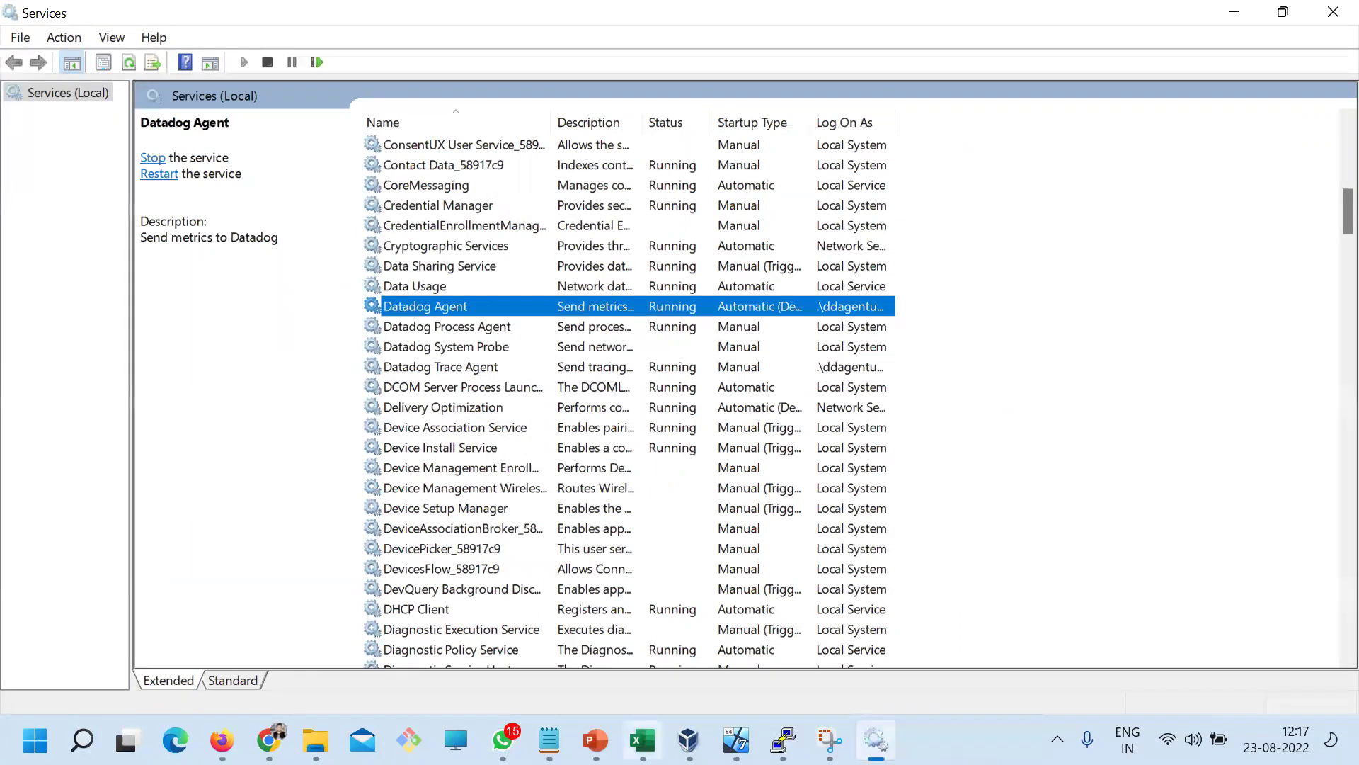
mouse_move(221, 740)
left_click(269, 740)
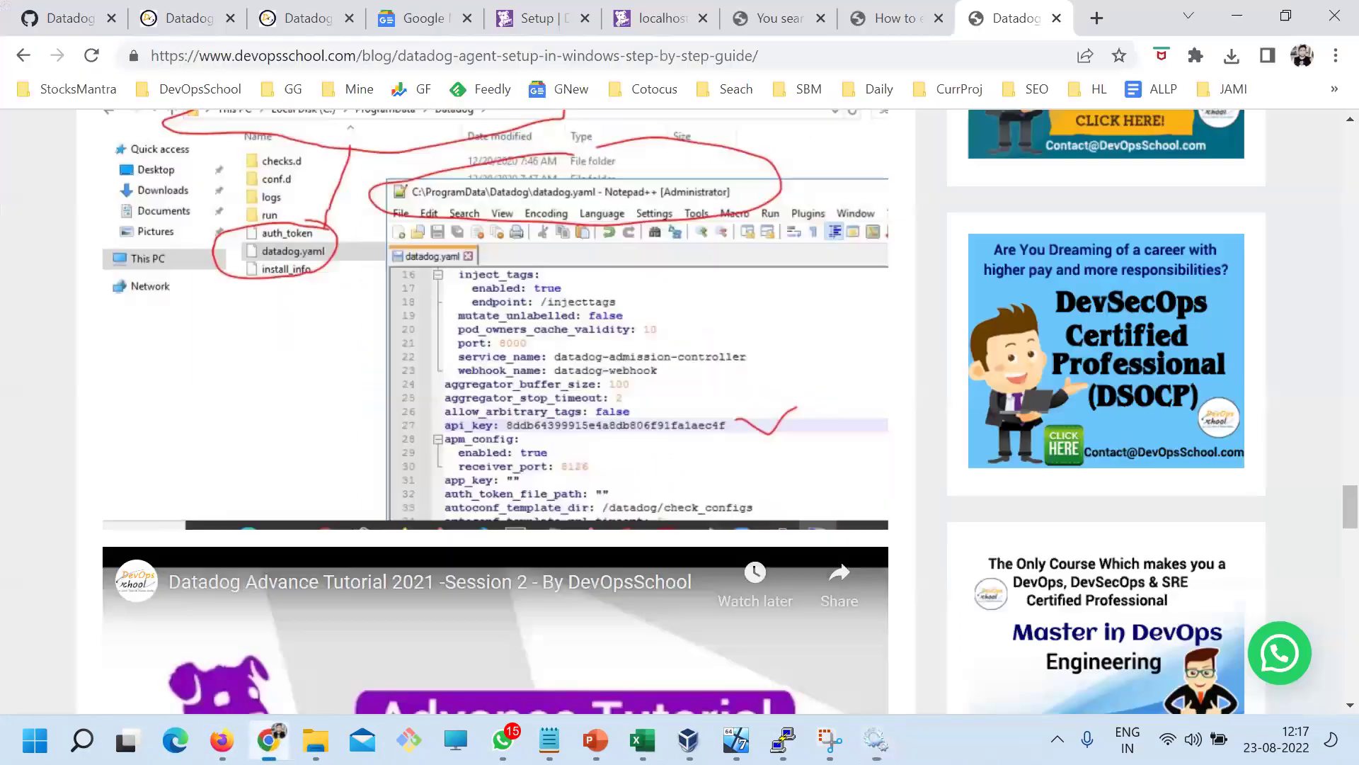
scroll(529, 547, "up", 20)
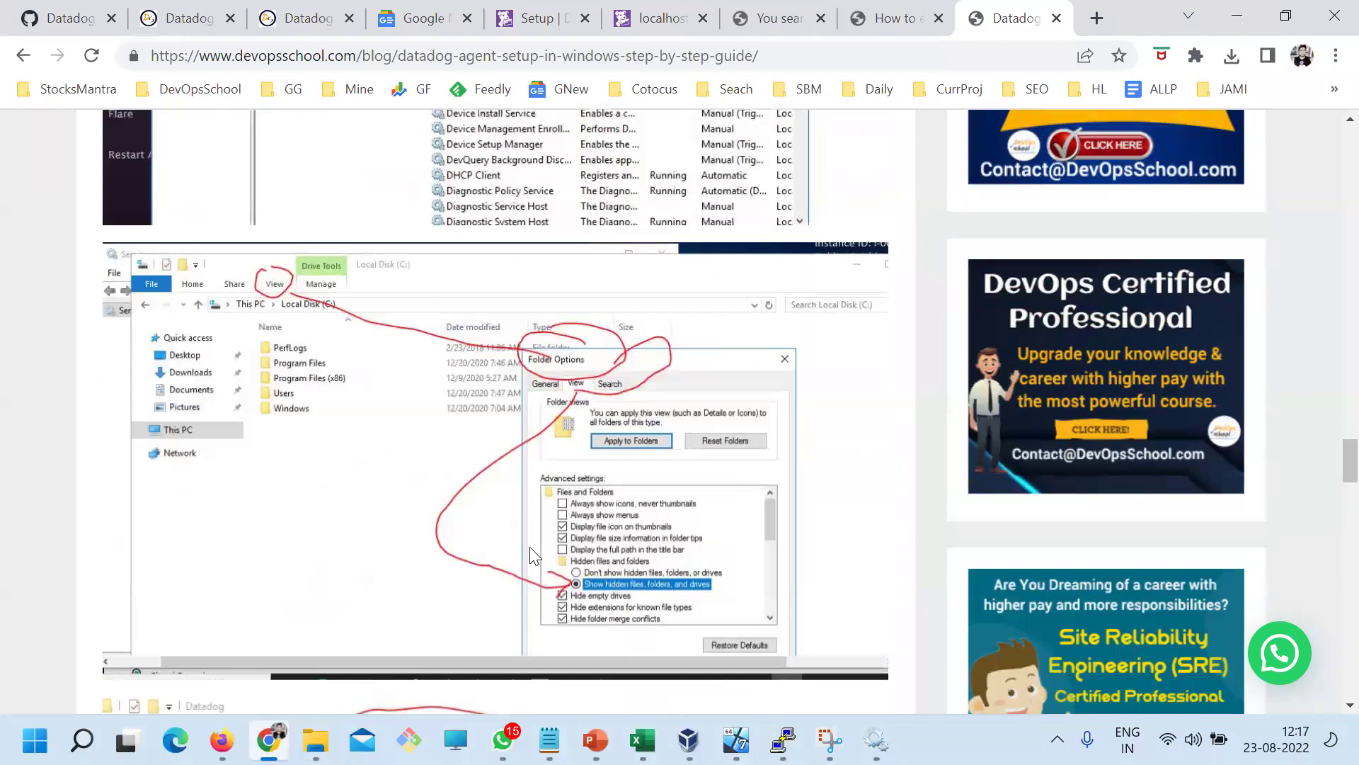
scroll(530, 547, "up", 10)
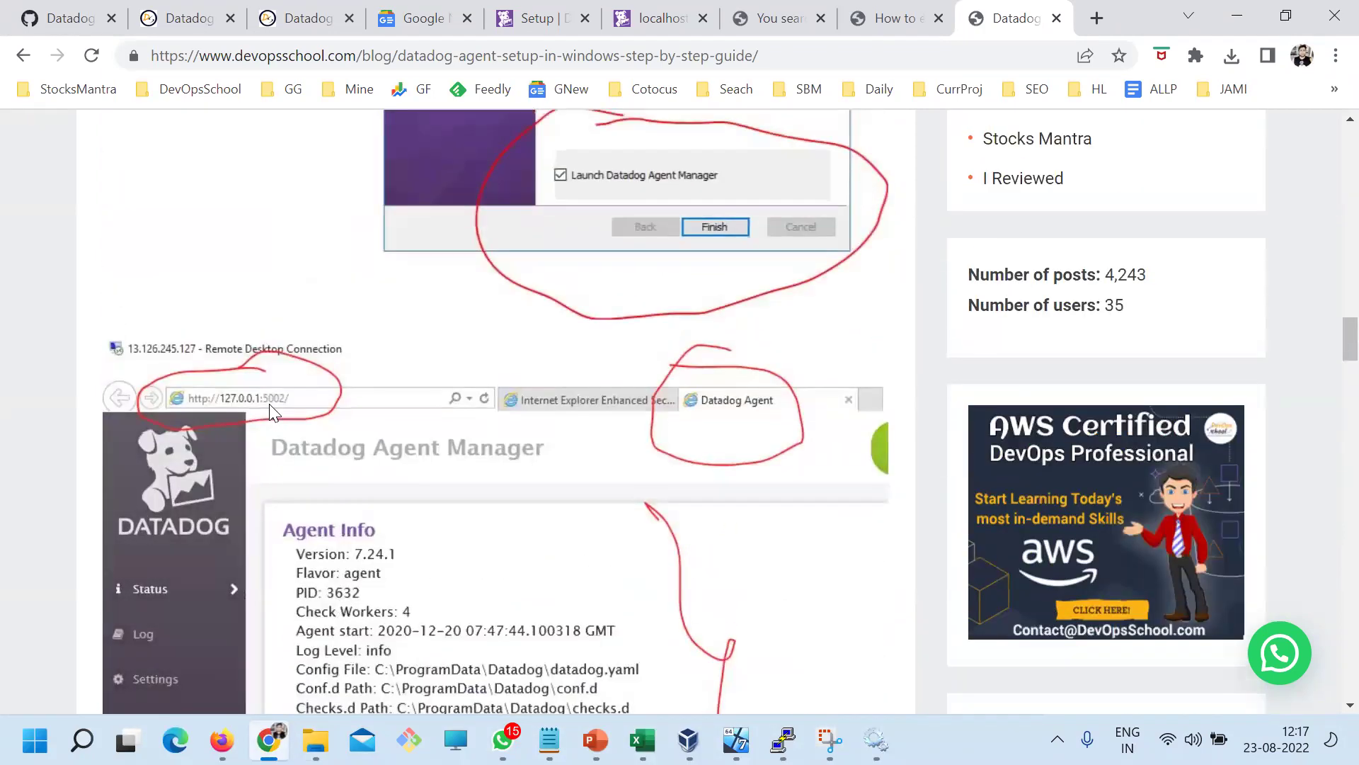
left_click(1096, 18)
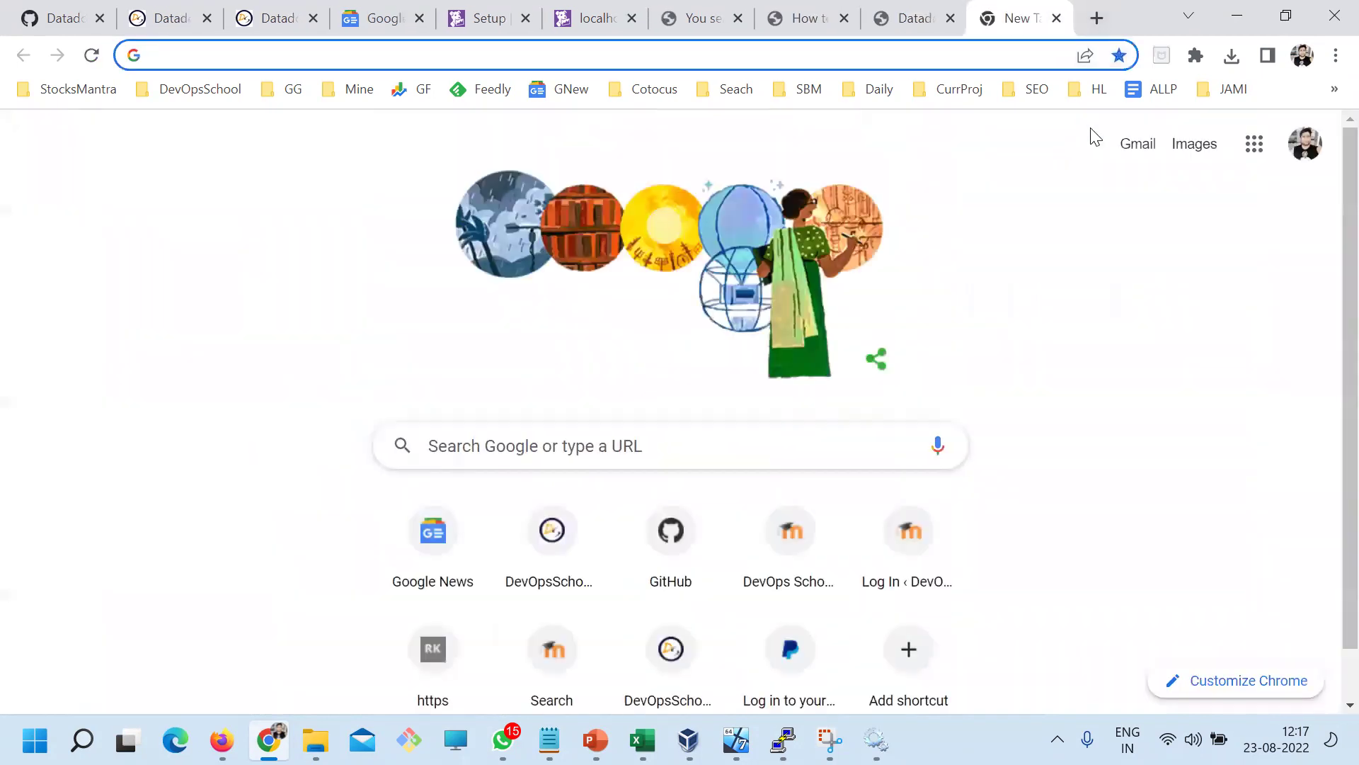
type("localhost:800")
key("Delete")
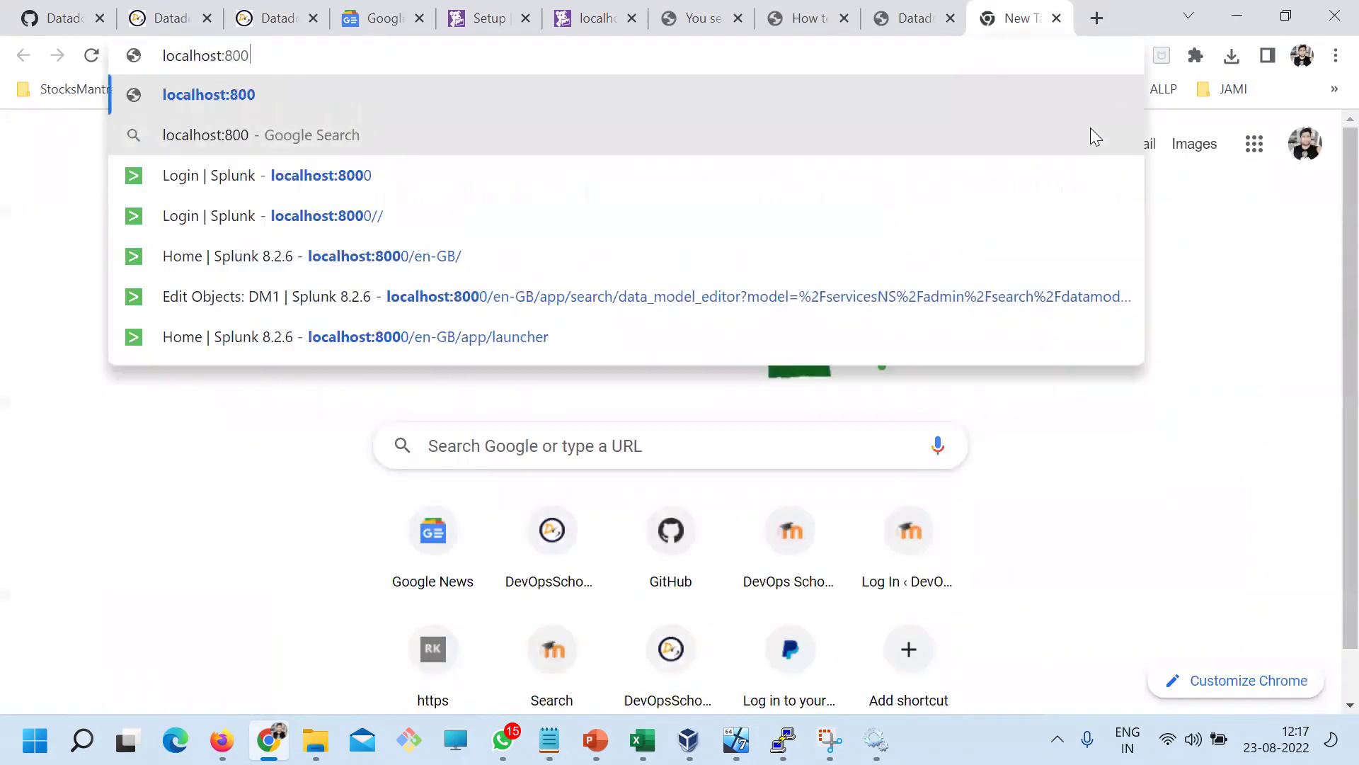
key("BackSpace")
key("BackSpace")
key("BackSpace")
type("5002")
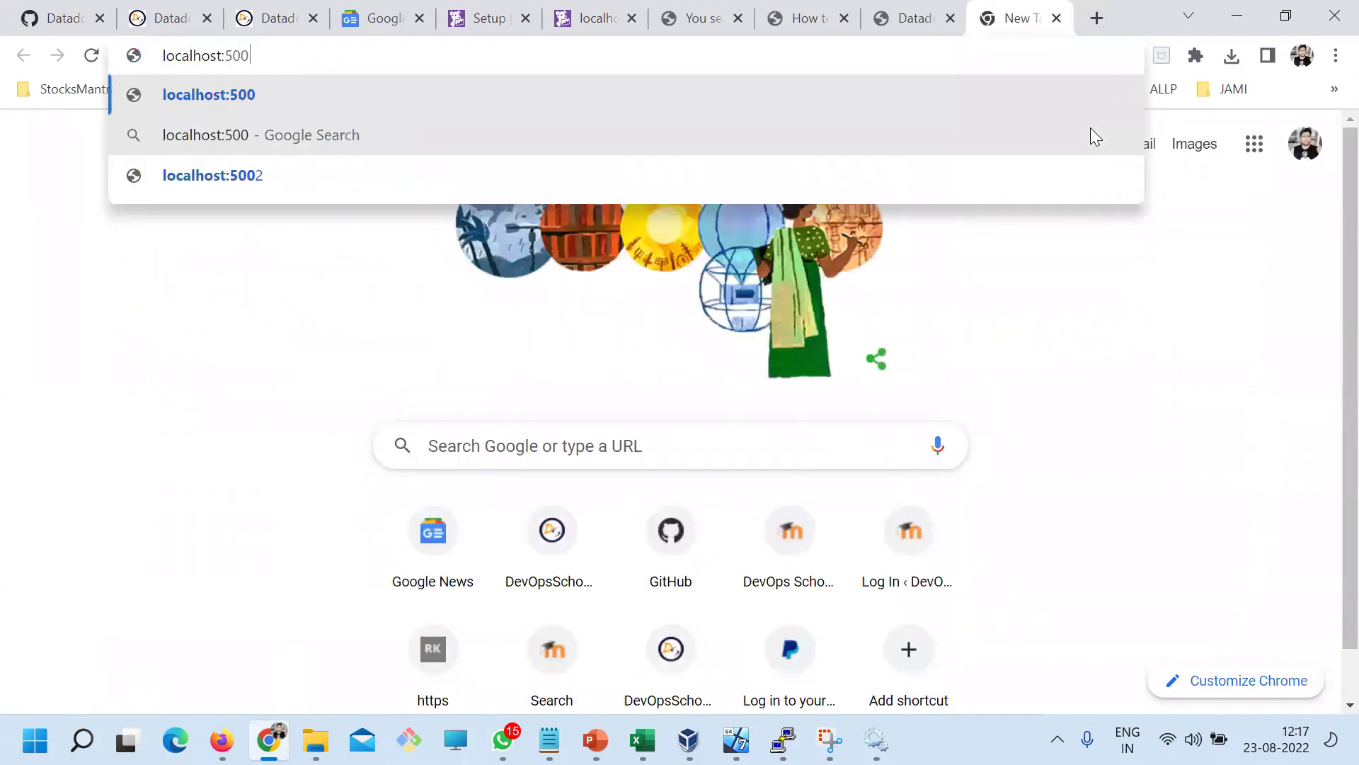
key("Return")
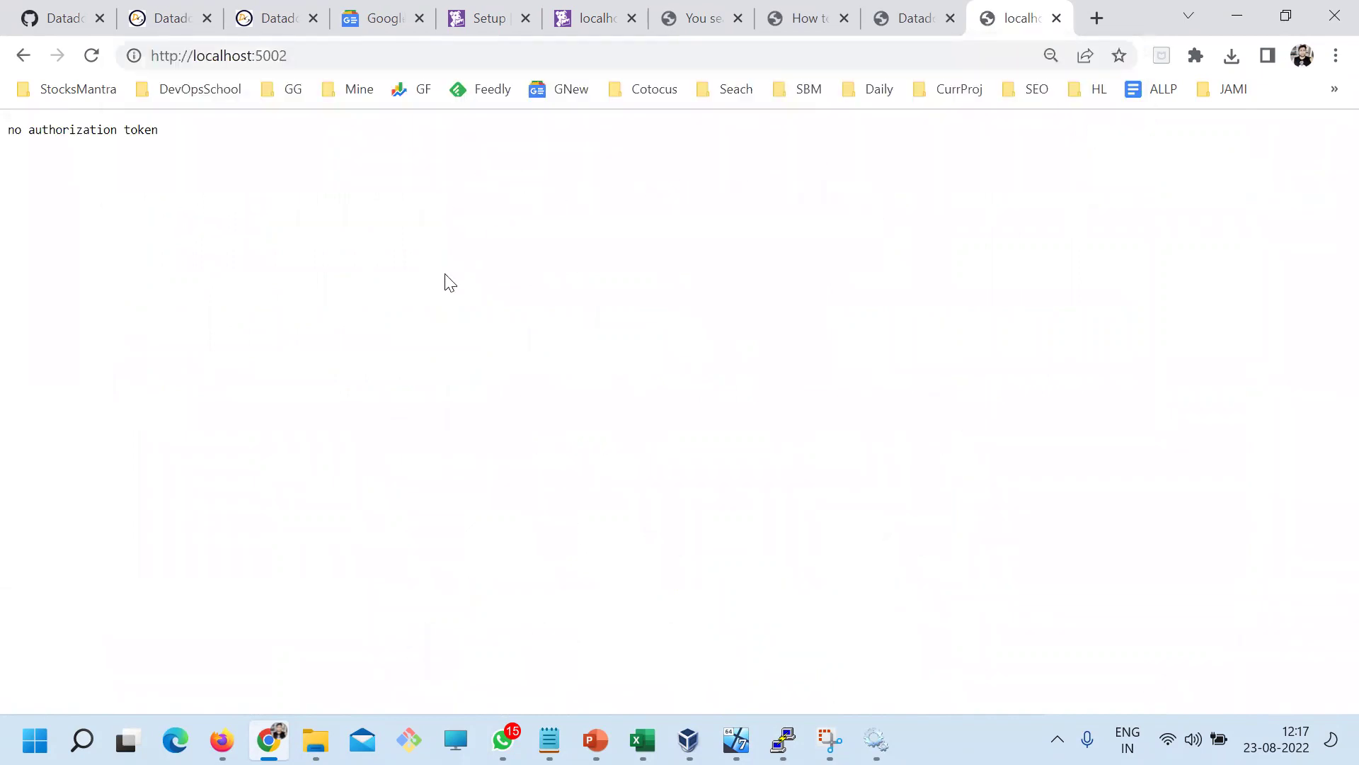
Zoom the page to 125% and reload it, still showing 'no authorization token'
key("ctrl+plus")
left_click_drag(10, 137, 209, 151)
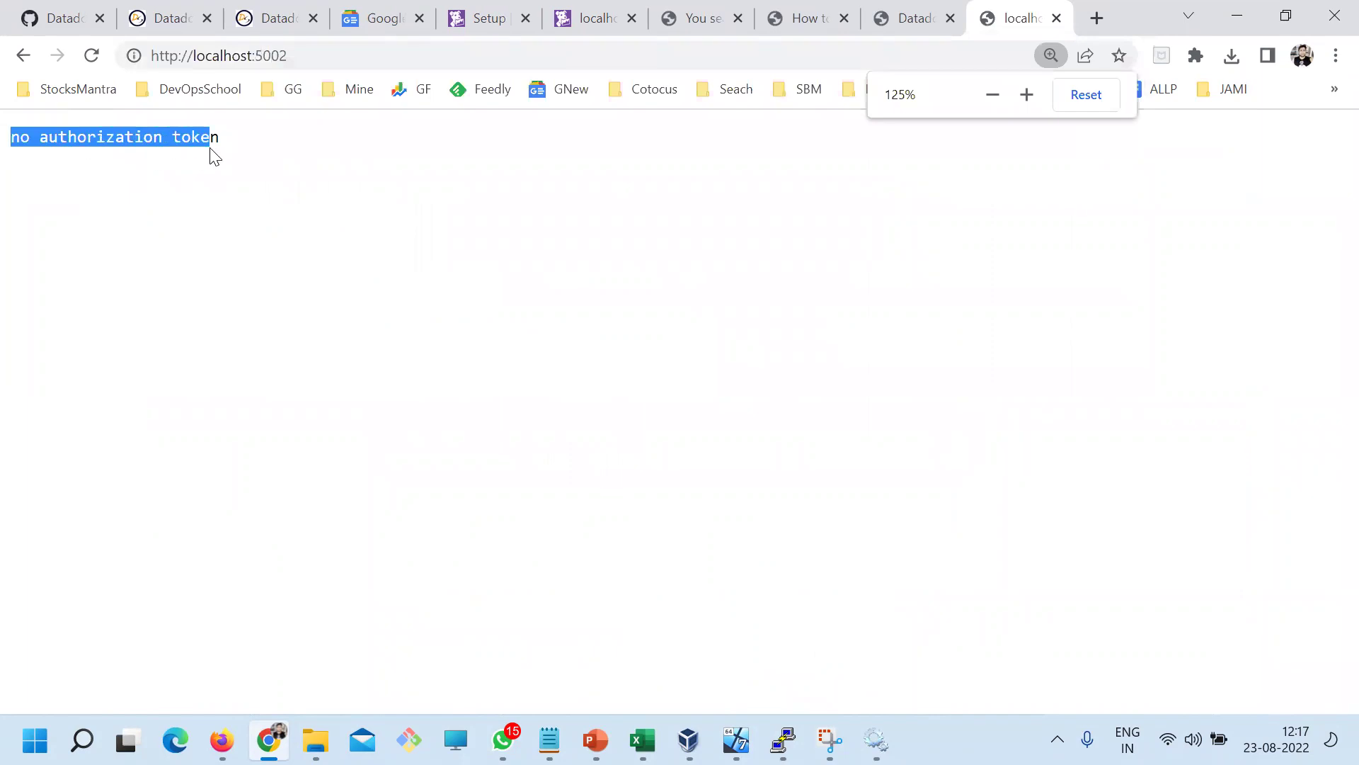
left_click(303, 52)
left_click(375, 58)
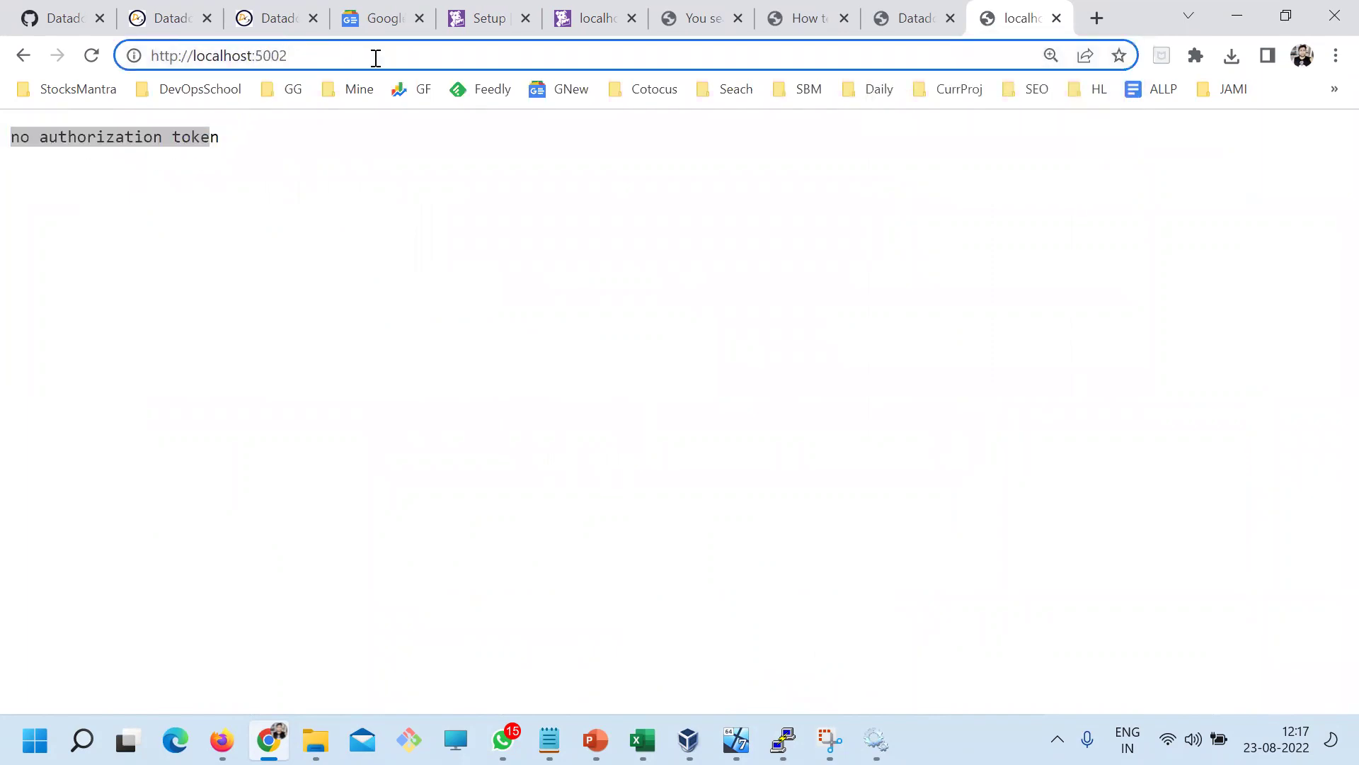
key("Return")
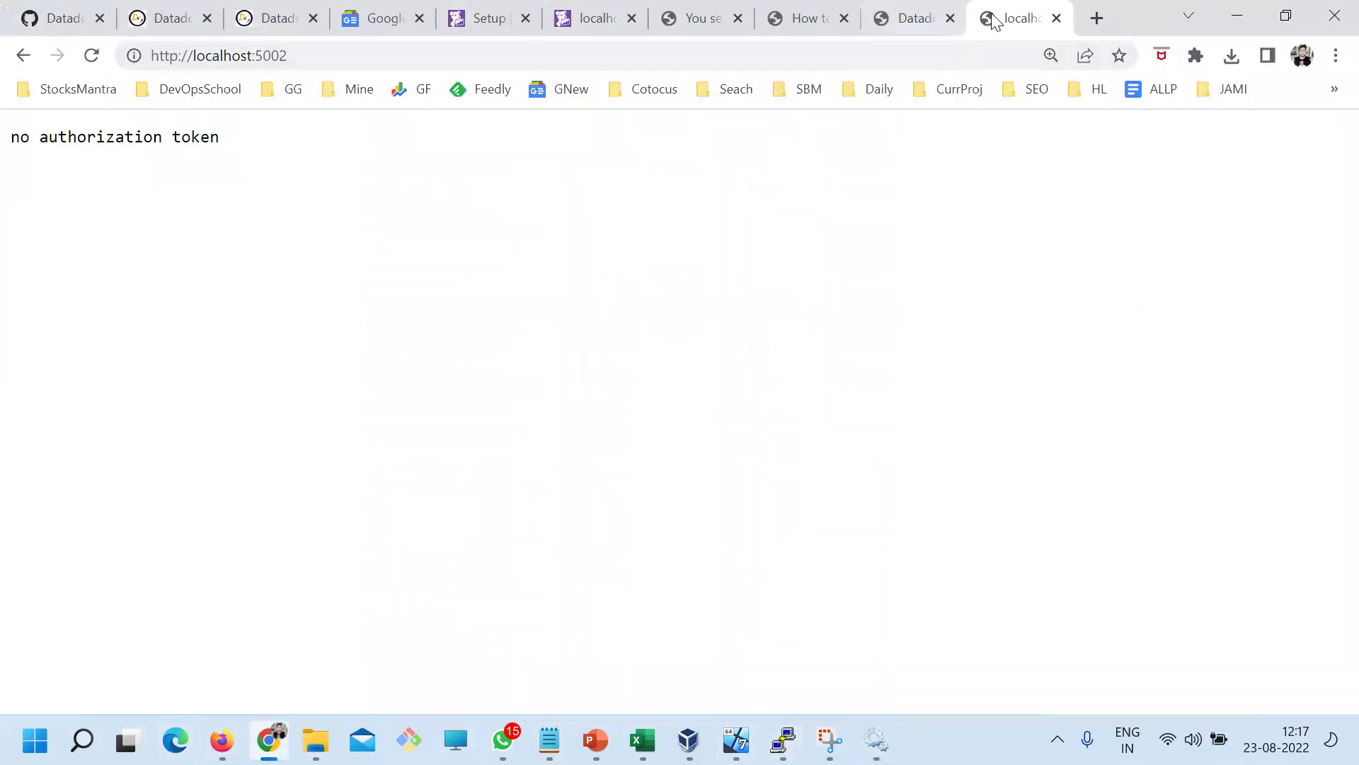
Reload localhost:5002, then try starting Datadog System Probe, which stops again
left_click(316, 55)
key("Return")
key("alt+Tab")
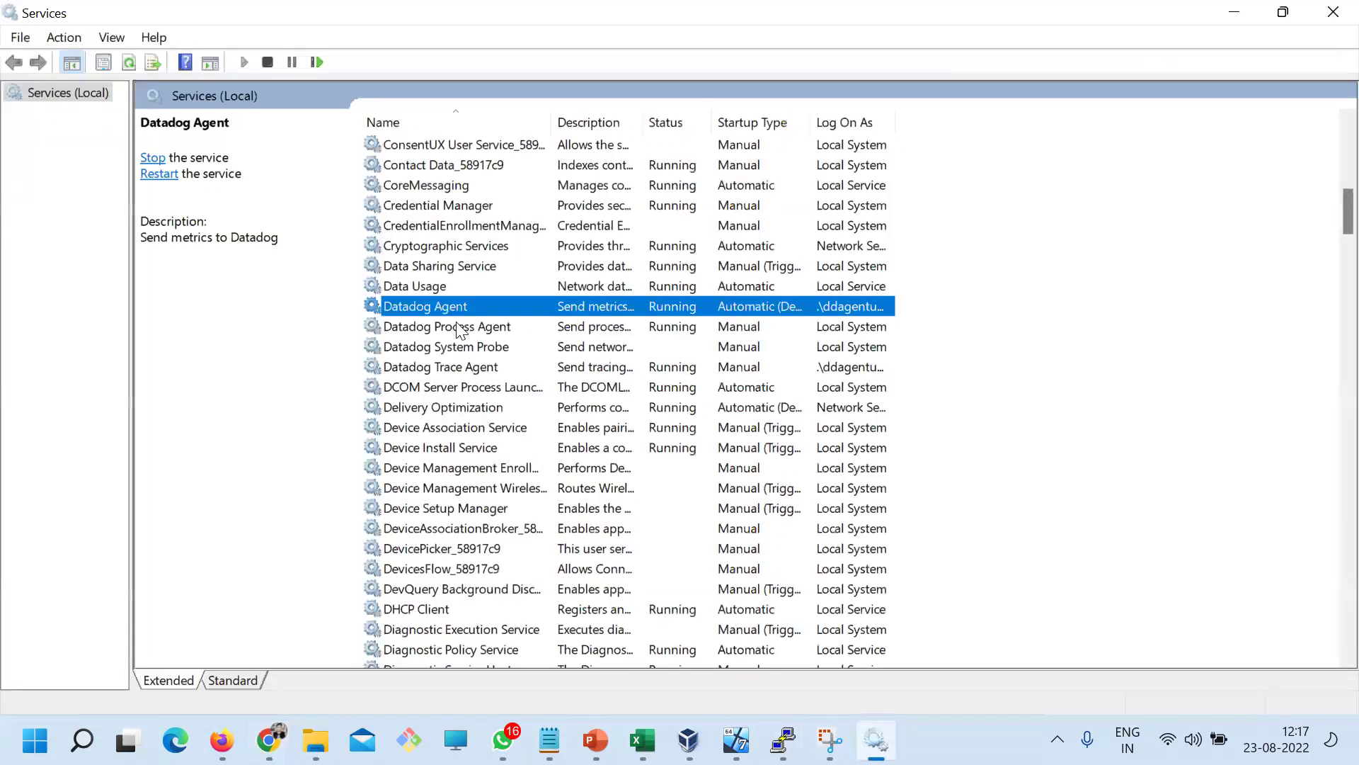
left_click(441, 349)
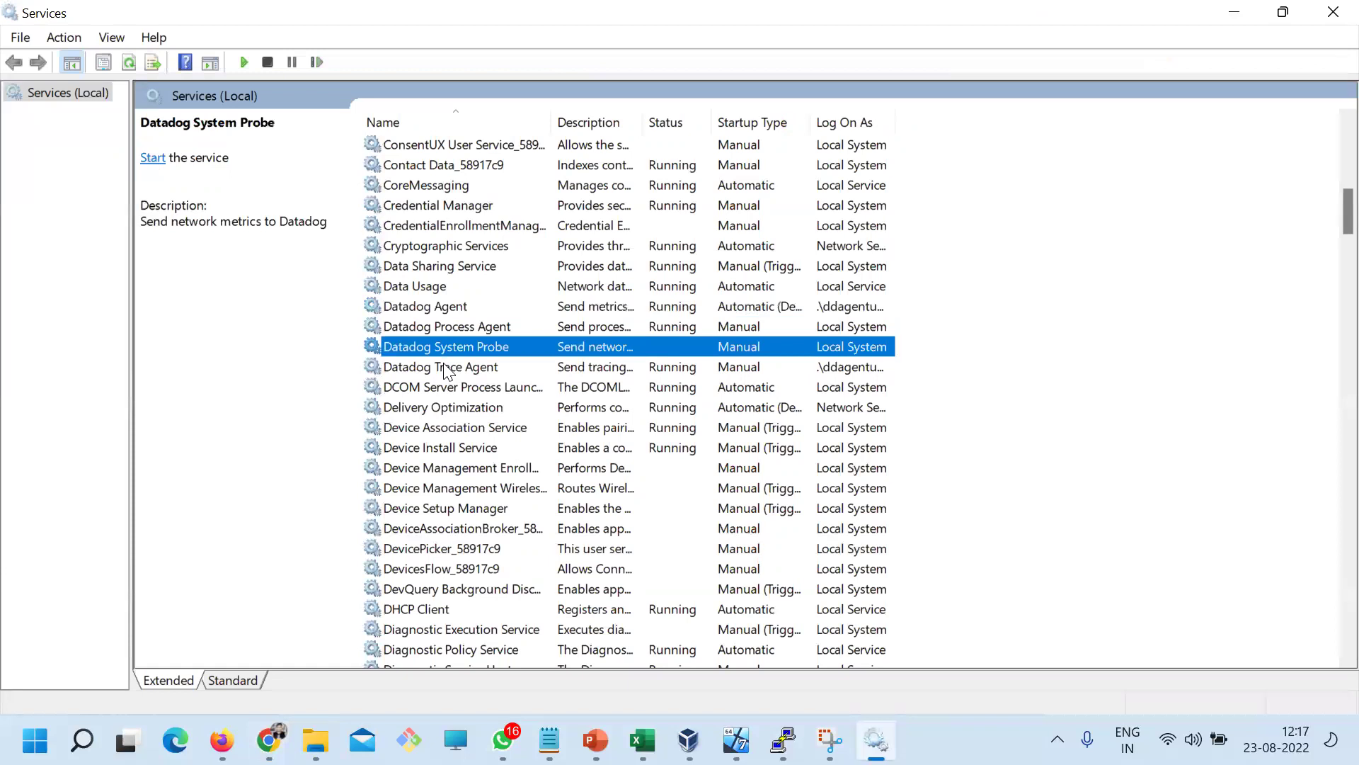
right_click(446, 368)
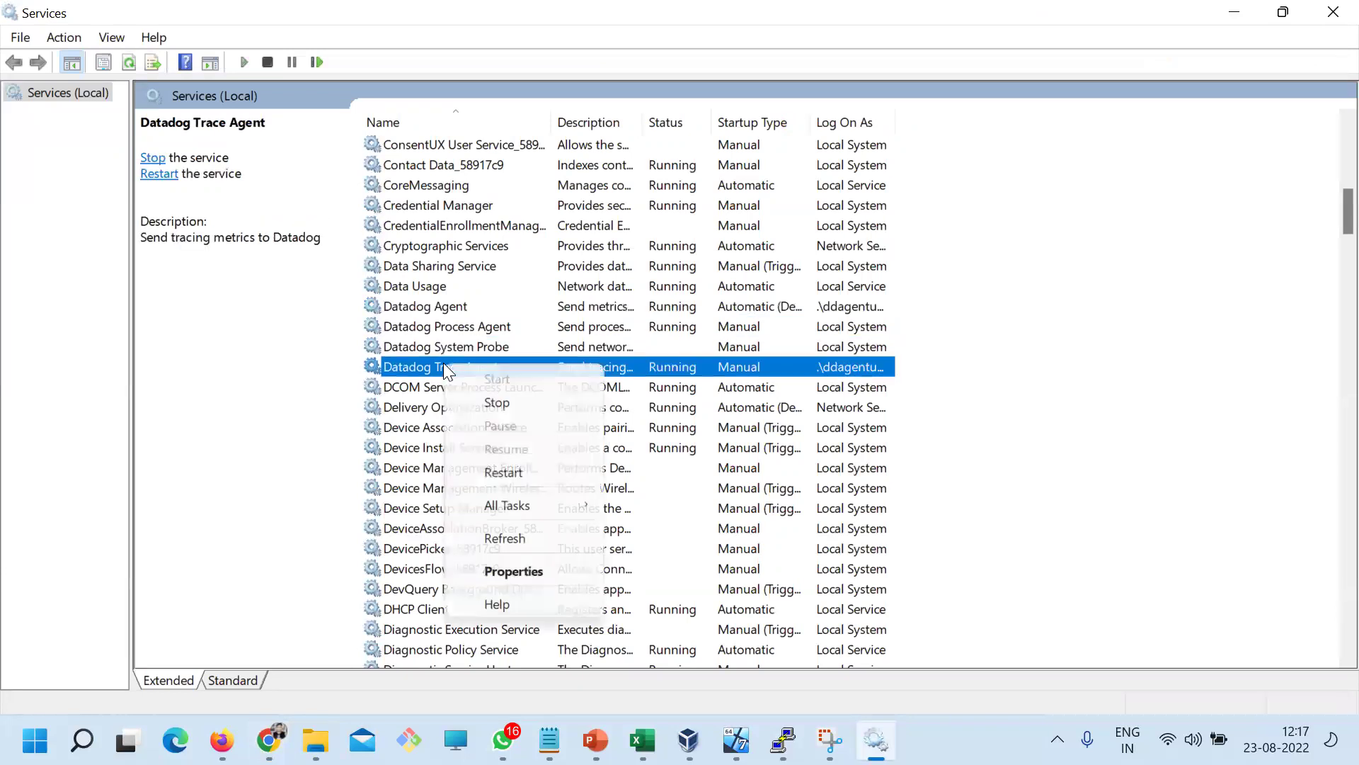
left_click(434, 345)
right_click(434, 345)
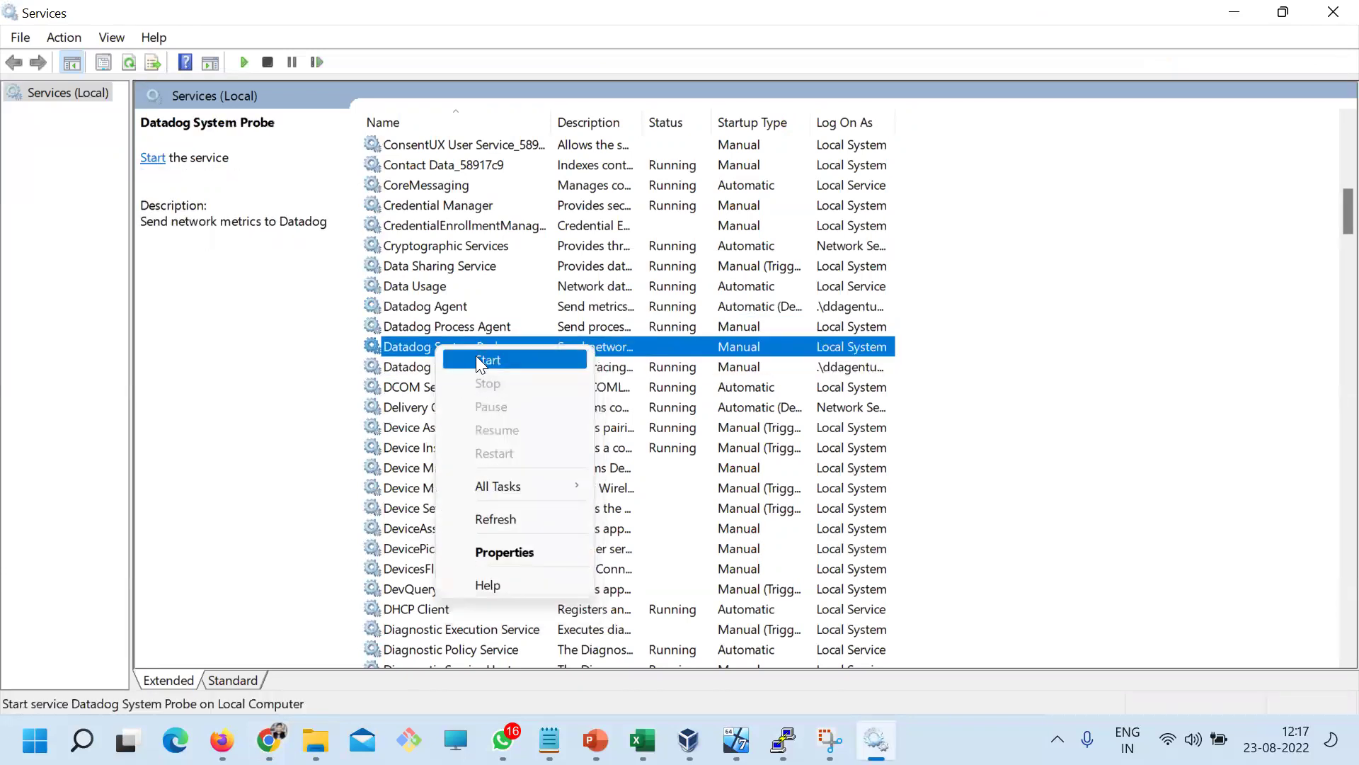
left_click(481, 361)
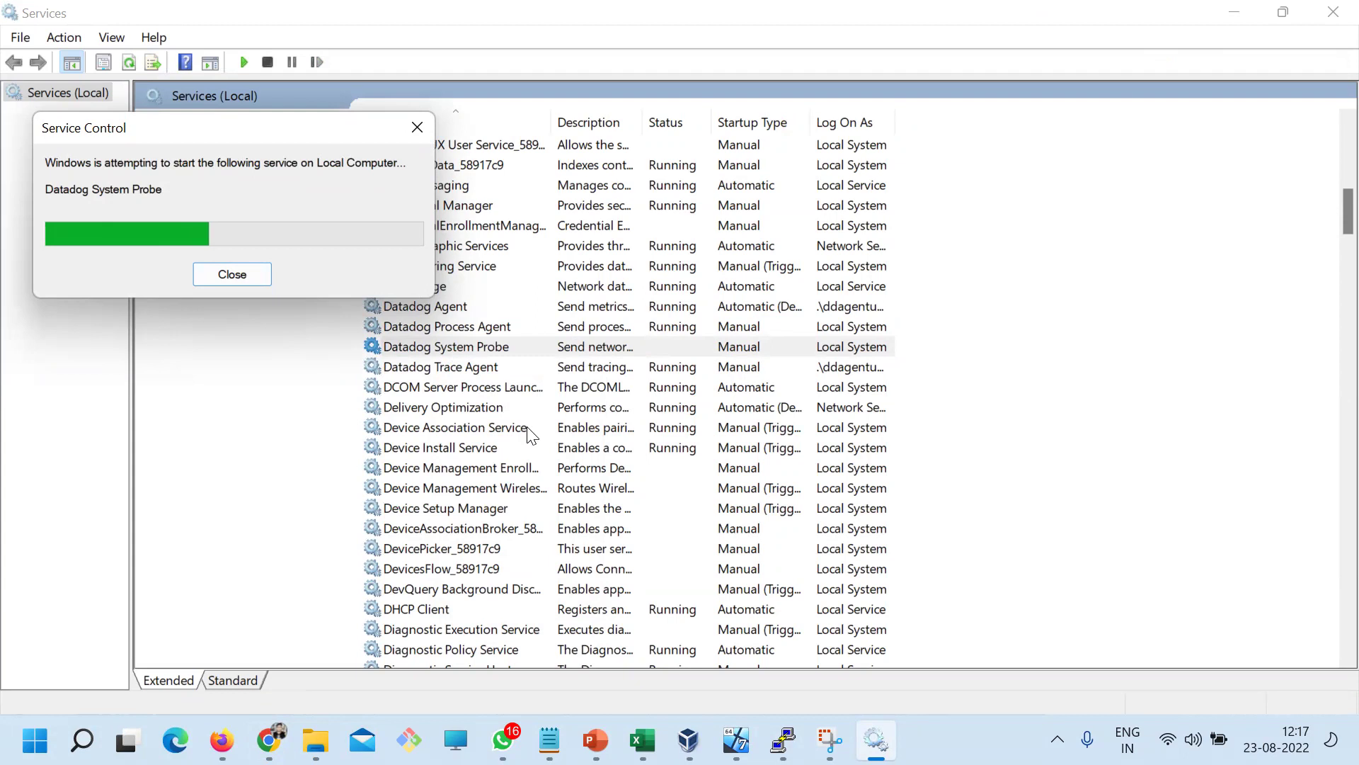
left_click(858, 522)
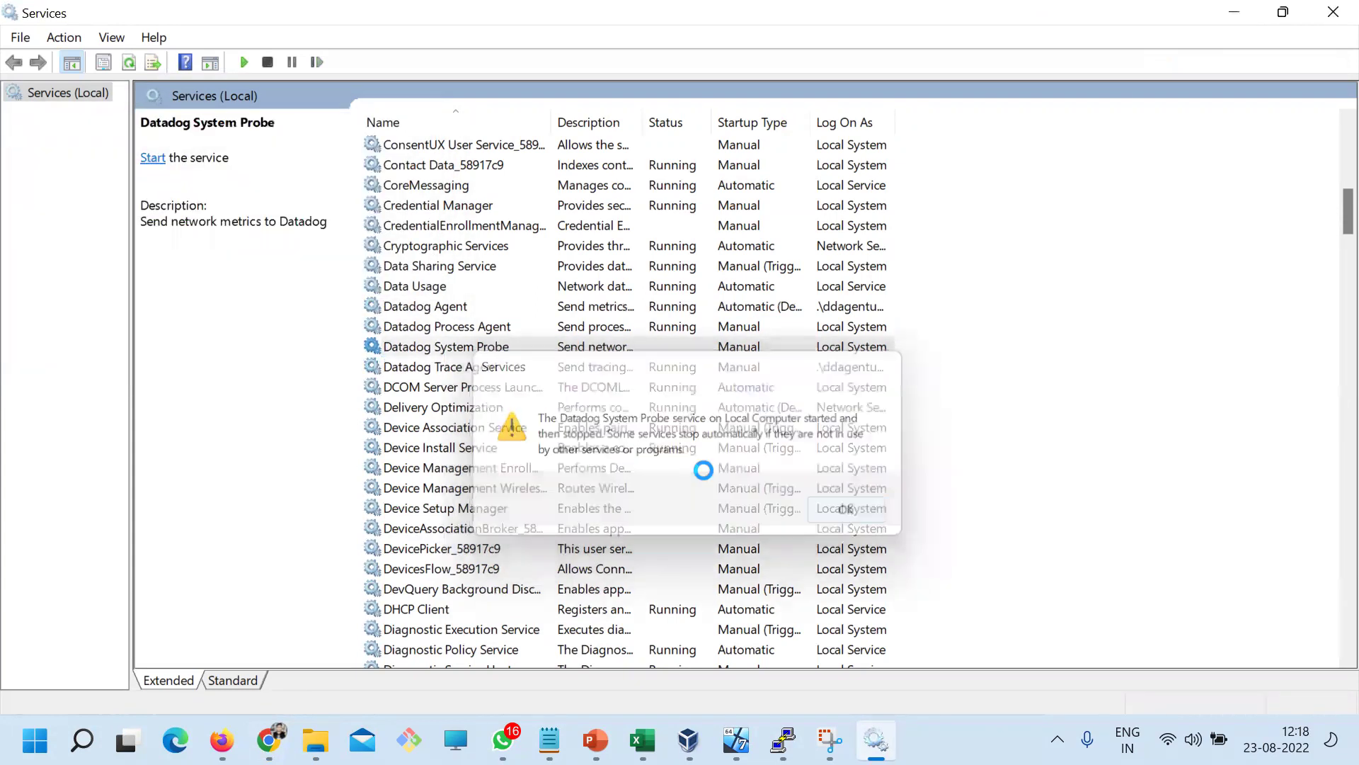
Restart the Datadog Trace Agent and Datadog Process Agent services
right_click(473, 367)
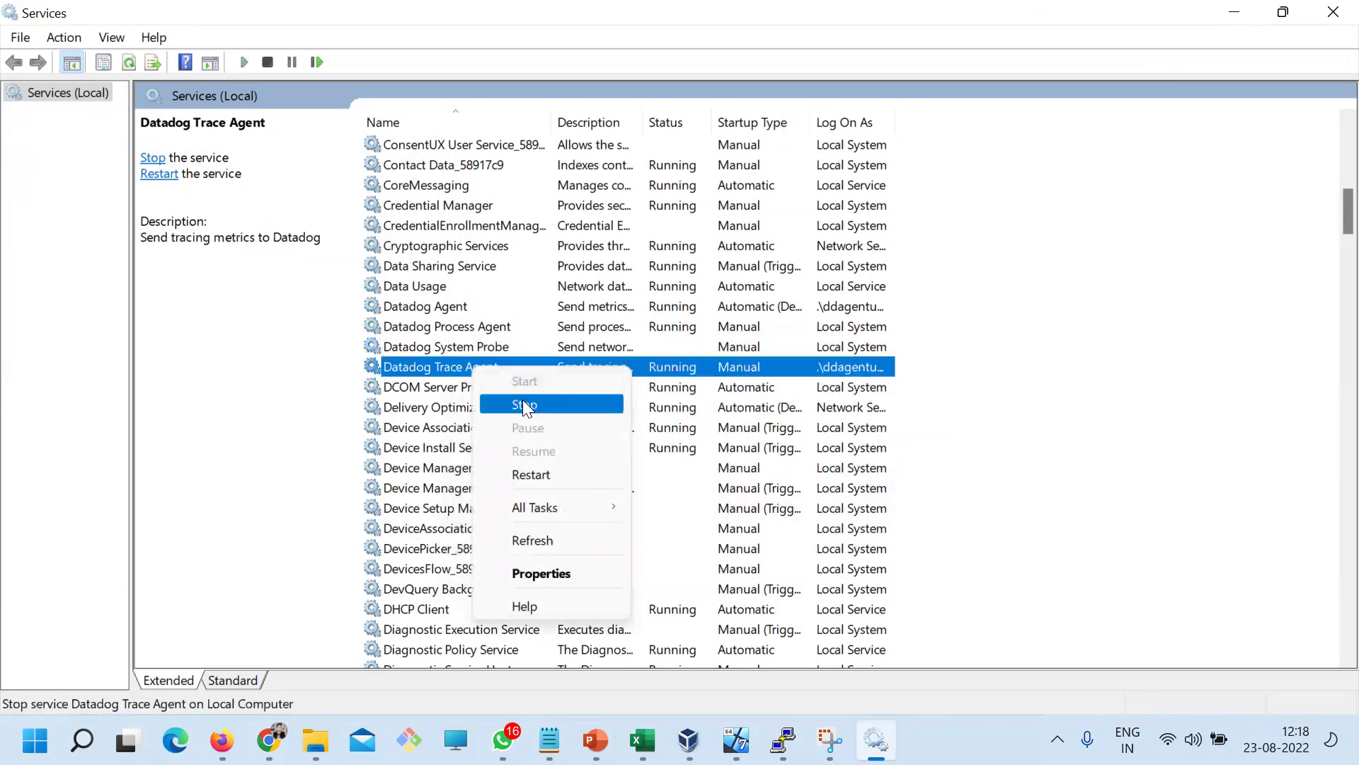
left_click(528, 475)
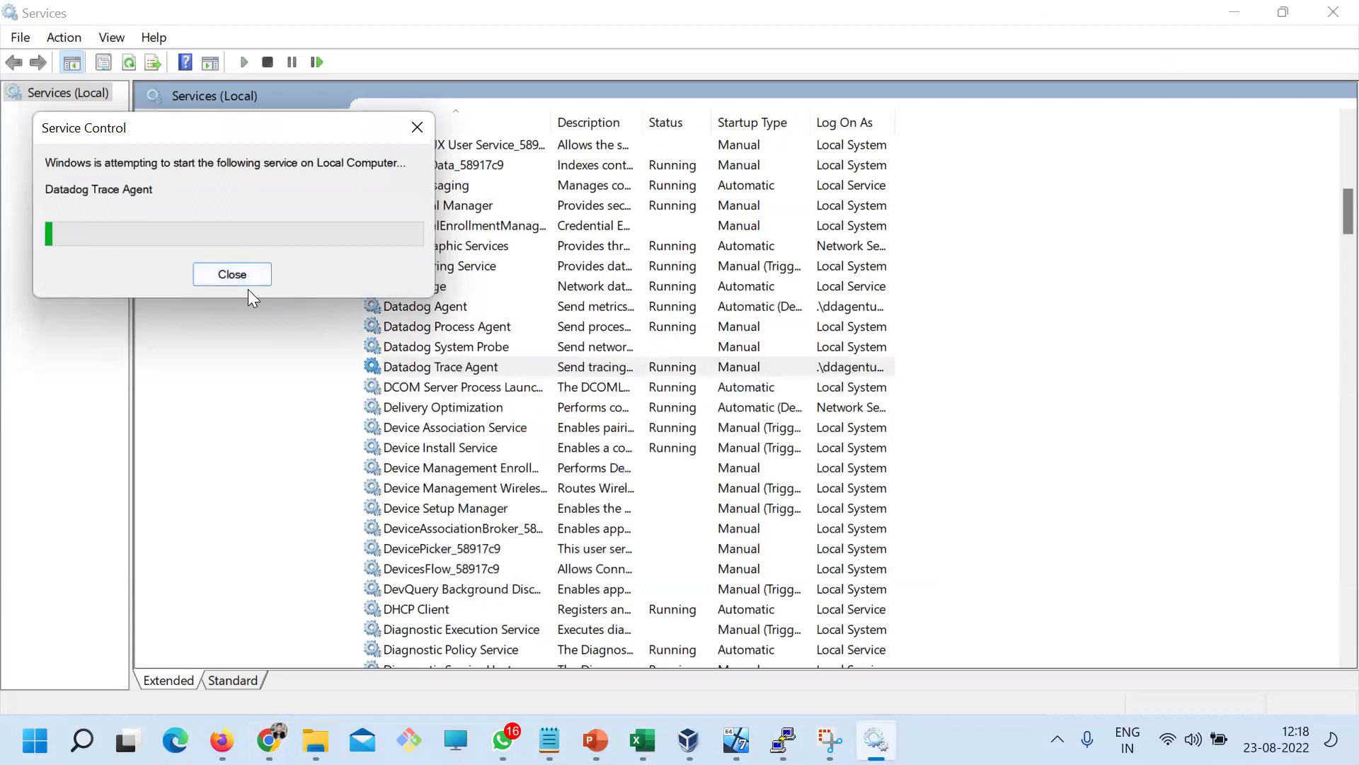
right_click(453, 330)
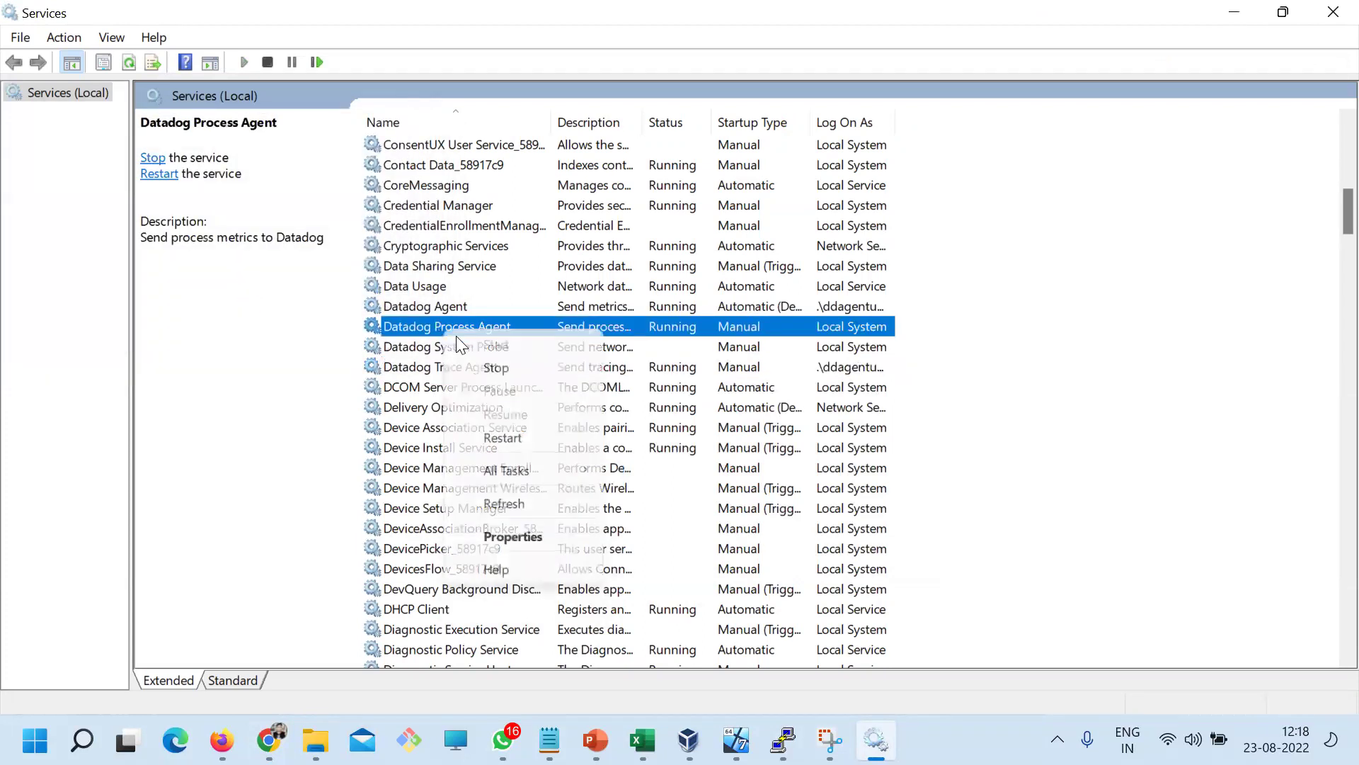
left_click(506, 438)
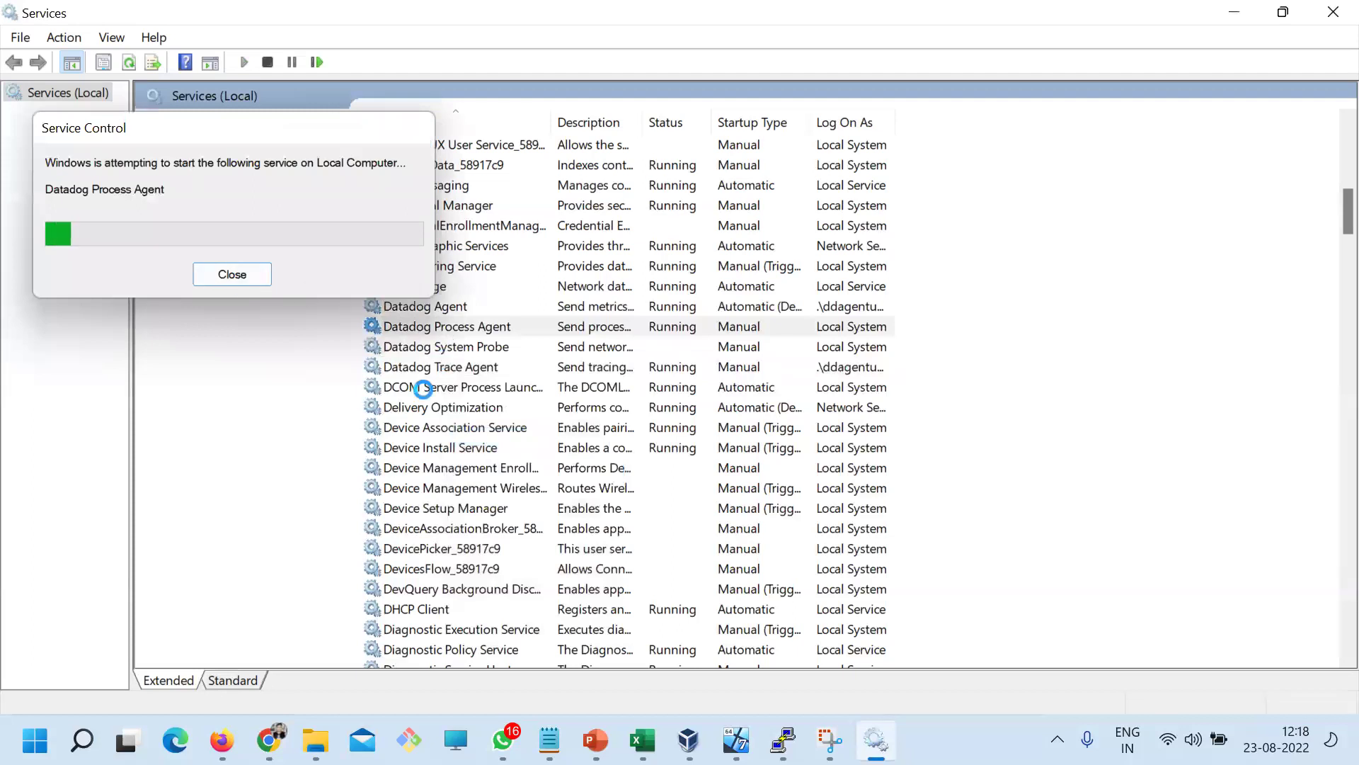
key("alt+Tab")
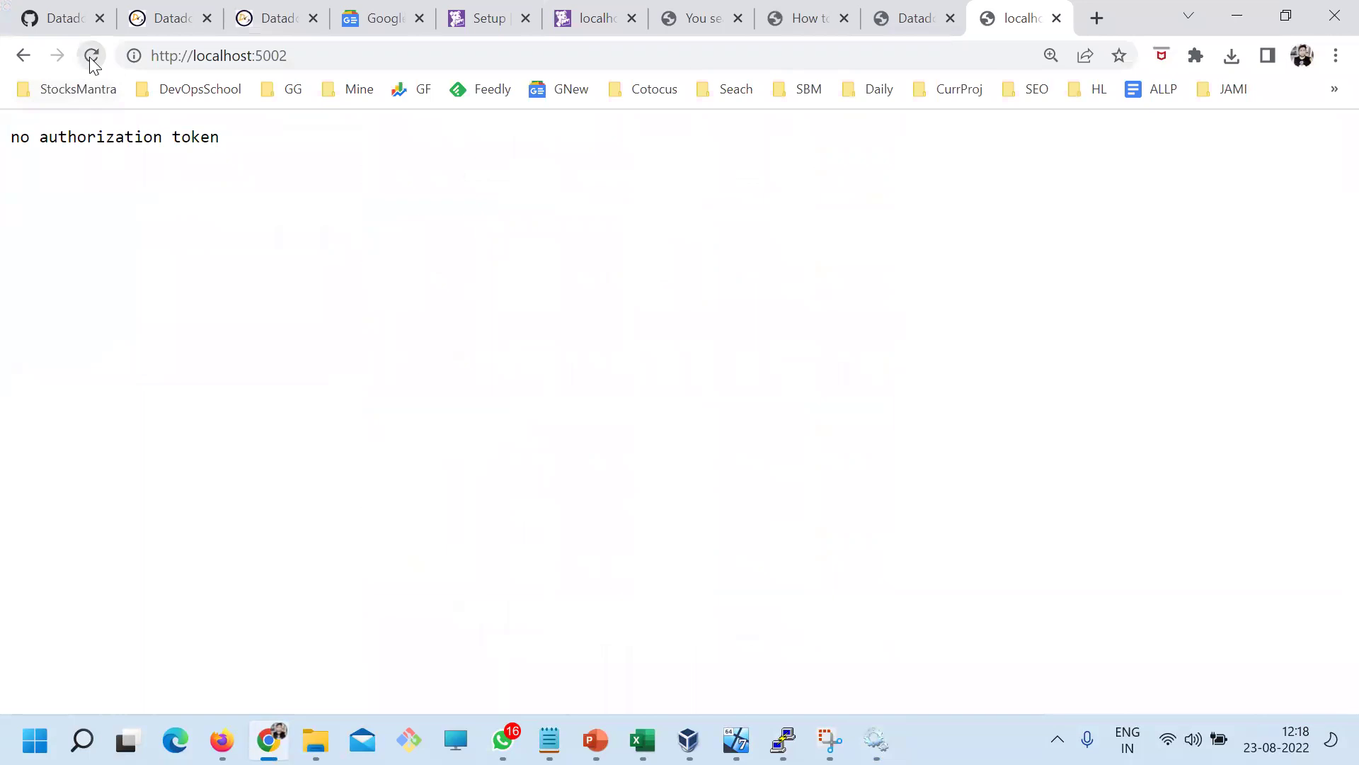
Select the 'no authorization token' line, then bring up the C:\ProgramData\Datadog folder
left_click_drag(30, 137, 205, 146)
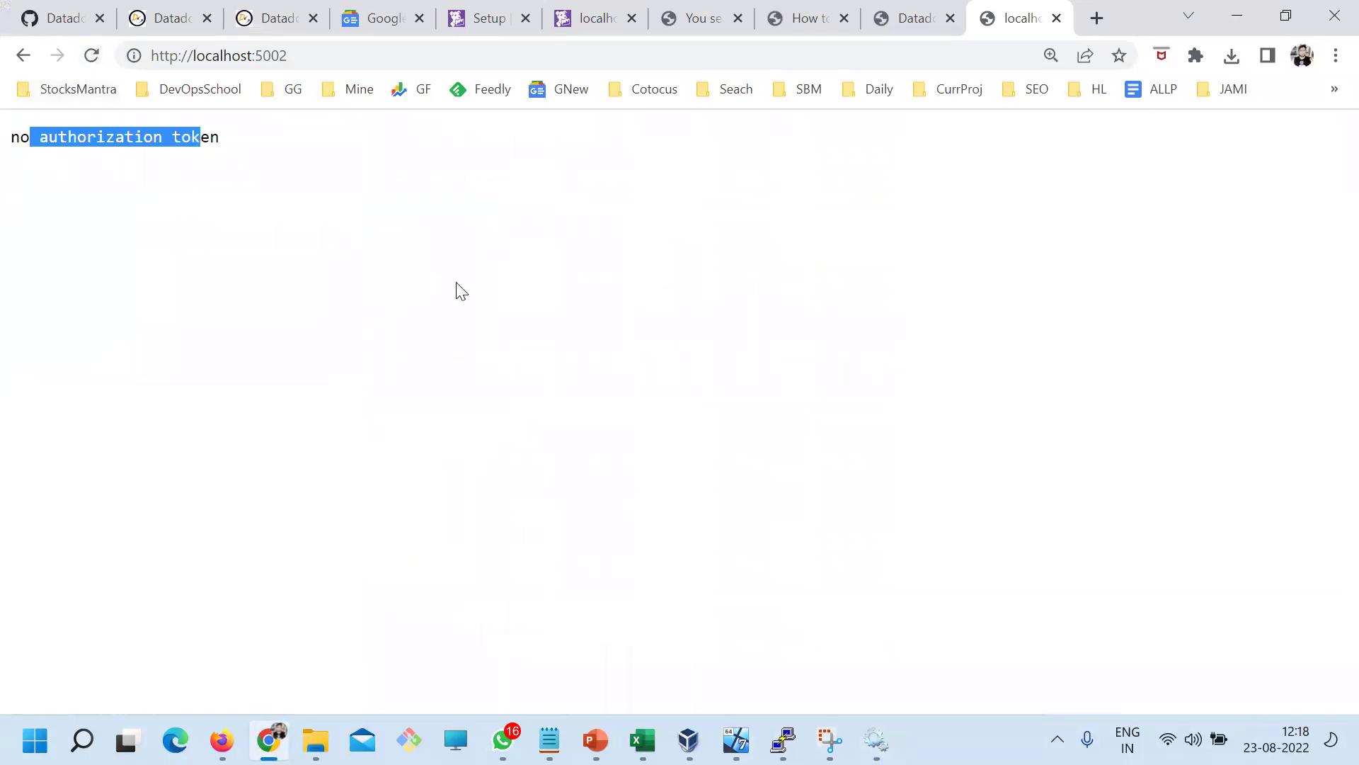
left_click(264, 192)
left_click_drag(221, 138, 3, 150)
left_click(316, 736)
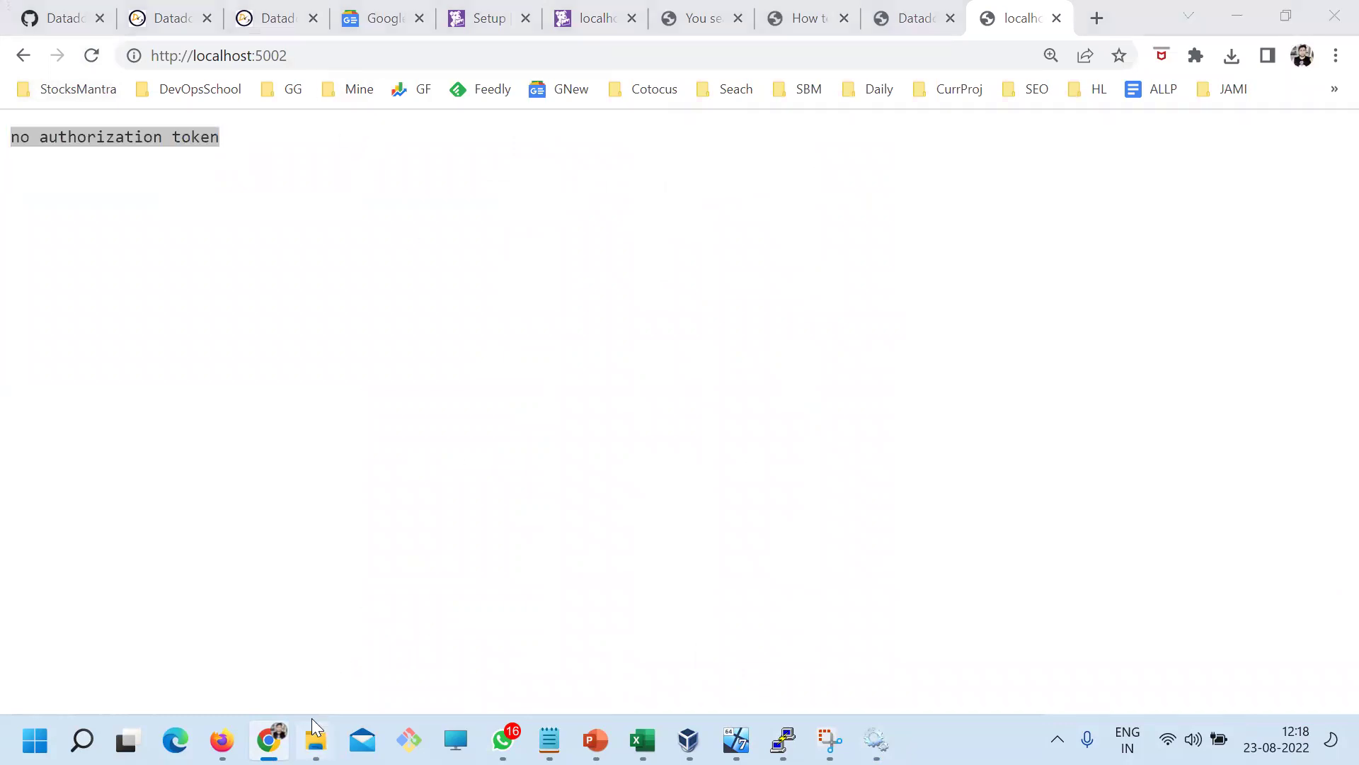
left_click(336, 654)
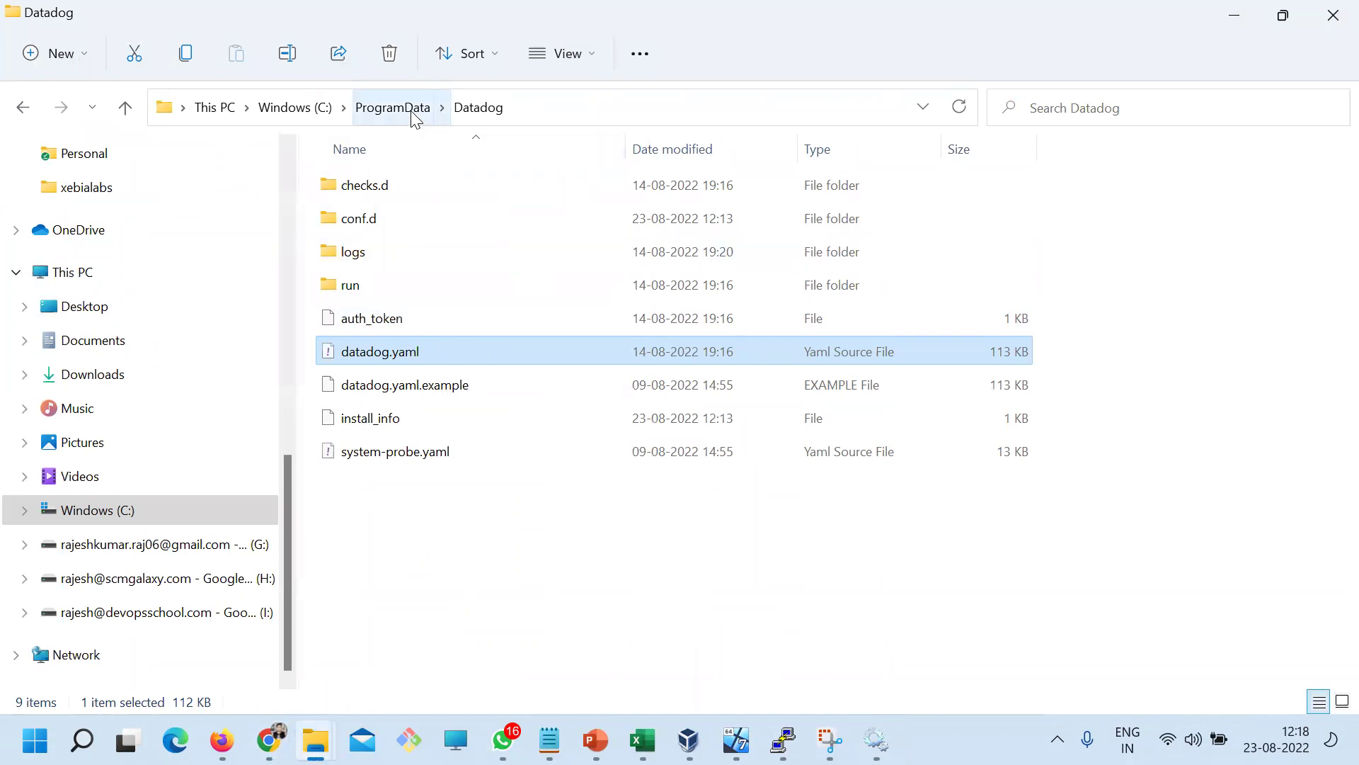
Look through the logs, run and checks.d folders in C:\ProgramData\Datadog, briefly checking the localhost:5002 page
left_click(353, 256)
left_click(361, 282)
left_click(366, 225)
double_click(365, 189)
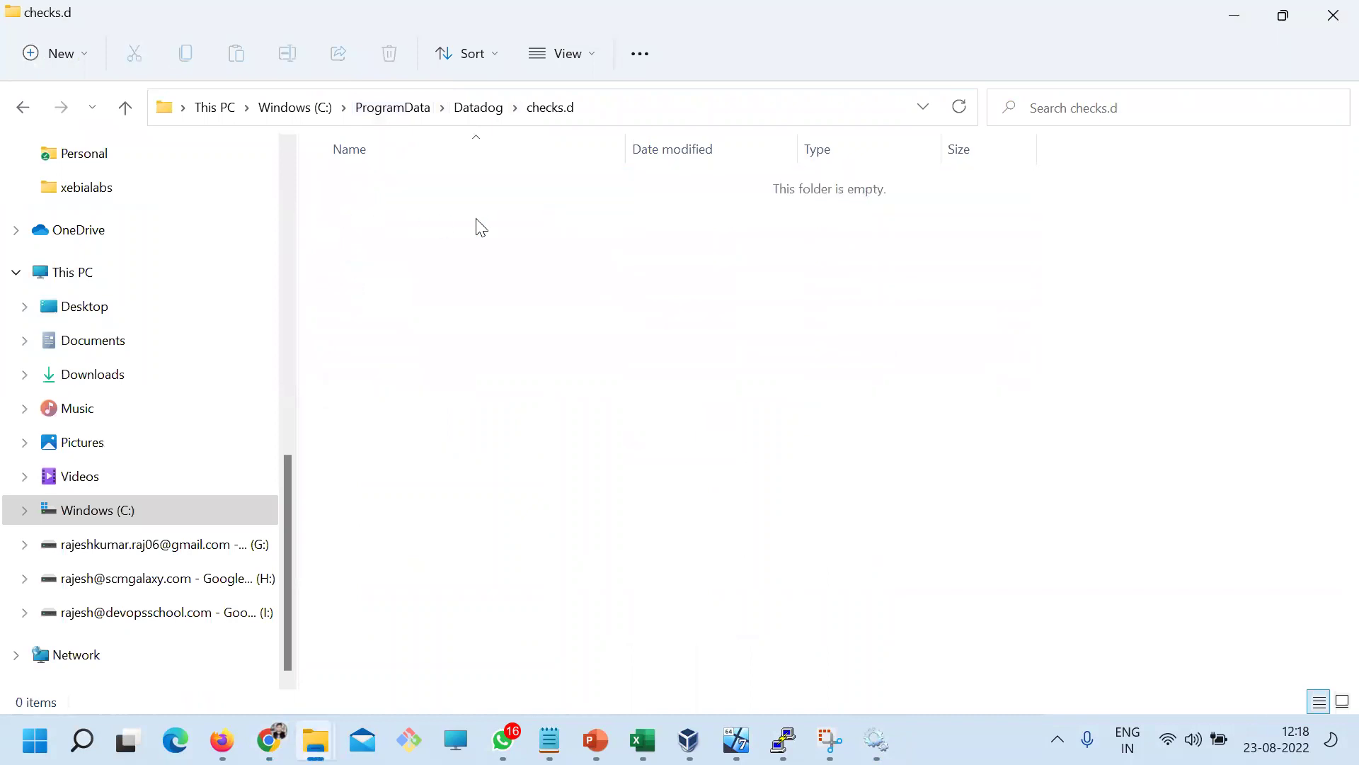
left_click(489, 119)
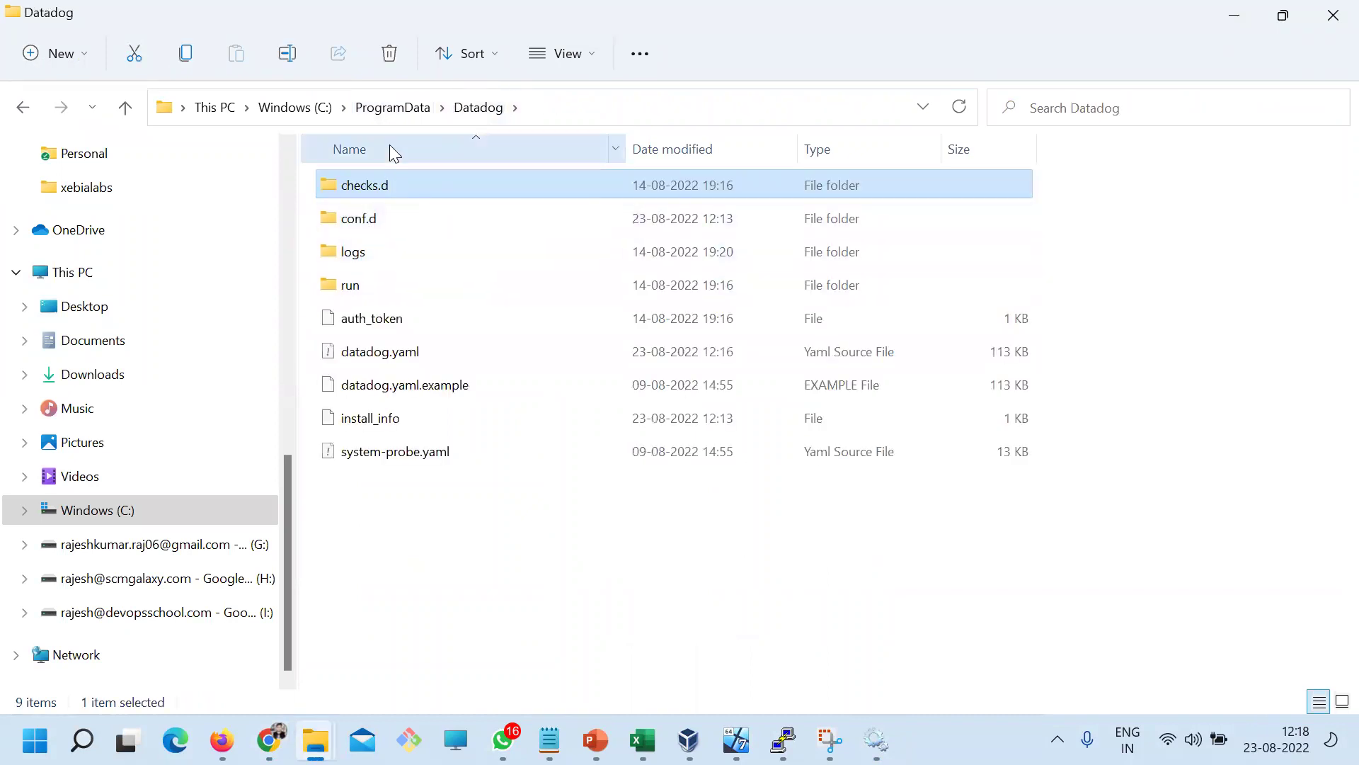
left_click(388, 119)
double_click(363, 313)
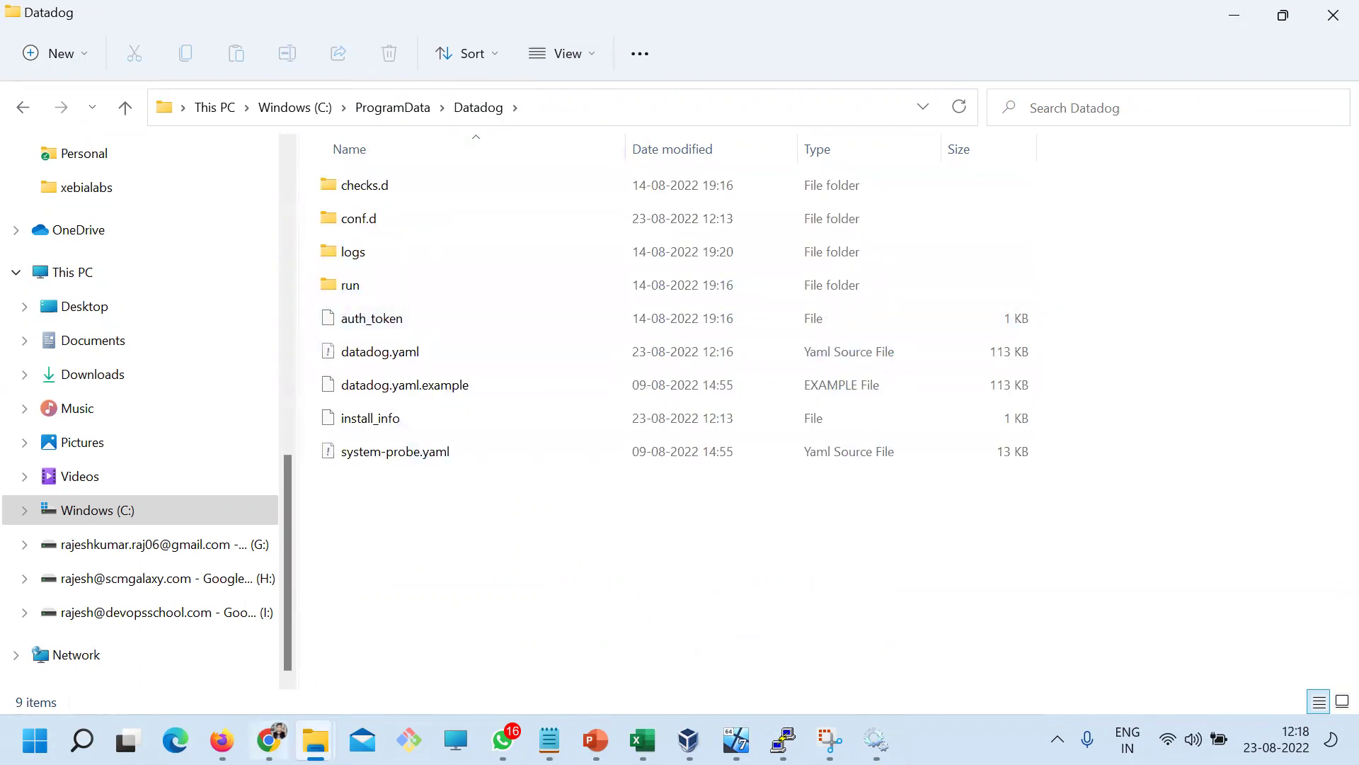
left_click(269, 740)
left_click(173, 191)
key("alt+Tab")
Go up to drive C and browse the folders inside Program Files (x86)
left_click(379, 106)
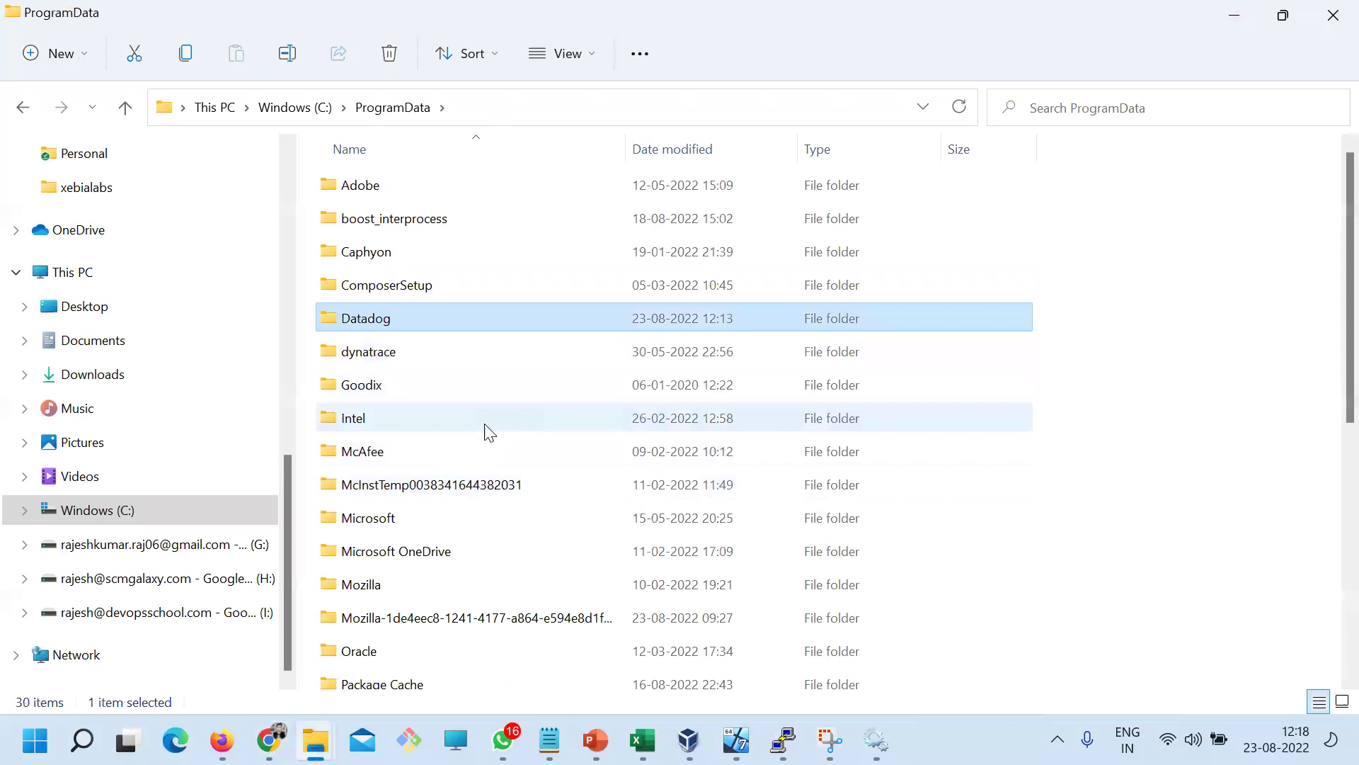
left_click(295, 107)
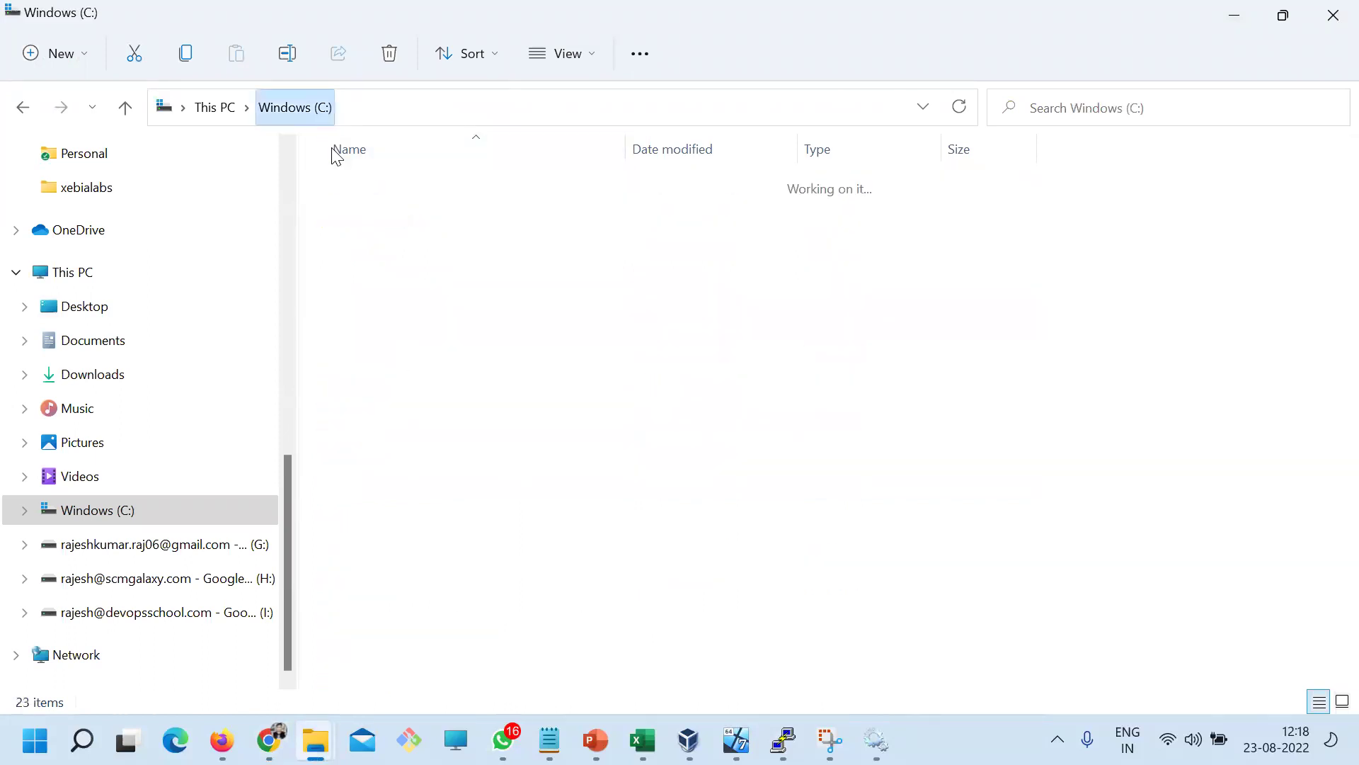
double_click(382, 487)
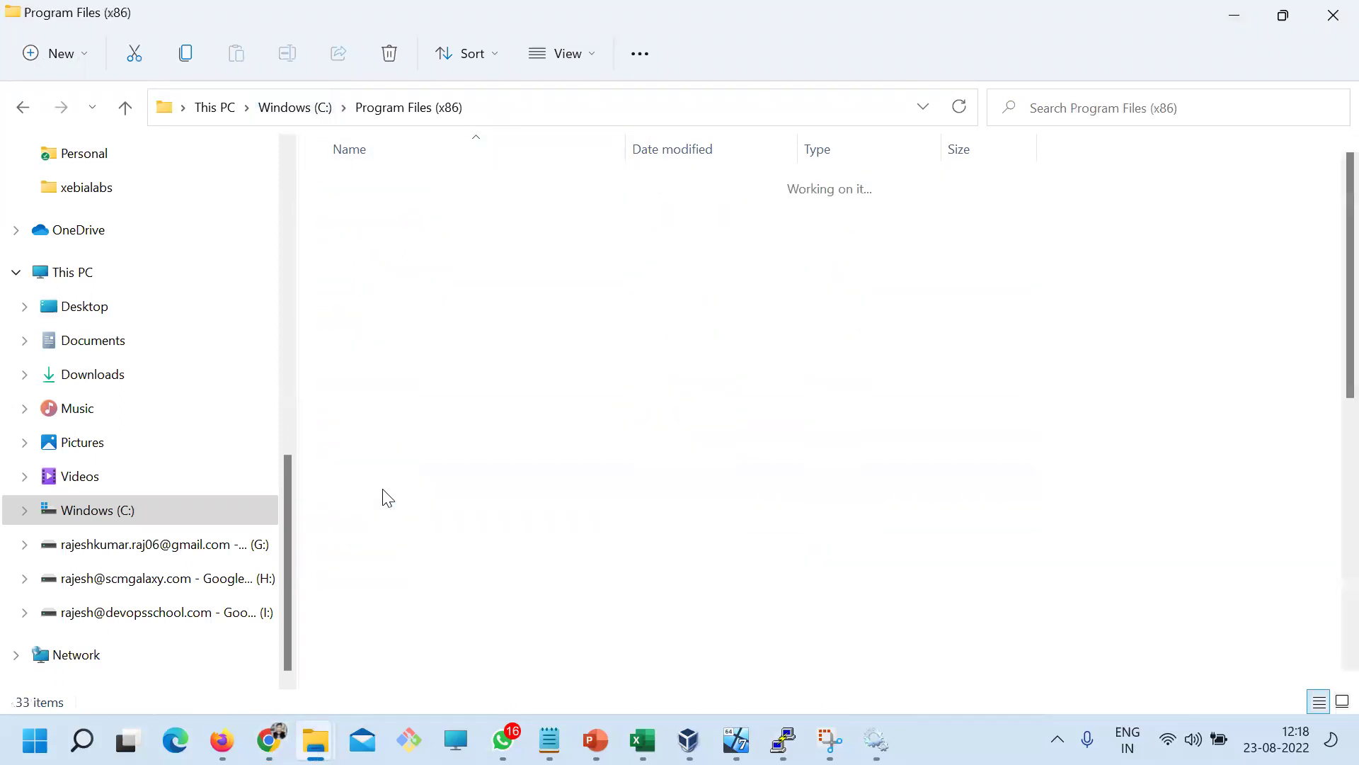
left_click(395, 325)
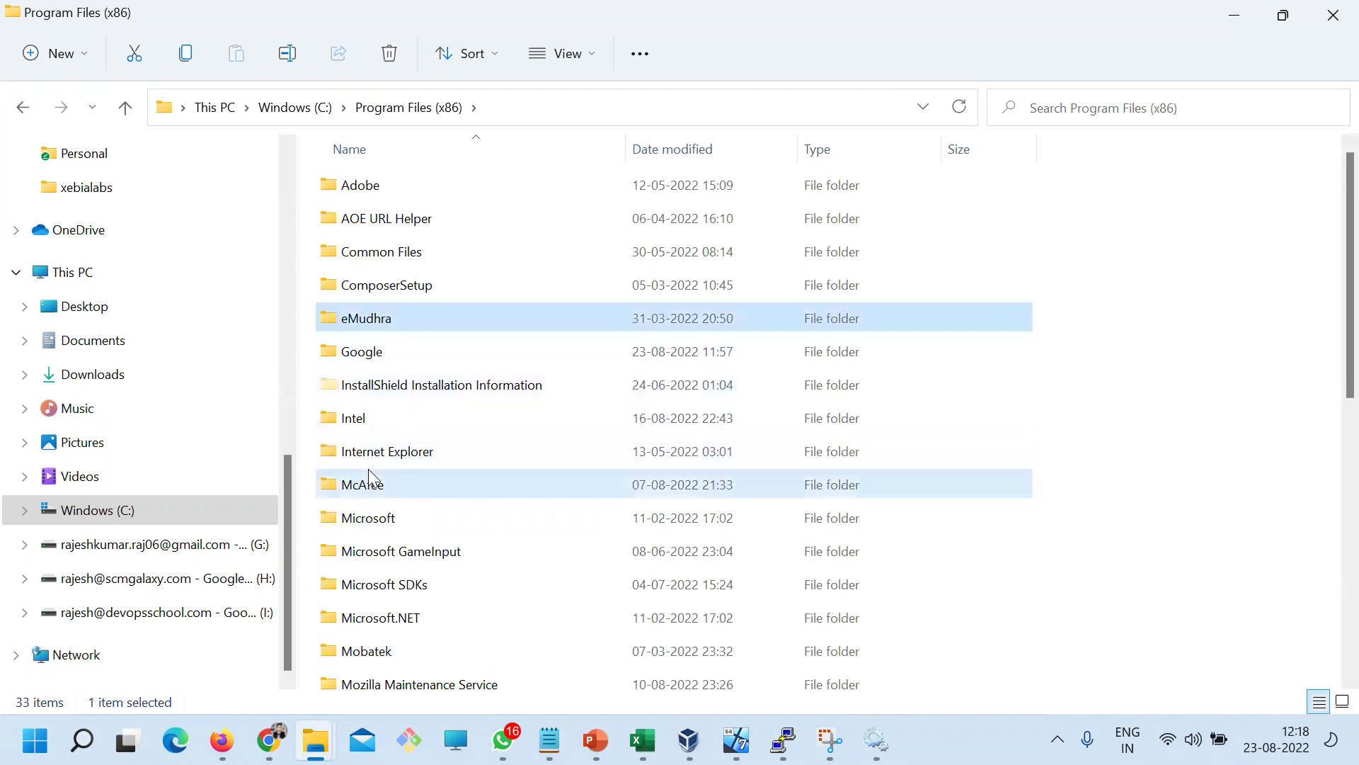
left_click(375, 484)
scroll(425, 524, "down", 3)
scroll(432, 531, "down", 2)
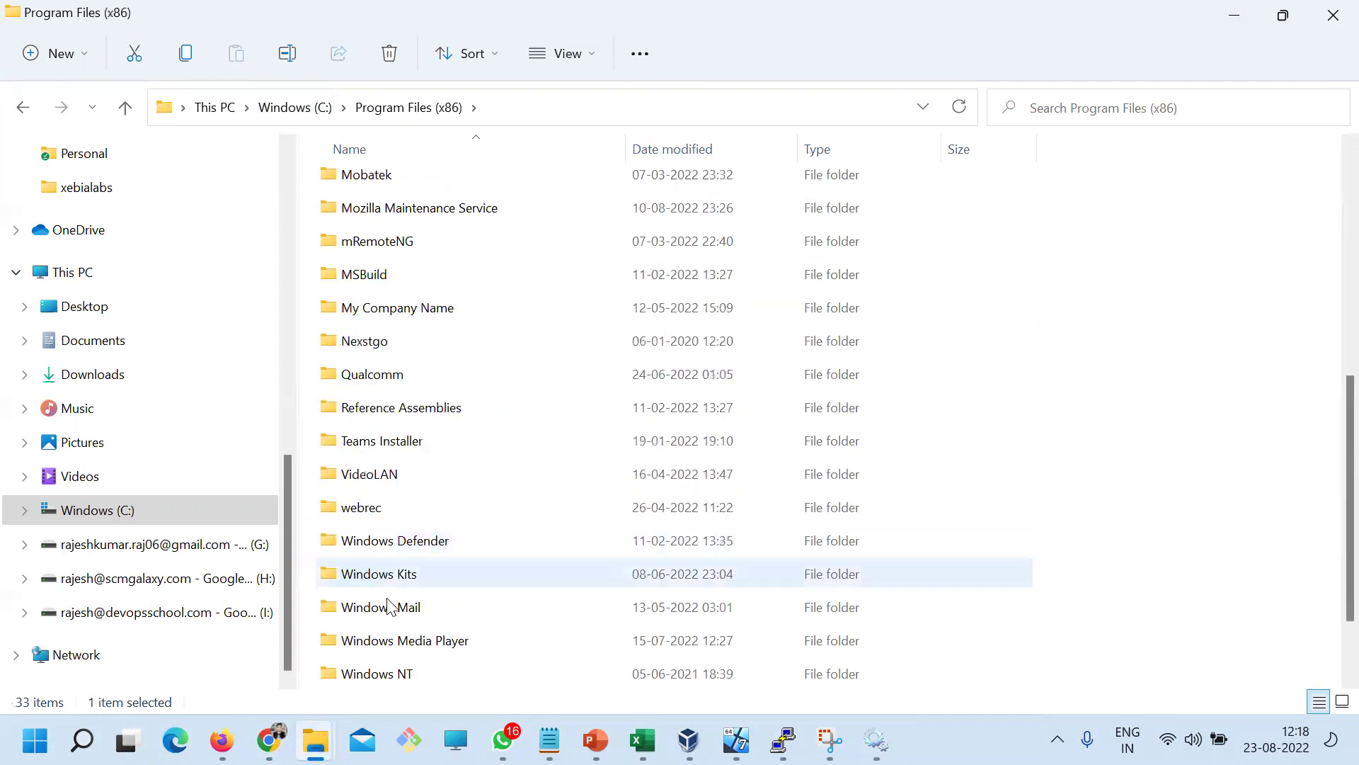
key("alt+Tab")
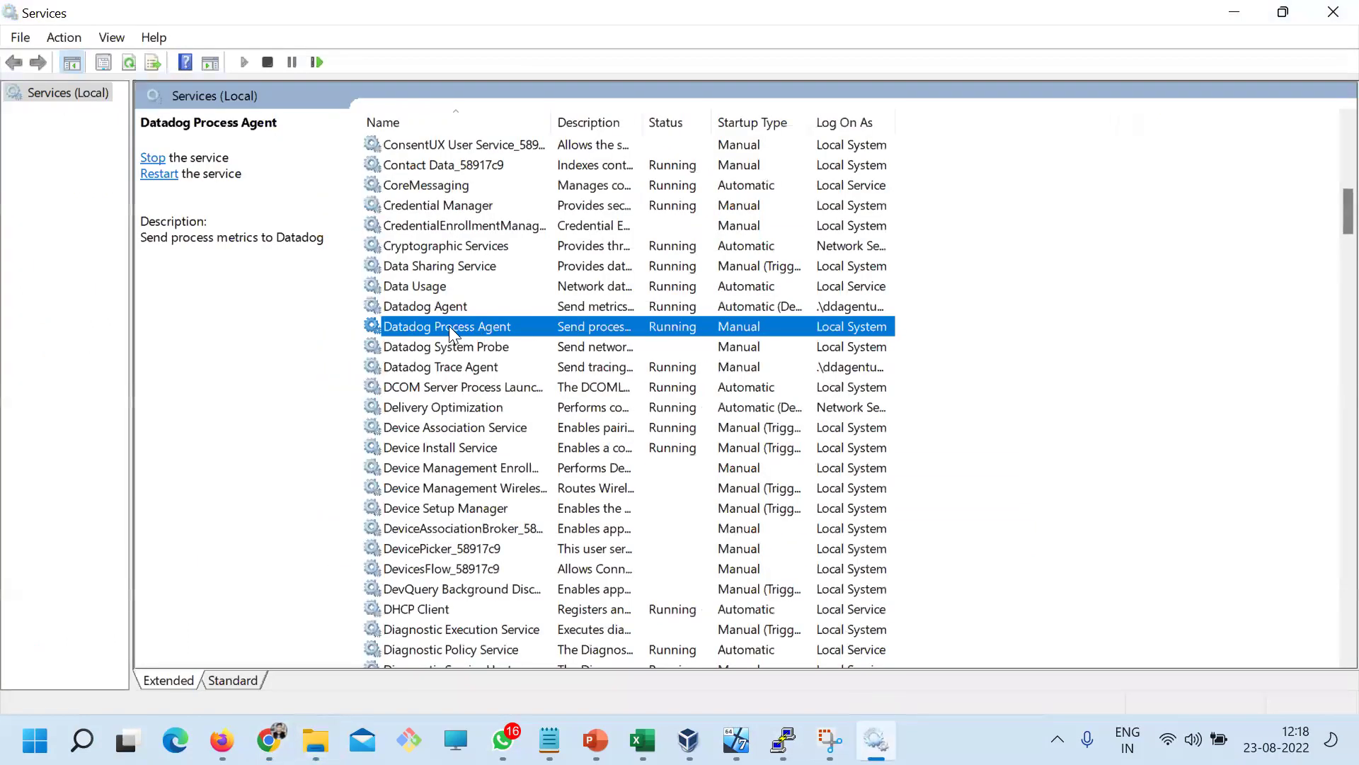
Check the Datadog Agent service's executable path: C:\Program Files\Datadog\Datadog Agent\bin\agent.exe
right_click(430, 306)
left_click(538, 514)
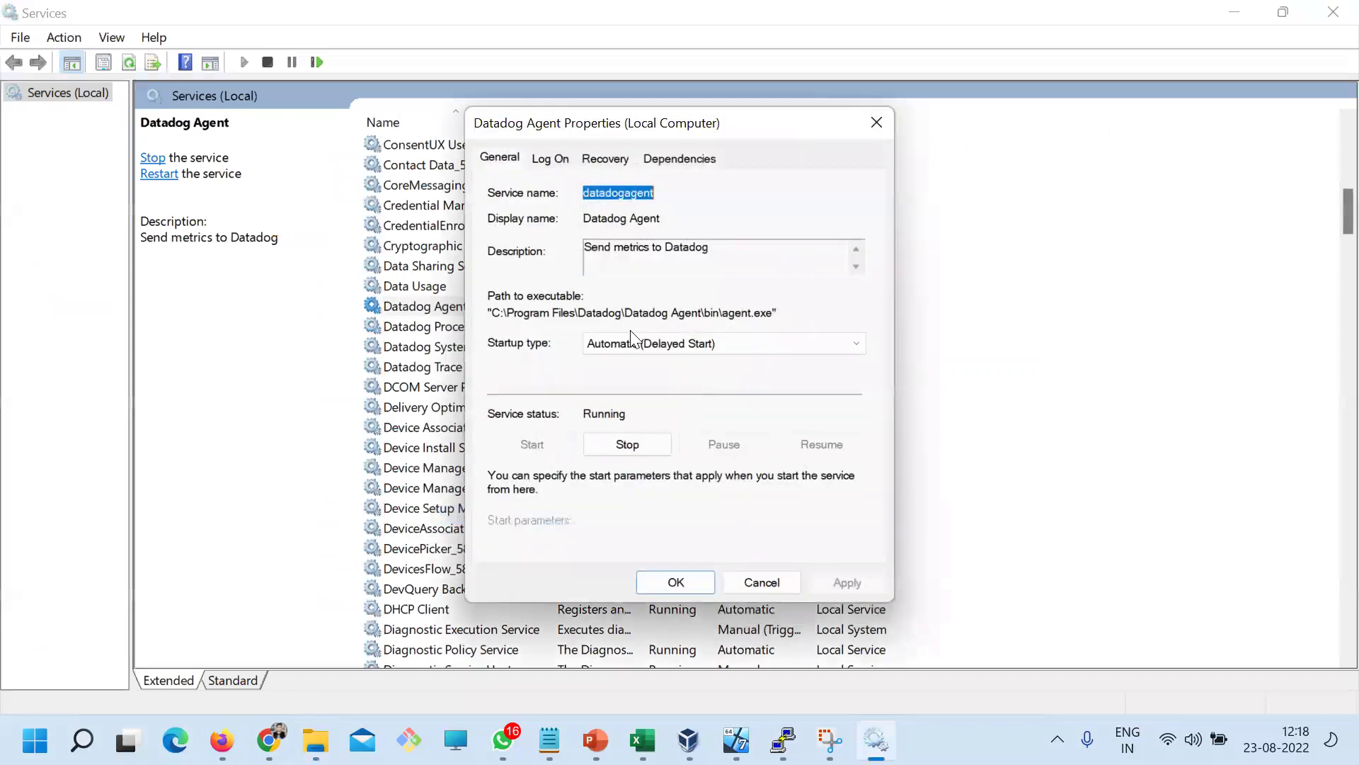
left_click(506, 167)
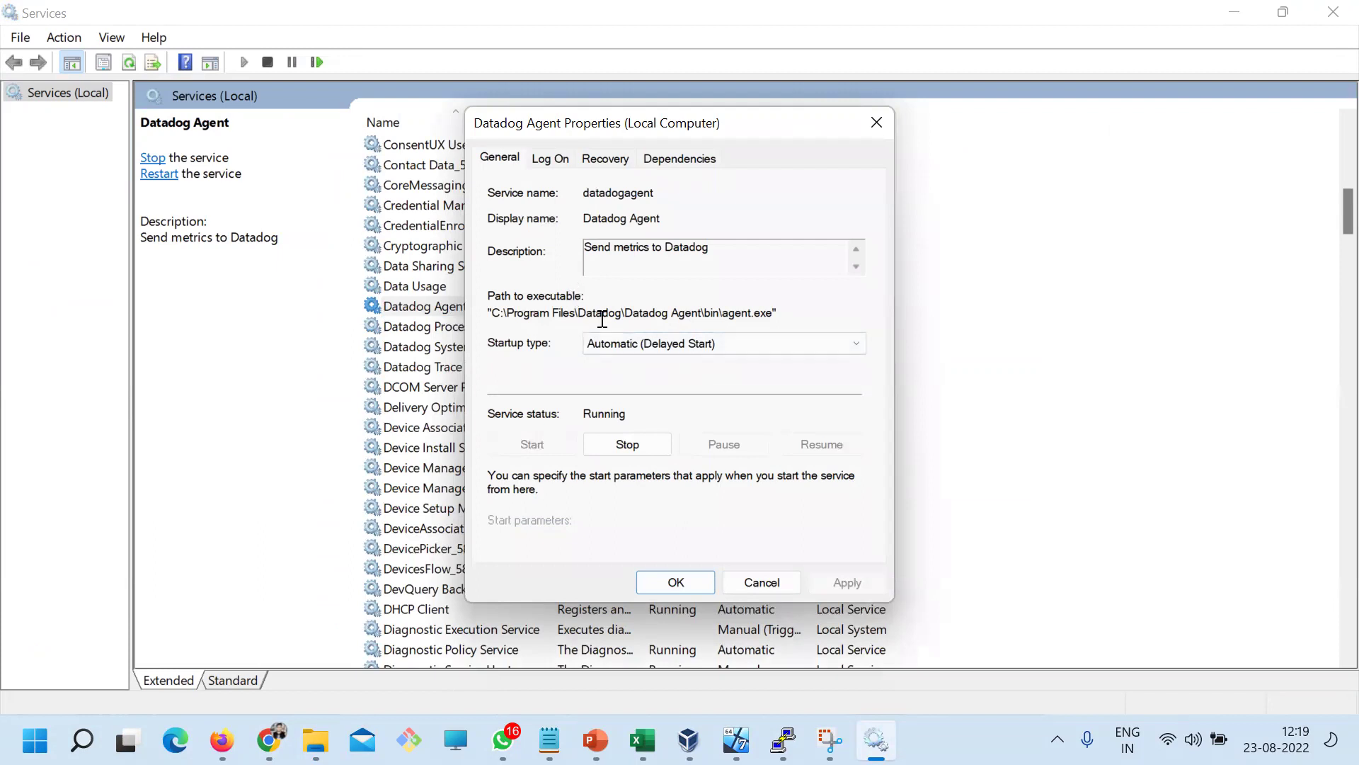
left_click_drag(530, 315, 628, 315)
key("Escape")
Bring the Program Files (x86) File Explorer window back to the front
mouse_move(315, 740)
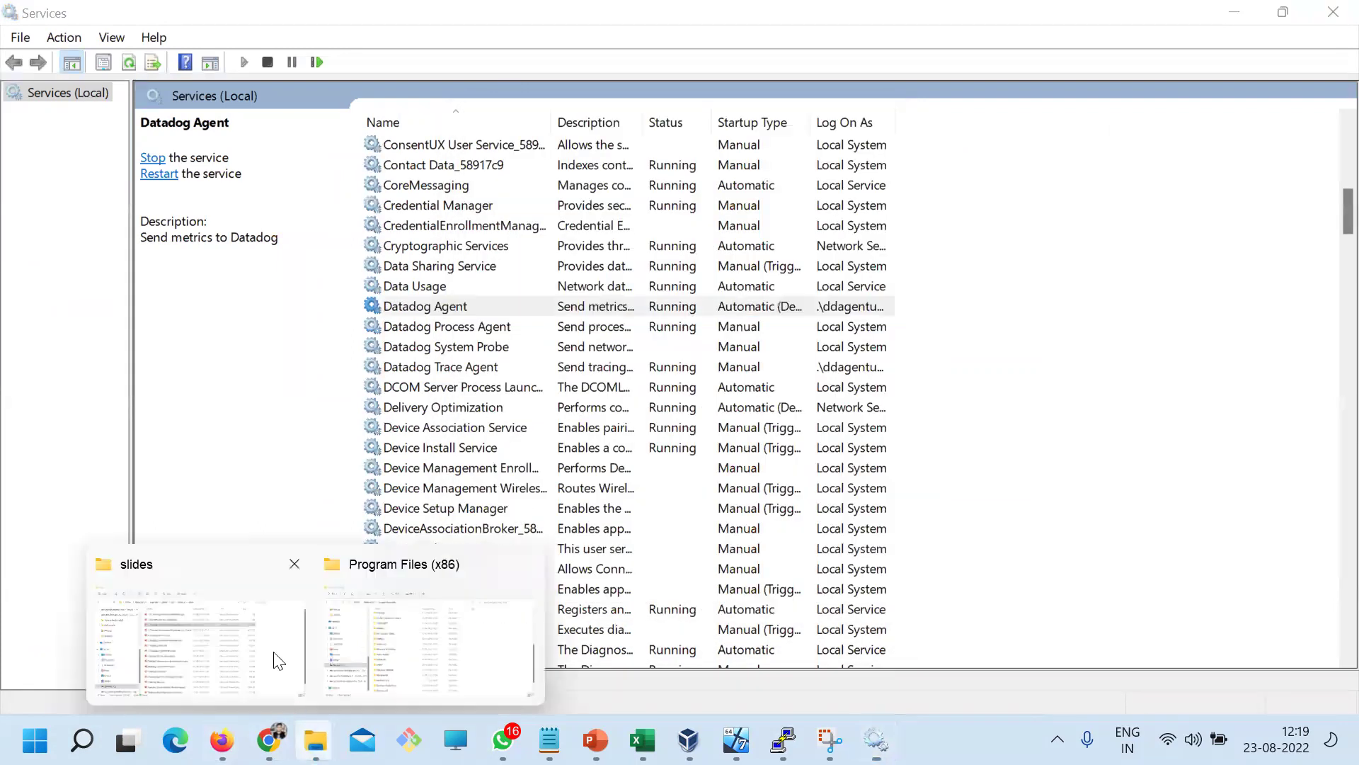
left_click(212, 631)
left_click(403, 570)
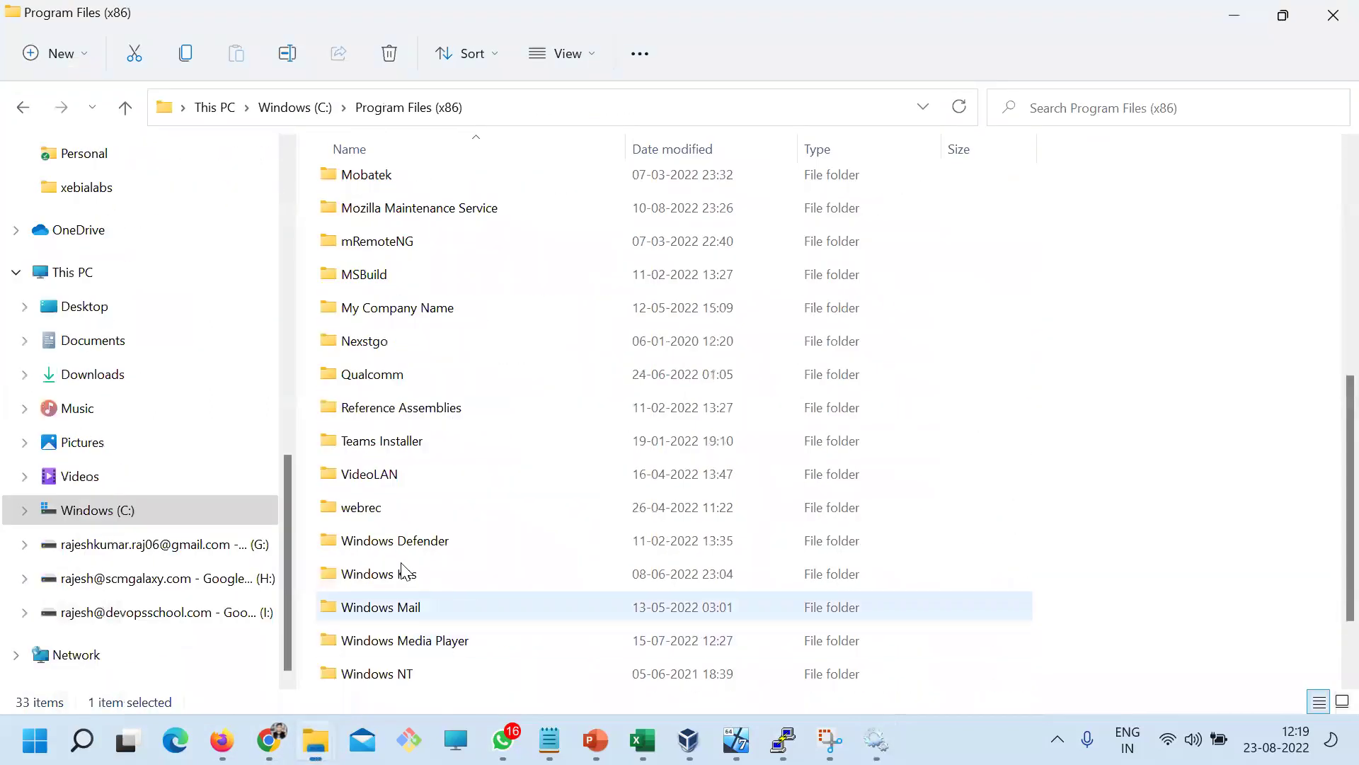
Navigate from drive C into Program Files\Datadog\Datadog Agent\bin
left_click(292, 121)
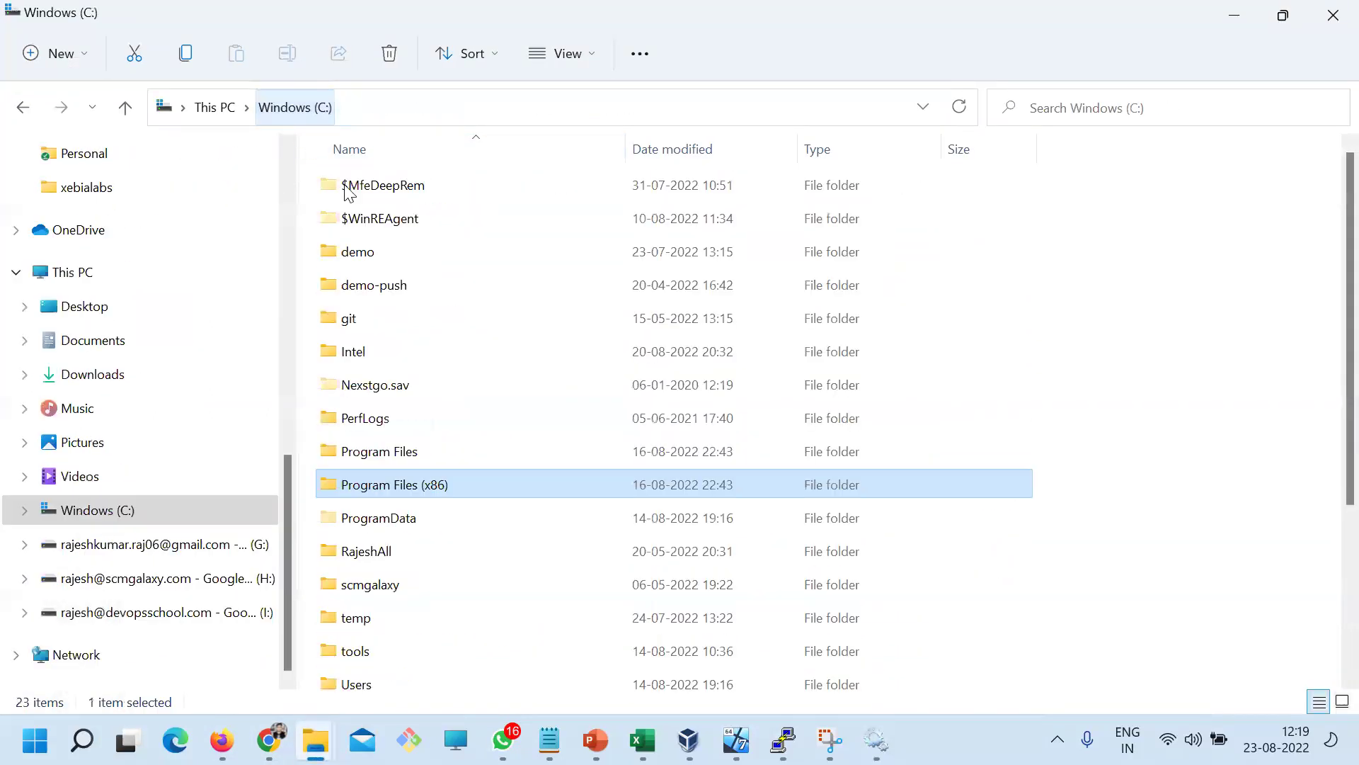
double_click(399, 459)
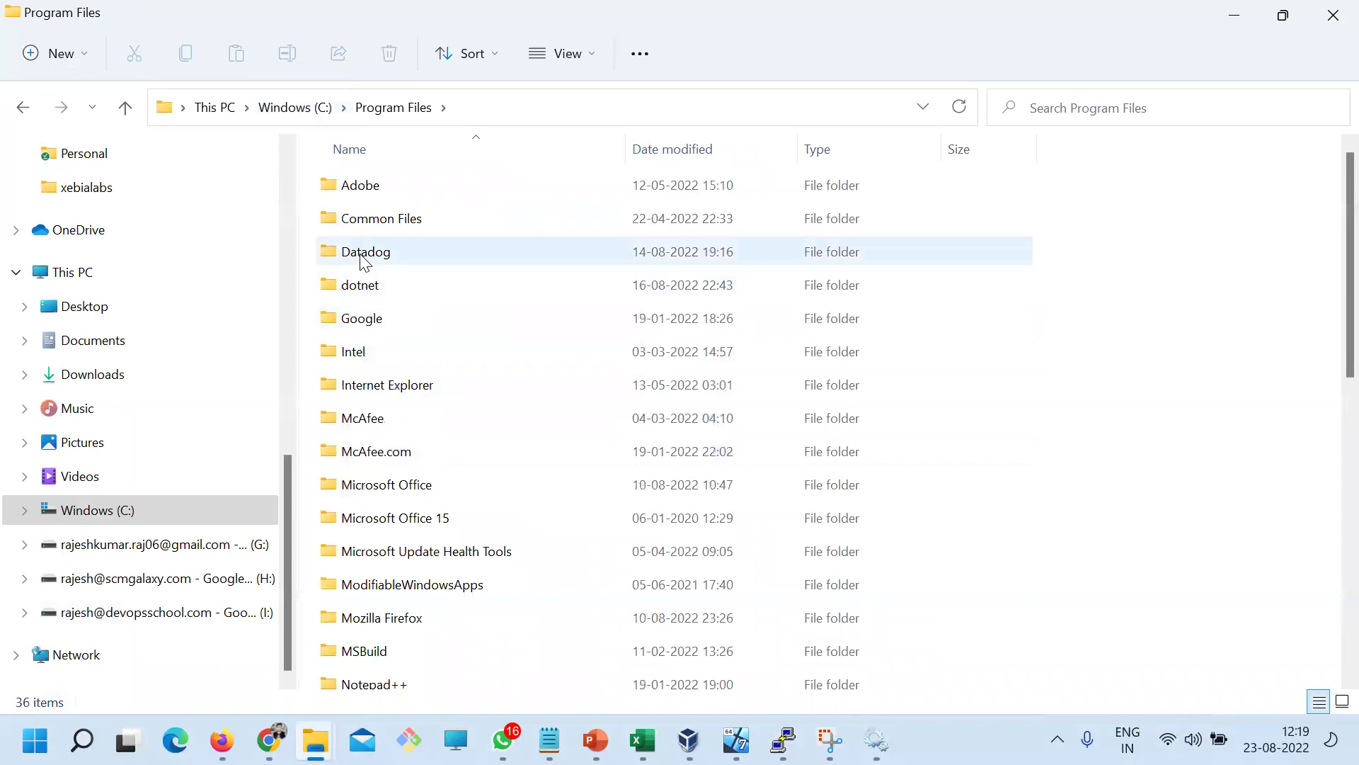
double_click(362, 254)
double_click(376, 188)
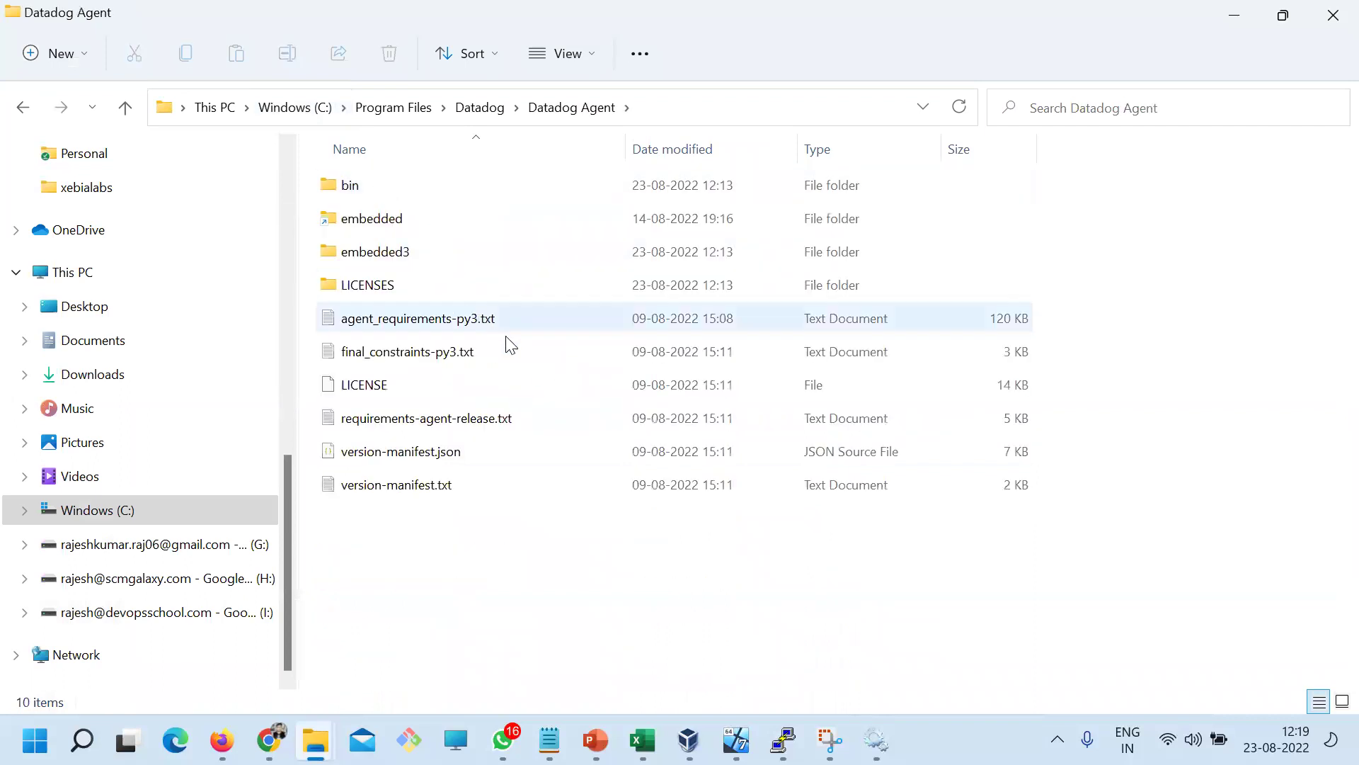
left_click(435, 329)
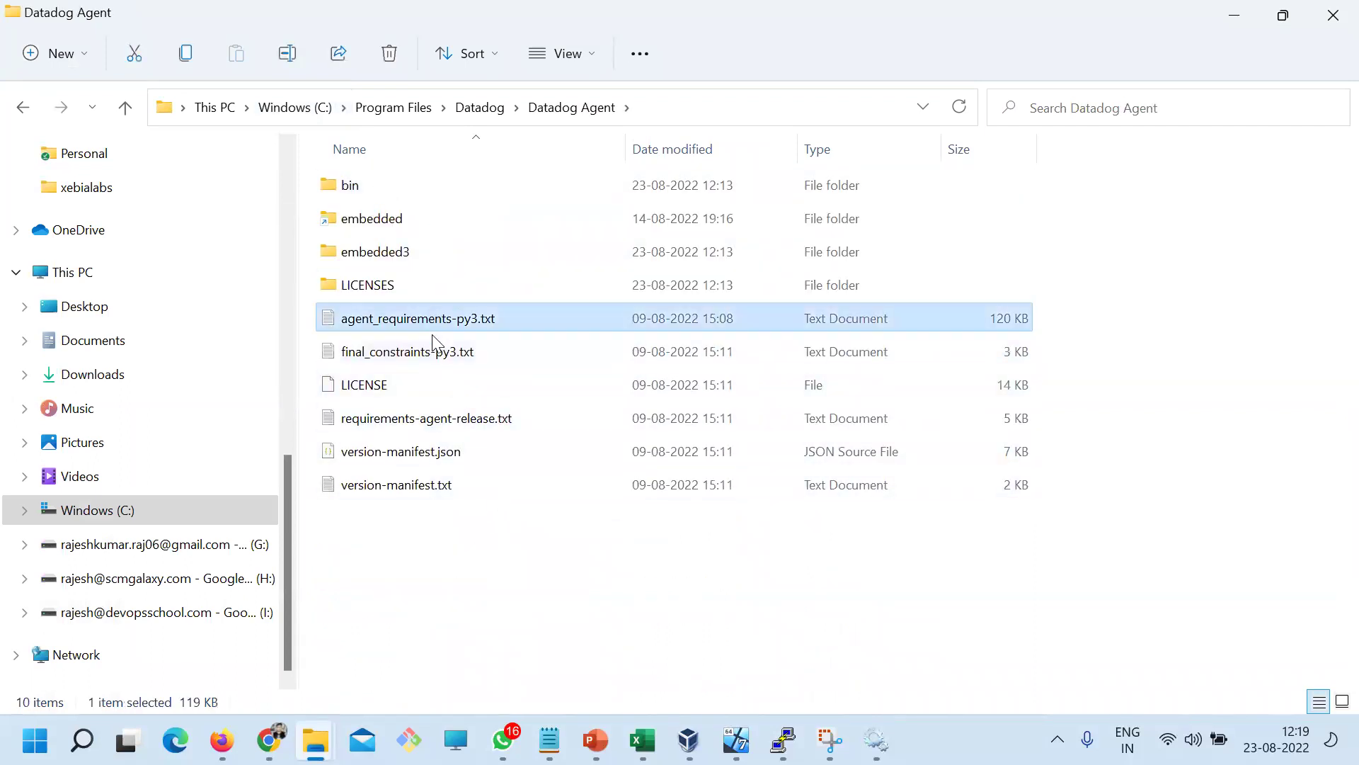
left_click(365, 218)
double_click(357, 187)
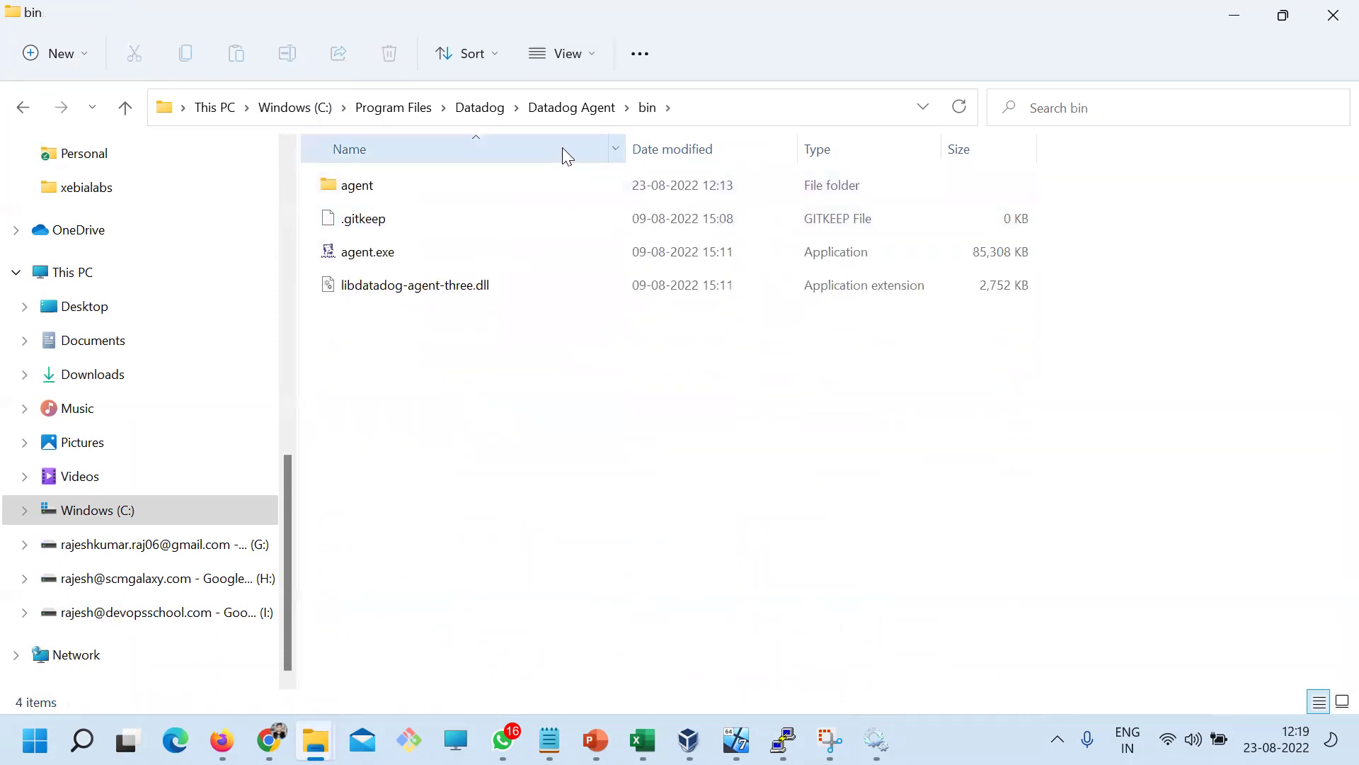
Climb back up through Datadog Agent and Datadog to Program Files
left_click(358, 191)
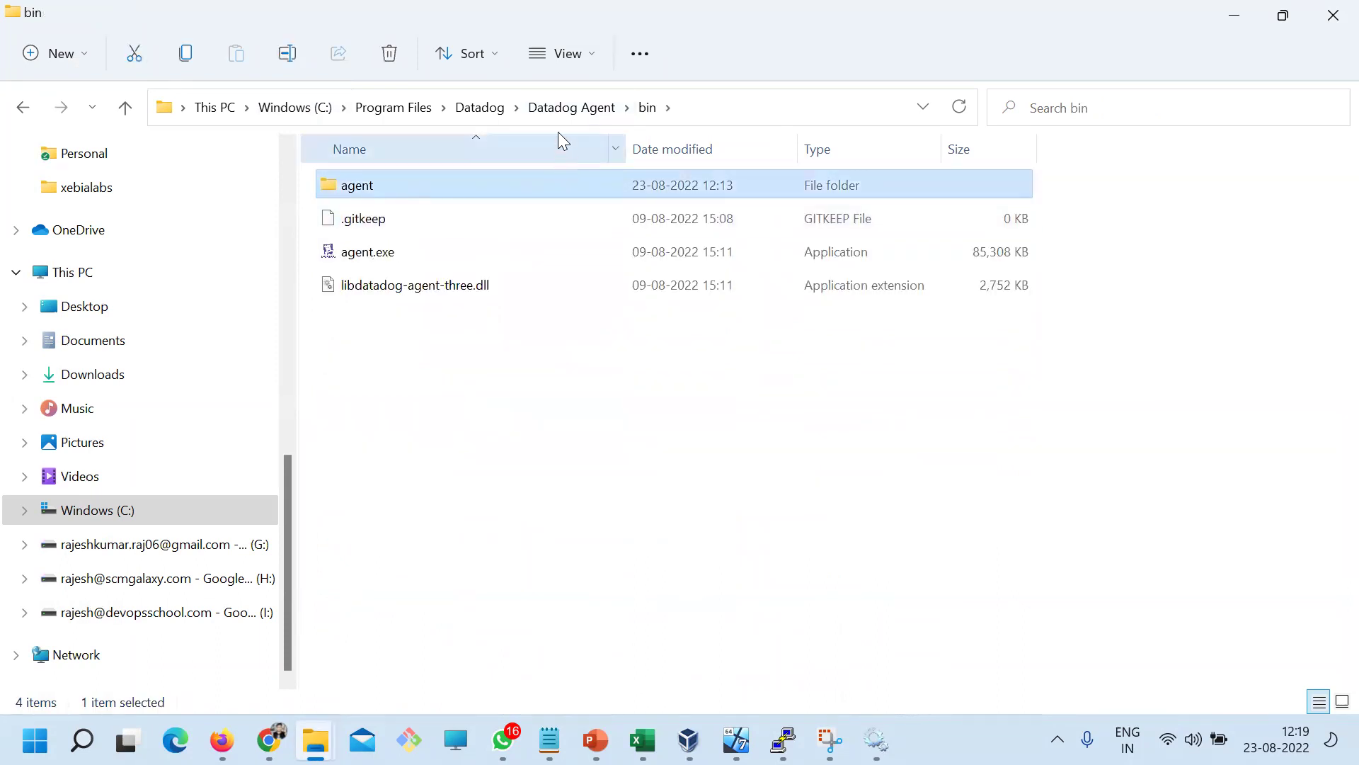
left_click(567, 108)
left_click(481, 108)
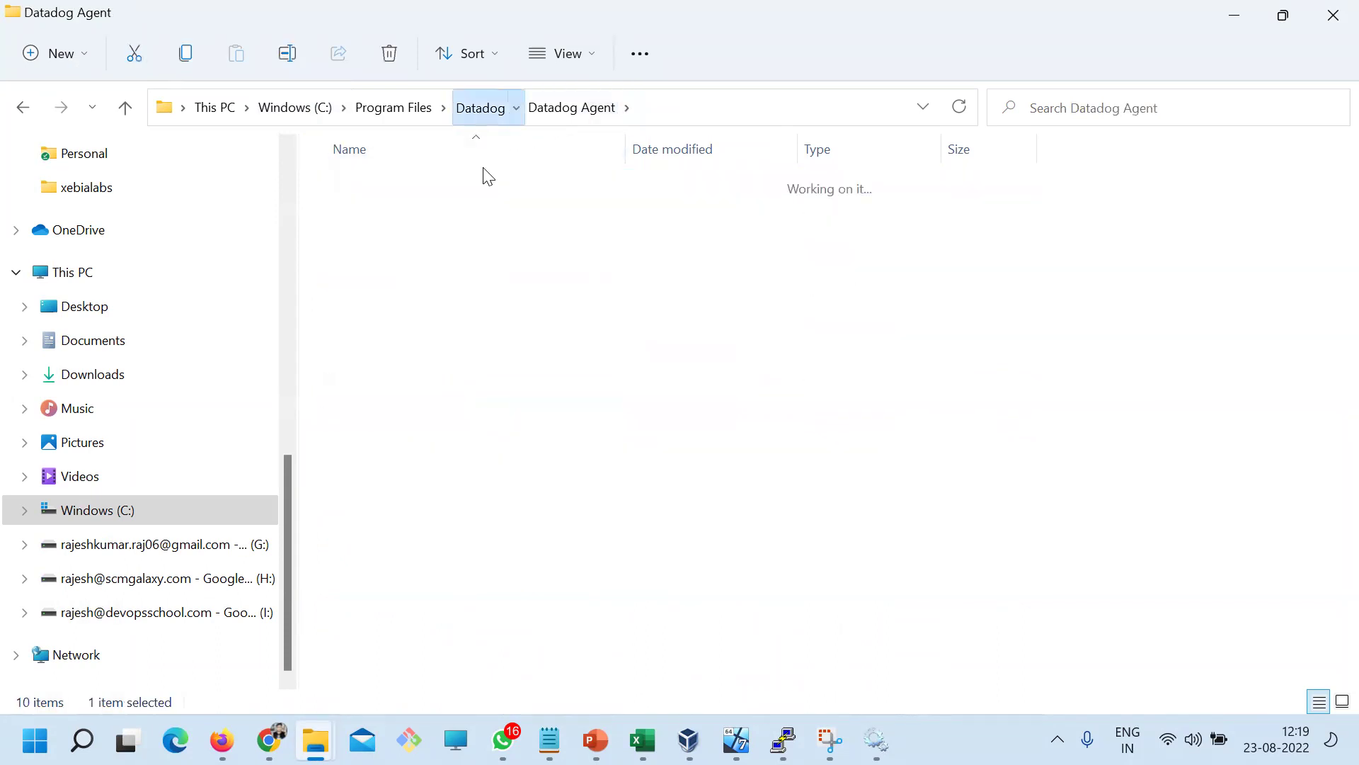
left_click(406, 110)
Highlight the 'no authorization token' error on the localhost:5002 page
left_click(269, 741)
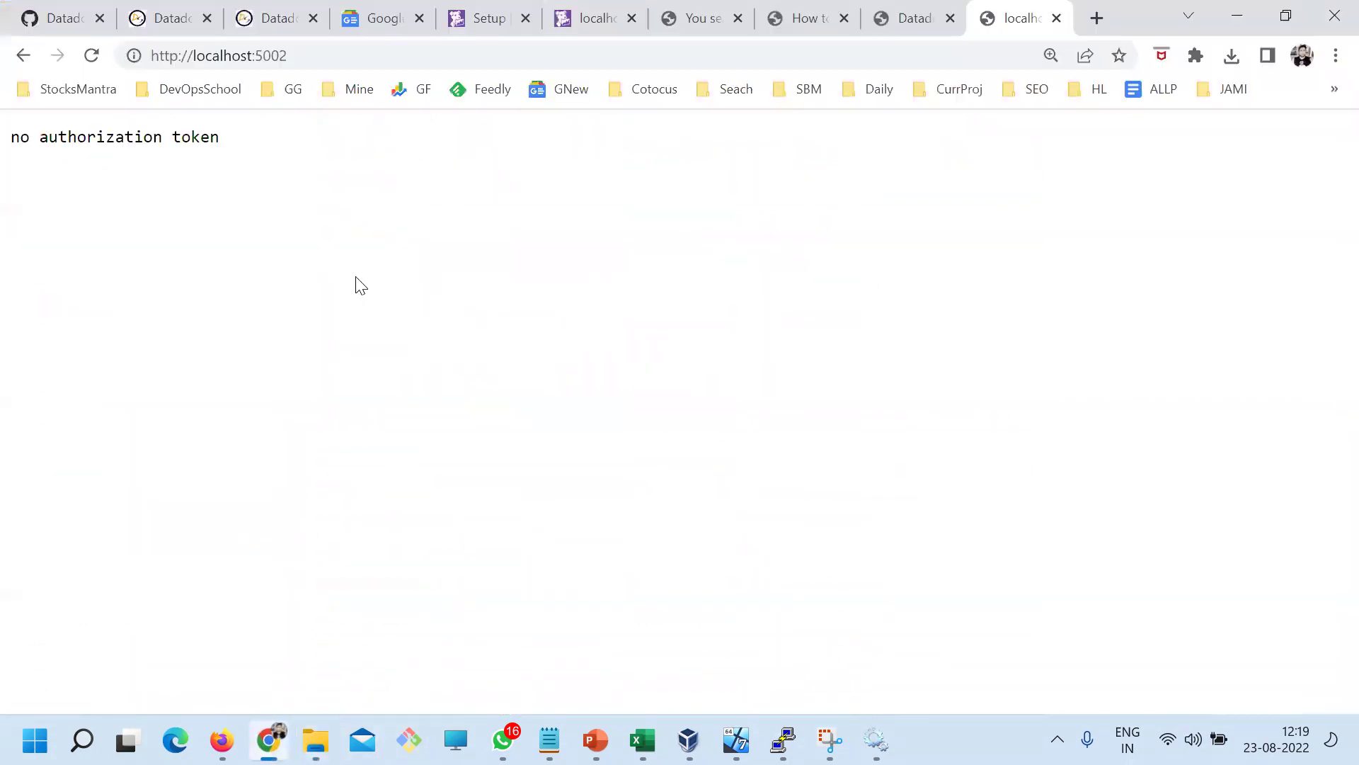
left_click_drag(262, 156, 2, 131)
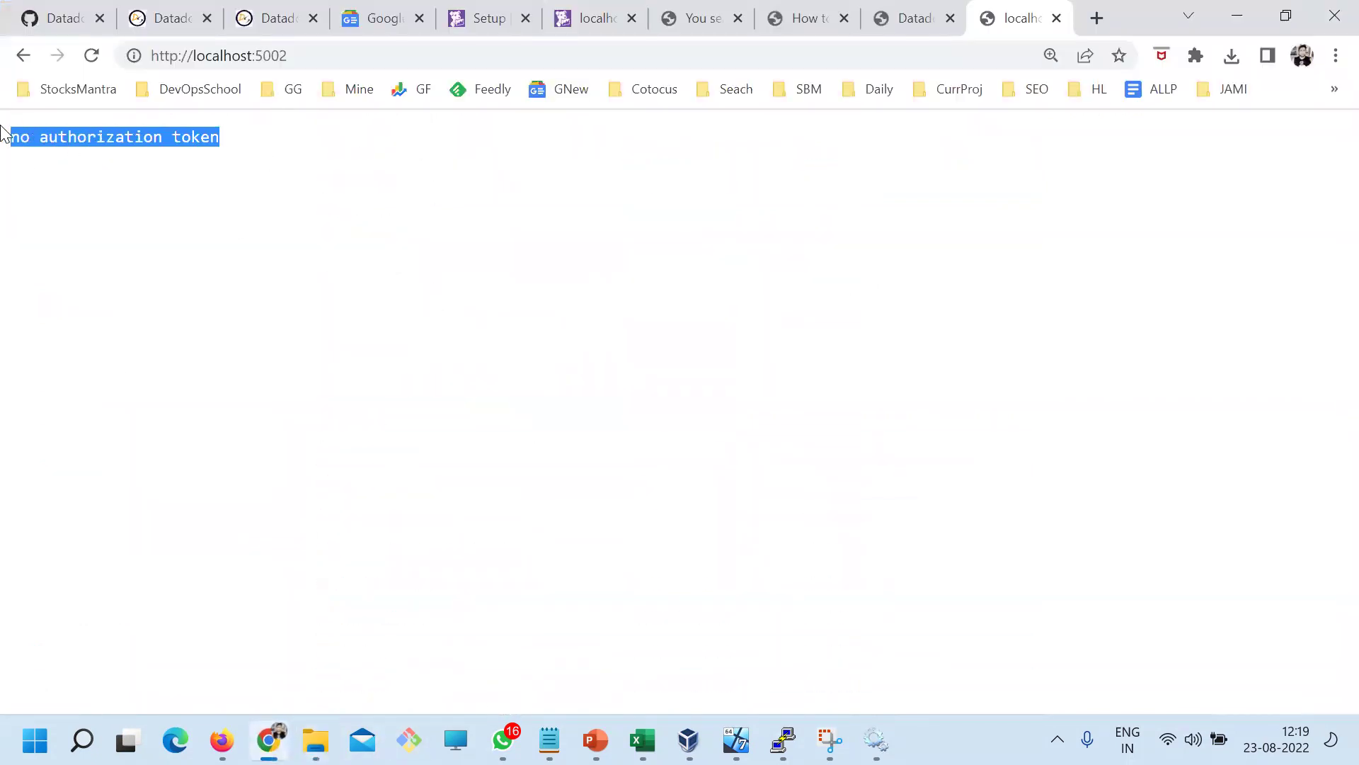
left_click(119, 174)
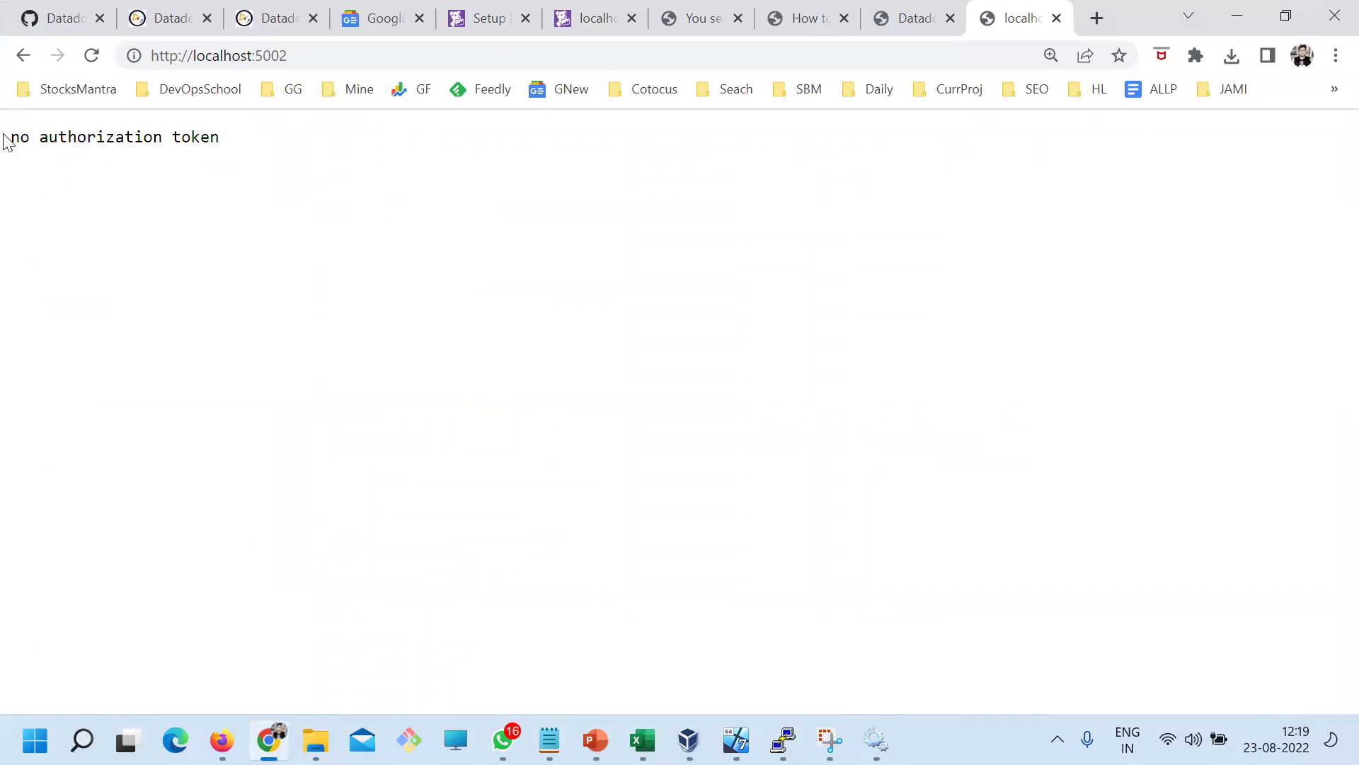
left_click_drag(216, 157, 2, 146)
left_click(106, 177)
left_click_drag(221, 139, 54, 167)
left_click(91, 197)
Move File Explorer up to the Windows (C:) drive, then return to localhost:5002
key("alt+Tab")
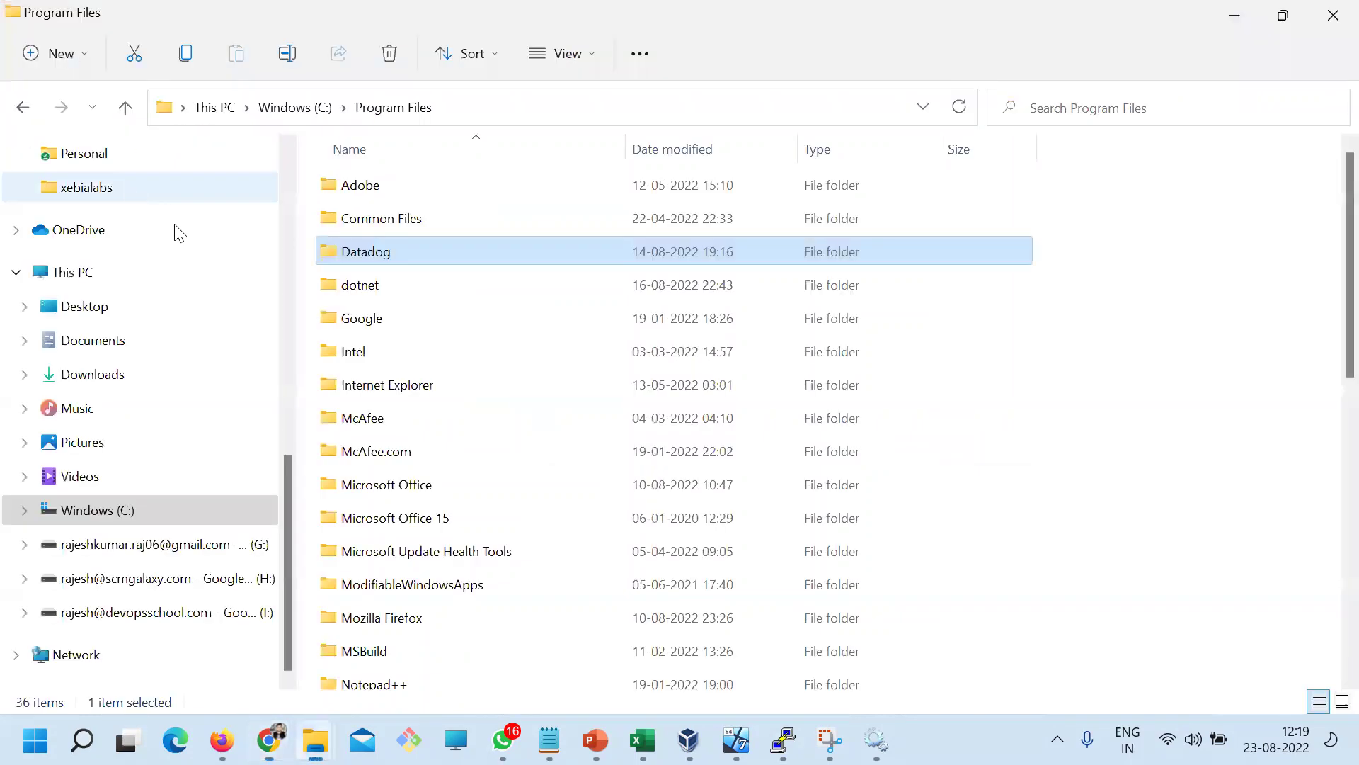
scroll(458, 569, "down", 4)
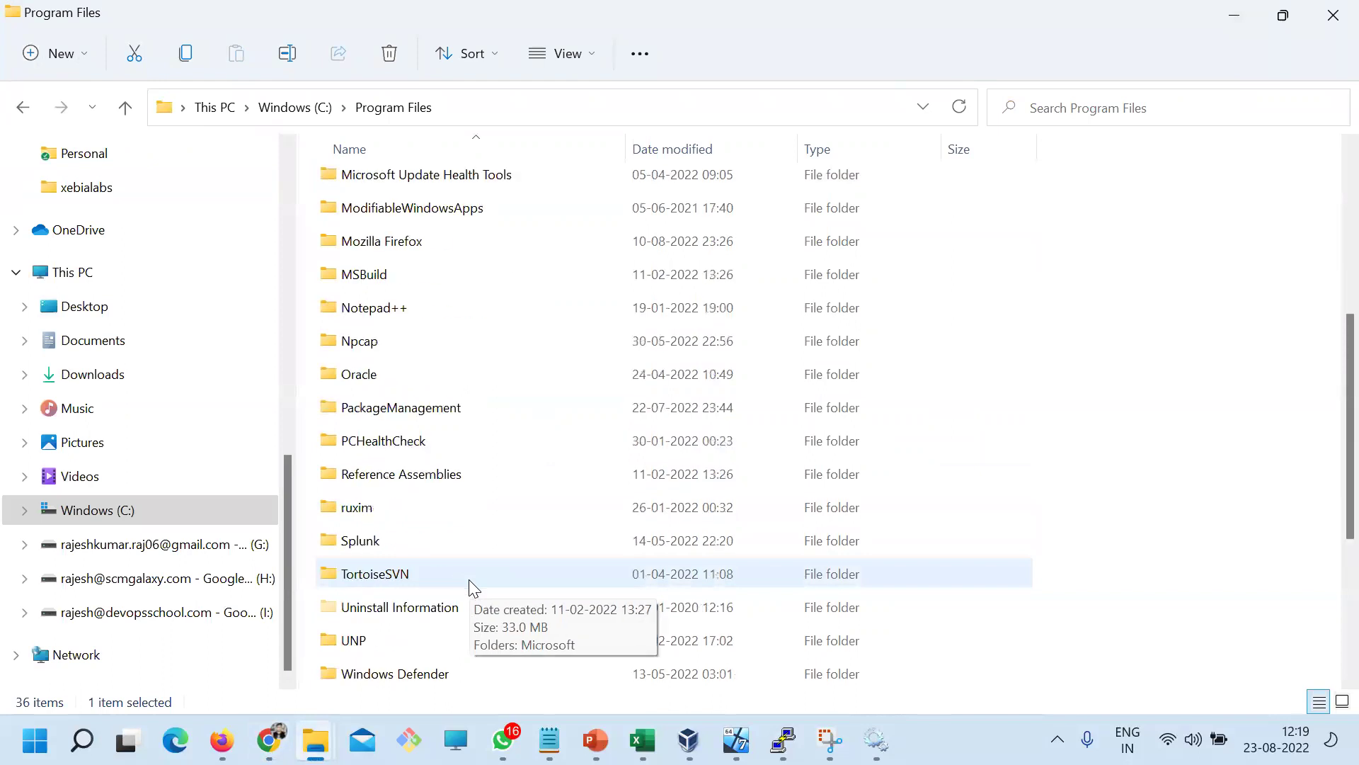
scroll(469, 579, "up", 5)
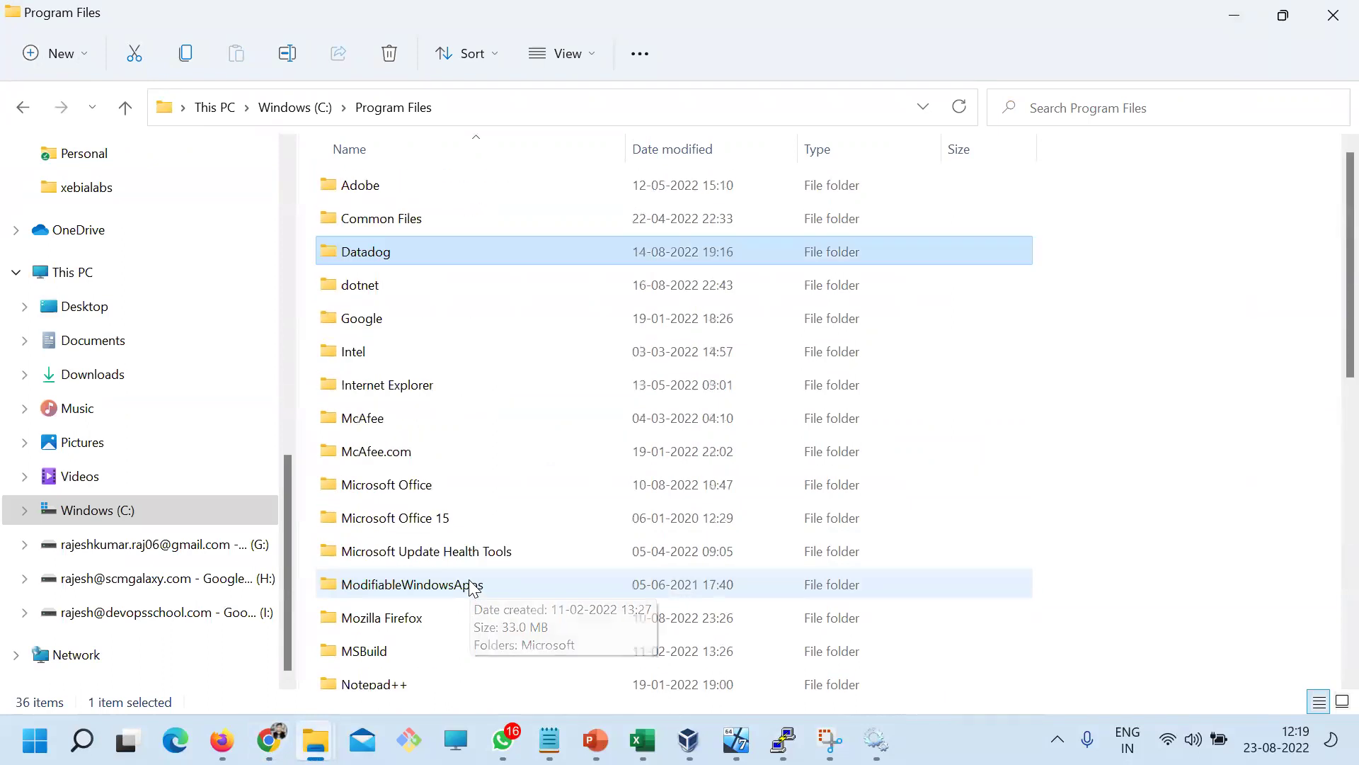
left_click(297, 108)
key("alt+Tab")
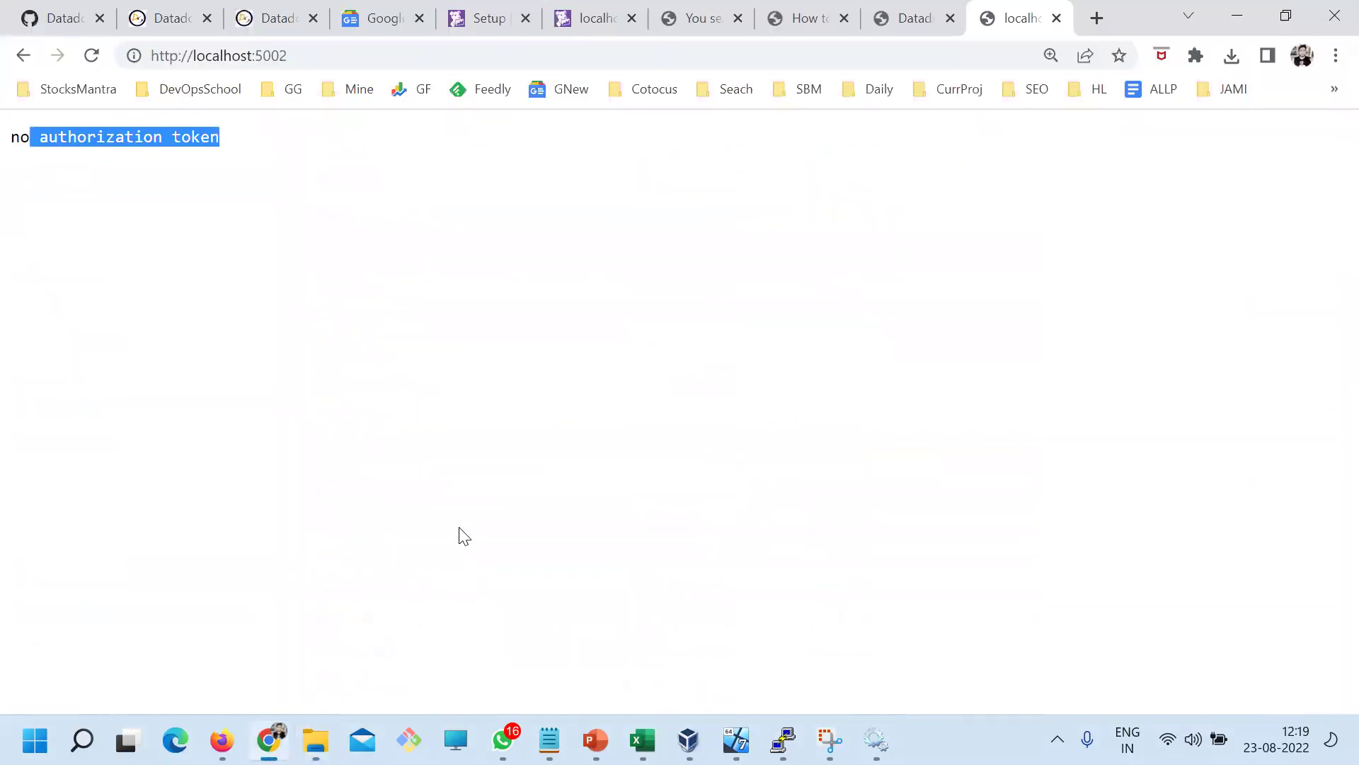
Scroll the DevOpsSchool blog's Agent Manager screenshot for 127.0.0.1:5002 to read its Agent Info
left_click(901, 22)
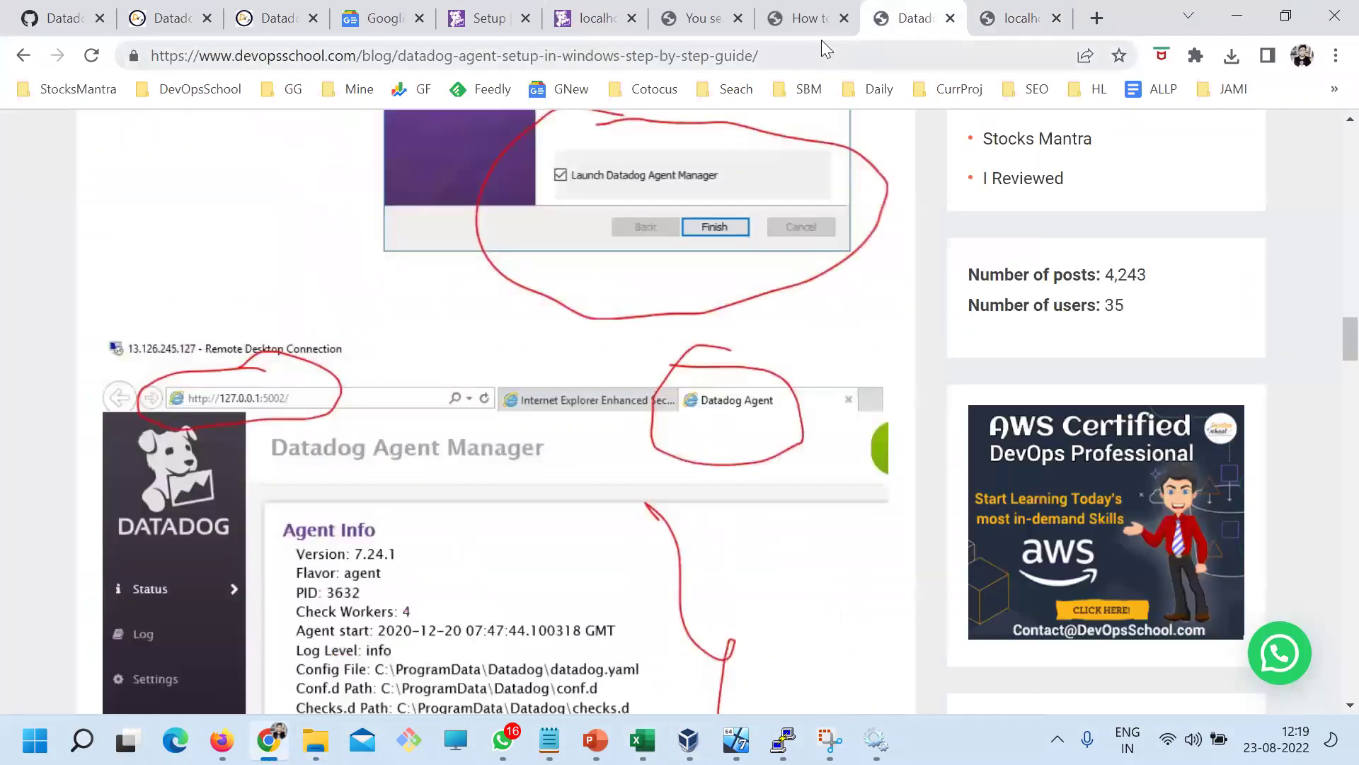
scroll(579, 370, "up", 3)
scroll(576, 428, "down", 6)
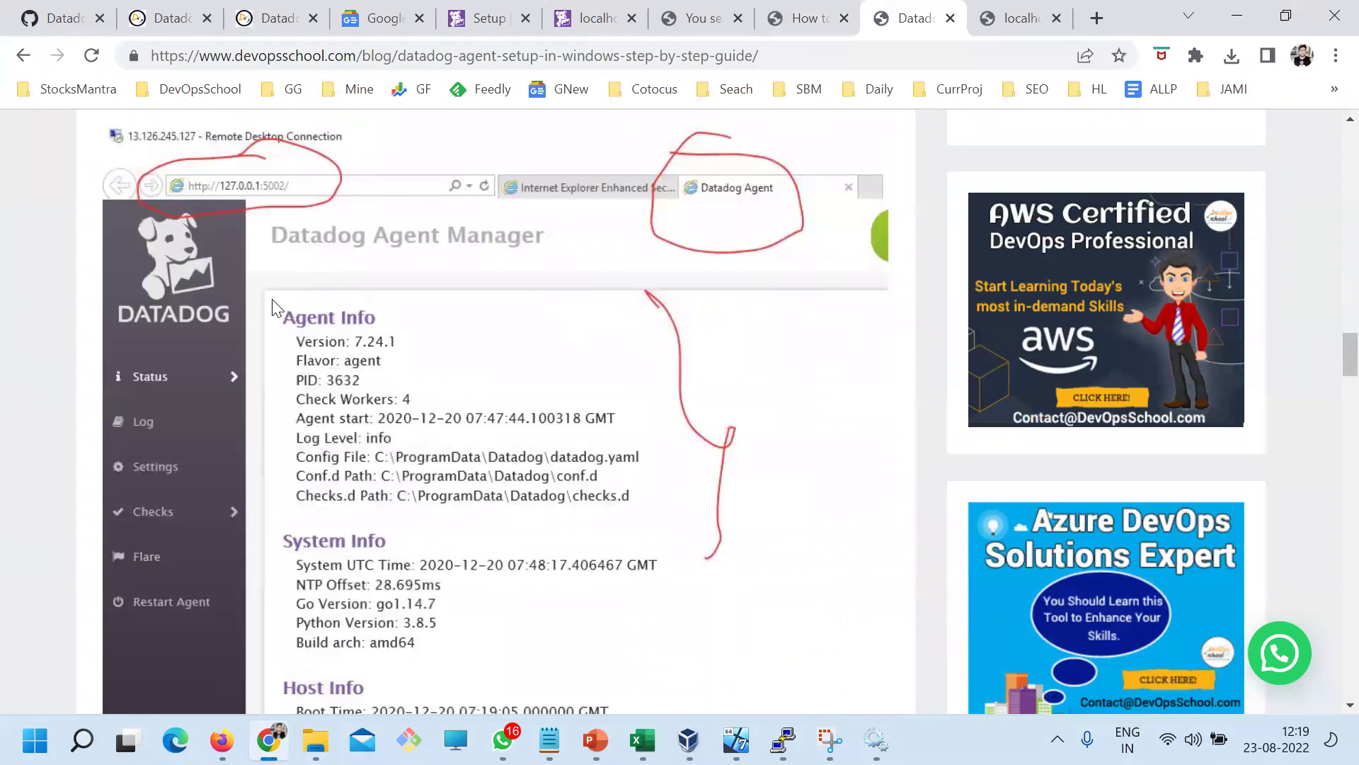
scroll(337, 325, "down", 2)
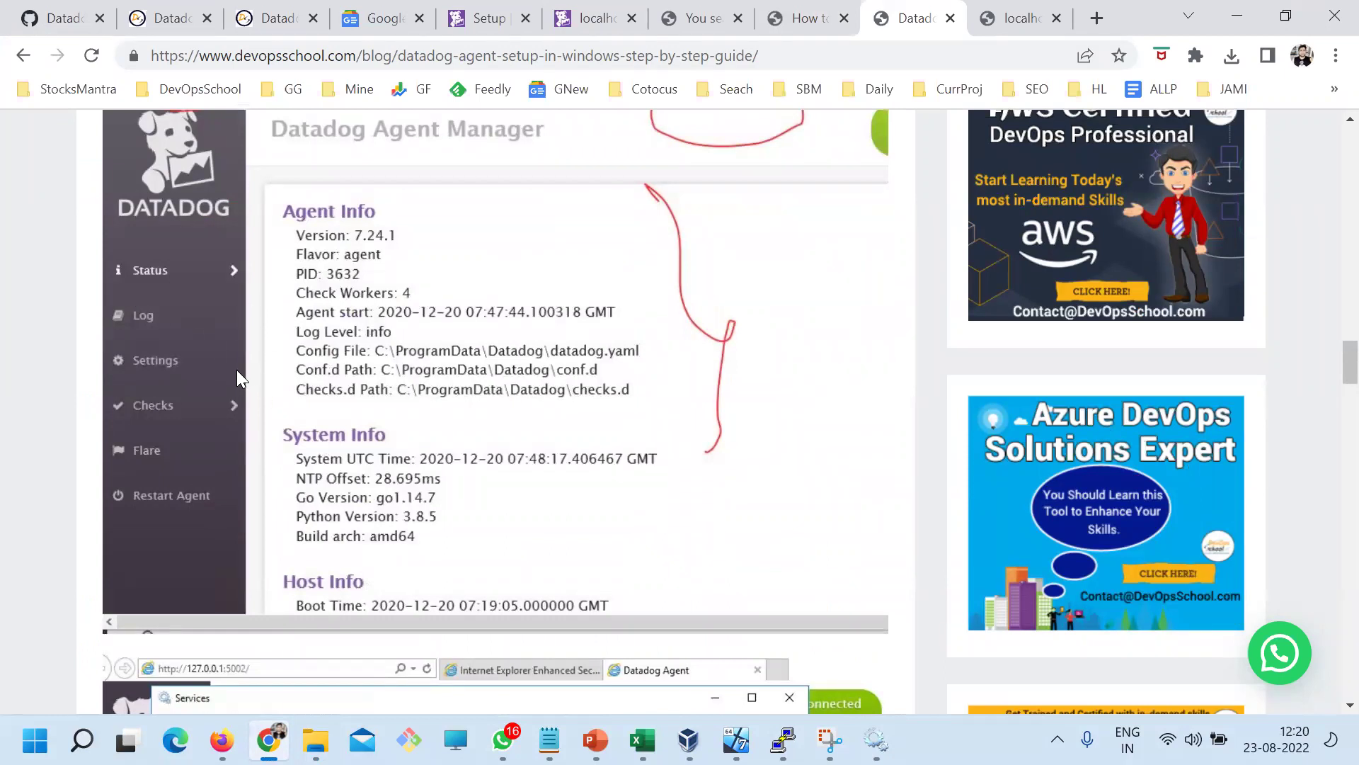
scroll(369, 371, "up", 1)
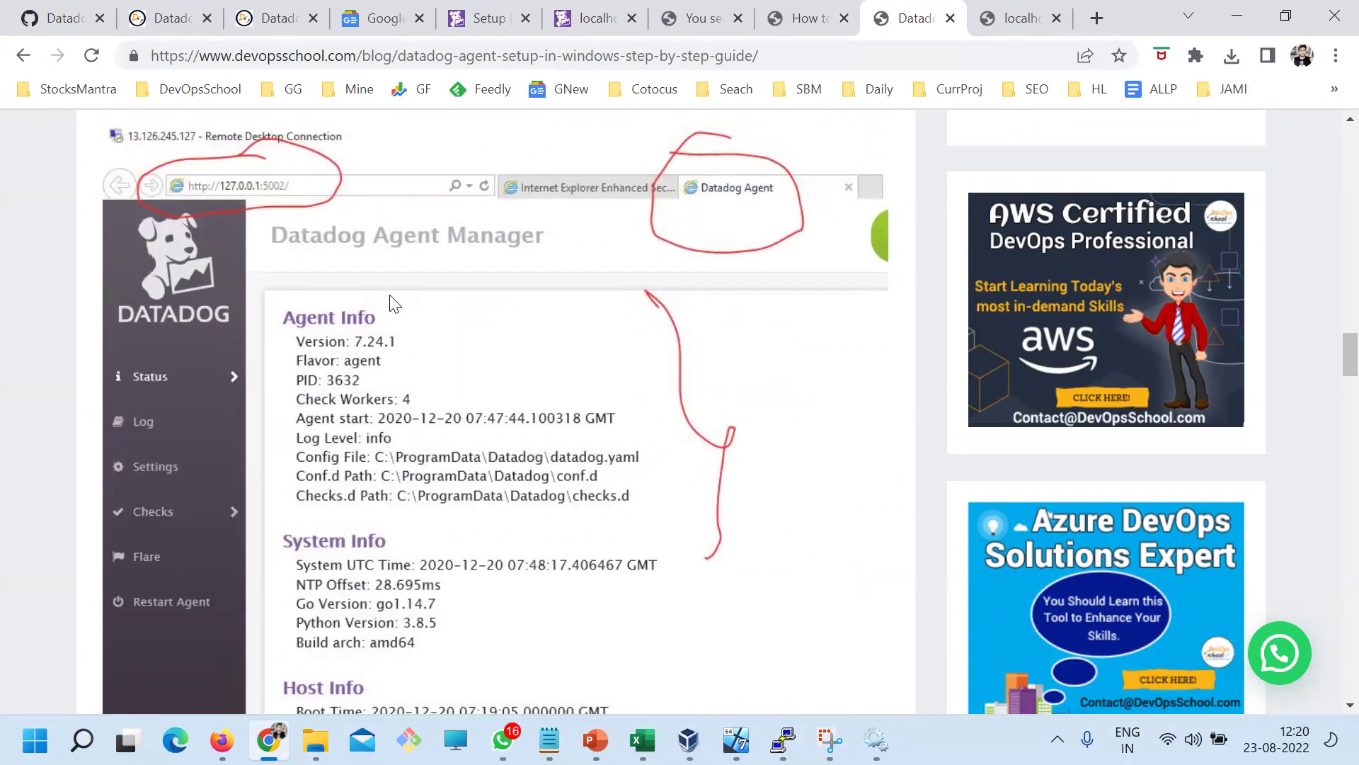
scroll(393, 303, "down", 3)
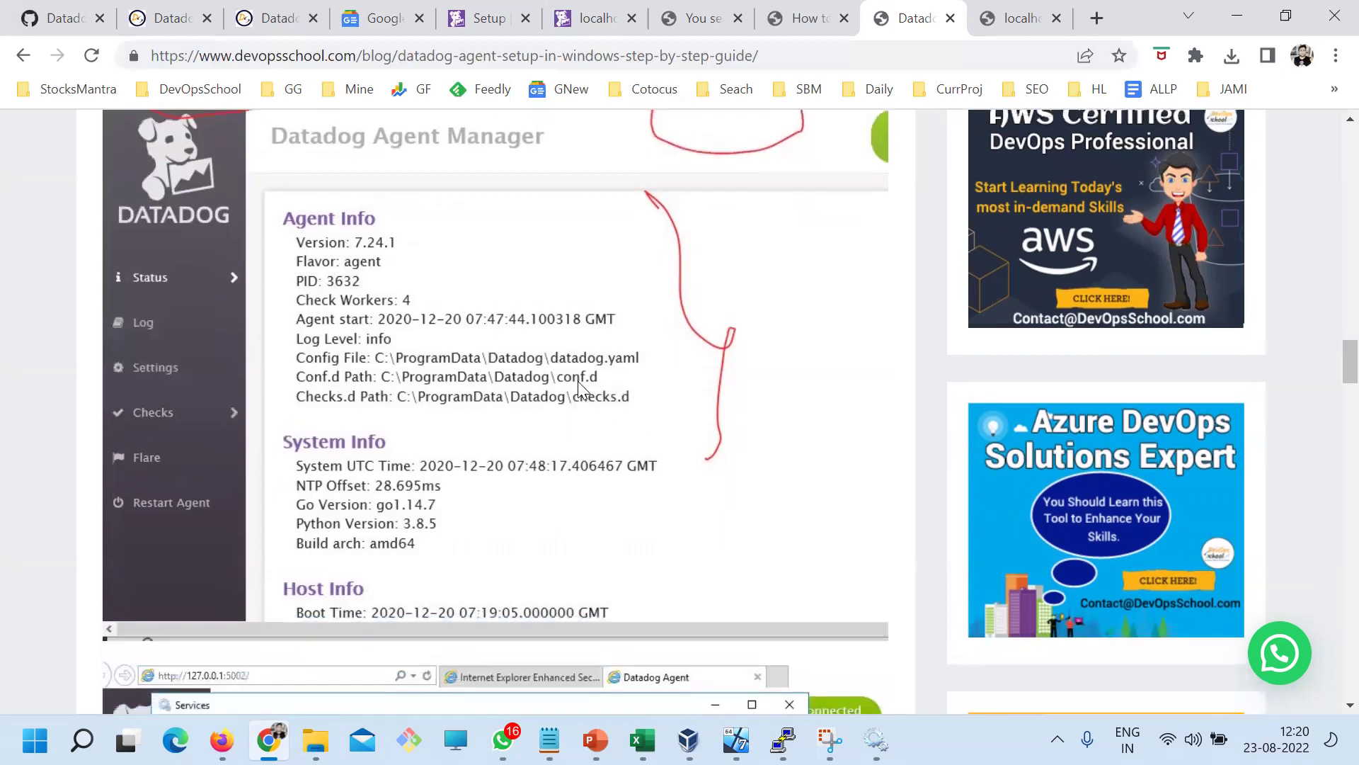
scroll(456, 403, "up", 3)
scroll(402, 505, "down", 3)
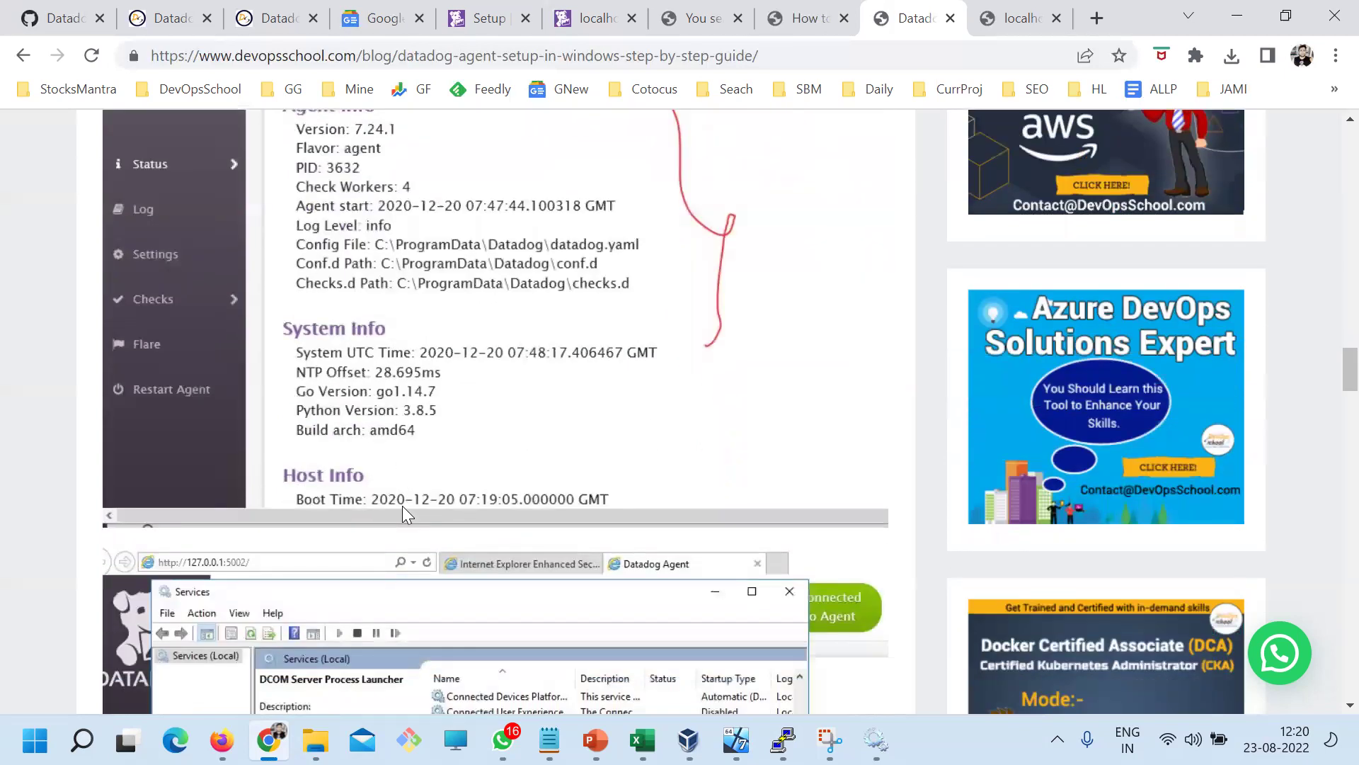
scroll(402, 505, "up", 3)
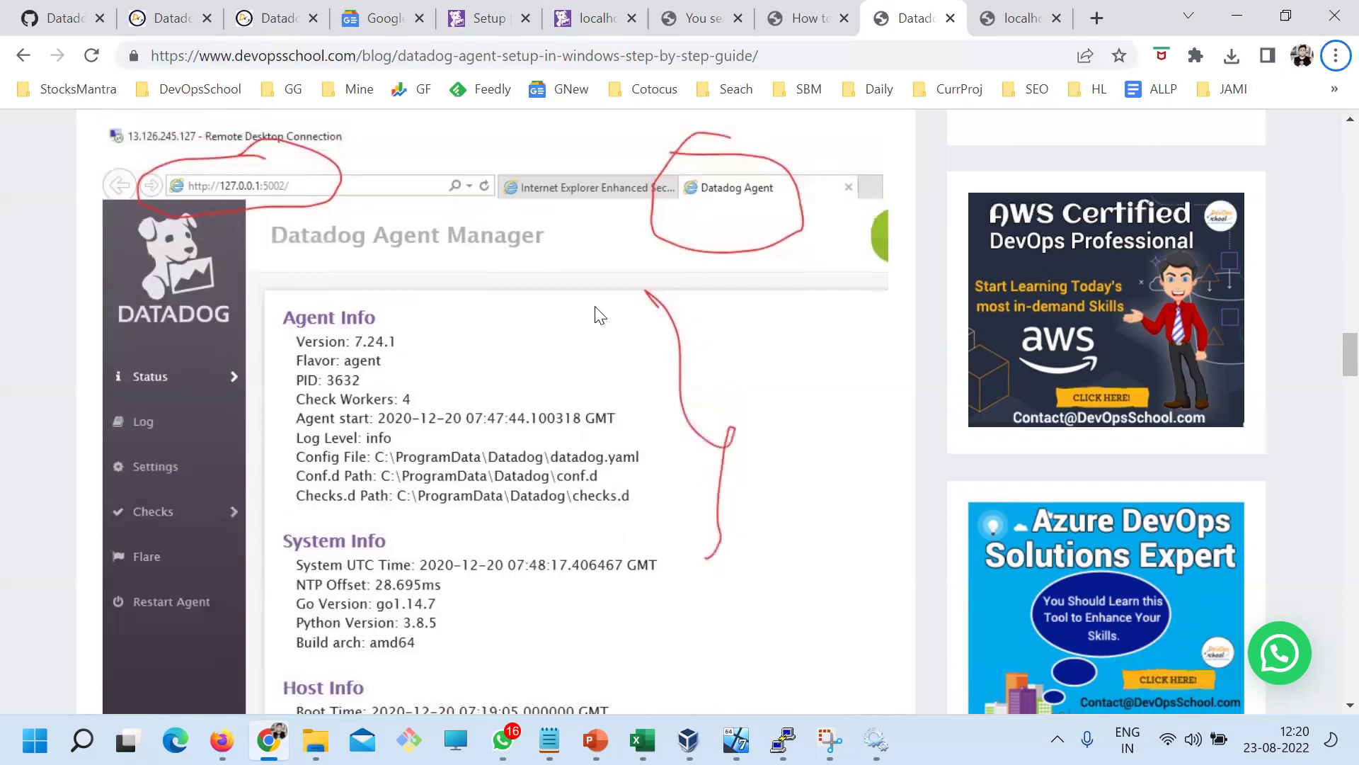
key("alt+Tab")
key("alt+Tab")
Search Google for 'datadog agent manager configuration' and open the first result in a new tab
left_click(1097, 17)
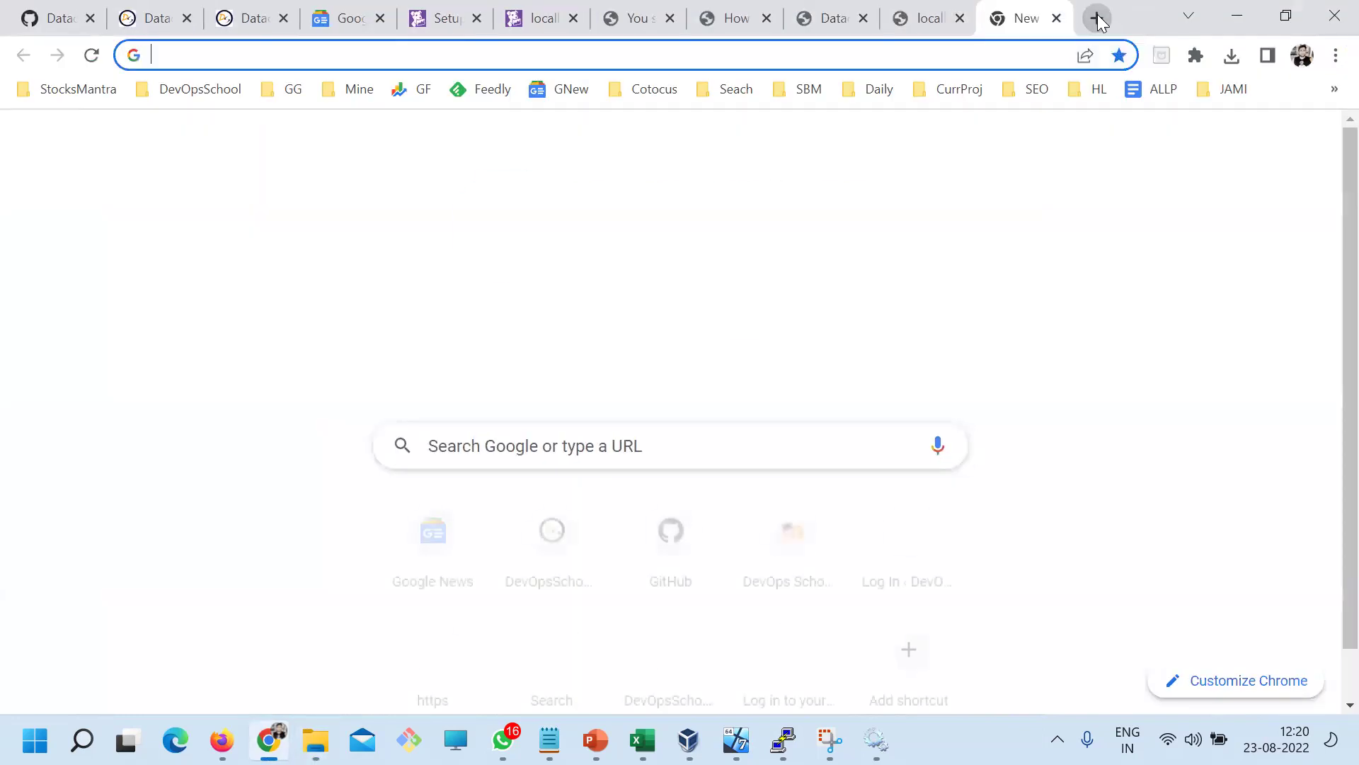
type("Datadog agent")
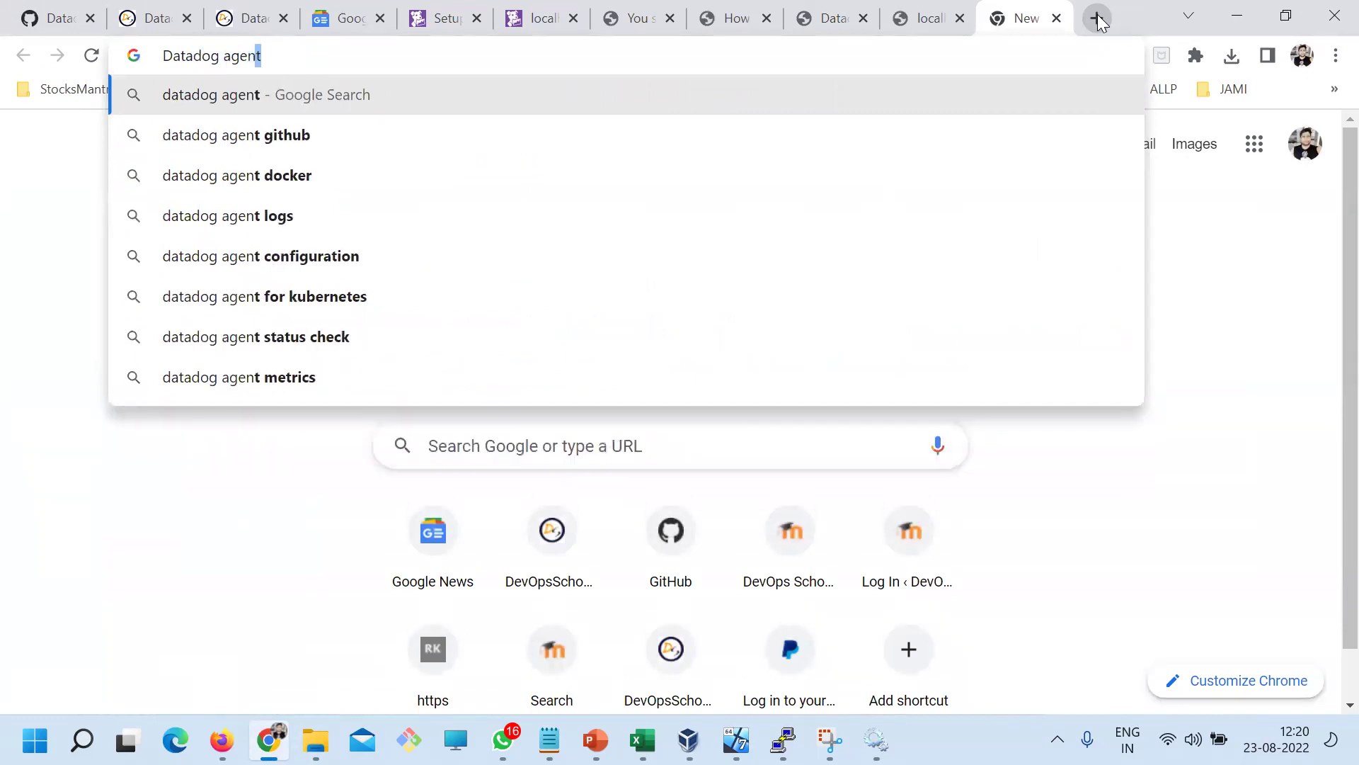
type(" manager con")
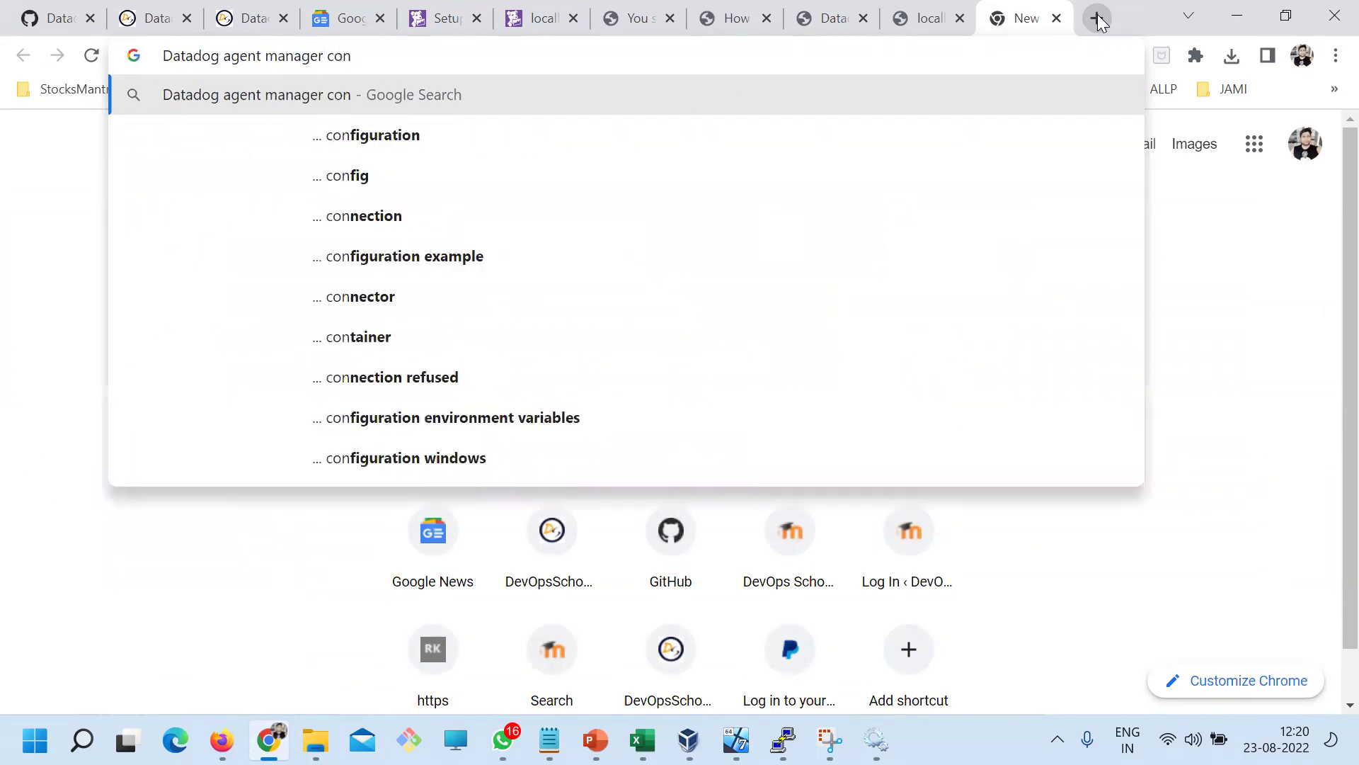
key("Down")
key("Return")
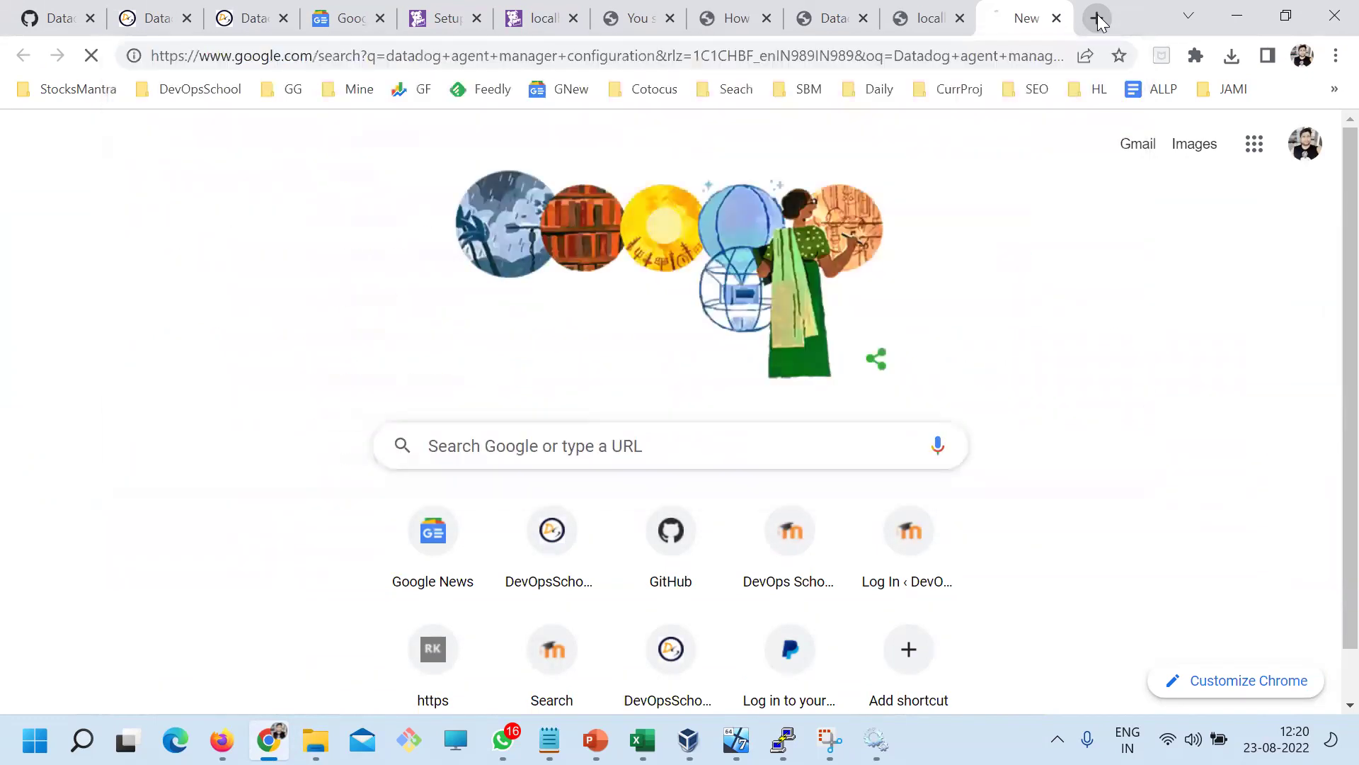
right_click(321, 359)
left_click(375, 373)
left_click(1009, 28)
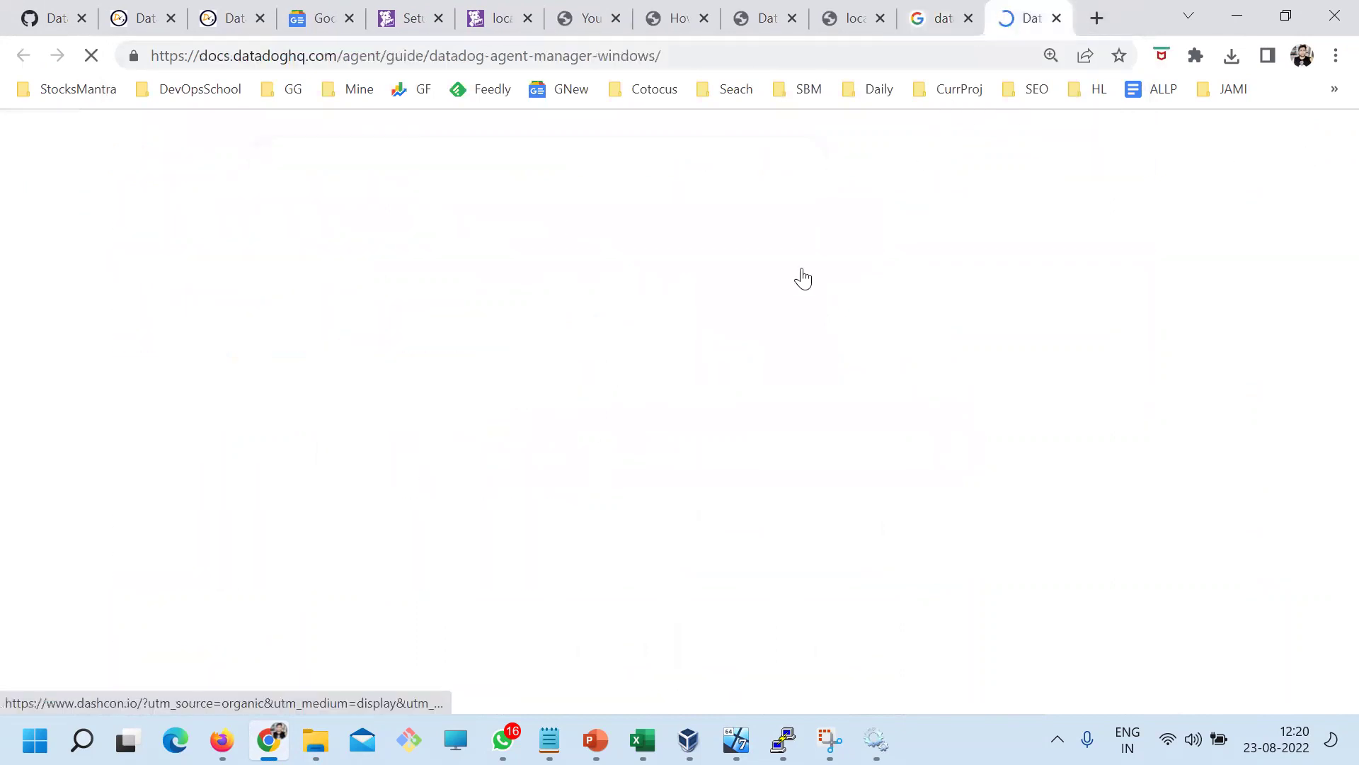
Find 'config' in the Agent Manager for Windows guide to reach its datadog.yaml Settings section
scroll(658, 448, "down", 10)
scroll(622, 536, "down", 5)
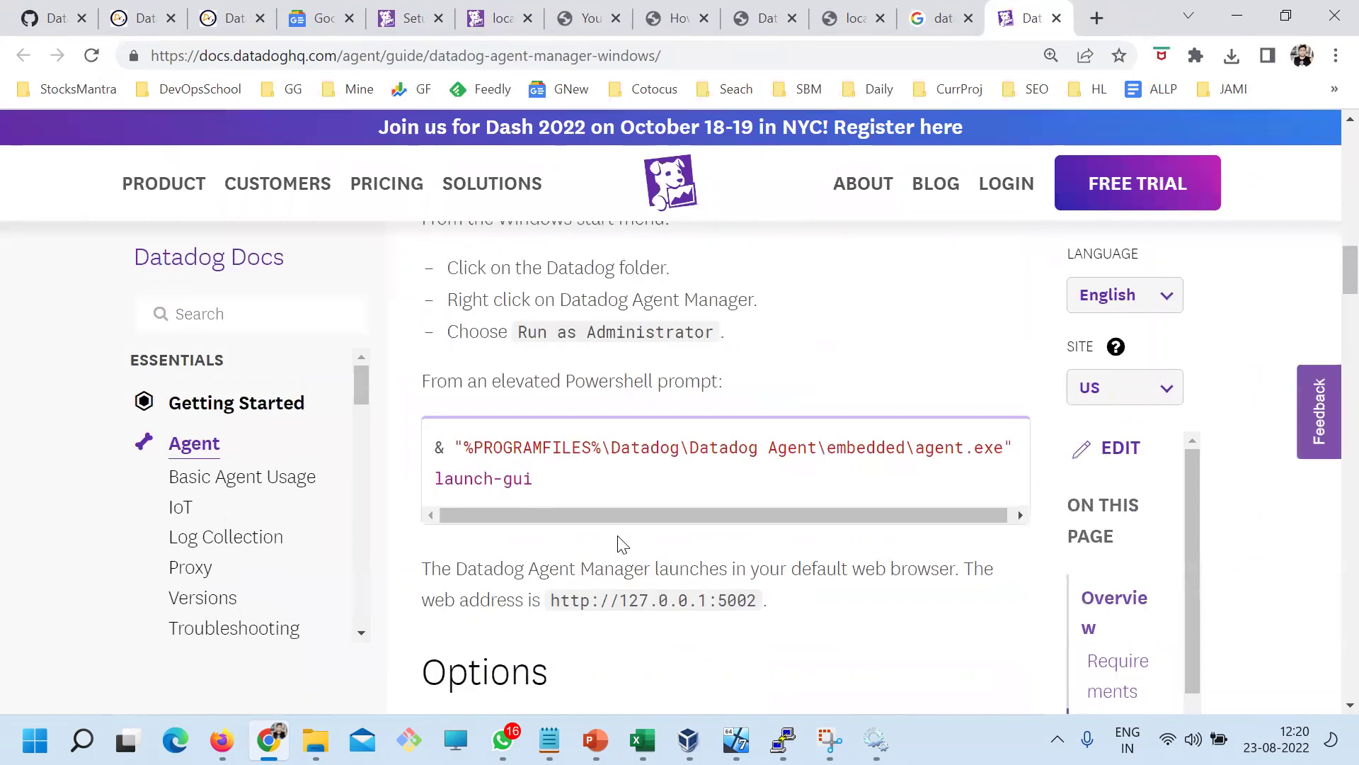
scroll(674, 504, "down", 7)
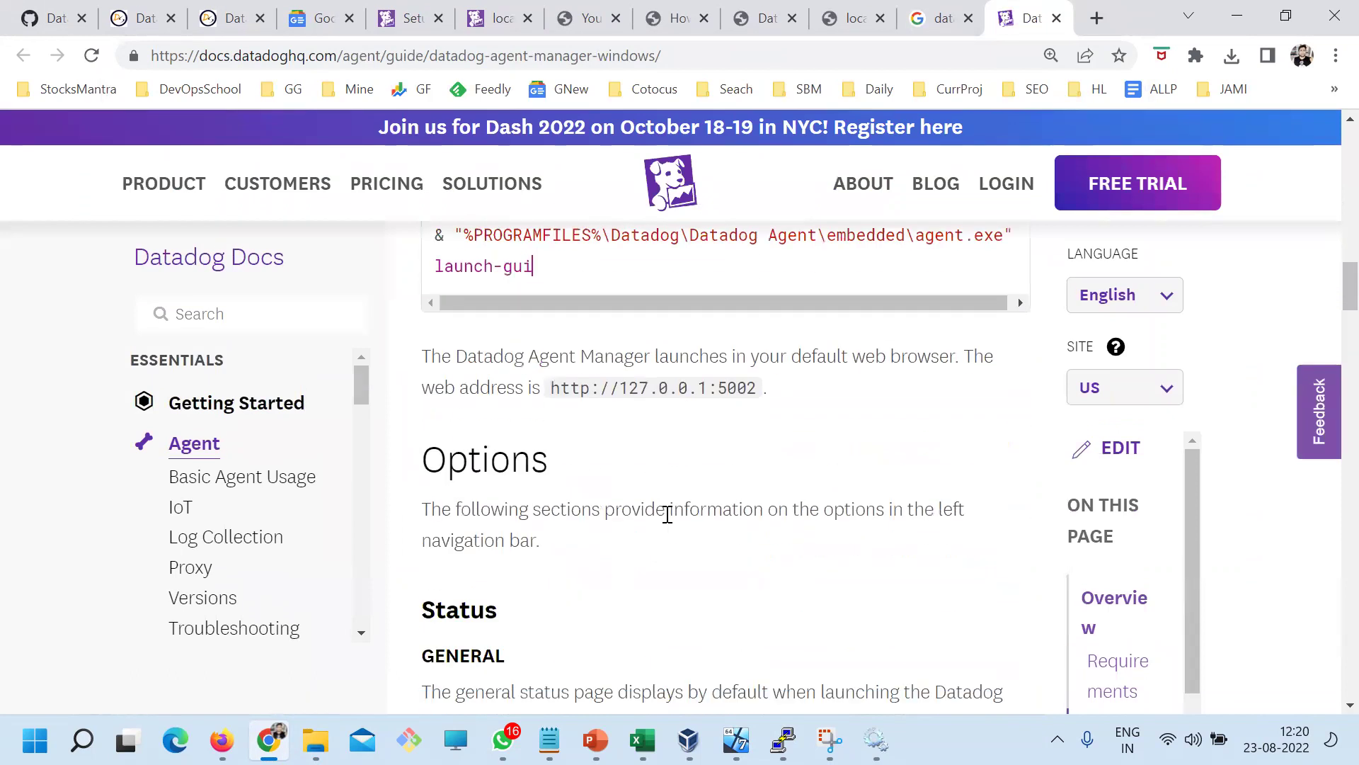
scroll(702, 560, "down", 10)
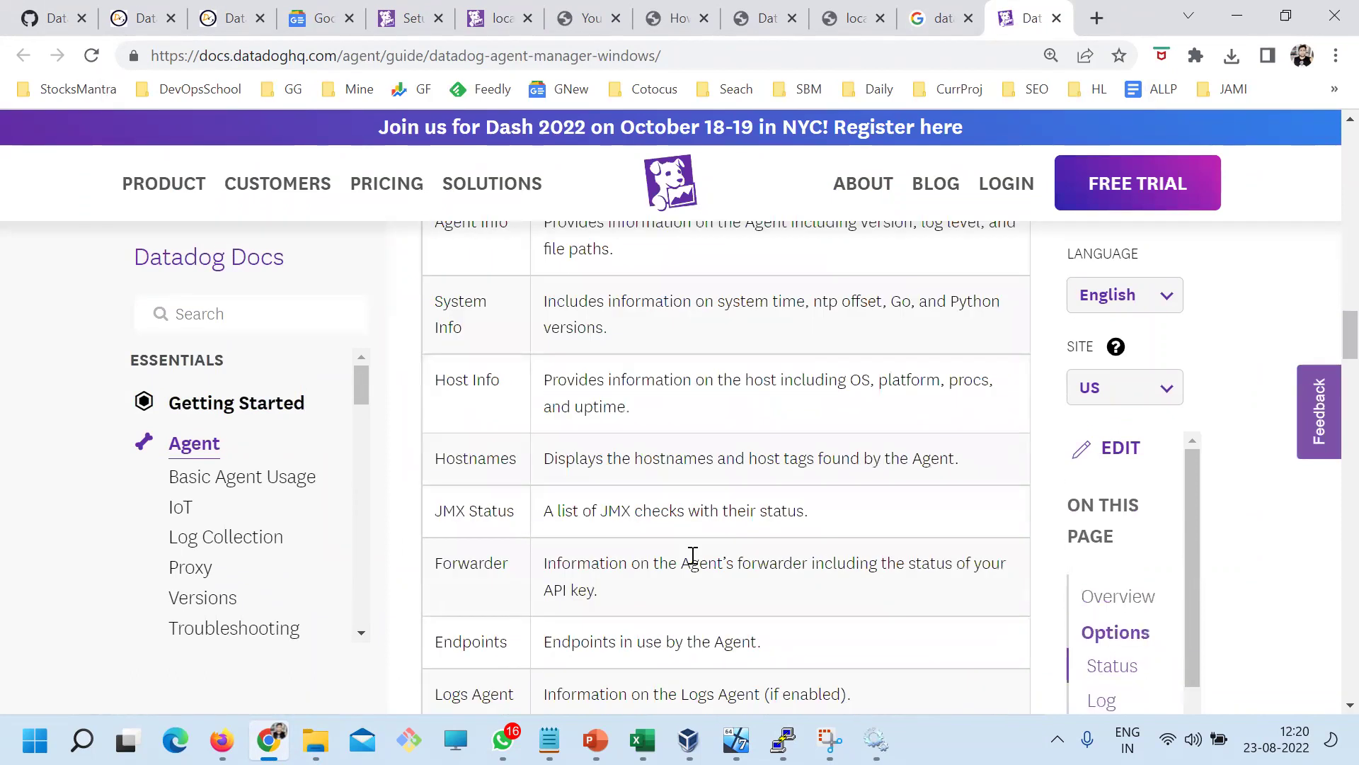
scroll(693, 564, "down", 13)
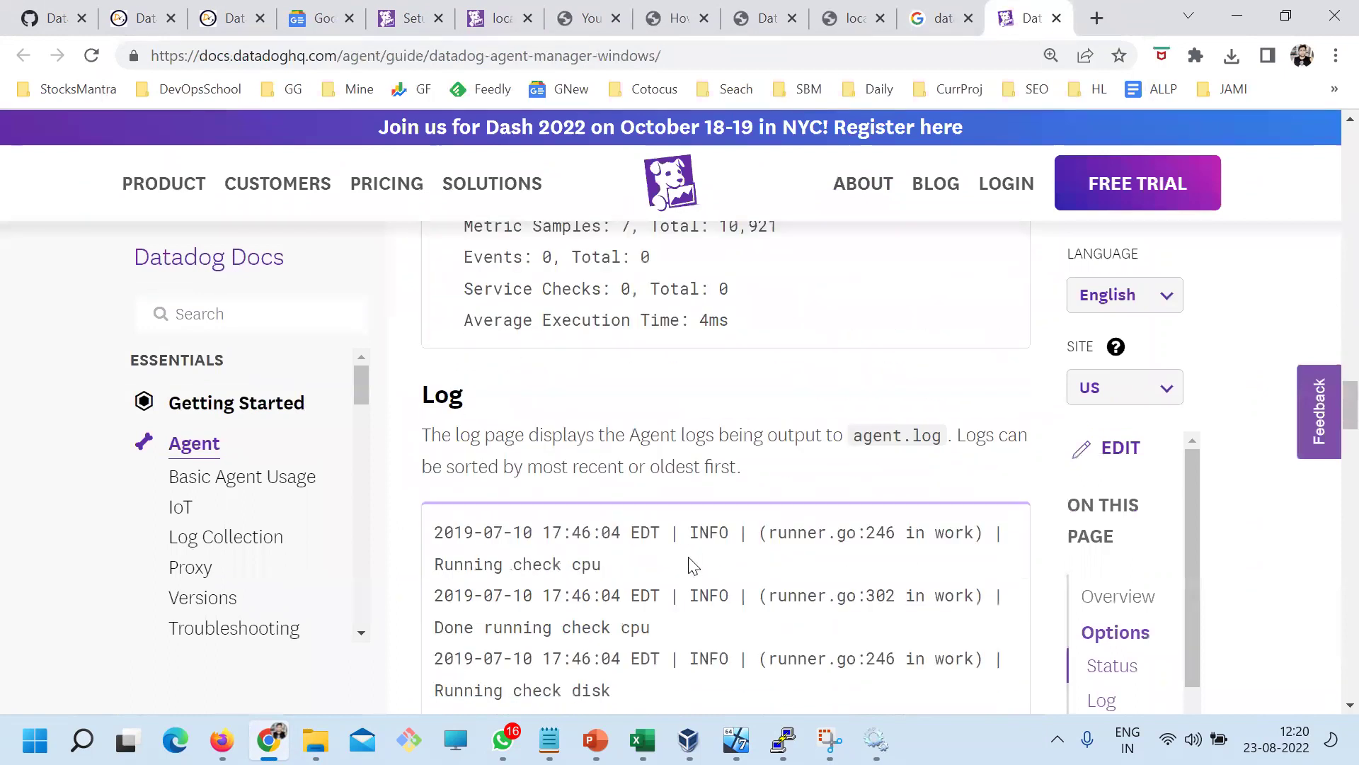
key("ctrl+f")
type("con")
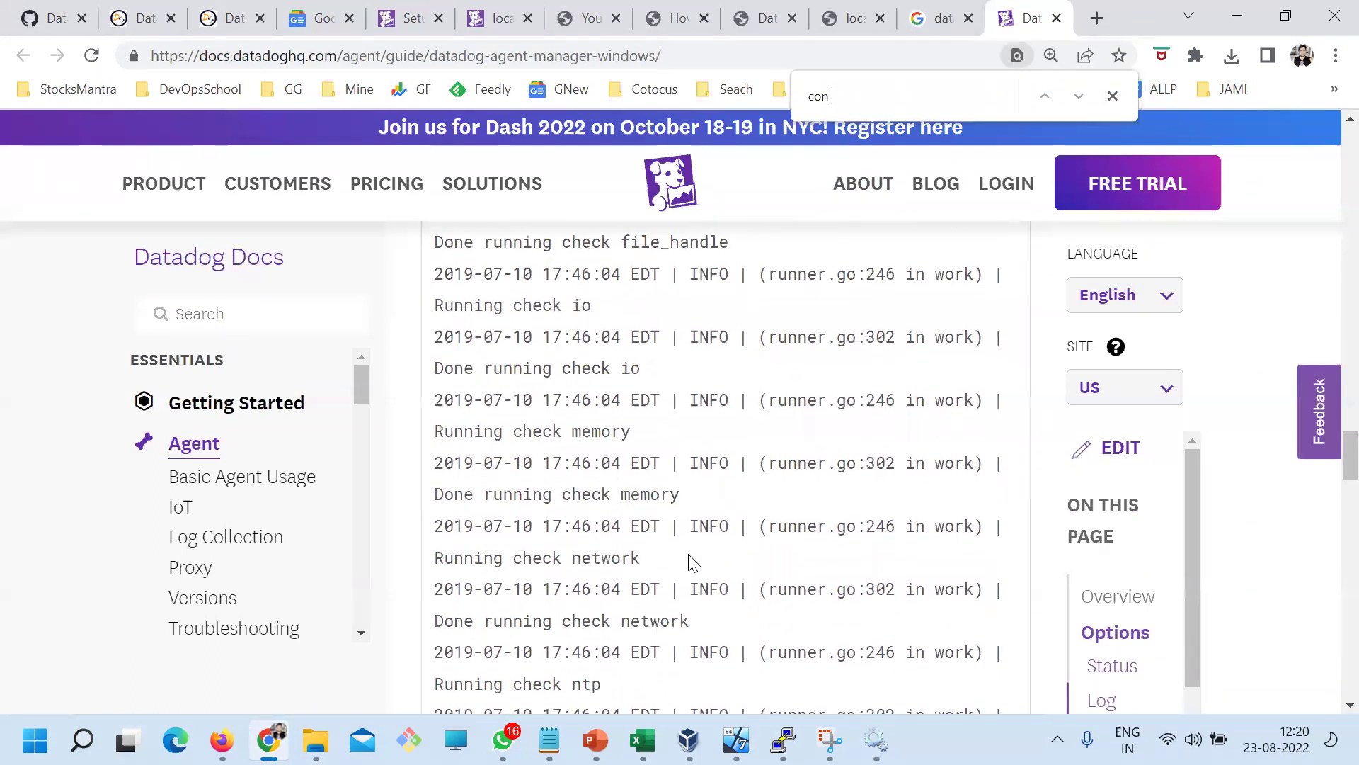
type("fig")
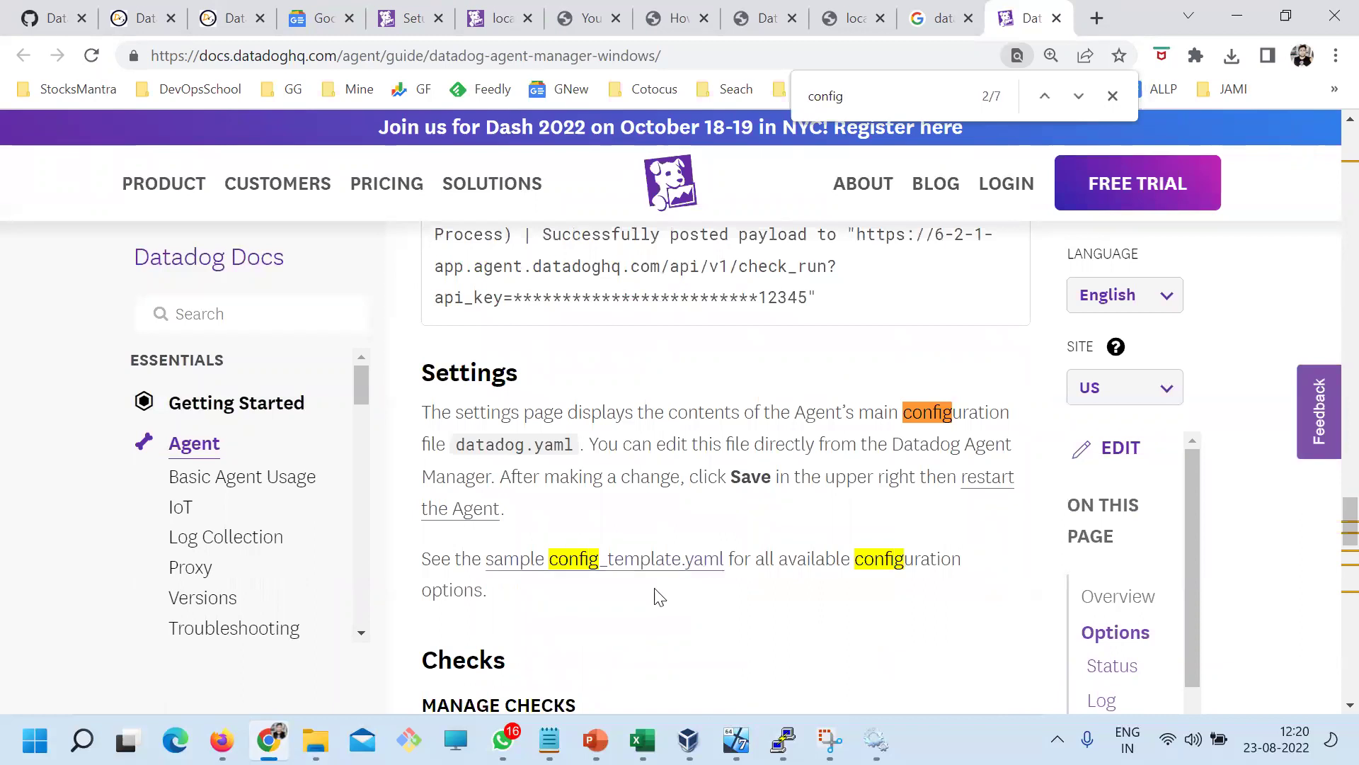
double_click(799, 560)
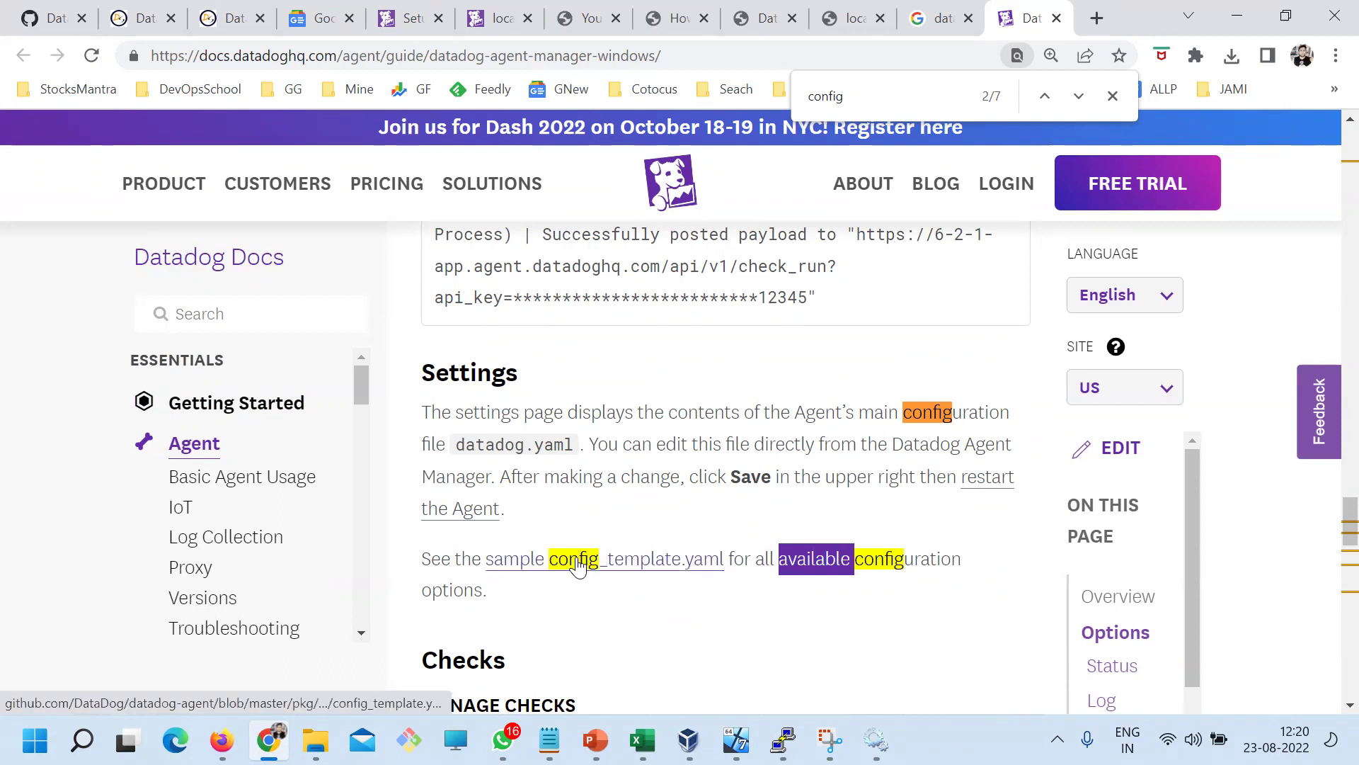
left_click(538, 411)
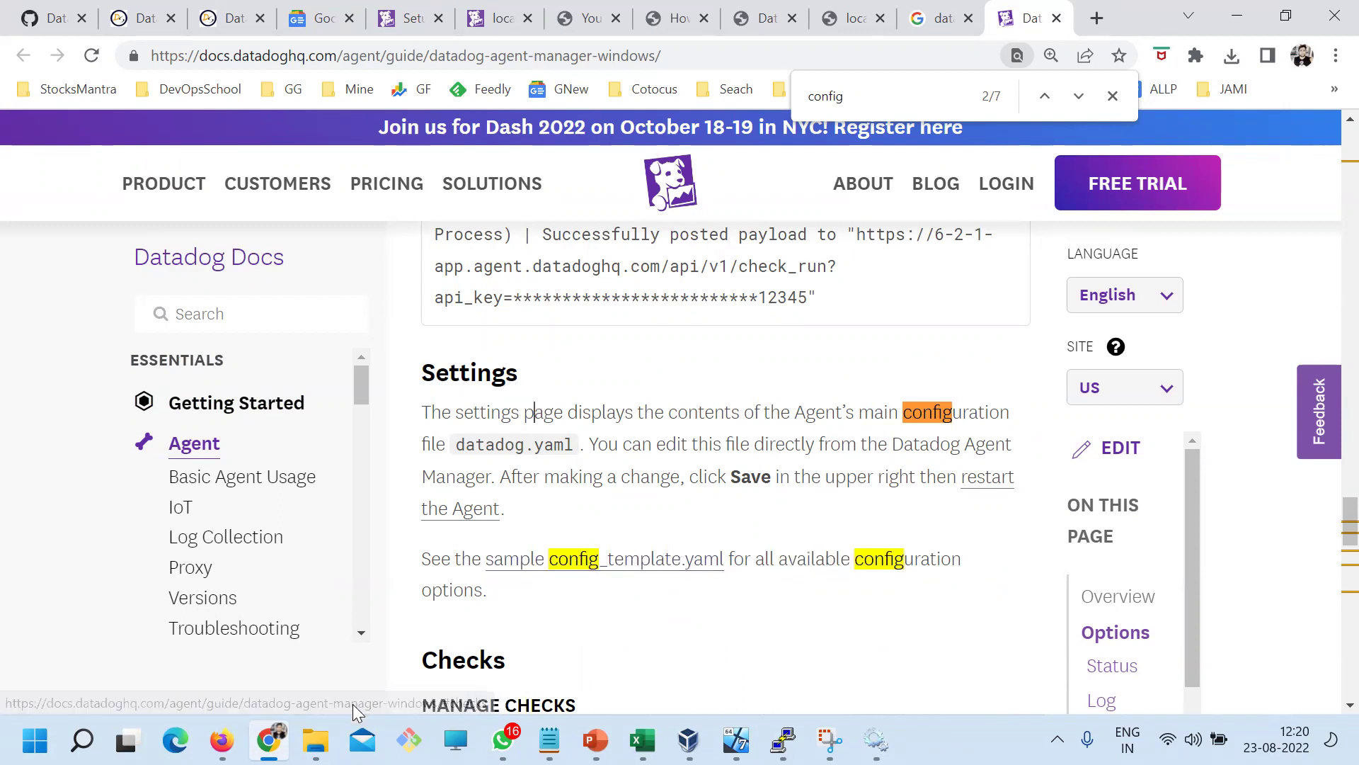
Navigate File Explorer to C:\ProgramData\Datadog
mouse_move(315, 740)
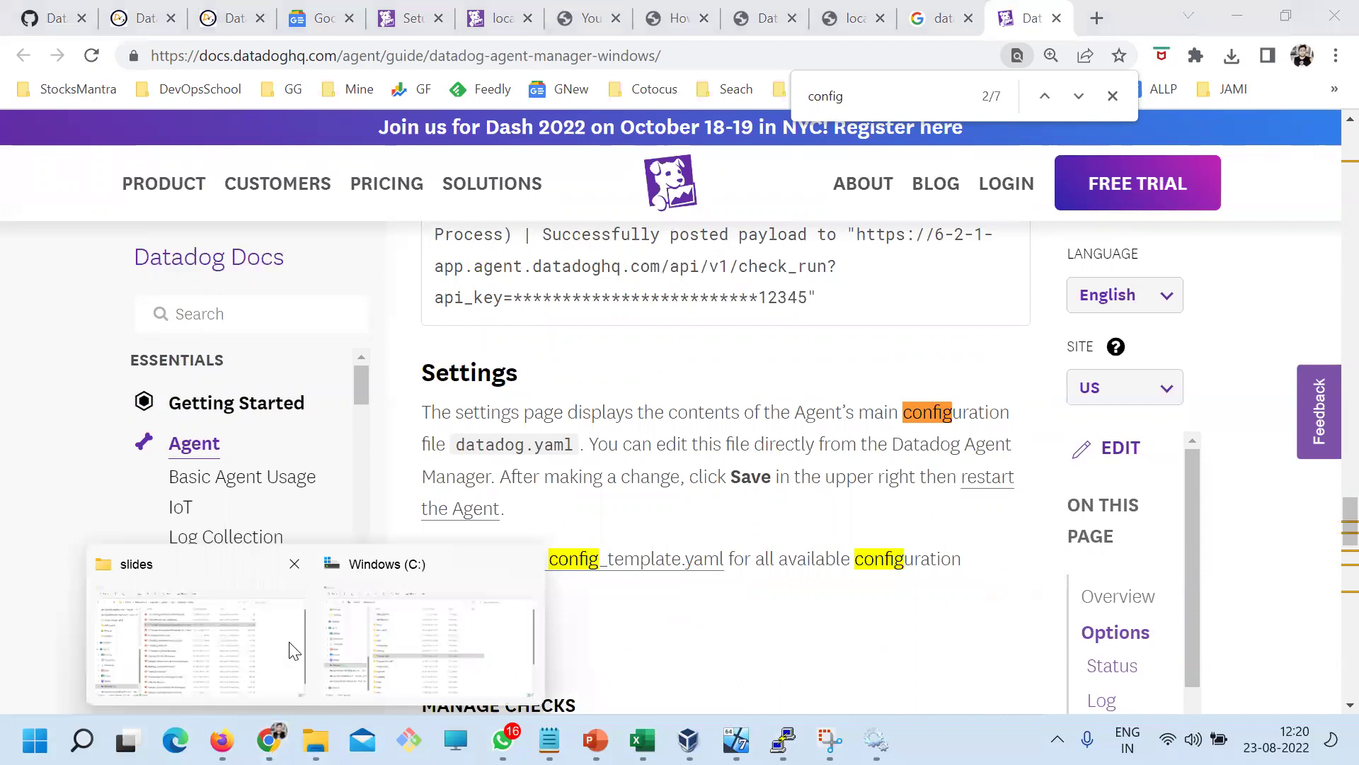
left_click(364, 652)
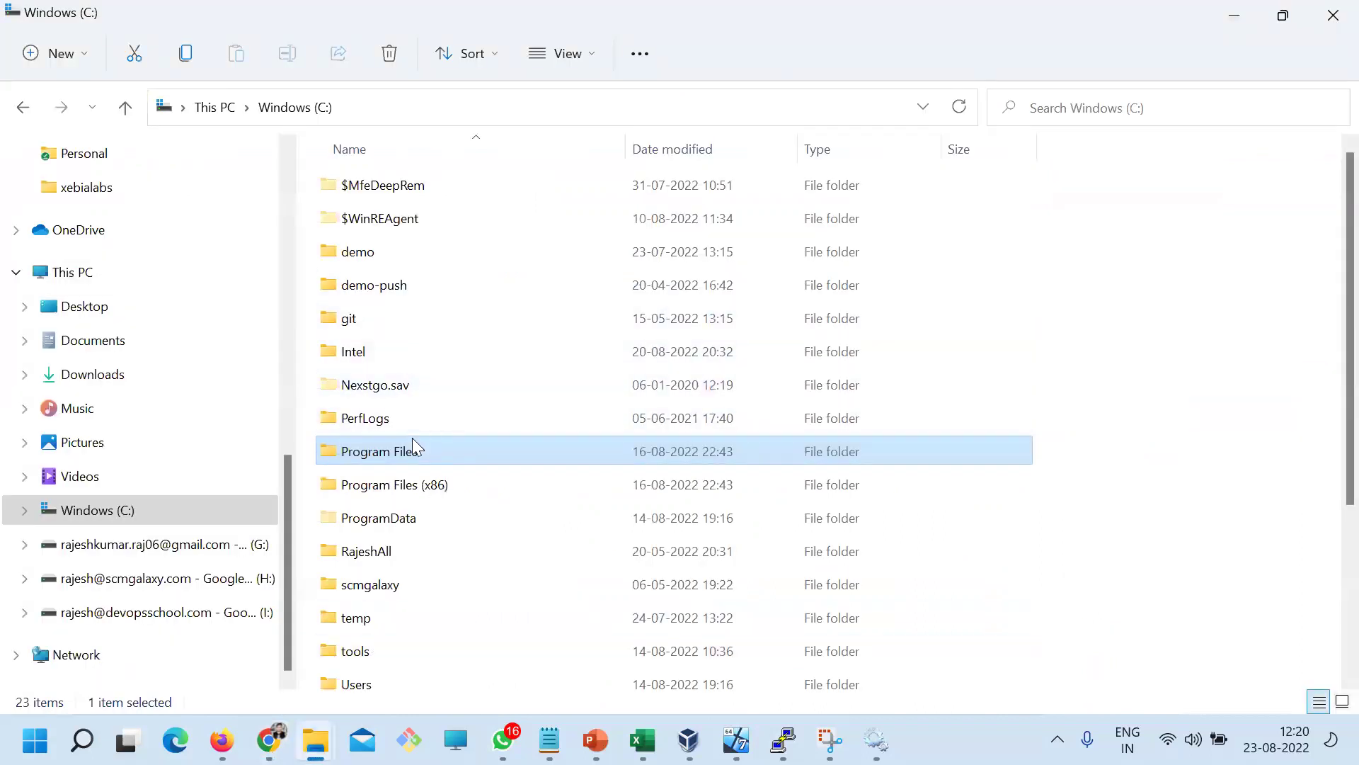
double_click(397, 519)
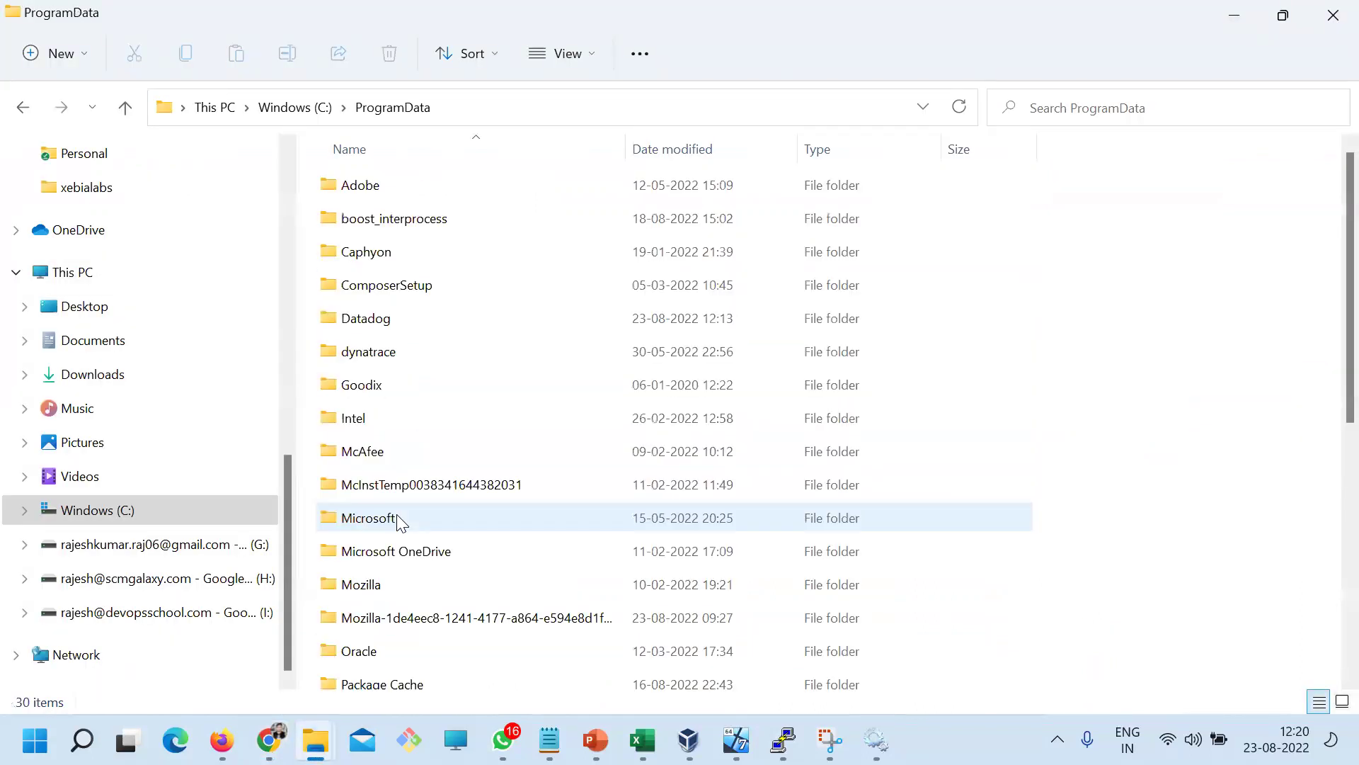
double_click(362, 322)
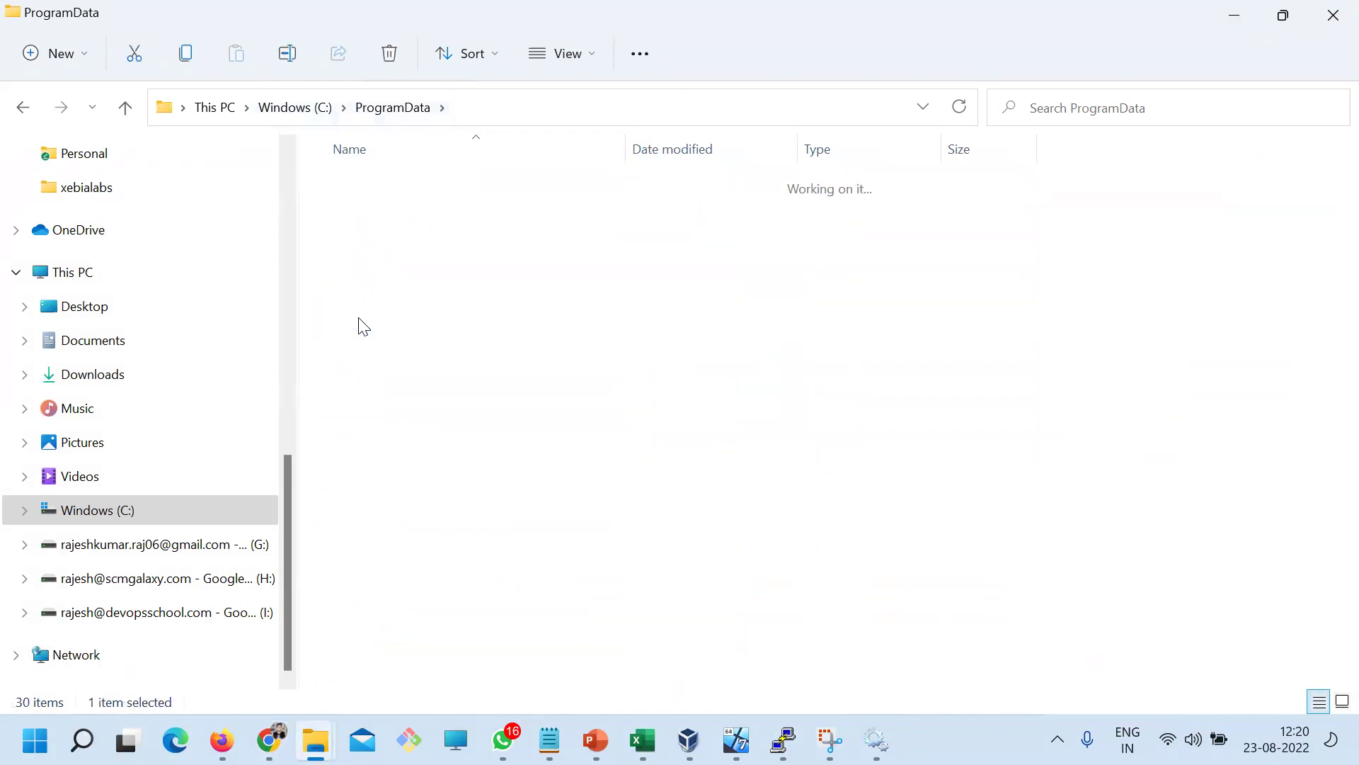
Open the auth_token file with Notepad++ through Open with
left_click(368, 352)
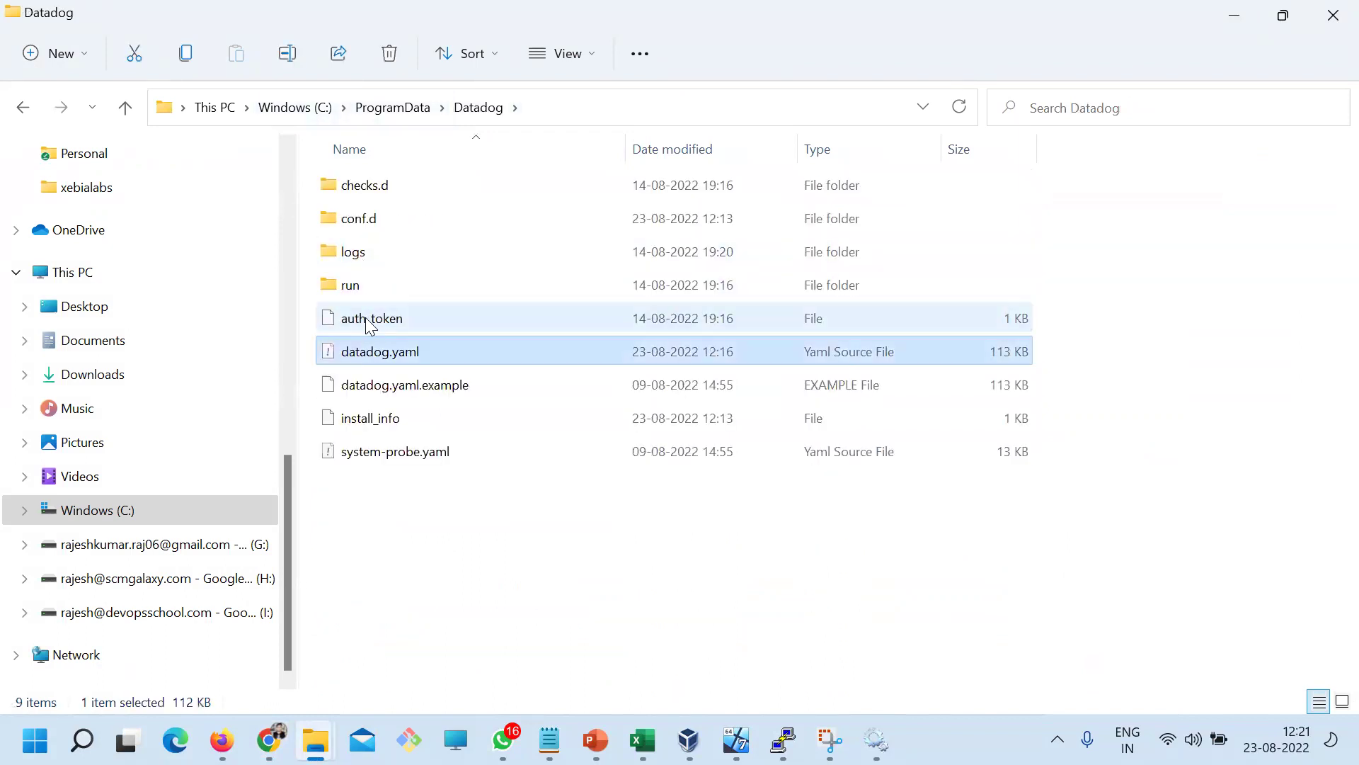
left_click(367, 325)
right_click(368, 324)
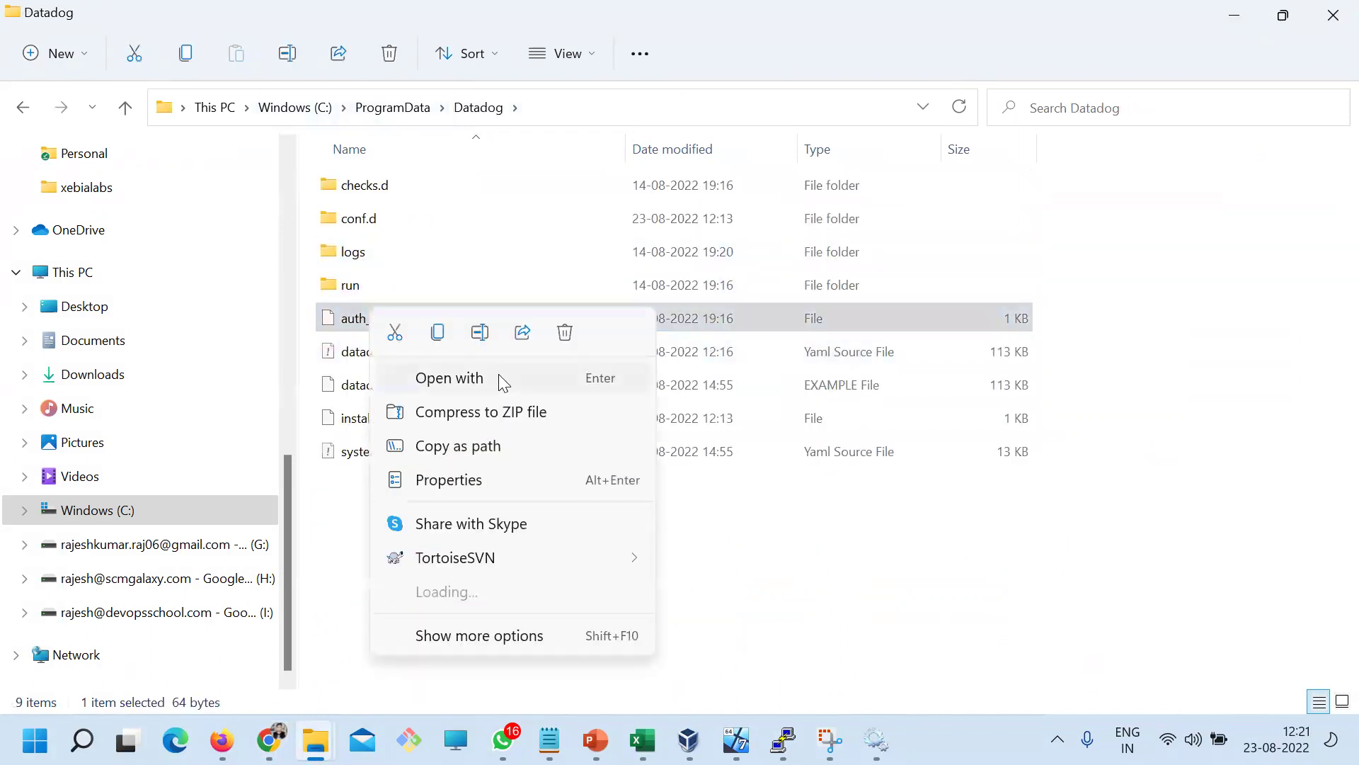
left_click(338, 358)
right_click(368, 324)
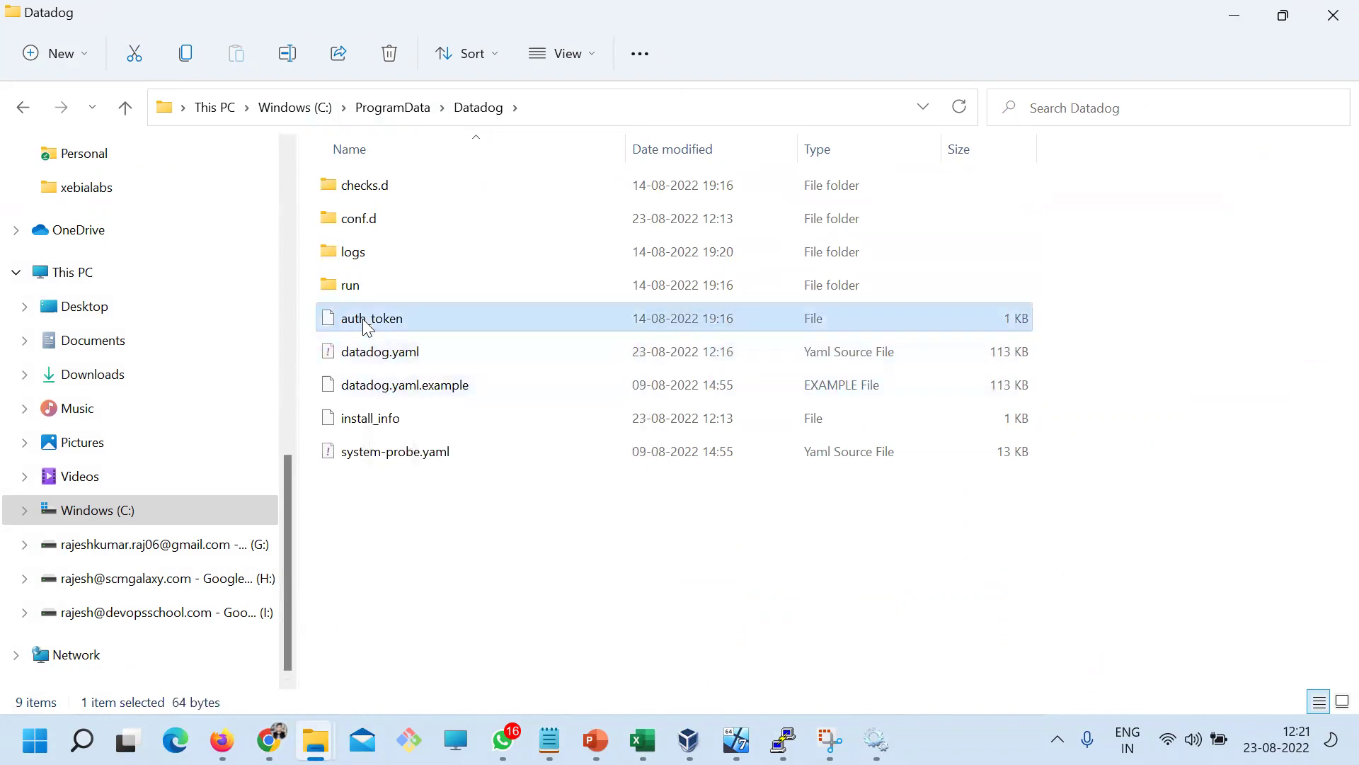
left_click(441, 383)
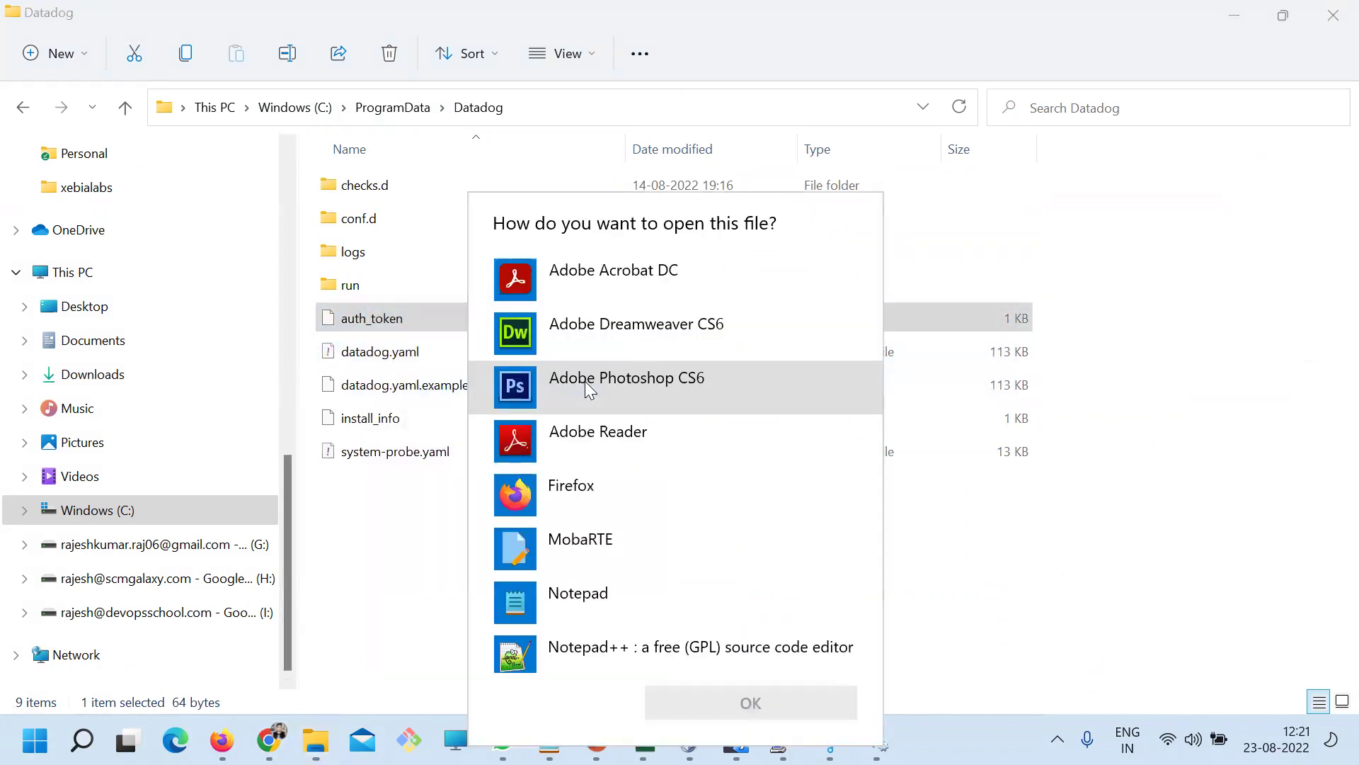
left_click(616, 645)
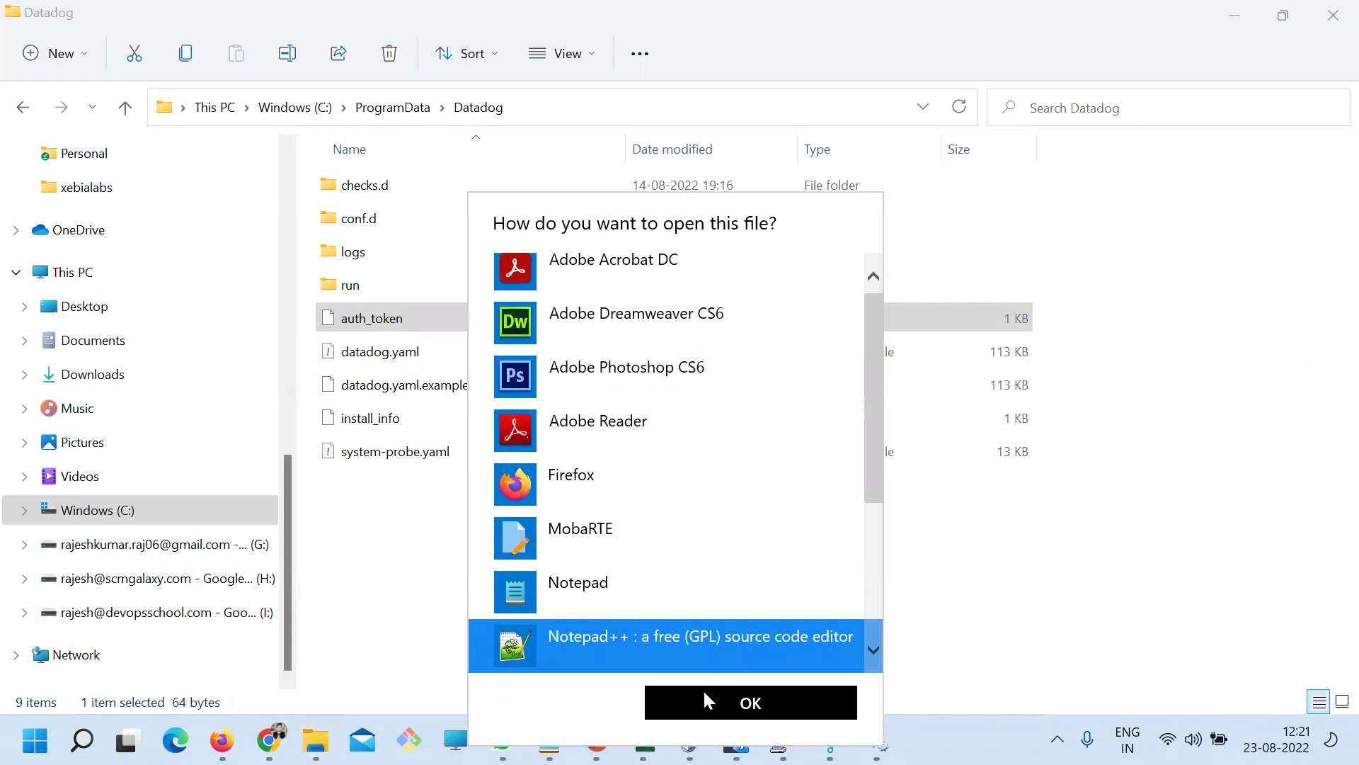
left_click(704, 691)
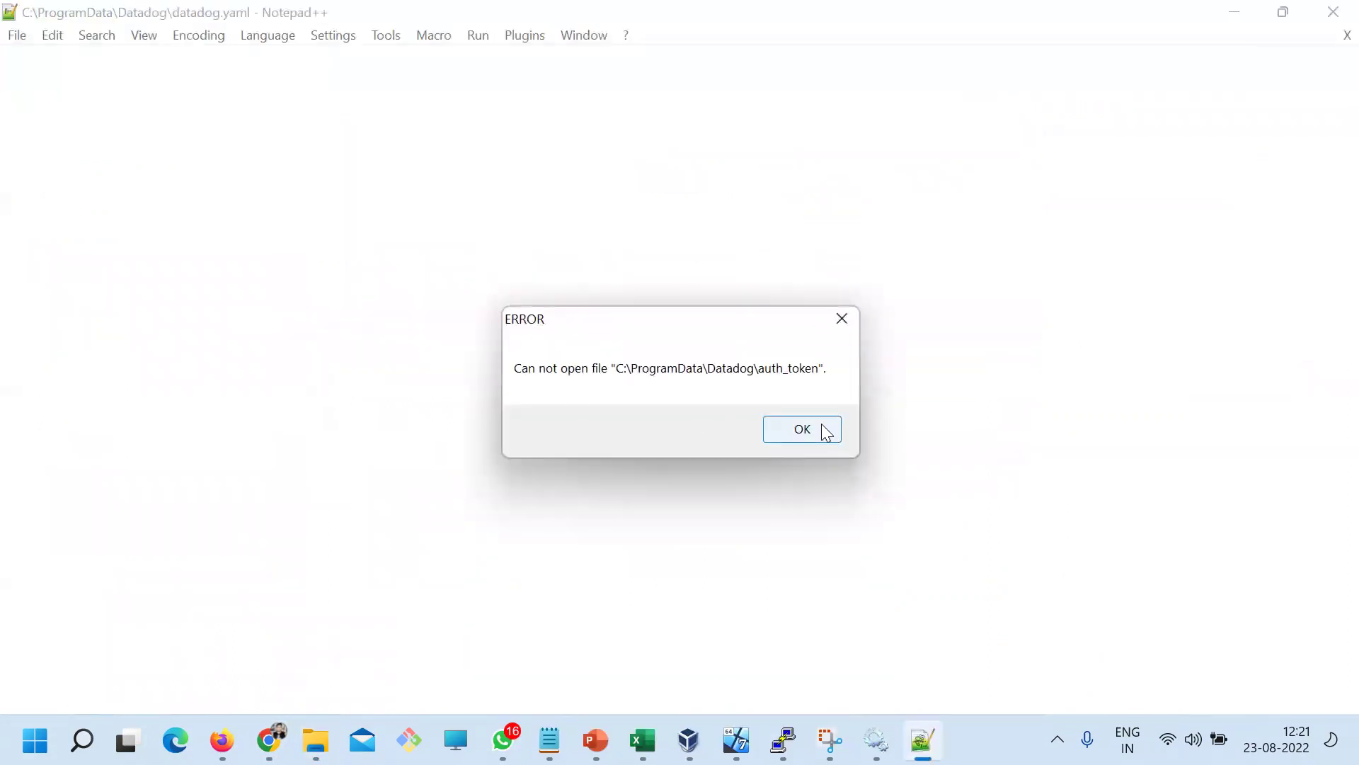
Dismiss the auth_token cannot-open error and search datadog.yaml for 'manager'
left_click(821, 430)
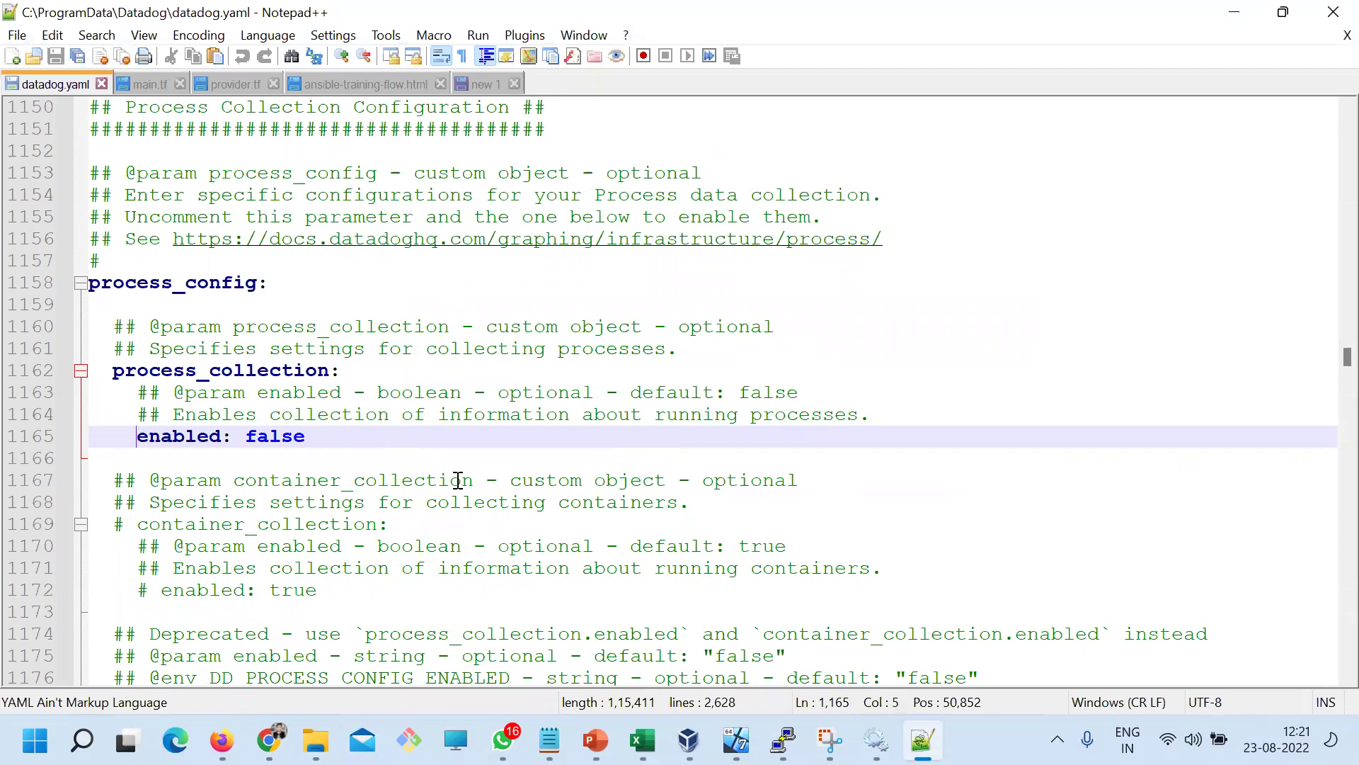
key("ctrl+f")
type("manage")
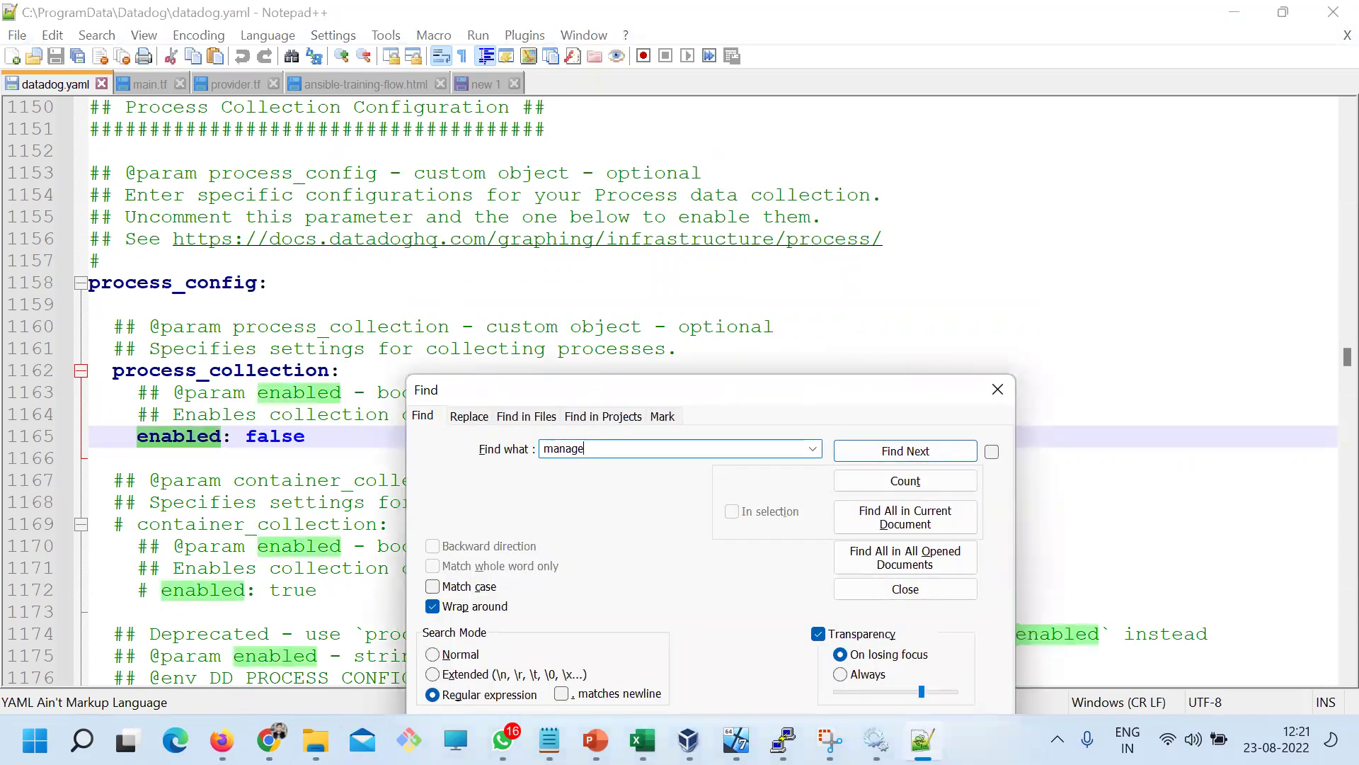
type("r")
key("Return")
left_click(997, 389)
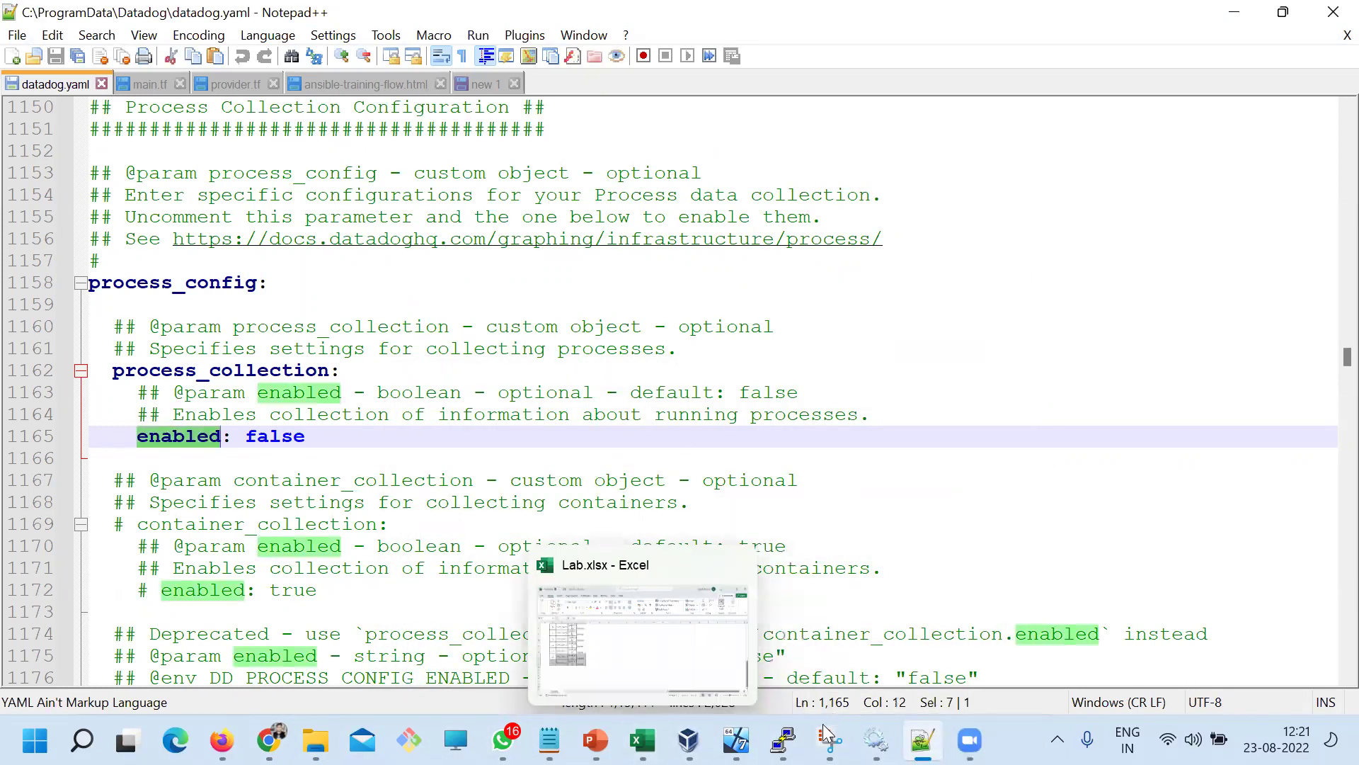
Review the Day1.txt notes down to the 'How to enable process monitoring?' heading
mouse_move(549, 740)
left_click(449, 591)
left_click(449, 424)
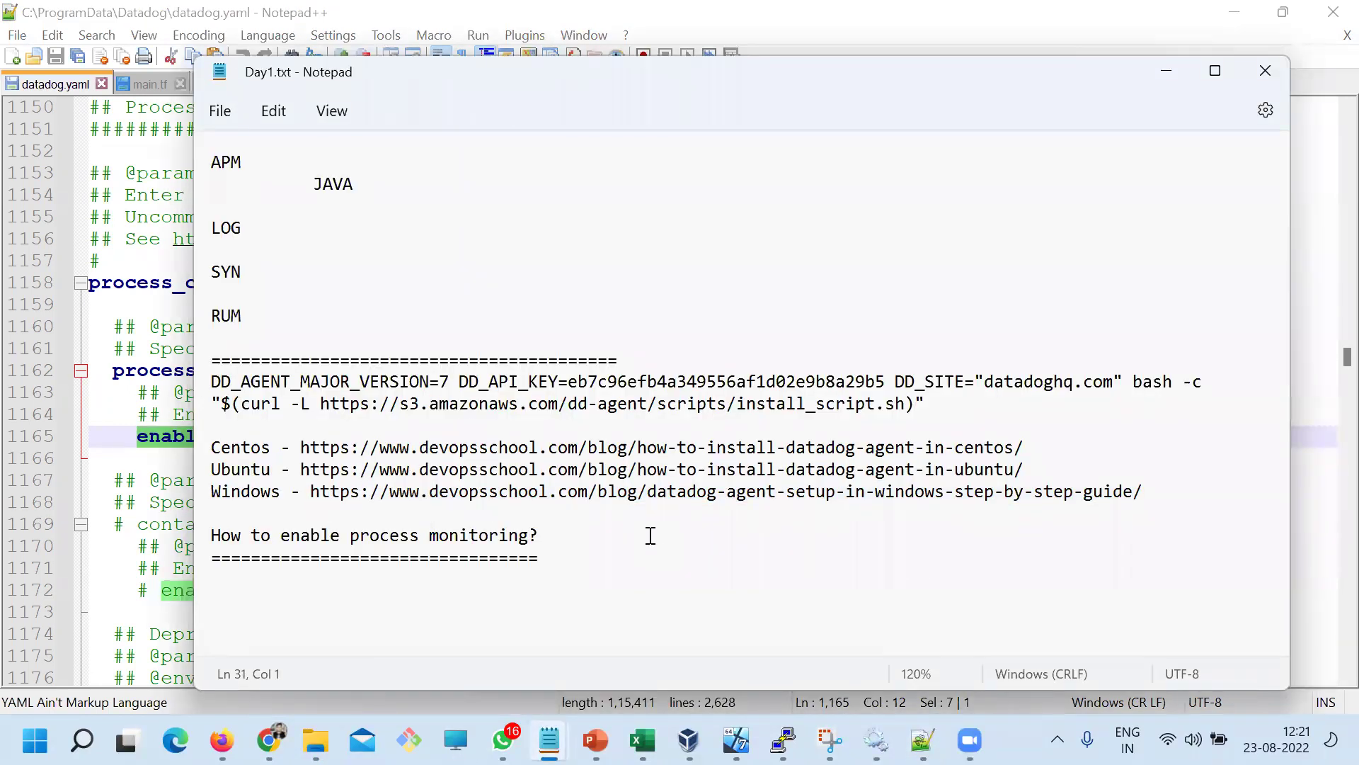
left_click_drag(272, 449, 187, 444)
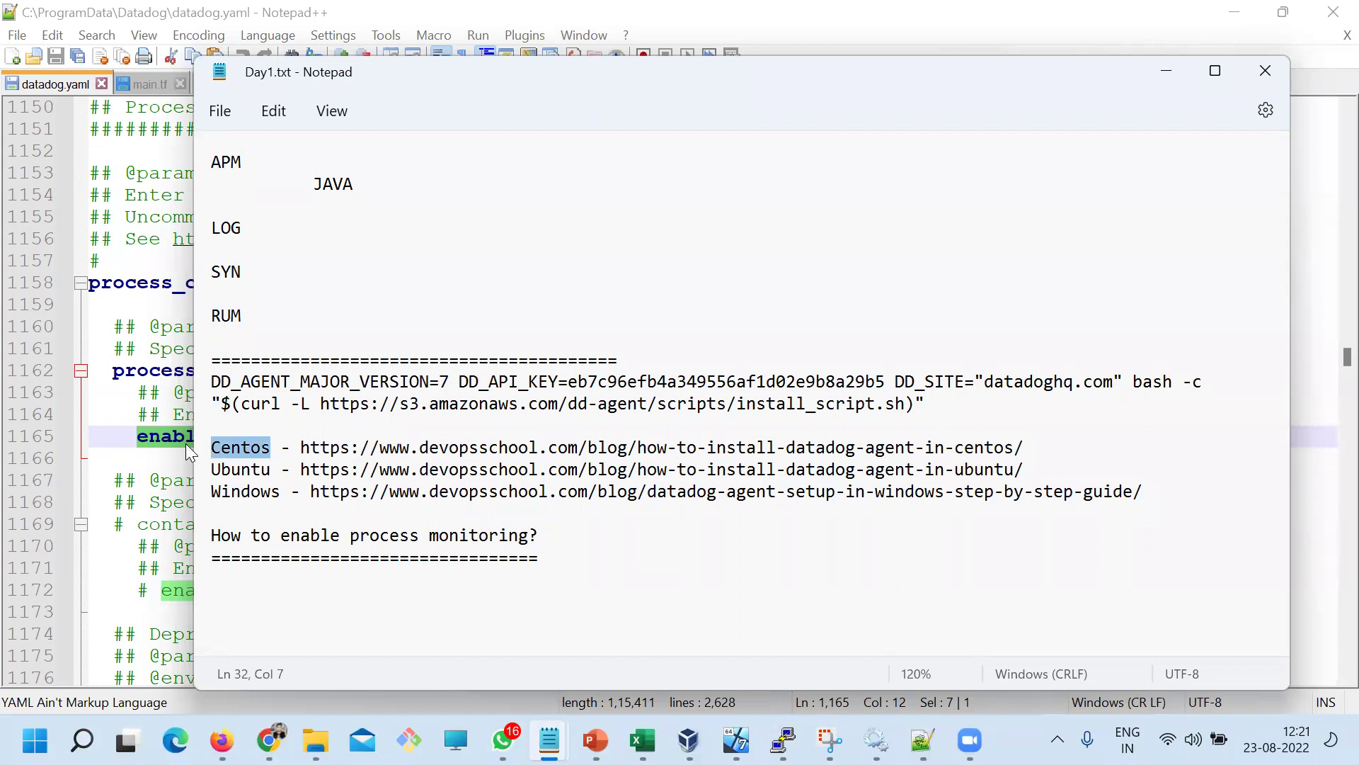
left_click_drag(290, 492, 204, 494)
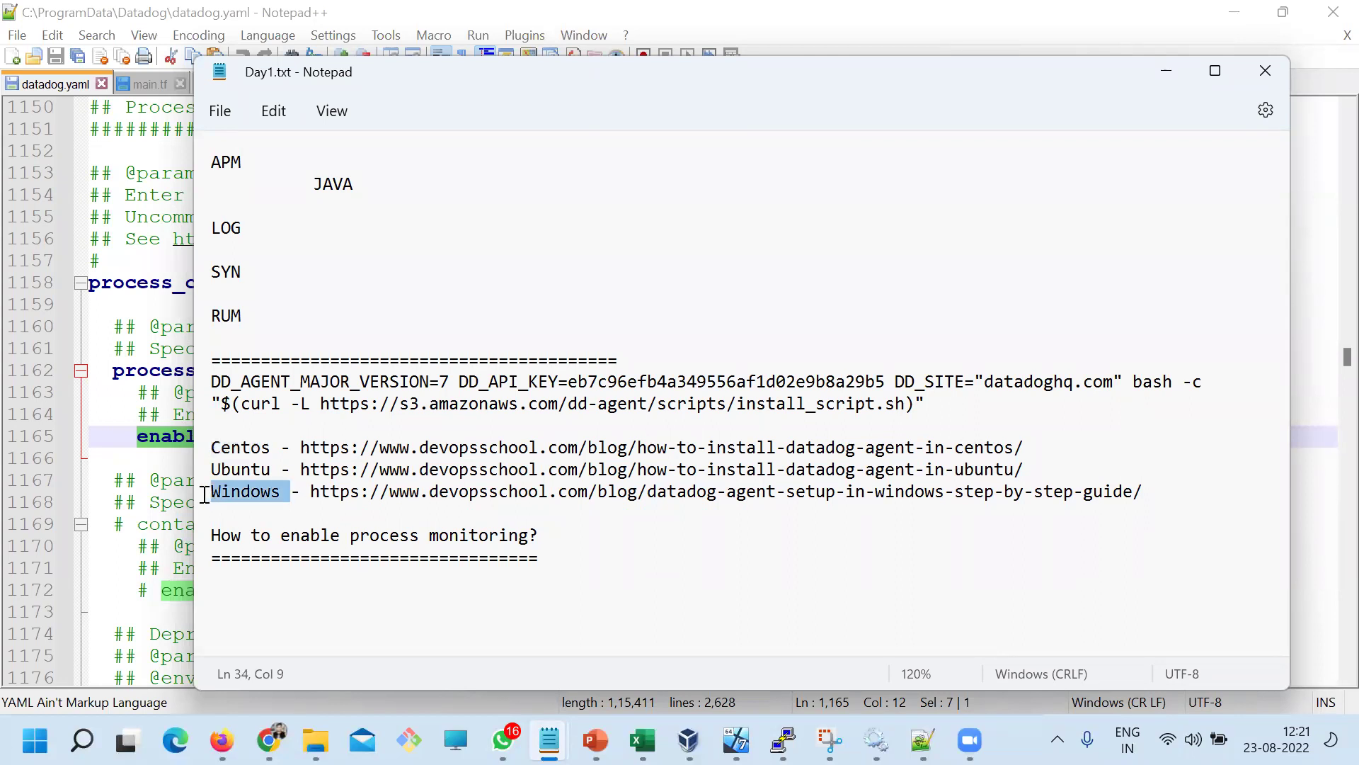
left_click(328, 530)
left_click(540, 559)
Paste the live-process-monitoring guide URL on a new line under that heading
left_click(267, 739)
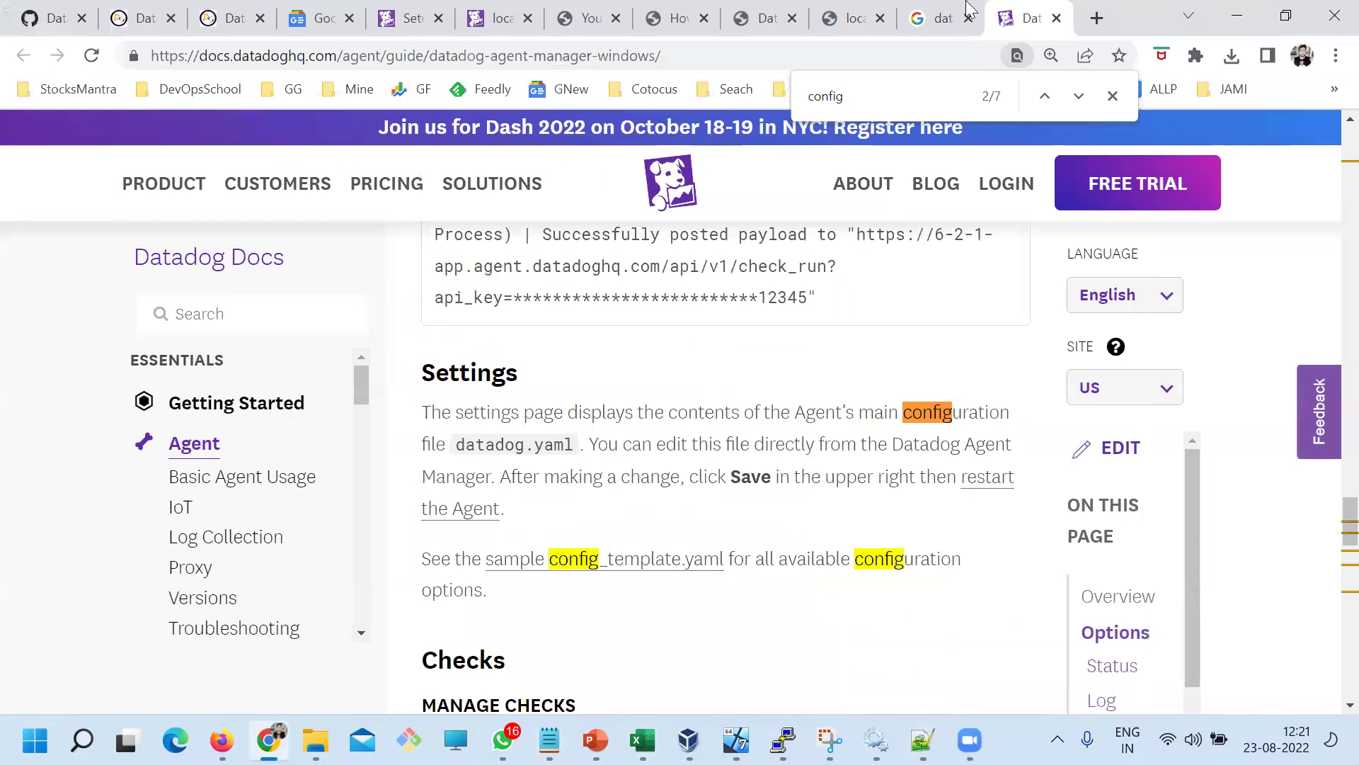
left_click(872, 18)
left_click(771, 20)
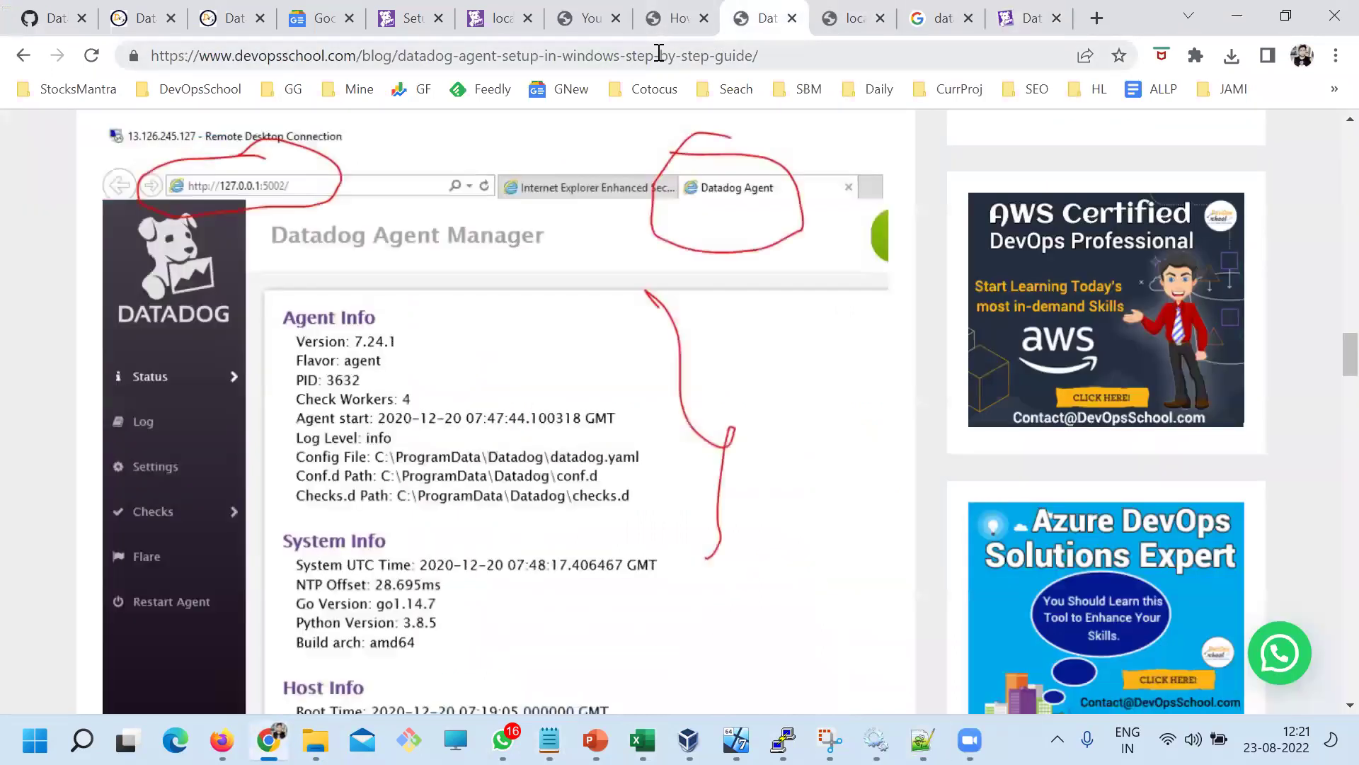
left_click(669, 19)
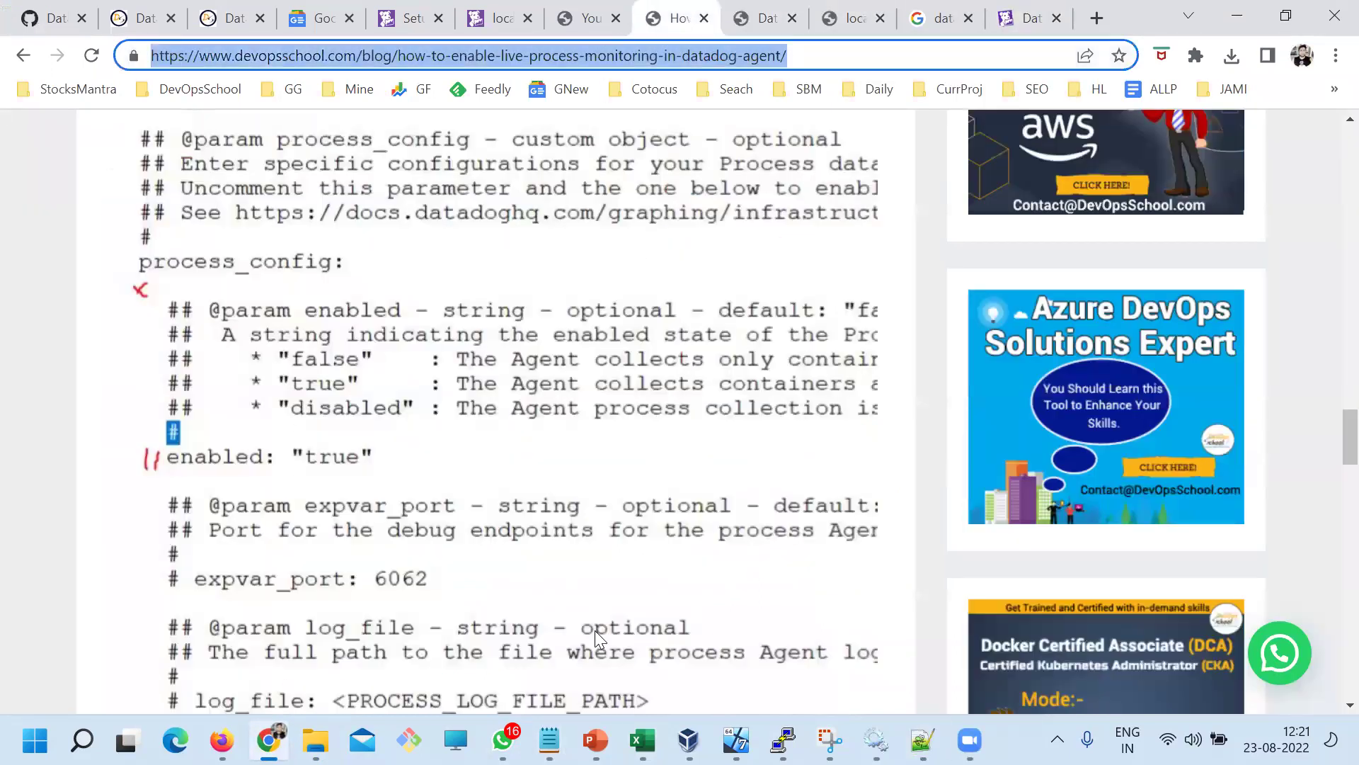
left_click(549, 739)
left_click(458, 658)
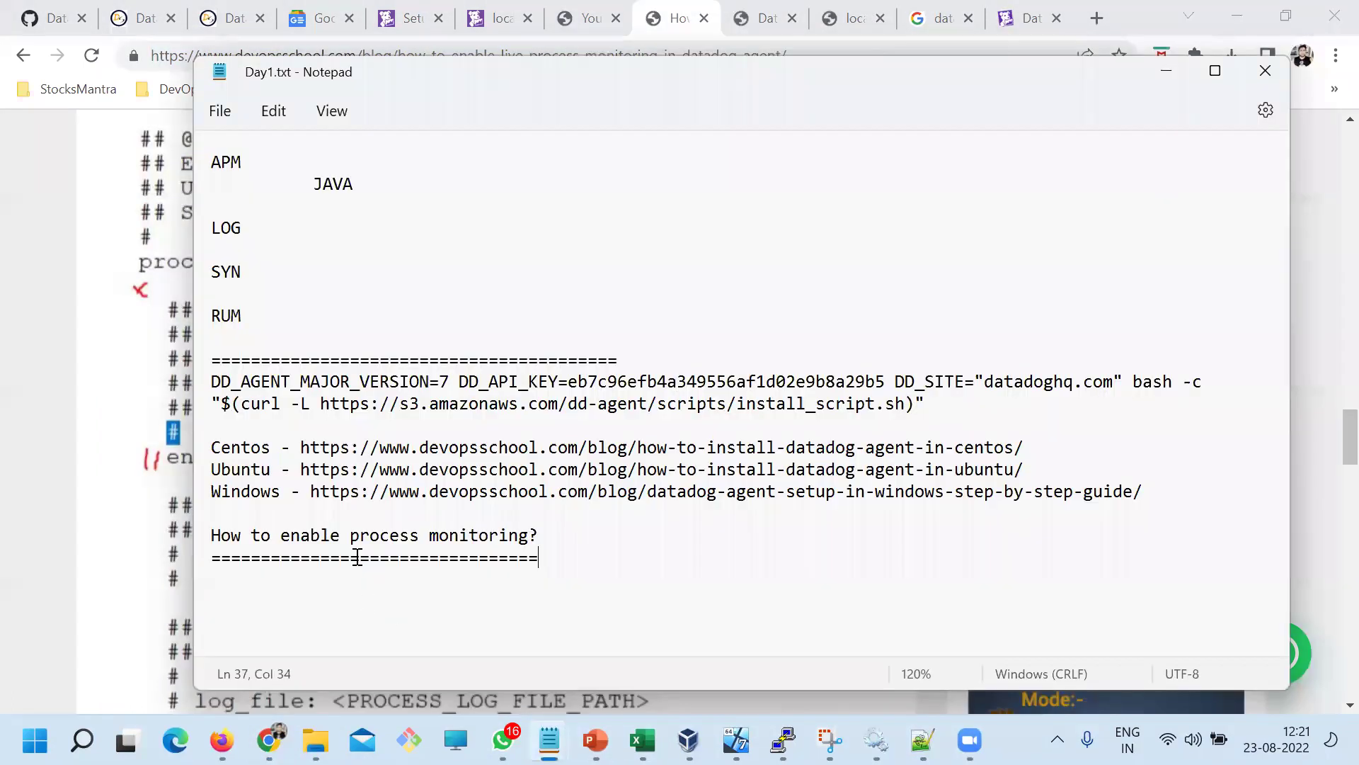
key("Return")
type("https://www.devopsschool.com/blog/how-to-enable-live-process-monitoring-in-datadog-agent/")
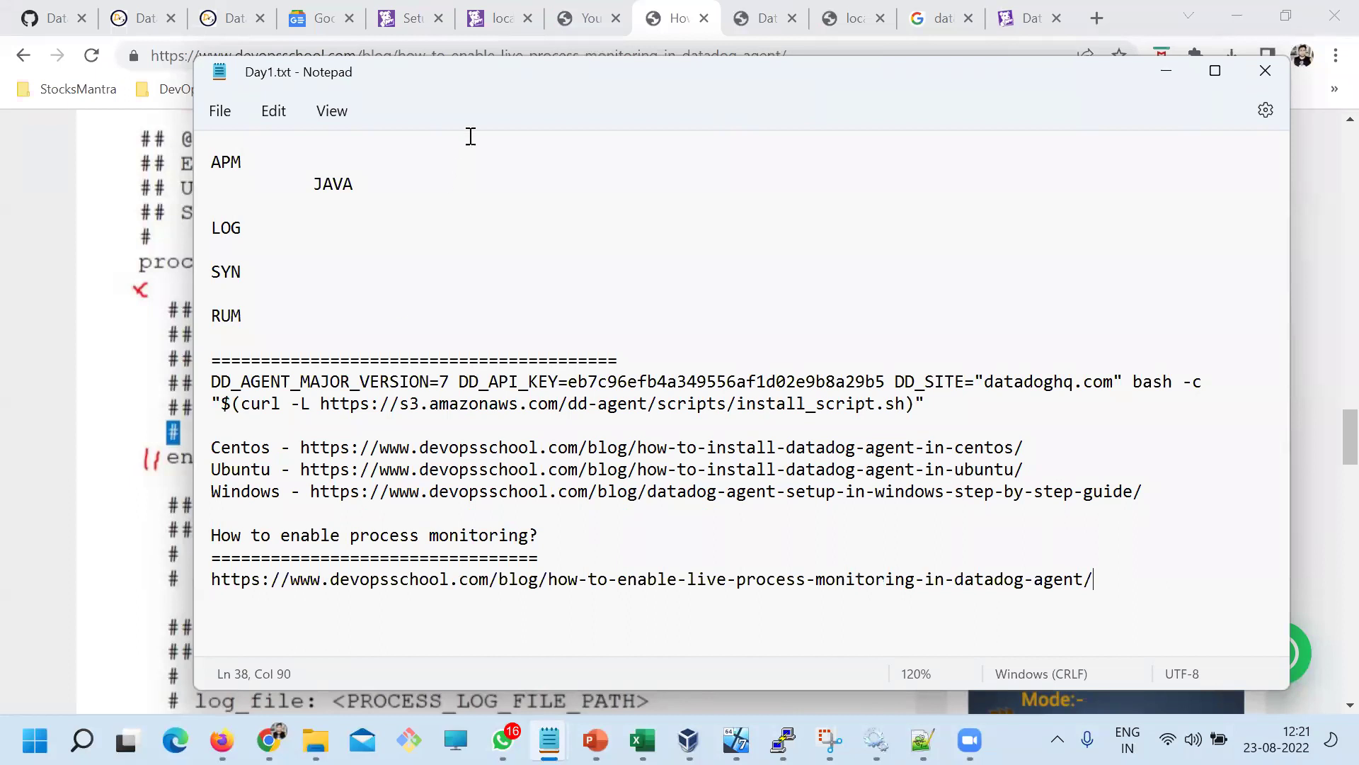
left_click_drag(441, 78, 378, 39)
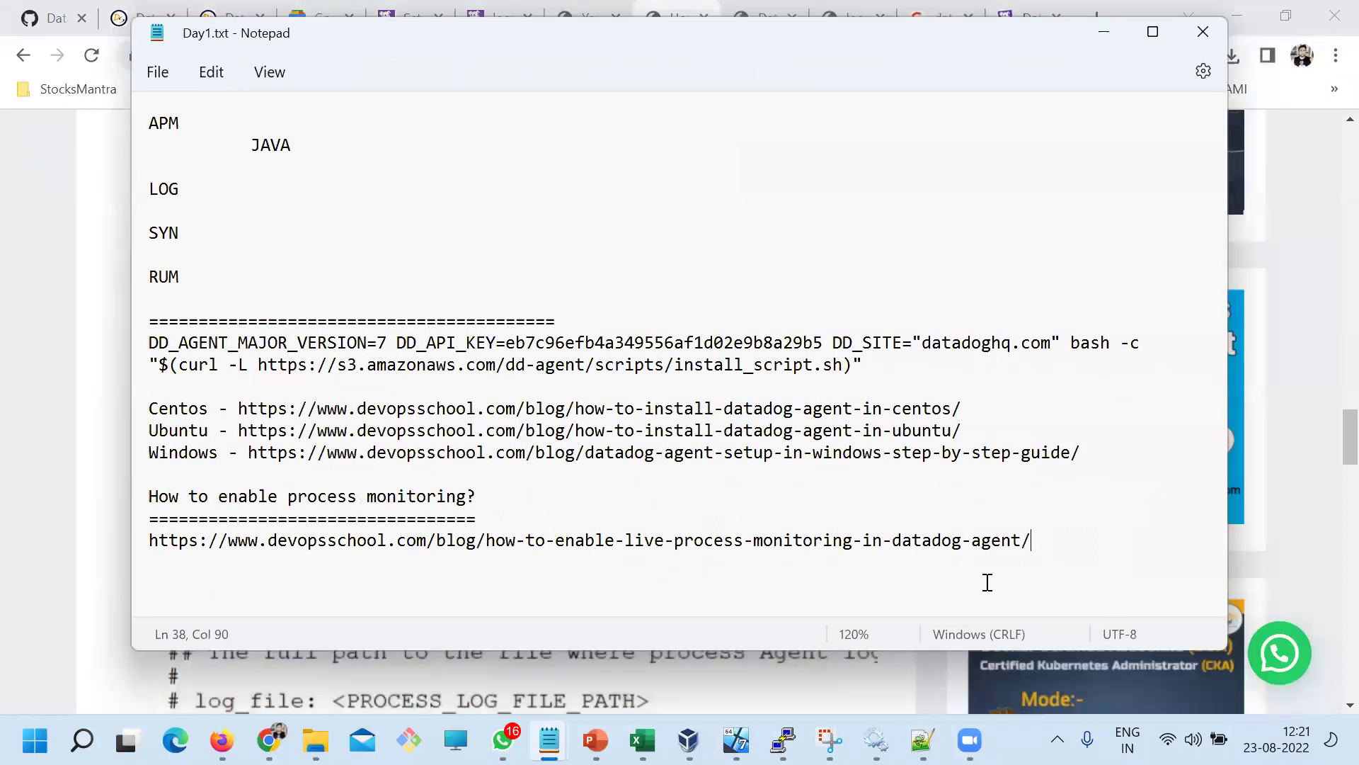
left_click(534, 278)
scroll(566, 389, "up", 6)
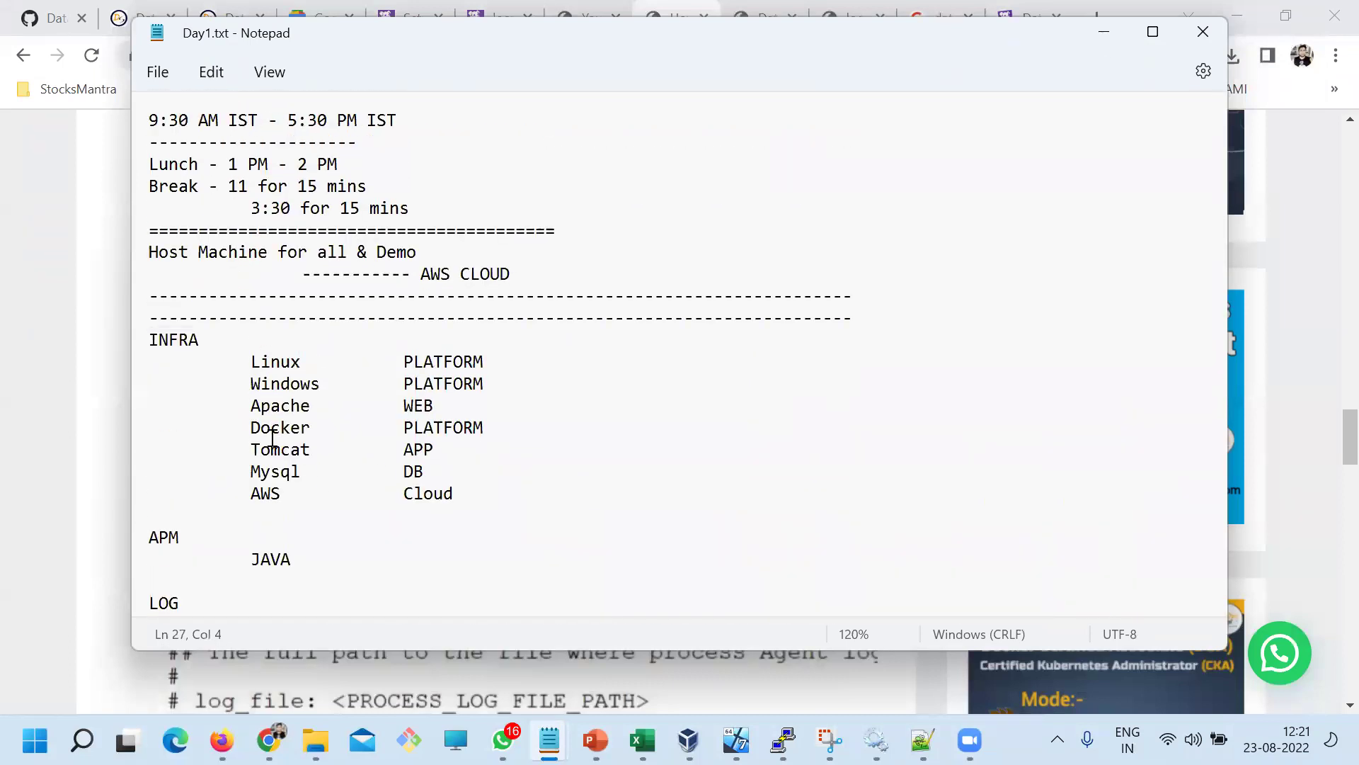
mouse_move(260, 427)
left_mouse_down()
mouse_move(488, 409)
mouse_move(499, 423)
mouse_move(241, 425)
left_mouse_up()
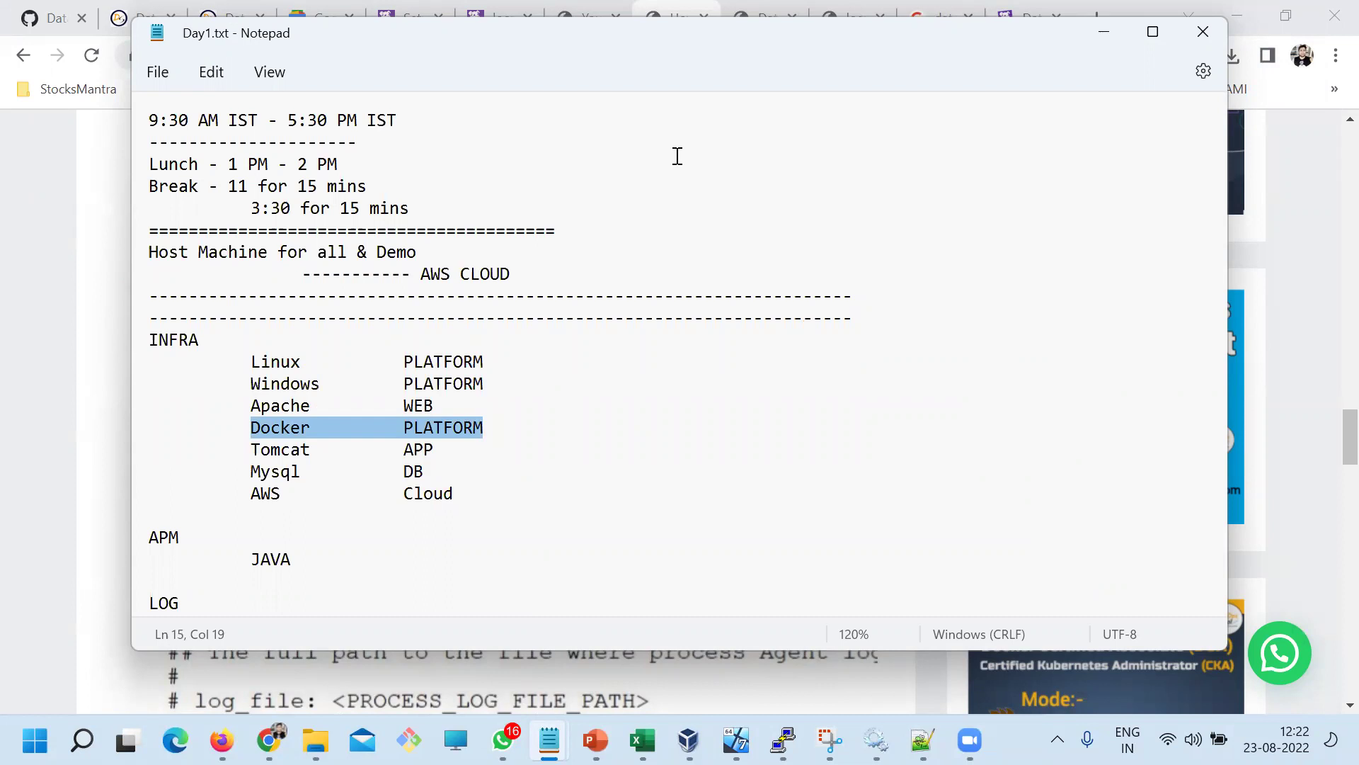
left_click(499, 440)
left_click_drag(488, 435, 252, 431)
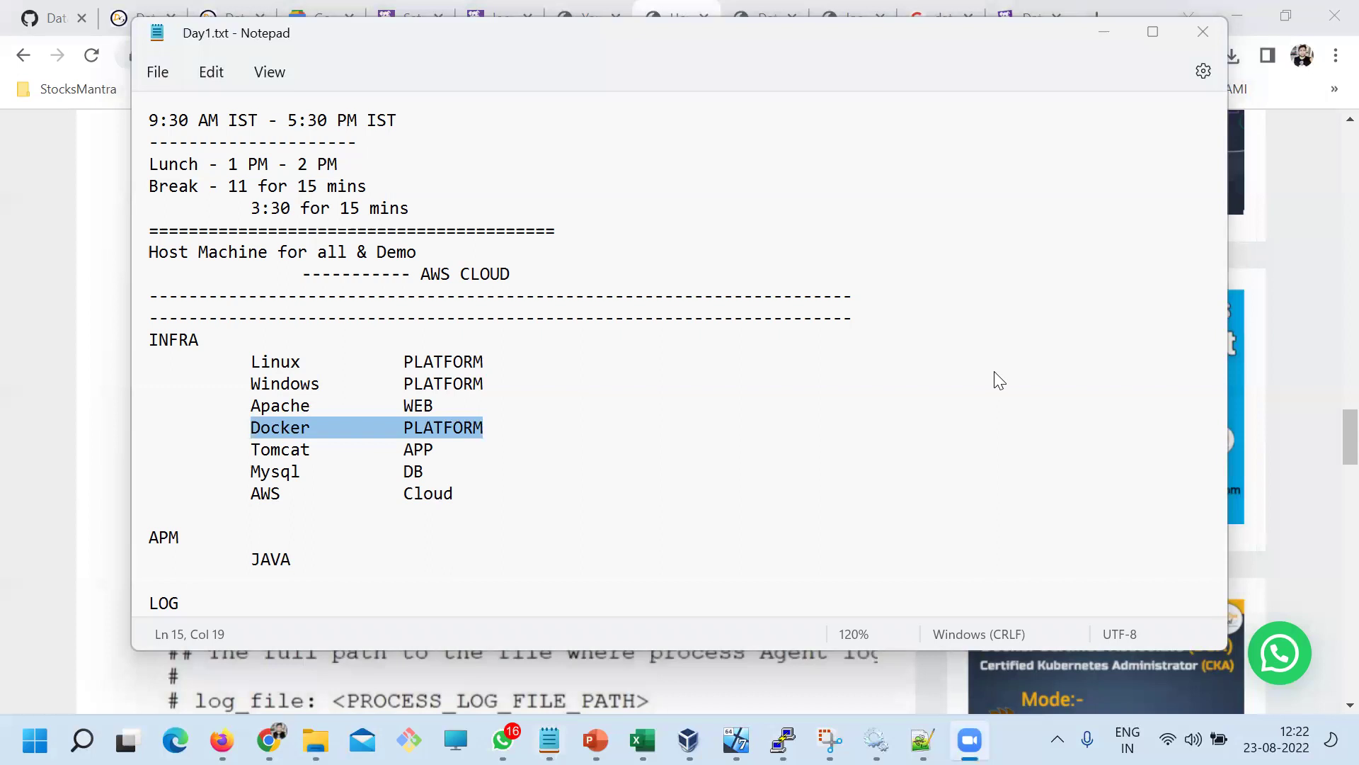
left_click(896, 517)
double_click(283, 429)
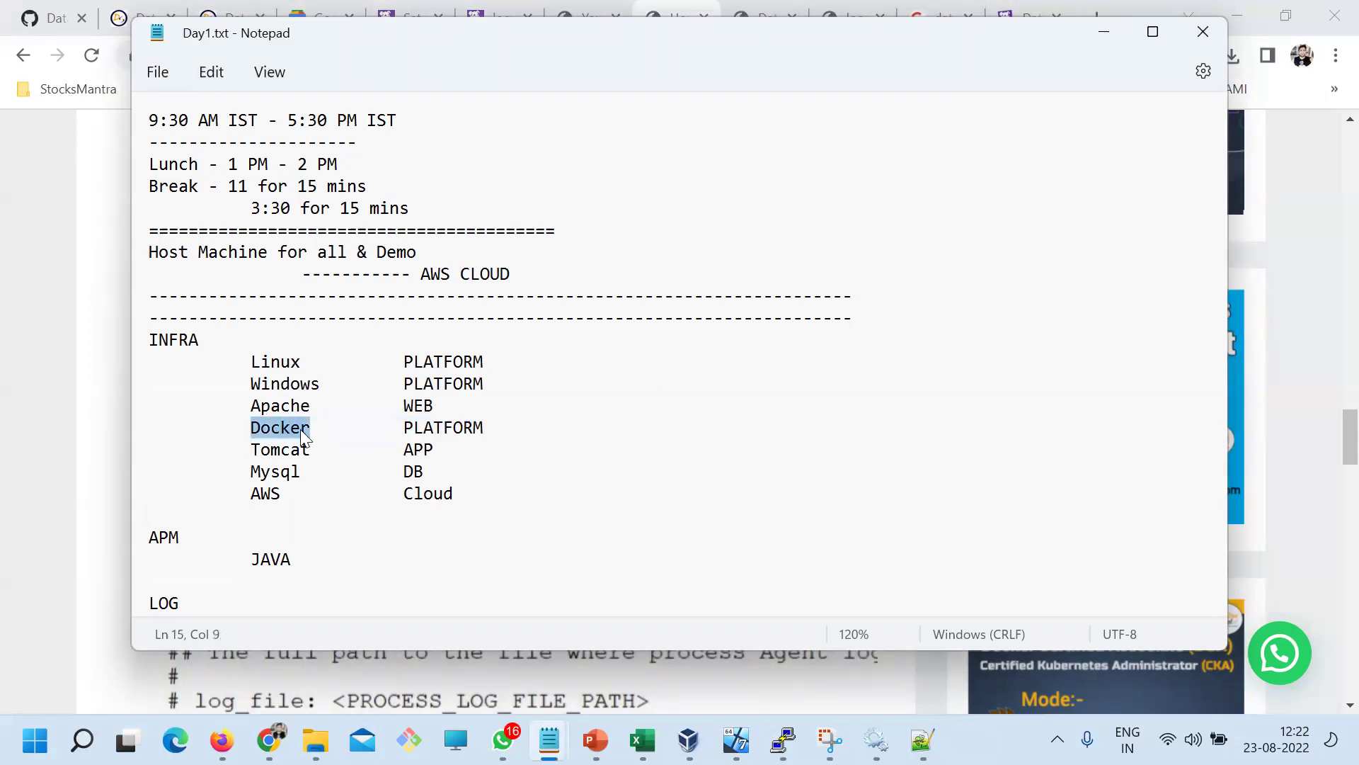
double_click(449, 428)
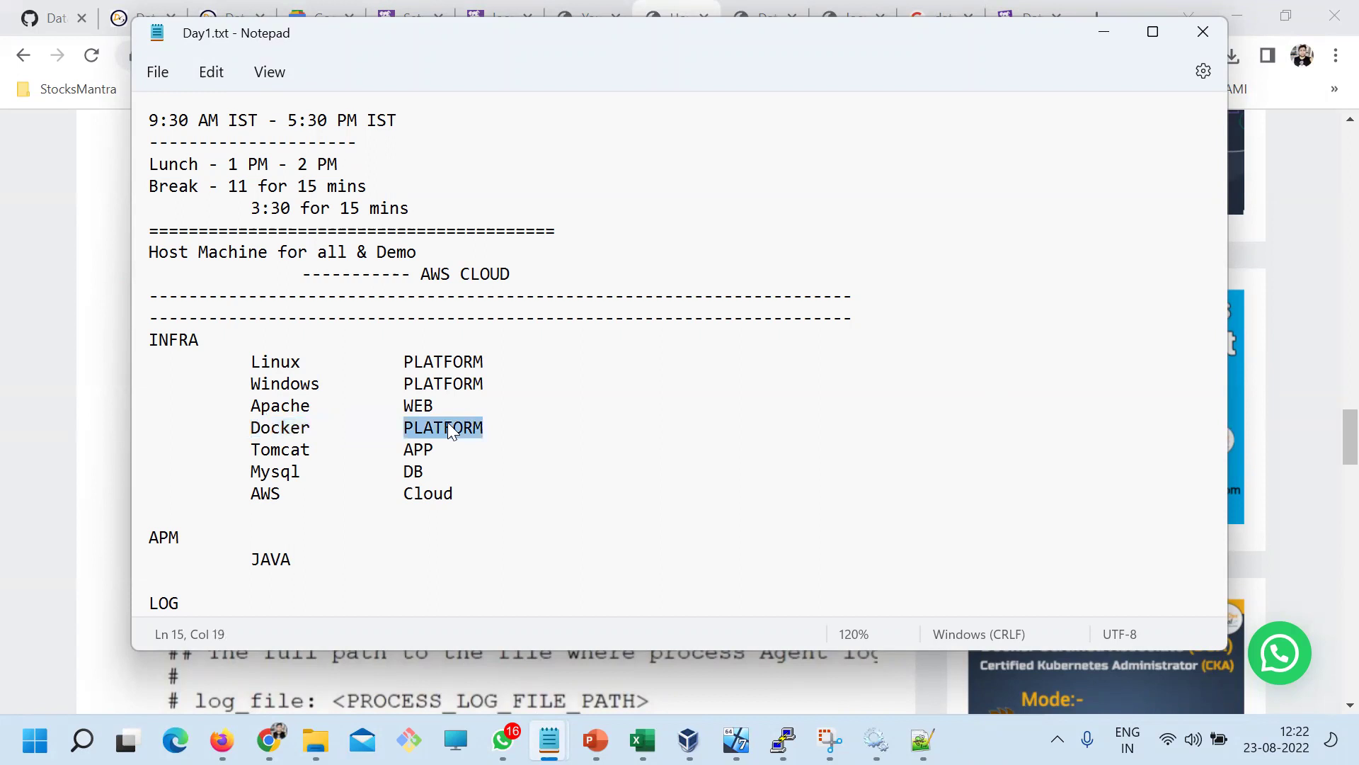
Open the DESKTOP-94AUF6U host's details from the Datadog Infrastructure List
left_click(269, 740)
left_click(414, 18)
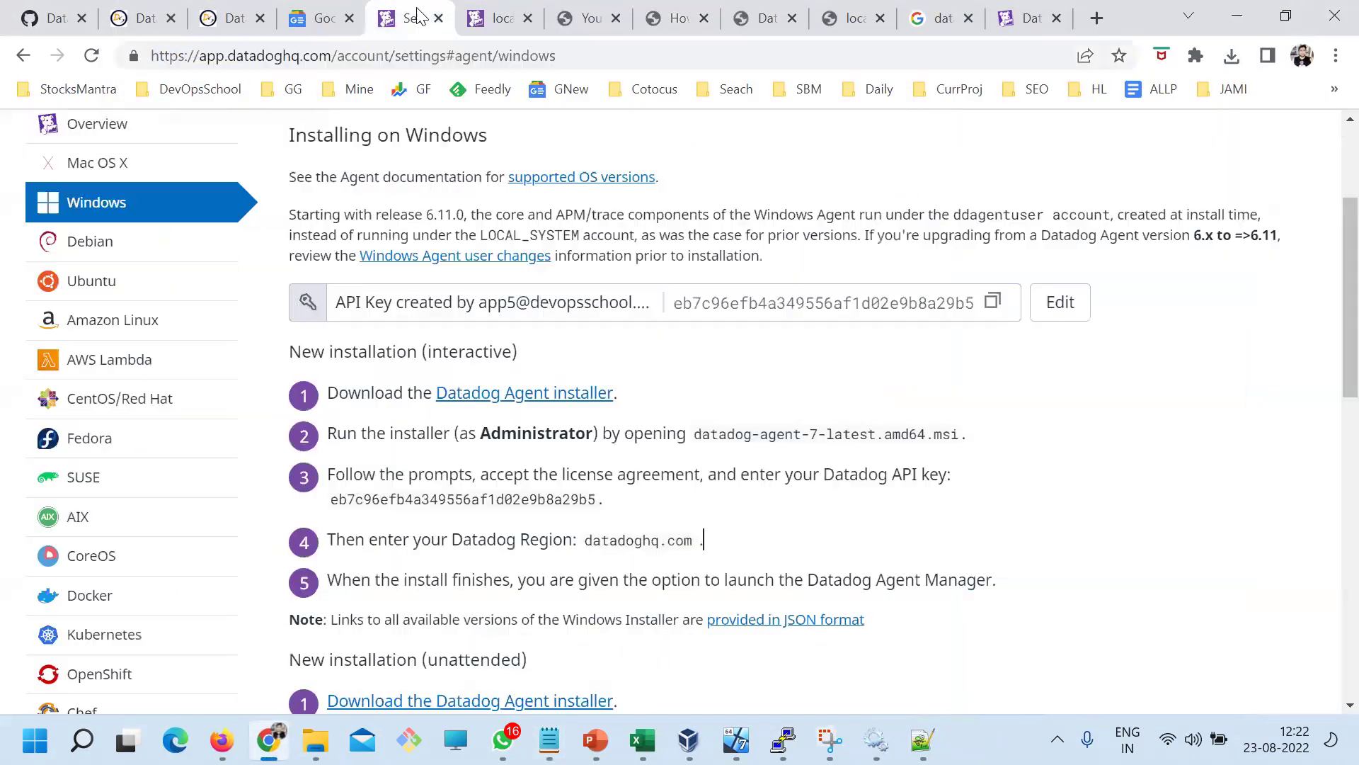
scroll(644, 441, "up", 3)
scroll(552, 464, "down", 5)
scroll(519, 467, "up", 5)
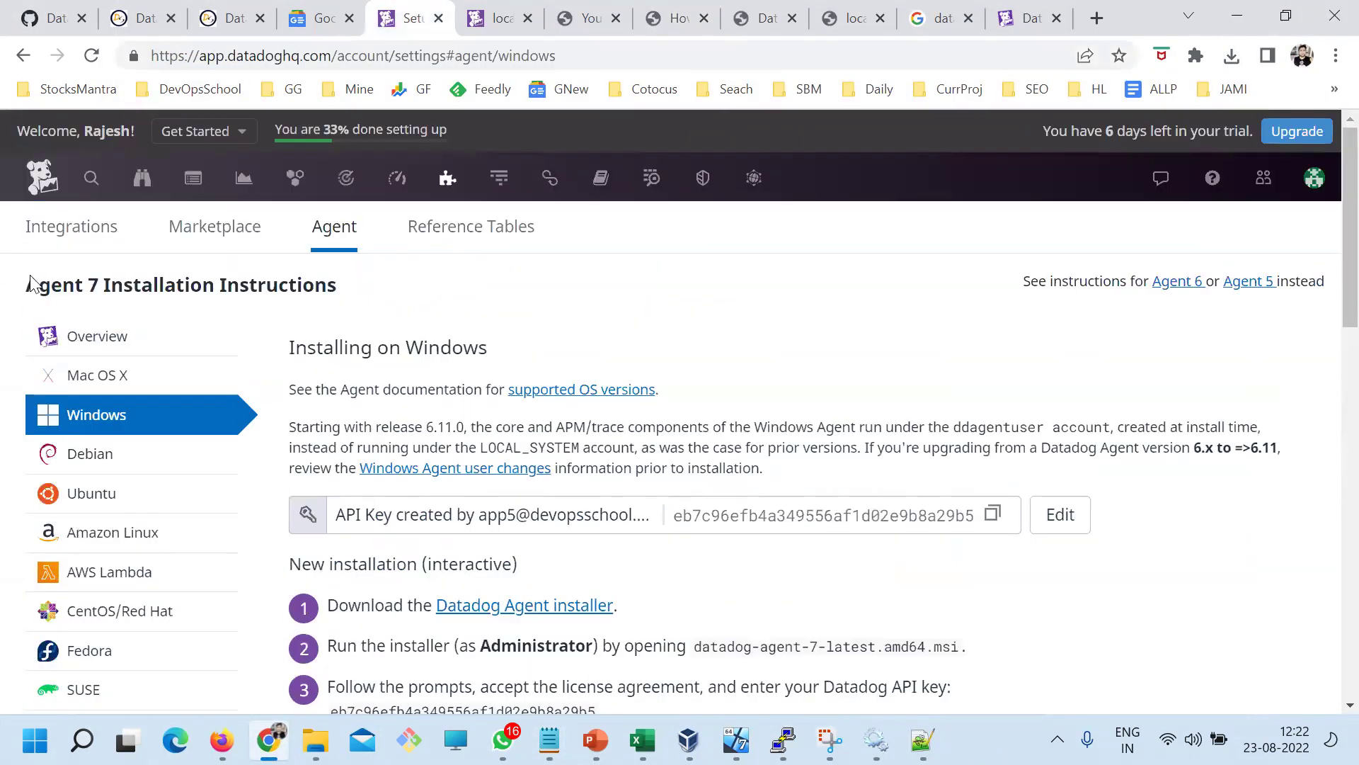
left_click(53, 237)
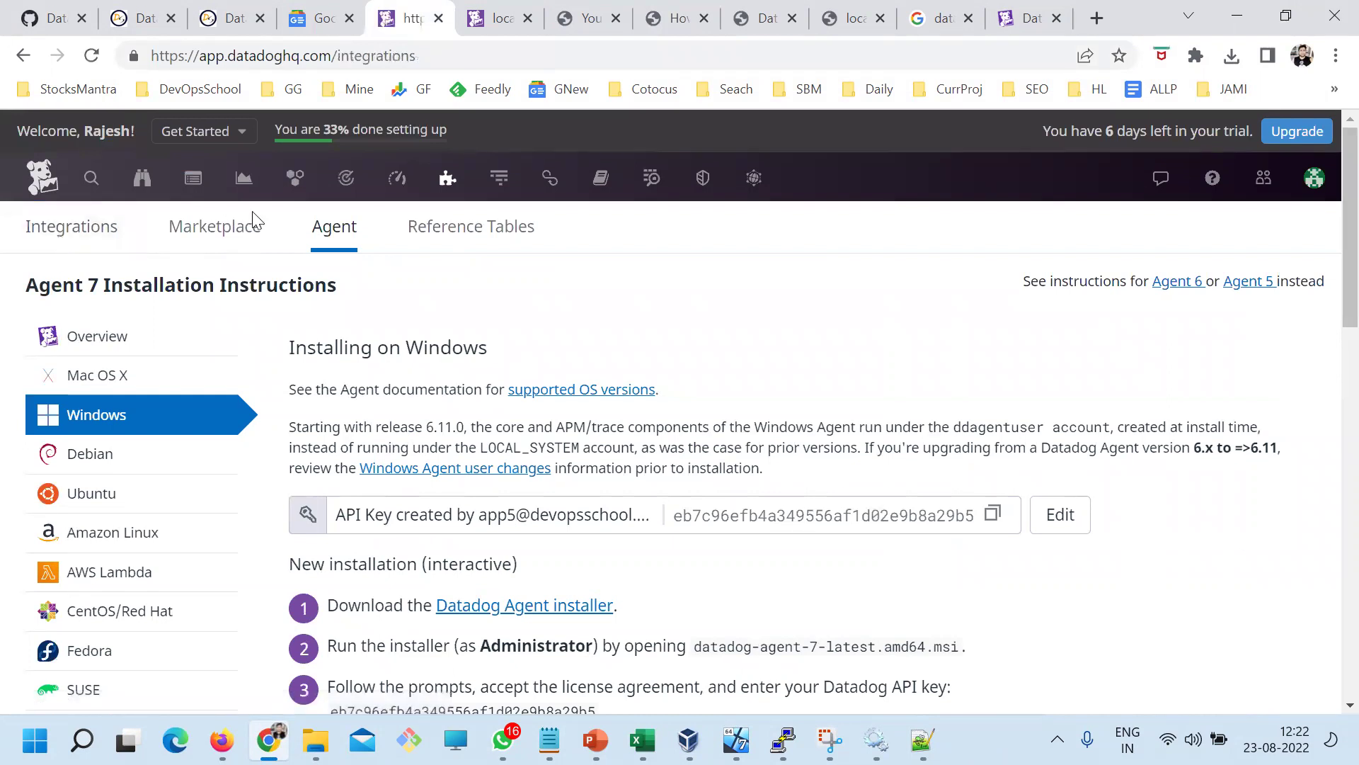
mouse_move(288, 182)
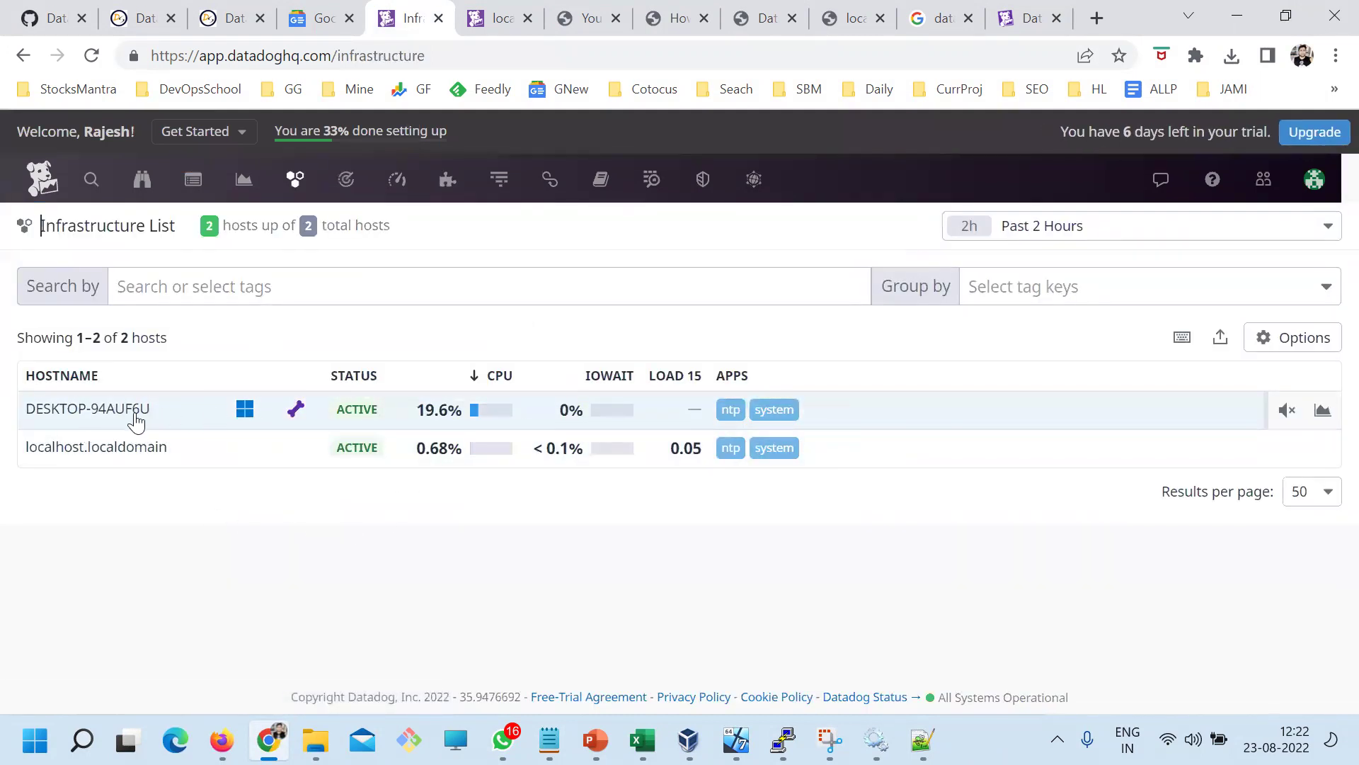
left_click(125, 409)
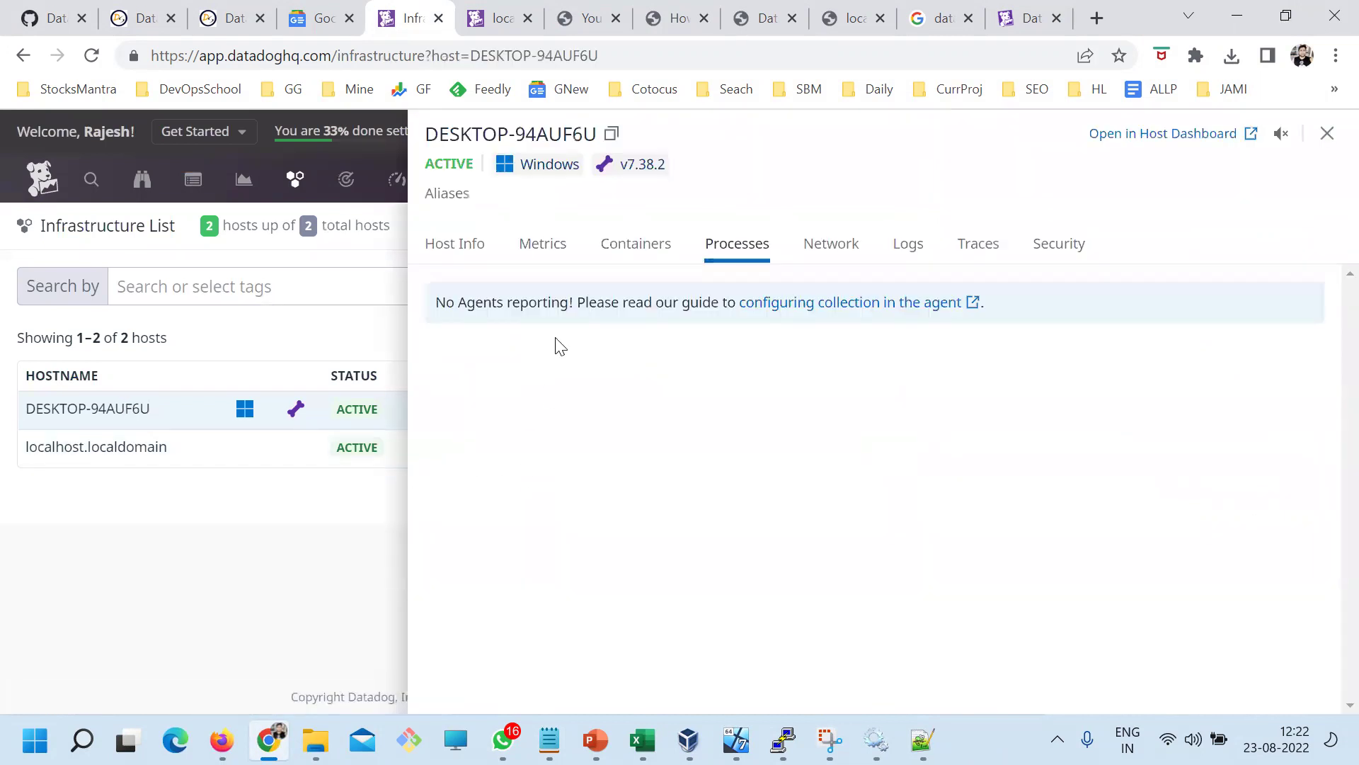
left_click(1327, 135)
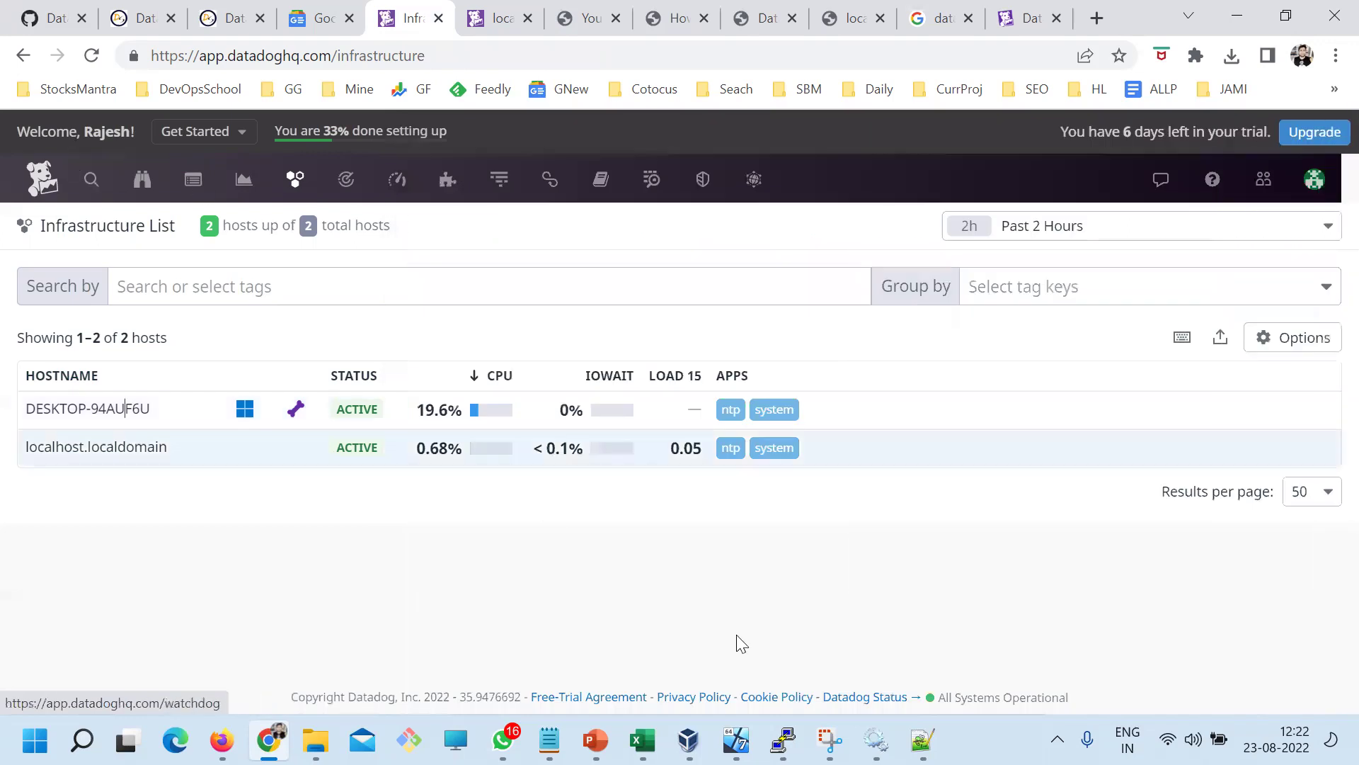
left_click(91, 56)
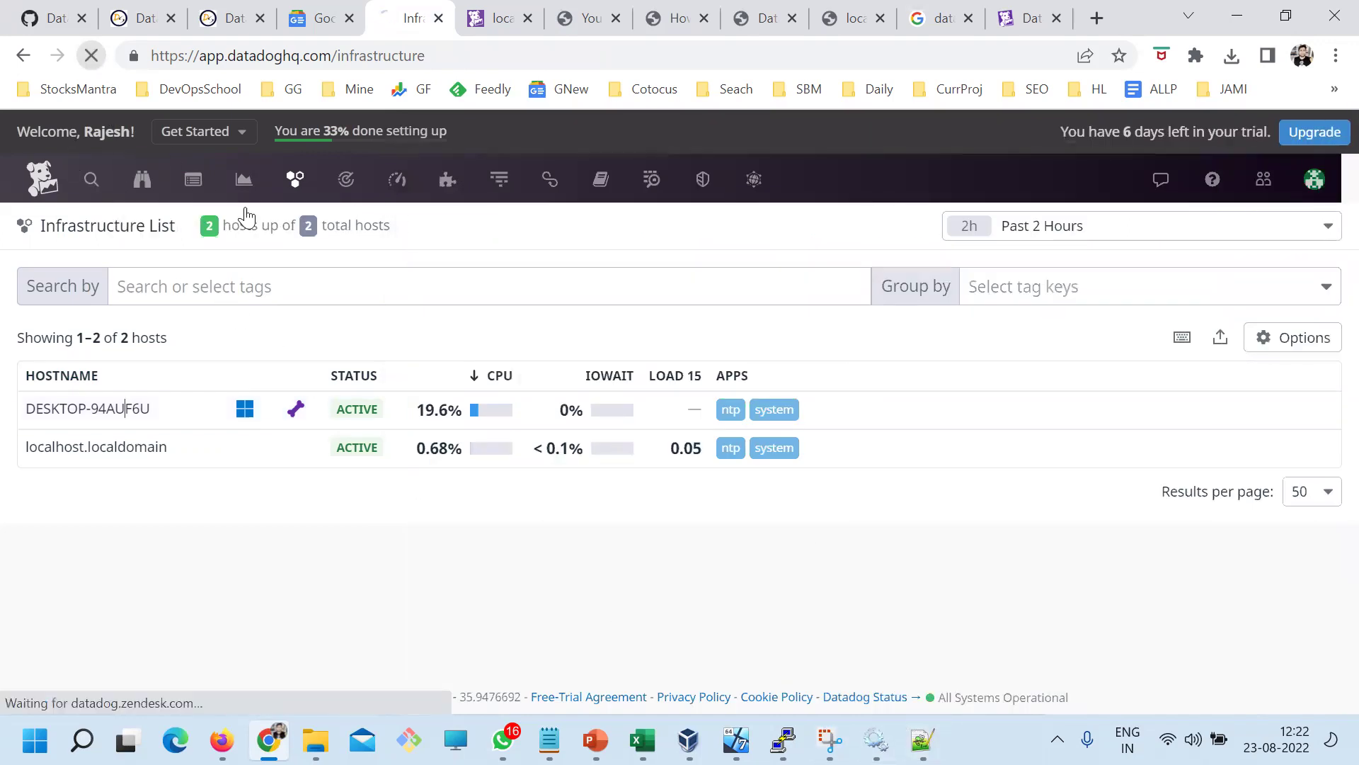
left_click(83, 409)
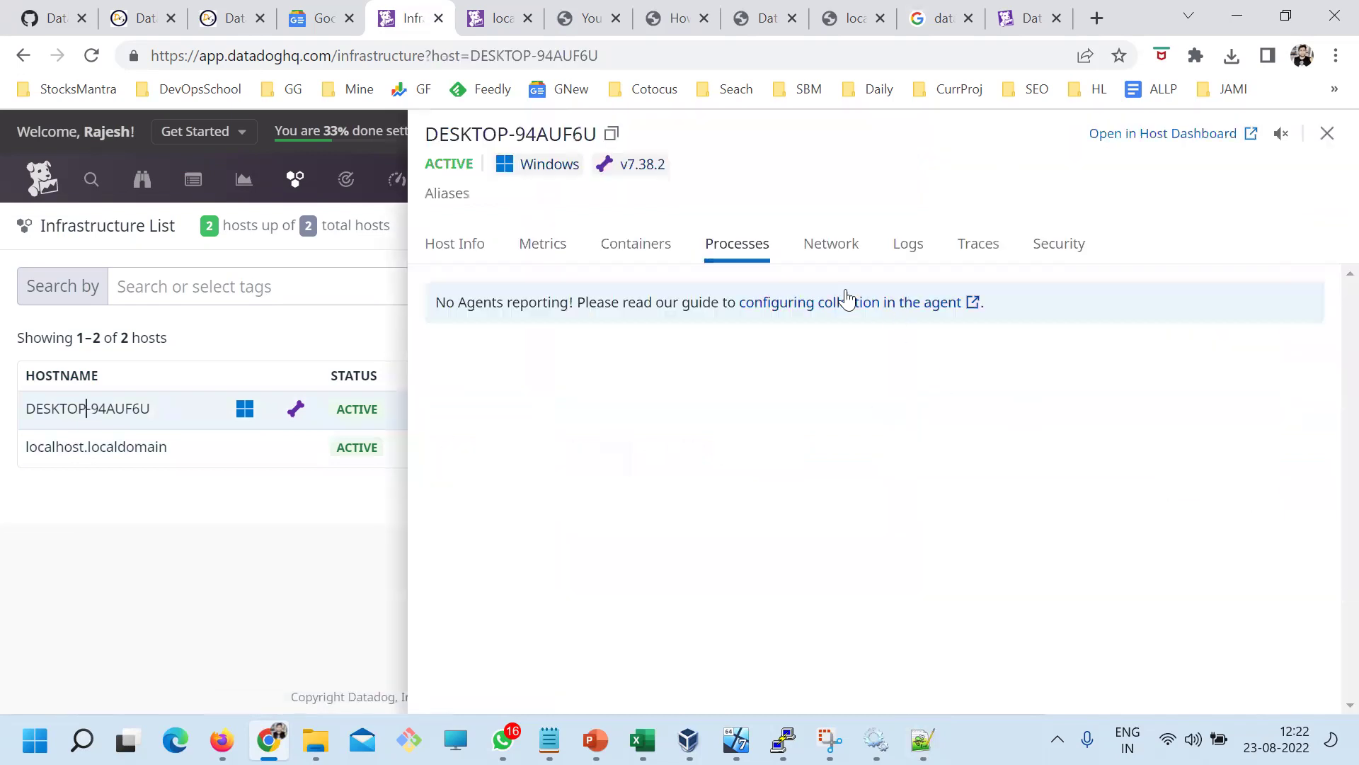
Confirm no Agents report processes in Host Info, Containers and Processes, then return to datadog.yaml
left_click_drag(475, 303, 587, 305)
left_click(598, 334)
left_click_drag(503, 305, 543, 305)
left_click(467, 246)
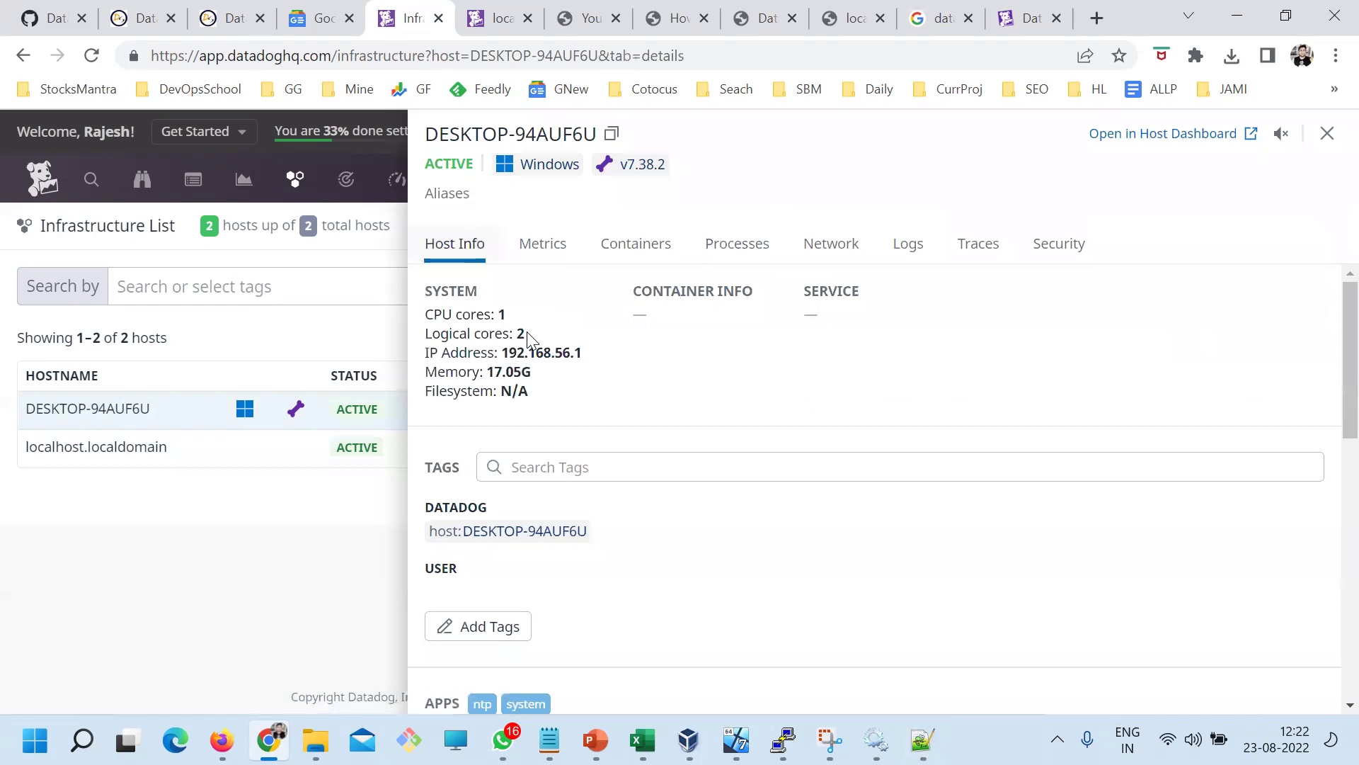
left_click(655, 243)
left_click(743, 243)
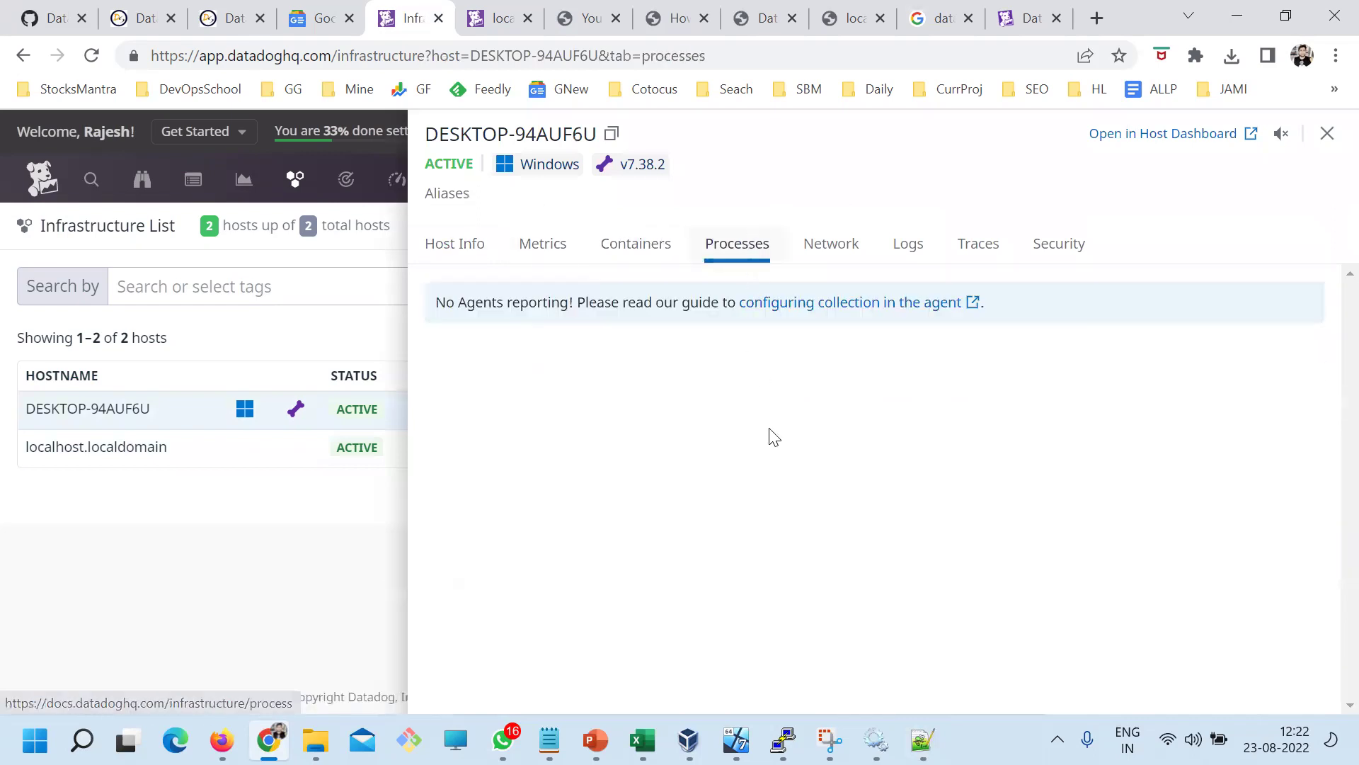
key("alt+Tab")
left_click(600, 378)
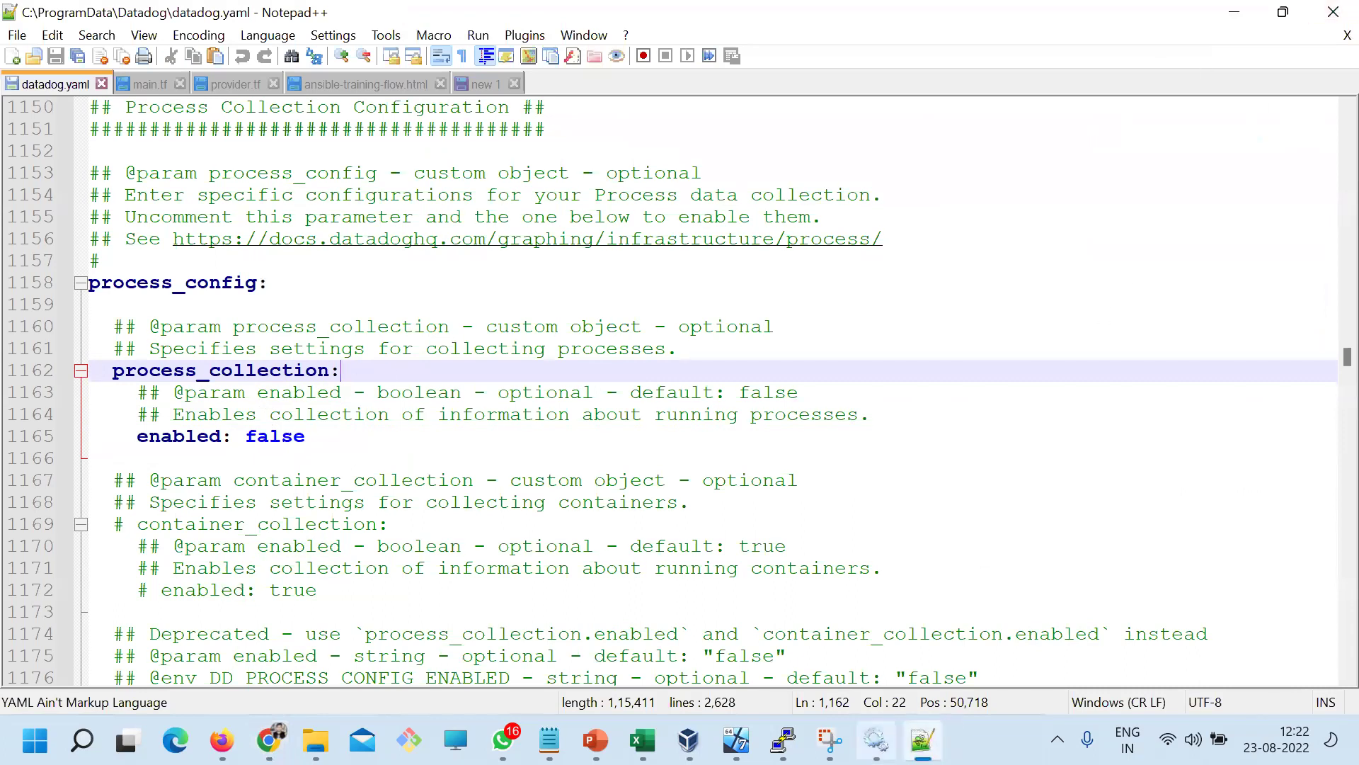
Restart the Datadog Agent service, confirming the restart of its Process and Trace Agents
left_click(876, 740)
right_click(453, 305)
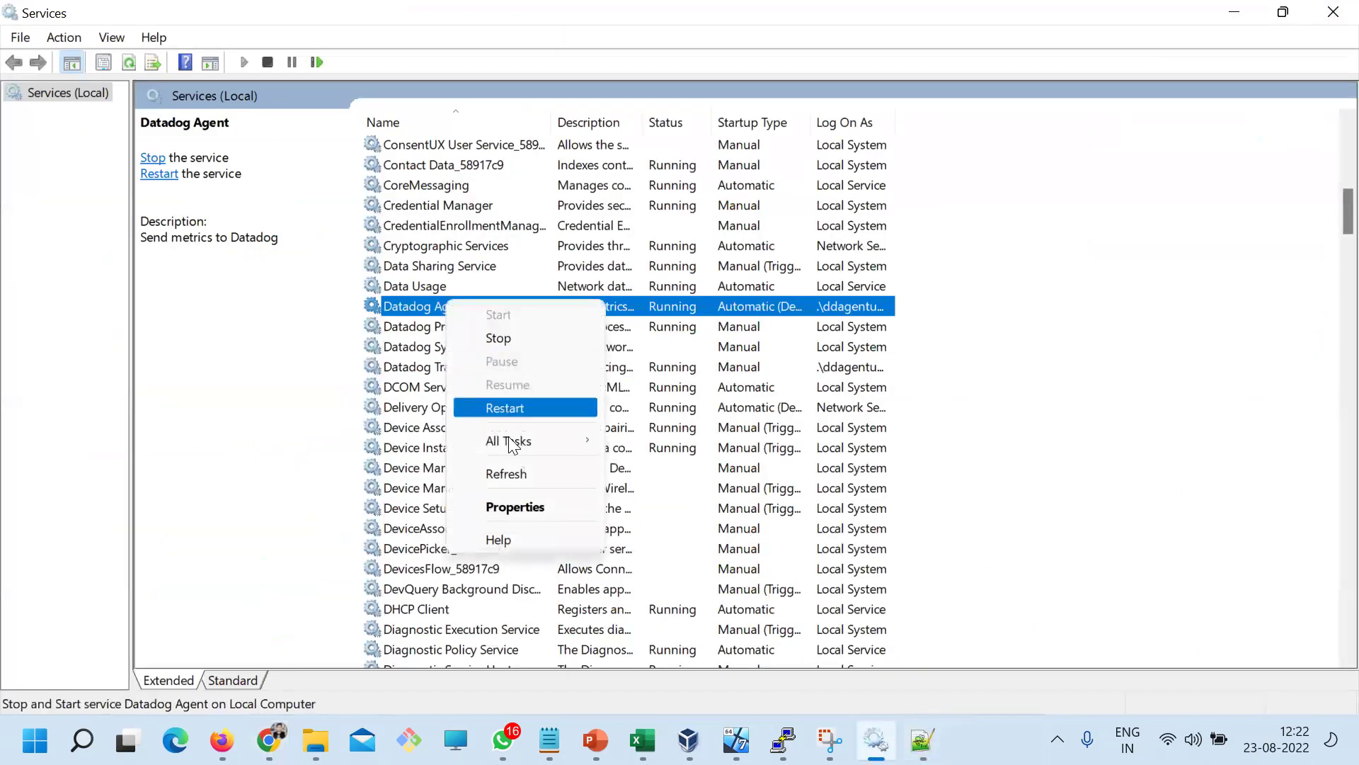
left_click(481, 403)
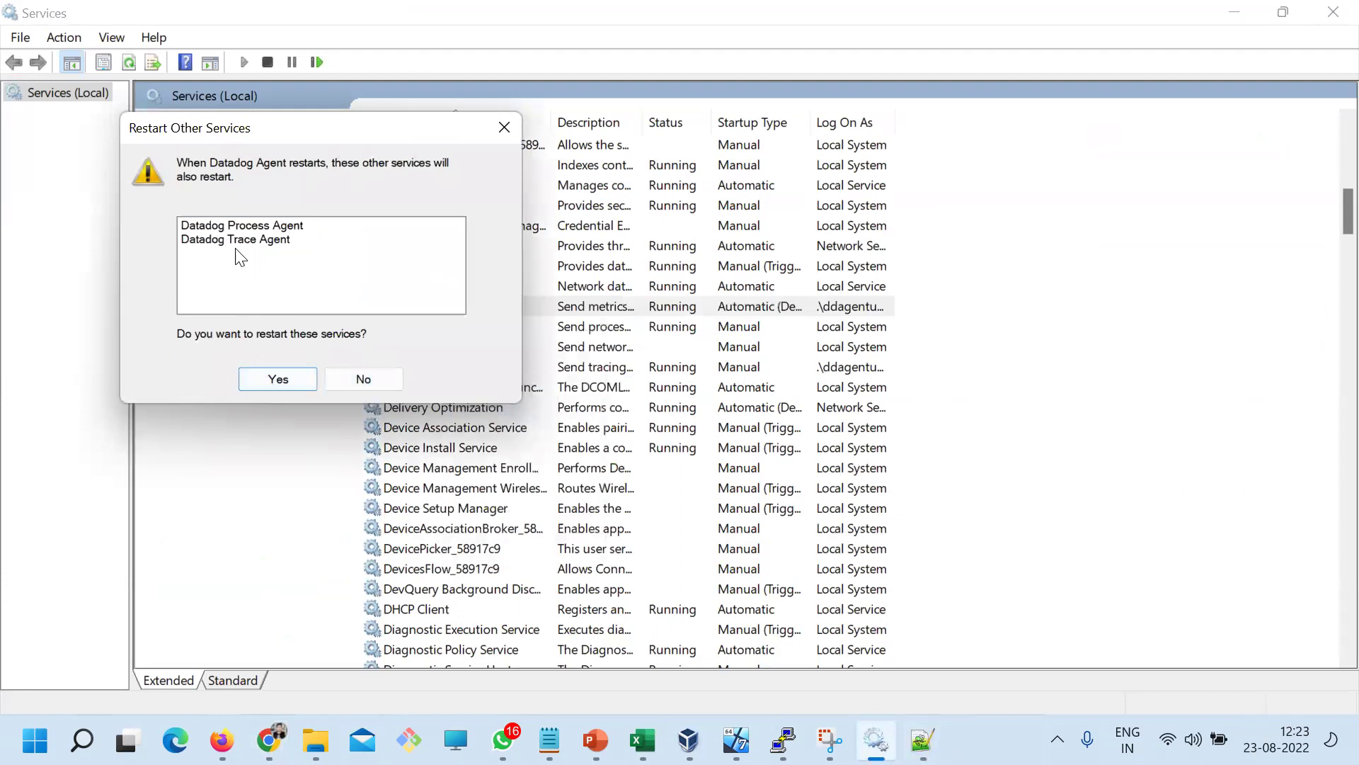
left_click(283, 379)
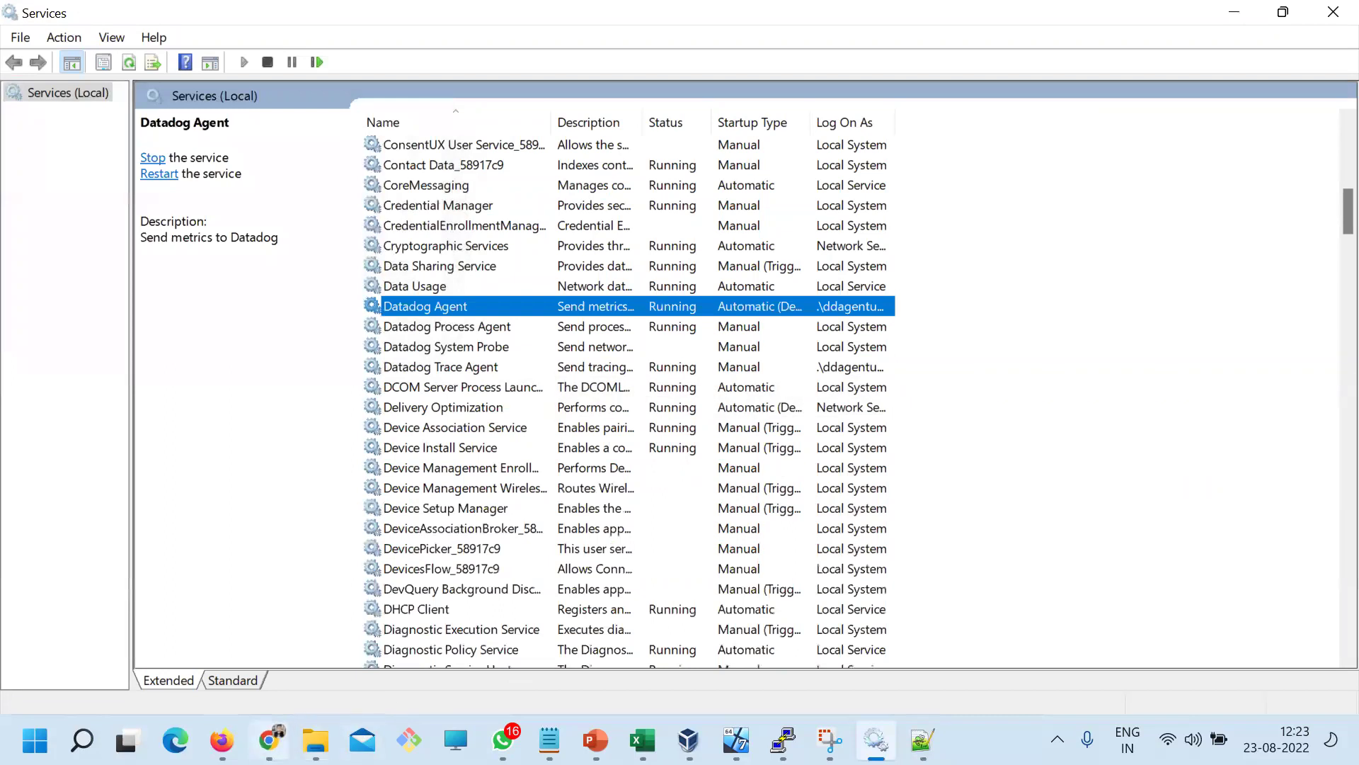
Close the host details panel and reload the Datadog infrastructure list
key("alt+Tab")
left_click(1328, 135)
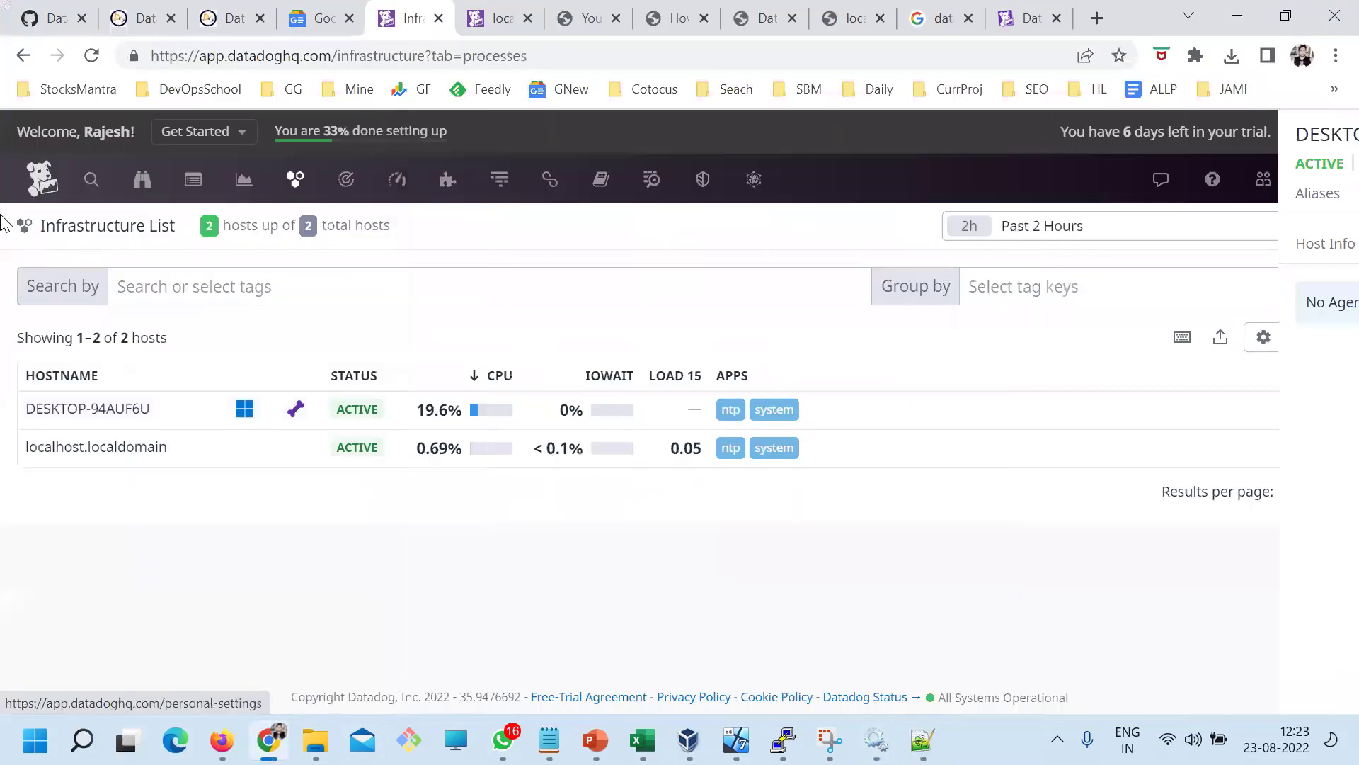
left_click(92, 55)
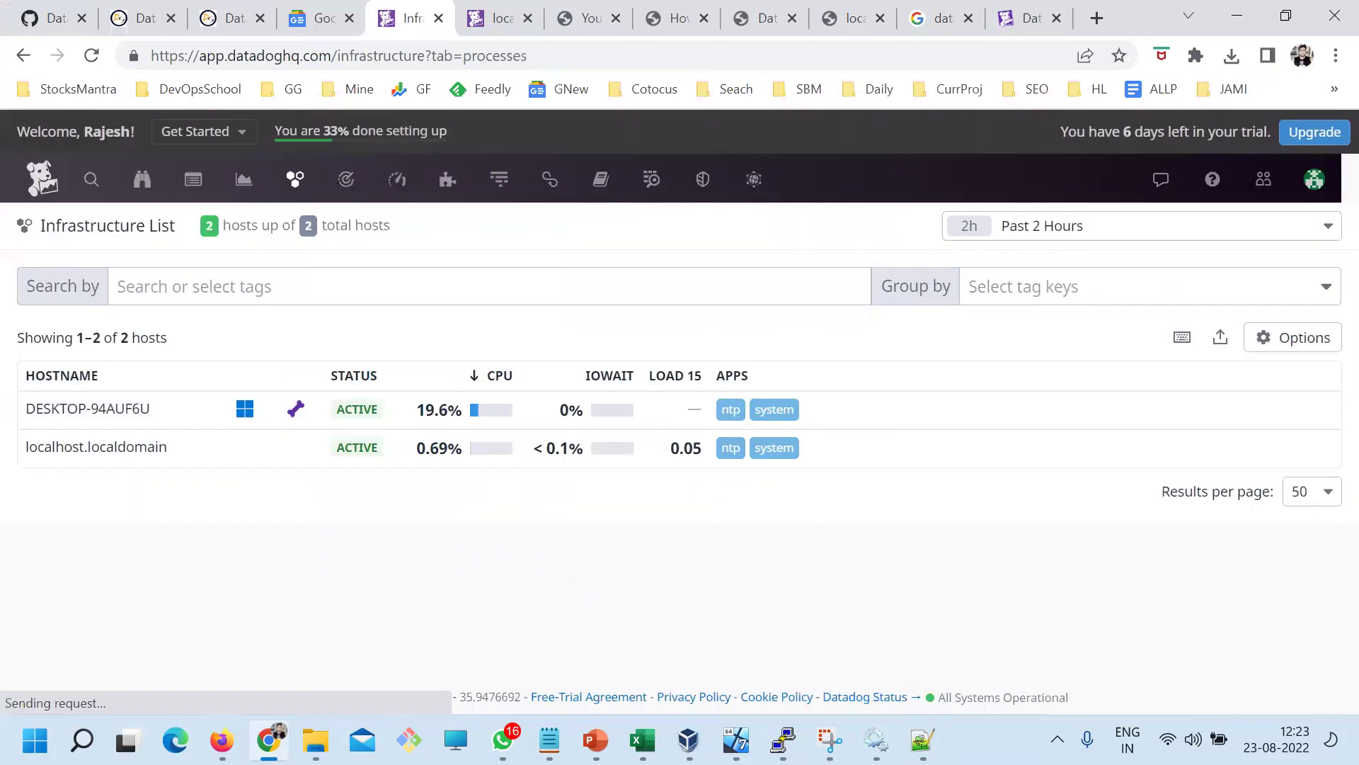
key("alt+Tab")
Close all Notepad++ files, discarding the unsaved 'new 1' file
left_click(102, 84)
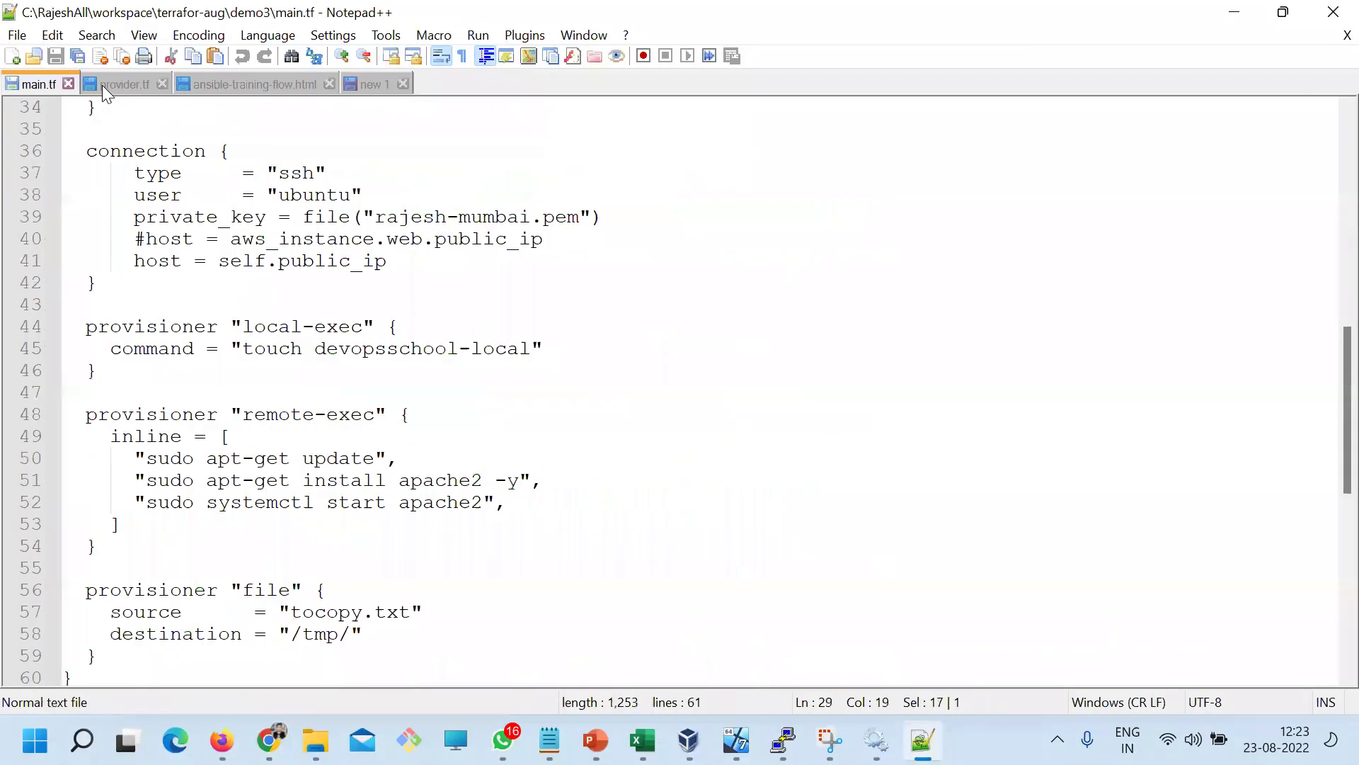
left_click(17, 35)
left_click(79, 343)
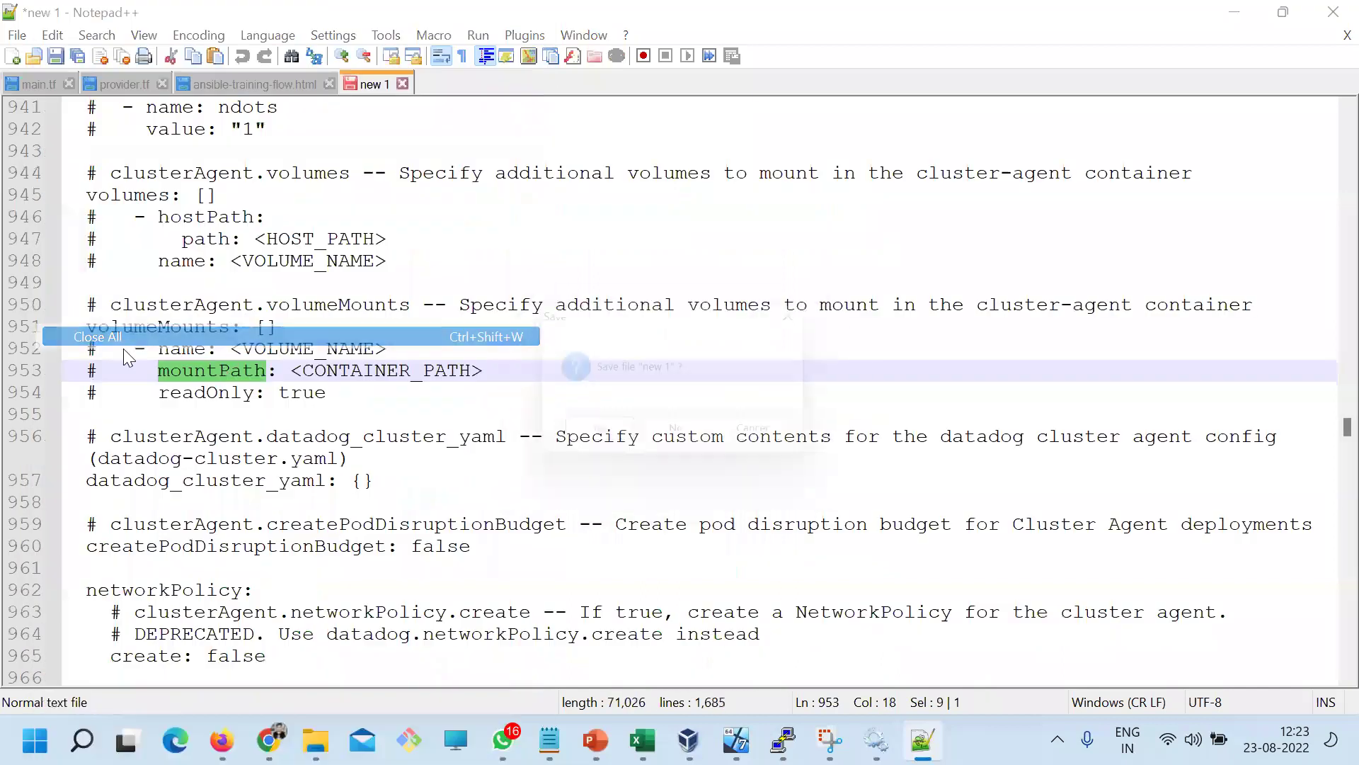
left_click(658, 437)
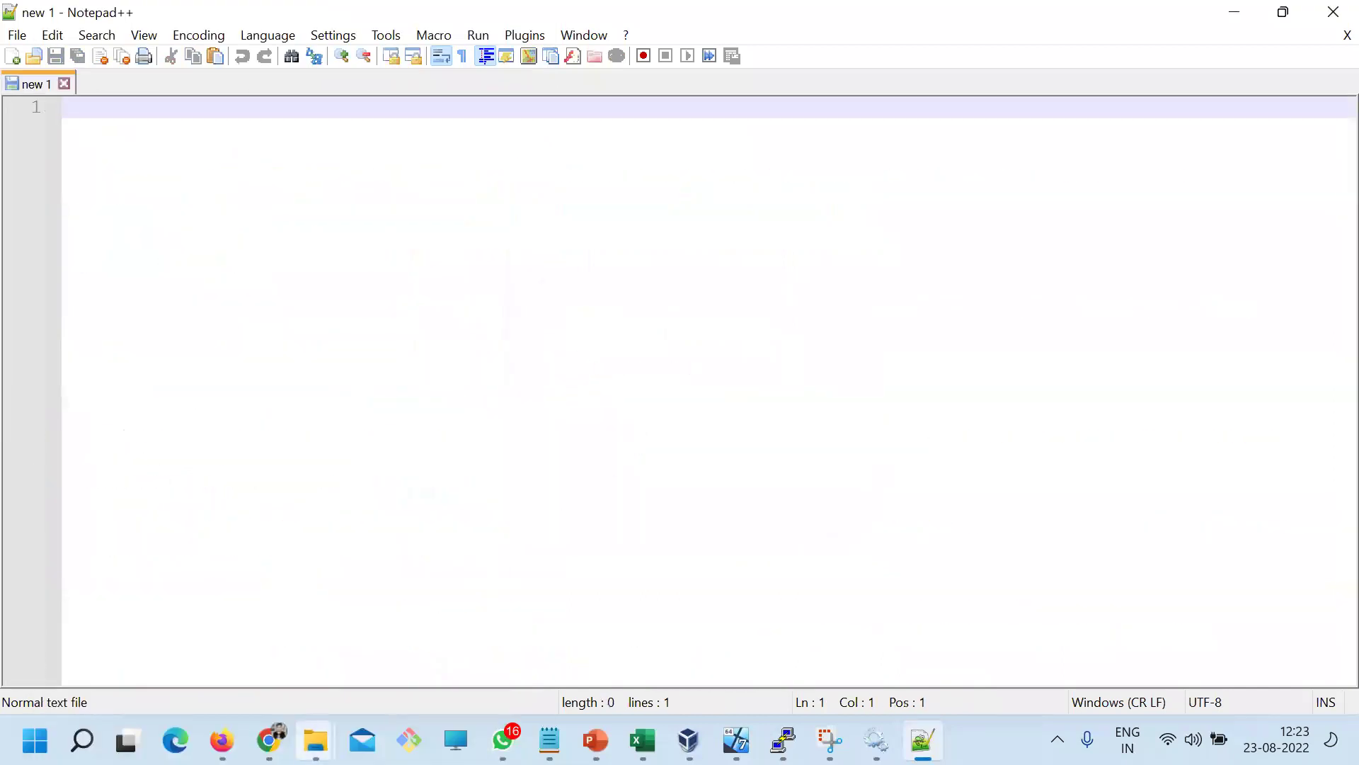
Open C:\ProgramData\Datadog in File Explorer and select datadog.yaml
mouse_move(317, 740)
left_click(450, 647)
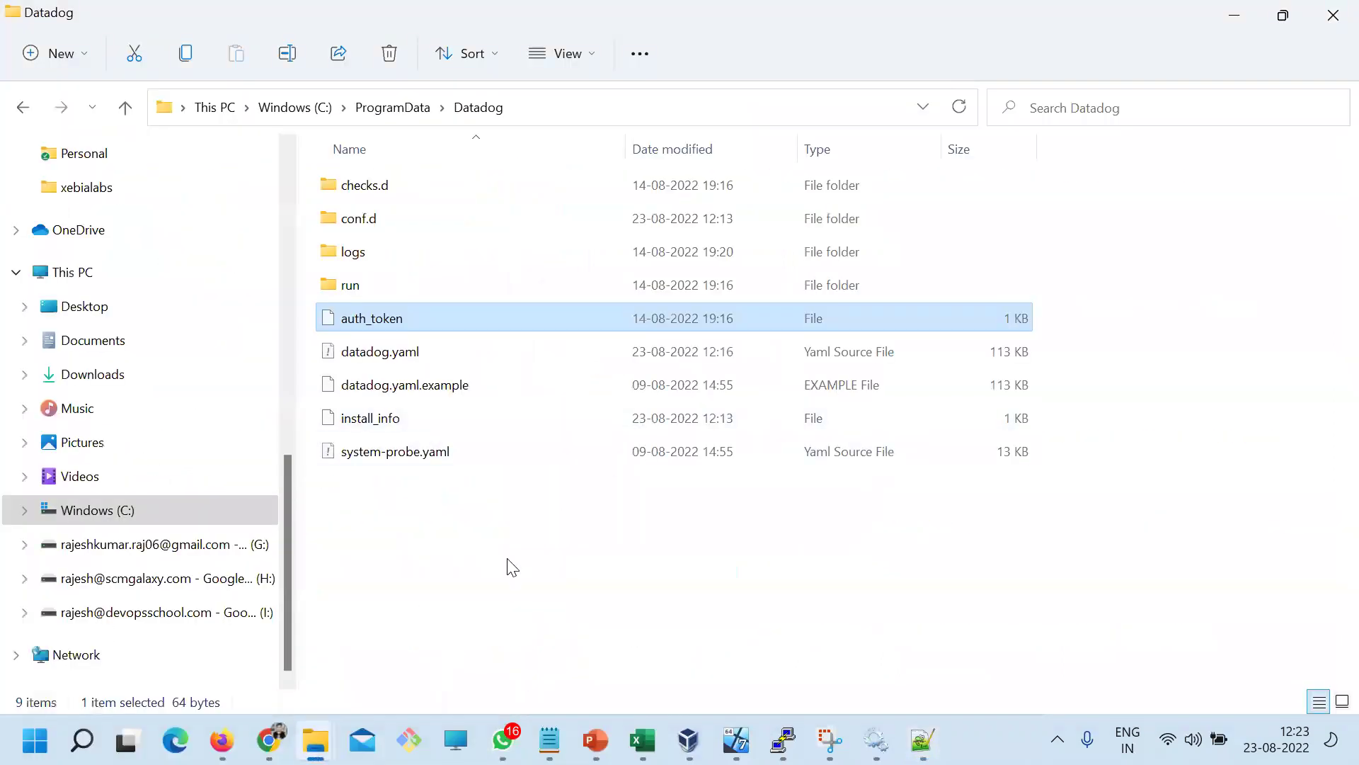
left_click(392, 108)
double_click(380, 318)
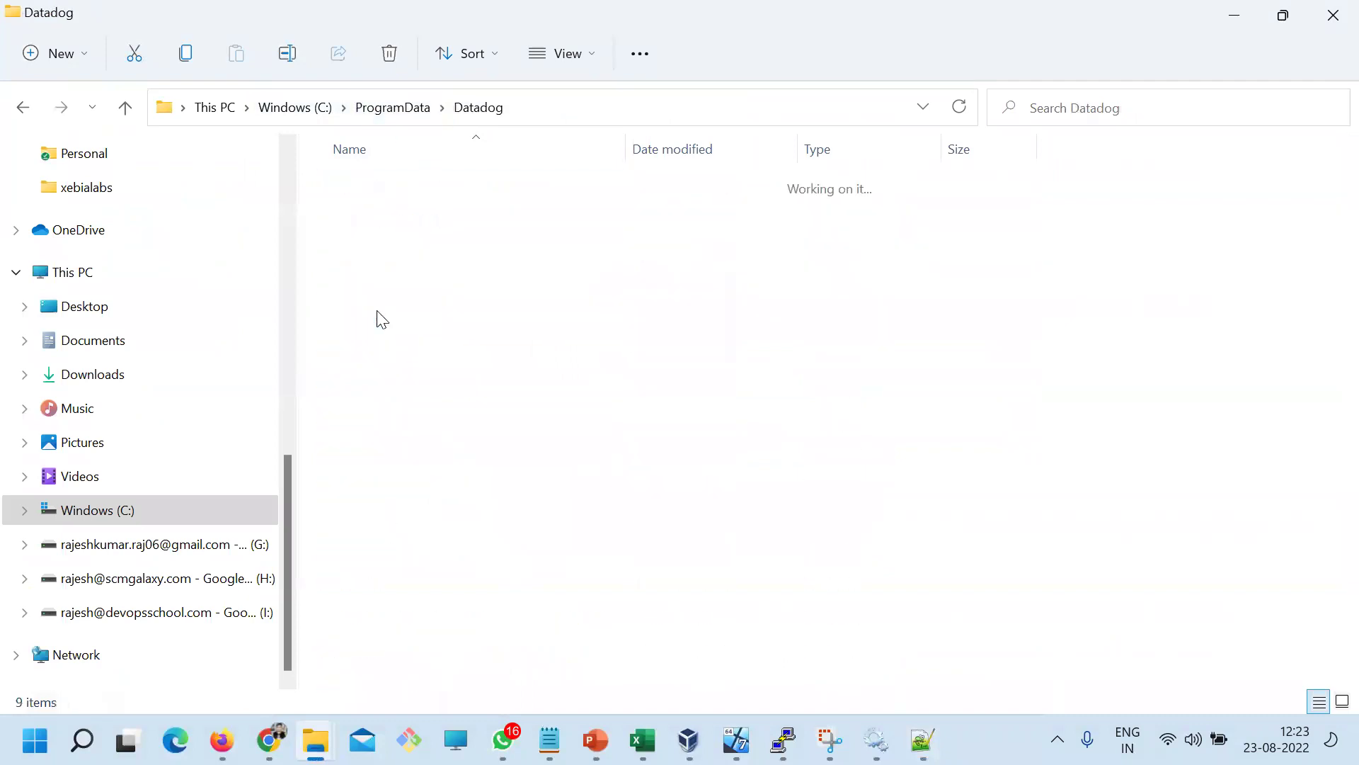
left_click(388, 359)
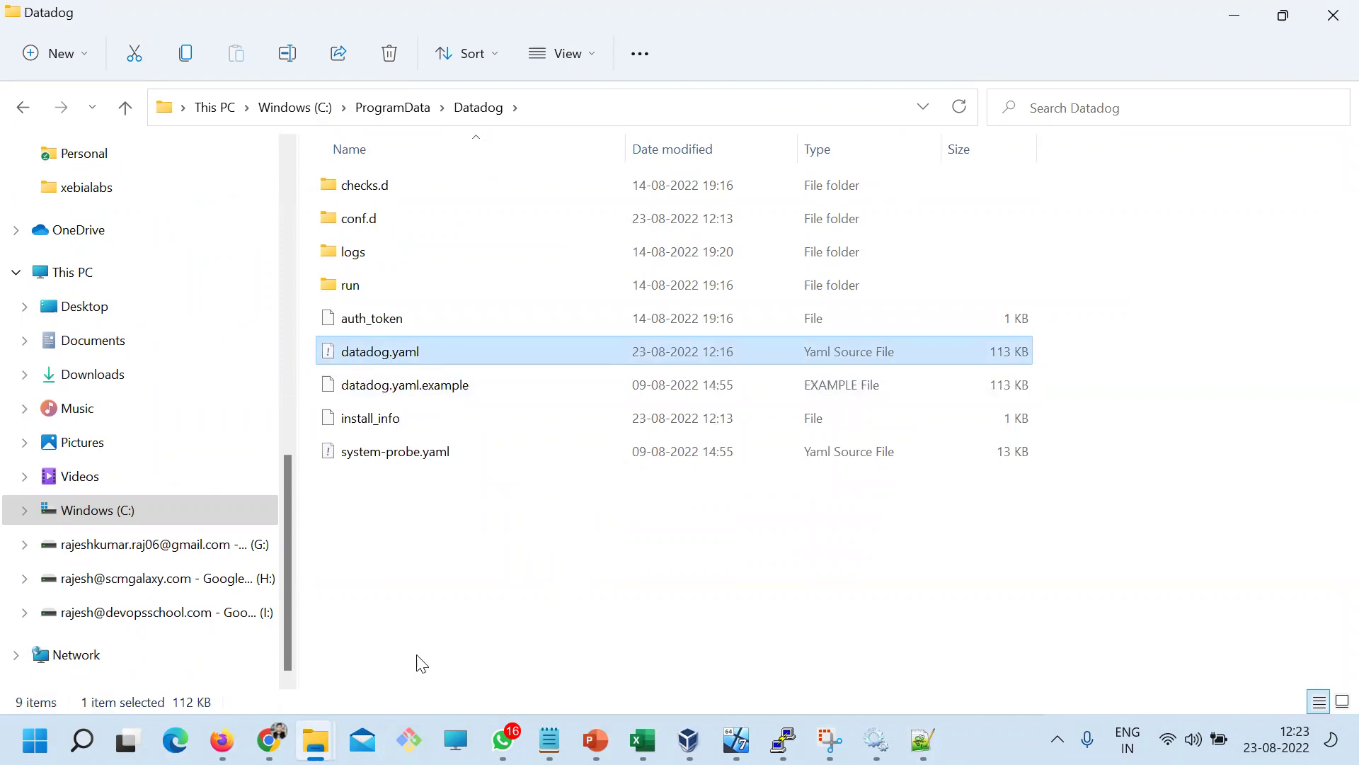
left_click(269, 740)
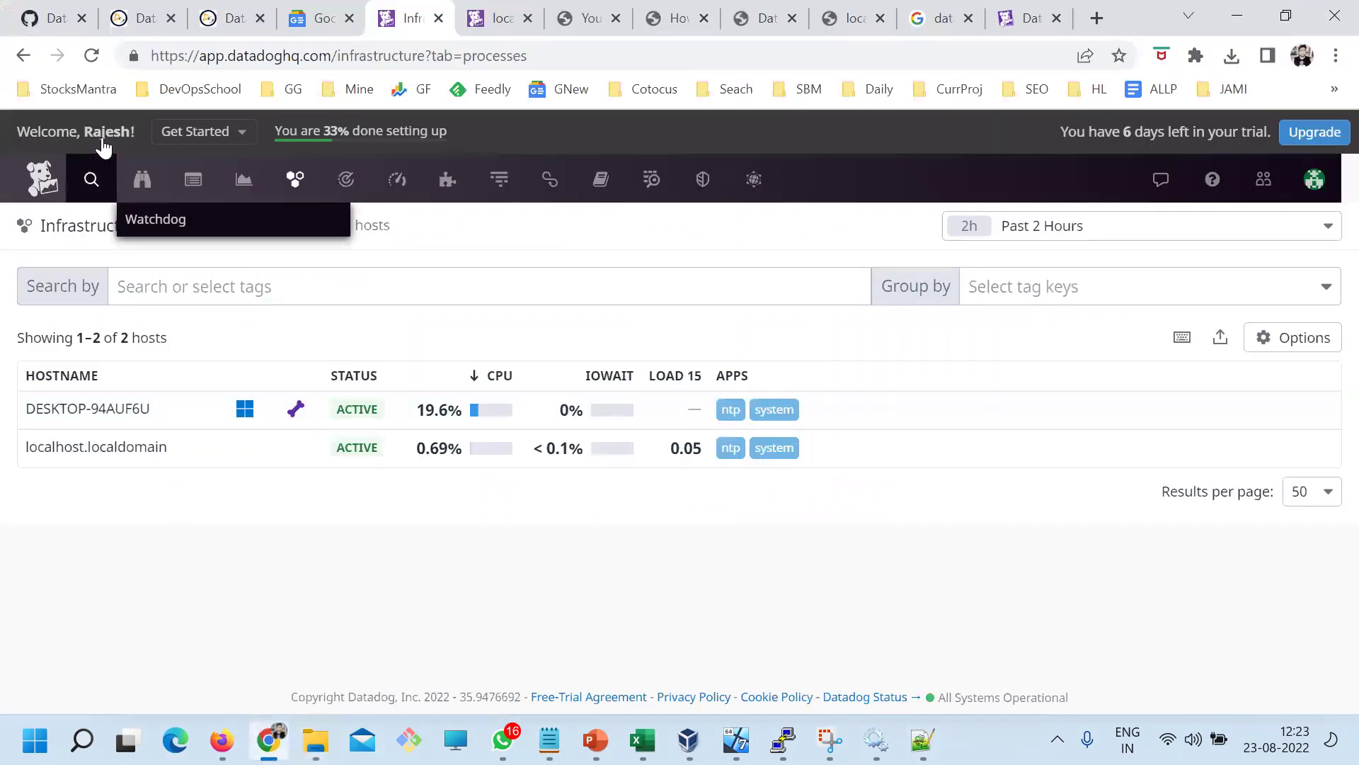
Inspect DESKTOP-94AUF6U's Containers, Host Info and Metrics tabs, then open Plan & Usage
left_click(91, 55)
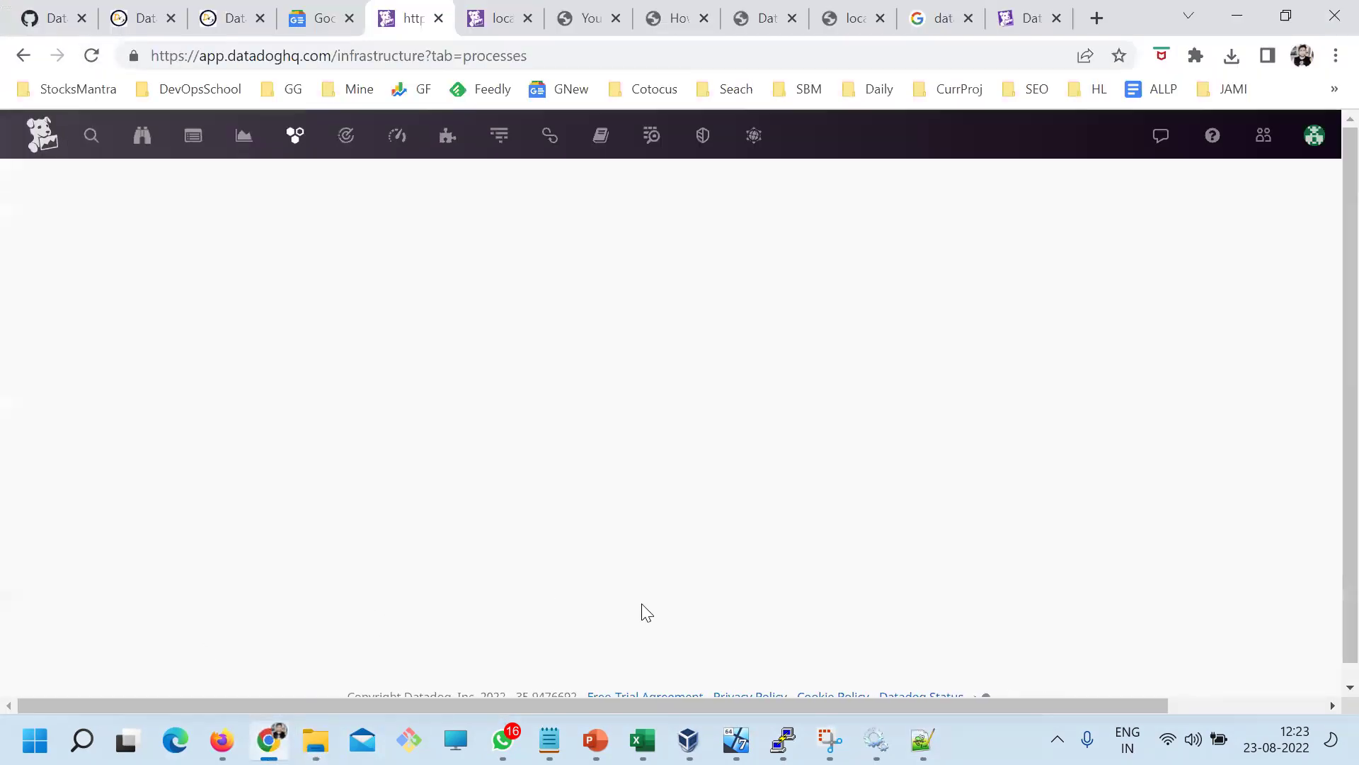
left_click(75, 416)
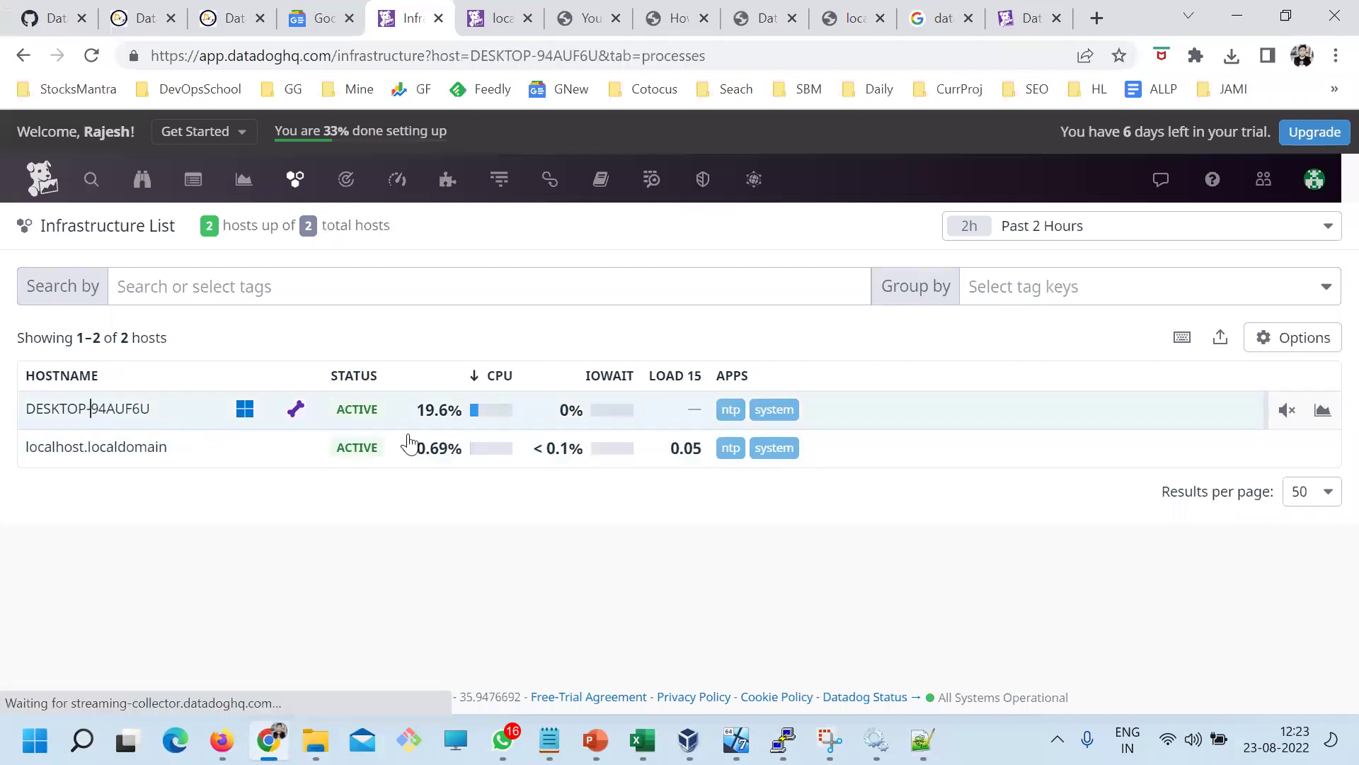
left_click(628, 243)
left_click(729, 243)
left_click(618, 257)
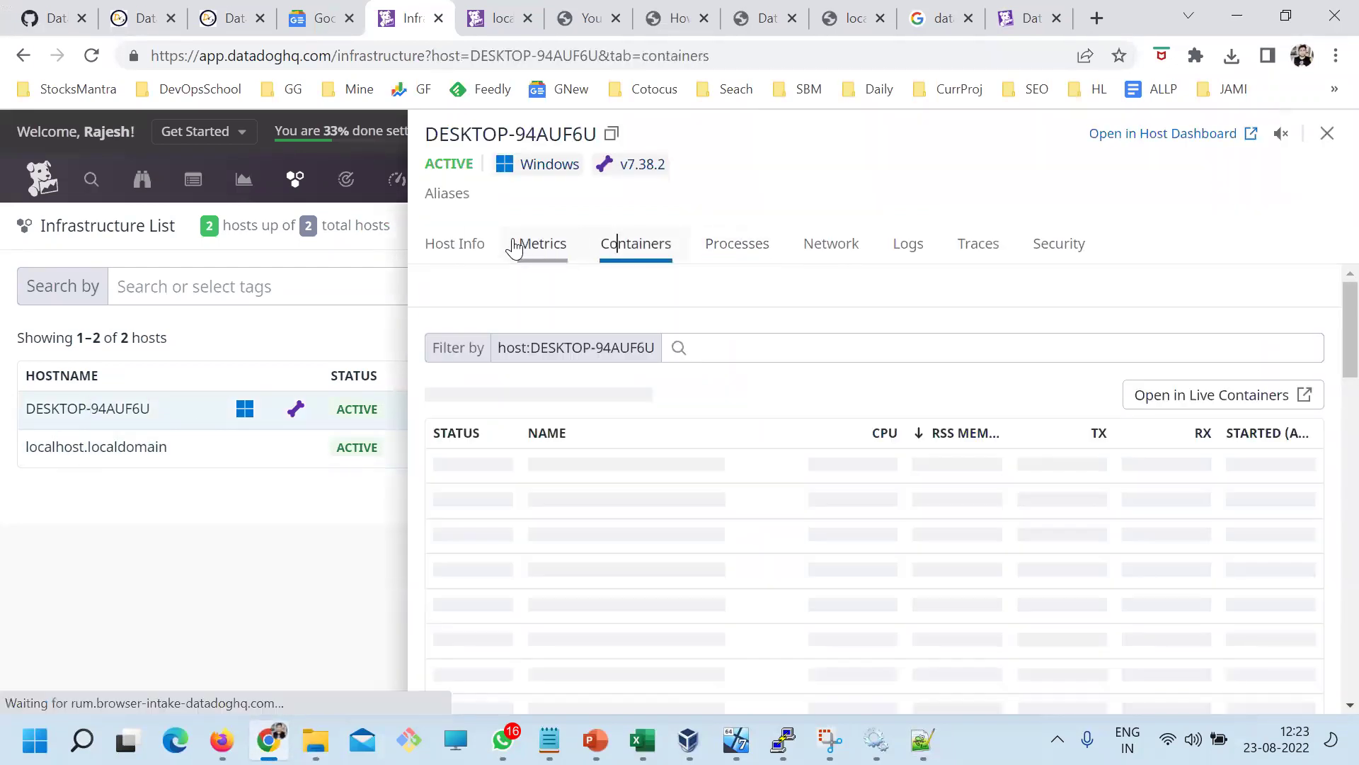
left_click(473, 246)
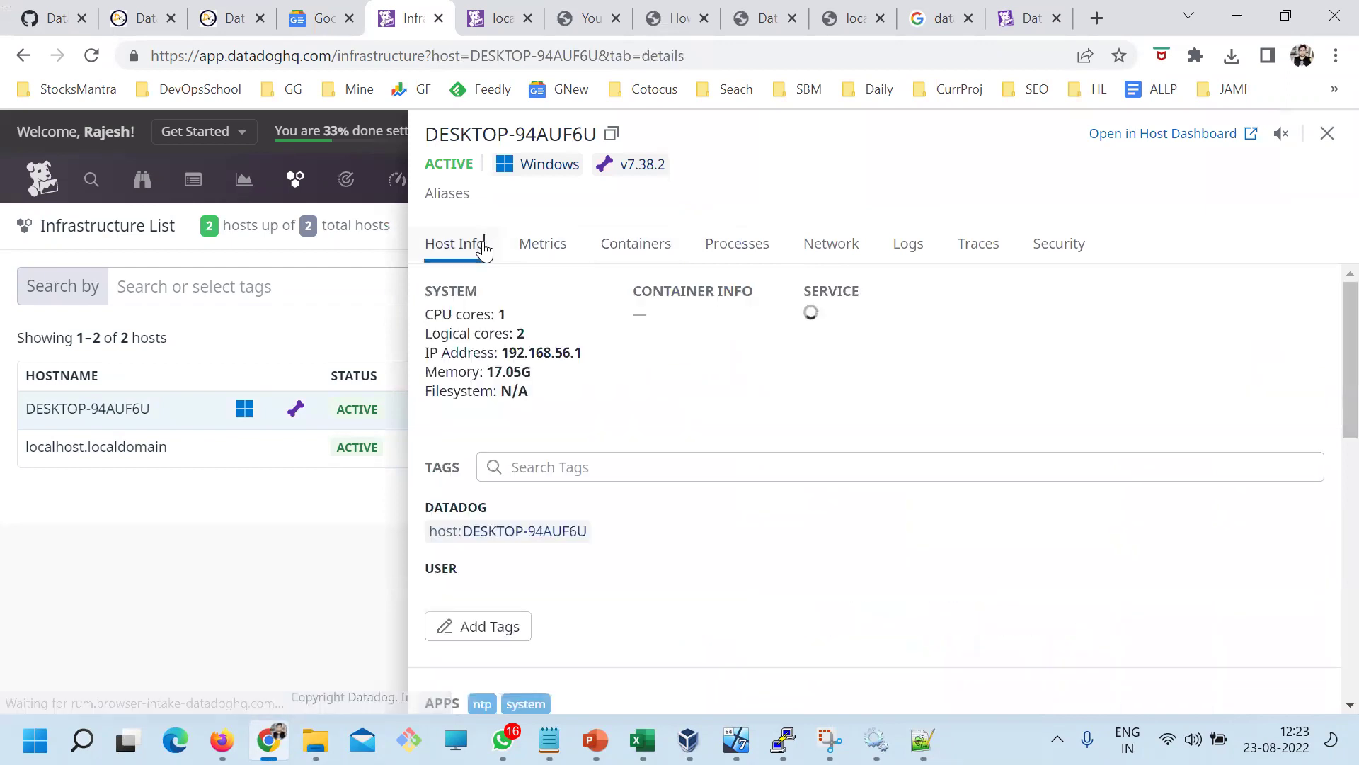
left_click(520, 242)
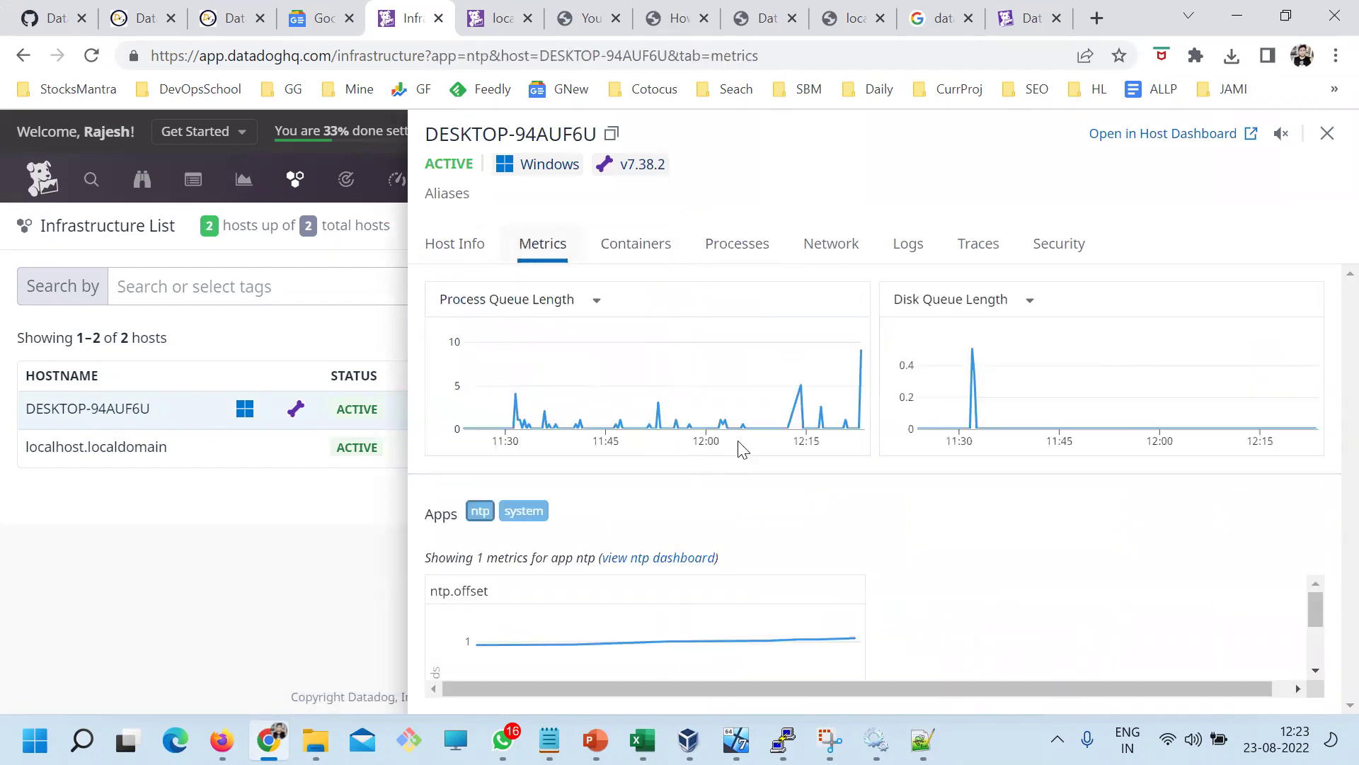
left_click(1328, 133)
left_click(1331, 136)
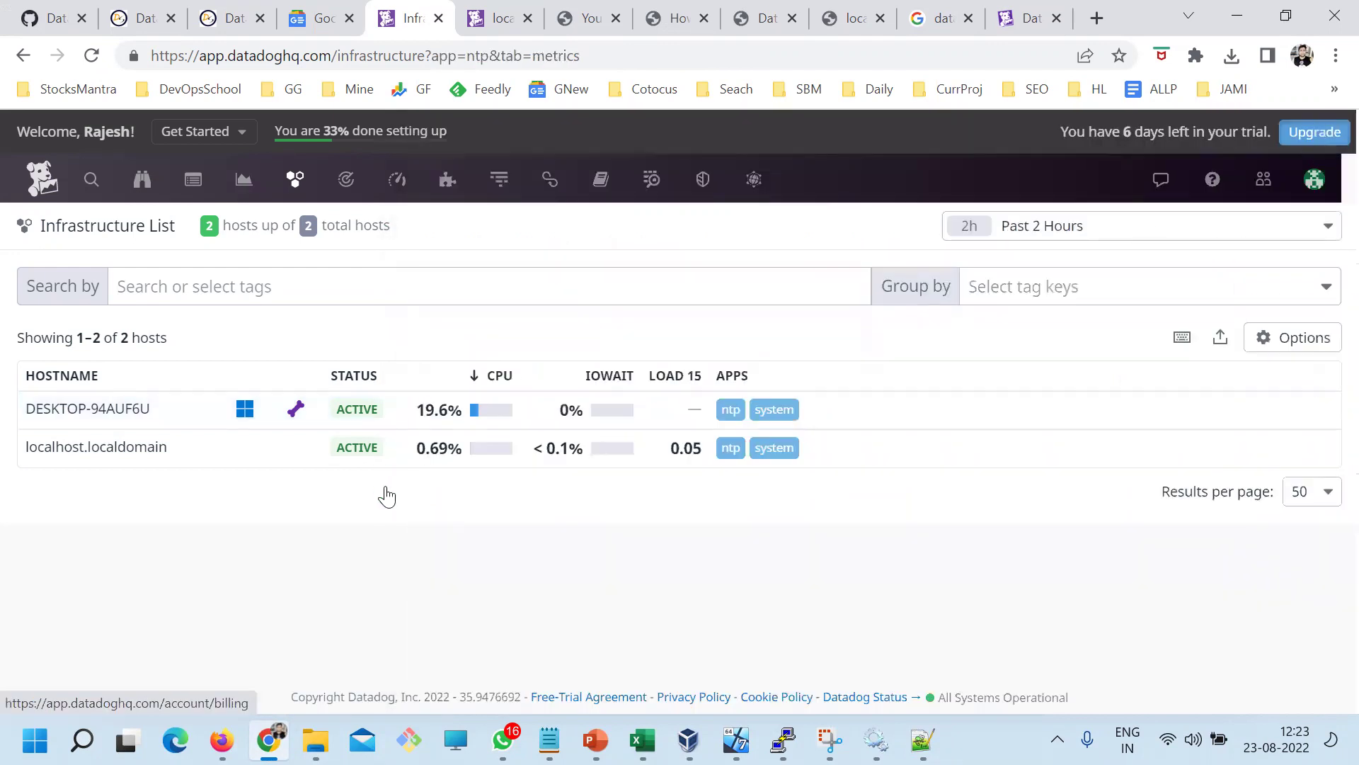
Add the heading 'How to enable docker monitoring?' at the end of Day1.txt and save
mouse_move(550, 740)
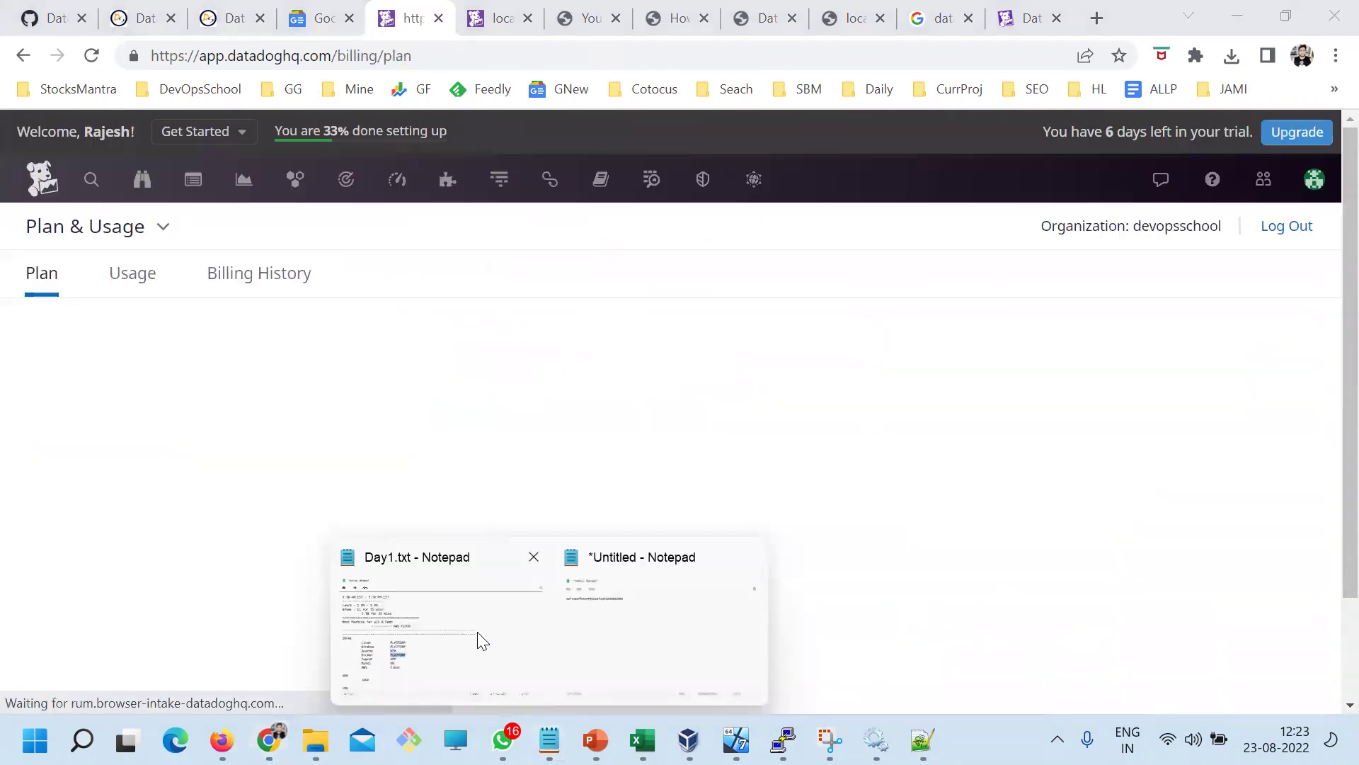
left_click(486, 630)
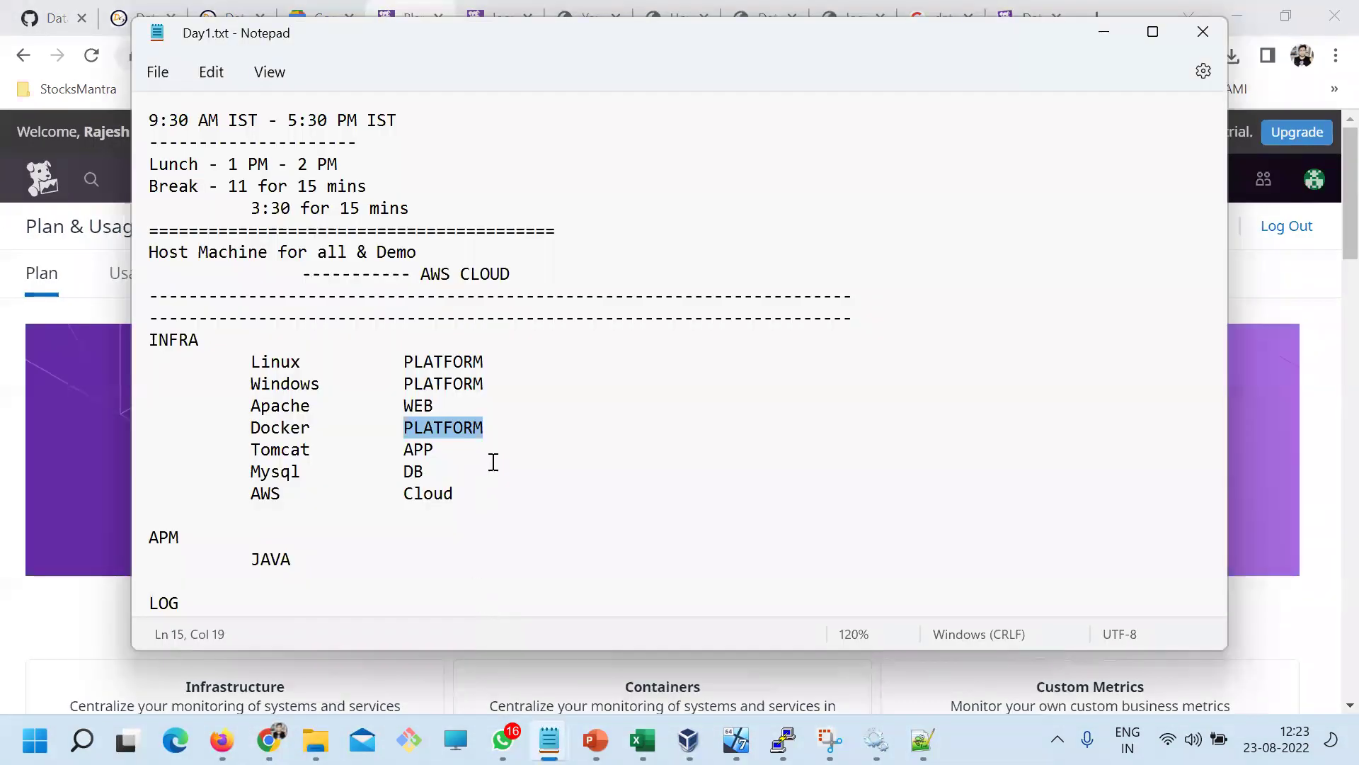
left_click_drag(494, 427, 258, 427)
scroll(376, 422, "down", 1)
scroll(376, 423, "down", 6)
left_click(366, 531)
left_click(398, 583)
type("How to enable doc")
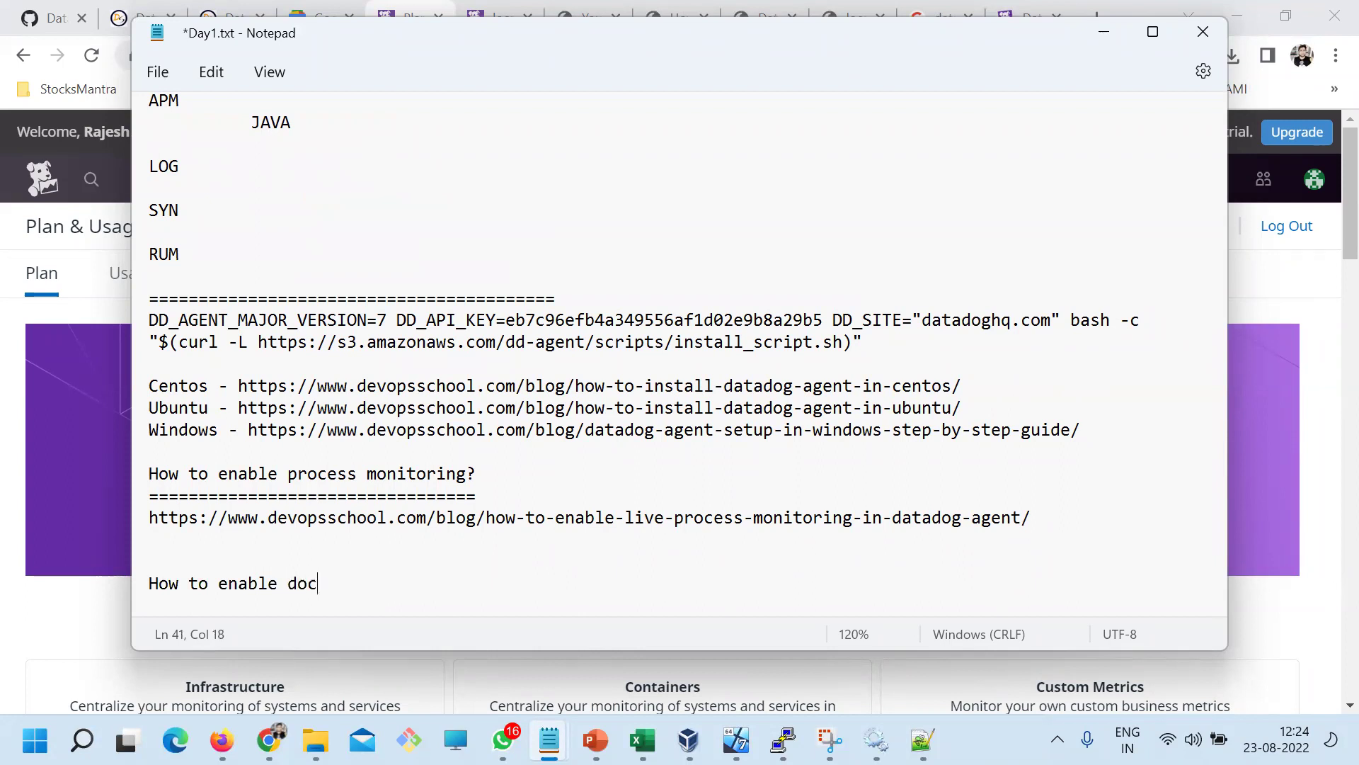
type("ker monitorihng")
key("BackSpace")
key("BackSpace")
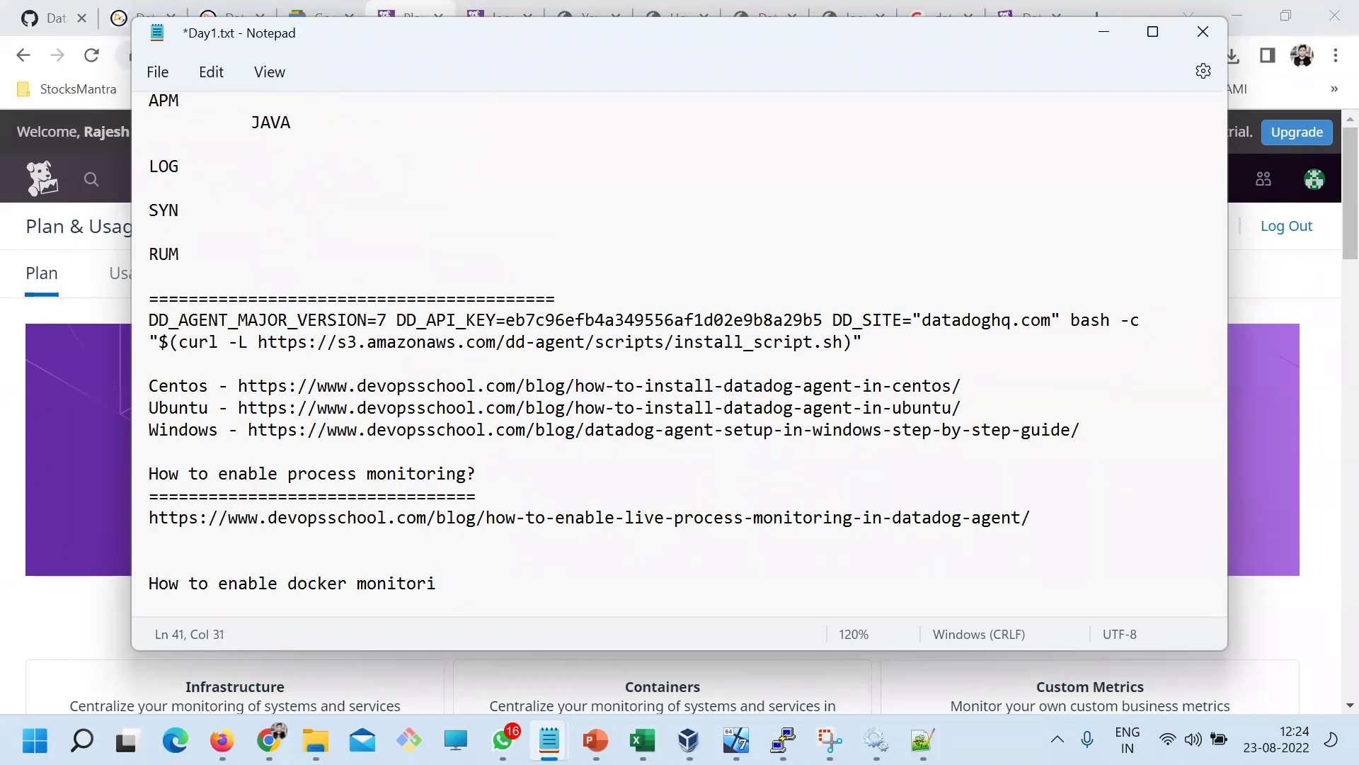
key("Return")
key("Return")
key("Return")
key("Return")
key("ctrl+s")
List the steps Install Docker, Follow datadog config, Create few containers, and save
type("1. Install Docker")
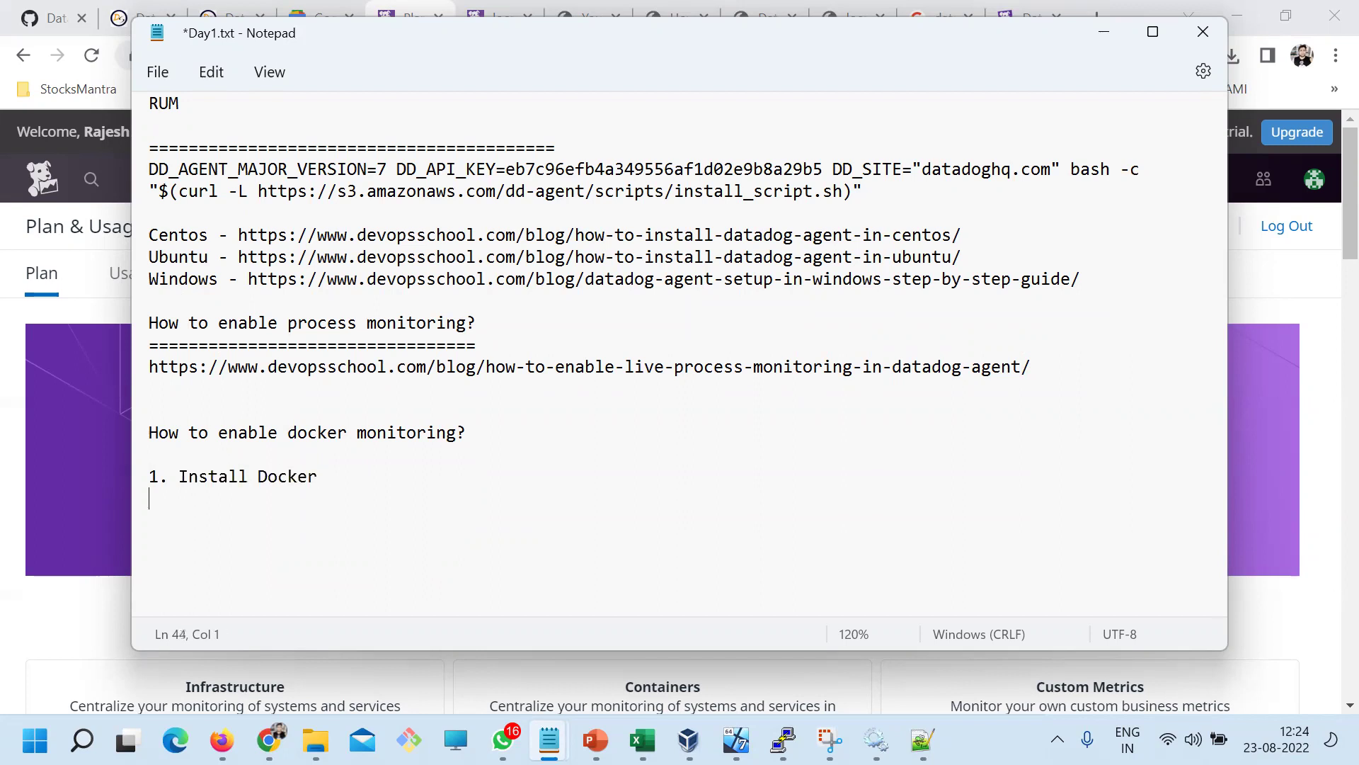
key("ctrl+s")
type("Follow co")
type("dat")
type("adog config")
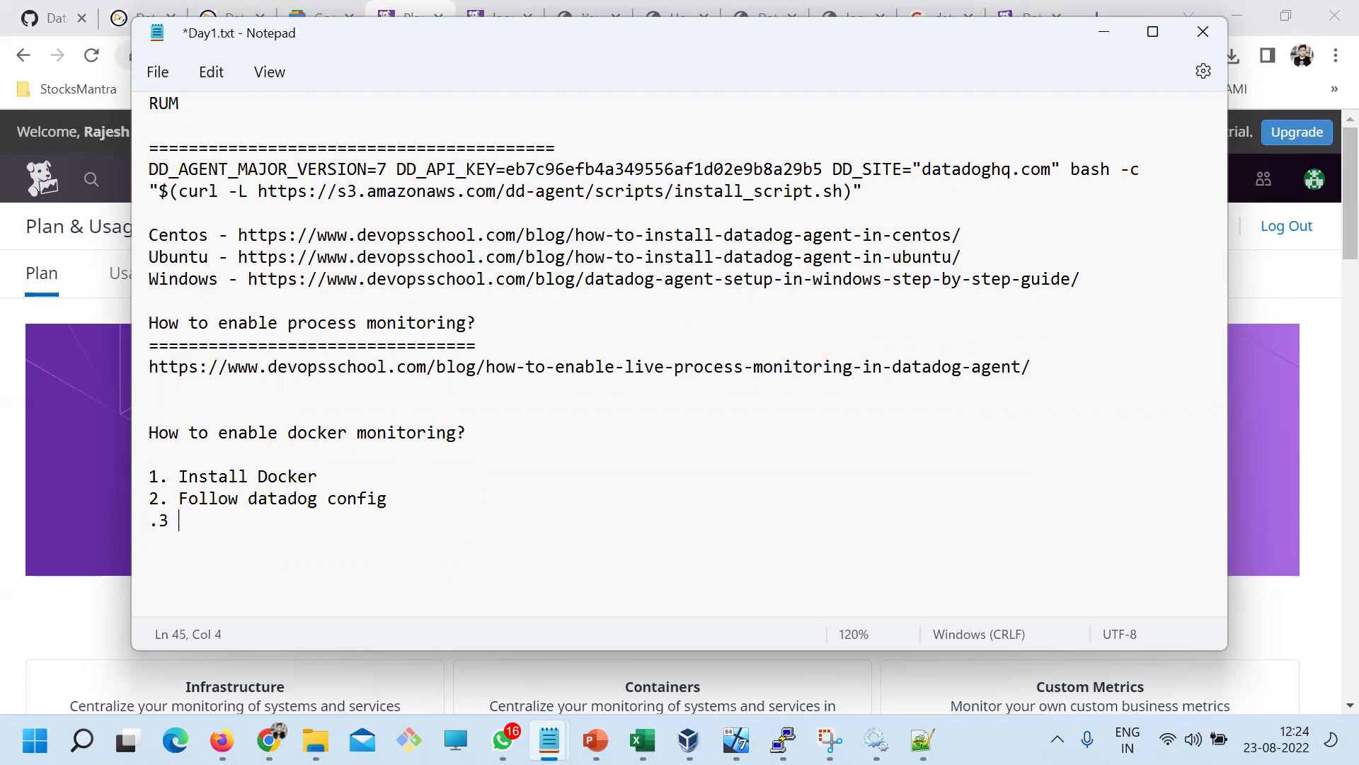
type("reate few containers")
key("ctrl+s")
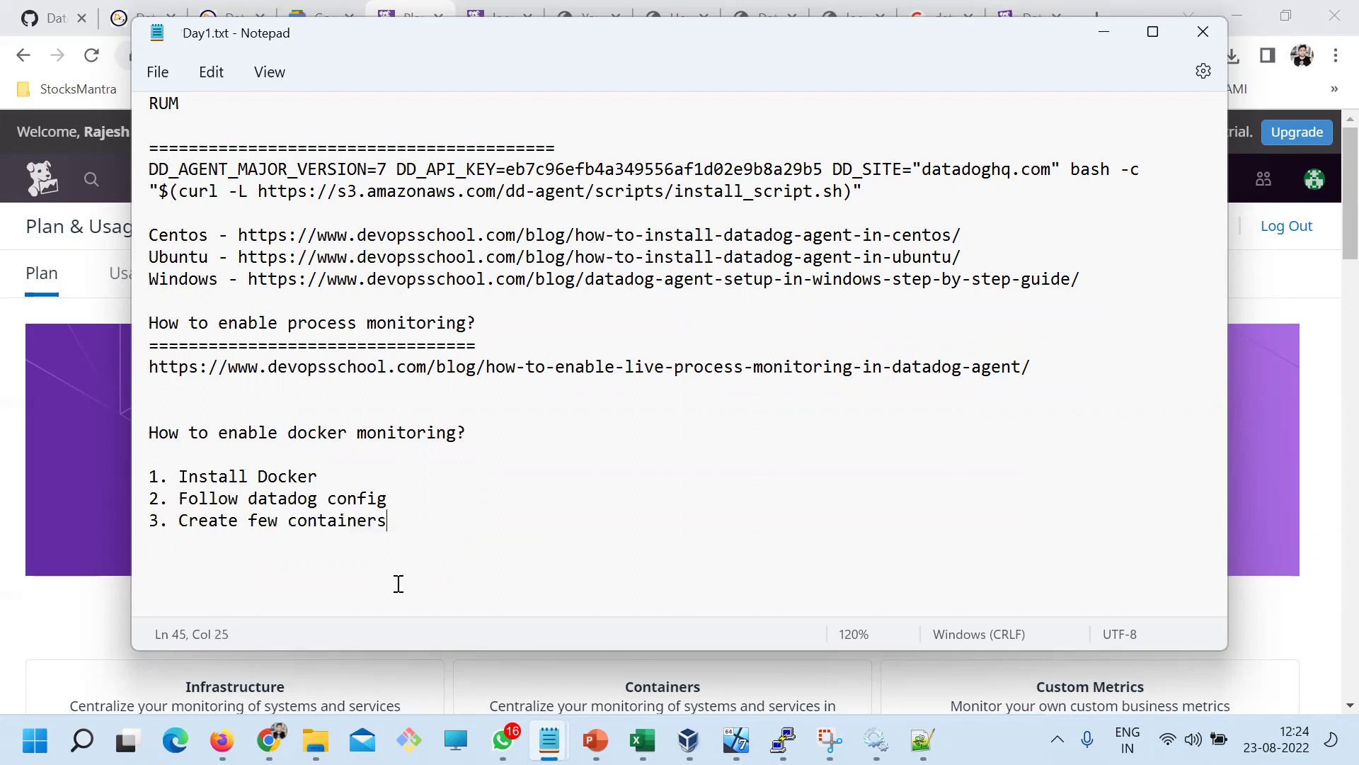
left_click_drag(356, 498, 188, 476)
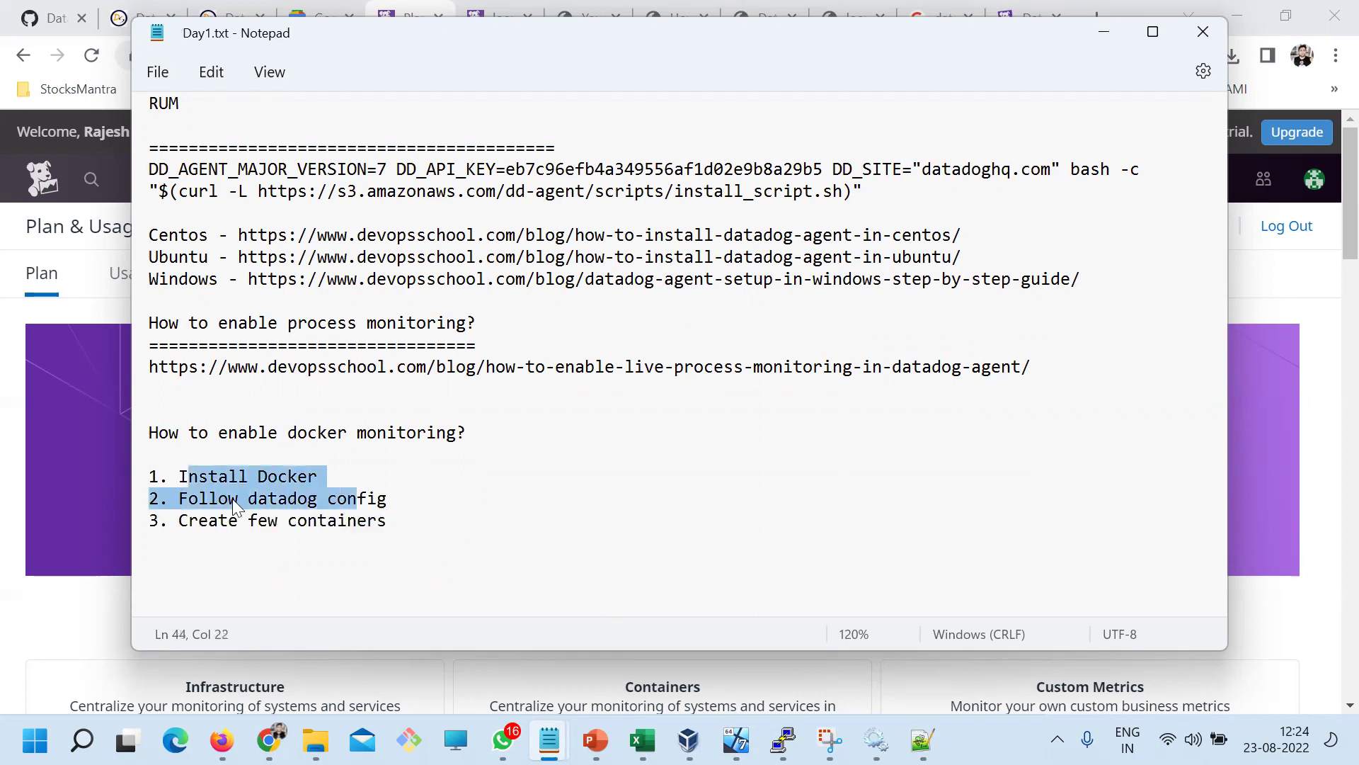
key("alt+Tab")
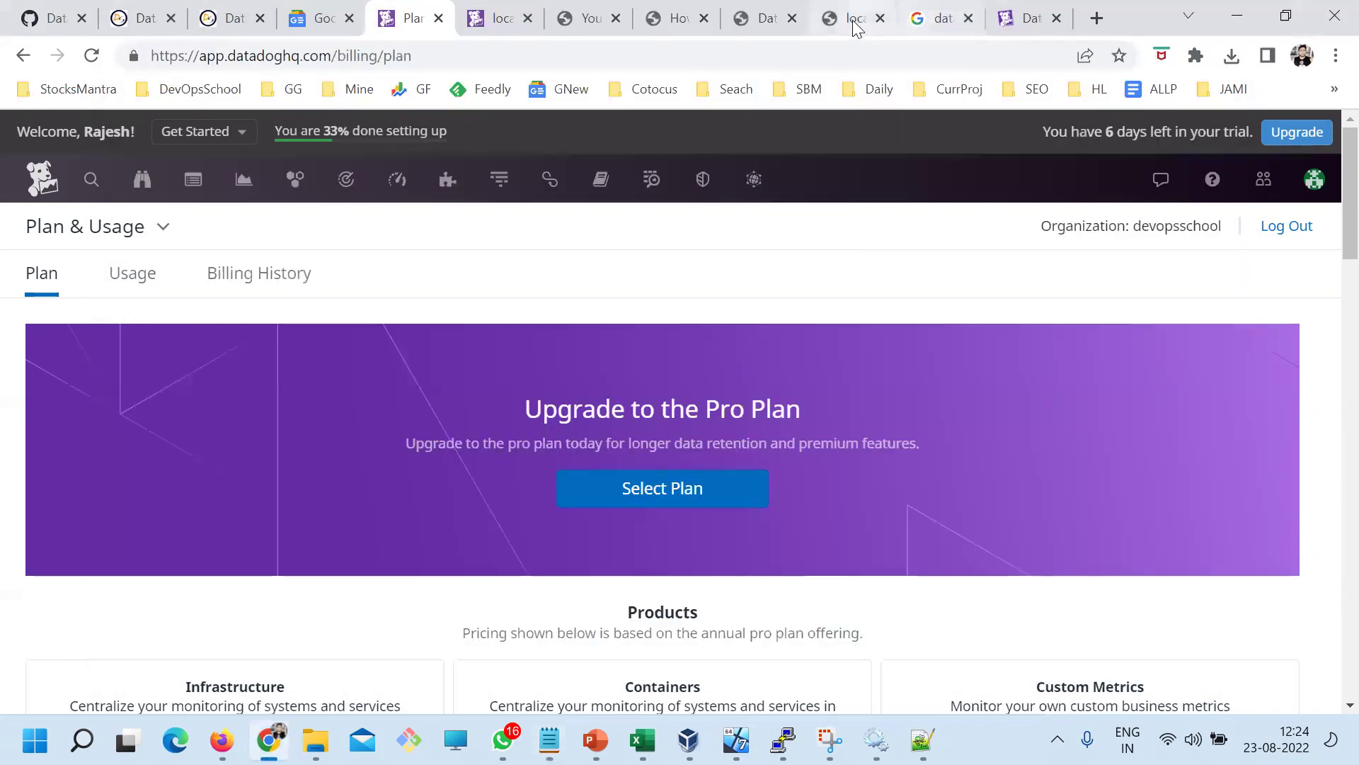
Search the DevOpsSchool blog for 'datadog docker' and open the Docker monitoring article in a new tab
left_click(851, 18)
left_click(766, 19)
scroll(669, 281, "up", 20)
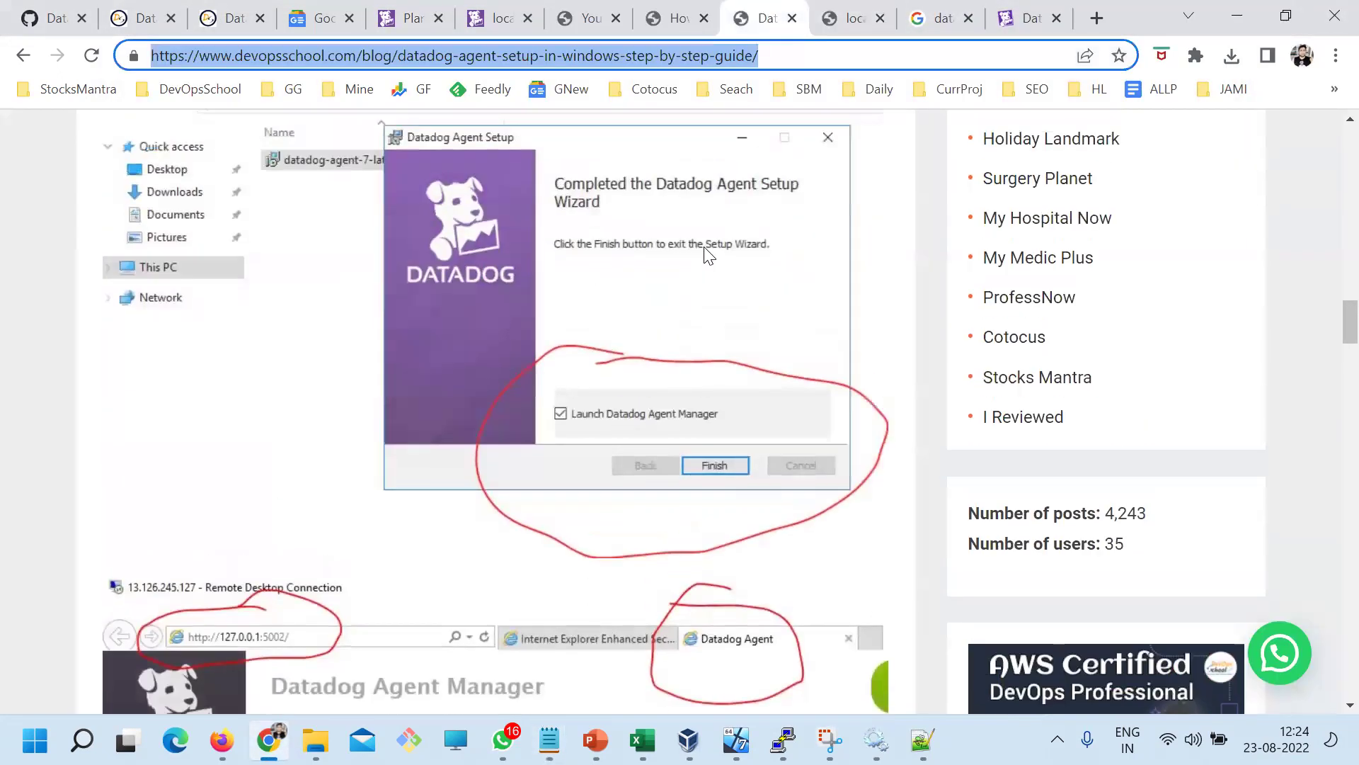
scroll(1330, 244, "up", 15)
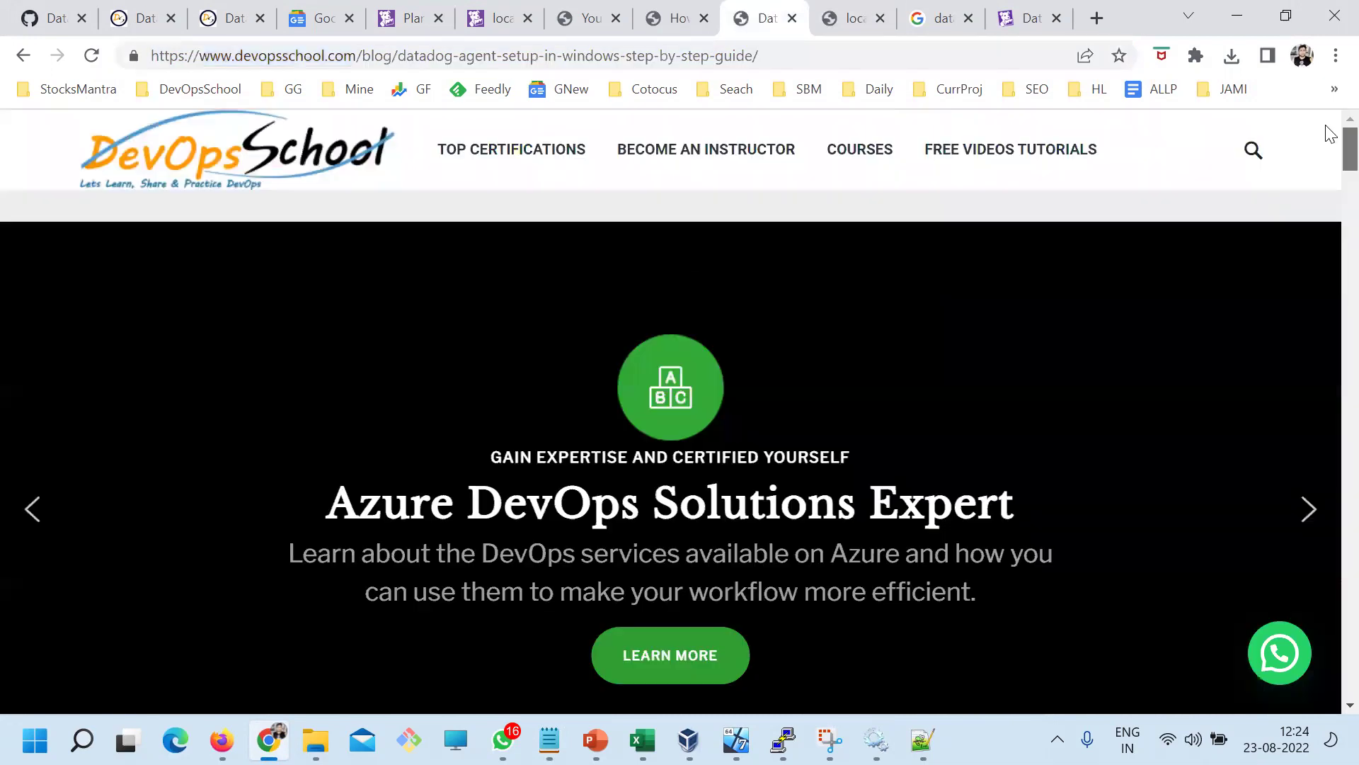
scroll(1026, 425, "down", 8)
left_click(1032, 205)
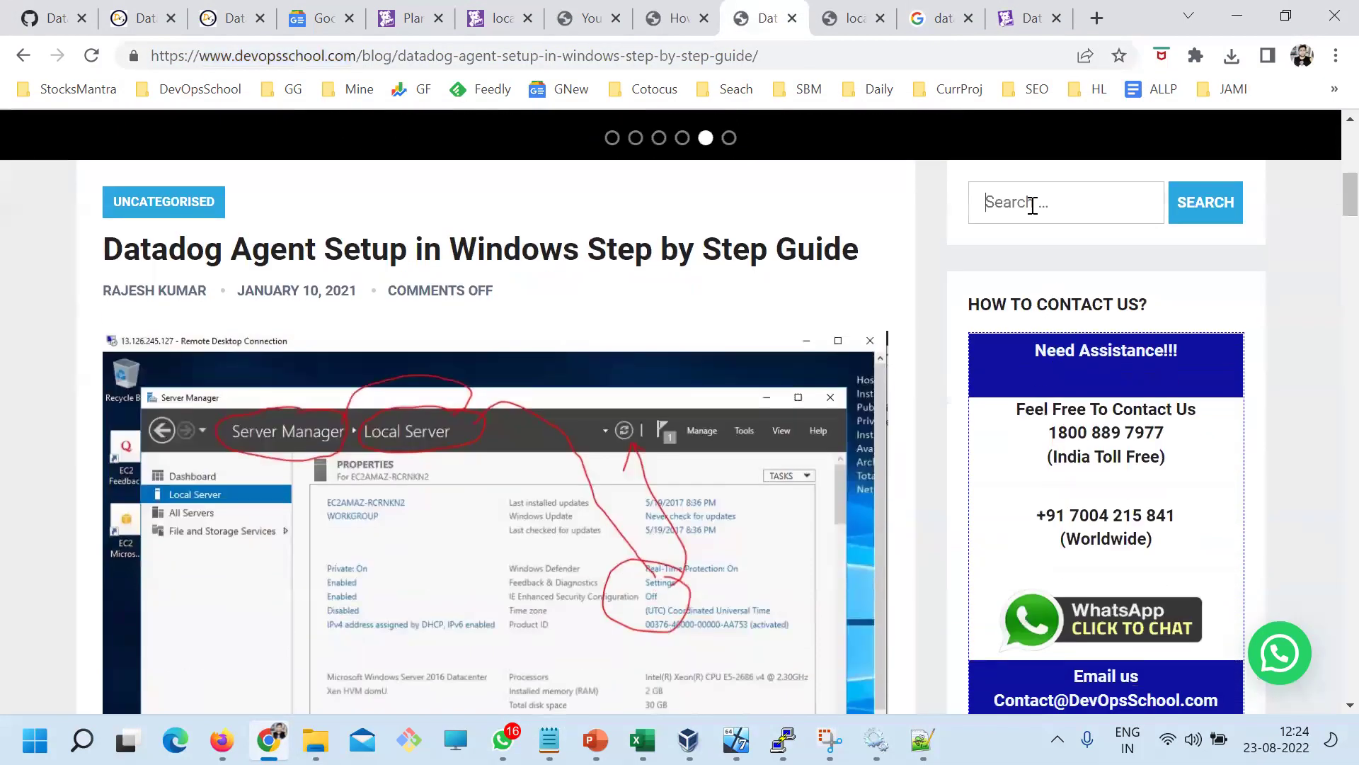
type("datado")
type("g diock")
type("ocker")
key("Return")
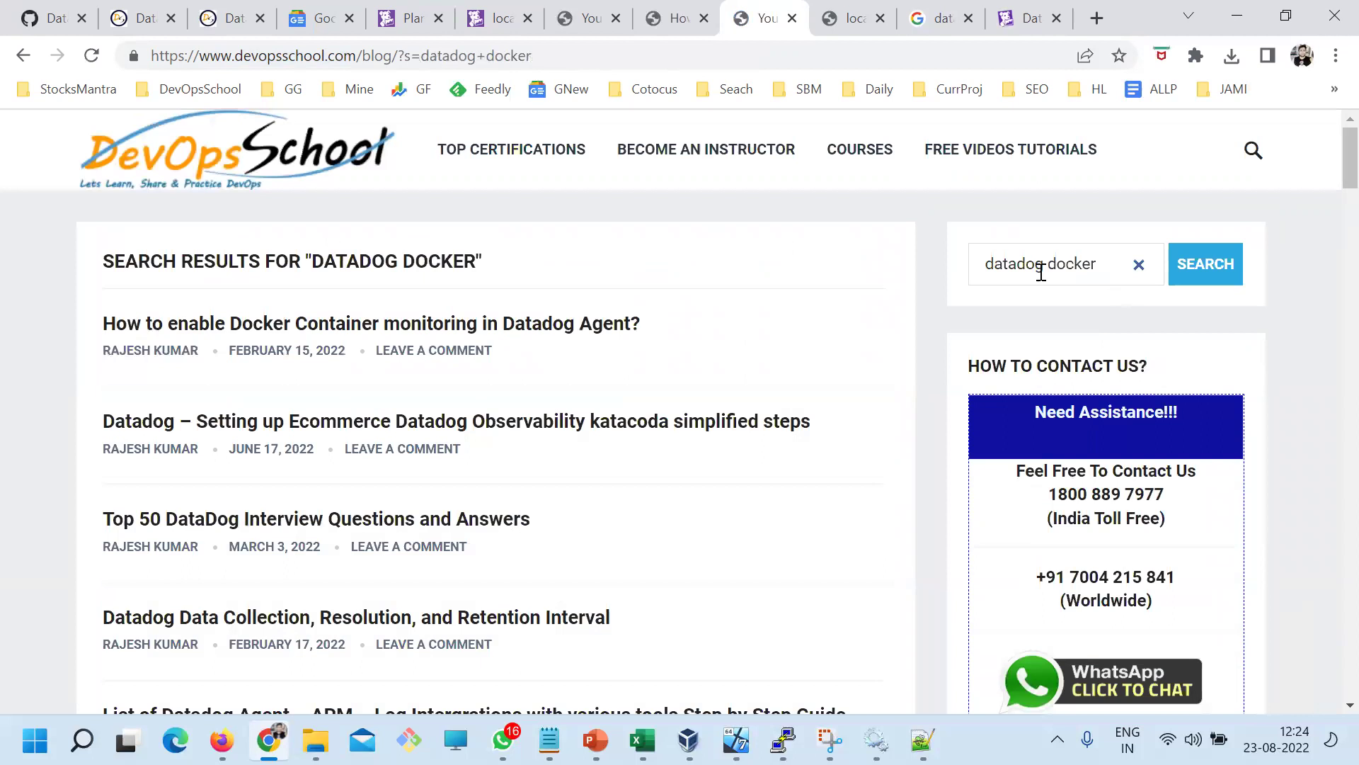
double_click(1037, 266)
key("BackSpace")
key("Right")
key("Right")
key("Right")
key("Right")
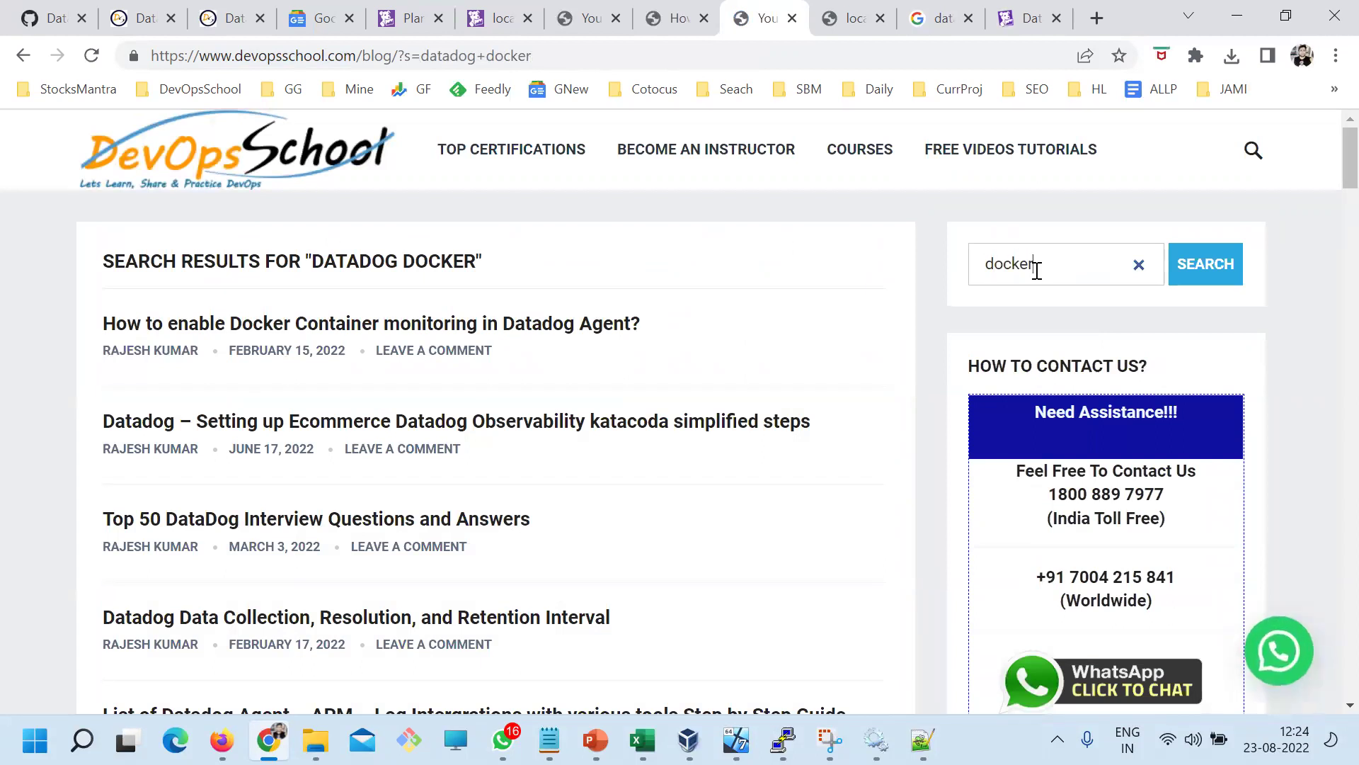
right_click(570, 342)
left_click(658, 352)
Search for 'docker install' and open the Docker Installation and Configurations article
type("install")
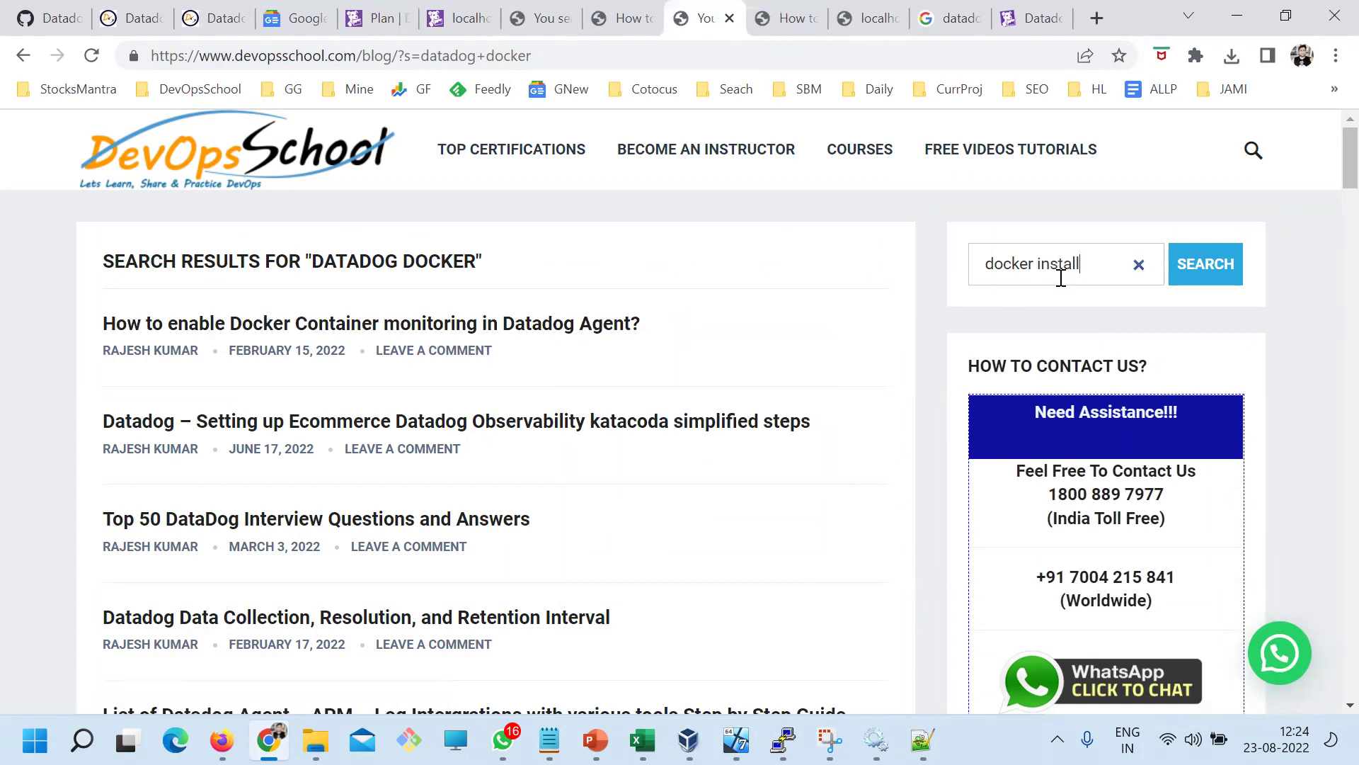
key("Return")
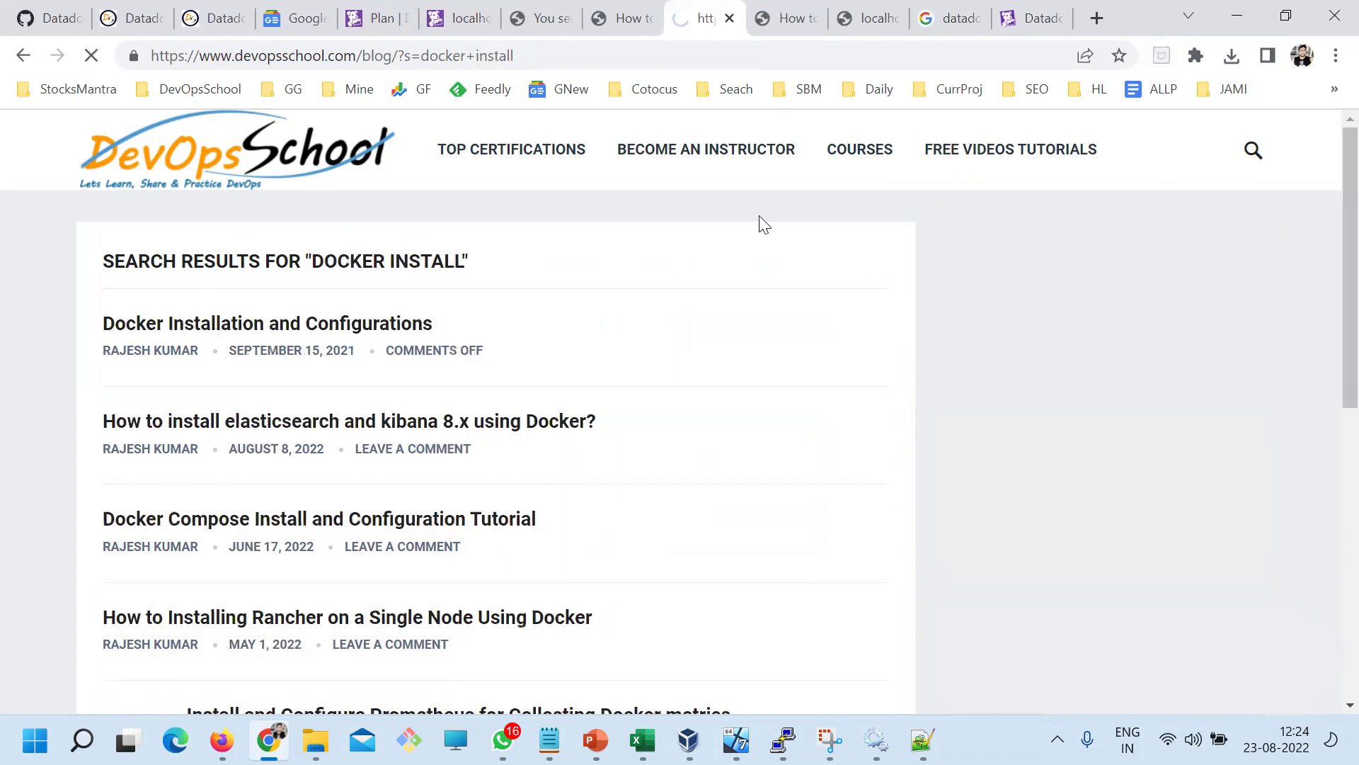
left_click(192, 341)
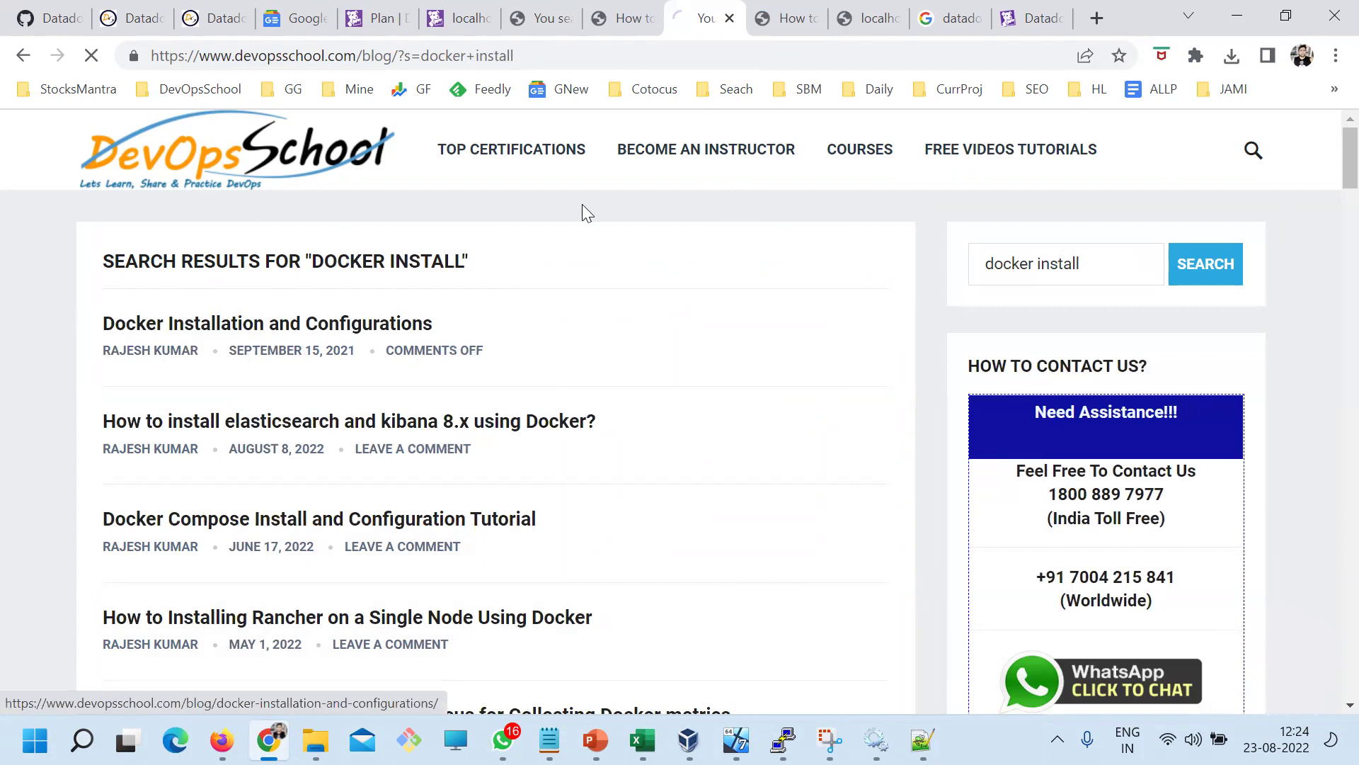
left_click(546, 55)
Read the Docker monitoring article's title and its Step 1 and Step 2 headings
left_click(763, 21)
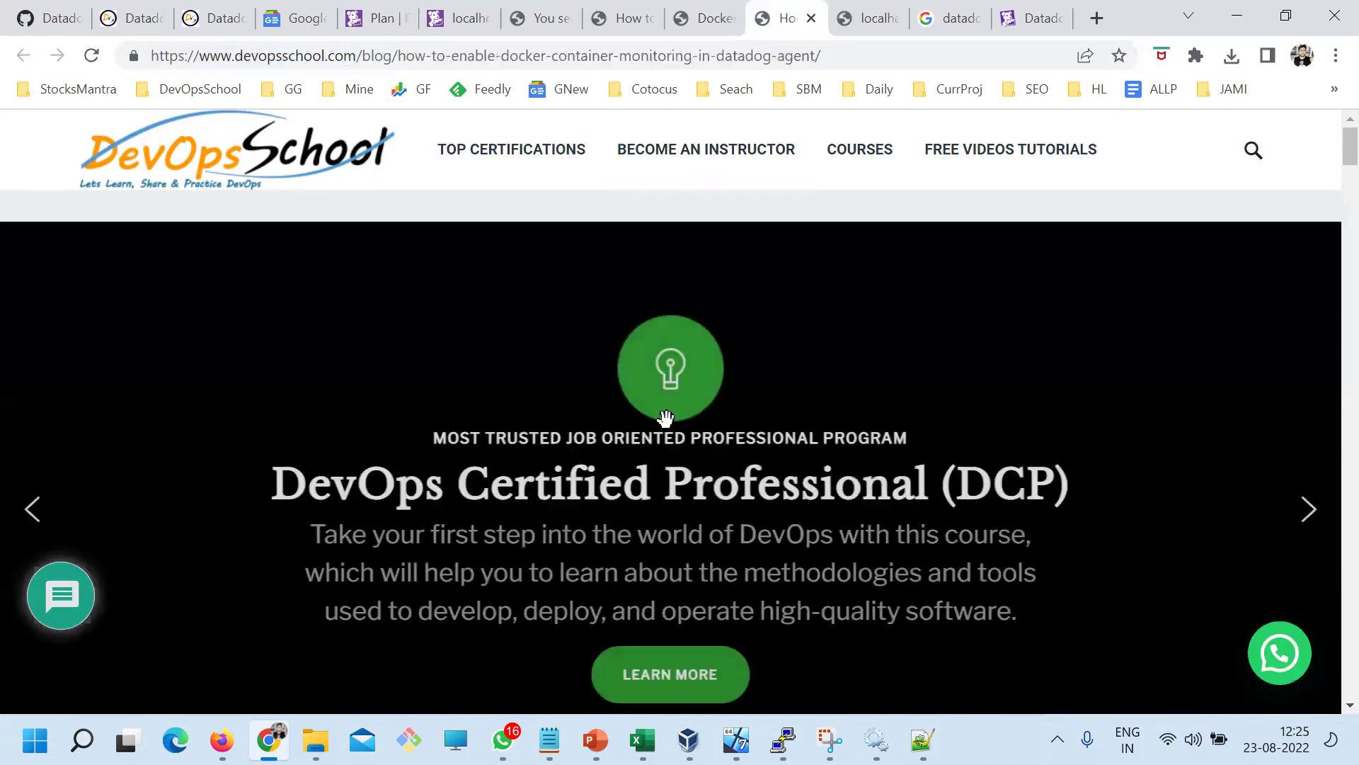
scroll(661, 415, "down", 10)
scroll(558, 406, "up", 3)
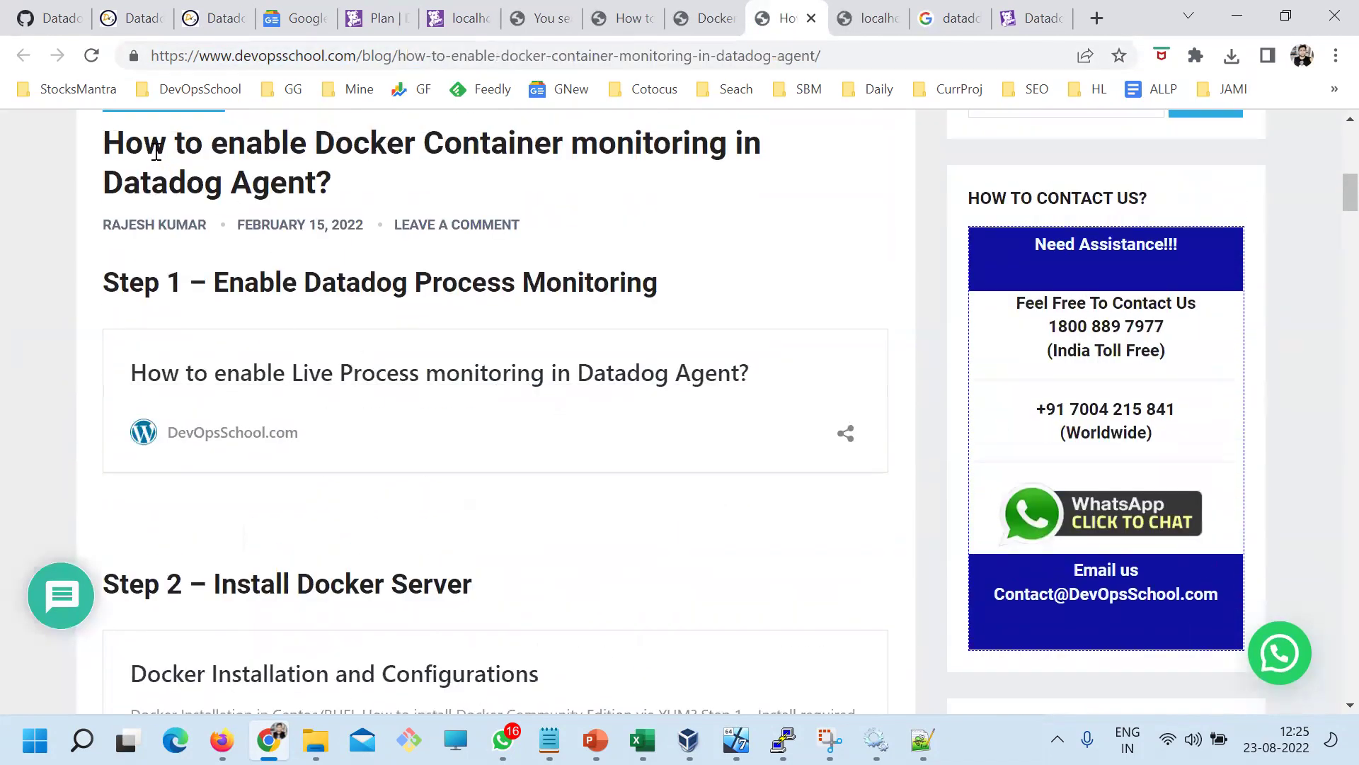
left_click_drag(144, 144, 364, 145)
double_click(518, 151)
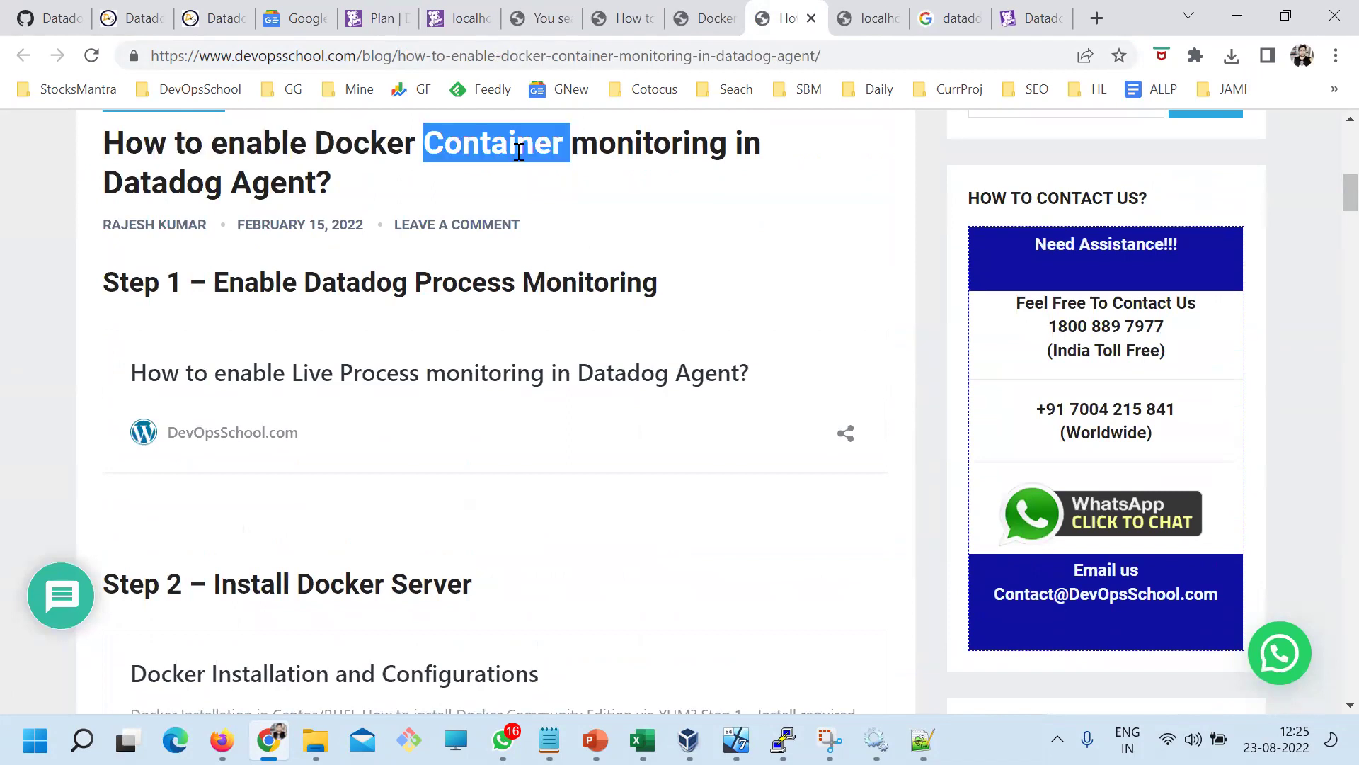
left_click(618, 131)
left_click_drag(121, 184, 306, 186)
left_click_drag(236, 277, 650, 272)
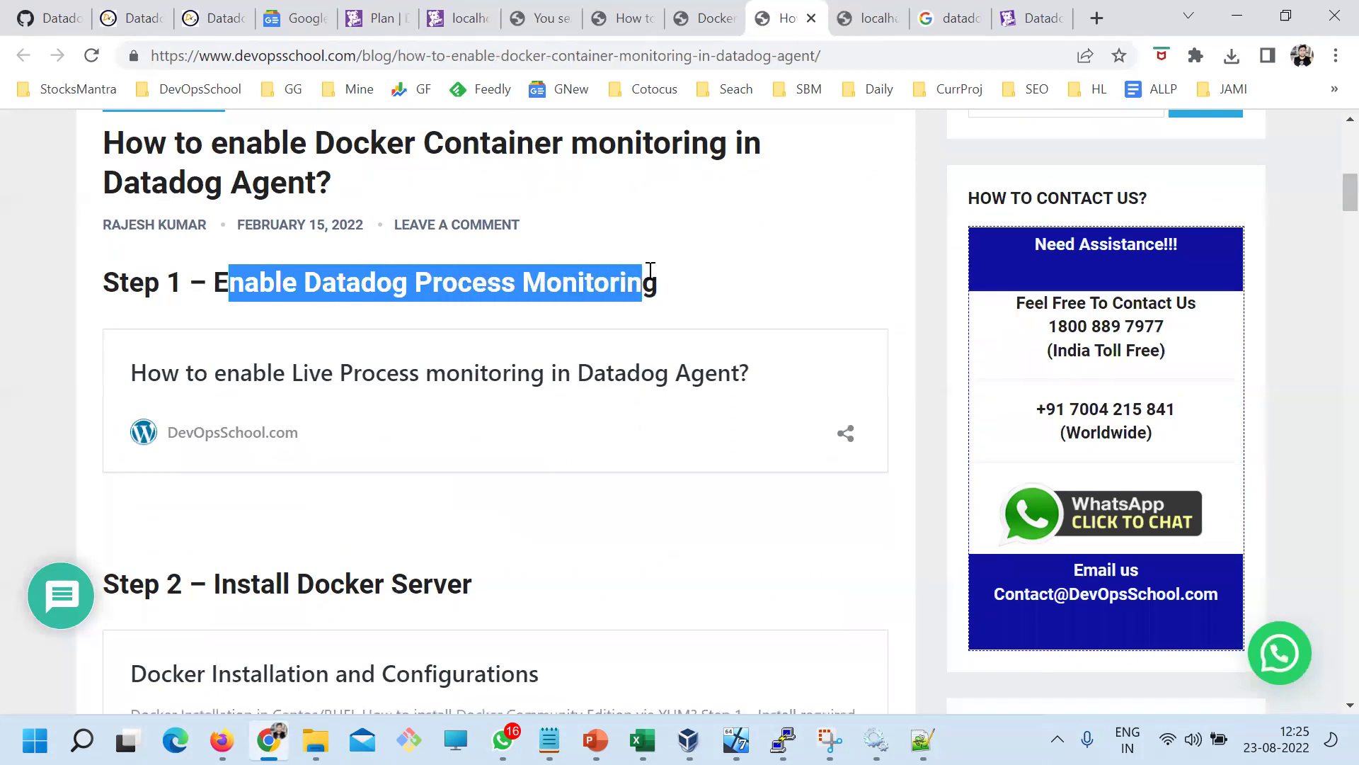
scroll(470, 422, "down", 4)
scroll(276, 388, "up", 3)
left_click(214, 473)
left_click_drag(215, 473, 516, 474)
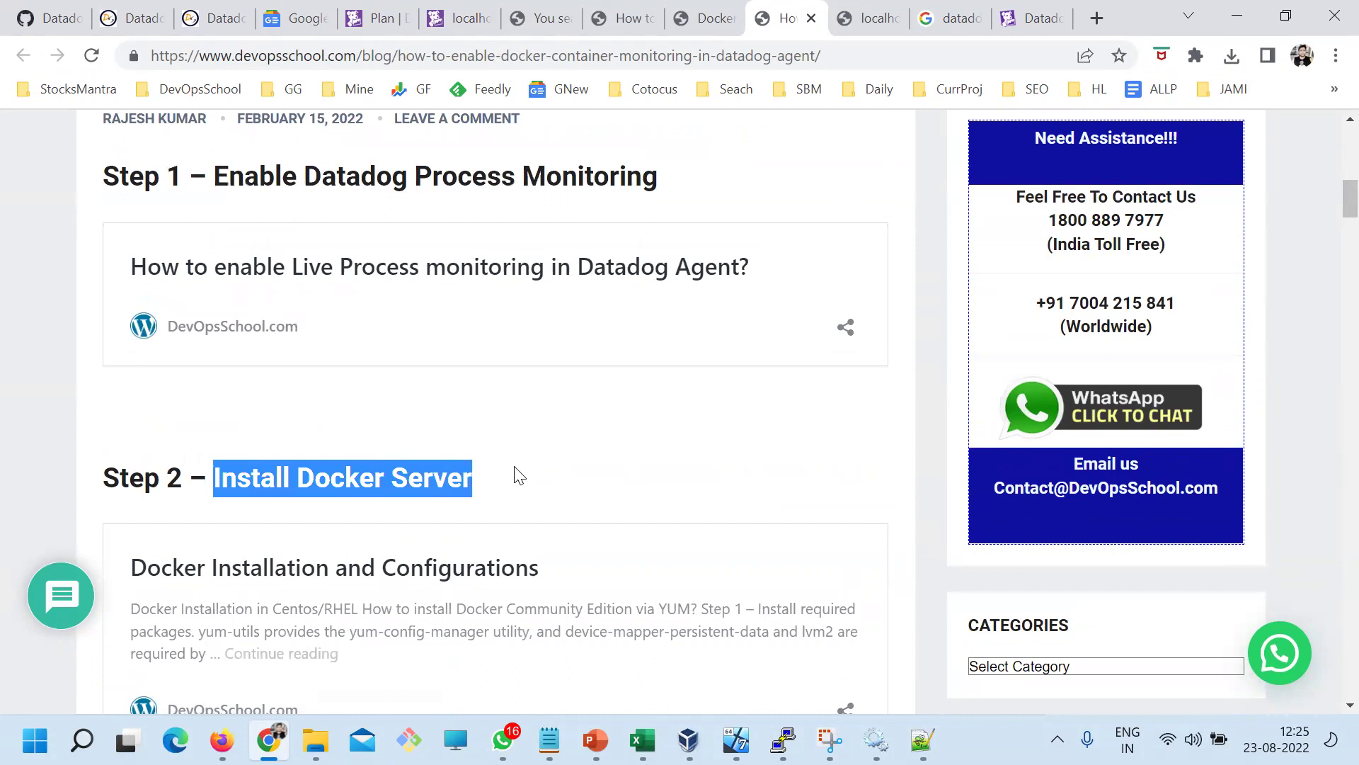
Review Step 3's docker.d setup commands, then open the Docker Installation and Configurations link in a new tab
scroll(518, 474, "down", 6)
left_click_drag(244, 374, 687, 369)
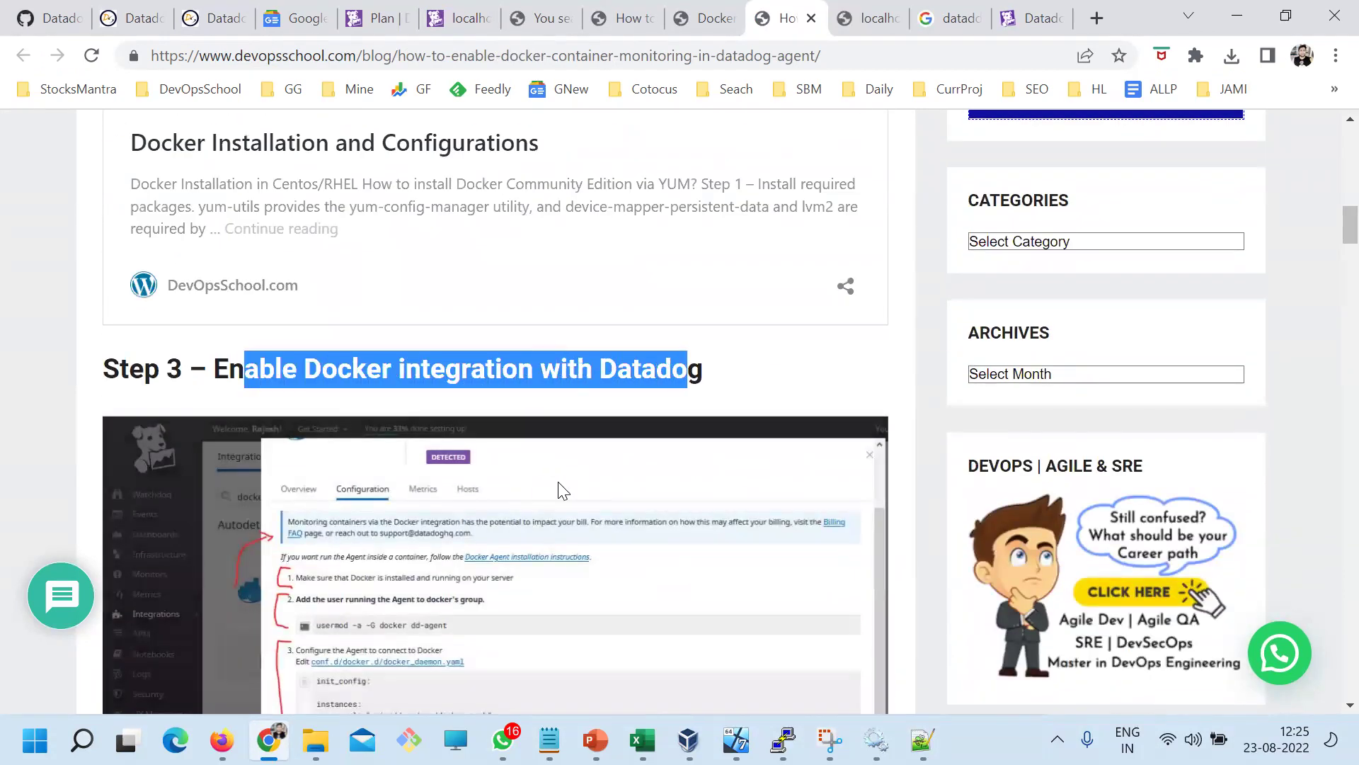
scroll(563, 491, "down", 3)
scroll(375, 421, "down", 8)
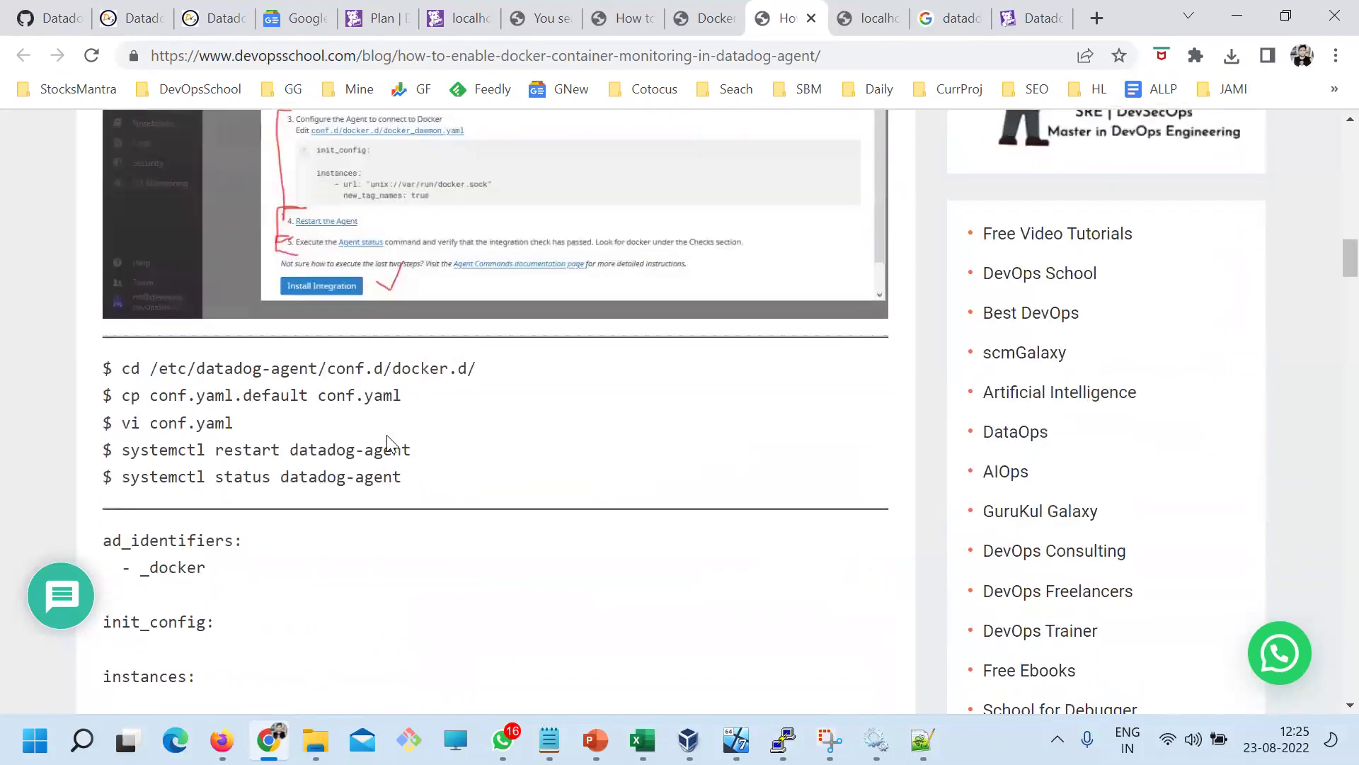
left_click_drag(130, 157, 441, 267)
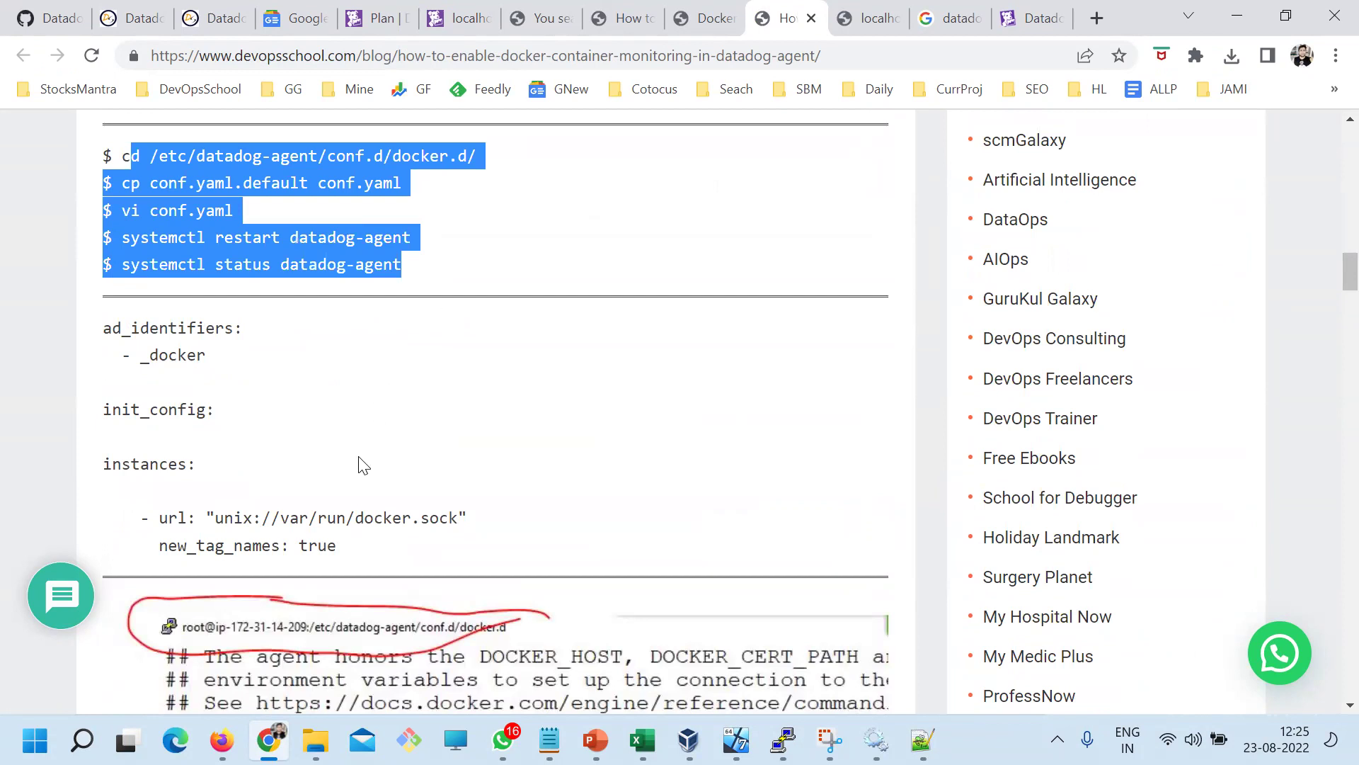
left_click(187, 357)
scroll(173, 333, "down", 2)
scroll(173, 333, "up", 1)
left_click_drag(337, 440, 106, 355)
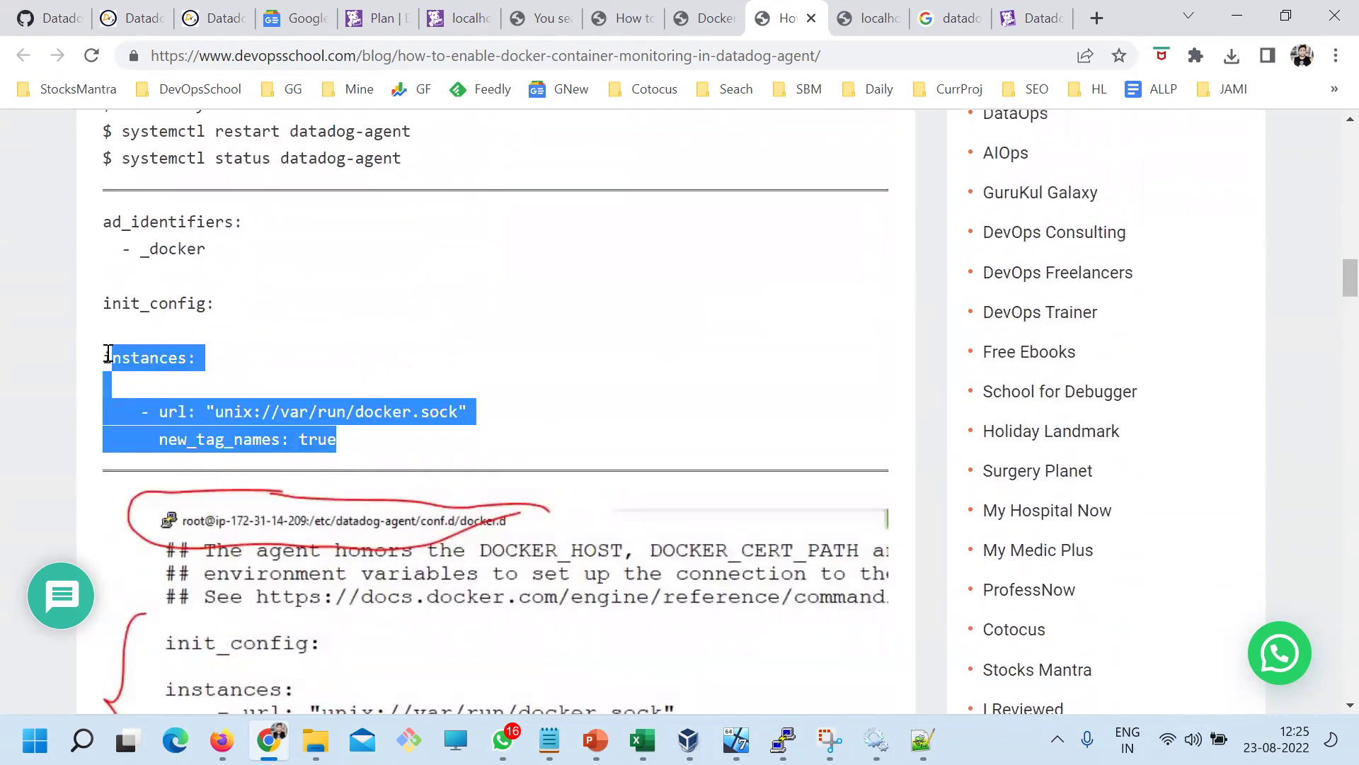
scroll(361, 474, "down", 4)
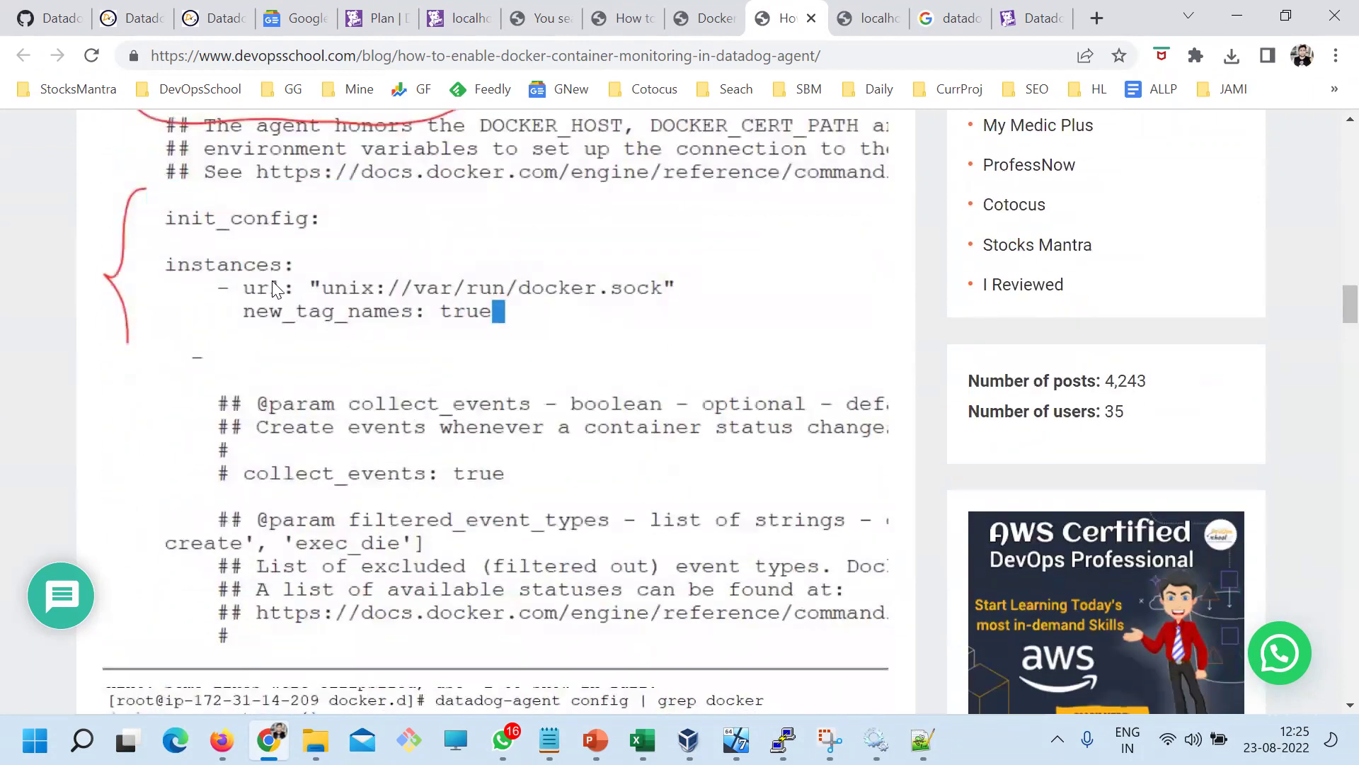
scroll(428, 410, "down", 6)
scroll(369, 476, "down", 6)
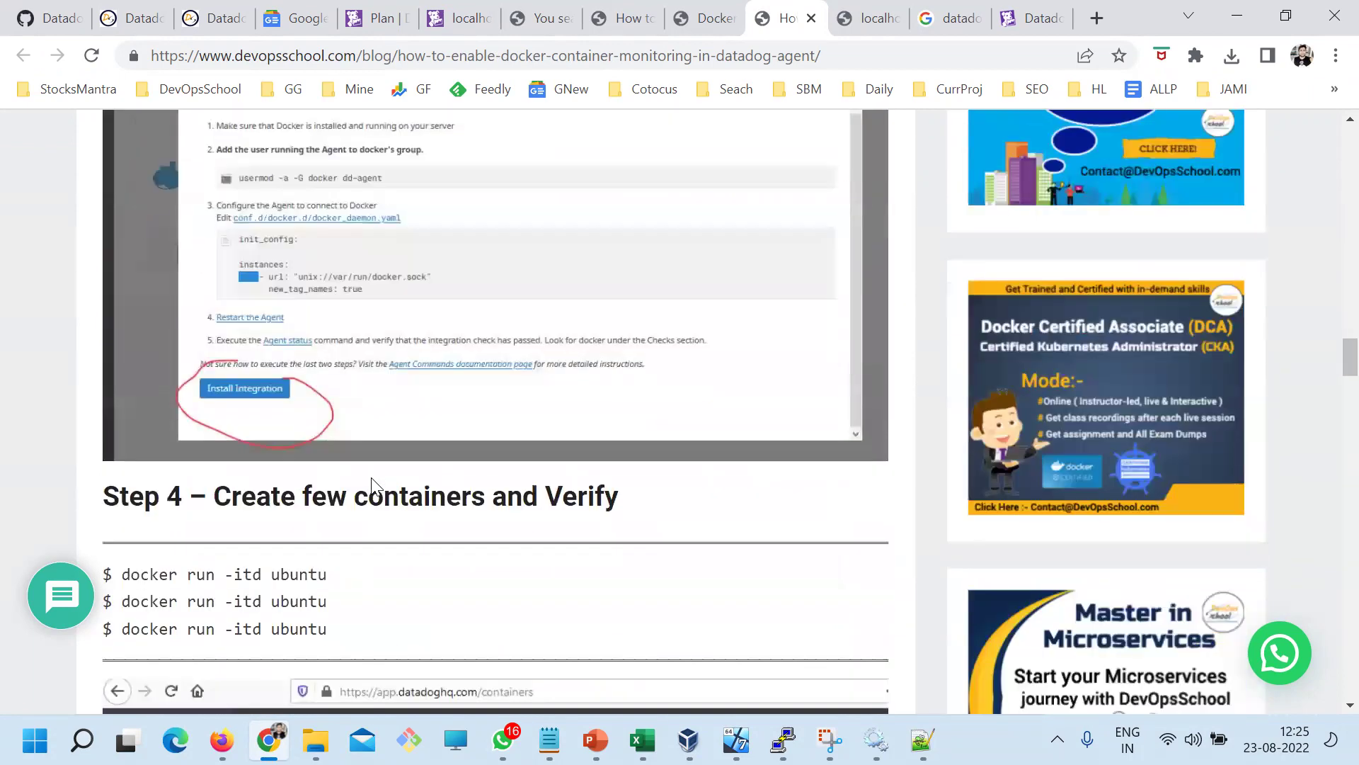
left_click_drag(349, 428, 140, 354)
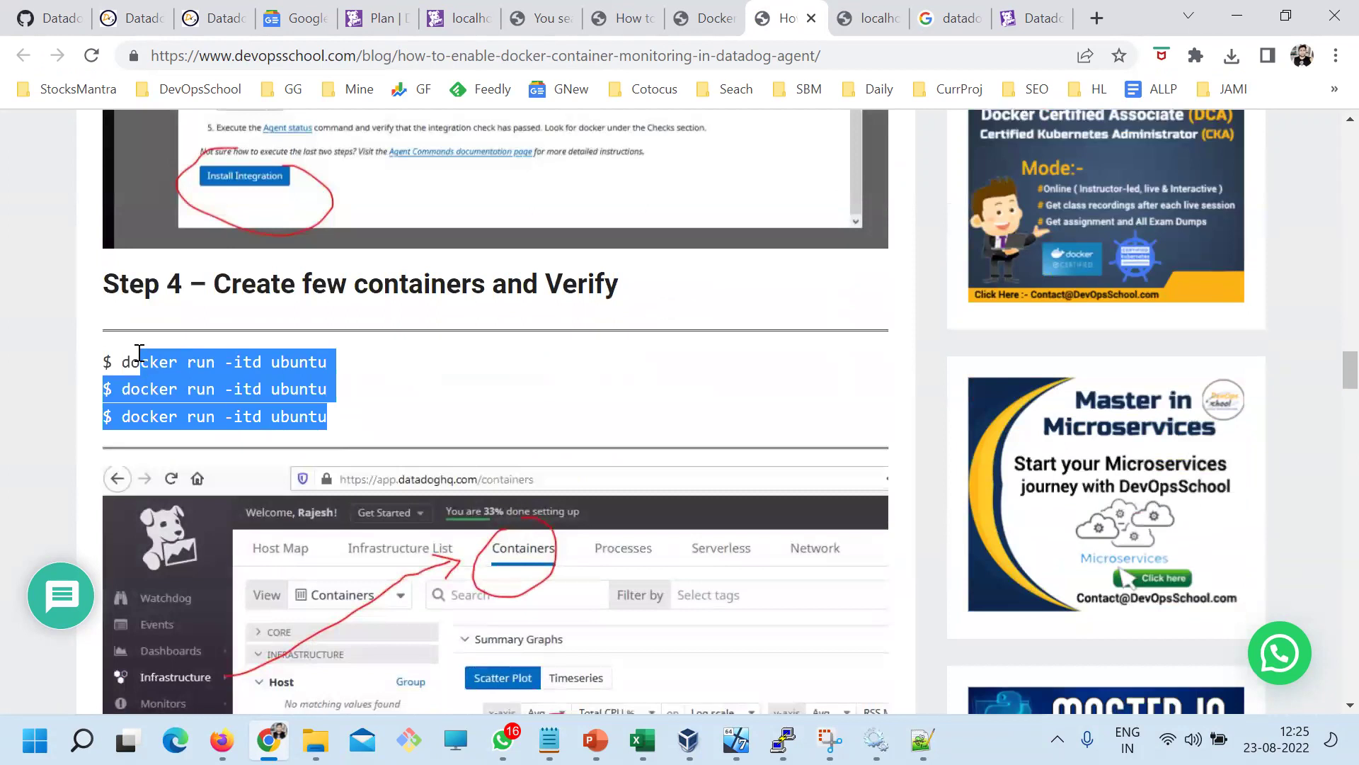
scroll(395, 464, "down", 4)
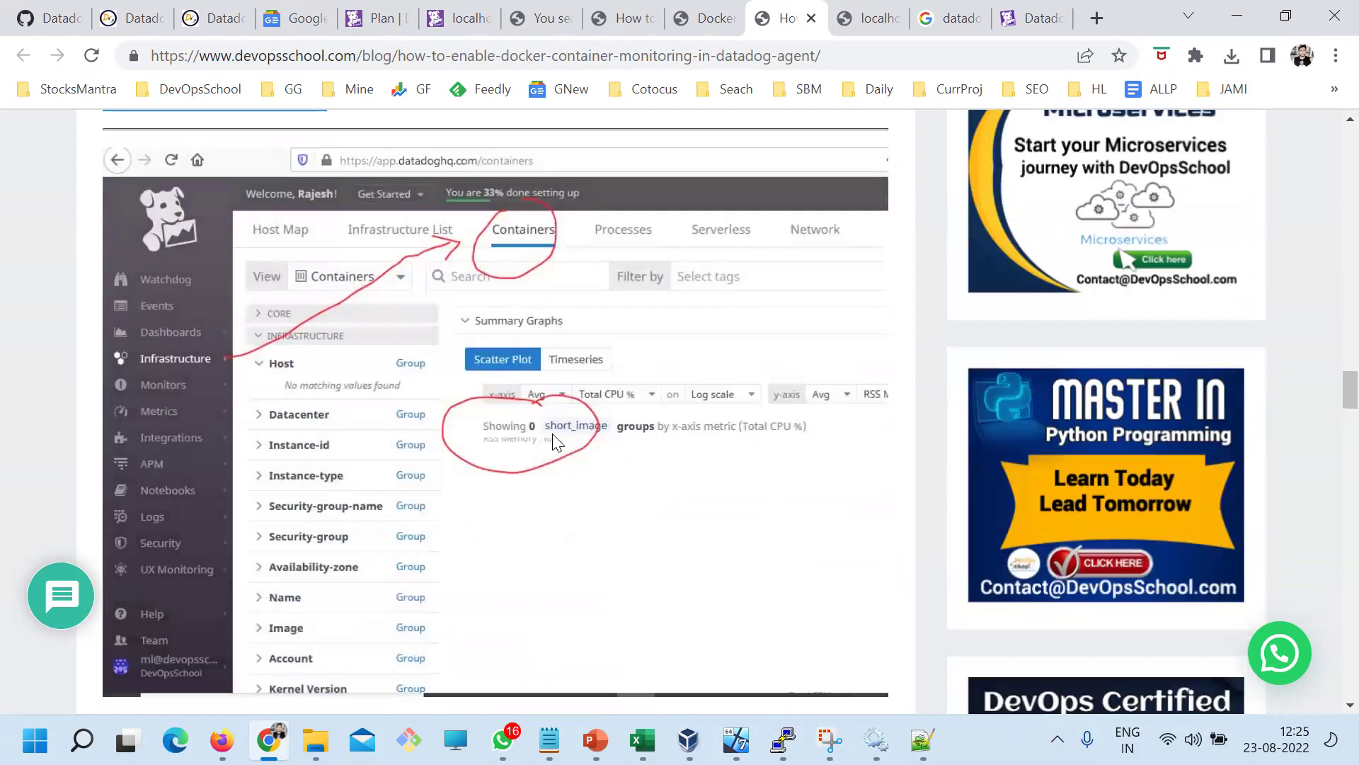
scroll(627, 538, "down", 9)
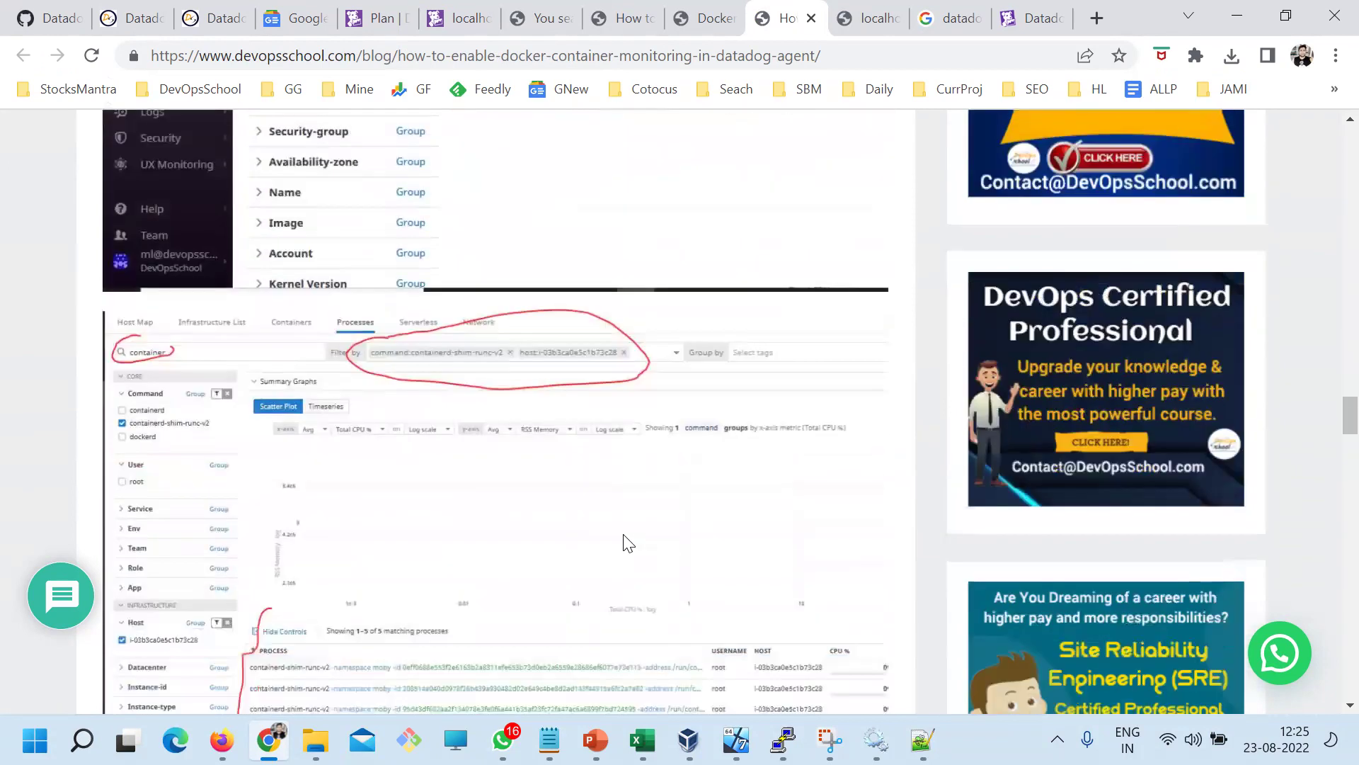
scroll(428, 475, "up", 10)
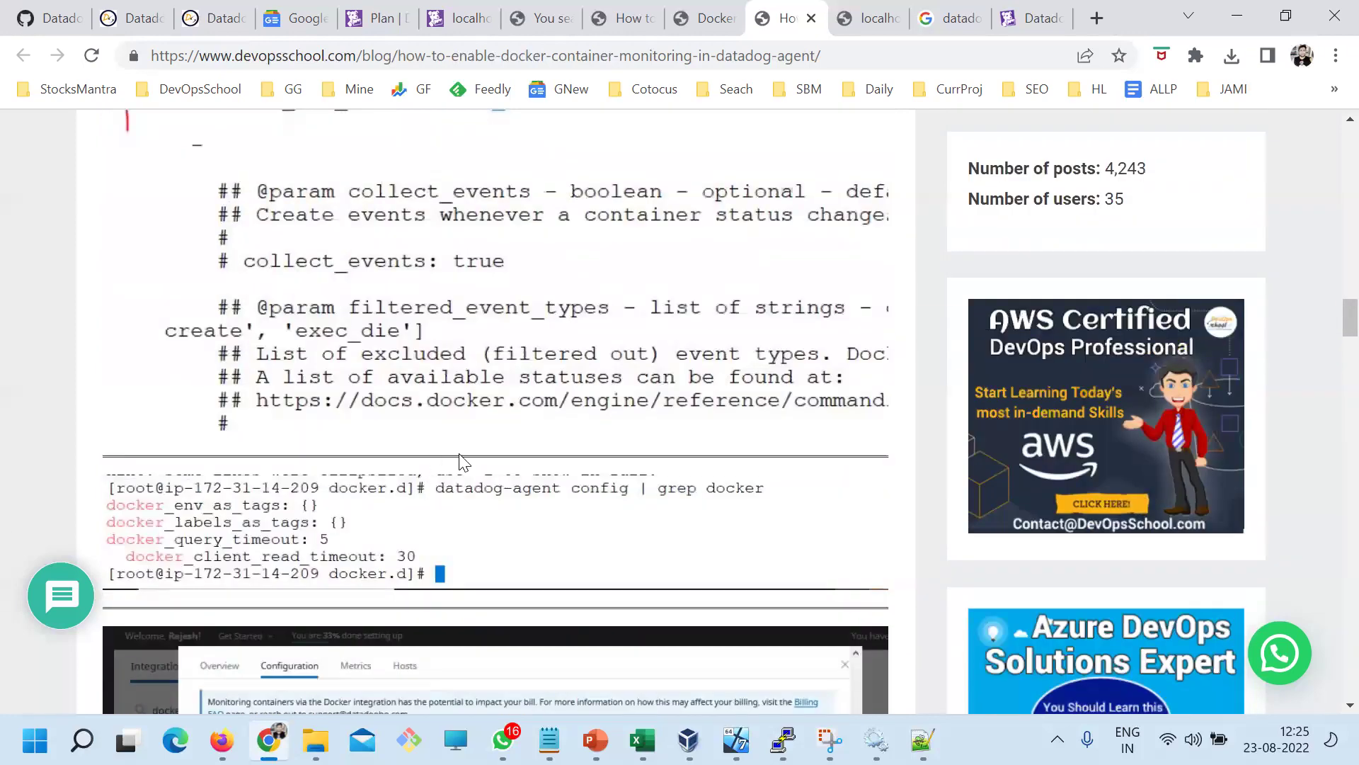
scroll(437, 464, "up", 20)
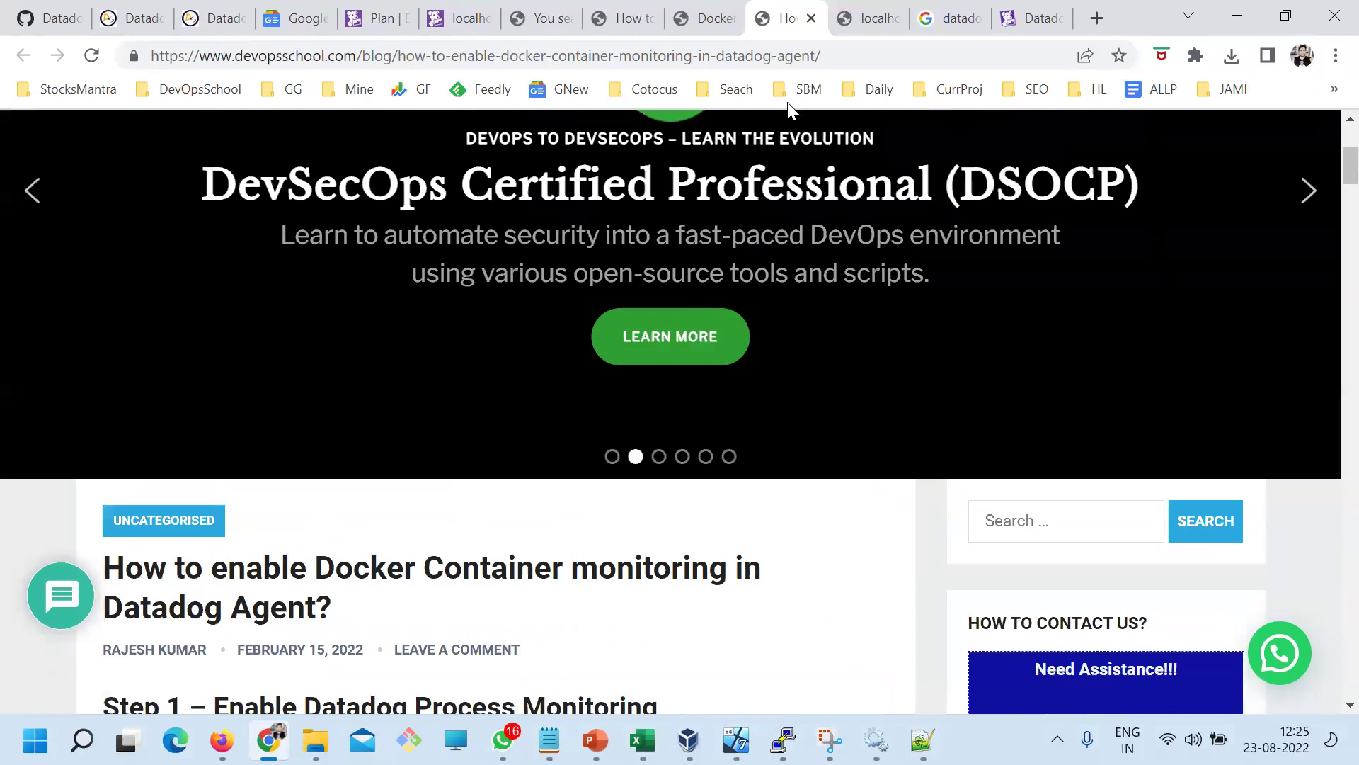
scroll(467, 506, "down", 5)
scroll(360, 283, "down", 4)
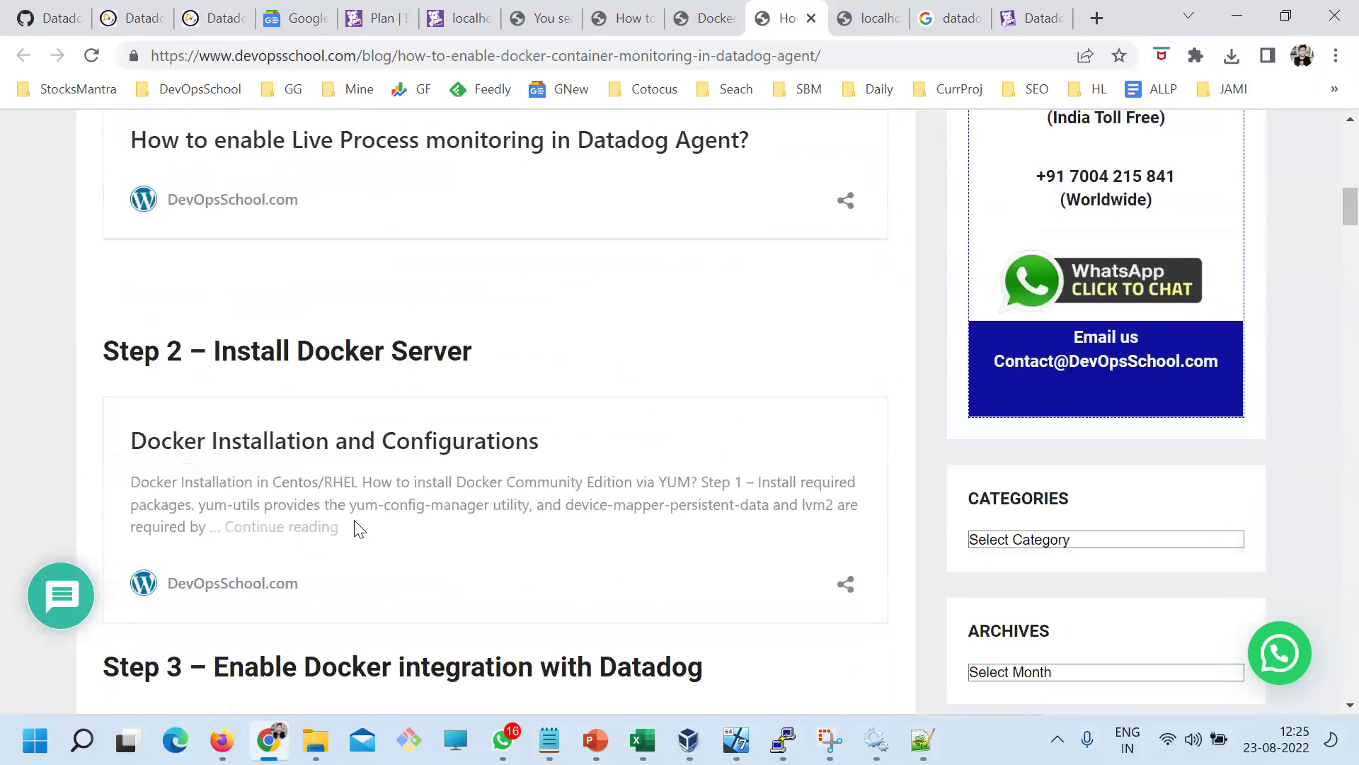
scroll(169, 246, "up", 3)
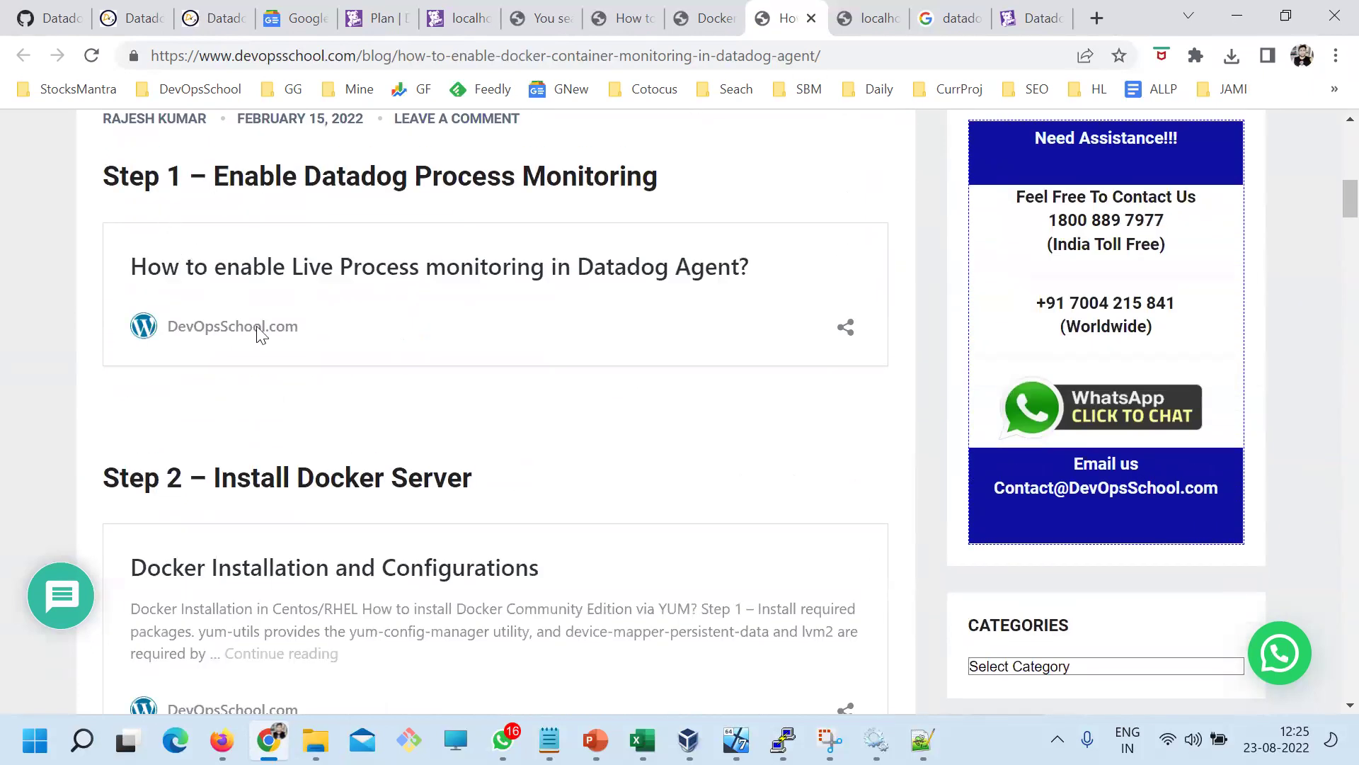
right_click(246, 567)
left_click(306, 364)
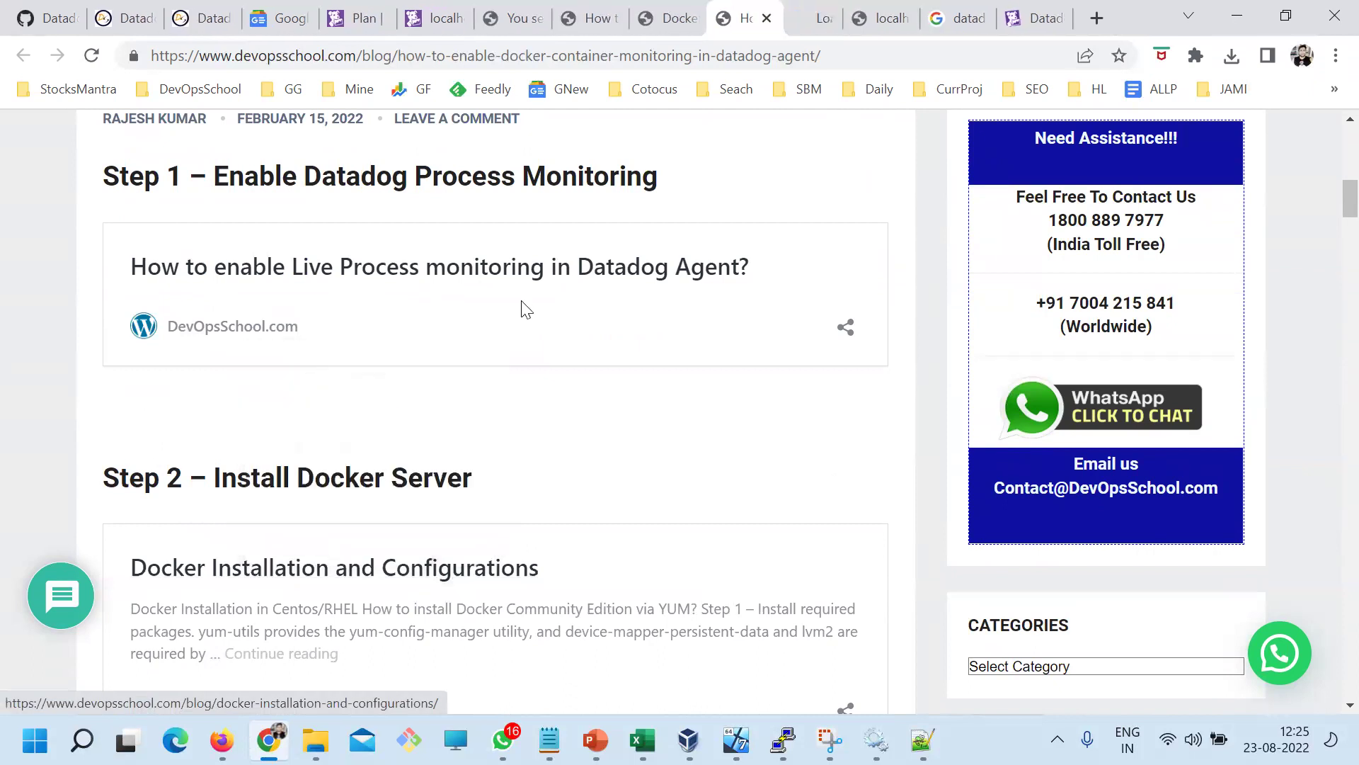
Scroll the Docker installation article to its script install and select the get-docker.sh curl command
left_click(789, 18)
scroll(490, 343, "down", 10)
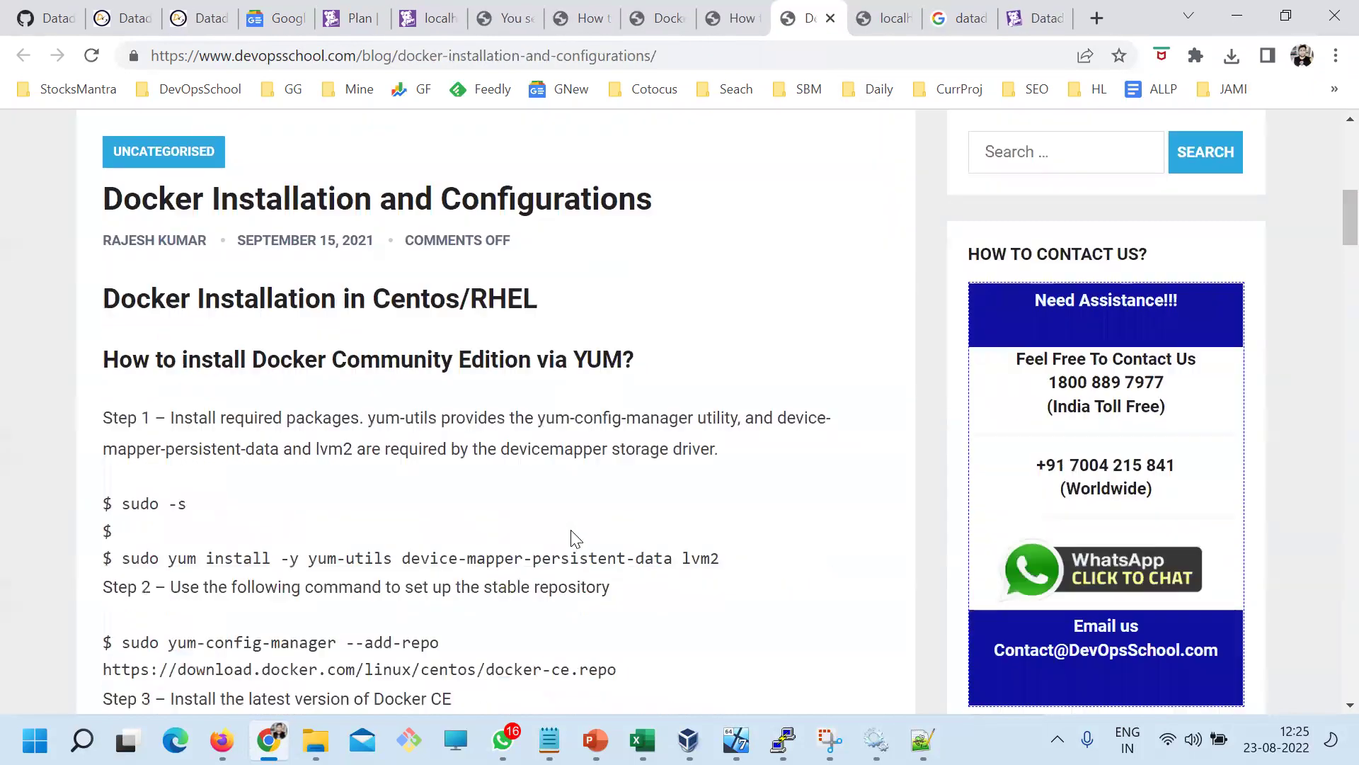
scroll(316, 434, "up", 5)
triple_click(112, 311)
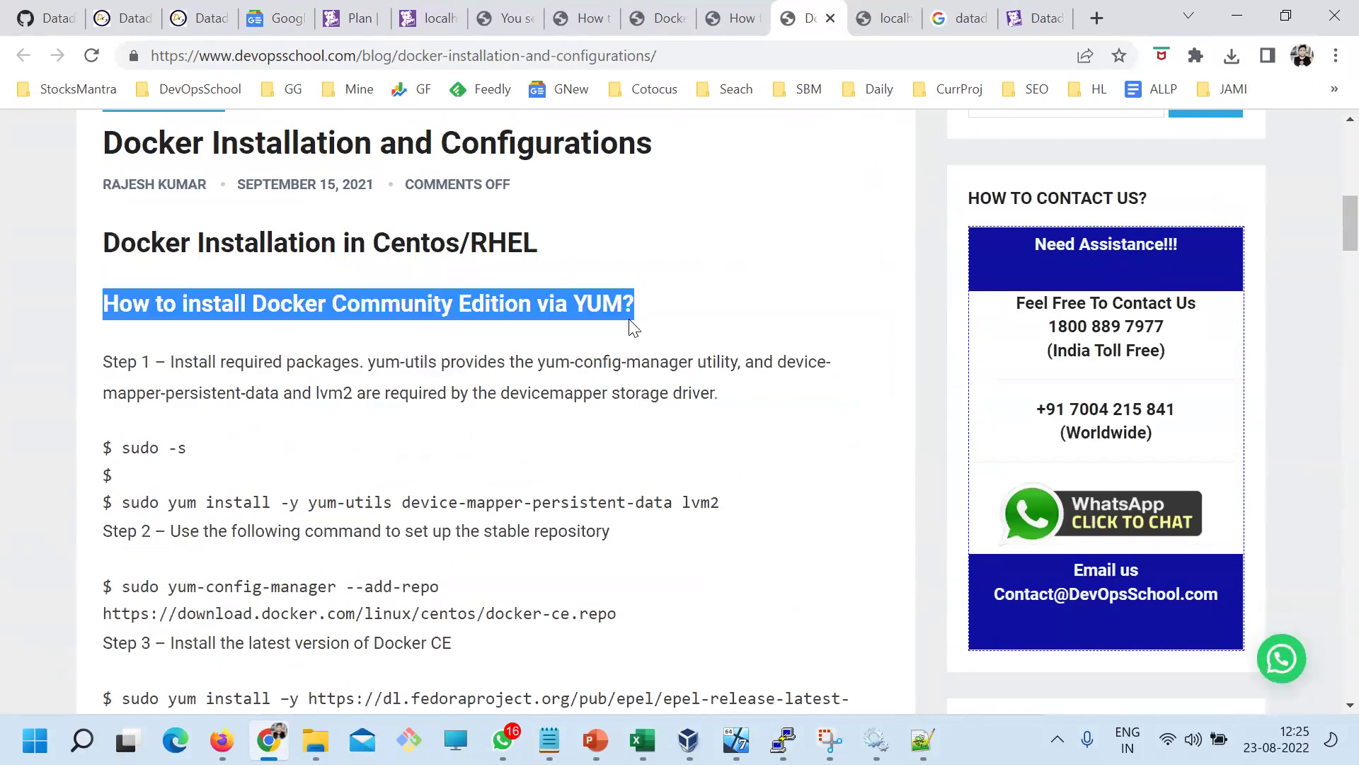
scroll(319, 540, "down", 15)
left_click_drag(167, 255, 290, 309)
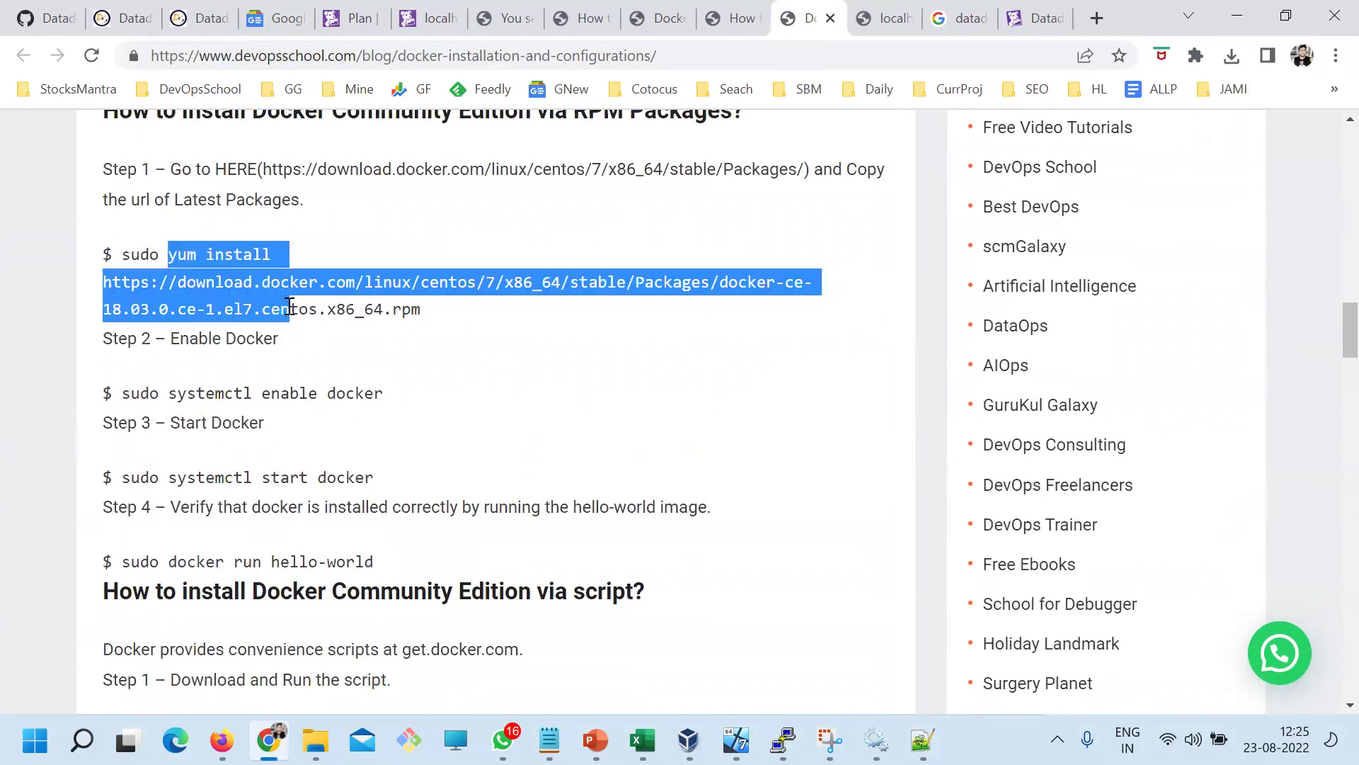
scroll(213, 352, "down", 3)
left_click_drag(206, 349, 278, 443)
left_click(328, 521)
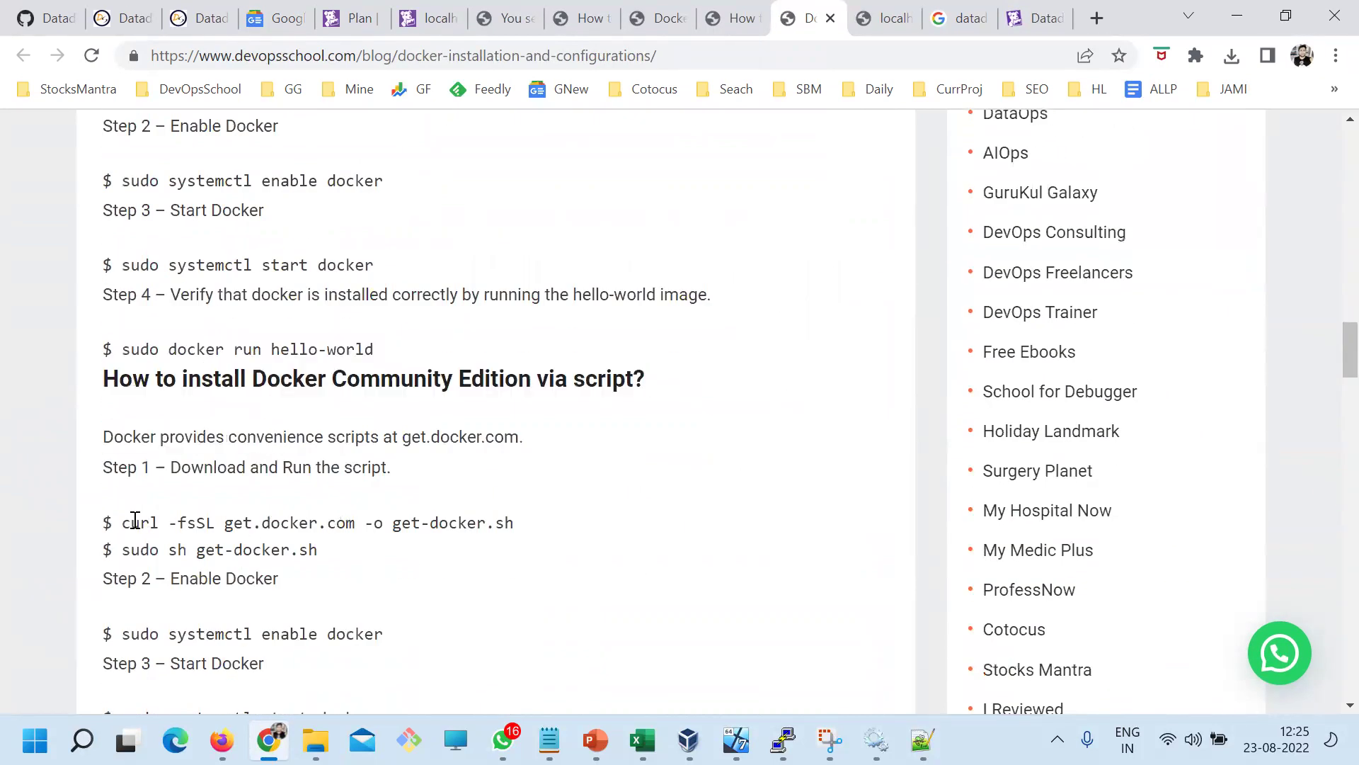
left_click_drag(122, 523, 658, 522)
key("super+c")
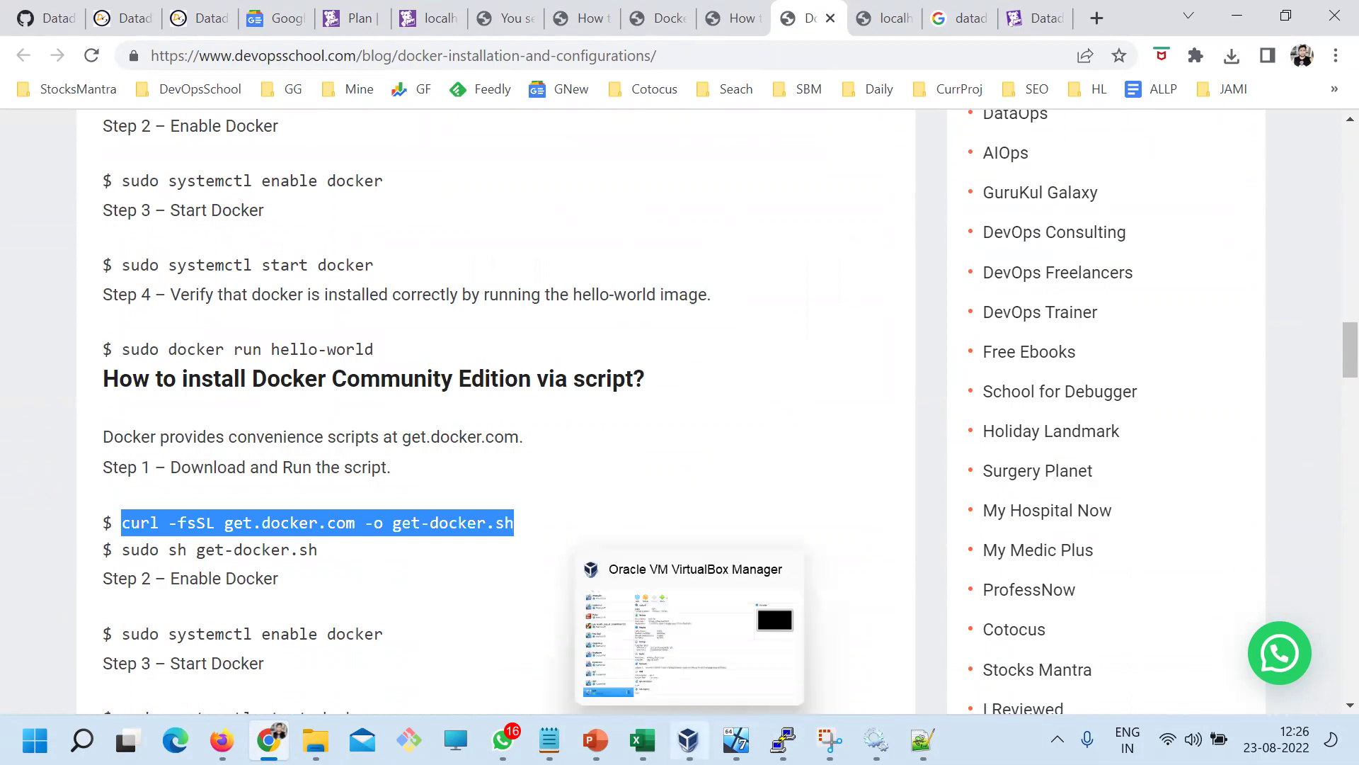
left_click(783, 740)
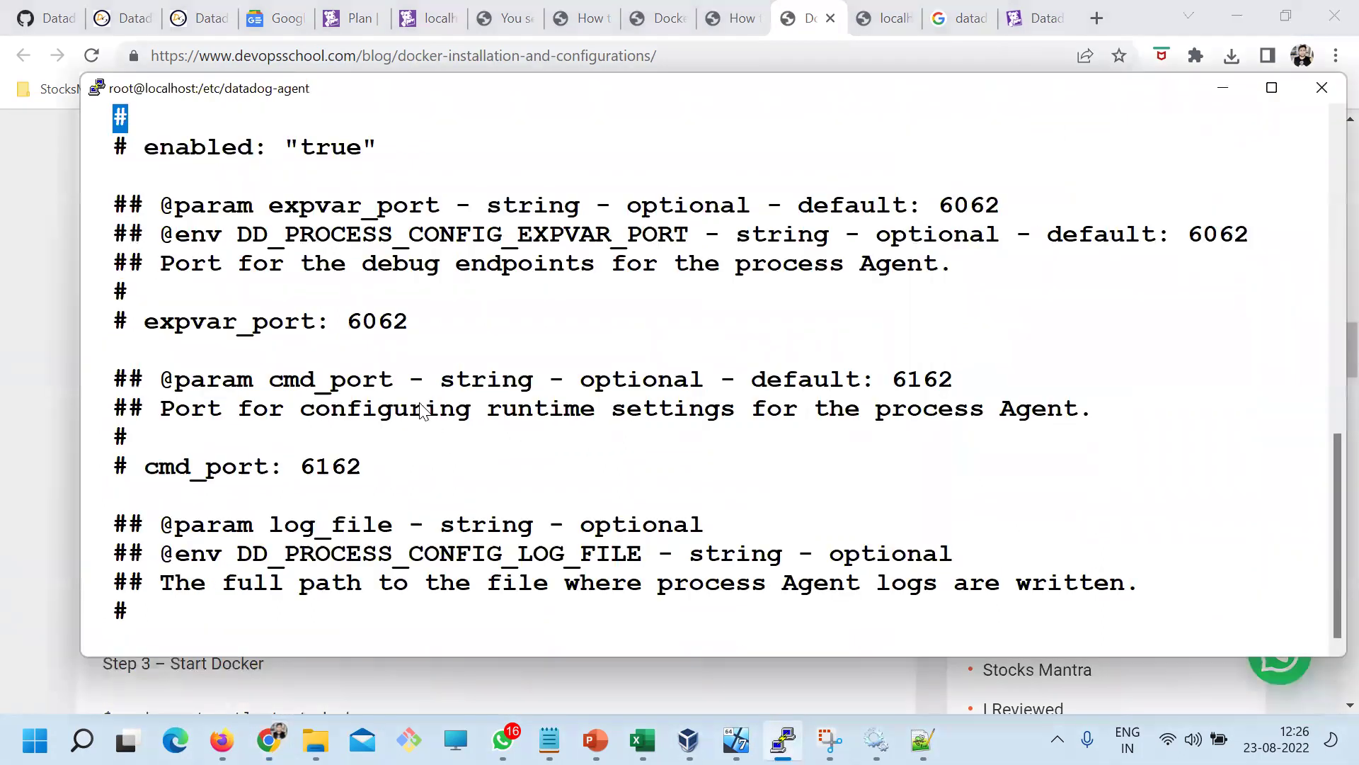
Quit vi with :q!, clear the terminal, and run the pasted curl command downloading get-docker.sh
type(":q!")
key("Return")
type("clear")
key("Return")
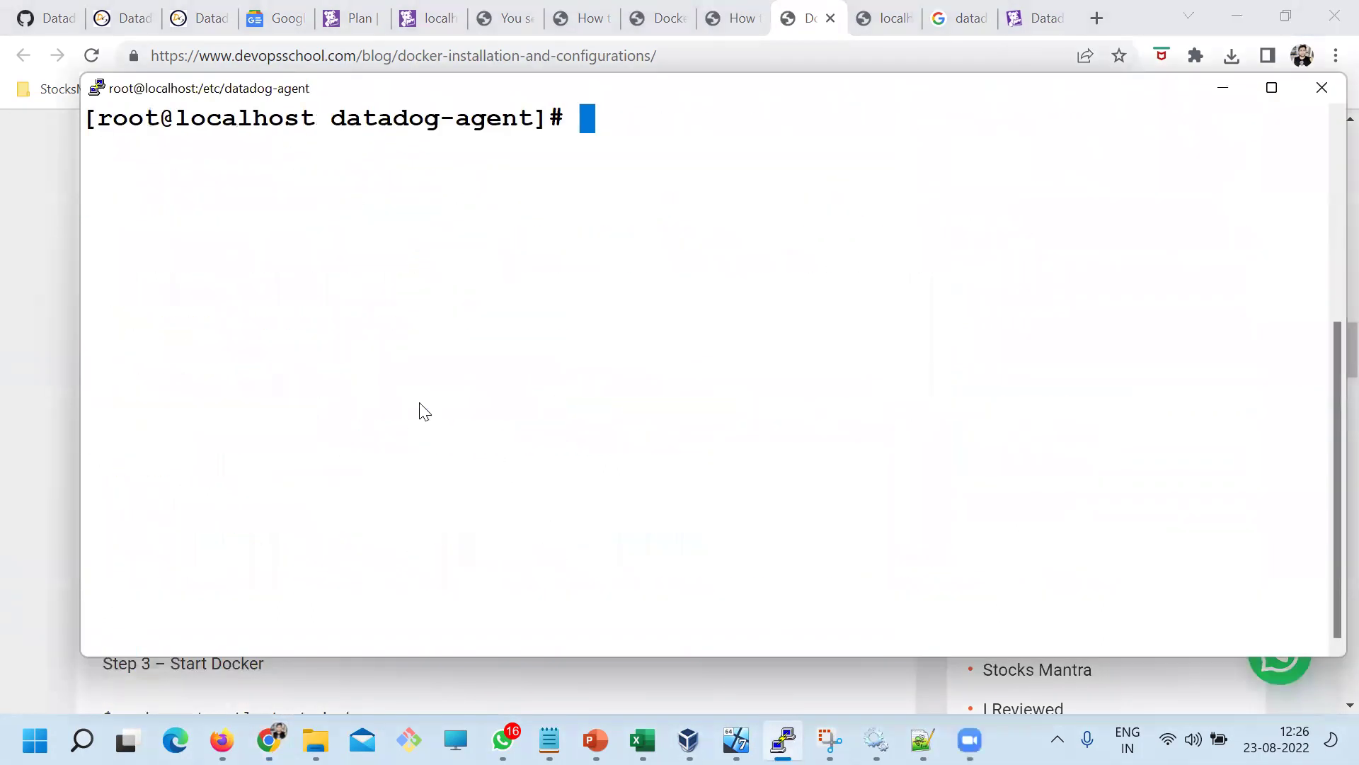
right_click(369, 181)
key("Return")
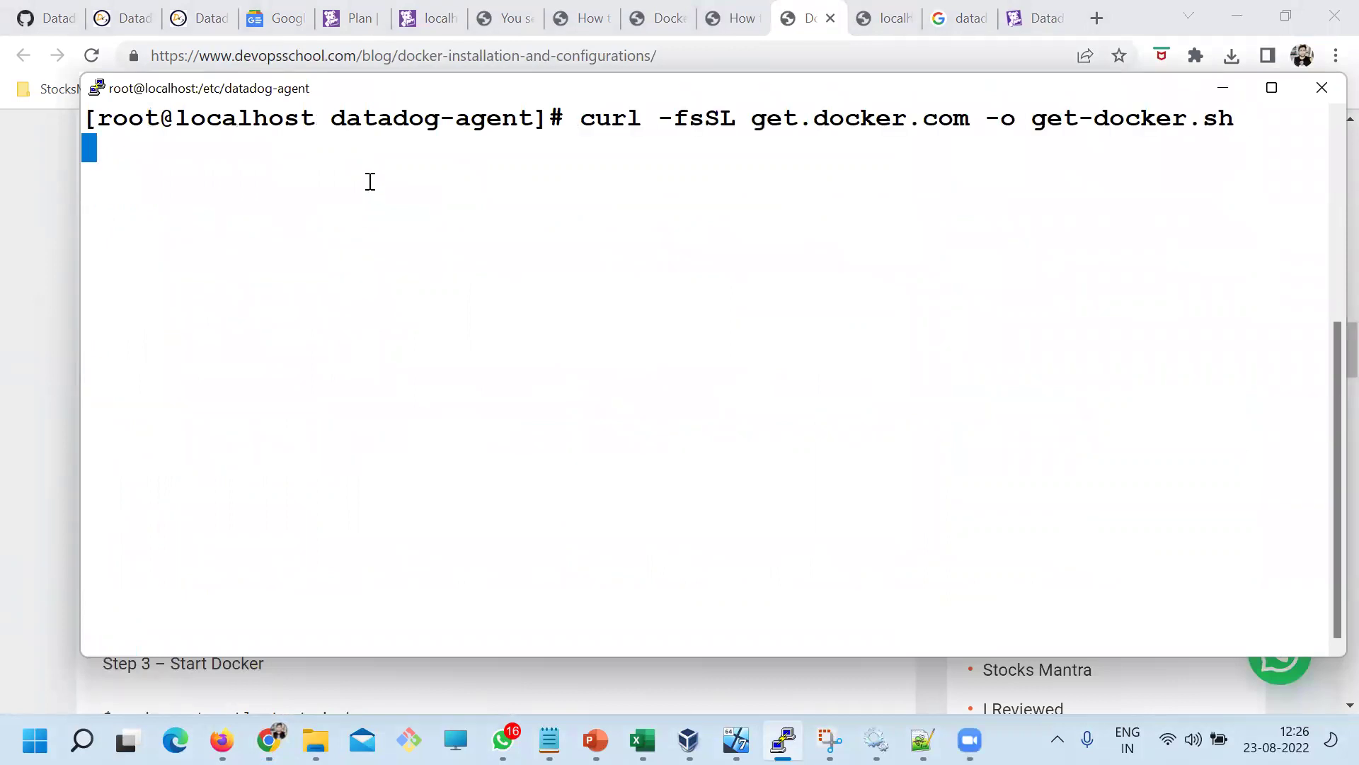
Copy 'sudo sh get-docker.sh' from the article and run it in PuTTY
key("alt+Tab")
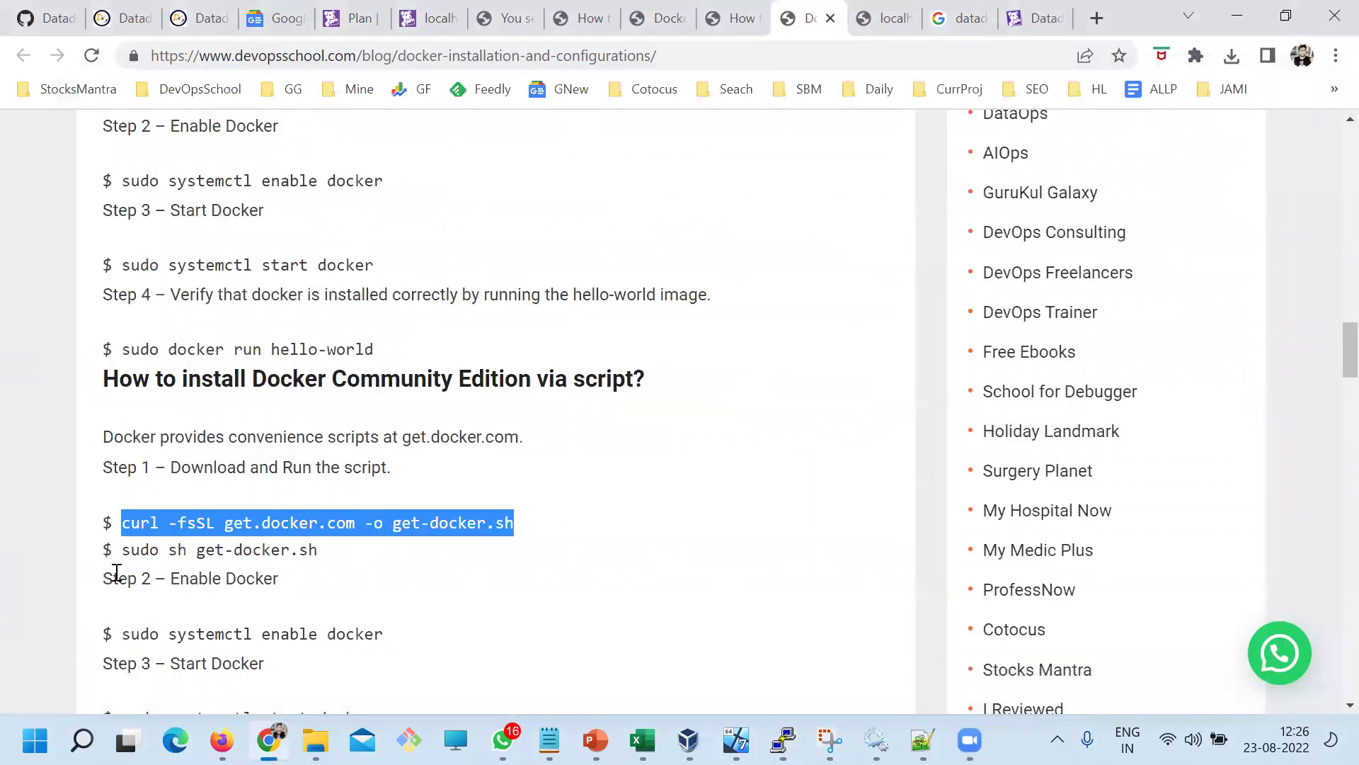
left_click_drag(125, 550, 345, 557)
key("ctrl+c")
key("alt+Tab")
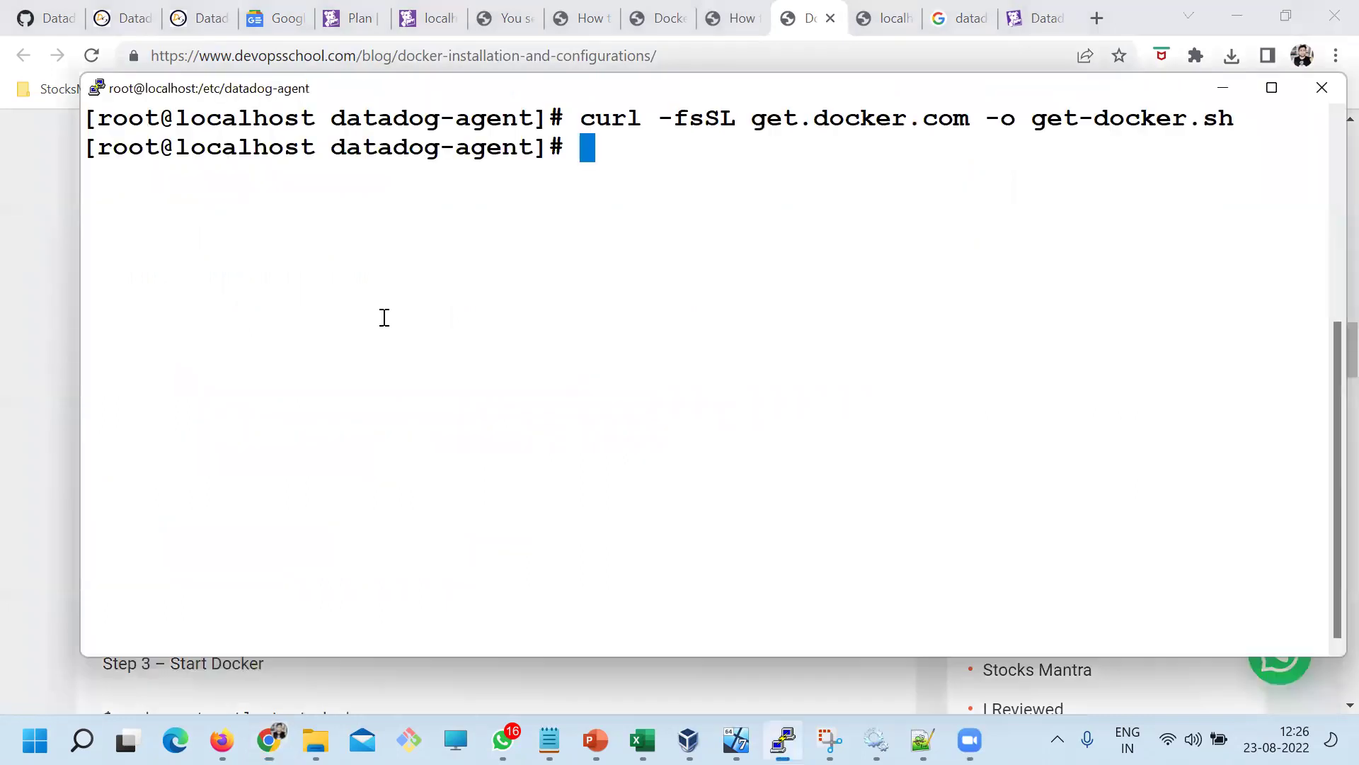
right_click(417, 193)
key("Return")
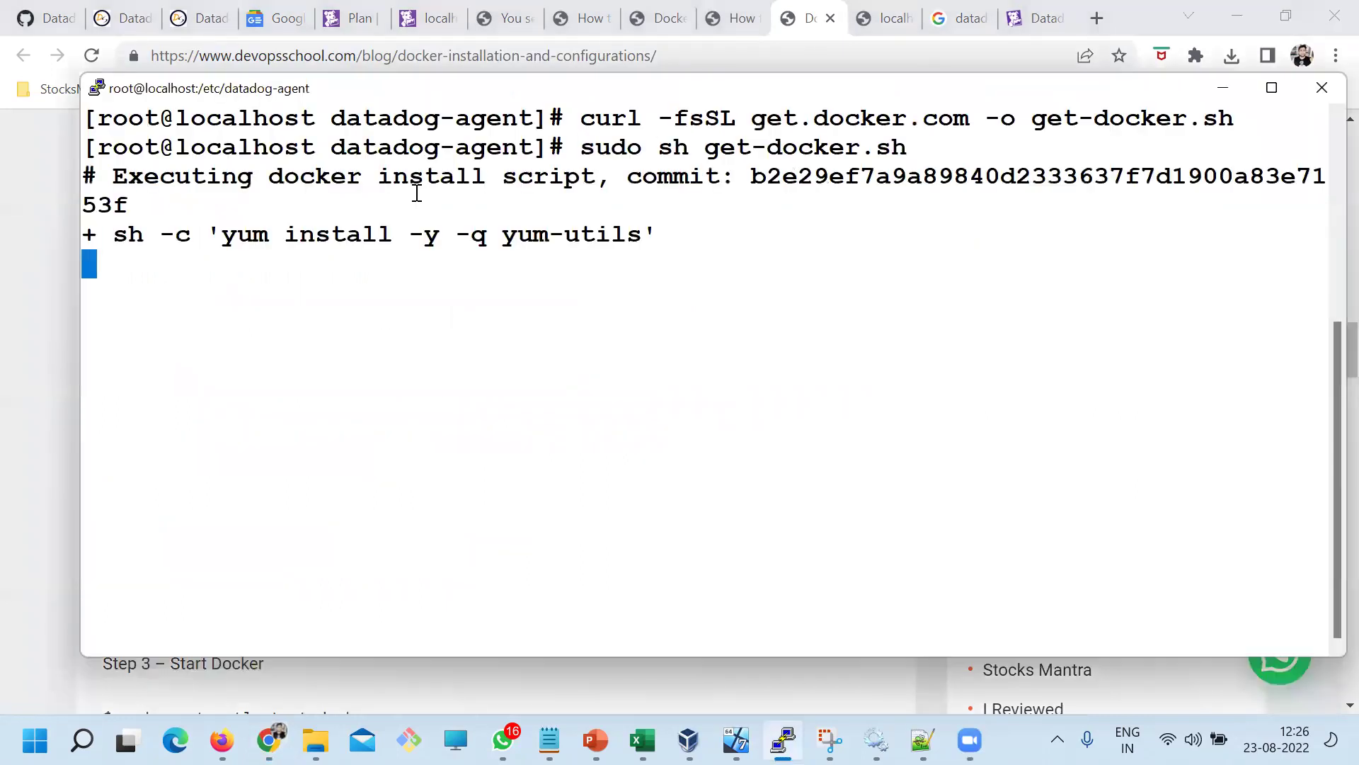
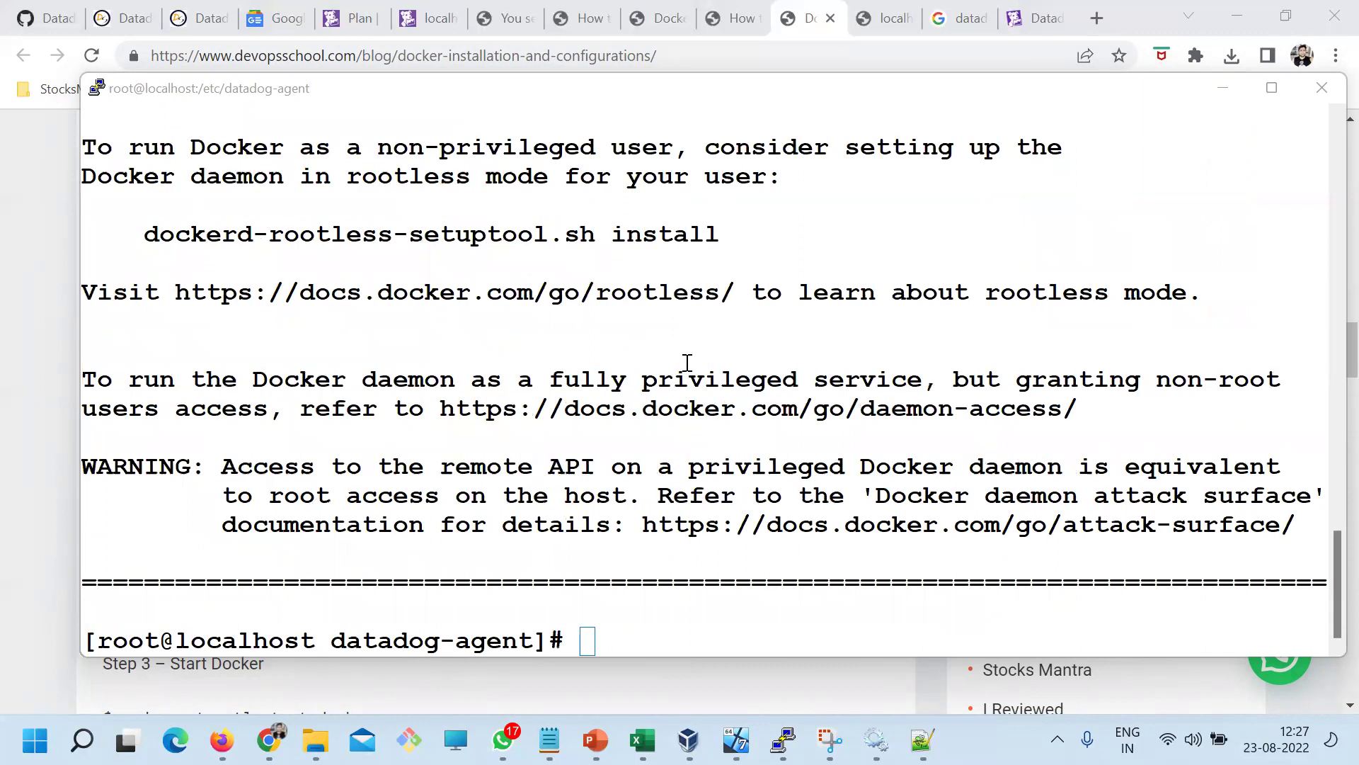
Copy 'sudo systemctl enable docker' from the guide and run it in PuTTY
left_click(556, 394)
left_click(21, 595)
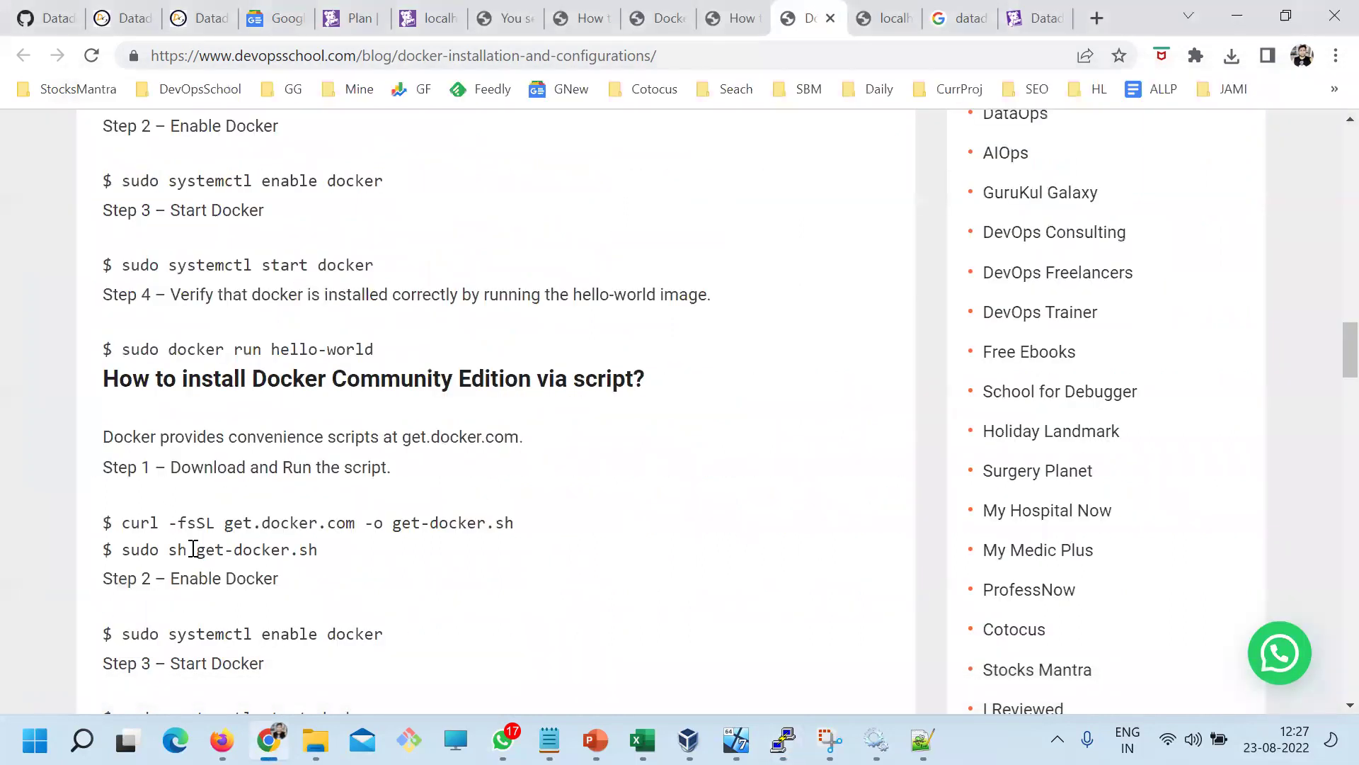
scroll(202, 551, "down", 3)
left_click_drag(123, 419, 520, 429)
key("ctrl+c")
key("alt+Tab")
right_click(488, 305)
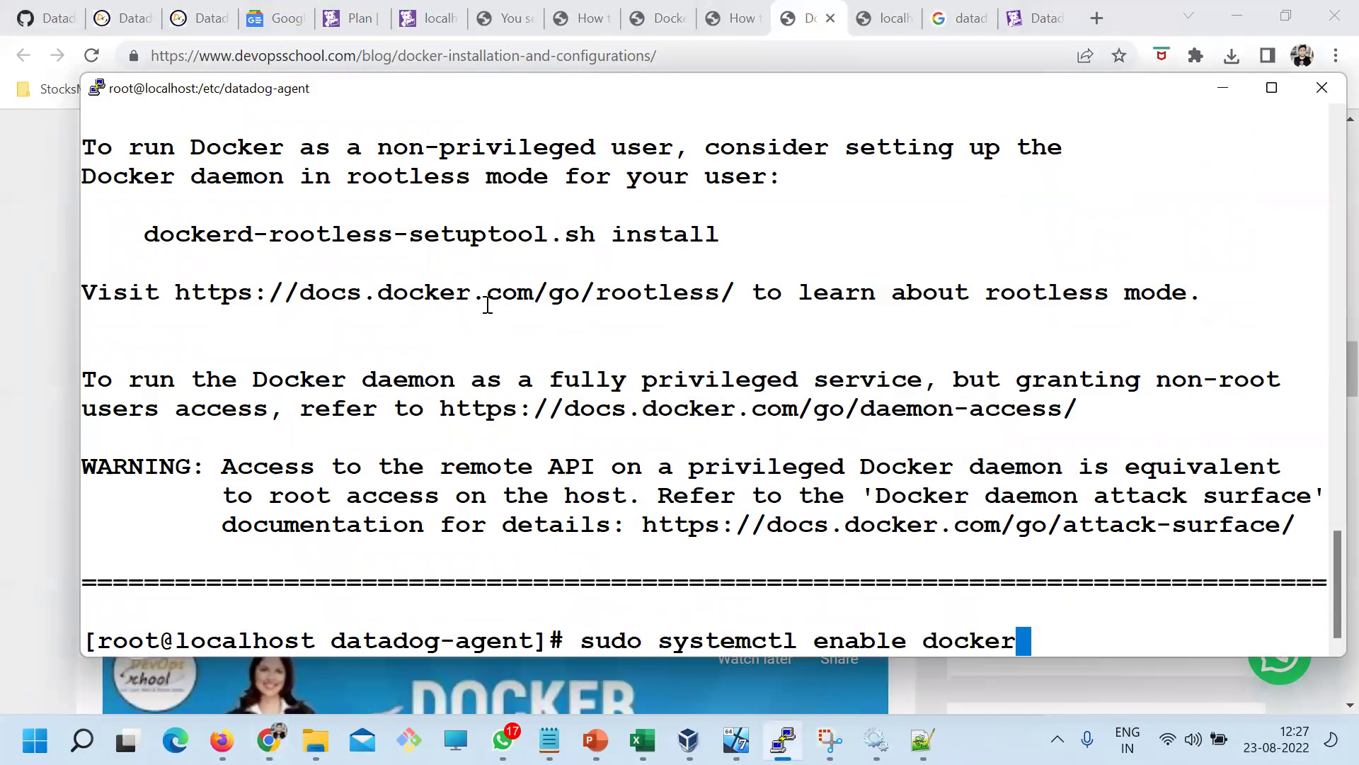
key("Return")
Copy 'sudo systemctl start docker' from the guide and run it in PuTTY
key("alt+Tab")
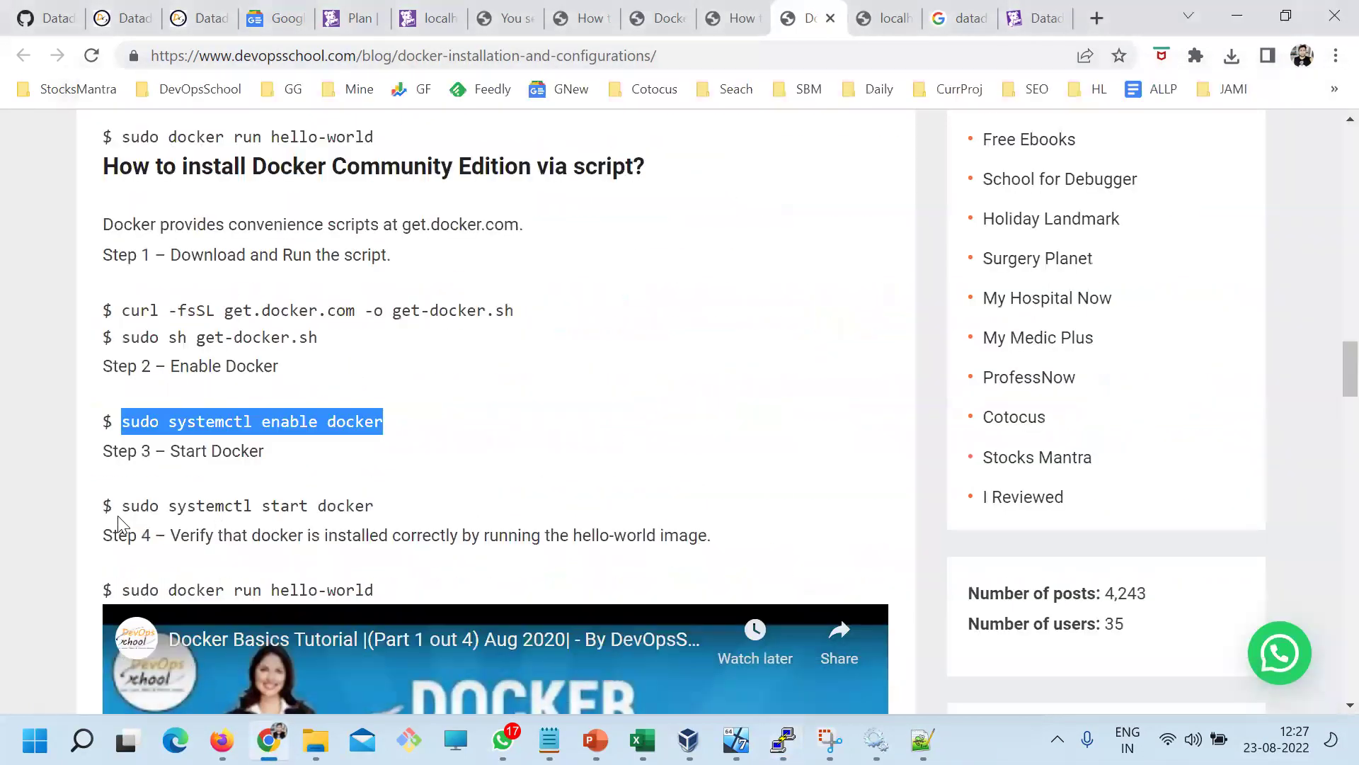
left_click_drag(122, 506, 438, 511)
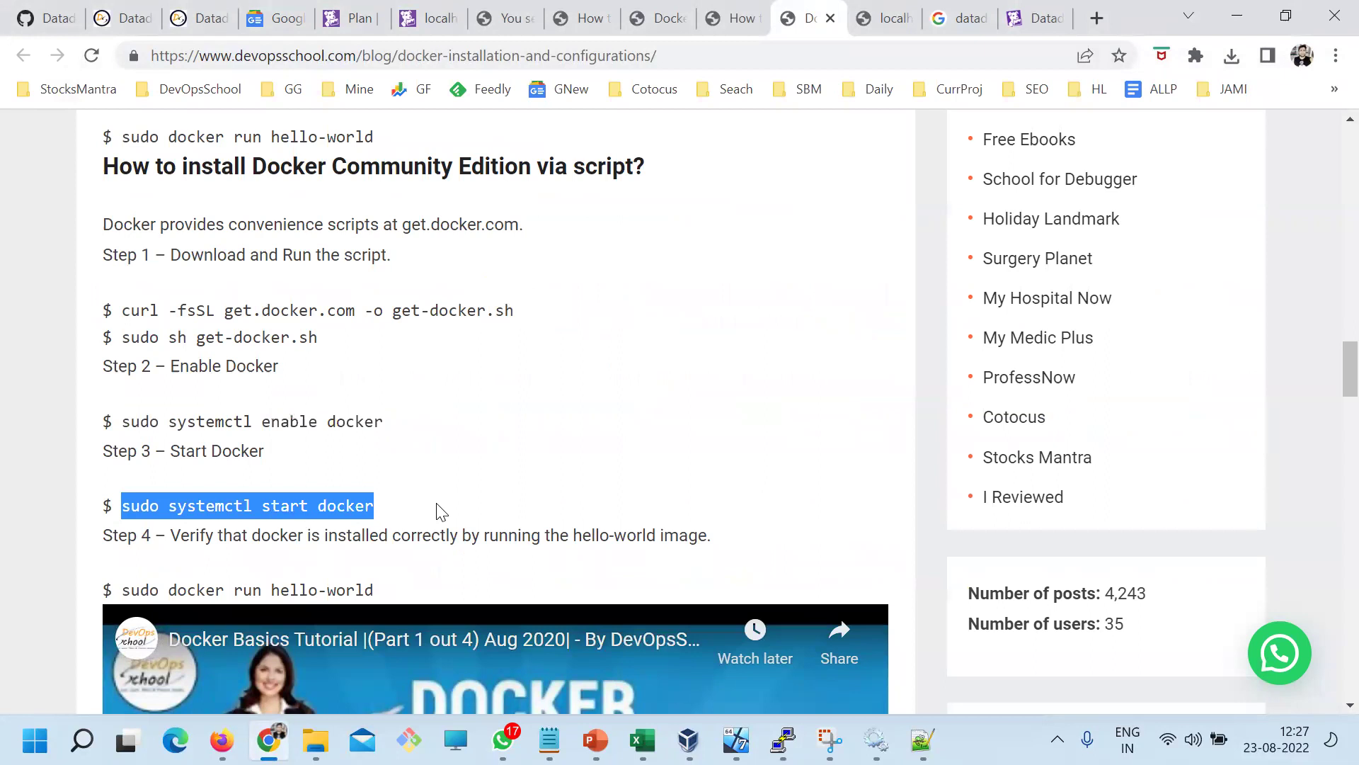
key("ctrl+c")
key("alt+Tab")
right_click(536, 312)
key("Return")
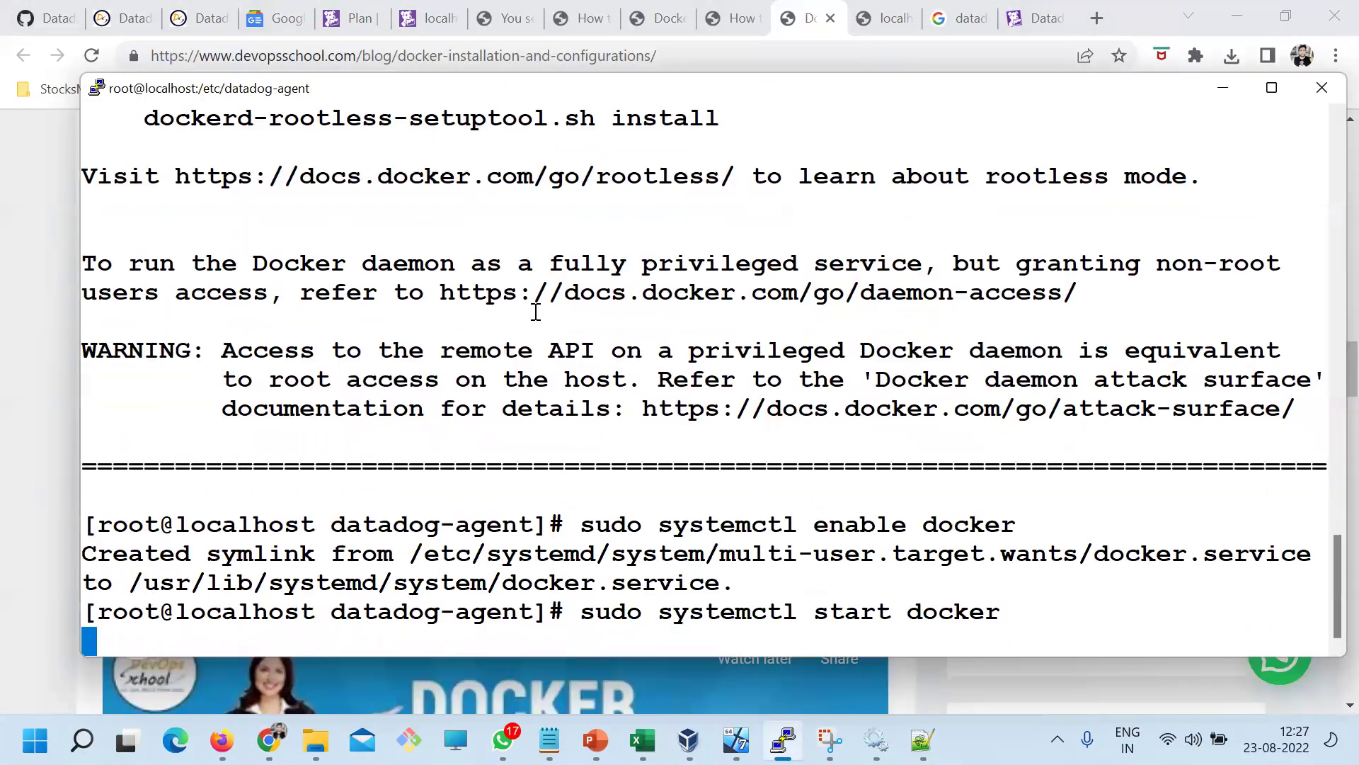
Bring up the Docker container monitoring guide in the browser and scroll through it
key("alt+Tab")
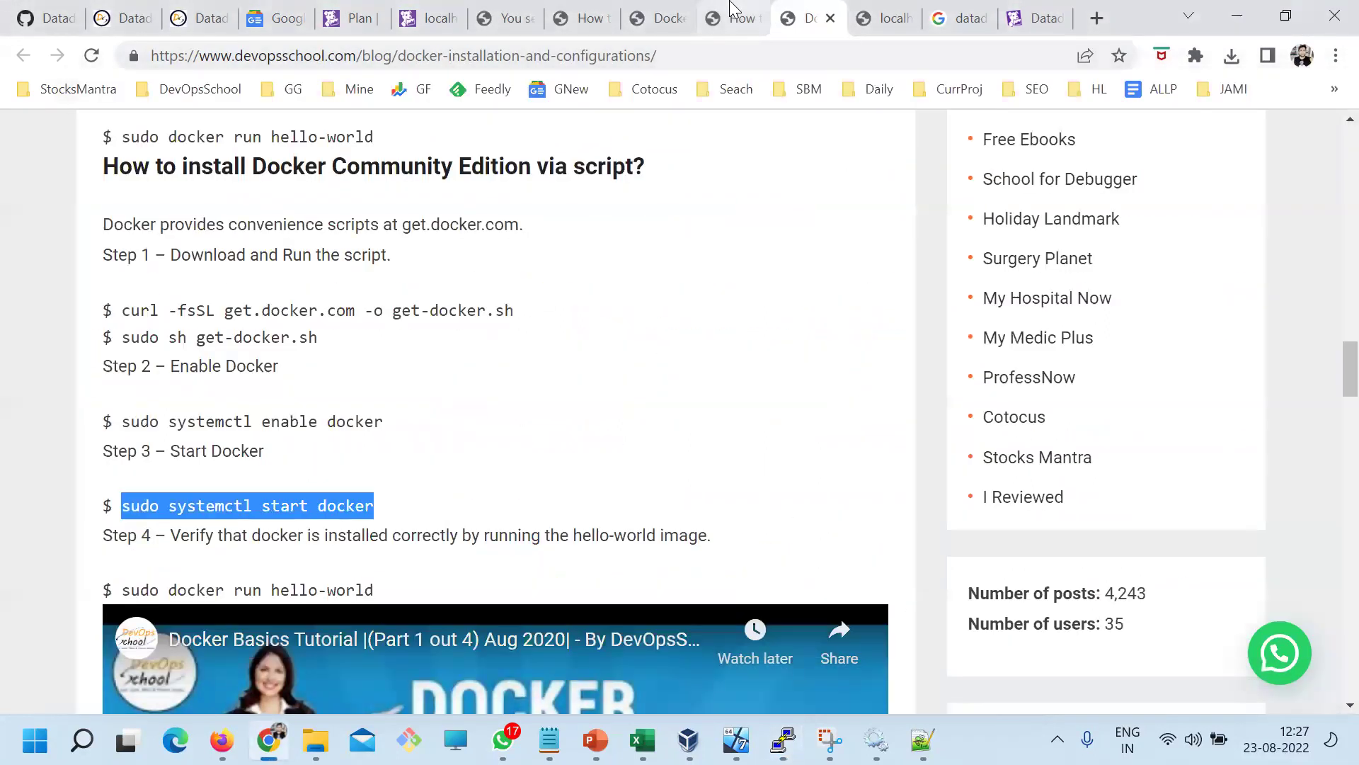
left_click(736, 18)
scroll(396, 460, "down", 1)
Highlight passages of the Docker container monitoring guide while reading it
left_click_drag(315, 370, 519, 372)
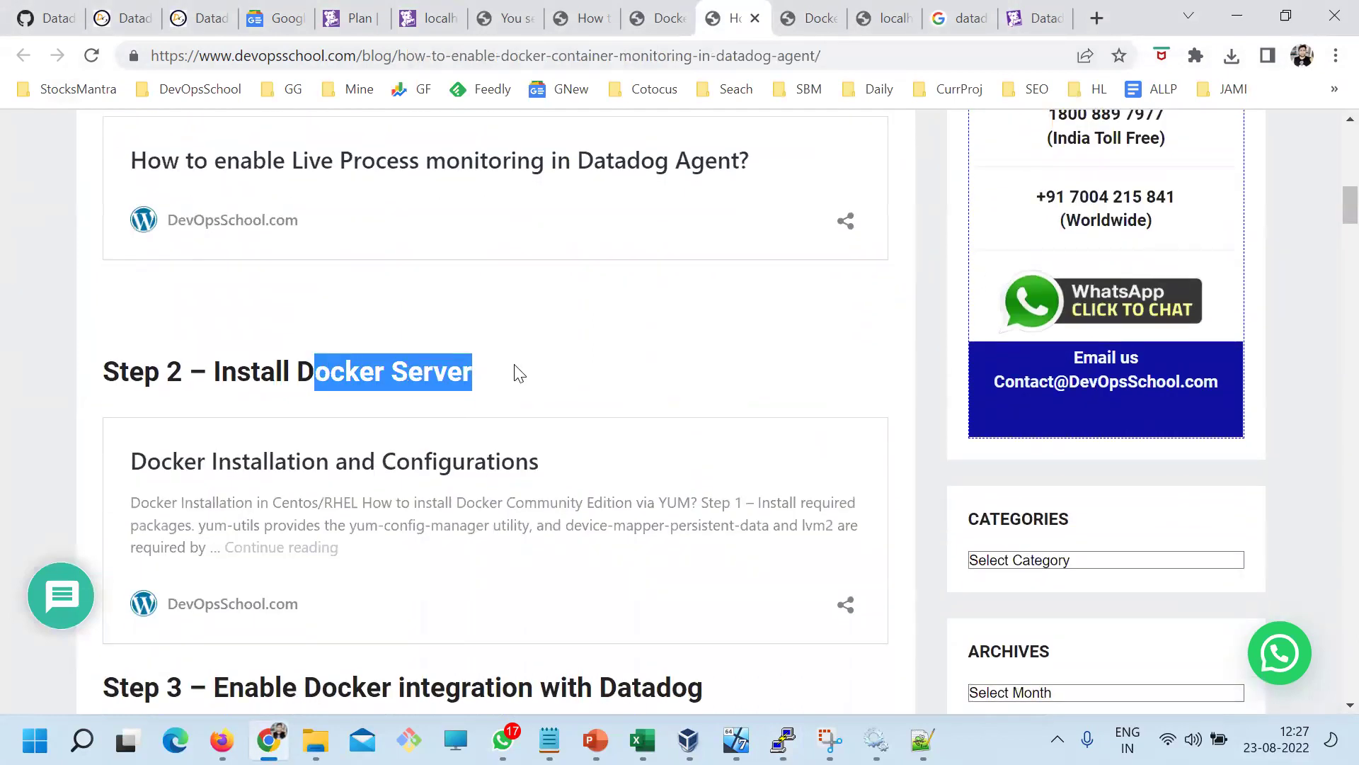
scroll(657, 483, "down", 3)
left_click_drag(215, 369, 718, 361)
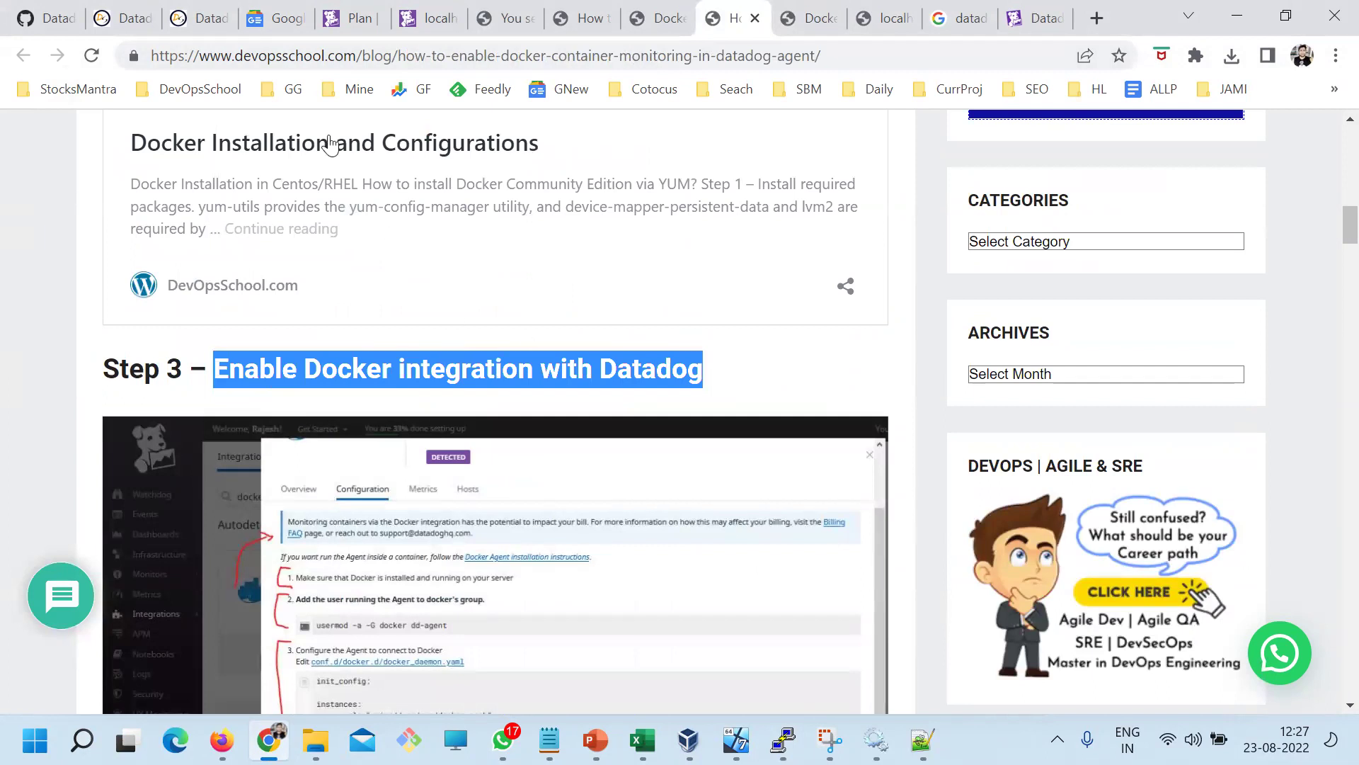
Open Datadog's Integrations page and search the integrations for 'docker'
left_click(347, 19)
mouse_move(396, 179)
mouse_move(448, 181)
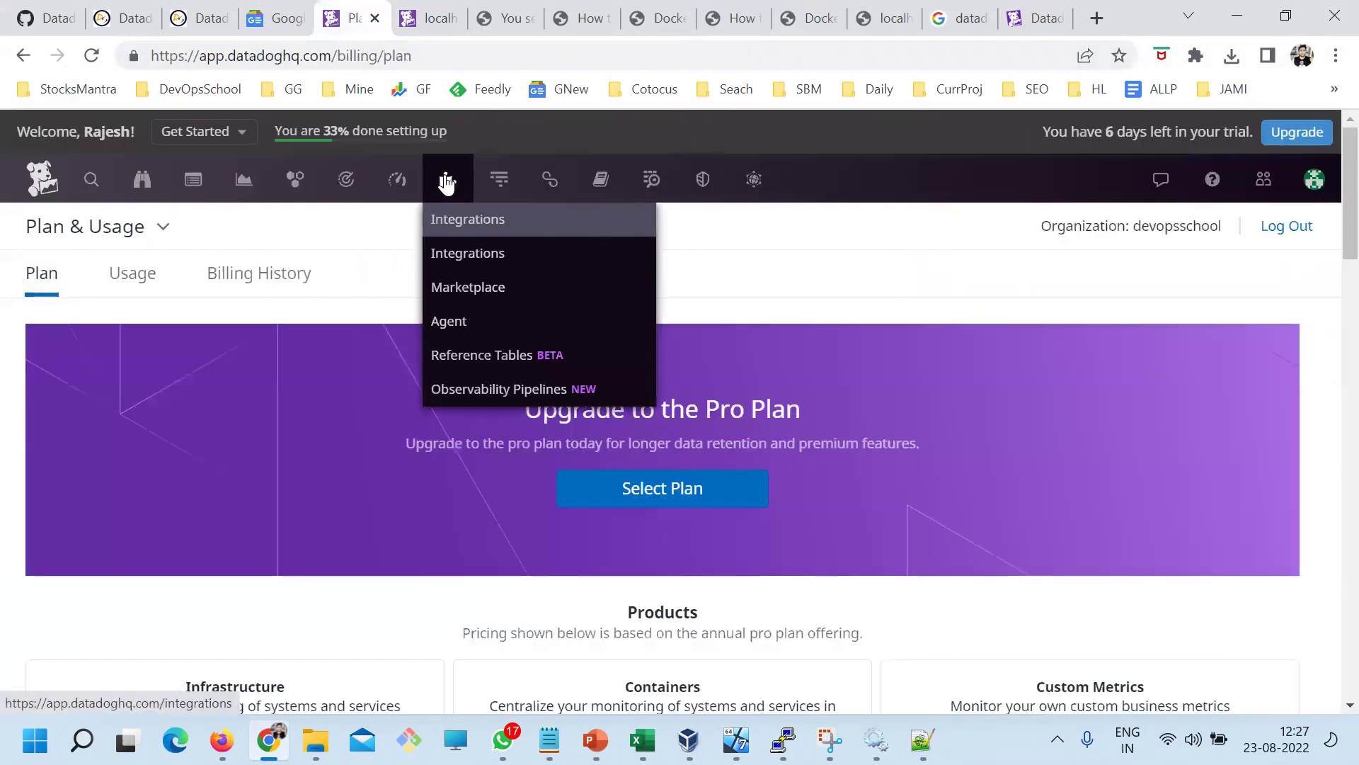
left_click(458, 255)
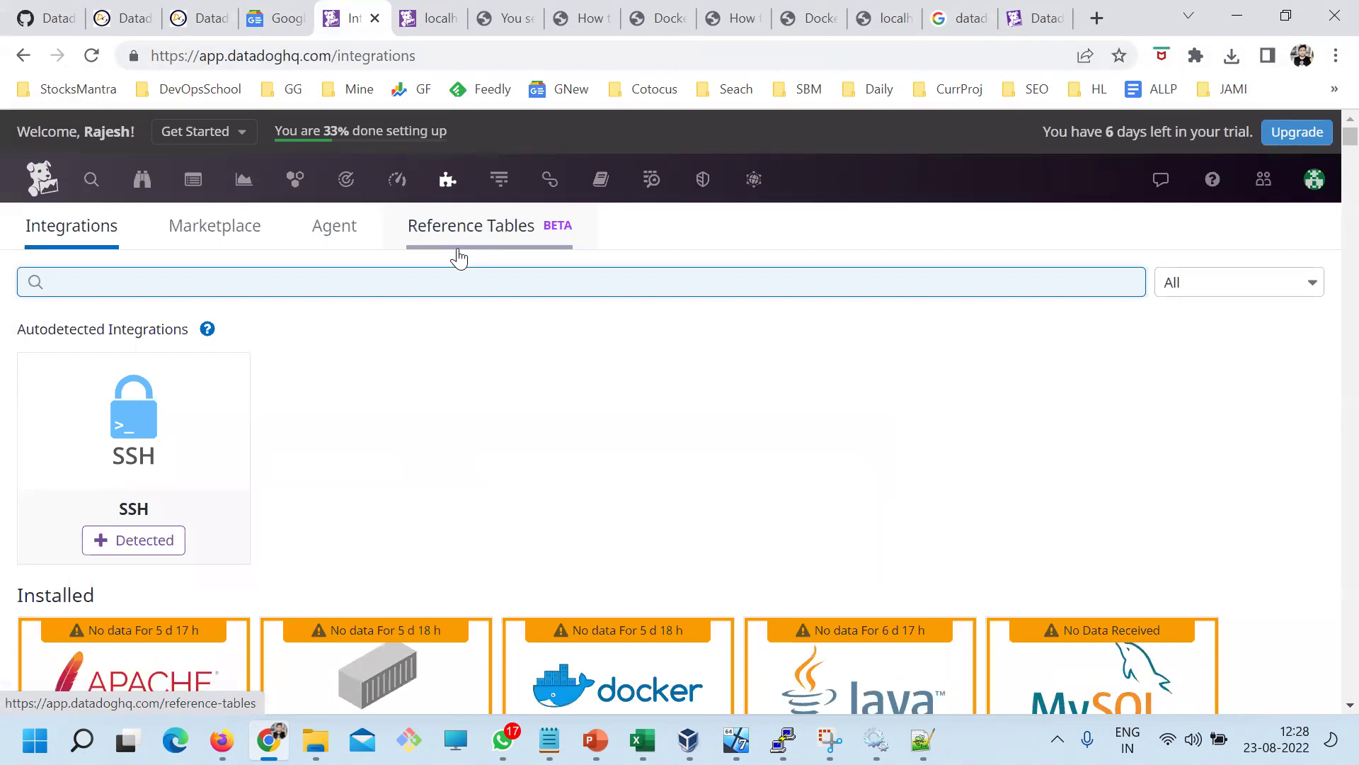
left_click(436, 282)
type("d")
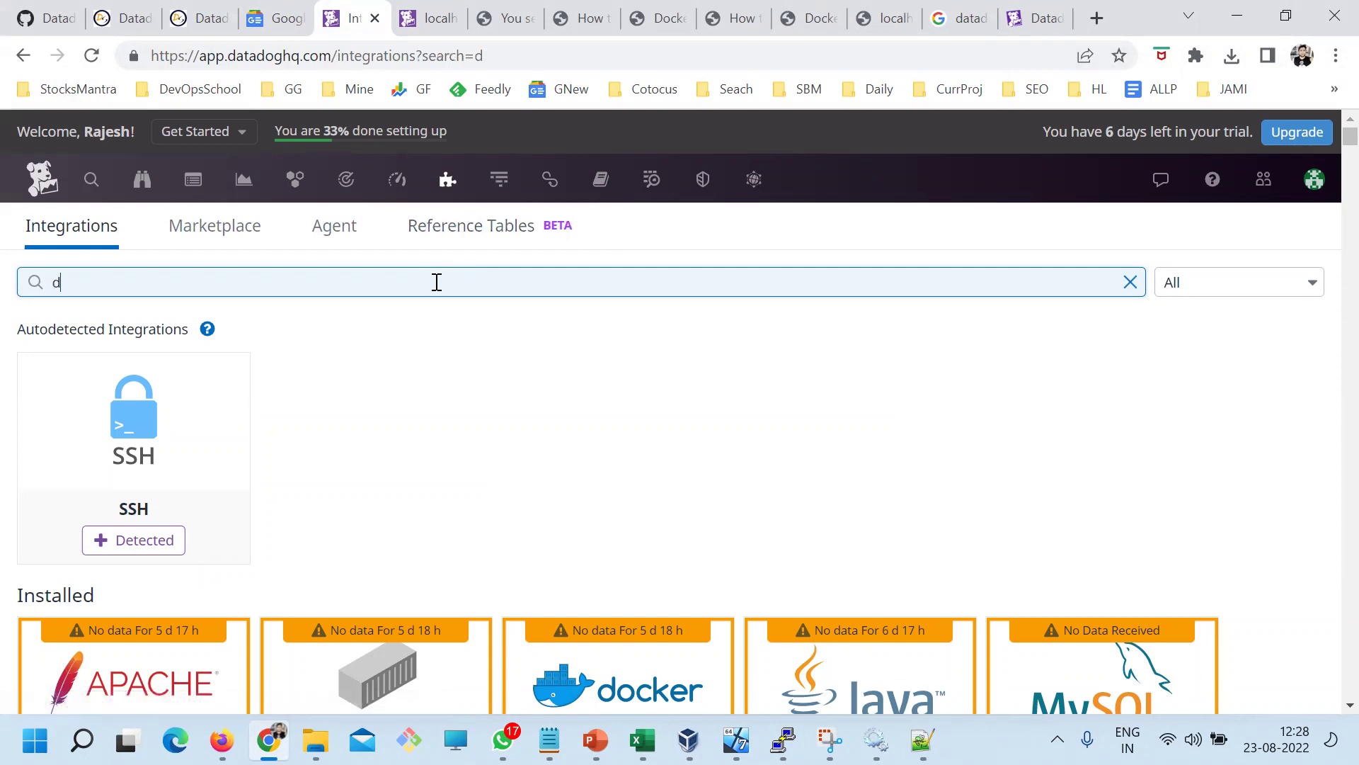
type("ocker")
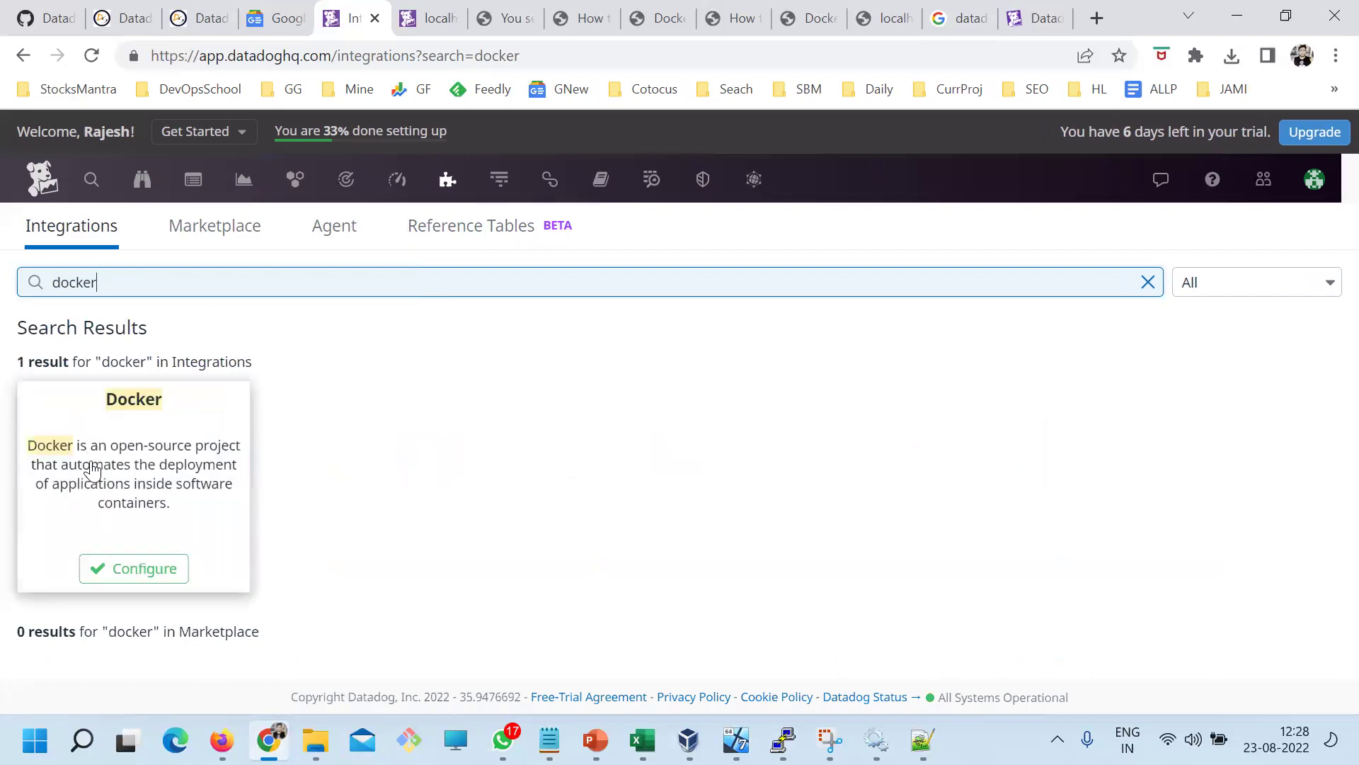
Open the Docker integration card and read its Overview tab
left_click(200, 467)
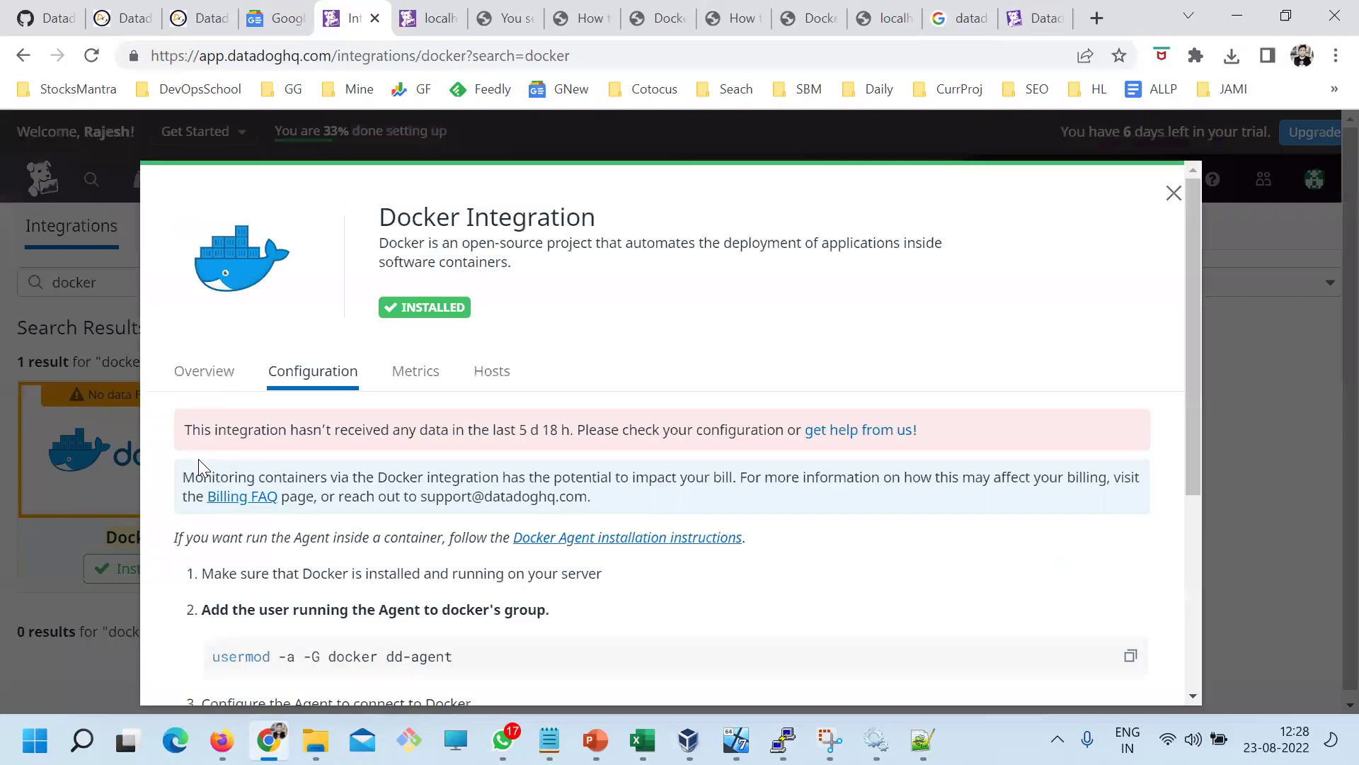
scroll(283, 414, "down", 3)
scroll(287, 418, "up", 3)
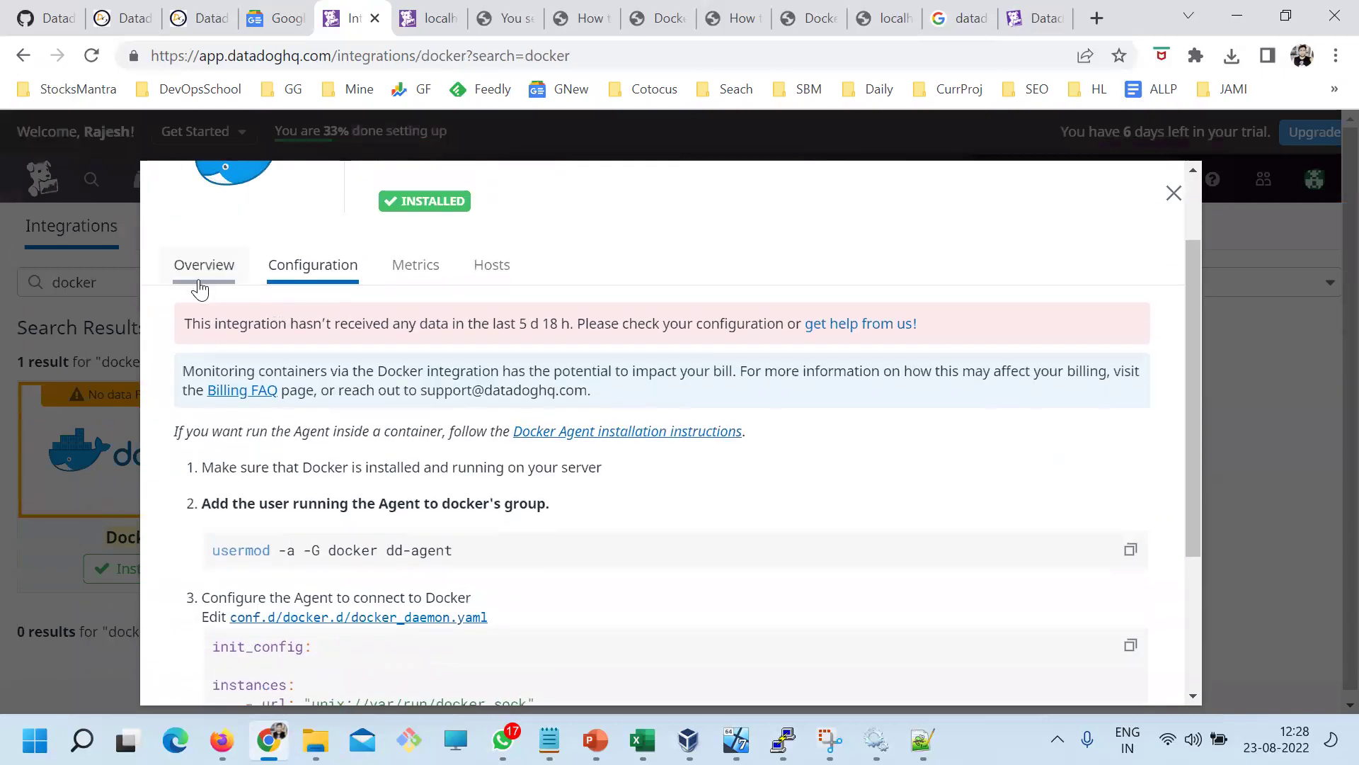
left_click(204, 268)
scroll(303, 429, "down", 1)
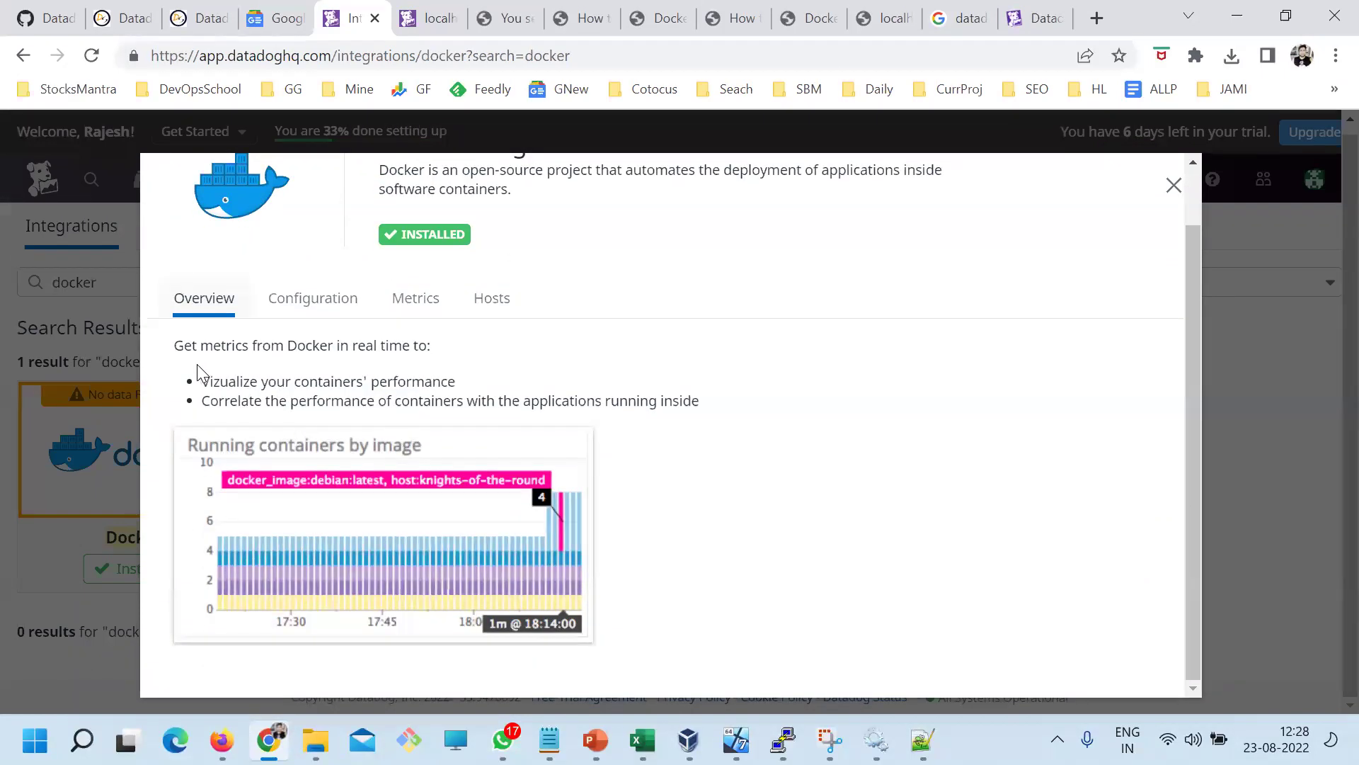
left_click_drag(198, 346, 490, 392)
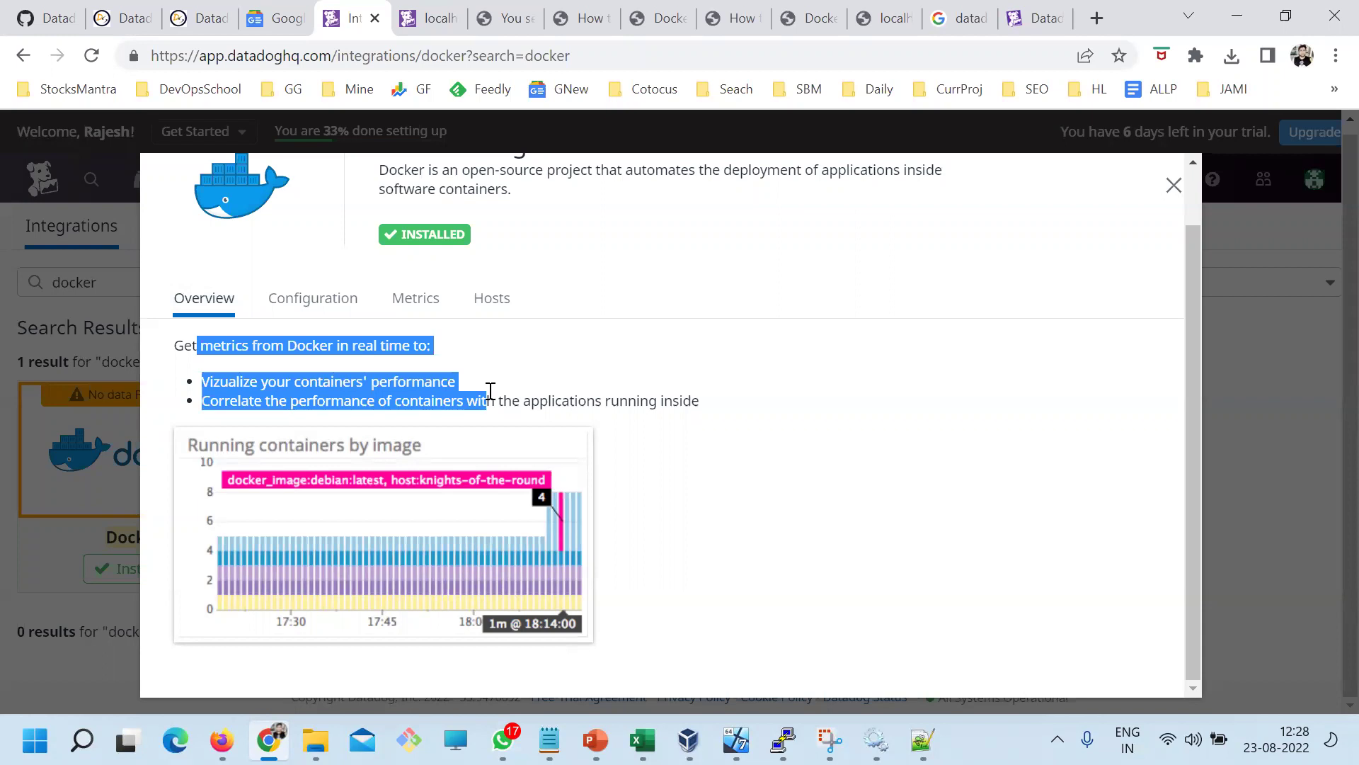
Review the metrics listed on the Docker integration's Metrics tab
left_click(416, 298)
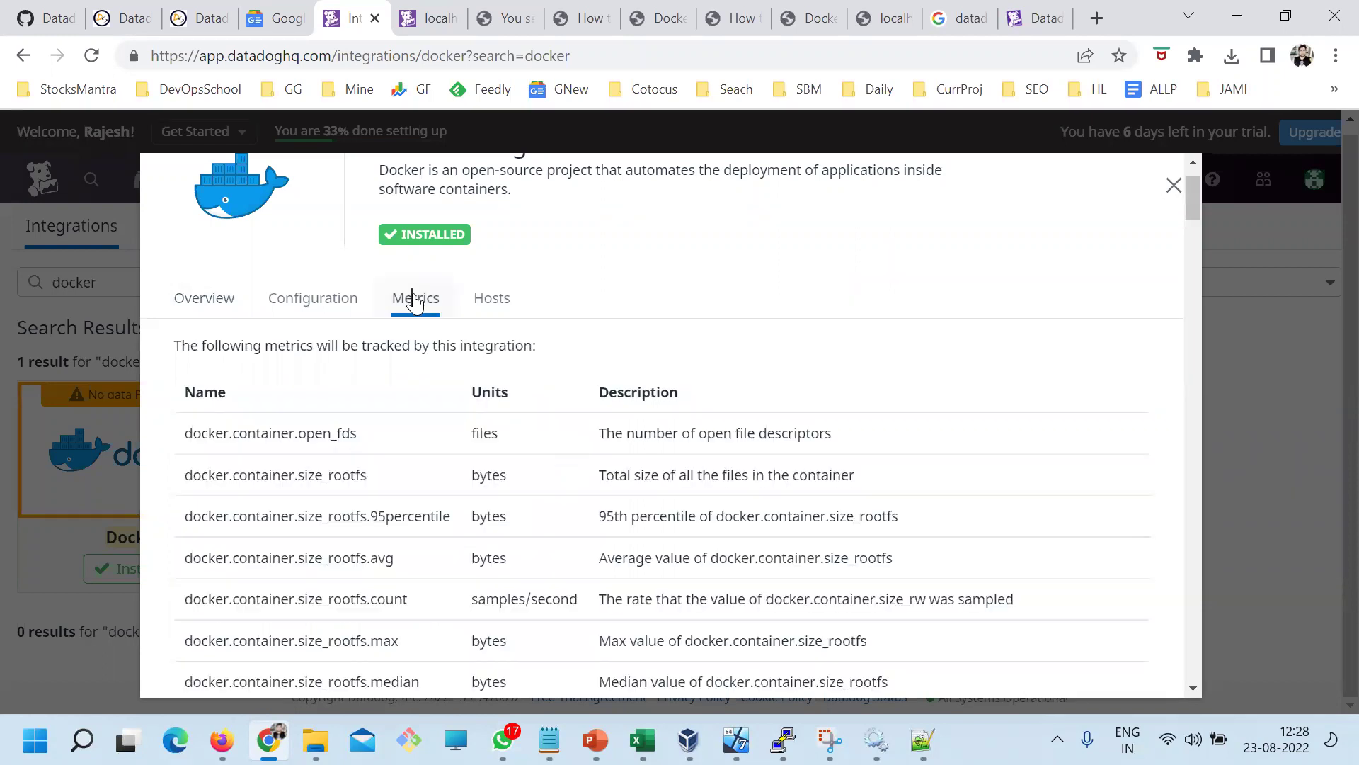
left_click_drag(219, 447, 453, 516)
scroll(464, 531, "down", 10)
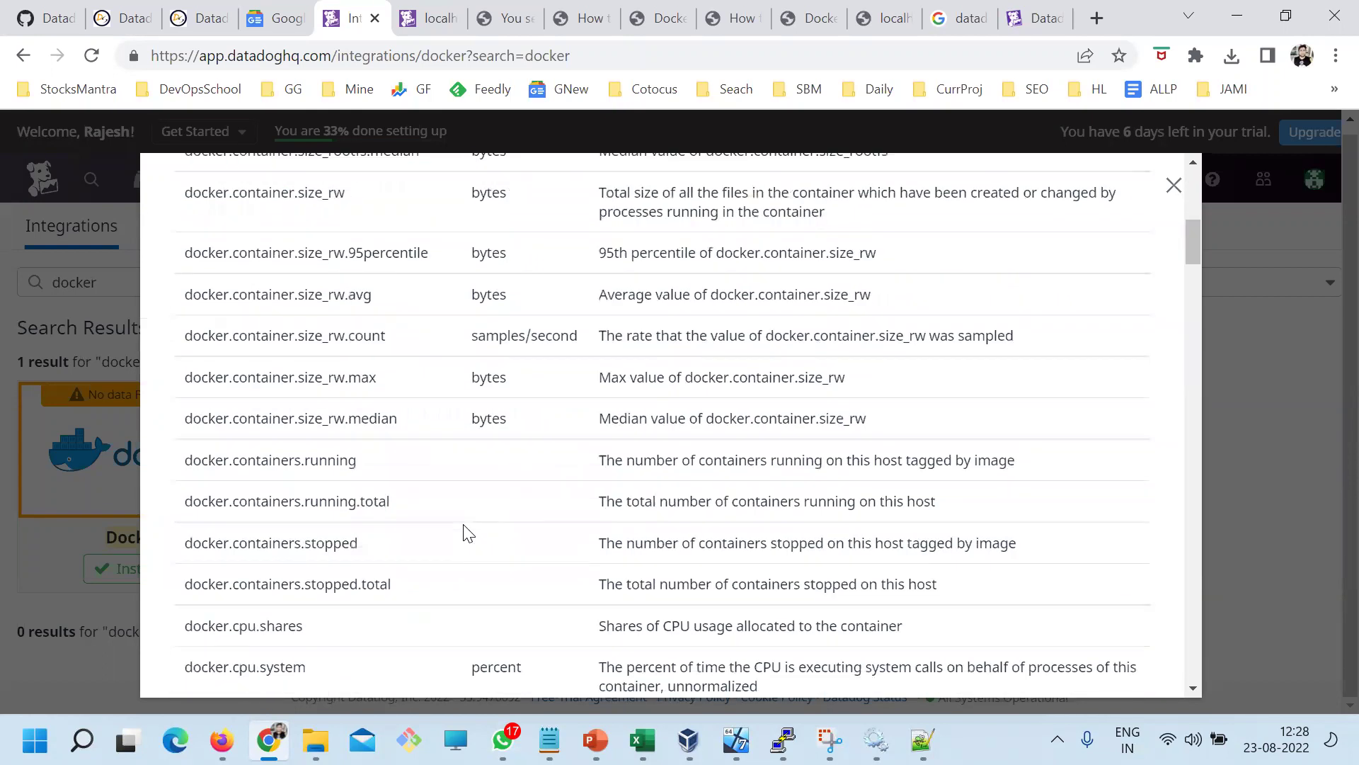
scroll(464, 531, "up", 10)
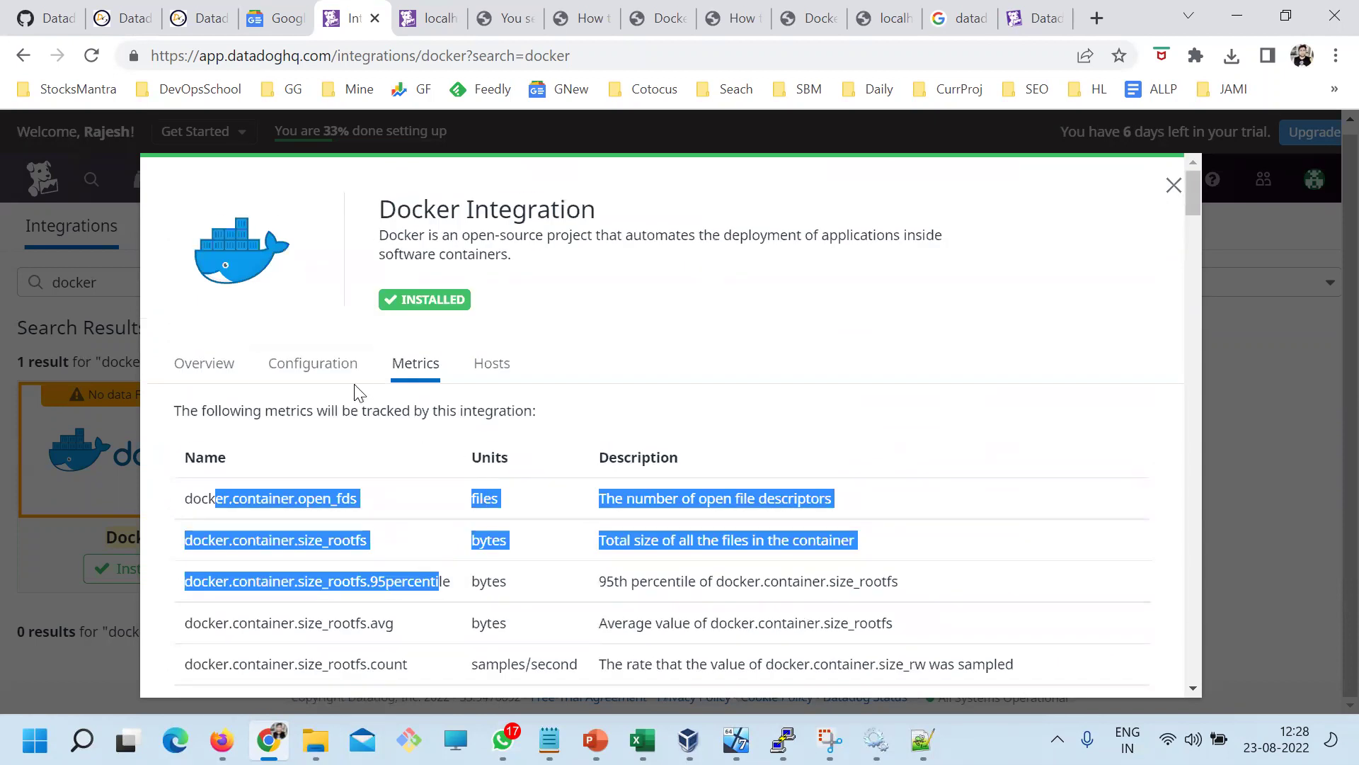
Read through the Docker integration's Configuration setup instructions
left_click(332, 375)
scroll(364, 476, "down", 1)
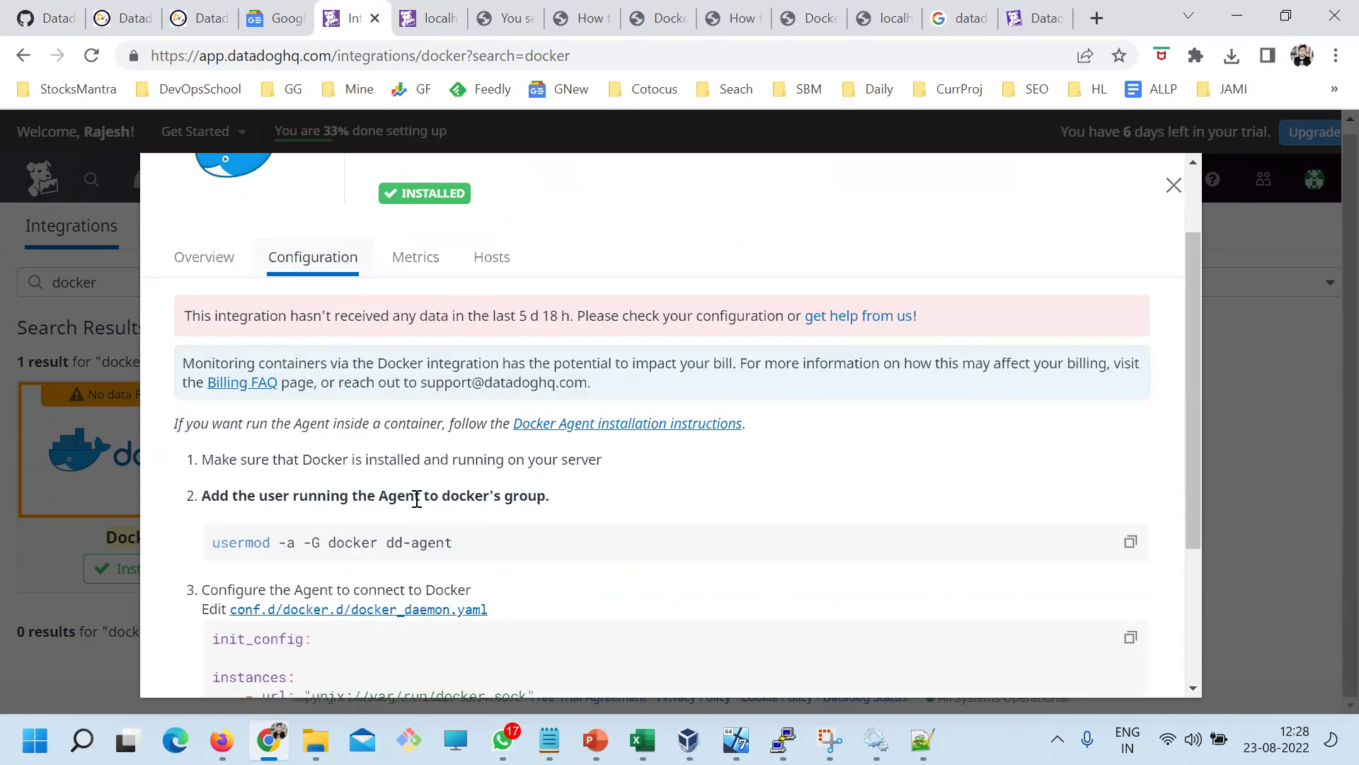
left_click_drag(260, 313, 516, 580)
scroll(453, 581, "down", 2)
scroll(418, 575, "down", 1)
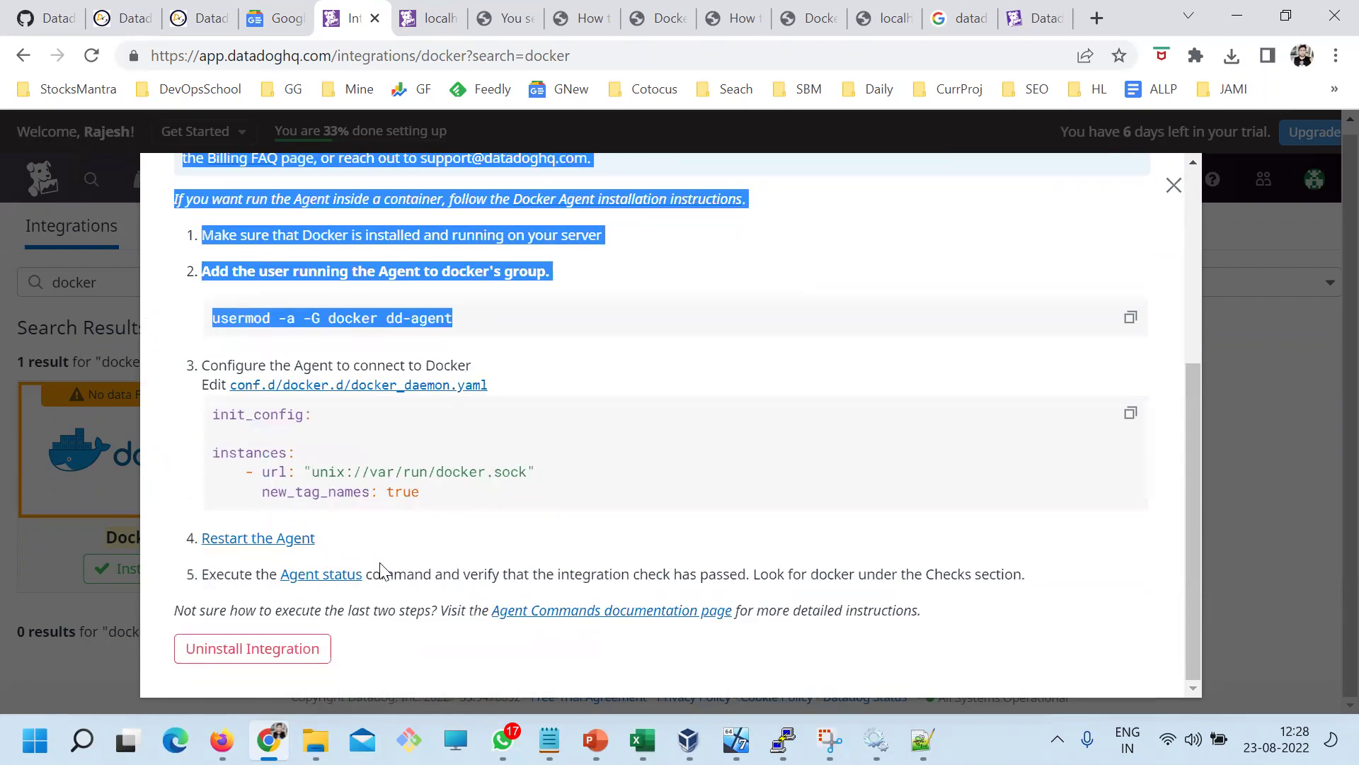
scroll(383, 570, "up", 1)
left_click(308, 414)
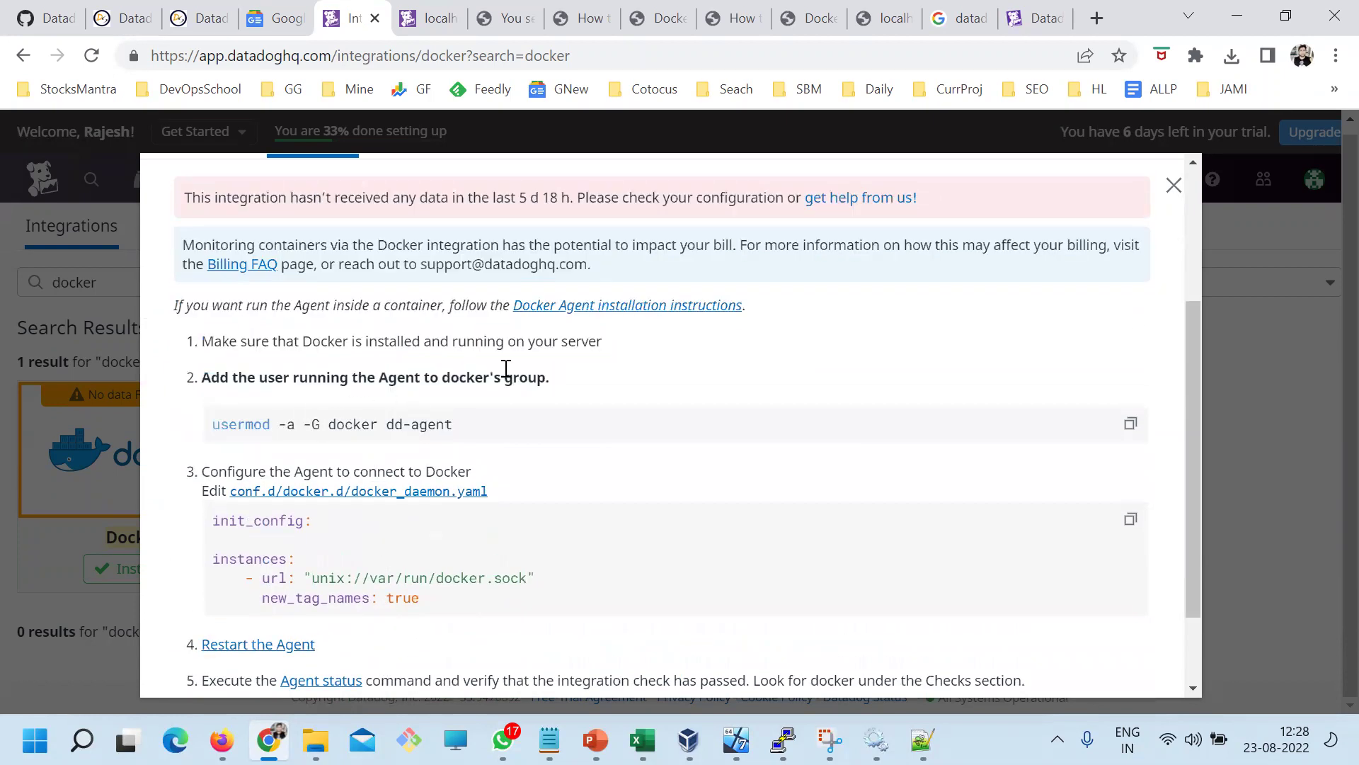
Highlight the 'Docker must be running' step and the usermod command, including dd-agent and docker
left_click_drag(603, 342, 247, 346)
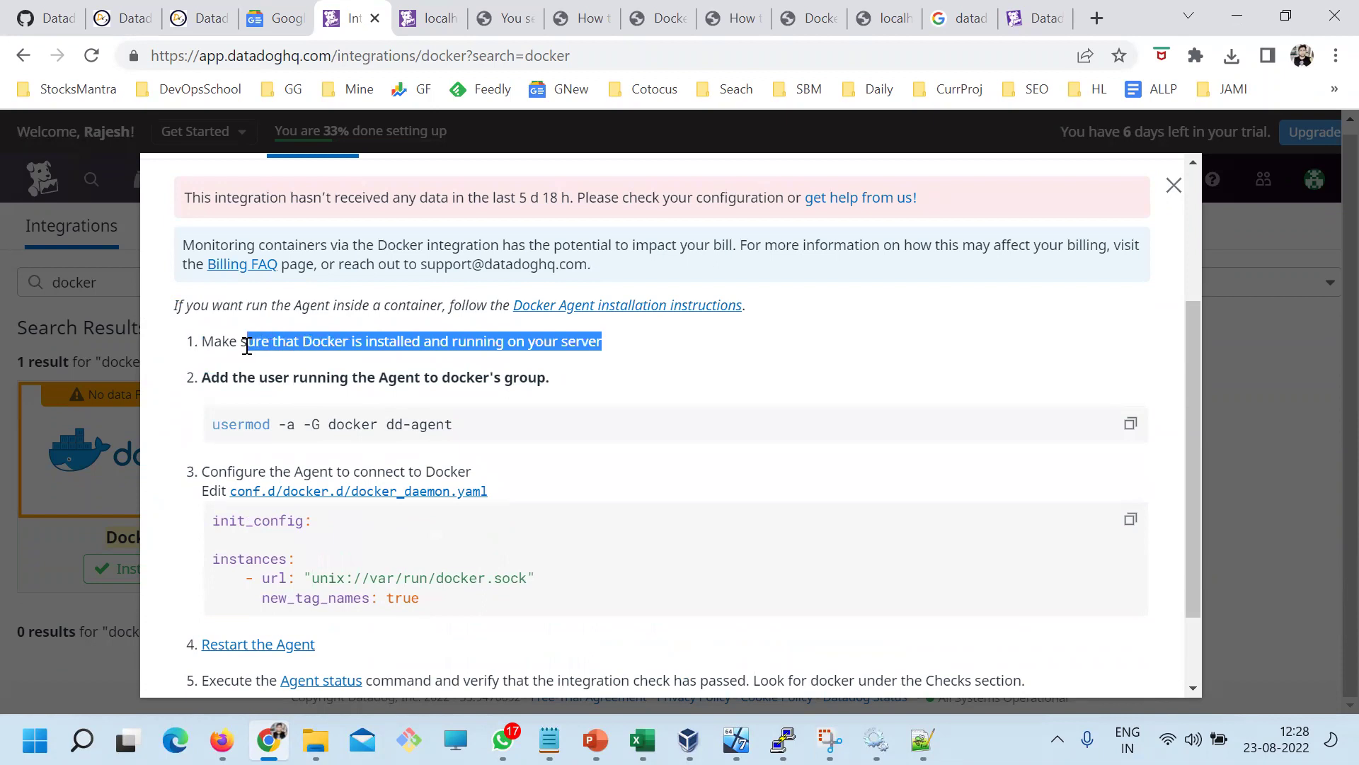
left_click_drag(211, 425, 499, 421)
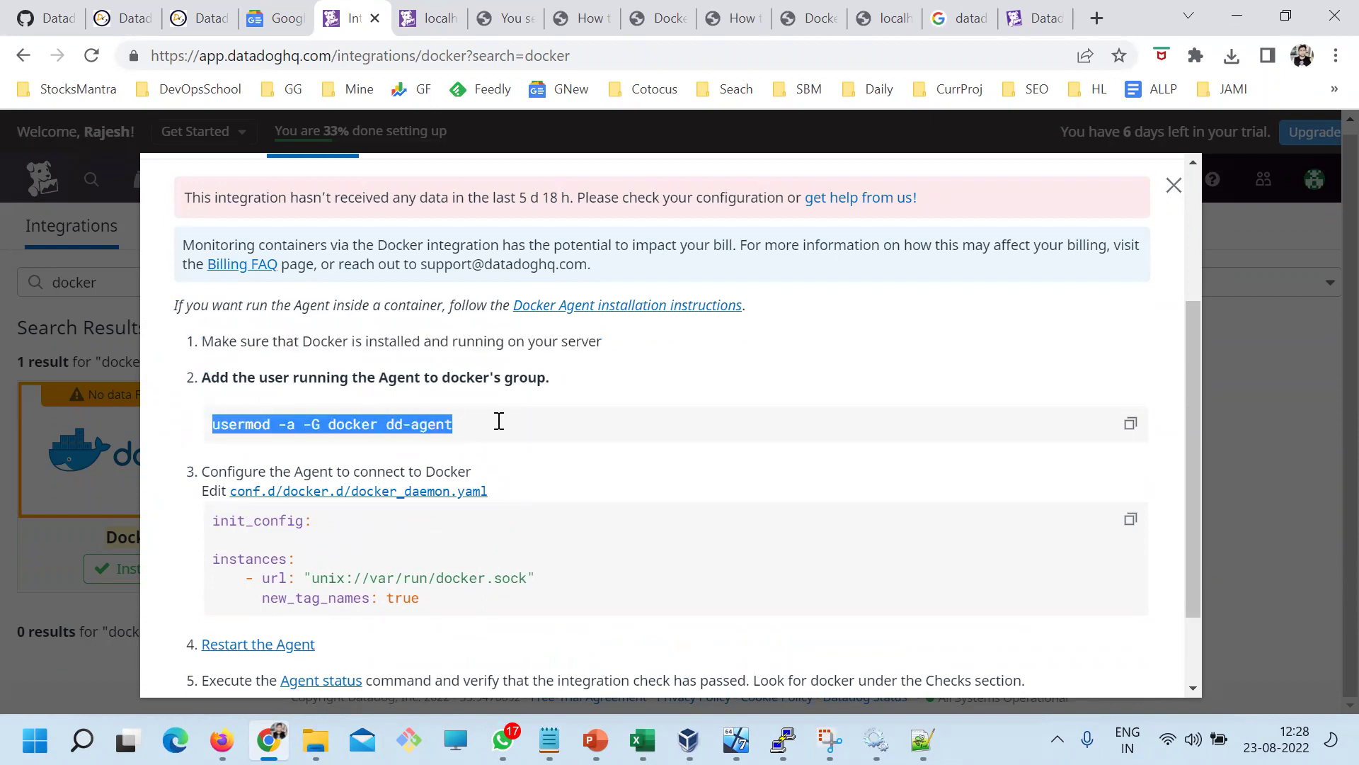
left_click(458, 441)
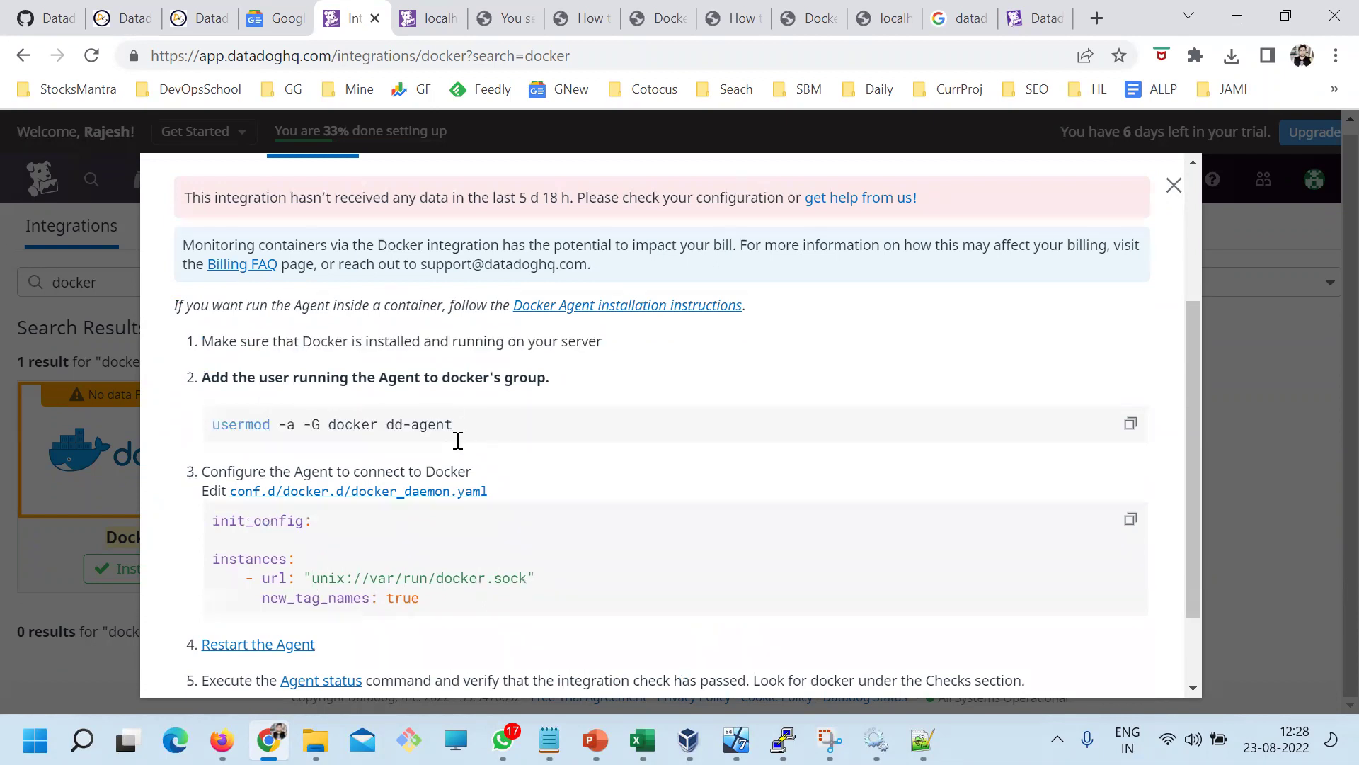
left_click_drag(488, 420, 206, 436)
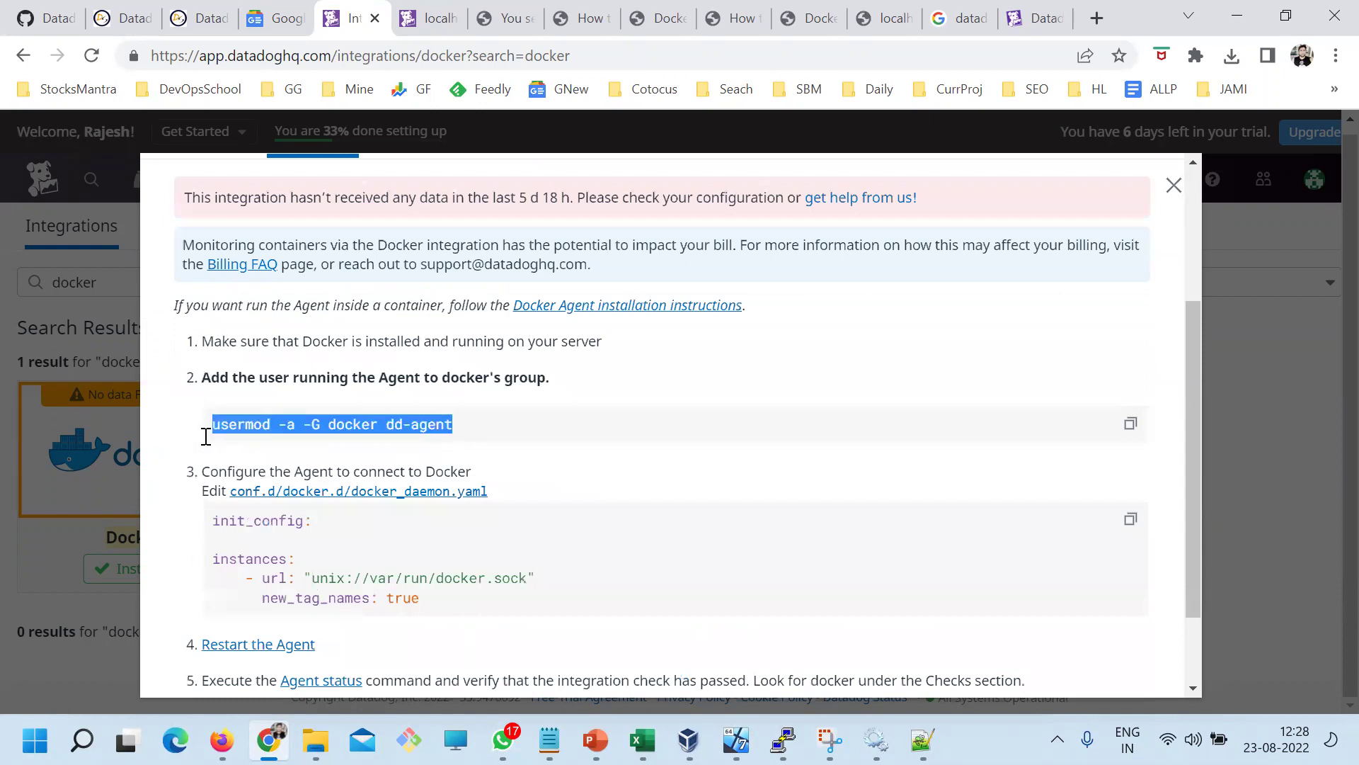
left_click(415, 428)
left_click_drag(470, 425, 382, 428)
double_click(362, 424)
left_click_drag(470, 425, 179, 445)
left_click(388, 378)
double_click(340, 425)
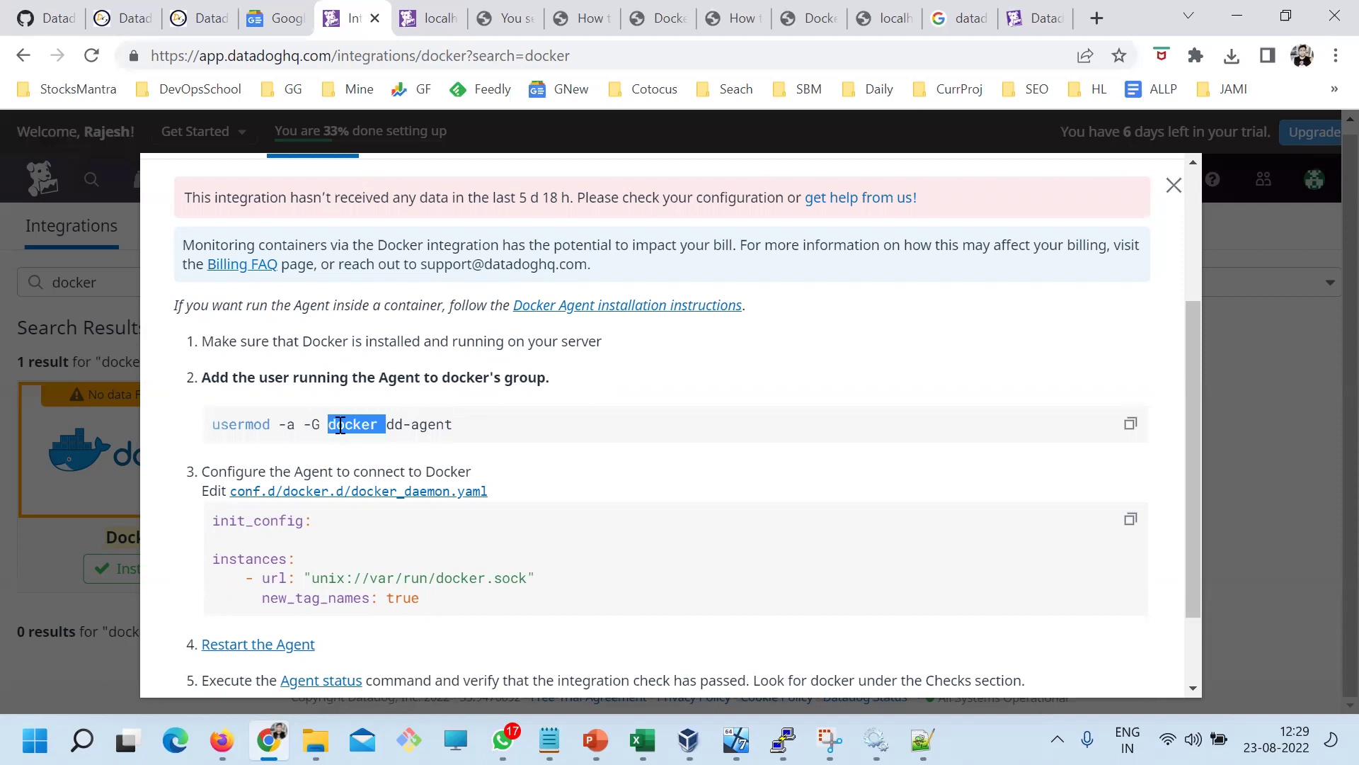
left_click_drag(378, 424, 332, 430)
left_click(782, 740)
Run 'ps -eaf | grep datadog' to confirm the agent processes run as dd-agent
type("ps -")
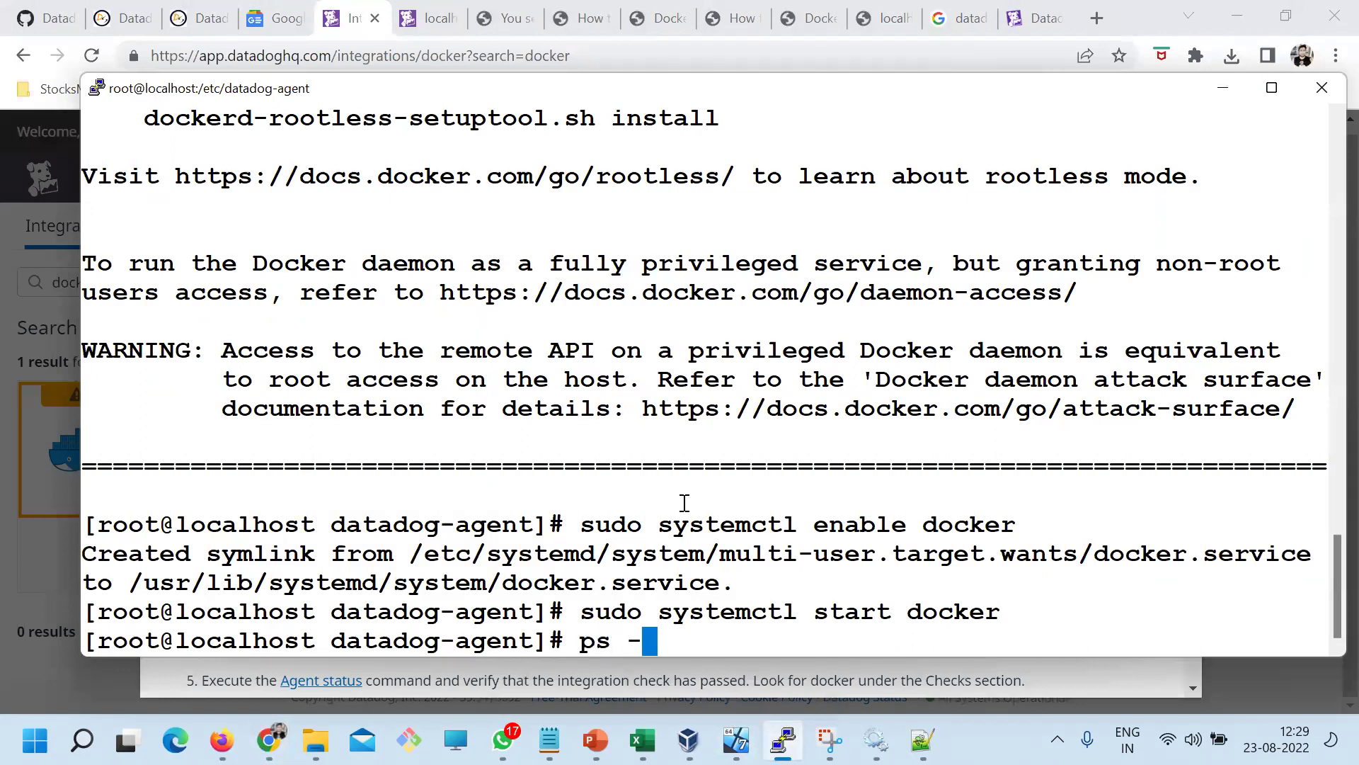
type("eaf | ")
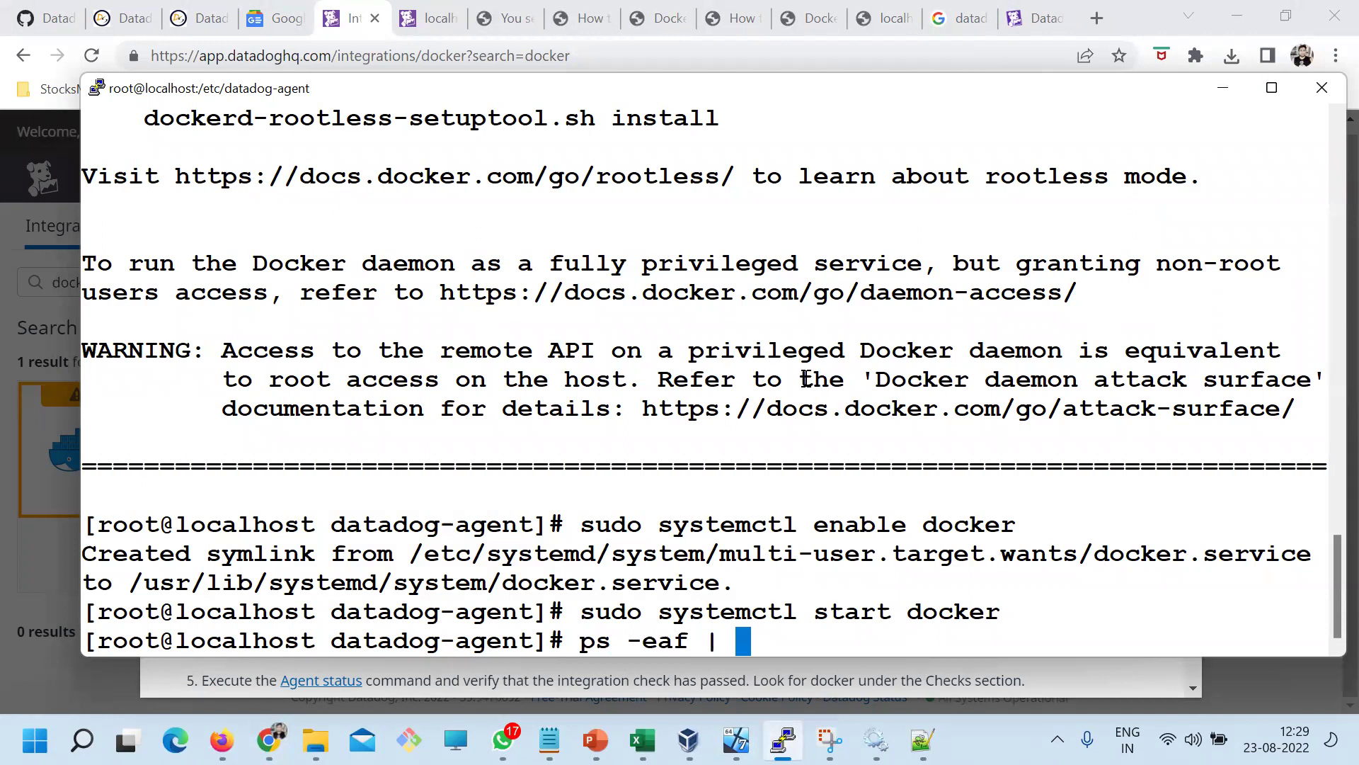
type("grep datadog")
key("Return")
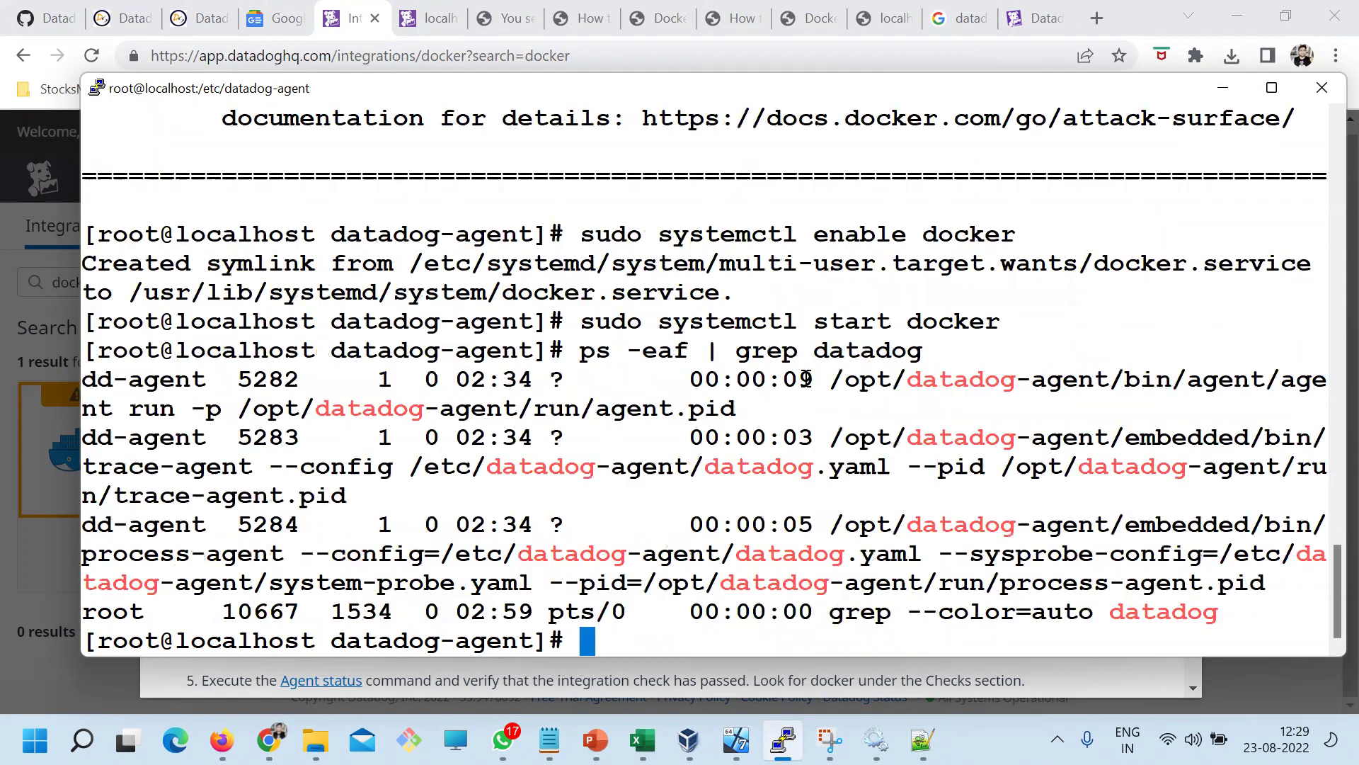
double_click(86, 524)
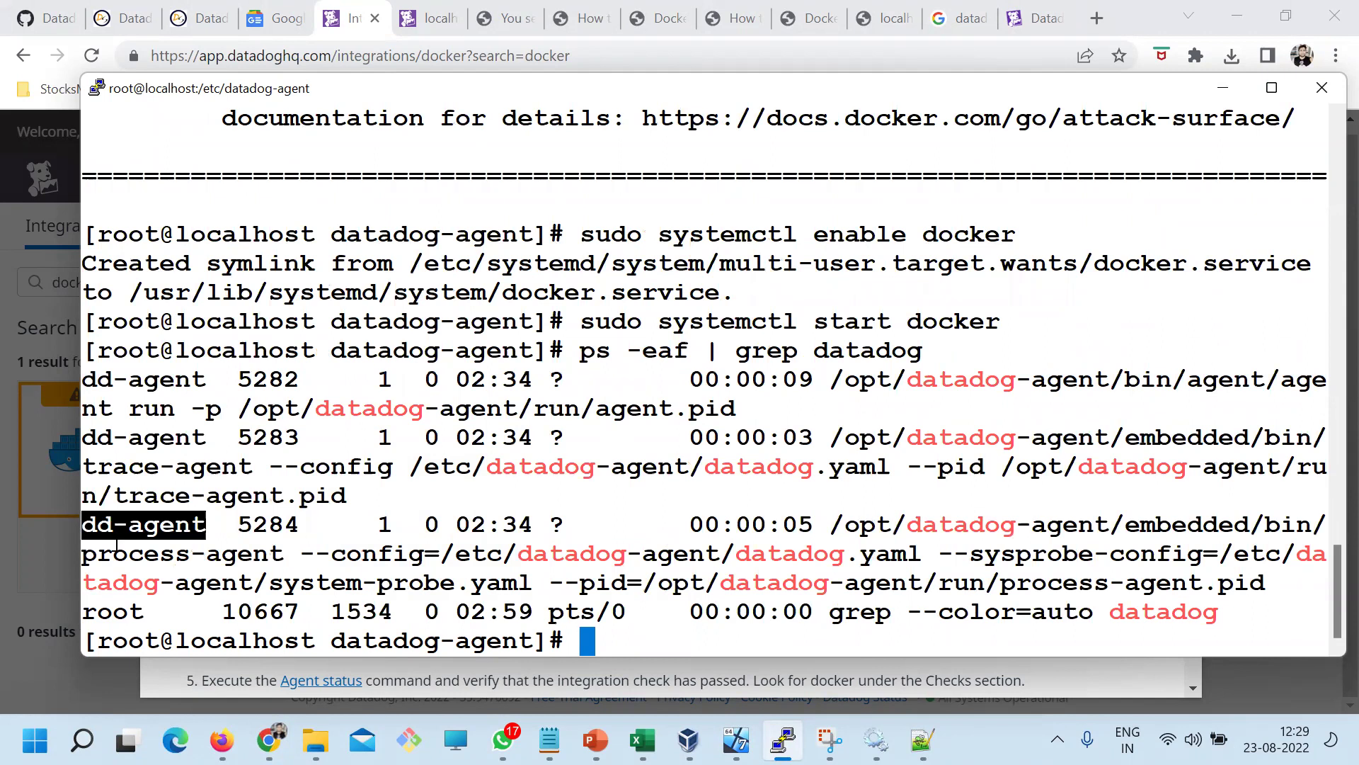
Copy 'usermod -a -G docker dd-agent' from the Datadog instructions and run it in PuTTY
key("alt+Tab")
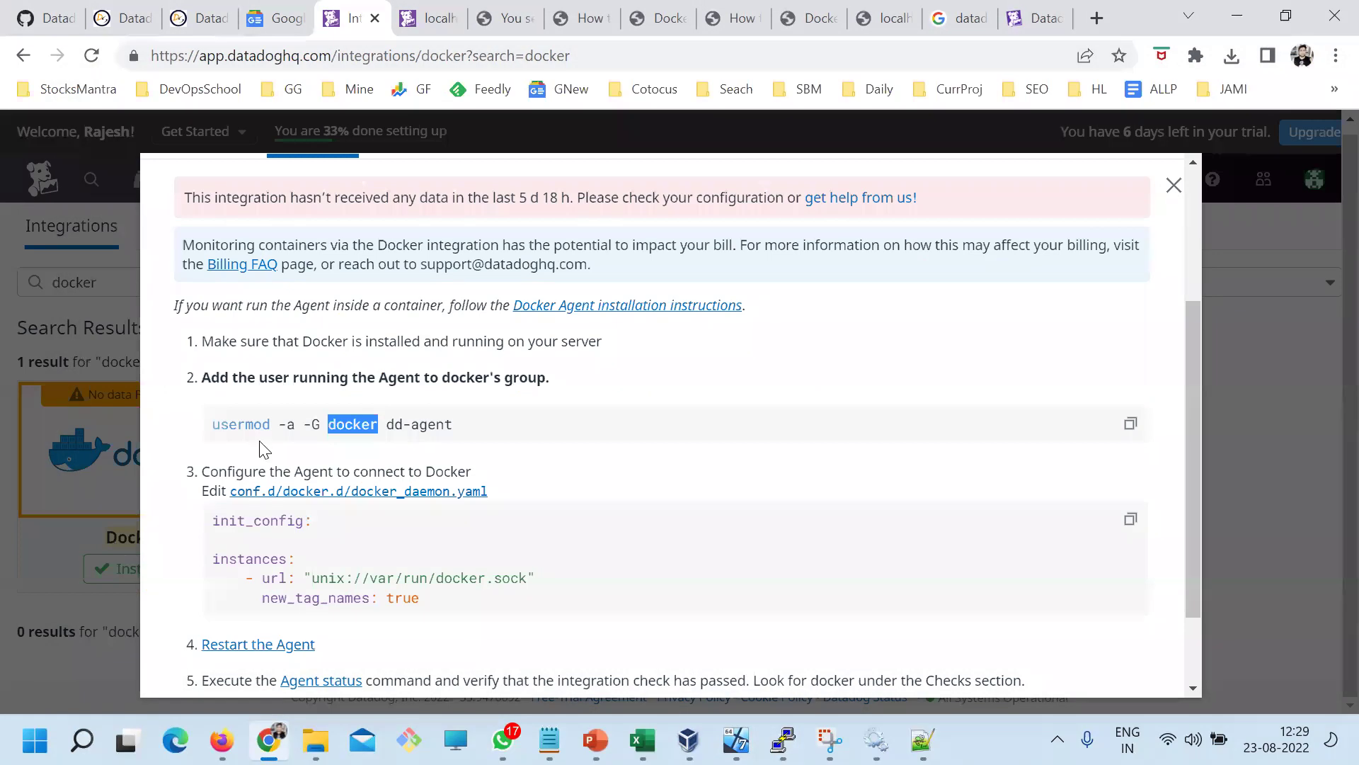
left_click_drag(210, 427, 486, 430)
key("super+c")
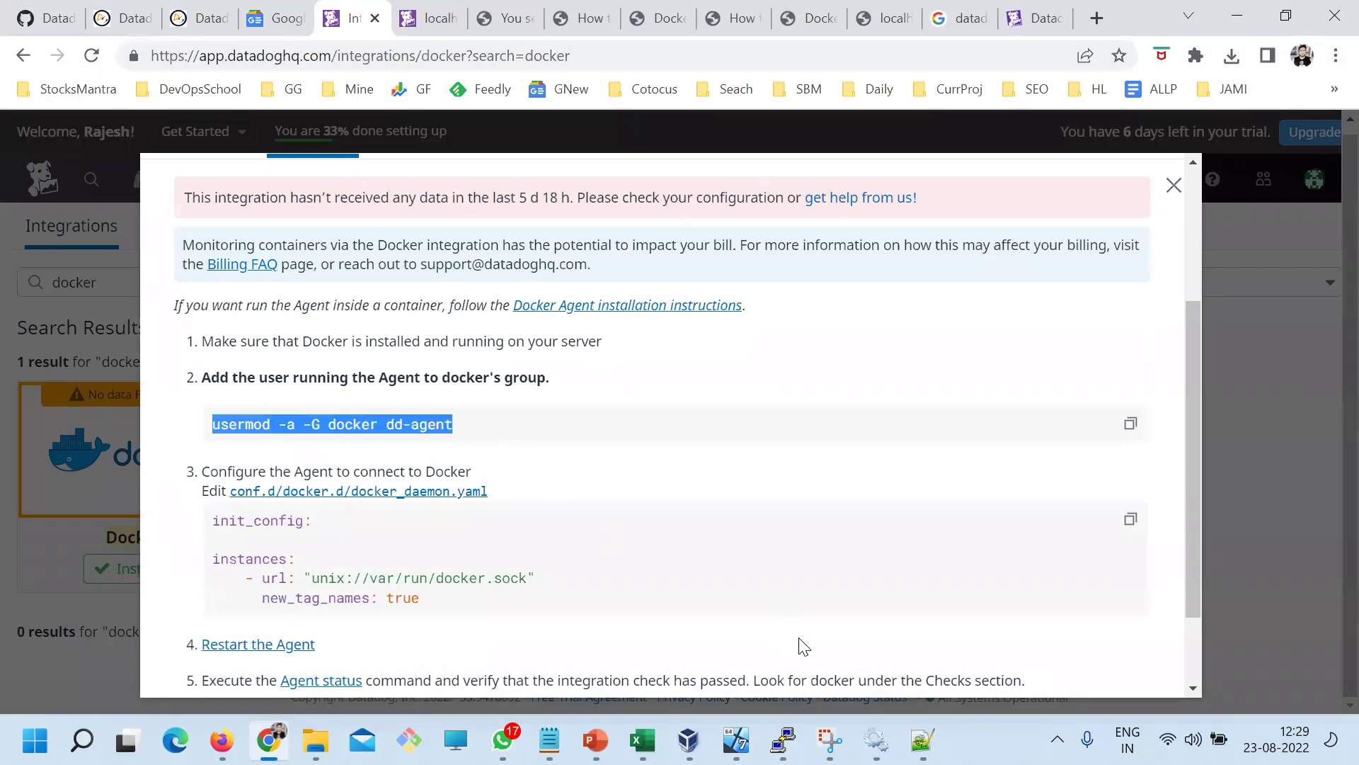
left_click(782, 740)
right_click(516, 363)
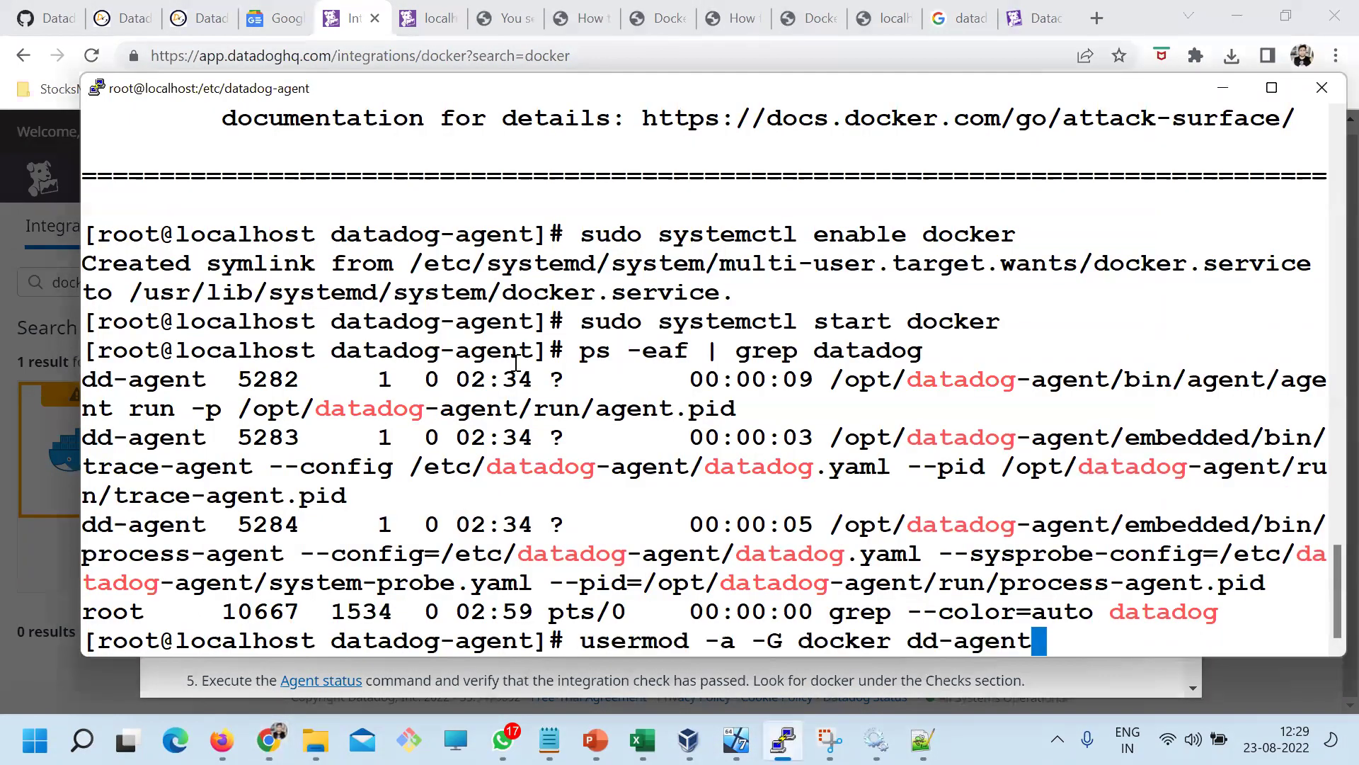
key("Return")
key("alt+Tab")
scroll(519, 501, "down", 2)
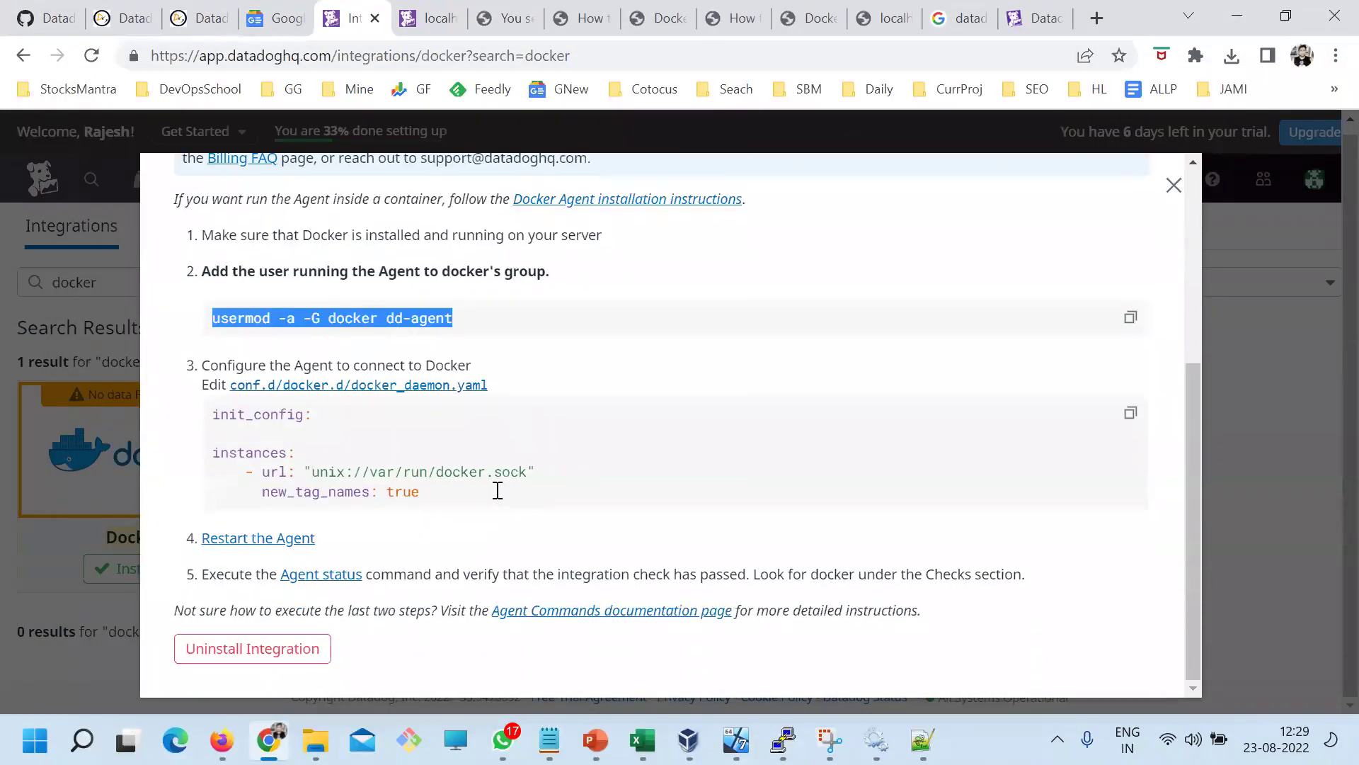
left_click_drag(418, 499, 206, 366)
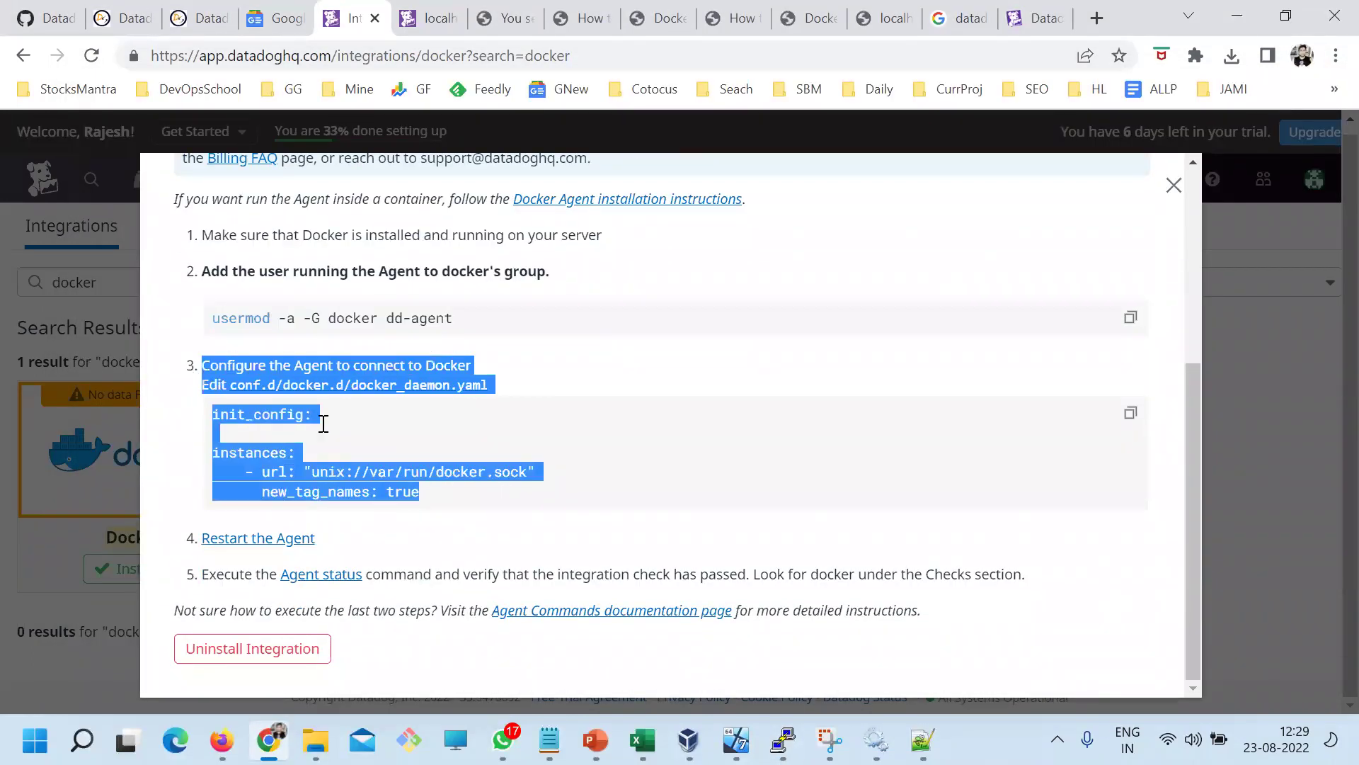
left_click(407, 442)
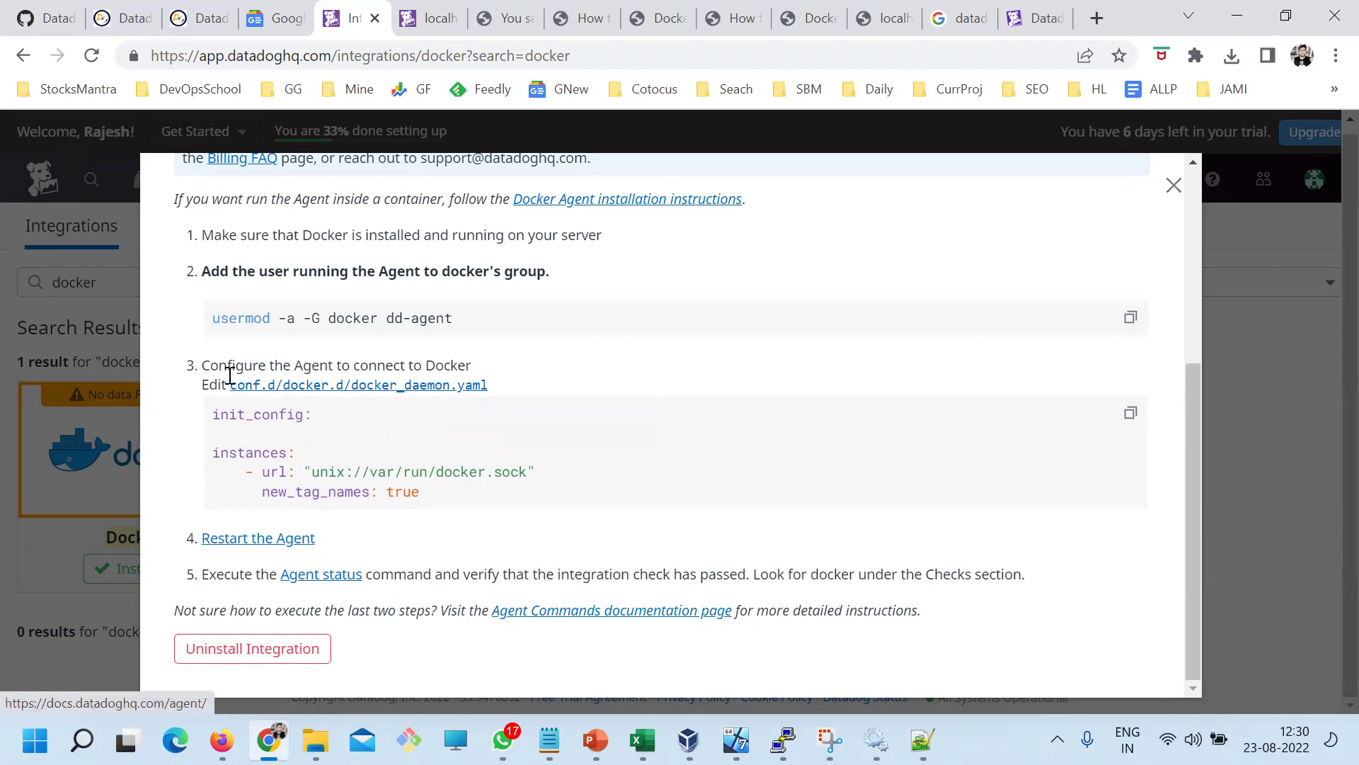
left_click_drag(227, 383, 275, 384)
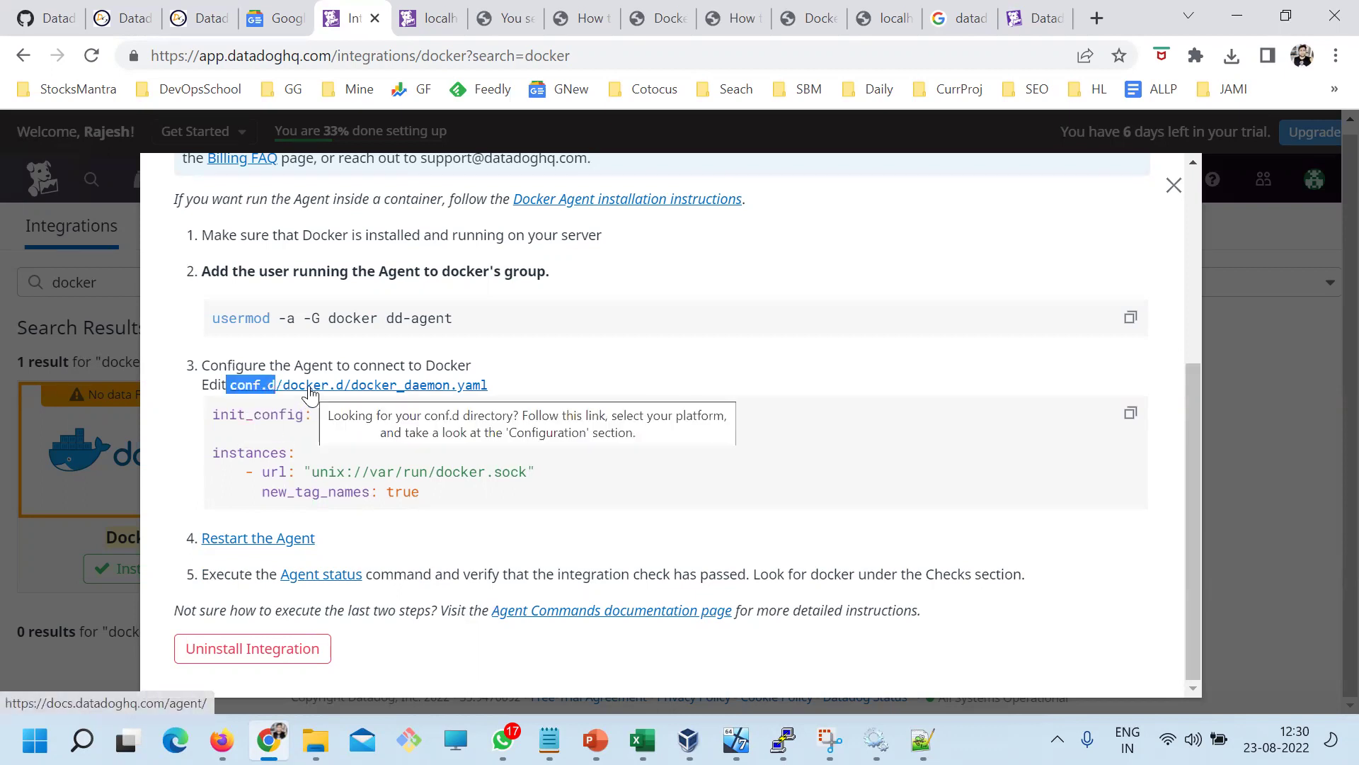
left_click_drag(404, 386, 385, 421)
left_click(315, 446)
left_click_drag(419, 491, 210, 454)
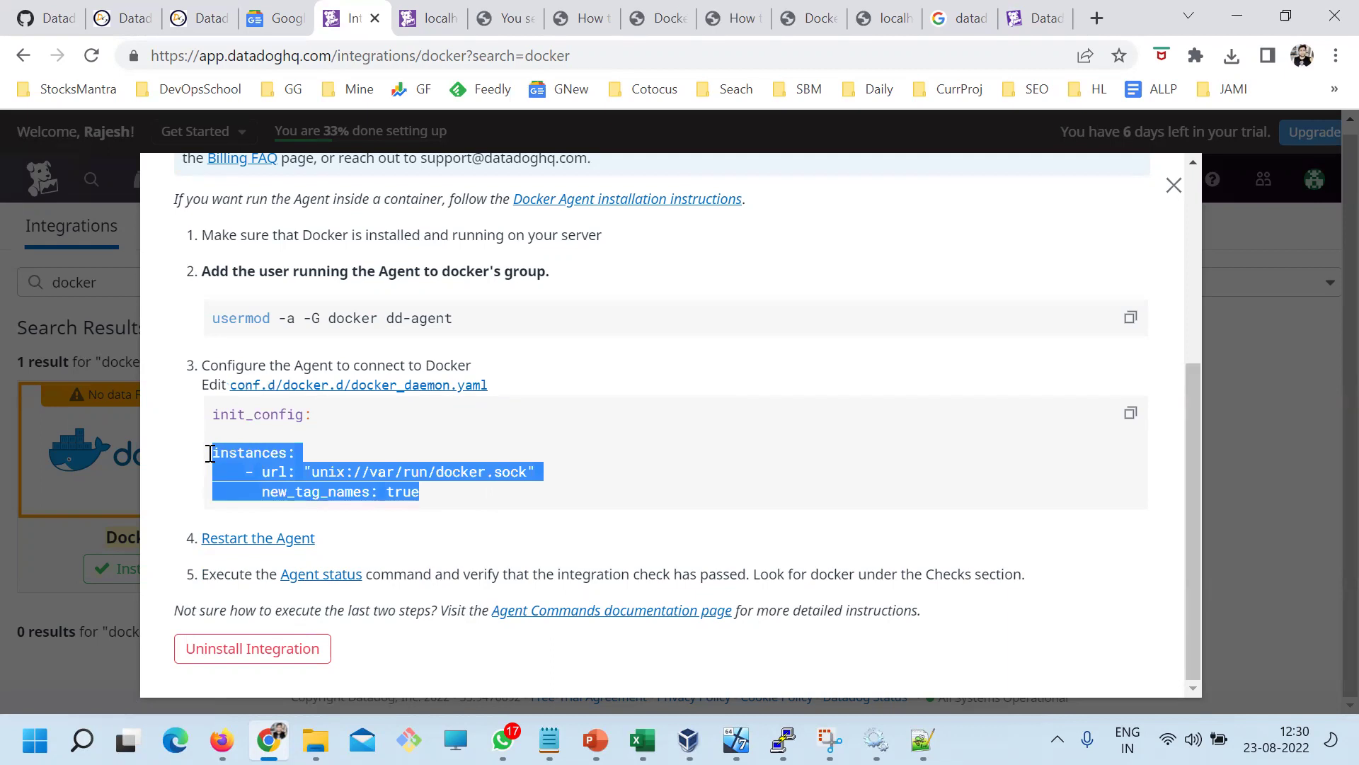
left_click_drag(344, 547, 201, 540)
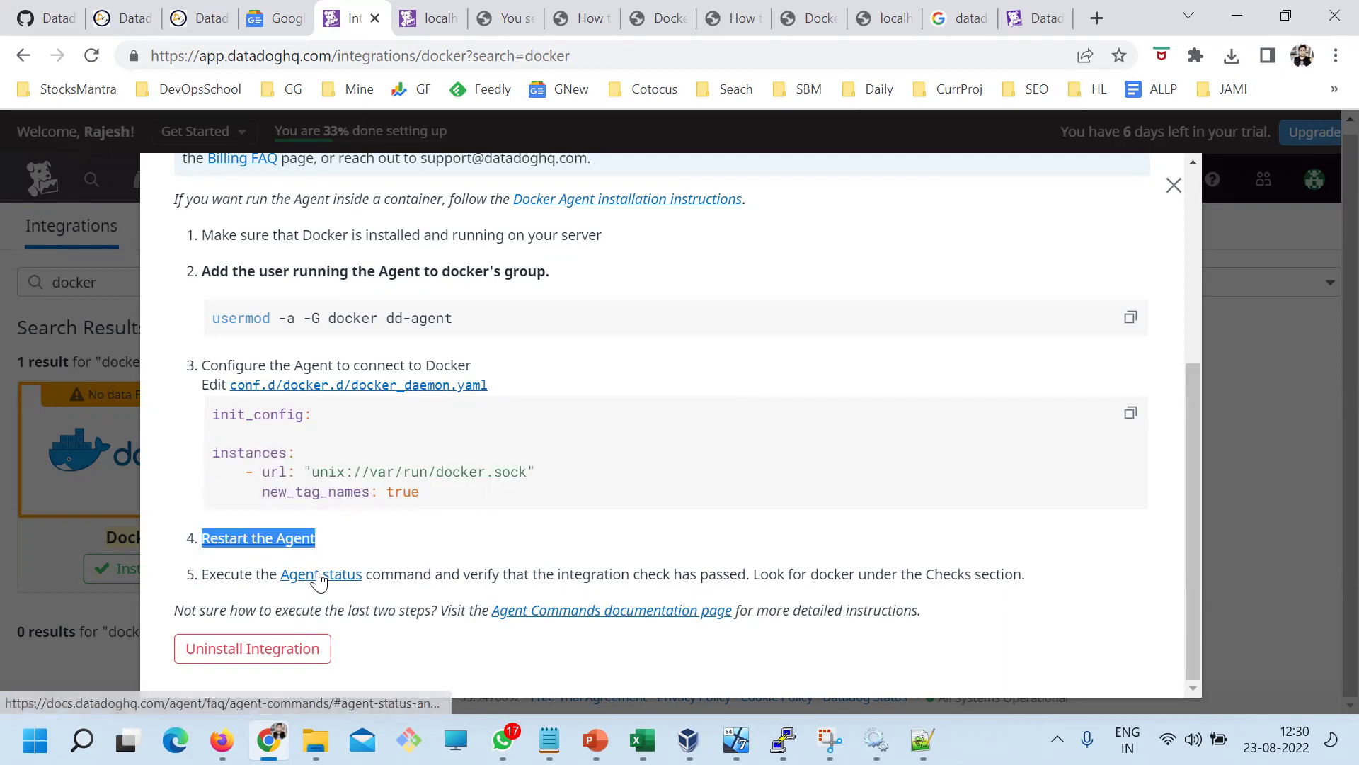
left_click_drag(457, 491, 192, 416)
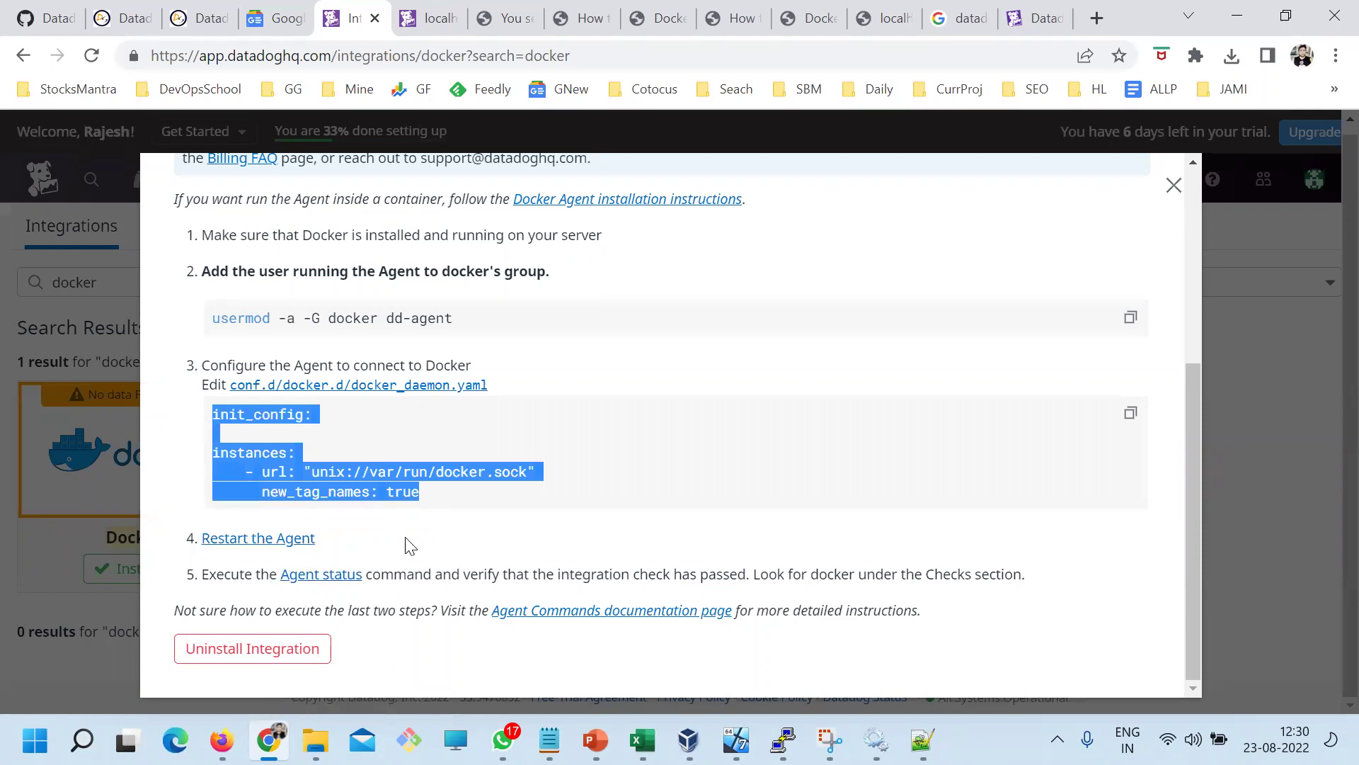
Clear the terminal, list the datadog-agent configuration directory and change into conf.d
left_click(783, 739)
type("clkea")
key("BackSpace")
key("BackSpace")
key("BackSpace")
key("BackSpace")
type("lear")
key("Return")
type("ls")
key("Return")
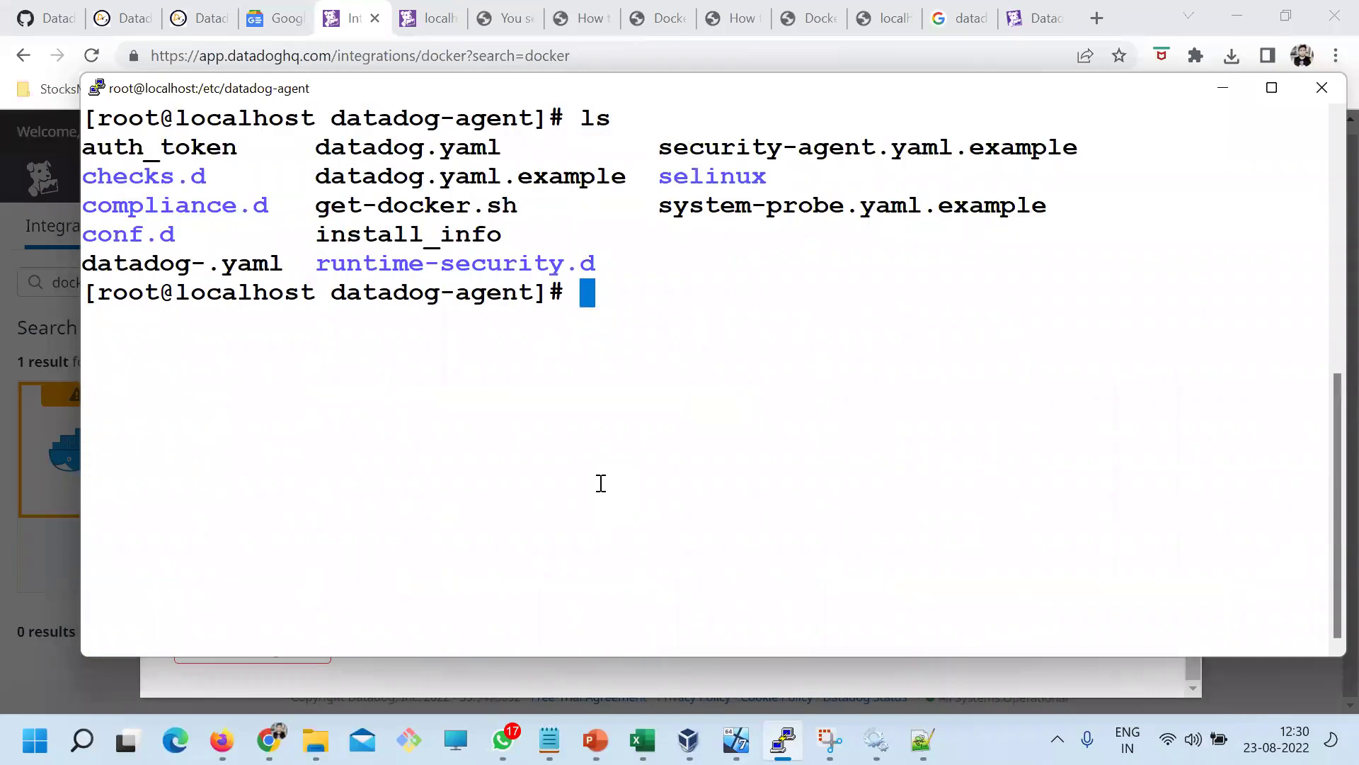
double_click(111, 234)
key("super+c")
type("cd")
right_click(439, 250)
key("Return")
List the integration folders in conf.d and count them with 'ls | wc -l'
type("ls")
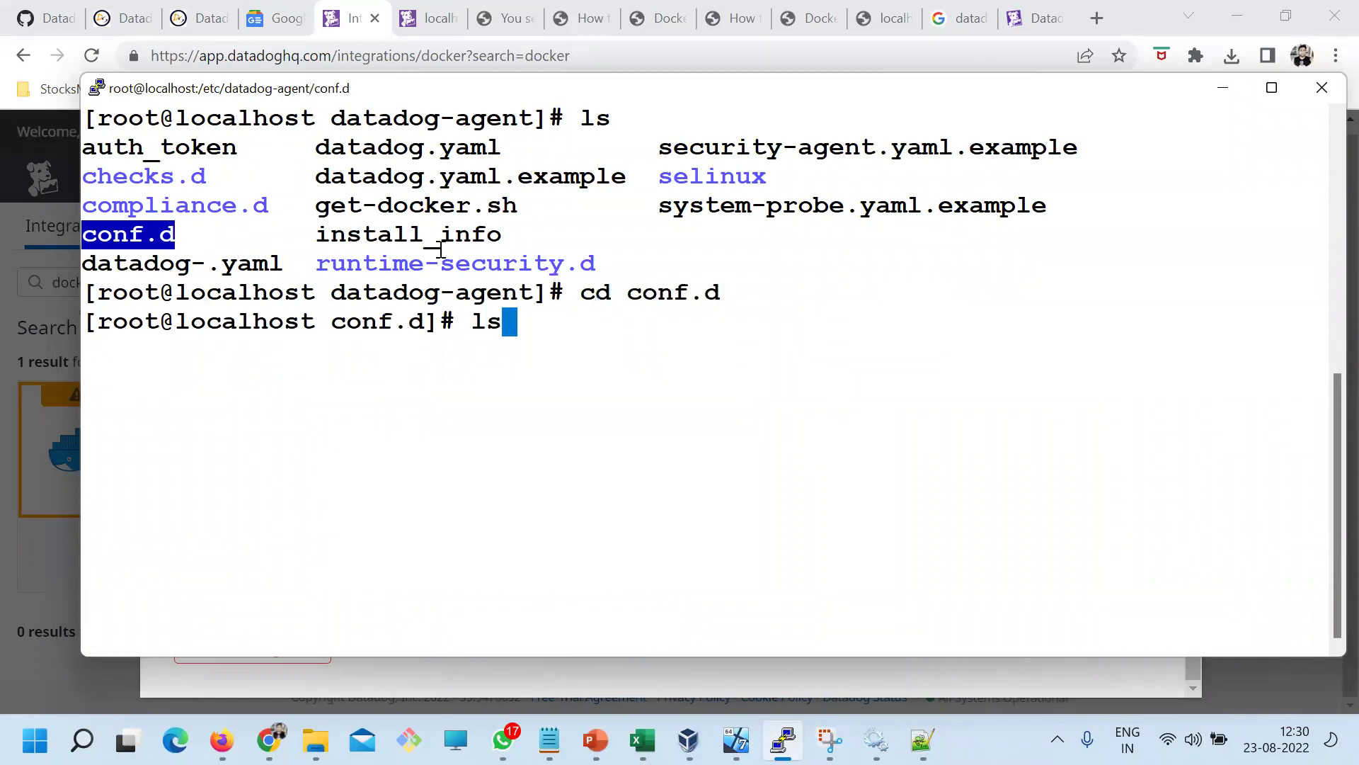
key("Return")
type("clear")
key("Return")
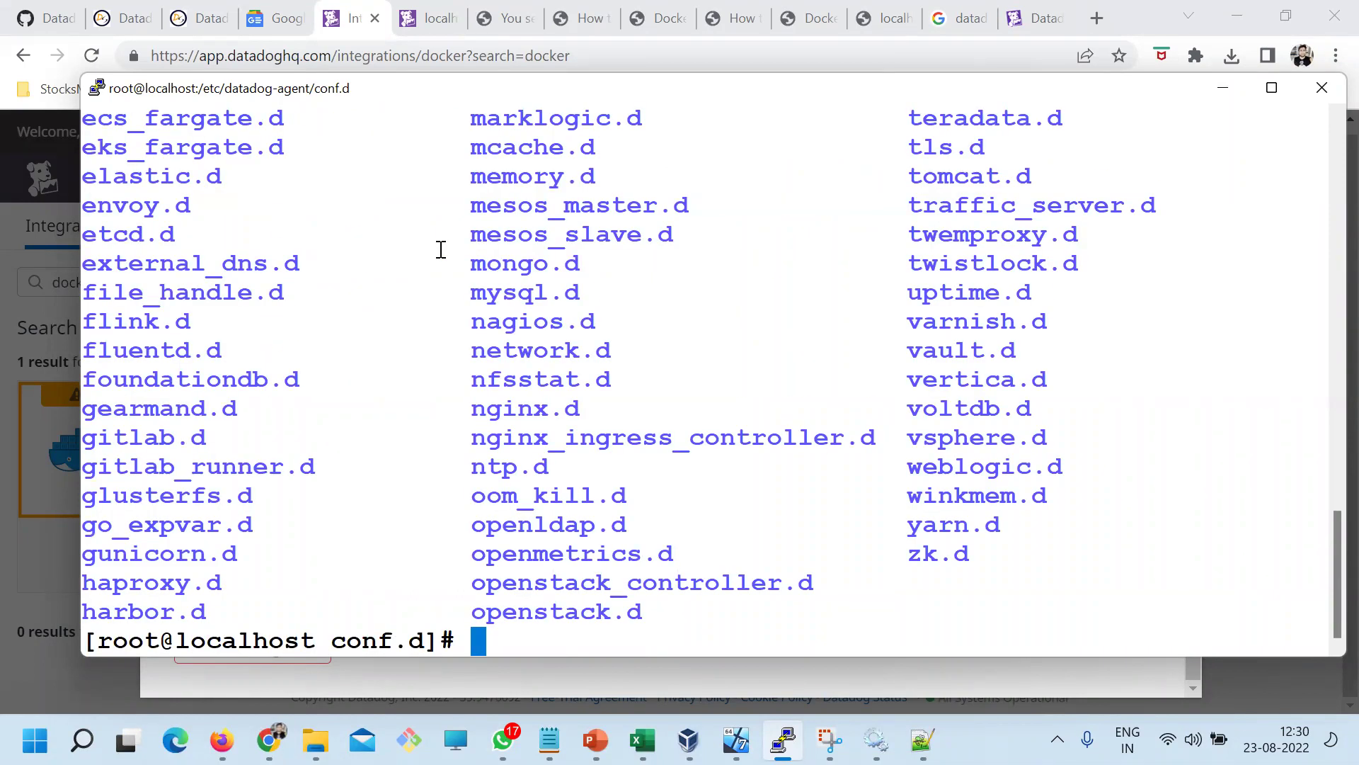
scroll(325, 395, "up", 3)
scroll(333, 399, "down", 3)
type("ls | wc -l")
key("Return")
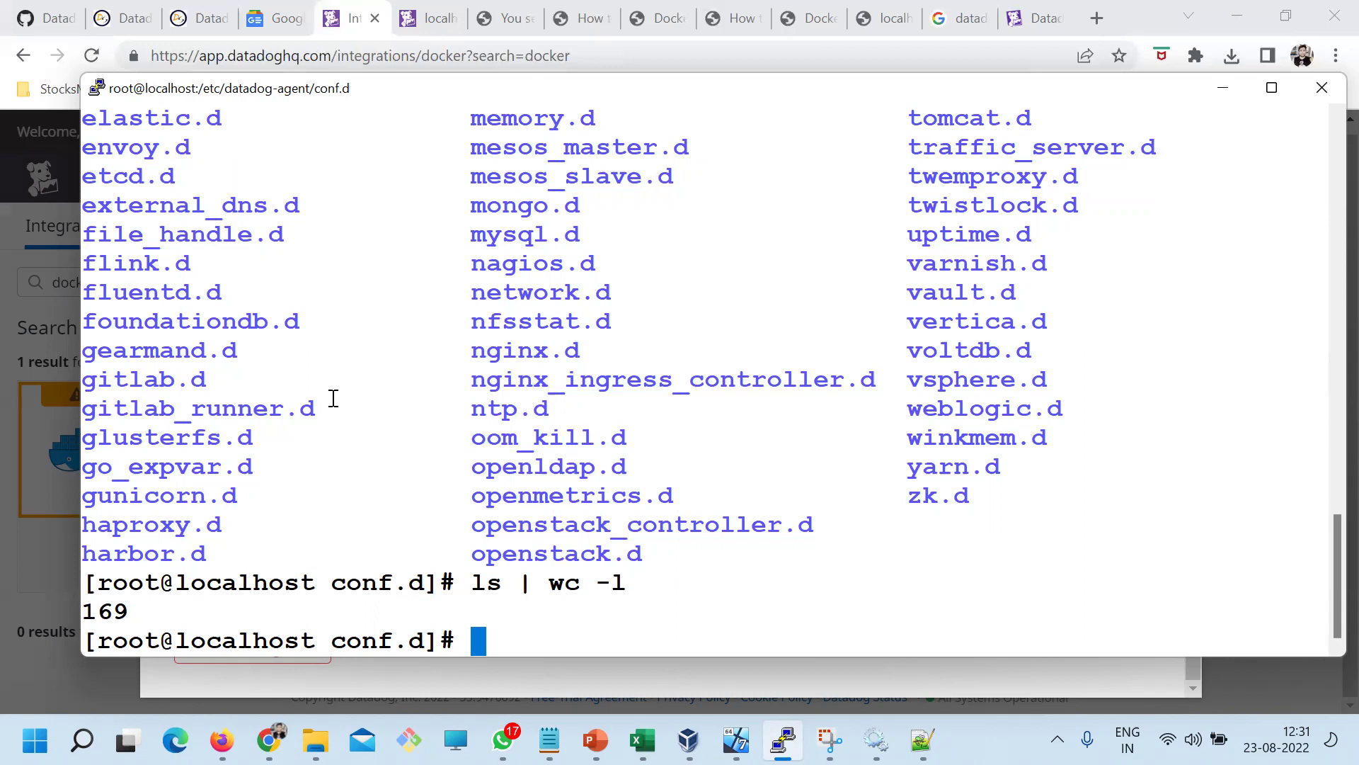
Change into docker.d, list its files and copy the conf.yaml.default file name
type("cd doc")
key("Tab")
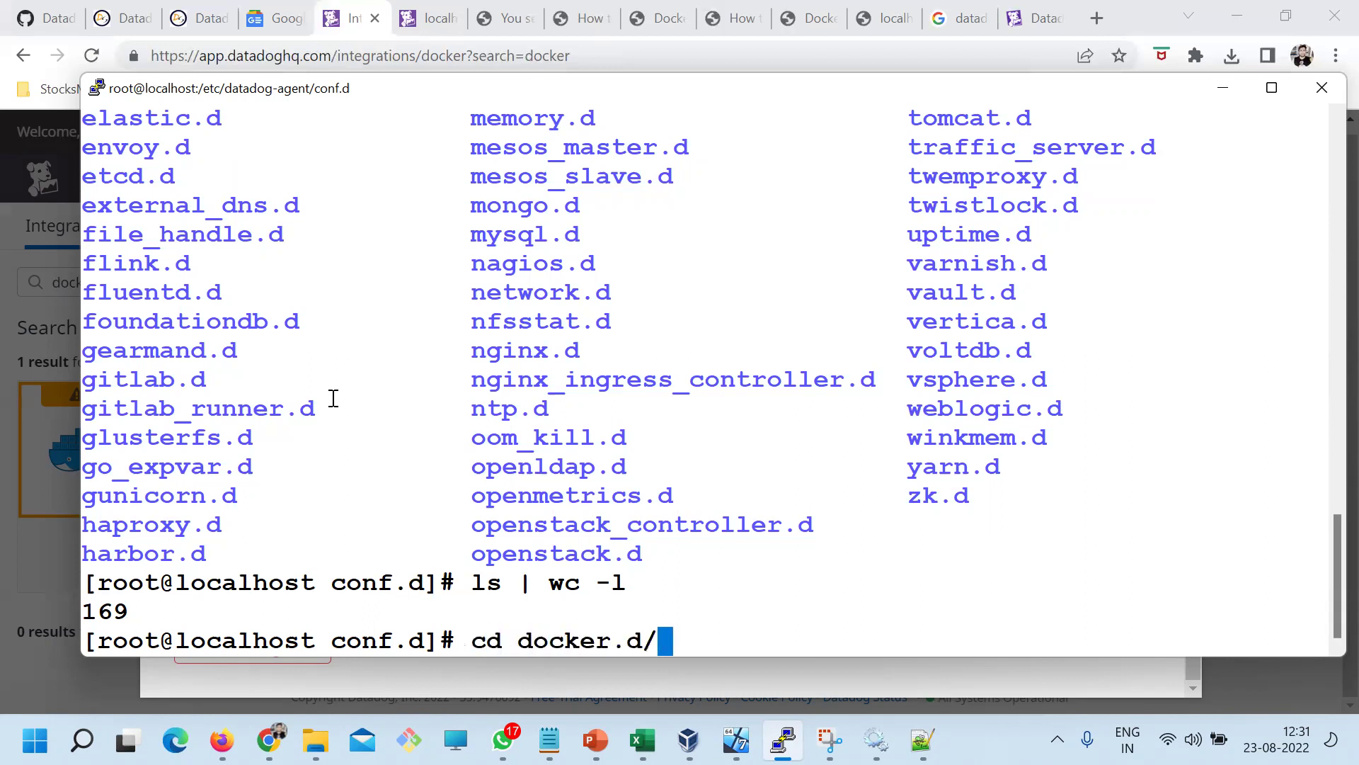
key("Return")
type("ls")
key("Return")
type("clear")
key("Return")
type("ls")
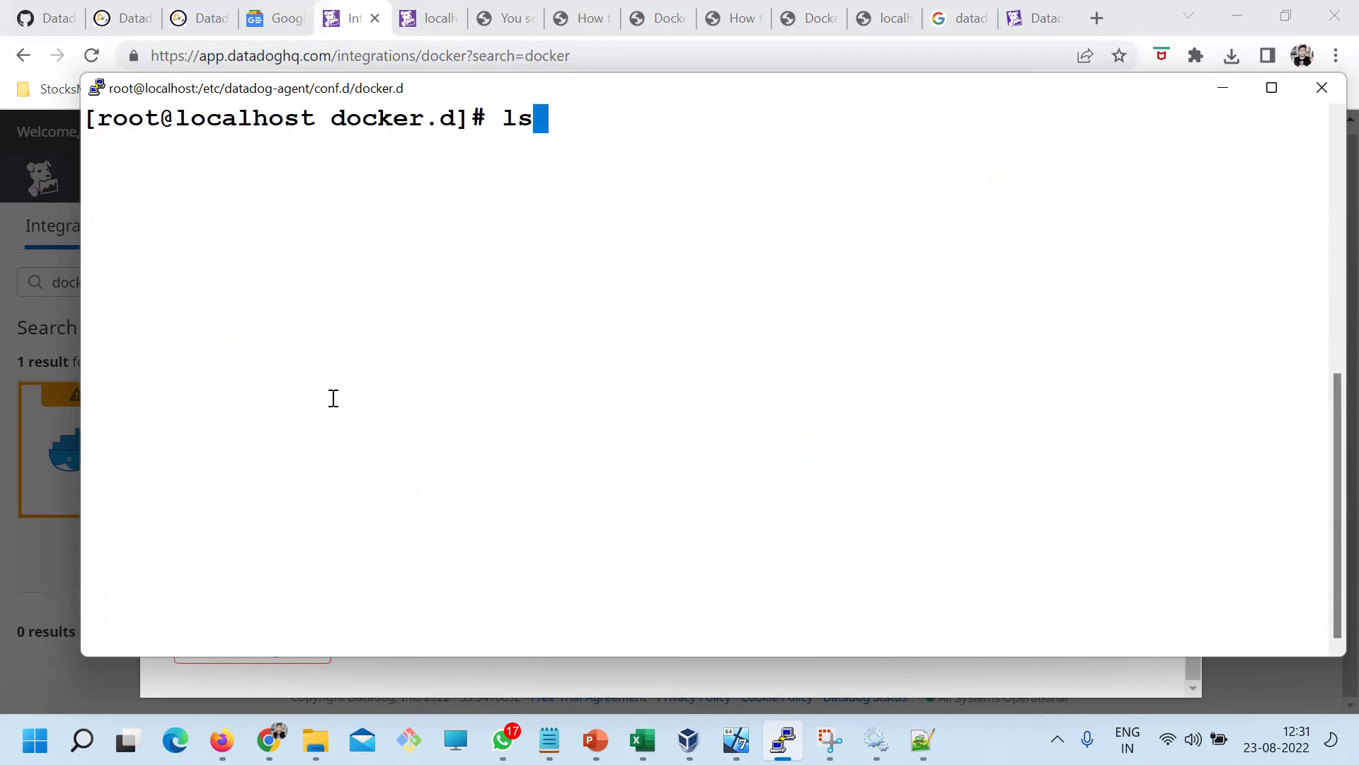
key("Return")
triple_click(185, 146)
left_click(185, 147)
double_click(185, 146)
key("super+c")
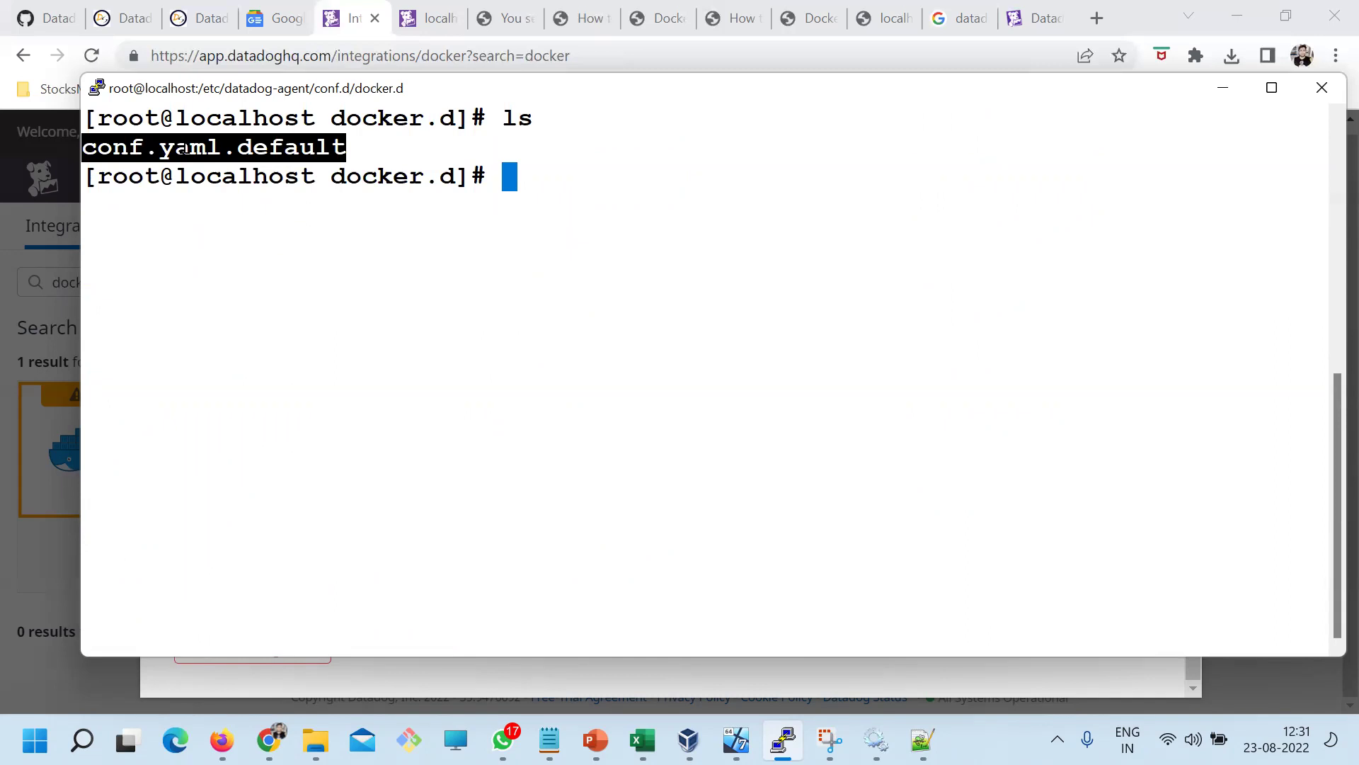
Copy conf.yaml.default to conf.yaml and list docker.d to confirm it exists
type("cp")
right_click(448, 303)
right_click(448, 303)
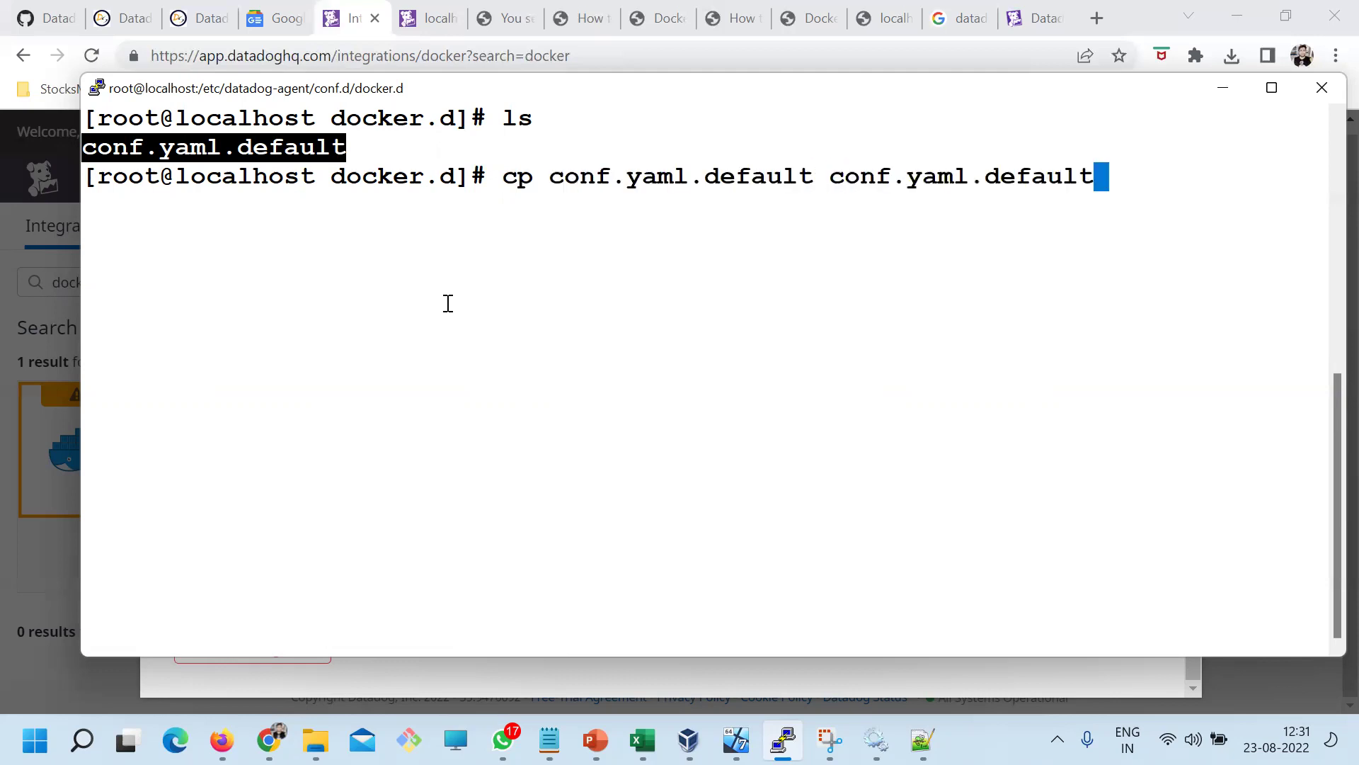
key("BackSpace")
key("BackSpace")
key("BackSpace")
key("BackSpace")
key("BackSpace")
key("BackSpace")
key("BackSpace")
key("BackSpace")
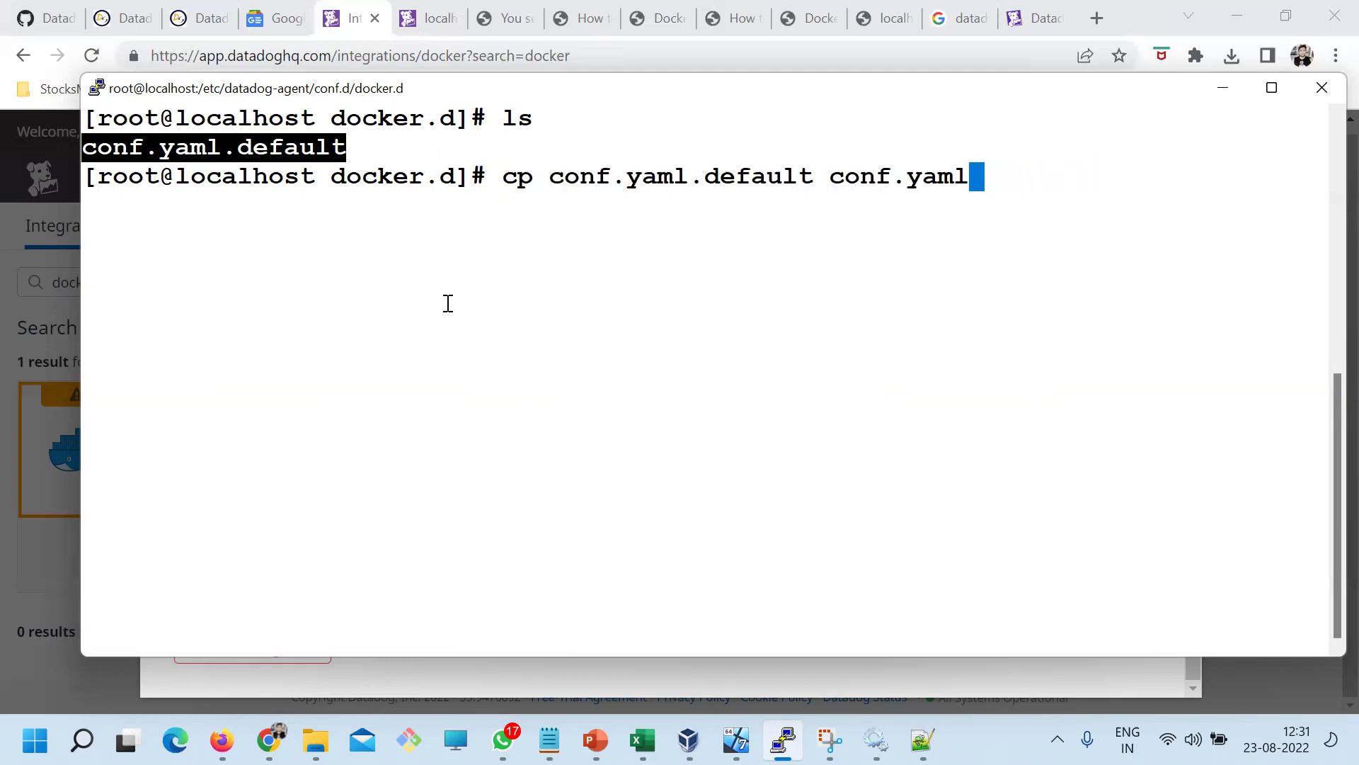
key("Return")
type(";ls")
key("BackSpace")
key("BackSpace")
key("BackSpace")
type("ls")
key("Return")
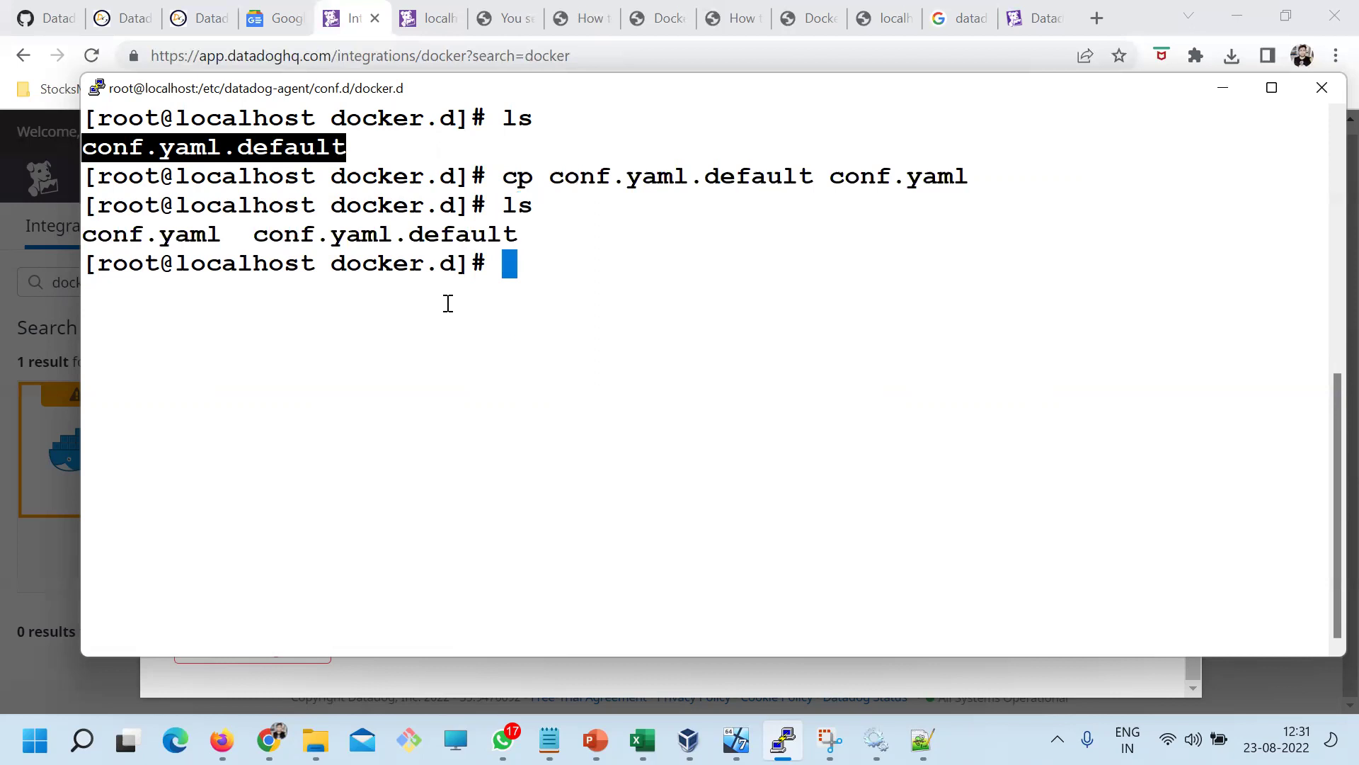
Enter the command 'vi conf.yaml' to open the new file for editing
double_click(188, 233)
key("super+c")
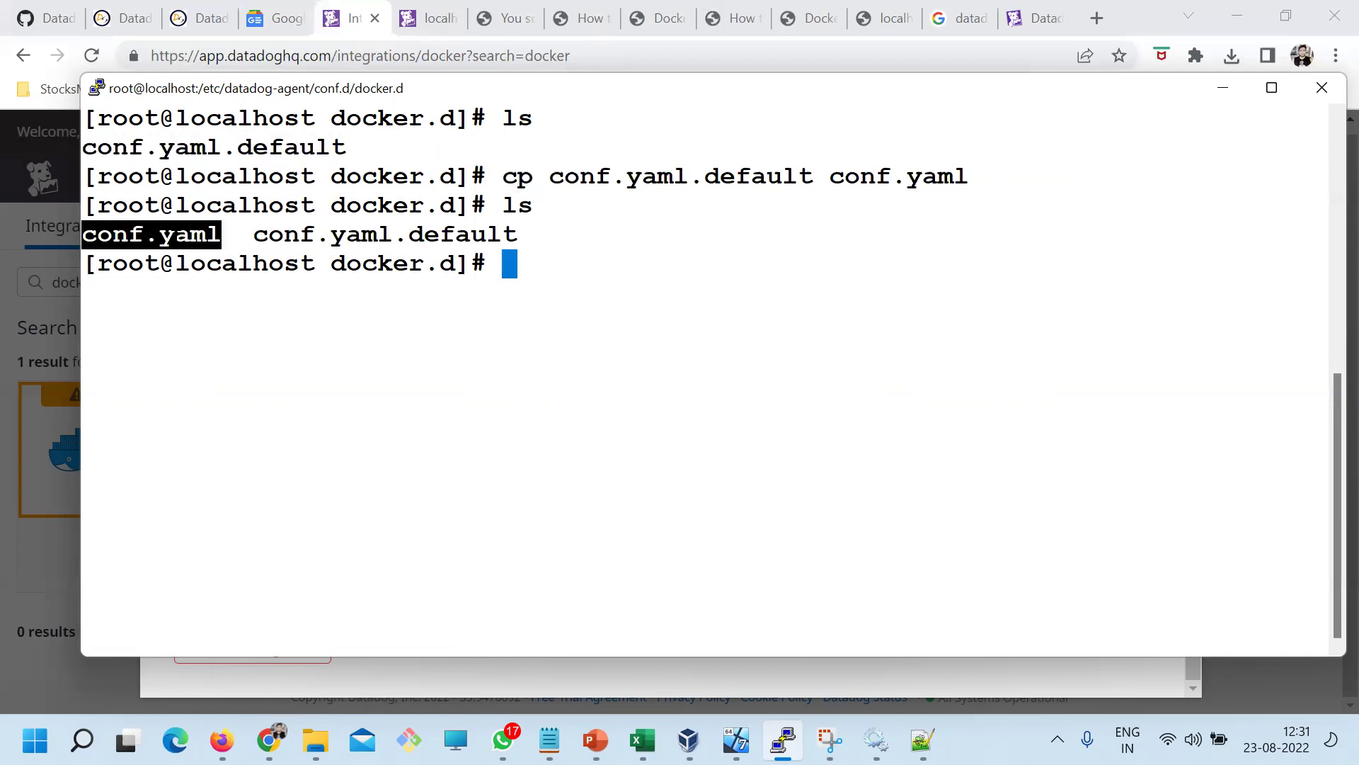
type("vi")
right_click(566, 223)
Open conf.yaml in vi and locate the init_config and instances sections
key("Return")
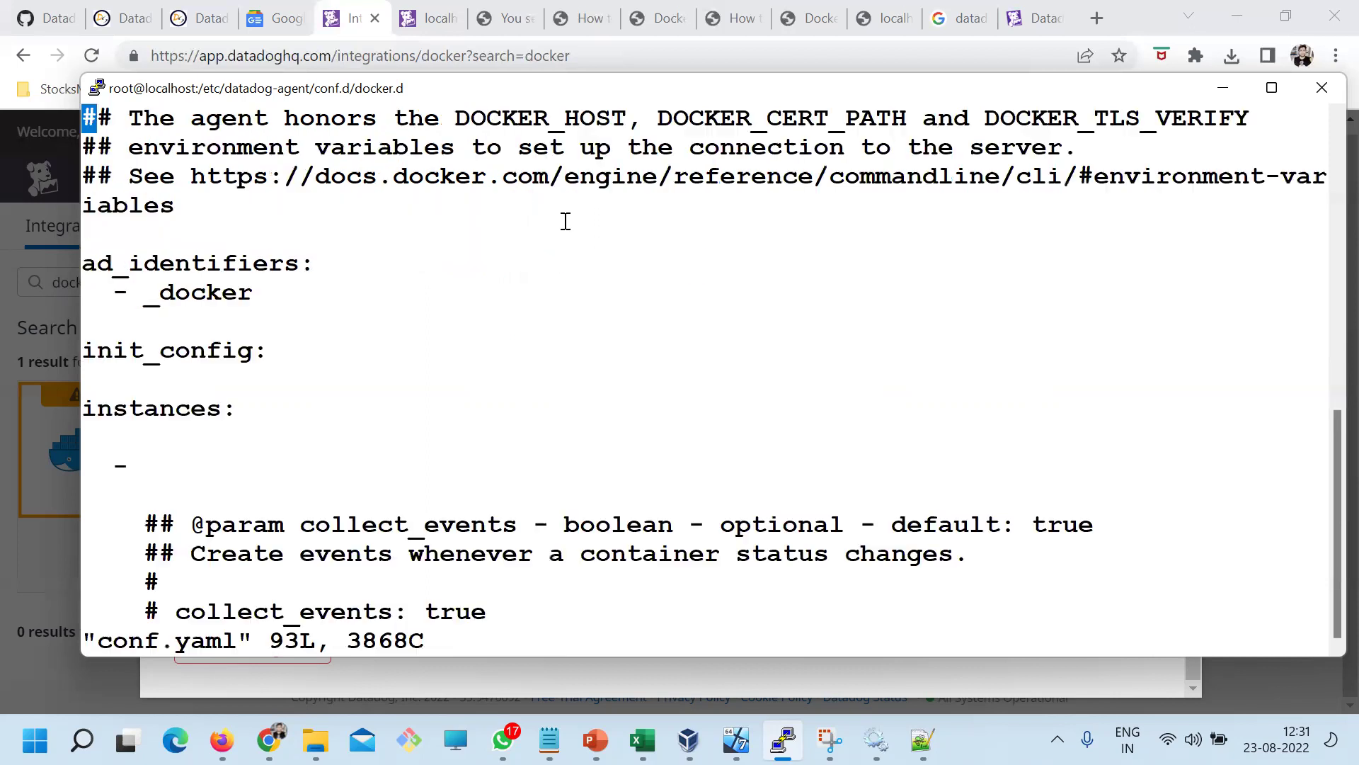
key("Down")
key("Down")
key("Down")
key("Down")
key("Down")
key("Down")
key("Down")
key("Down")
key("Down")
key("Down")
key("Down")
key("Down")
key("Down")
key("Down")
key("Down")
key("Down")
key("Down")
key("Down")
key("Down")
key("Down")
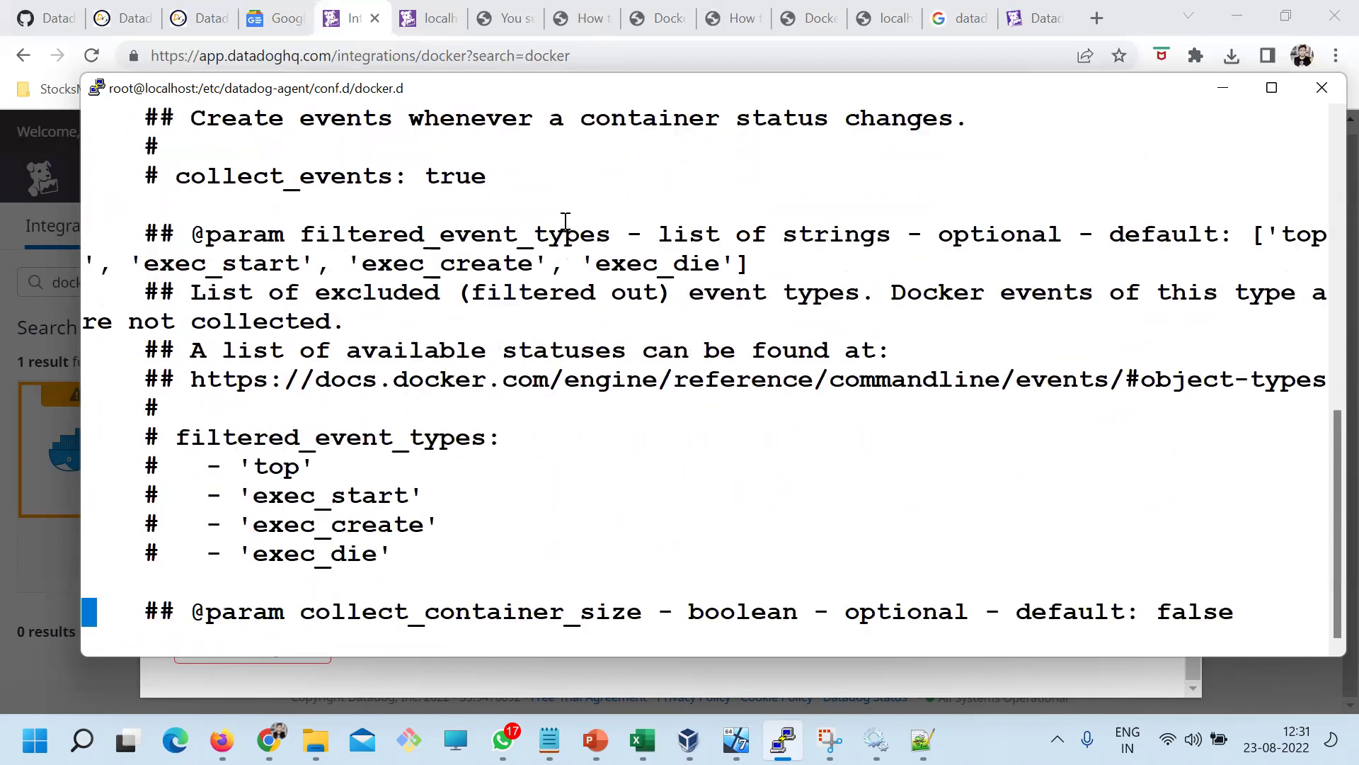
key("Down")
key("Down")
key("Down")
key("Down")
key("Down")
key("Down")
key("Down")
key("Down")
key("Down")
key("Down")
key("Down")
key("Down")
key("Down")
key("Up")
key("Up")
key("Up")
key("Up")
key("Up")
key("Up")
key("Up")
key("Up")
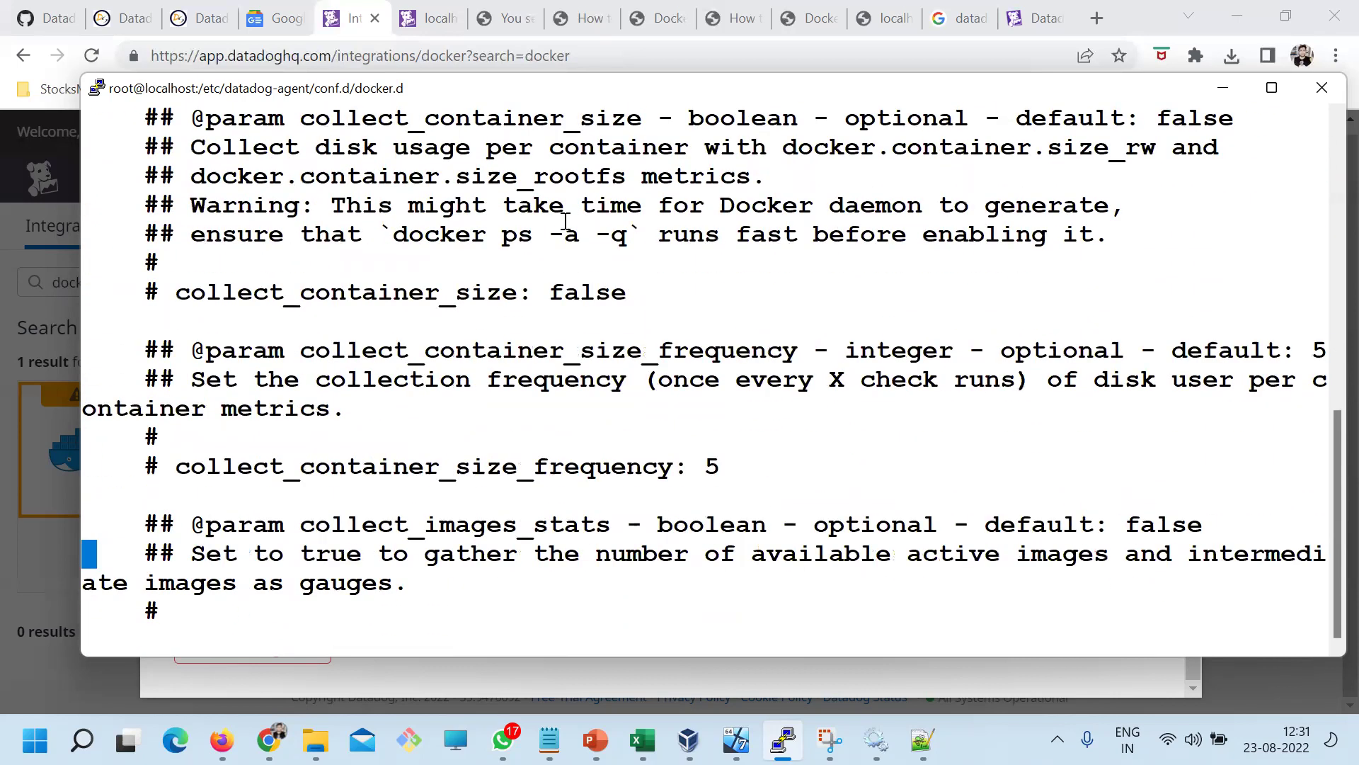
key("Up")
key("Up")
key("Up")
key("Up")
key("Up")
key("Up")
key("Up")
key("Up")
key("Up")
key("Up")
key("Up")
key("Up")
key("Up")
key("Up")
key("Up")
key("Up")
key("Up")
key("Up")
key("Up")
key("Up")
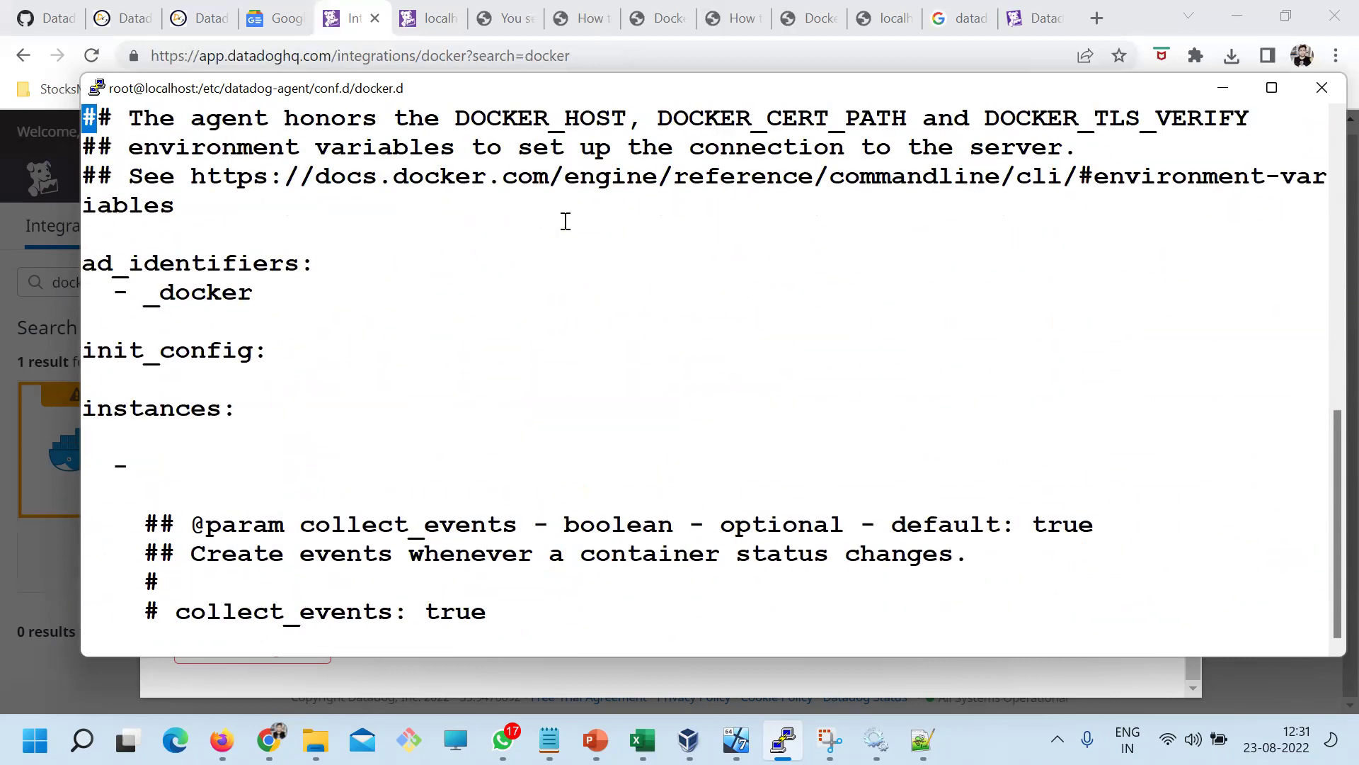
key("Down")
key("Down")
key("Down")
key("Down")
key("Down")
key("Down")
key("Down")
key("Down")
key("Down")
key("Down")
double_click(104, 358)
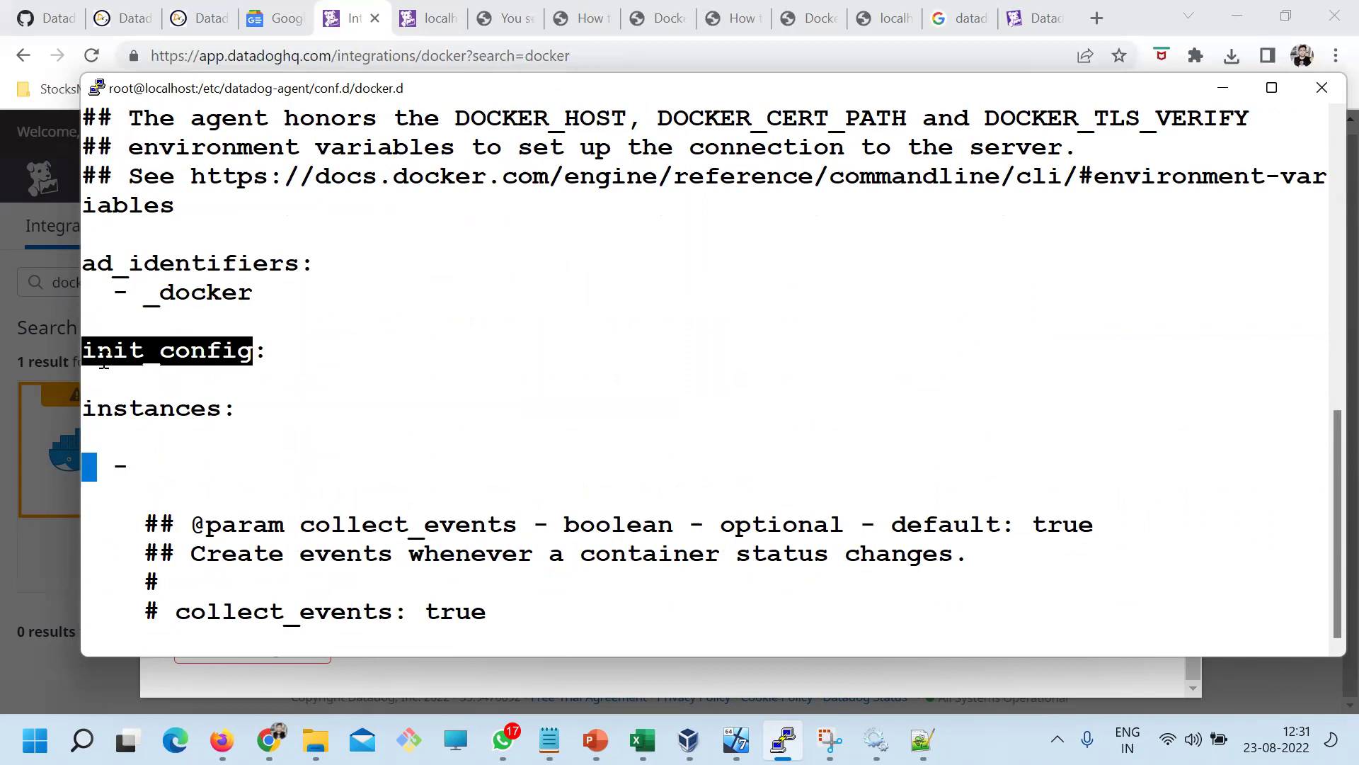
left_click(121, 414)
double_click(122, 414)
Copy the url: "unix://var/run/docker.sock" line from the Datadog sample and paste it under instances
key("alt+Tab")
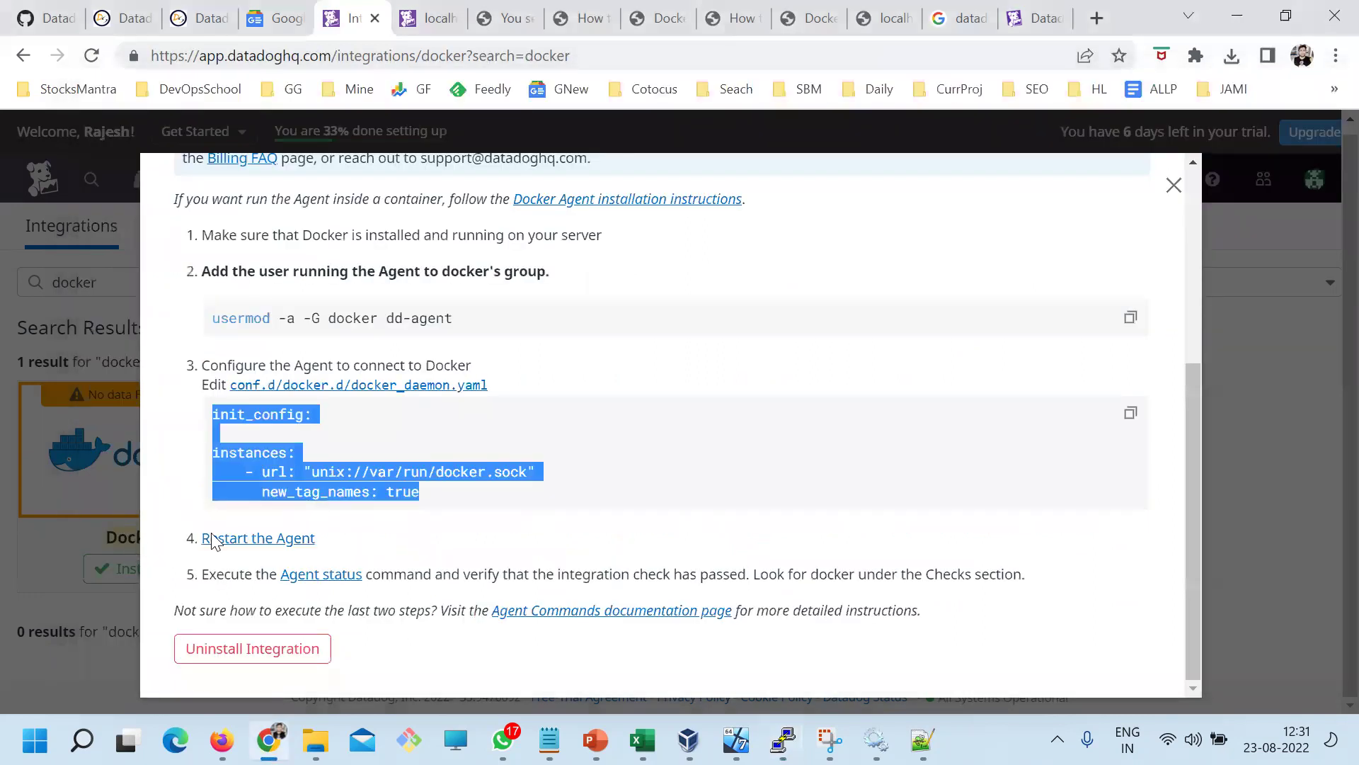
left_click(262, 451)
double_click(253, 414)
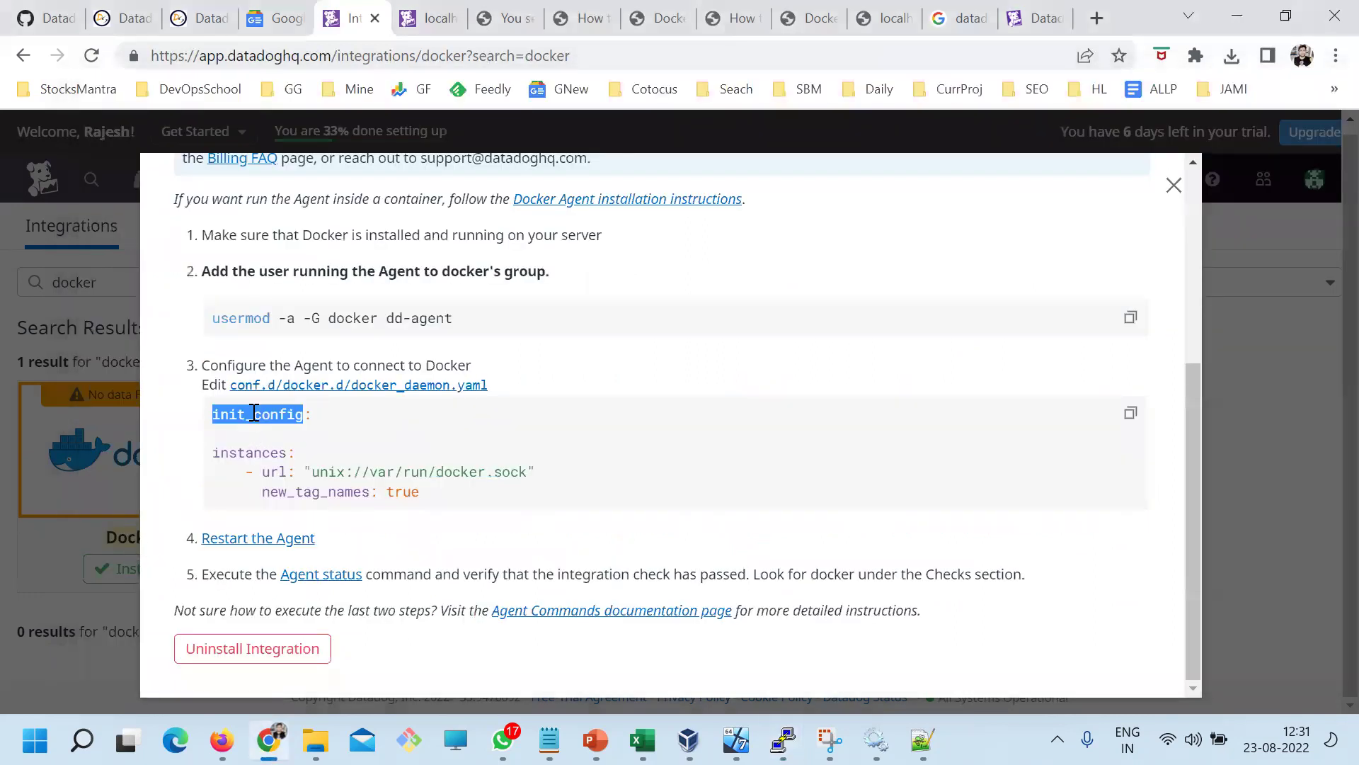
double_click(243, 451)
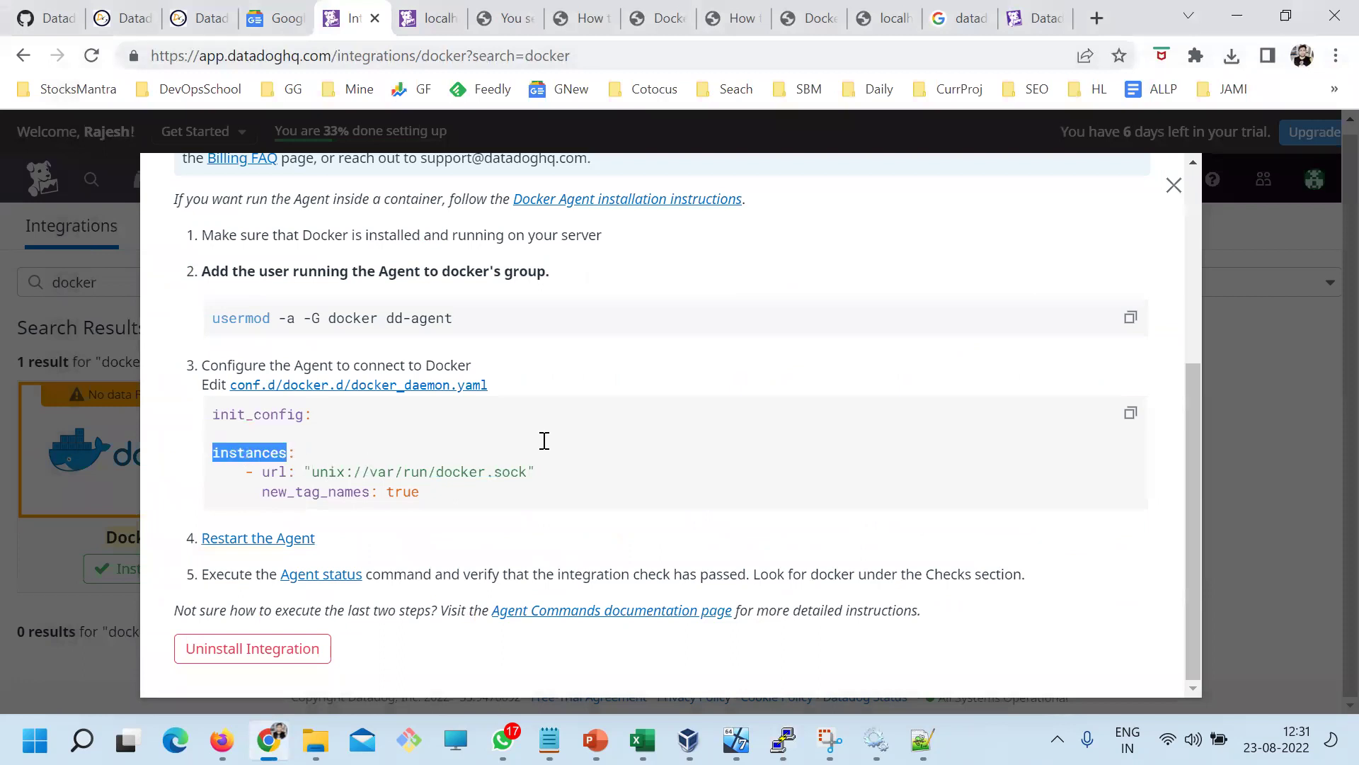
left_click_drag(536, 472, 263, 471)
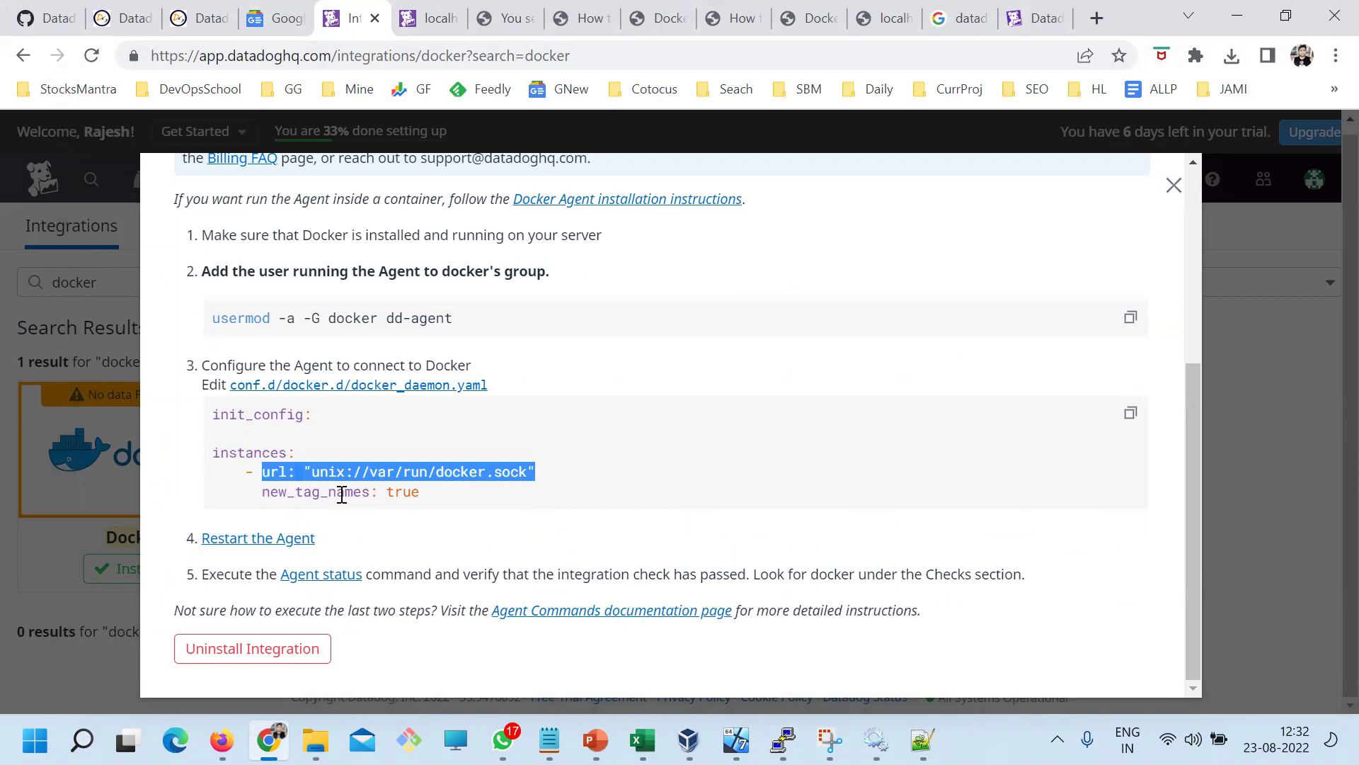
left_click(346, 489)
left_click_drag(263, 471, 571, 470)
right_click(486, 473)
left_click(527, 492)
key("alt+Tab")
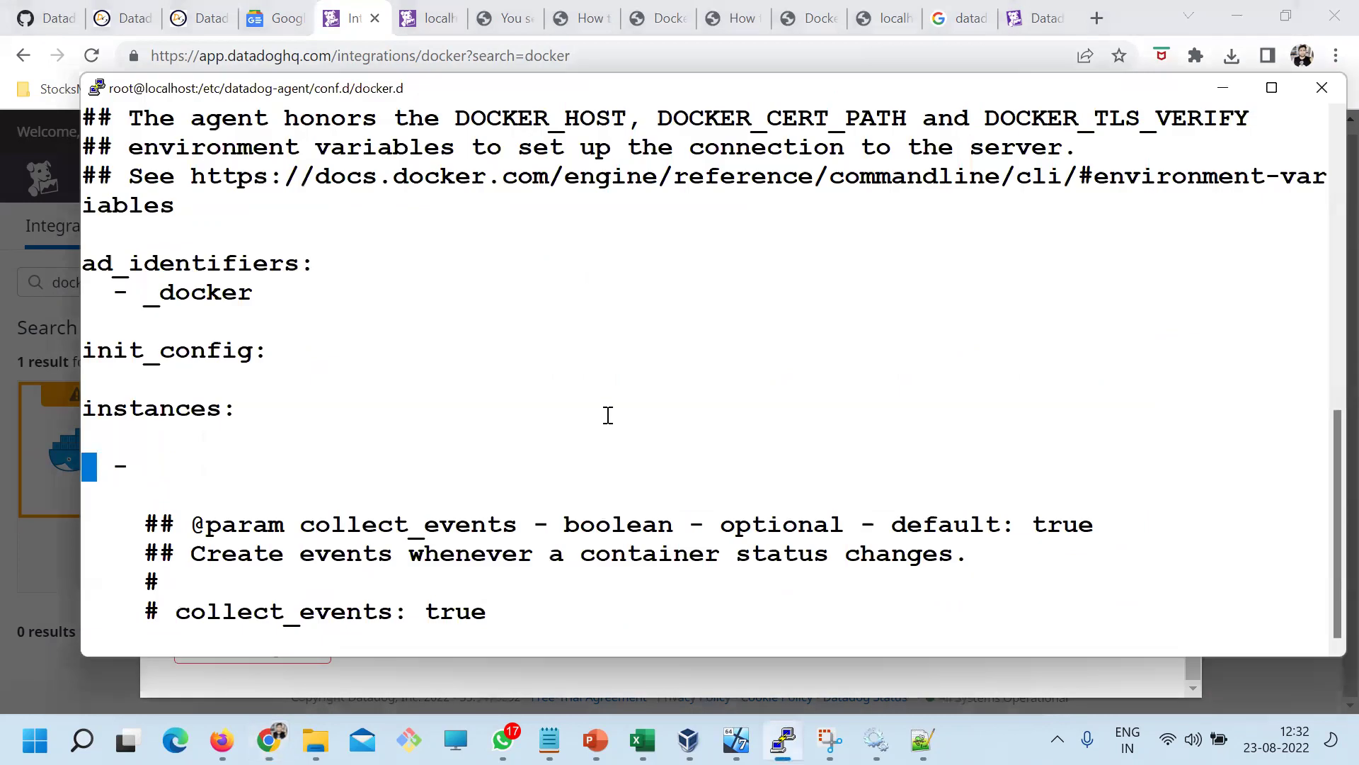
key("Right")
key("Right")
key("alt+Tab")
key("alt+Tab")
key("a")
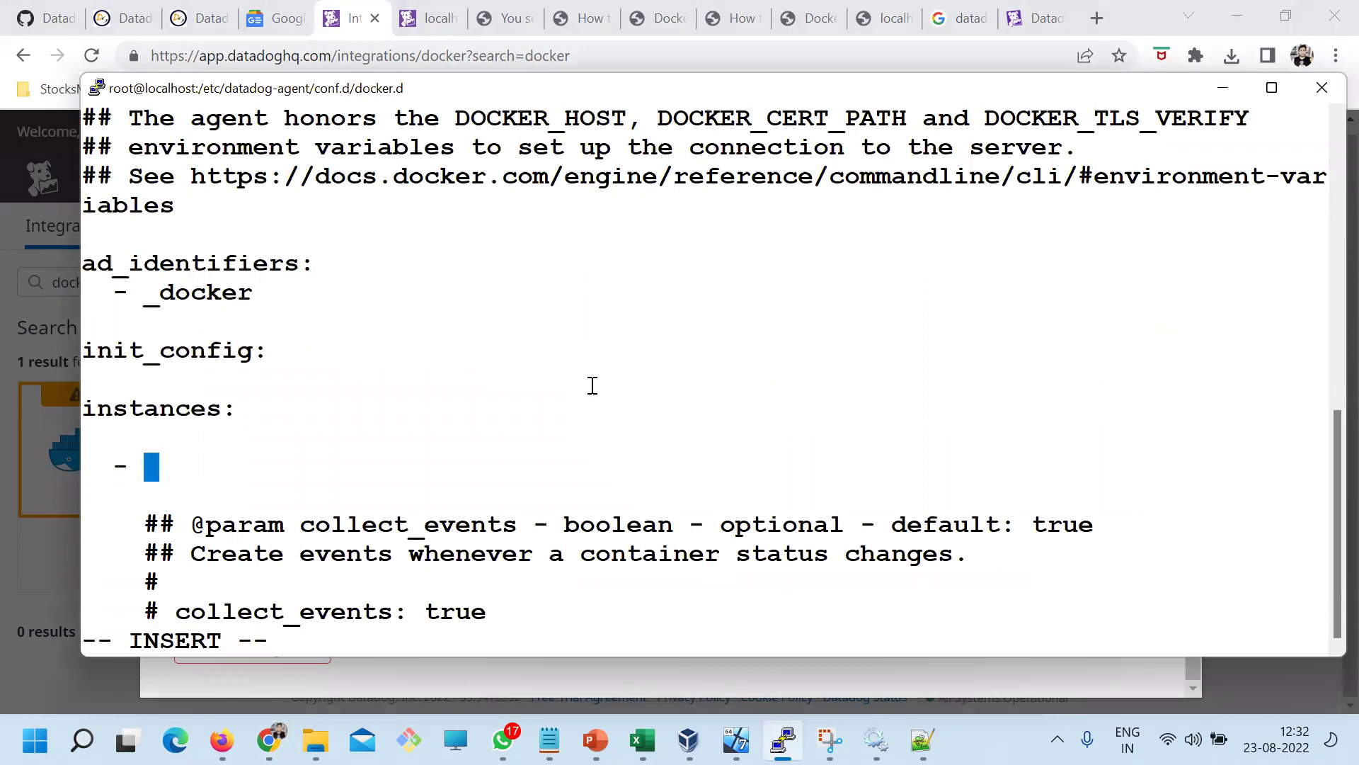
right_click(593, 385)
key("Return")
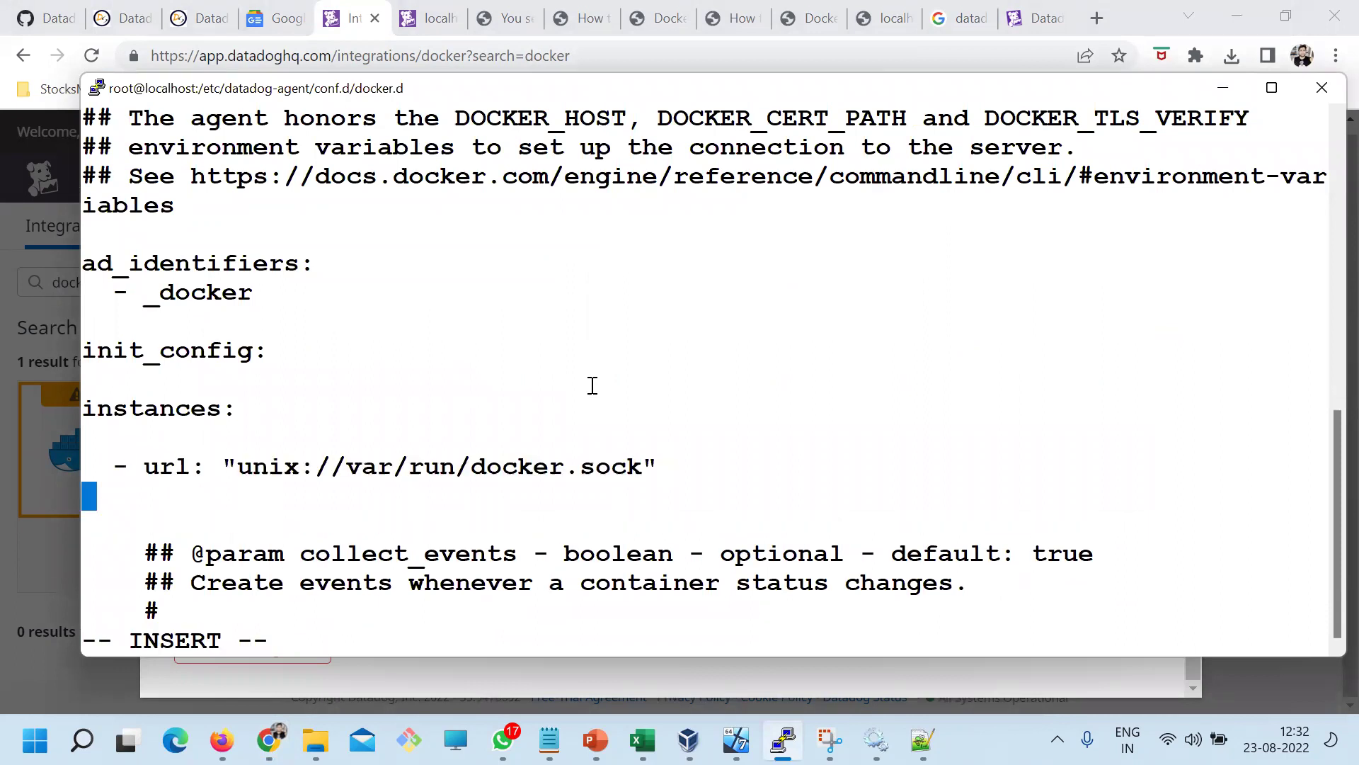
Copy new_tag_names: true from the Datadog sample and paste it below the url line
key("alt+Tab")
left_click_drag(261, 492, 439, 492)
left_click(268, 504)
left_click_drag(262, 491, 439, 495)
right_click(396, 495)
left_click(452, 331)
key("alt+Tab")
right_click(452, 332)
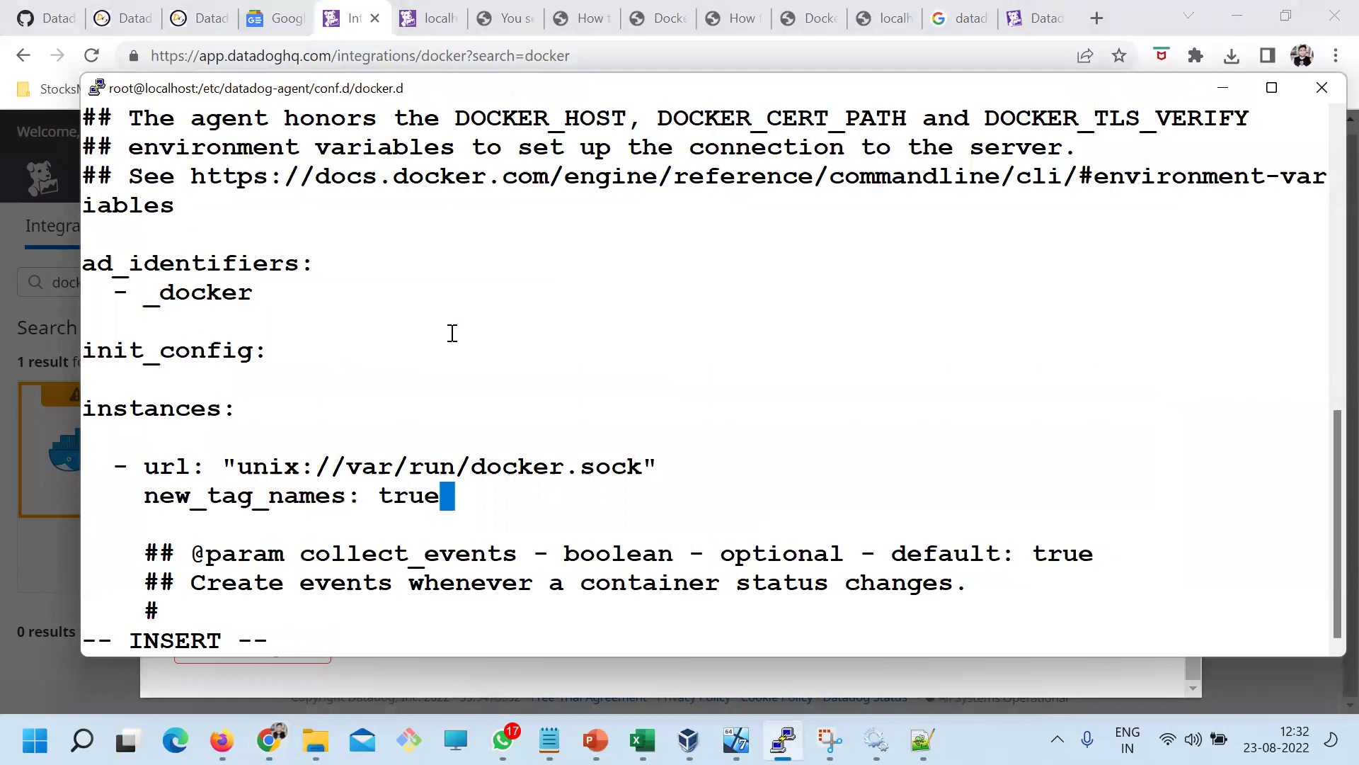
Remove the stray characters, then save and quit conf.yaml with :wq
type(":wq")
key("Return")
key("BackSpace")
key("BackSpace")
key("BackSpace")
key("BackSpace")
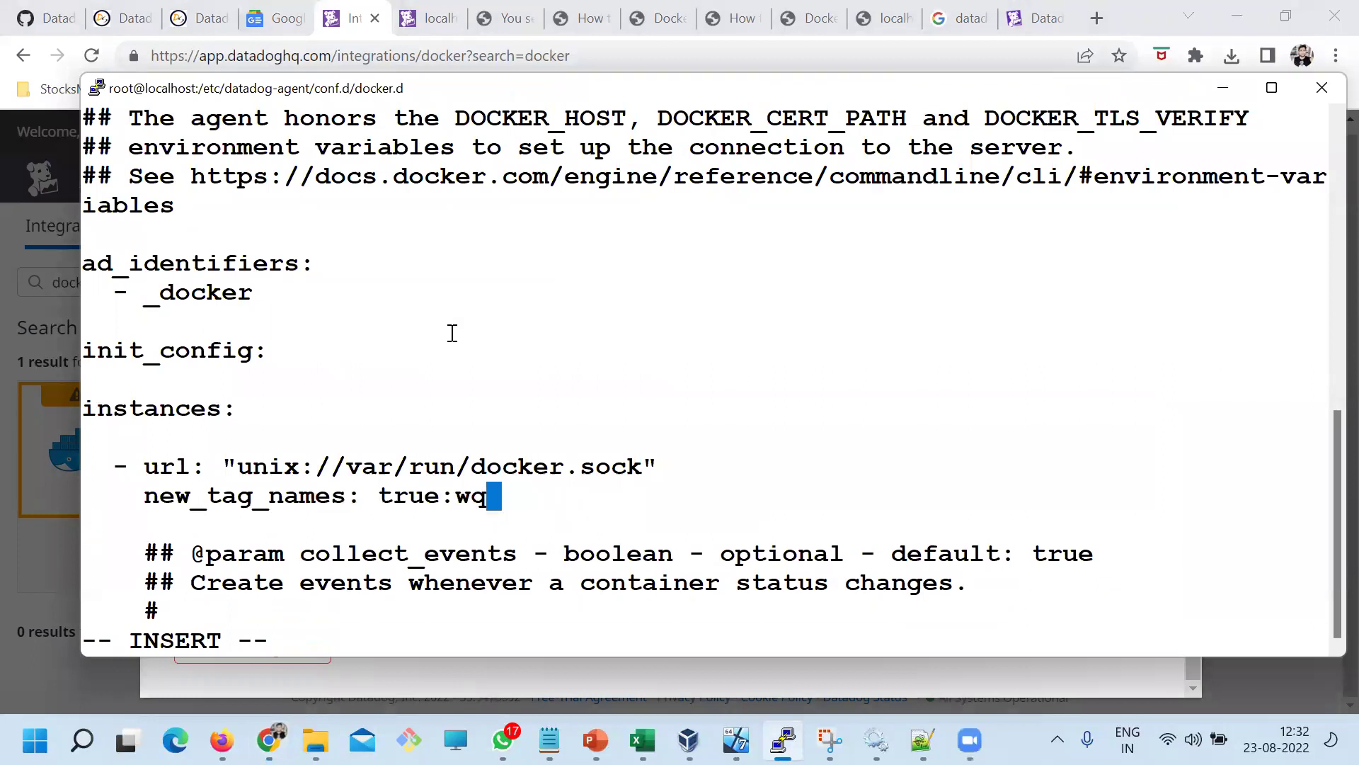
key("Escape")
type(":wq")
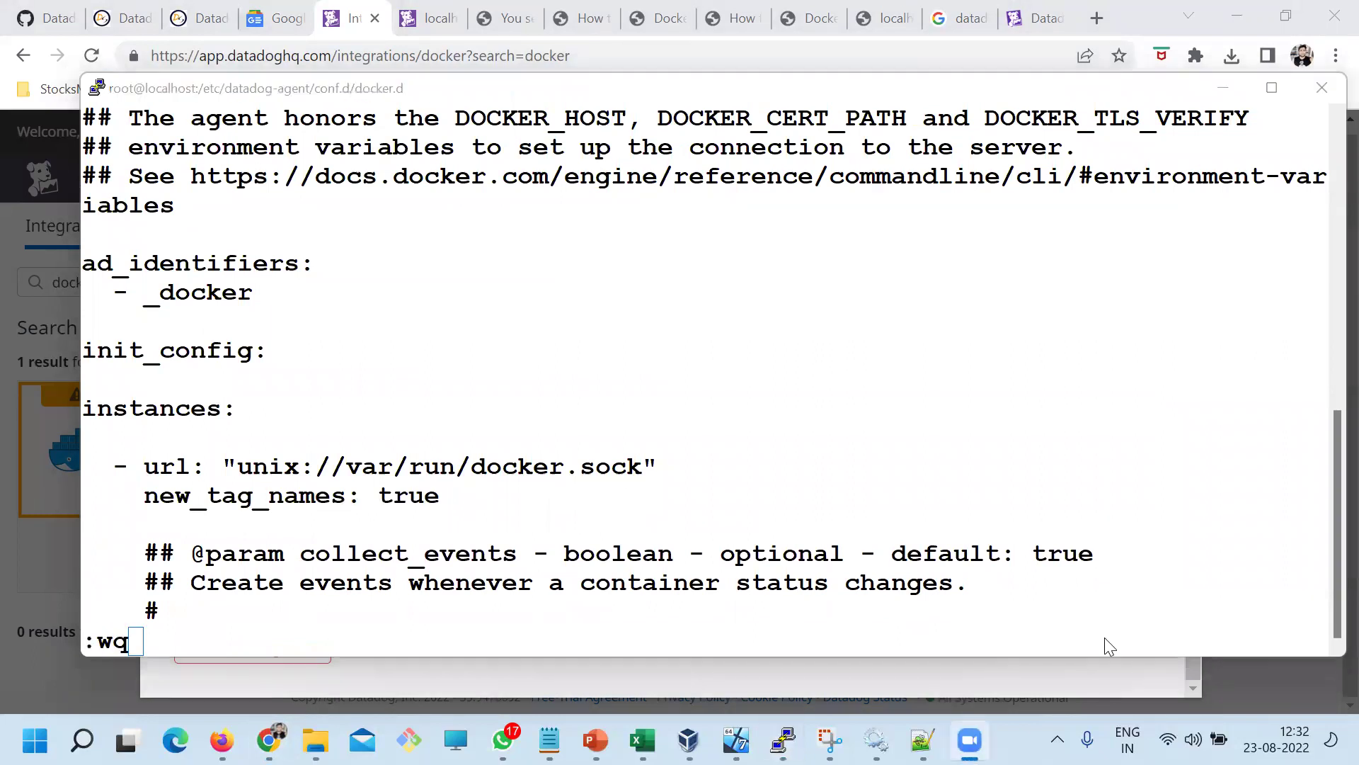
left_click(593, 257)
key("Return")
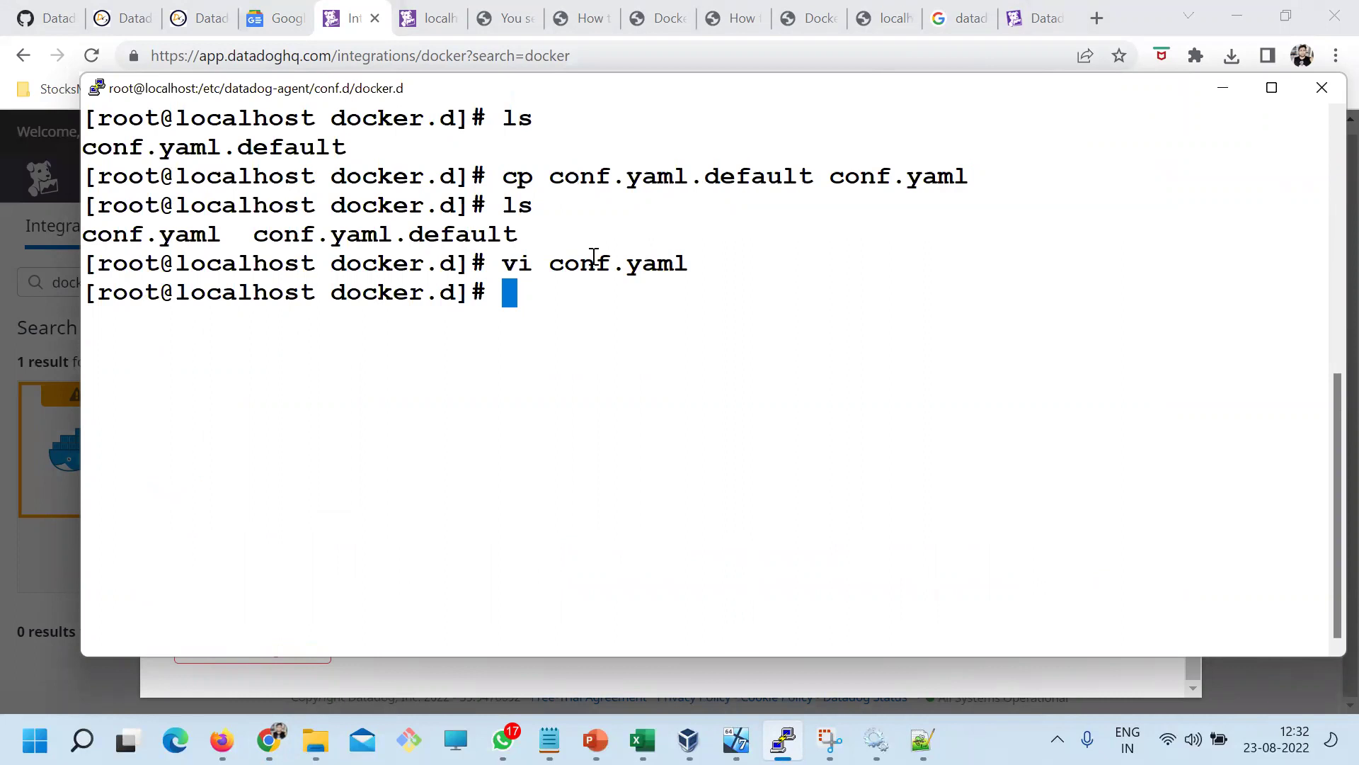
Reopen conf.yaml in vi and compare the edits with the Datadog sample config
double_click(622, 266)
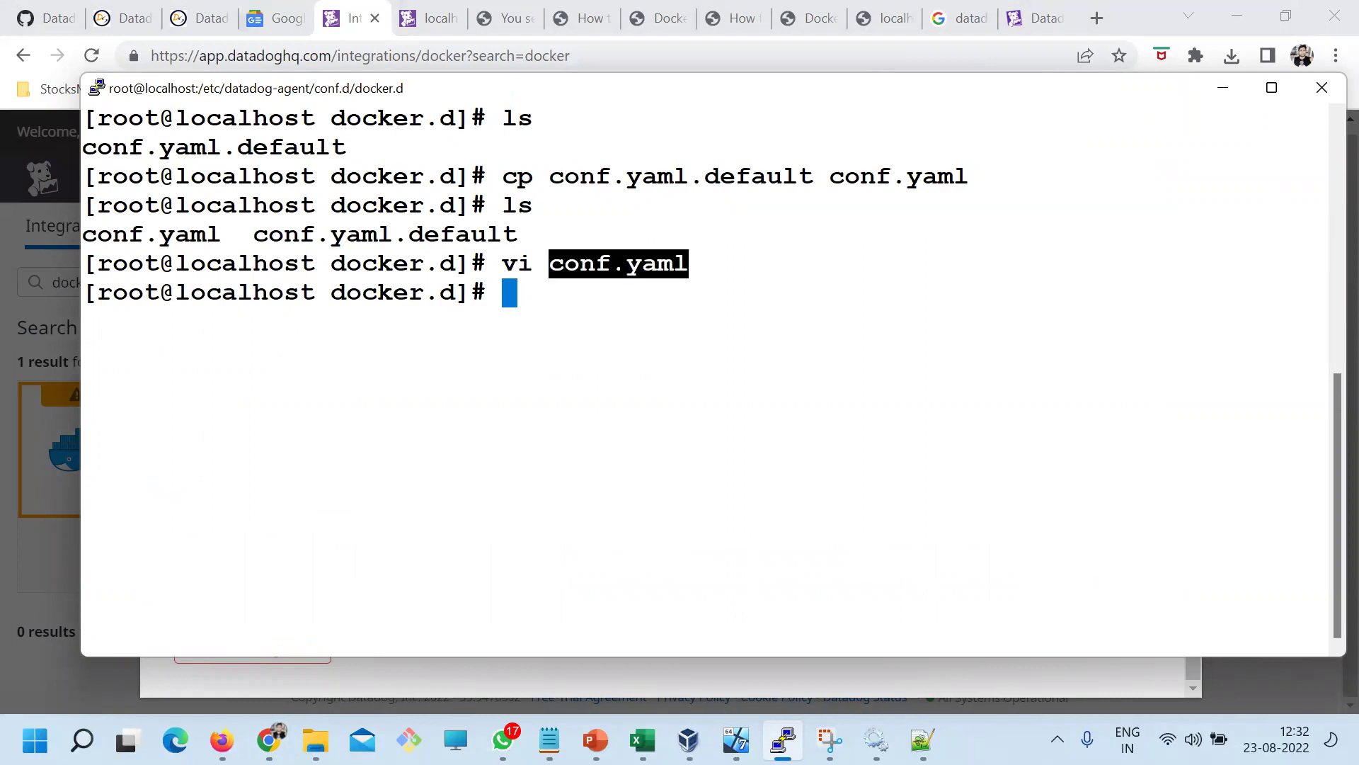
key("Up")
key("Return")
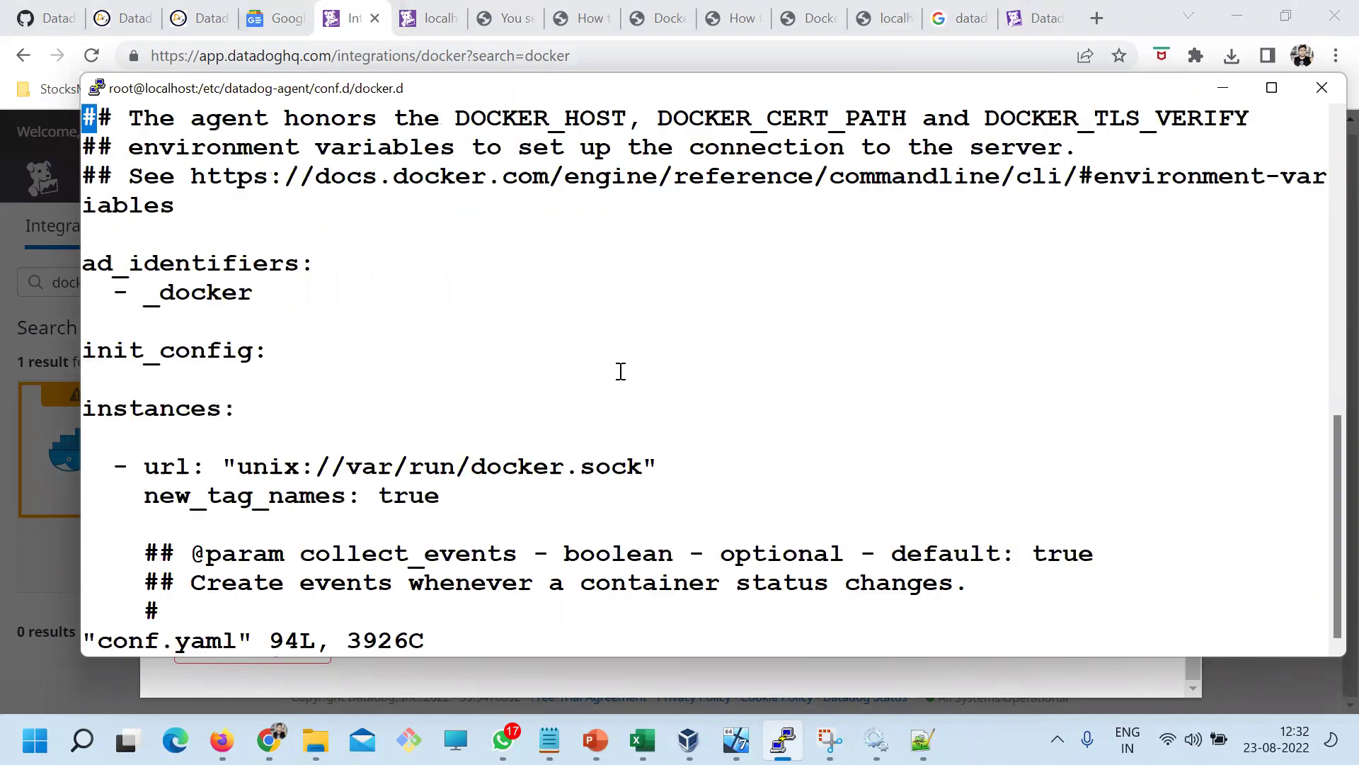
key("alt+Tab")
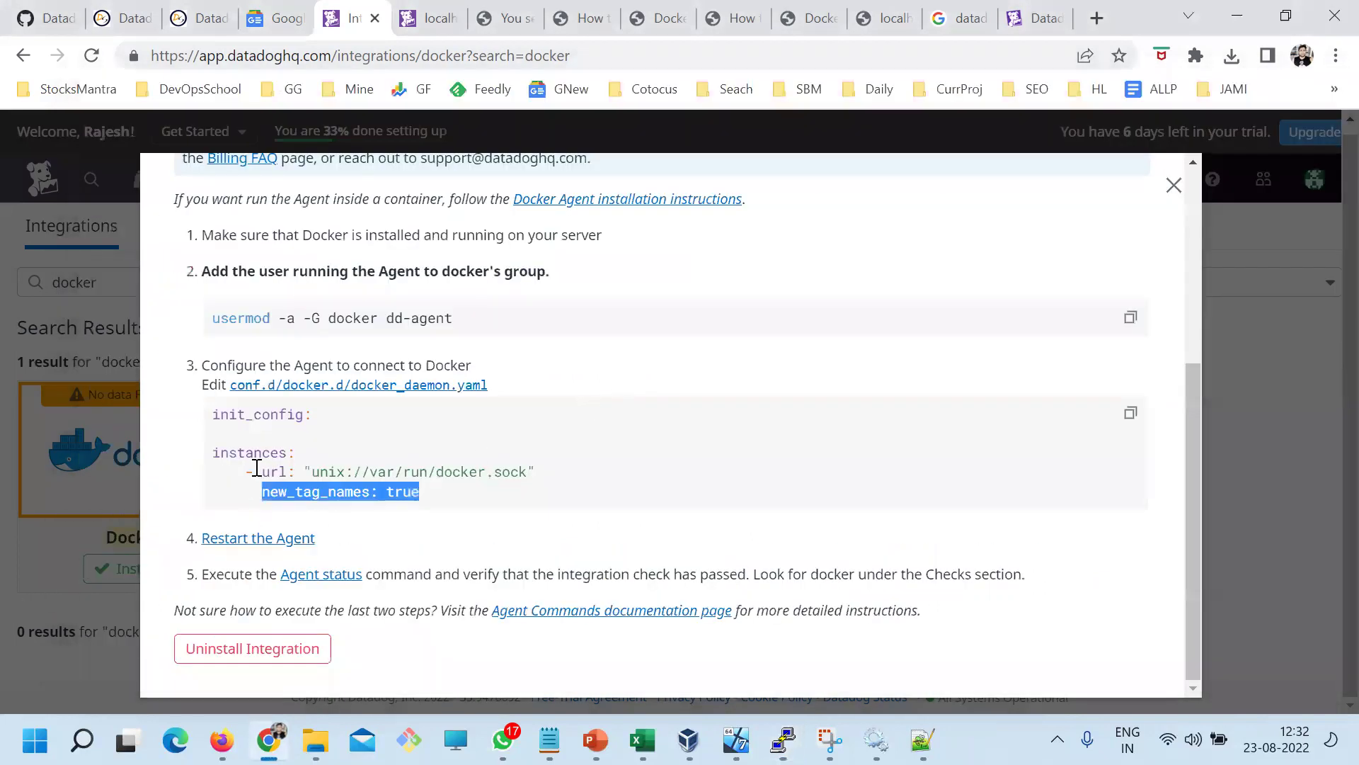
left_click(326, 432)
left_click_drag(490, 386, 350, 386)
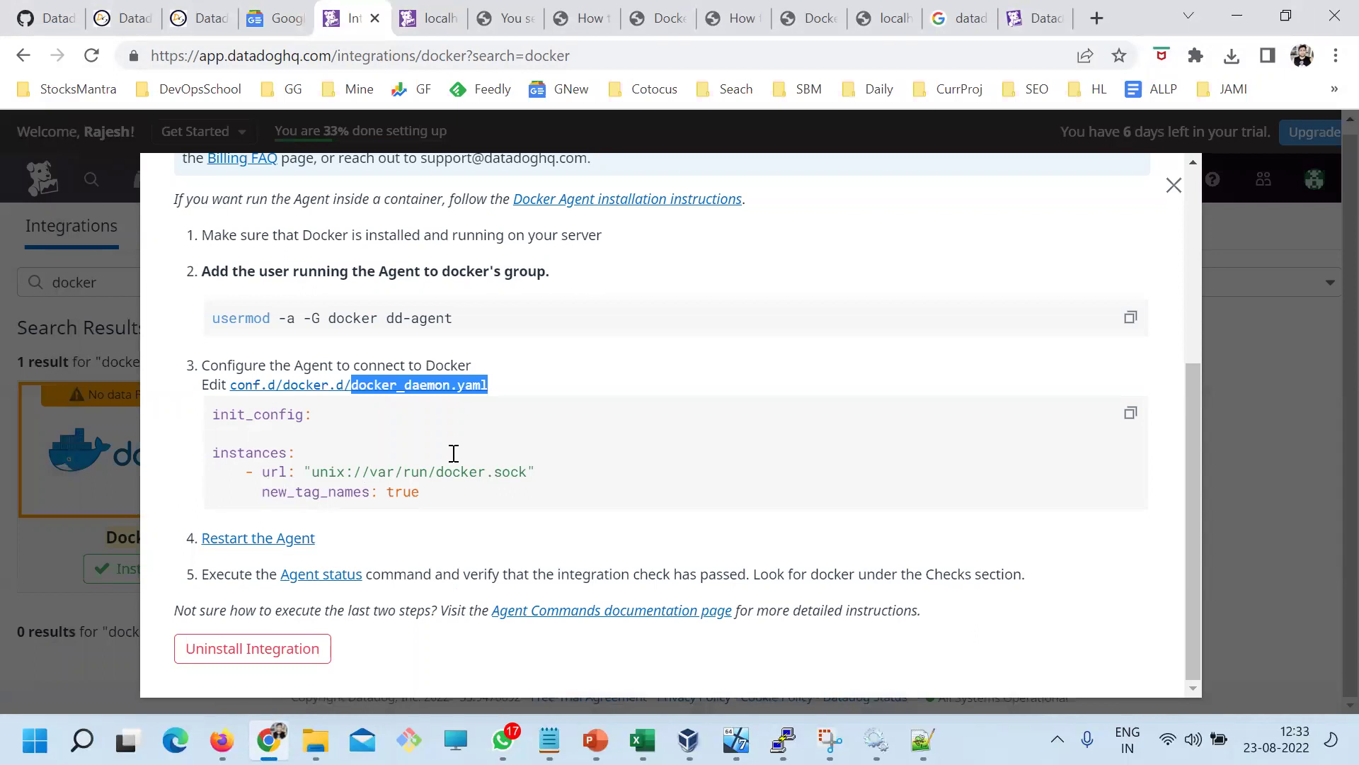
key("alt+Tab")
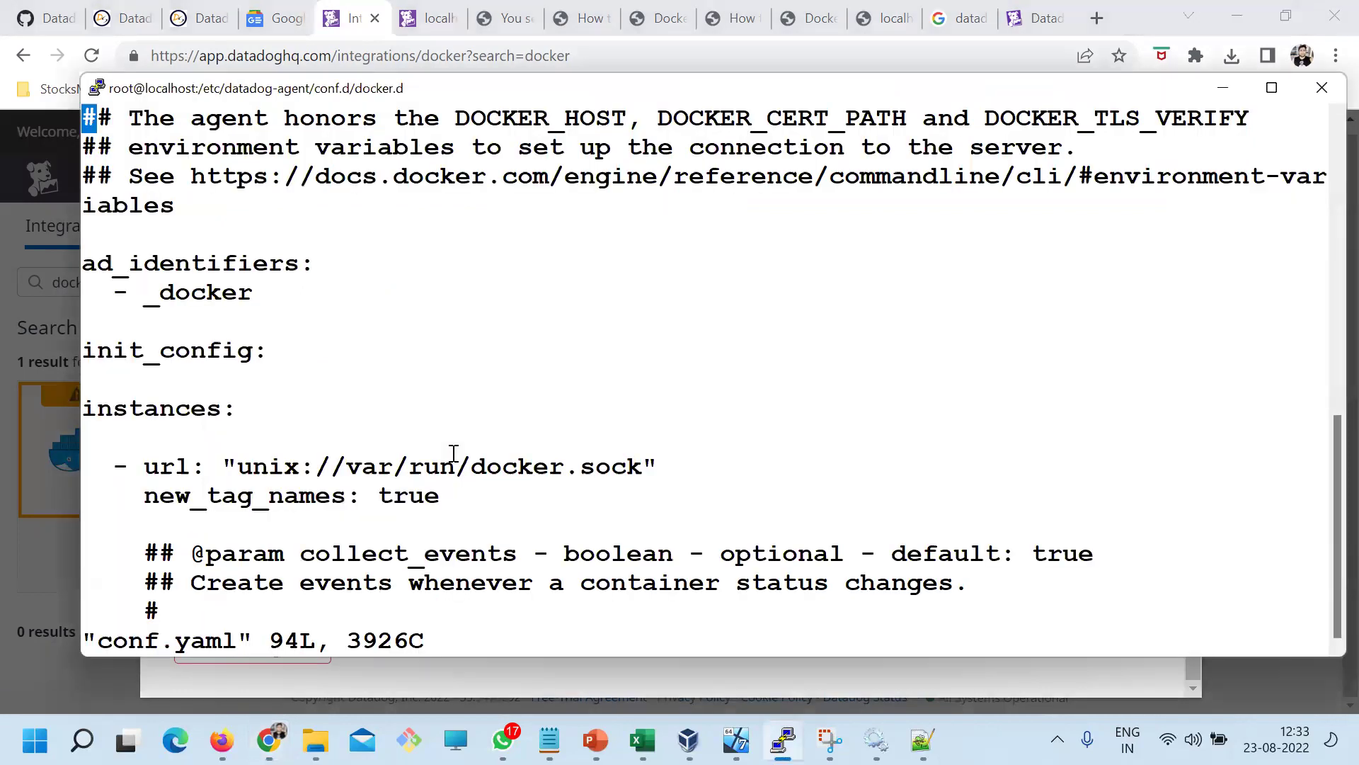
Quit conf.yaml with :q! and run ls, confirming conf.yaml beside conf.yaml.default
type(":Q!")
key("Return")
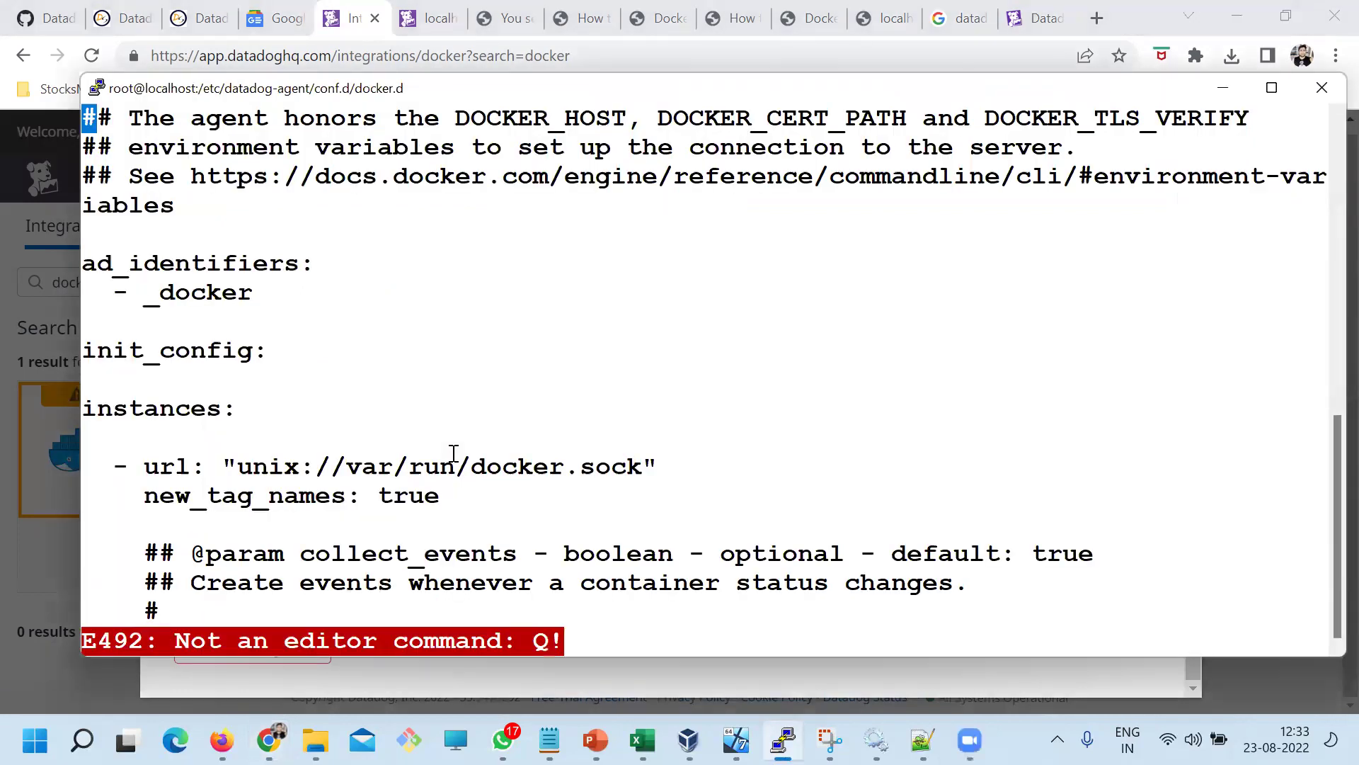
type(":q!")
key("Return")
type("ls")
key("Return")
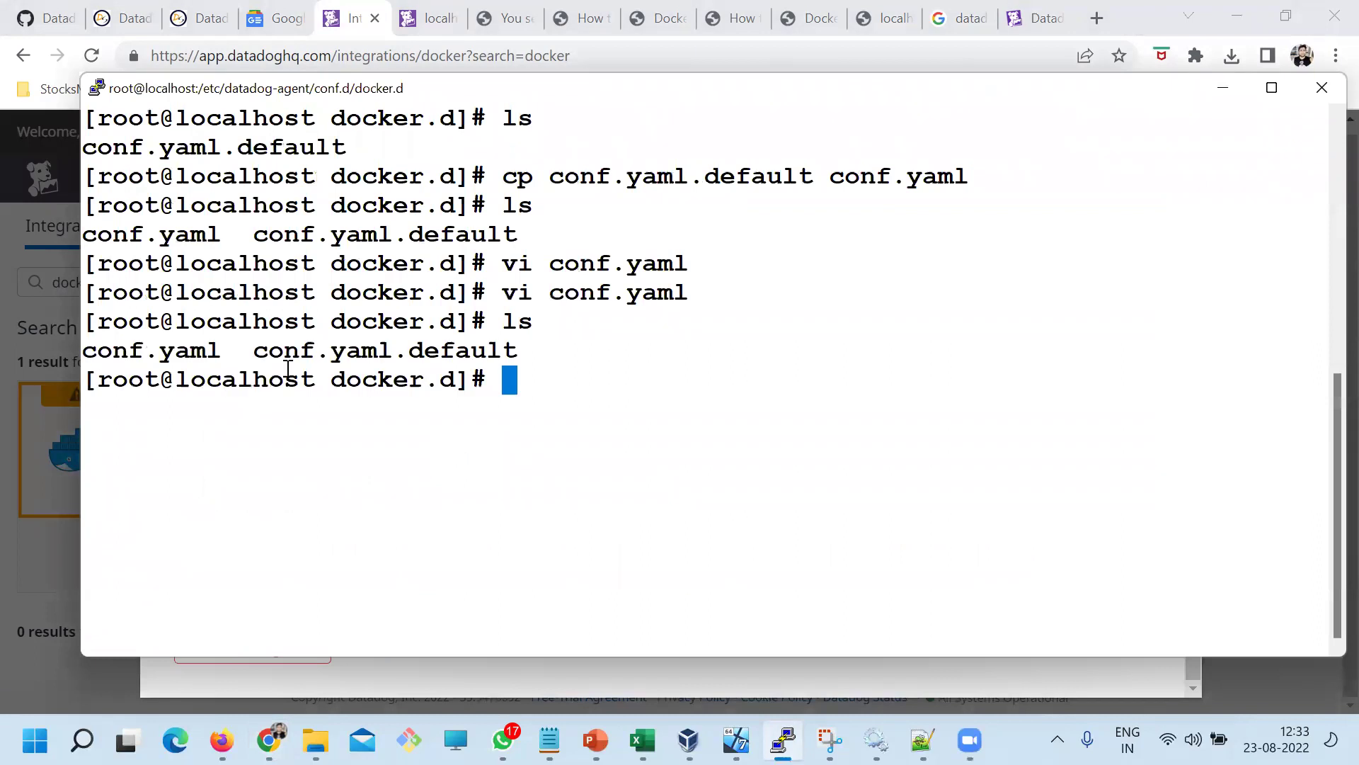
double_click(126, 324)
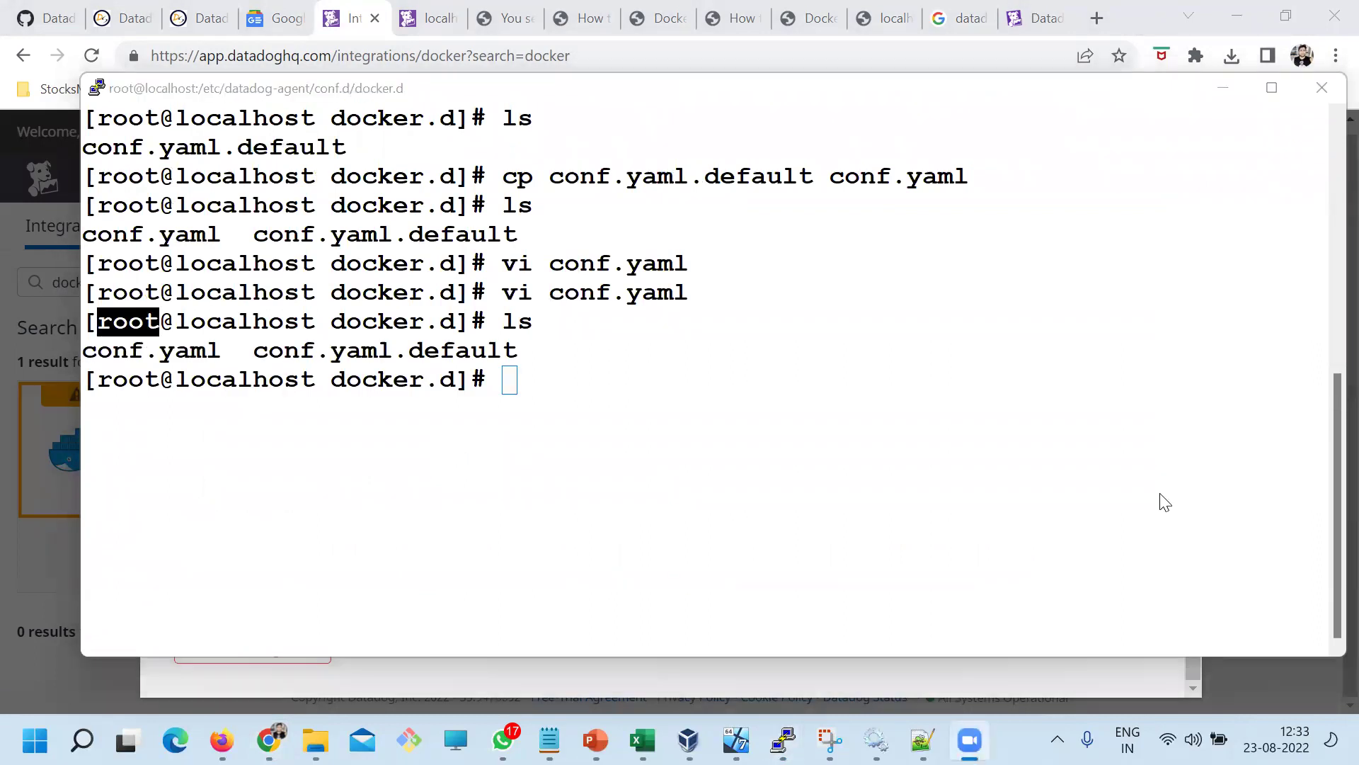
left_click(797, 470)
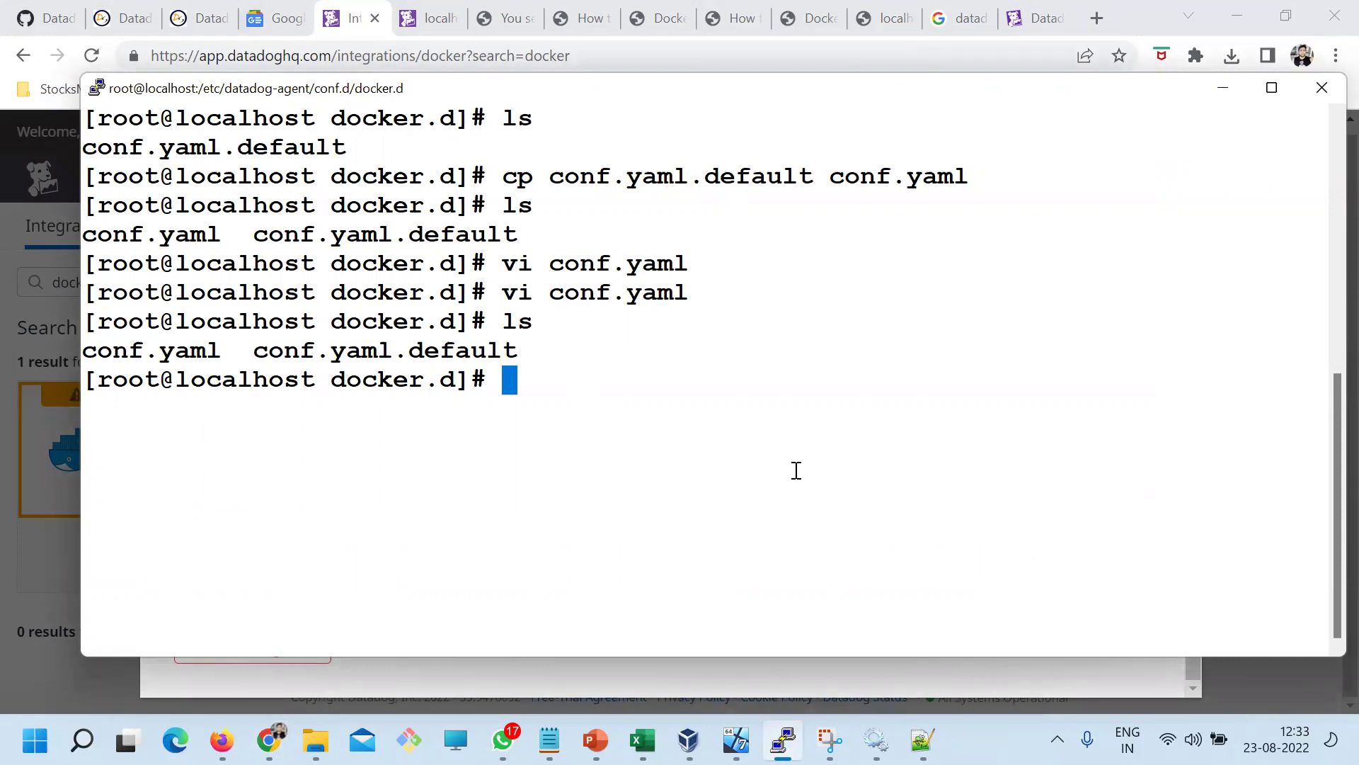
key("alt+Tab")
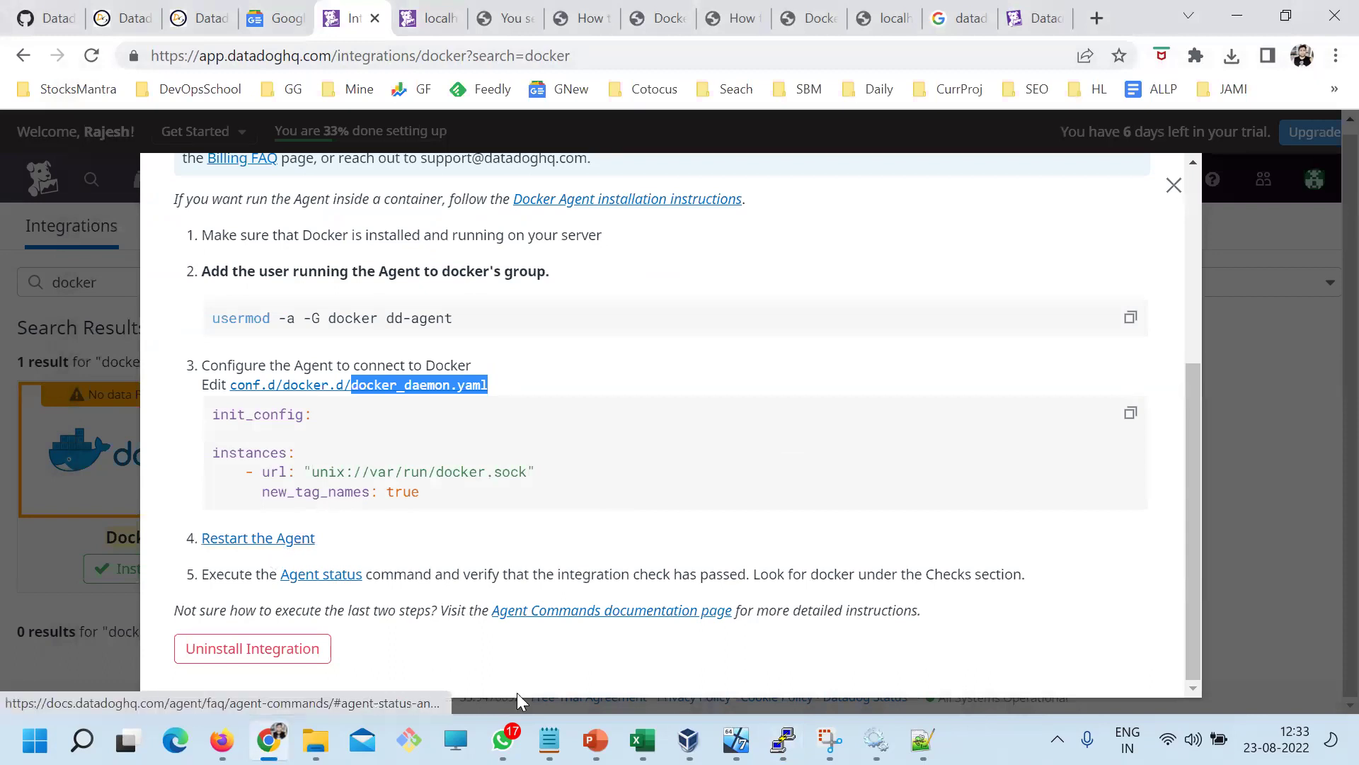
Restart the Datadog agent with systemctl restart datadog-agent copied from the guide
left_click(878, 9)
left_click(808, 18)
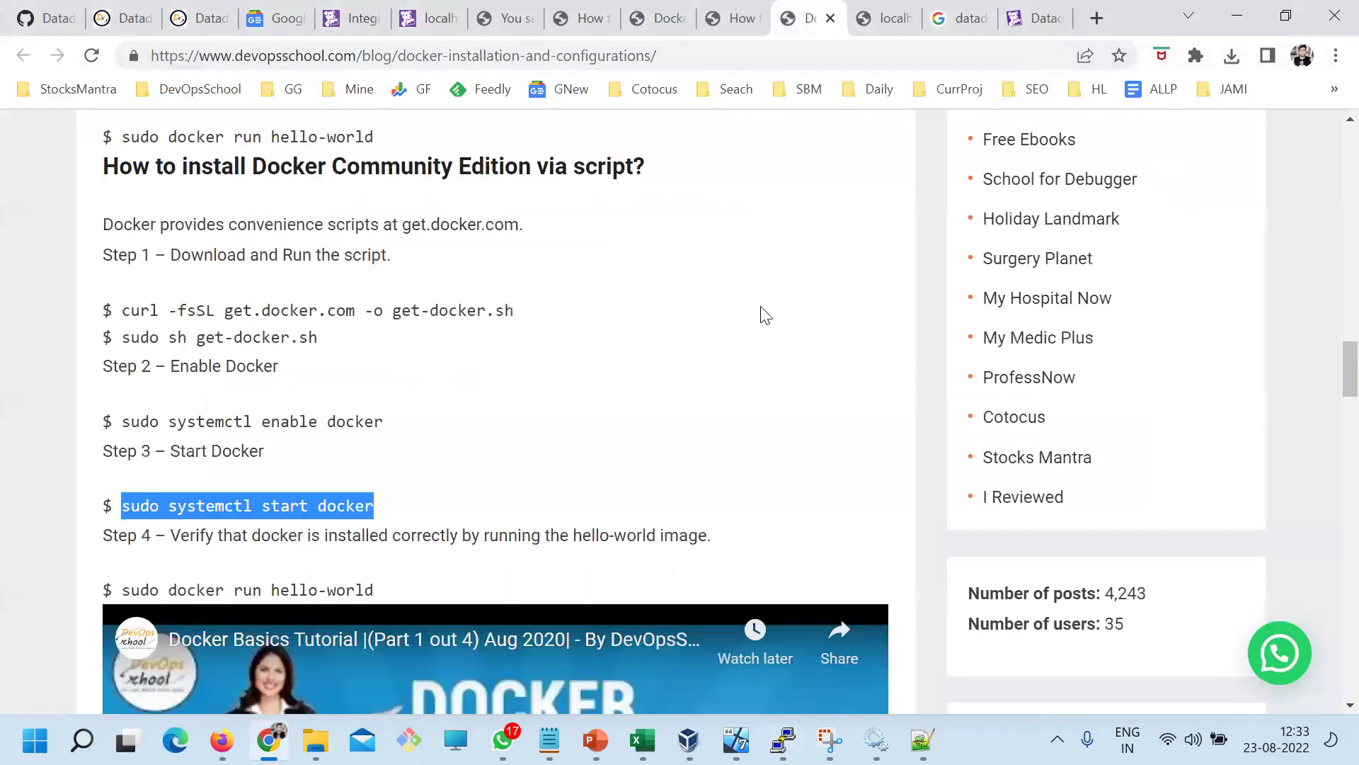
key("ctrl+shift+Tab")
scroll(490, 340, "down", 10)
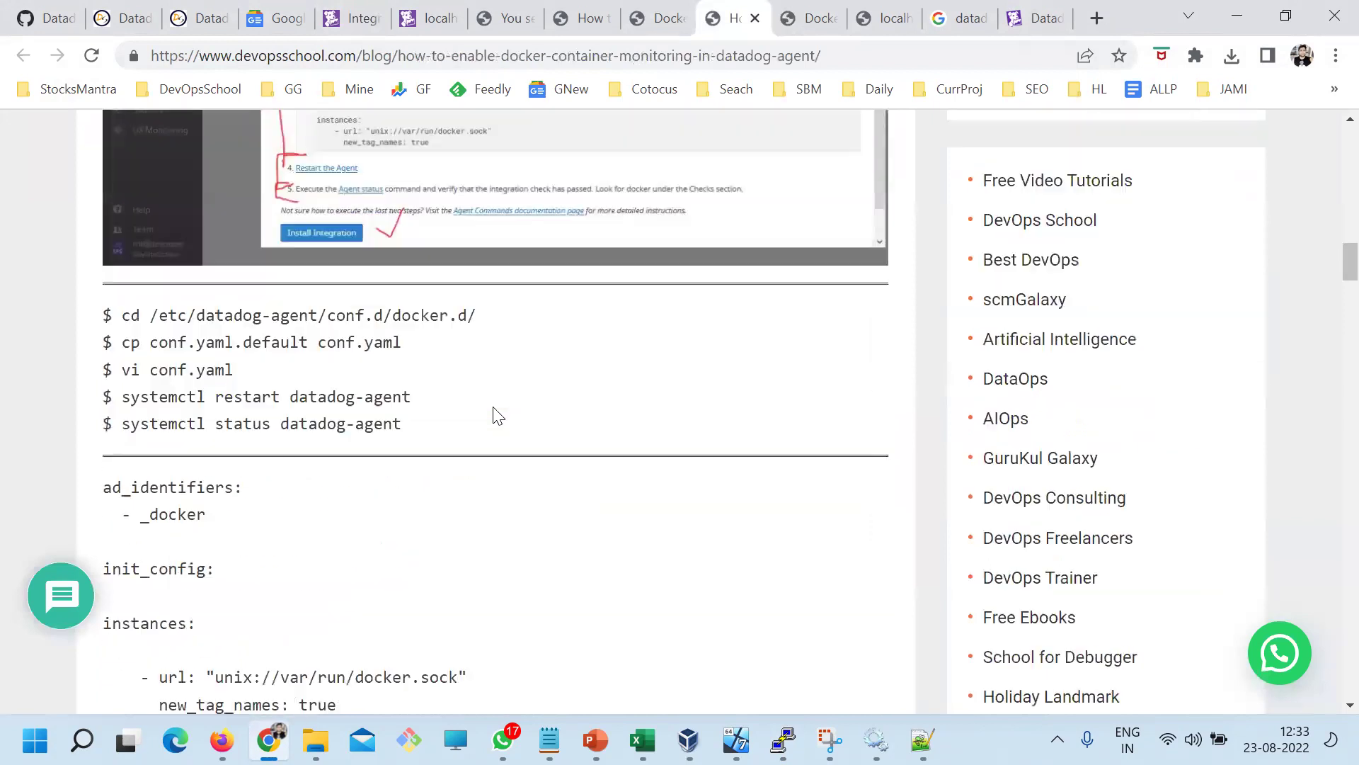
scroll(273, 364, "up", 3)
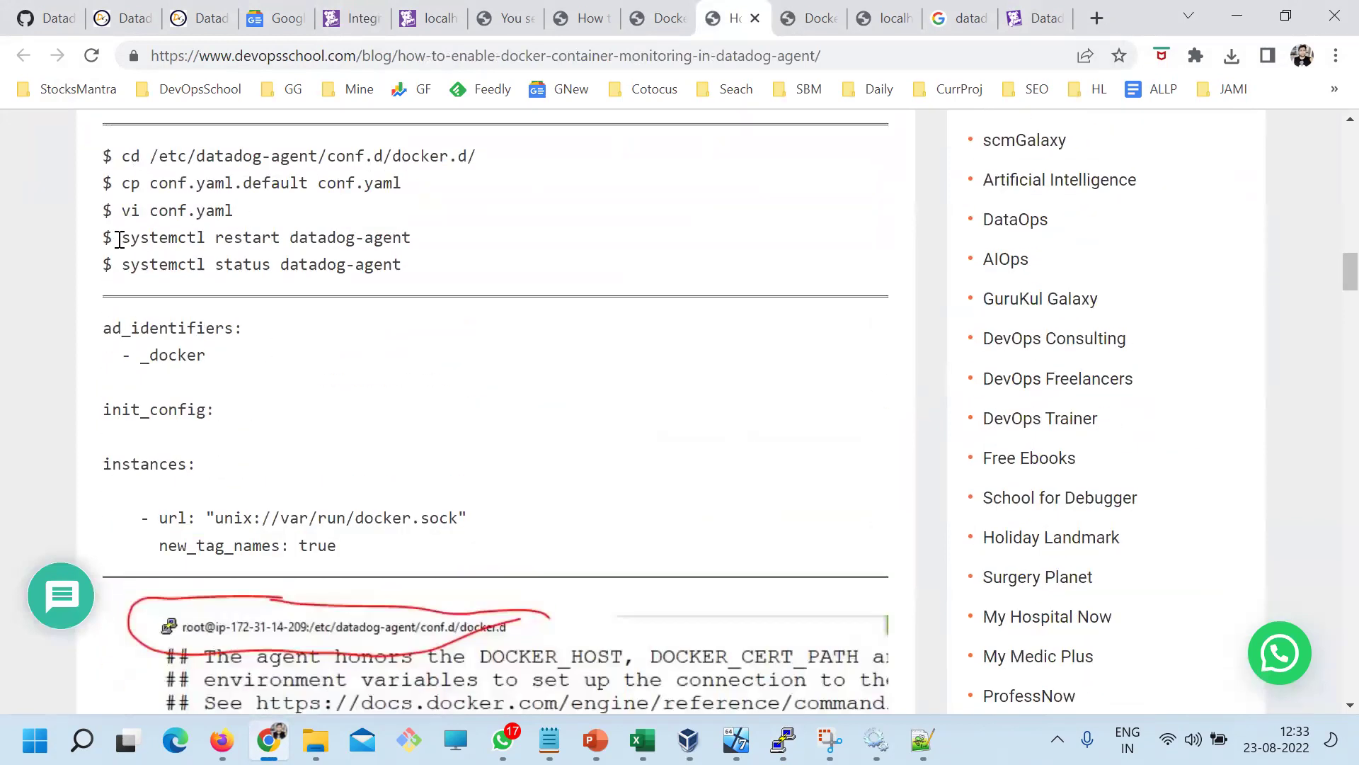
left_click_drag(117, 239, 489, 242)
left_click(783, 739)
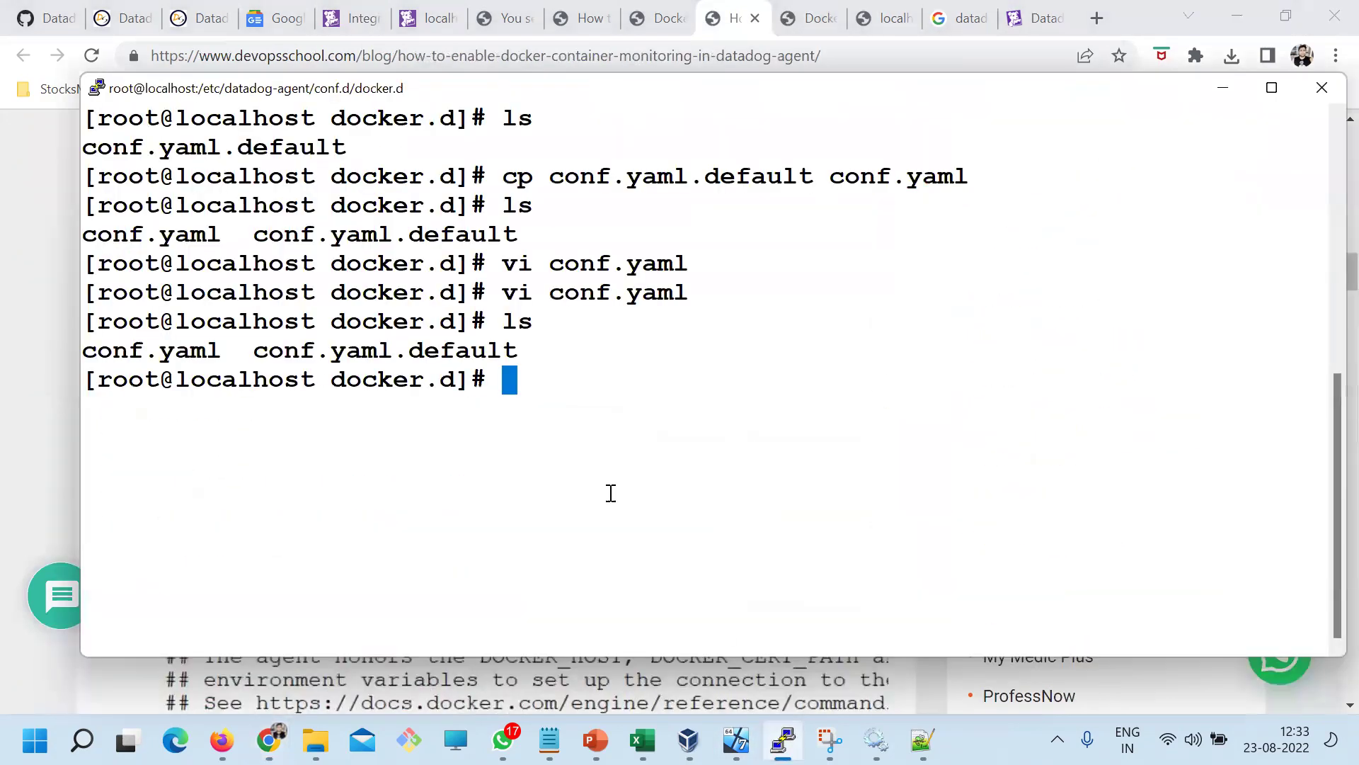
right_click(582, 380)
key("Return")
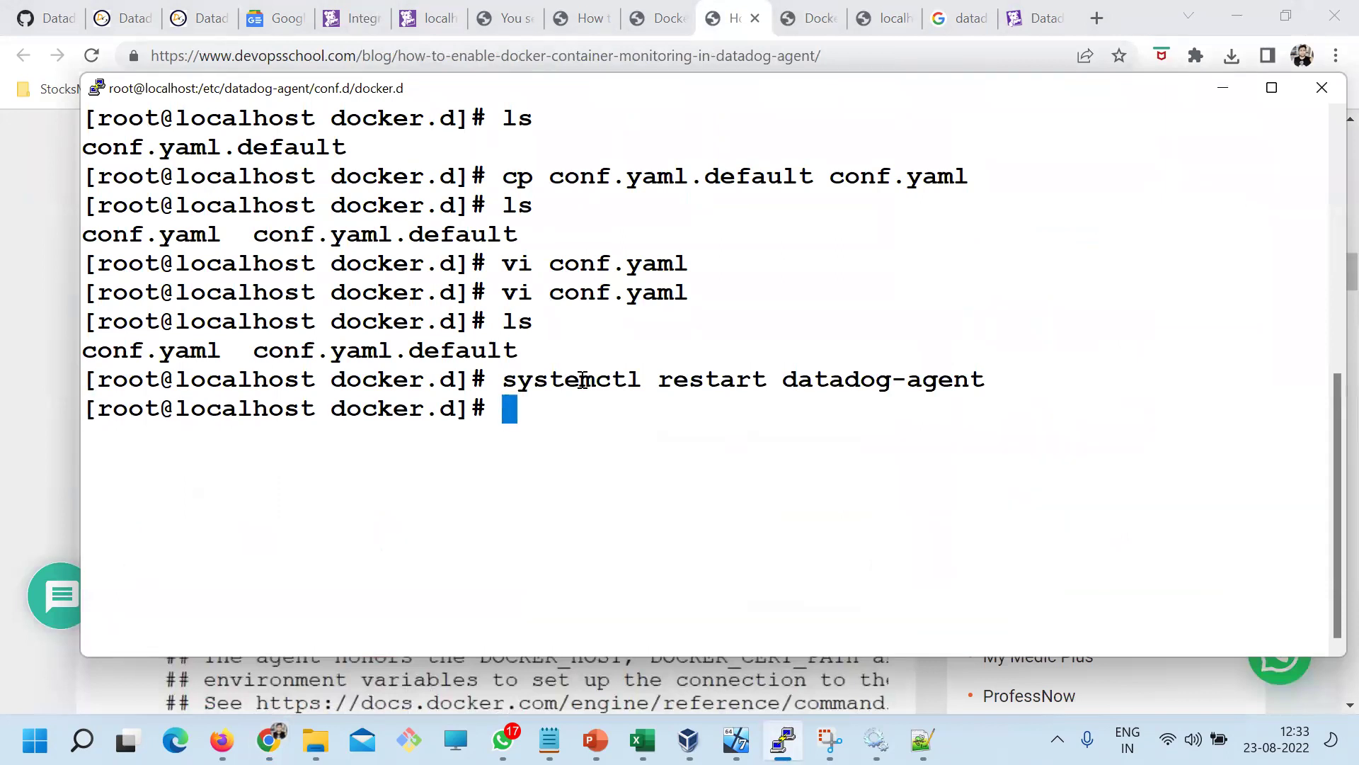
Run systemctl status datadog-agent to confirm the agent is active and running
key("alt+Tab")
left_click_drag(123, 271, 432, 262)
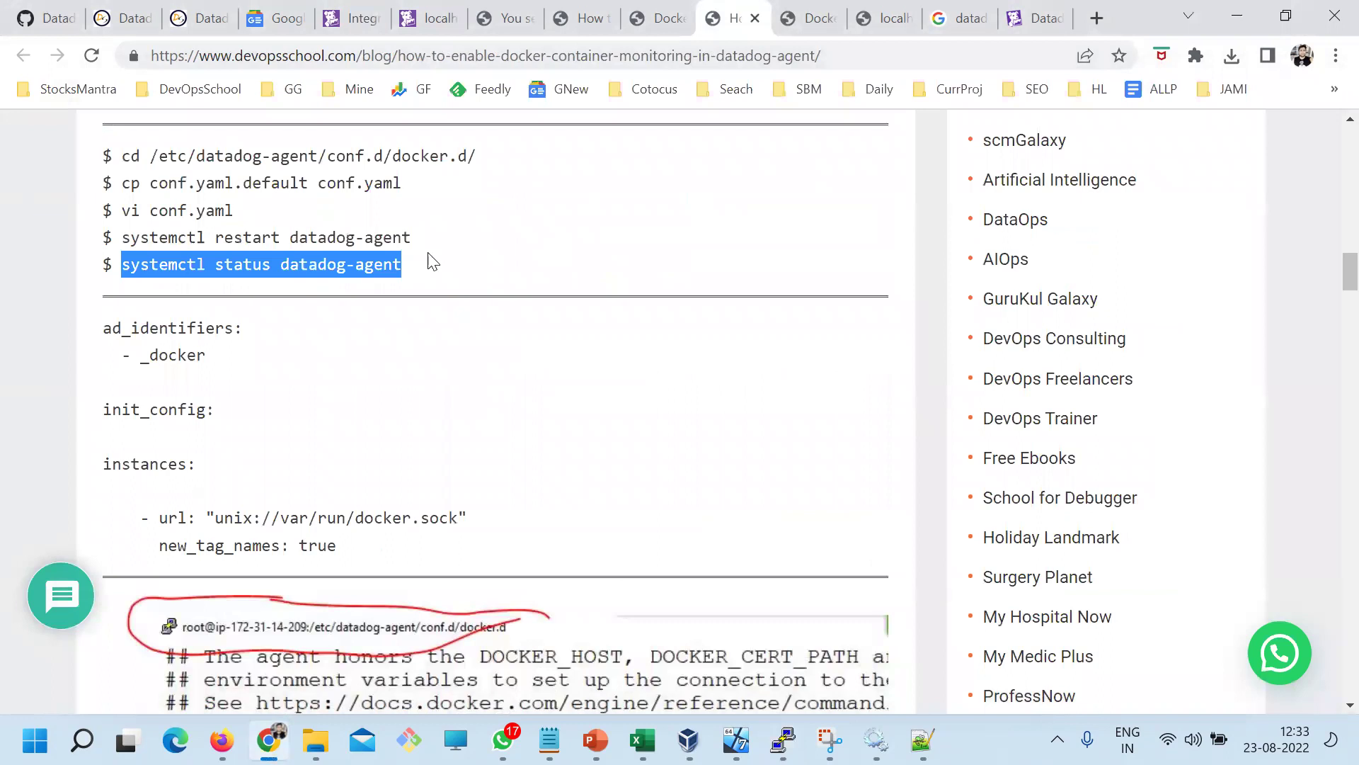
key("alt+Tab")
right_click(627, 326)
key("Return")
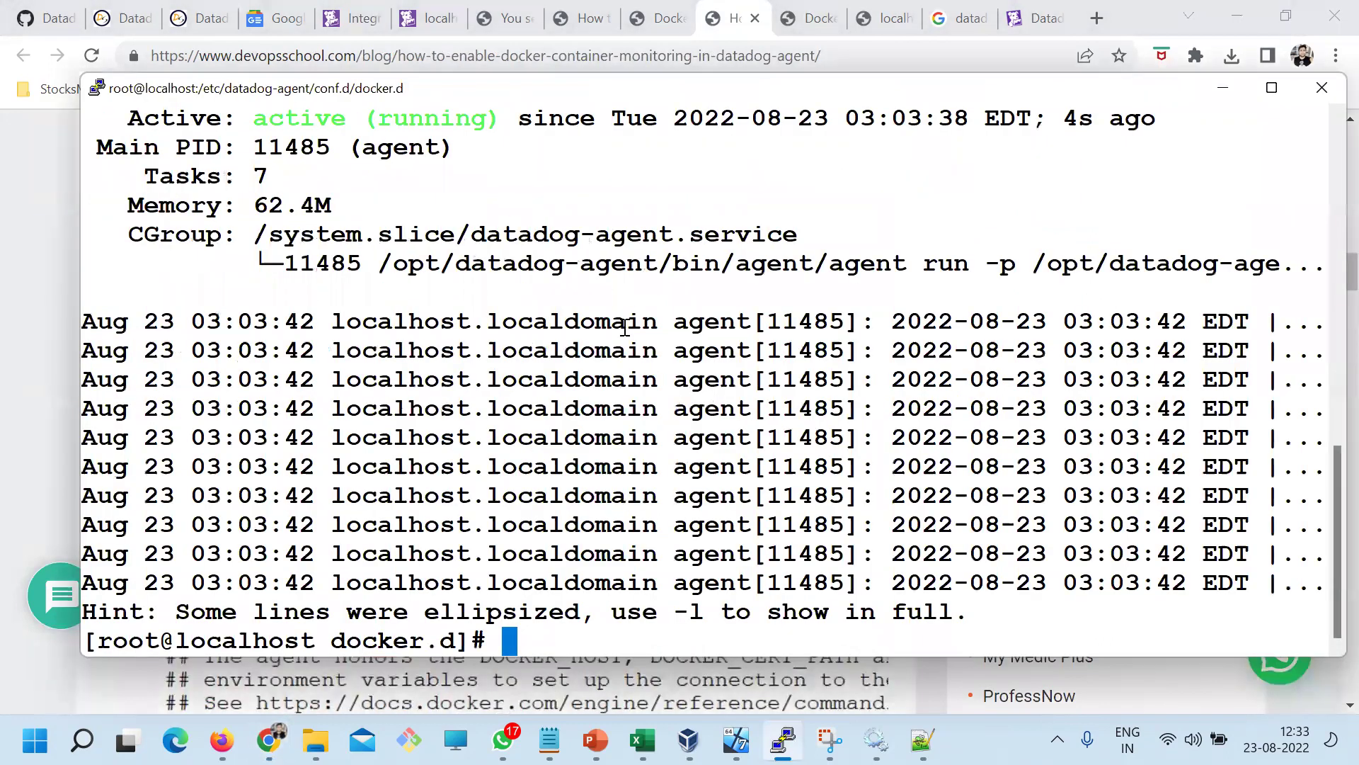
key("alt+Tab")
scroll(397, 499, "down", 7)
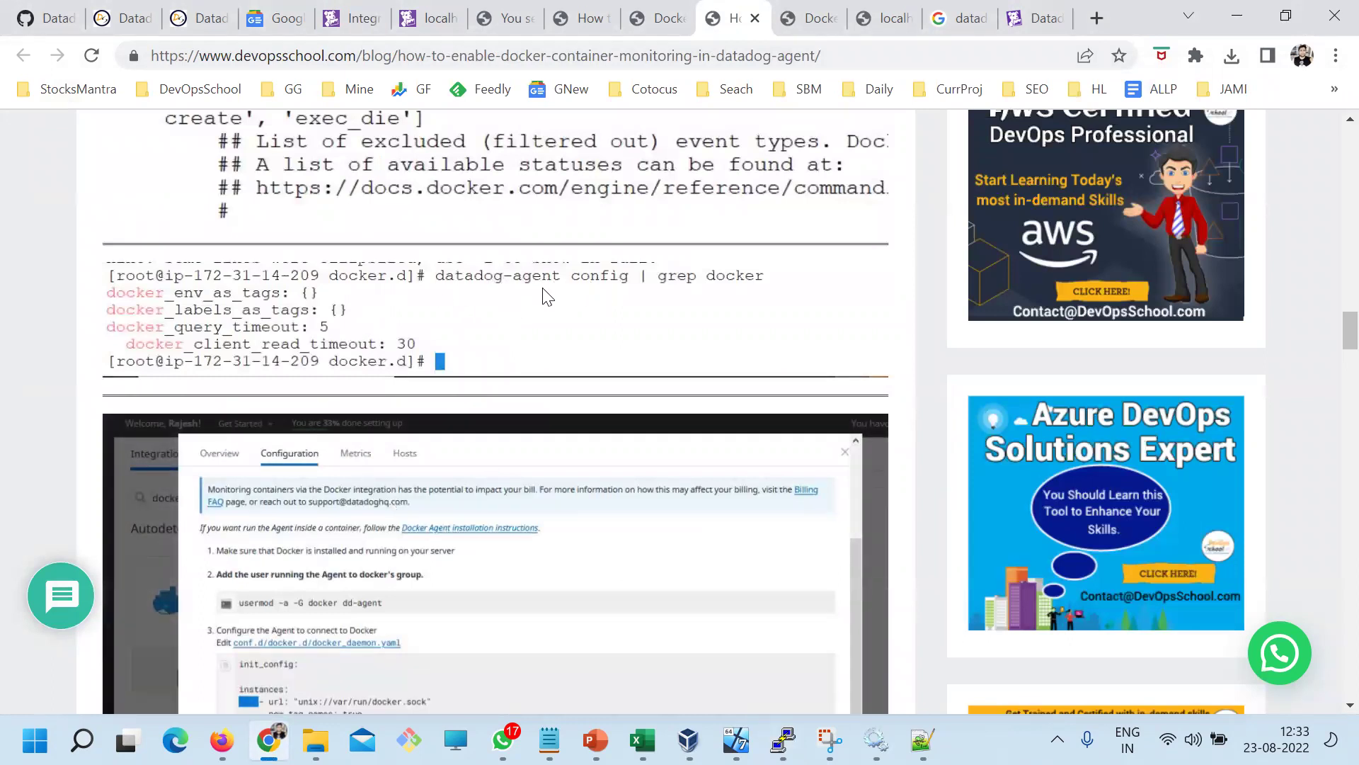
key("alt+Tab")
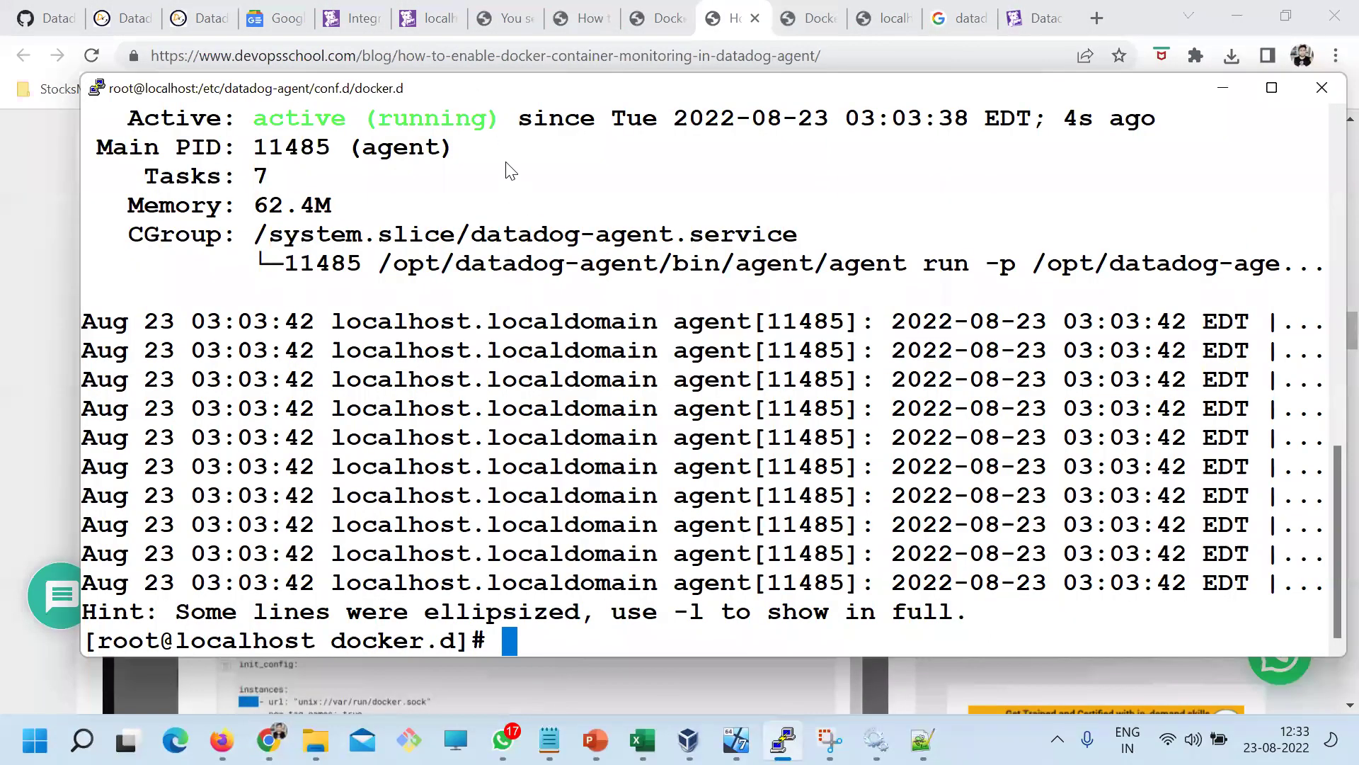
left_click_drag(476, 96, 562, 375)
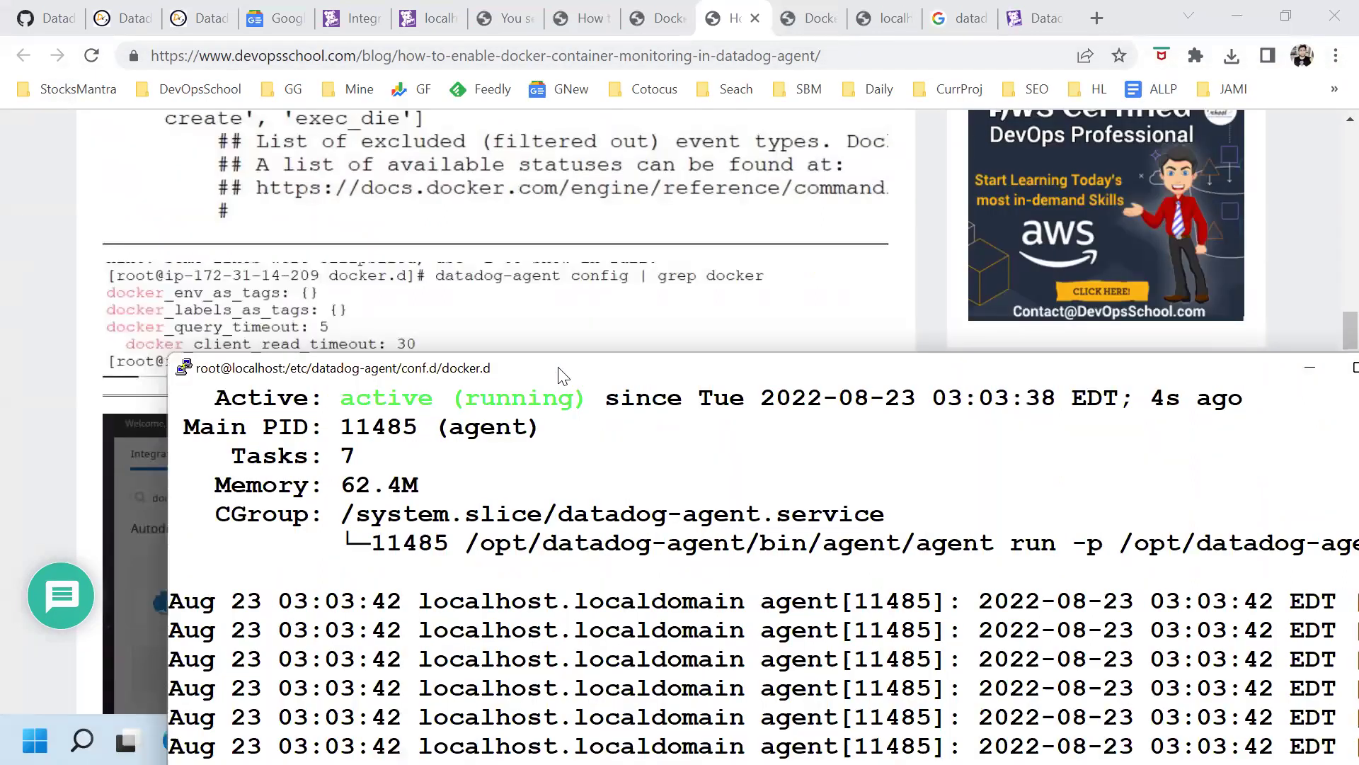
Clear the screen and run datadog-agent config | grep docker to list the docker settings
key("ctrl+l")
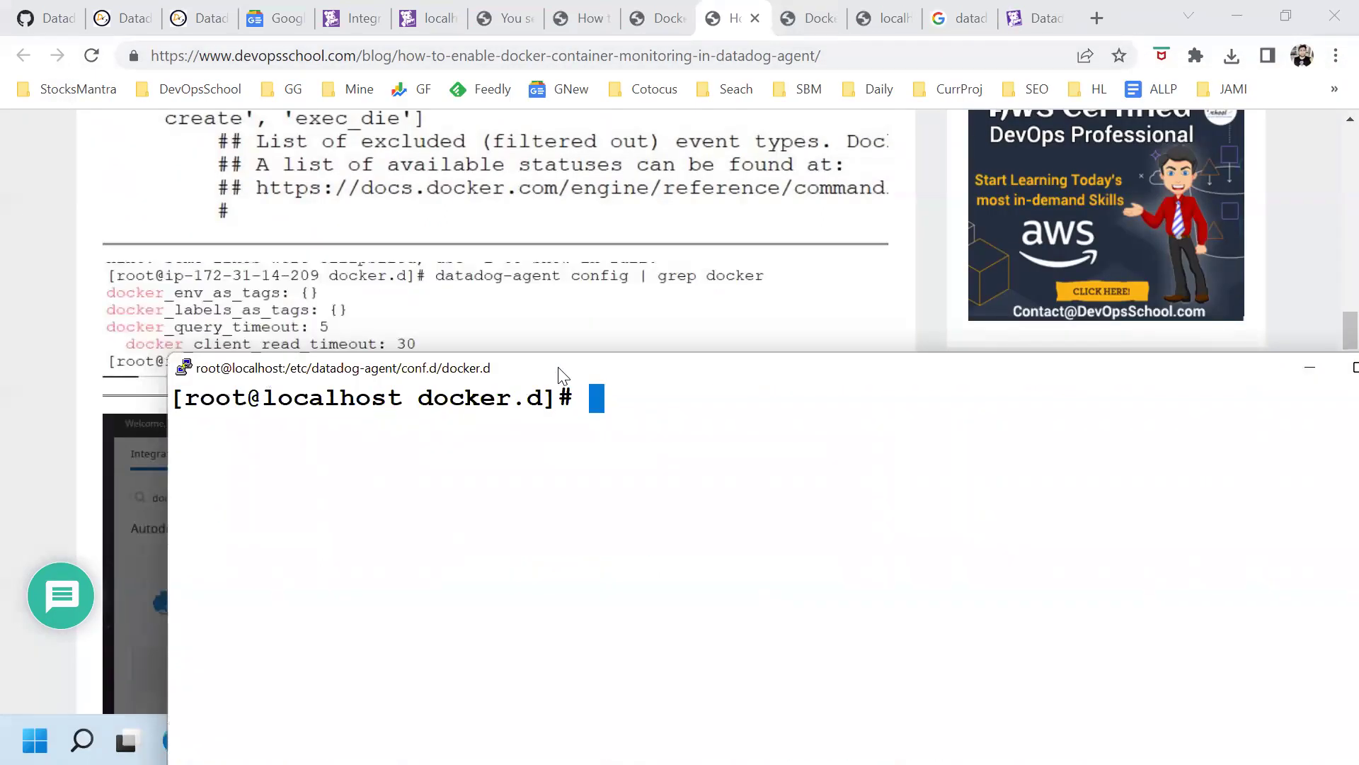
type("data")
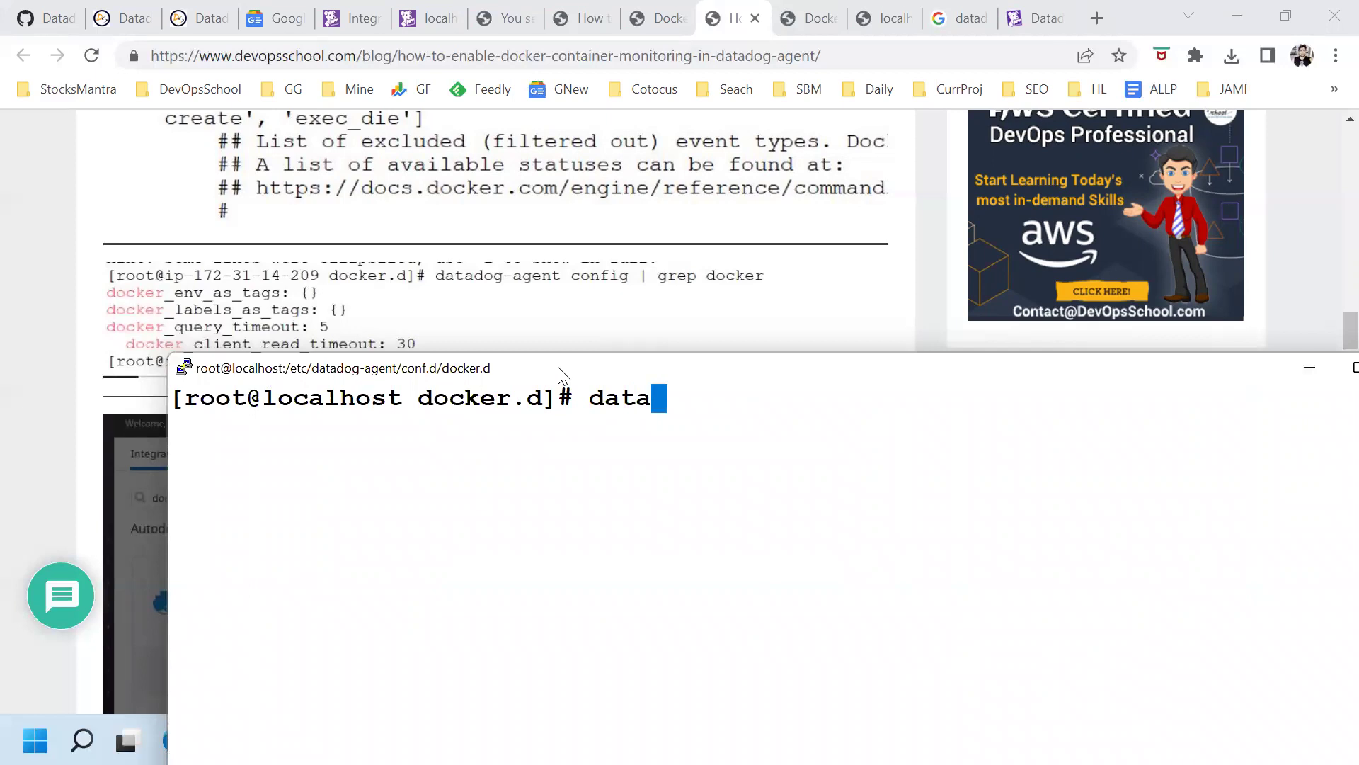
type("dog-agent confog")
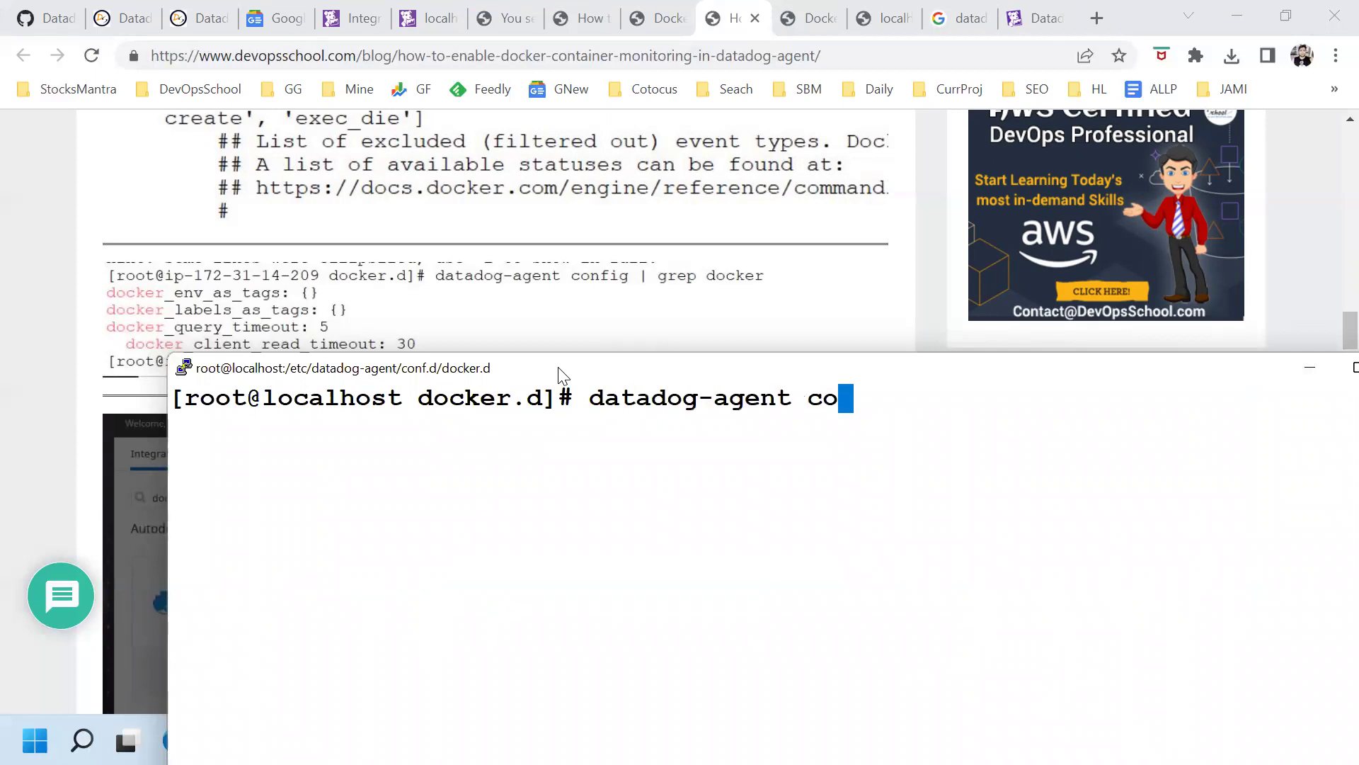
key("BackSpace")
key("BackSpace")
type("i")
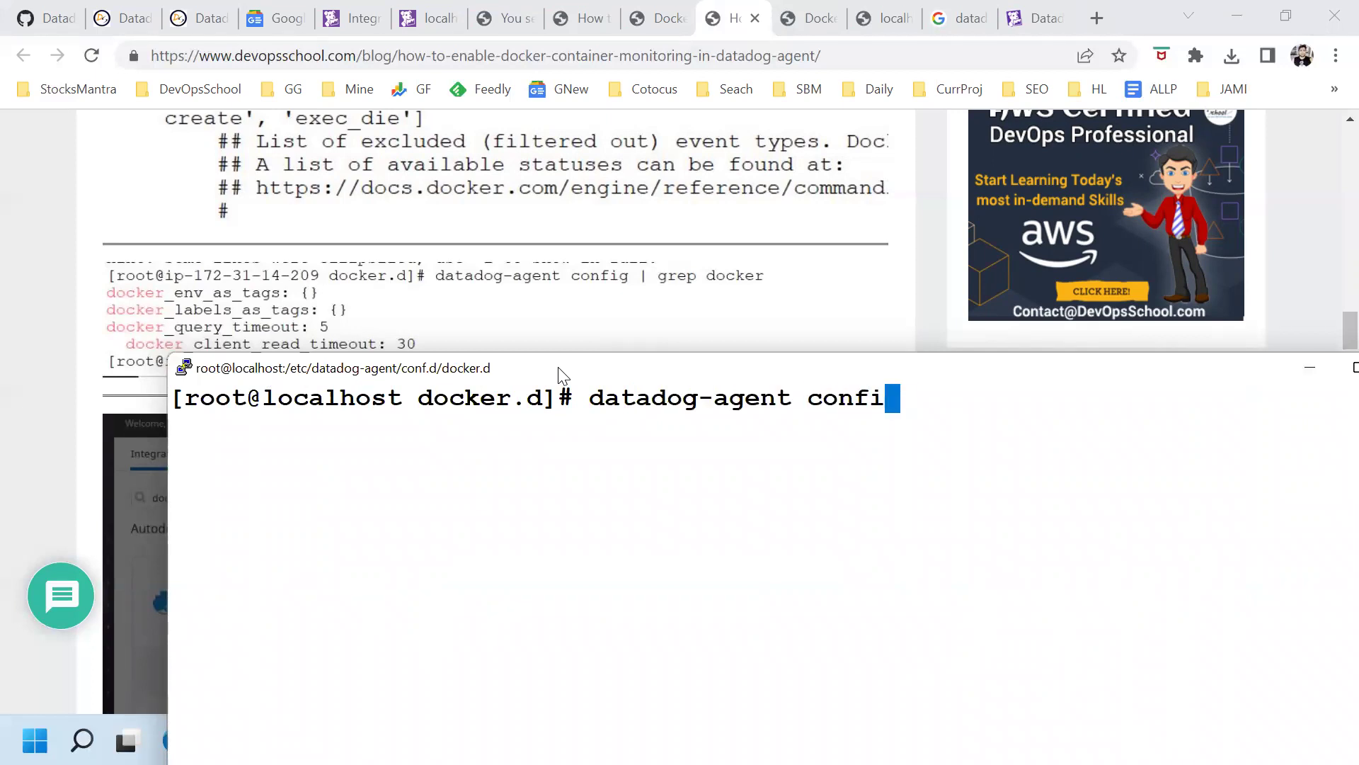
type("g | grep docker")
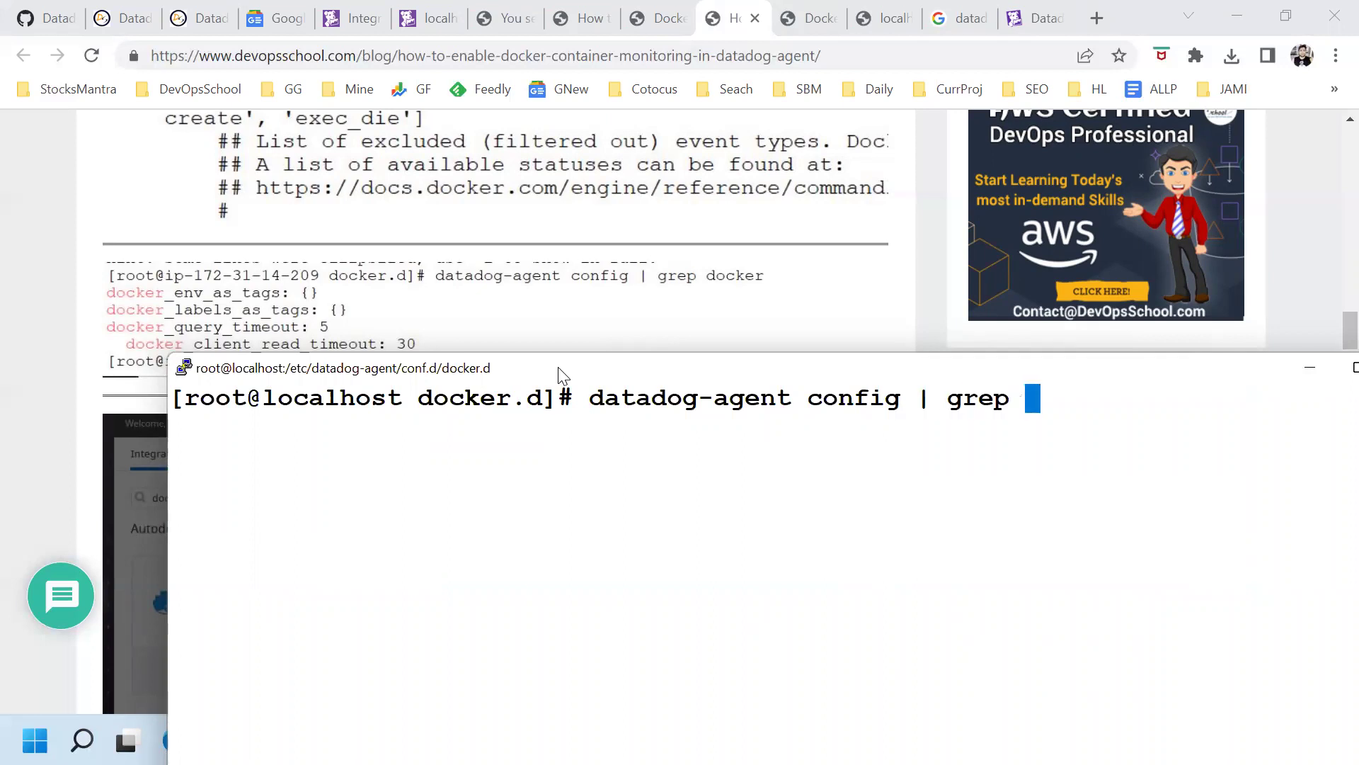
key("Return")
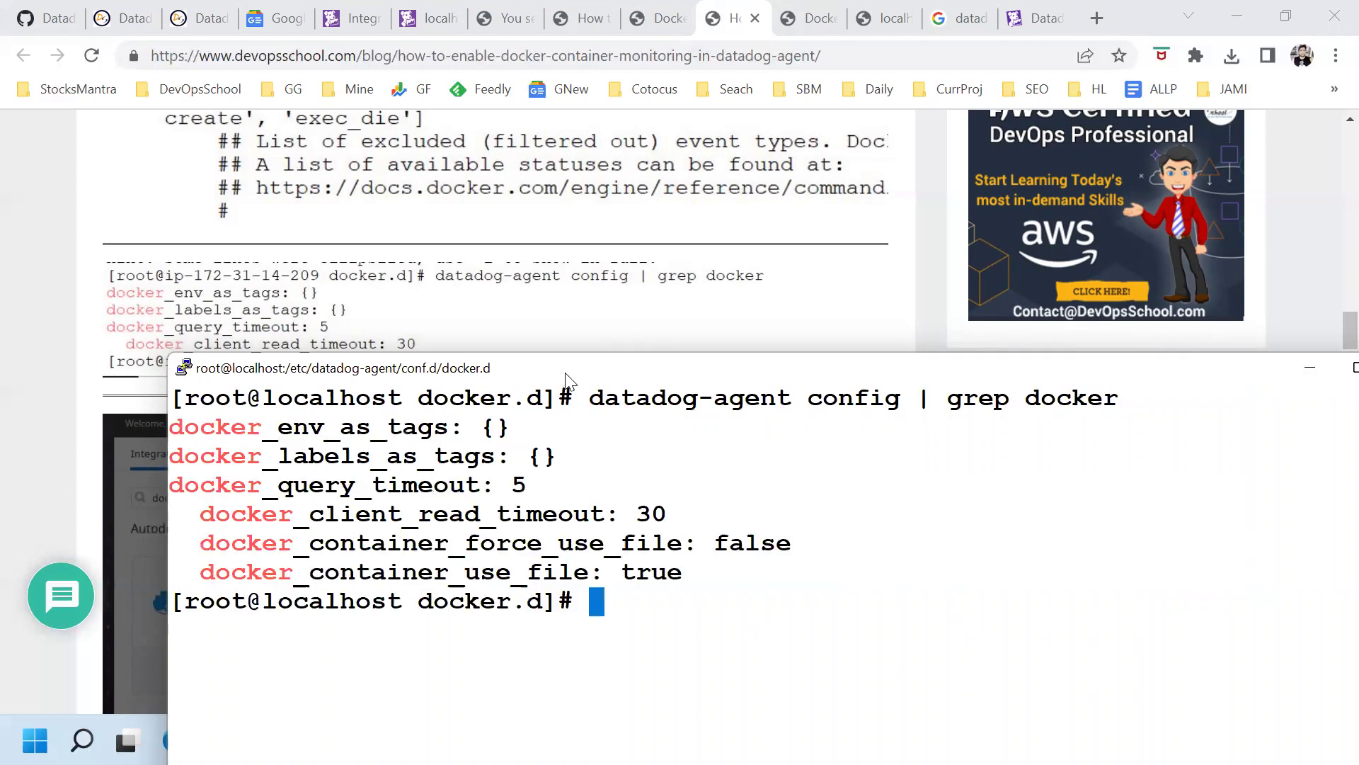
left_click_drag(274, 485, 409, 546)
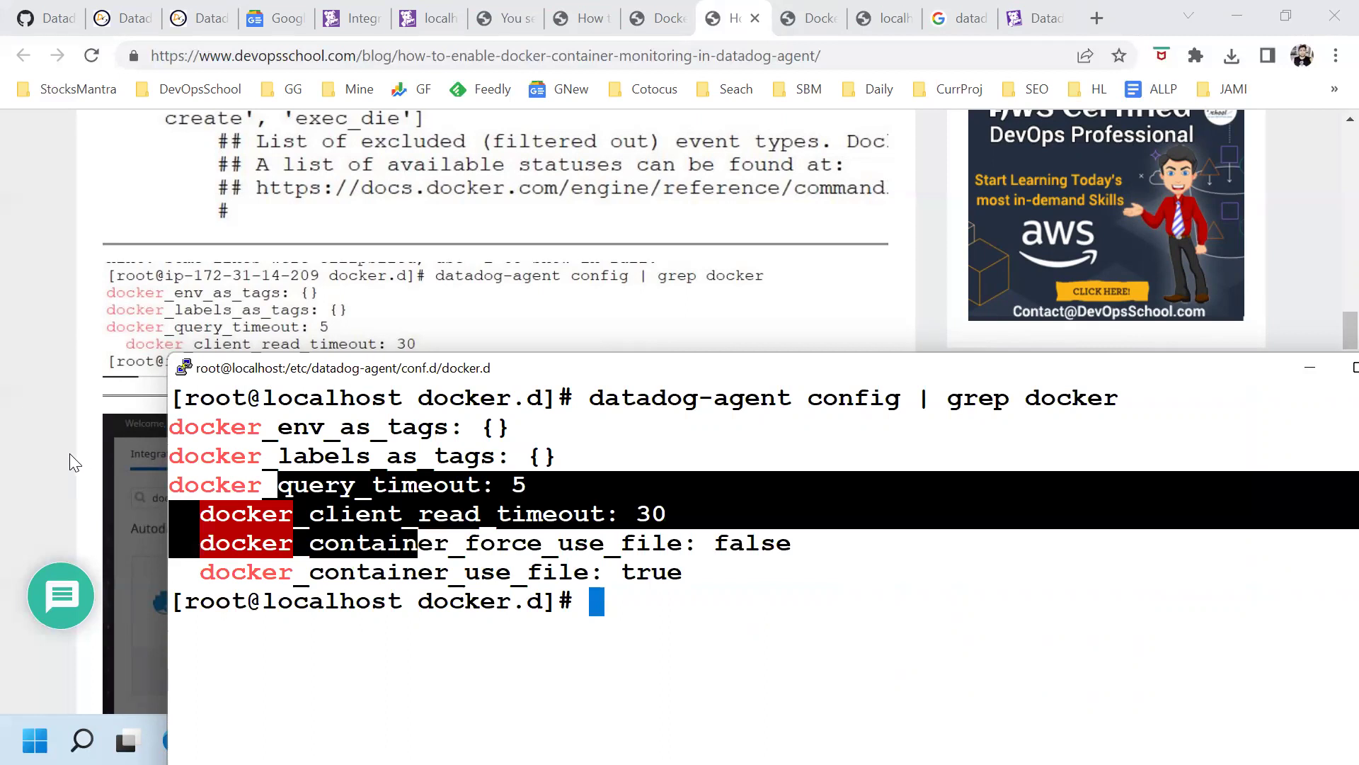
left_click(70, 453)
scroll(10, 473, "down", 8)
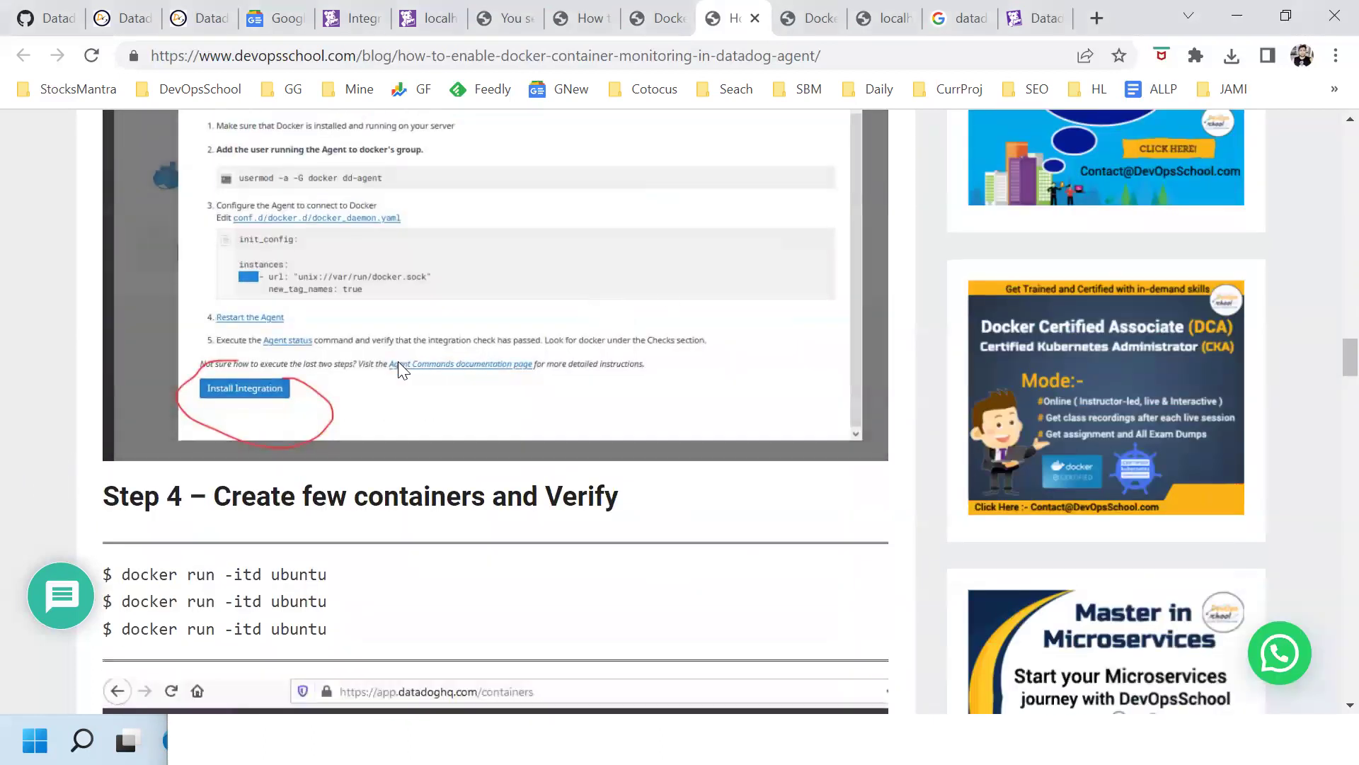
Copy the docker run -itd ubuntu command from Step 4 of the guide and clear the terminal
scroll(398, 365, "down", 3)
left_click_drag(249, 273, 729, 274)
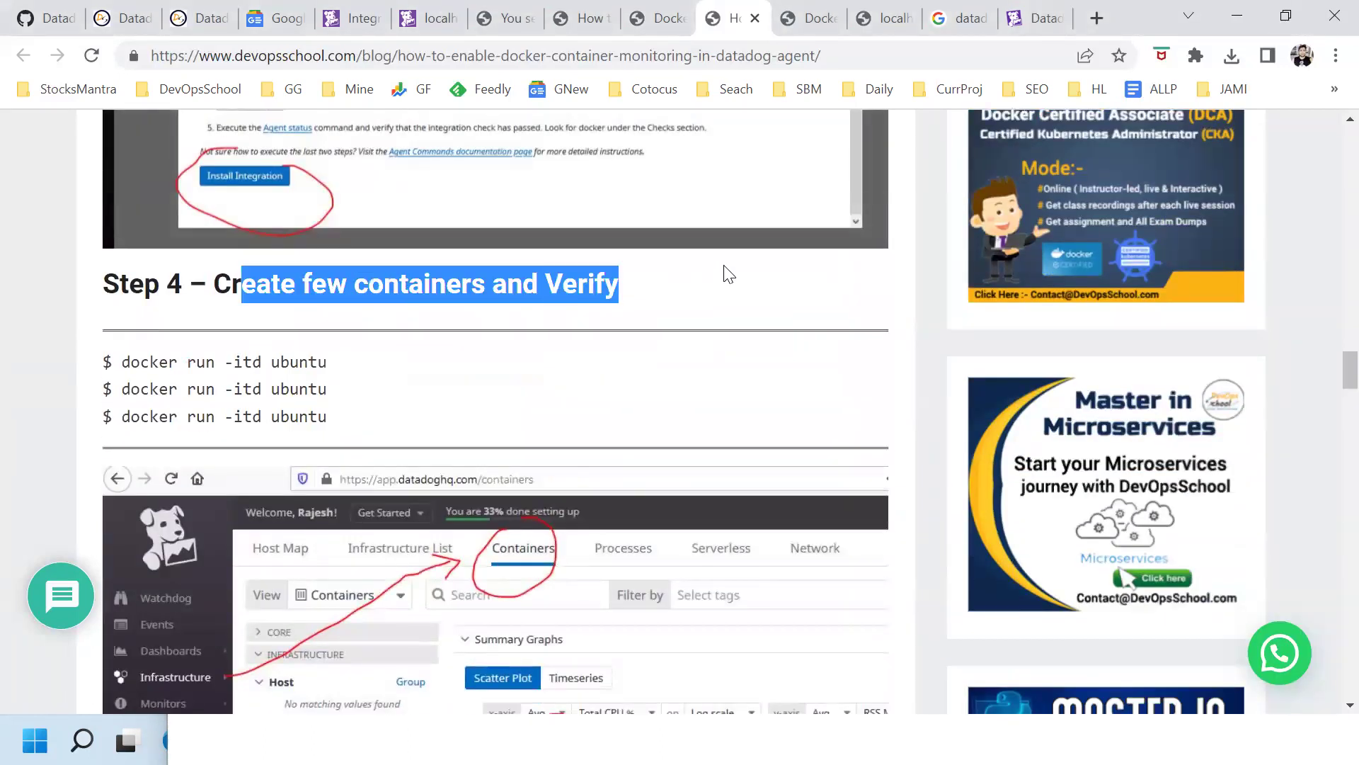
left_click_drag(124, 361, 350, 372)
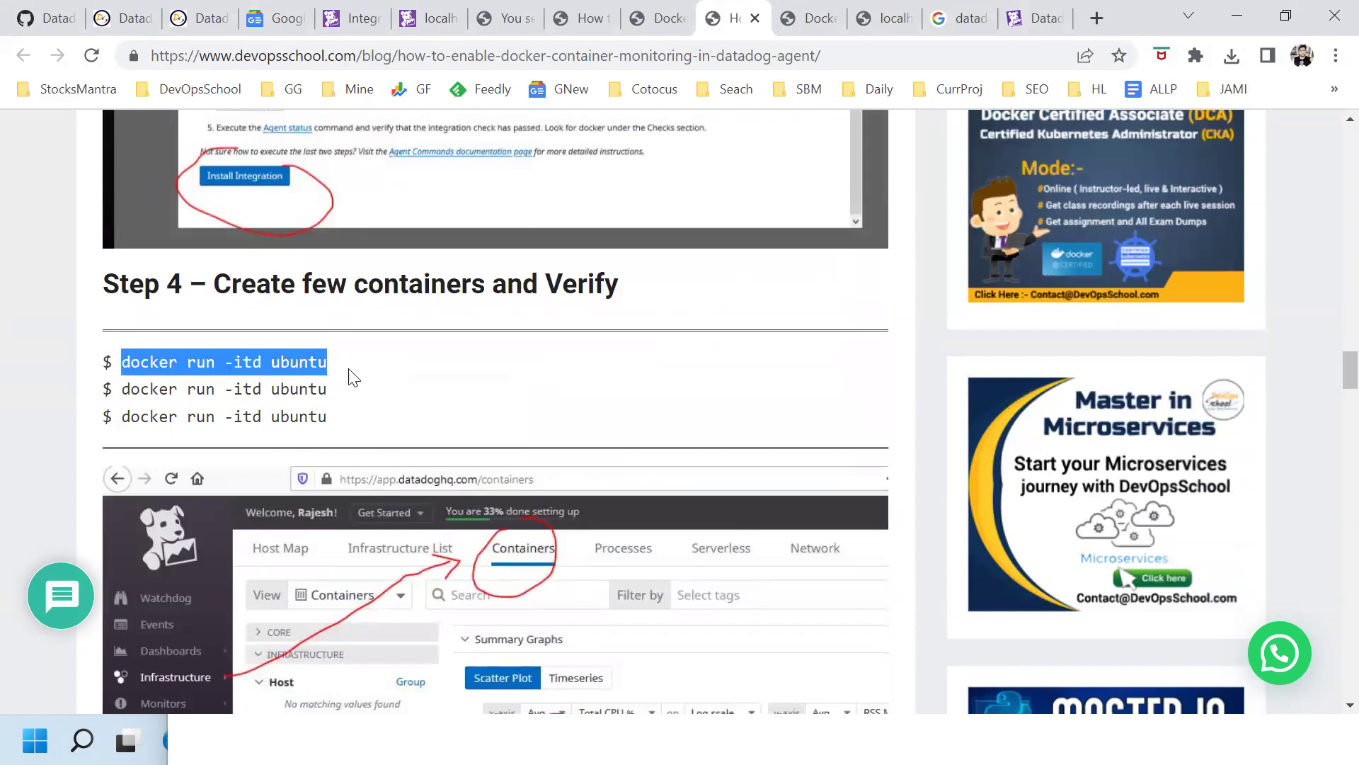
key("alt+Tab")
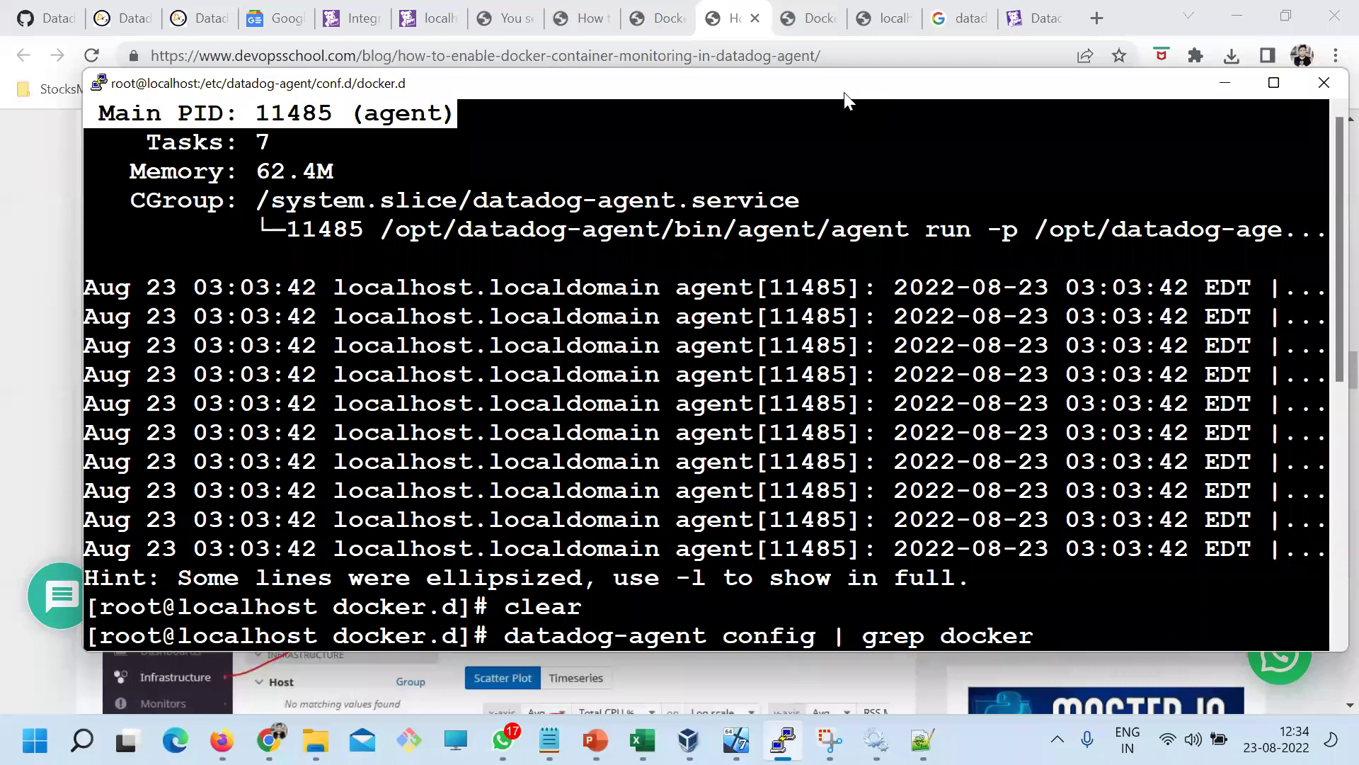
key("Return")
type("clea")
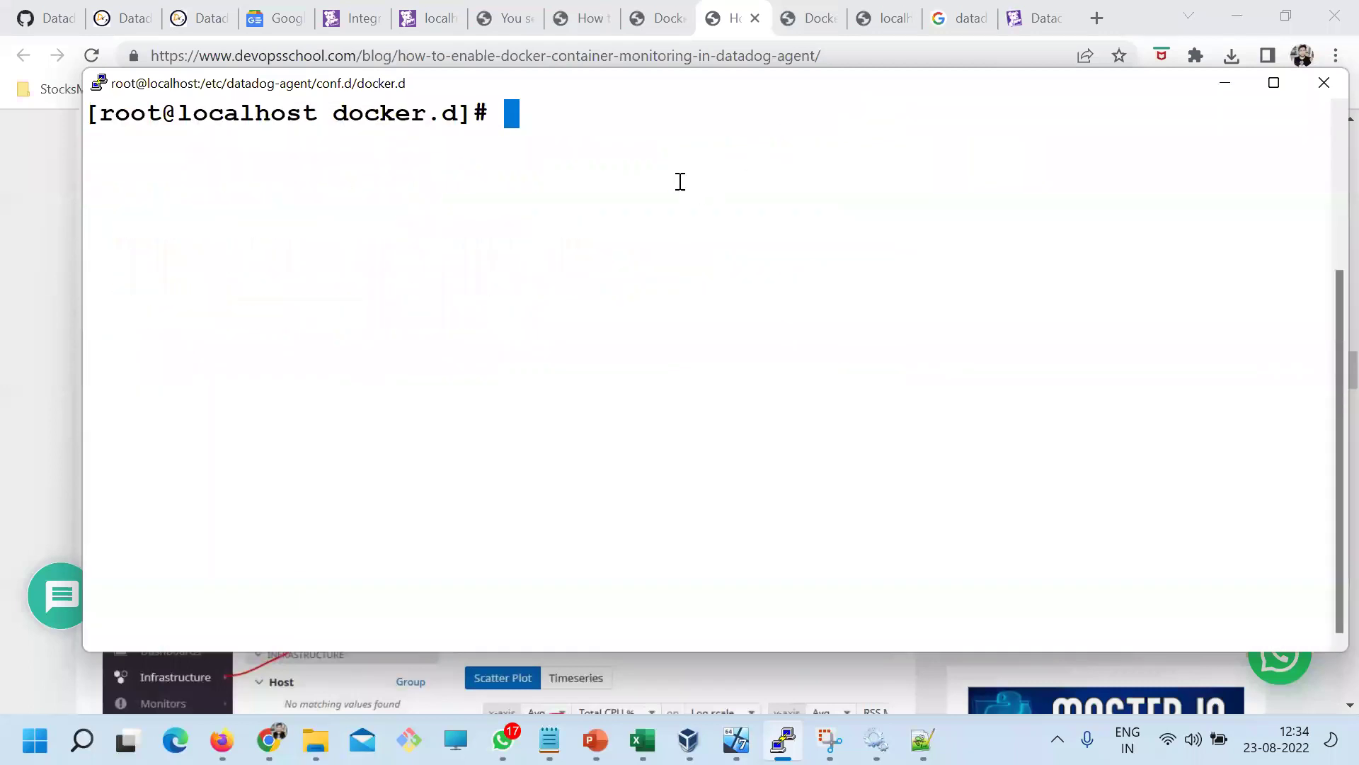
right_click(680, 182)
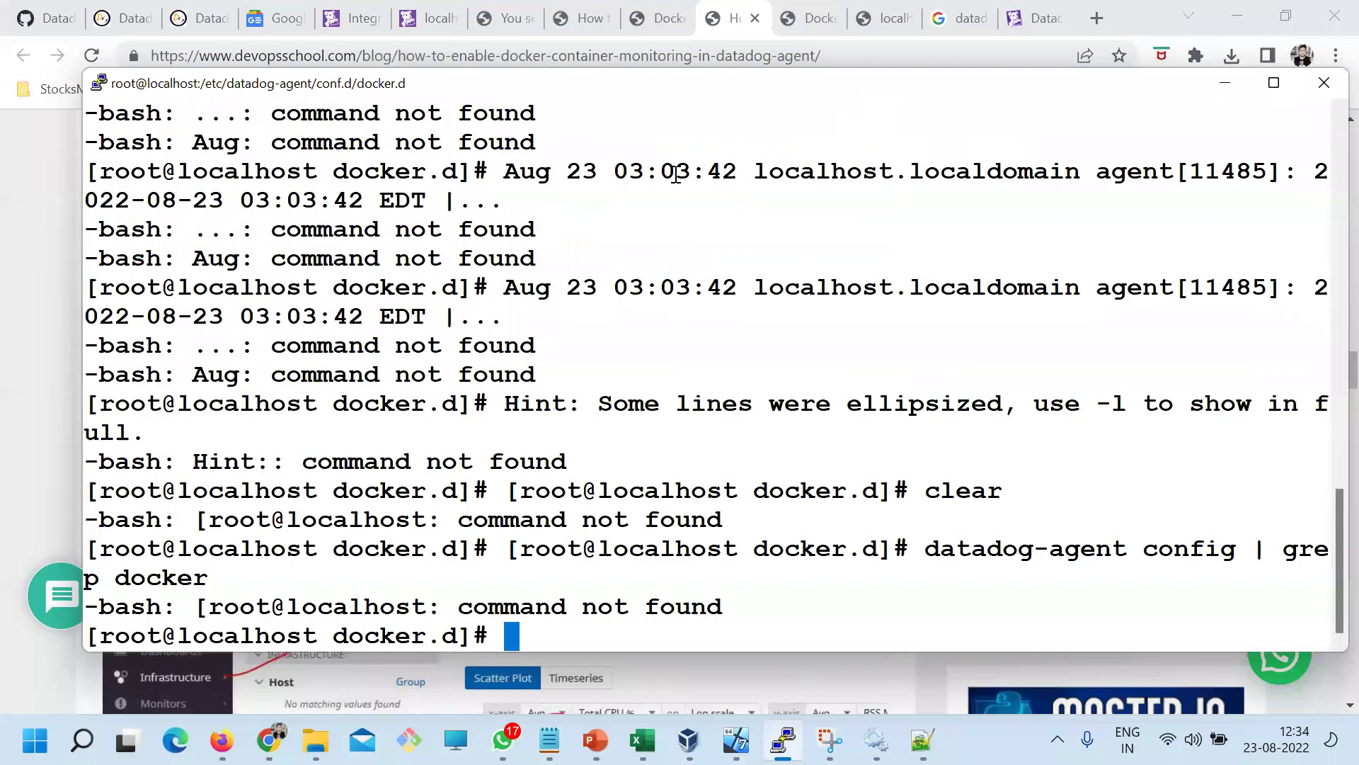
type("clear")
key("Return")
Run docker run -itd ubuntu to pull the image and start the first Ubuntu container
key("alt+Tab")
left_click(182, 347)
left_click_drag(122, 360, 466, 372)
key("super+c")
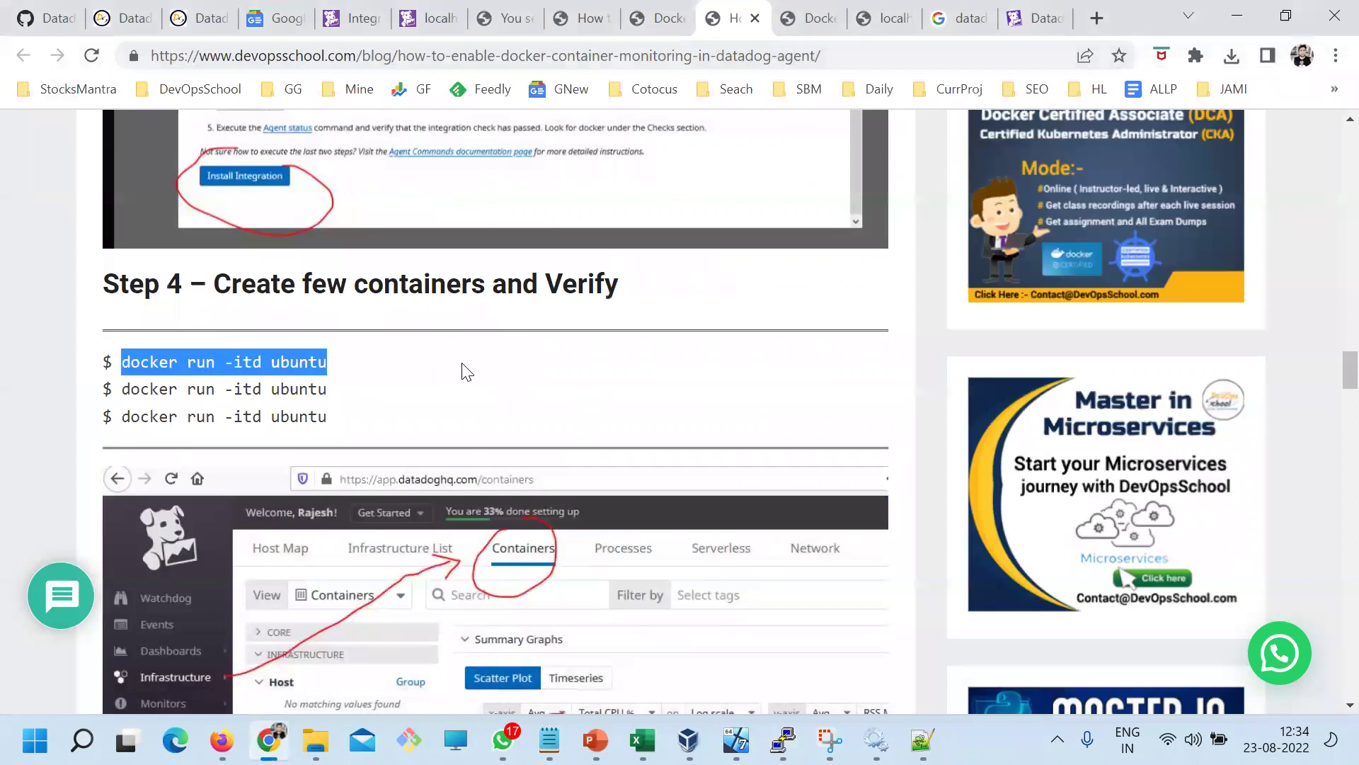
key("alt+Tab")
right_click(508, 275)
key("Return")
Start three more Ubuntu containers by rerunning docker run -itd ubuntu
key("alt+Tab")
left_click_drag(122, 389, 337, 399)
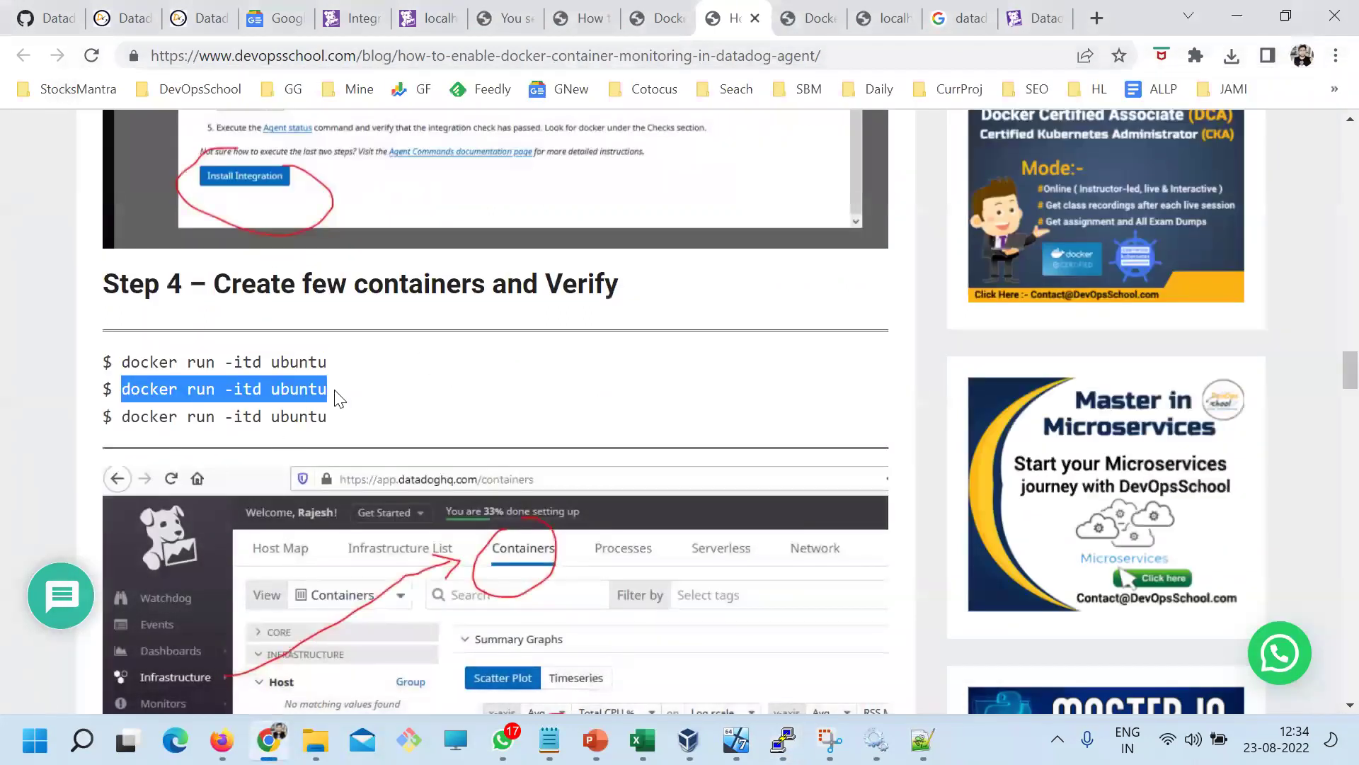
key("alt+Tab")
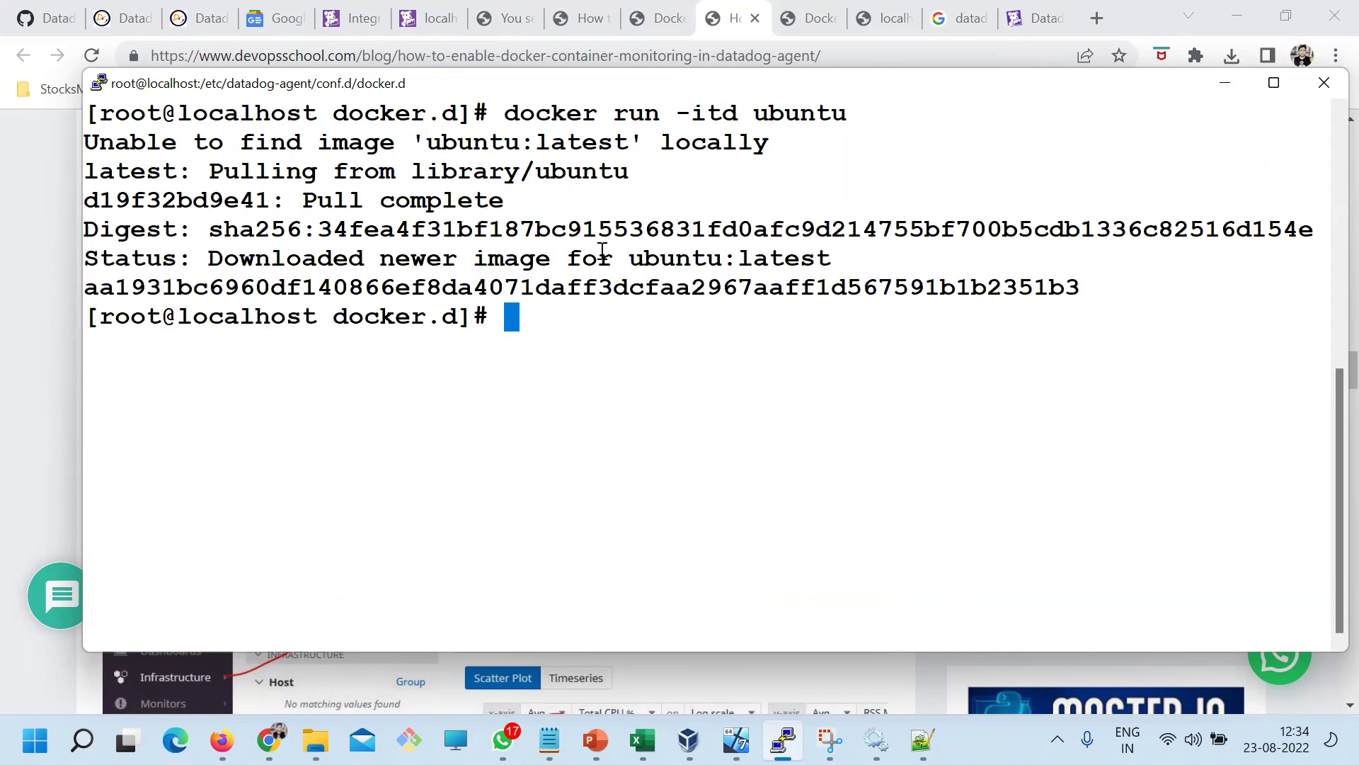
key("Up")
key("Return")
key("Up")
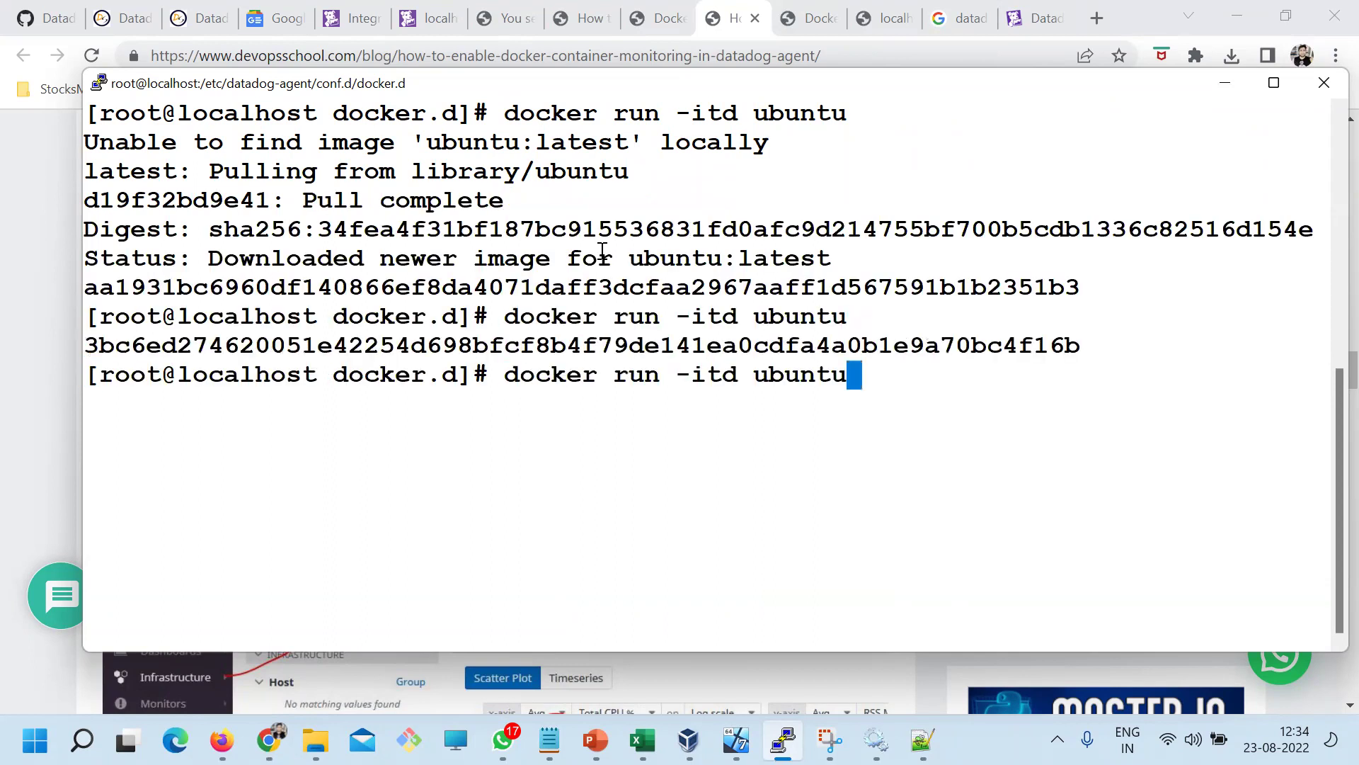
key("Return")
key("Up")
key("Return")
Clear the screen and run docker ps to confirm four Ubuntu containers are up
type("cle")
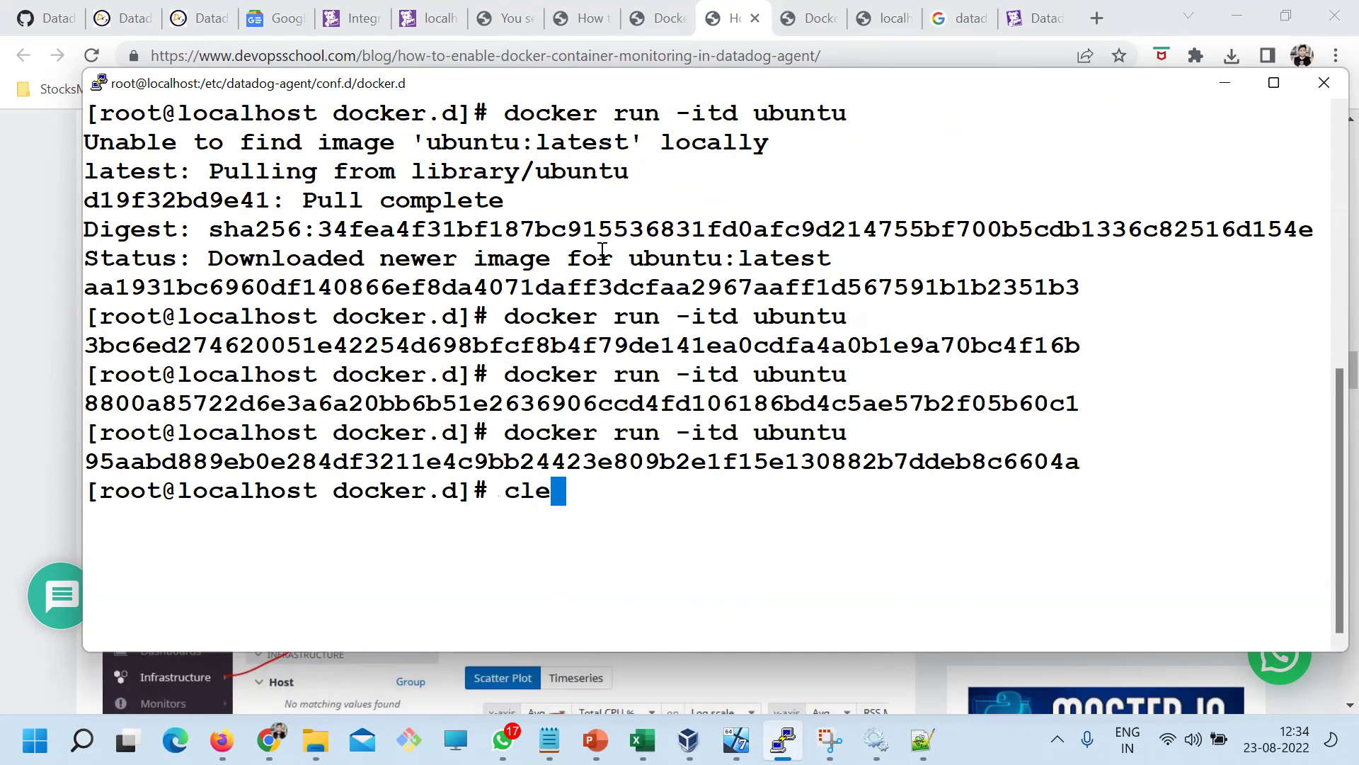
type("ar")
key("Return")
type("docker ps")
key("Return")
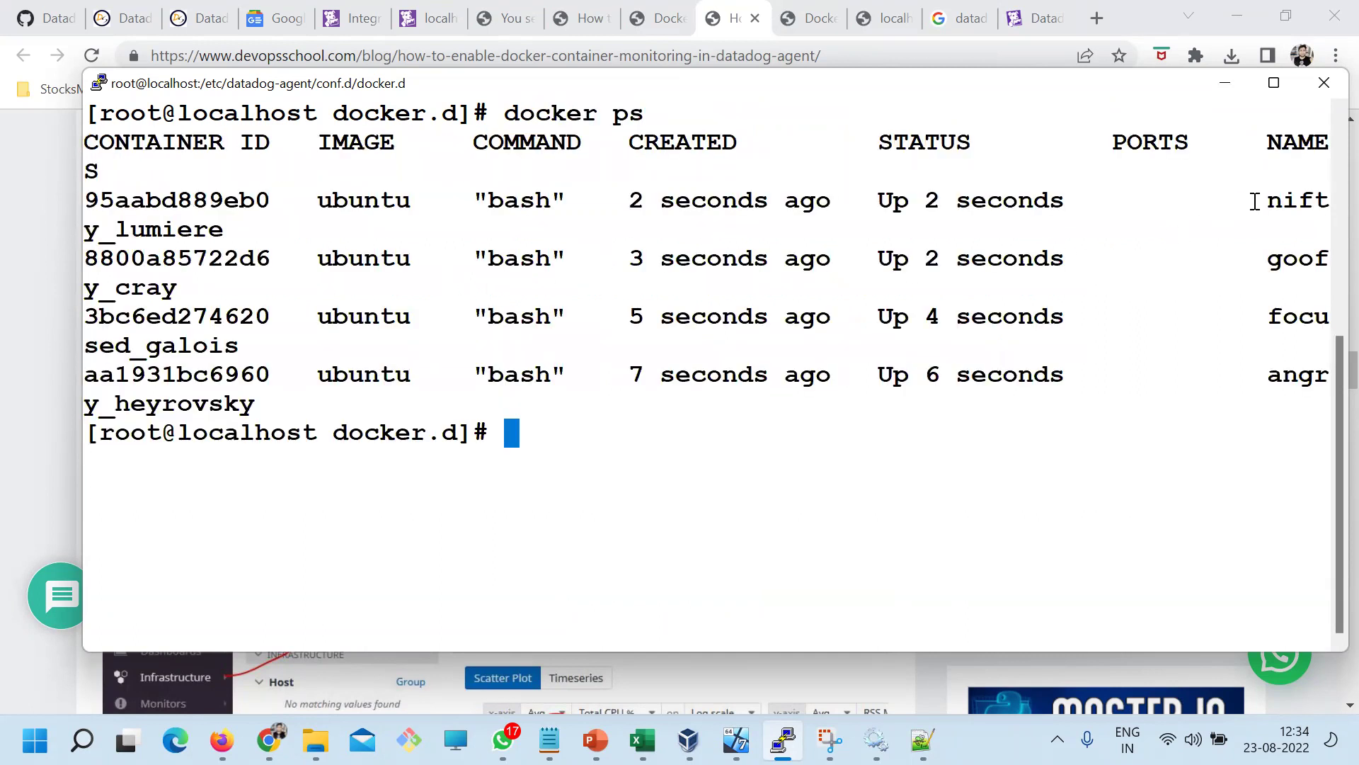
left_click_drag(1254, 201, 92, 369)
Review the Docker integration details on the Datadog Integrations page
left_click(268, 740)
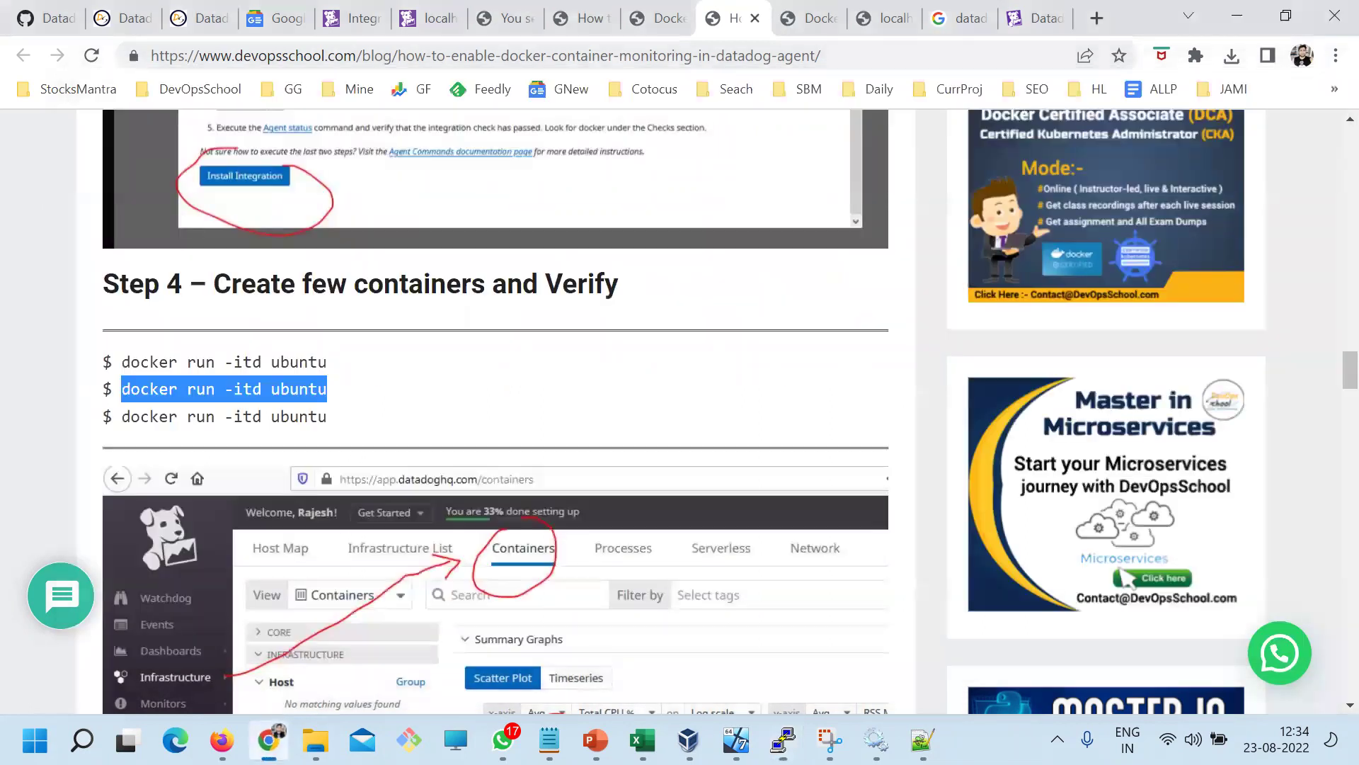
left_click(355, 19)
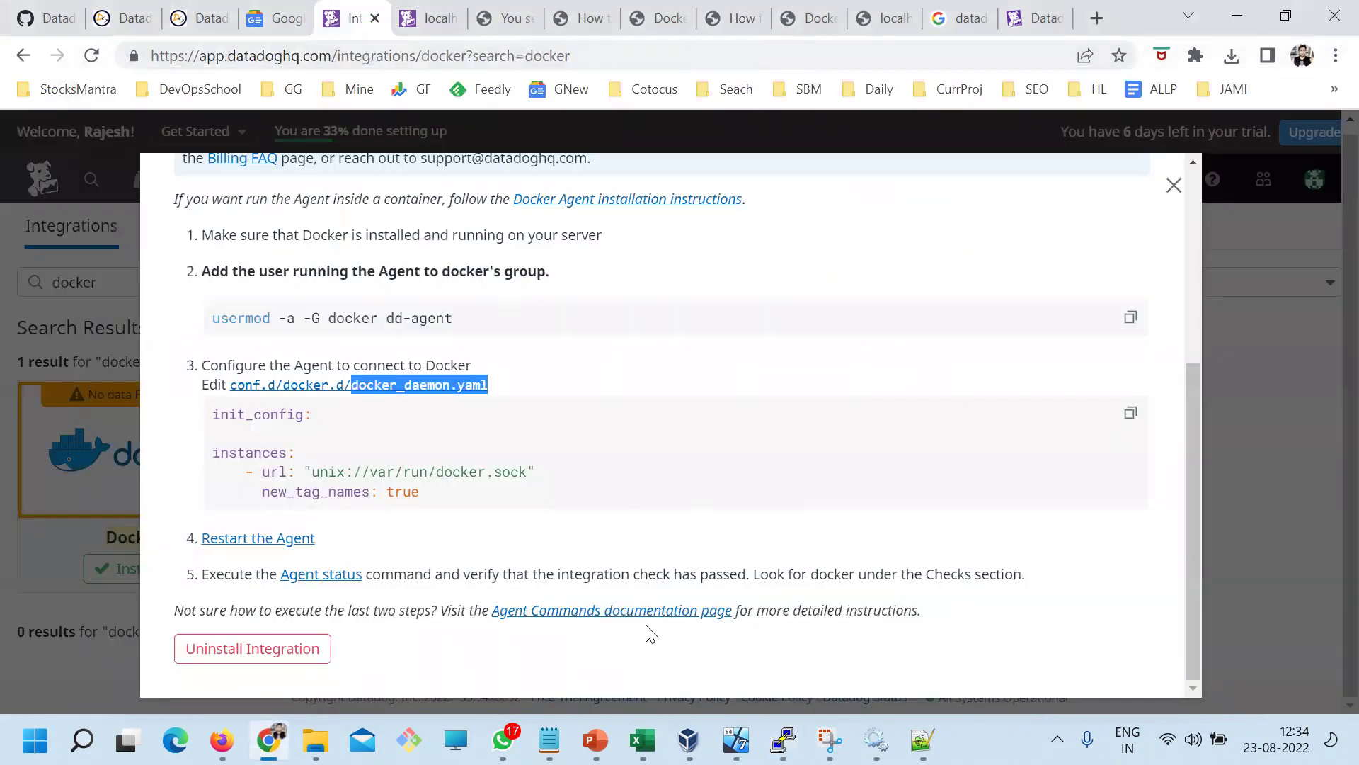
left_click(1174, 185)
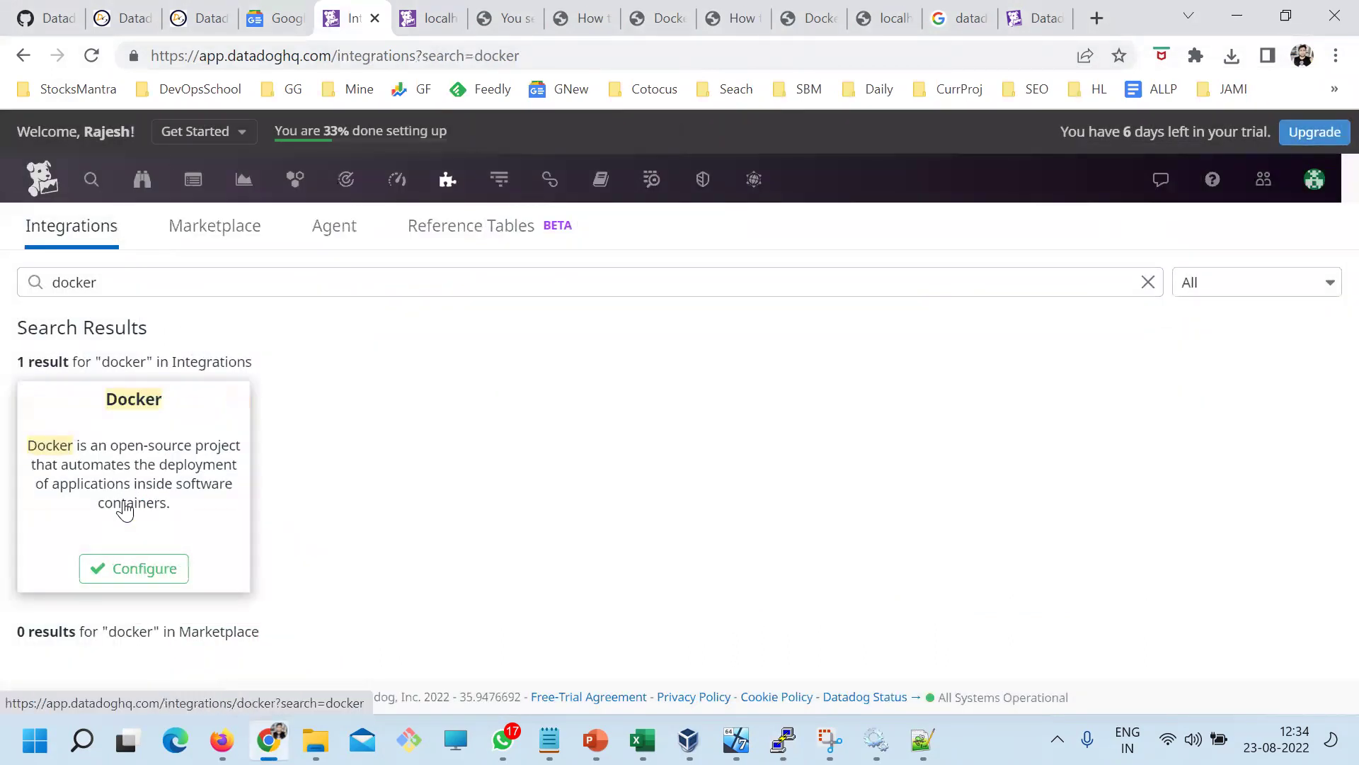
left_click(124, 505)
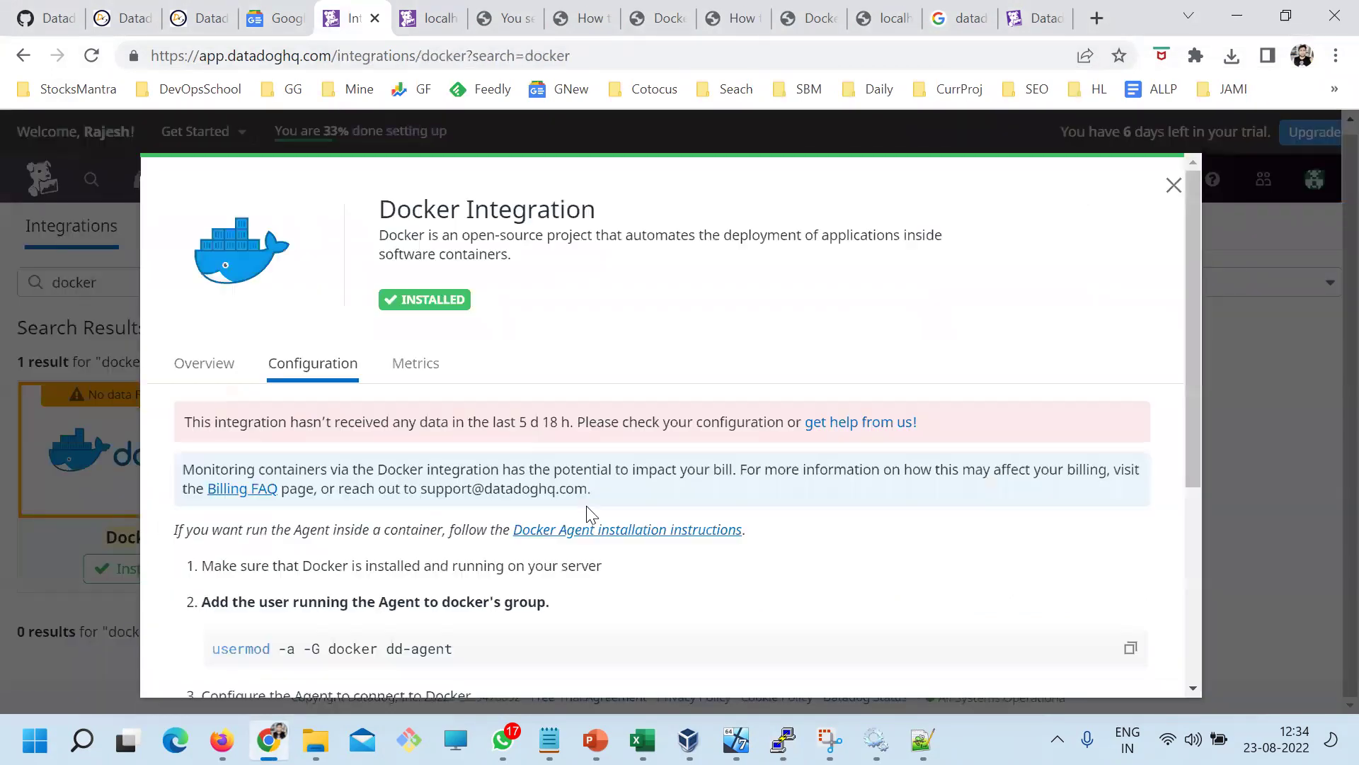
scroll(595, 524, "down", 5)
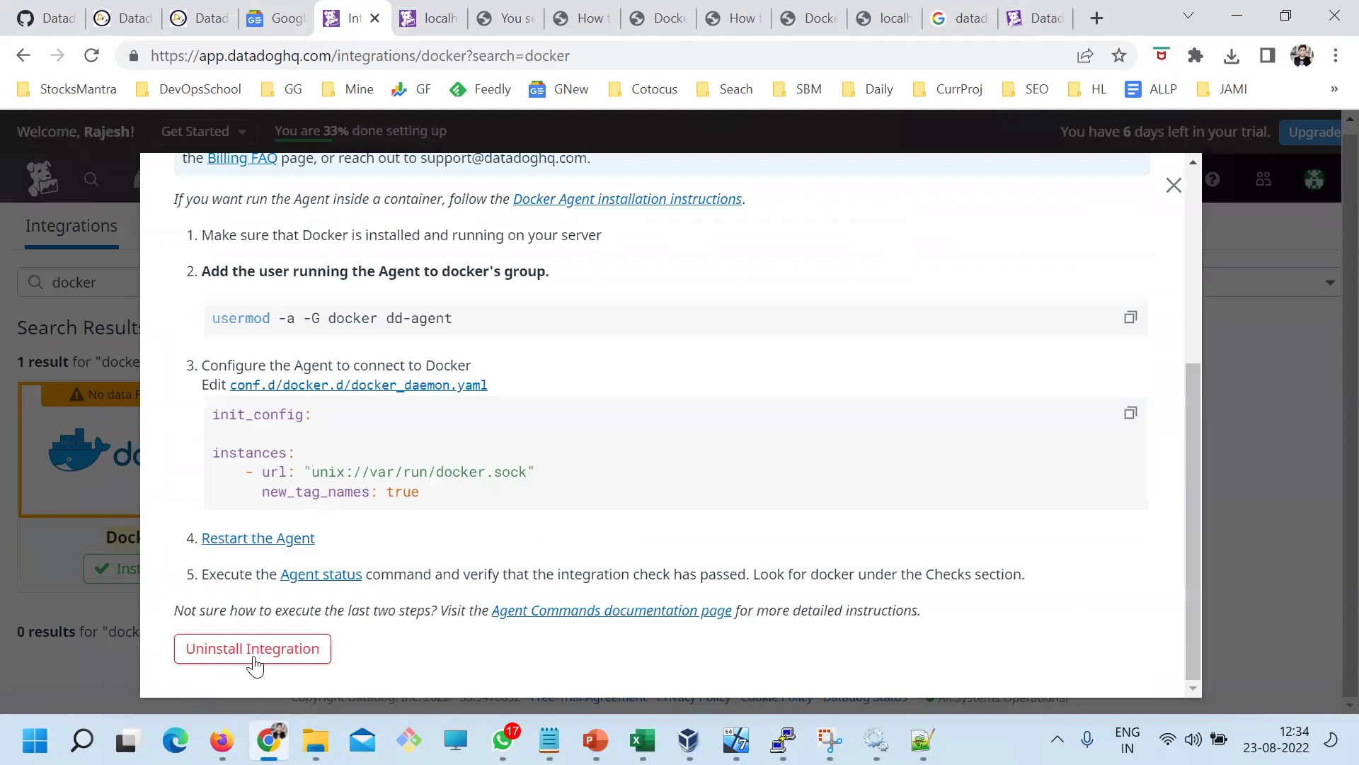
left_click(1173, 185)
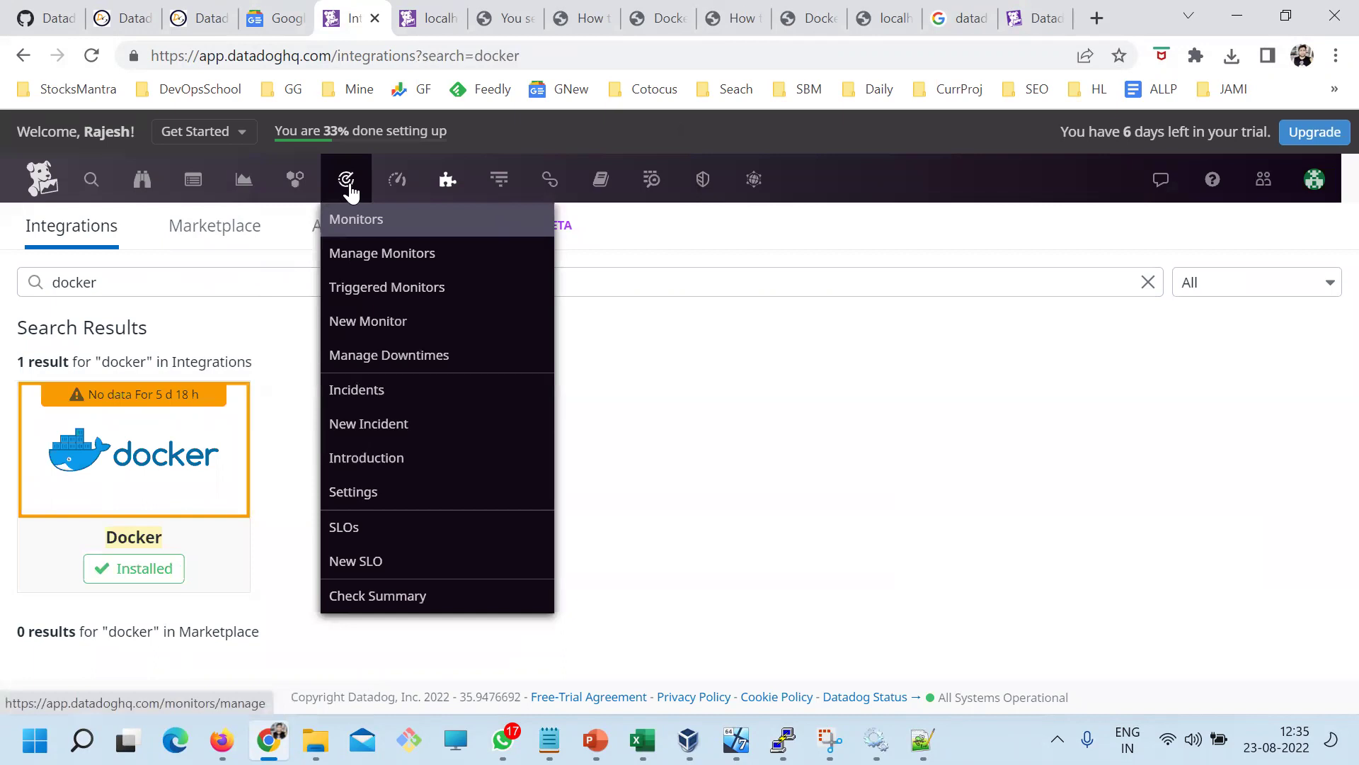
Open Infrastructure > Containers and scroll through the live container table
mouse_move(294, 181)
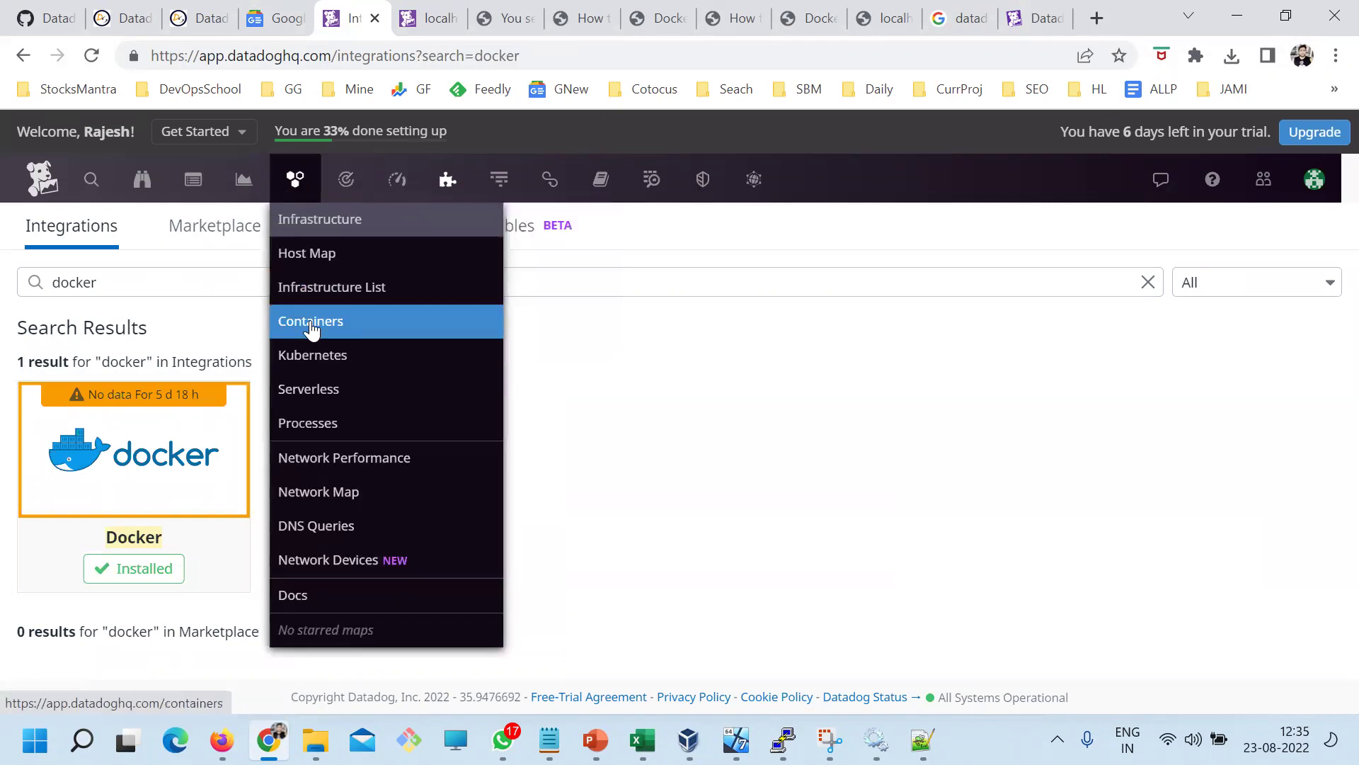
left_click(316, 324)
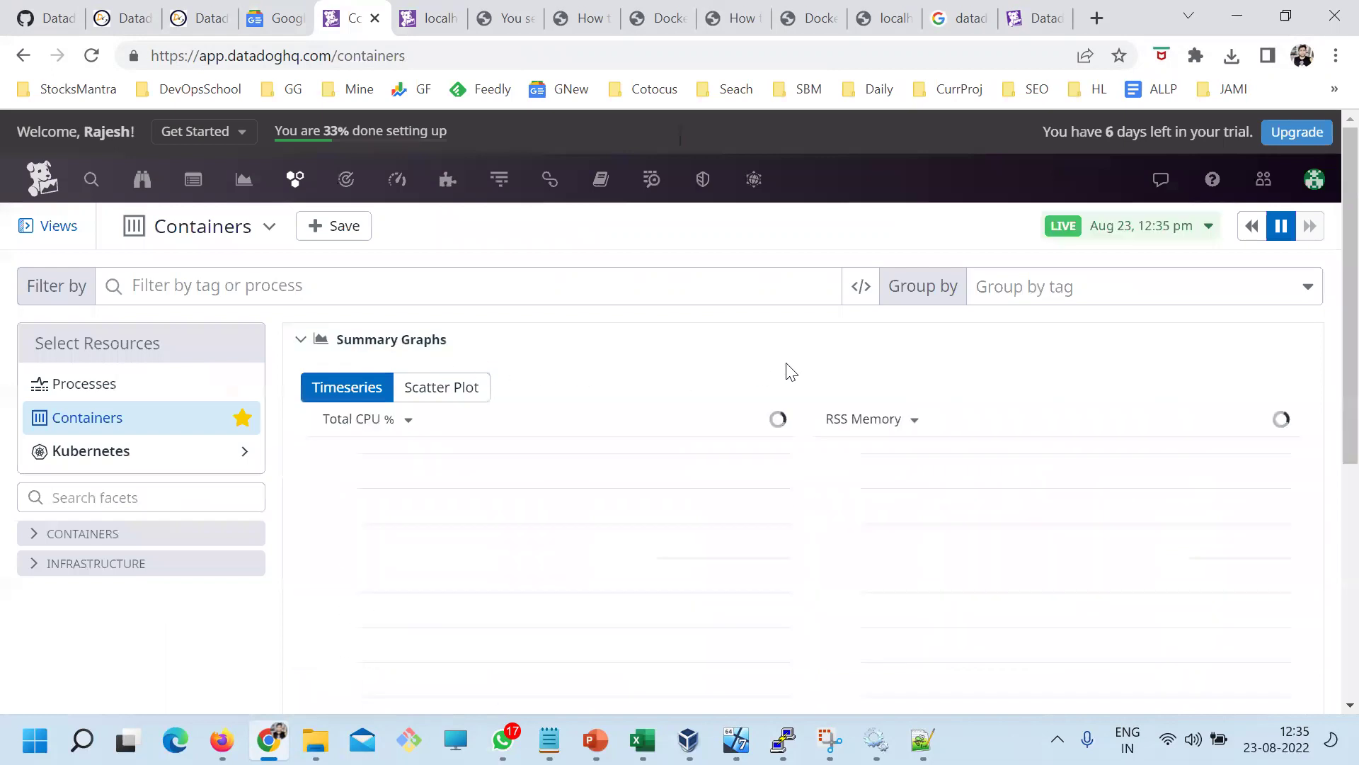
scroll(746, 342, "down", 5)
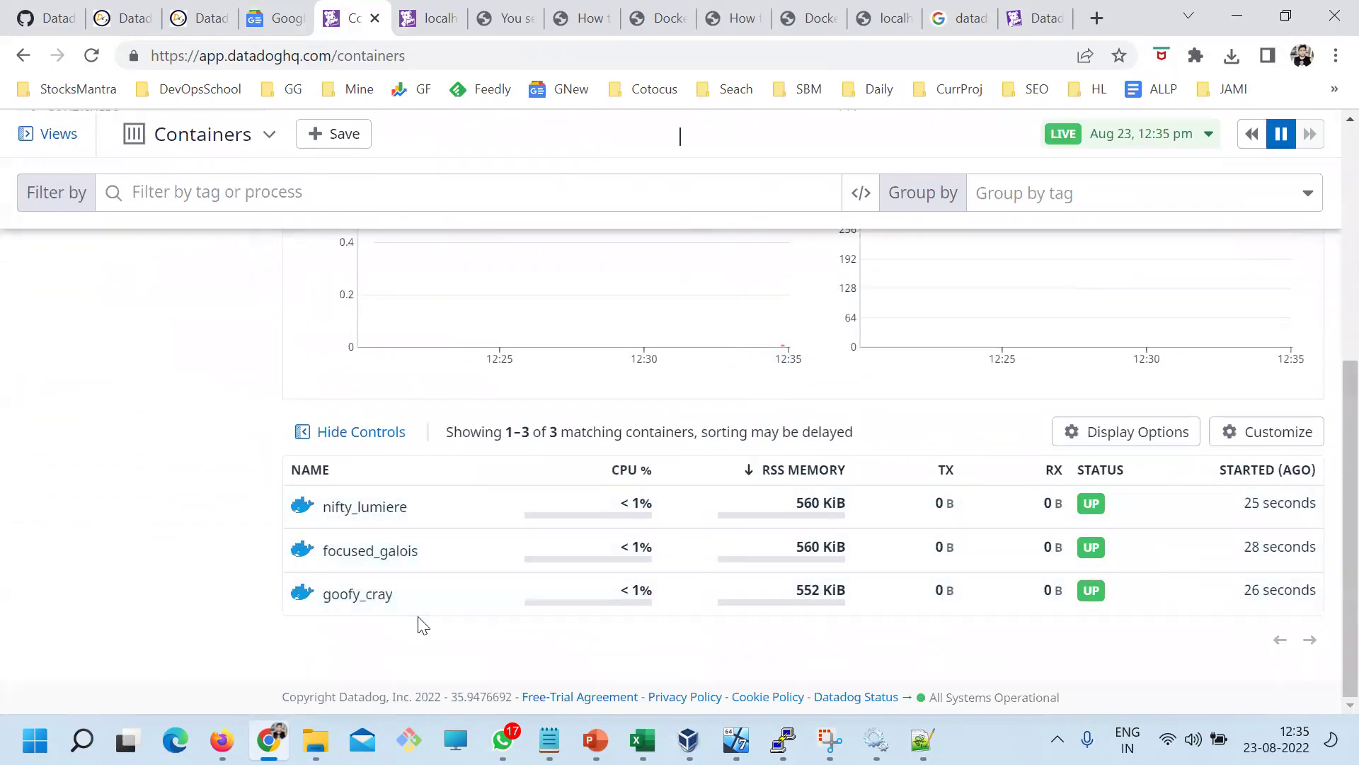
scroll(418, 620, "up", 1)
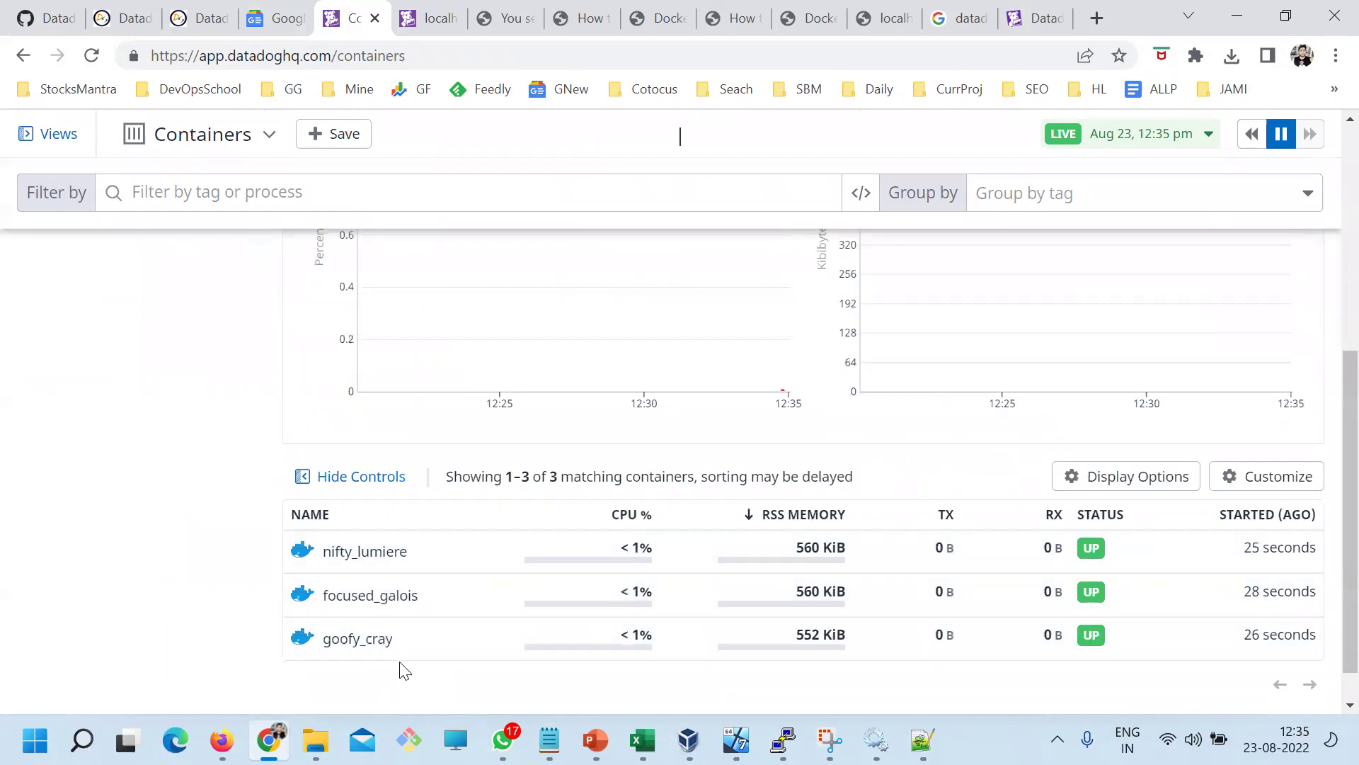
Rerun docker ps in PuTTY and inspect the container listing, including goofy_cray
left_click(783, 740)
key("Up")
key("Return")
left_click_drag(702, 412, 760, 414)
double_click(725, 454)
triple_click(706, 495)
left_click(788, 578)
Match the goofy_cray container name from docker ps against the Datadog containers list
key("alt+Tab")
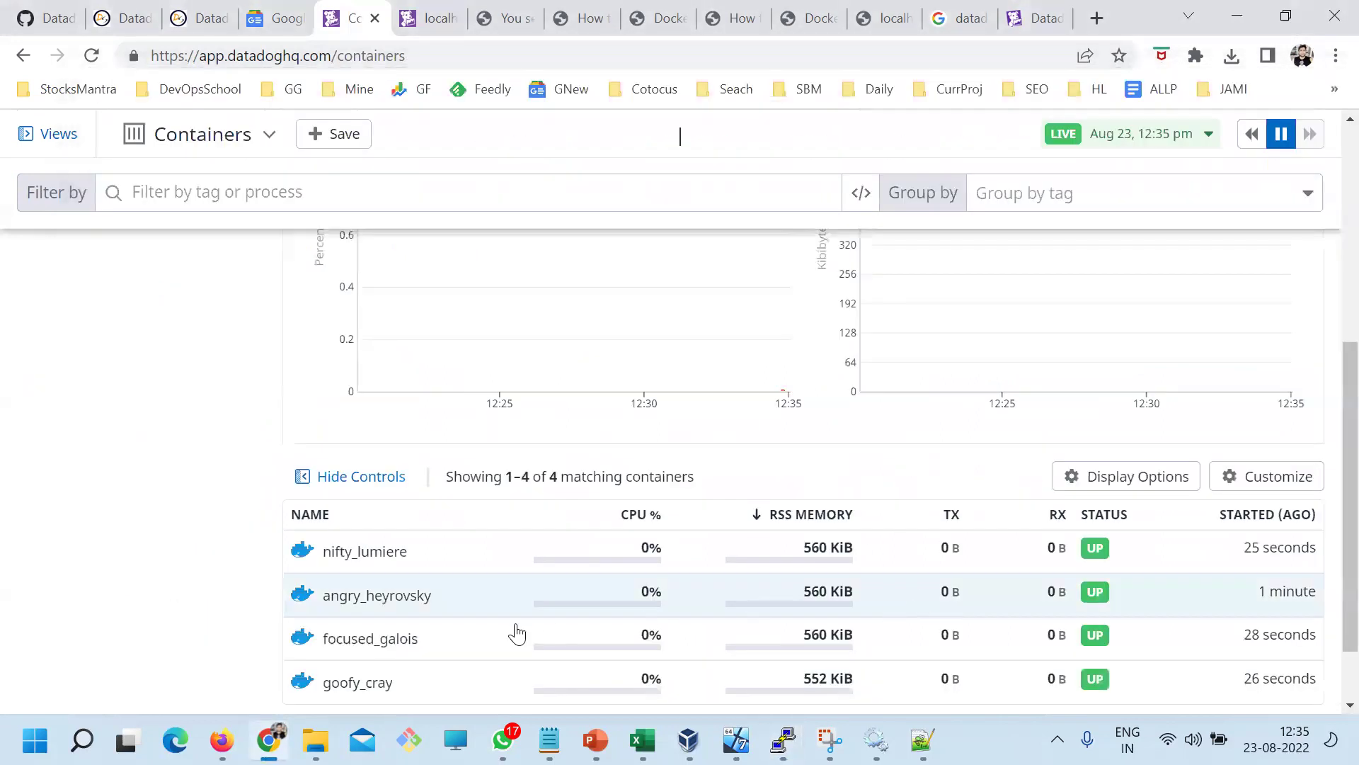
key("alt+Tab")
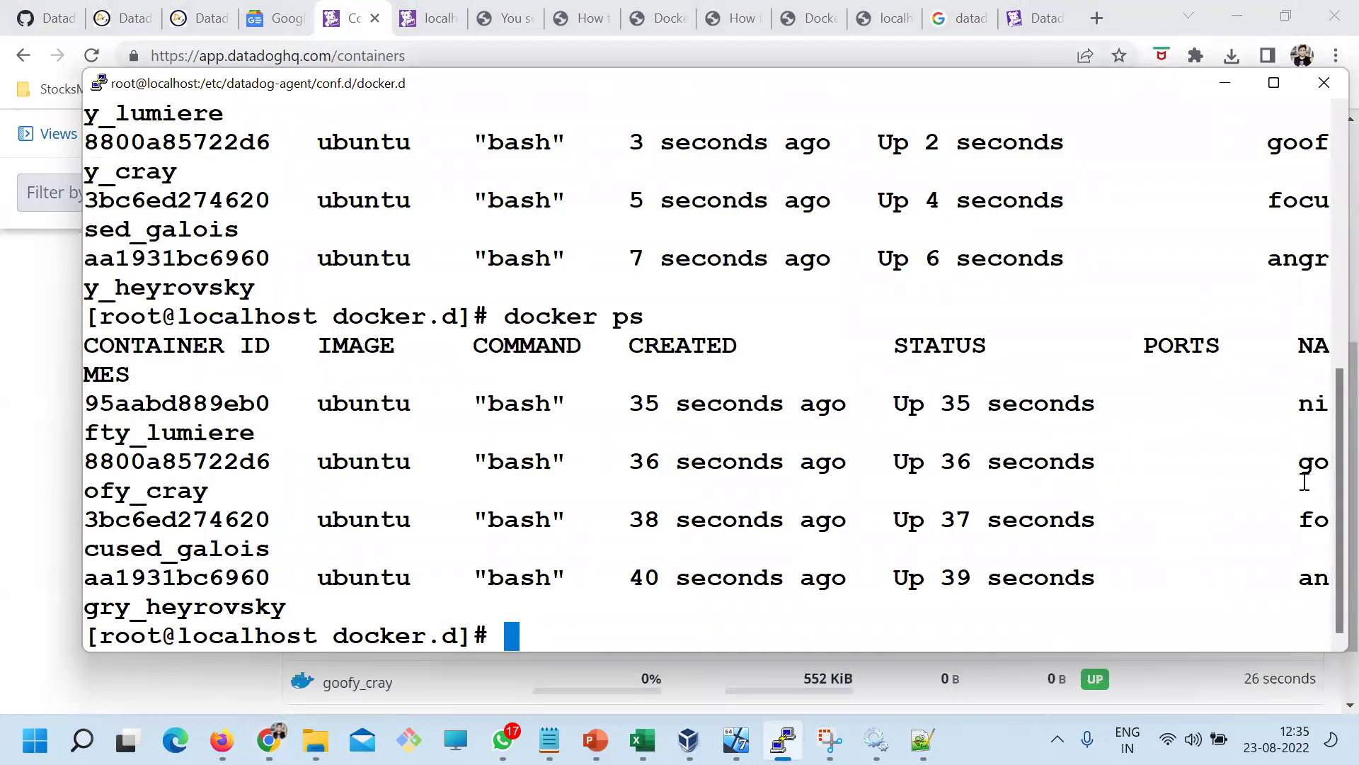
left_click_drag(101, 435, 132, 434)
double_click(122, 490)
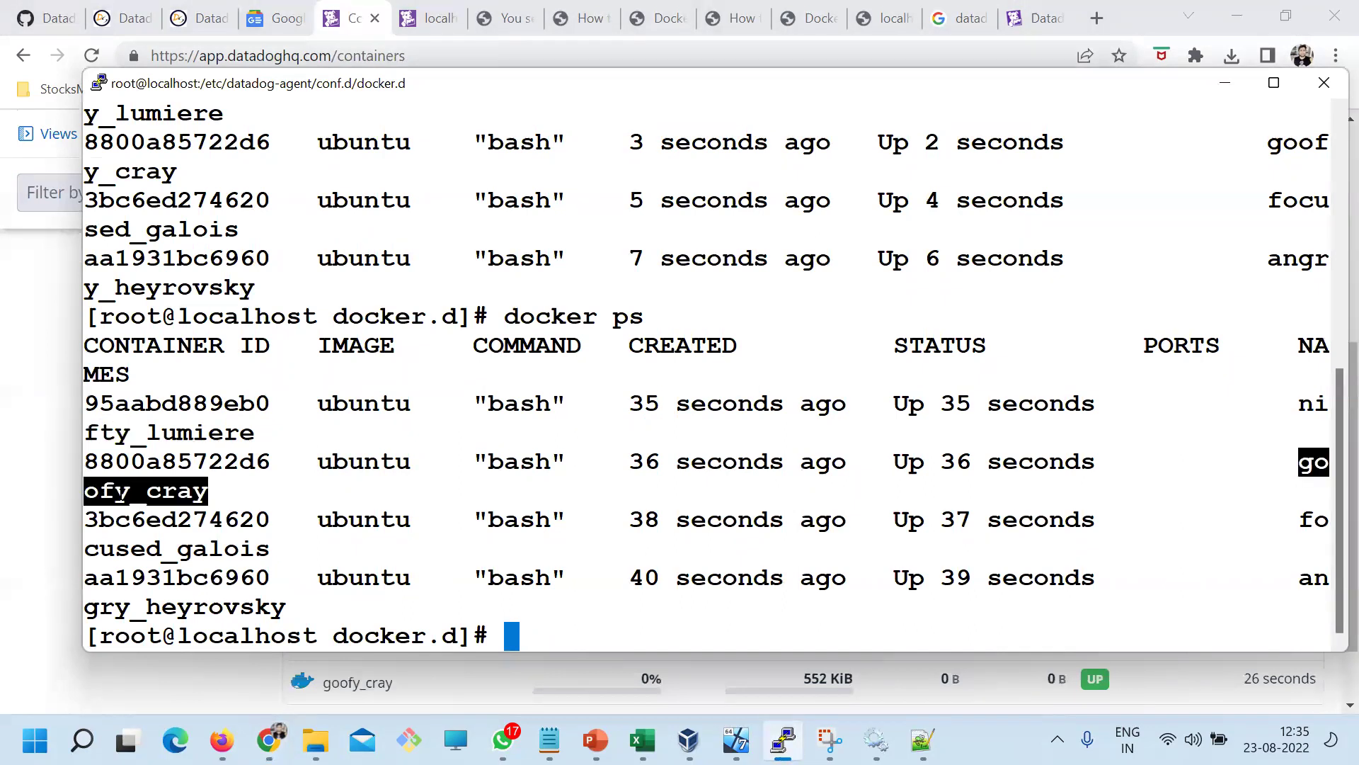
key("alt+Tab")
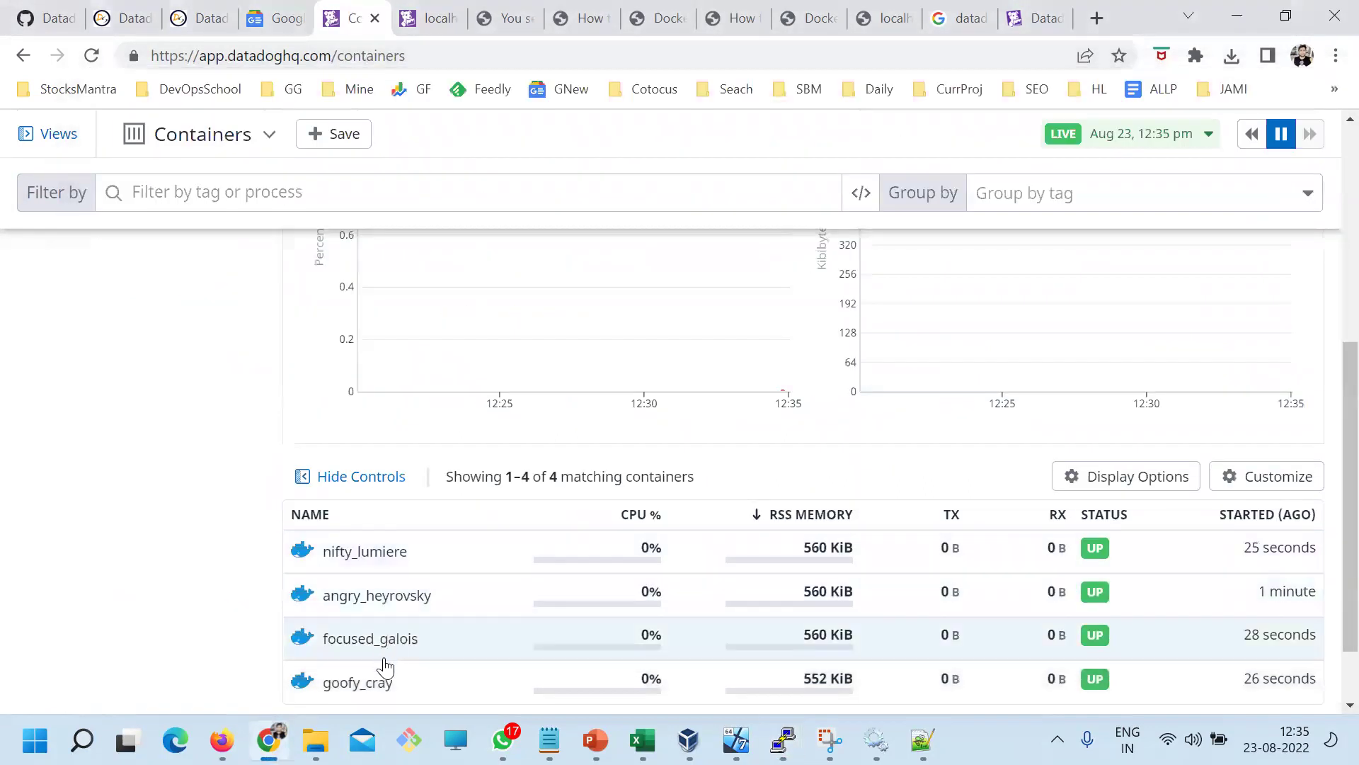
scroll(368, 637, "down", 1)
Match focused_galois and angry_heyrovsky against Datadog, then reload the Containers page
key("alt+Tab")
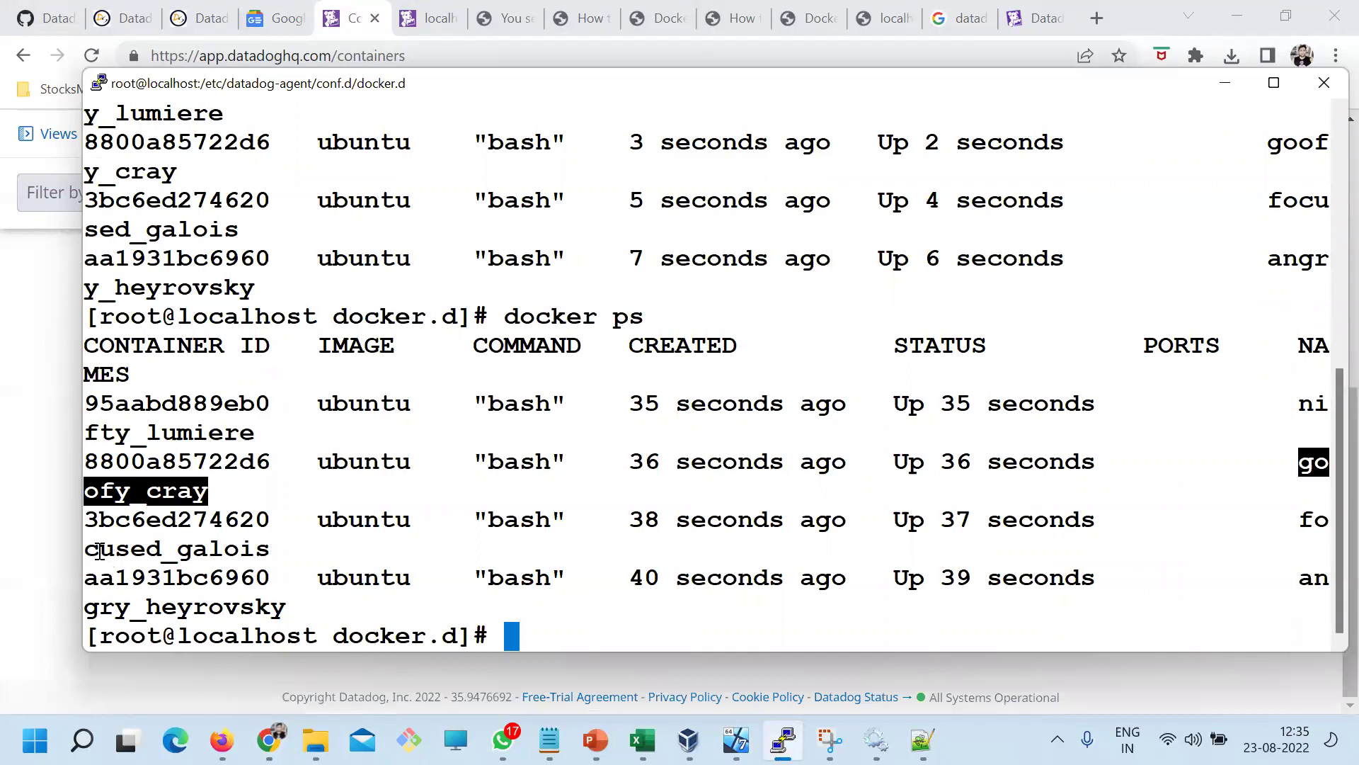
left_click_drag(99, 551, 207, 550)
key("alt+Tab")
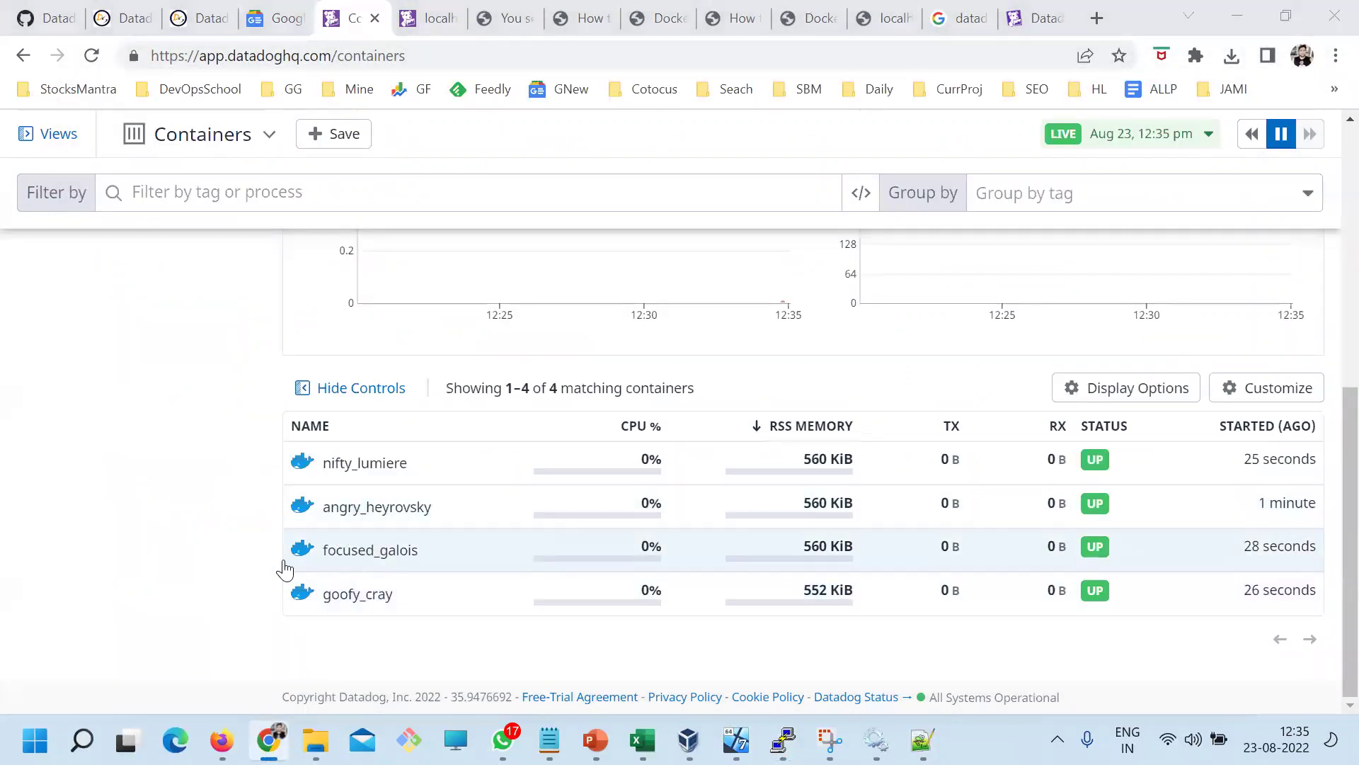
key("alt+Tab")
double_click(137, 556)
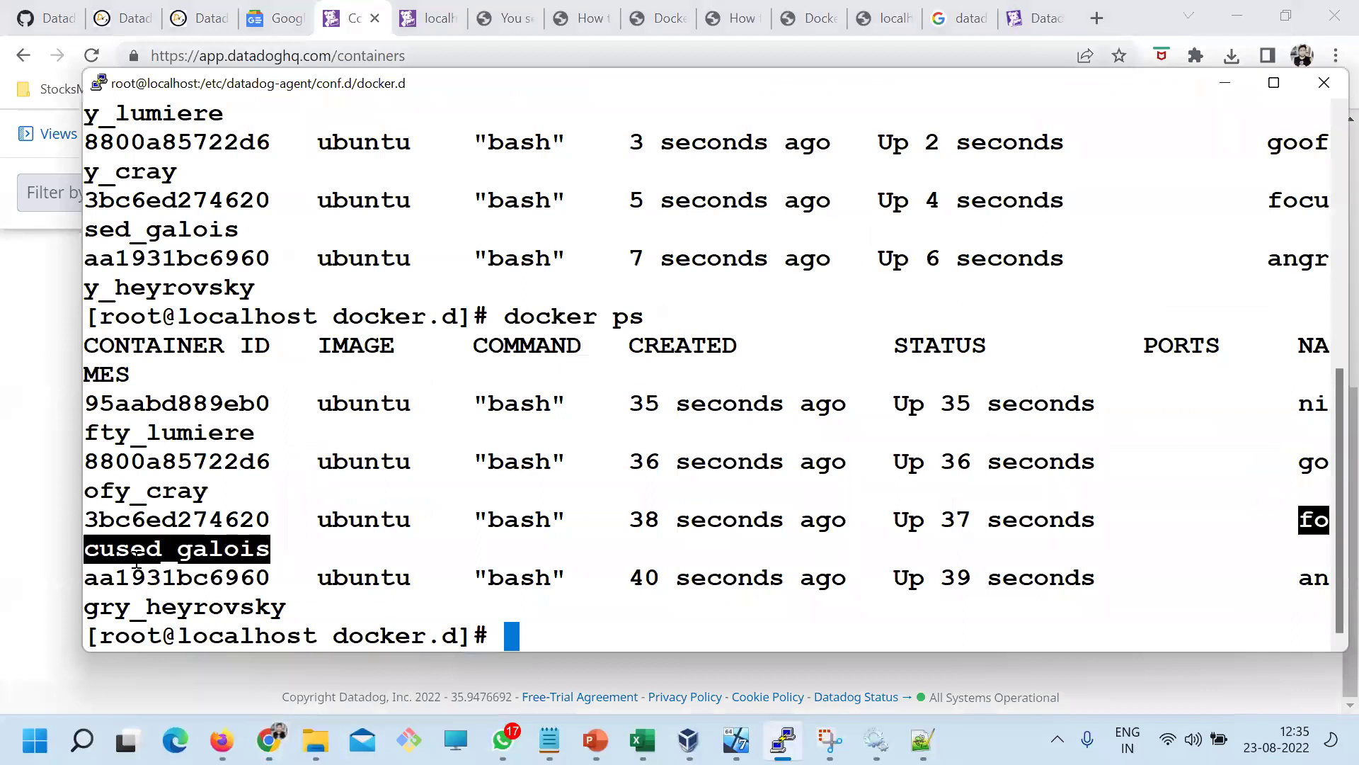
double_click(207, 609)
key("alt+Tab")
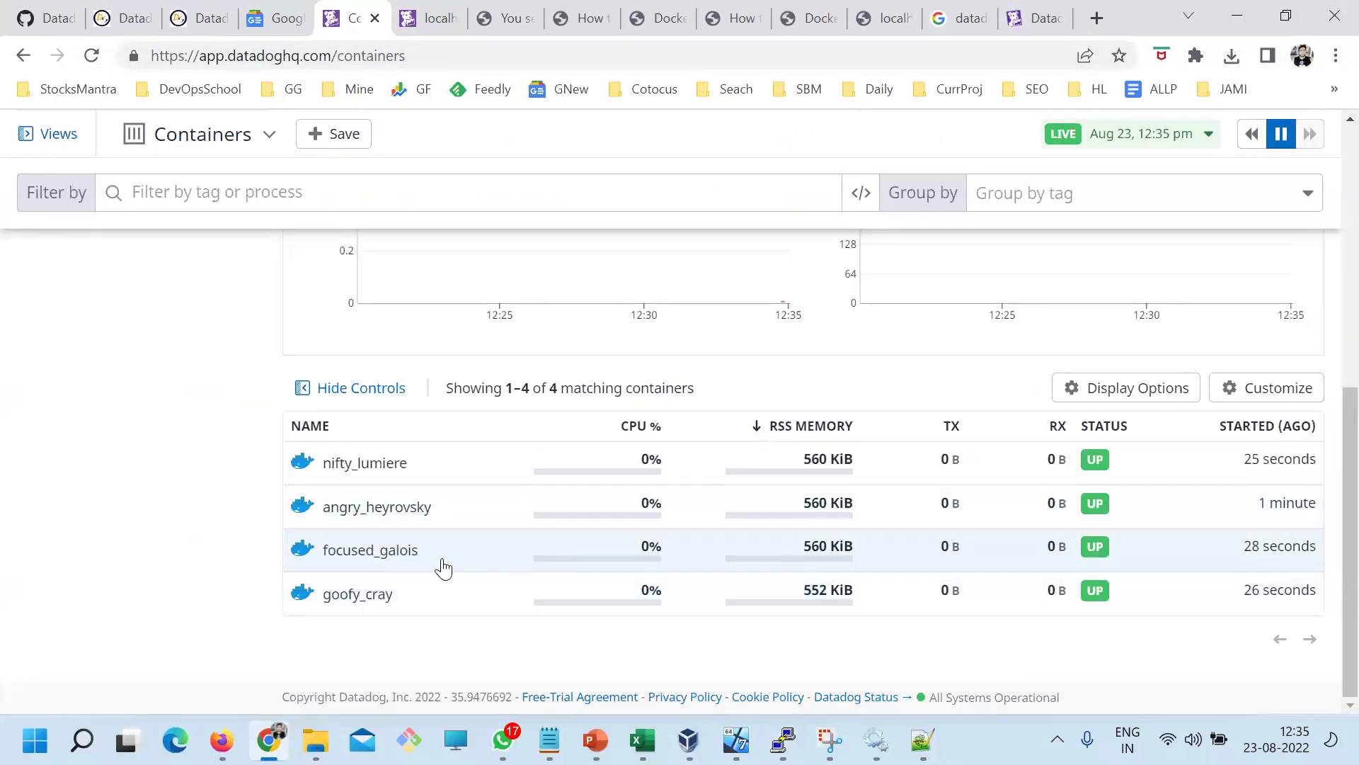
left_click(91, 55)
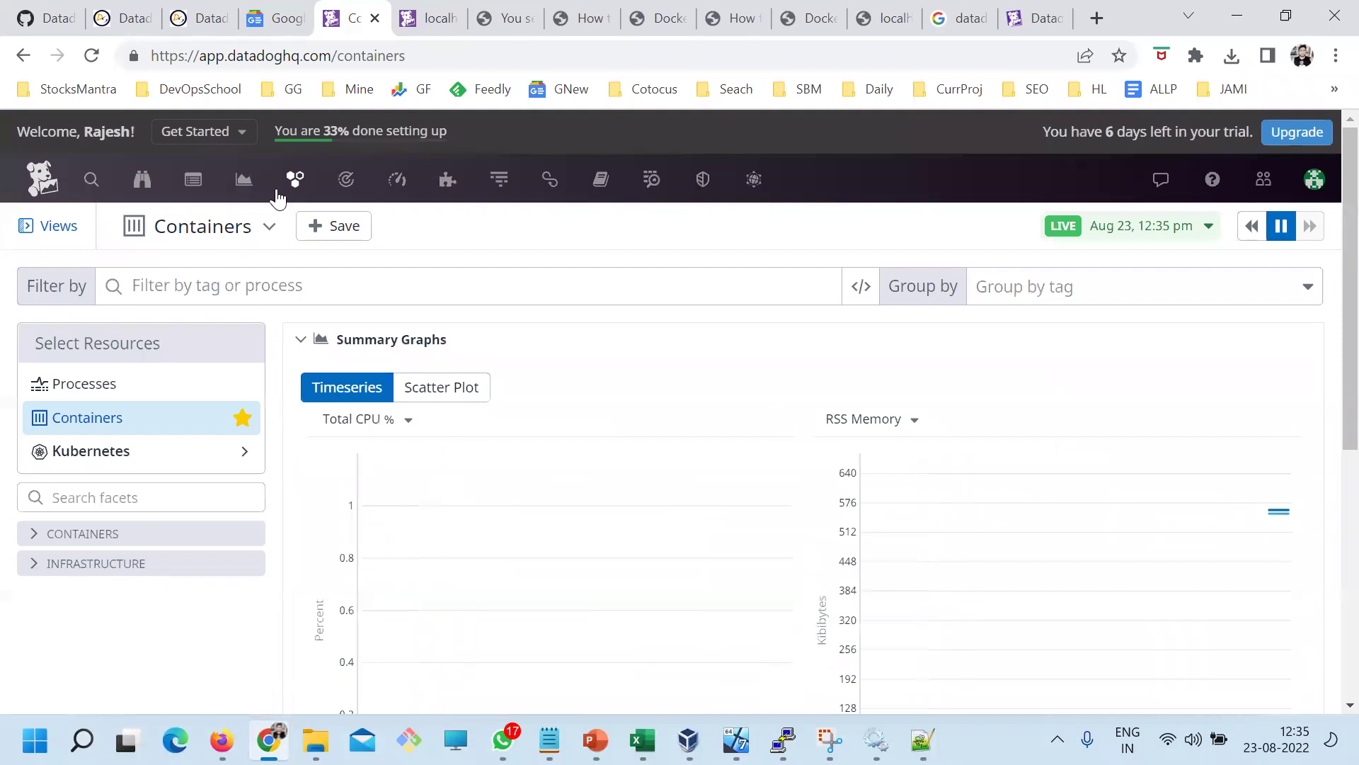
View localhost.localdomain's Containers tab in the Infrastructure List, then return to Day1.txt
mouse_move(309, 185)
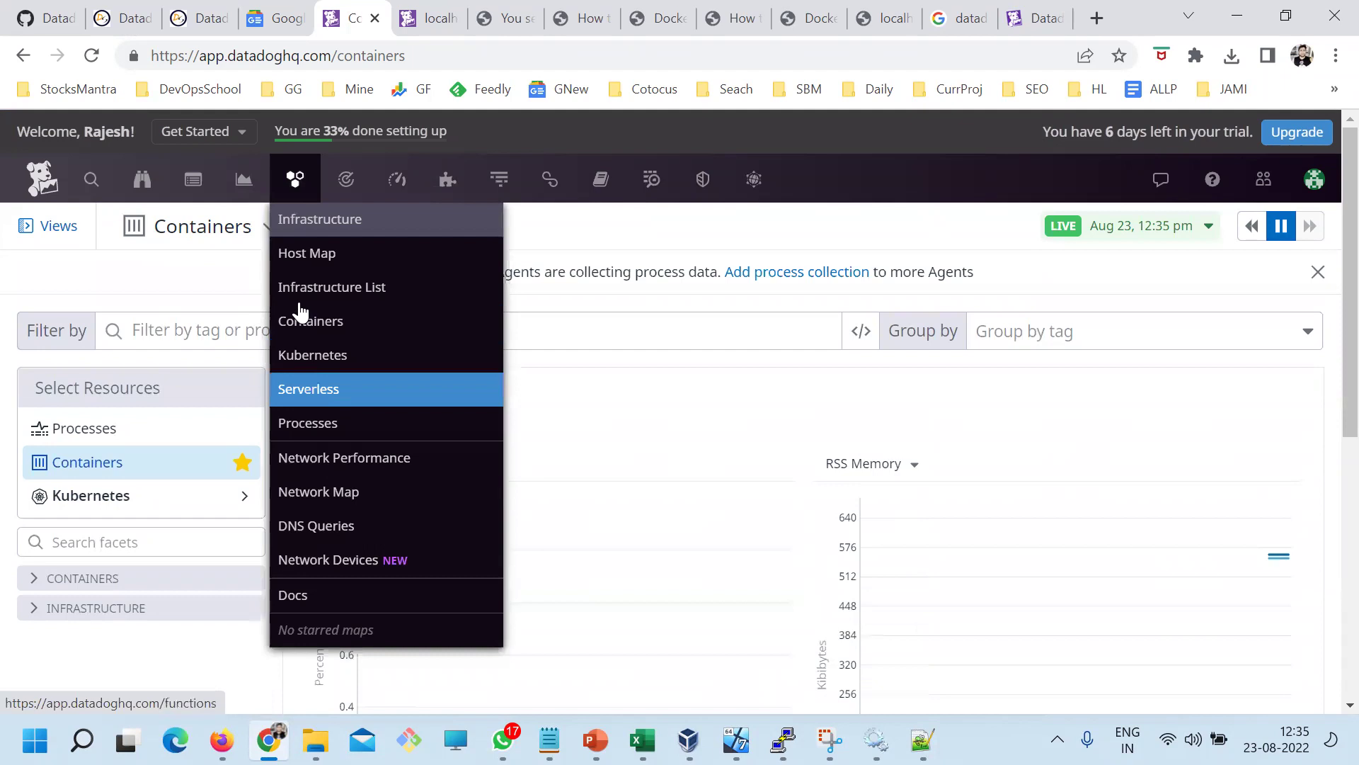
left_click(304, 290)
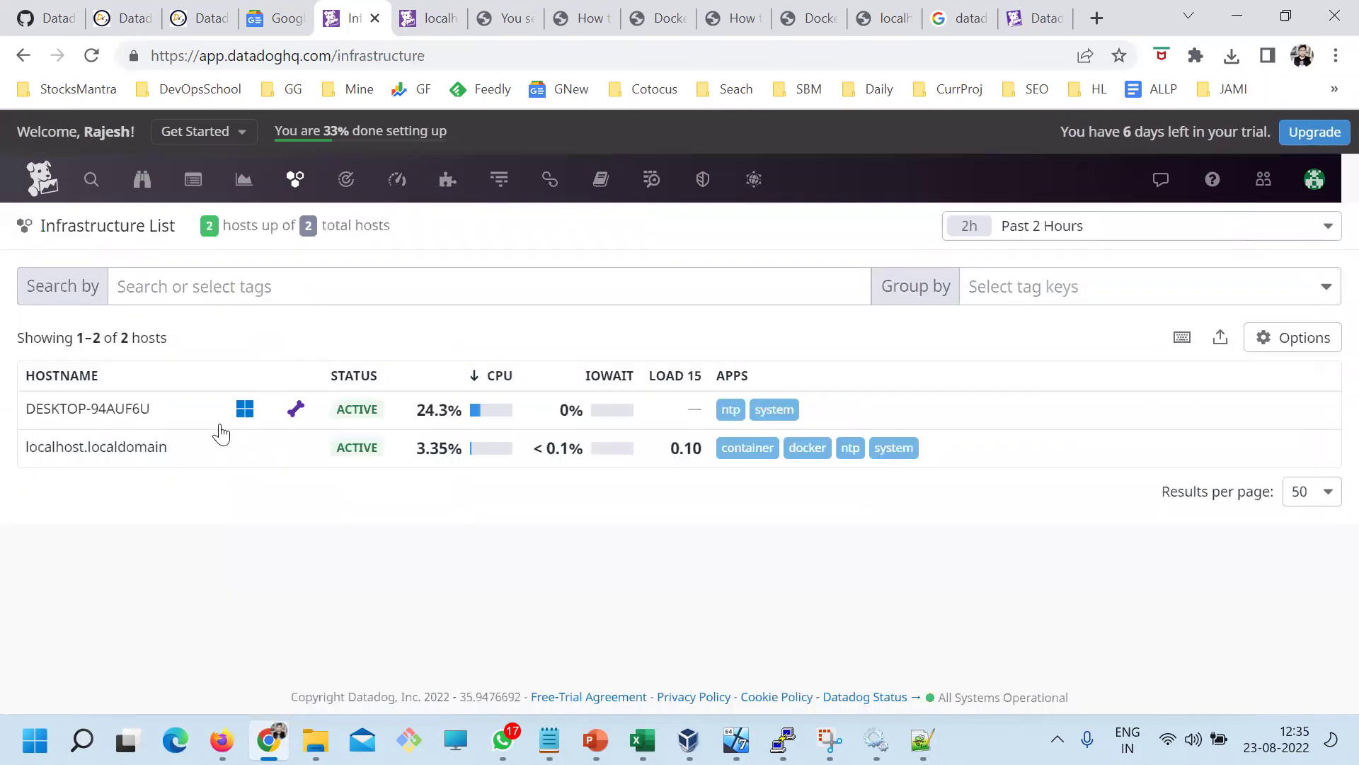
left_click(113, 453)
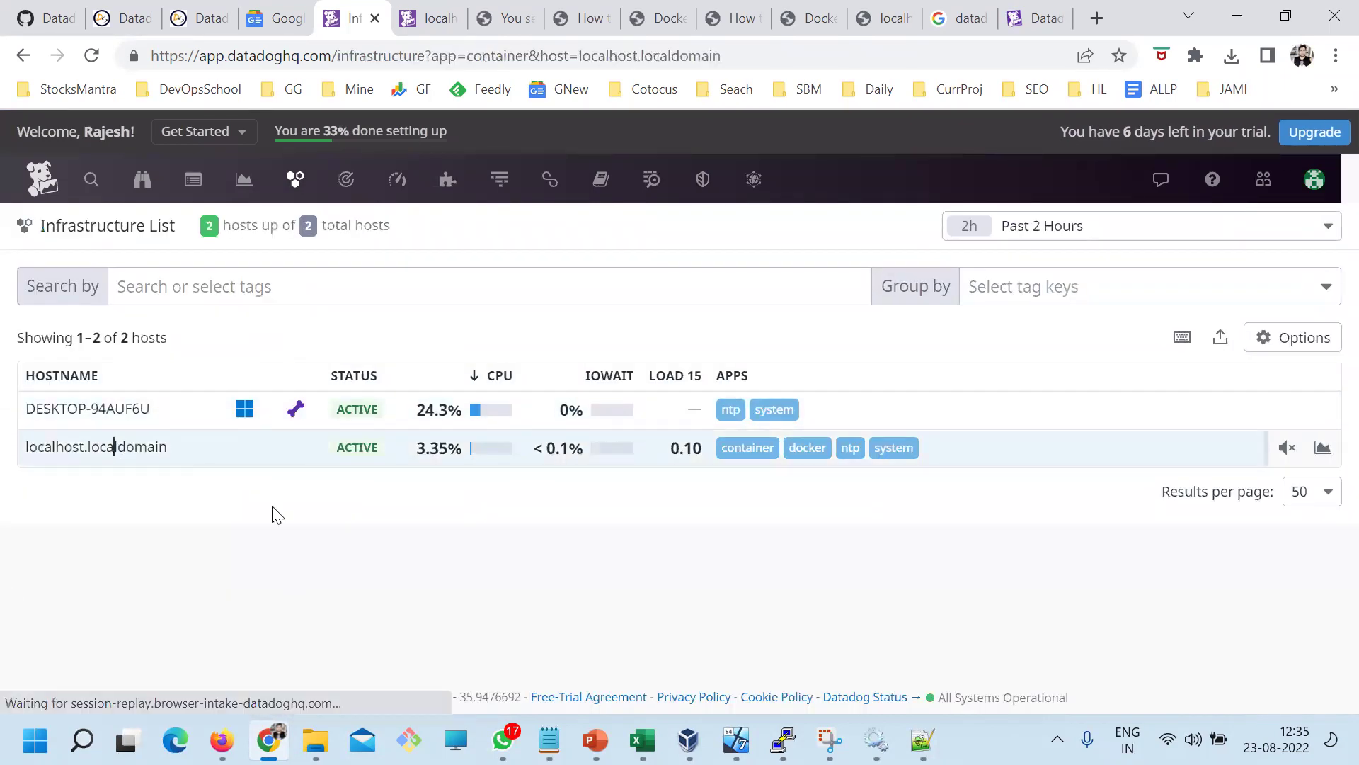
left_click(653, 245)
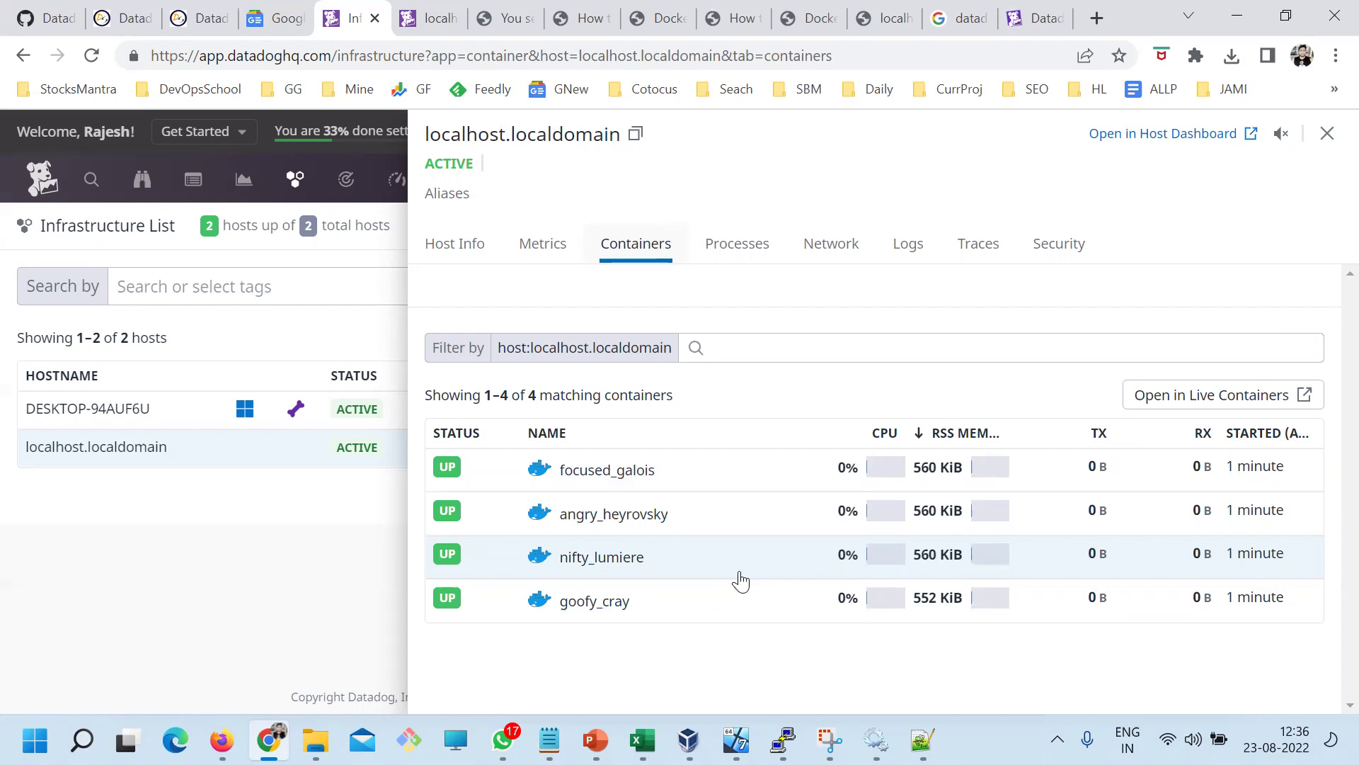
left_click(1328, 136)
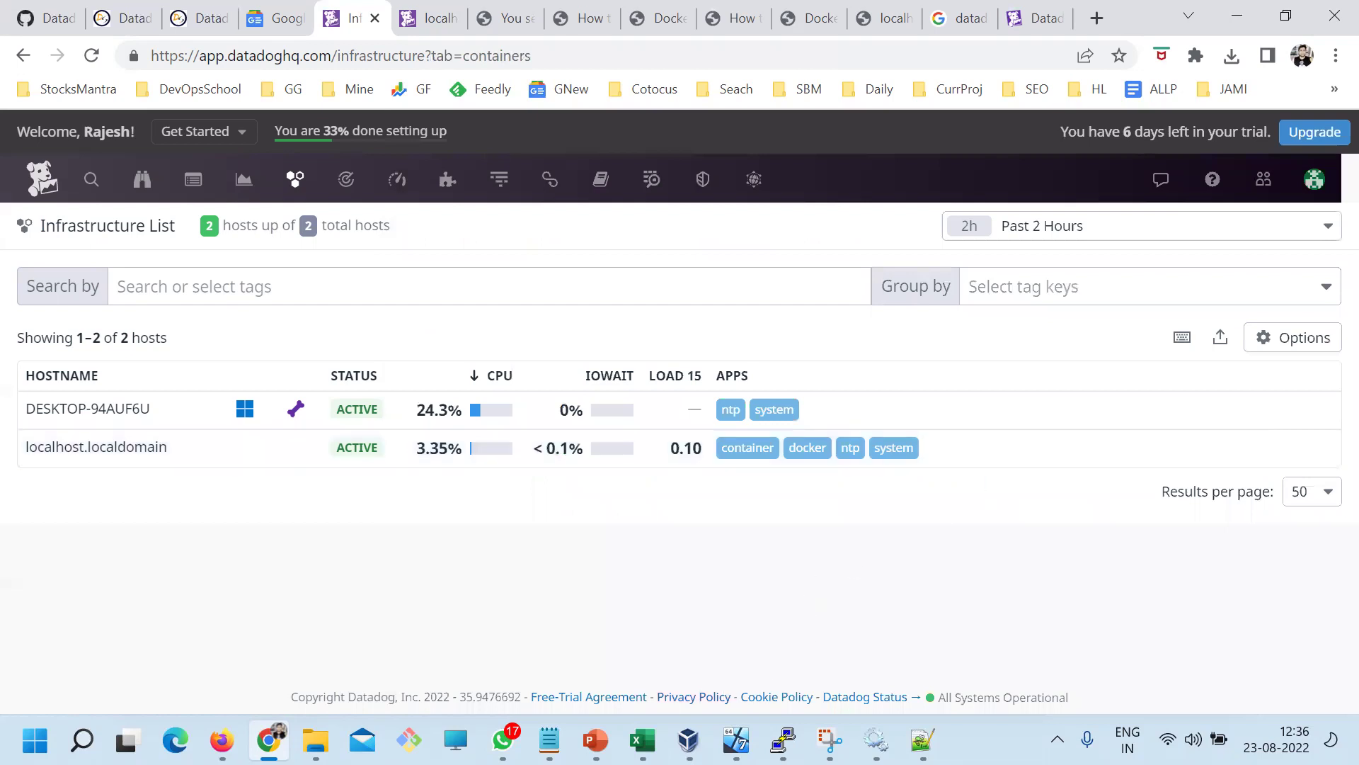
mouse_move(549, 740)
left_click(499, 632)
Paste the docker container monitoring guide URL under the 'How to enable docker monitoring?' heading
left_click(337, 497)
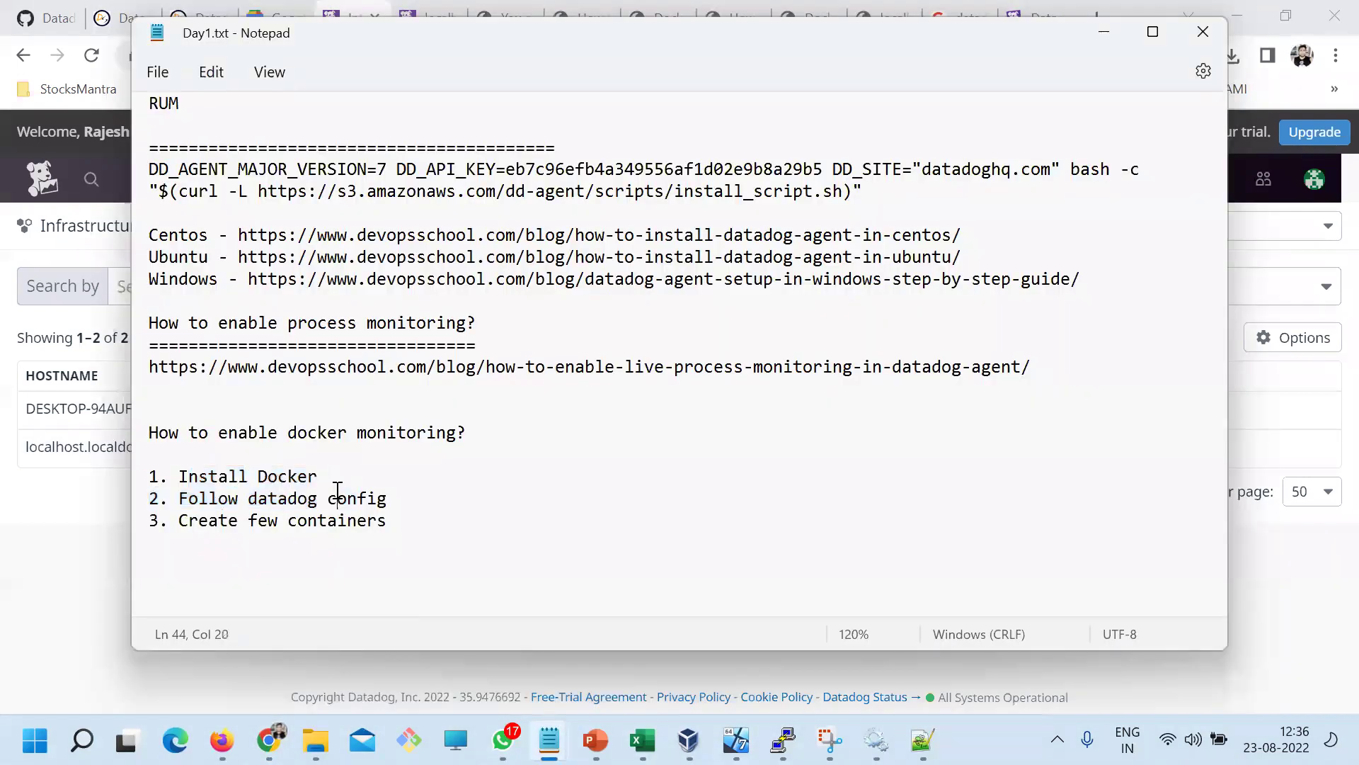
left_click(269, 740)
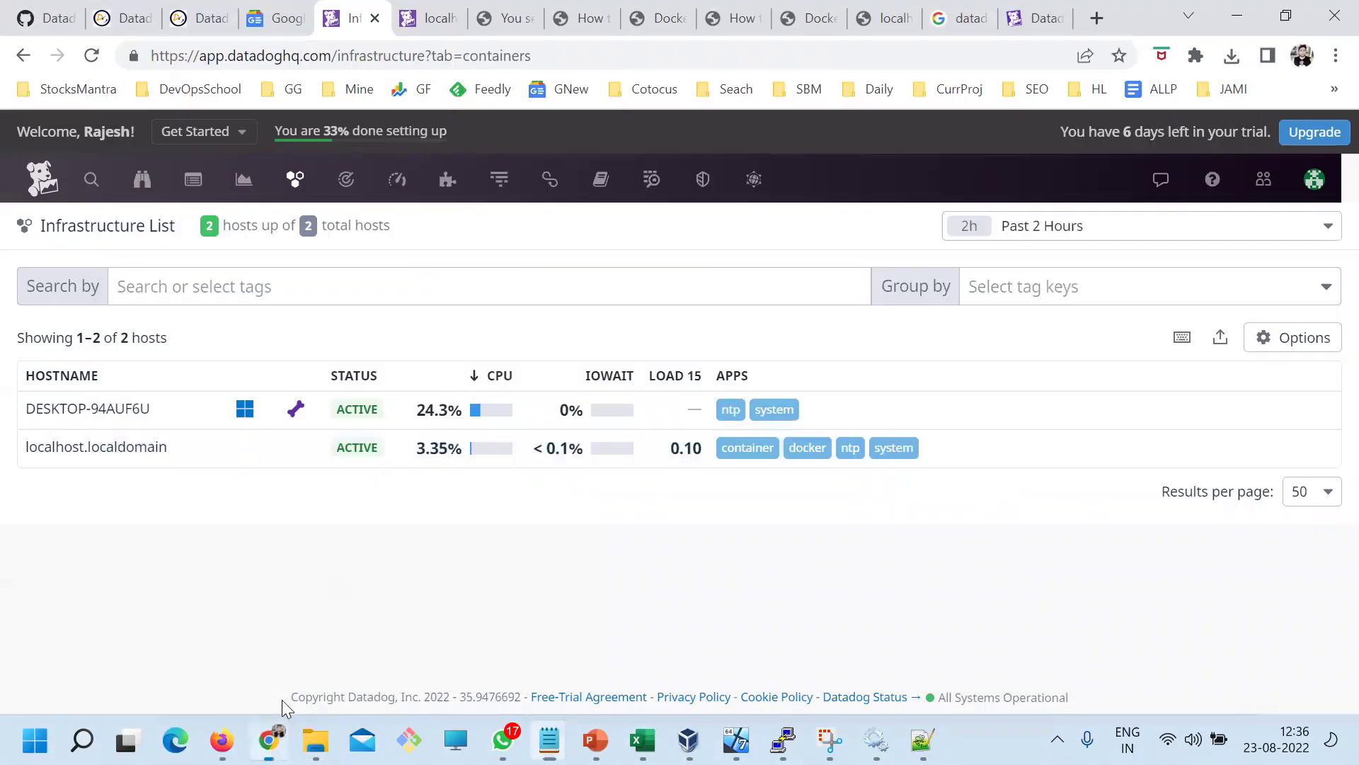
left_click(805, 14)
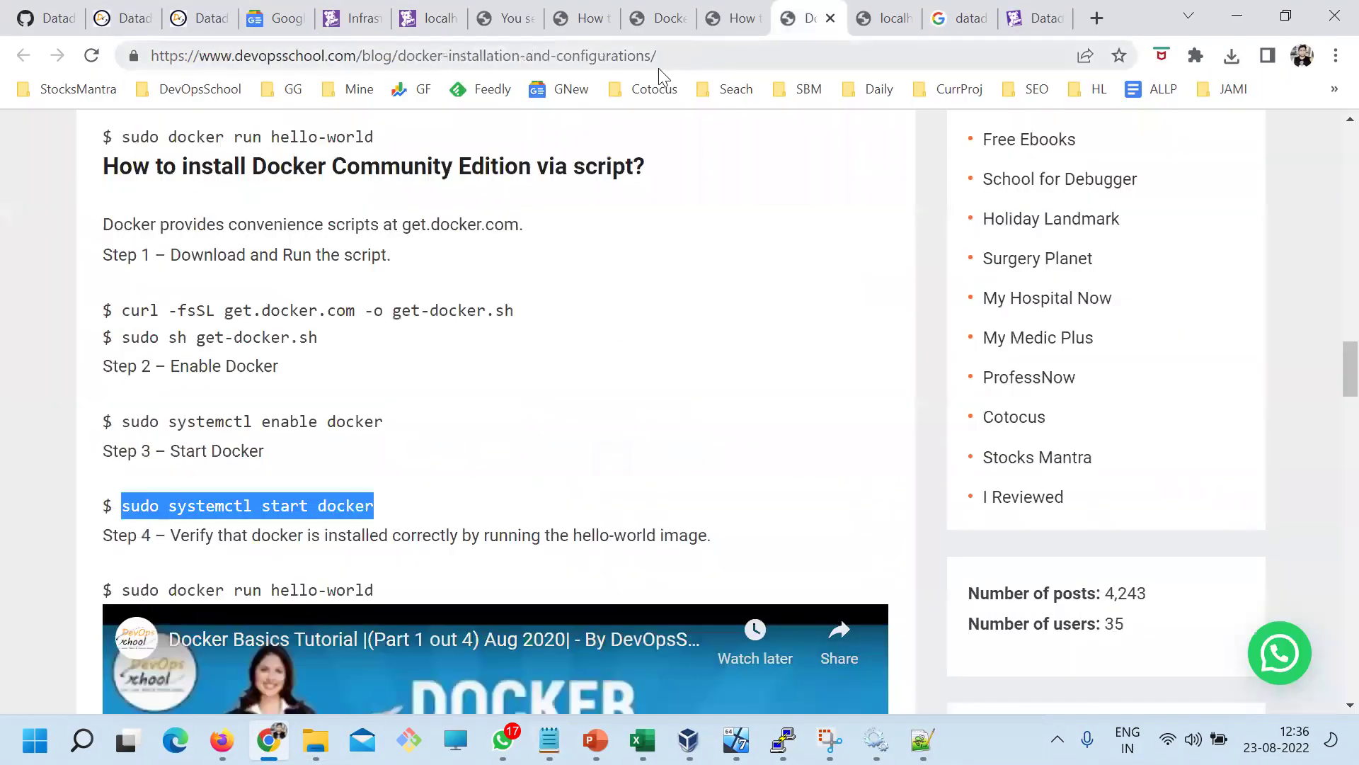
left_click(596, 64)
left_click(737, 18)
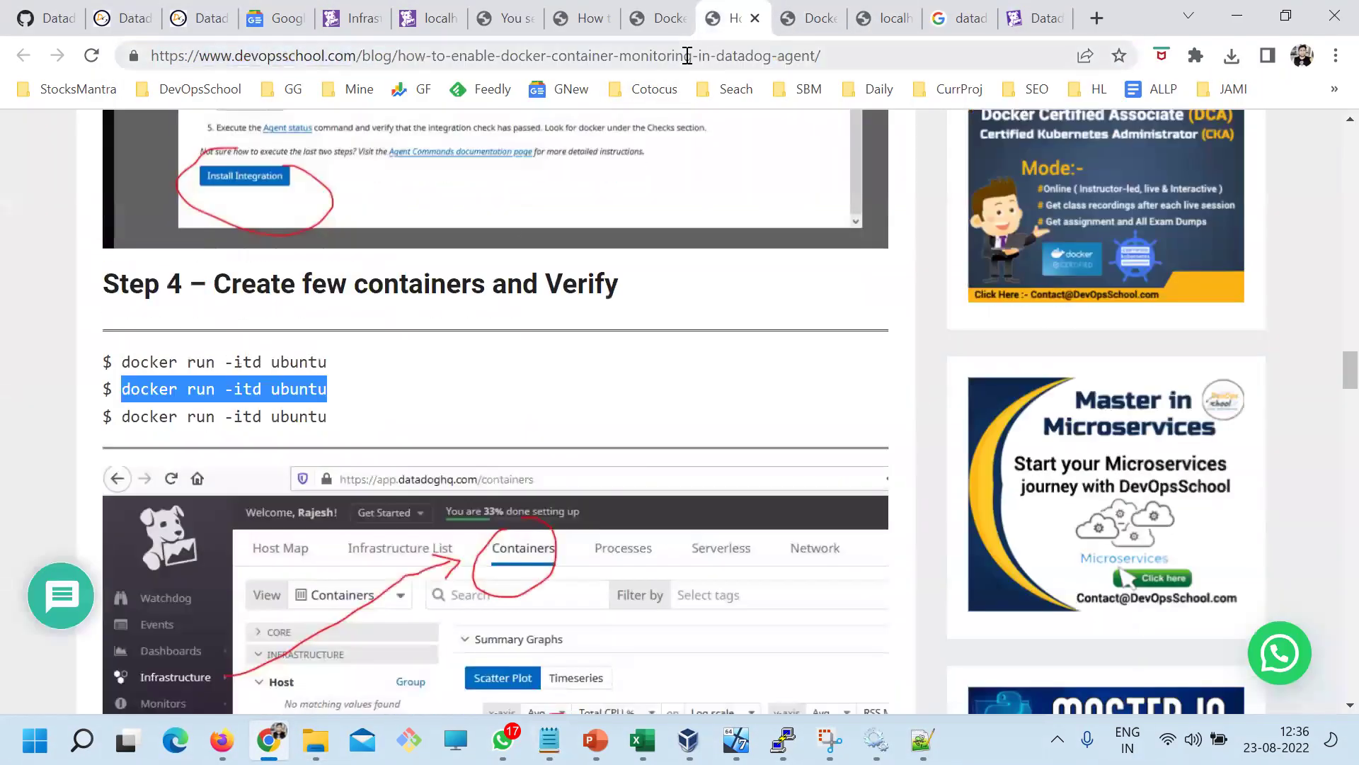
key("alt+Tab")
left_click(216, 459)
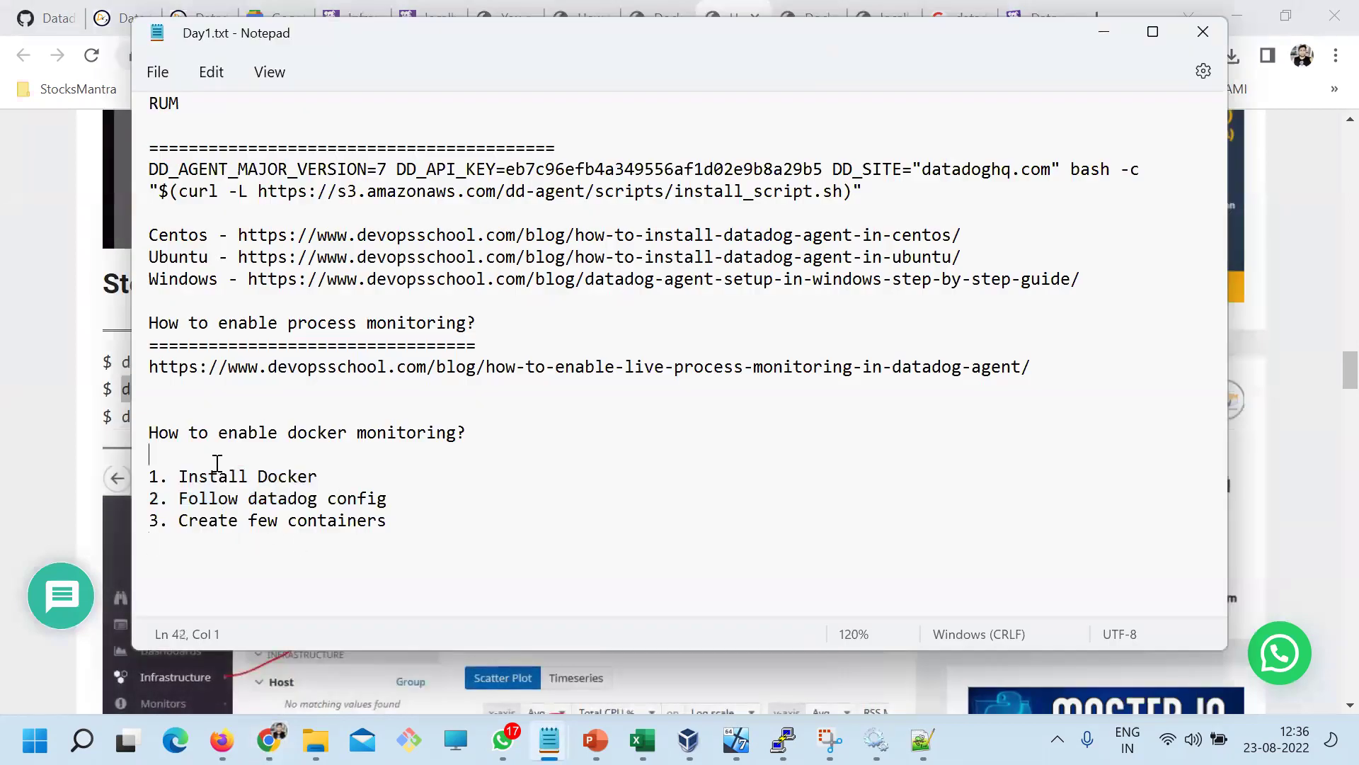
type("https://www.devopsschool.com/blog/how-to-enable-docker-container-monitoring-in-datadog-agent/")
Review Day1.txt, highlighting the Centos, Windows guide and process monitoring lines
scroll(394, 446, "up", 4)
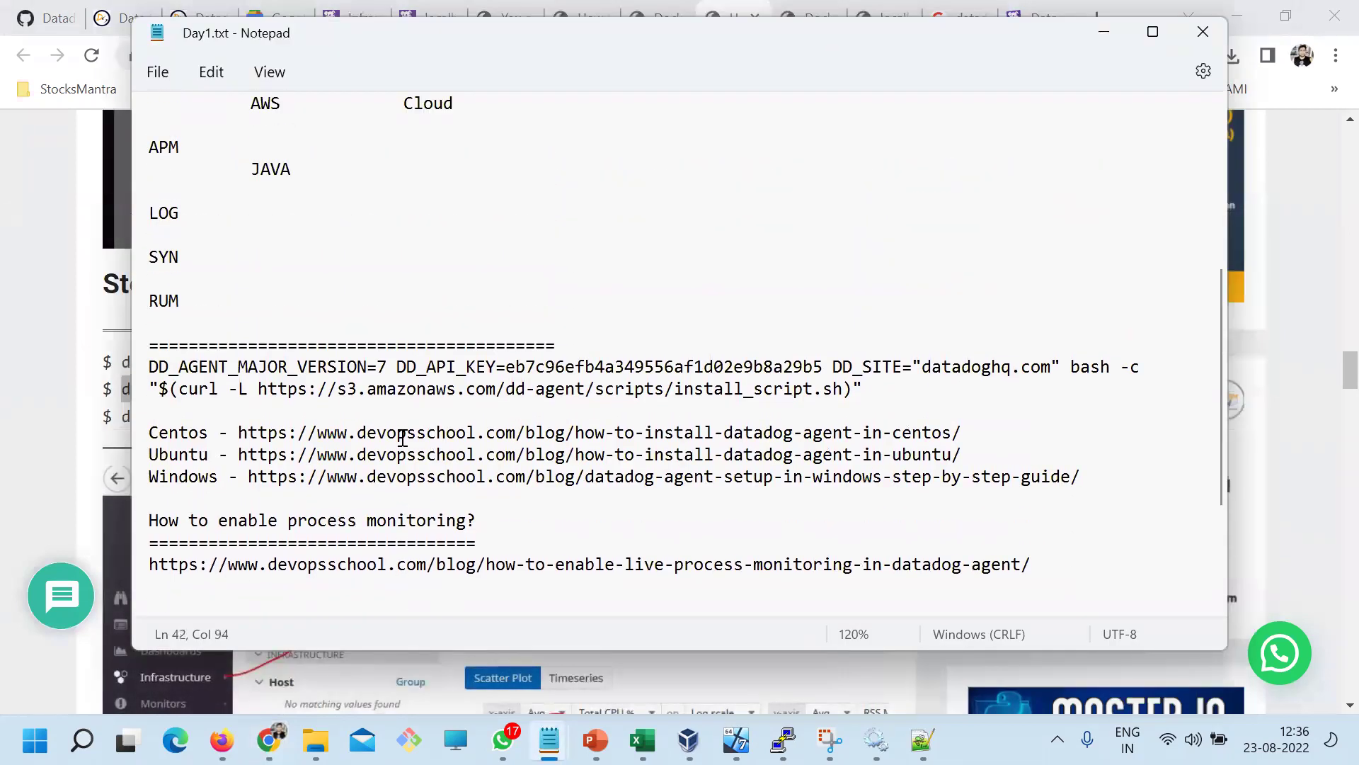
scroll(401, 446, "down", 3)
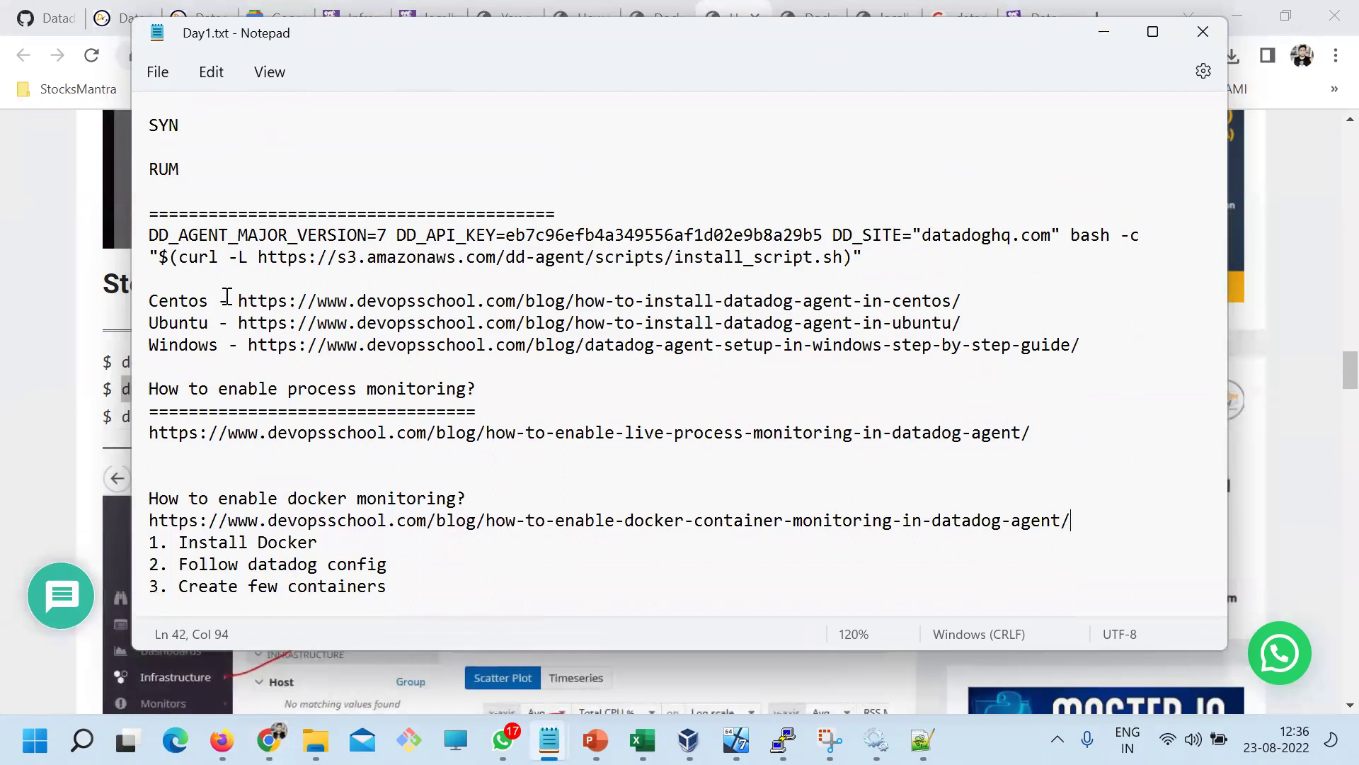
left_click_drag(222, 296, 148, 287)
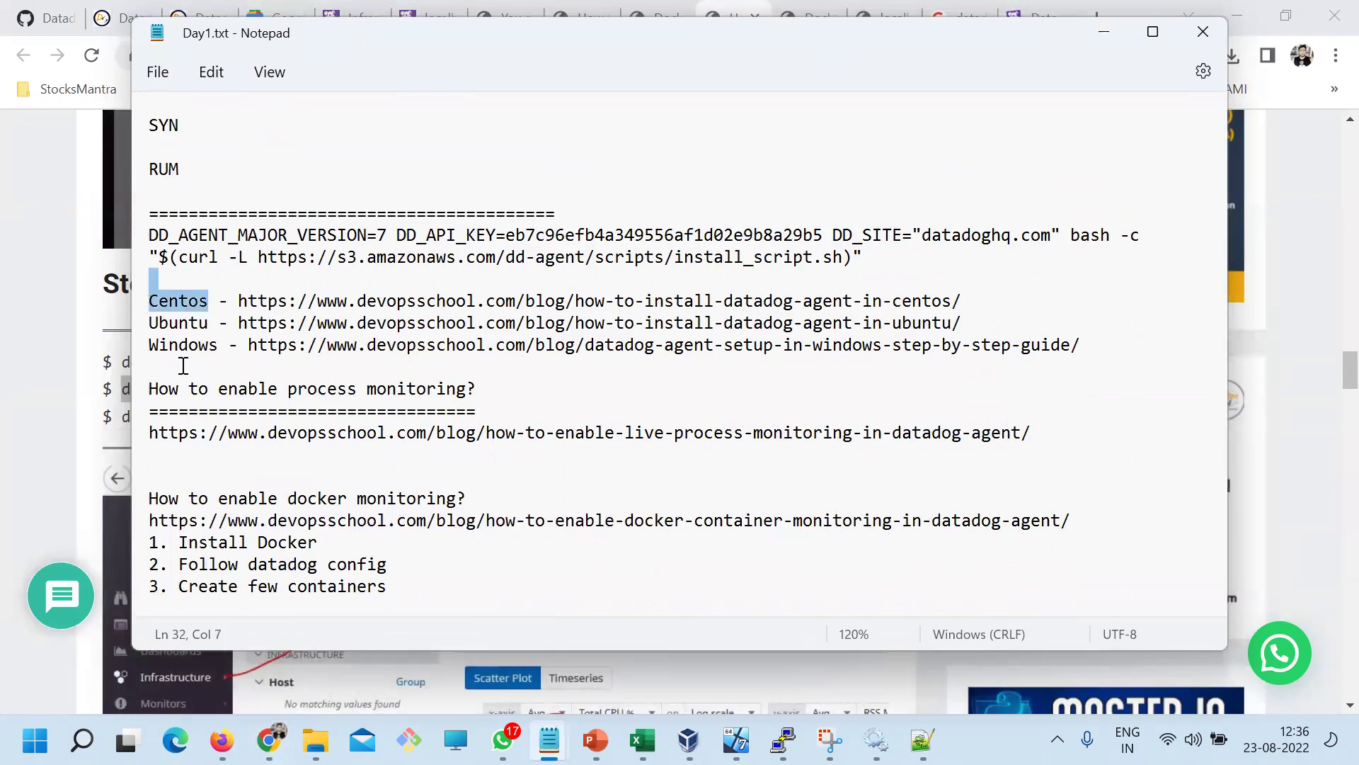
left_click_drag(169, 345, 279, 345)
left_click_drag(208, 389, 469, 469)
scroll(402, 484, "down", 1)
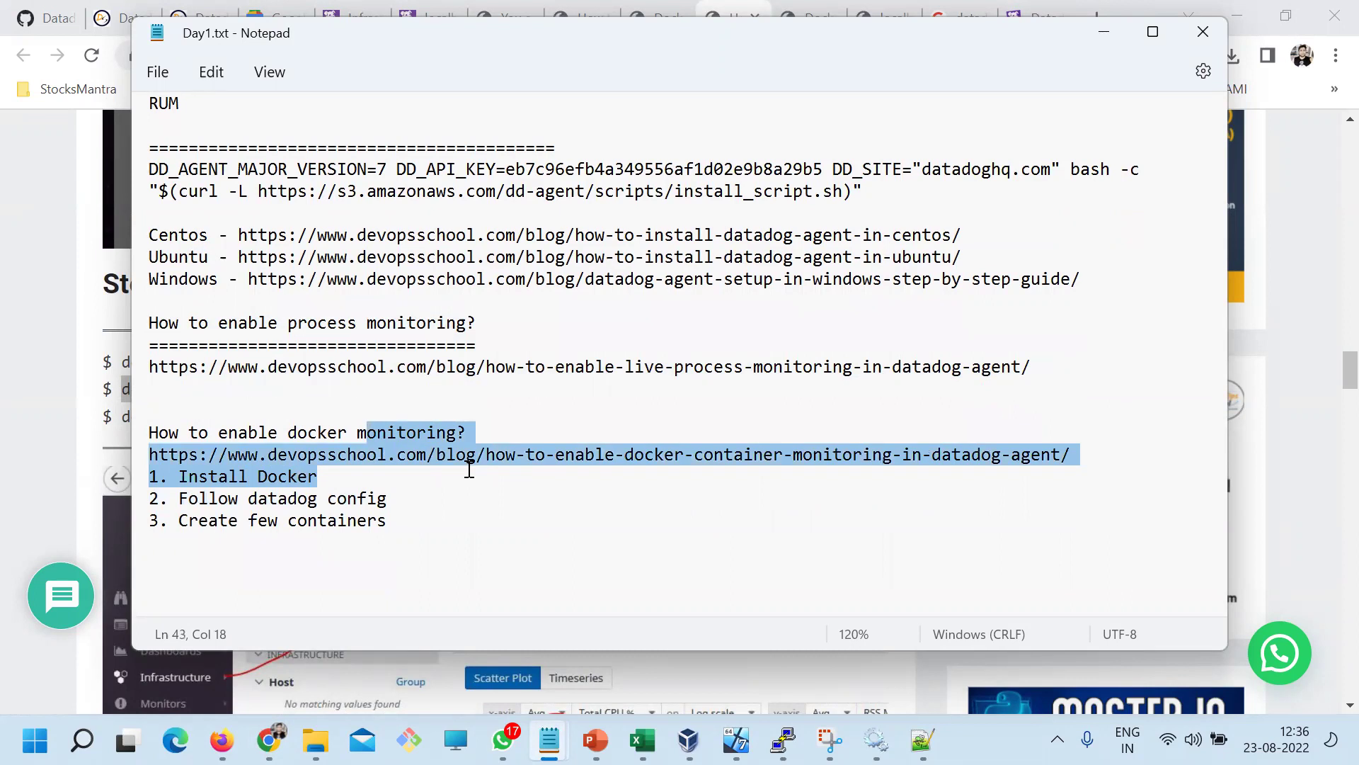